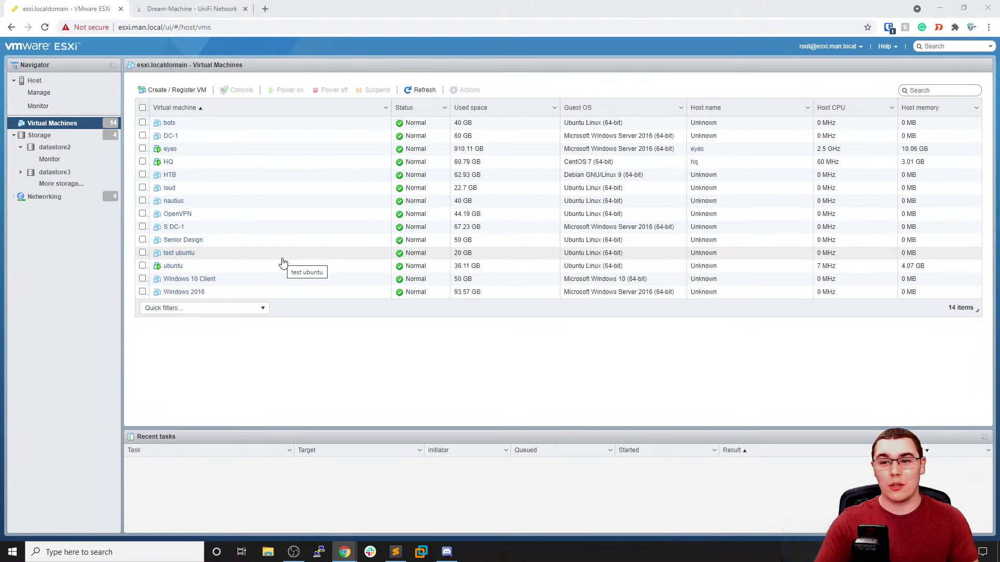
In a new tab, search Google for 'unifi dream machine' and open the Ubiquiti Store result
{"action": "left_click", "coordinate": [265, 9]}
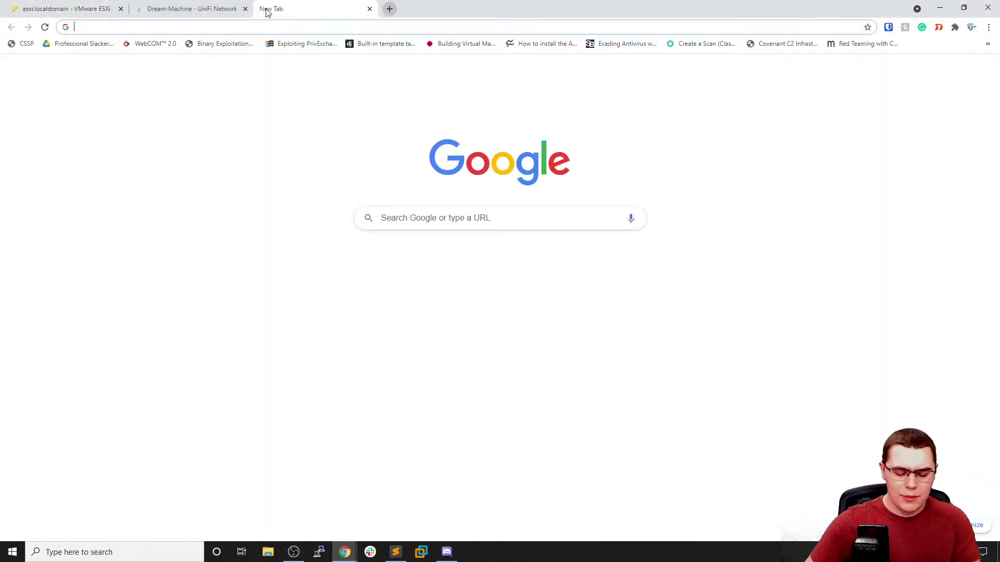
{"action": "type", "text": "unifi dream mac"}
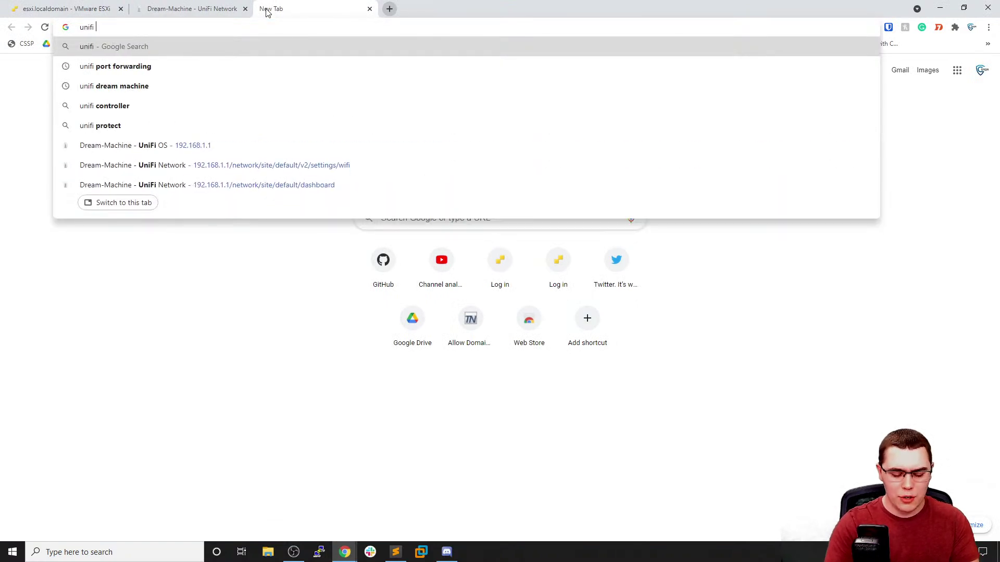
{"action": "type", "text": "hine"}
{"action": "key", "text": "Return"}
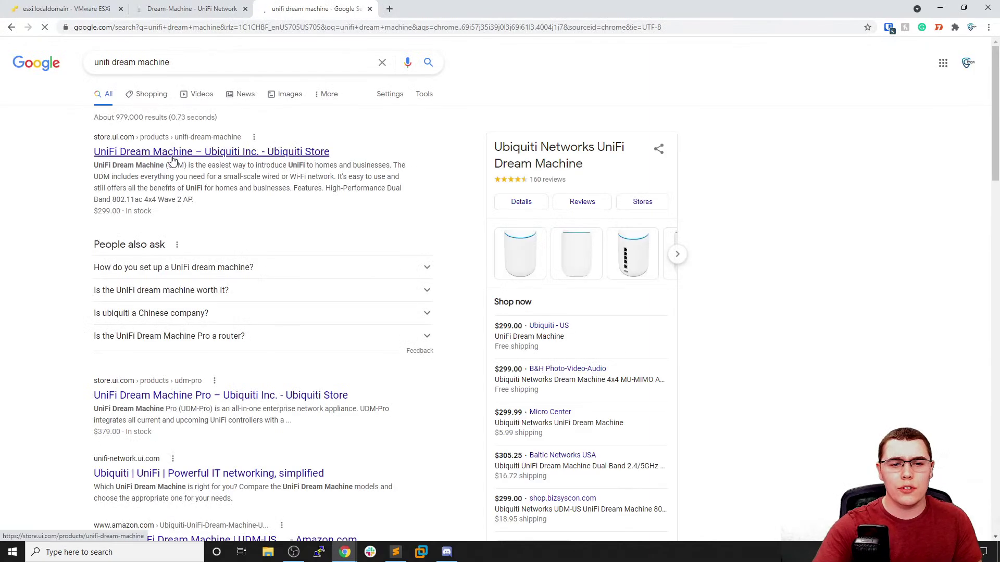
{"action": "left_click", "coordinate": [174, 153]}
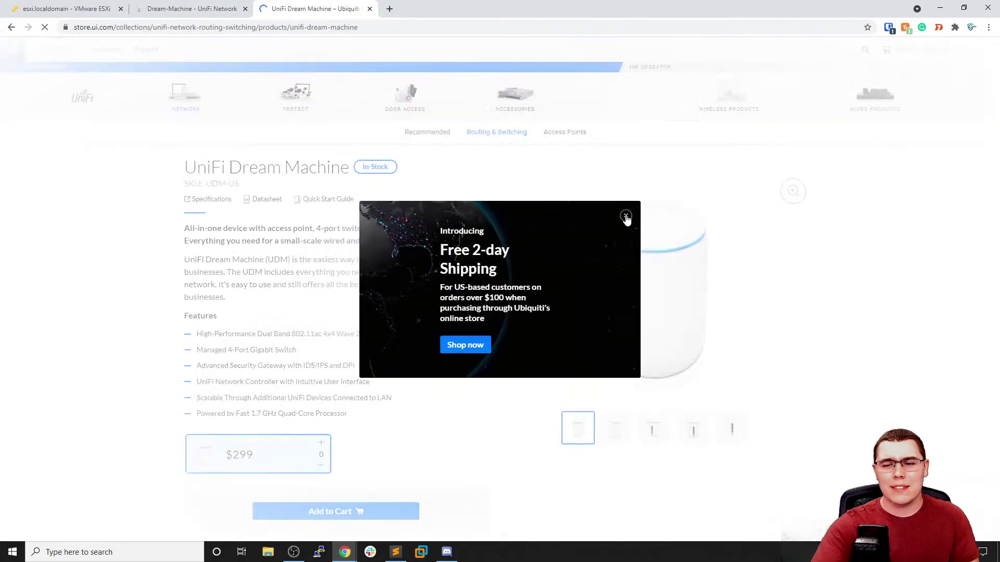
Dismiss the shipping popup, look over the $299 Dream Machine page, then return to the ESXi VM list
{"action": "left_click", "coordinate": [626, 217]}
{"action": "scroll", "coordinate": [508, 172], "scroll_direction": "down", "scroll_amount": 1}
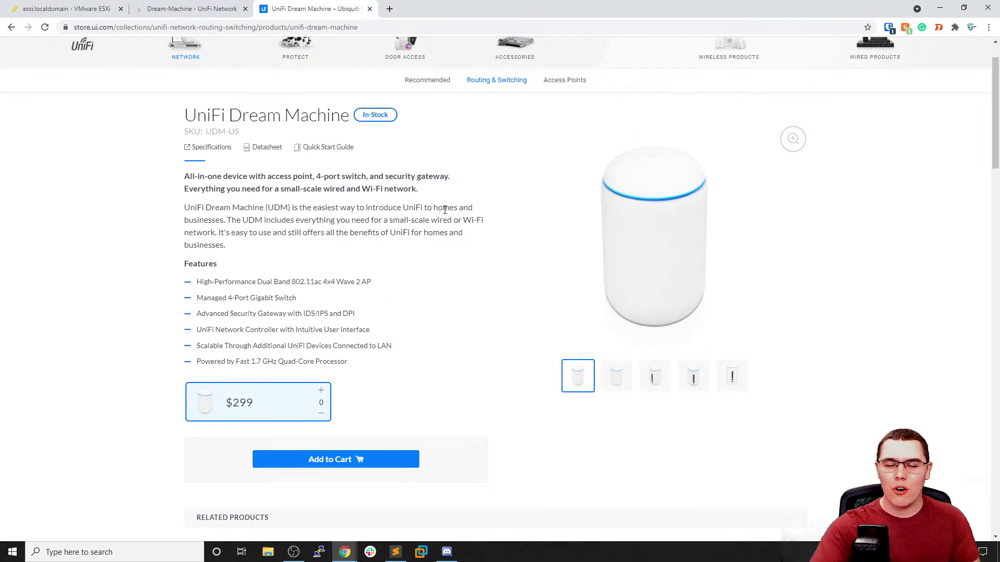
{"action": "scroll", "coordinate": [437, 200], "scroll_direction": "up", "scroll_amount": 1}
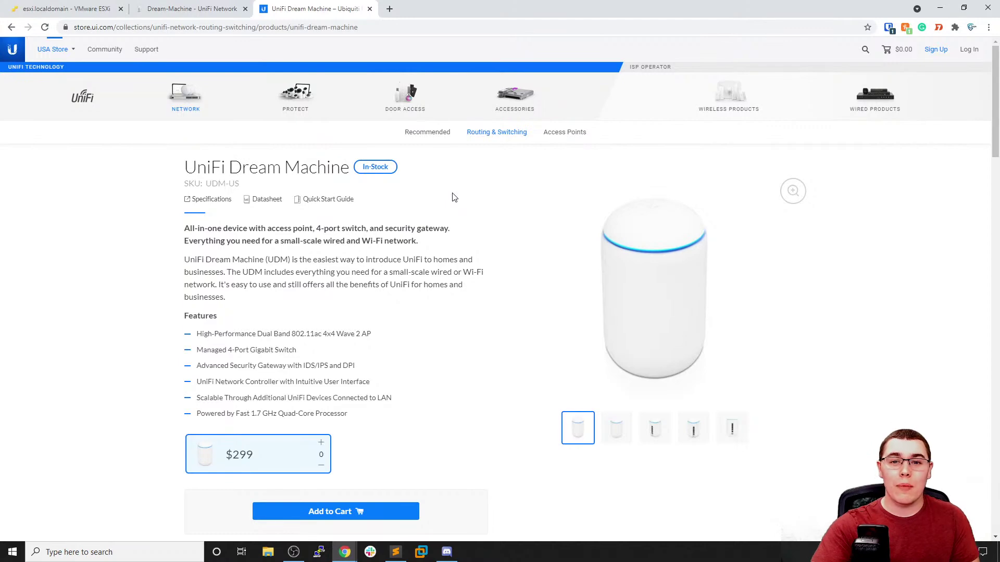
{"action": "left_click", "coordinate": [85, 14]}
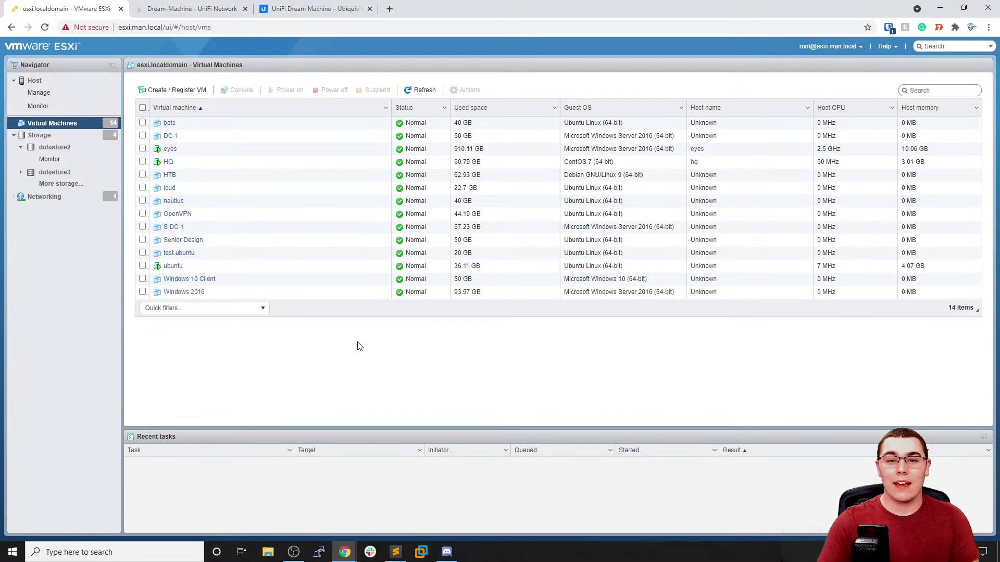
In a new tab, search for 'synology ds418' and open the Newegg listing
{"action": "left_click", "coordinate": [390, 9]}
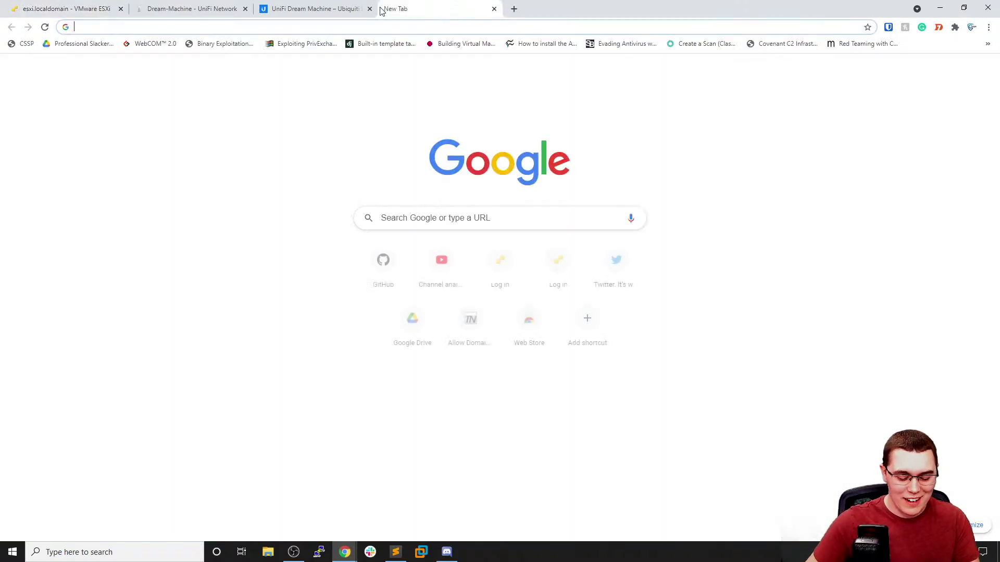
{"action": "type", "text": "synology "}
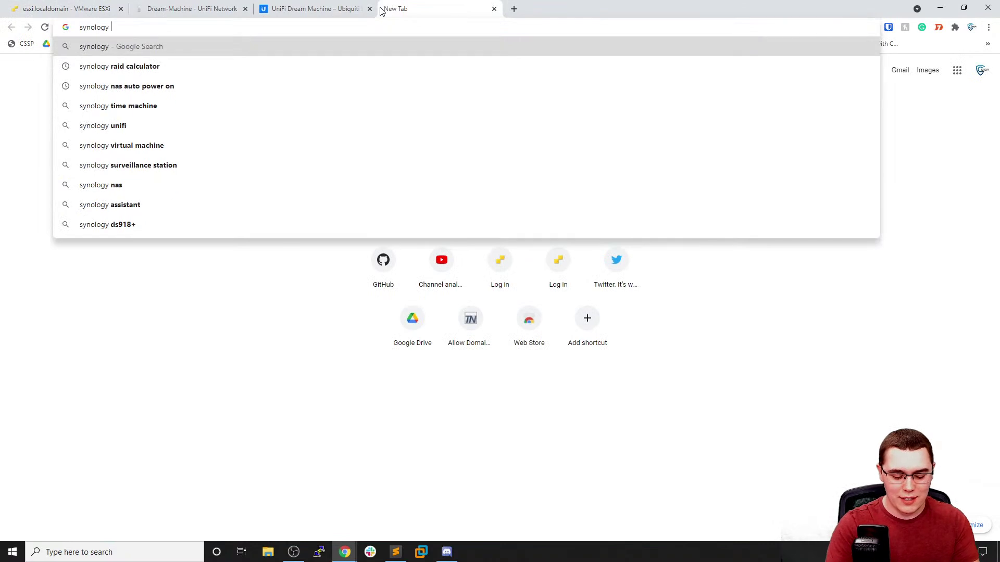
{"action": "type", "text": "ds"}
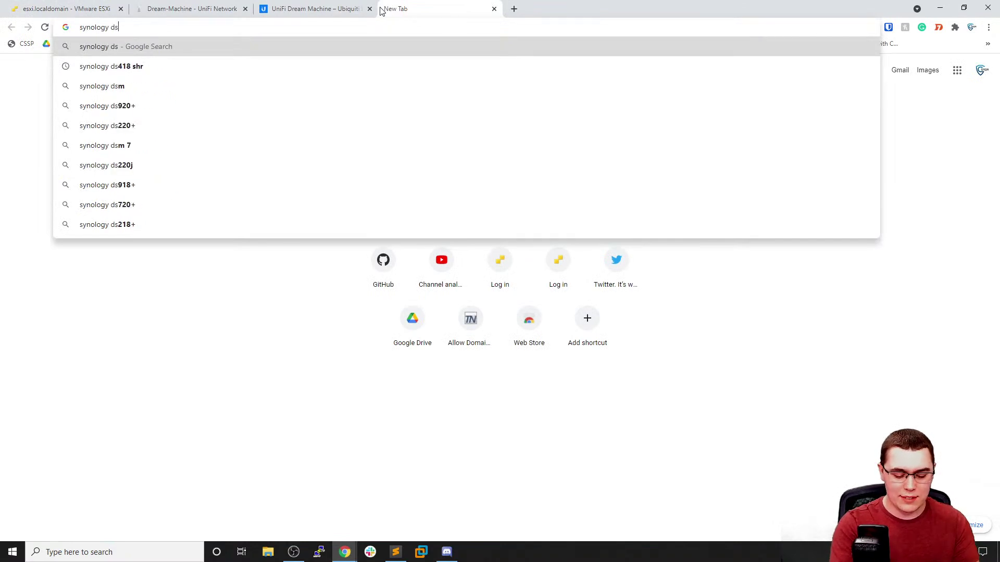
{"action": "type", "text": "418"}
{"action": "key", "text": "Return"}
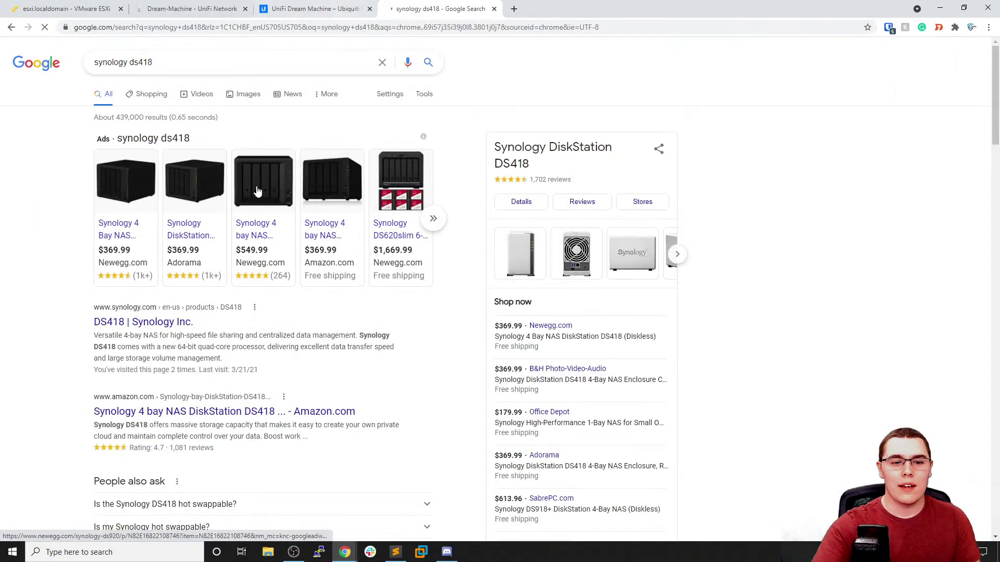
{"action": "left_click", "coordinate": [181, 205]}
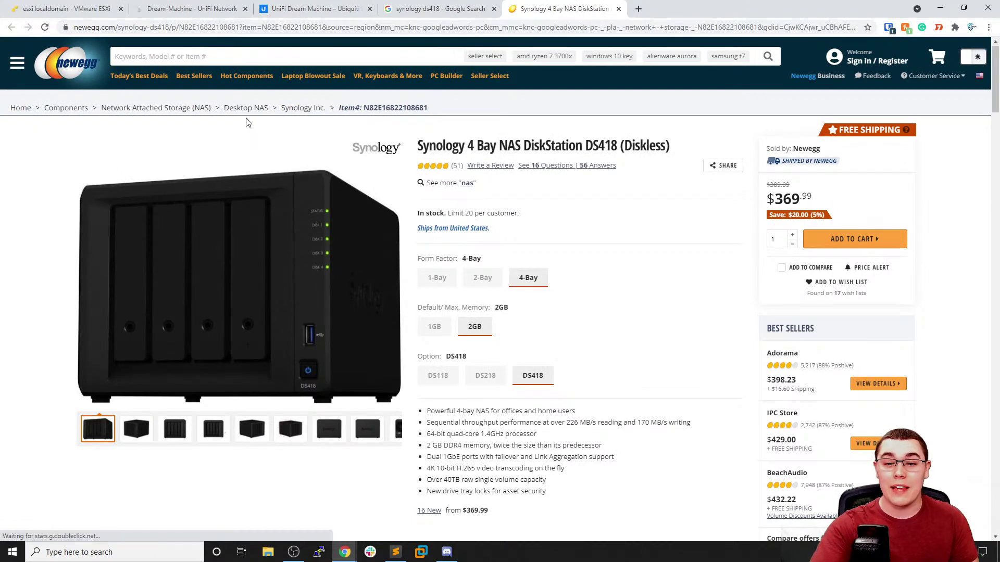
Dismiss the 10% off popup, review the $369.99 DS418 listing, then close the Newegg and Google tabs
{"action": "scroll", "coordinate": [219, 130], "scroll_direction": "down", "scroll_amount": 1}
{"action": "mouse_move", "coordinate": [145, 119]}
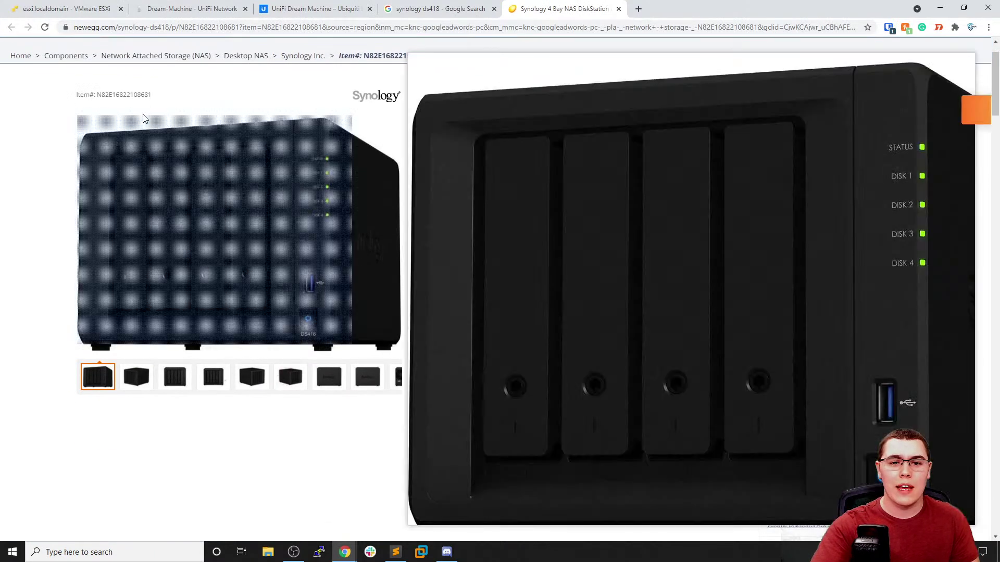
{"action": "scroll", "coordinate": [135, 102], "scroll_direction": "up", "scroll_amount": 1}
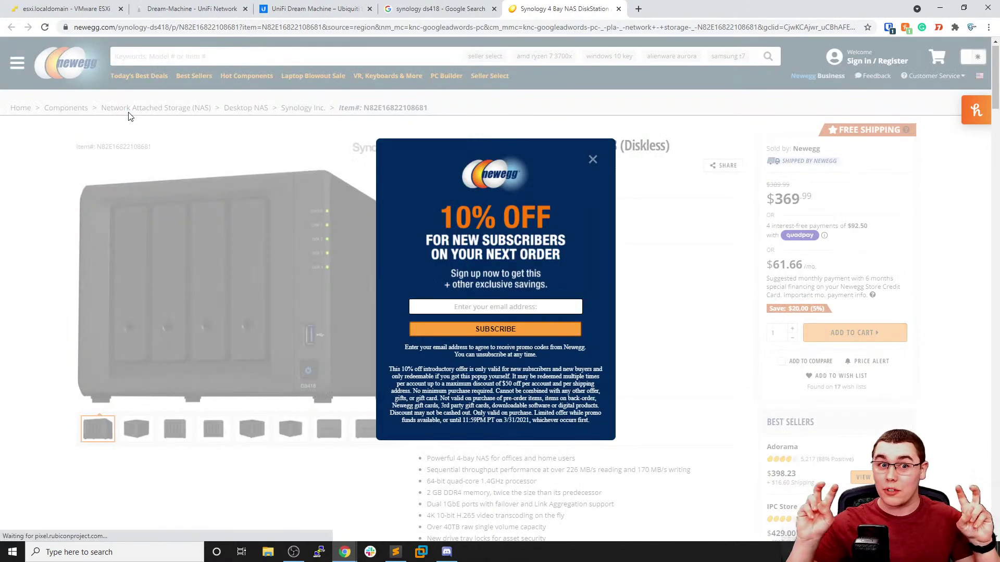
{"action": "left_click", "coordinate": [593, 159]}
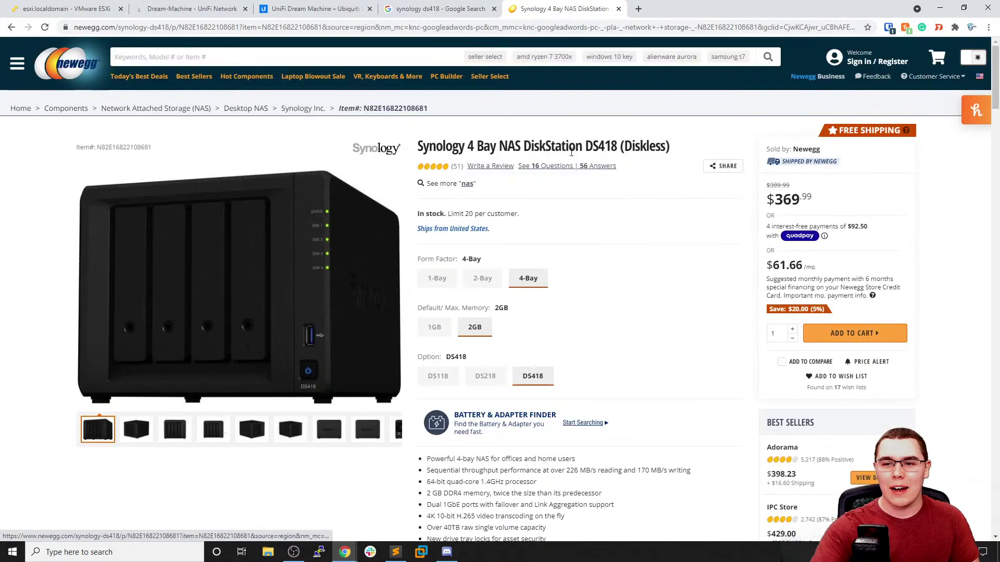
{"action": "scroll", "coordinate": [573, 161], "scroll_direction": "down", "scroll_amount": 1}
{"action": "scroll", "coordinate": [568, 179], "scroll_direction": "up", "scroll_amount": 1}
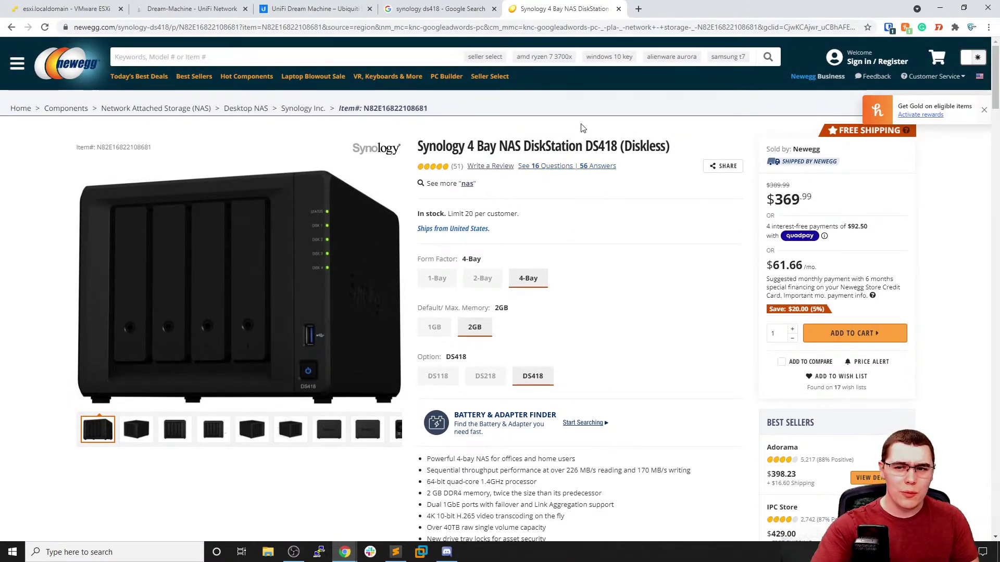
{"action": "left_click", "coordinate": [619, 9]}
{"action": "left_click", "coordinate": [494, 9]}
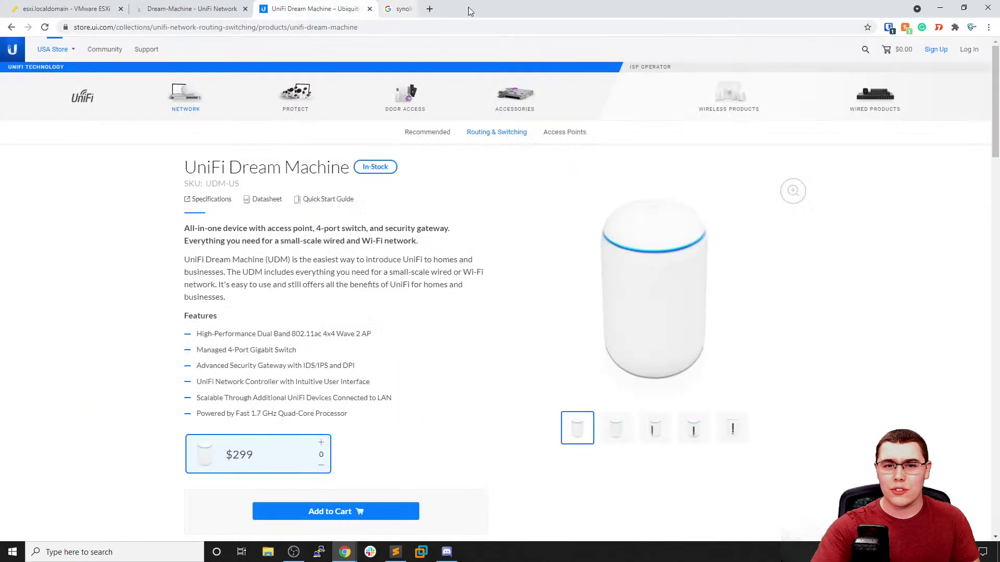
Close the UniFi store tab to reveal the Dream Machine dashboard at 100% health
{"action": "left_click", "coordinate": [370, 9]}
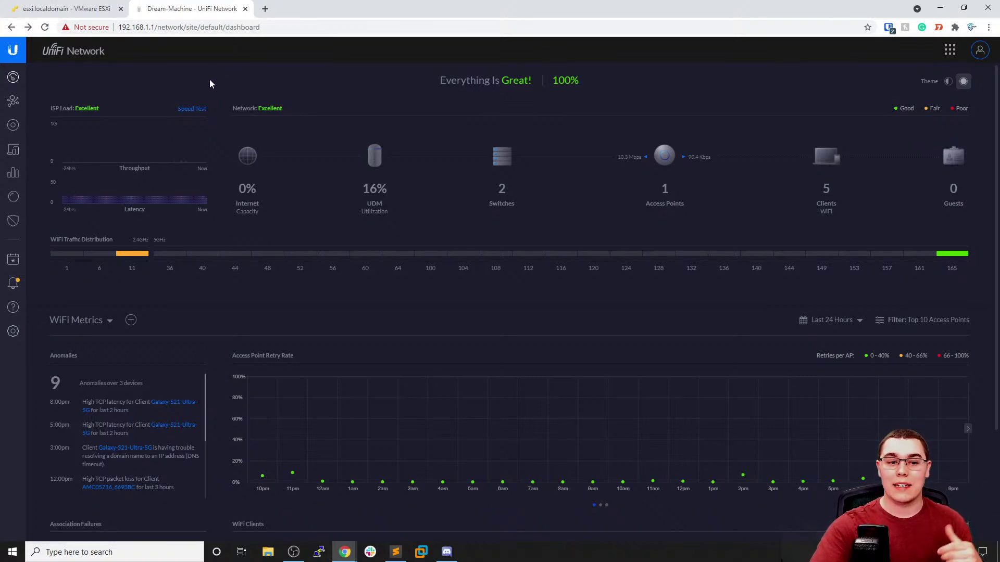
Start a new network in UniFi Settings > Networks named YT-Lab
{"action": "left_click", "coordinate": [18, 337]}
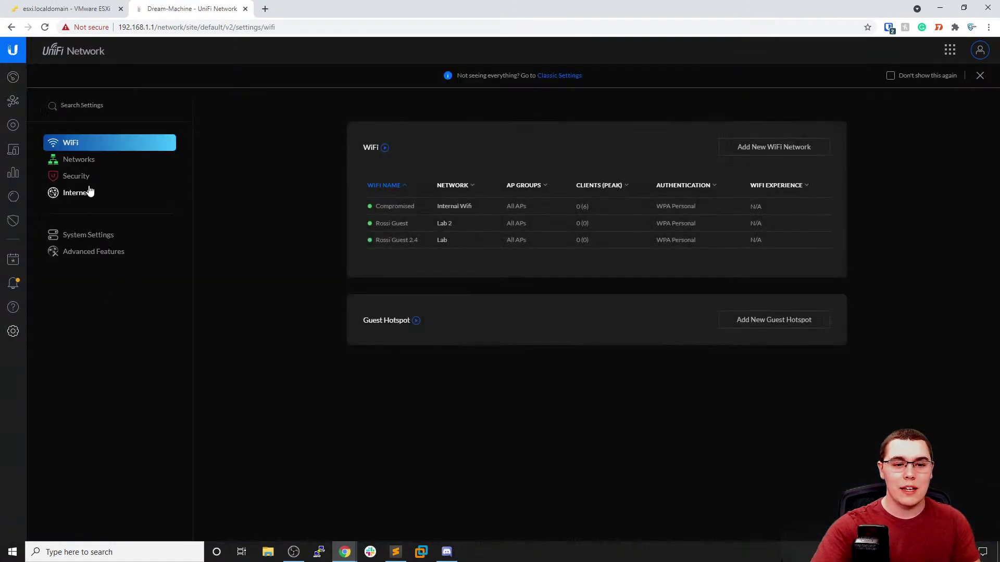
{"action": "left_click", "coordinate": [89, 161]}
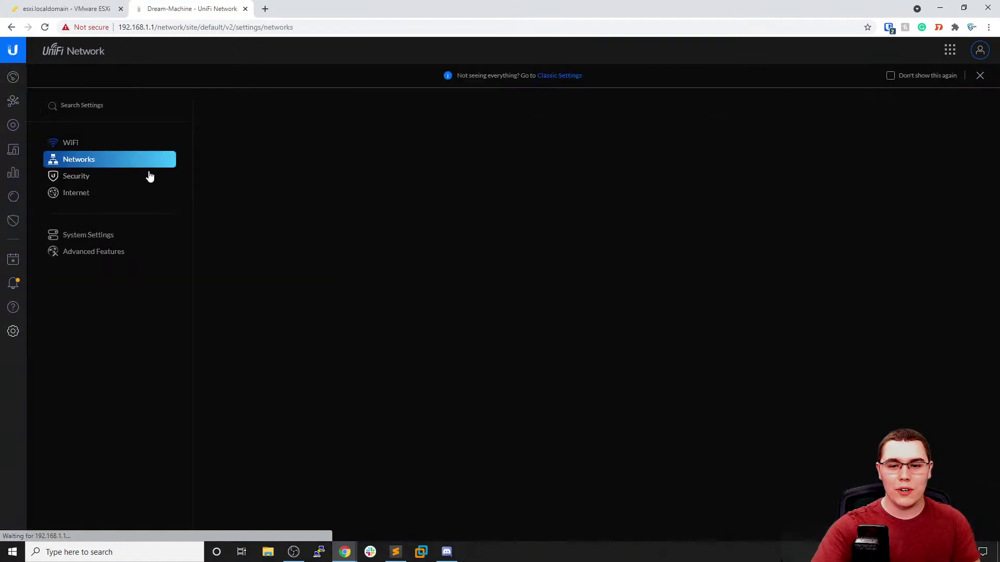
{"action": "left_click", "coordinate": [735, 149]}
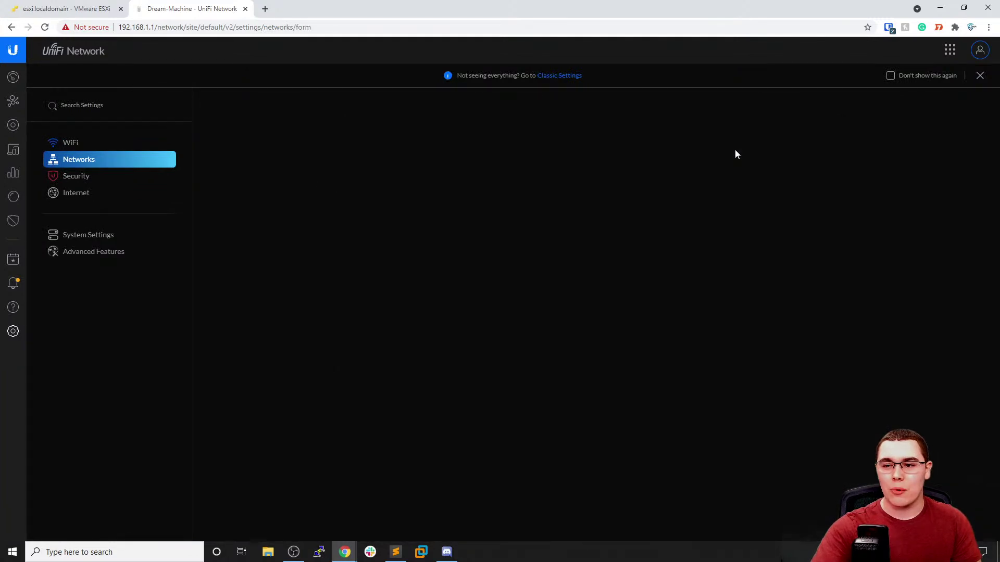
{"action": "type", "text": "YT-Lab"}
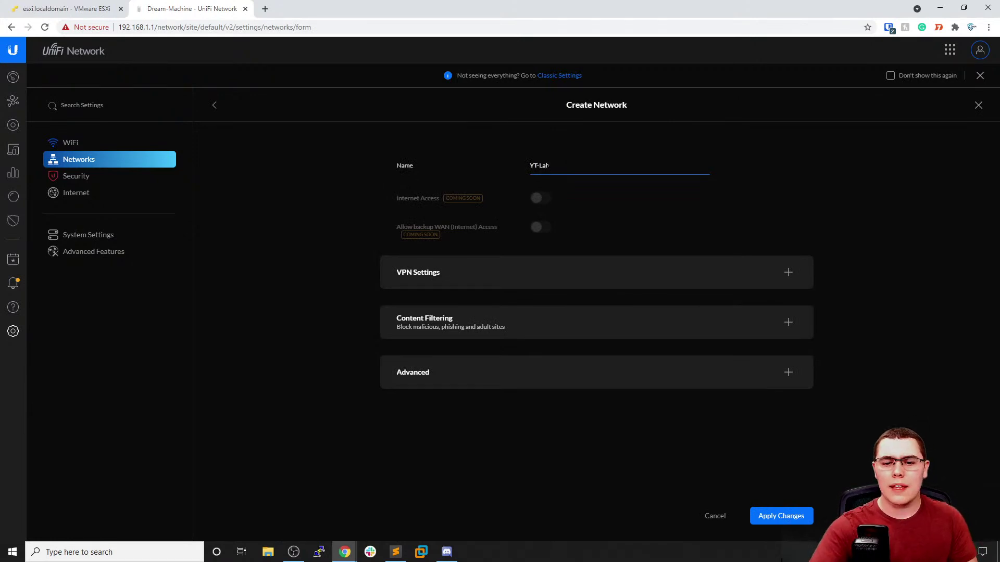
Set the network's advanced VLAN ID to 11 and save it on 192.168.9.0/24
{"action": "left_click", "coordinate": [509, 370]}
{"action": "double_click", "coordinate": [531, 363]}
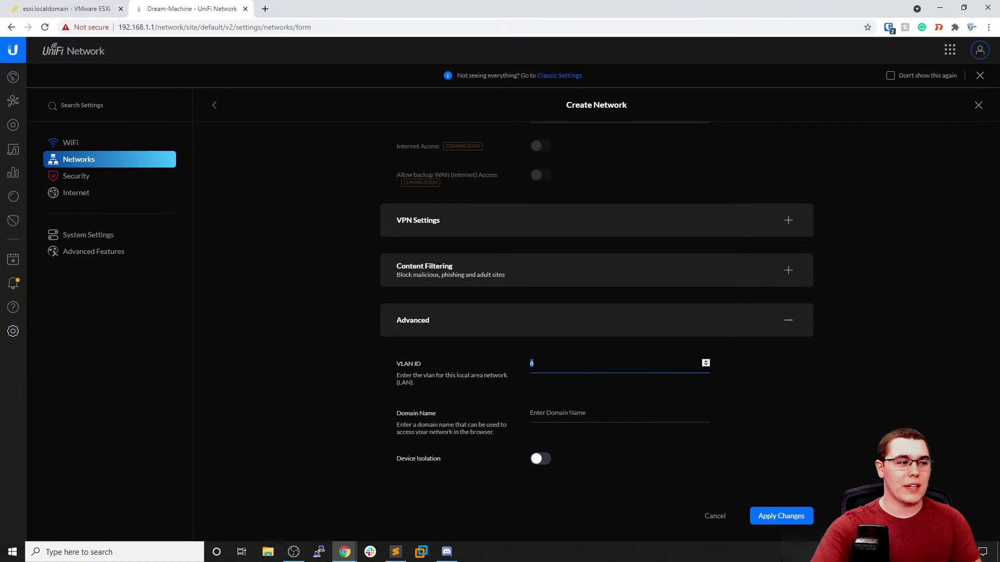
{"action": "type", "text": "11"}
{"action": "left_click", "coordinate": [346, 399]}
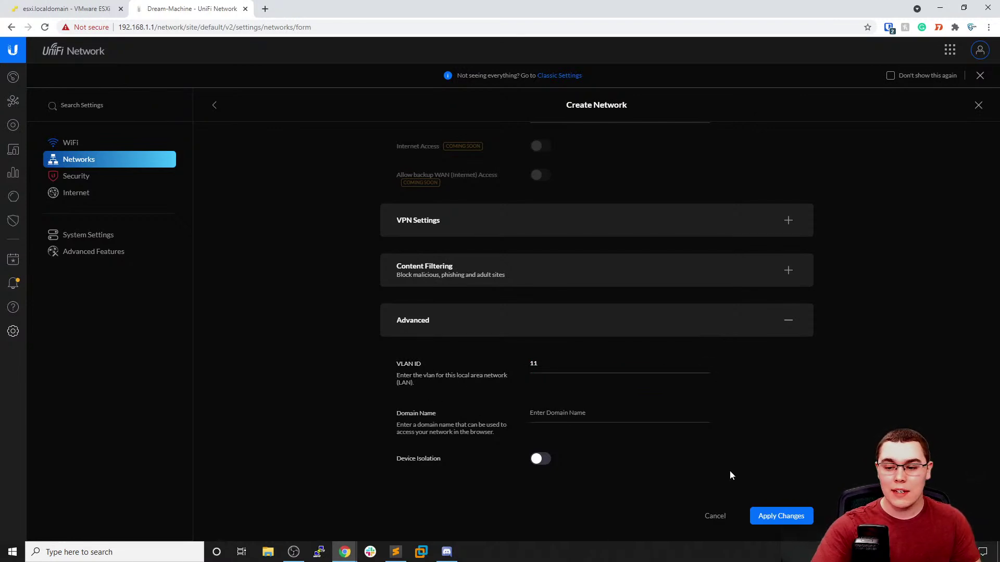
{"action": "scroll", "coordinate": [721, 473], "scroll_direction": "down", "scroll_amount": 6}
{"action": "scroll", "coordinate": [676, 425], "scroll_direction": "down", "scroll_amount": 5}
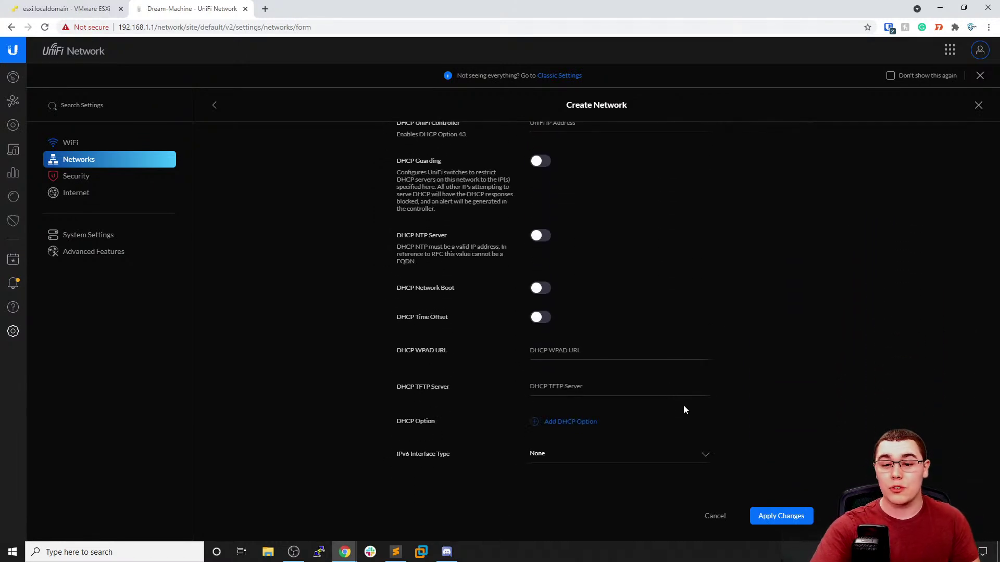
{"action": "scroll", "coordinate": [678, 410], "scroll_direction": "down", "scroll_amount": 1}
{"action": "left_click", "coordinate": [776, 516]}
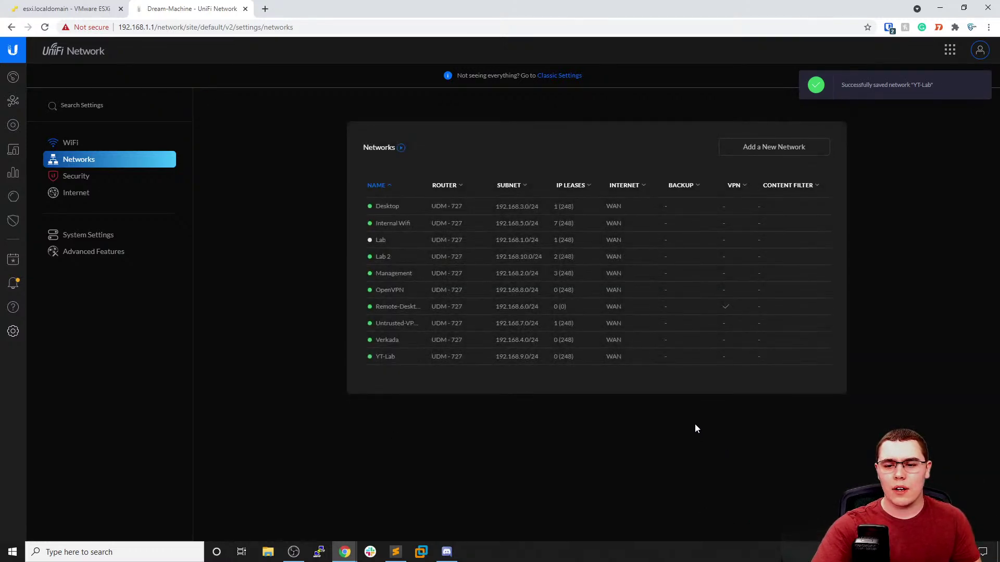
{"action": "mouse_move", "coordinate": [547, 364]}
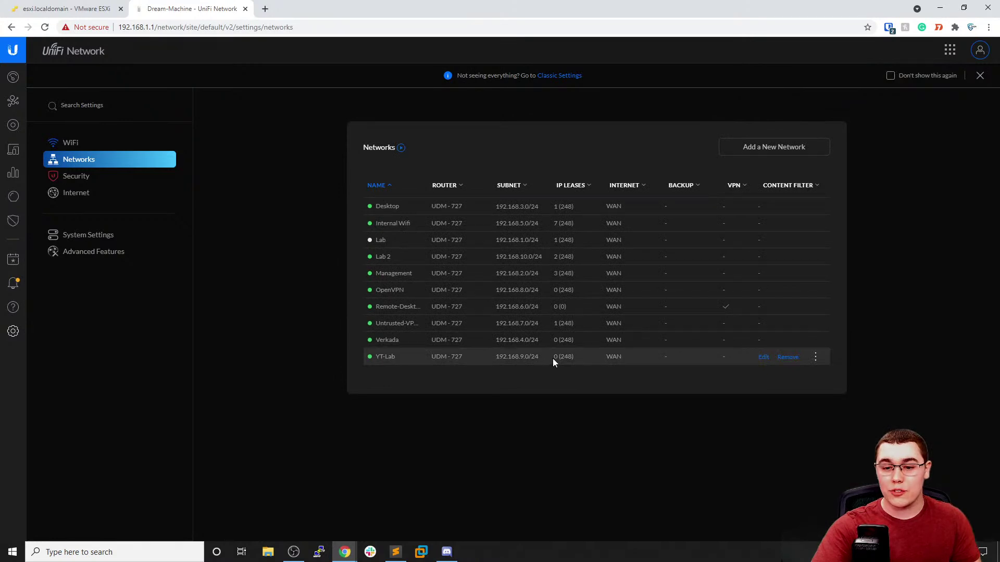
Change the YT-Lab network's VLAN ID from 11 to 9 and save it
{"action": "left_click", "coordinate": [761, 357]}
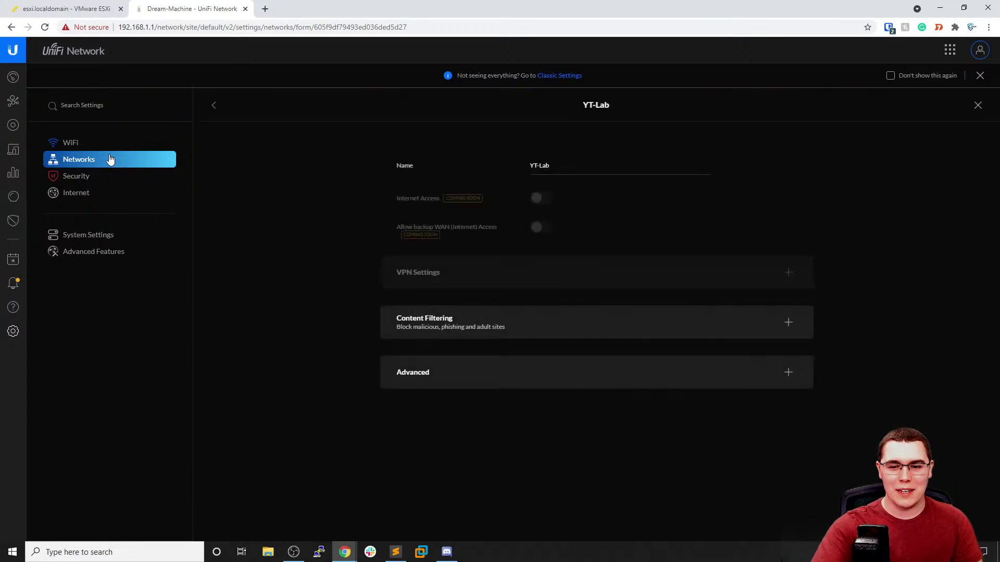
{"action": "left_click", "coordinate": [510, 367]}
{"action": "scroll", "coordinate": [520, 375], "scroll_direction": "down", "scroll_amount": 1}
{"action": "double_click", "coordinate": [532, 364]}
{"action": "type", "text": "9"}
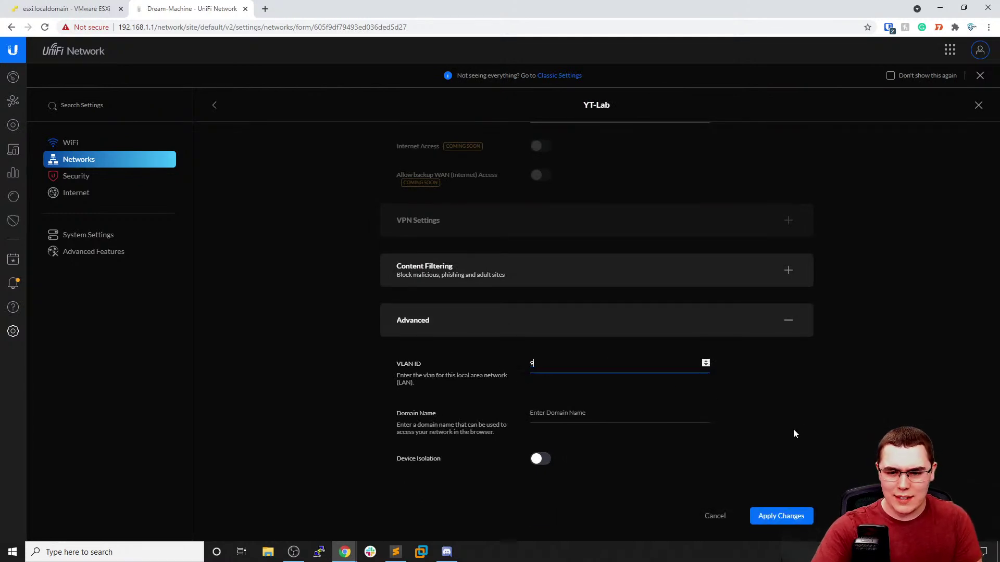
{"action": "left_click", "coordinate": [781, 516]}
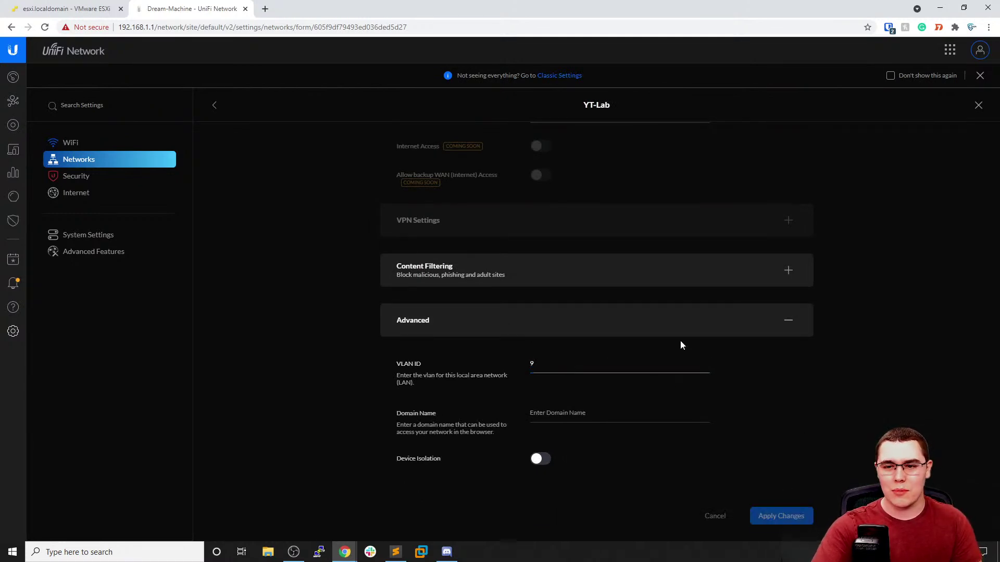
Check the saved YT-Lab network, then go to the ESXi virtual machine list
{"action": "scroll", "coordinate": [663, 268], "scroll_direction": "down", "scroll_amount": 3}
{"action": "scroll", "coordinate": [669, 257], "scroll_direction": "up", "scroll_amount": 3}
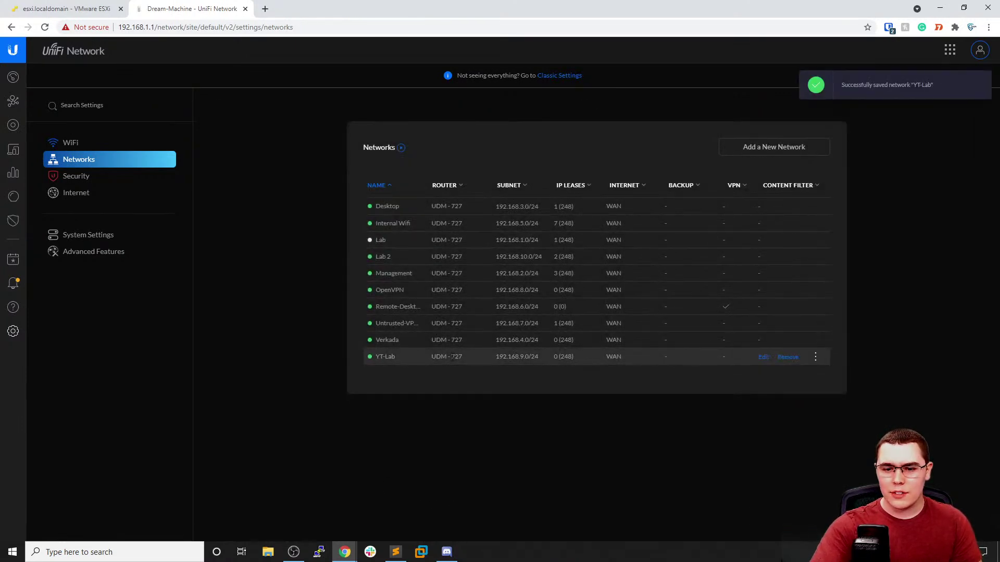
{"action": "left_click", "coordinate": [566, 375]}
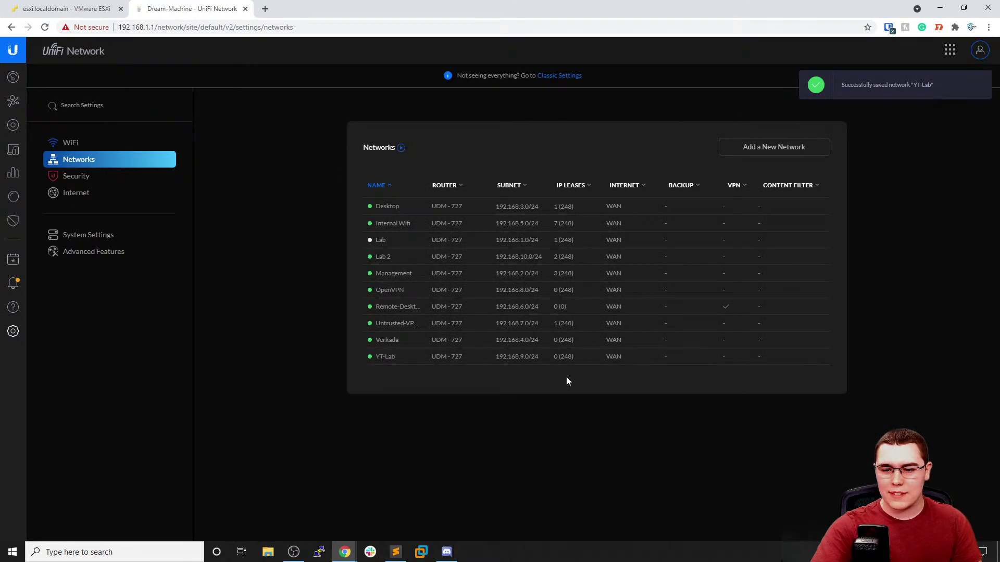
{"action": "left_click", "coordinate": [67, 9]}
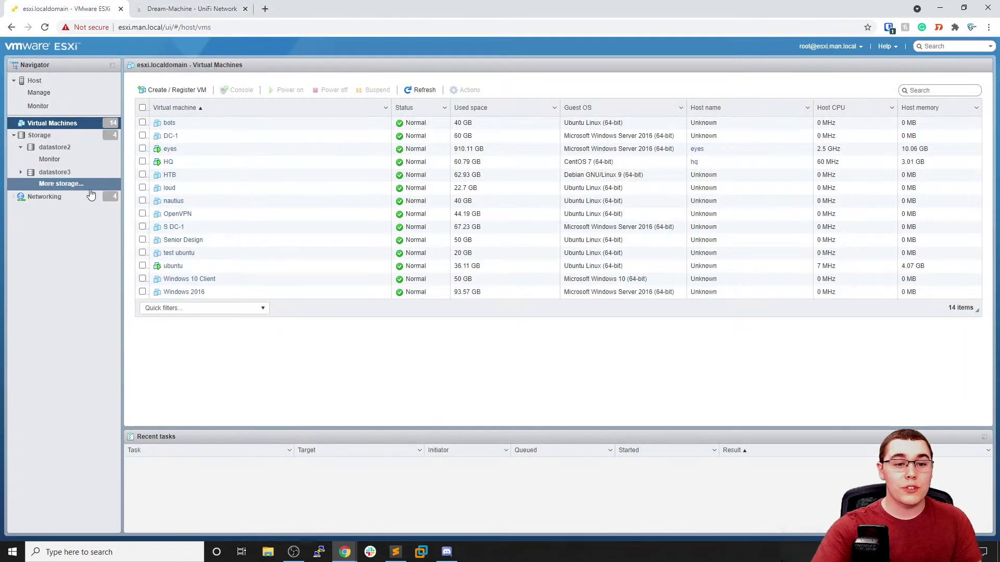
Show the ESXi host's Networking port groups, including OpenVPN, VM Network and VPN
{"action": "left_click", "coordinate": [86, 195]}
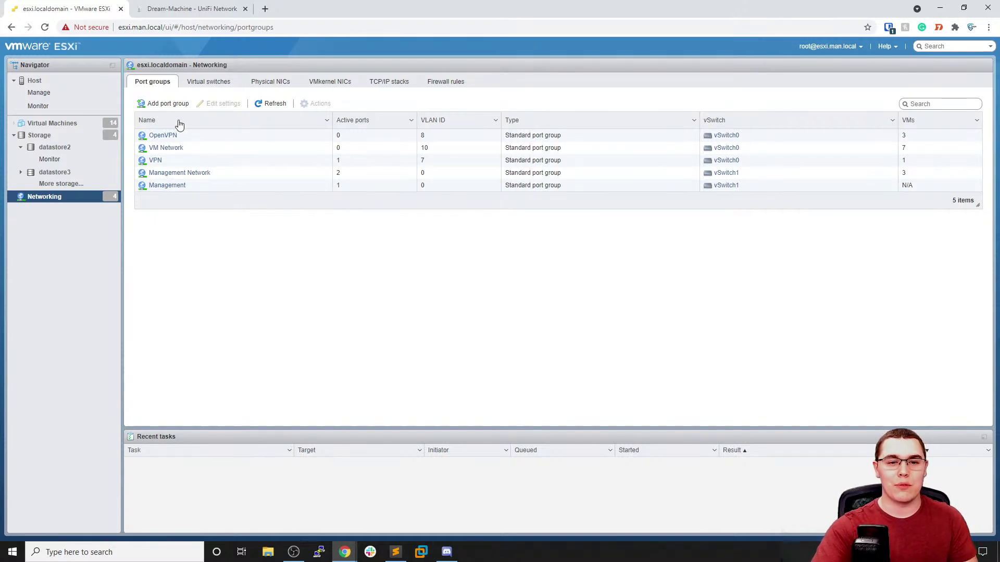
Create port group YT-Lab on vSwitch0 with VLAN ID 9
{"action": "left_click", "coordinate": [167, 104]}
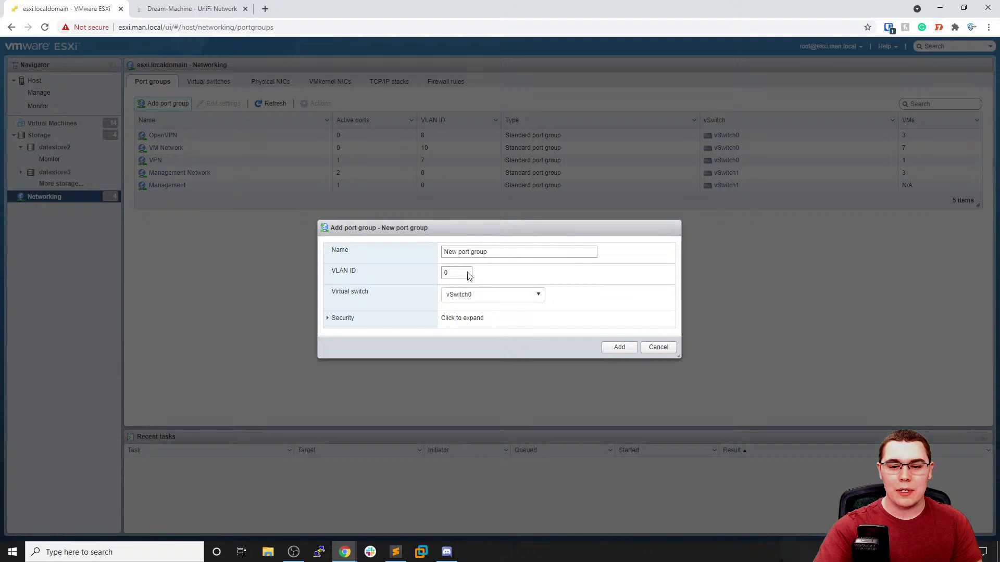
{"action": "key", "text": "Tab"}
{"action": "type", "text": "9"}
{"action": "double_click", "coordinate": [517, 252]}
{"action": "left_click", "coordinate": [513, 254]}
{"action": "left_click_drag", "start_coordinate": [513, 254], "coordinate": [454, 252]}
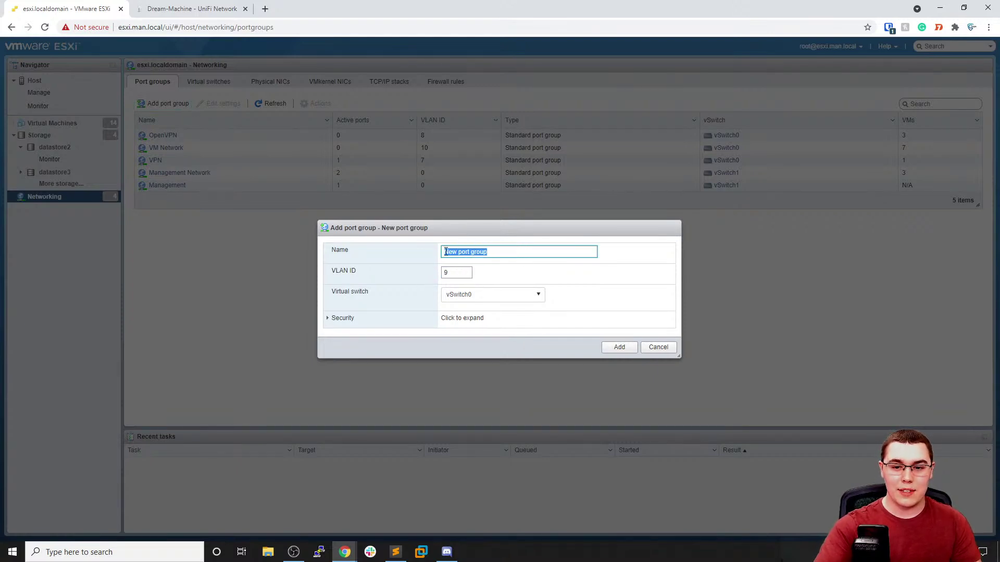
{"action": "type", "text": "YT-Lab"}
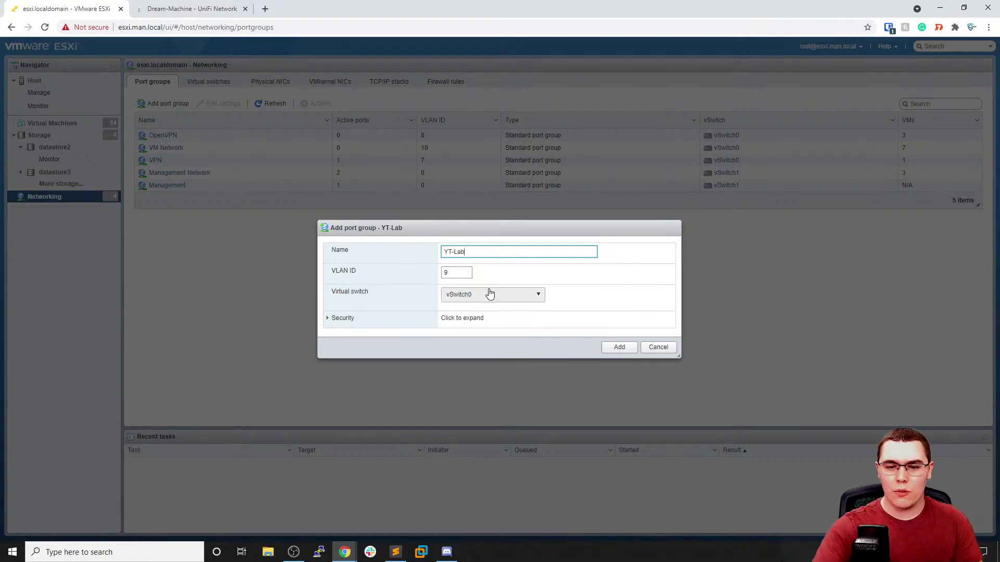
{"action": "left_click", "coordinate": [618, 348]}
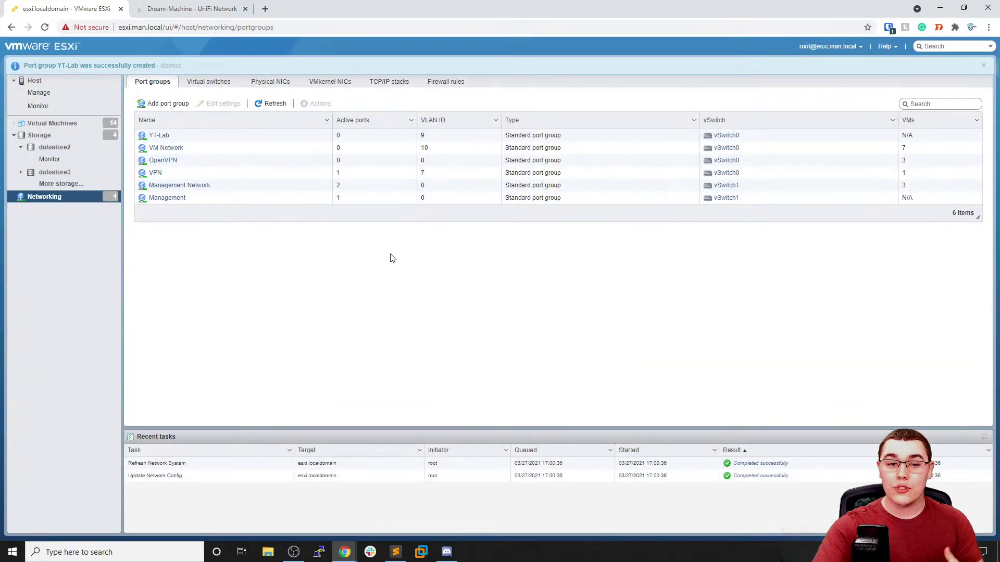
{"action": "left_click", "coordinate": [204, 9]}
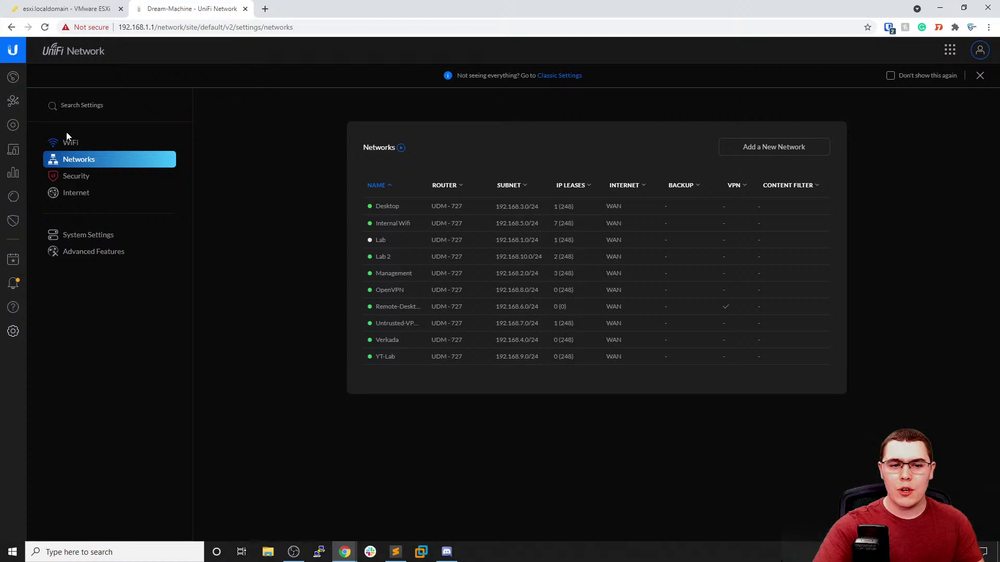
Show the LAN firewall rules (2003–2010) under Security > Internet Threat Management
{"action": "left_click", "coordinate": [77, 176]}
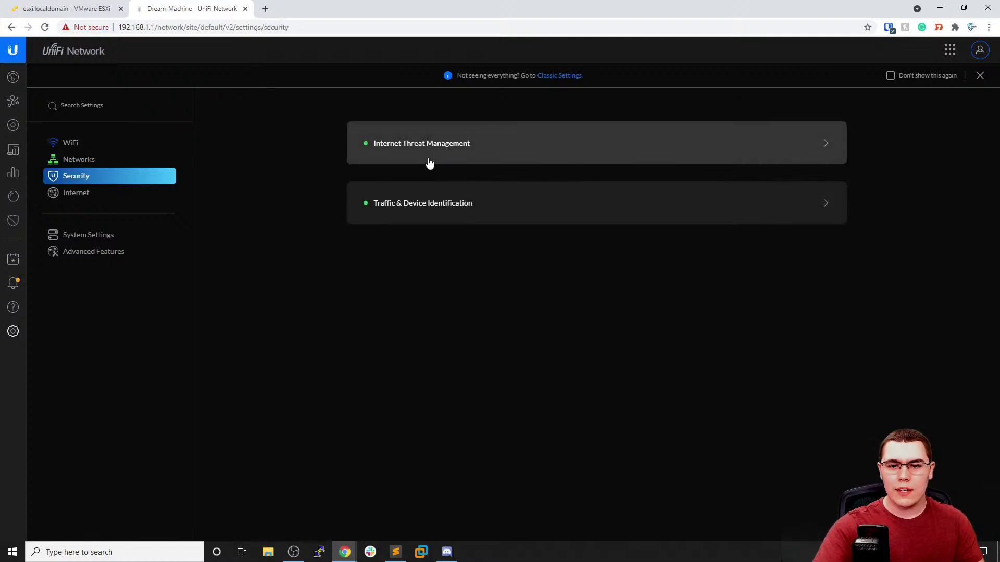
{"action": "left_click", "coordinate": [429, 164]}
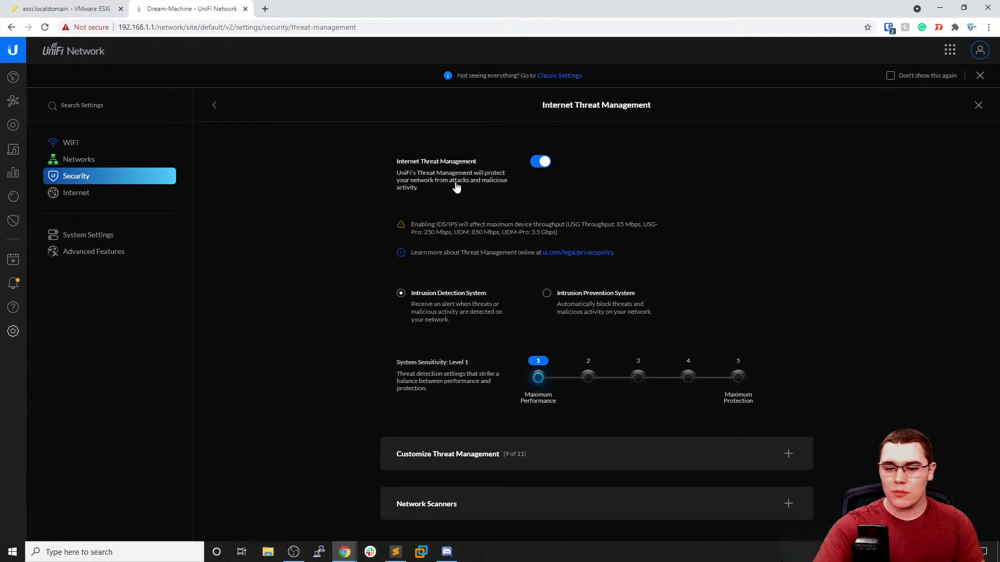
{"action": "scroll", "coordinate": [466, 250], "scroll_direction": "down", "scroll_amount": 2}
{"action": "left_click", "coordinate": [487, 443]}
{"action": "scroll", "coordinate": [417, 375], "scroll_direction": "down", "scroll_amount": 1}
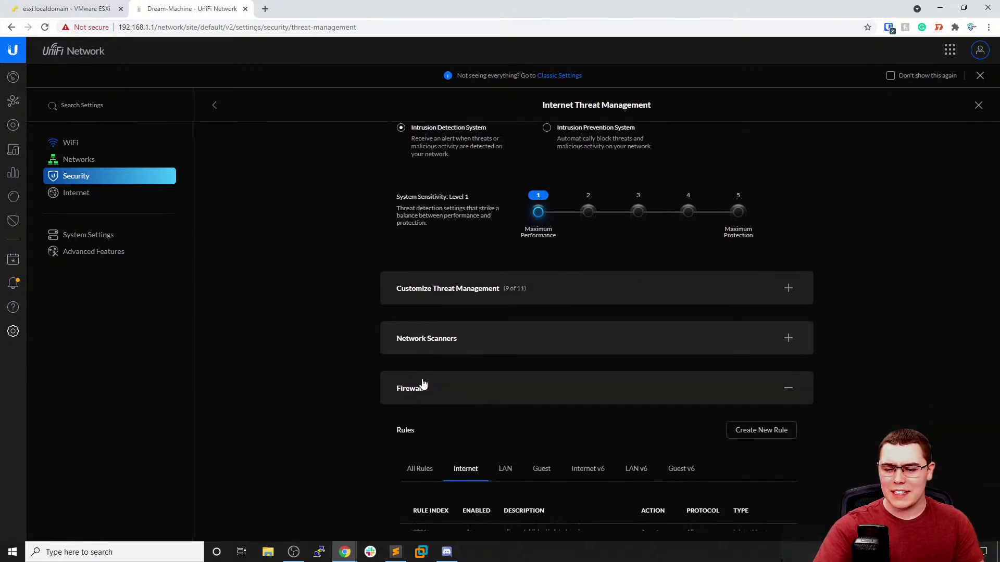
{"action": "scroll", "coordinate": [420, 380], "scroll_direction": "down", "scroll_amount": 1}
{"action": "left_click", "coordinate": [504, 424]}
{"action": "scroll", "coordinate": [497, 355], "scroll_direction": "down", "scroll_amount": 2}
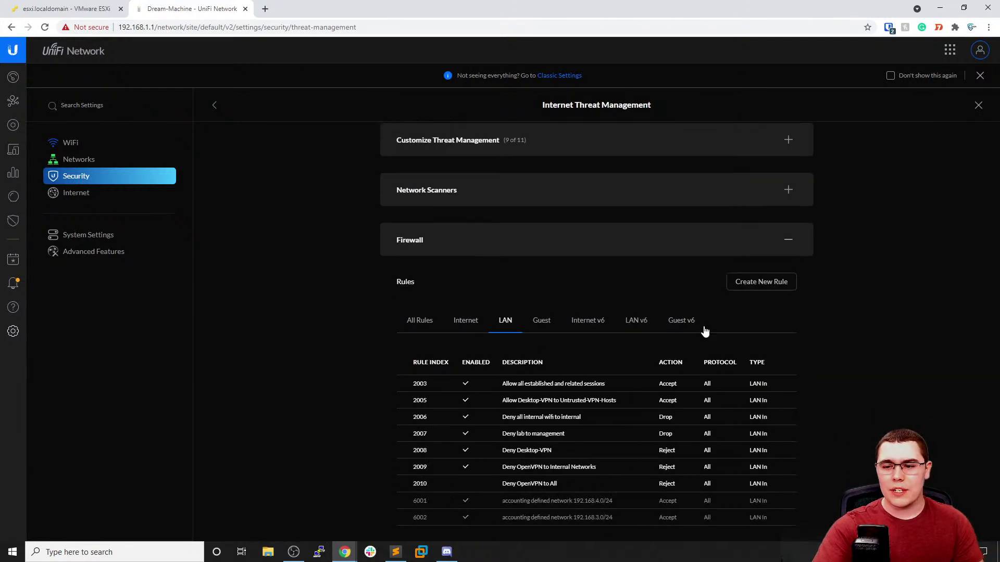
Start a LAN In firewall rule described 'YT-Lab Deny All' with action Reject
{"action": "left_click", "coordinate": [761, 282]}
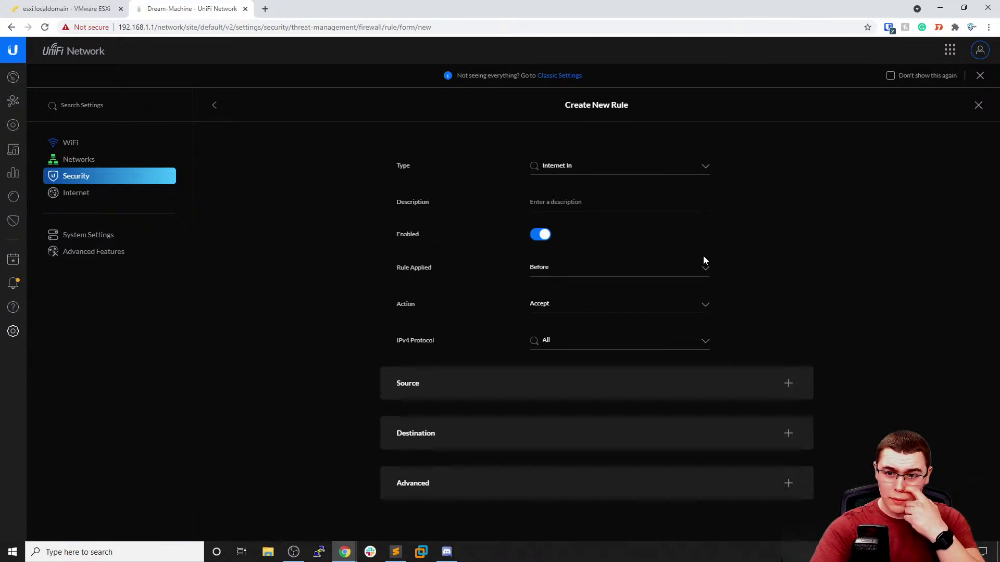
{"action": "left_click", "coordinate": [578, 202]}
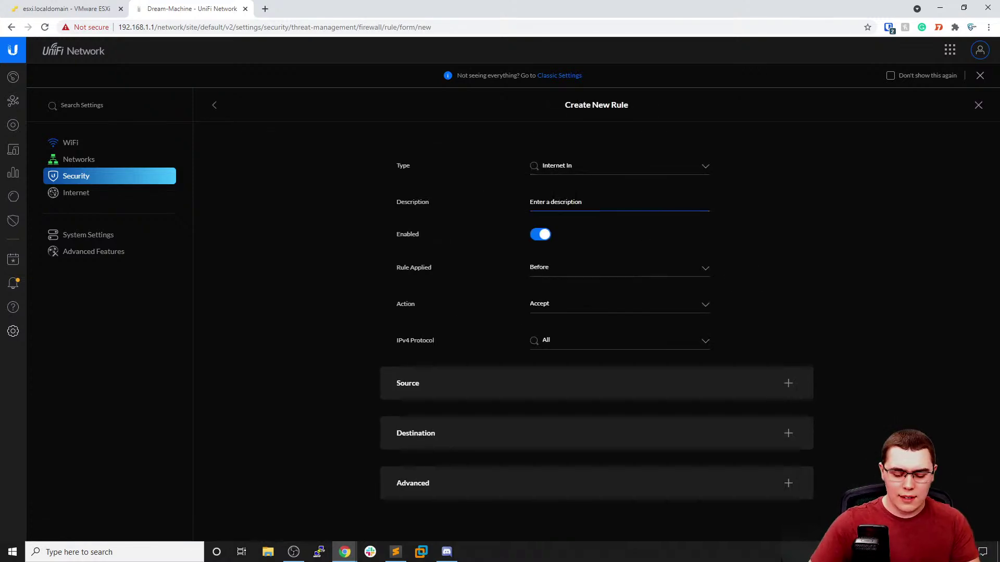
{"action": "type", "text": "YT-Lab Deny All"}
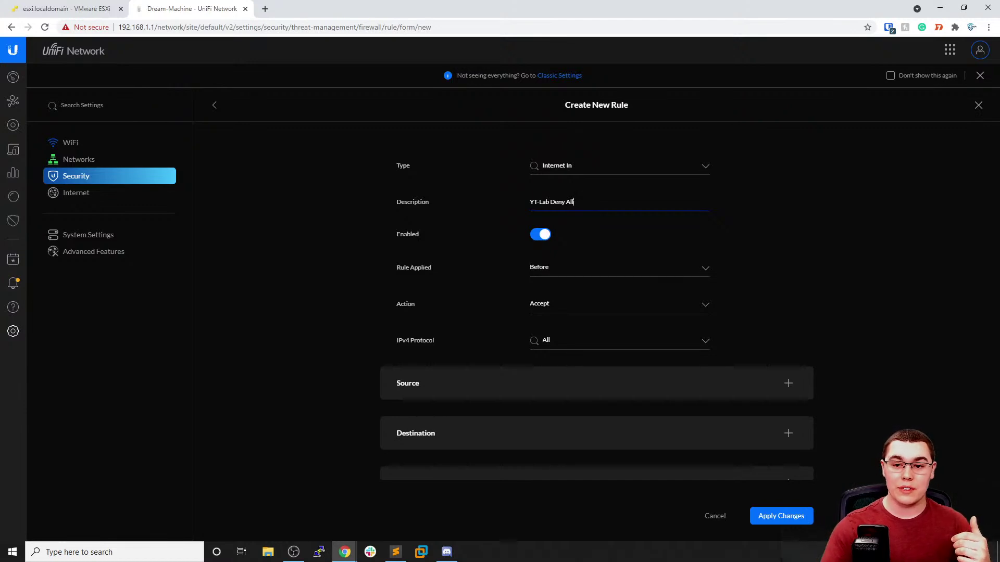
{"action": "left_click", "coordinate": [590, 171]}
{"action": "scroll", "coordinate": [591, 203], "scroll_direction": "down", "scroll_amount": 1}
{"action": "left_click", "coordinate": [587, 189]}
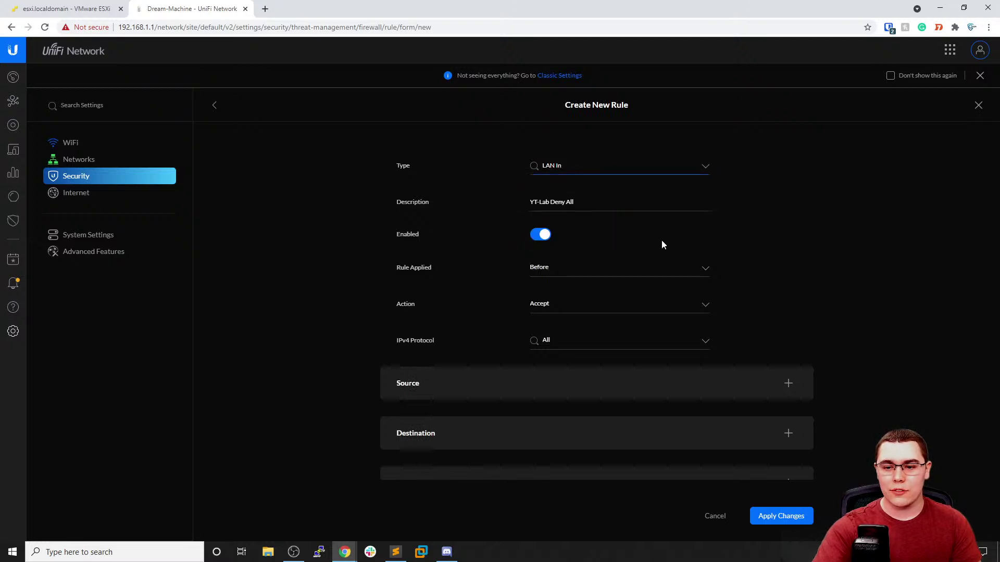
{"action": "left_click", "coordinate": [596, 307]}
{"action": "left_click", "coordinate": [583, 338]}
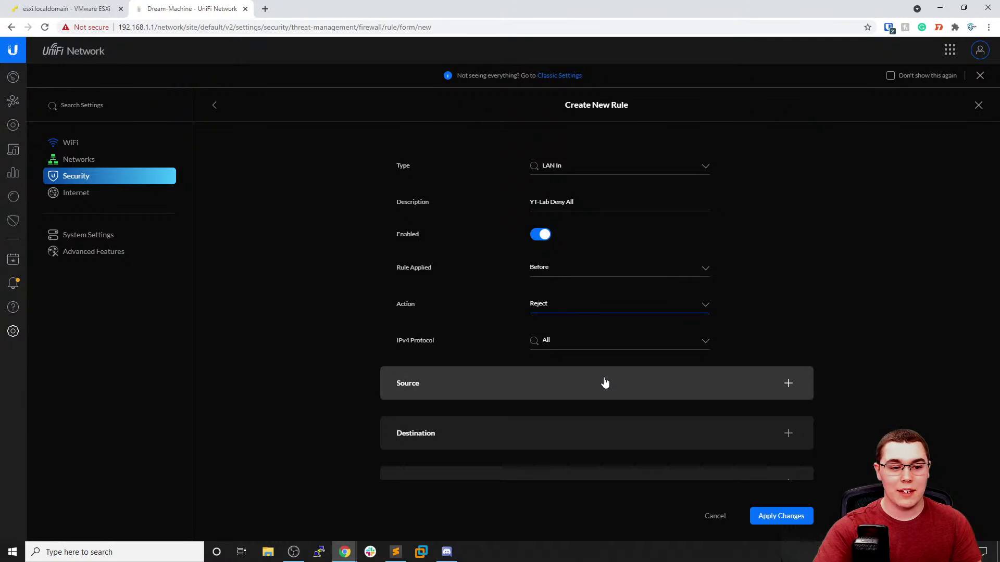
Set the rule's source to the YT-Lab network
{"action": "left_click", "coordinate": [605, 382]}
{"action": "scroll", "coordinate": [616, 373], "scroll_direction": "down", "scroll_amount": 2}
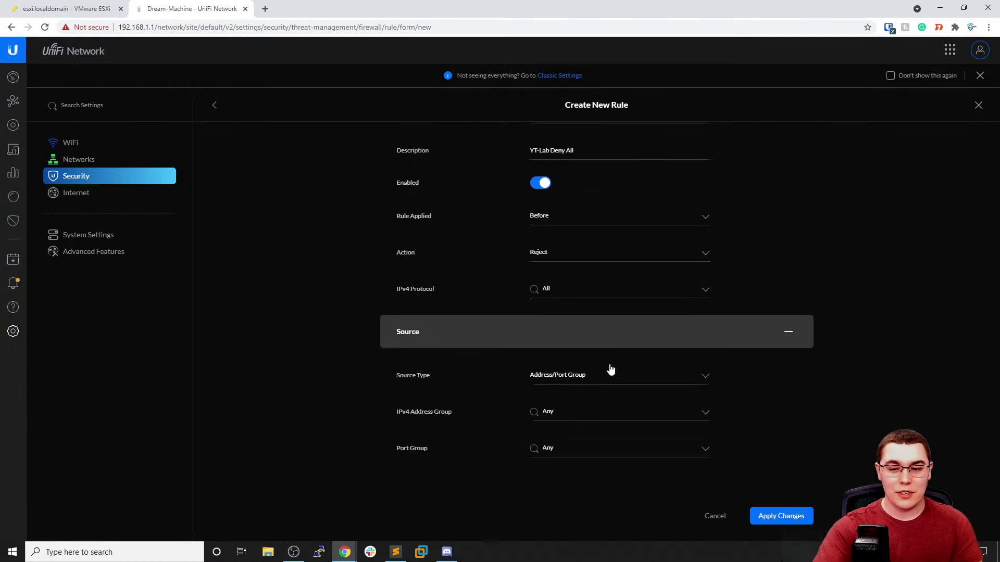
{"action": "left_click", "coordinate": [612, 327]}
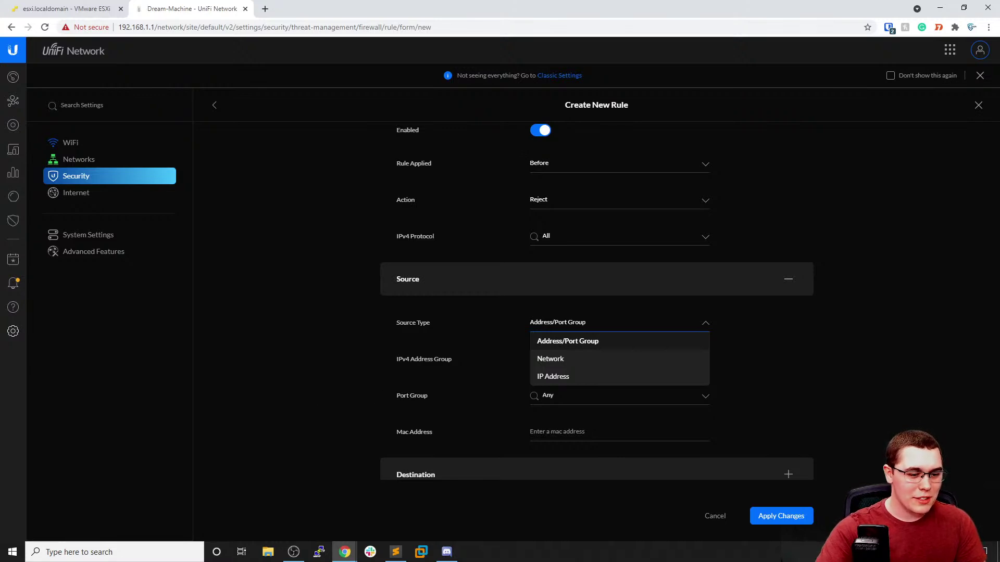
{"action": "left_click", "coordinate": [320, 371]}
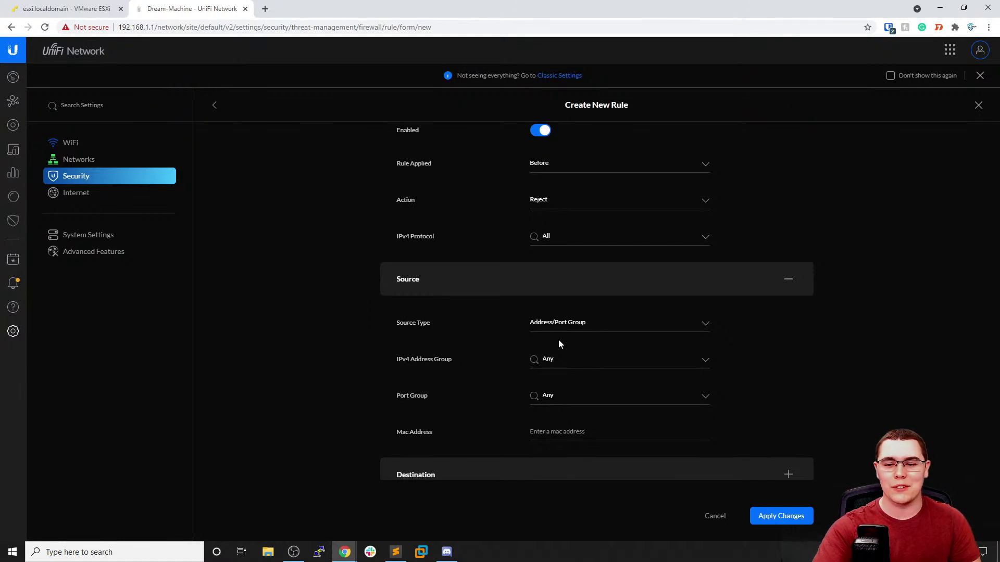
{"action": "left_click", "coordinate": [617, 325]}
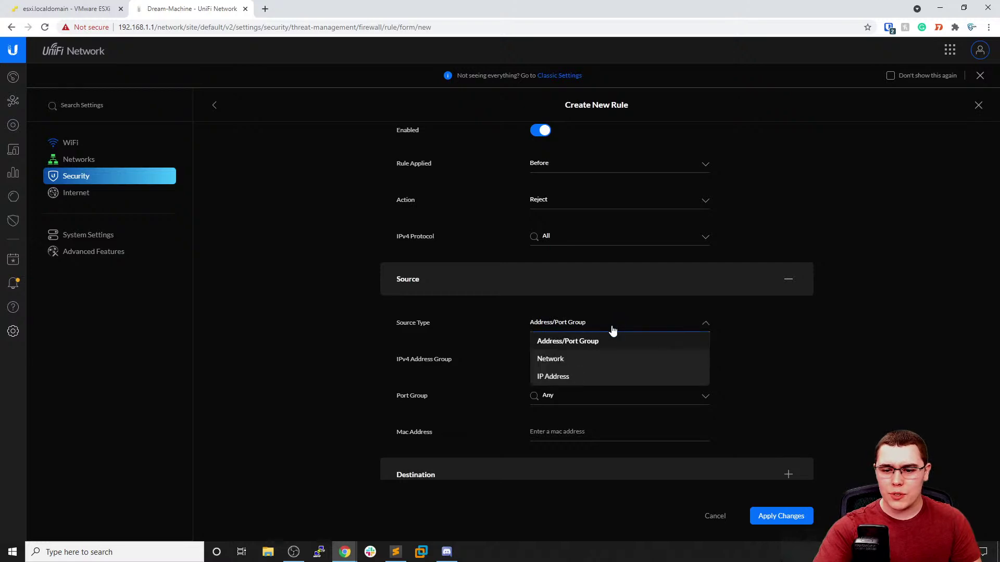
{"action": "left_click", "coordinate": [589, 359]}
{"action": "left_click", "coordinate": [587, 355]}
{"action": "scroll", "coordinate": [604, 399], "scroll_direction": "down", "scroll_amount": 5}
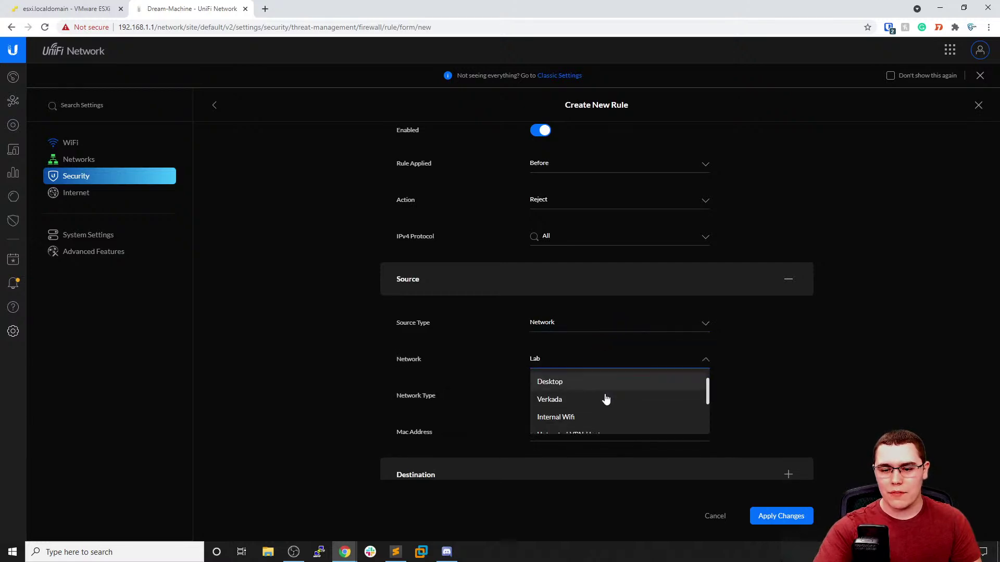
{"action": "left_click", "coordinate": [581, 424]}
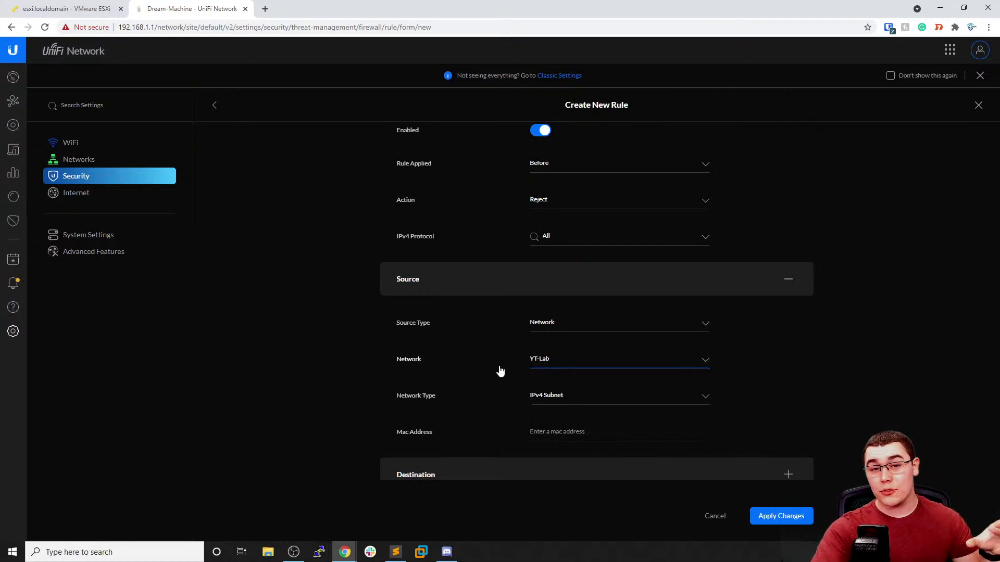
Leave the destination as any and save the firewall rule
{"action": "scroll", "coordinate": [513, 406], "scroll_direction": "down", "scroll_amount": 2}
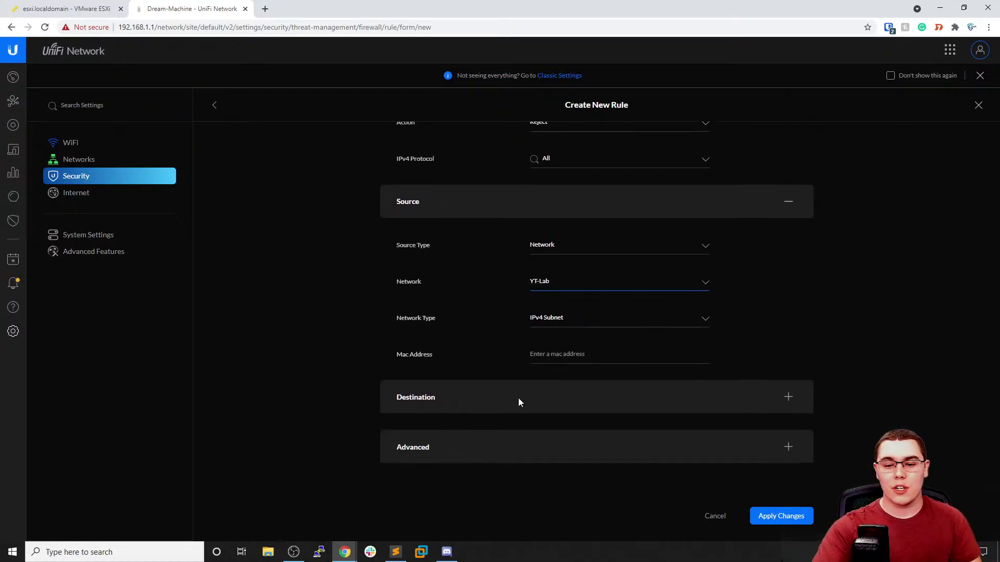
{"action": "left_click", "coordinate": [523, 401]}
{"action": "scroll", "coordinate": [570, 381], "scroll_direction": "down", "scroll_amount": 2}
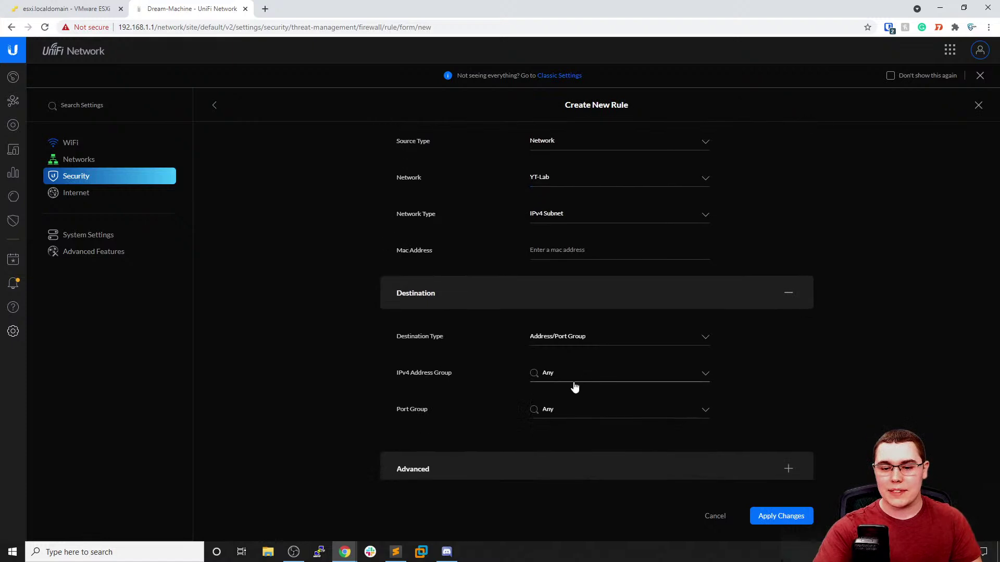
{"action": "scroll", "coordinate": [760, 451], "scroll_direction": "up", "scroll_amount": 5}
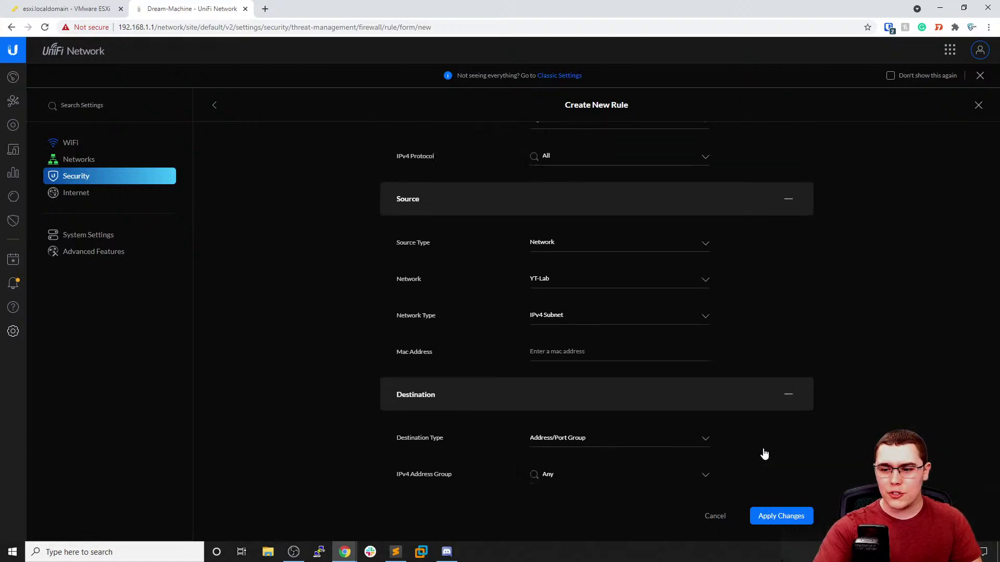
{"action": "left_click", "coordinate": [781, 516]}
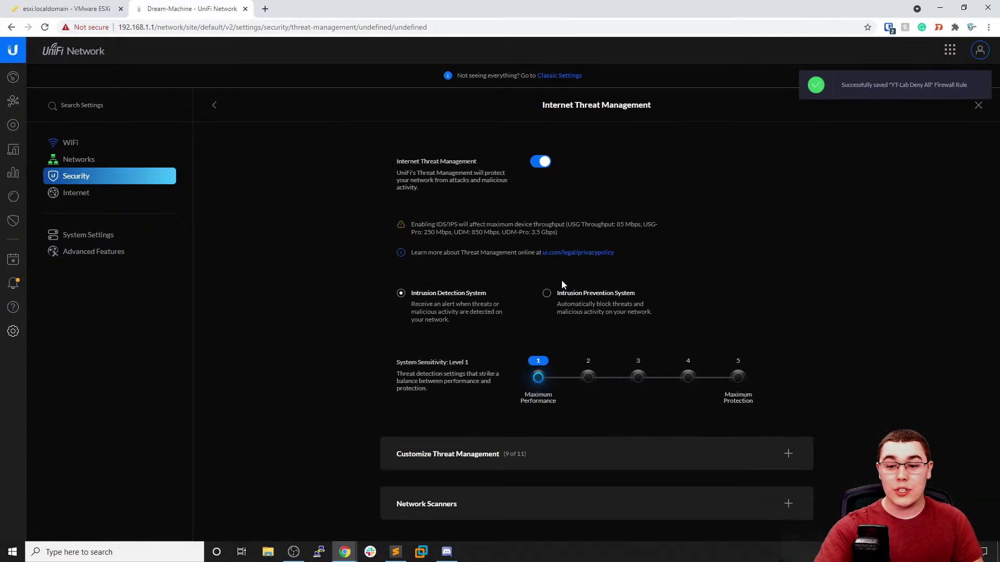
Return to the ESXi port groups list, now showing YT-Lab on VLAN 9 among six groups
{"action": "scroll", "coordinate": [551, 384], "scroll_direction": "down", "scroll_amount": 2}
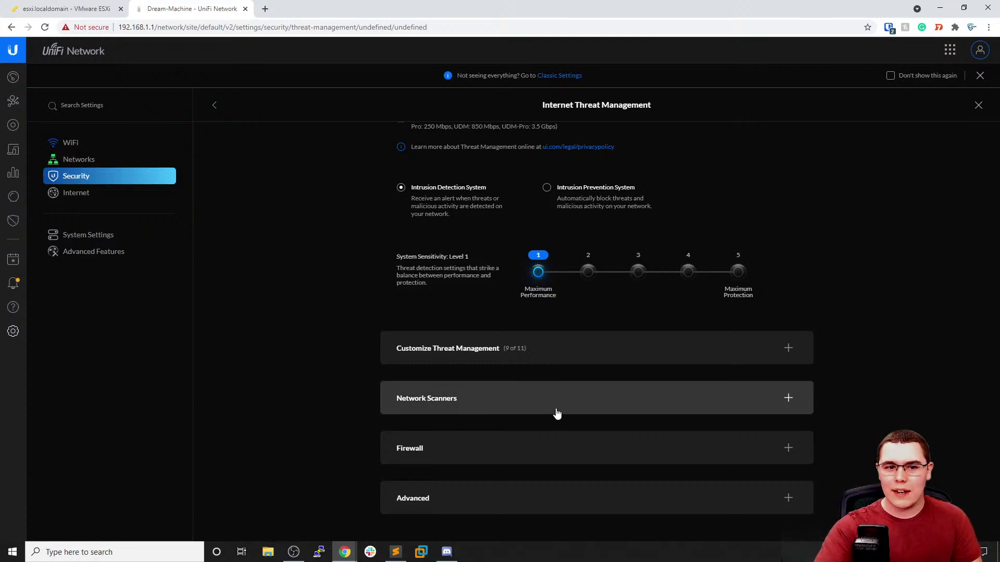
{"action": "left_click", "coordinate": [107, 9]}
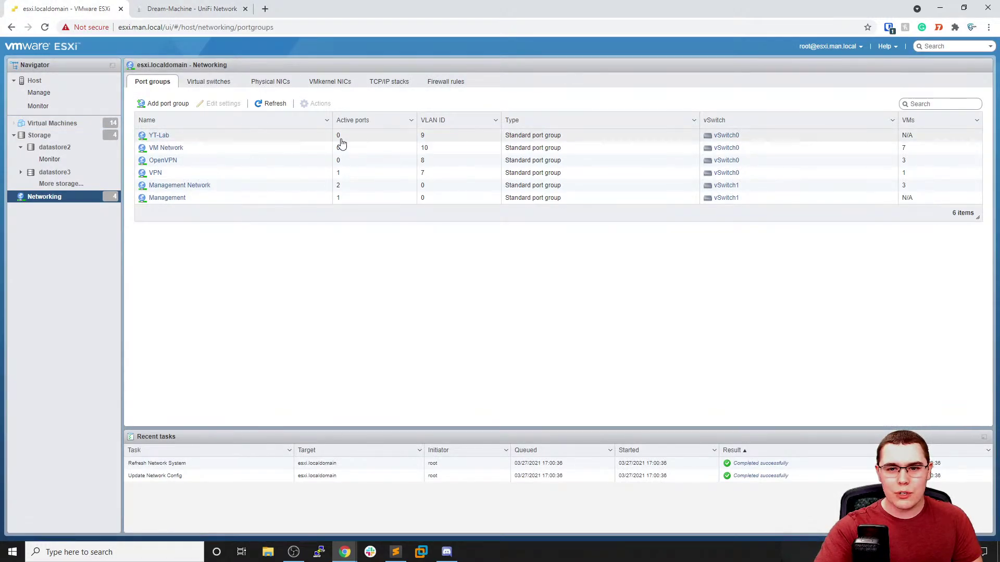
From the Virtual Machines list, launch the Create / Register VM wizard
{"action": "left_click", "coordinate": [99, 123]}
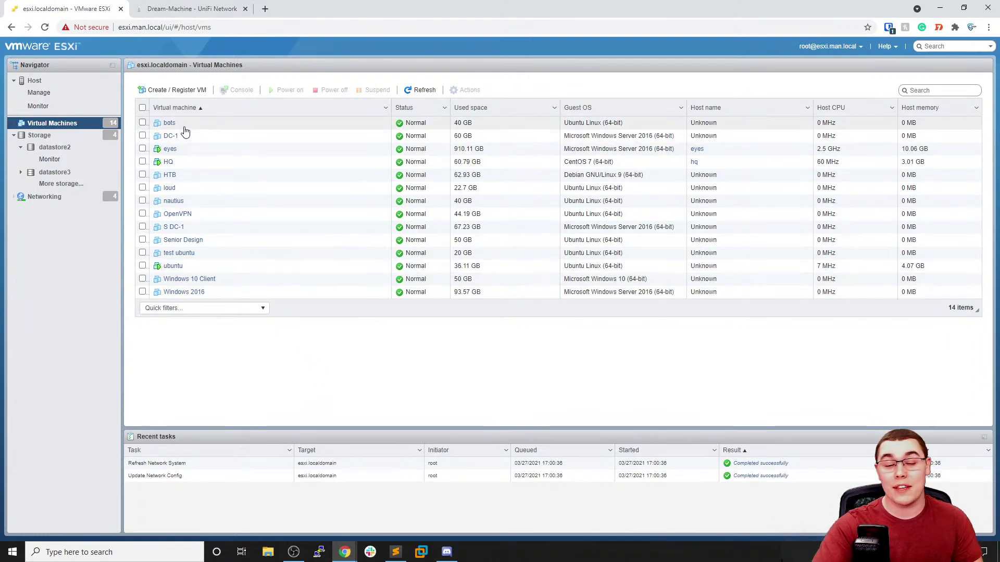
{"action": "left_click", "coordinate": [181, 94]}
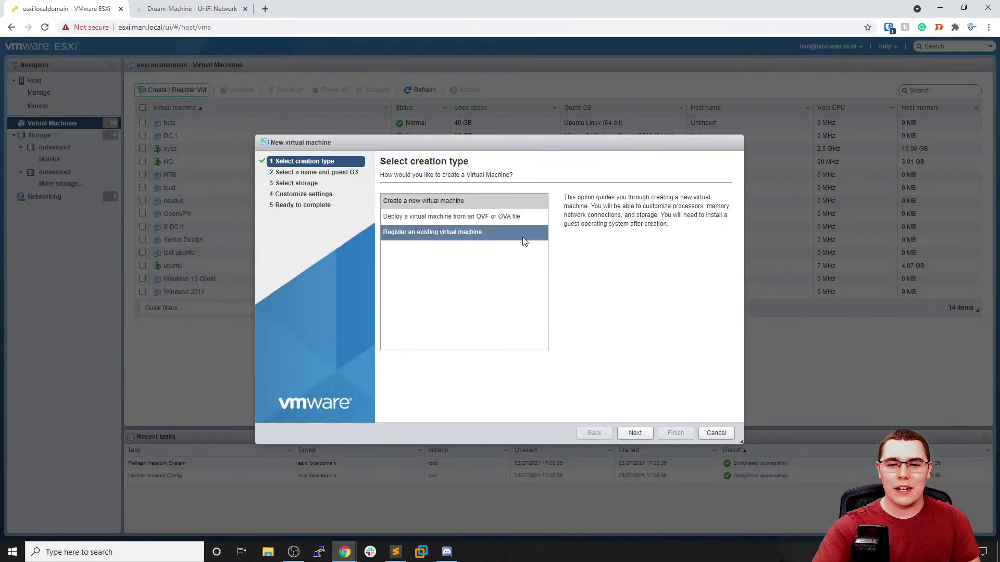
Name the new machine 'YT DC-1' with a Windows Server 2016 (64-bit) guest OS
{"action": "left_click", "coordinate": [636, 433]}
{"action": "left_click", "coordinate": [469, 210]}
{"action": "type", "text": "YT"}
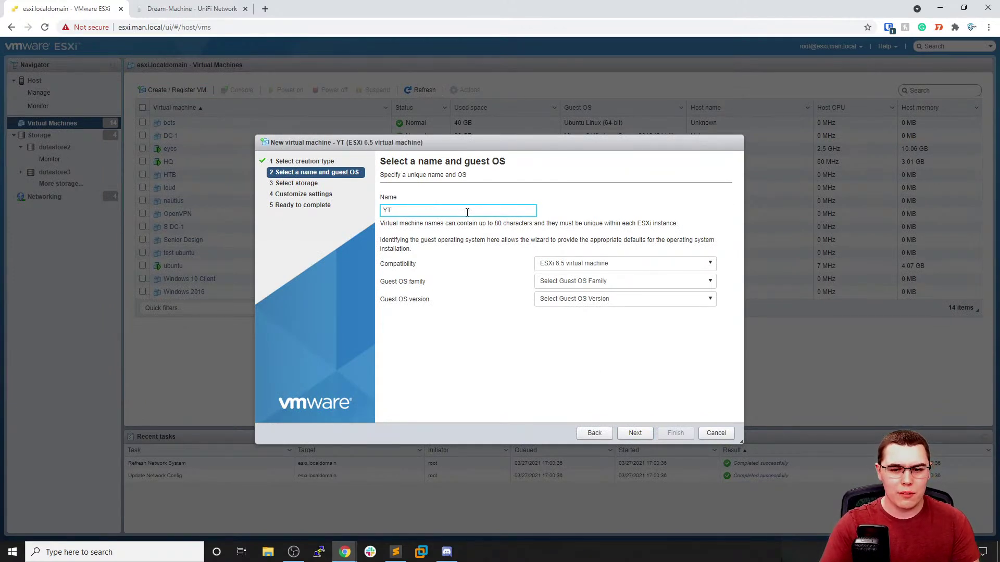
{"action": "type", "text": " DC-1"}
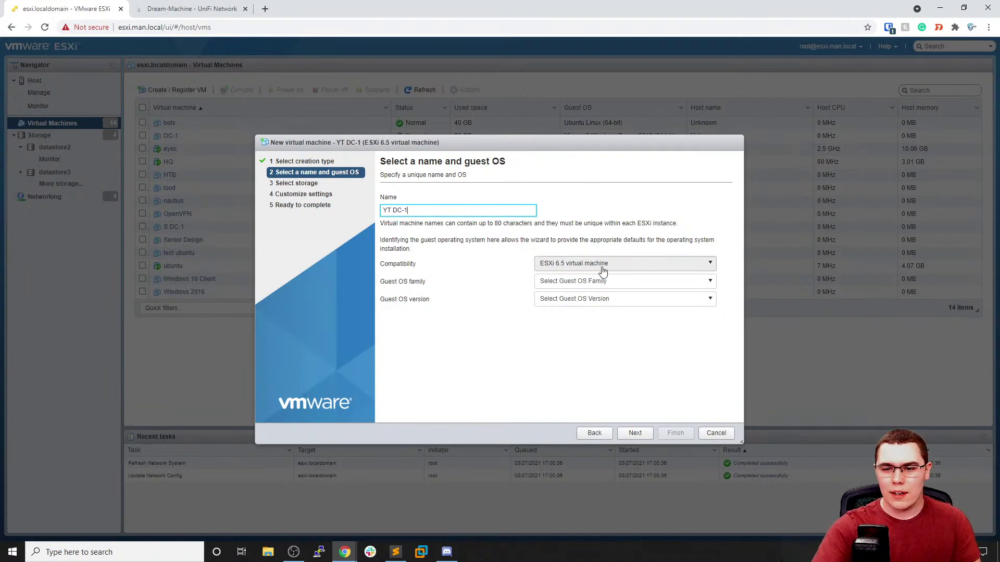
{"action": "left_click", "coordinate": [611, 284]}
{"action": "left_click", "coordinate": [573, 342]}
{"action": "left_click", "coordinate": [577, 307]}
{"action": "scroll", "coordinate": [578, 328], "scroll_direction": "down", "scroll_amount": 5}
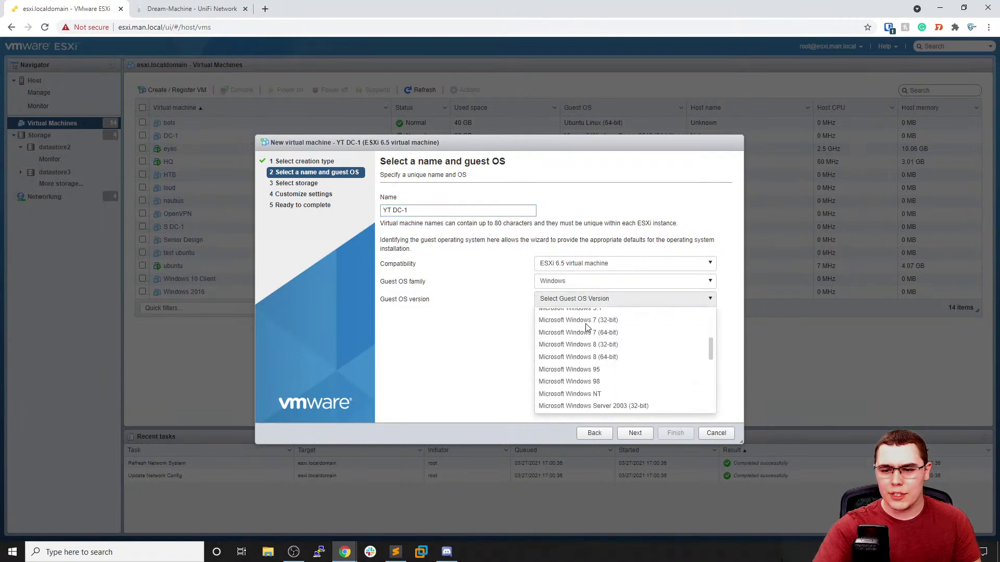
{"action": "scroll", "coordinate": [573, 333], "scroll_direction": "down", "scroll_amount": 5}
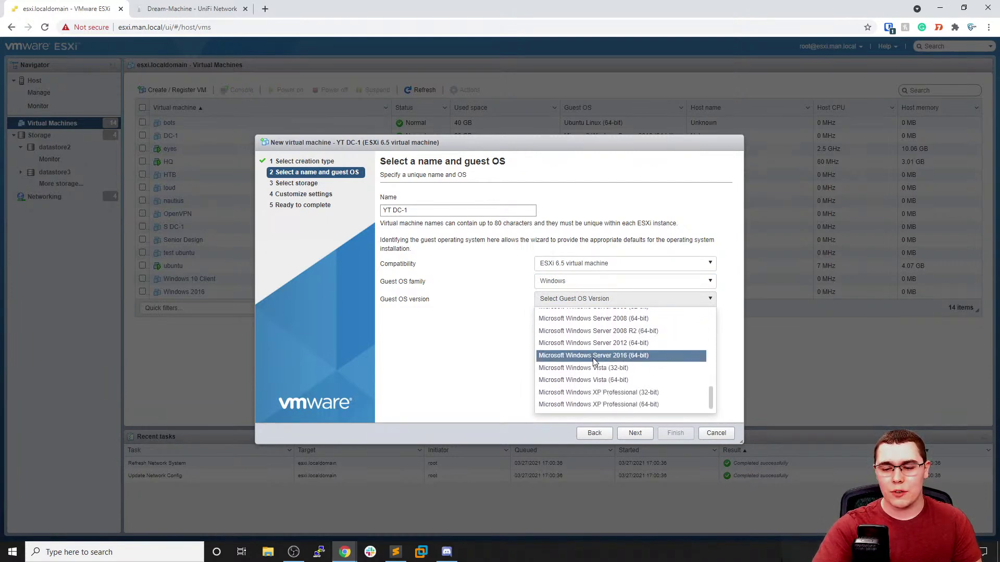
{"action": "left_click", "coordinate": [592, 357]}
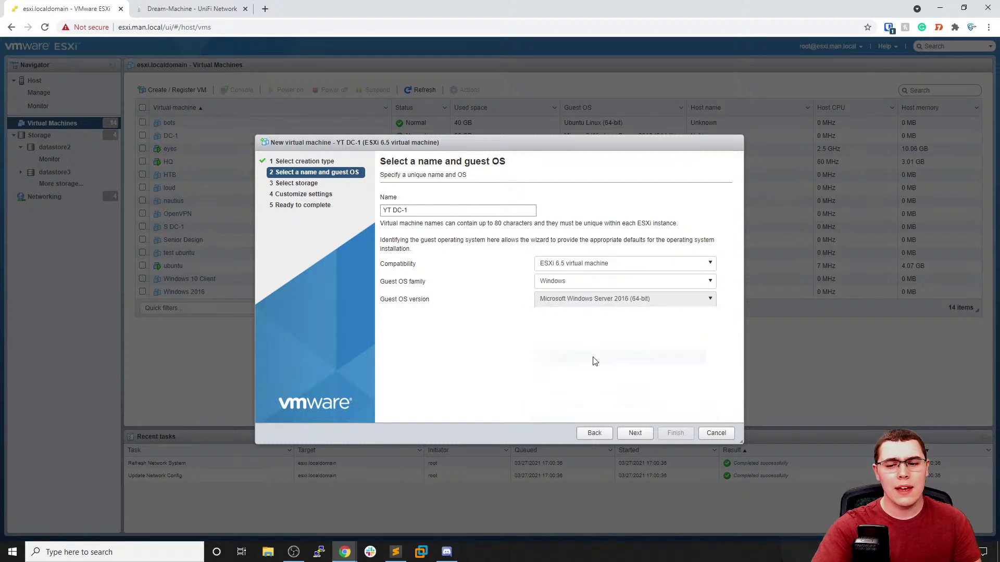
Store YT DC-1 on datastore3 and proceed to hardware customization
{"action": "left_click", "coordinate": [634, 433]}
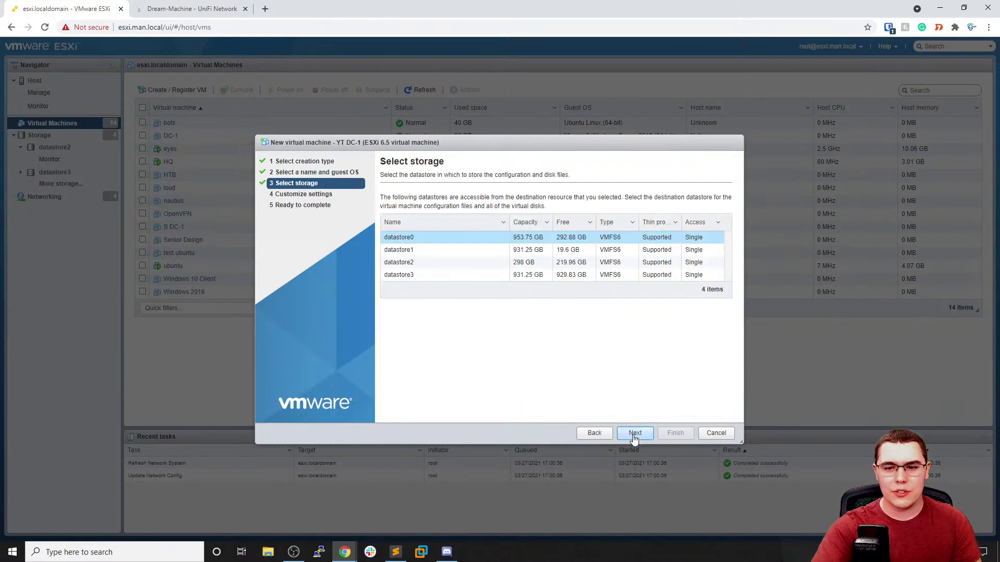
{"action": "left_click", "coordinate": [433, 279]}
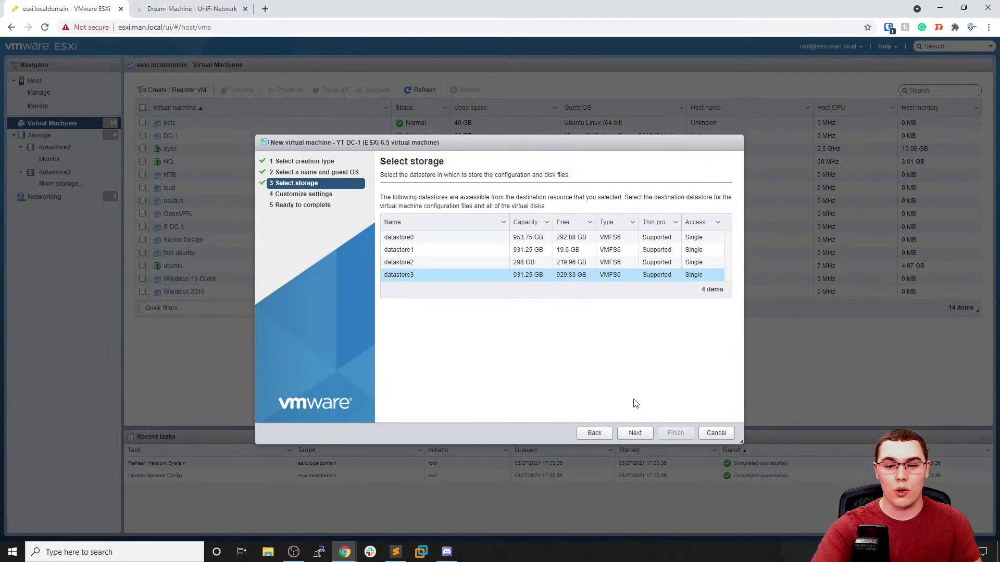
{"action": "left_click", "coordinate": [636, 434]}
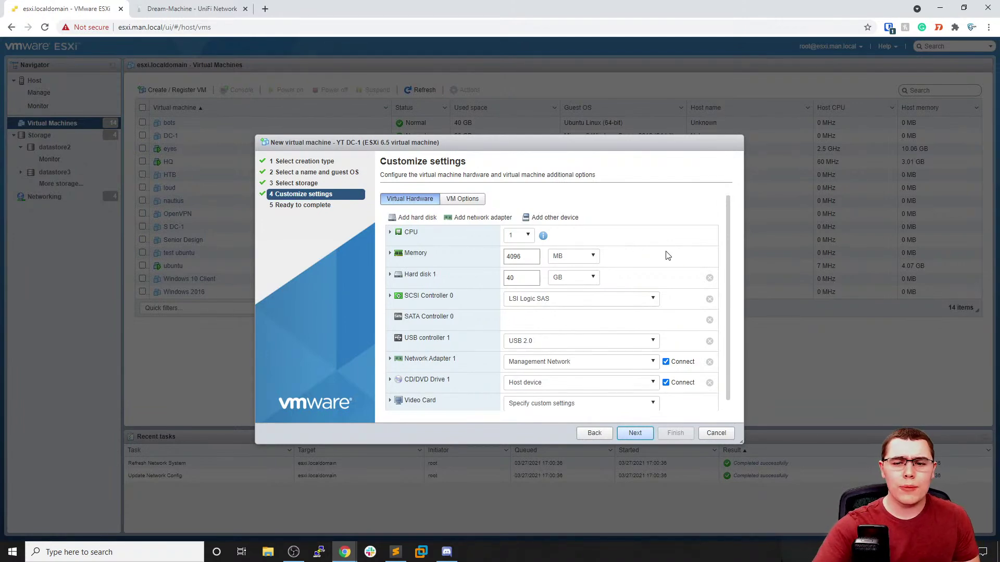
Give YT DC-1 2 CPUs, 8 GB of memory and a 50 GB hard disk
{"action": "left_click", "coordinate": [525, 244]}
{"action": "left_click", "coordinate": [513, 257]}
{"action": "left_click", "coordinate": [566, 262]}
{"action": "left_click", "coordinate": [562, 280]}
{"action": "double_click", "coordinate": [535, 258]}
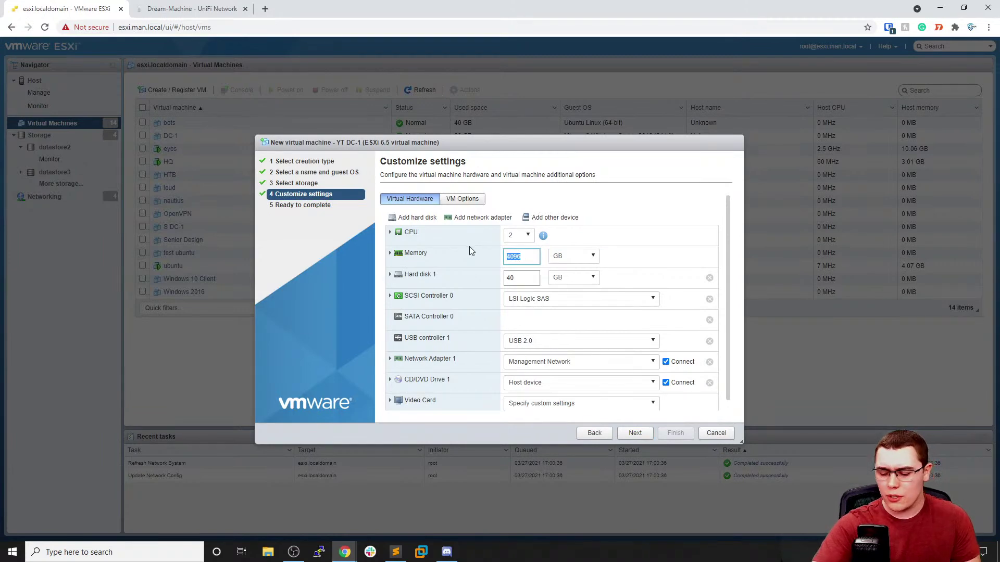
{"action": "type", "text": "8"}
{"action": "left_click", "coordinate": [604, 266]}
{"action": "left_click", "coordinate": [510, 278]}
{"action": "key", "text": "BackSpace"}
{"action": "type", "text": "5"}
{"action": "left_click", "coordinate": [651, 283]}
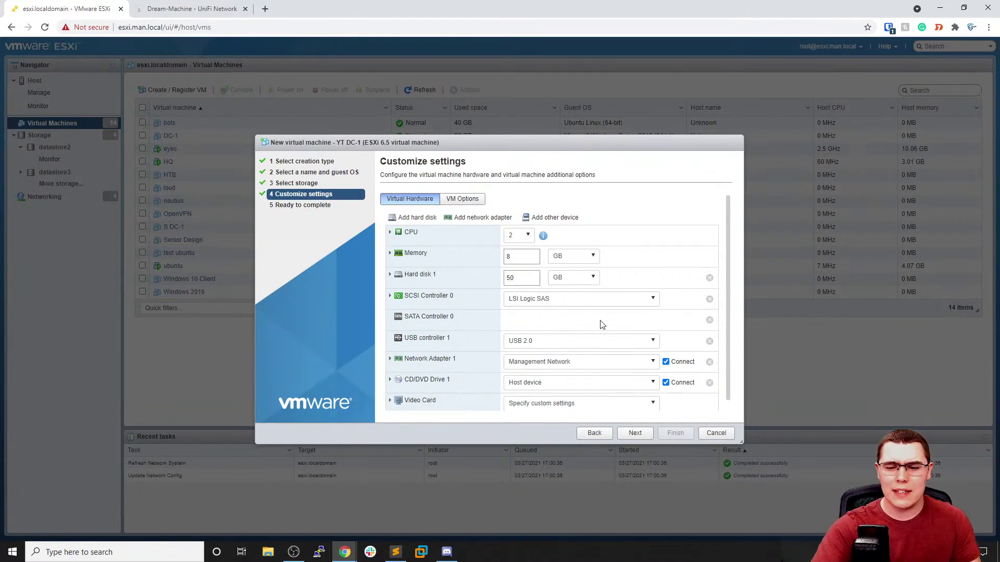
Connect the network adapter to the YT-Lab network
{"action": "scroll", "coordinate": [573, 331], "scroll_direction": "down", "scroll_amount": 1}
{"action": "left_click", "coordinate": [552, 354]}
{"action": "left_click", "coordinate": [545, 417]}
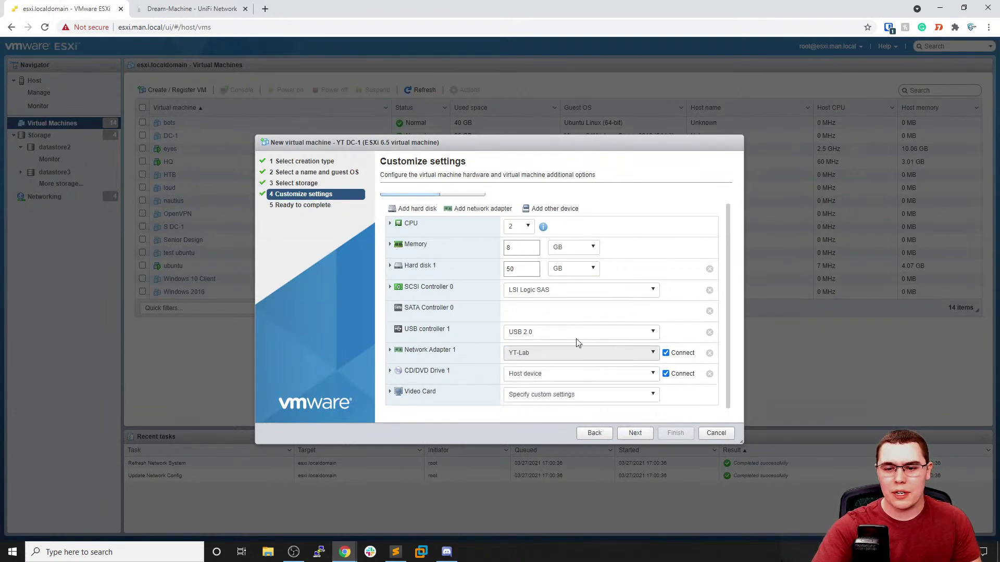
Attach the Windows Server 2019 ISO from datastore2's ISOs folder to the CD/DVD drive
{"action": "left_click", "coordinate": [553, 382]}
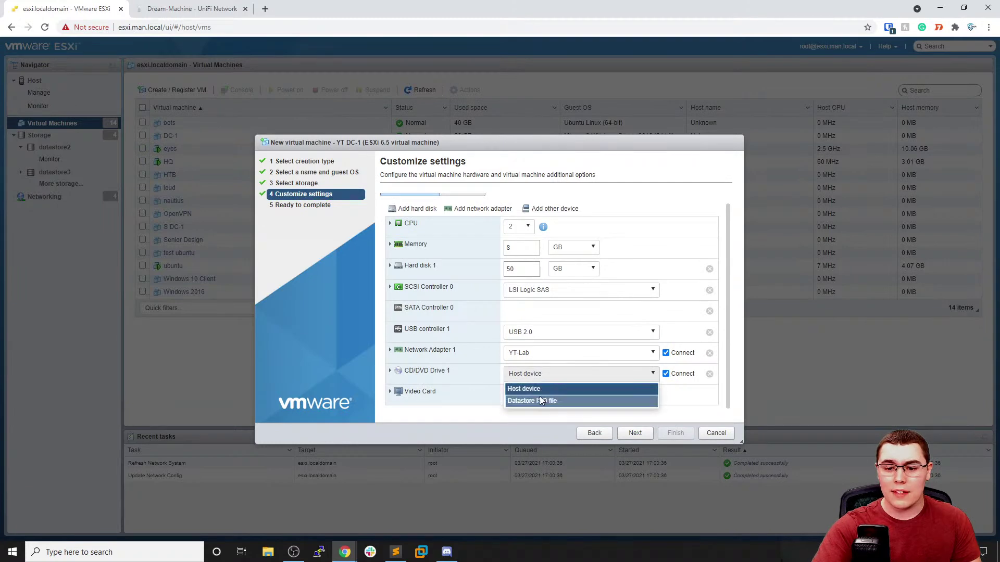
{"action": "left_click", "coordinate": [540, 400]}
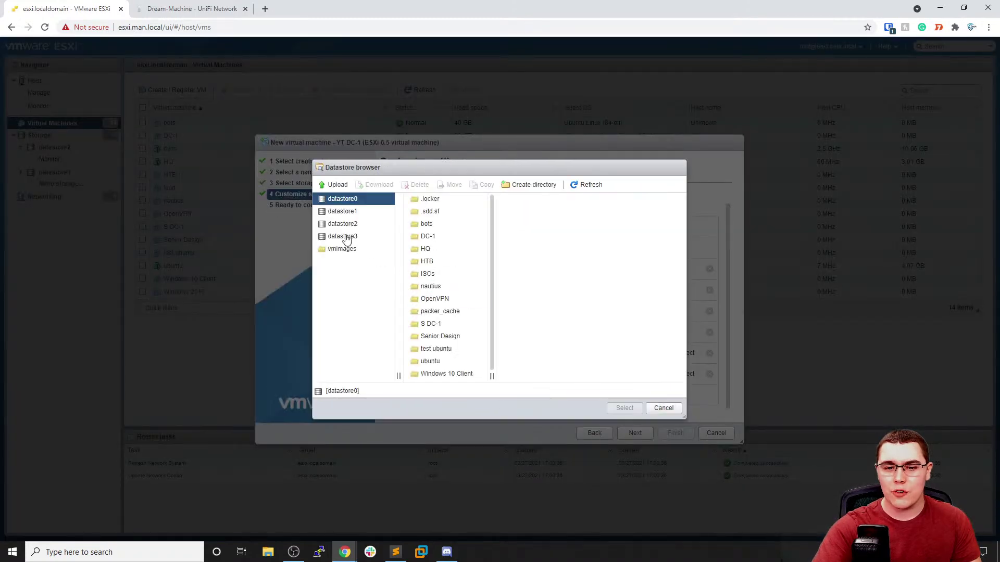
{"action": "left_click", "coordinate": [345, 237]}
{"action": "left_click_drag", "start_coordinate": [349, 235], "coordinate": [357, 222]}
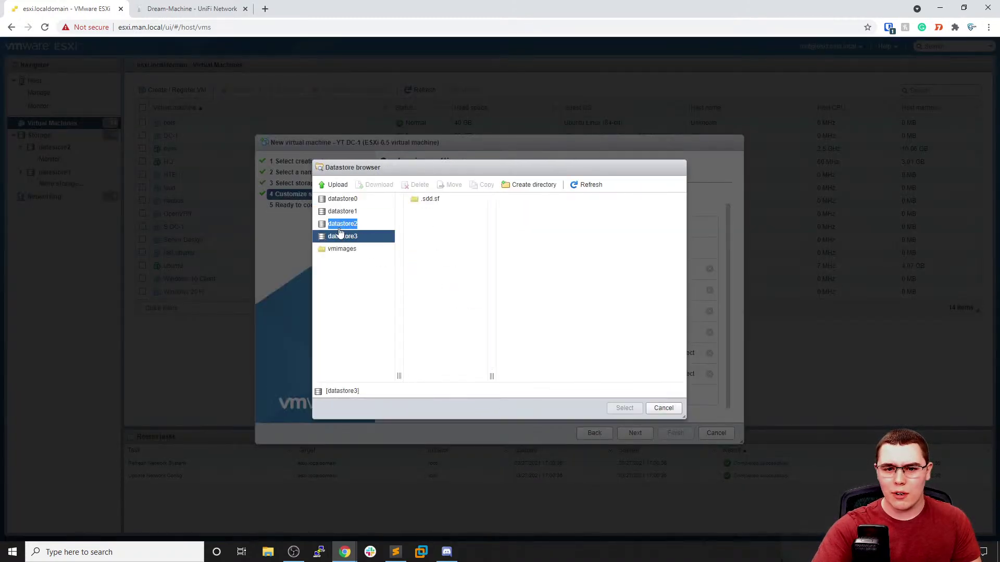
{"action": "left_click", "coordinate": [343, 224]}
{"action": "left_click", "coordinate": [432, 214]}
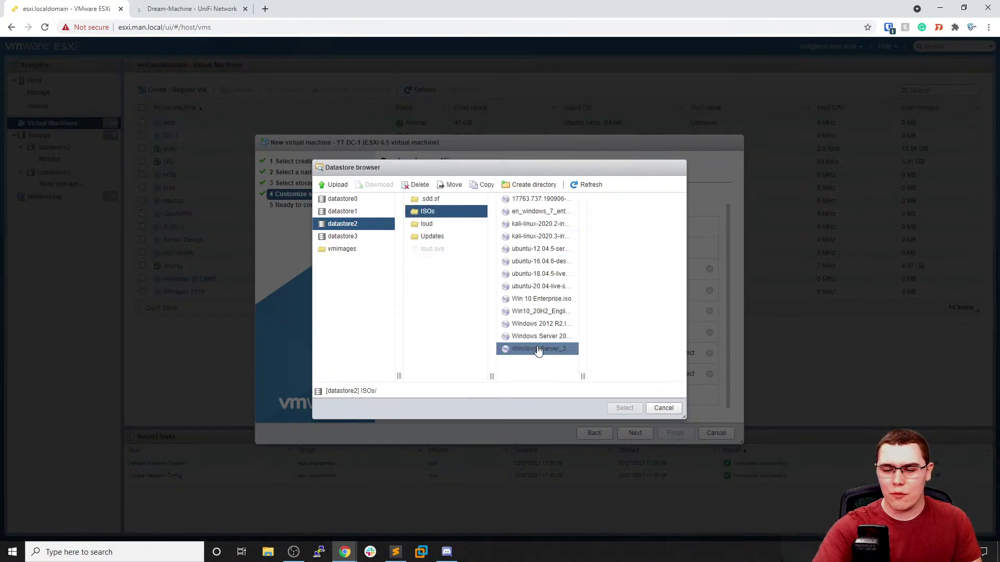
{"action": "left_click", "coordinate": [538, 350]}
{"action": "left_click", "coordinate": [541, 337]}
{"action": "left_click", "coordinate": [617, 409]}
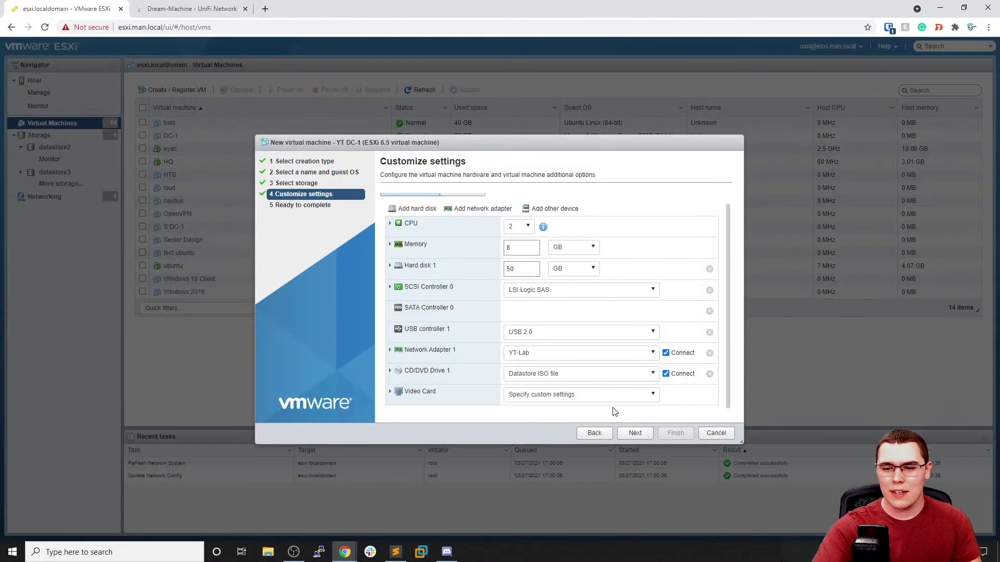
{"action": "left_click", "coordinate": [641, 436]}
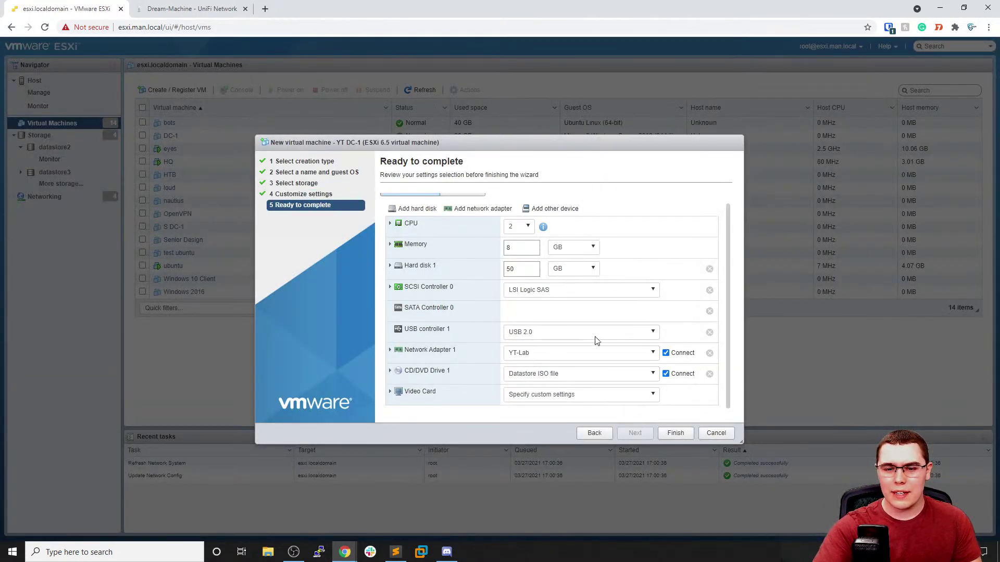
Finish creating YT DC-1, then select the Windows 2016 VM in the list
{"action": "left_click", "coordinate": [680, 435]}
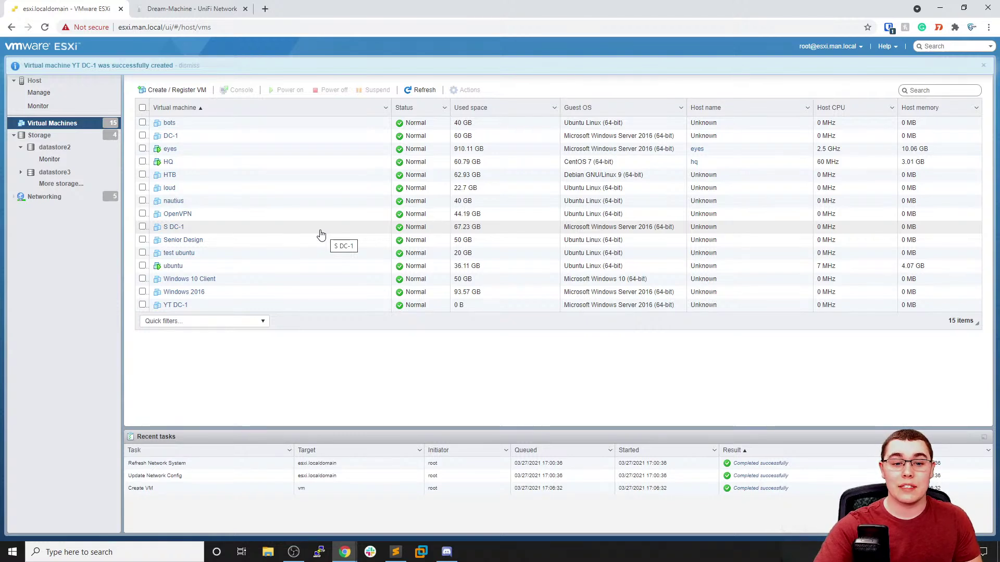
{"action": "left_click", "coordinate": [143, 292]}
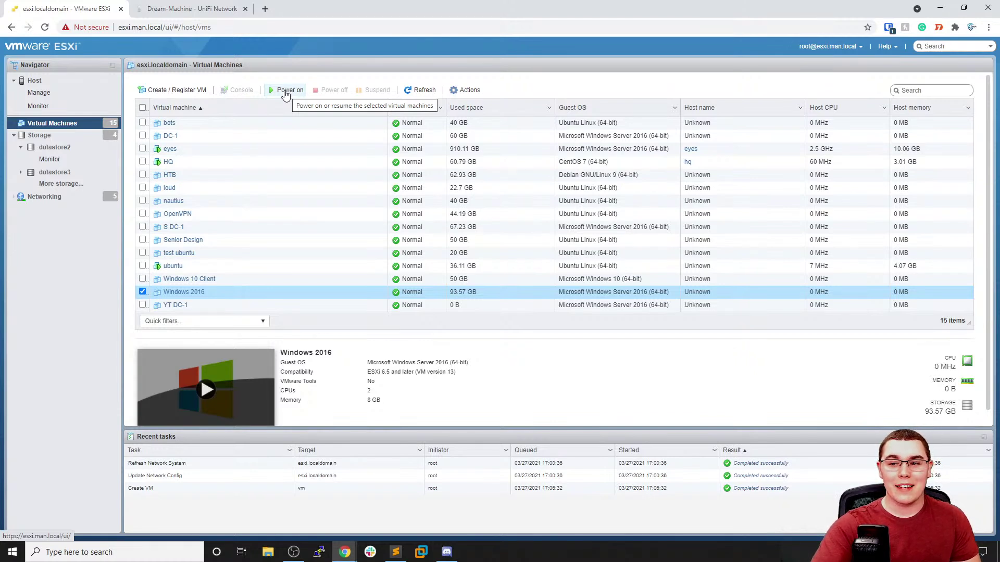
Power the Windows 2016 VM on, then power it off again, confirming with Yes
{"action": "left_click", "coordinate": [281, 92]}
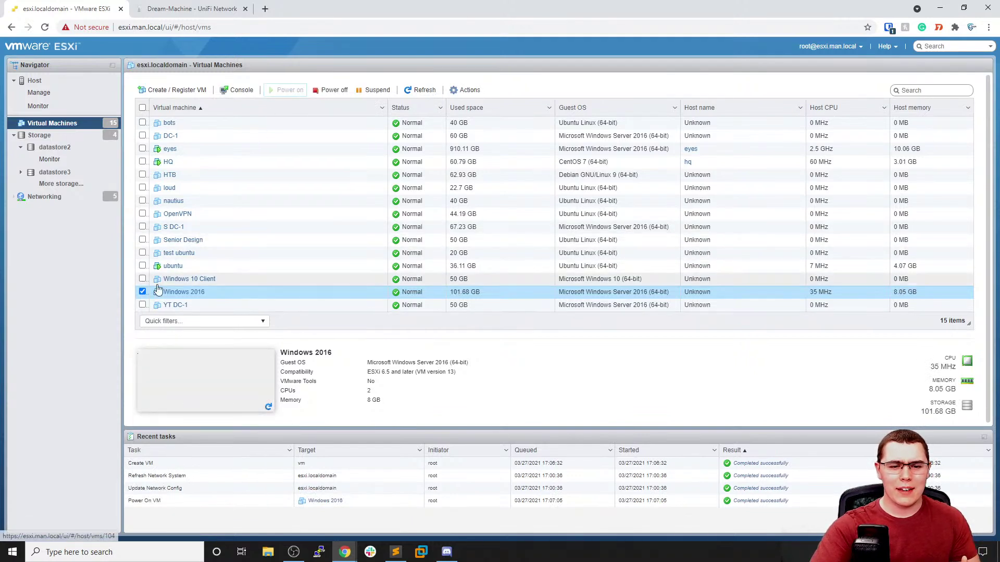
{"action": "left_click", "coordinate": [142, 292]}
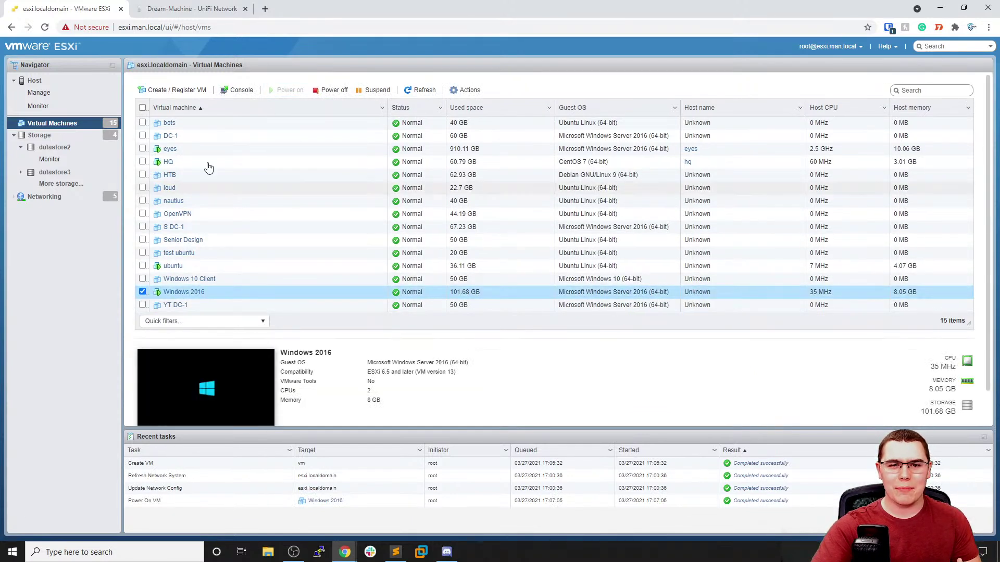
{"action": "left_click", "coordinate": [330, 91]}
{"action": "left_click", "coordinate": [577, 329]}
Select YT DC-1 instead and power it on
{"action": "left_click", "coordinate": [142, 305]}
{"action": "left_click", "coordinate": [143, 292]}
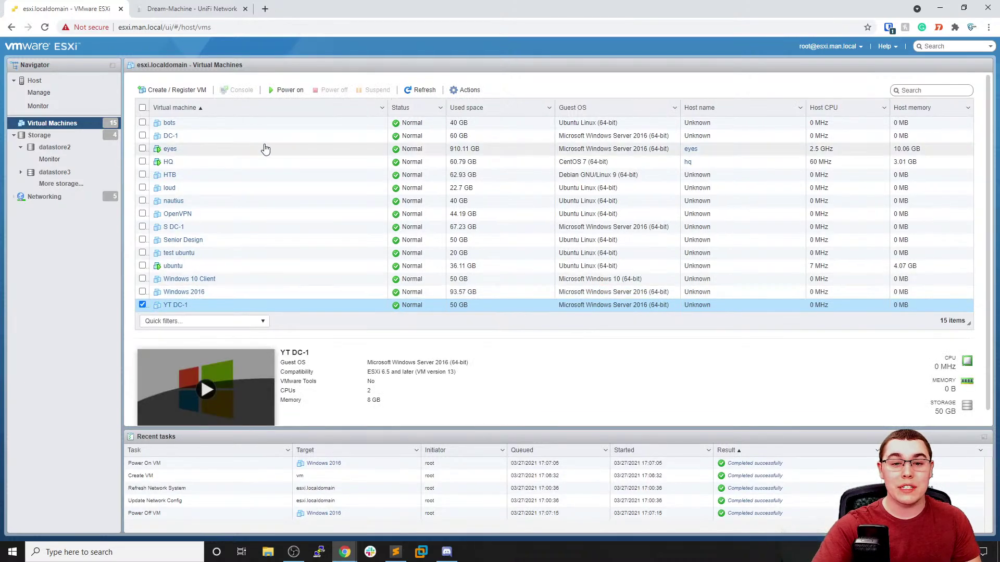
{"action": "left_click", "coordinate": [281, 90]}
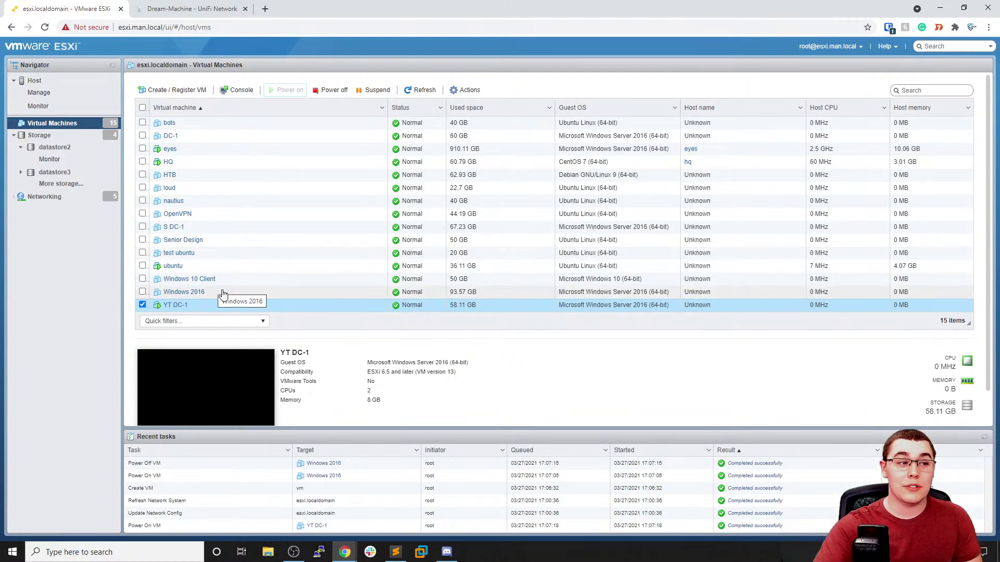
Try YT DC-1's browser console, close it, and launch the remote console instead
{"action": "left_click", "coordinate": [239, 97]}
{"action": "left_click", "coordinate": [256, 104]}
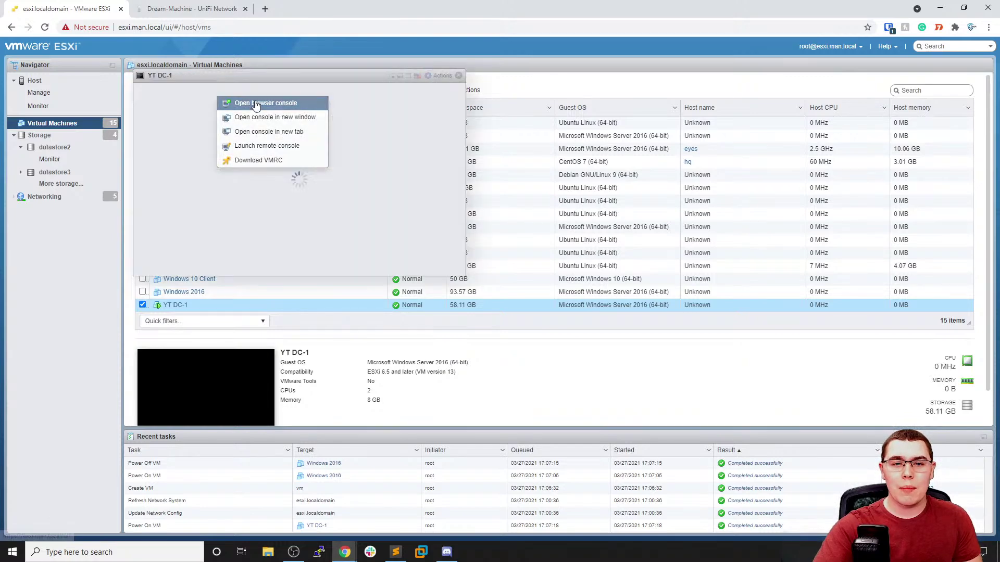
{"action": "left_click_drag", "start_coordinate": [288, 83], "coordinate": [358, 76]}
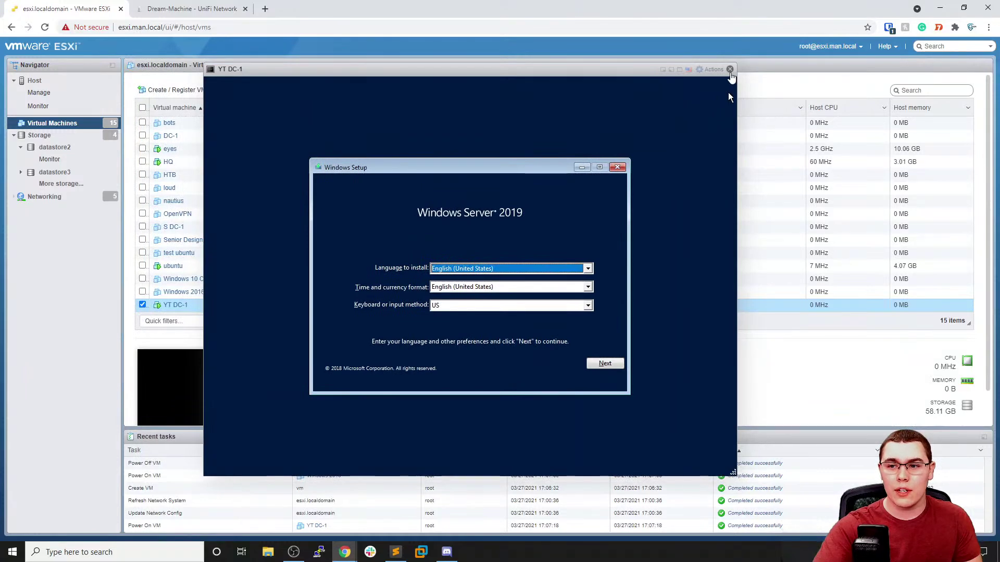
{"action": "left_click", "coordinate": [730, 69]}
{"action": "left_click", "coordinate": [239, 89]}
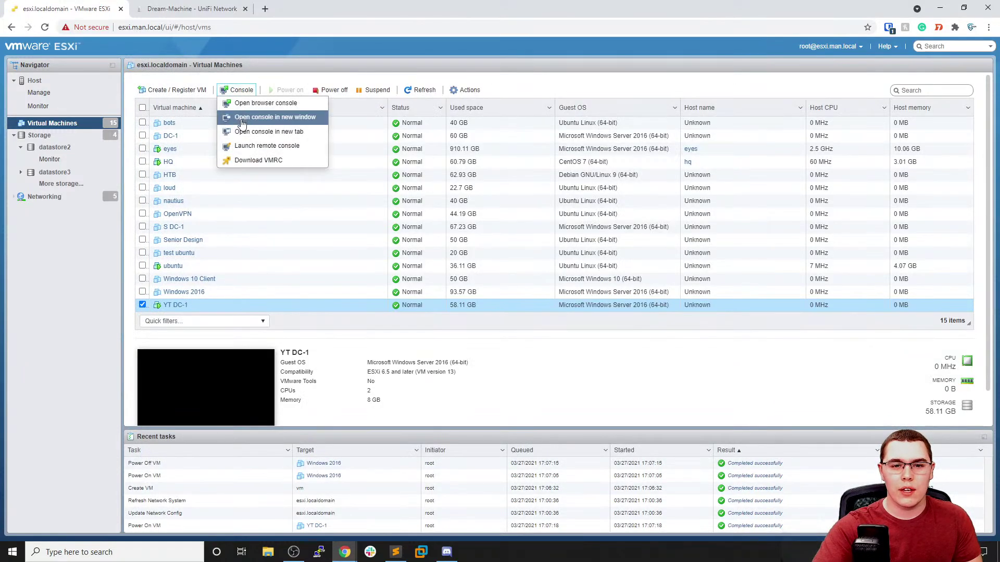
{"action": "left_click", "coordinate": [294, 146]}
Let VMware Workstation launch and maximize its window showing YT DC-1's setup screen
{"action": "left_click", "coordinate": [510, 116]}
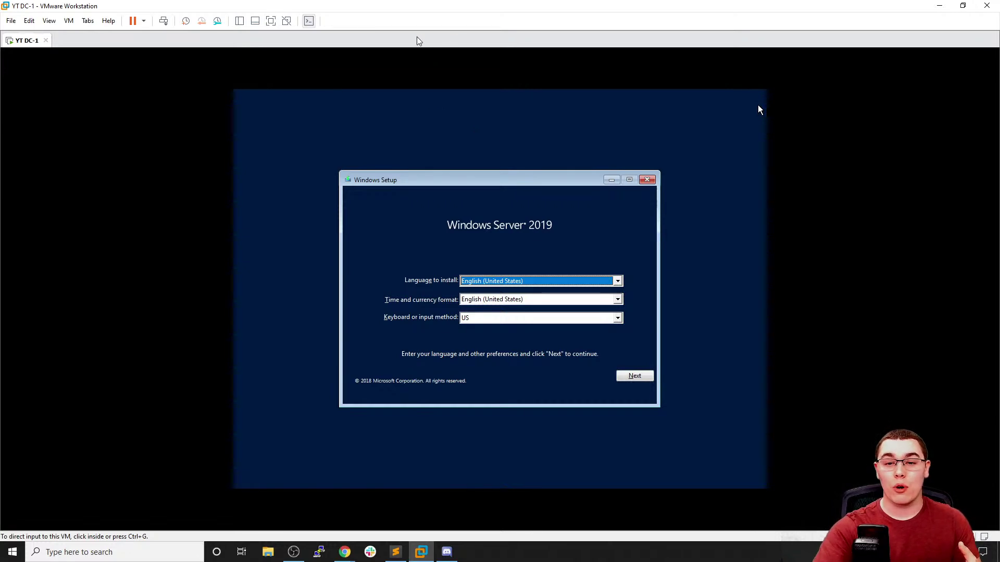
{"action": "left_click_drag", "start_coordinate": [431, 11], "coordinate": [472, 53]}
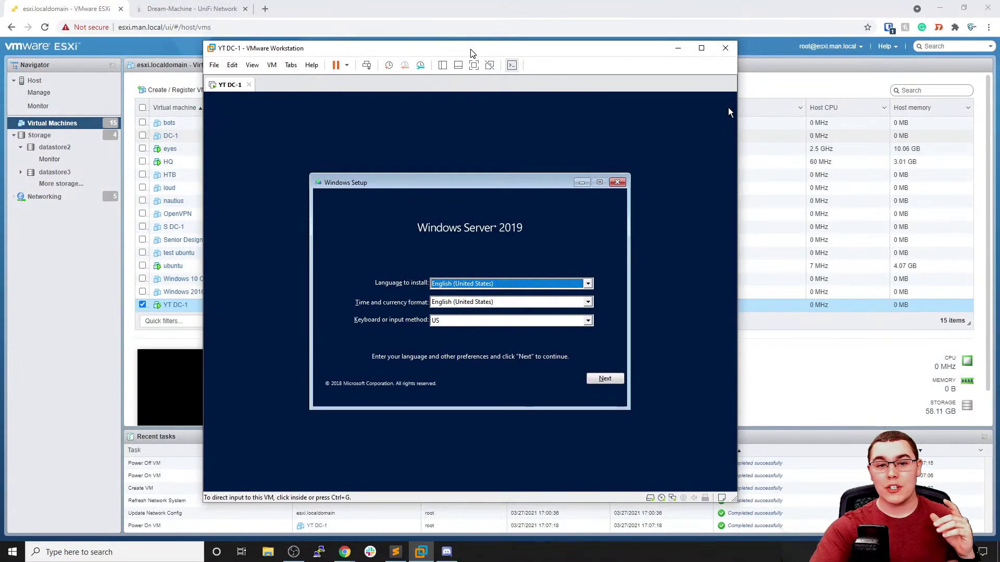
{"action": "left_click_drag", "start_coordinate": [471, 53], "coordinate": [471, 44]}
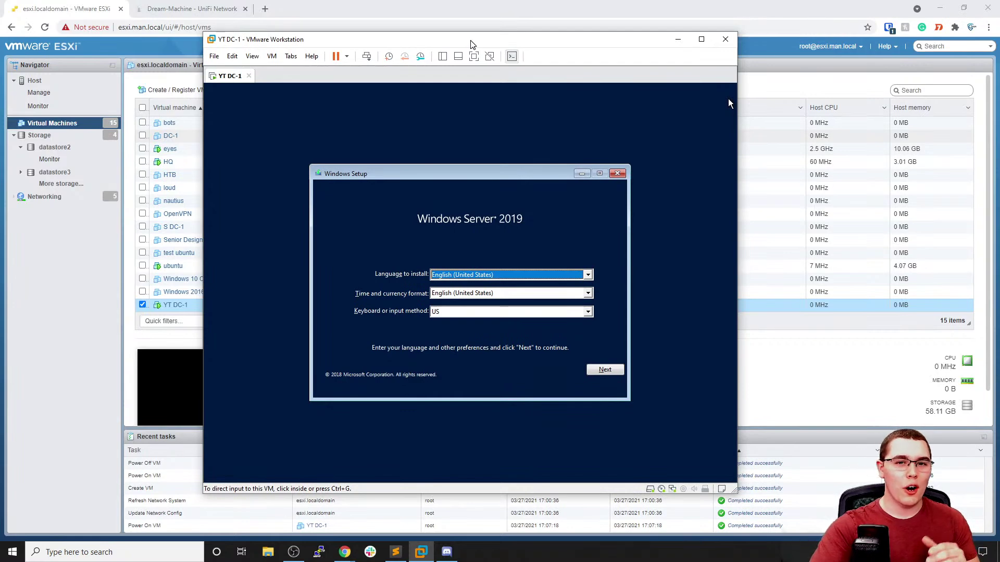
{"action": "left_click_drag", "start_coordinate": [471, 45], "coordinate": [471, 45]}
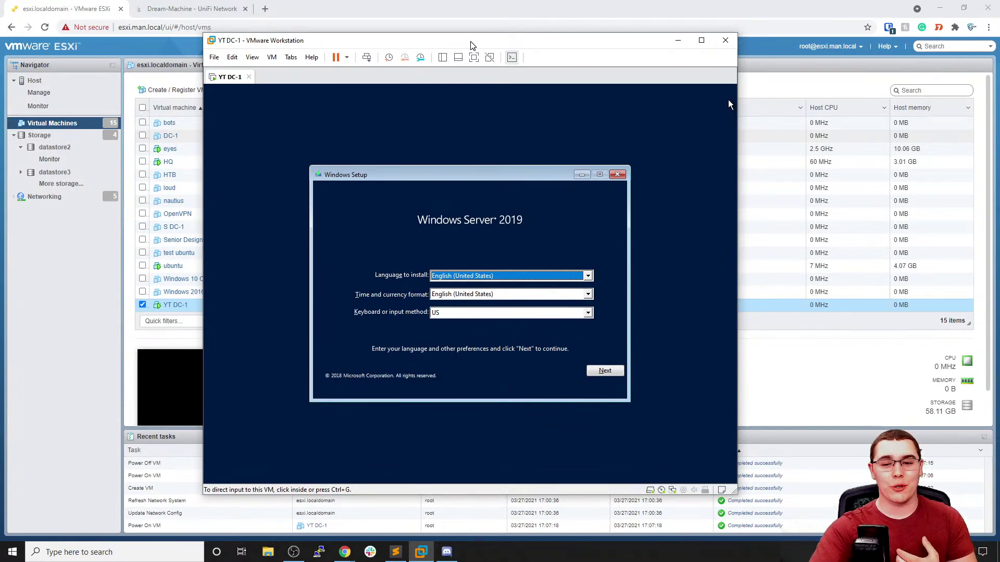
{"action": "double_click", "coordinate": [470, 46]}
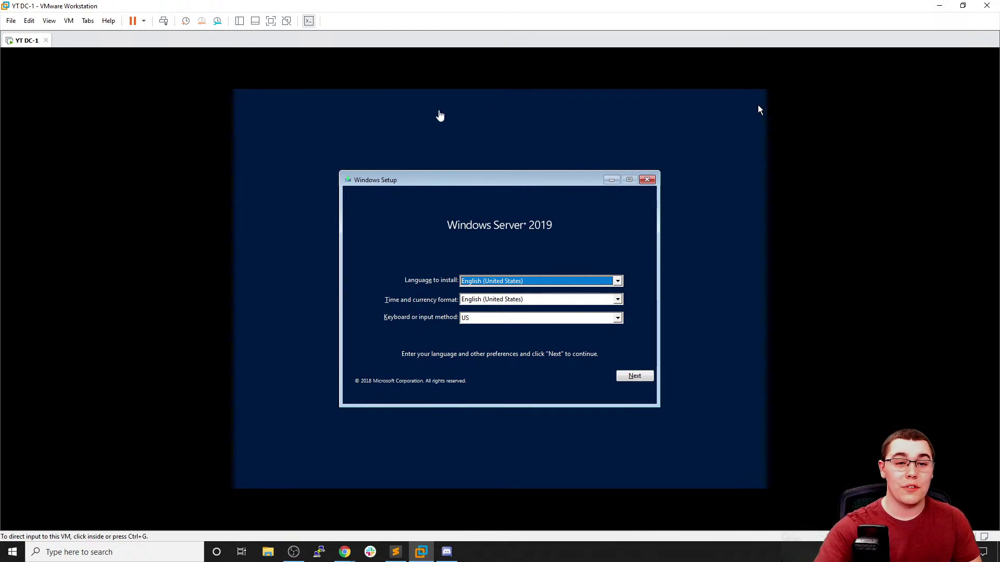
Keep the default English (United States) language settings and start the Windows Server 2019 installation
{"action": "left_click", "coordinate": [603, 388]}
{"action": "left_click", "coordinate": [628, 377]}
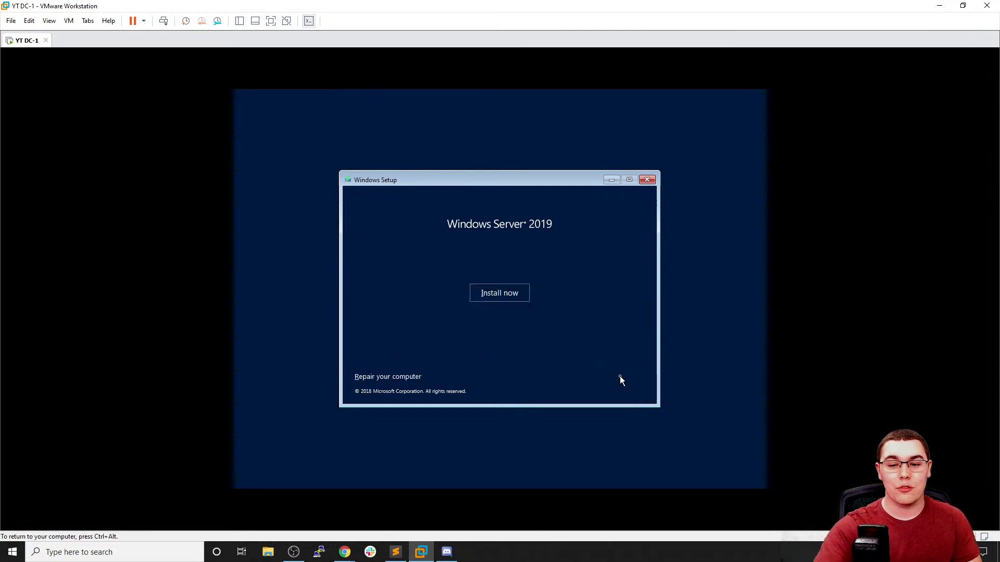
{"action": "left_click", "coordinate": [514, 297]}
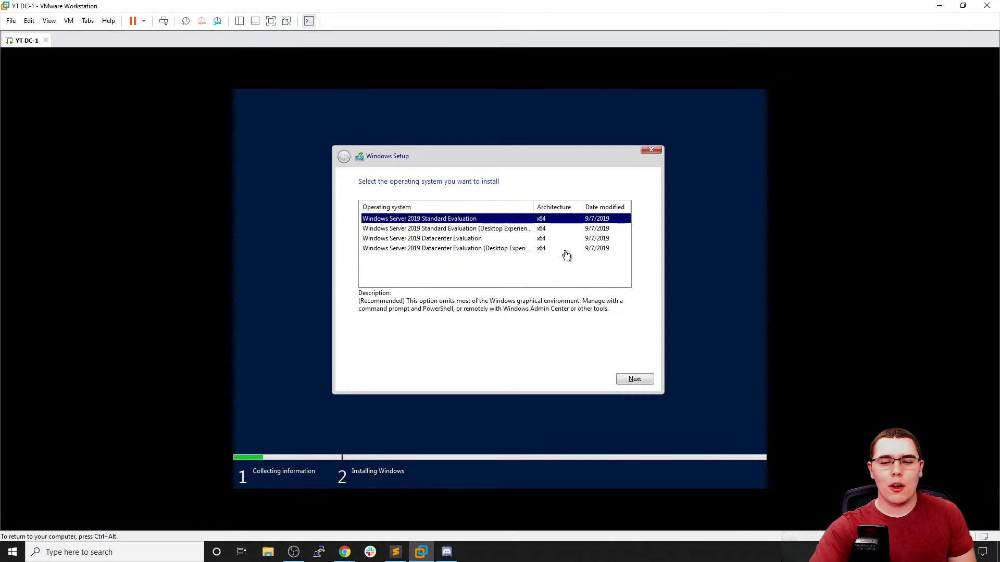
Choose Standard Evaluation (Desktop Experience) and accept the license terms
{"action": "left_click", "coordinate": [501, 233]}
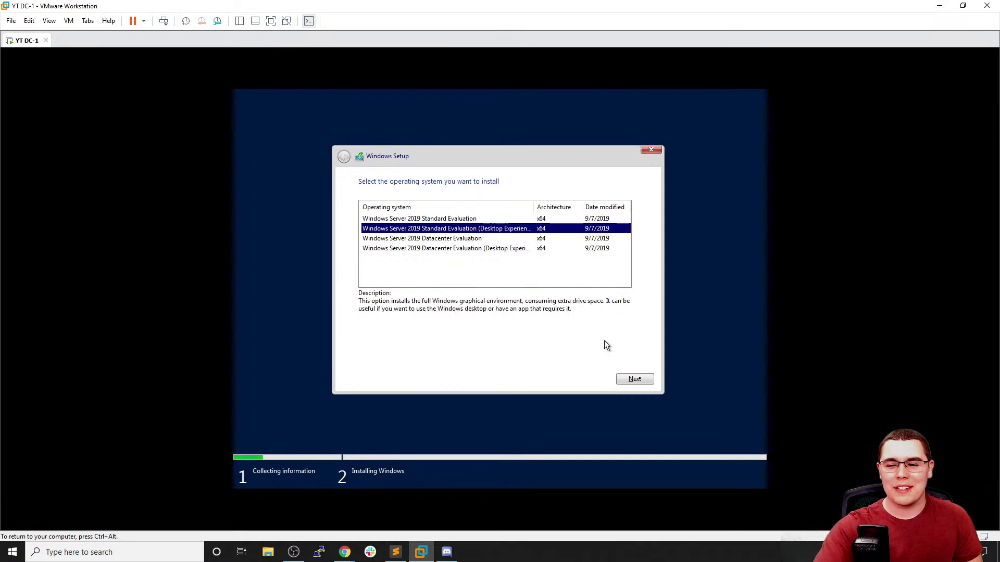
{"action": "left_click", "coordinate": [634, 381]}
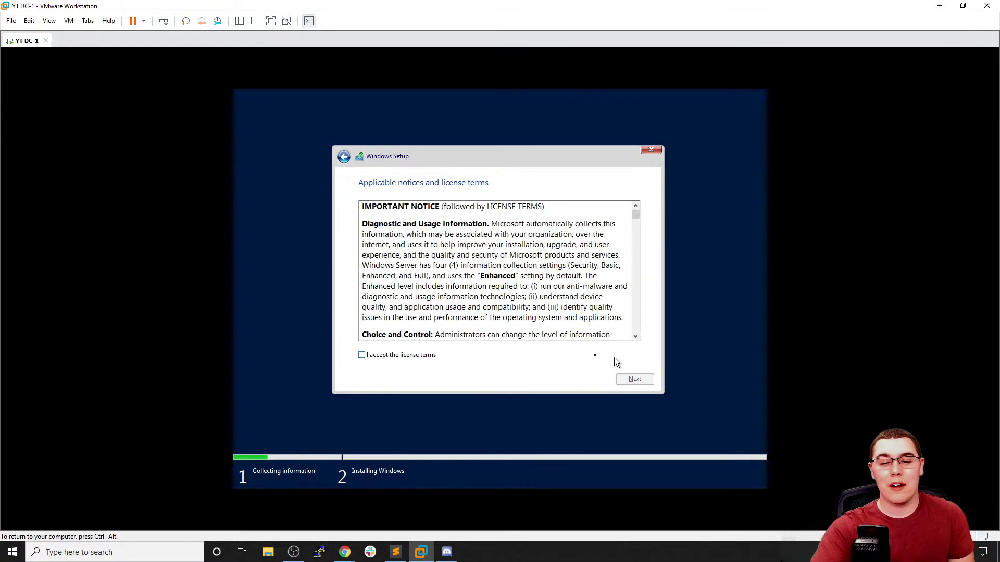
{"action": "left_click", "coordinate": [422, 356]}
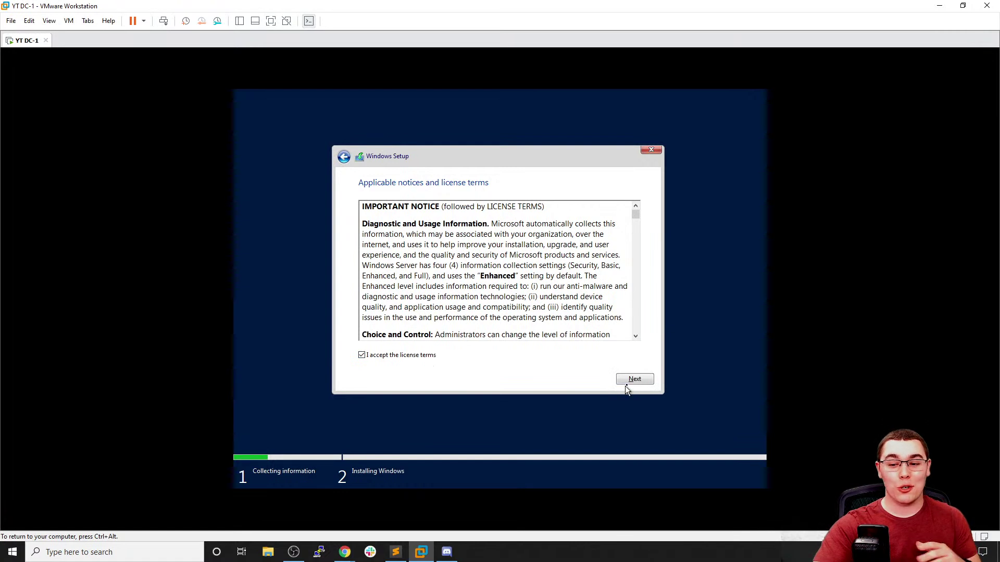
{"action": "left_click", "coordinate": [634, 380]}
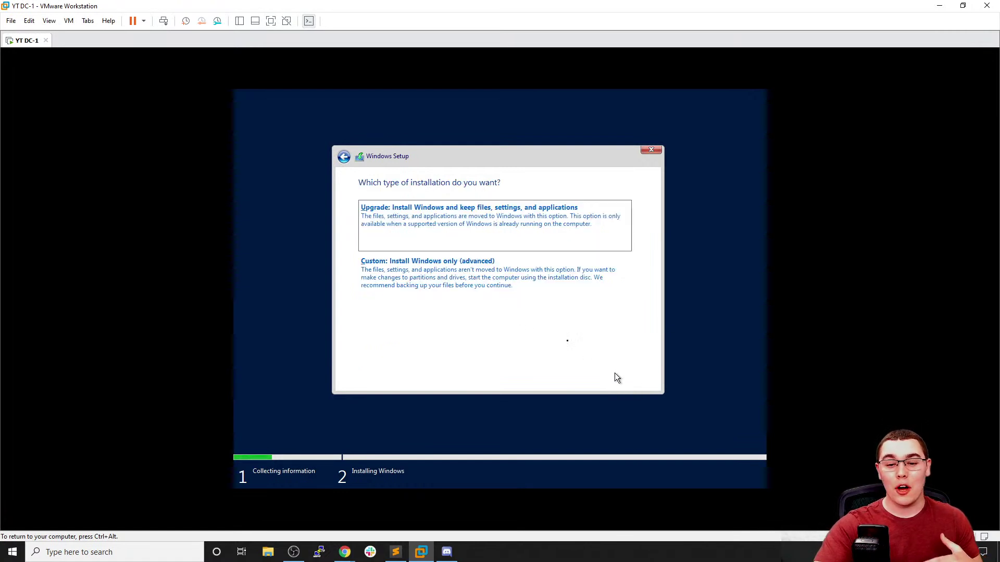
Choose Custom: Install Windows only and install onto Drive 0
{"action": "left_click", "coordinate": [504, 295]}
{"action": "left_click", "coordinate": [444, 229]}
{"action": "left_click", "coordinate": [631, 378]}
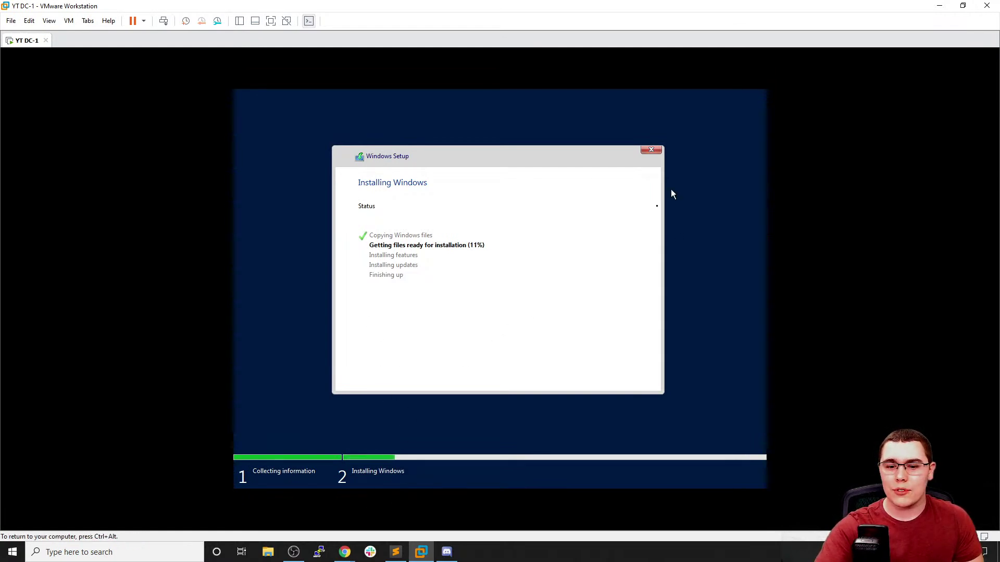
Return to the ESXi browser and begin creating another brand-new virtual machine
{"action": "mouse_move", "coordinate": [345, 552]}
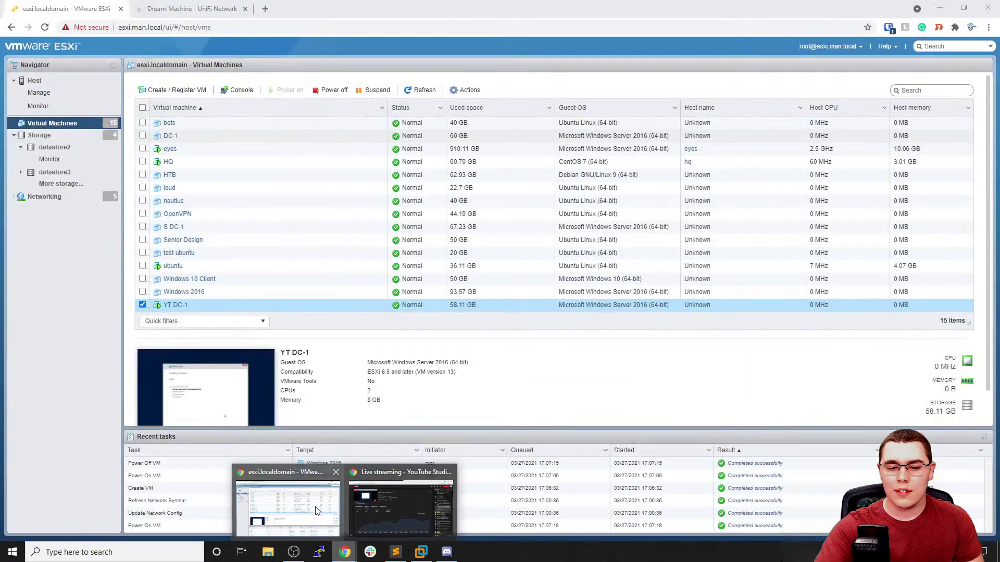
{"action": "left_click", "coordinate": [317, 511]}
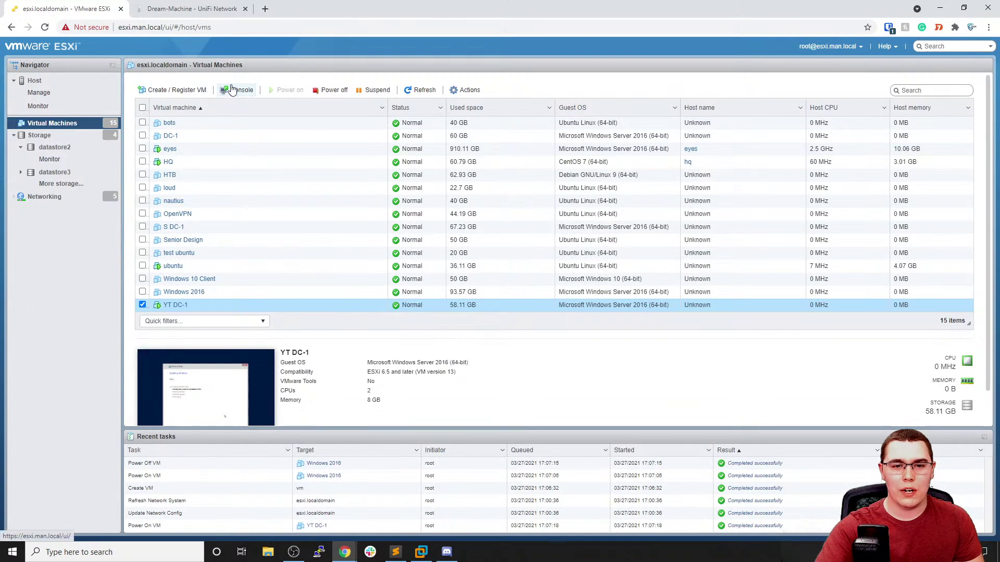
{"action": "left_click", "coordinate": [198, 90]}
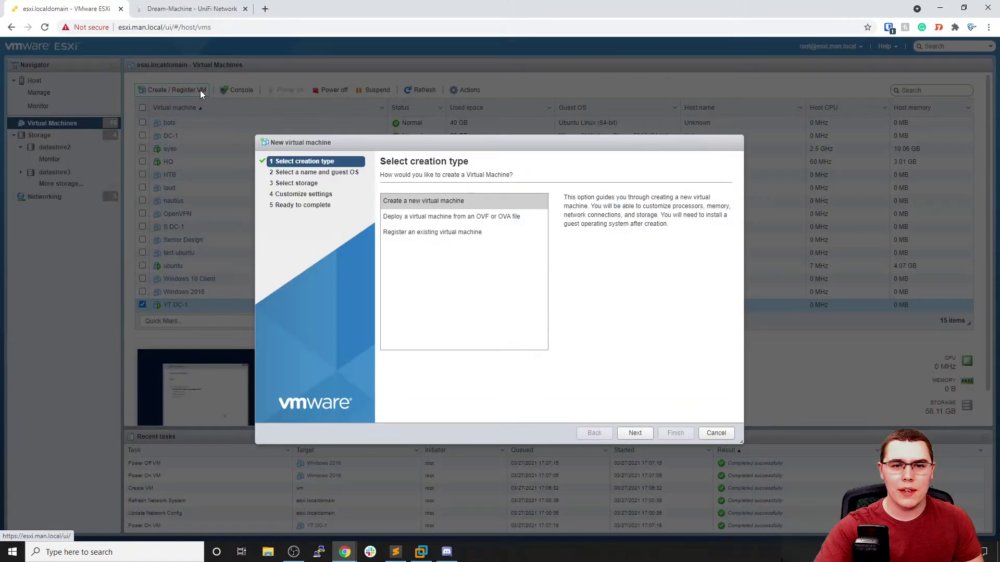
{"action": "left_click", "coordinate": [635, 433]}
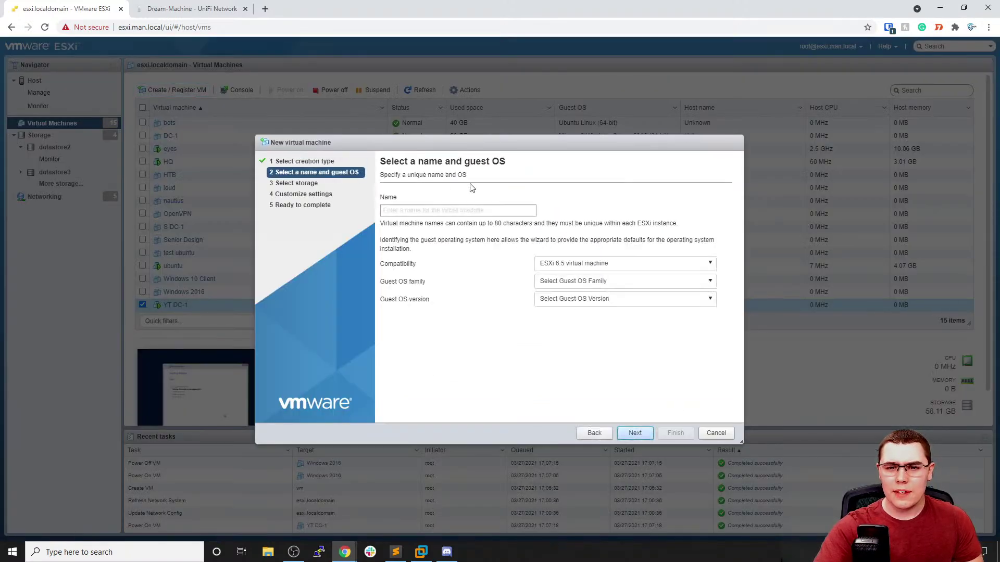
Name it 'YT WEB-1', set a Windows Server 2016 (64-bit) guest, and choose datastore3
{"action": "left_click", "coordinate": [472, 211]}
{"action": "type", "text": "YT"}
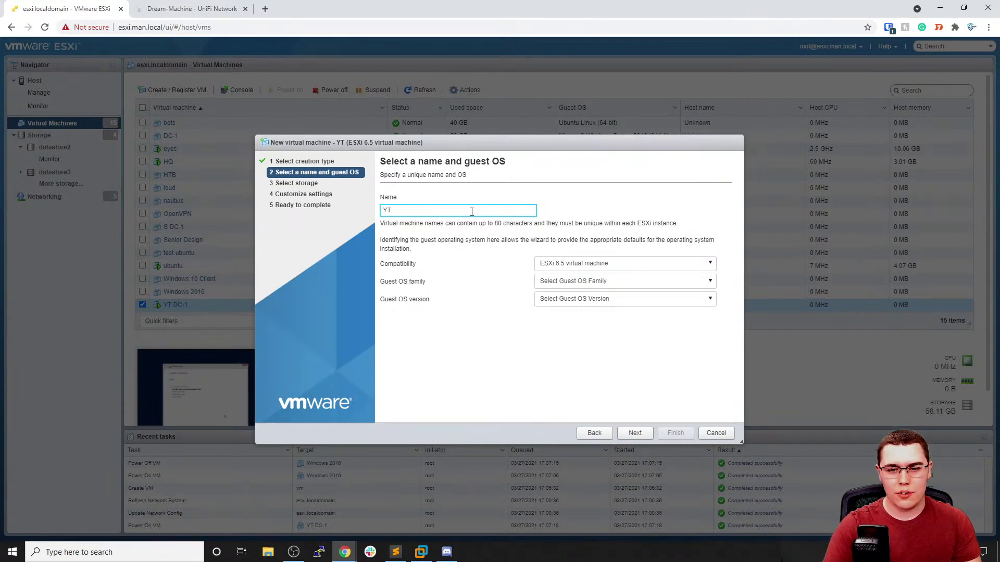
{"action": "type", "text": "WEB-1"}
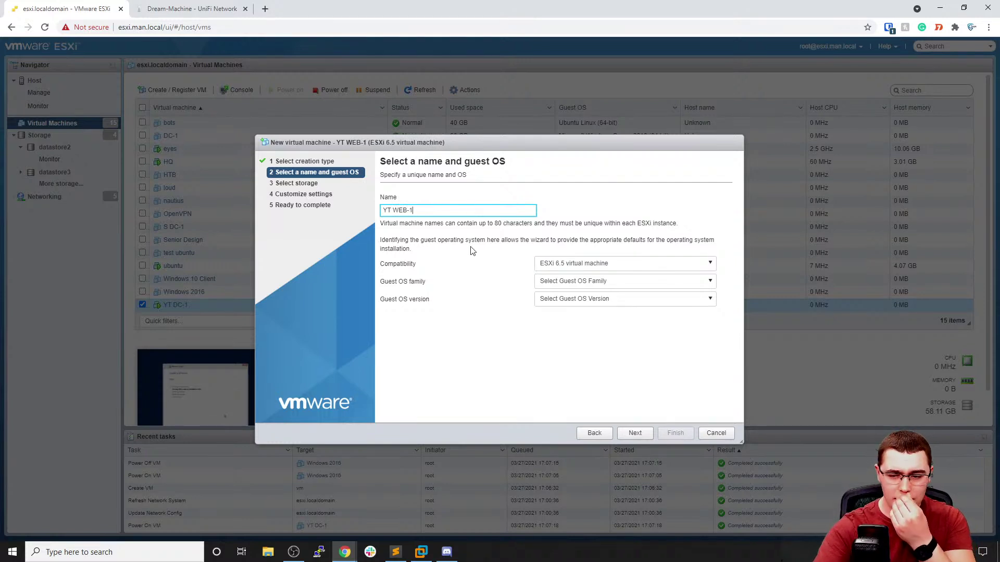
{"action": "left_click", "coordinate": [566, 281]}
{"action": "left_click", "coordinate": [567, 345]}
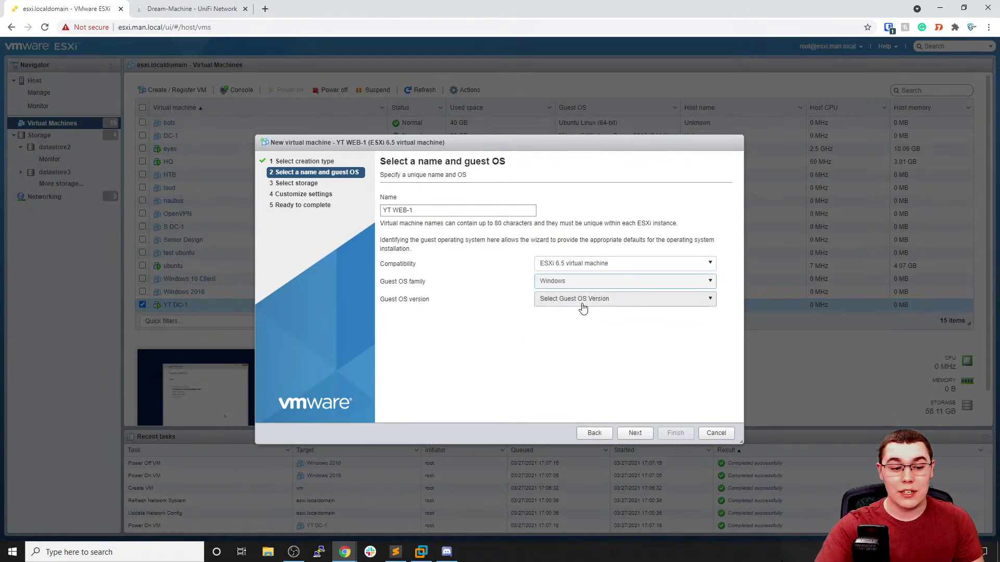
{"action": "left_click", "coordinate": [582, 305]}
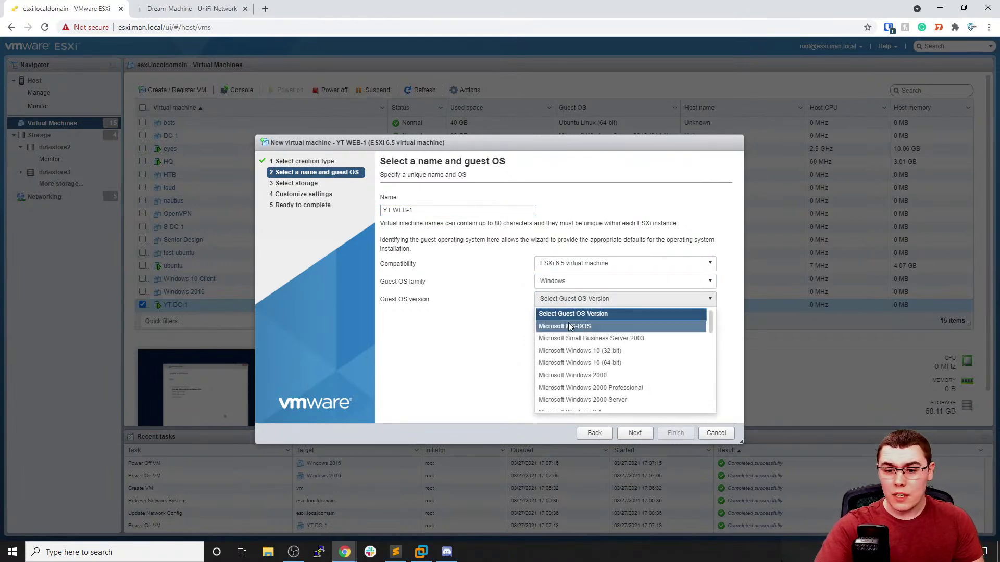
{"action": "scroll", "coordinate": [575, 341], "scroll_direction": "down", "scroll_amount": 5}
{"action": "scroll", "coordinate": [577, 349], "scroll_direction": "down", "scroll_amount": 5}
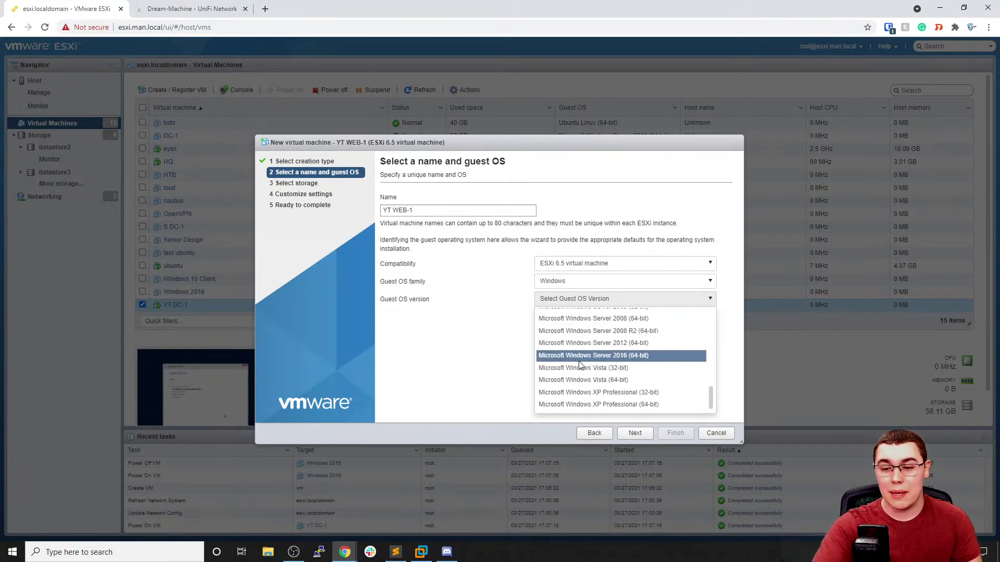
{"action": "left_click", "coordinate": [579, 356]}
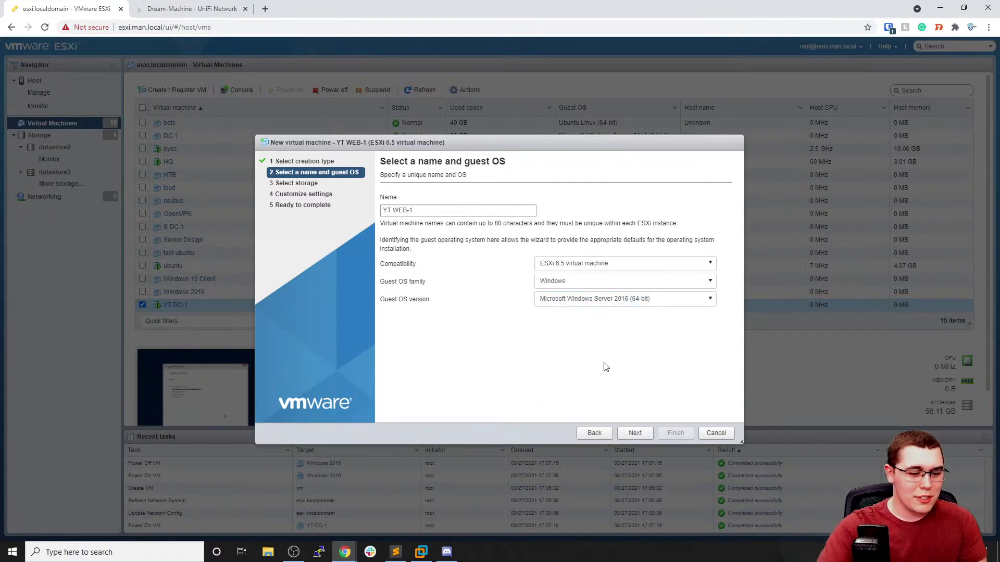
{"action": "left_click", "coordinate": [634, 433]}
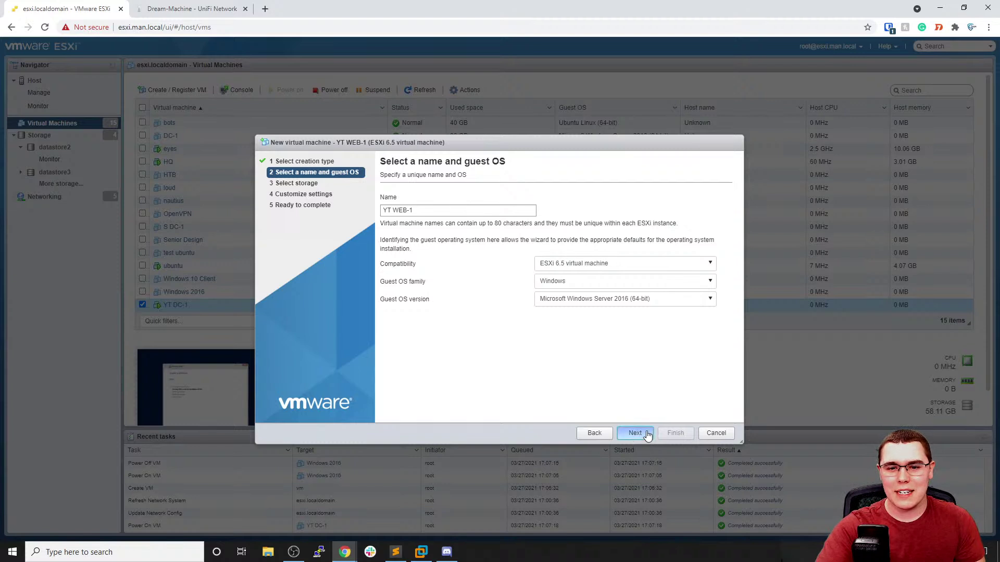
{"action": "left_click", "coordinate": [485, 275]}
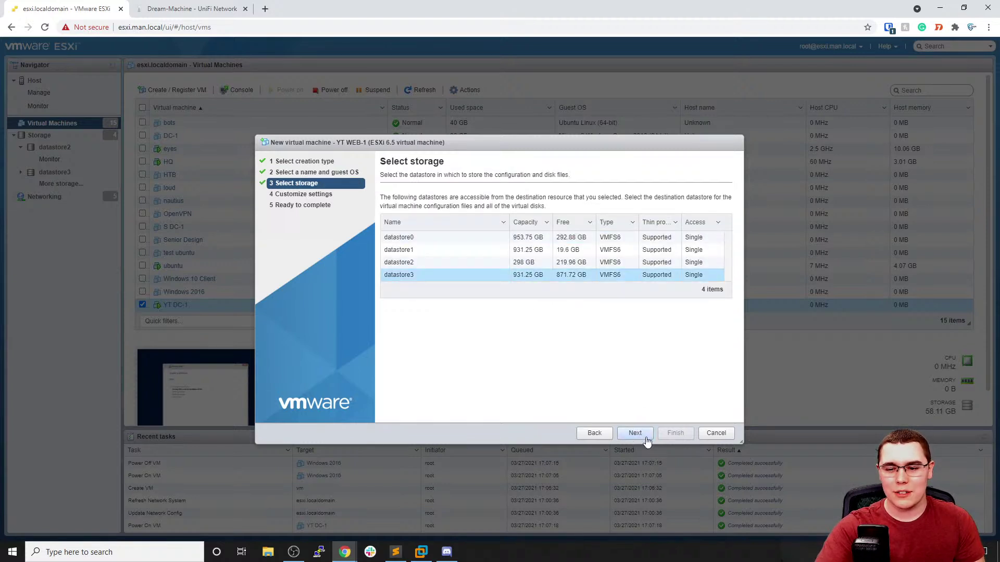
Give YT WEB-1 2 CPUs and 8 GB of memory
{"action": "left_click", "coordinate": [635, 433]}
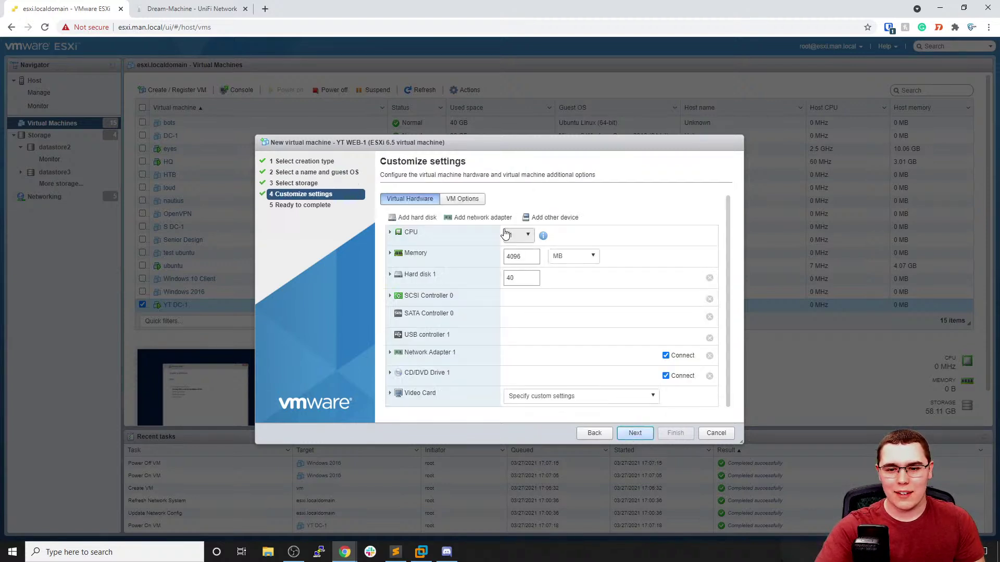
{"action": "left_click", "coordinate": [525, 235]}
{"action": "left_click", "coordinate": [515, 262]}
{"action": "double_click", "coordinate": [522, 256]}
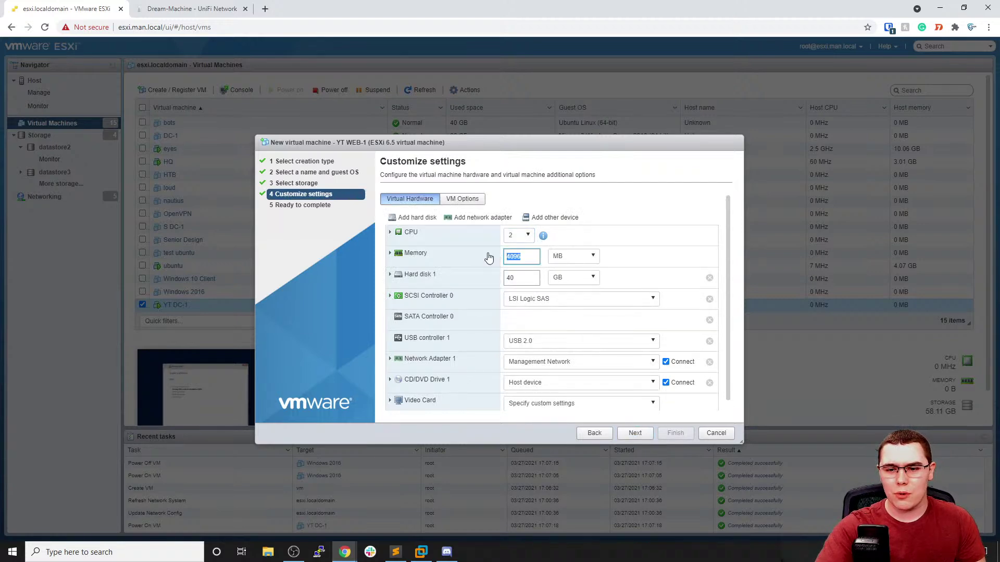
{"action": "type", "text": "8"}
{"action": "left_click", "coordinate": [563, 256]}
{"action": "left_click", "coordinate": [569, 281]}
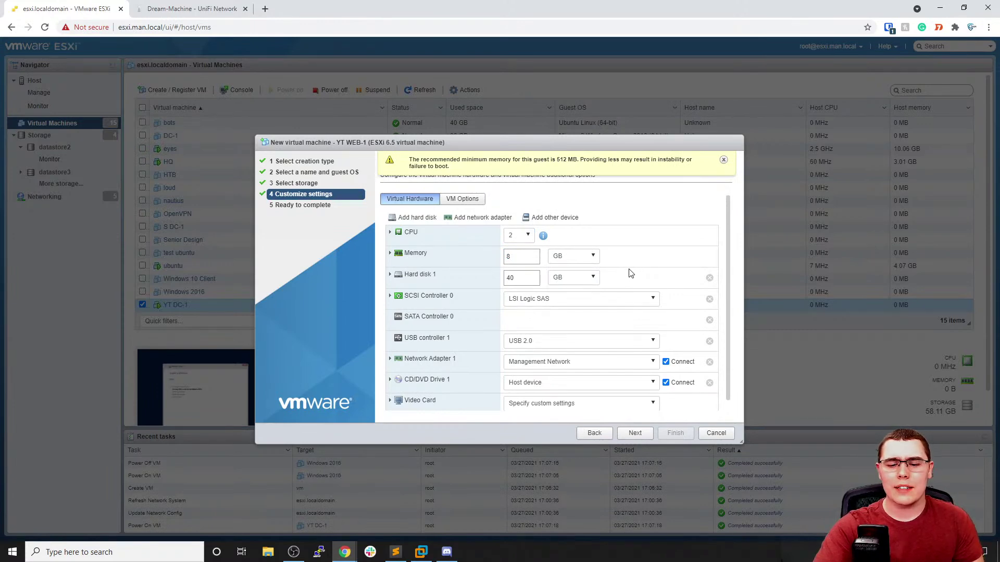
Set the hard disk to 50 GB, the network to YT-Lab, and CD/DVD to Datastore ISO file
{"action": "left_click", "coordinate": [510, 278]}
{"action": "key", "text": "BackSpace"}
{"action": "type", "text": "5"}
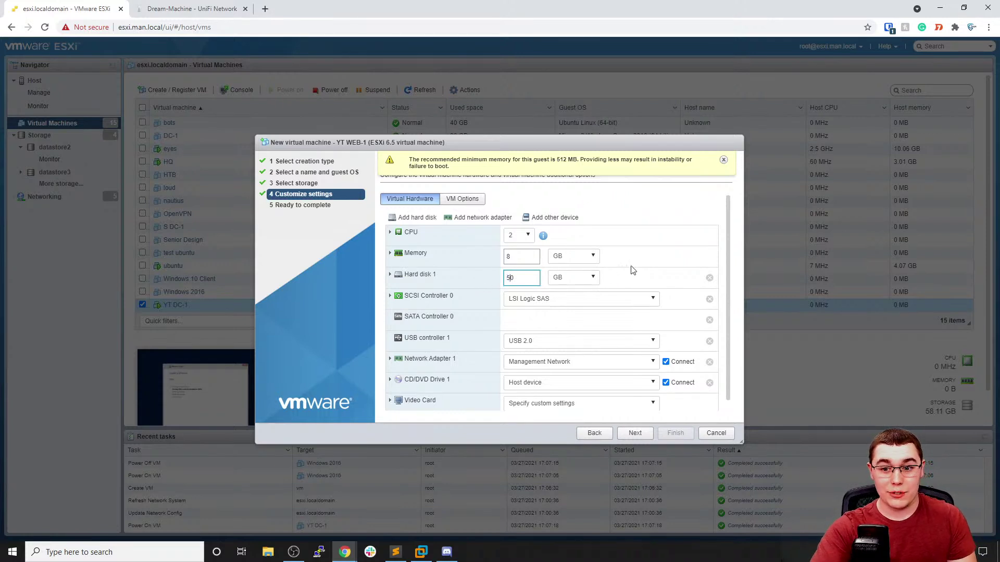
{"action": "left_click", "coordinate": [632, 272]}
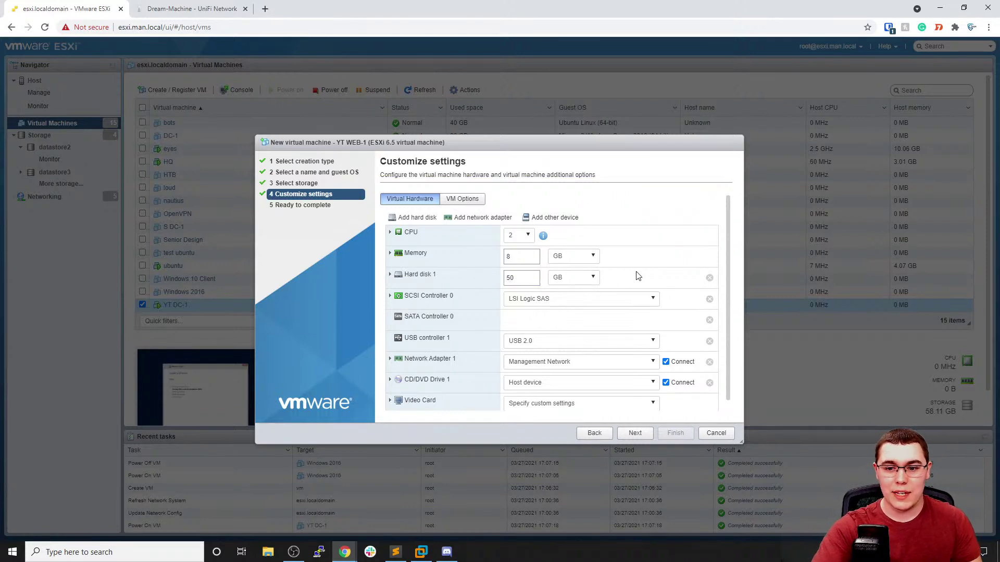
{"action": "left_click", "coordinate": [554, 364]}
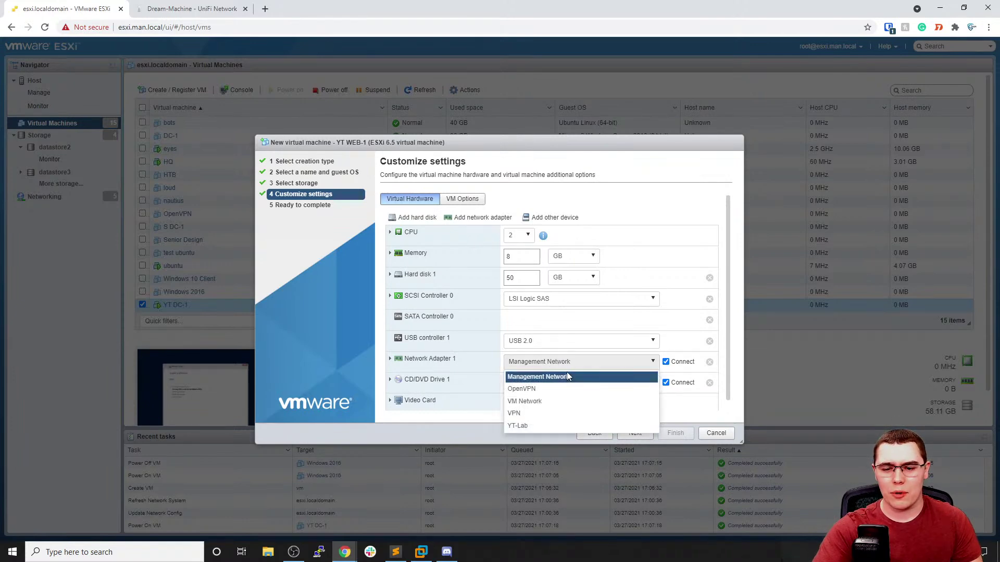
{"action": "left_click", "coordinate": [529, 421]}
{"action": "left_click", "coordinate": [557, 382]}
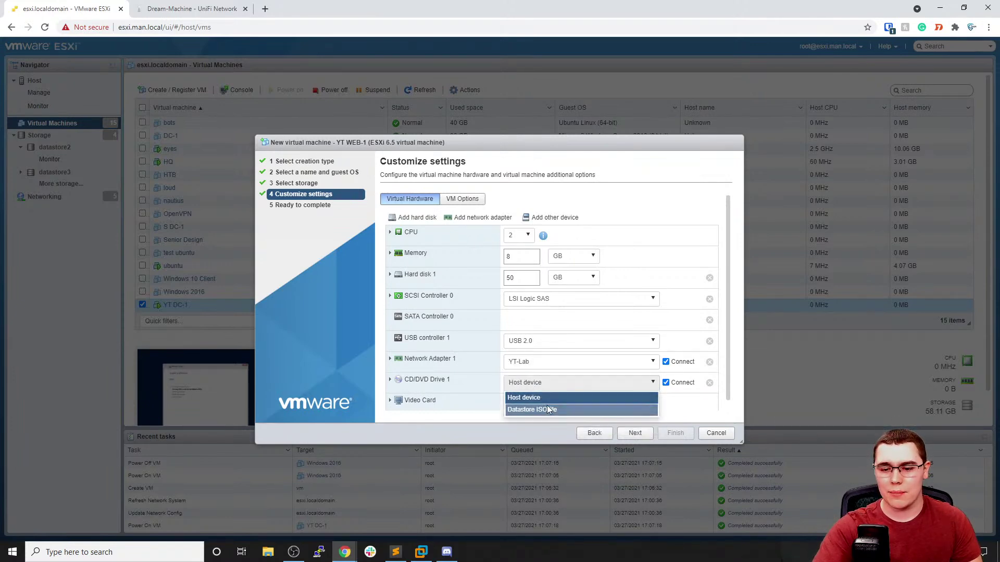
{"action": "left_click", "coordinate": [528, 409]}
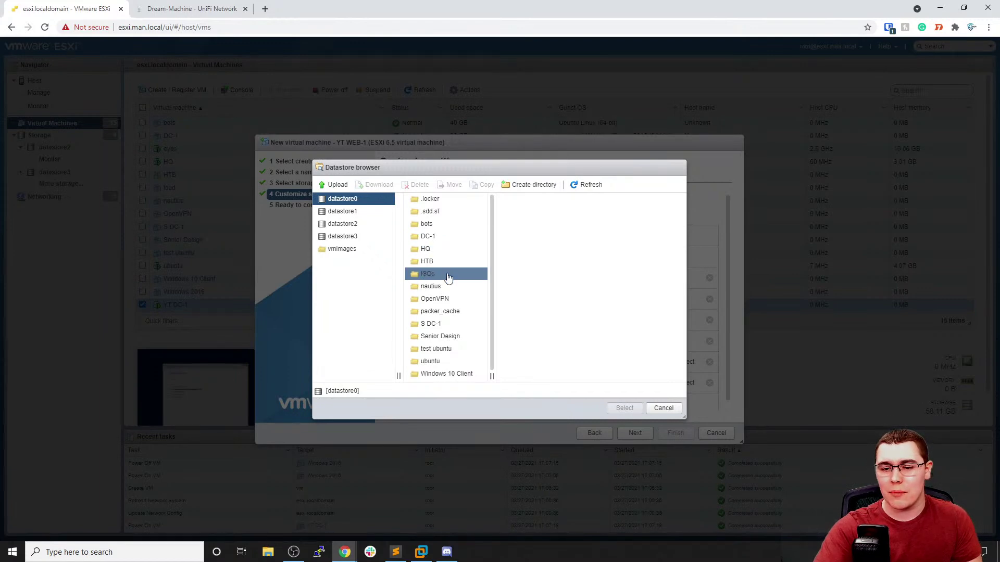
Choose the Windows Server ISO from datastore2's ISOs folder for the CD/DVD drive
{"action": "left_click", "coordinate": [343, 224]}
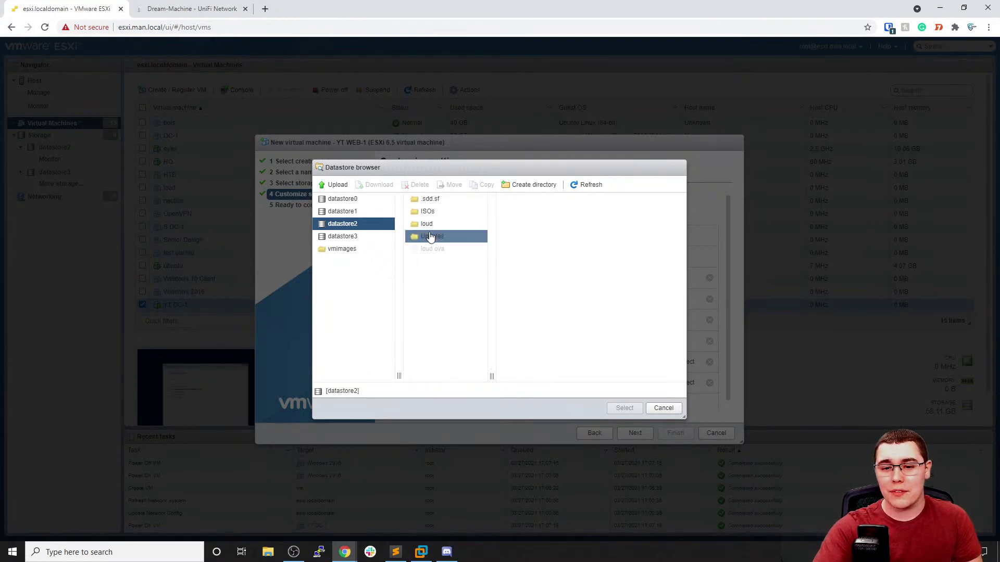
{"action": "left_click", "coordinate": [427, 211]}
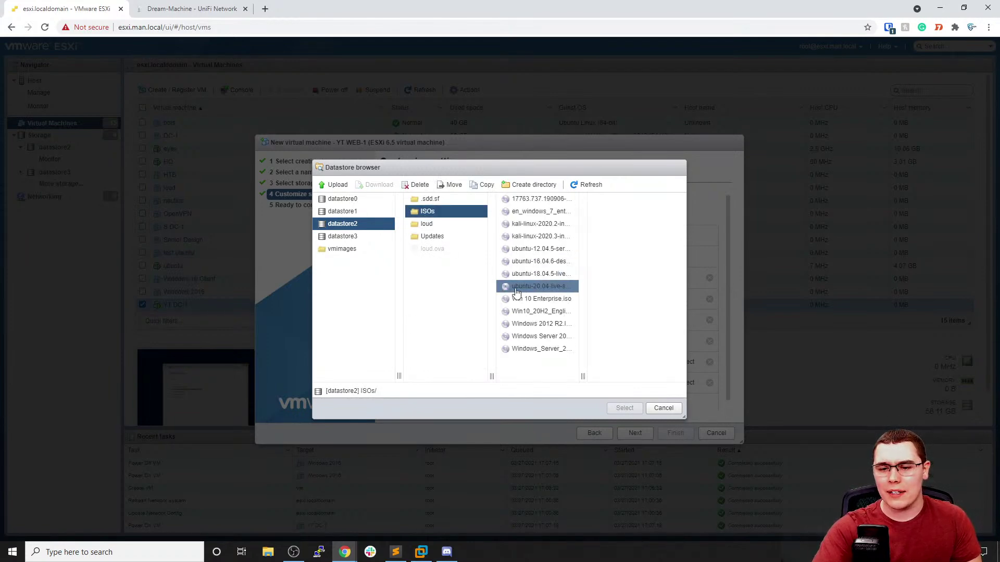
{"action": "left_click", "coordinate": [524, 338]}
{"action": "left_click", "coordinate": [625, 408]}
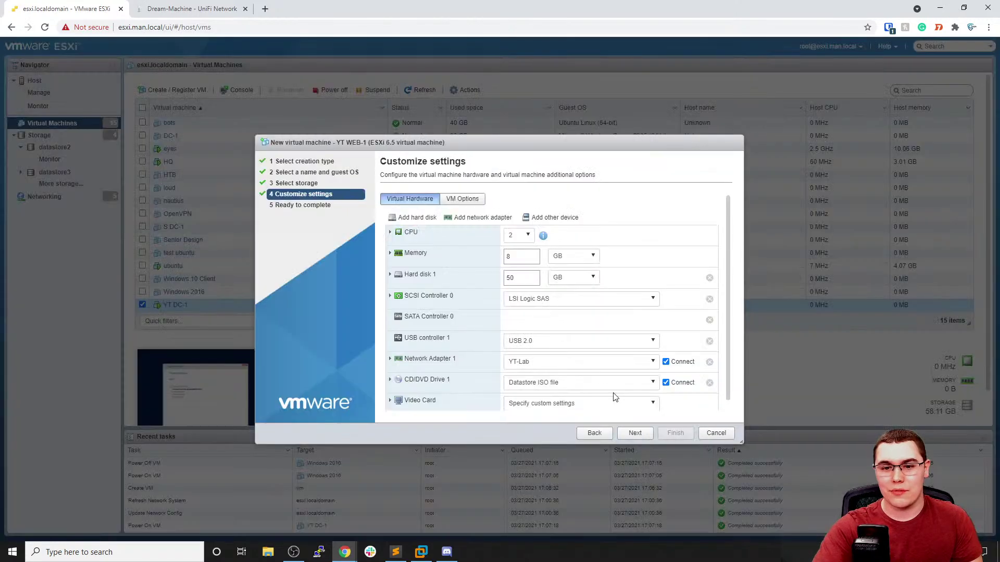
Finish the wizard and select the new YT WEB-1 VM in the list
{"action": "scroll", "coordinate": [617, 396], "scroll_direction": "down", "scroll_amount": 1}
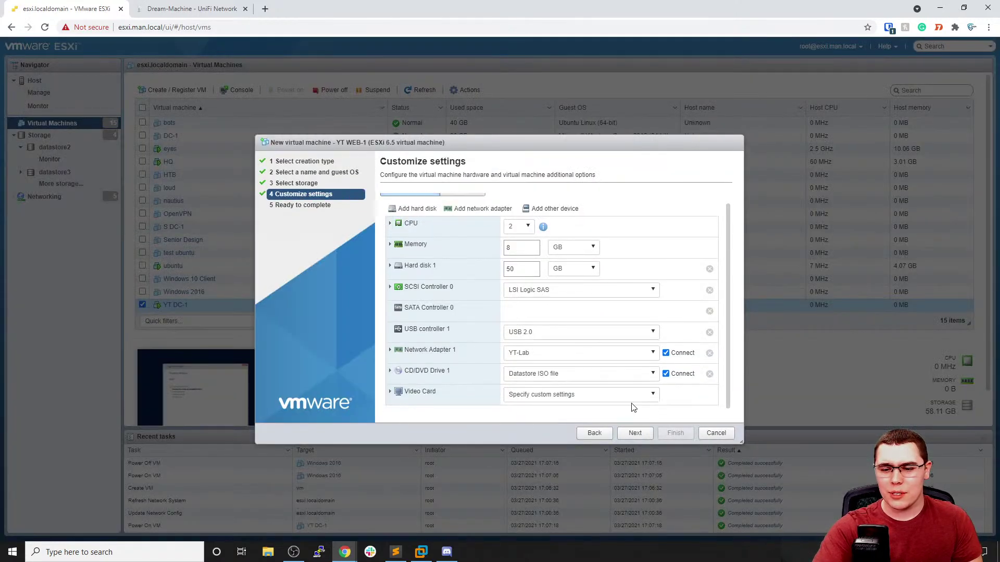
{"action": "left_click", "coordinate": [643, 438]}
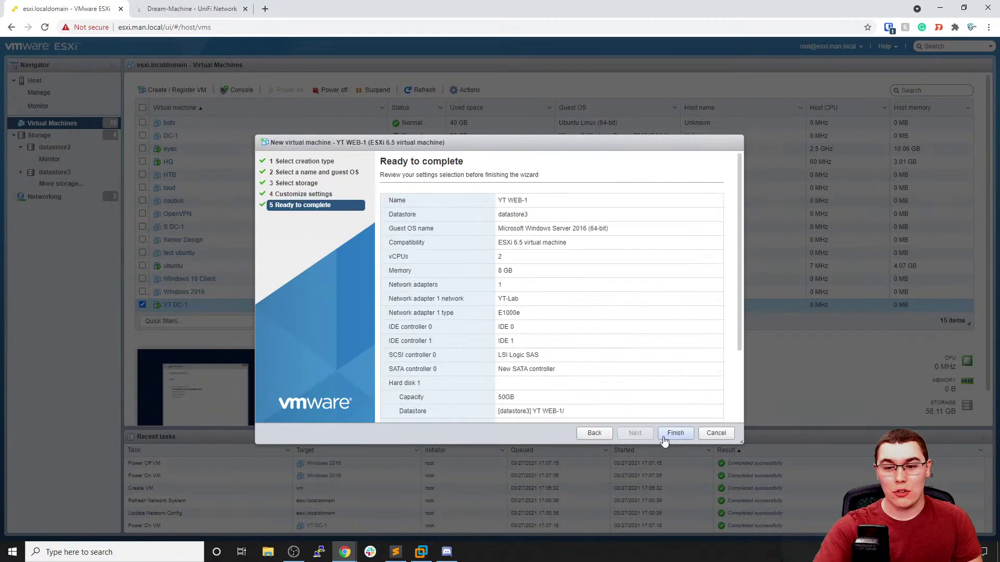
{"action": "left_click", "coordinate": [670, 435]}
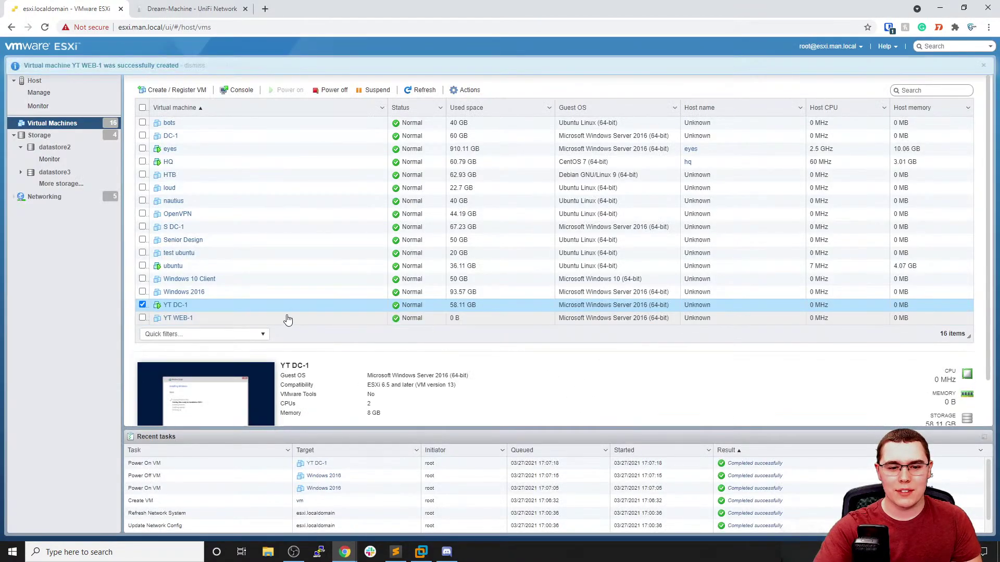
{"action": "left_click", "coordinate": [143, 317]}
Power on YT WEB-1, then reselect it under Virtual Machines and bring up its Console menu
{"action": "left_click", "coordinate": [142, 305]}
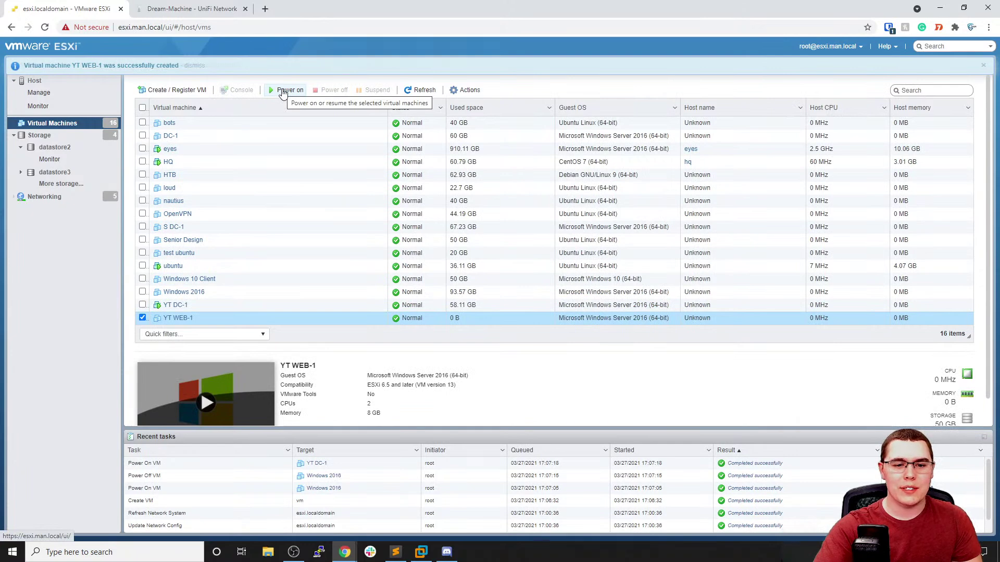
{"action": "left_click", "coordinate": [283, 92]}
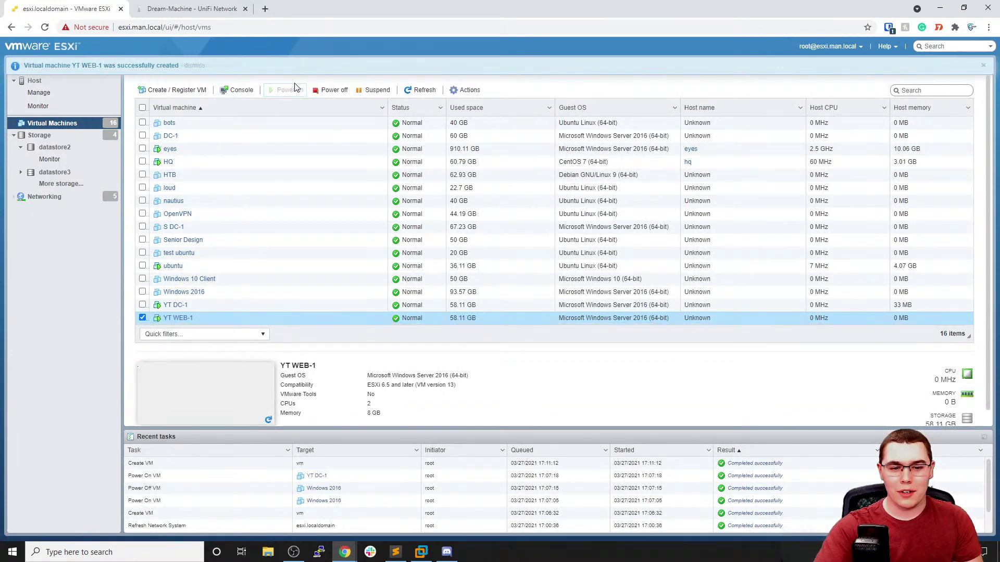
{"action": "left_click", "coordinate": [79, 83]}
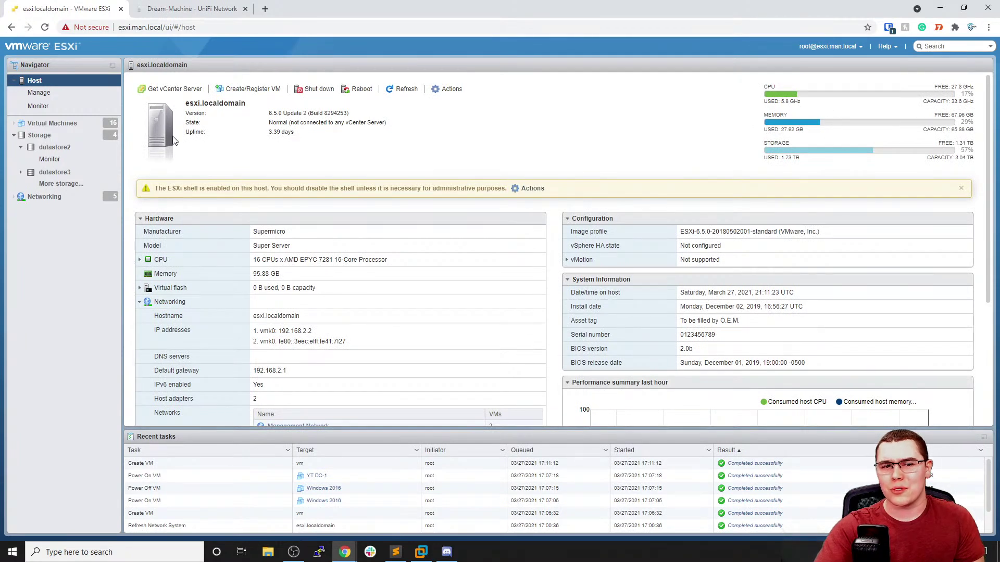
{"action": "left_click", "coordinate": [76, 129]}
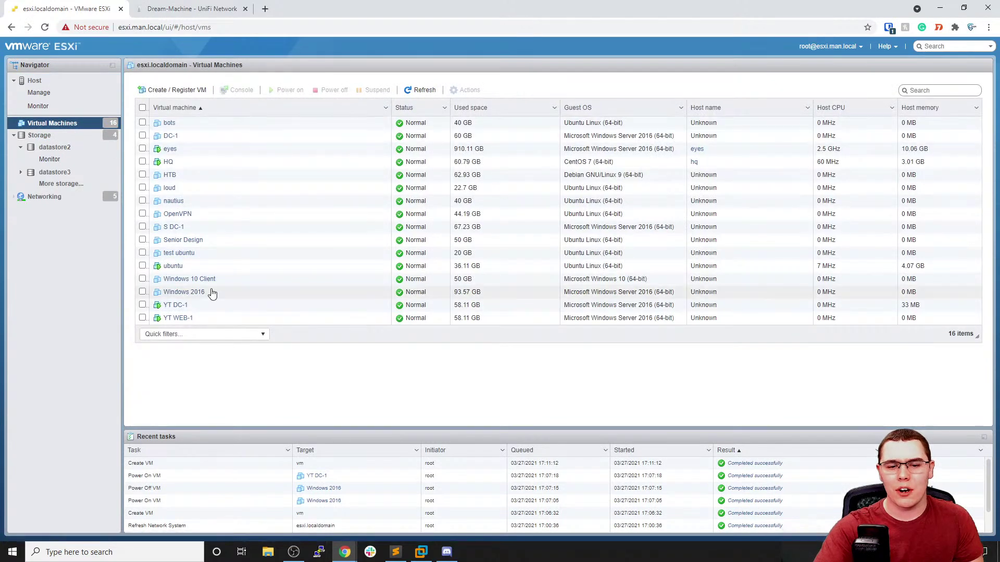
{"action": "left_click", "coordinate": [224, 318]}
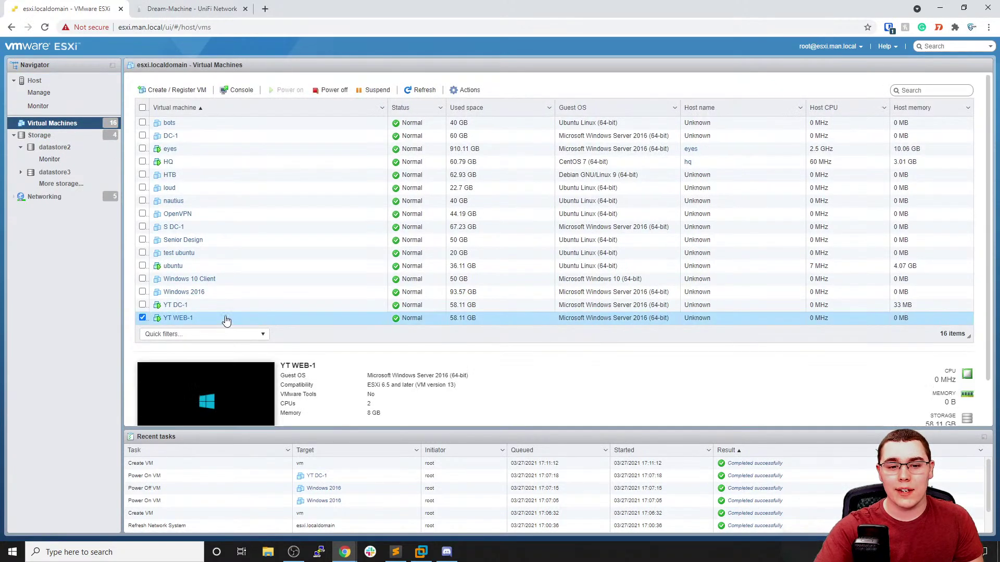
{"action": "left_click", "coordinate": [240, 90]}
Launch YT WEB-1's remote console in VMware Workstation and switch to its tab
{"action": "left_click", "coordinate": [267, 145]}
{"action": "left_click", "coordinate": [520, 117]}
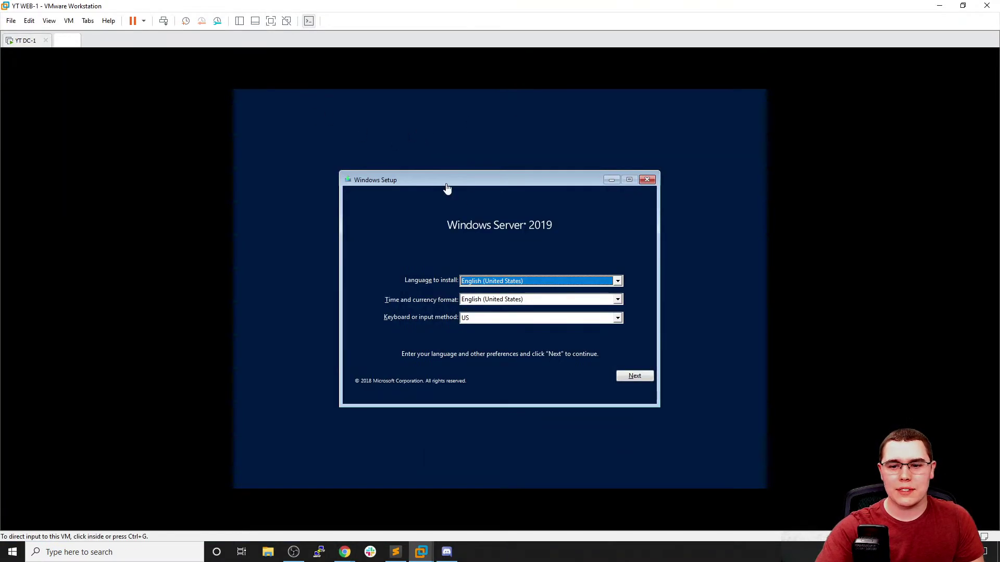
{"action": "left_click", "coordinate": [21, 41]}
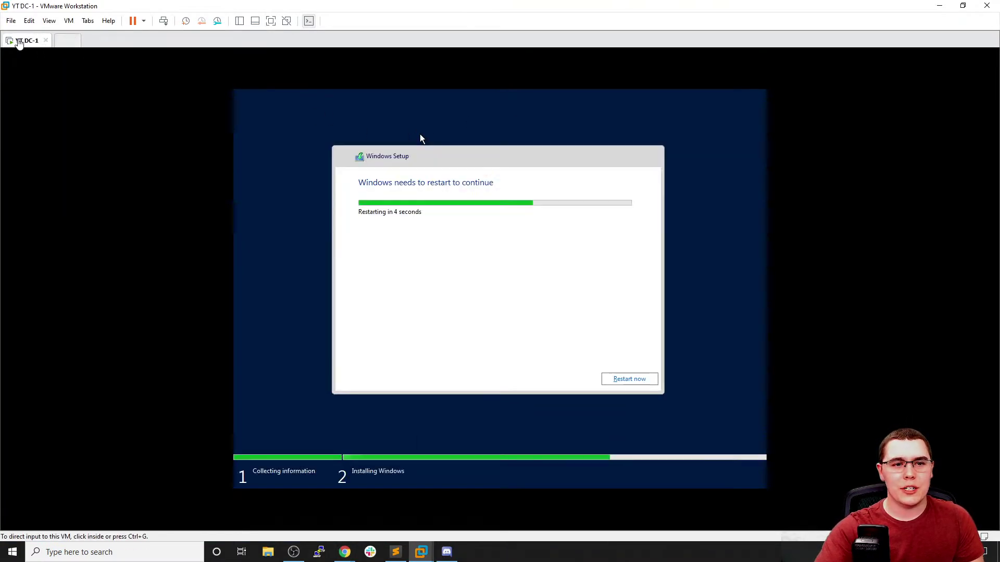
{"action": "left_click", "coordinate": [68, 41]}
{"action": "left_click", "coordinate": [234, 118]}
Accept the default language settings and start the Windows Server installation
{"action": "left_click", "coordinate": [633, 373]}
{"action": "left_click", "coordinate": [497, 294]}
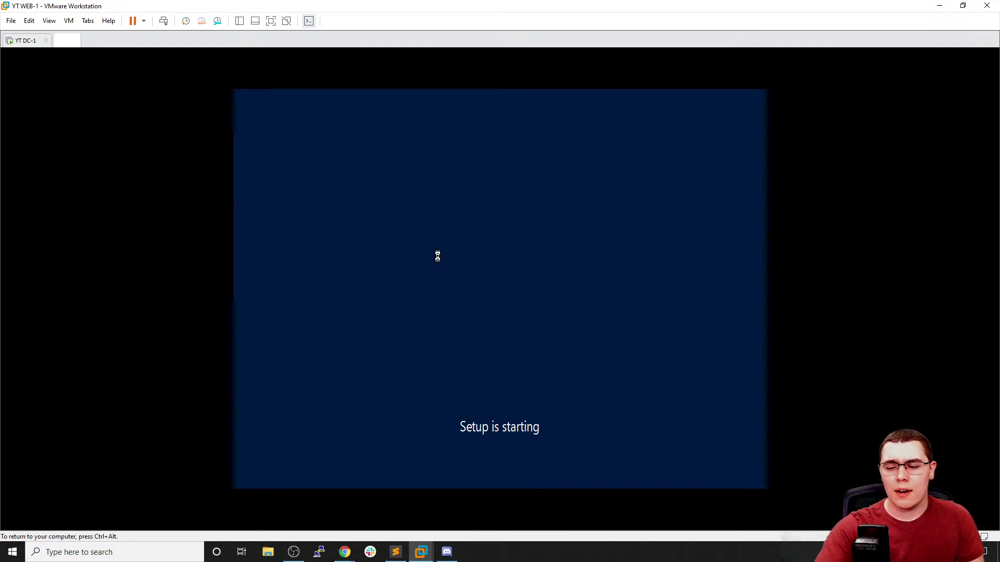
{"action": "key", "text": "ctrl+alt"}
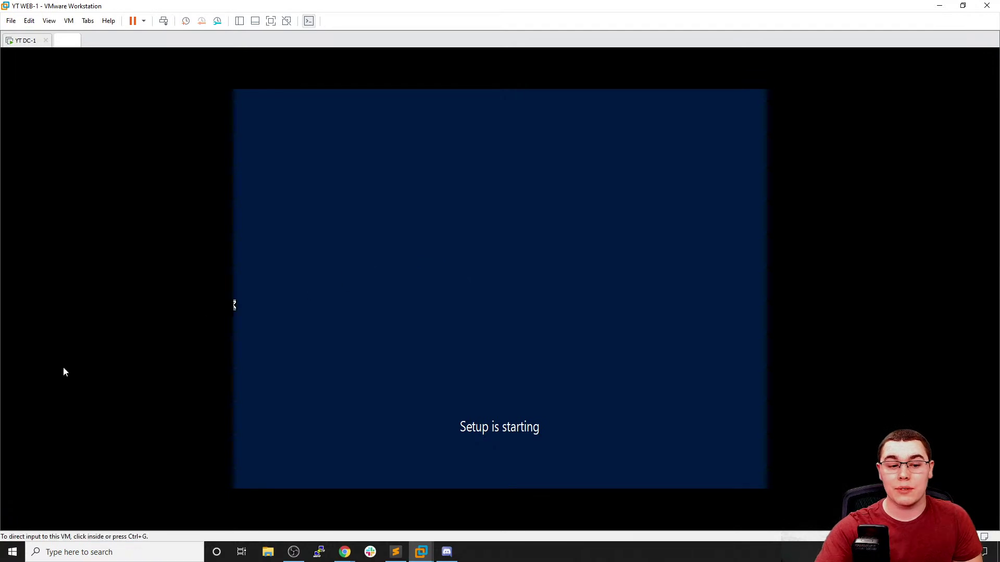
{"action": "left_click", "coordinate": [314, 330]}
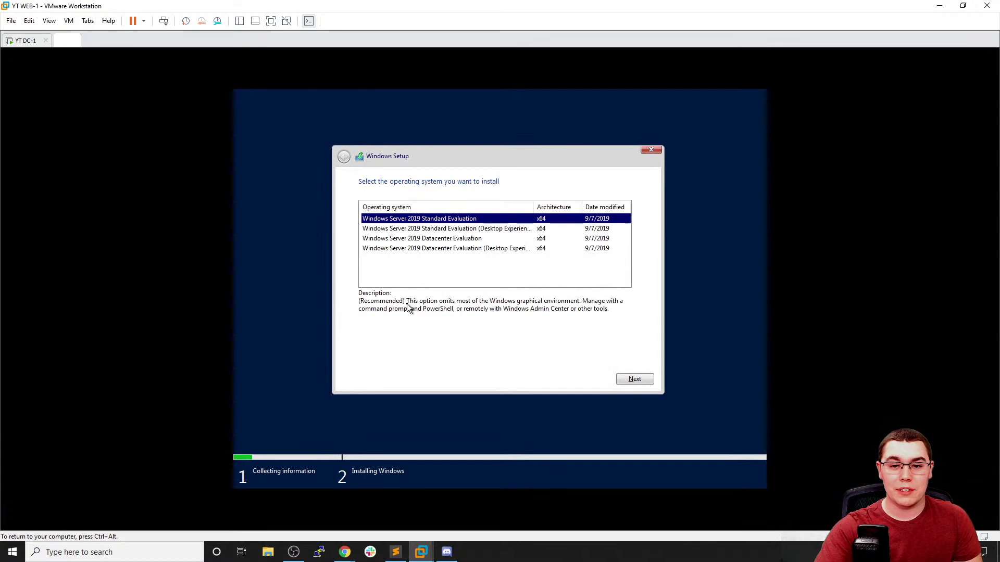
Choose Standard Evaluation (Desktop Experience), accept the license, and pick Custom install on Drive 0
{"action": "left_click", "coordinate": [474, 230]}
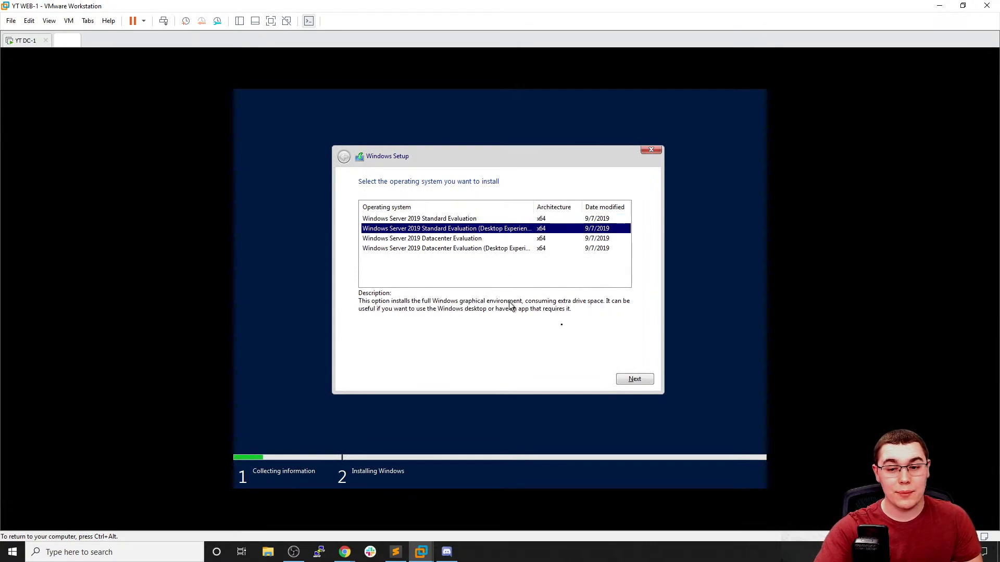
{"action": "left_click", "coordinate": [640, 383]}
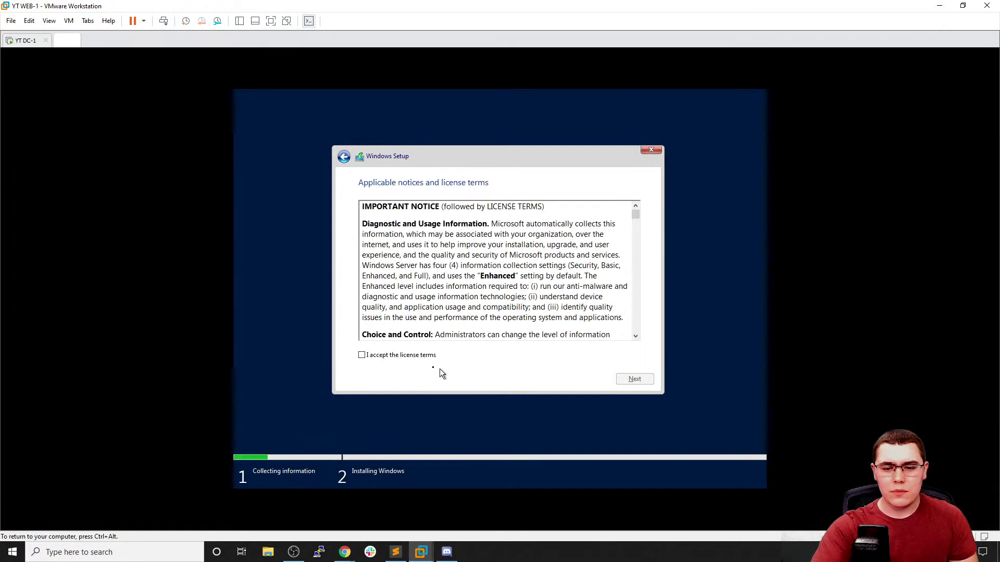
{"action": "left_click", "coordinate": [423, 357]}
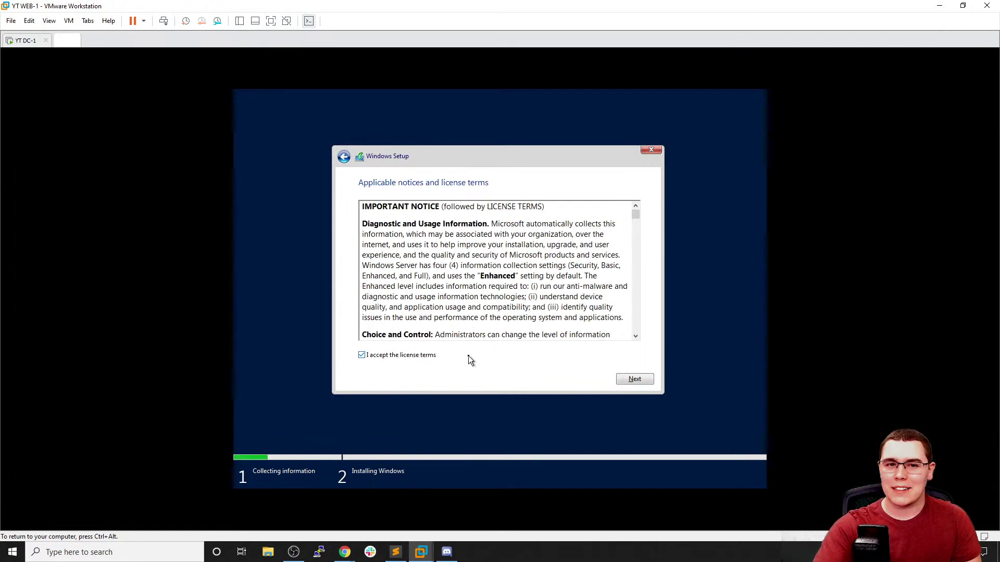
{"action": "left_click", "coordinate": [640, 380]}
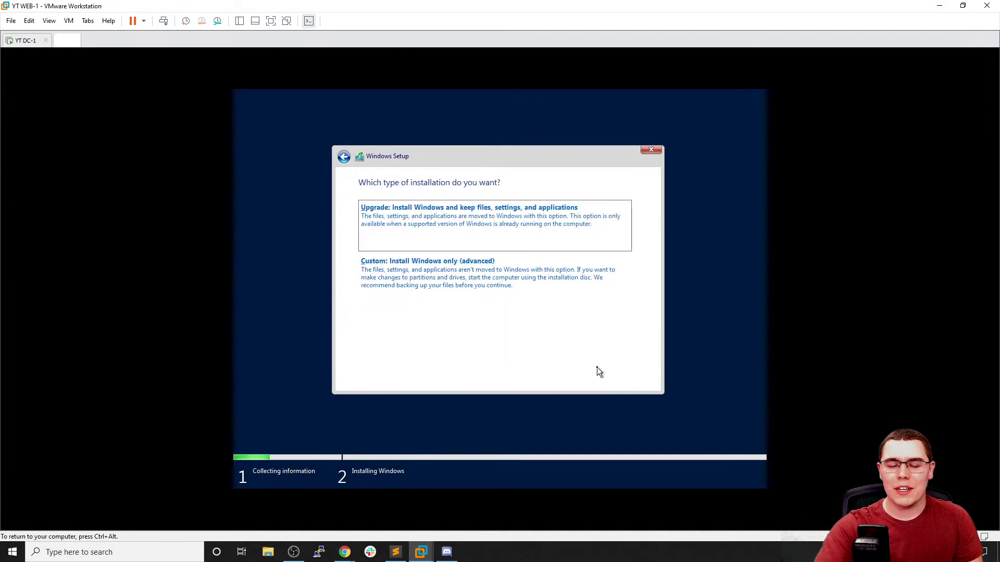
{"action": "left_click", "coordinate": [504, 304]}
{"action": "left_click", "coordinate": [451, 233]}
Start installing Windows onto Drive 0, check YT DC-1, then return to the ESXi browser
{"action": "left_click", "coordinate": [629, 379]}
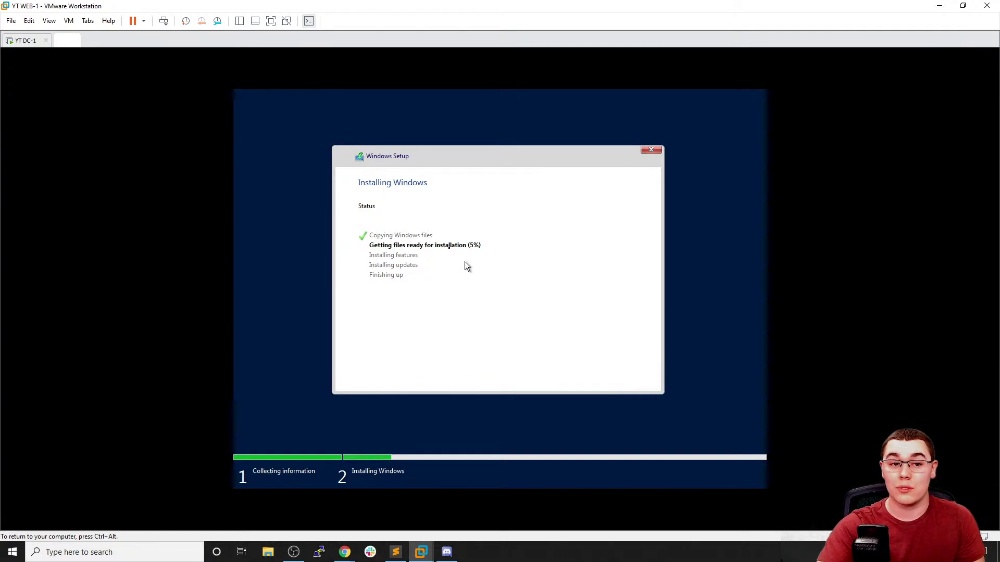
{"action": "left_click", "coordinate": [15, 43]}
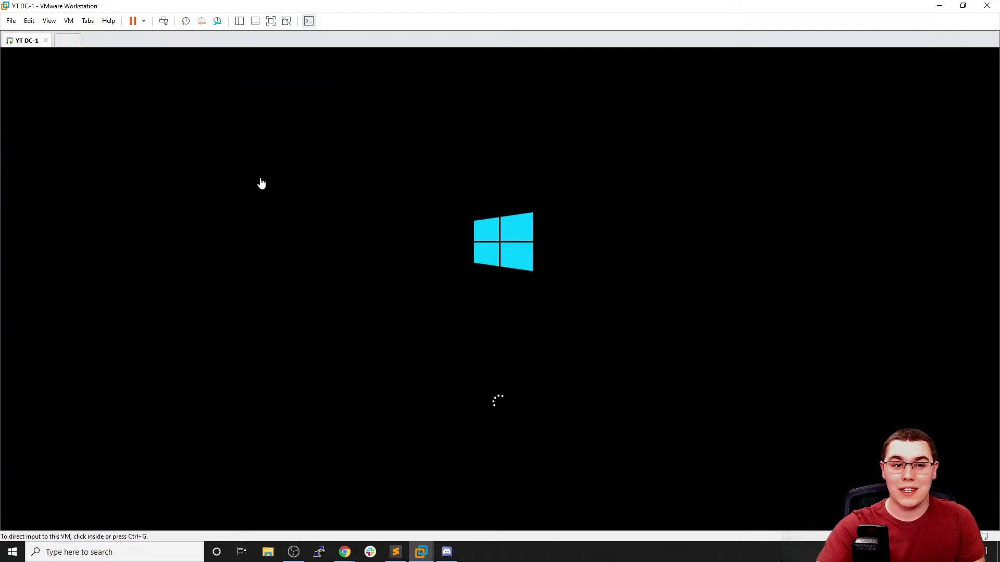
{"action": "left_click", "coordinate": [64, 42]}
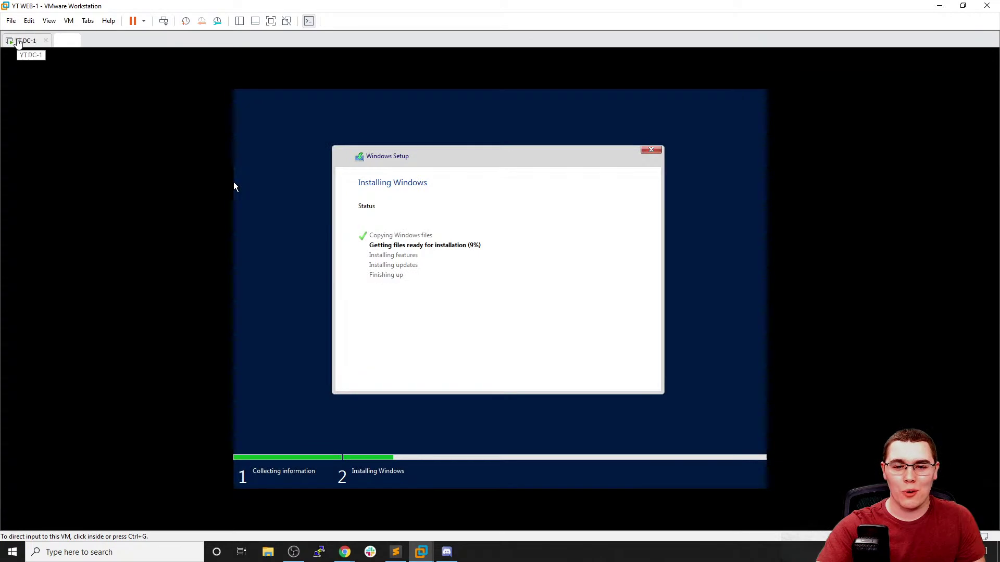
{"action": "left_click", "coordinate": [18, 42]}
{"action": "mouse_move", "coordinate": [344, 552]}
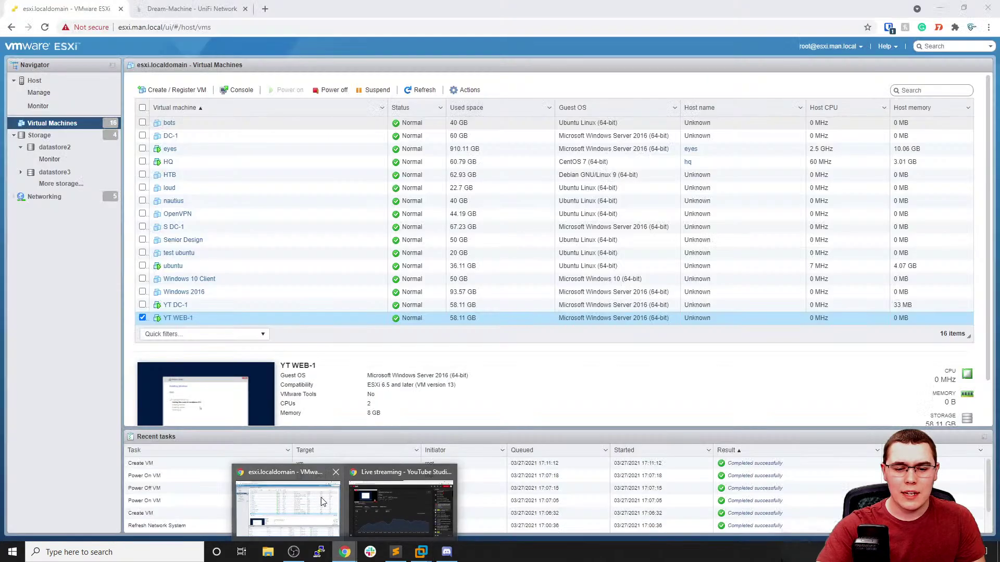
{"action": "left_click", "coordinate": [320, 500]}
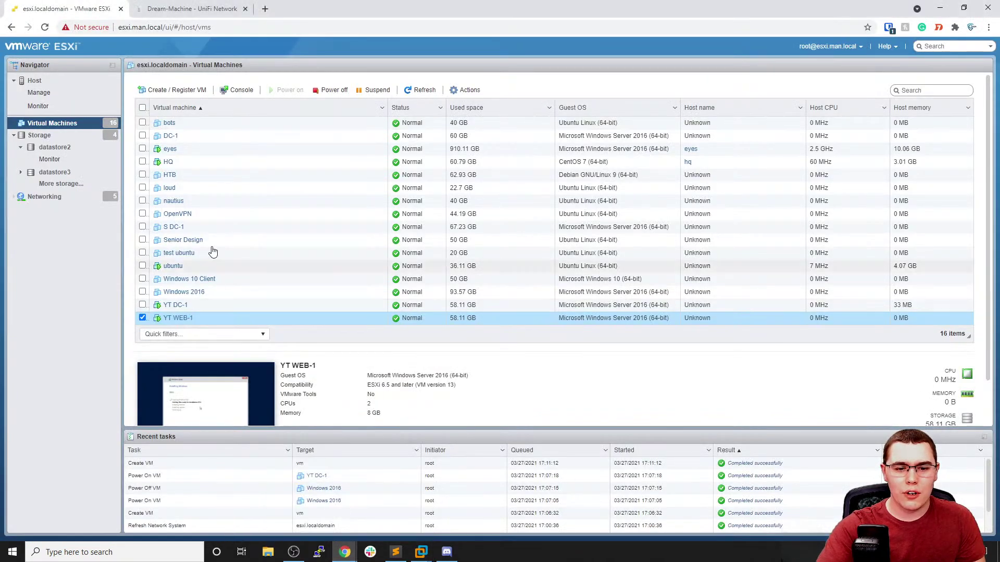
Start a new virtual machine and name it YT WIN10-1
{"action": "left_click", "coordinate": [191, 91]}
{"action": "left_click", "coordinate": [634, 433]}
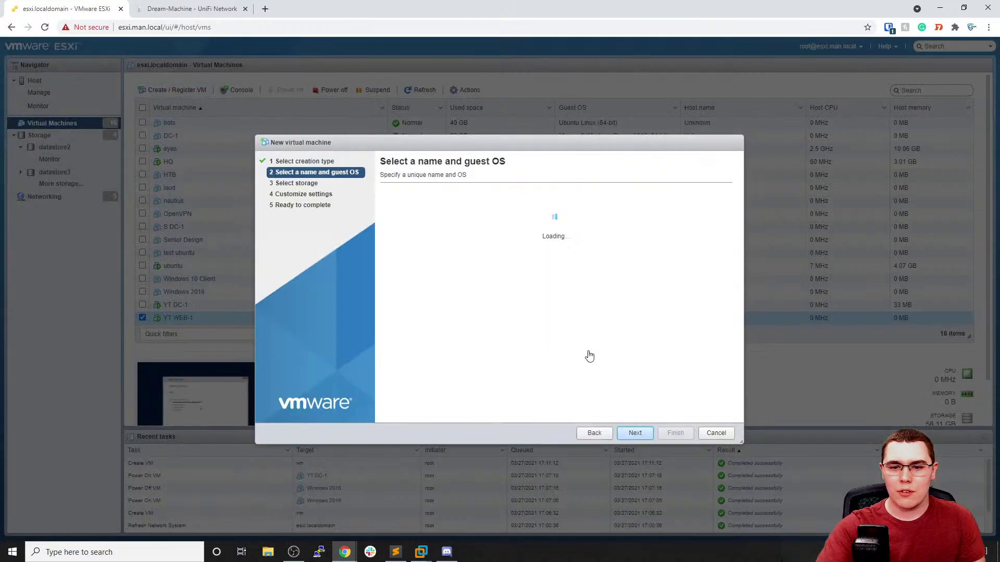
{"action": "left_click", "coordinate": [476, 210]}
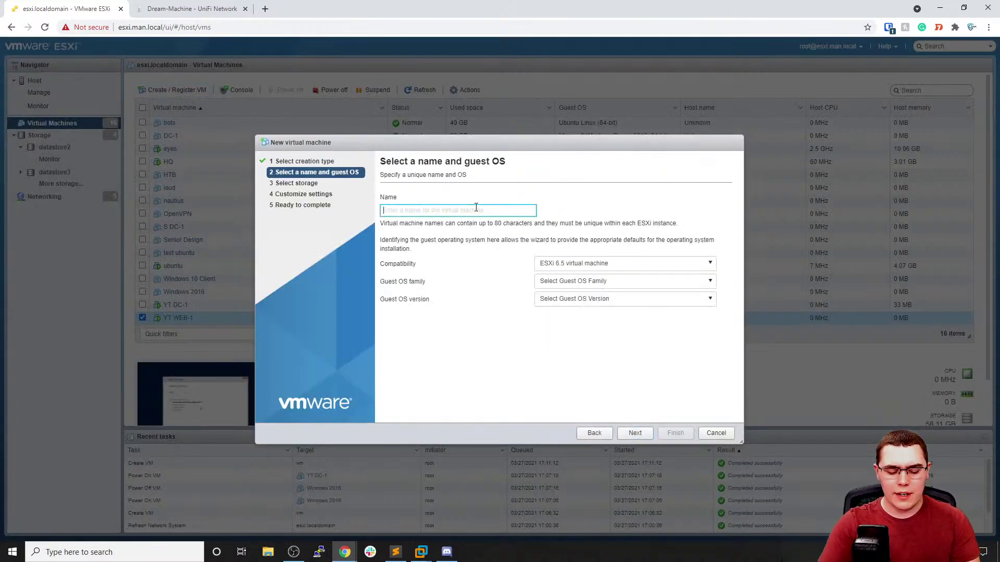
{"action": "type", "text": "YT"}
{"action": "type", "text": "WEB"}
{"action": "key", "text": "BackSpace"}
{"action": "key", "text": "BackSpace"}
{"action": "key", "text": "BackSpace"}
{"action": "type", "text": "WIN10-1"}
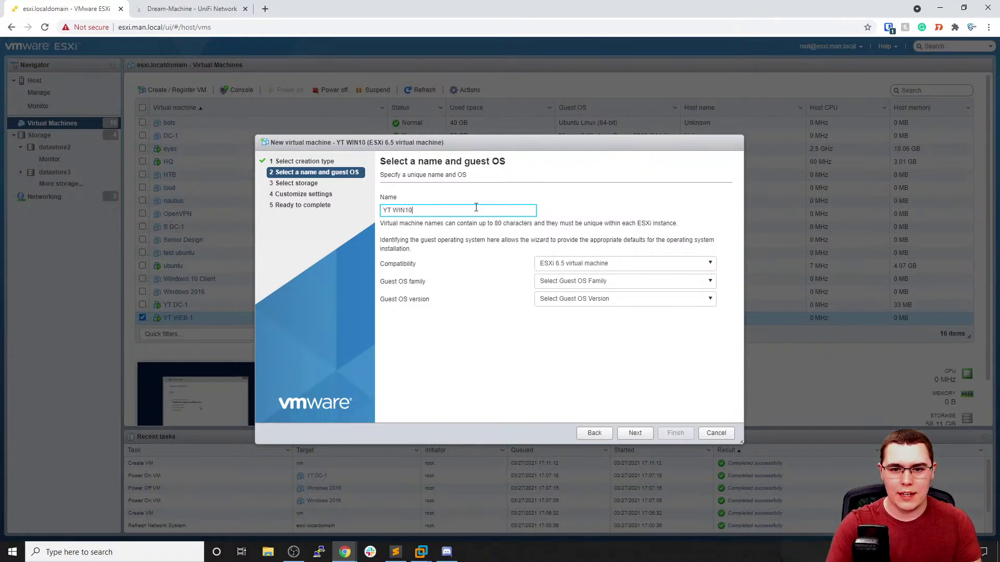
Set the guest OS to Windows 10 (64-bit) and store the VM on datastore3
{"action": "left_click", "coordinate": [554, 281]}
{"action": "left_click", "coordinate": [567, 307]}
{"action": "left_click", "coordinate": [566, 284]}
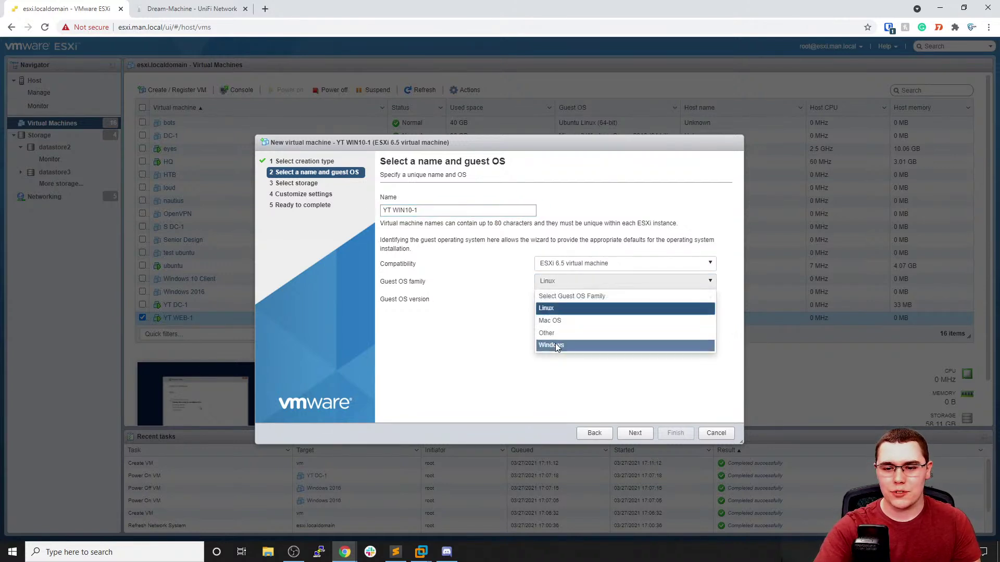
{"action": "left_click", "coordinate": [552, 345]}
{"action": "left_click", "coordinate": [568, 301]}
{"action": "scroll", "coordinate": [625, 339], "scroll_direction": "down", "scroll_amount": 3}
{"action": "scroll", "coordinate": [638, 328], "scroll_direction": "down", "scroll_amount": 5}
{"action": "scroll", "coordinate": [649, 365], "scroll_direction": "up", "scroll_amount": 3}
{"action": "scroll", "coordinate": [642, 348], "scroll_direction": "up", "scroll_amount": 2}
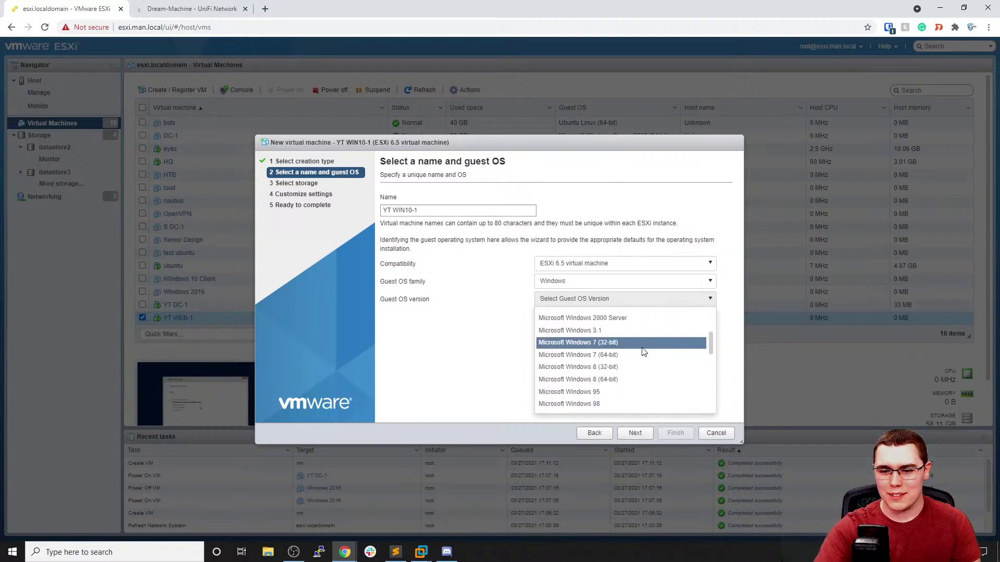
{"action": "scroll", "coordinate": [637, 348], "scroll_direction": "down", "scroll_amount": 3}
{"action": "scroll", "coordinate": [637, 335], "scroll_direction": "down", "scroll_amount": 3}
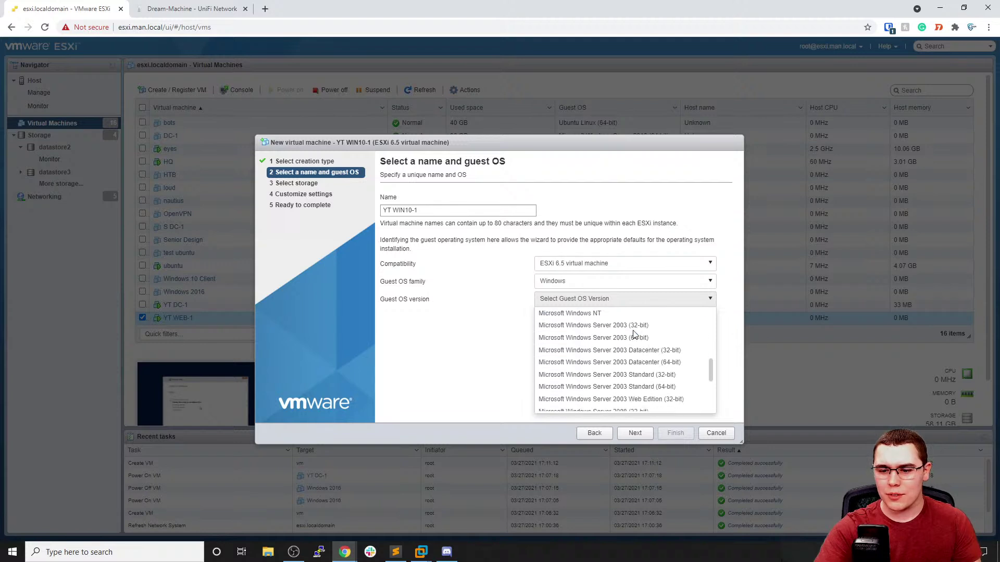
{"action": "scroll", "coordinate": [646, 347], "scroll_direction": "up", "scroll_amount": 5}
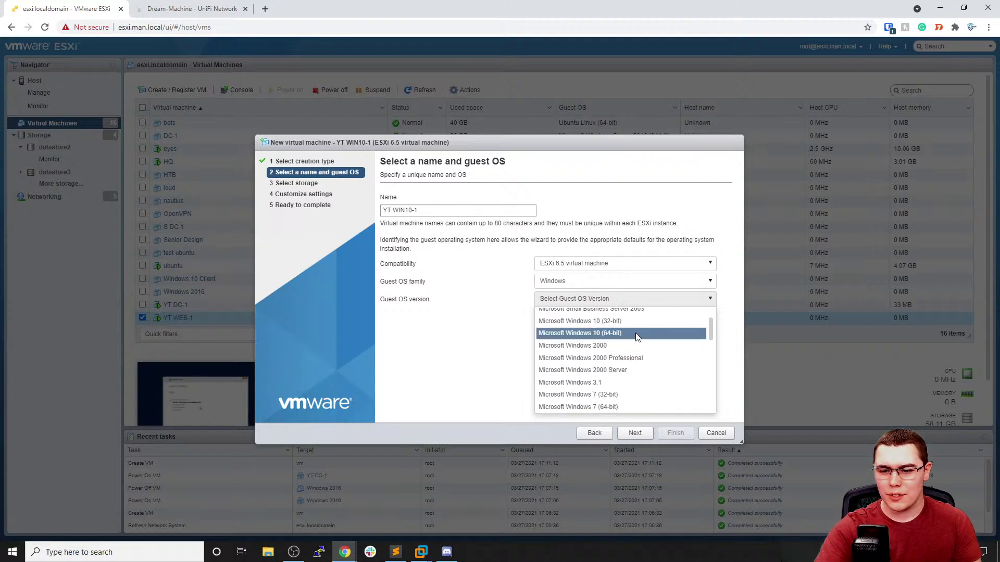
{"action": "left_click", "coordinate": [636, 333]}
{"action": "left_click", "coordinate": [645, 435]}
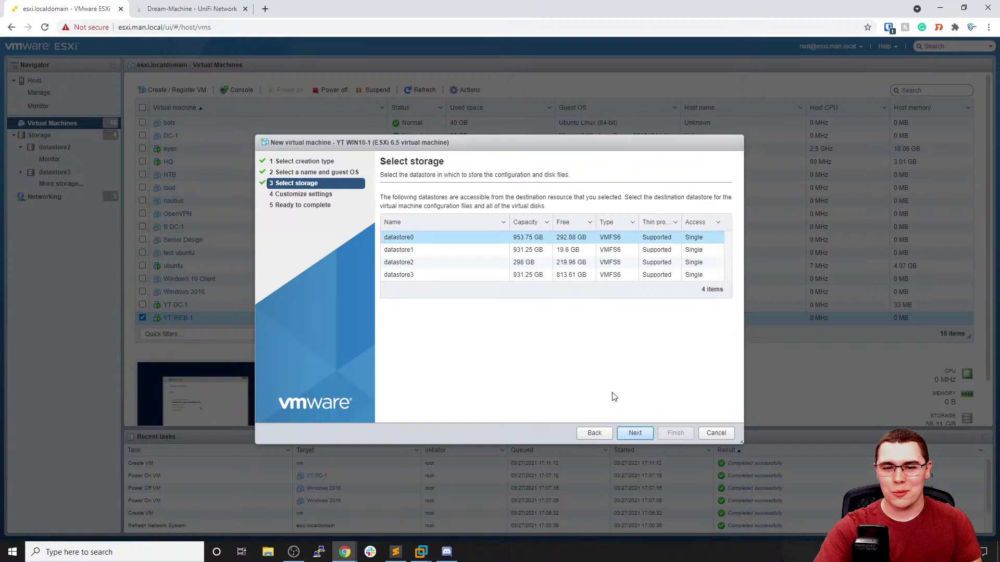
{"action": "left_click", "coordinate": [518, 275]}
Set YT WIN10-1's memory to 6 GB
{"action": "left_click", "coordinate": [642, 436]}
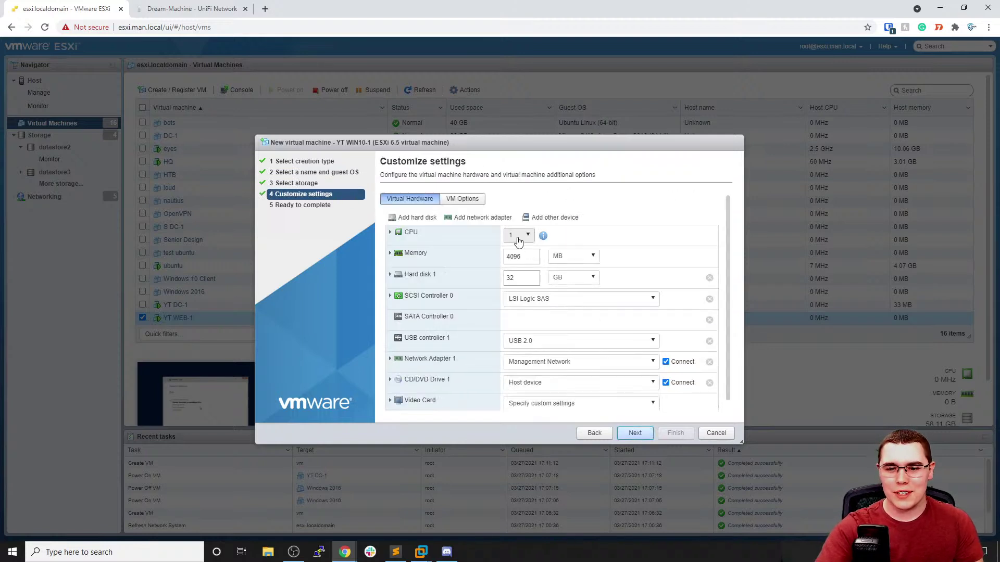
{"action": "double_click", "coordinate": [521, 256]}
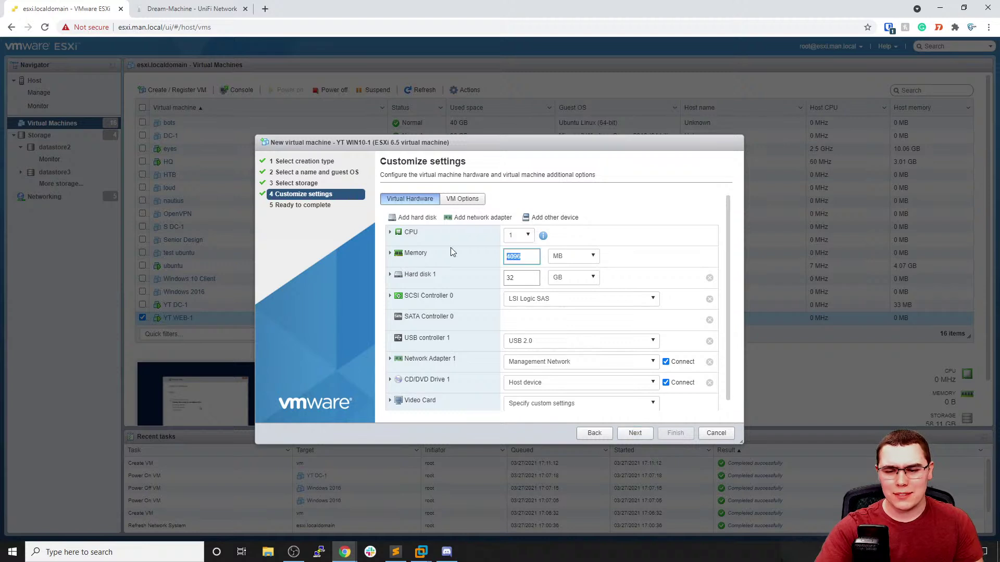
{"action": "left_click", "coordinate": [573, 256]}
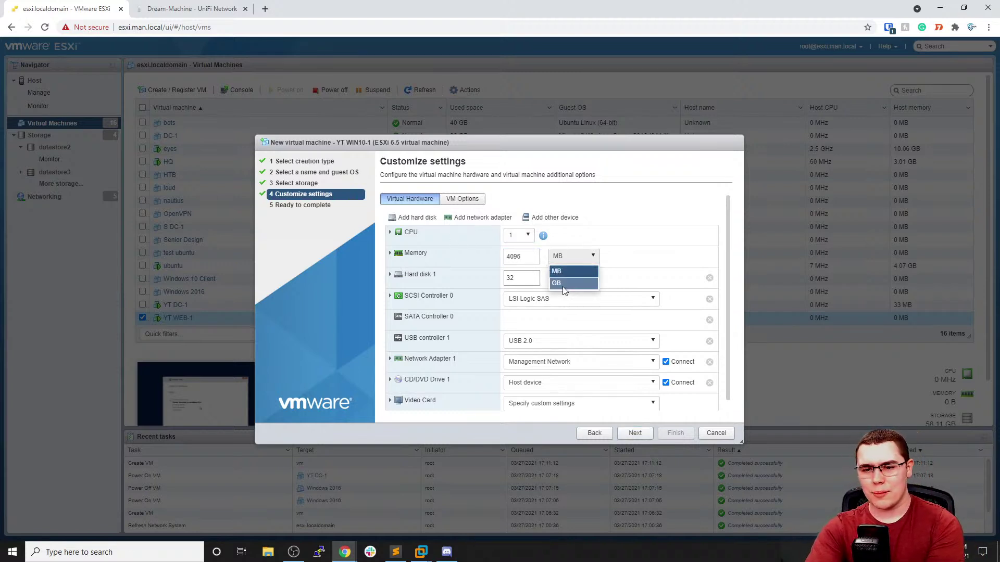
{"action": "left_click", "coordinate": [568, 277]}
{"action": "left_click_drag", "start_coordinate": [517, 268], "coordinate": [492, 271]}
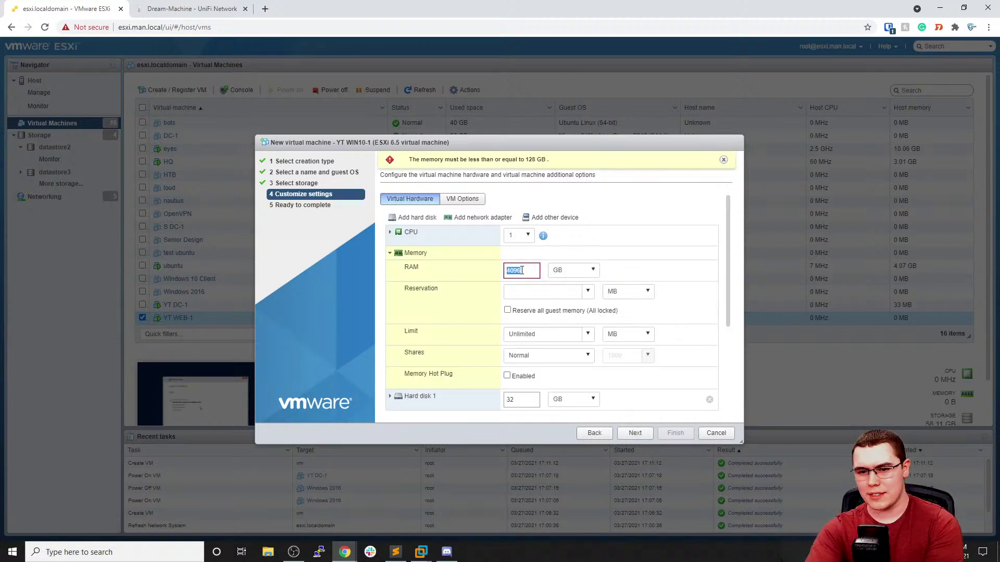
{"action": "left_click", "coordinate": [402, 256]}
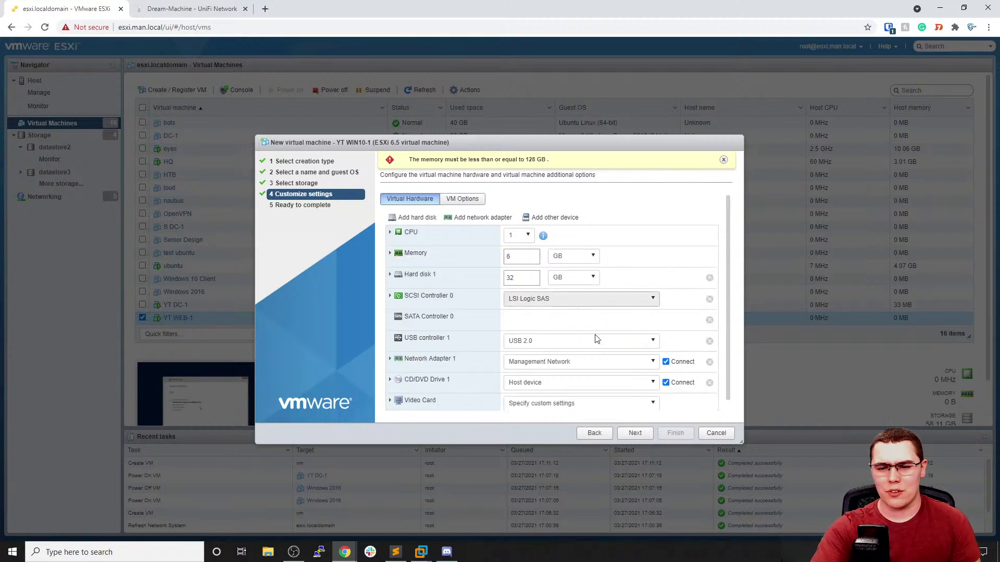
Connect the adapter to YT-Lab and mount Win 10 Enterprise.iso from datastore2/ISOs
{"action": "left_click", "coordinate": [581, 360]}
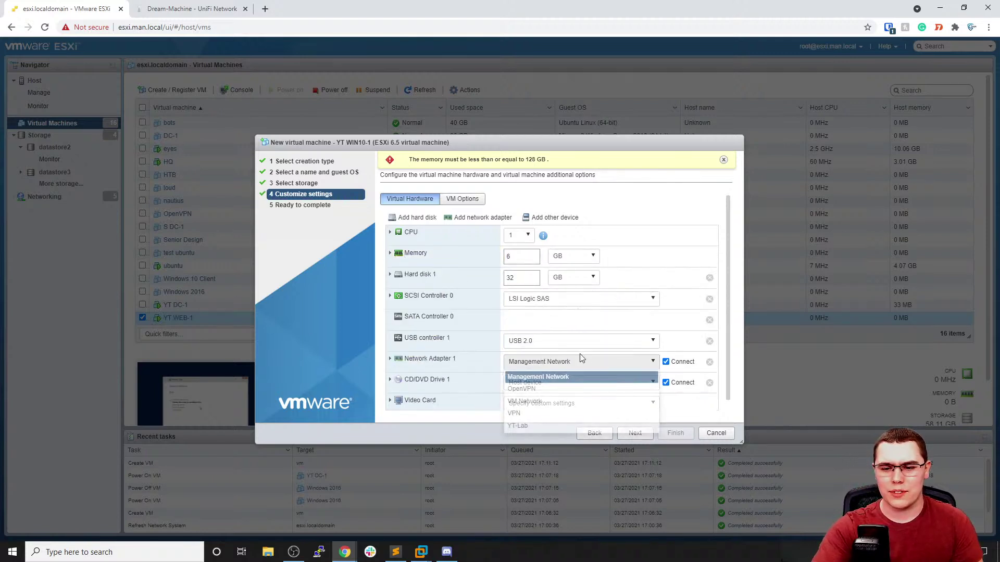
{"action": "left_click", "coordinate": [529, 424]}
{"action": "left_click", "coordinate": [548, 385]}
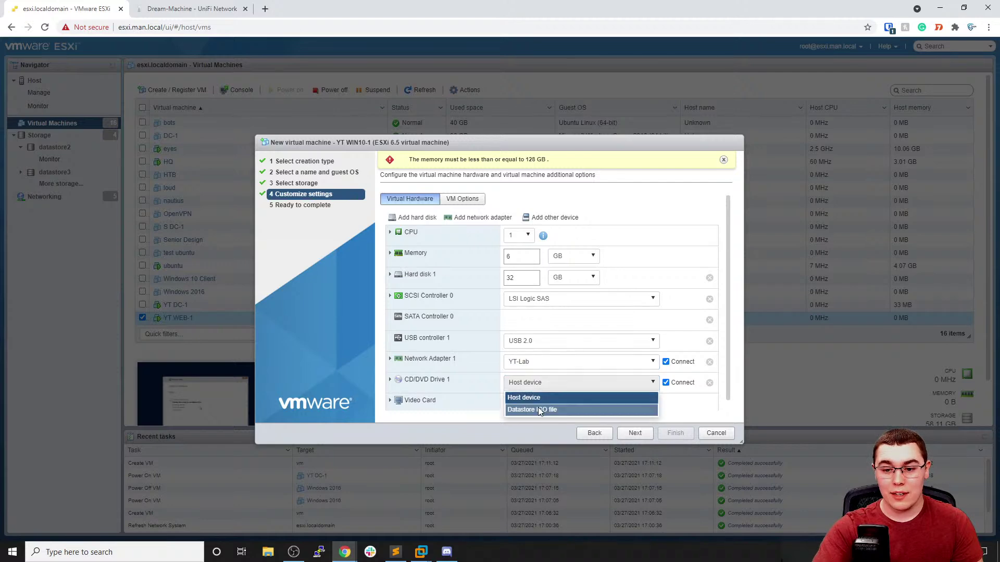
{"action": "left_click", "coordinate": [540, 411]}
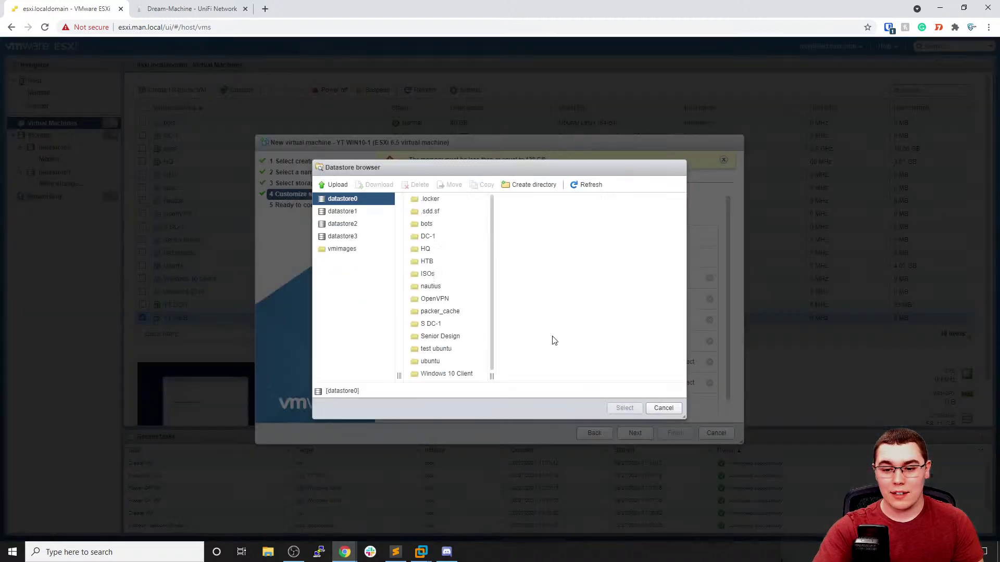
{"action": "left_click", "coordinate": [350, 213]}
{"action": "left_click", "coordinate": [350, 224]}
{"action": "left_click", "coordinate": [429, 214]}
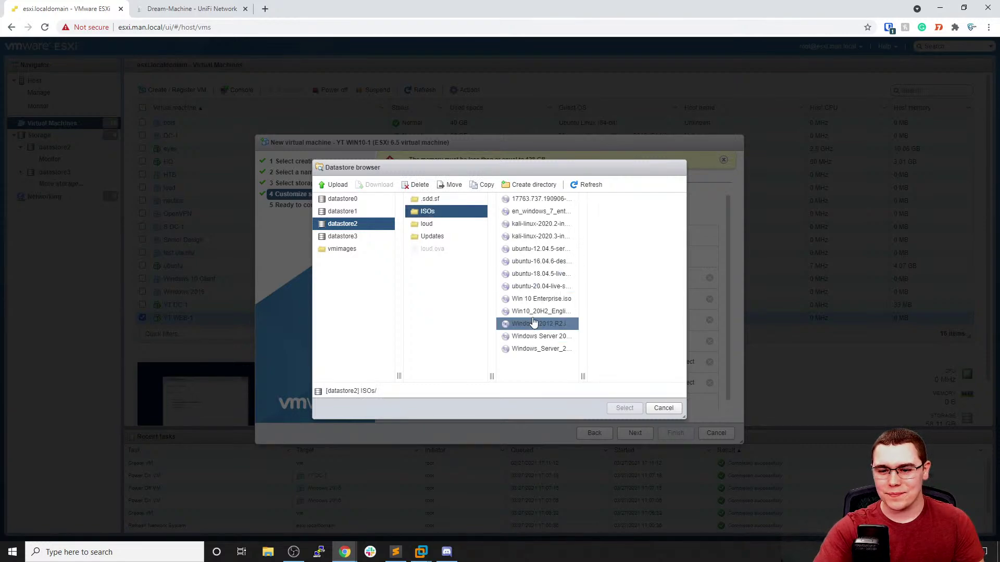
{"action": "left_click", "coordinate": [539, 299]}
{"action": "left_click", "coordinate": [624, 407]}
{"action": "scroll", "coordinate": [594, 375], "scroll_direction": "down", "scroll_amount": 1}
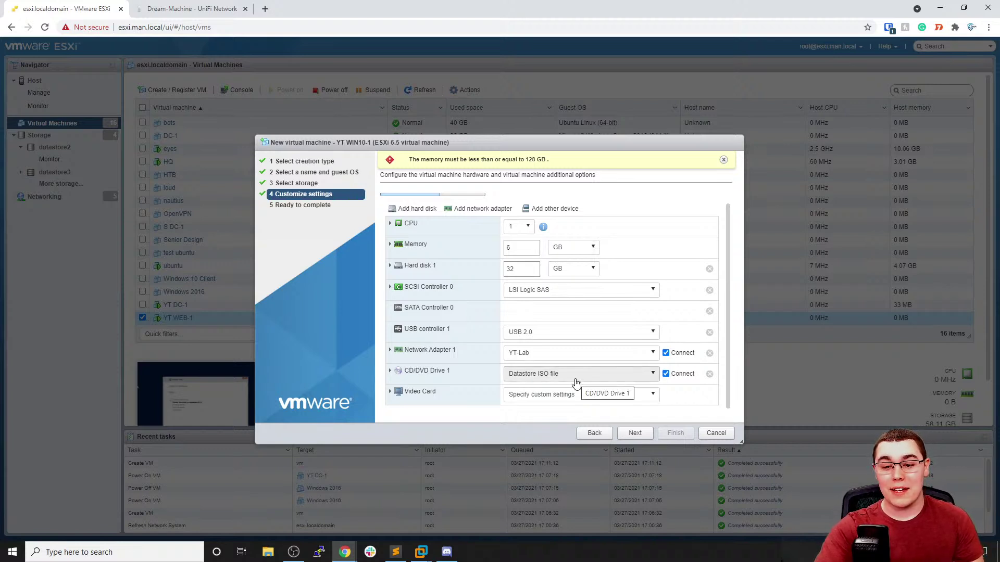
Set the hard disk to 40 GB and submit the VM for creation
{"action": "double_click", "coordinate": [523, 270]}
{"action": "type", "text": "40"}
{"action": "left_click", "coordinate": [636, 434]}
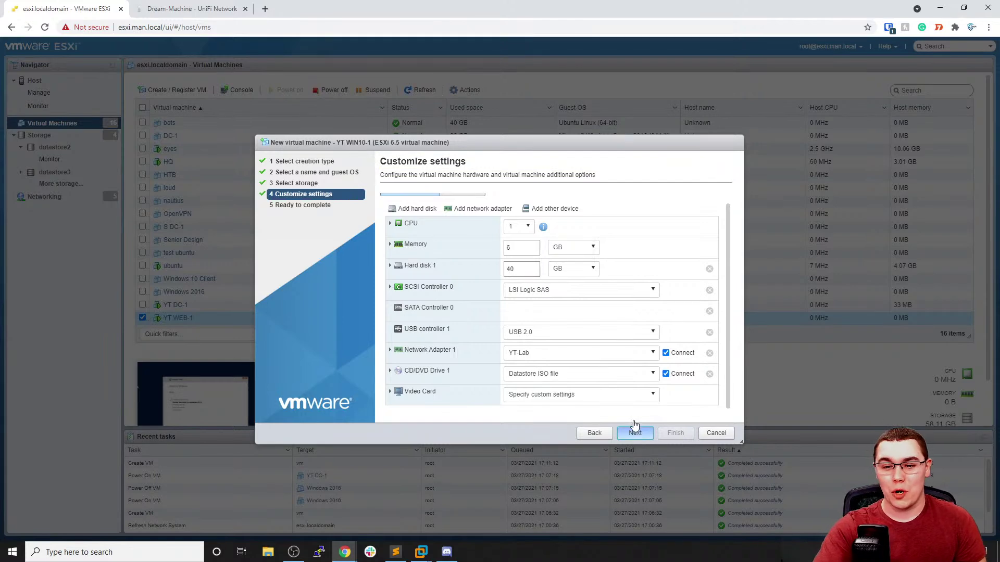
{"action": "left_click", "coordinate": [673, 433]}
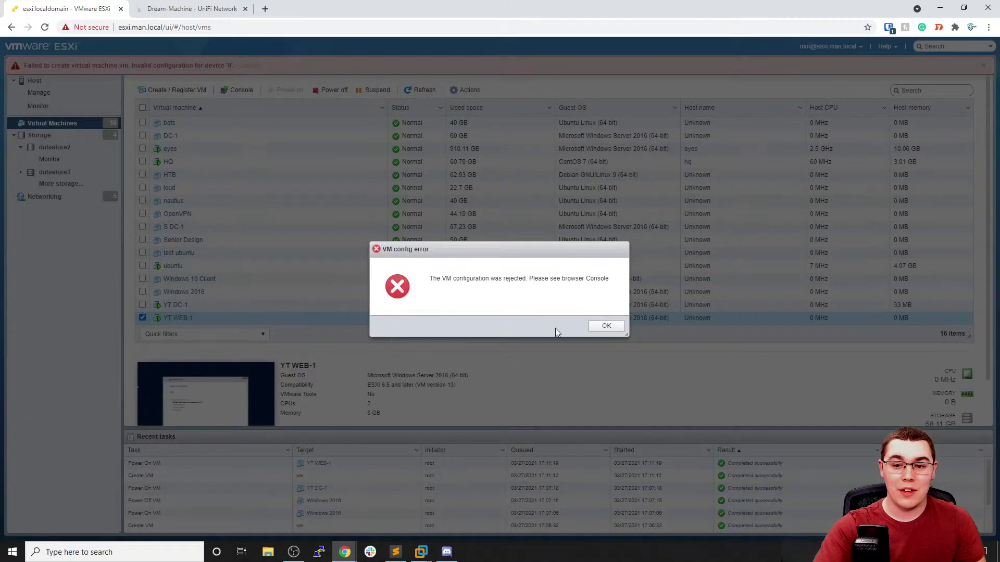
Dismiss the configuration error and inspect the failed VM creation task
{"action": "left_click", "coordinate": [606, 327]}
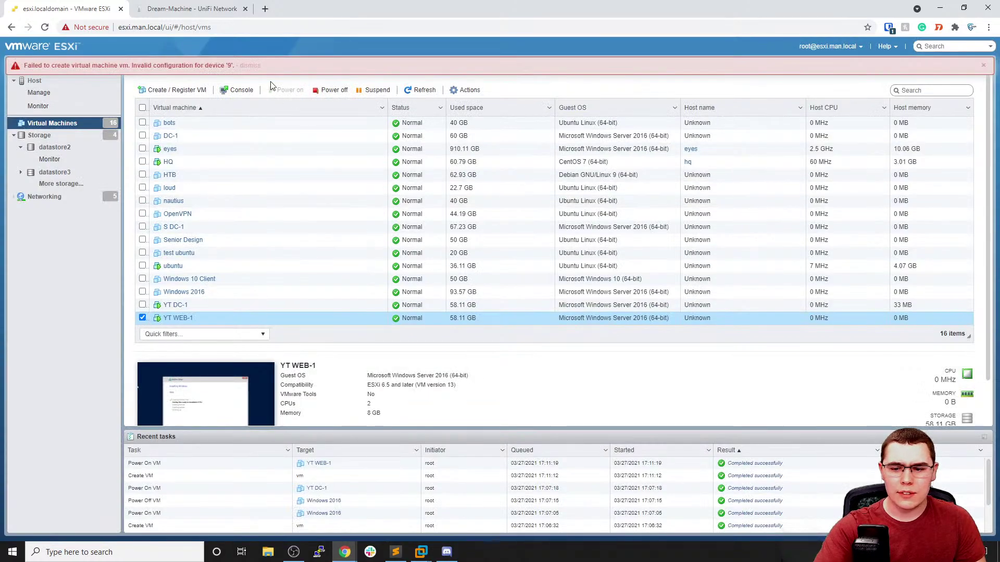
{"action": "scroll", "coordinate": [554, 474], "scroll_direction": "down", "scroll_amount": 2}
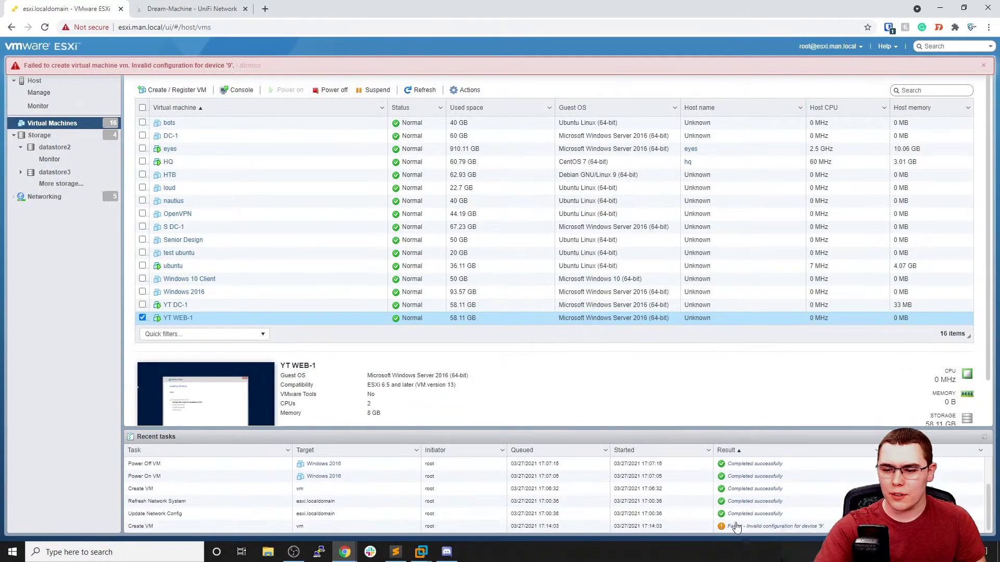
{"action": "left_click", "coordinate": [757, 526]}
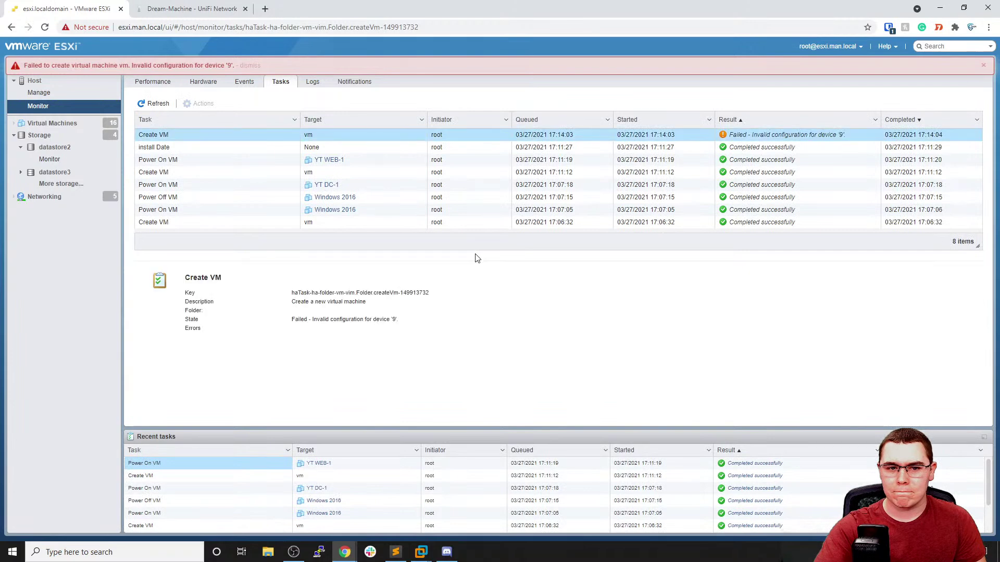
{"action": "left_click", "coordinate": [982, 66]}
{"action": "left_click", "coordinate": [73, 123]}
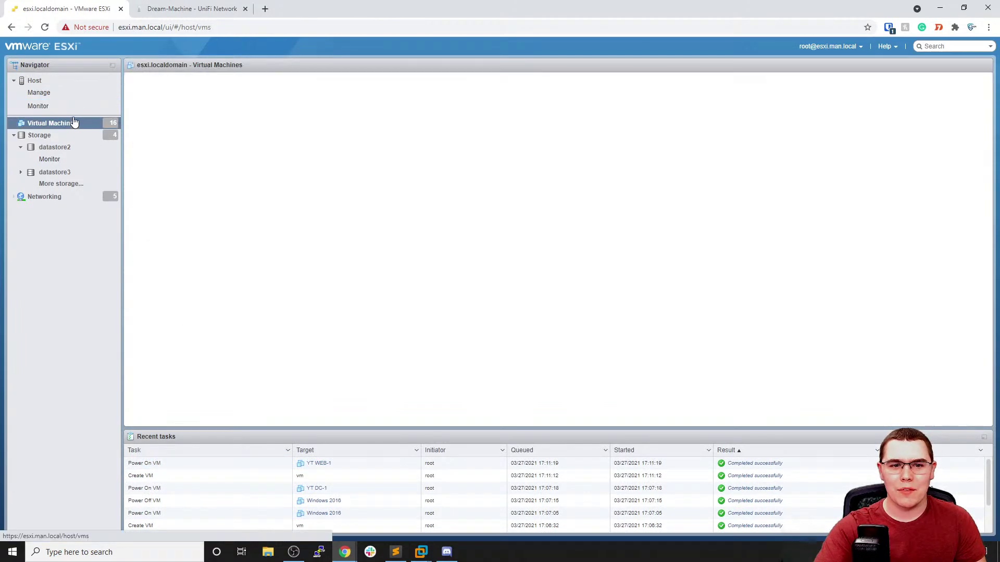
Start a fresh virtual machine named YT WIN10-1
{"action": "left_click", "coordinate": [162, 91]}
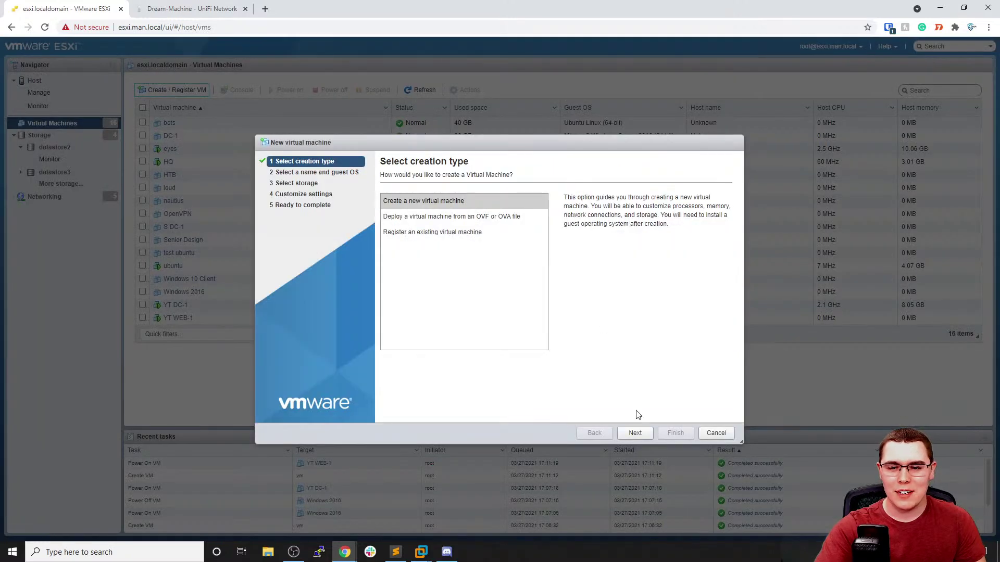
{"action": "left_click", "coordinate": [634, 433]}
{"action": "type", "text": "YTWIN"}
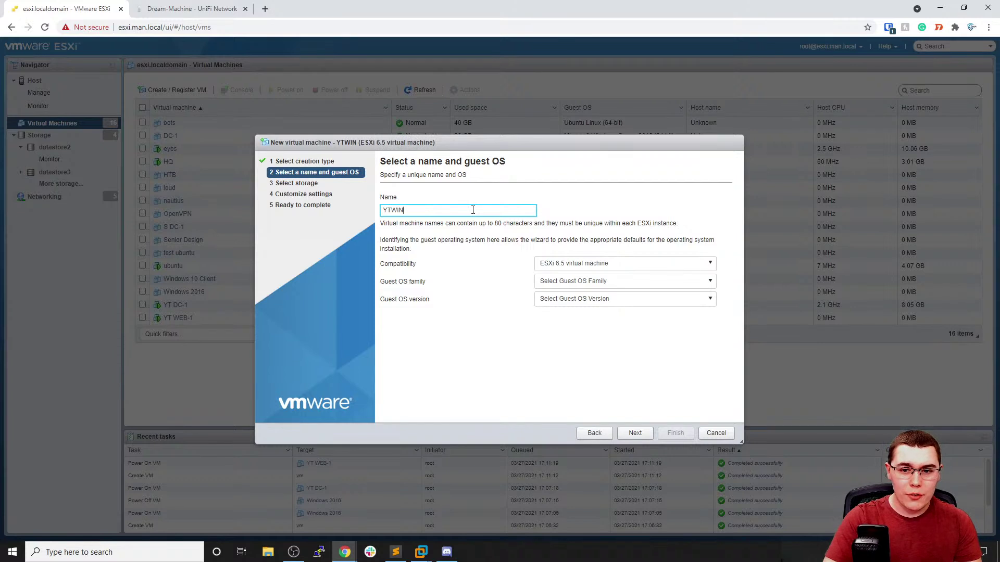
{"action": "key", "text": "BackSpace"}
{"action": "key", "text": "BackSpace"}
{"action": "key", "text": "BackSpace"}
{"action": "type", "text": "WI"}
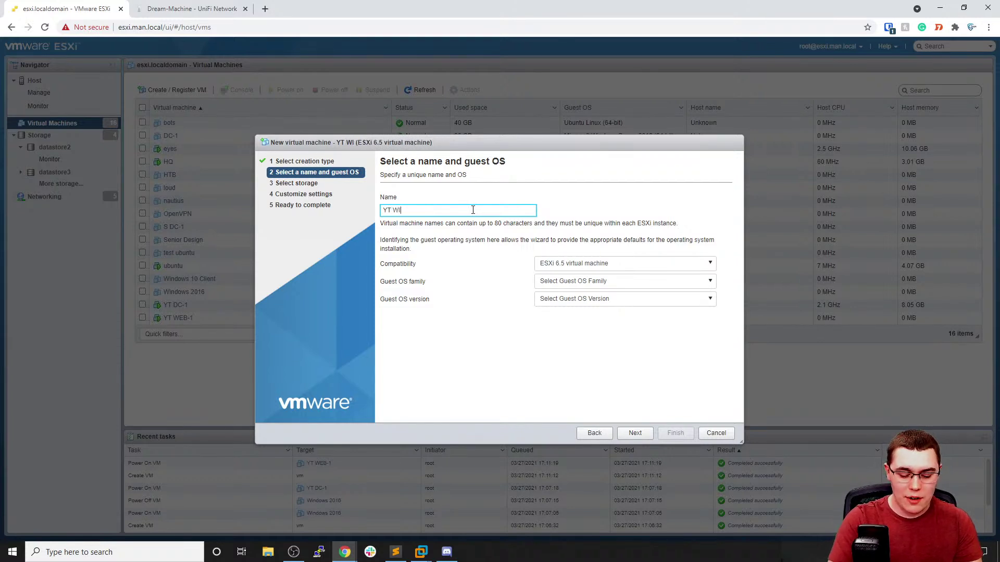
{"action": "type", "text": "N10-1"}
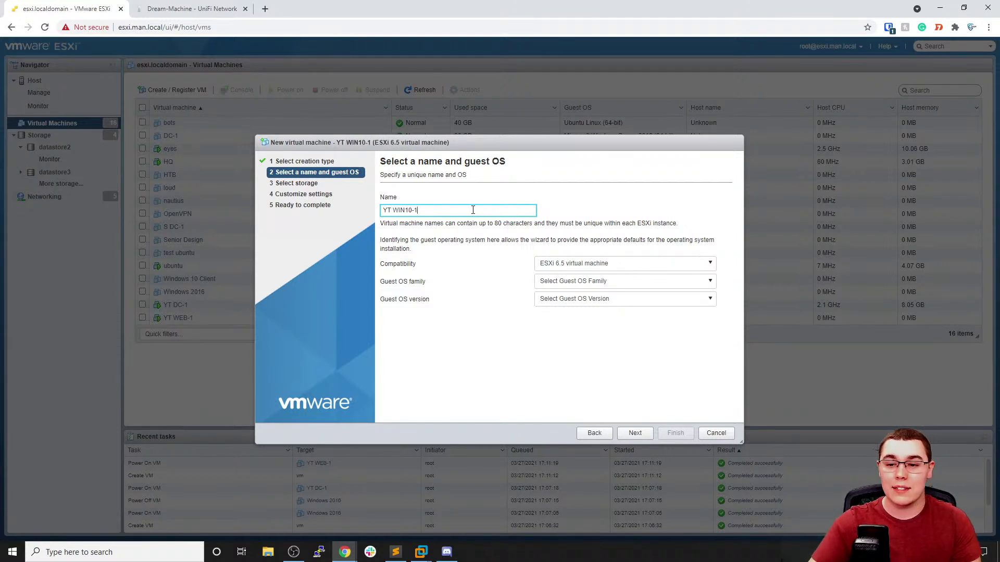
Set the guest OS to Windows 10 (64-bit) and store the VM on datastore3
{"action": "left_click", "coordinate": [569, 282]}
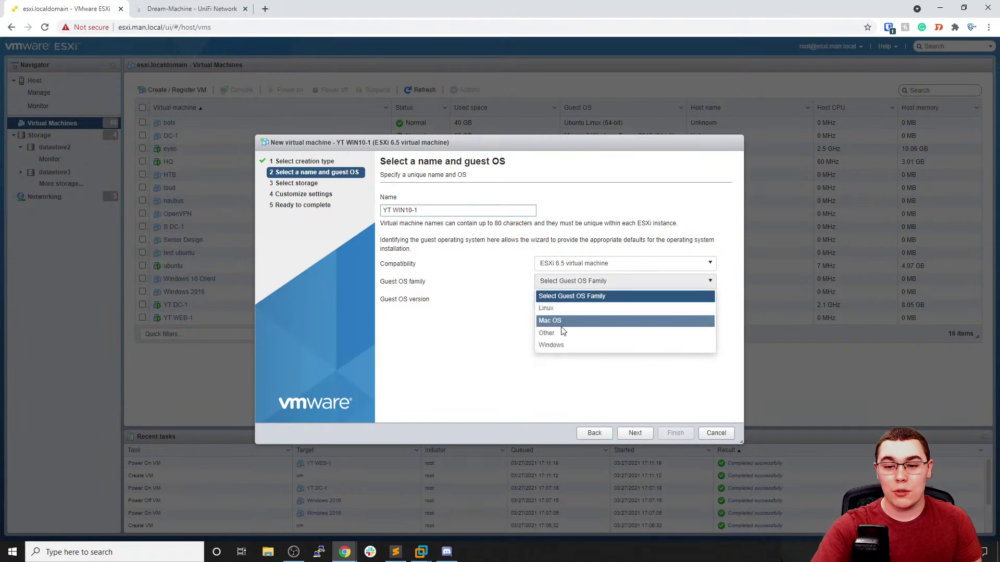
{"action": "left_click", "coordinate": [564, 346]}
{"action": "left_click", "coordinate": [567, 300]}
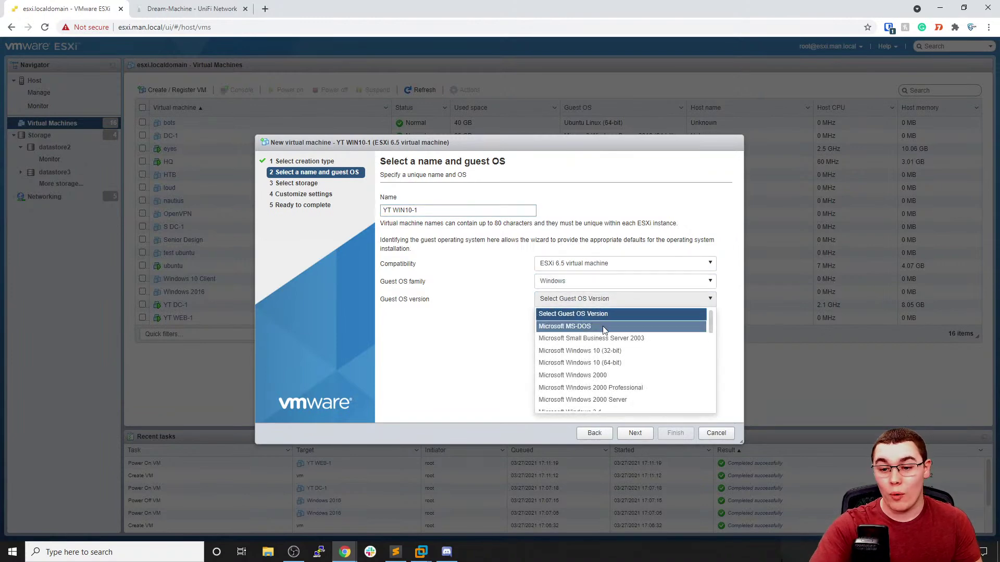
{"action": "left_click", "coordinate": [619, 364]}
{"action": "left_click", "coordinate": [635, 434]}
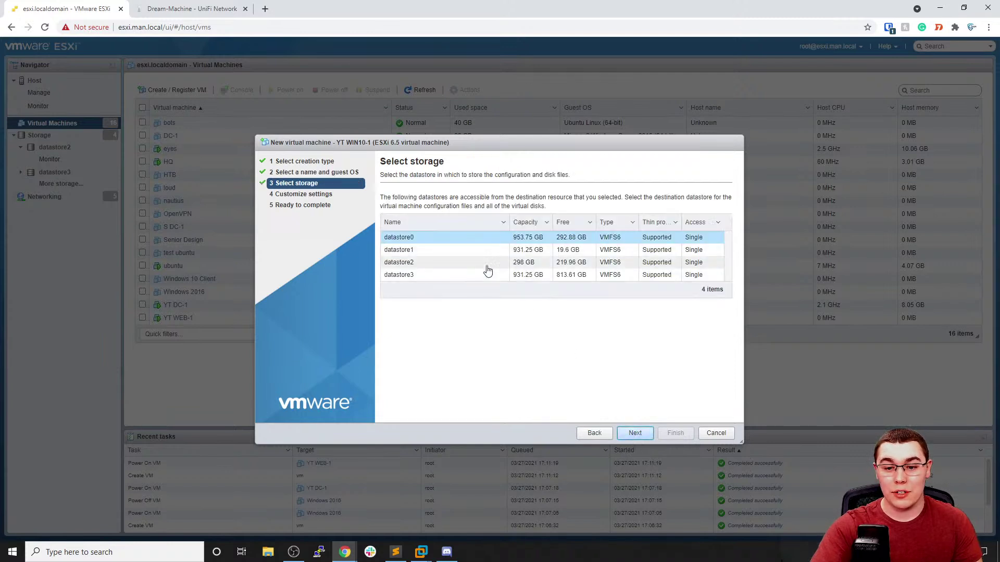
{"action": "left_click", "coordinate": [497, 276]}
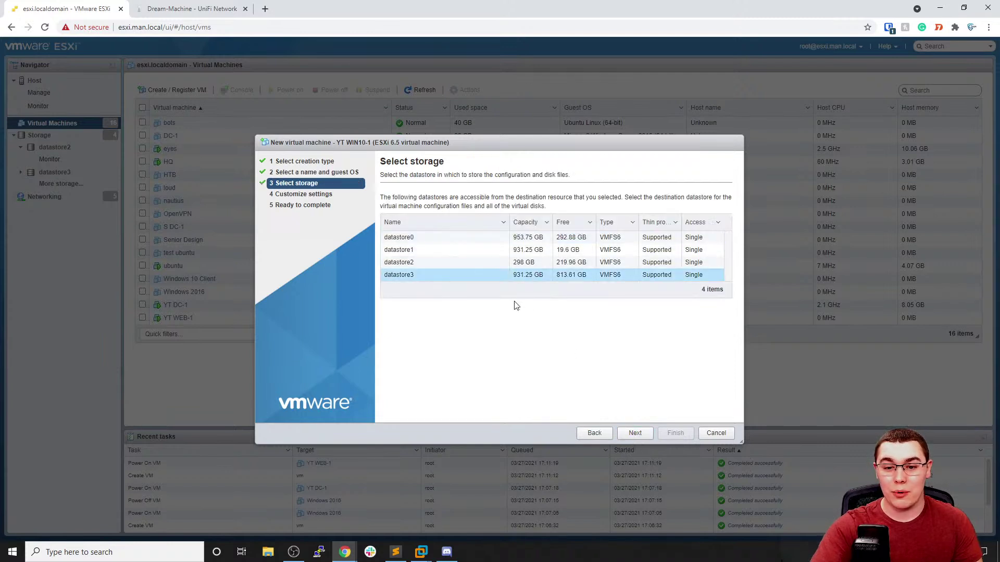
{"action": "left_click", "coordinate": [636, 433]}
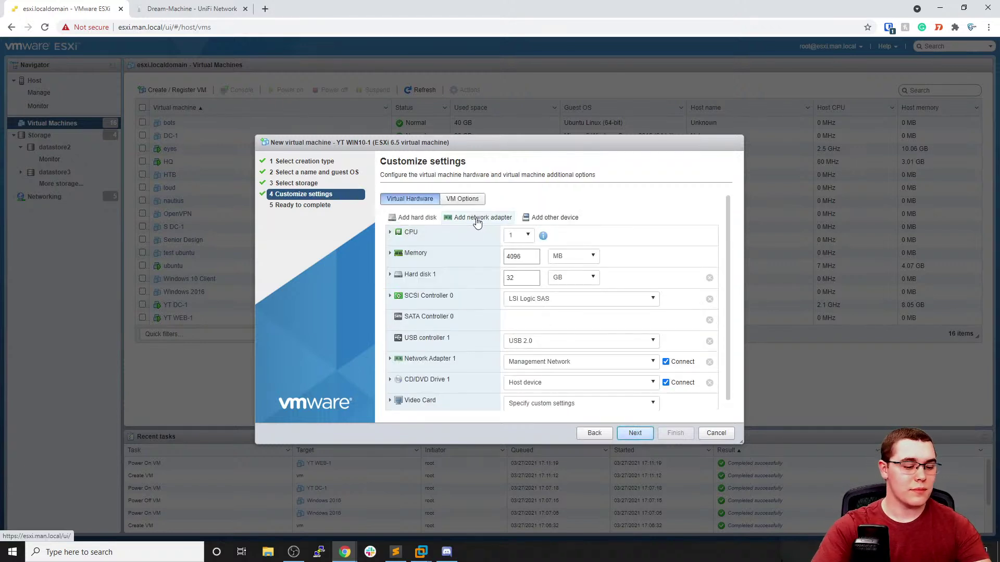
Keep 1 CPU, set memory to 6 GB and the hard disk to 40 GB
{"action": "left_click", "coordinate": [523, 235]}
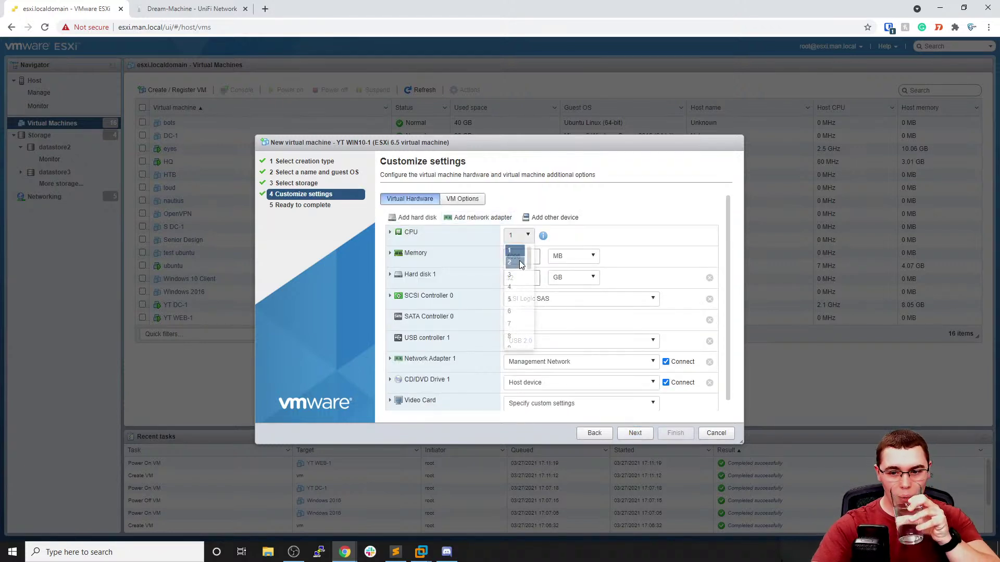
{"action": "left_click", "coordinate": [577, 251]}
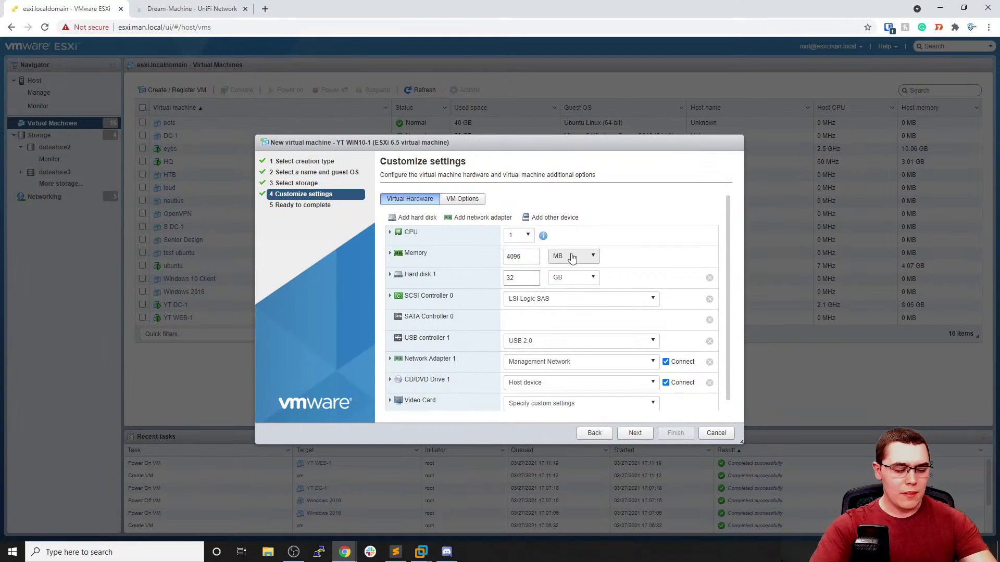
{"action": "left_click", "coordinate": [572, 258]}
{"action": "left_click", "coordinate": [561, 280]}
{"action": "double_click", "coordinate": [530, 271]}
{"action": "type", "text": "6"}
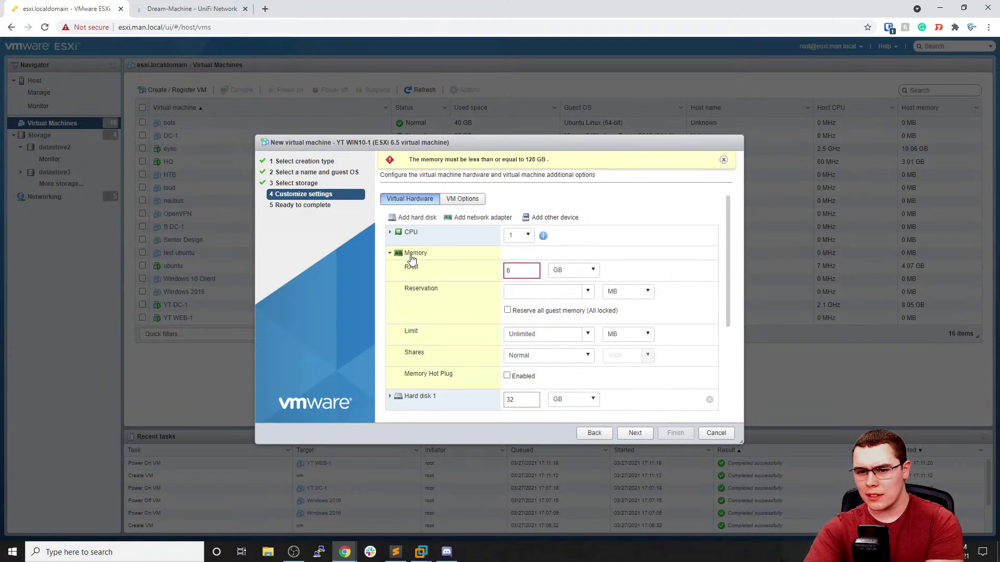
{"action": "left_click", "coordinate": [415, 254]}
{"action": "double_click", "coordinate": [511, 278]}
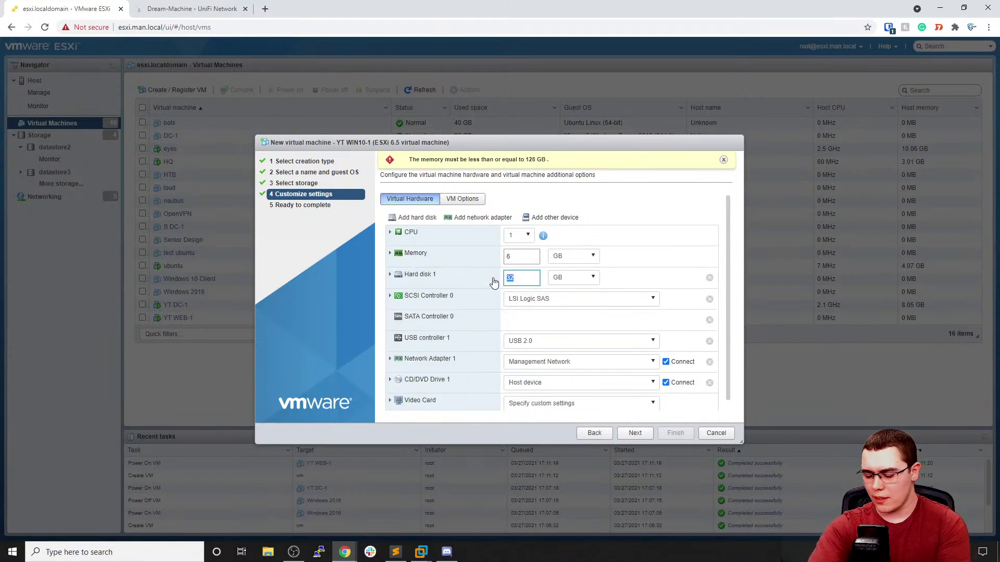
{"action": "left_click", "coordinate": [629, 284]}
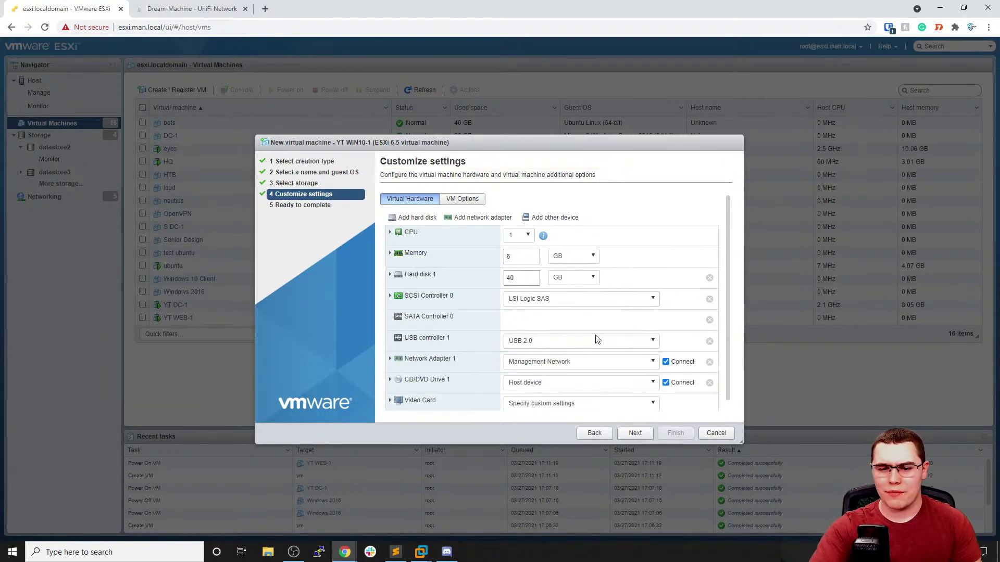
Connect the adapter to YT-Lab and mount Win 10 Enterprise.iso from datastore2/ISOs
{"action": "left_click", "coordinate": [576, 363]}
{"action": "left_click", "coordinate": [533, 426]}
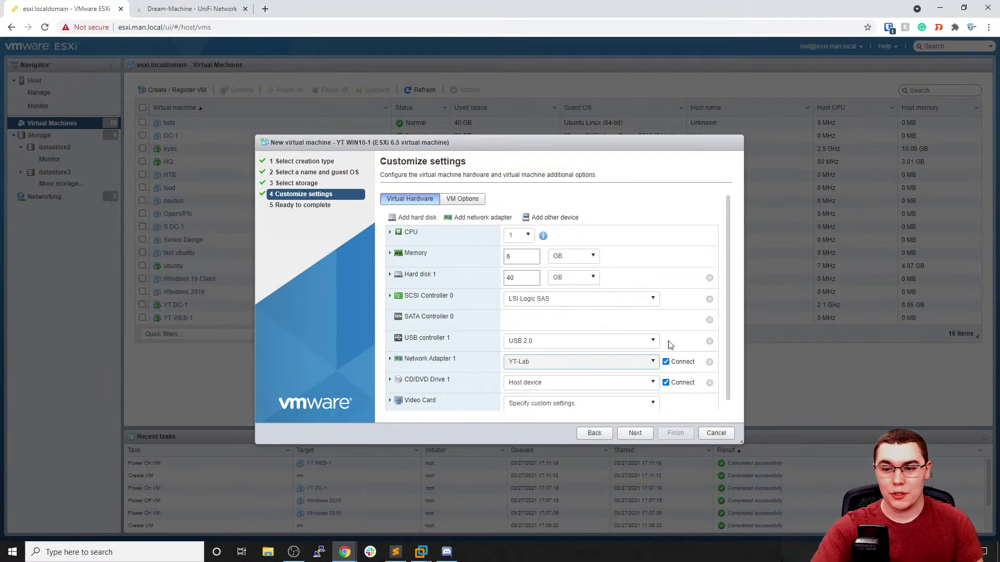
{"action": "left_click", "coordinate": [583, 385]}
{"action": "left_click", "coordinate": [542, 409]}
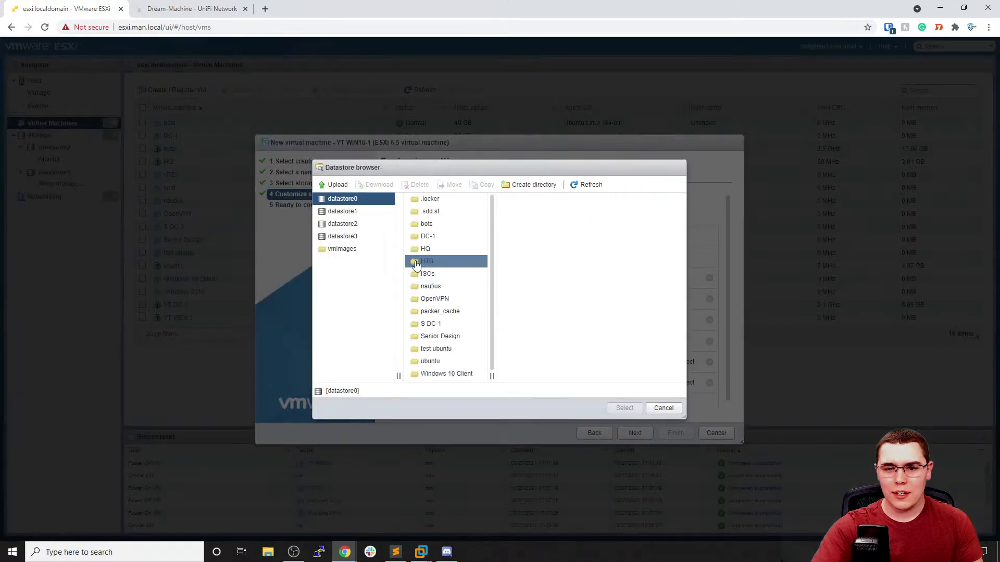
{"action": "left_click", "coordinate": [356, 224]}
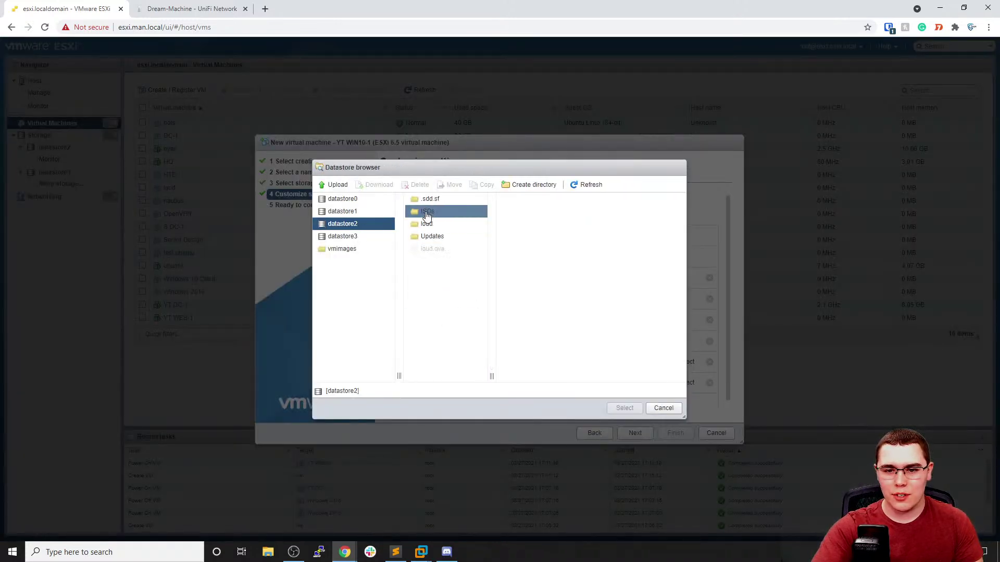
{"action": "left_click", "coordinate": [427, 215]}
{"action": "left_click", "coordinate": [526, 315]}
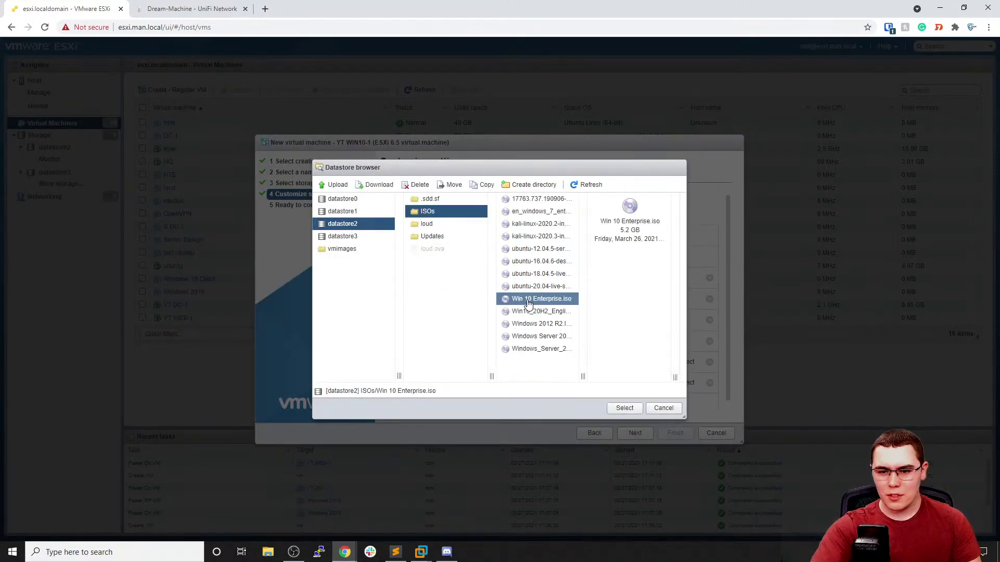
{"action": "left_click", "coordinate": [624, 408]}
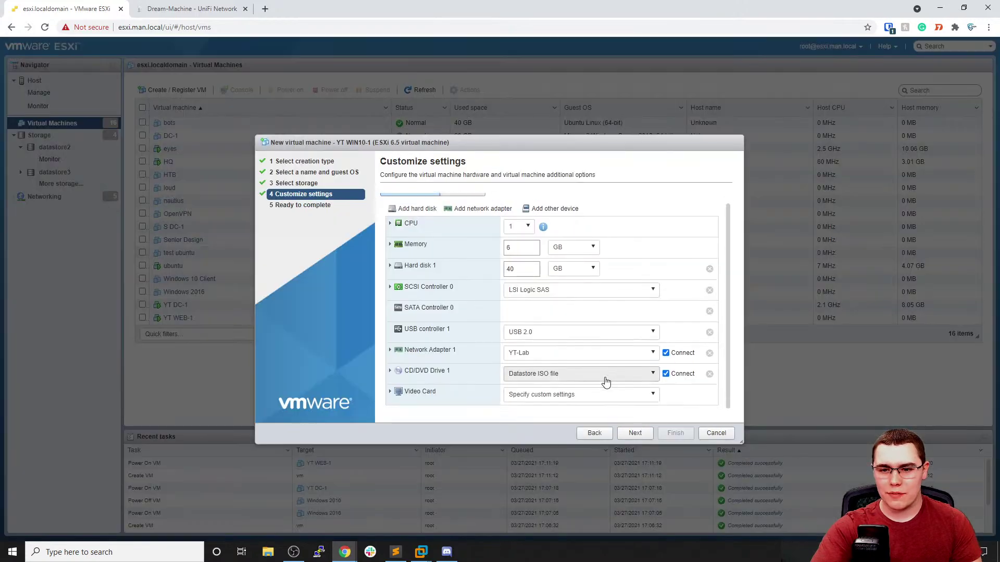
Finish the wizard and select the new YT WIN10-1 VM
{"action": "left_click", "coordinate": [640, 434]}
{"action": "left_click", "coordinate": [671, 433]}
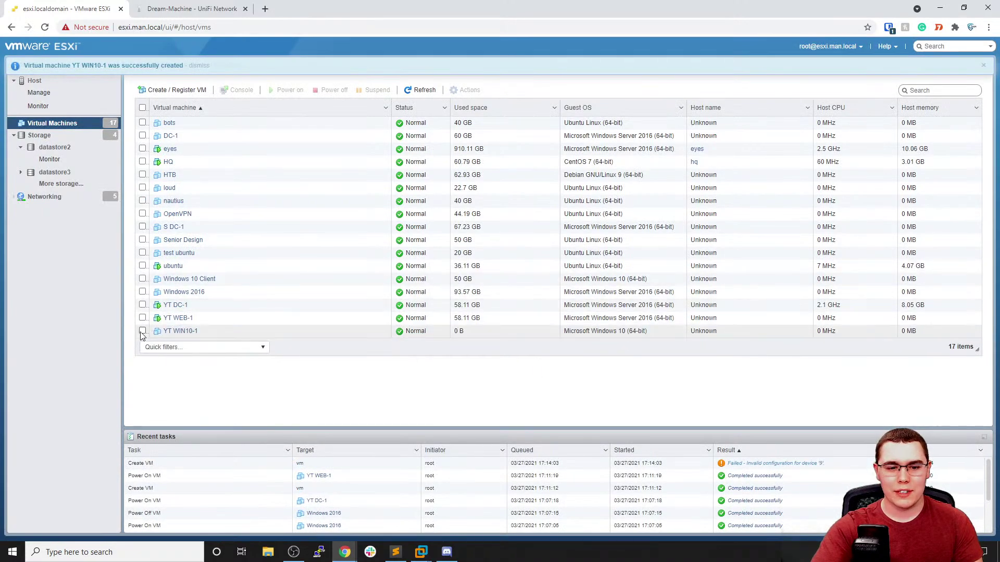
{"action": "left_click", "coordinate": [143, 331]}
Power on YT WIN10-1 and launch its remote console in VMware Workstation
{"action": "left_click", "coordinate": [285, 91]}
{"action": "left_click", "coordinate": [238, 89]}
{"action": "left_click", "coordinate": [284, 148]}
{"action": "left_click", "coordinate": [526, 113]}
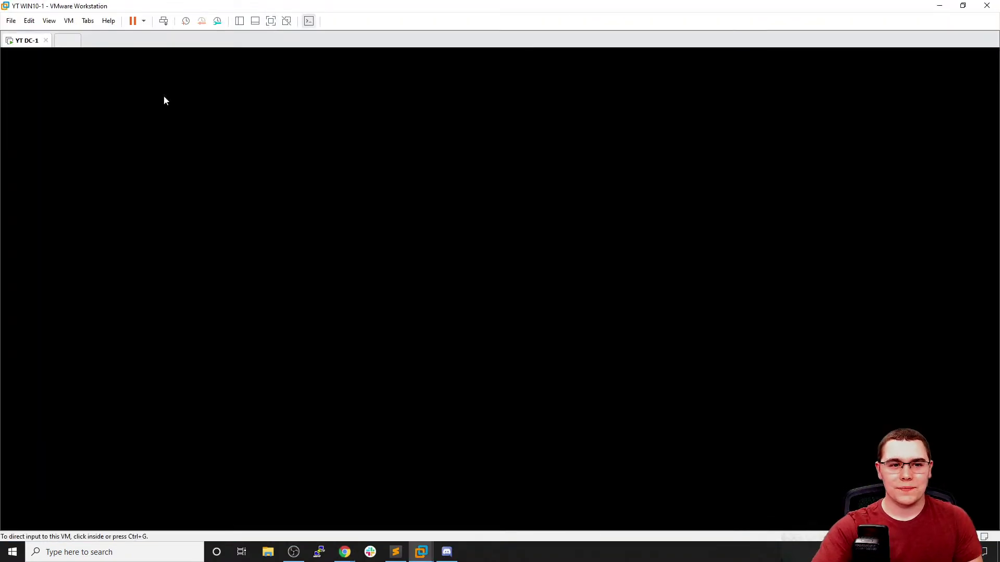
Enter and confirm DC-1's administrator password and finish its account setup
{"action": "left_click", "coordinate": [23, 42]}
{"action": "left_click", "coordinate": [394, 253]}
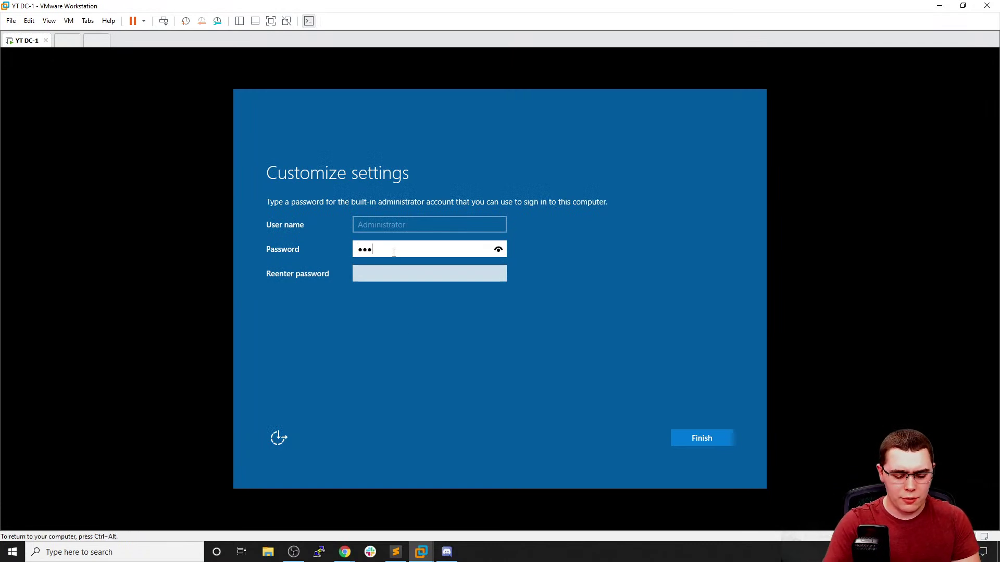
{"action": "key", "text": "Tab"}
{"action": "type", "text": "Passw"}
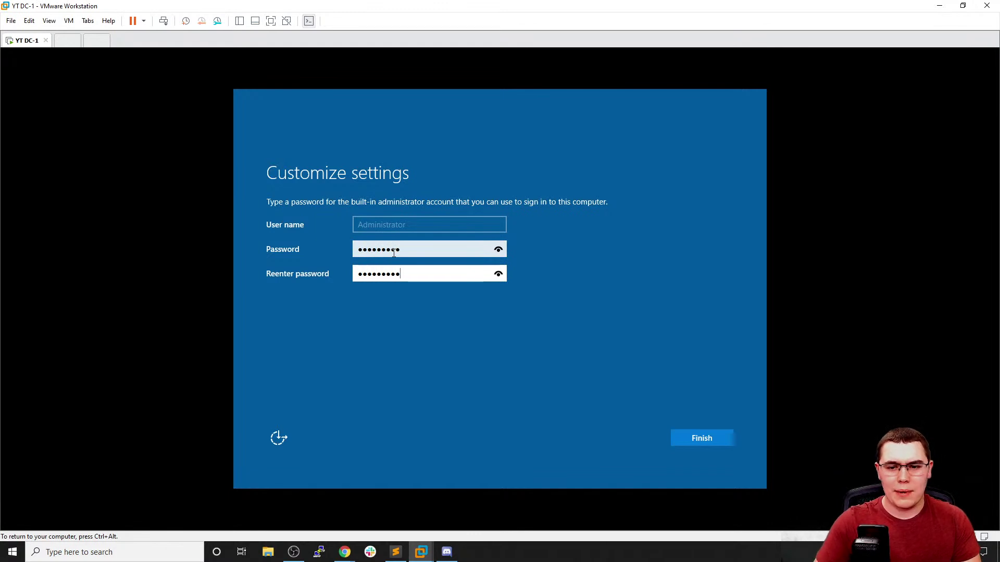
{"action": "left_click", "coordinate": [698, 435]}
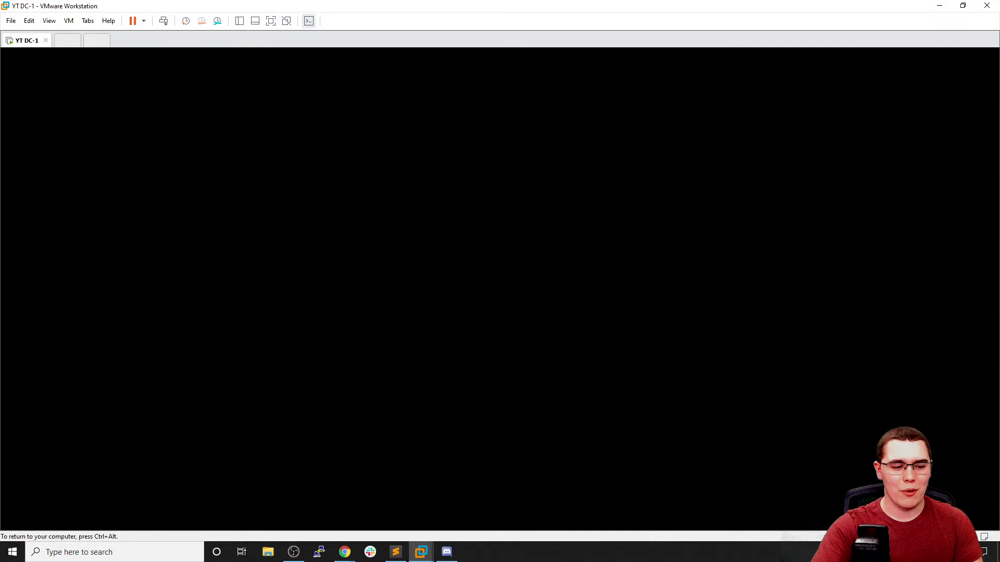
Send Ctrl+Alt+Del to DC-1, sign in as Administrator, then move to the booting WEB-1 console
{"action": "key", "text": "ctrl+alt"}
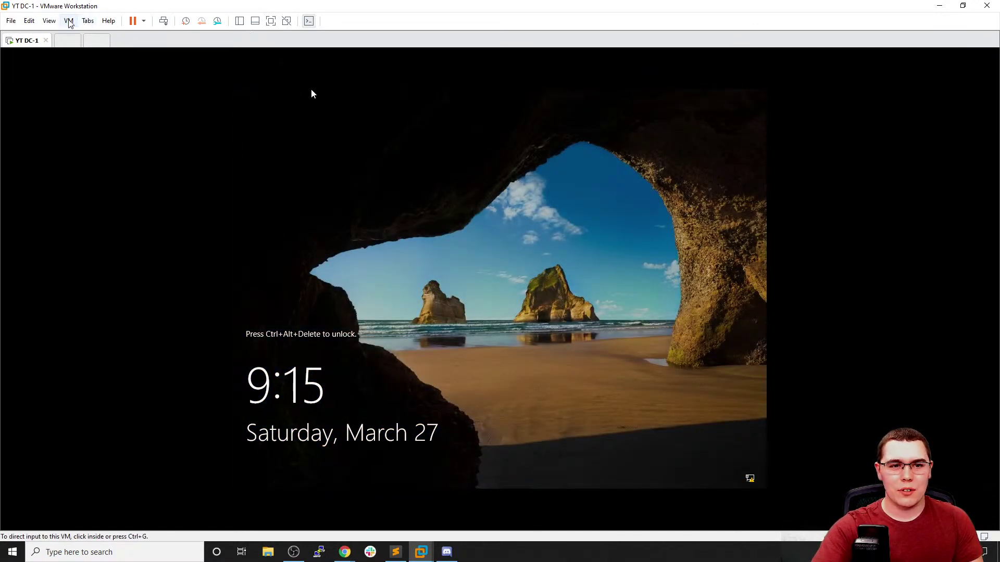
{"action": "left_click", "coordinate": [68, 21]}
{"action": "left_click", "coordinate": [103, 74]}
{"action": "left_click", "coordinate": [372, 216]}
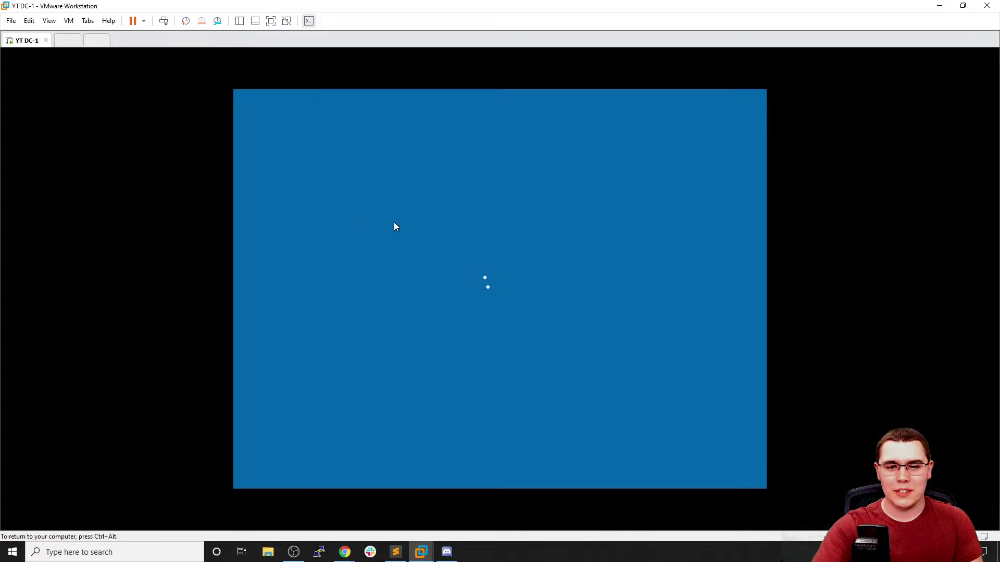
{"action": "type", "text": "**********"}
{"action": "key", "text": "Return"}
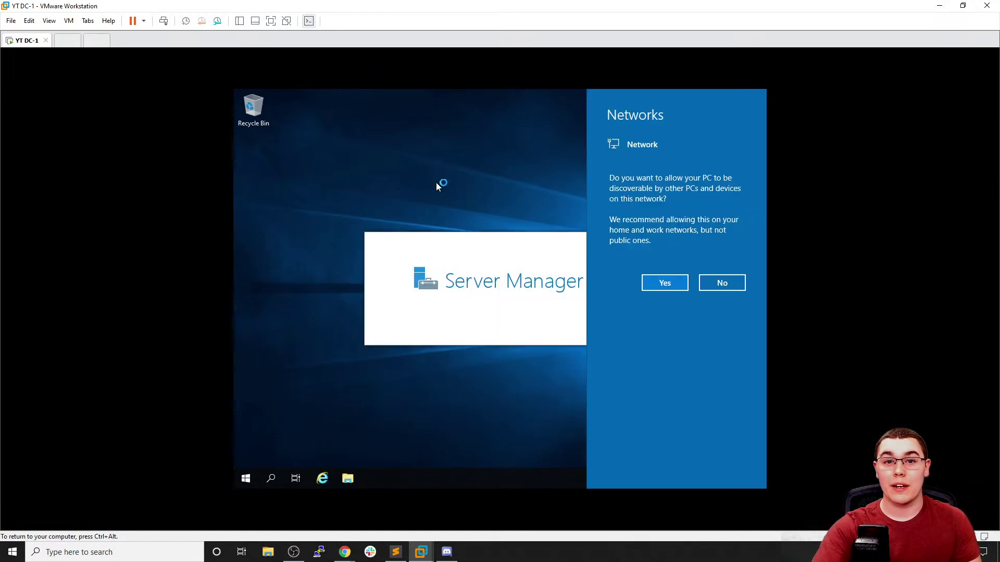
{"action": "left_click", "coordinate": [66, 40]}
{"action": "left_click", "coordinate": [459, 232]}
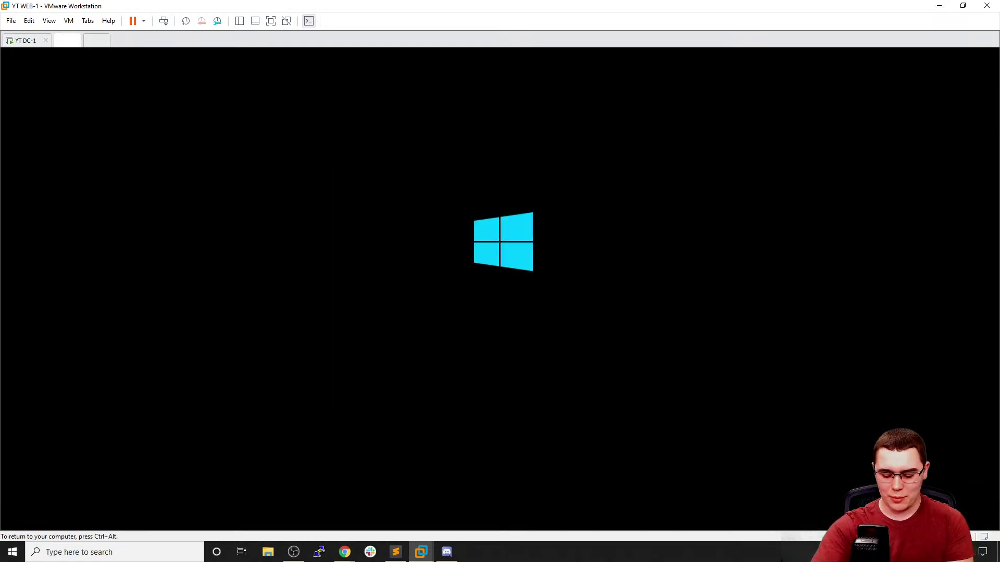
Start Windows setup on WIN10-1 with the default language settings via Install now
{"action": "key", "text": "ctrl+alt"}
{"action": "left_click", "coordinate": [90, 41]}
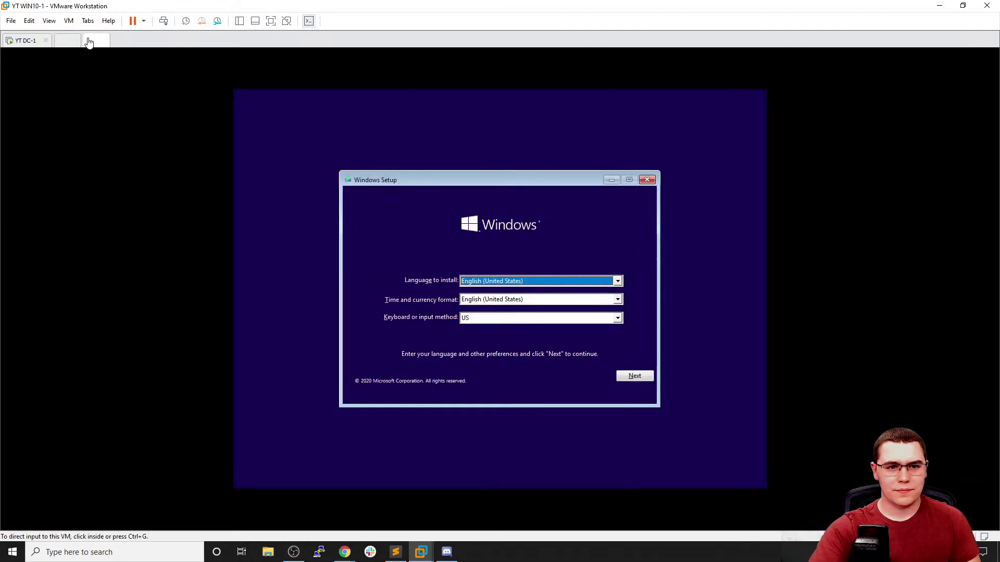
{"action": "left_click", "coordinate": [635, 375]}
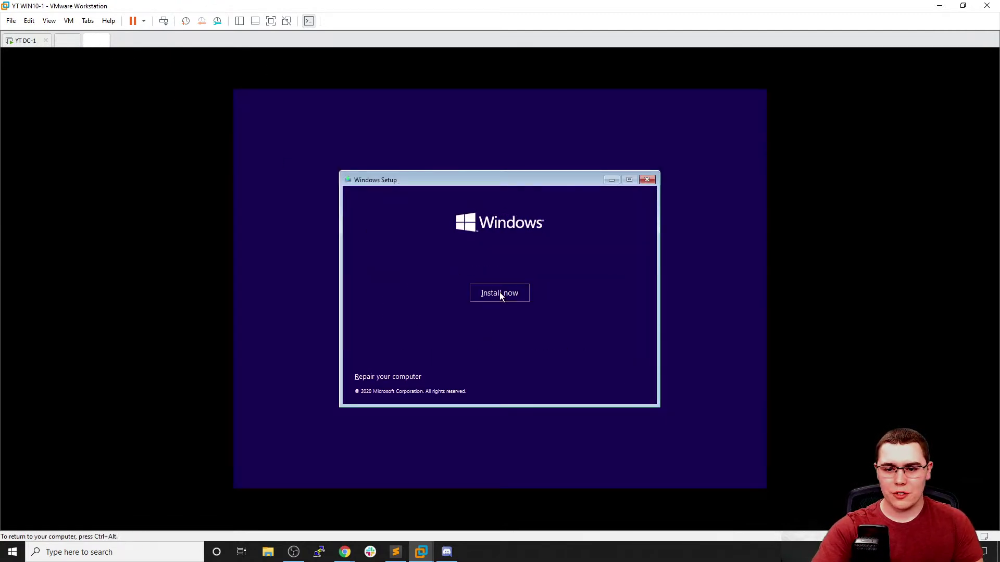
{"action": "left_click", "coordinate": [500, 295]}
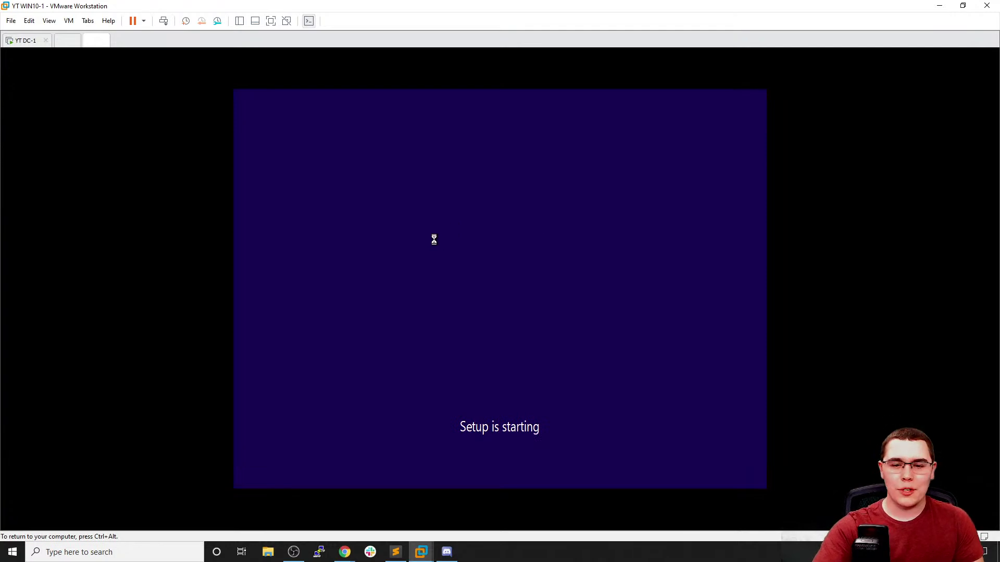
{"action": "key", "text": "ctrl+alt"}
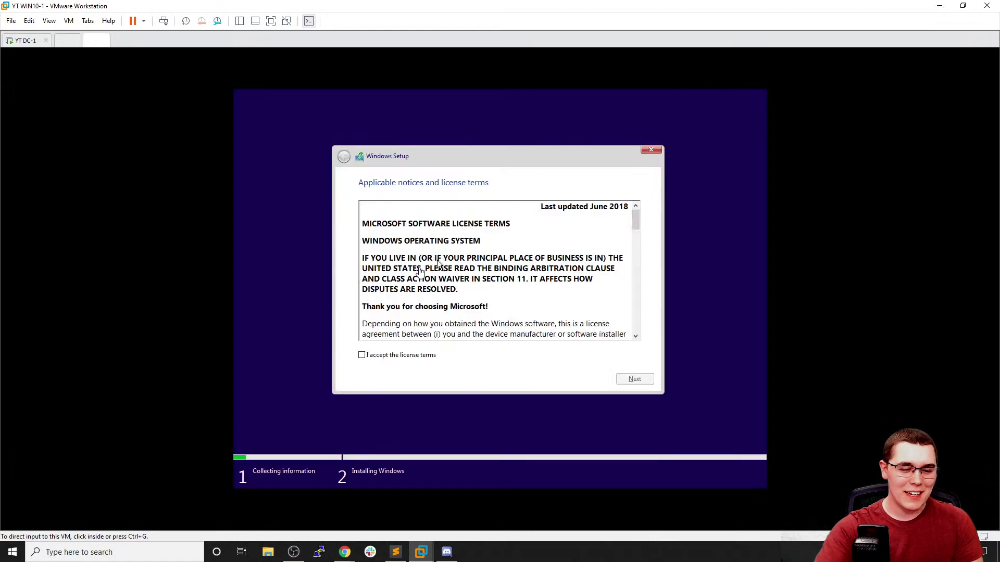
{"action": "left_click", "coordinate": [418, 359]}
Accept the license and run a Custom install onto the 40 GB unallocated Drive 0
{"action": "left_click", "coordinate": [417, 356]}
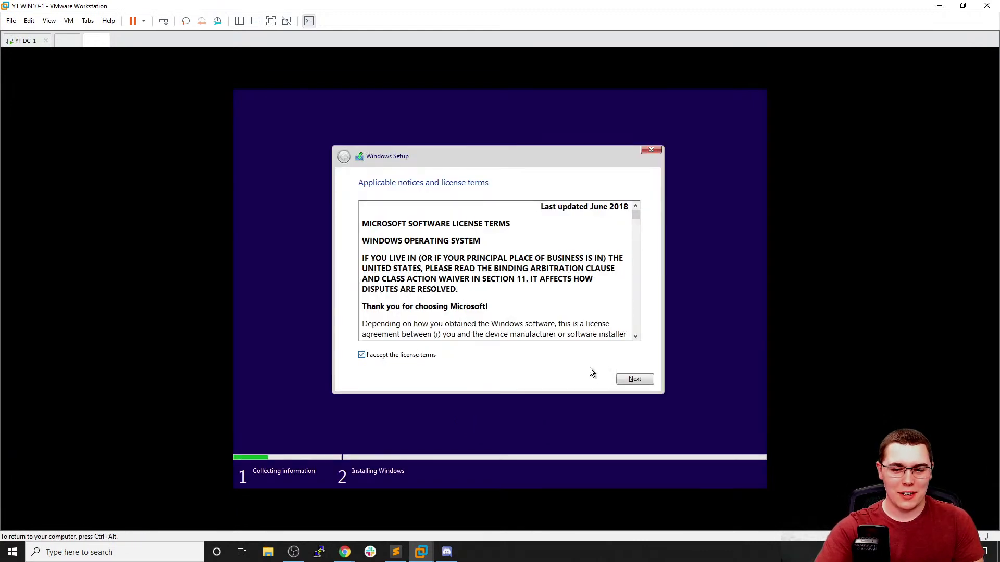
{"action": "left_click", "coordinate": [634, 379]}
{"action": "left_click", "coordinate": [526, 305]}
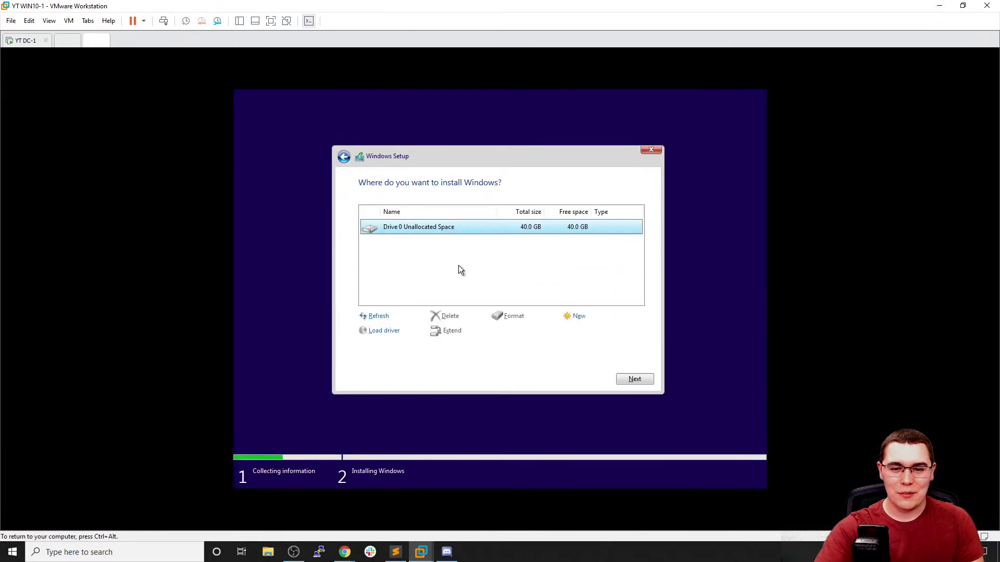
{"action": "left_click", "coordinate": [634, 379]}
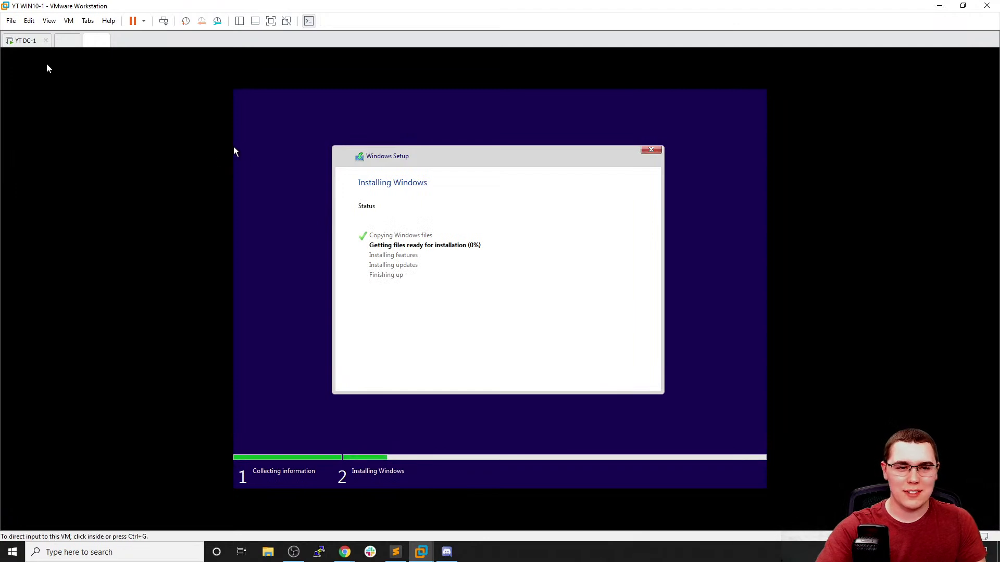
{"action": "left_click", "coordinate": [20, 40]}
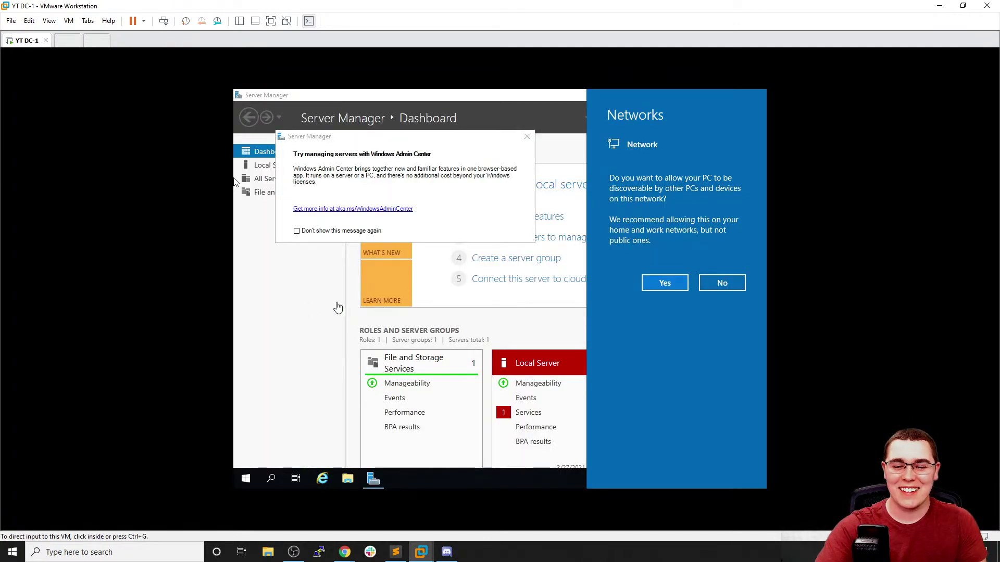
On DC-1, answer the network discovery flyout and close the Windows Admin Center popup
{"action": "left_click", "coordinate": [305, 307]}
{"action": "left_click", "coordinate": [310, 298]}
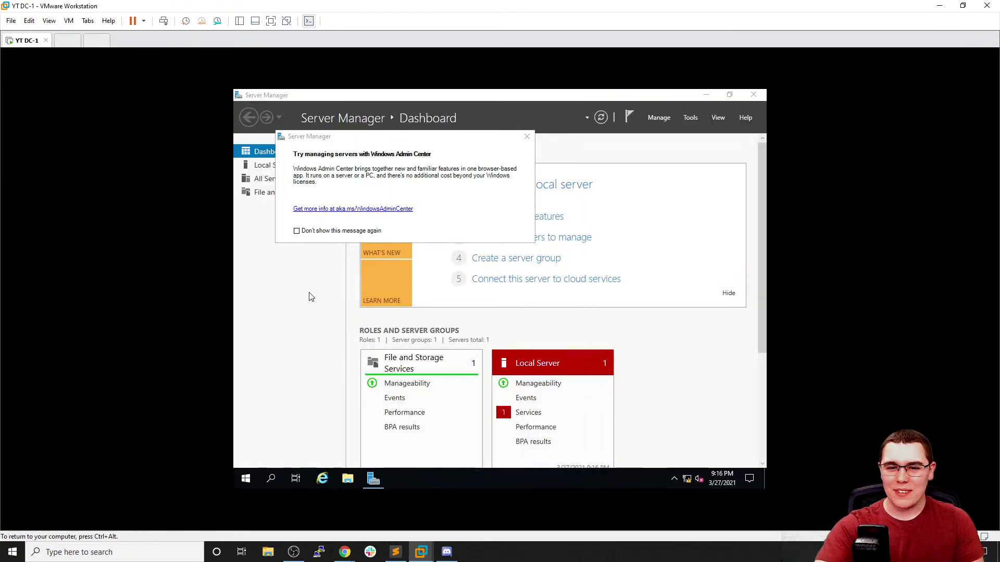
{"action": "left_click", "coordinate": [527, 136]}
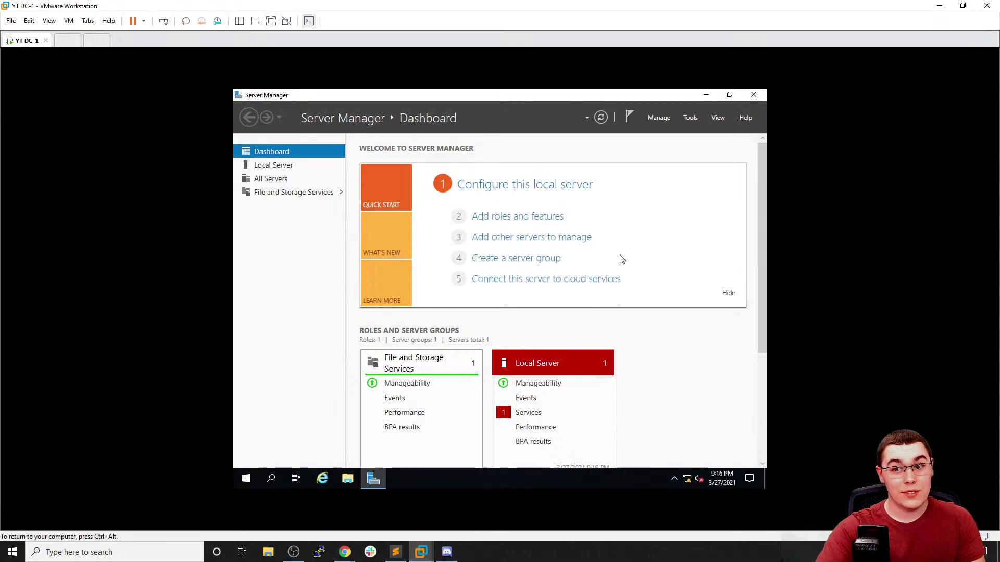
Open and cancel the Add Roles and Features wizard, then show the Local Server page
{"action": "left_click", "coordinate": [660, 117]}
{"action": "left_click", "coordinate": [672, 133]}
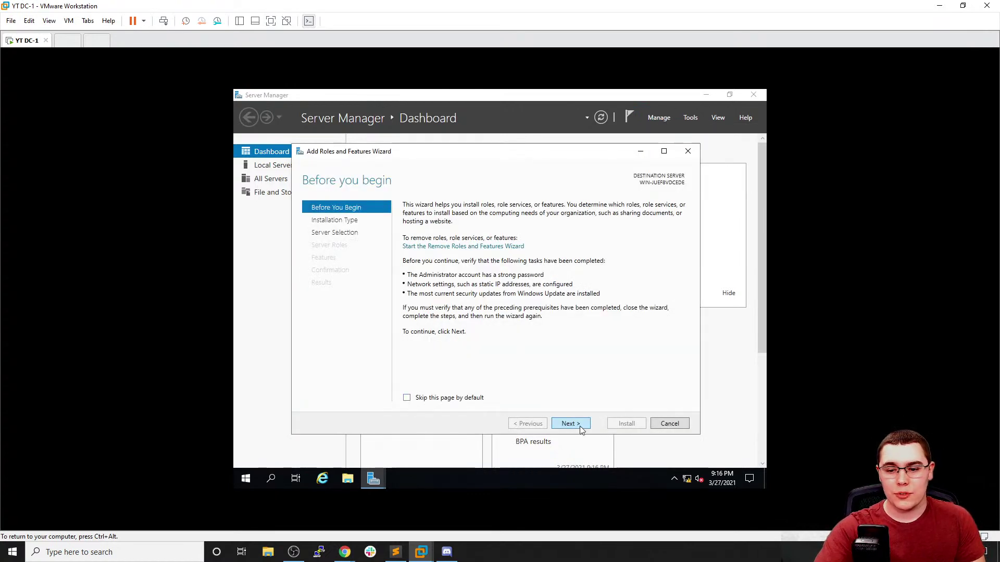
{"action": "left_click", "coordinate": [570, 424]}
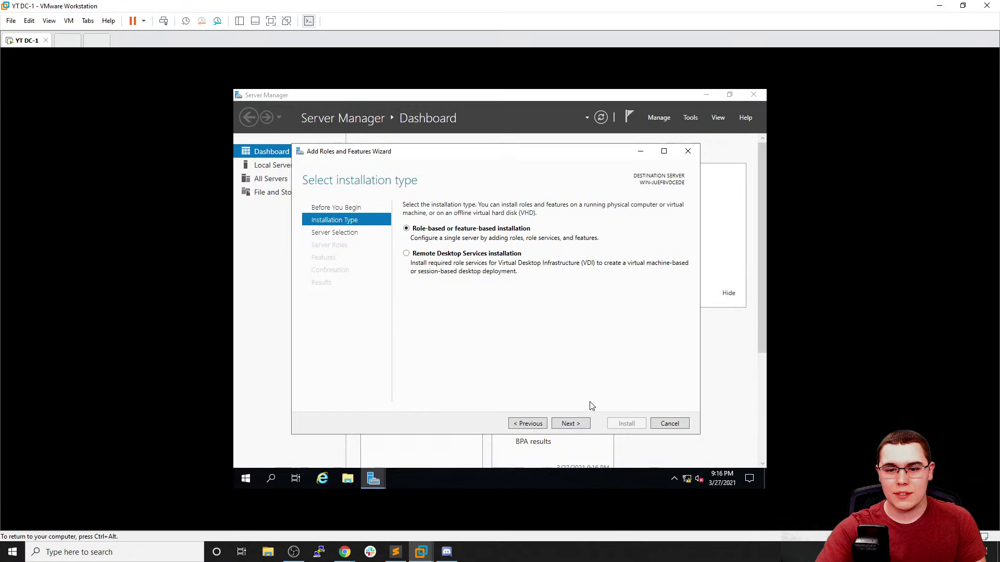
{"action": "left_click", "coordinate": [570, 423]}
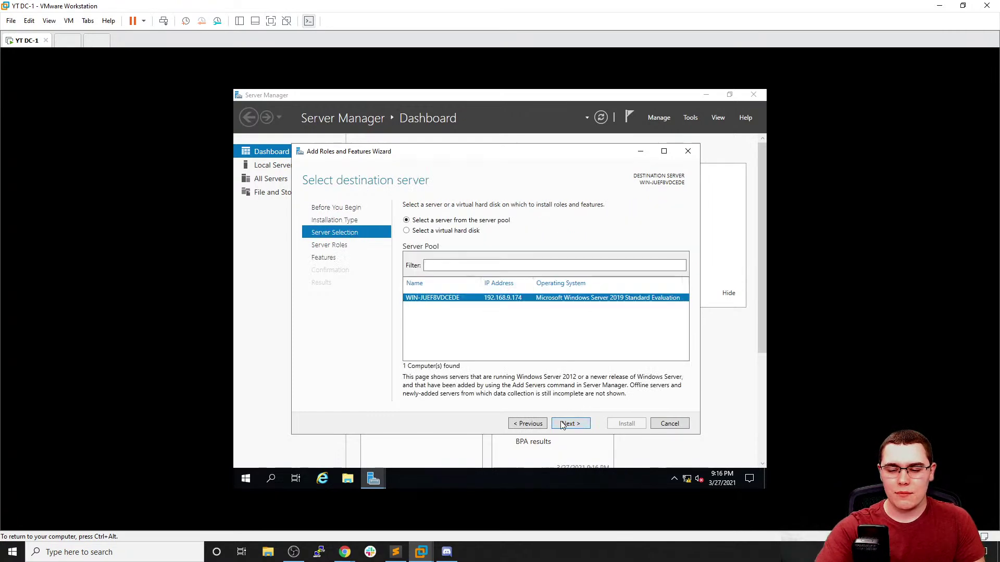
{"action": "left_click", "coordinate": [668, 423]}
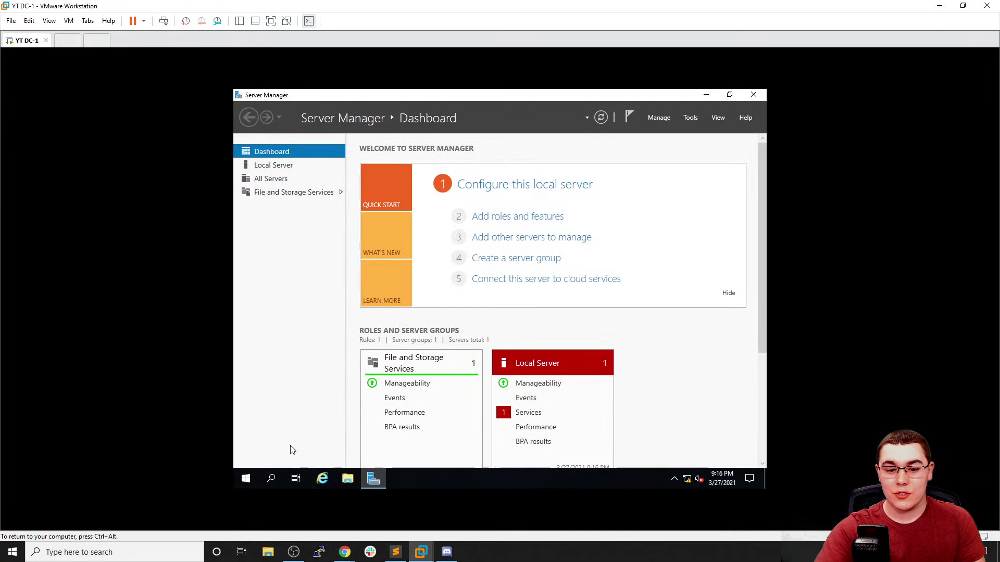
{"action": "left_click", "coordinate": [279, 166]}
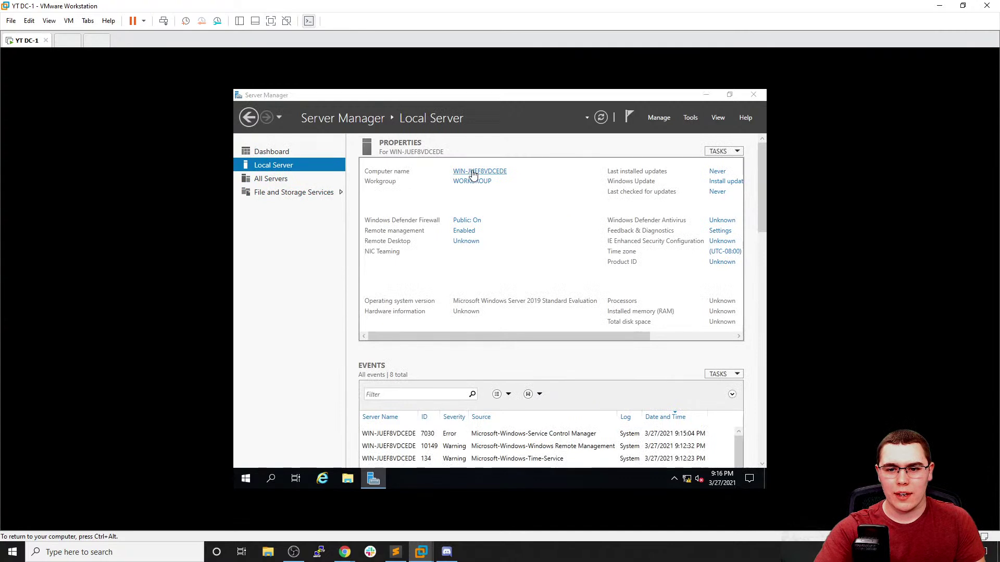
Change the computer name to DC-1 in System Properties and restart the server now
{"action": "left_click", "coordinate": [473, 172]}
{"action": "left_click", "coordinate": [488, 297]}
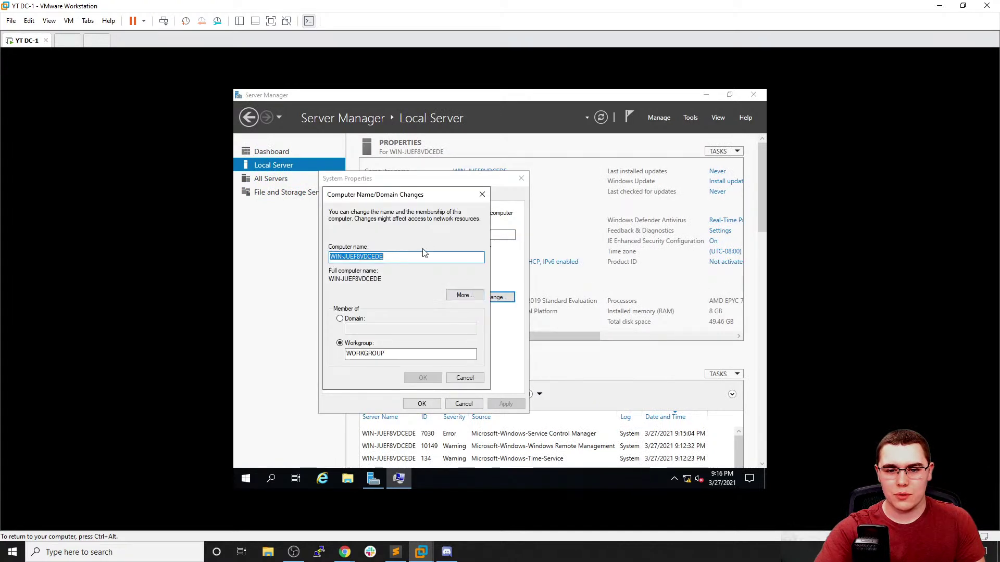
{"action": "type", "text": "DC-1"}
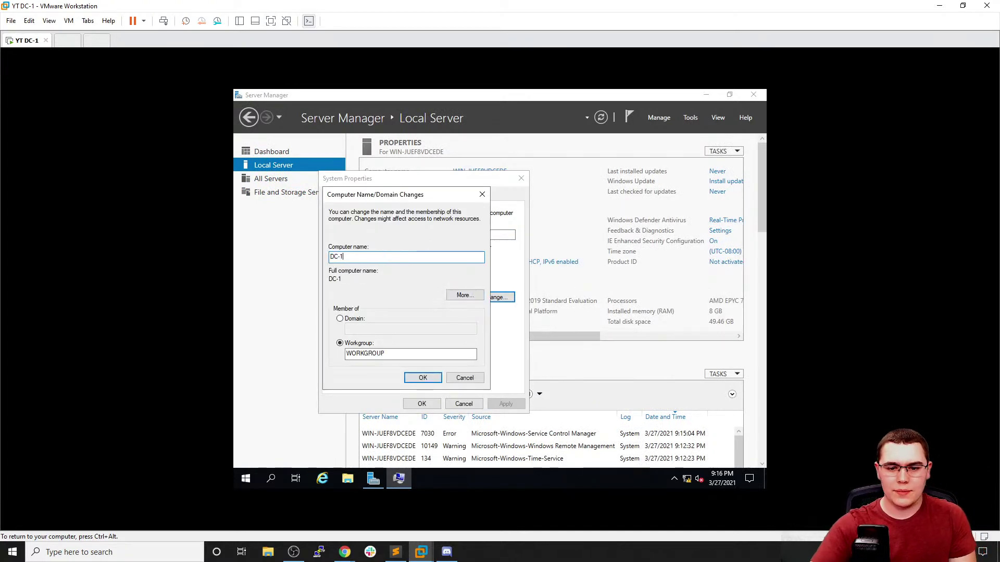
{"action": "left_click", "coordinate": [422, 378]}
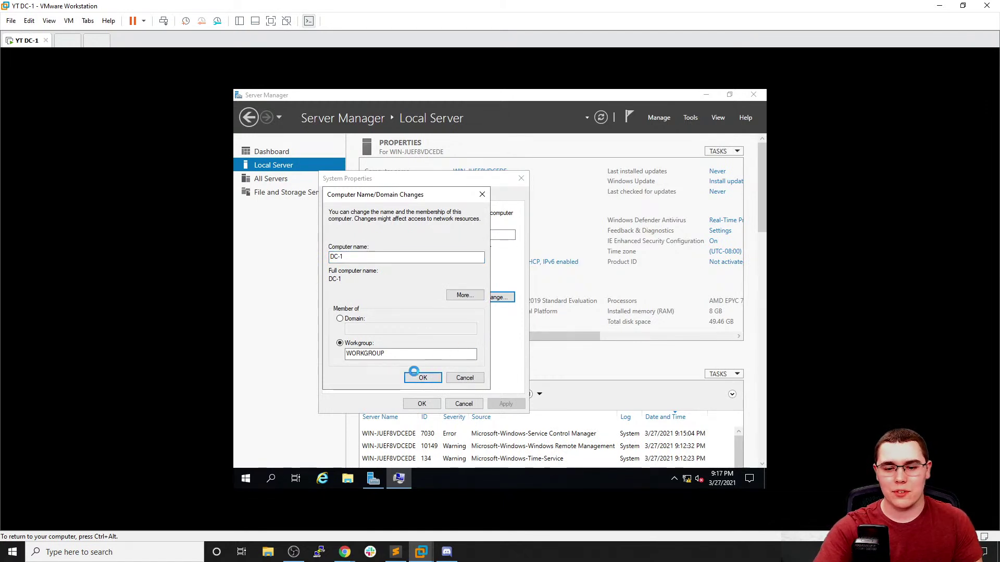
{"action": "left_click", "coordinate": [564, 298]}
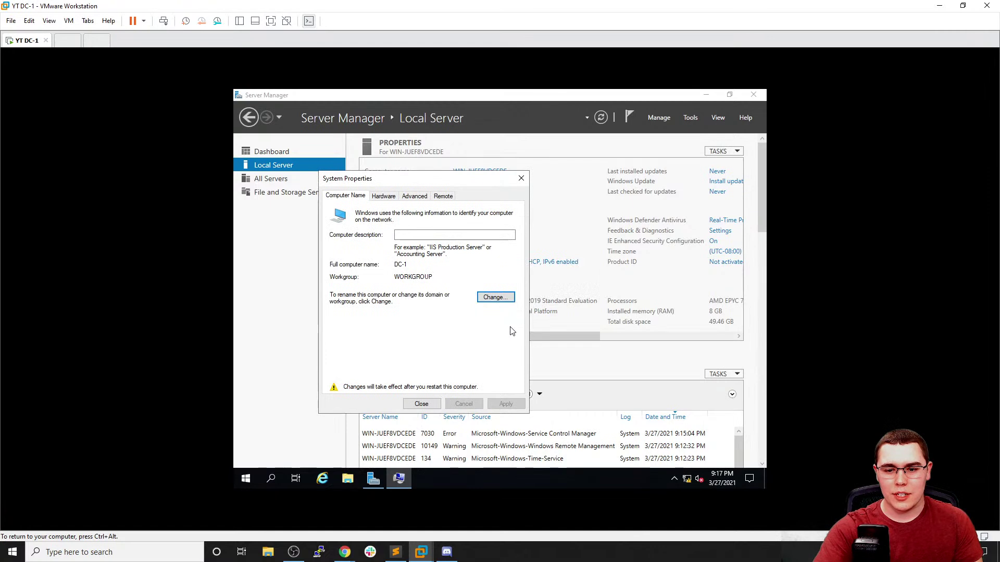
{"action": "left_click", "coordinate": [421, 404]}
{"action": "left_click", "coordinate": [497, 292]}
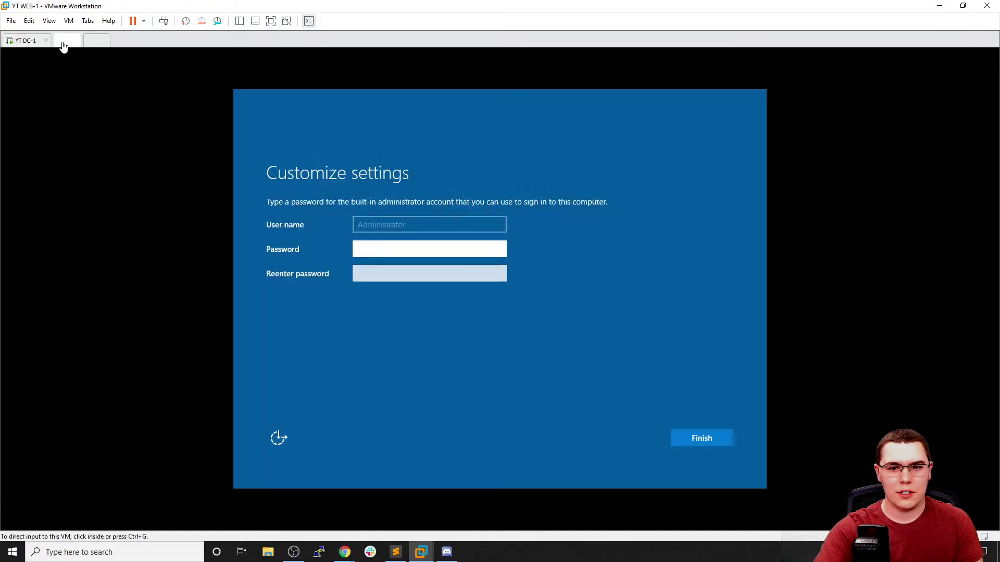
Enter and confirm WEB-1's built-in Administrator password, then finish setup
{"action": "left_click", "coordinate": [356, 230]}
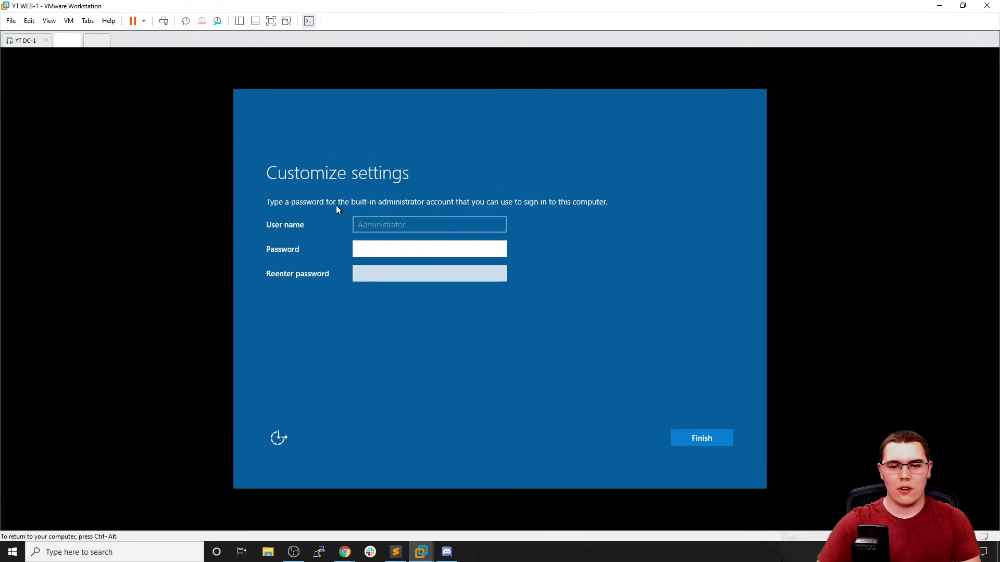
{"action": "type", "text": "Password1"}
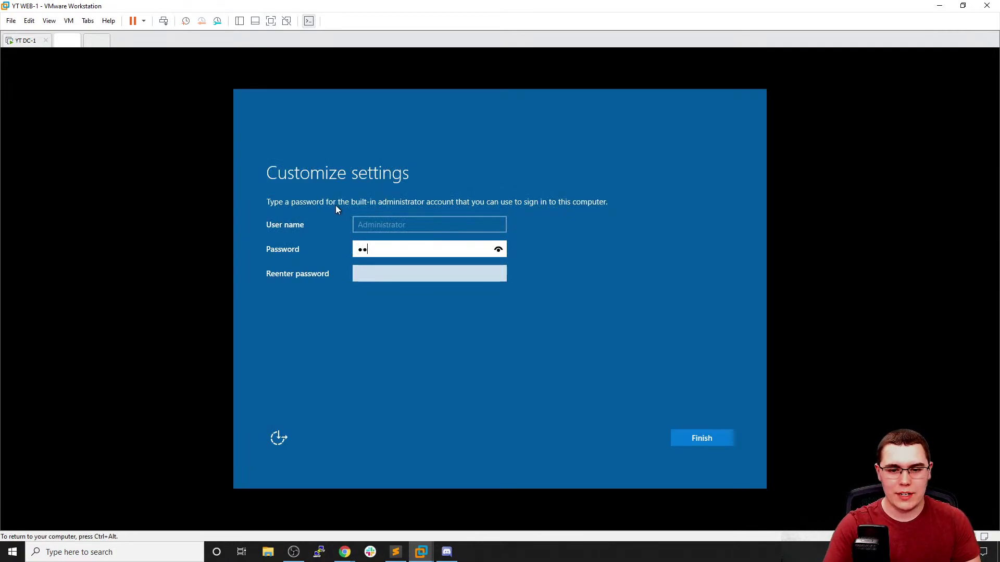
{"action": "key", "text": "Tab"}
{"action": "type", "text": "Password1"}
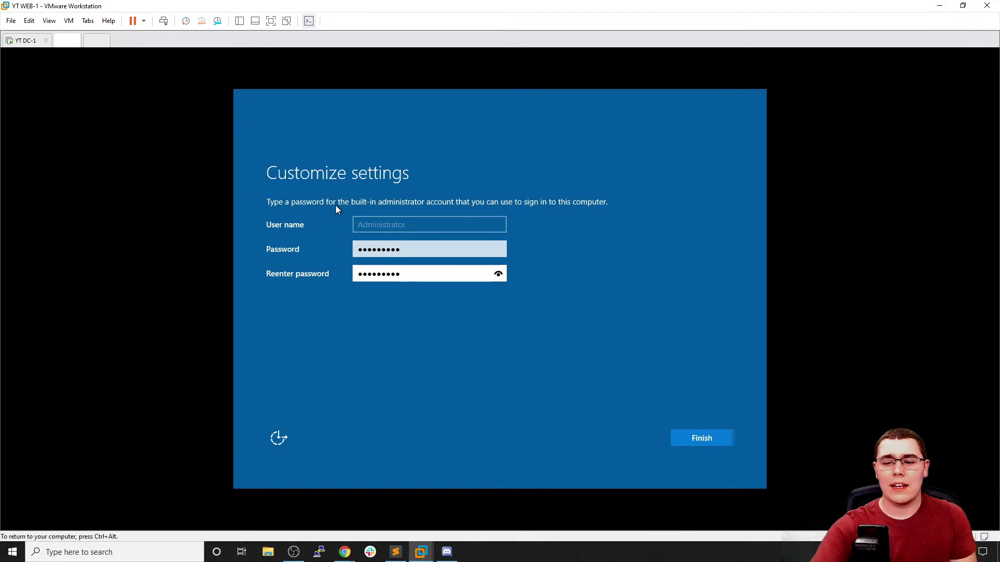
{"action": "left_click", "coordinate": [706, 437]}
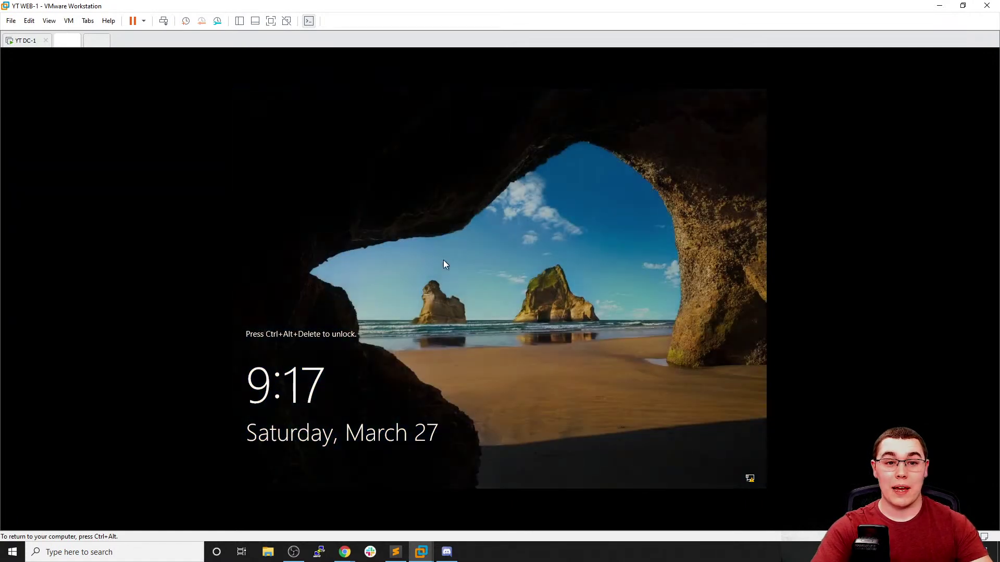
{"action": "key", "text": "ctrl+alt"}
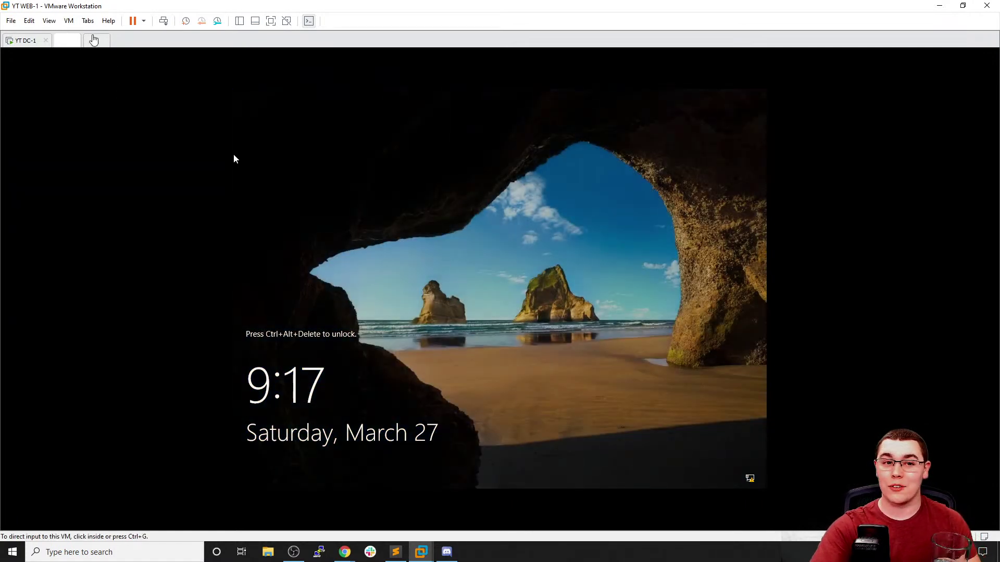
{"action": "left_click", "coordinate": [335, 259]}
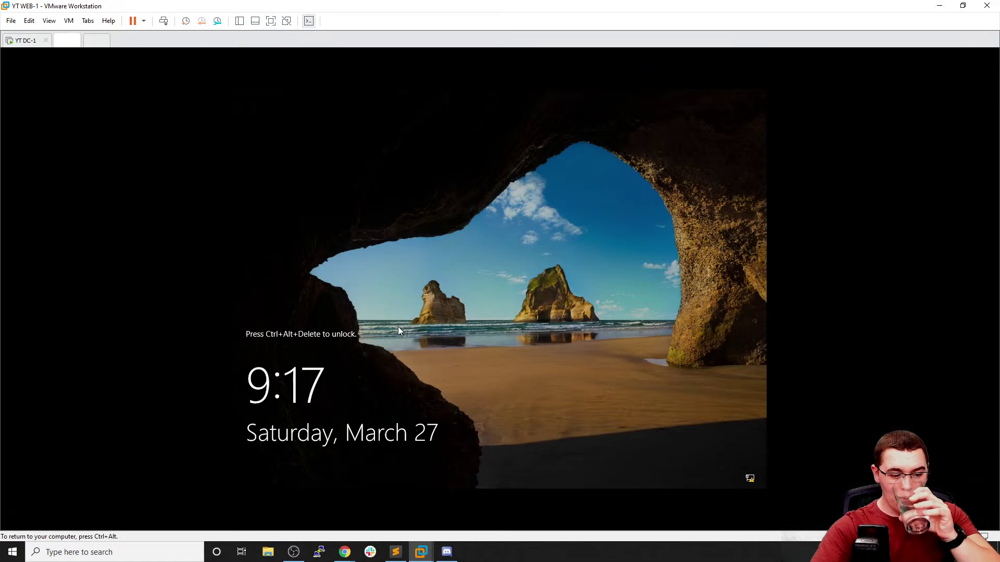
{"action": "key", "text": "ctrl+alt"}
{"action": "left_click", "coordinate": [70, 23]}
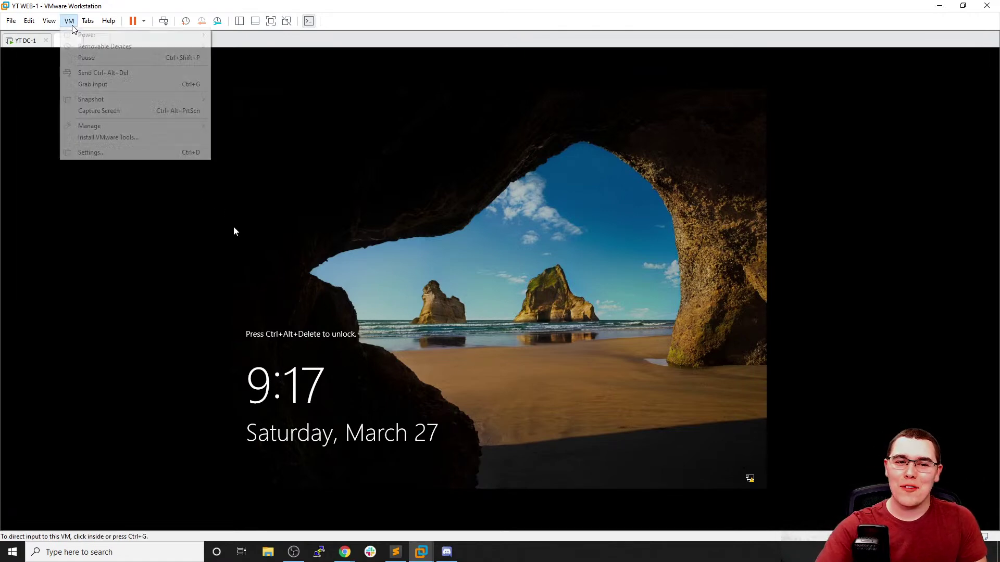
{"action": "mouse_move", "coordinate": [87, 24]}
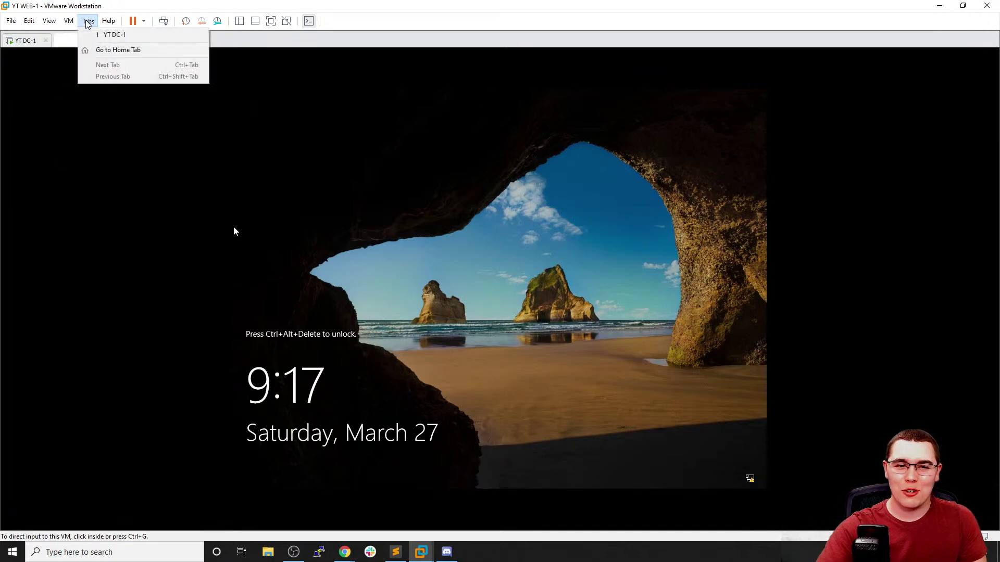
{"action": "mouse_move", "coordinate": [52, 21]}
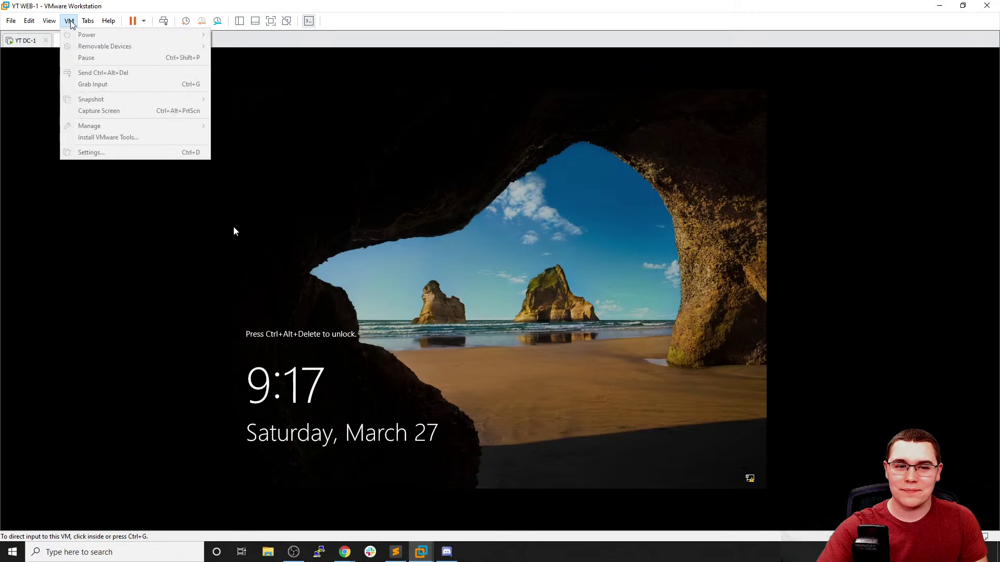
{"action": "left_click", "coordinate": [415, 212]}
{"action": "left_click", "coordinate": [69, 24]}
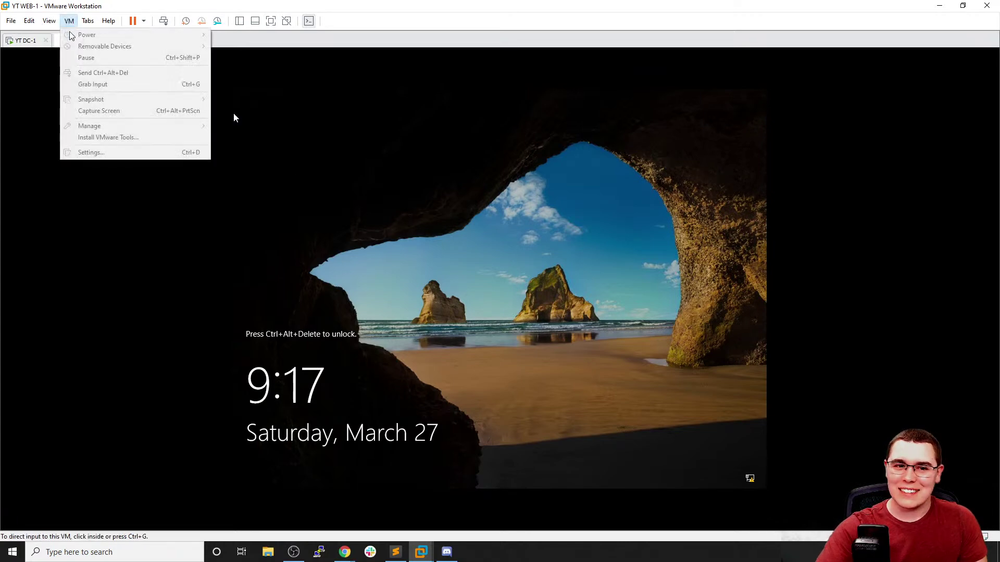
{"action": "left_click", "coordinate": [398, 209]}
{"action": "key", "text": "ctrl+alt"}
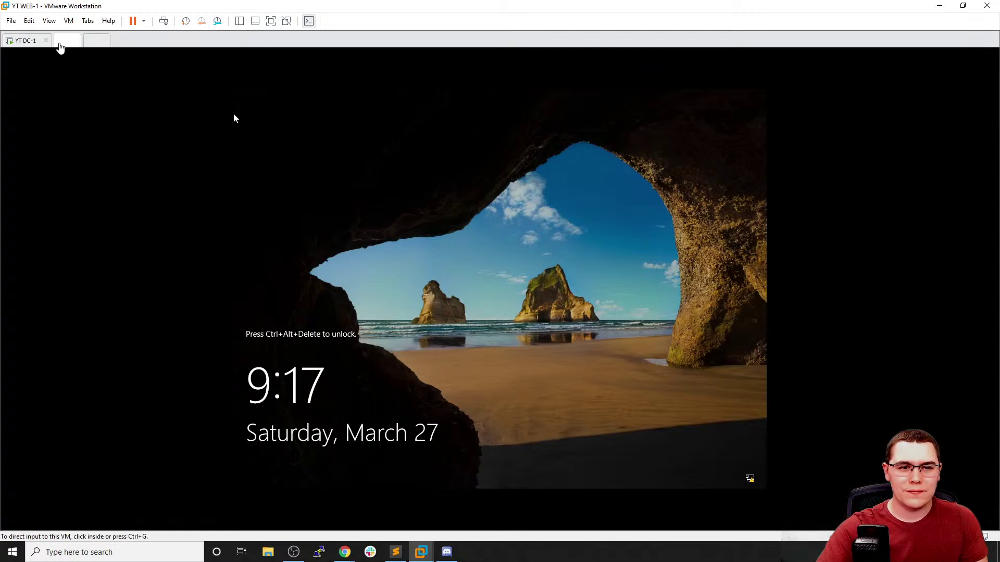
{"action": "left_click", "coordinate": [89, 41]}
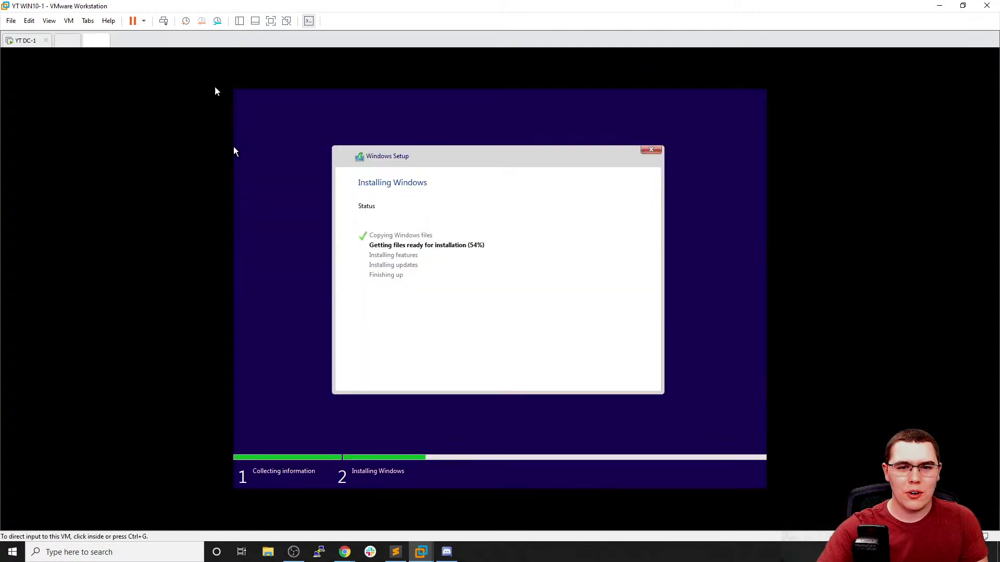
{"action": "left_click", "coordinate": [66, 42]}
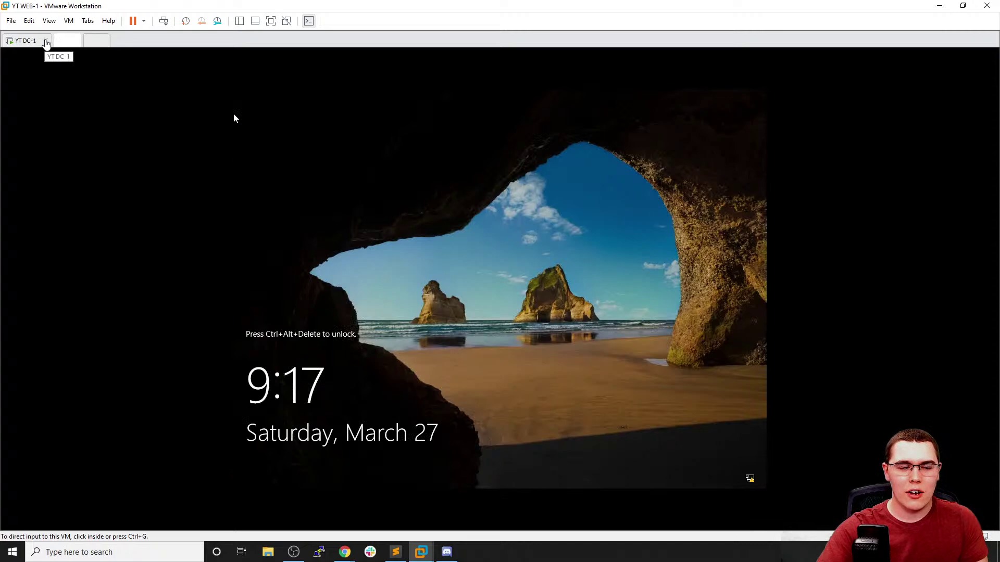
{"action": "left_click", "coordinate": [68, 20]}
Launch YT DC-1's remote console from ESXi into VMware Workstation
{"action": "left_click", "coordinate": [86, 58]}
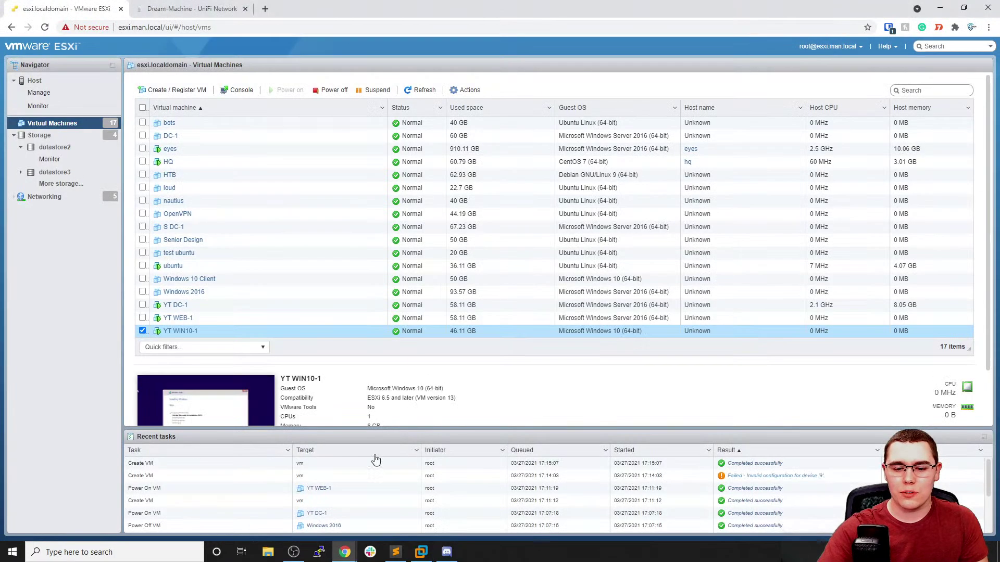
{"action": "left_click", "coordinate": [217, 306]}
{"action": "left_click", "coordinate": [239, 90]}
{"action": "left_click", "coordinate": [277, 151]}
{"action": "left_click", "coordinate": [542, 114]}
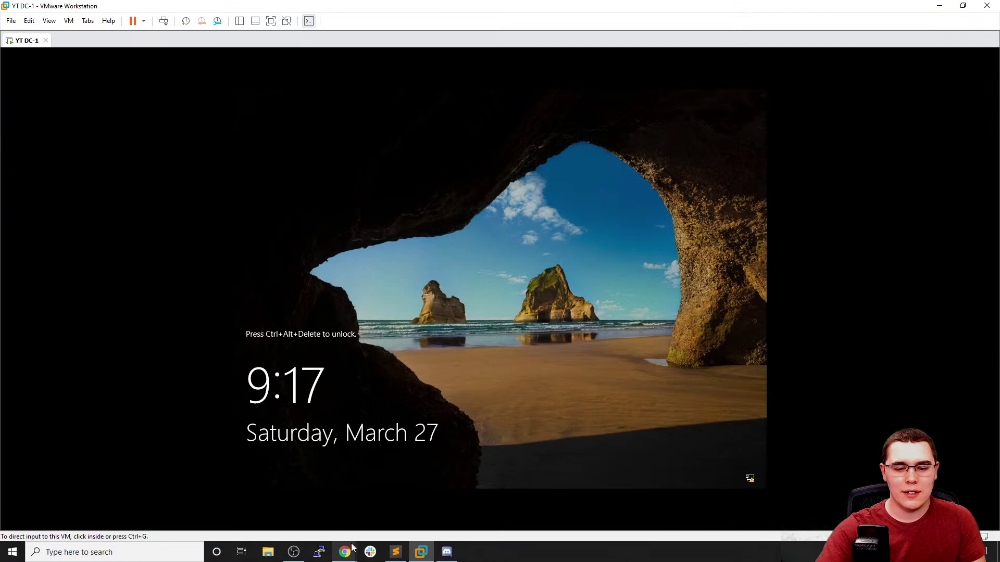
Select YT WEB-1 and YT WIN10-1 in ESXi and launch their remote console in Workstation
{"action": "mouse_move", "coordinate": [352, 548]}
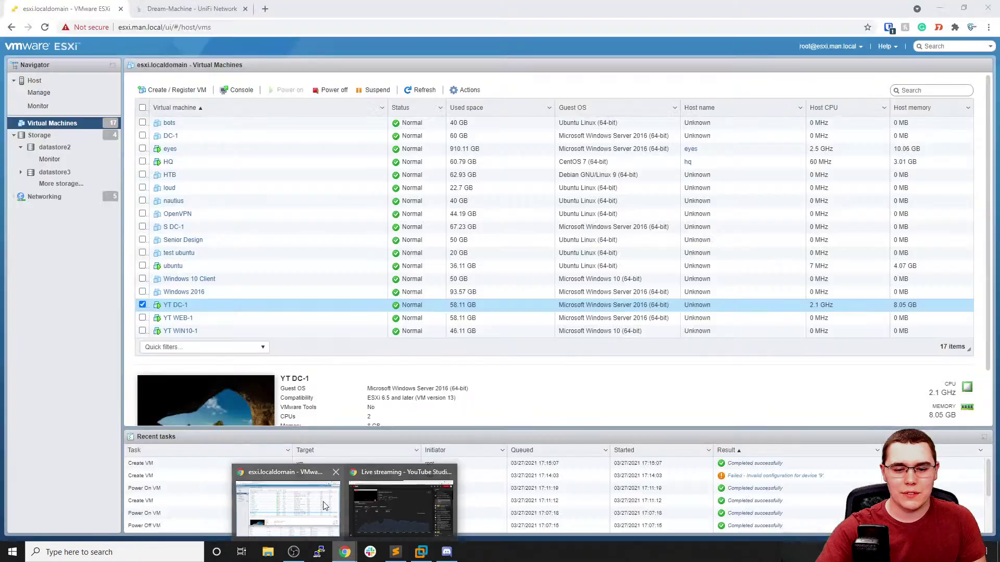
{"action": "left_click", "coordinate": [368, 505]}
{"action": "left_click", "coordinate": [207, 318]}
{"action": "left_click", "coordinate": [142, 330]}
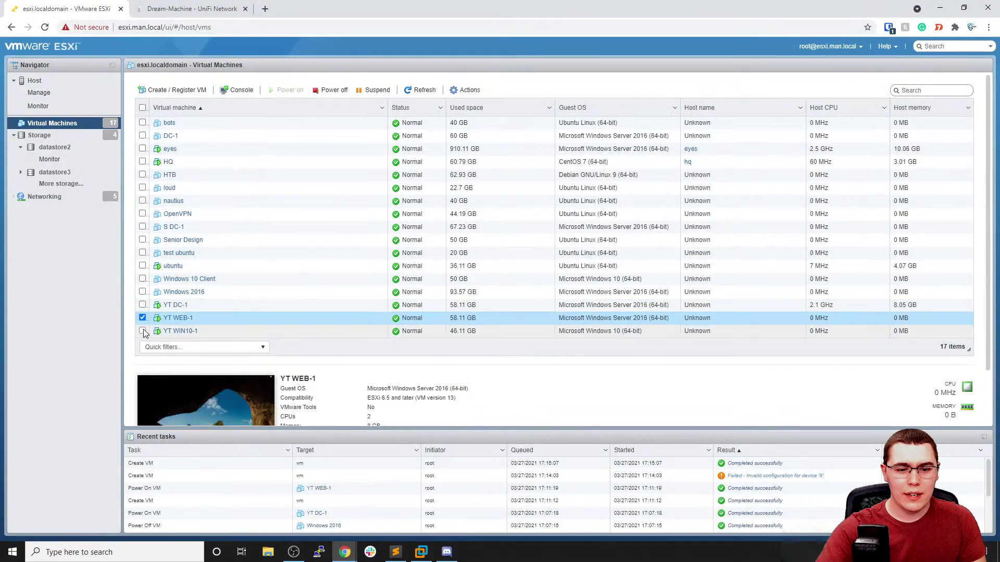
{"action": "left_click", "coordinate": [249, 91]}
{"action": "left_click", "coordinate": [271, 146]}
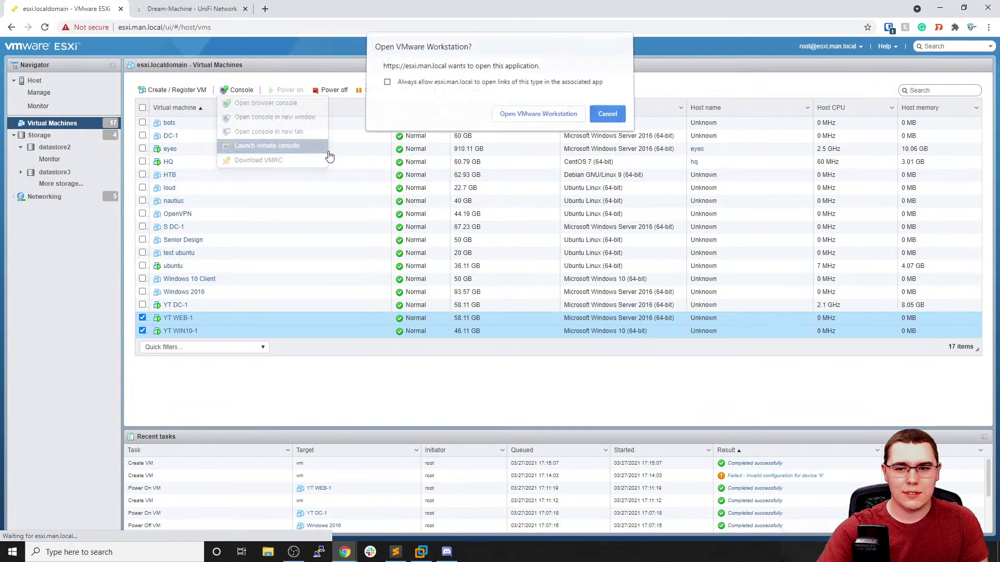
{"action": "left_click", "coordinate": [535, 112]}
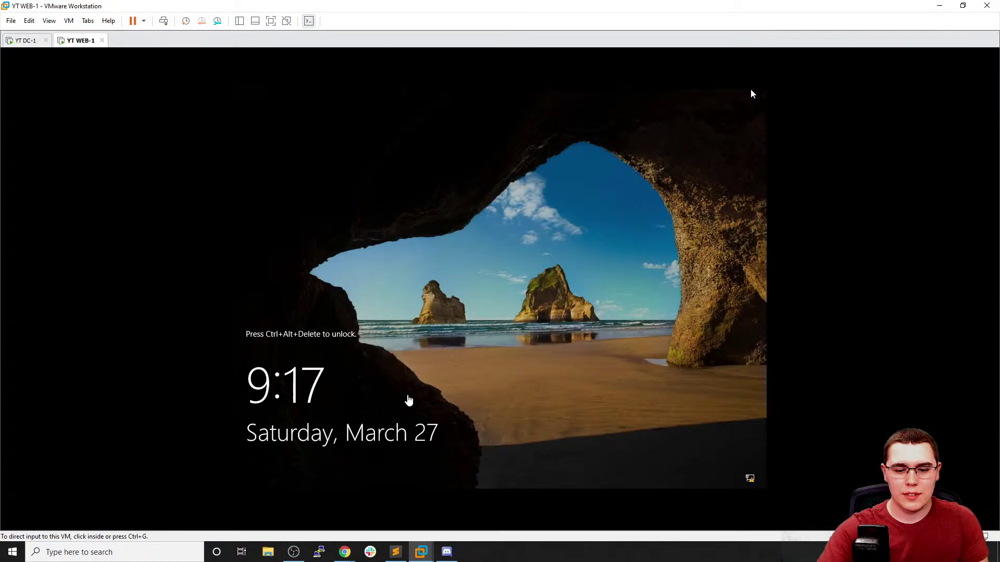
Open only YT WIN10-1's console in VMware Workstation from the ESXi list
{"action": "mouse_move", "coordinate": [347, 553]}
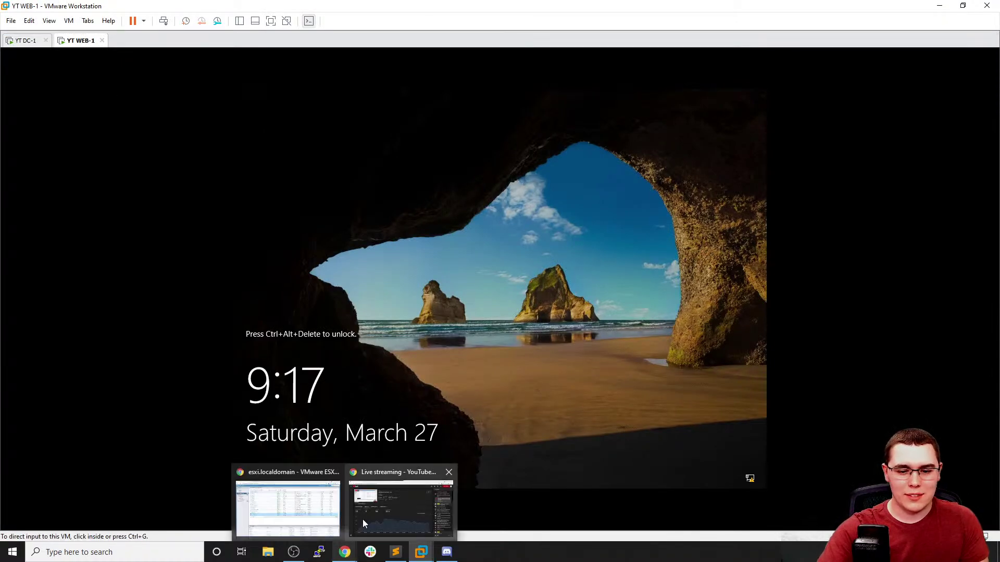
{"action": "left_click", "coordinate": [302, 508]}
{"action": "left_click", "coordinate": [142, 318]}
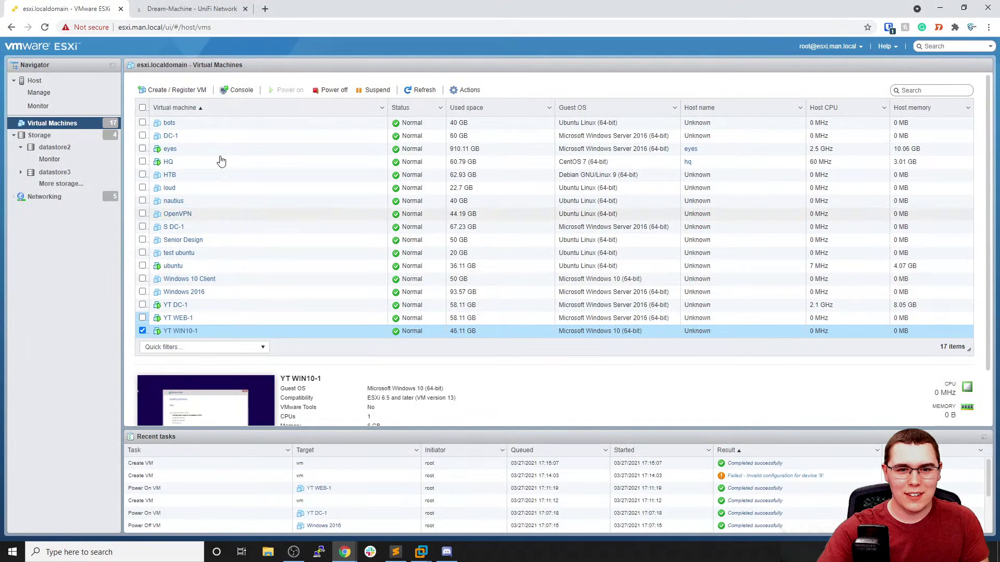
{"action": "left_click", "coordinate": [238, 89]}
{"action": "left_click", "coordinate": [519, 115]}
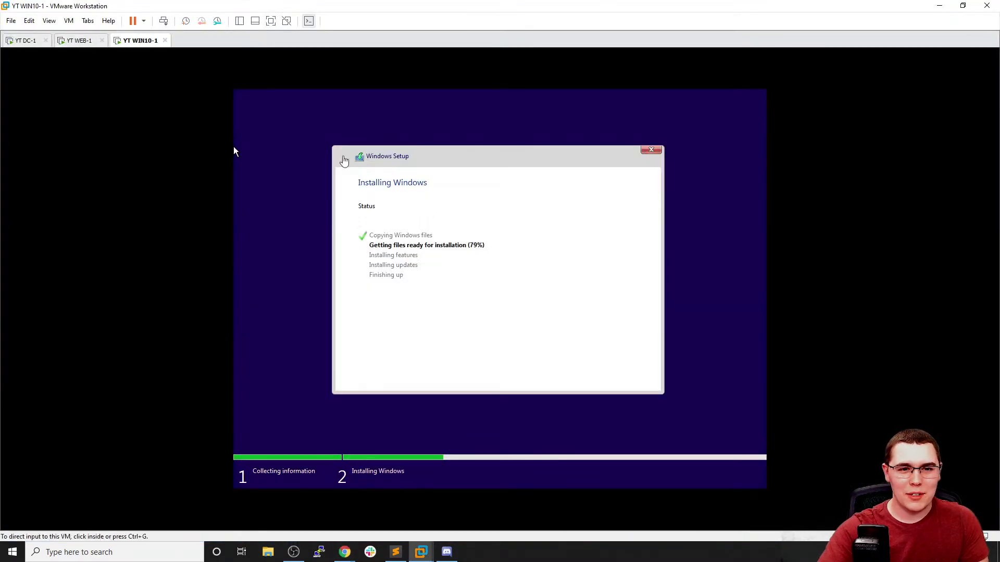
On DC-1, send Ctrl+Alt+Del and sign in with the Administrator password
{"action": "left_click", "coordinate": [71, 43]}
{"action": "left_click", "coordinate": [348, 260]}
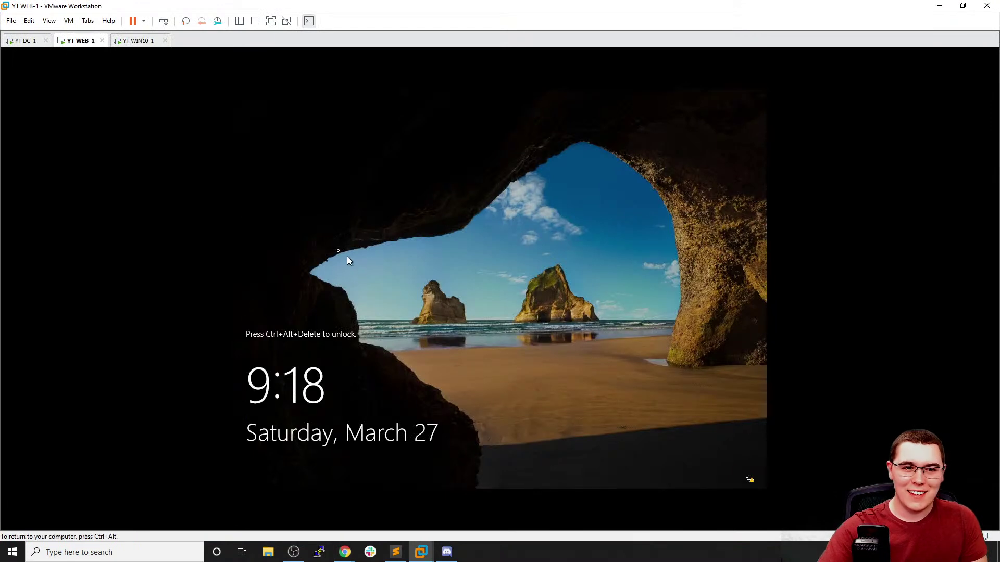
{"action": "key", "text": "ctrl+alt"}
{"action": "left_click", "coordinate": [21, 41]}
{"action": "left_click", "coordinate": [351, 185]}
{"action": "key", "text": "ctrl+alt"}
{"action": "left_click", "coordinate": [69, 20]}
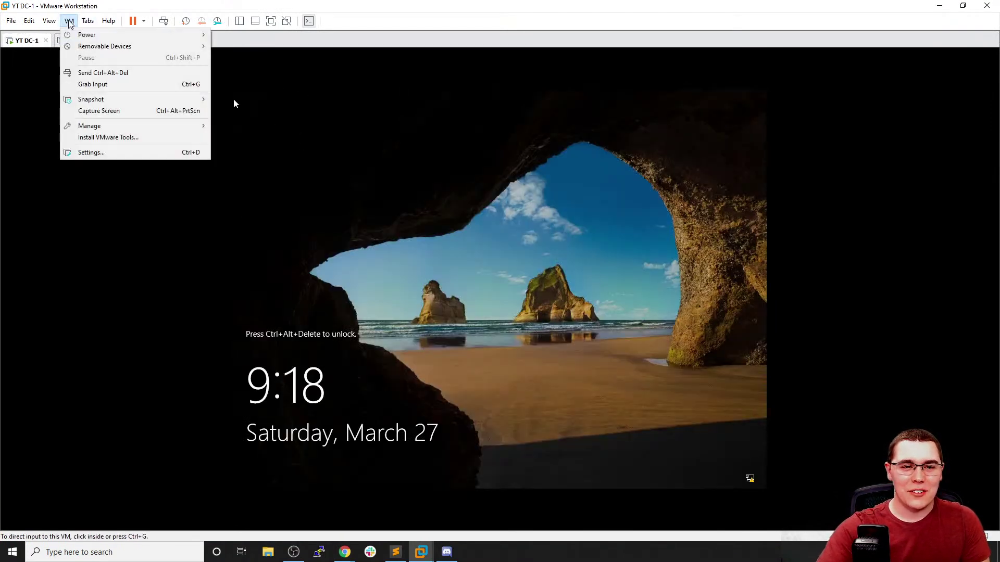
{"action": "key", "text": "Down"}
{"action": "key", "text": "Down"}
{"action": "key", "text": "Return"}
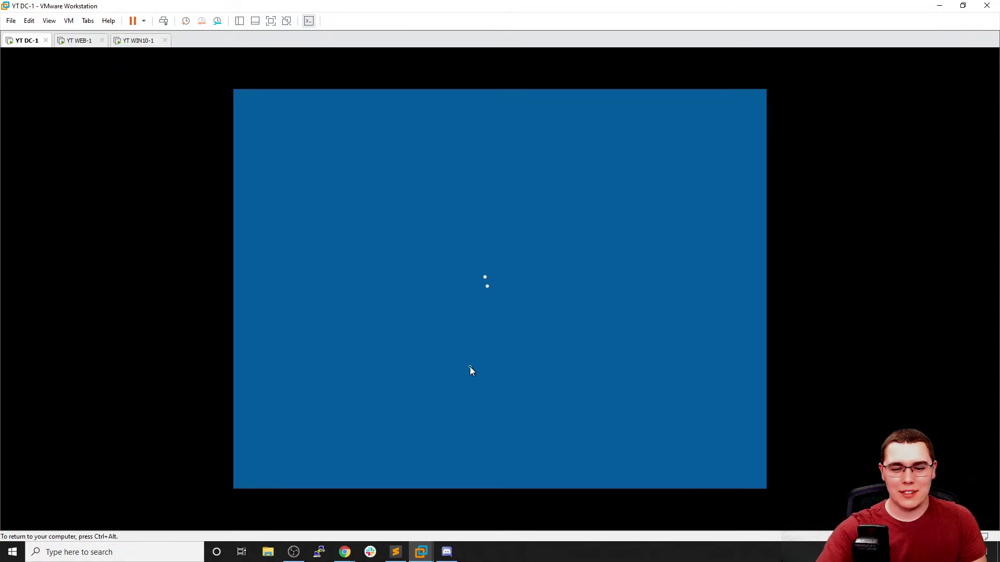
{"action": "type", "text": "••••••••••"}
{"action": "key", "text": "Return"}
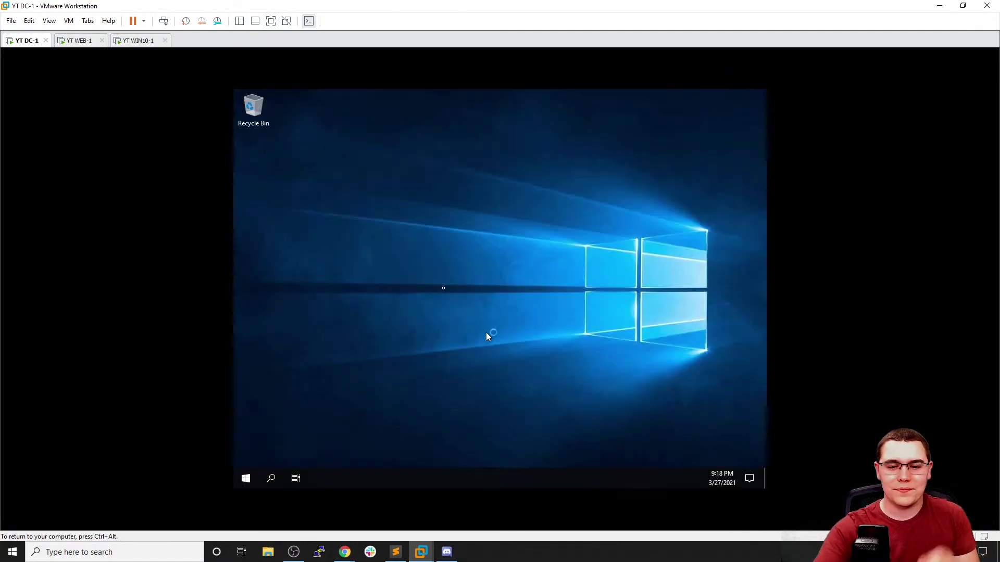
On WEB-1, send Ctrl+Alt+Del and sign in with the Administrator password
{"action": "left_click", "coordinate": [78, 41]}
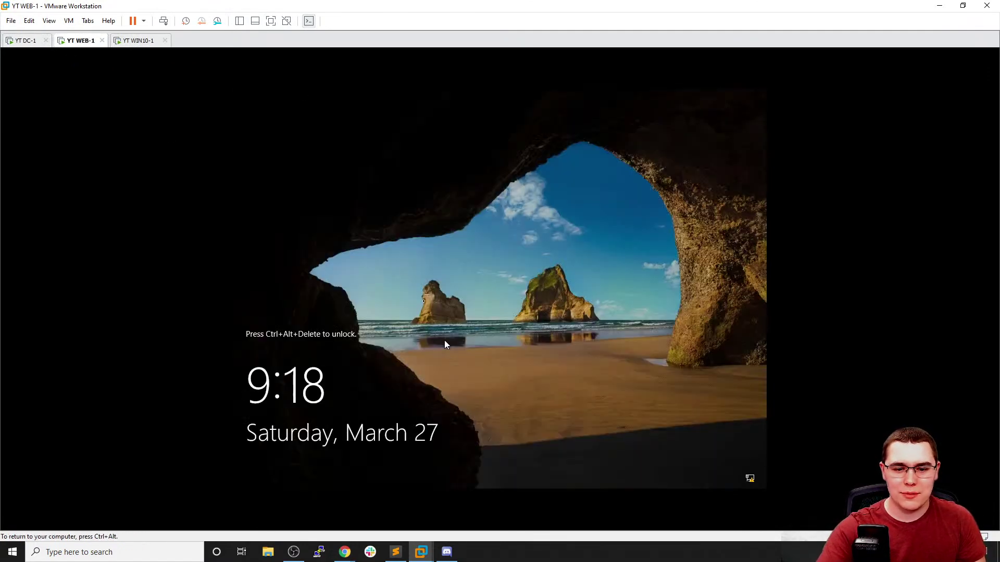
{"action": "left_click", "coordinate": [68, 21]}
{"action": "left_click", "coordinate": [97, 73]}
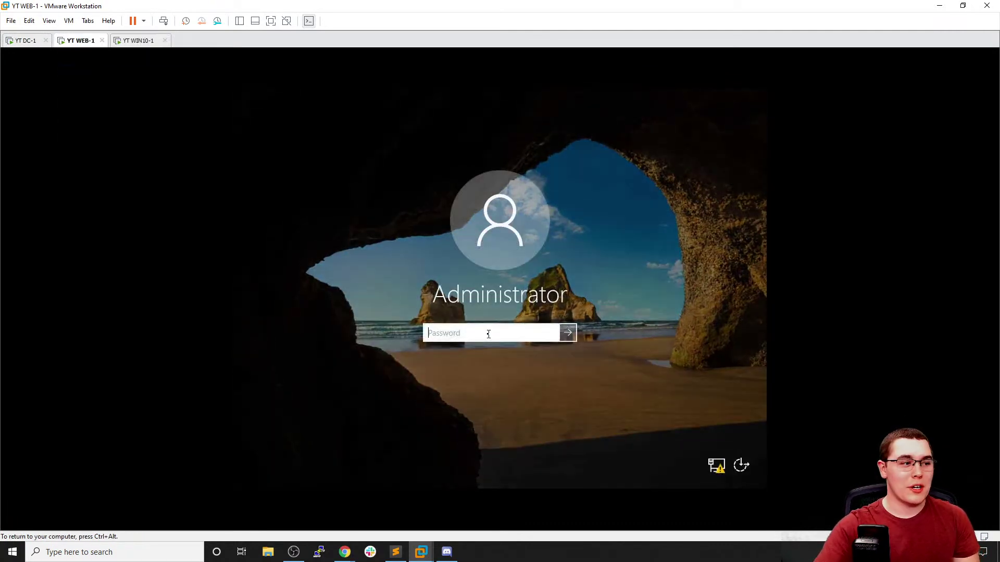
{"action": "type", "text": "P"}
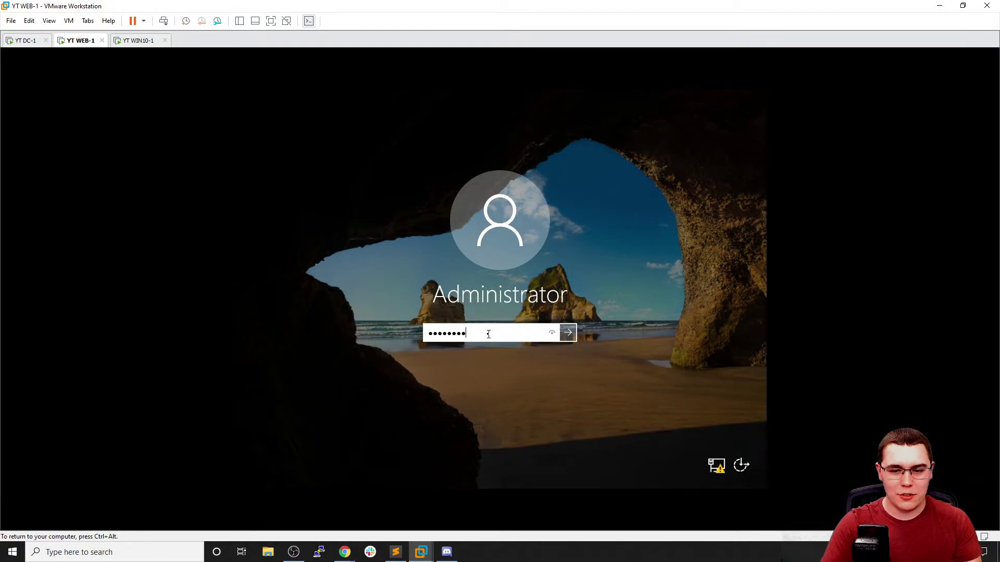
{"action": "key", "text": "Return"}
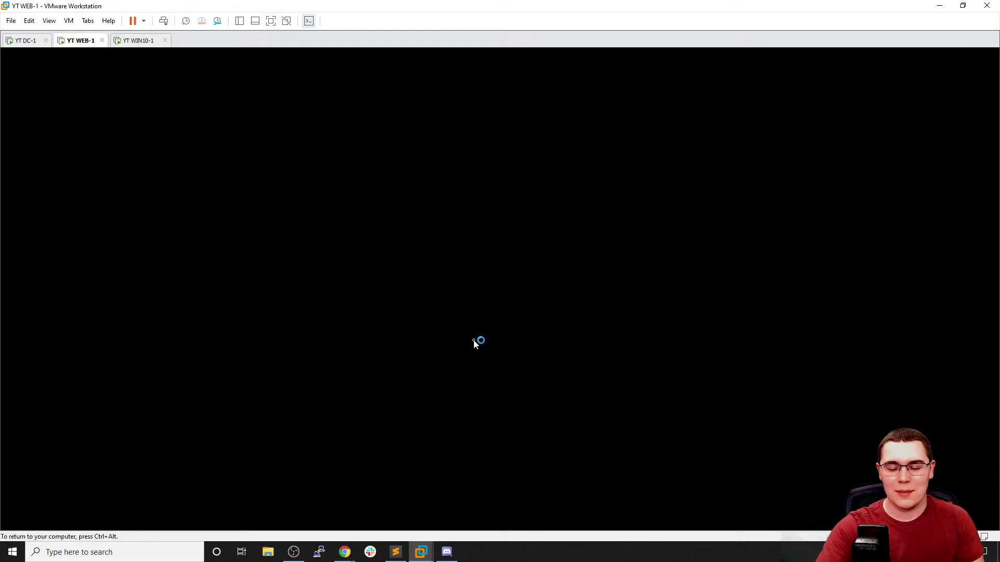
Check WIN10-1's setup progress, then return to DC-1 and dismiss the Windows Admin Center notice
{"action": "left_click", "coordinate": [136, 42]}
{"action": "left_click", "coordinate": [81, 41]}
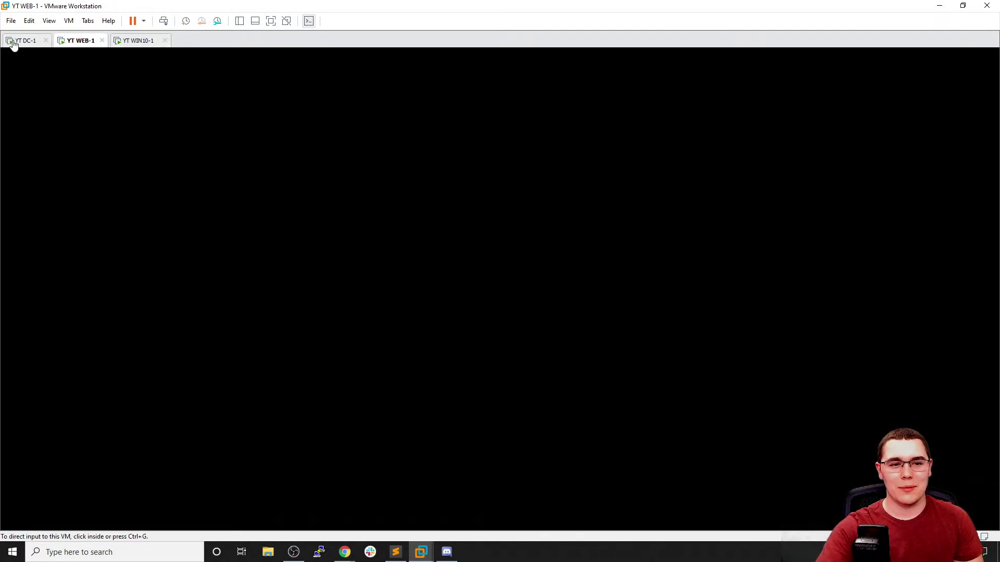
{"action": "left_click", "coordinate": [16, 41]}
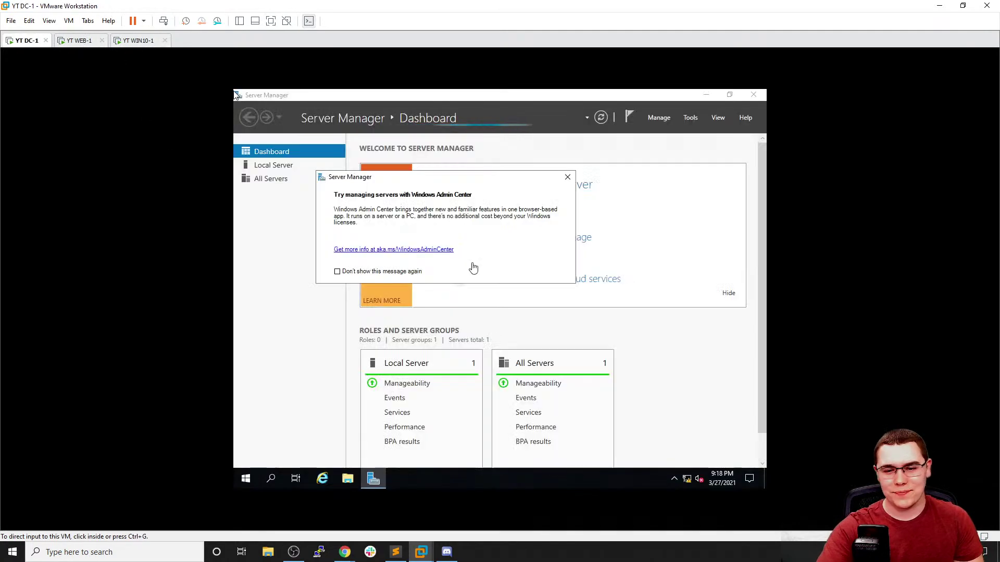
{"action": "left_click", "coordinate": [567, 177]}
Start Add Roles and Features on DC-1 with a role-based install targeting DC-1
{"action": "left_click", "coordinate": [669, 118]}
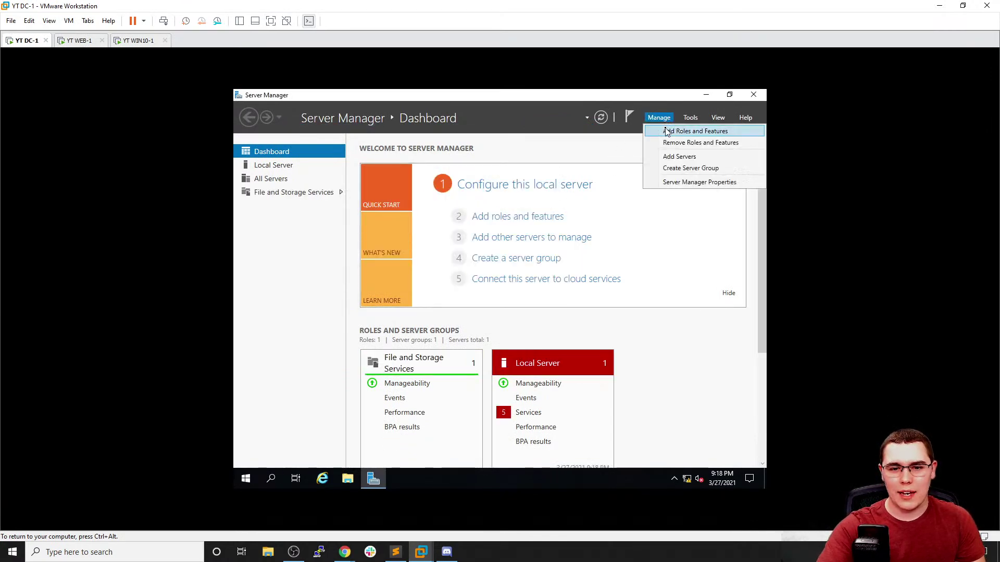
{"action": "left_click", "coordinate": [668, 133]}
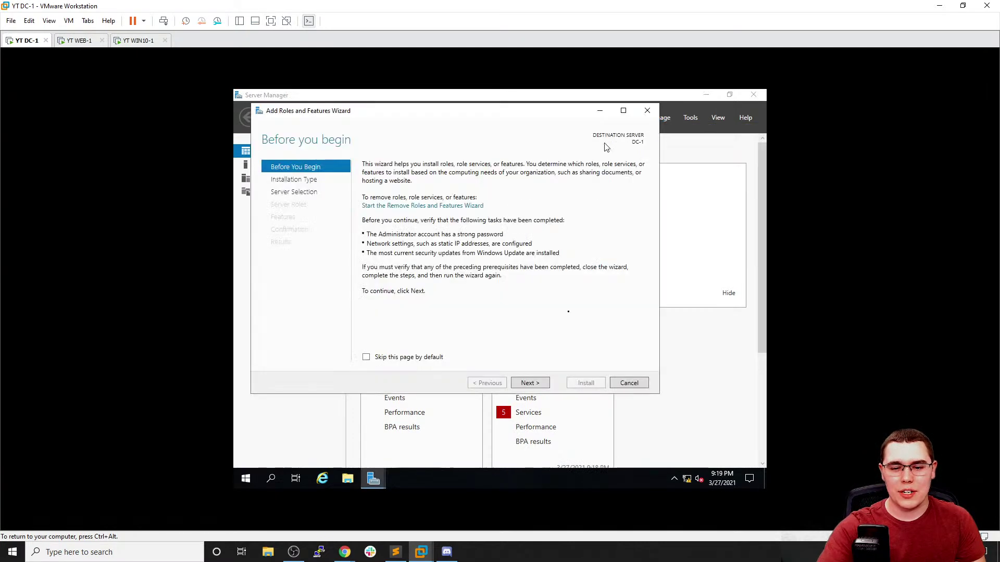
{"action": "left_click", "coordinate": [527, 383]}
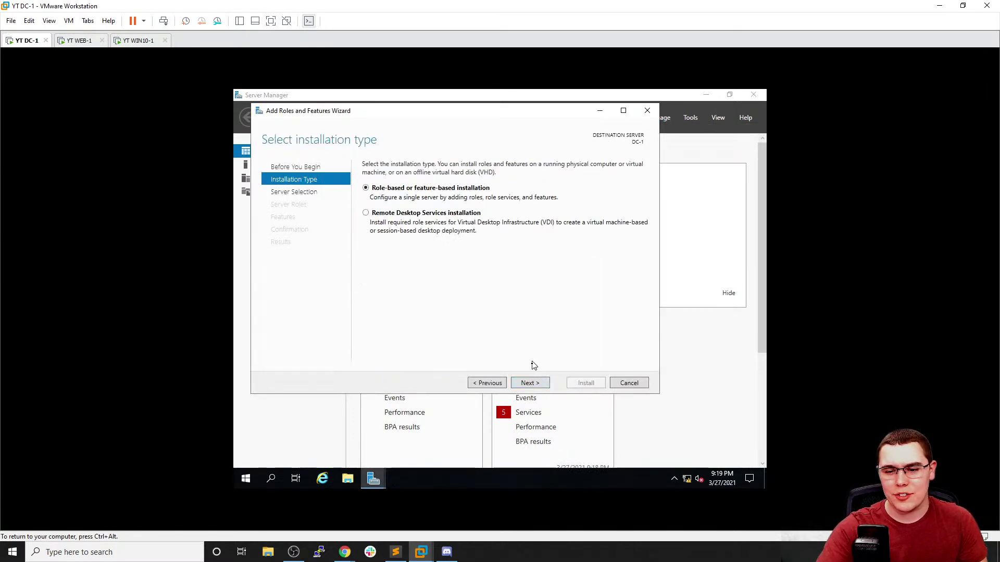
{"action": "left_click", "coordinate": [530, 386]}
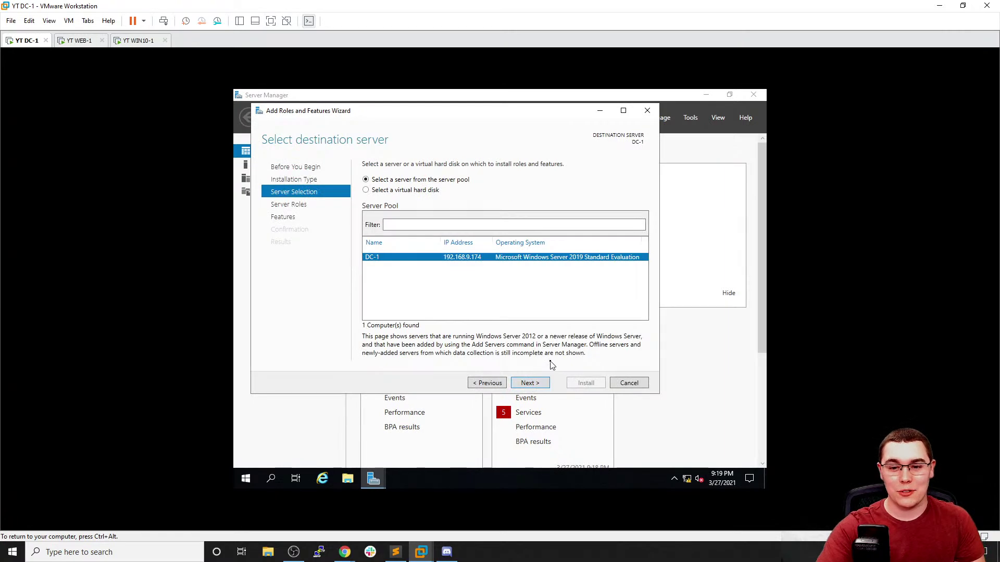
{"action": "left_click", "coordinate": [530, 383]}
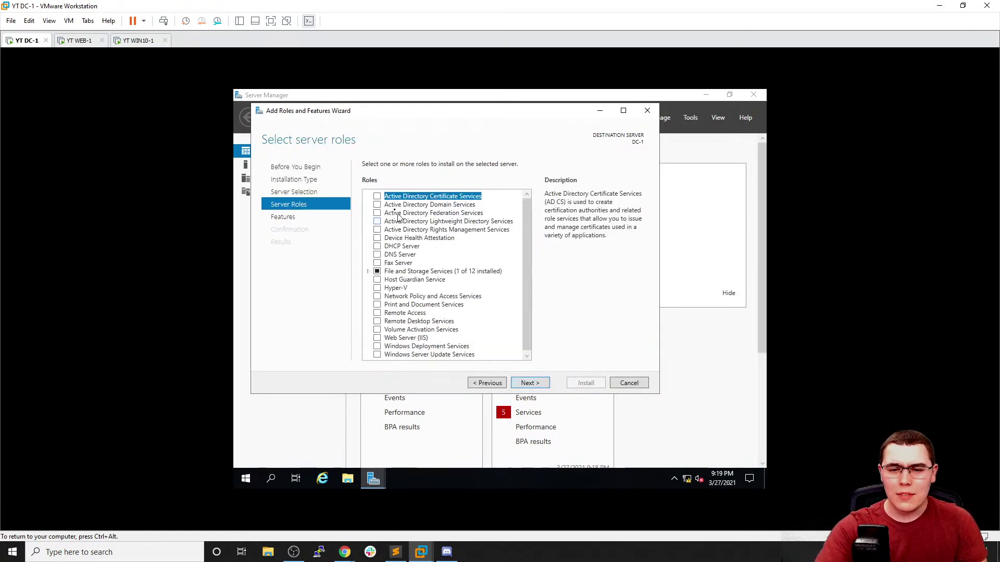
Tick Active Directory Domain Services with its required features and continue past Features
{"action": "left_click", "coordinate": [377, 204]}
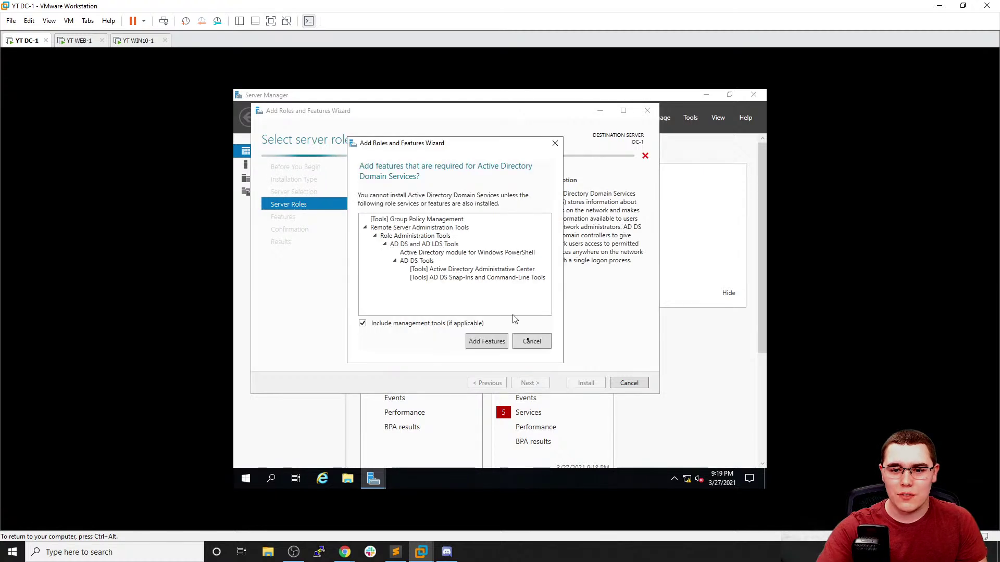
{"action": "left_click", "coordinate": [487, 342]}
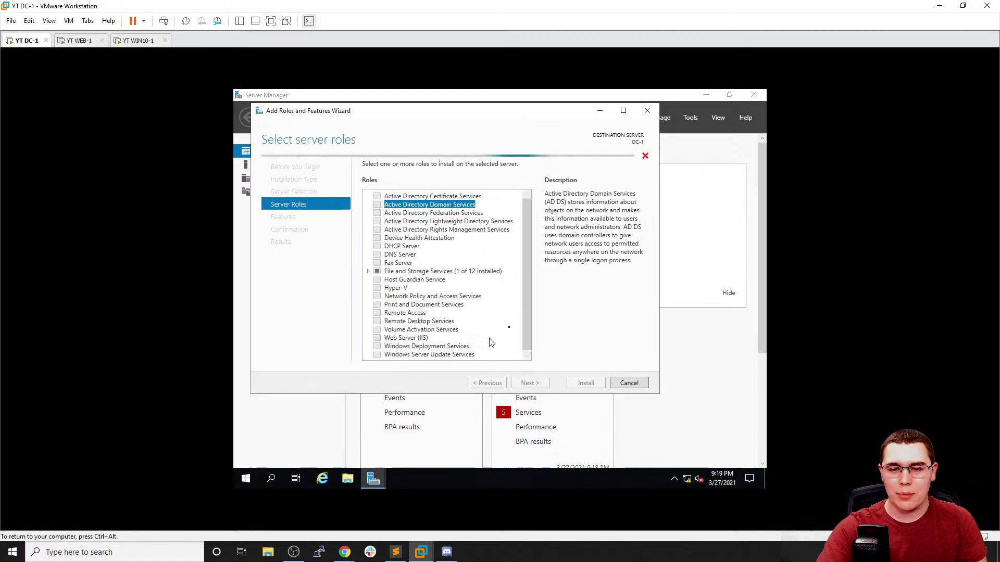
{"action": "left_click", "coordinate": [529, 383]}
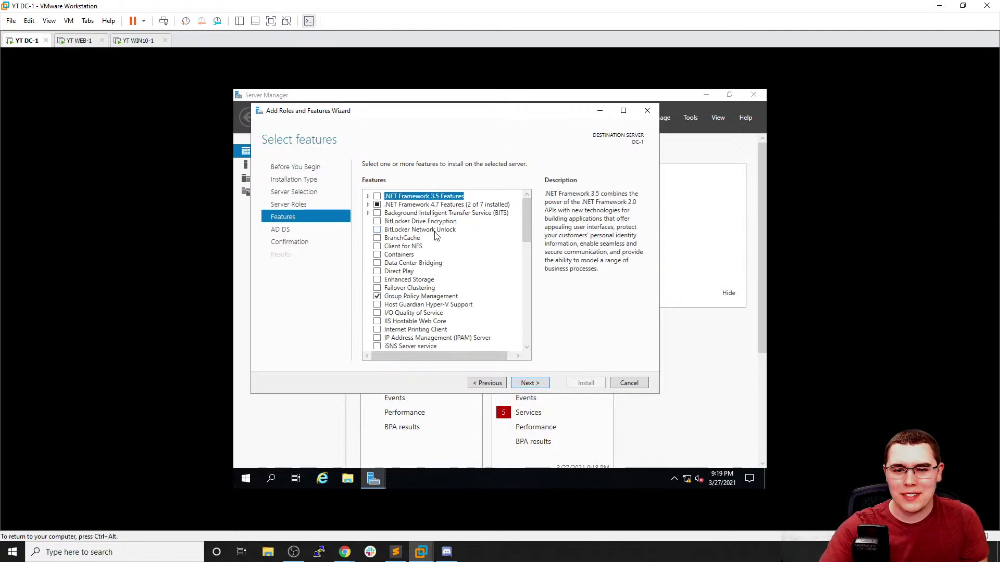
{"action": "scroll", "coordinate": [435, 235], "scroll_direction": "down", "scroll_amount": 1}
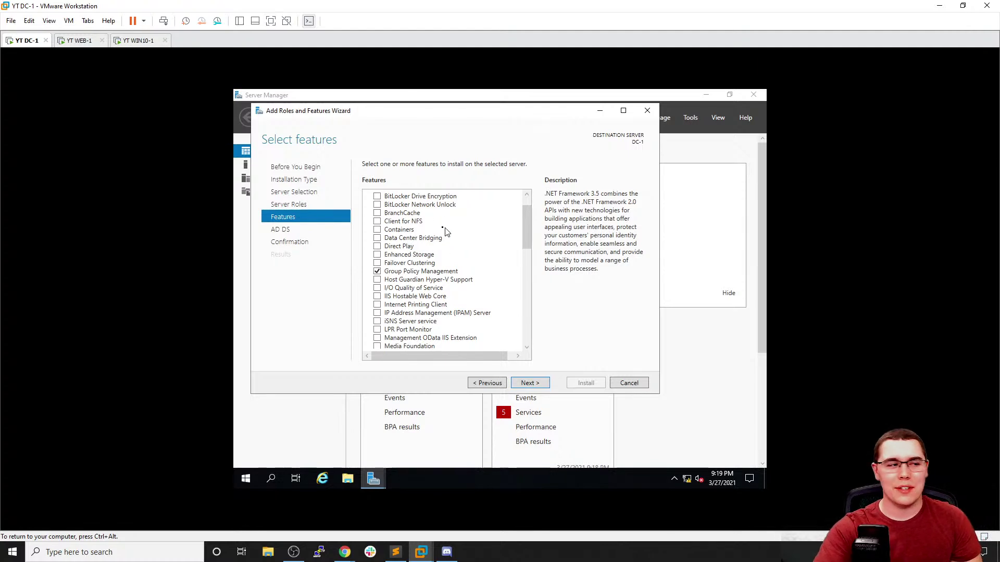
{"action": "scroll", "coordinate": [454, 283], "scroll_direction": "down", "scroll_amount": 2}
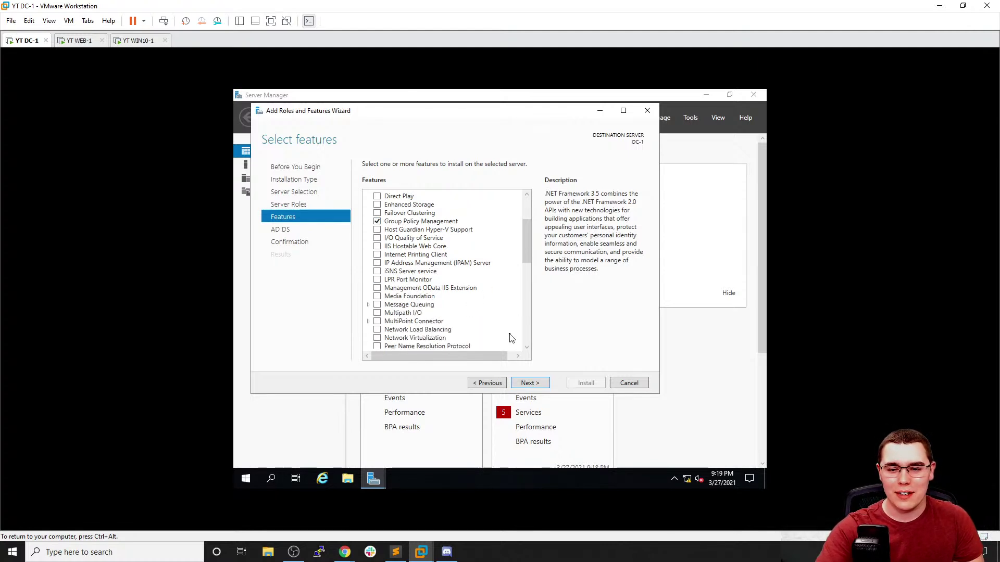
{"action": "scroll", "coordinate": [476, 290], "scroll_direction": "up", "scroll_amount": 3}
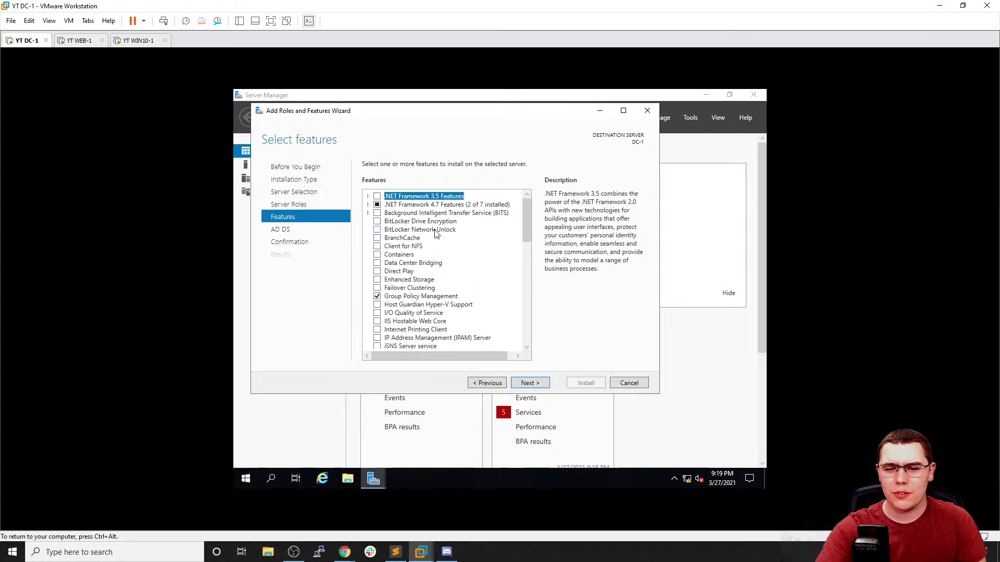
{"action": "left_click", "coordinate": [546, 384]}
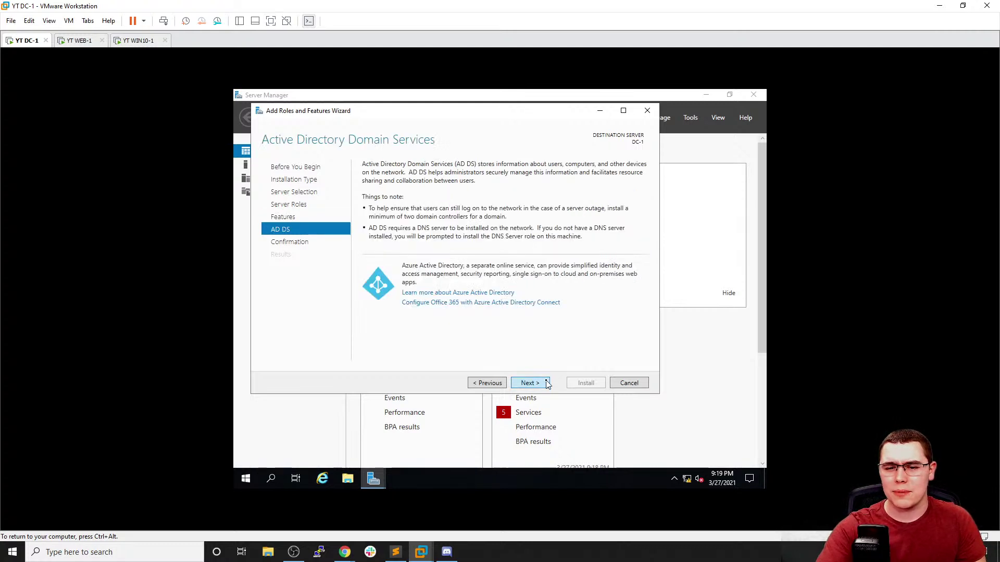
Allow automatic restart of the destination server and install AD DS on DC-1
{"action": "left_click", "coordinate": [546, 384]}
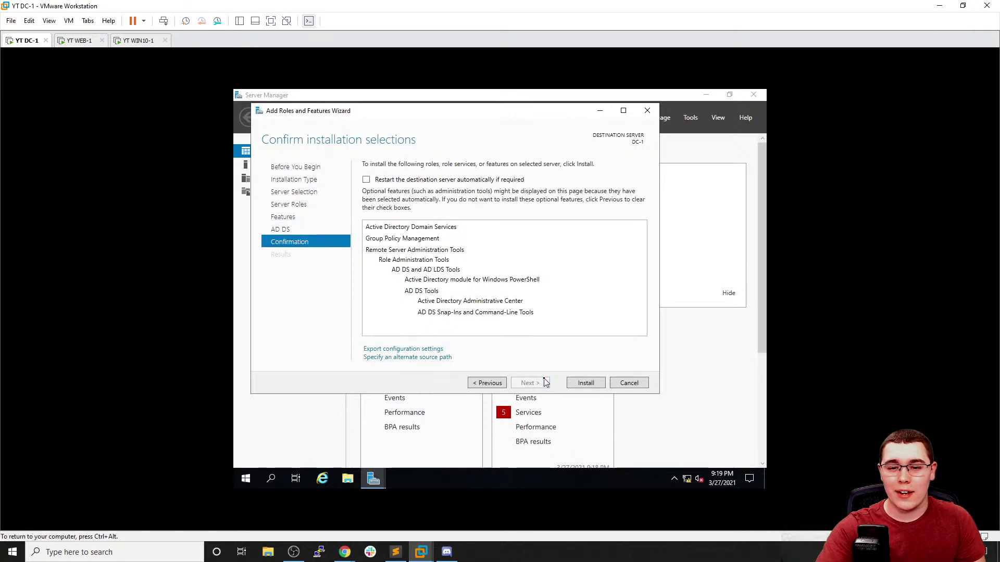
{"action": "left_click", "coordinate": [406, 181]}
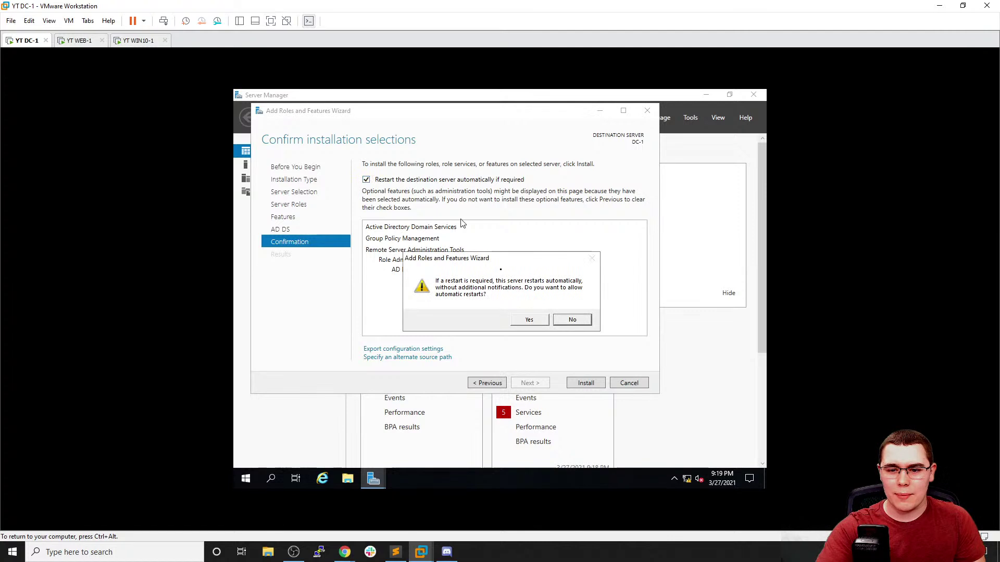
{"action": "left_click", "coordinate": [529, 320]}
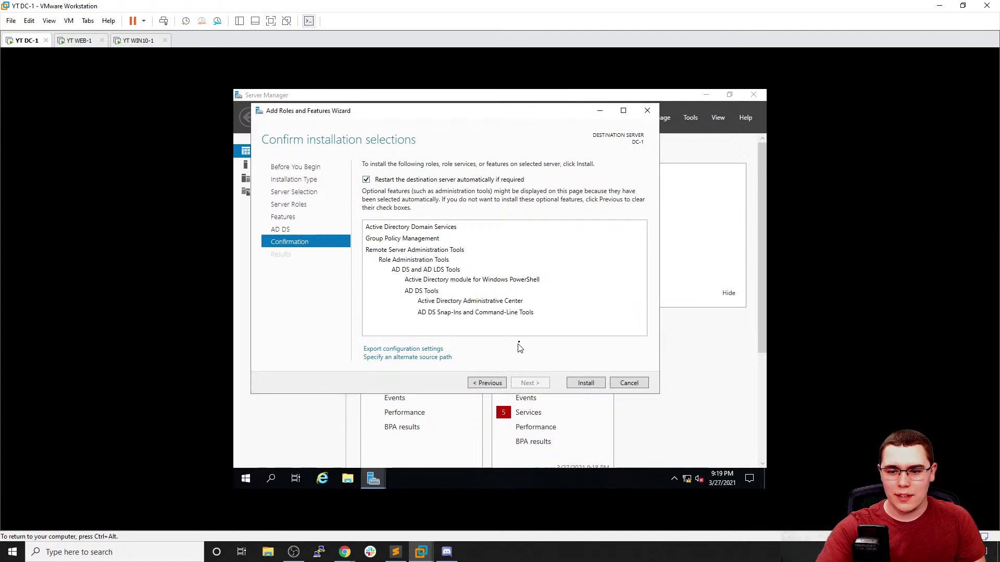
{"action": "left_click", "coordinate": [582, 383]}
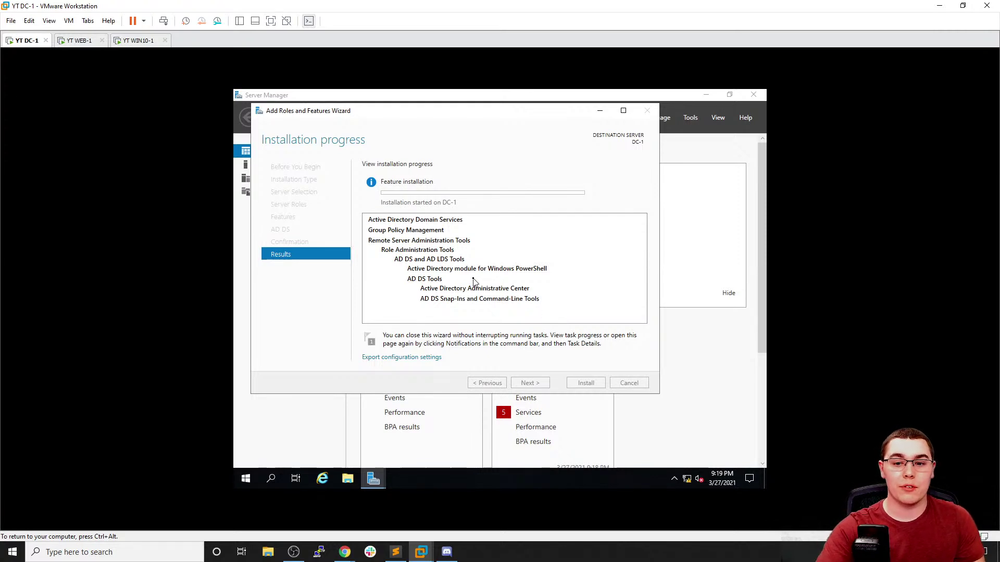
On WEB-1, dismiss the networks prompt and the Windows Admin Center notice
{"action": "left_click", "coordinate": [77, 46]}
{"action": "left_click", "coordinate": [310, 278]}
{"action": "left_click", "coordinate": [527, 137]}
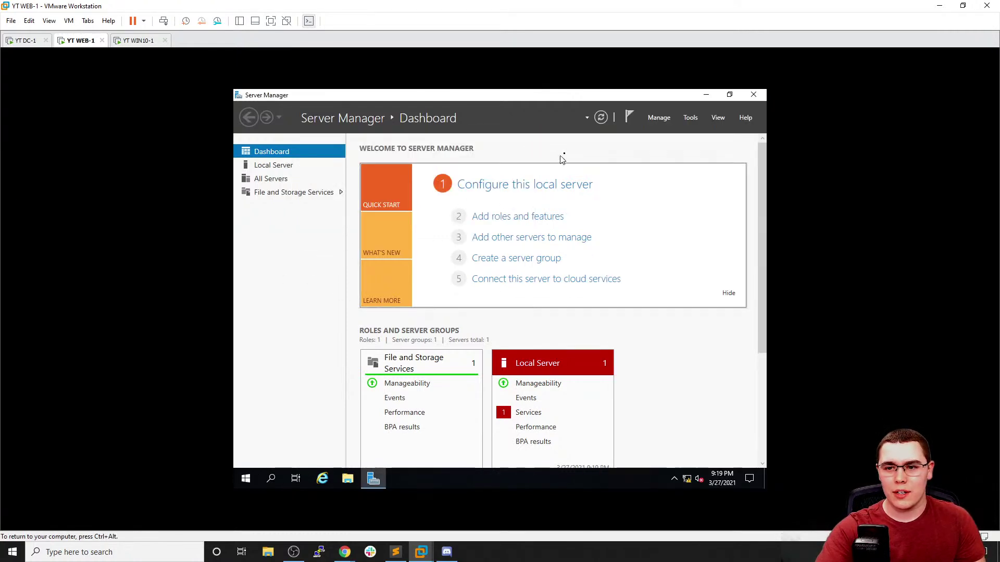
Close the stray Add Roles wizard and app list, then open WEB-1's Local Server properties
{"action": "left_click", "coordinate": [659, 118]}
{"action": "left_click", "coordinate": [668, 130]}
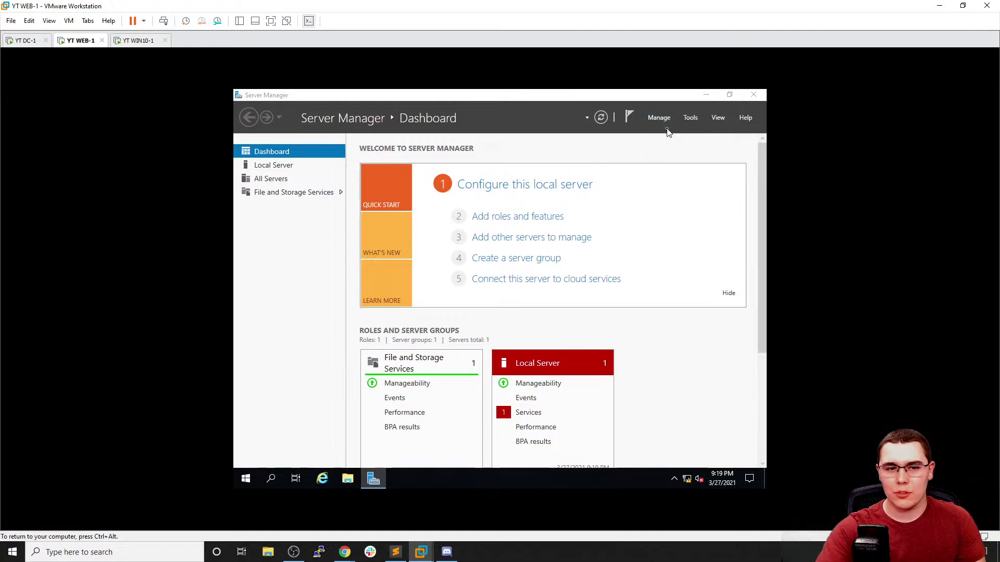
{"action": "left_click", "coordinate": [688, 151]}
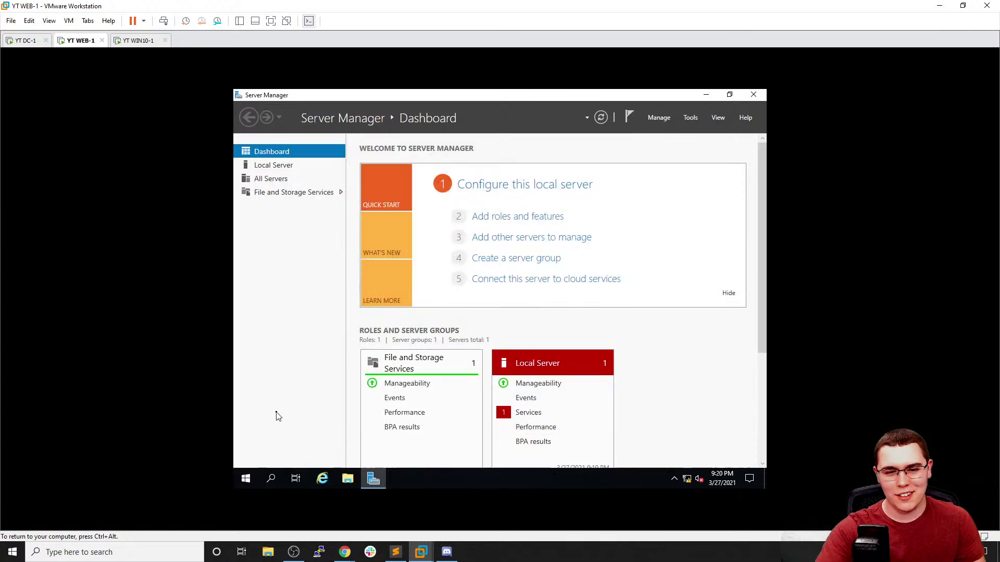
{"action": "left_click", "coordinate": [247, 479]}
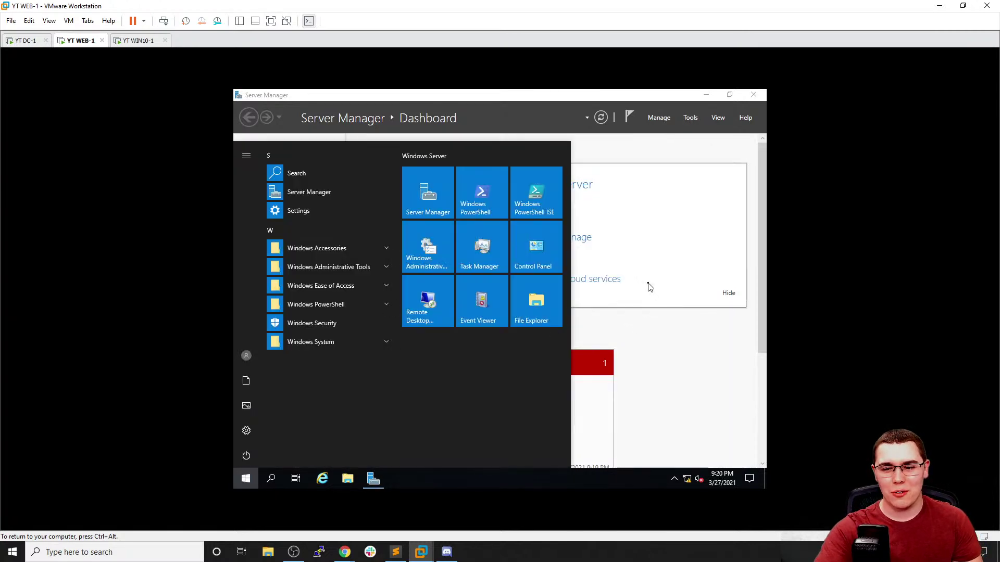
{"action": "left_click", "coordinate": [648, 283]}
{"action": "left_click", "coordinate": [333, 166]}
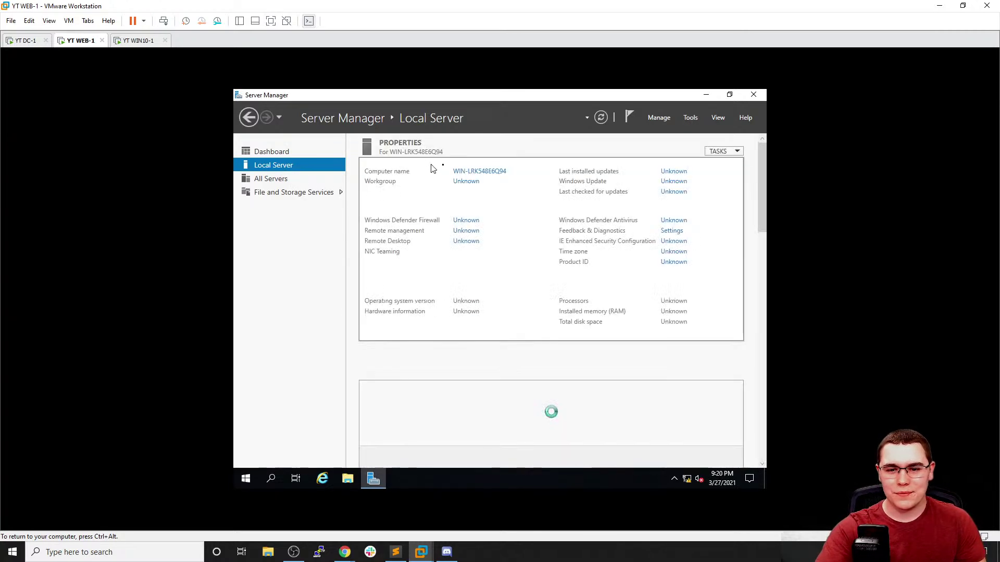
Rename the computer to WEB-1, apply, and restart the server now
{"action": "left_click", "coordinate": [484, 172]}
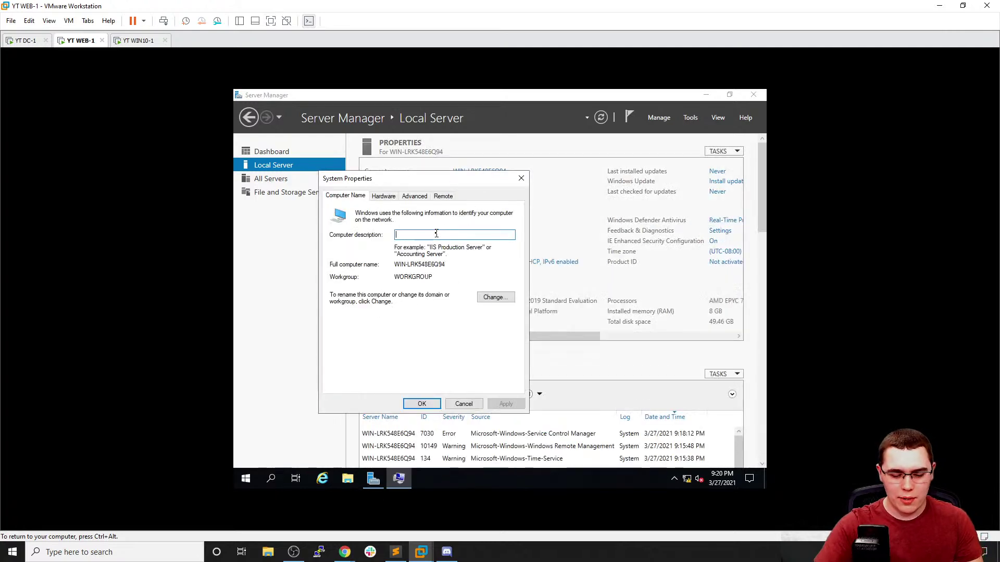
{"action": "type", "text": "WEB-1"}
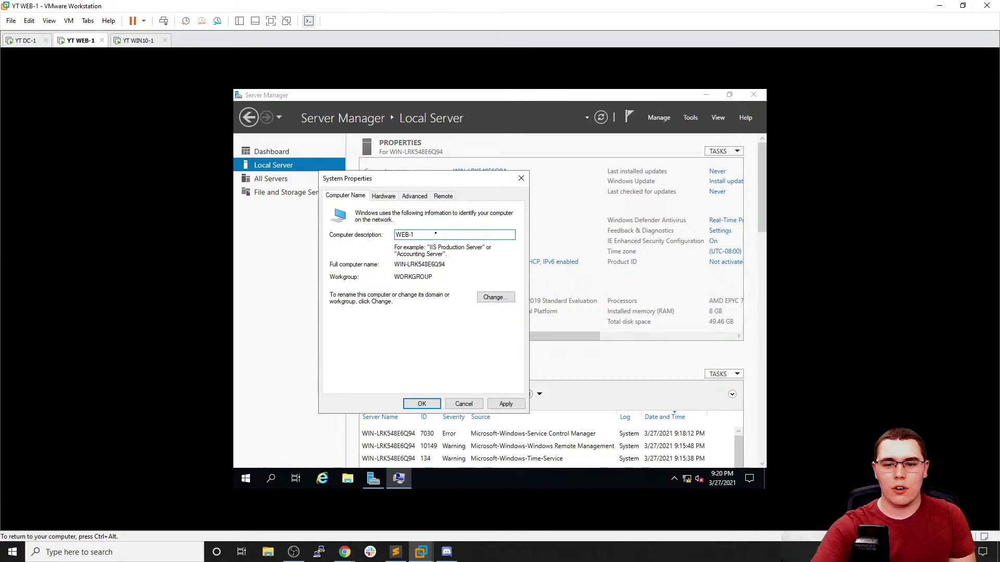
{"action": "left_click", "coordinate": [495, 297]}
{"action": "type", "text": "WEB-1"}
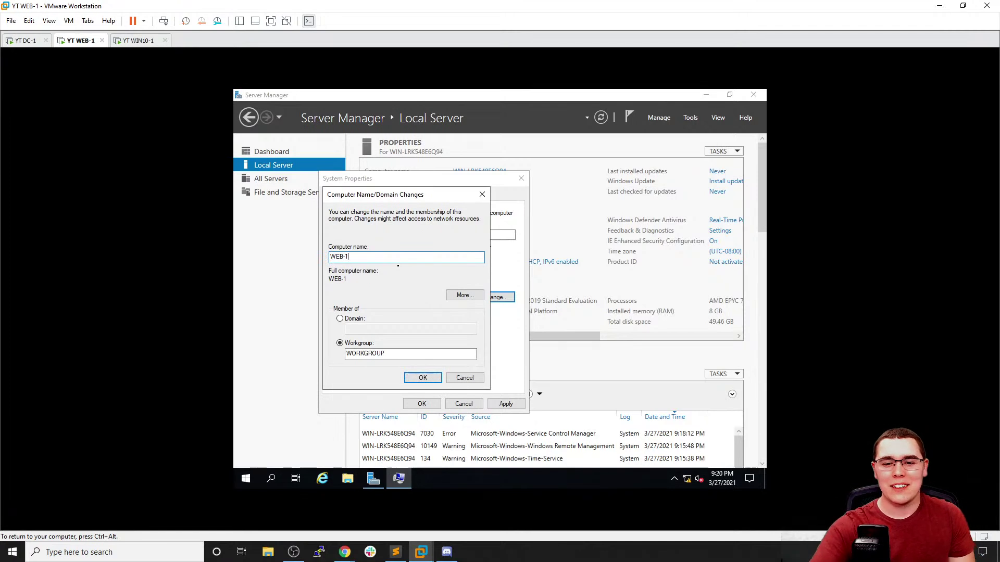
{"action": "left_click", "coordinate": [423, 377]}
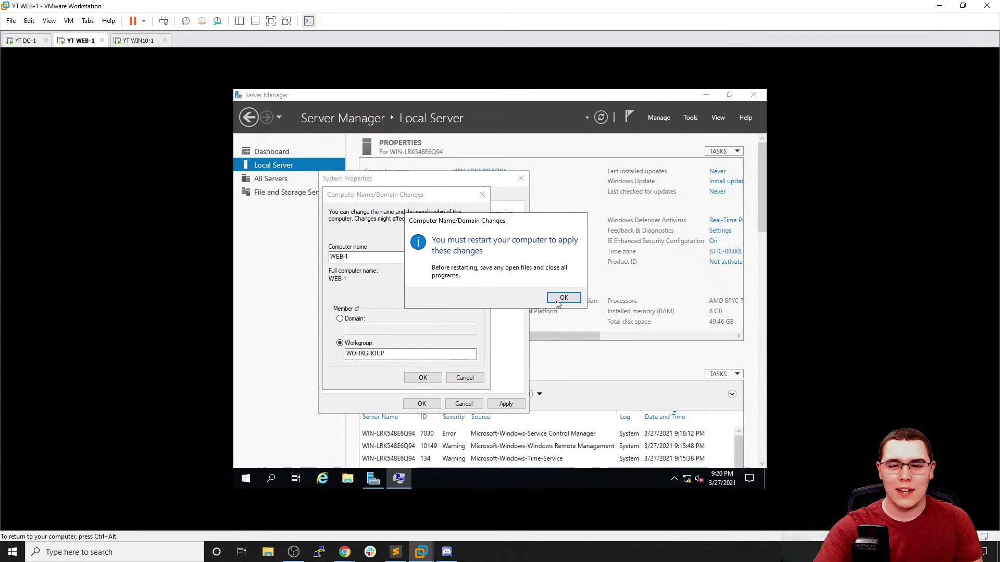
{"action": "left_click", "coordinate": [557, 302]}
{"action": "left_click", "coordinate": [506, 404]}
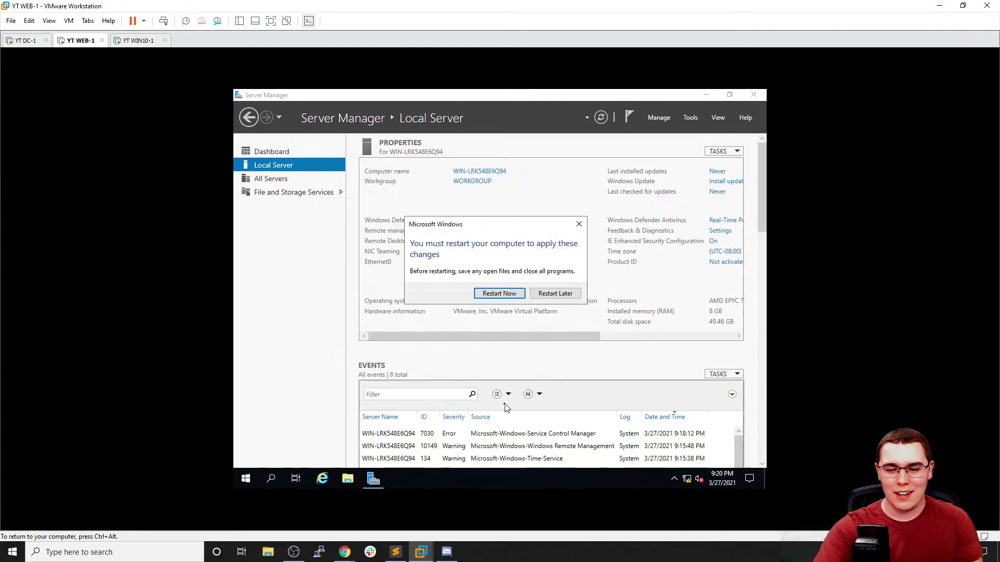
{"action": "left_click", "coordinate": [501, 294]}
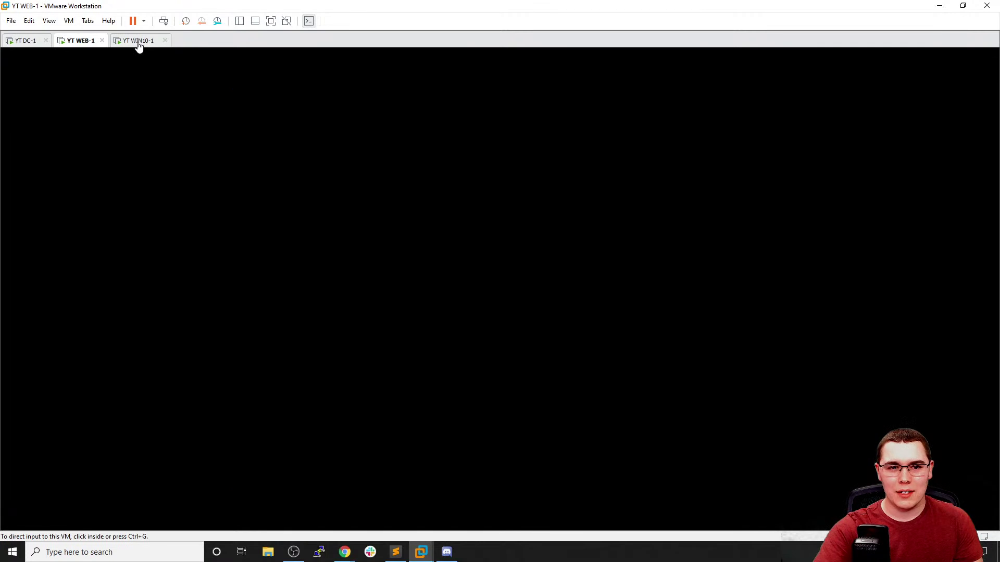
{"action": "left_click", "coordinate": [139, 44]}
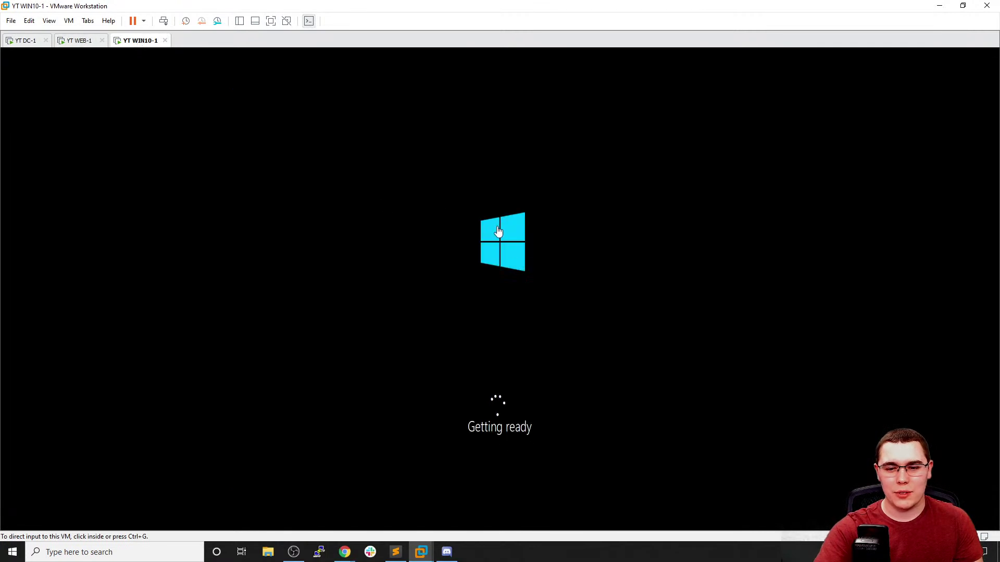
Check the AD DS installation result on DC-1, then switch to the restarted WEB-1 at its lock screen
{"action": "left_click", "coordinate": [23, 41]}
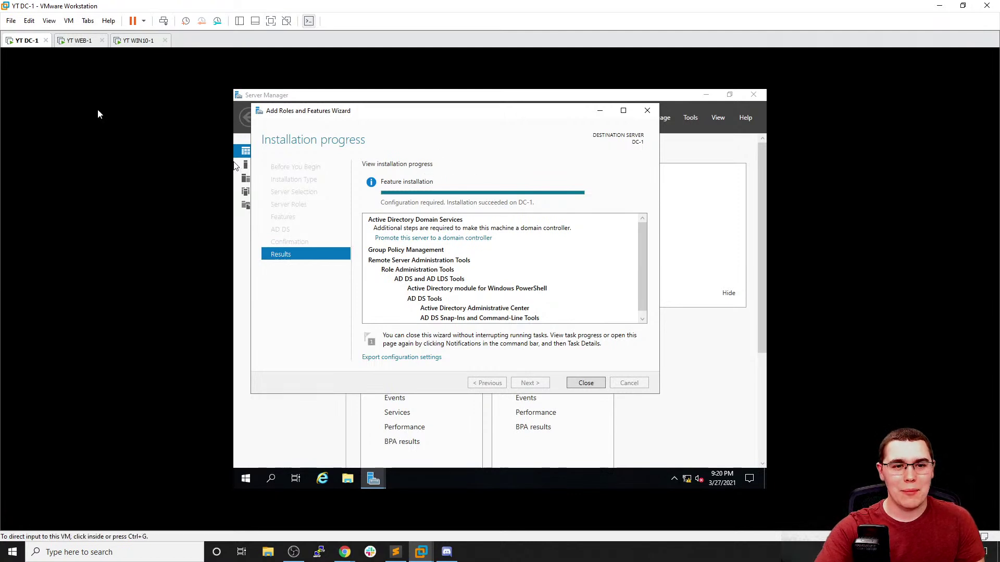
{"action": "left_click", "coordinate": [73, 41]}
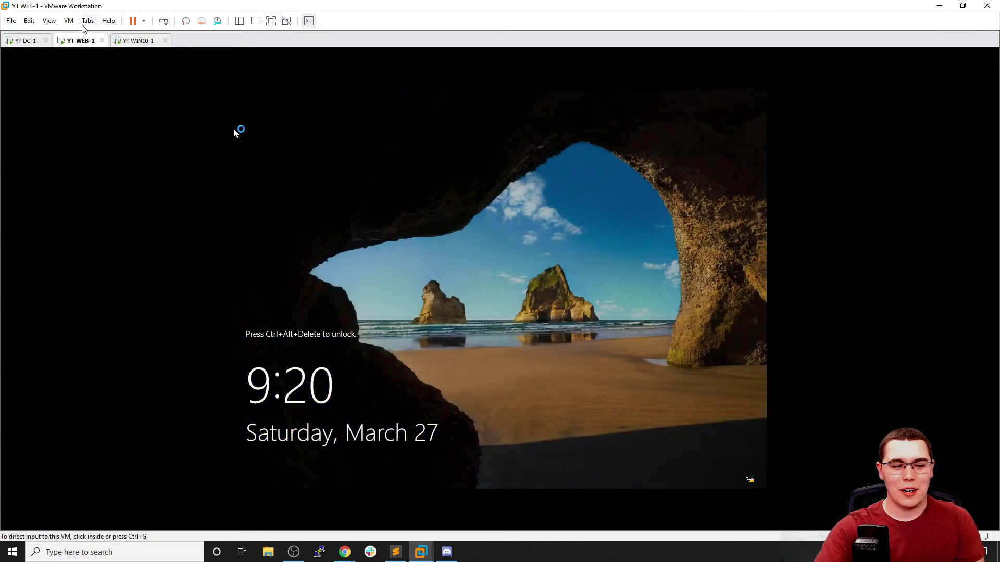
Sign in to WEB-1 as Administrator using Ctrl+Alt+Del and the account password, then close the Windows Admin Center notice
{"action": "left_click", "coordinate": [87, 20]}
{"action": "mouse_move", "coordinate": [68, 20]}
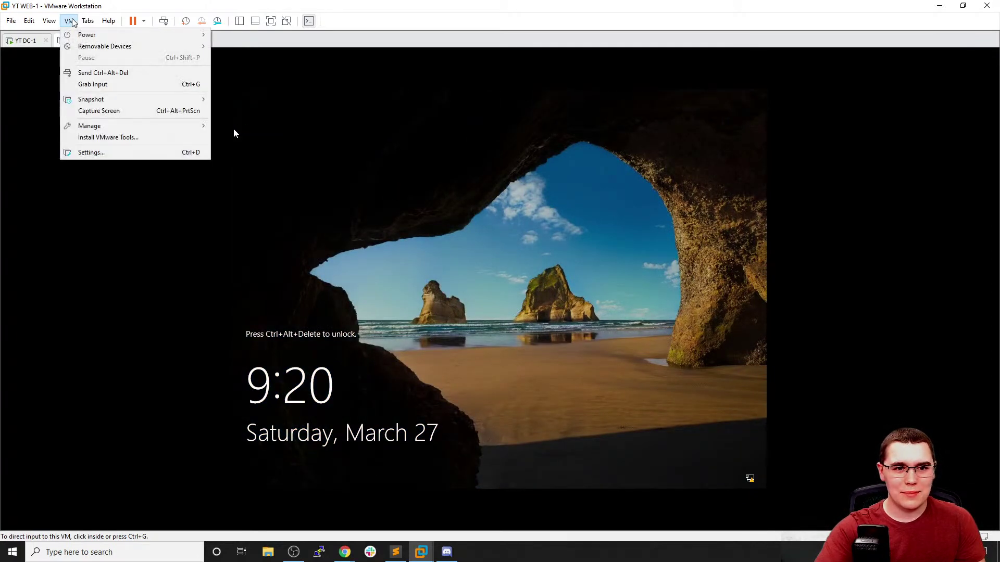
{"action": "left_click", "coordinate": [99, 73]}
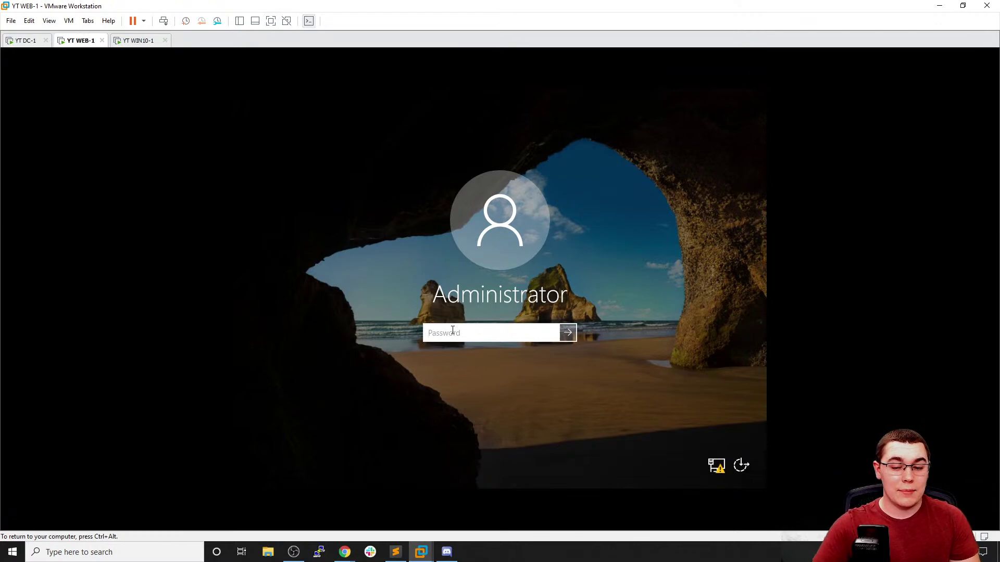
{"action": "type", "text": "Pa"}
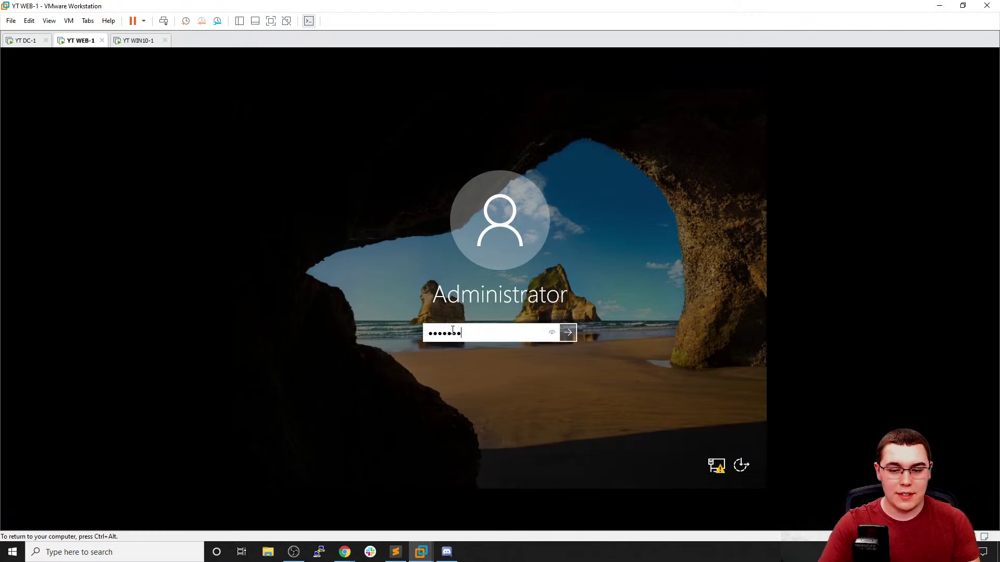
{"action": "key", "text": "Return"}
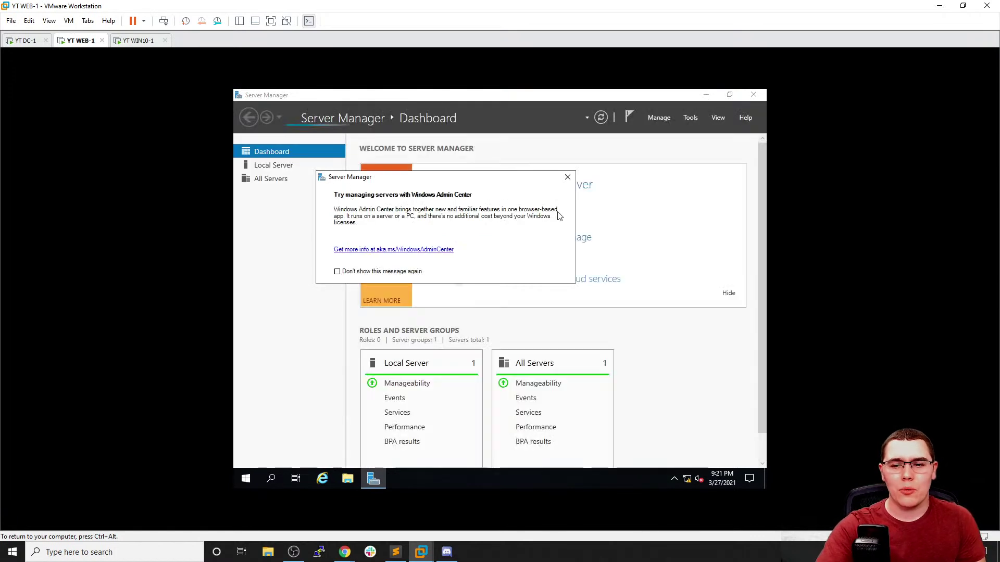
{"action": "left_click", "coordinate": [568, 180]}
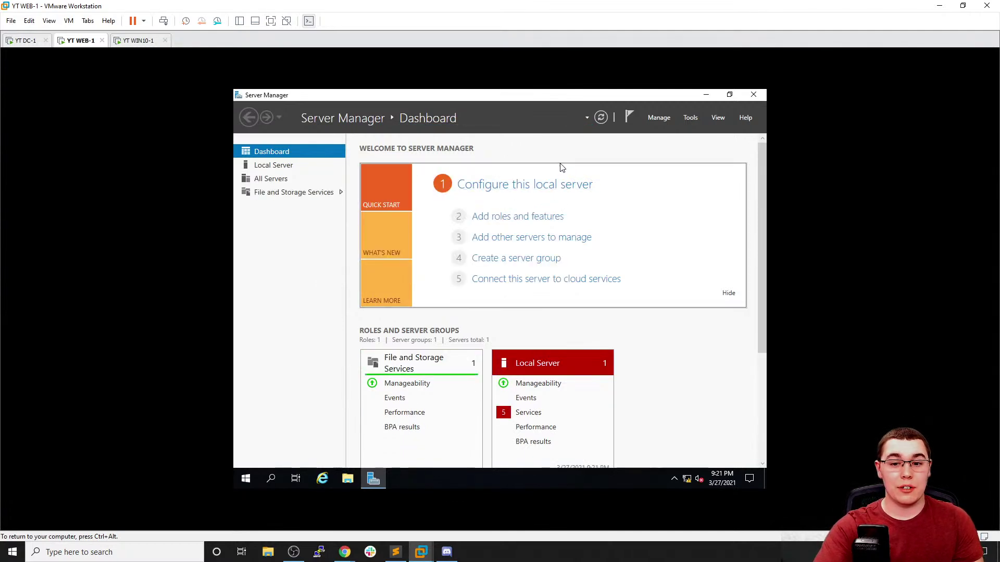
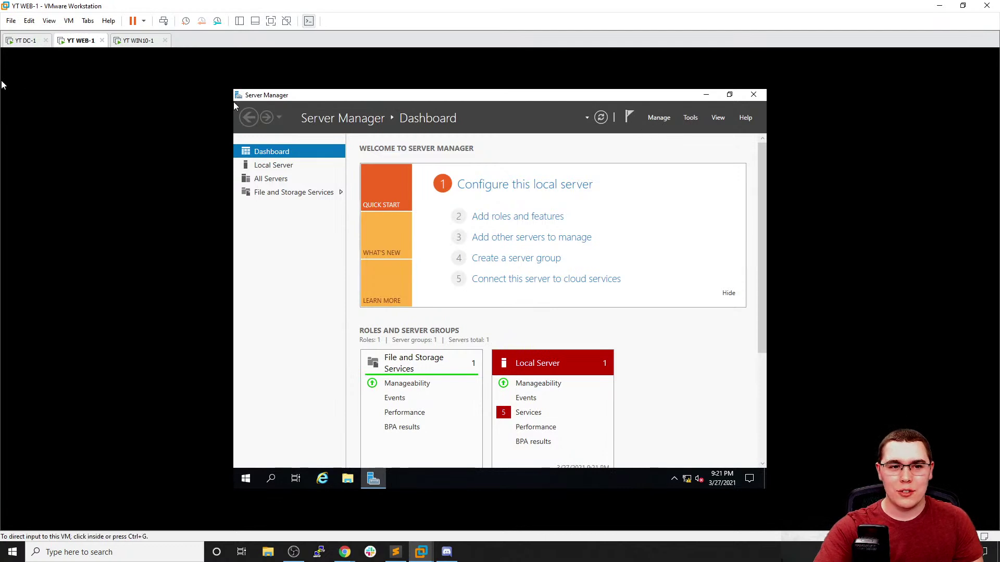
Start Add Roles and Features for WEB-1 and select Web Server (IIS) with its management tools
{"action": "left_click", "coordinate": [659, 117]}
{"action": "left_click", "coordinate": [669, 130]}
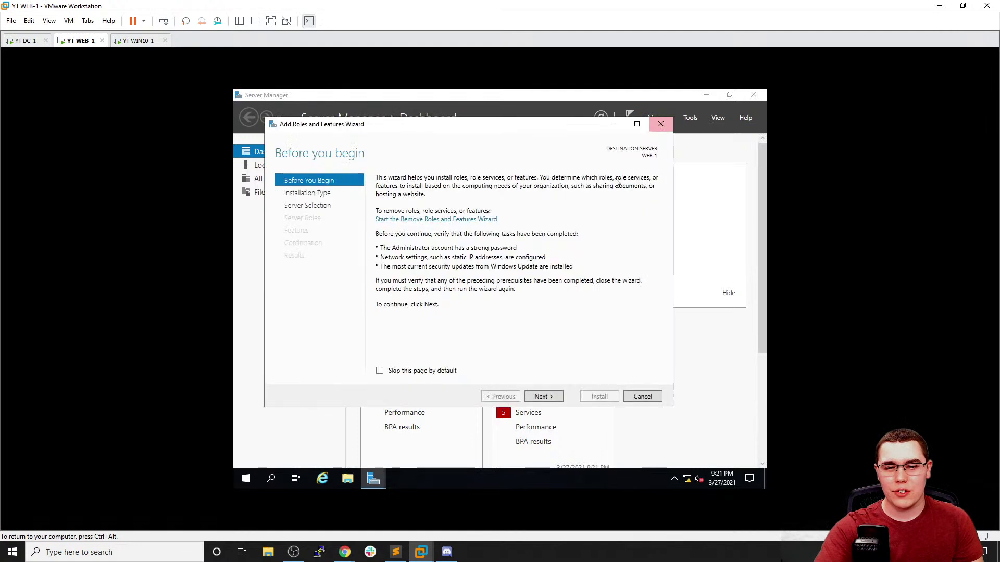
{"action": "left_click", "coordinate": [544, 396]}
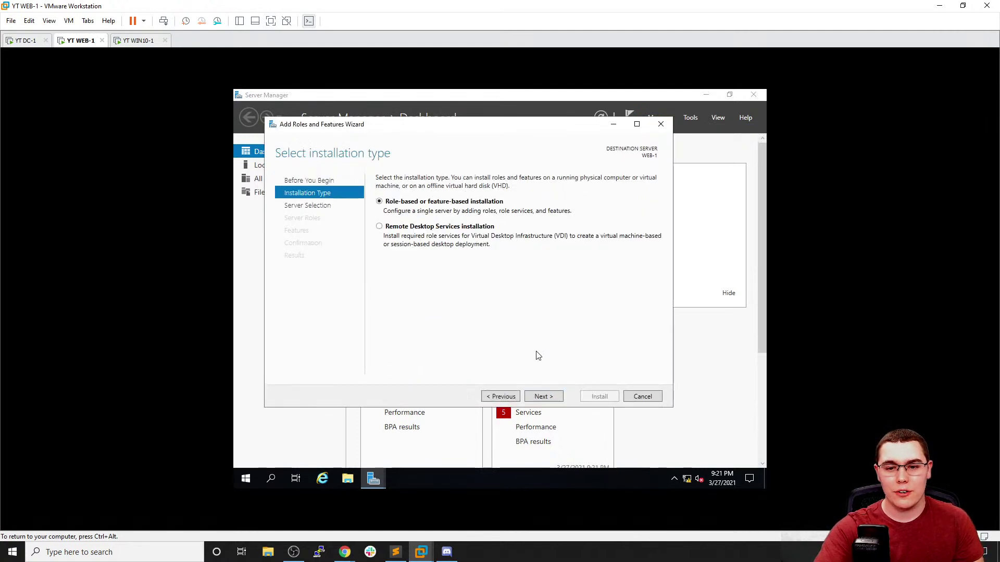
{"action": "left_click", "coordinate": [552, 396]}
{"action": "left_click", "coordinate": [545, 397]}
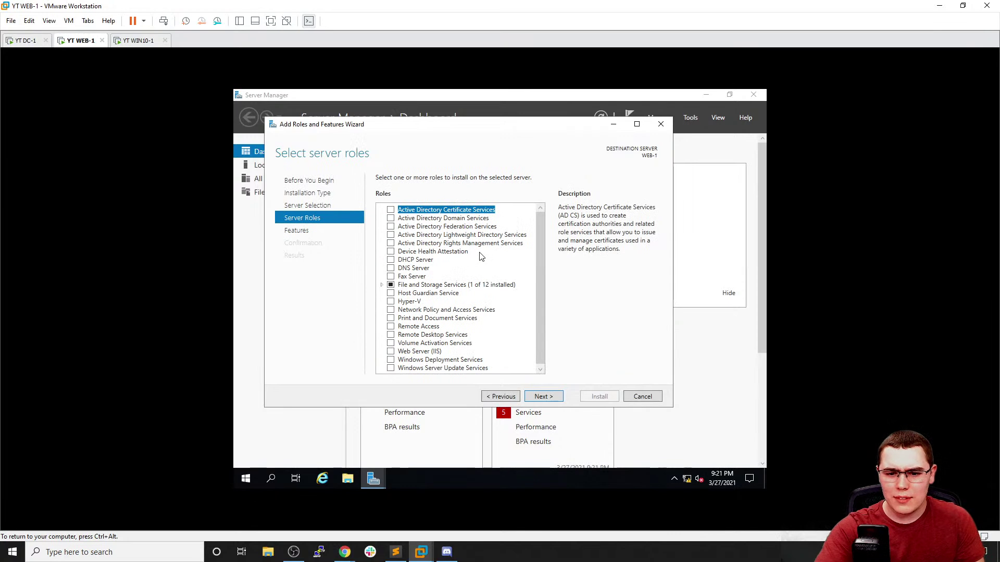
{"action": "left_click", "coordinate": [395, 351]}
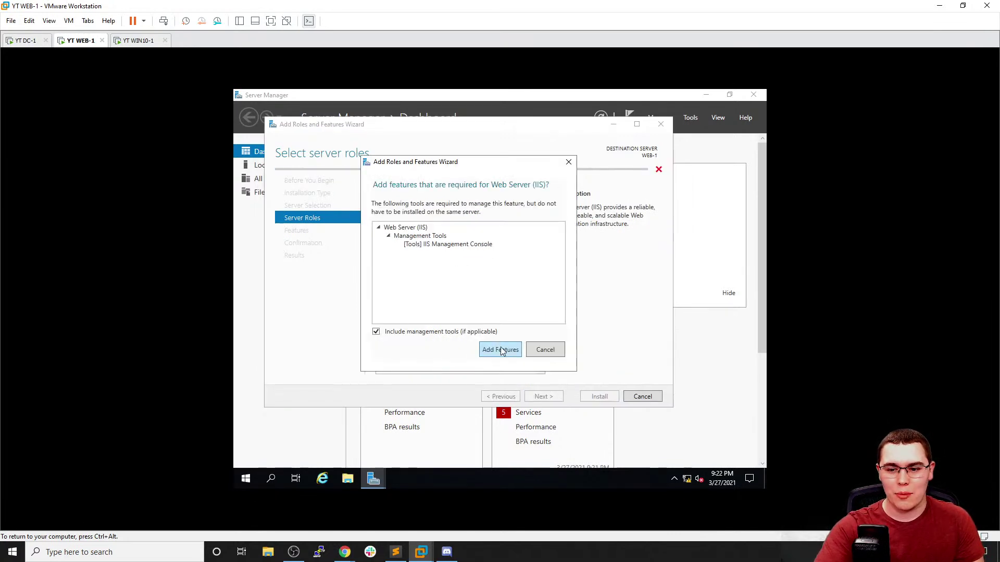
{"action": "left_click", "coordinate": [501, 351]}
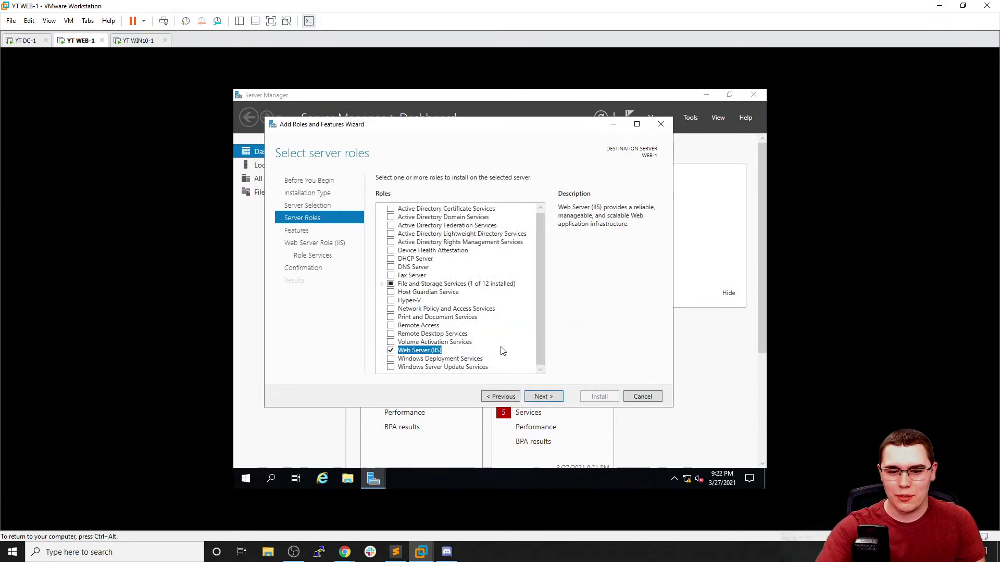
Keep default features and role services, allow automatic restart, and begin the IIS installation
{"action": "left_click", "coordinate": [546, 398]}
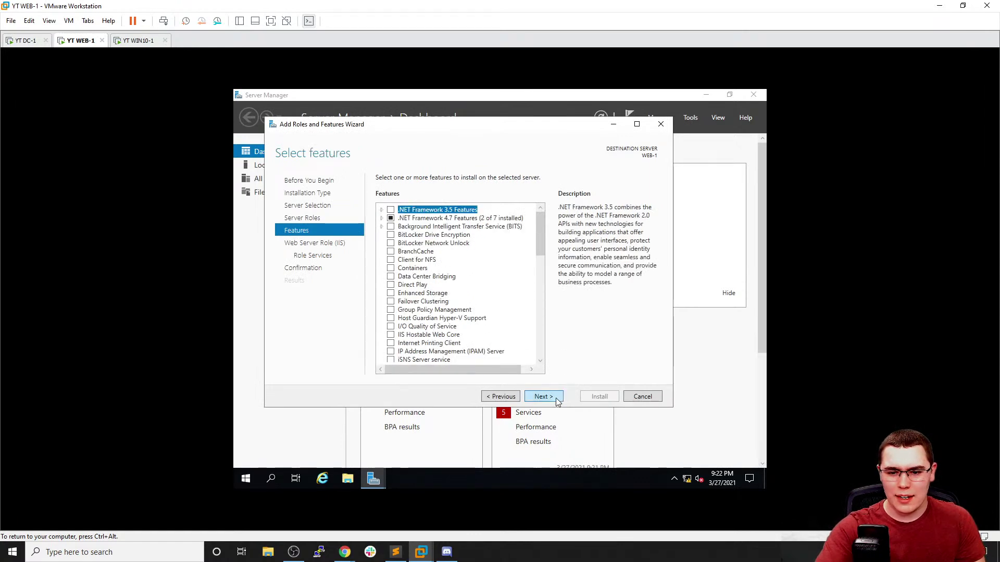
{"action": "left_click", "coordinate": [556, 400]}
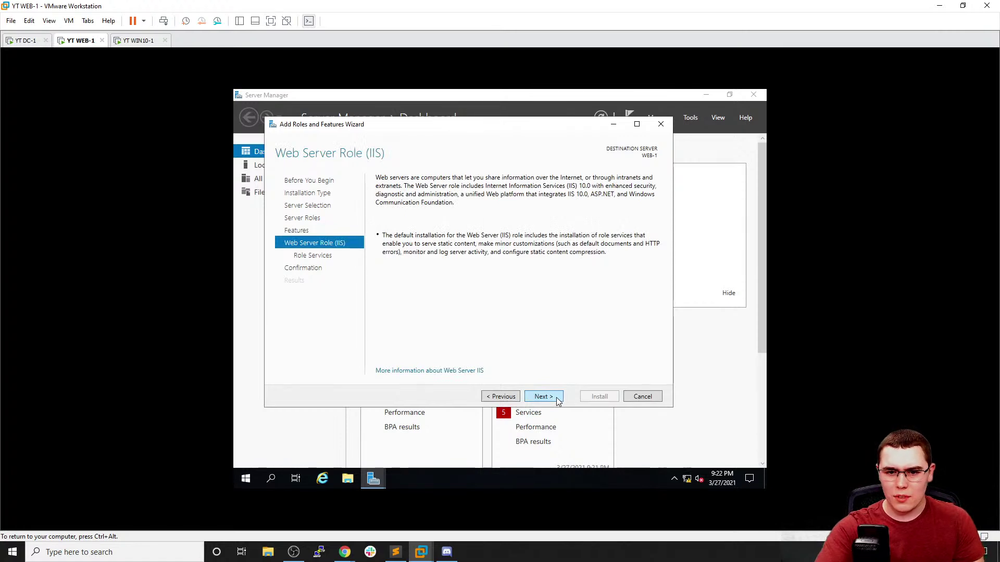
{"action": "left_click", "coordinate": [557, 400]}
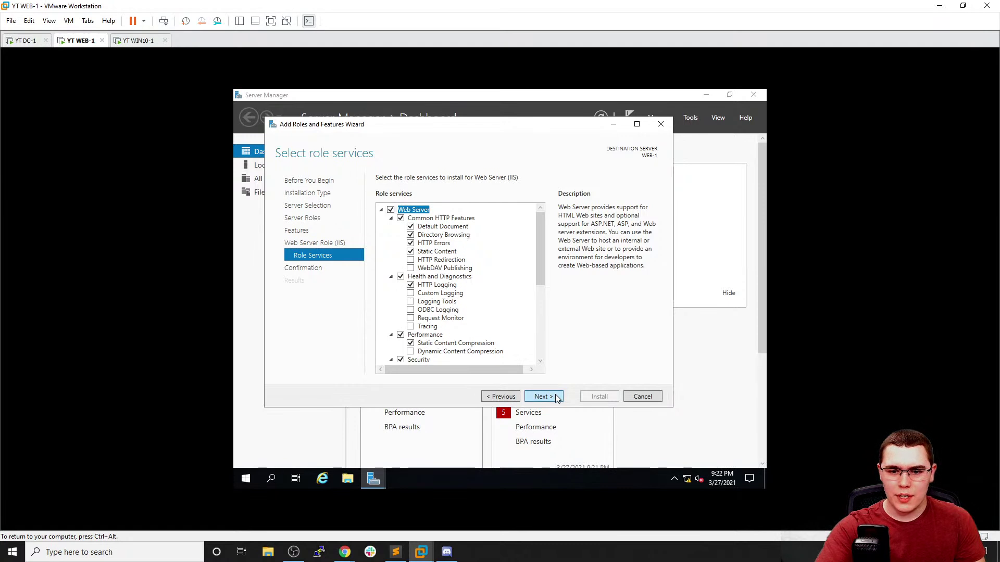
{"action": "left_click", "coordinate": [556, 399]}
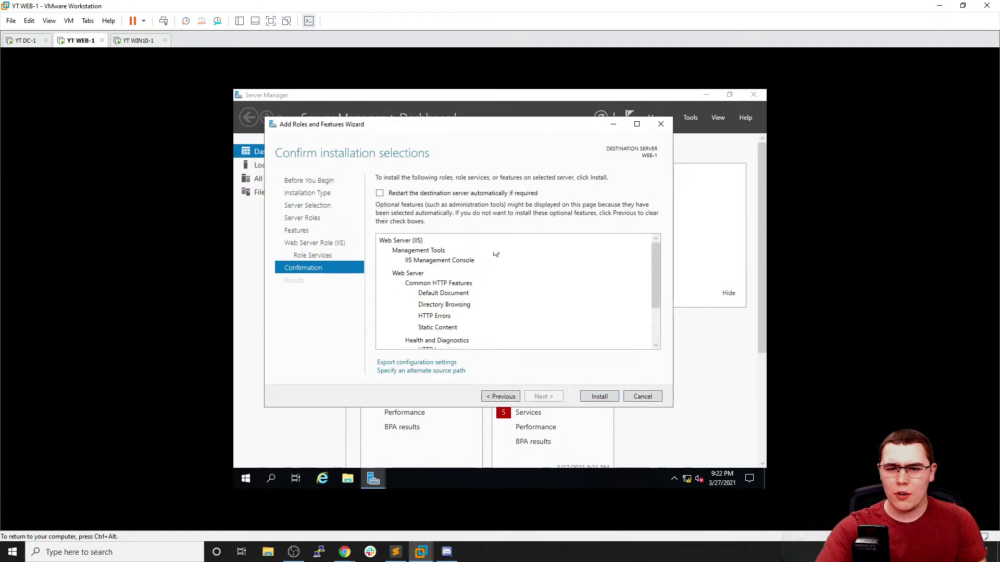
{"action": "left_click", "coordinate": [475, 192]}
{"action": "left_click", "coordinate": [534, 319]}
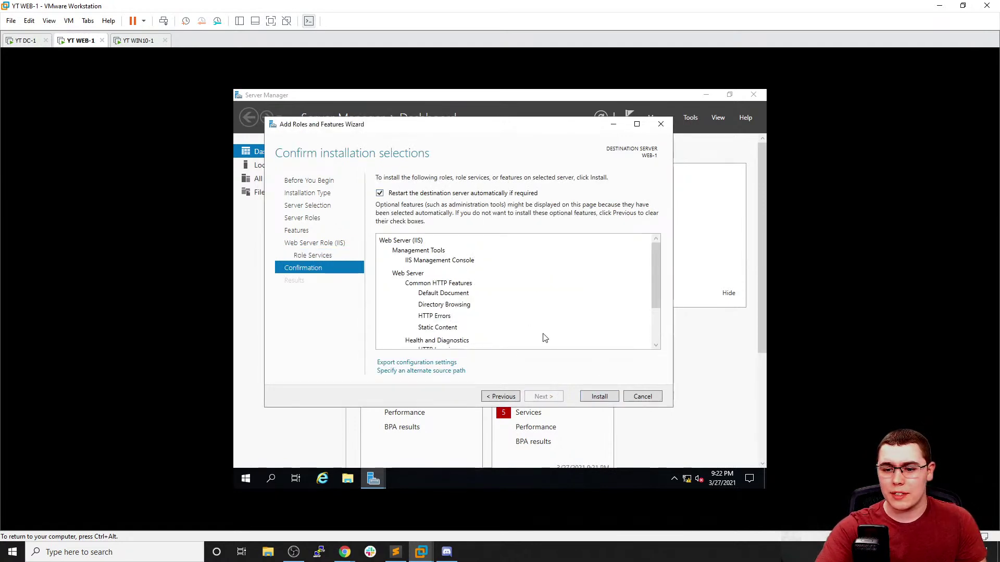
{"action": "left_click", "coordinate": [595, 398]}
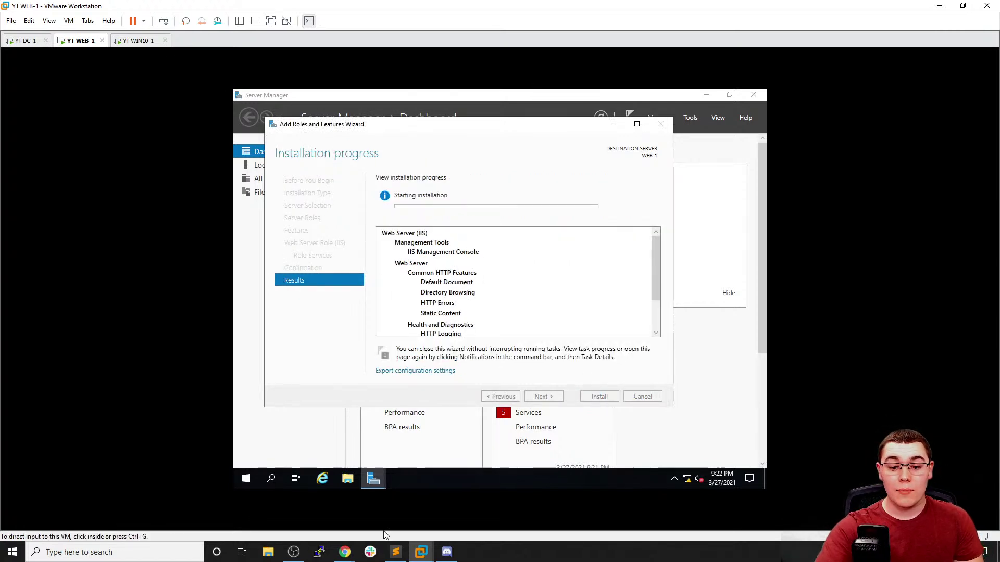
{"action": "mouse_move", "coordinate": [345, 550]}
{"action": "left_click", "coordinate": [289, 508]}
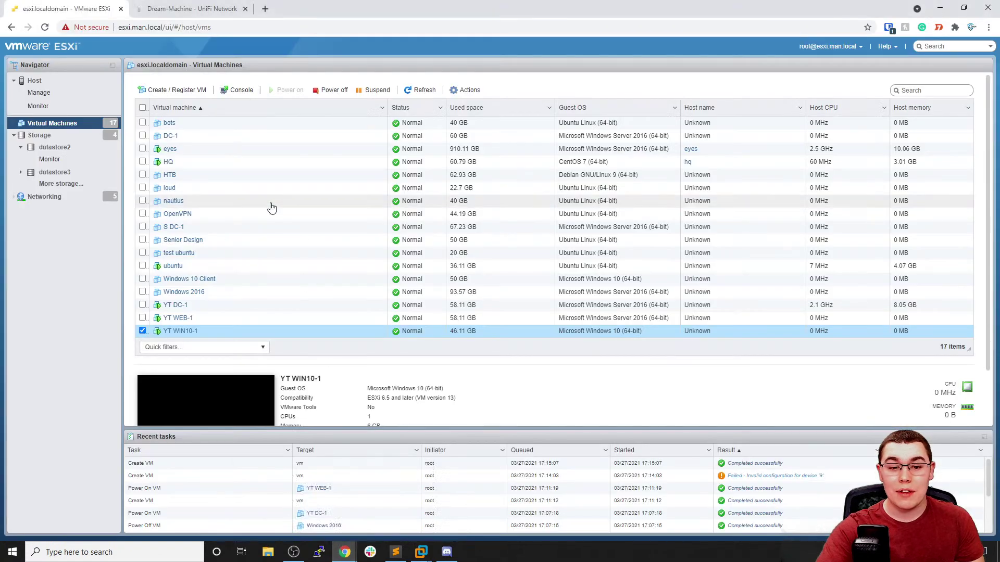
Start a brand-new ESXi virtual machine named YT SHARE-1
{"action": "left_click", "coordinate": [172, 90]}
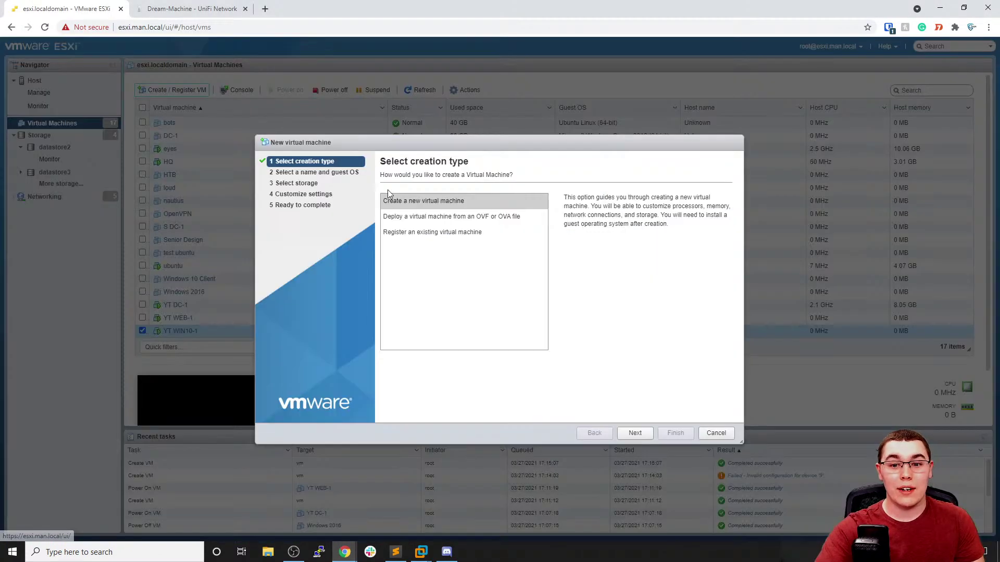
{"action": "left_click", "coordinate": [635, 433]}
{"action": "left_click", "coordinate": [470, 211]}
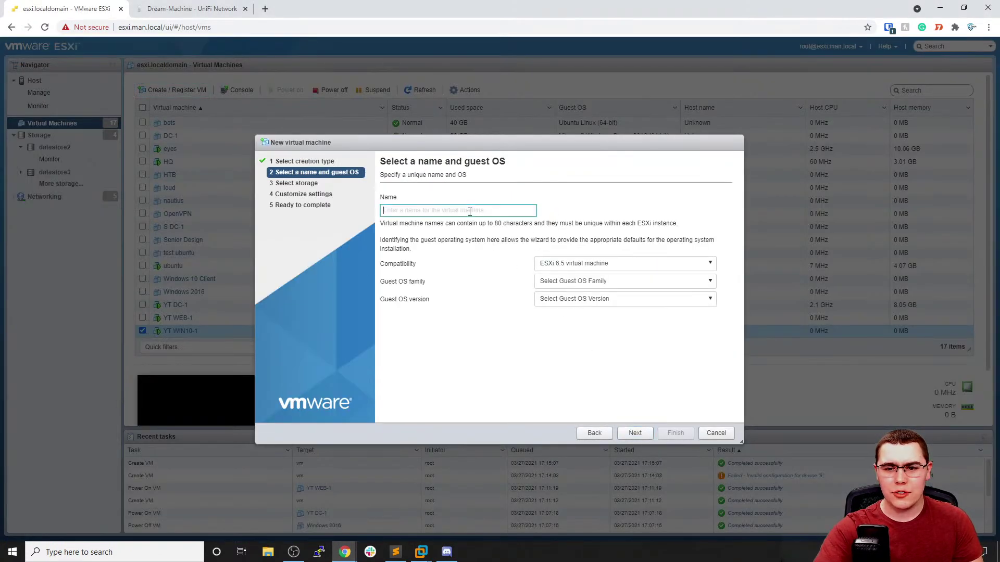
{"action": "type", "text": "YT"}
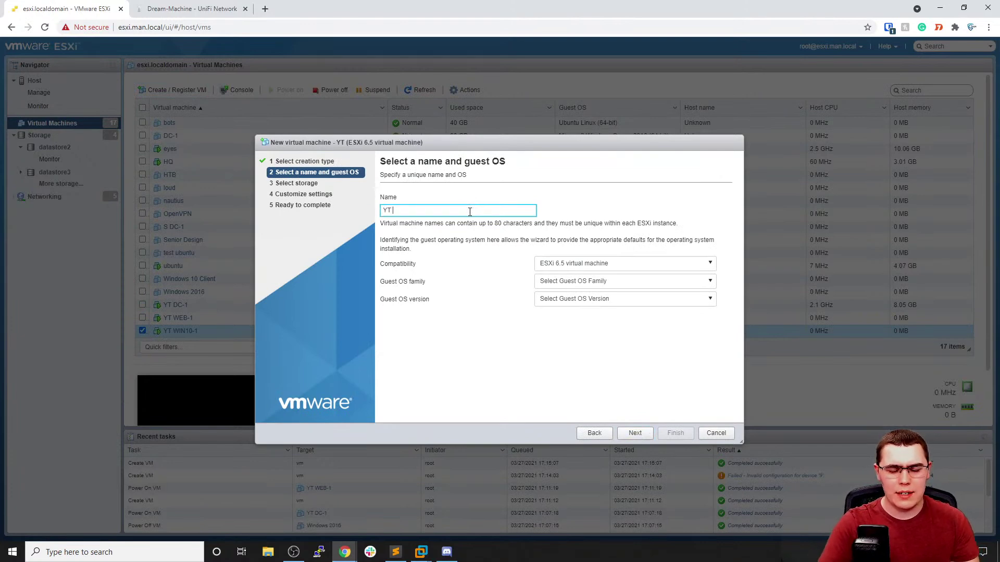
{"action": "type", "text": " SHARE"}
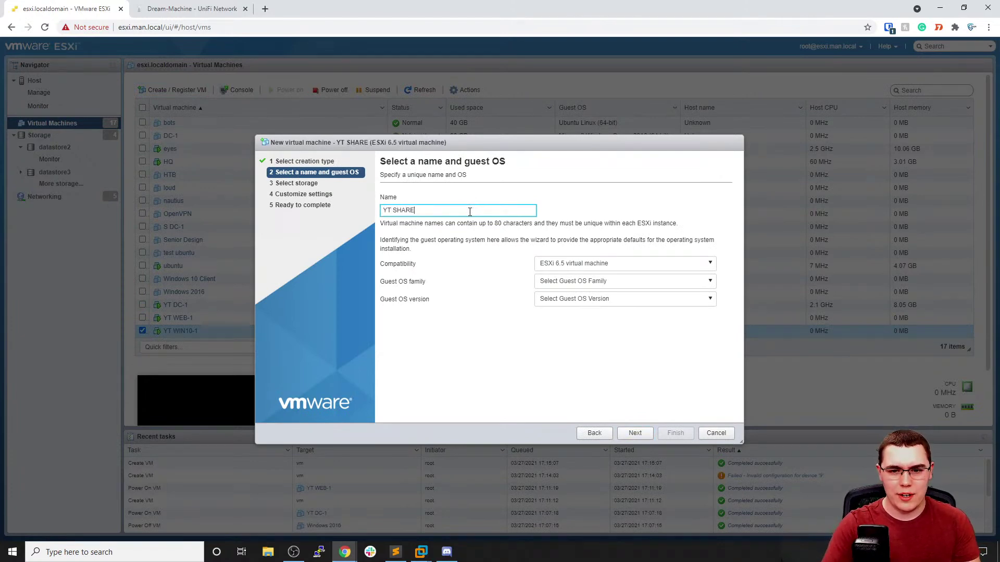
{"action": "type", "text": "-1"}
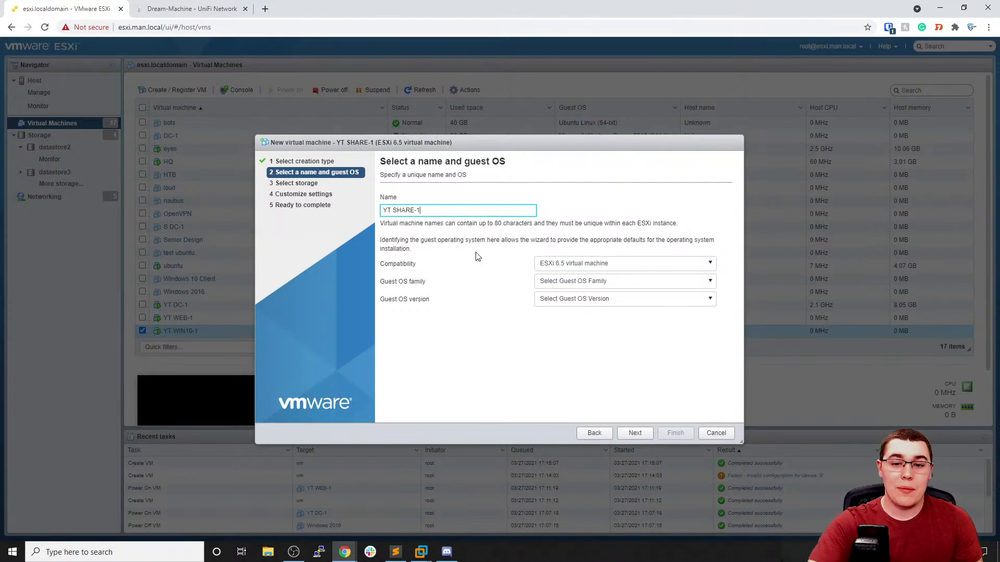
Set the guest OS to Windows Server 2016 (64-bit) and store the VM on datastore3
{"action": "left_click", "coordinate": [563, 281]}
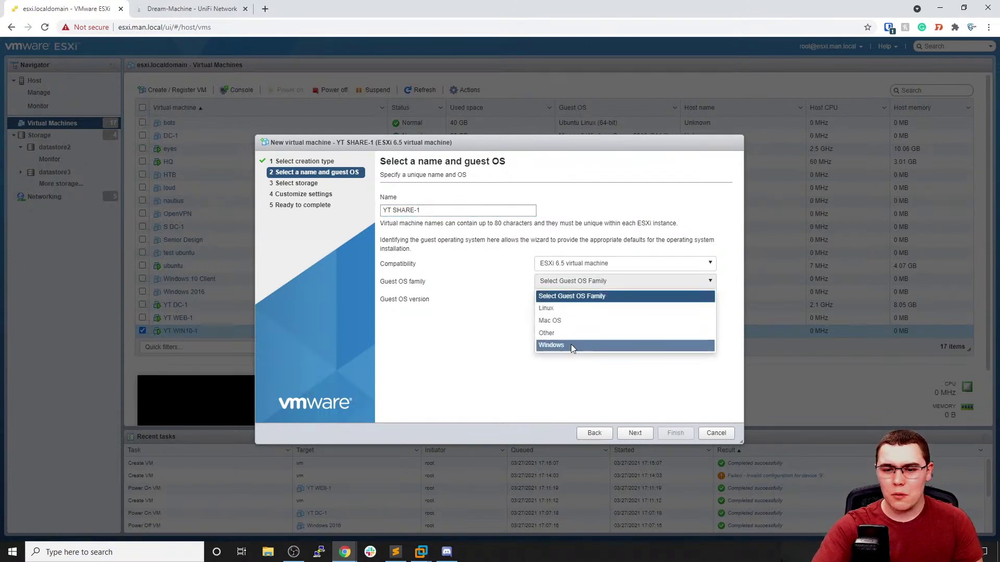
{"action": "left_click", "coordinate": [570, 346]}
{"action": "left_click", "coordinate": [580, 301]}
{"action": "scroll", "coordinate": [591, 331], "scroll_direction": "down", "scroll_amount": 10}
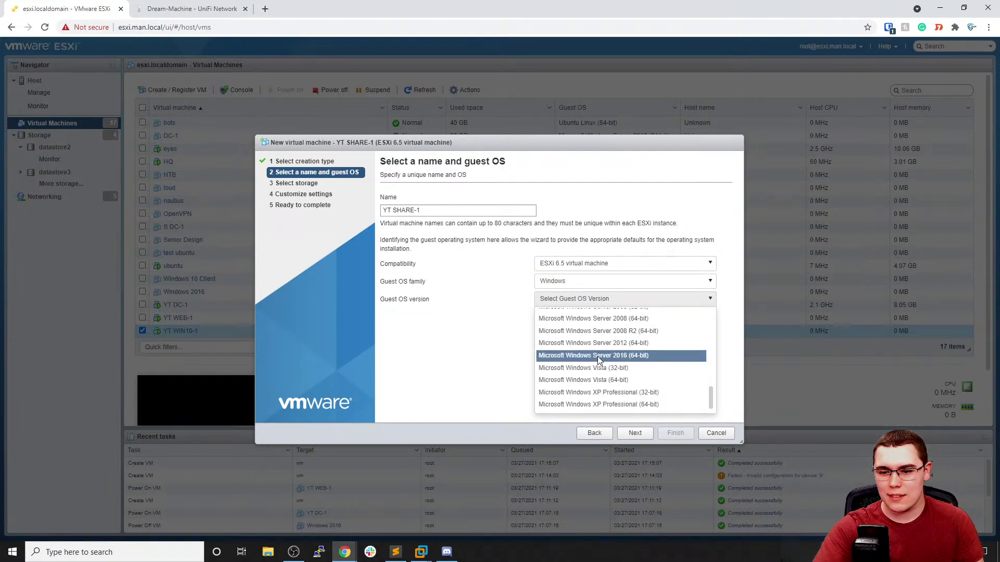
{"action": "left_click", "coordinate": [598, 355]}
{"action": "left_click", "coordinate": [635, 433]}
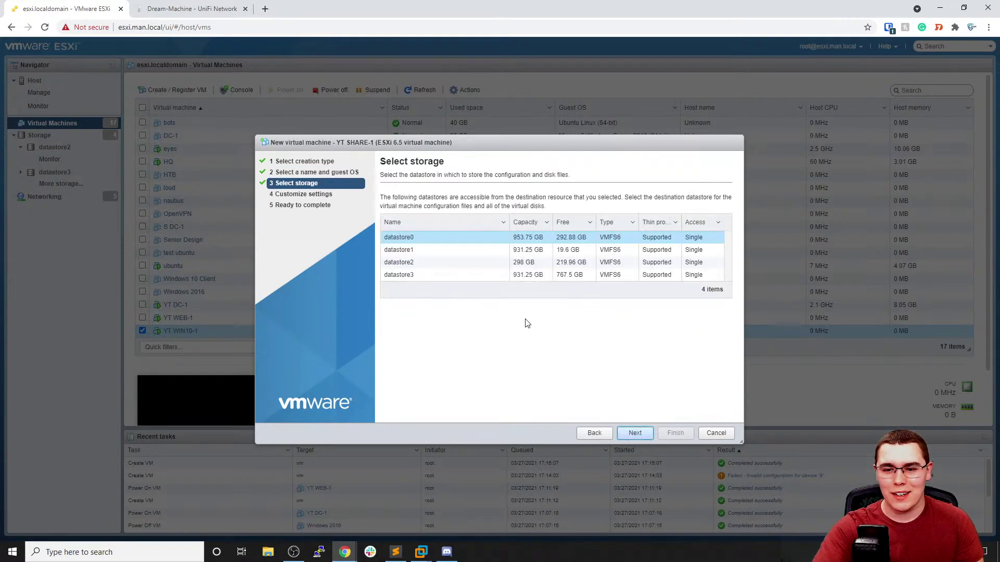
{"action": "left_click", "coordinate": [511, 275]}
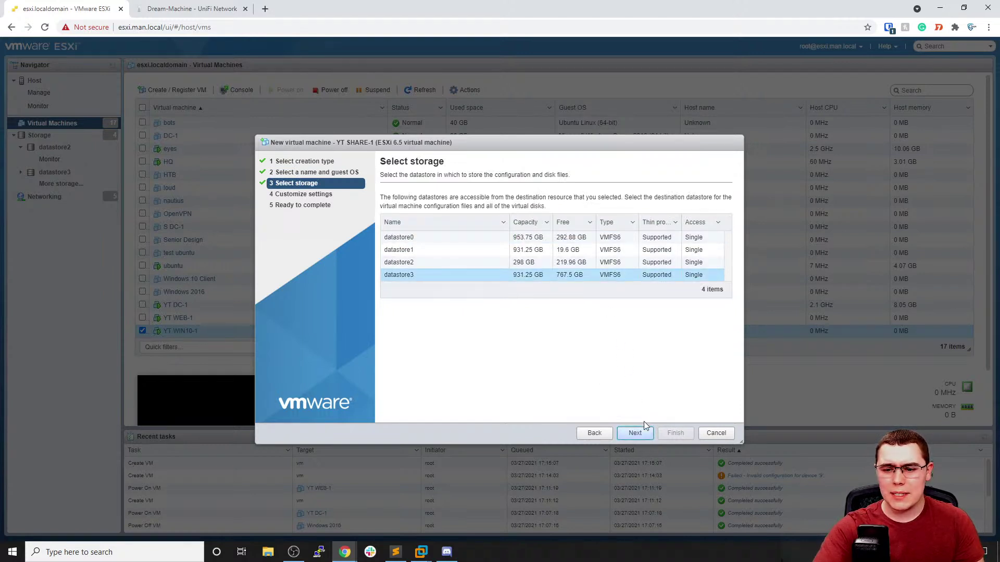
{"action": "left_click", "coordinate": [636, 434]}
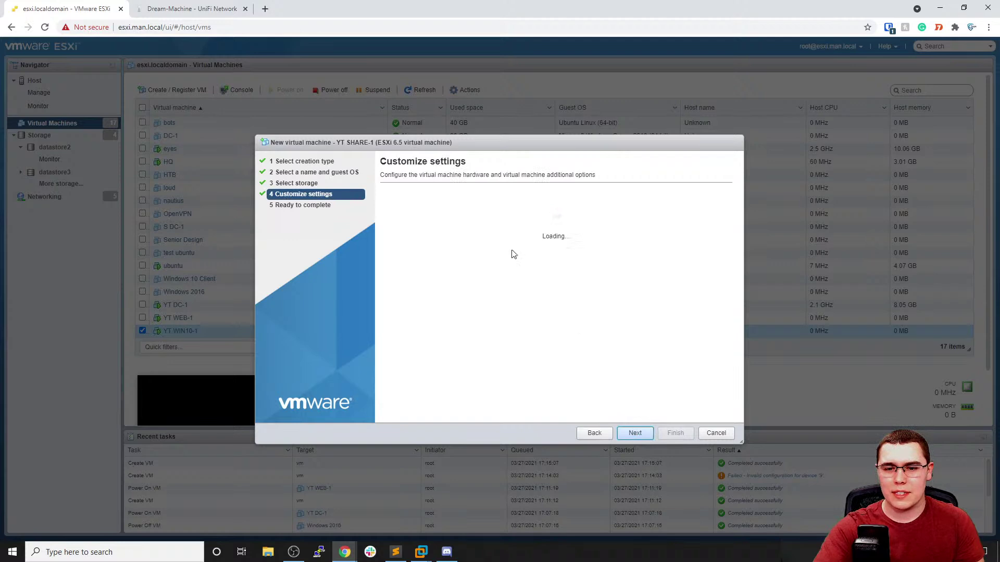
Give YT SHARE-1 2 CPUs, 8 GB memory, a 60 GB disk and the YT-Lab network
{"action": "left_click", "coordinate": [519, 237]}
{"action": "left_click", "coordinate": [511, 262]}
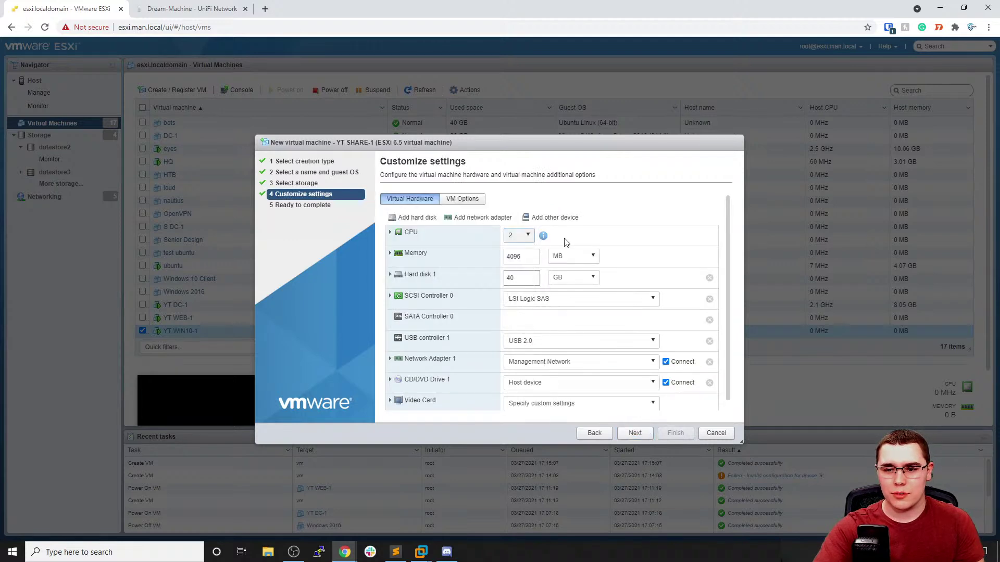
{"action": "double_click", "coordinate": [532, 258]}
{"action": "type", "text": "8"}
{"action": "left_click", "coordinate": [572, 255]}
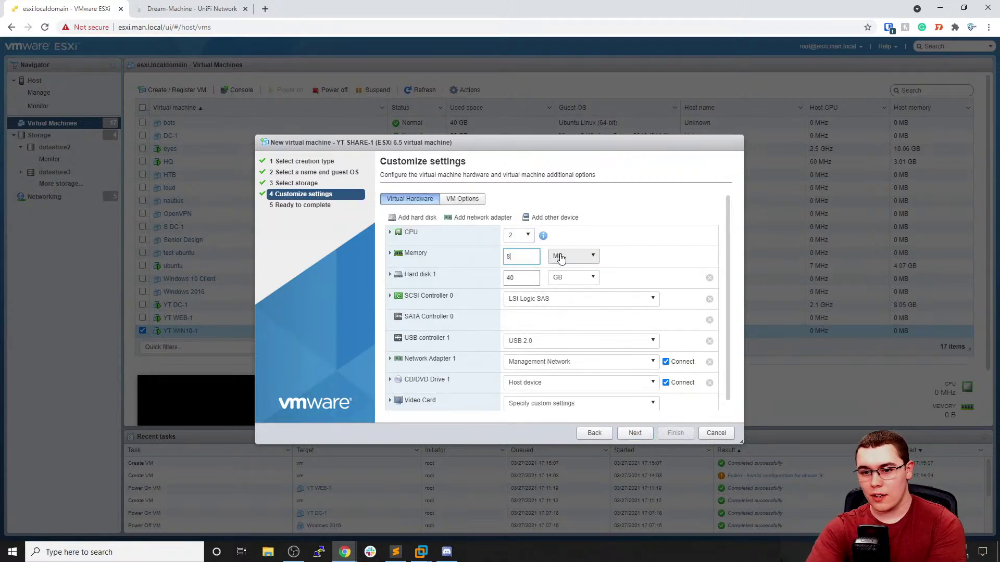
{"action": "left_click", "coordinate": [573, 282]}
{"action": "key", "text": "Tab"}
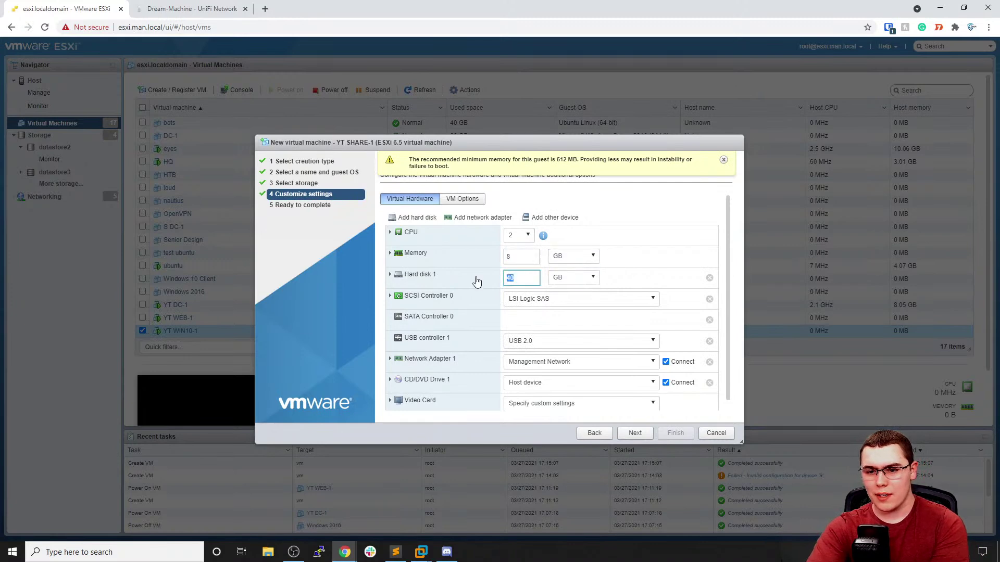
{"action": "type", "text": "60"}
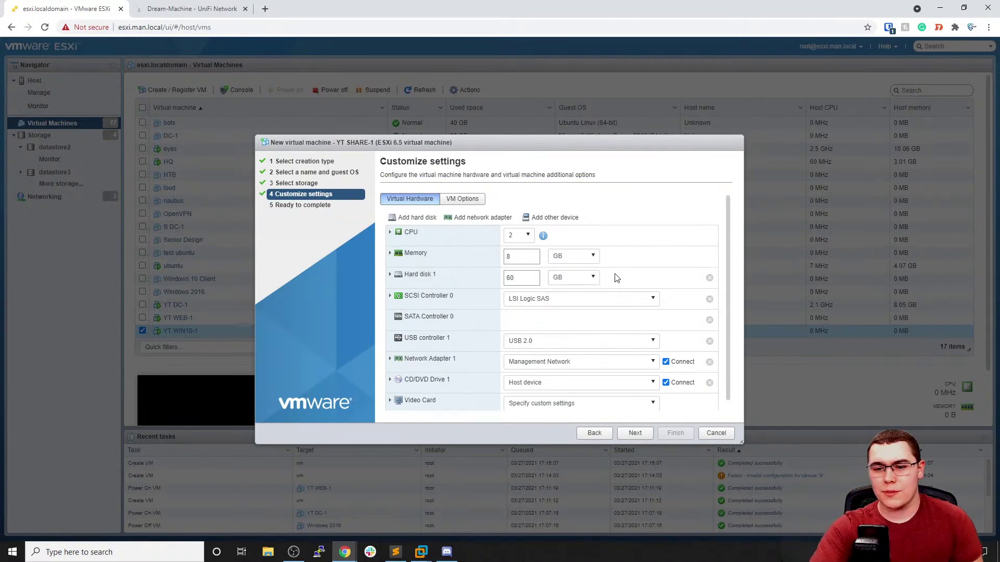
{"action": "left_click", "coordinate": [564, 362]}
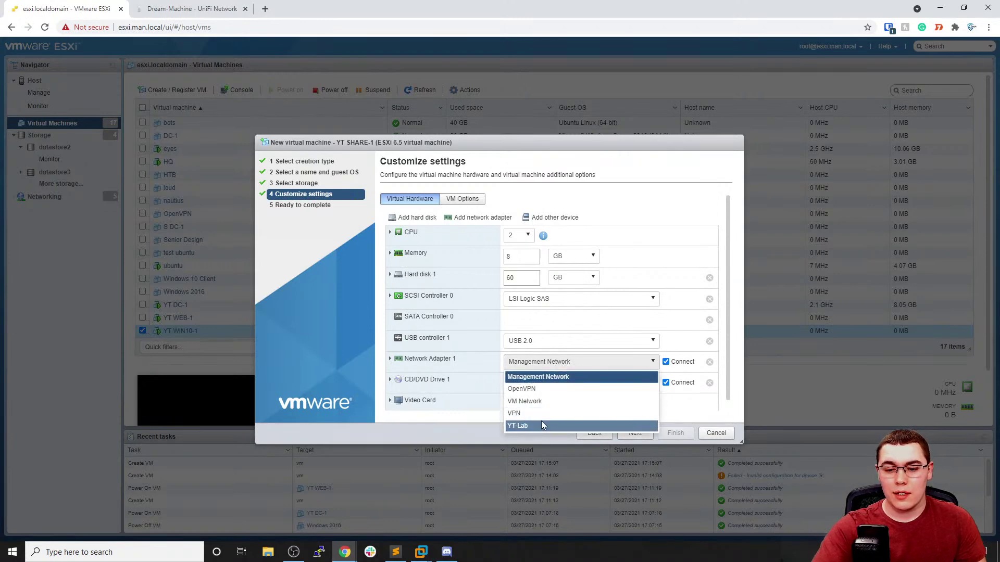
{"action": "left_click", "coordinate": [540, 425]}
Attach Windows Server 2019.iso from datastore2's ISOs folder as the CD/DVD and finish the VM
{"action": "left_click", "coordinate": [547, 387]}
{"action": "left_click", "coordinate": [539, 411]}
{"action": "left_click", "coordinate": [449, 274]}
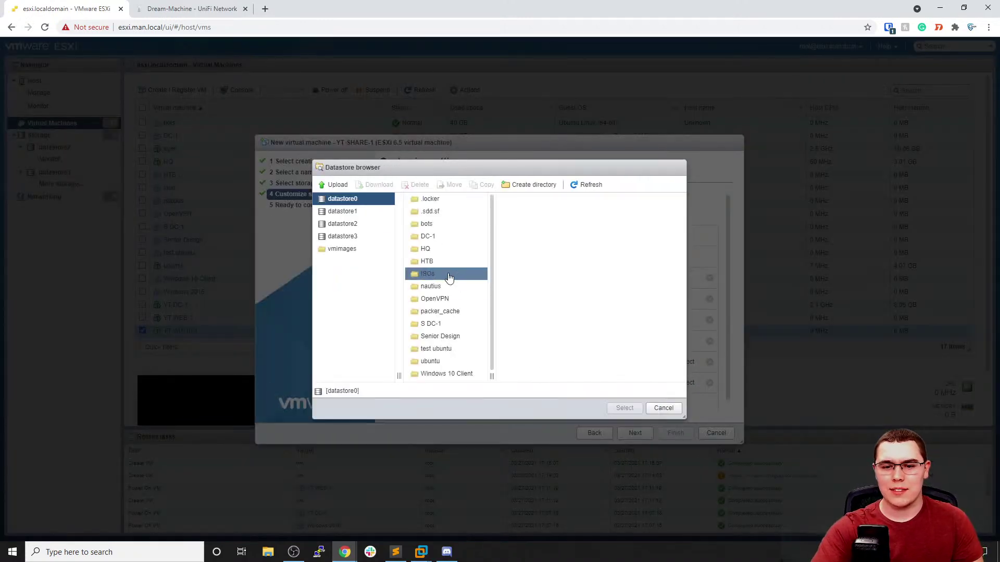
{"action": "left_click", "coordinate": [357, 224]}
{"action": "left_click", "coordinate": [442, 213]}
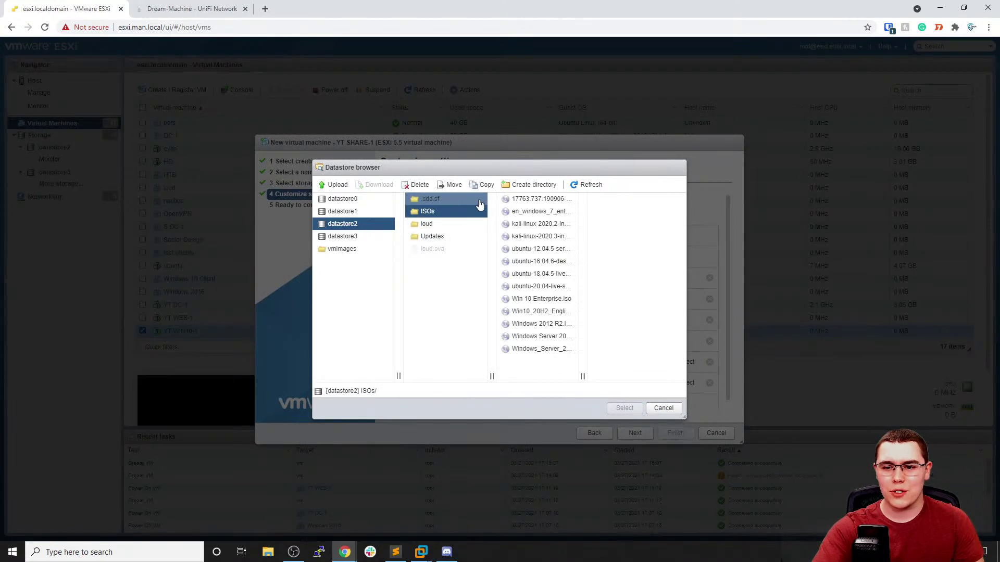
{"action": "left_click", "coordinate": [531, 339]}
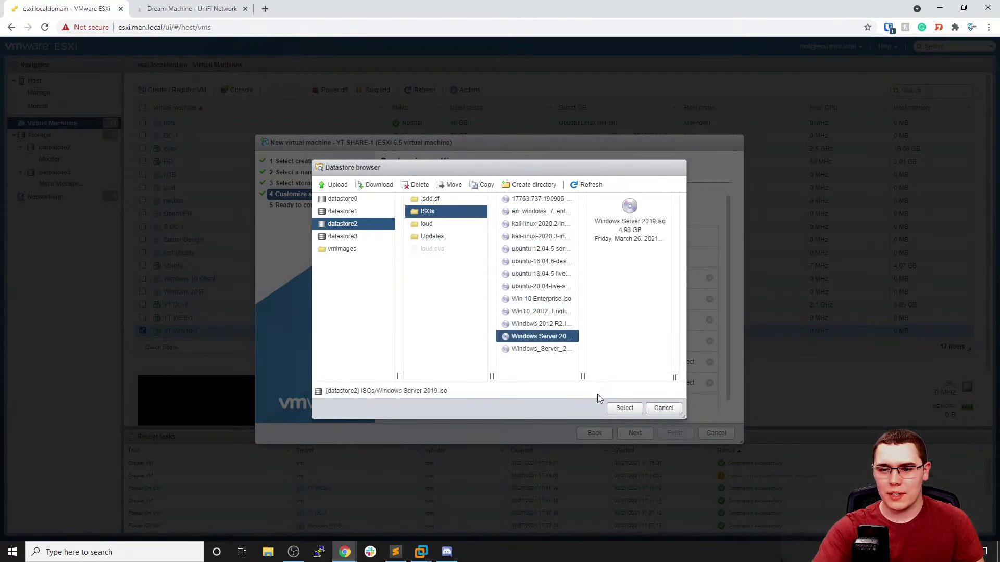
{"action": "left_click", "coordinate": [624, 407]}
{"action": "scroll", "coordinate": [602, 348], "scroll_direction": "down", "scroll_amount": 1}
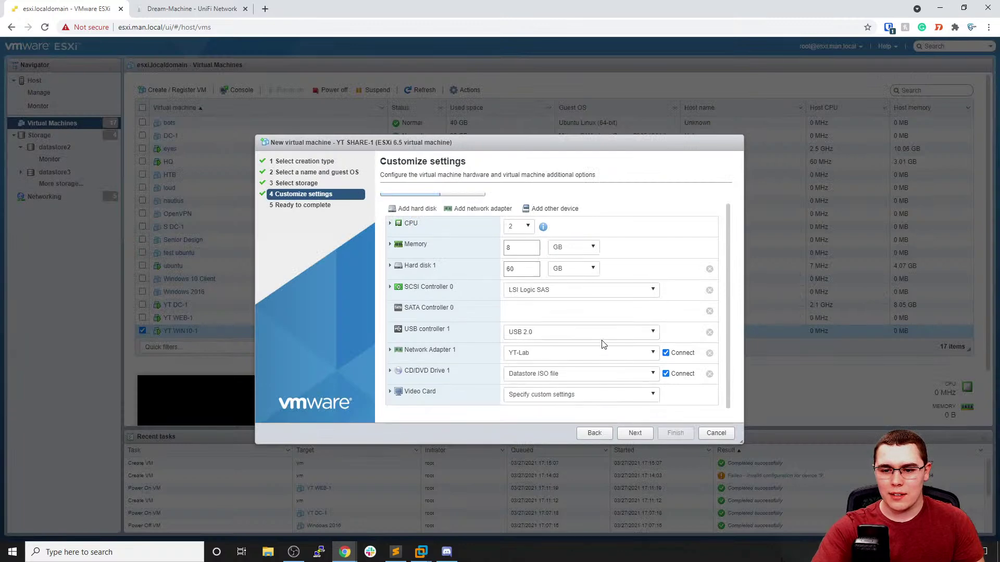
{"action": "left_click", "coordinate": [635, 433]}
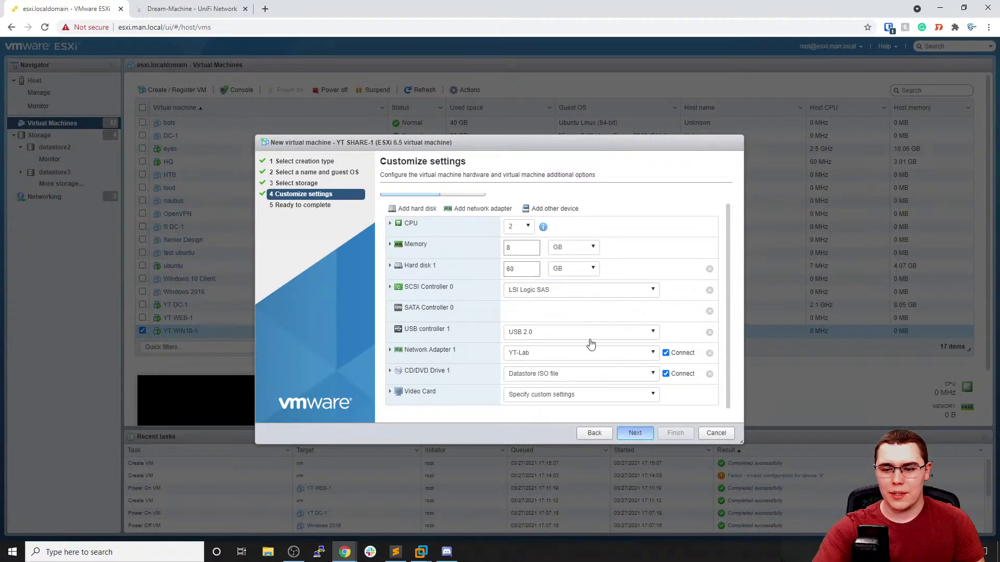
{"action": "left_click", "coordinate": [674, 433]}
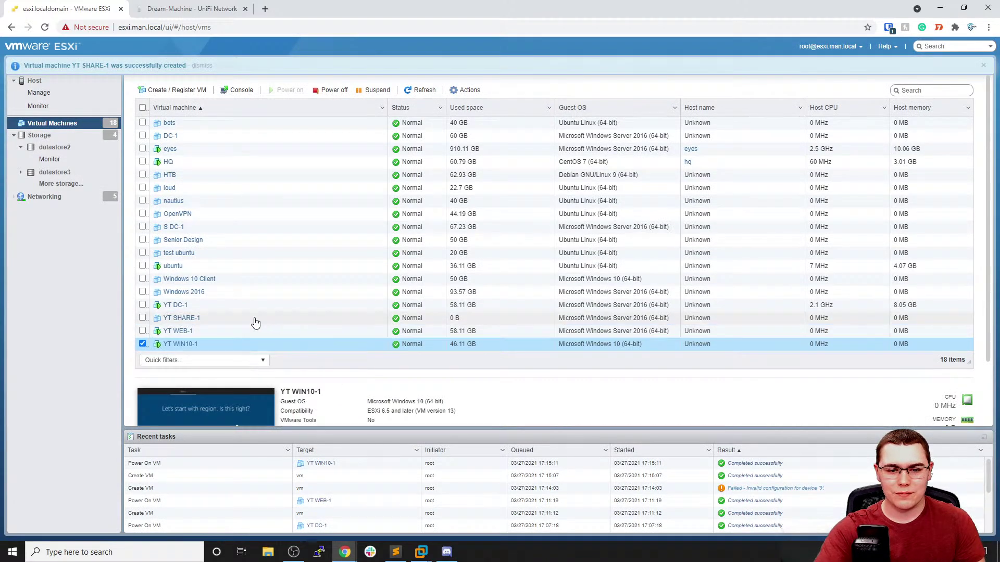
Select YT SHARE-1 in the ESXi VM list and power it on
{"action": "left_click", "coordinate": [214, 318]}
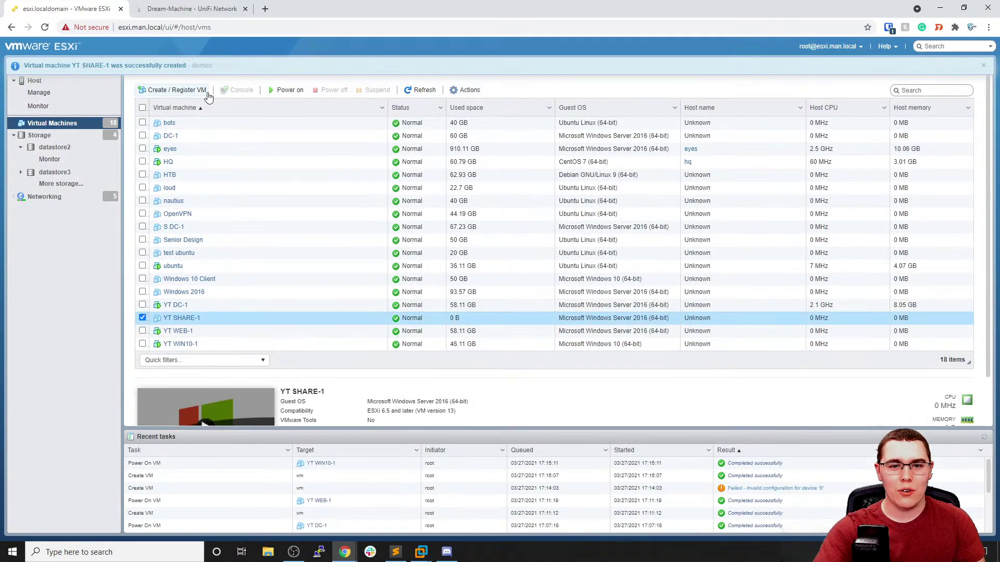
{"action": "left_click", "coordinate": [279, 90]}
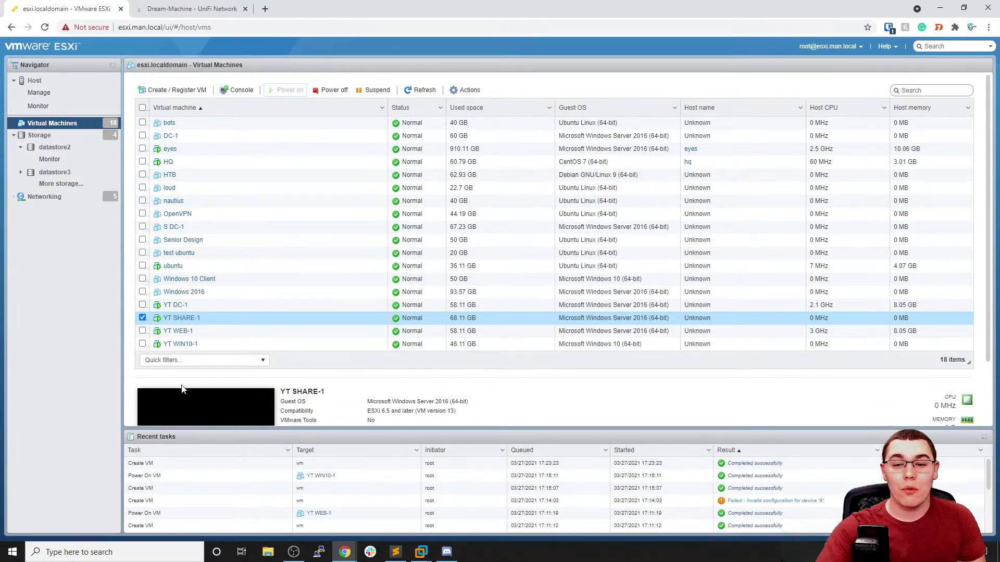
{"action": "left_click", "coordinate": [142, 318]}
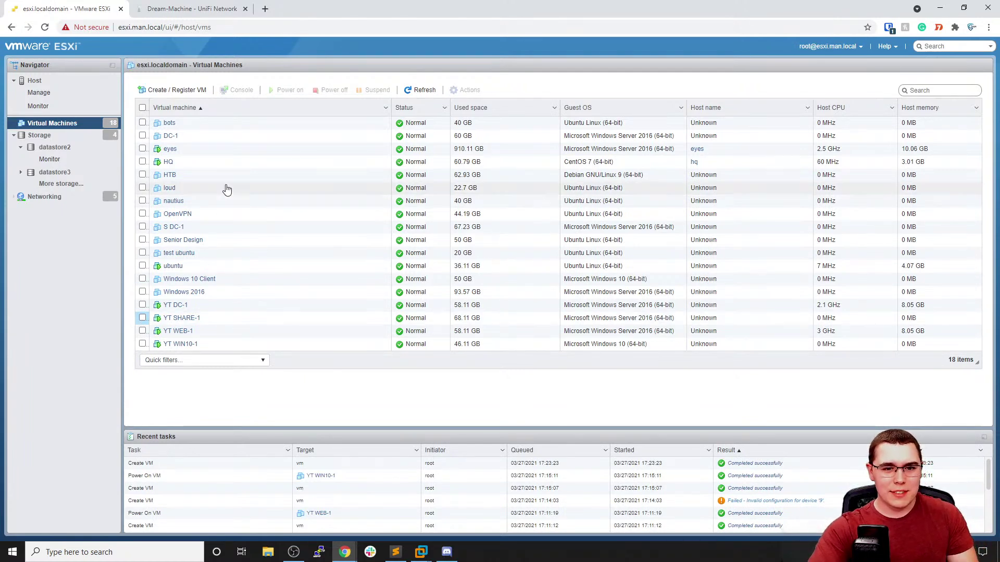
{"action": "left_click", "coordinate": [142, 318]}
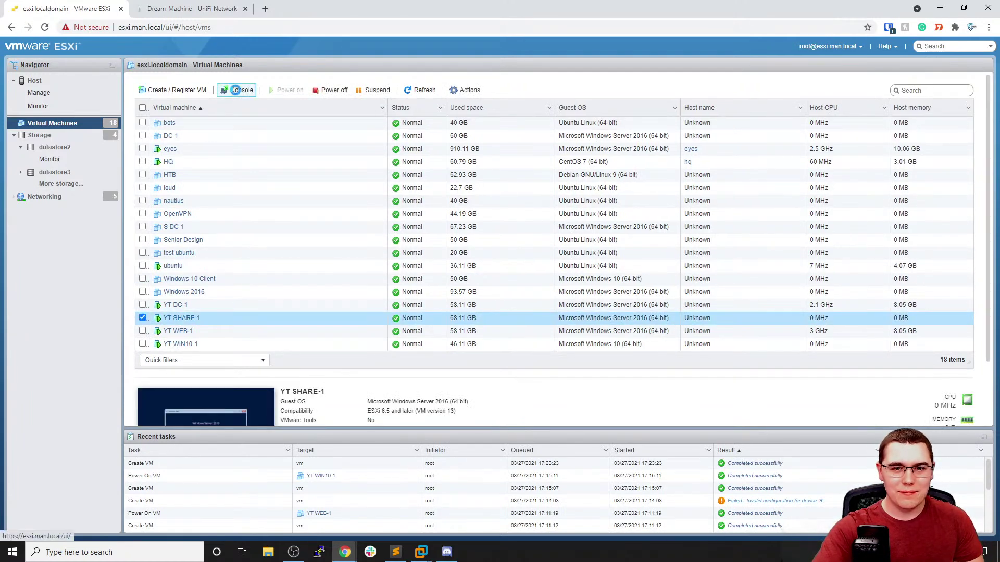
Open YT SHARE-1's remote console in Workstation, keep the default language, and choose Install now
{"action": "left_click", "coordinate": [237, 90]}
{"action": "left_click", "coordinate": [267, 146]}
{"action": "left_click", "coordinate": [516, 119]}
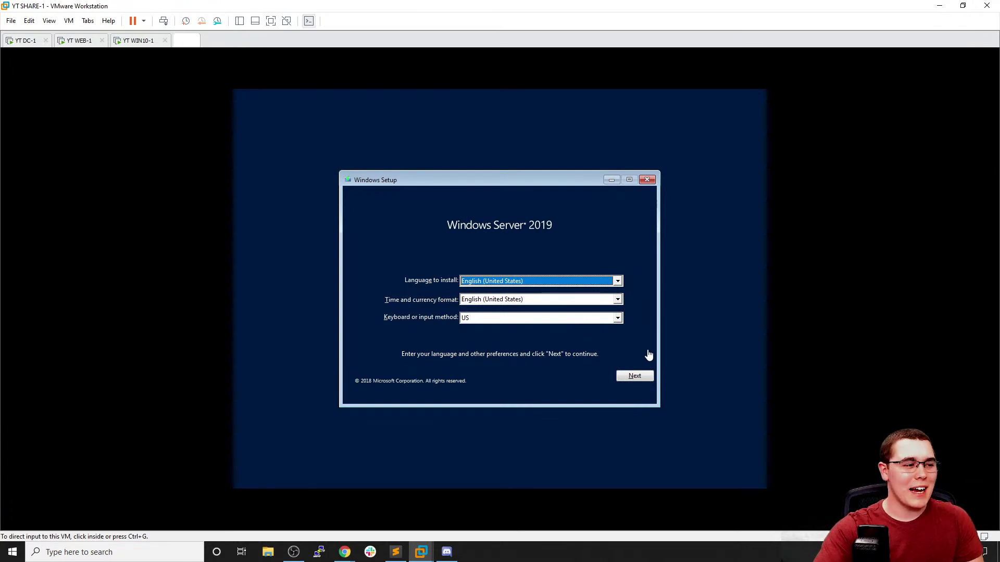
{"action": "left_click", "coordinate": [642, 376]}
{"action": "left_click", "coordinate": [643, 375]}
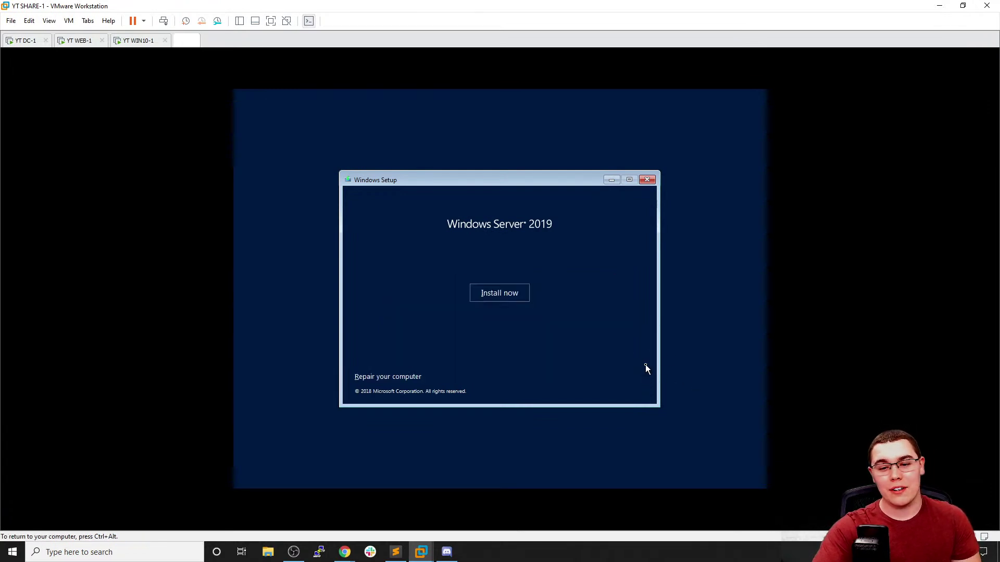
{"action": "left_click", "coordinate": [523, 300]}
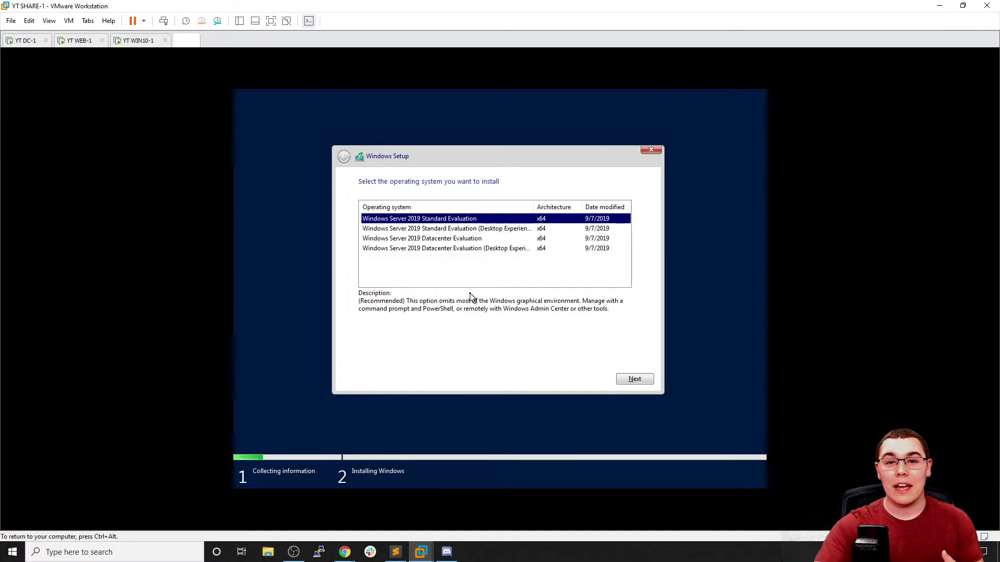
Custom-install Windows Server 2019 Standard Evaluation (Desktop Experience) on the unallocated 60 GB drive
{"action": "left_click", "coordinate": [490, 230]}
{"action": "left_click", "coordinate": [630, 378]}
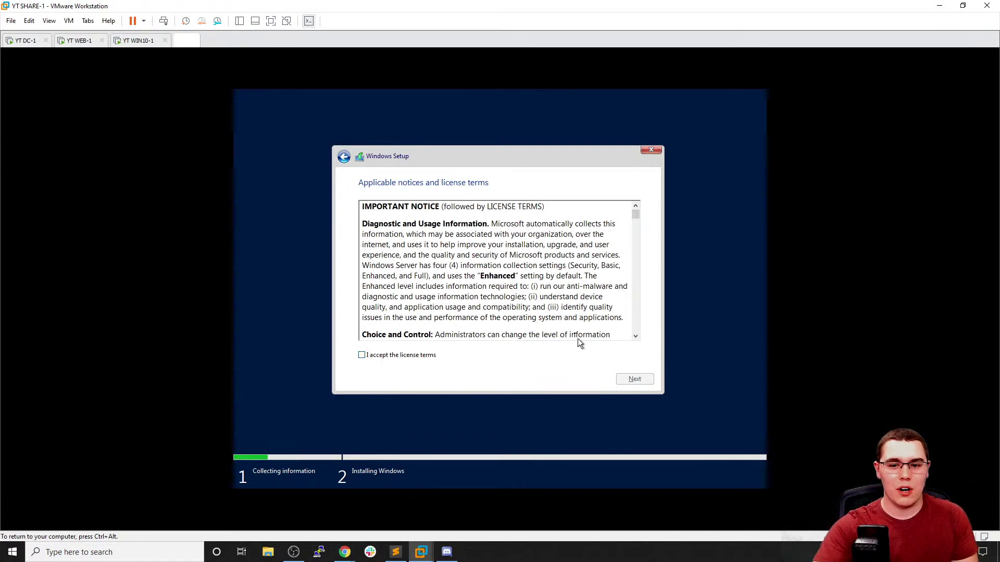
{"action": "left_click", "coordinate": [424, 359]}
{"action": "left_click", "coordinate": [630, 380]}
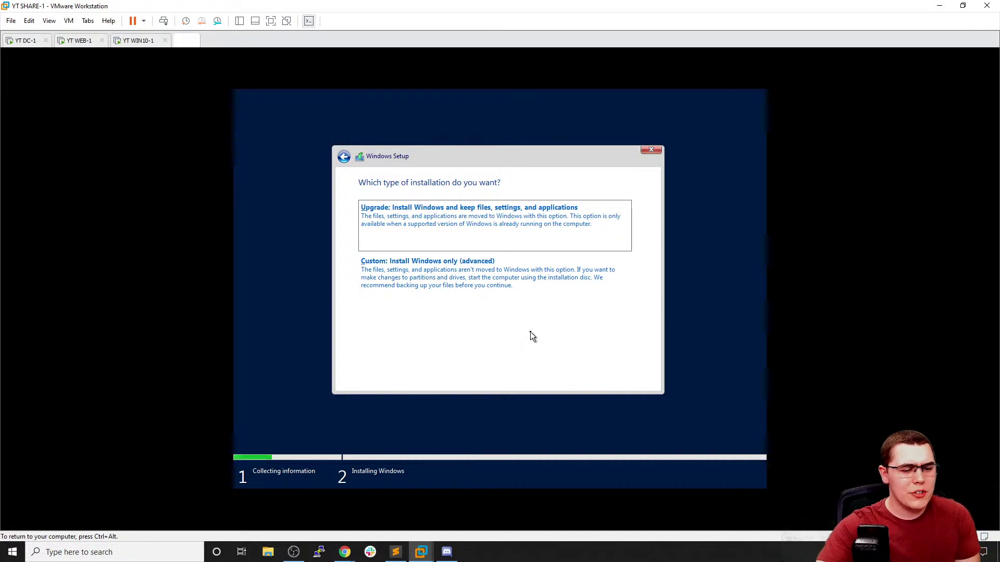
{"action": "left_click", "coordinate": [504, 305]}
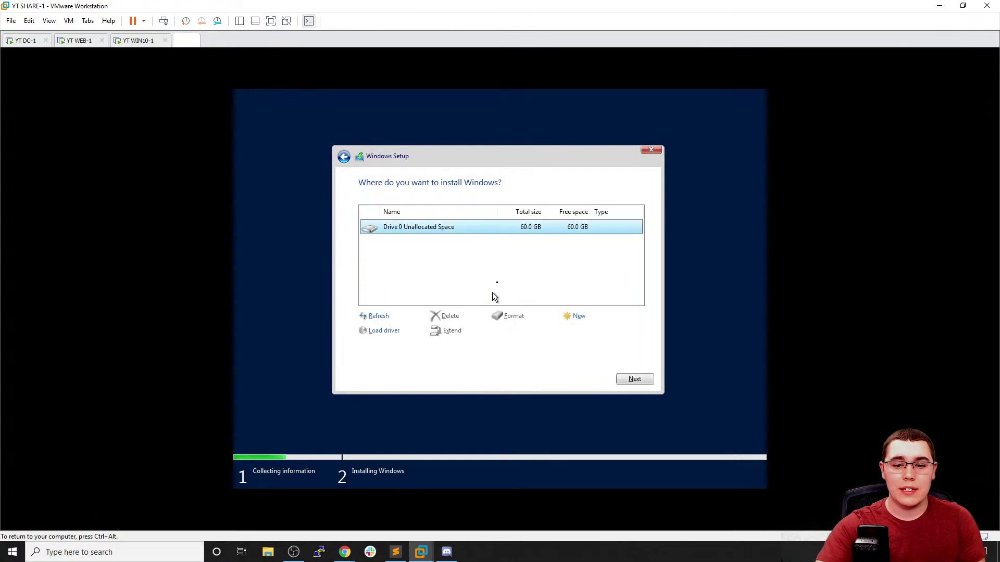
{"action": "left_click", "coordinate": [630, 384]}
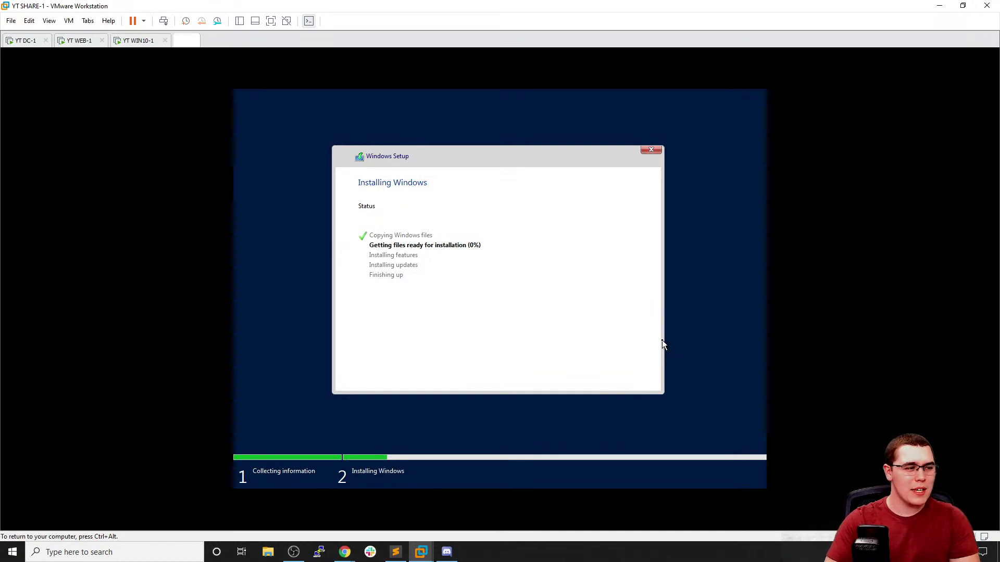
Switch to YT WIN10-1 and confirm United States as the region
{"action": "key", "text": "ctrl+alt"}
{"action": "left_click", "coordinate": [134, 46]}
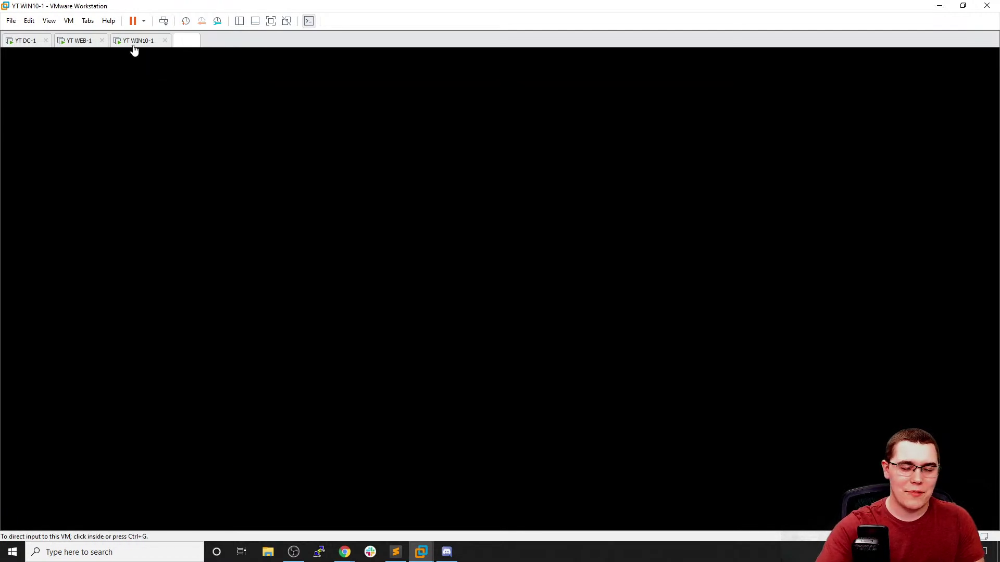
{"action": "left_click", "coordinate": [698, 445]}
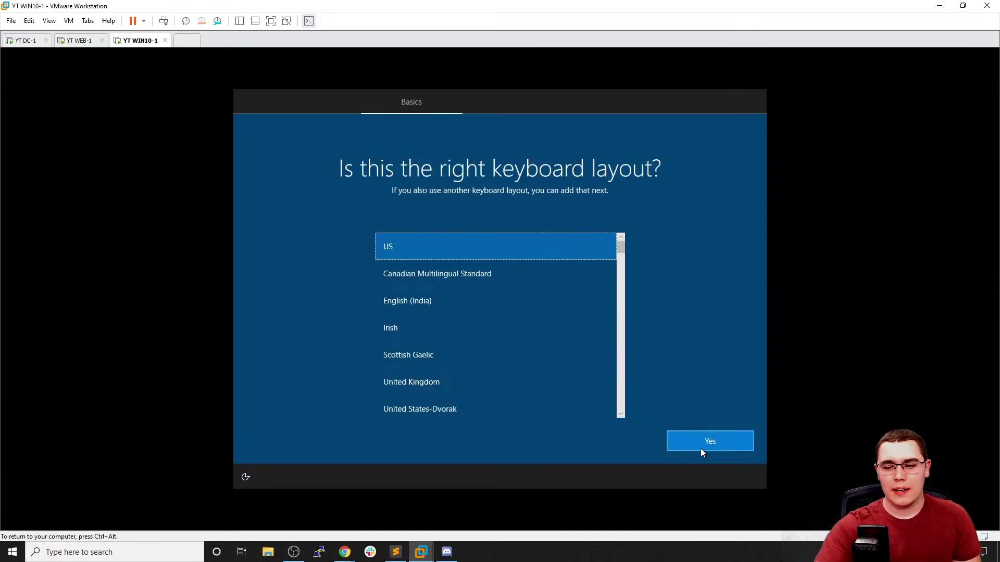
Accept the US keyboard layout, skip a second layout, then bring back the ESXi web client
{"action": "left_click", "coordinate": [701, 449]}
{"action": "left_click", "coordinate": [685, 443]}
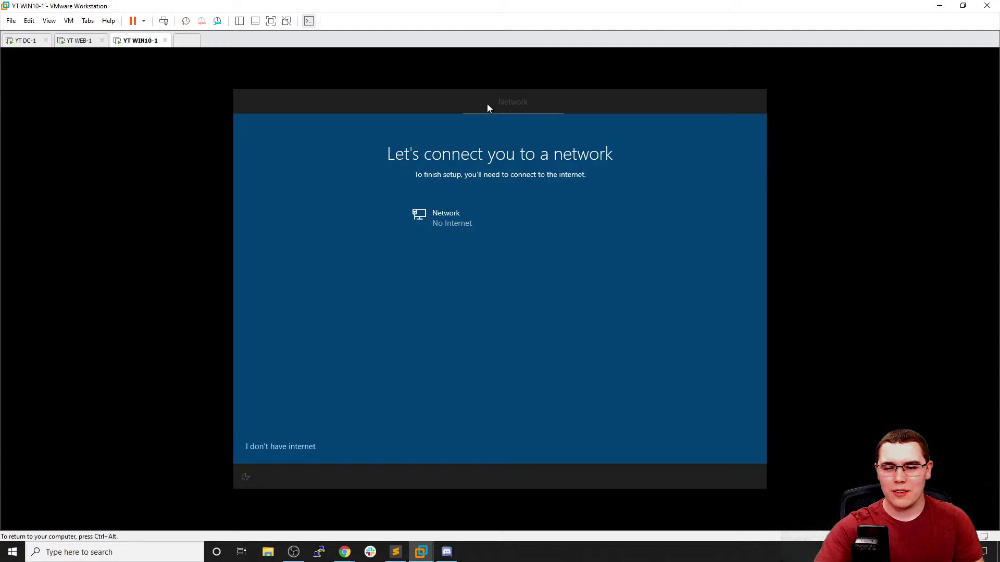
{"action": "key", "text": "ctrl+alt"}
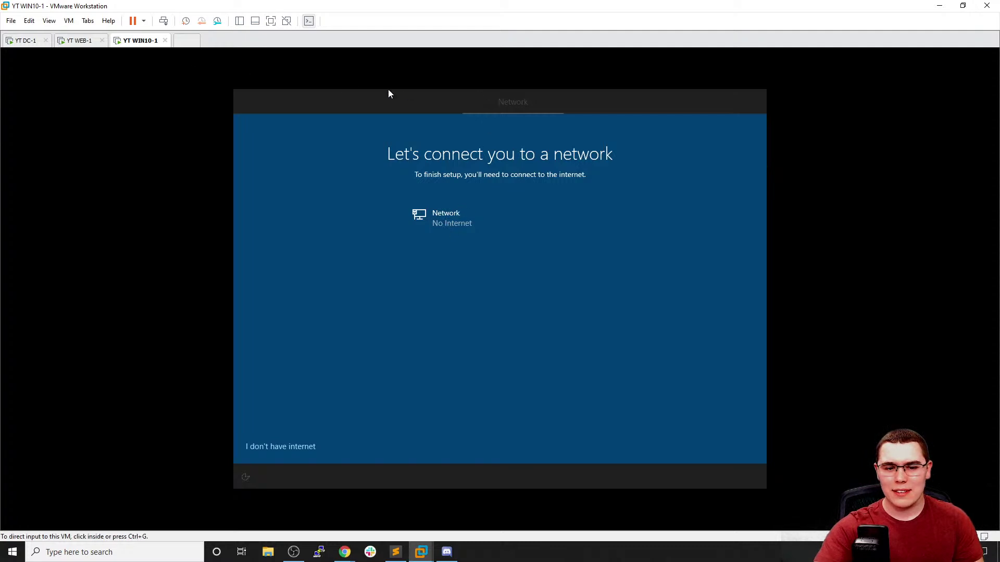
{"action": "mouse_move", "coordinate": [339, 560]}
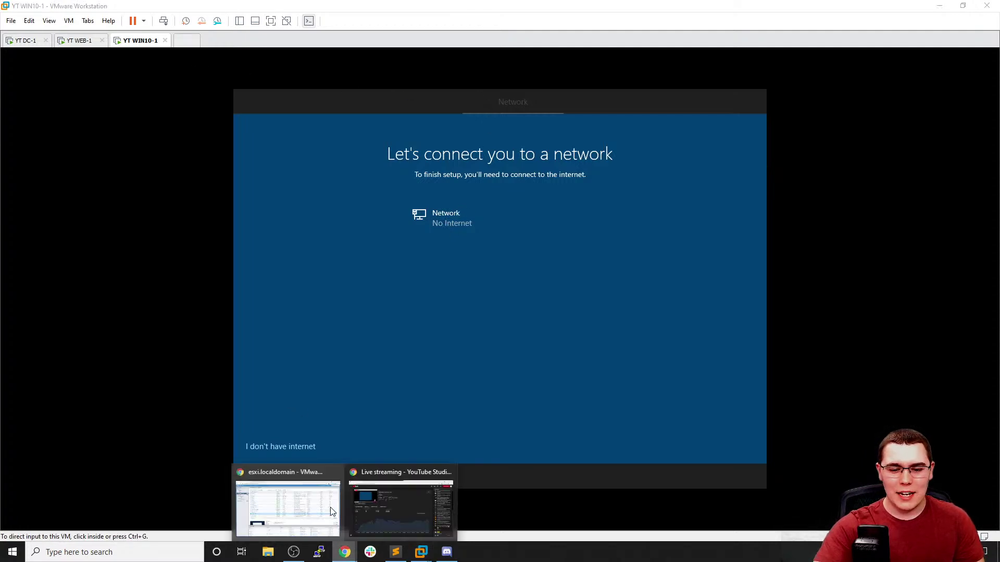
{"action": "left_click", "coordinate": [330, 508]}
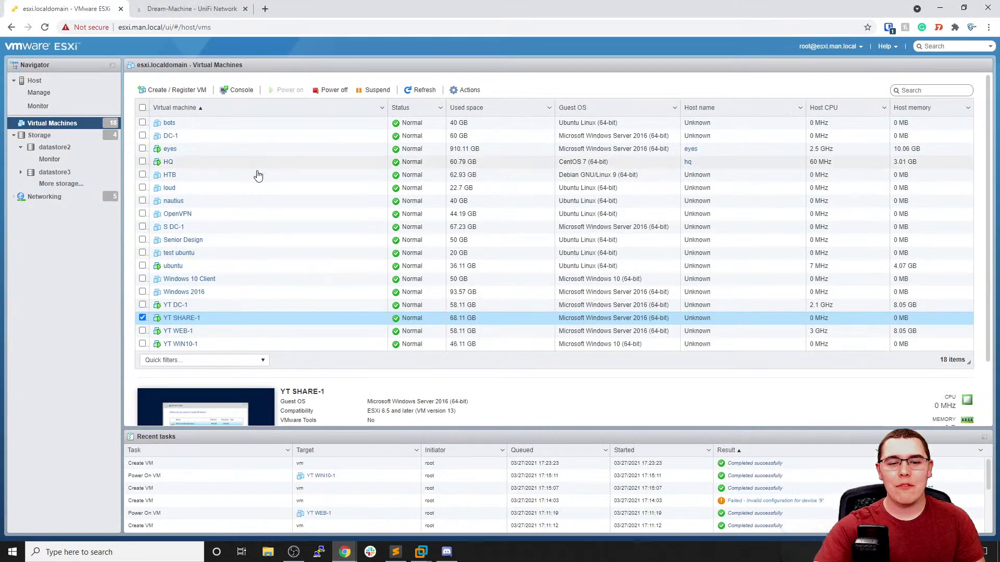
Select YT WIN10-1 in ESXi and open its notes, closing them without saving
{"action": "left_click", "coordinate": [142, 318]}
{"action": "left_click", "coordinate": [142, 344]}
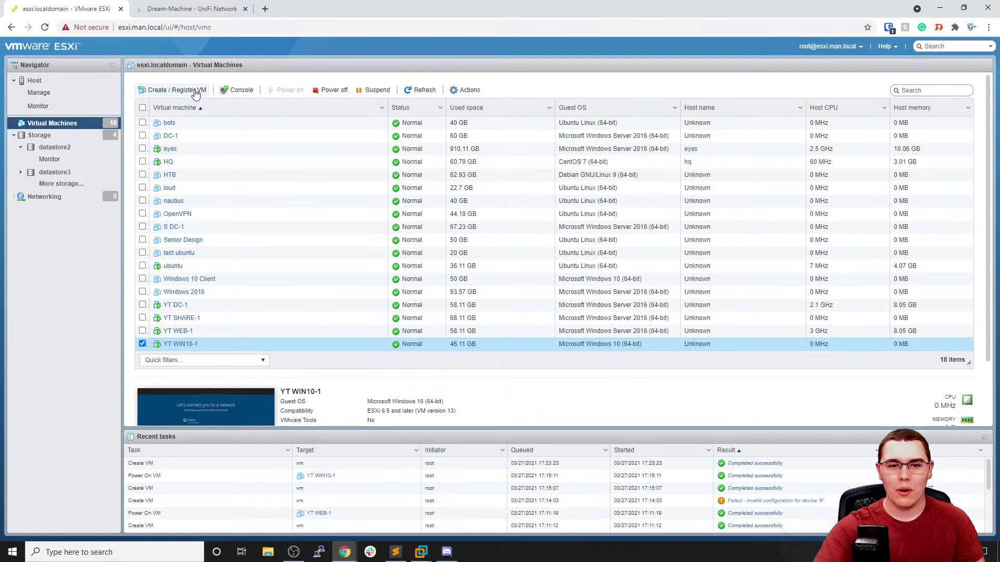
{"action": "left_click", "coordinate": [464, 91]}
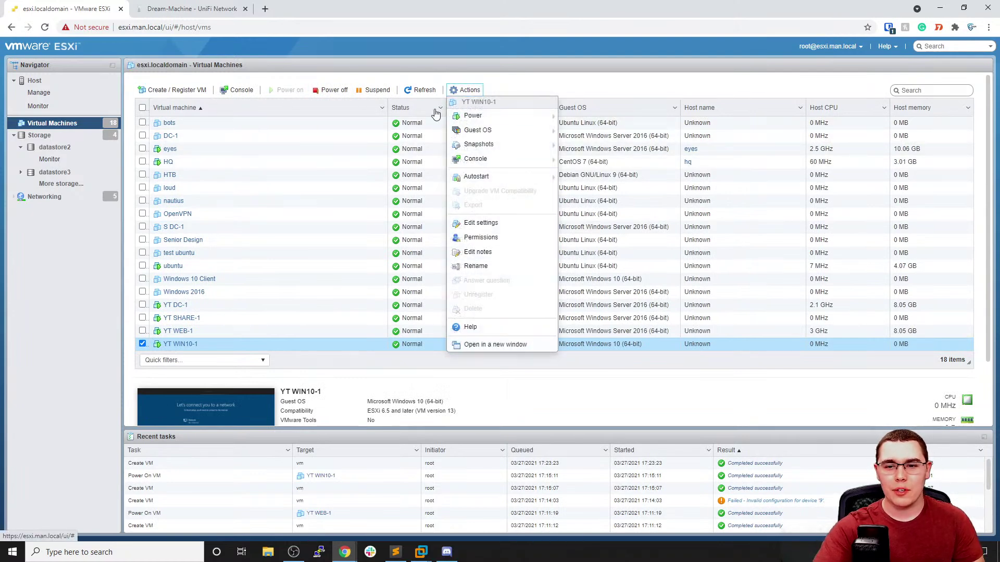
{"action": "left_click", "coordinate": [499, 253]}
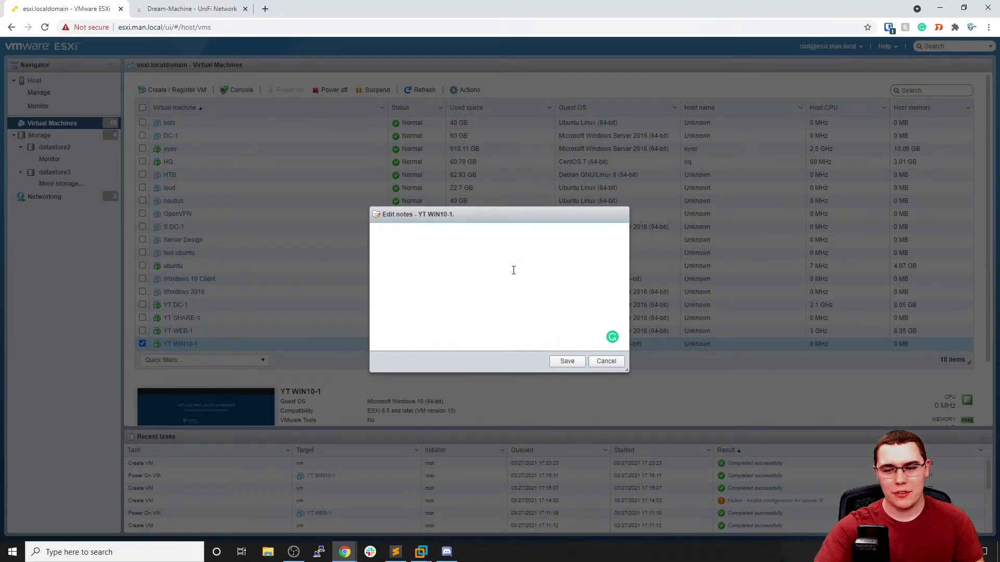
{"action": "left_click", "coordinate": [606, 362]}
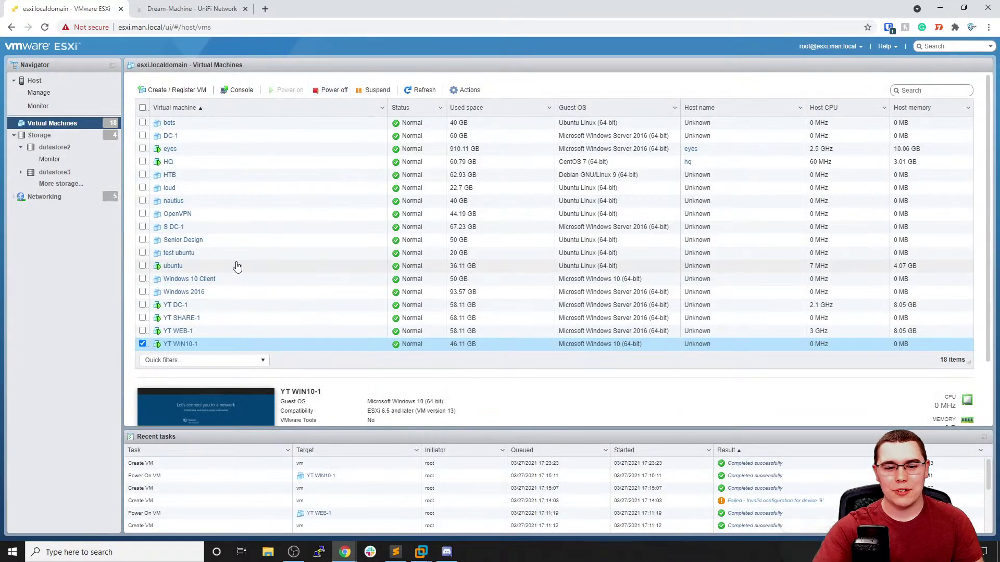
Review YT WIN10-1's details and hardware settings unchanged, then return to VMware Workstation
{"action": "left_click", "coordinate": [179, 346]}
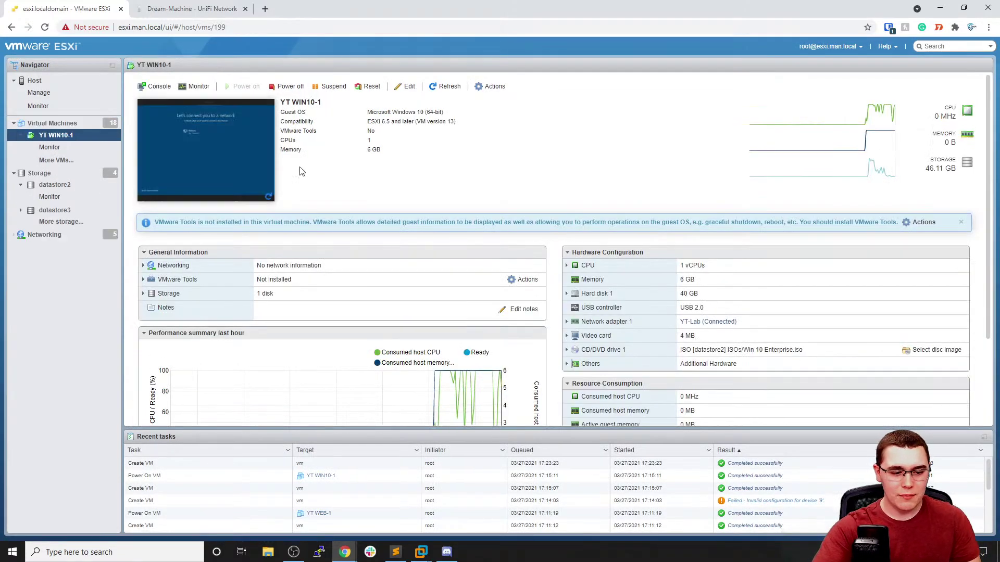
{"action": "left_click", "coordinate": [406, 85]}
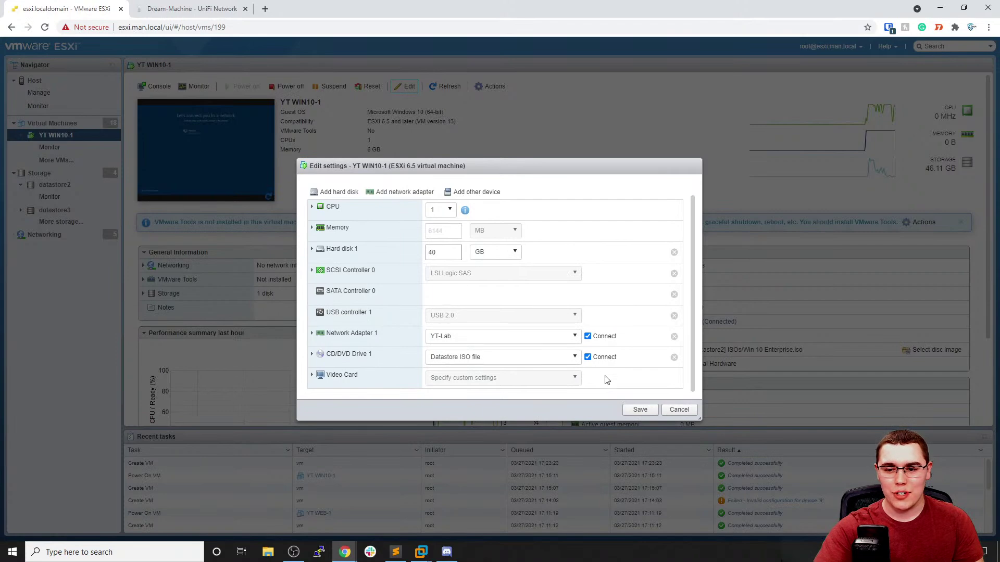
{"action": "left_click", "coordinate": [679, 411]}
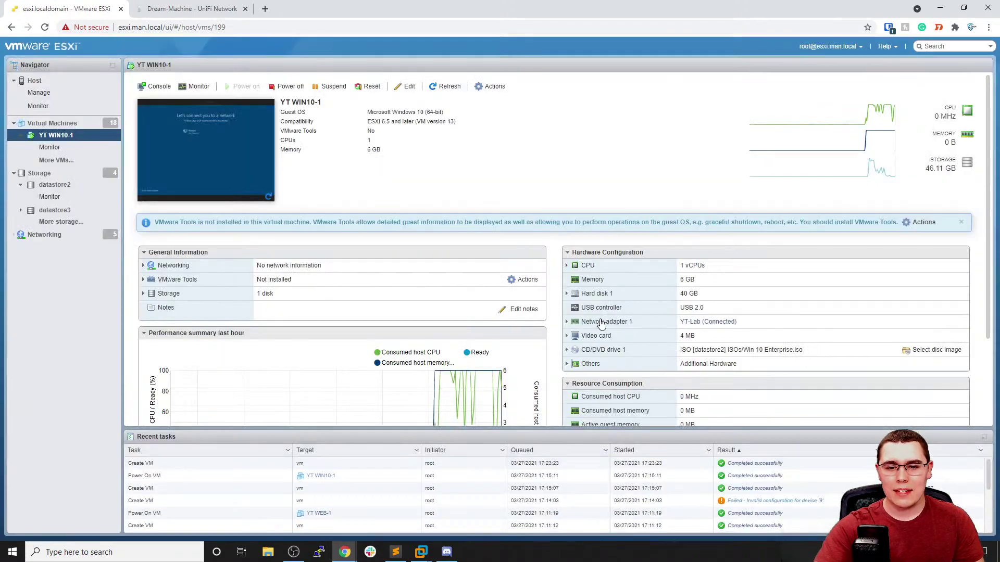
{"action": "mouse_move", "coordinate": [475, 400]}
{"action": "mouse_move", "coordinate": [421, 552]}
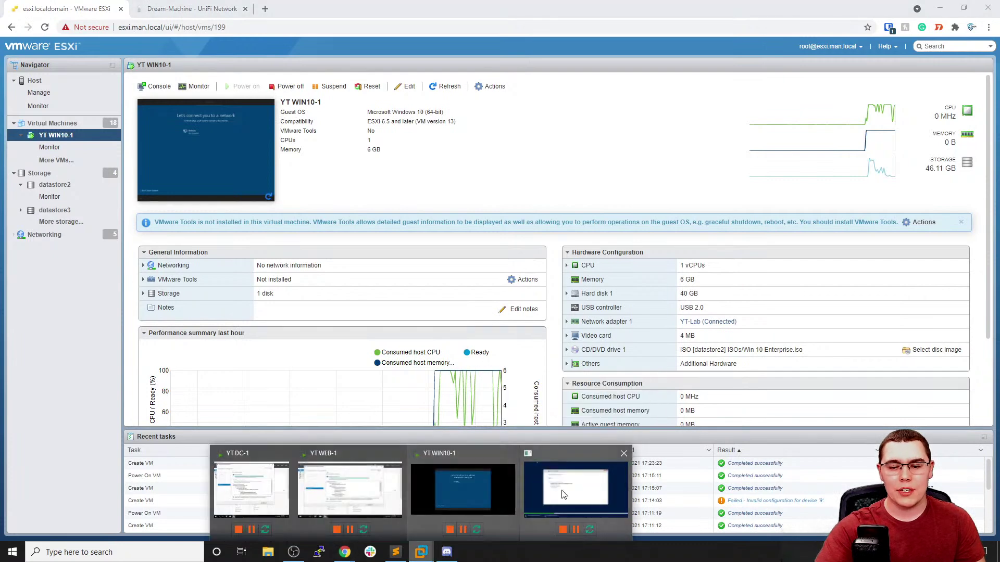
{"action": "left_click", "coordinate": [573, 492]}
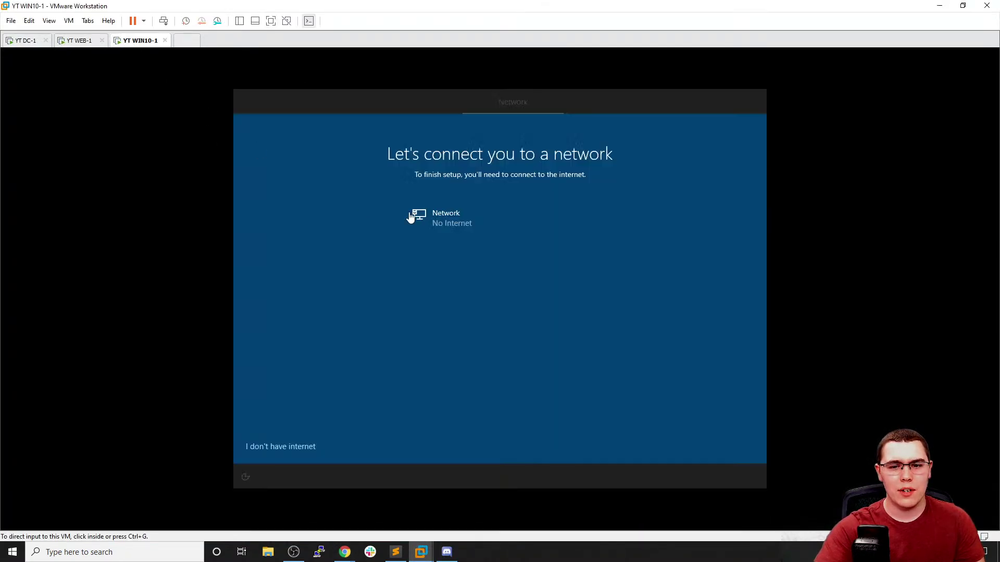
Click into YT WIN10-1's network setup screen, then release input back to the host
{"action": "left_click", "coordinate": [411, 218]}
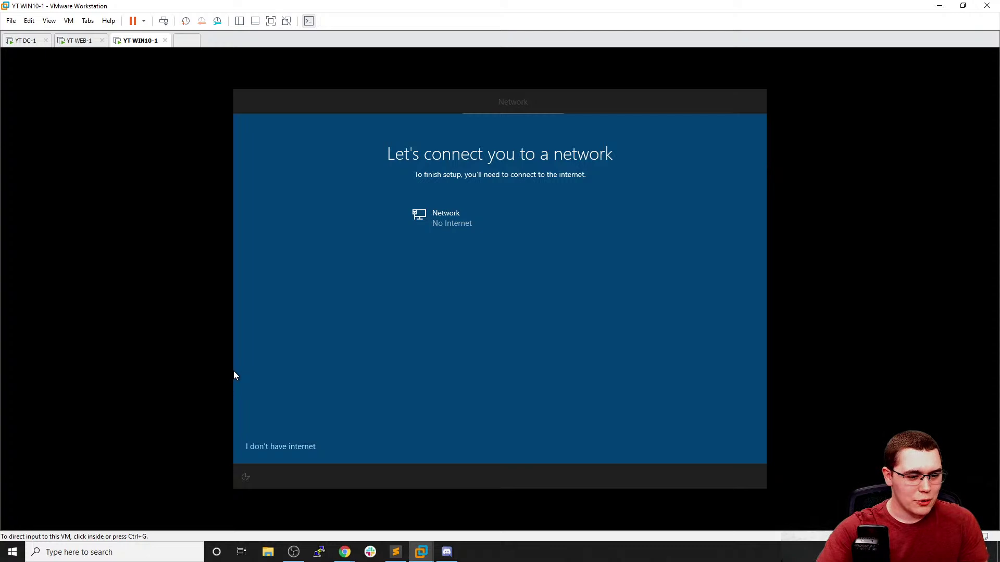
{"action": "left_click", "coordinate": [148, 422]}
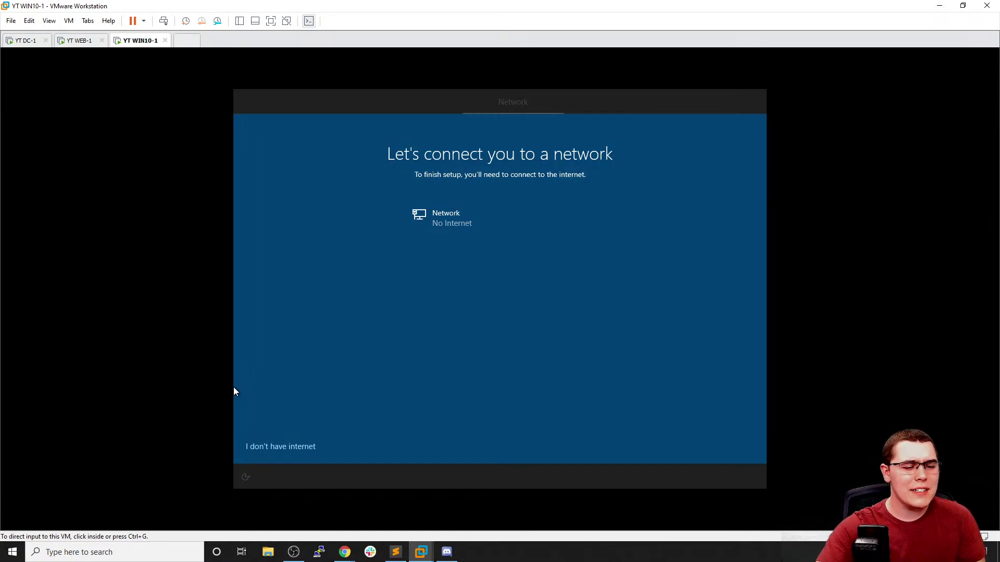
{"action": "left_click", "coordinate": [233, 392]}
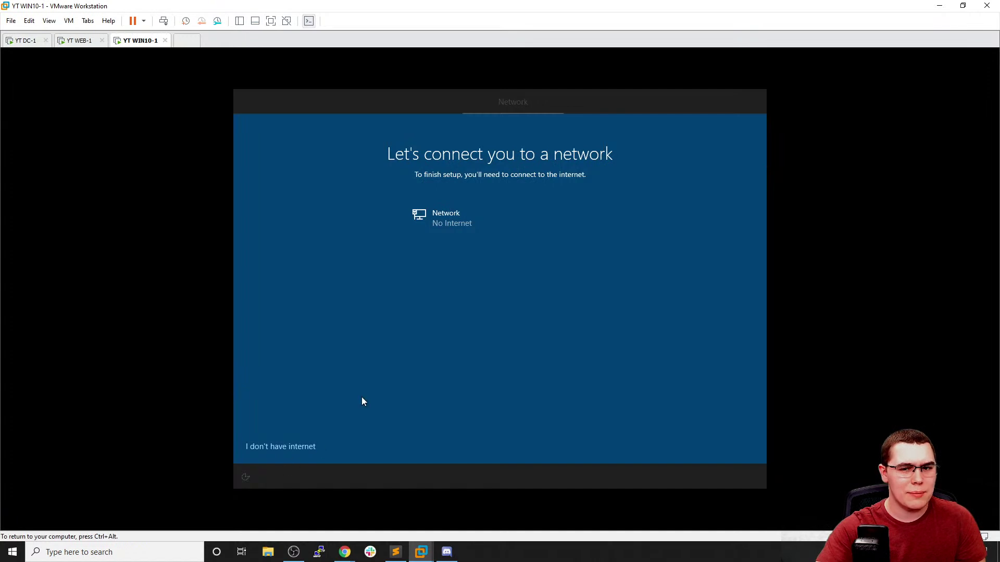
{"action": "key", "text": "ctrl+alt"}
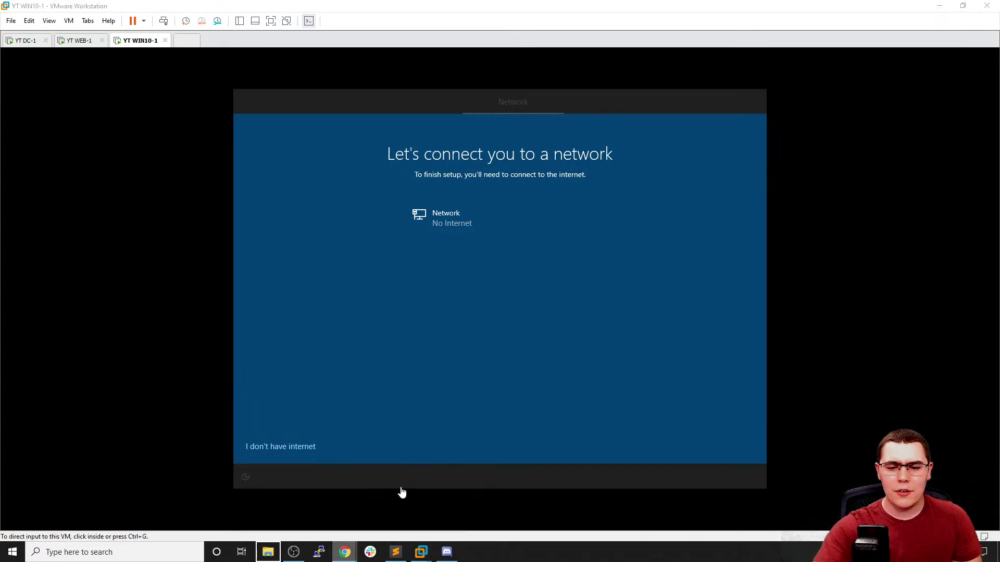
Bring the ESXi web client forward and show the host's Virtual Machines list
{"action": "right_click", "coordinate": [345, 552]}
{"action": "left_click", "coordinate": [424, 464]}
{"action": "key", "text": "ctrl+alt"}
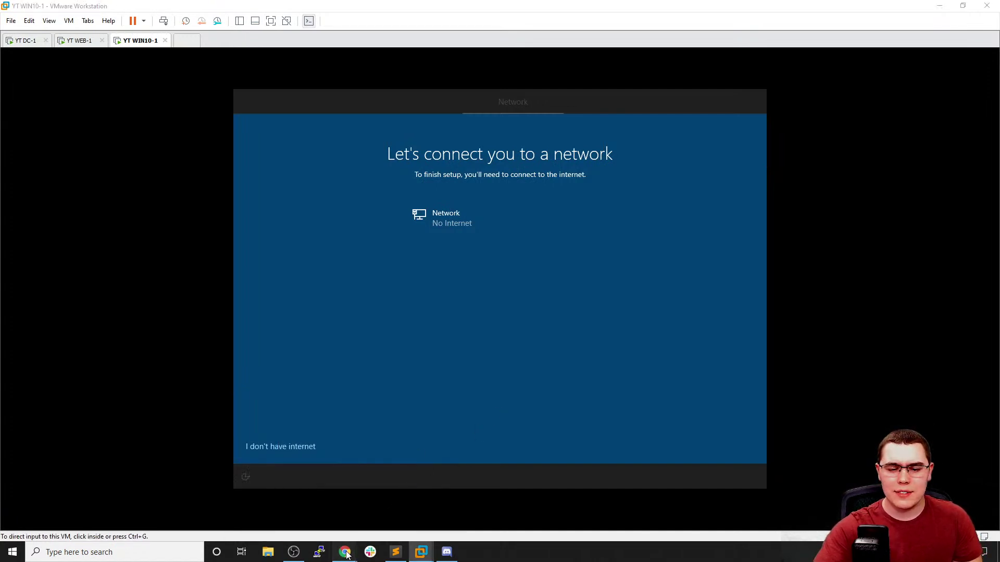
{"action": "mouse_move", "coordinate": [344, 552]}
{"action": "left_click", "coordinate": [288, 501]}
{"action": "left_click", "coordinate": [98, 118]}
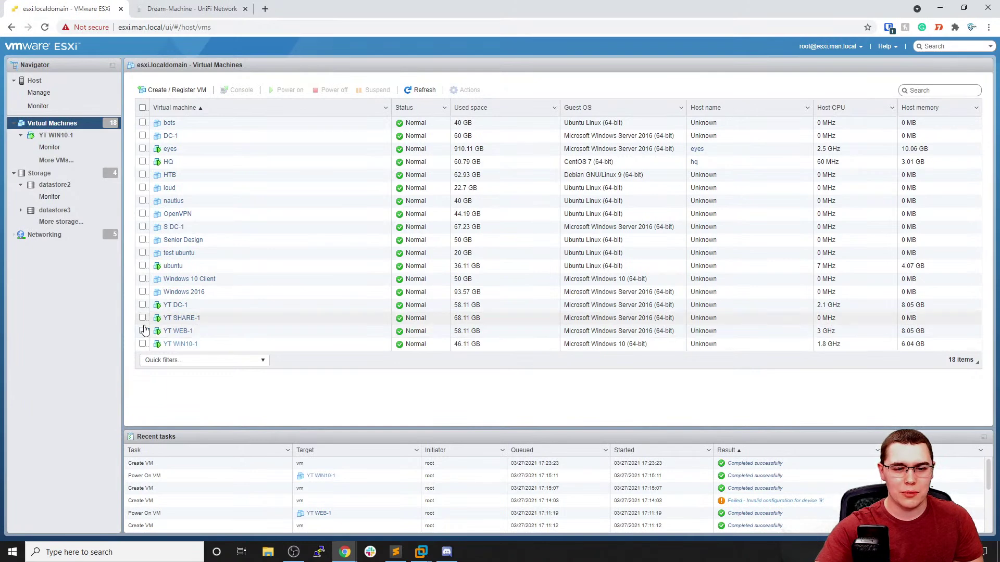
Power YT WIN10-1 off and back on in ESXi, then switch to YT DC-1
{"action": "left_click", "coordinate": [142, 344]}
{"action": "left_click", "coordinate": [331, 90]}
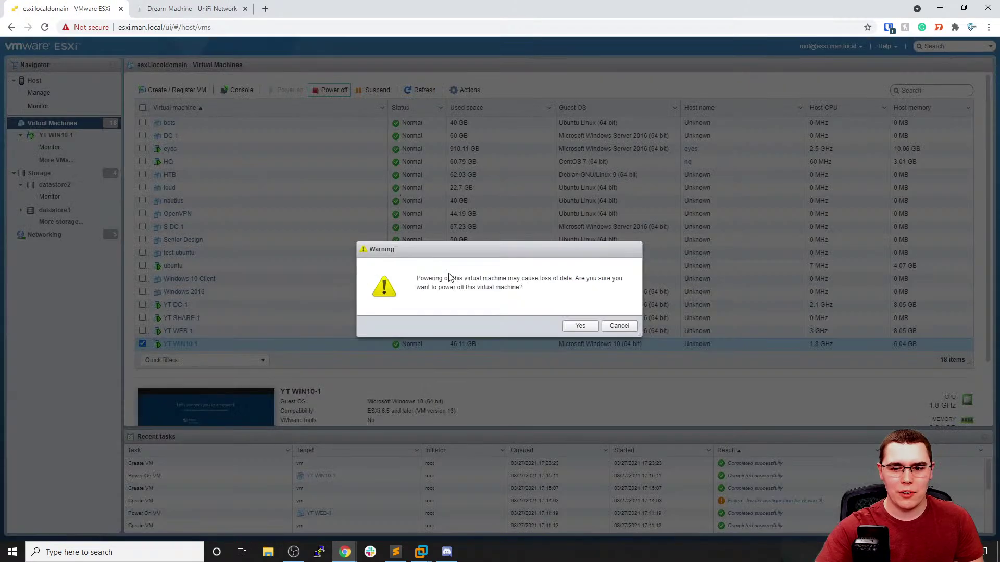
{"action": "left_click", "coordinate": [579, 326]}
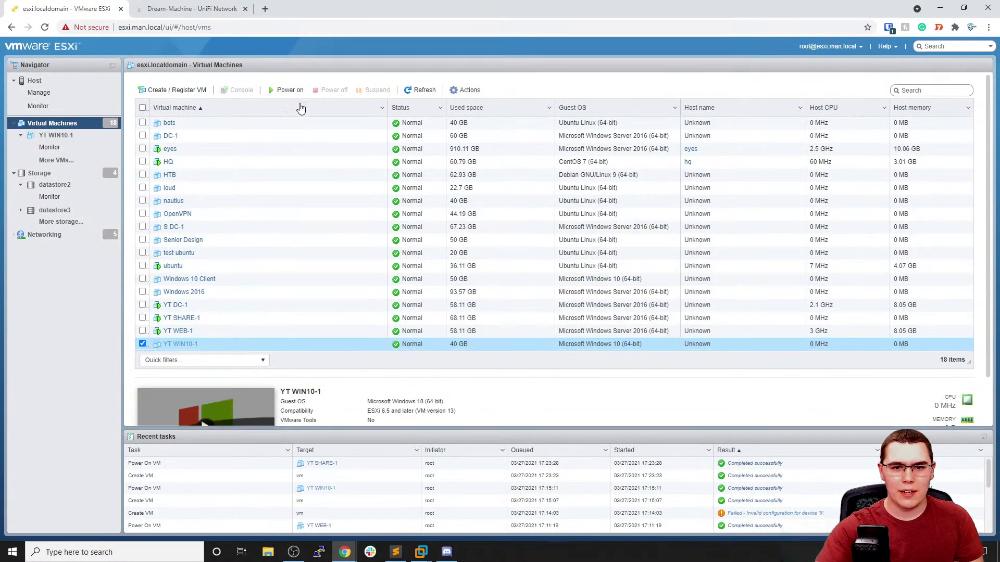
{"action": "left_click", "coordinate": [289, 92]}
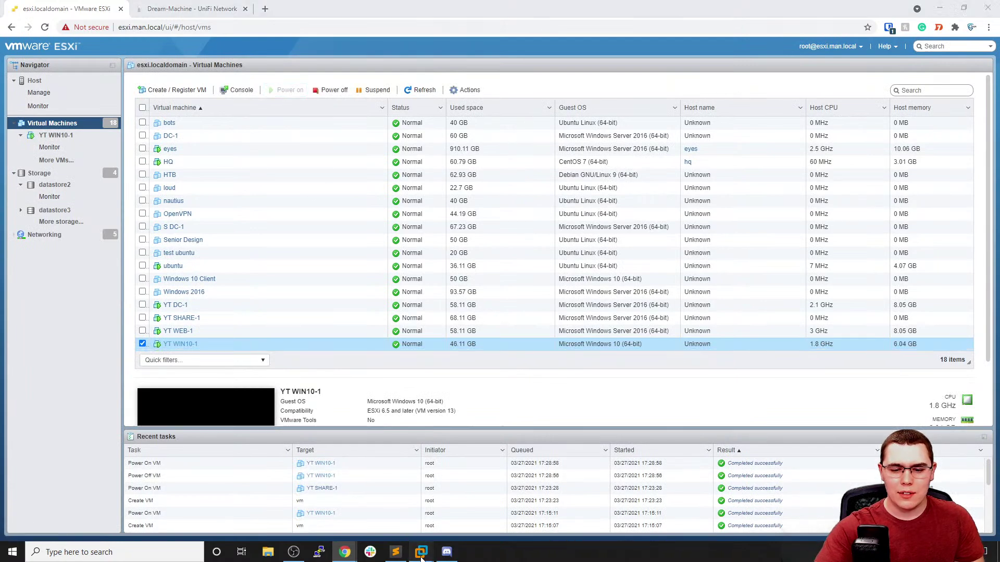
{"action": "mouse_move", "coordinate": [421, 551]}
{"action": "left_click", "coordinate": [265, 489]}
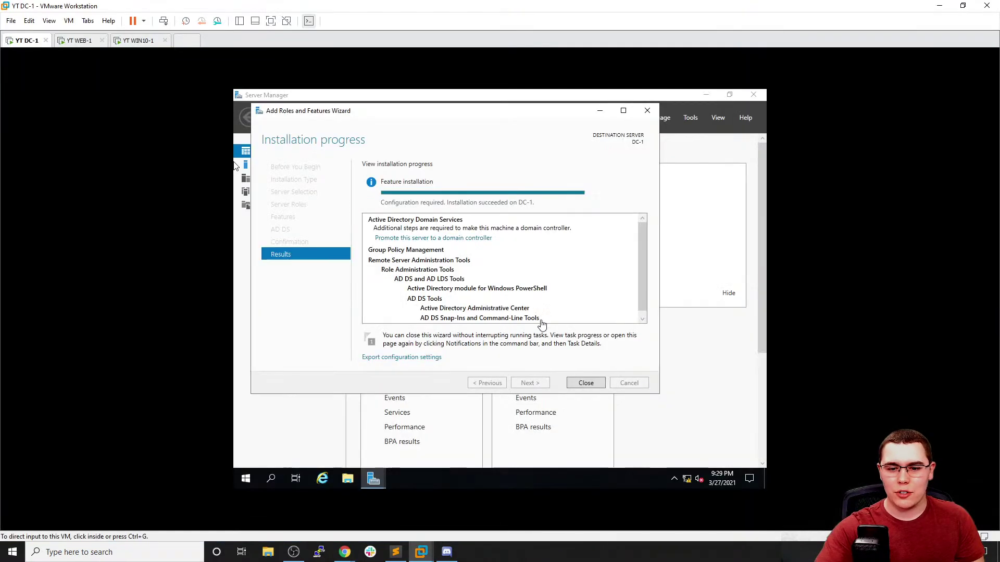
Close the role wizard and promote DC-1 into a new forest with root domain conda.local
{"action": "left_click", "coordinate": [594, 383]}
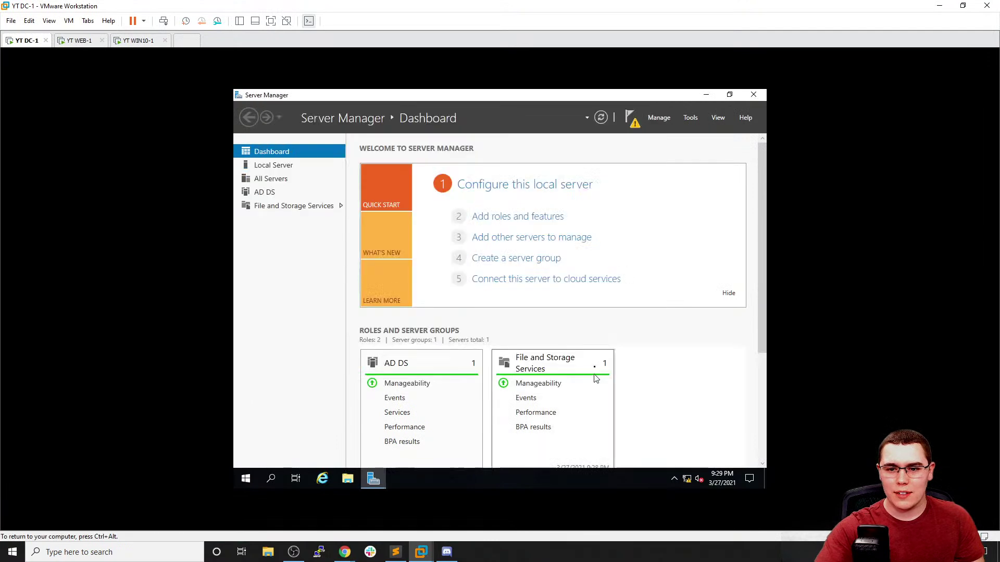
{"action": "left_click", "coordinate": [631, 118]}
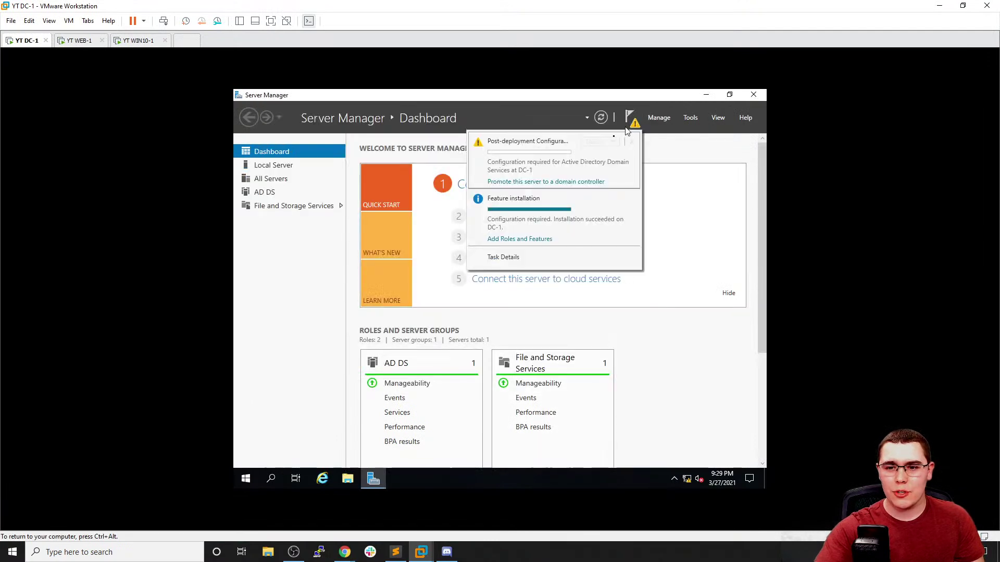
{"action": "left_click", "coordinate": [581, 182]}
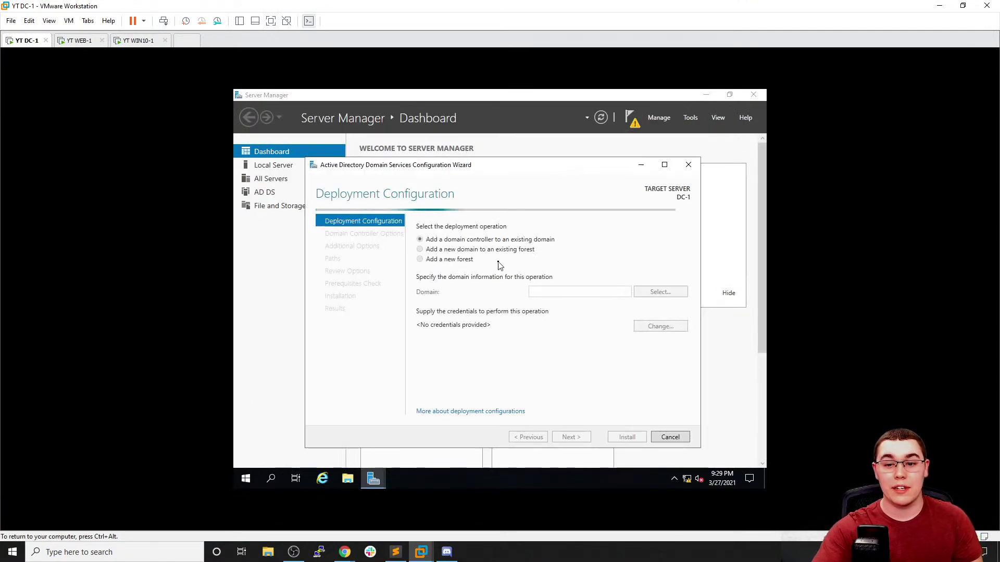
{"action": "left_click", "coordinate": [468, 260]}
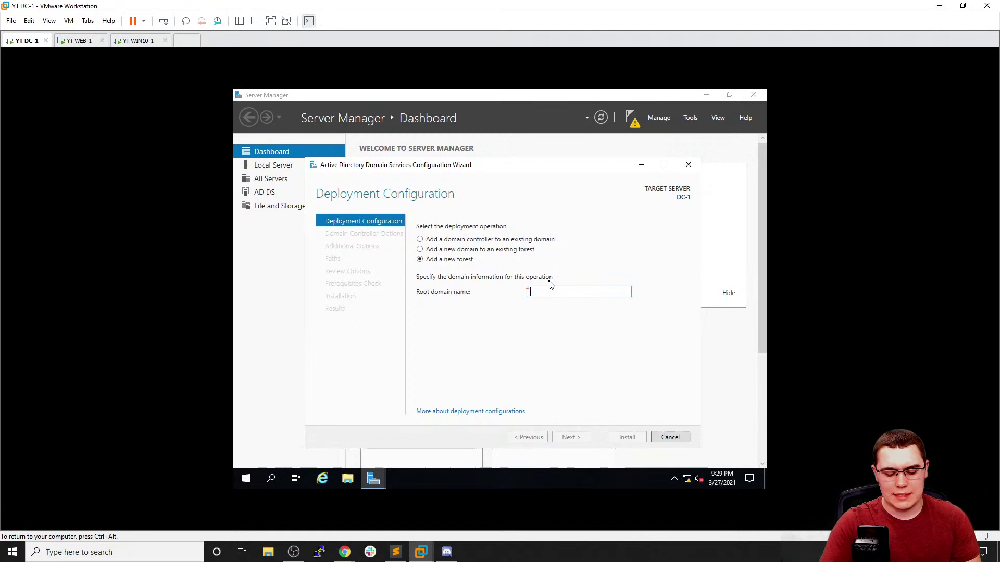
{"action": "type", "text": "conda.local"}
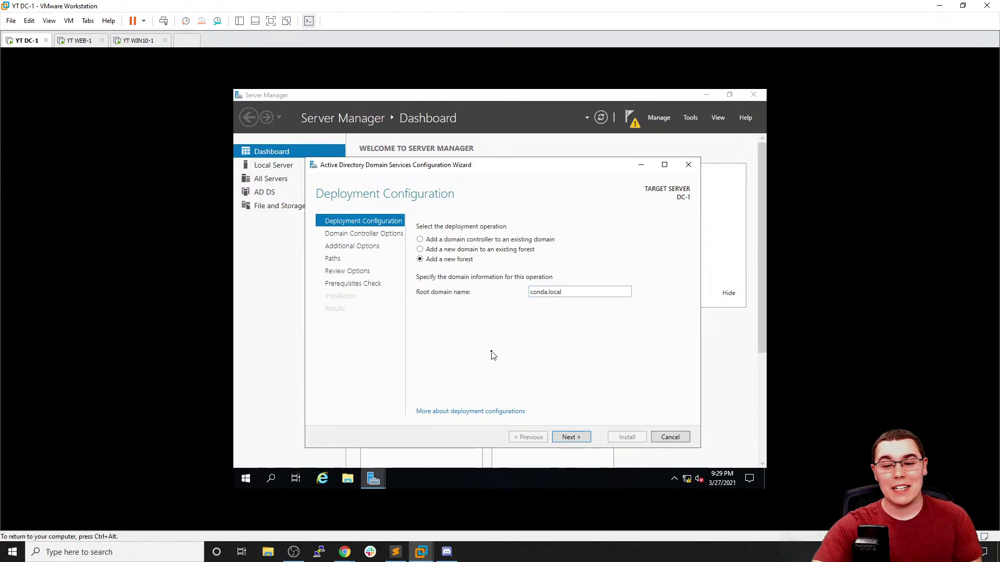
{"action": "left_click", "coordinate": [578, 436]}
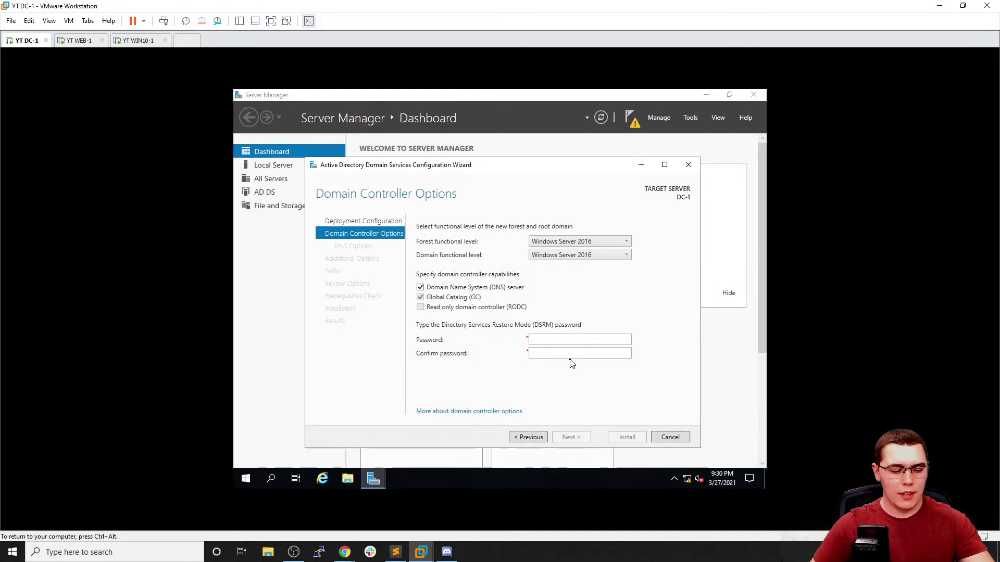
Enter and confirm the DSRM password, then advance past Domain Controller and DNS Options
{"action": "left_click", "coordinate": [577, 343]}
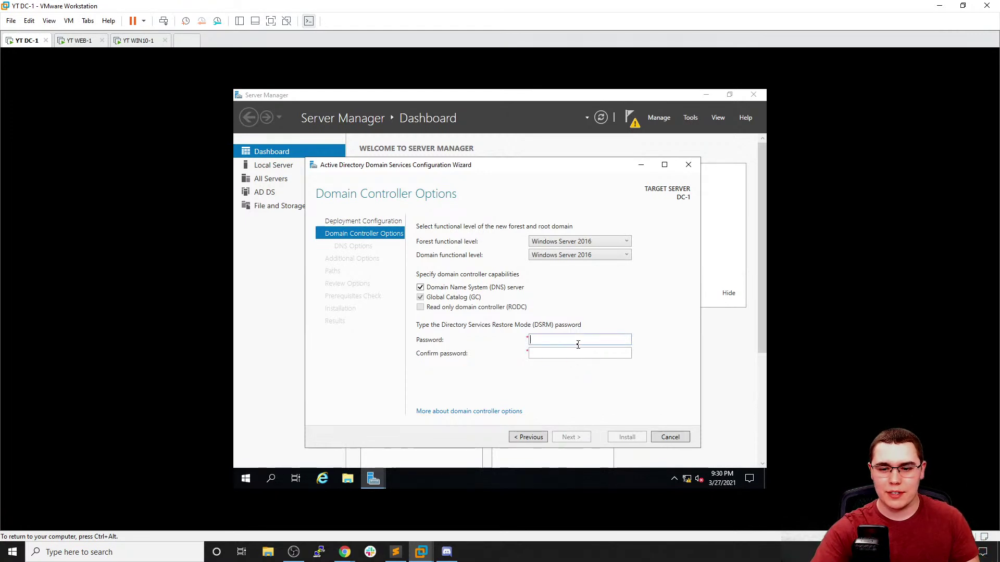
{"action": "type", "text": "P"}
{"action": "key", "text": "Tab"}
{"action": "key", "text": "shift+Tab"}
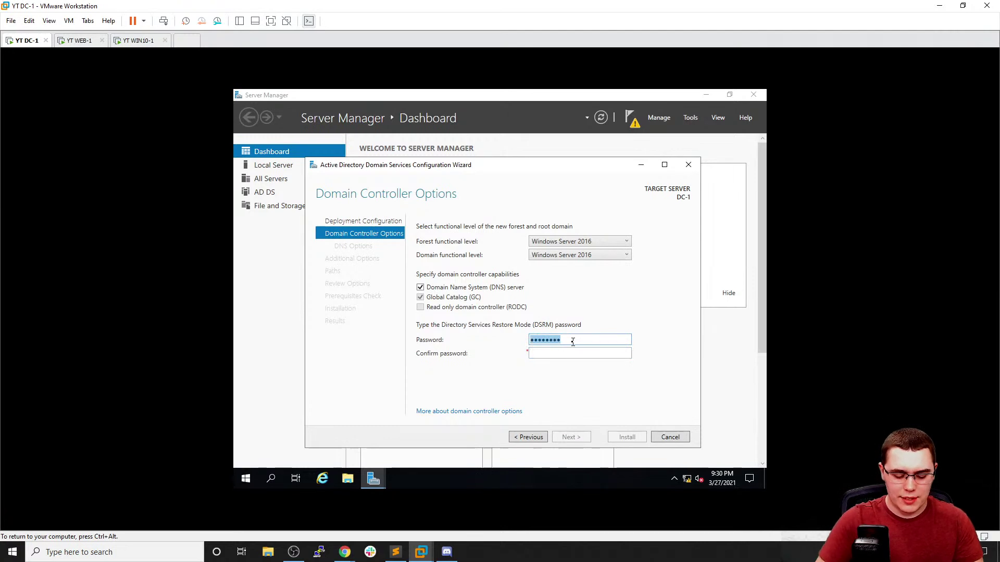
{"action": "type", "text": "Password"}
{"action": "key", "text": "Tab"}
{"action": "type", "text": "Password1"}
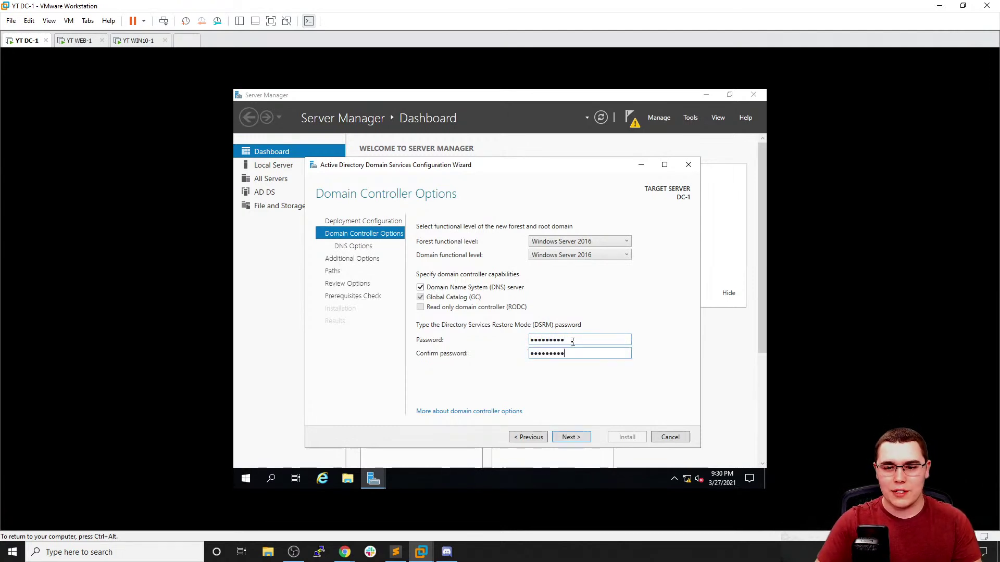
{"action": "left_click", "coordinate": [571, 437]}
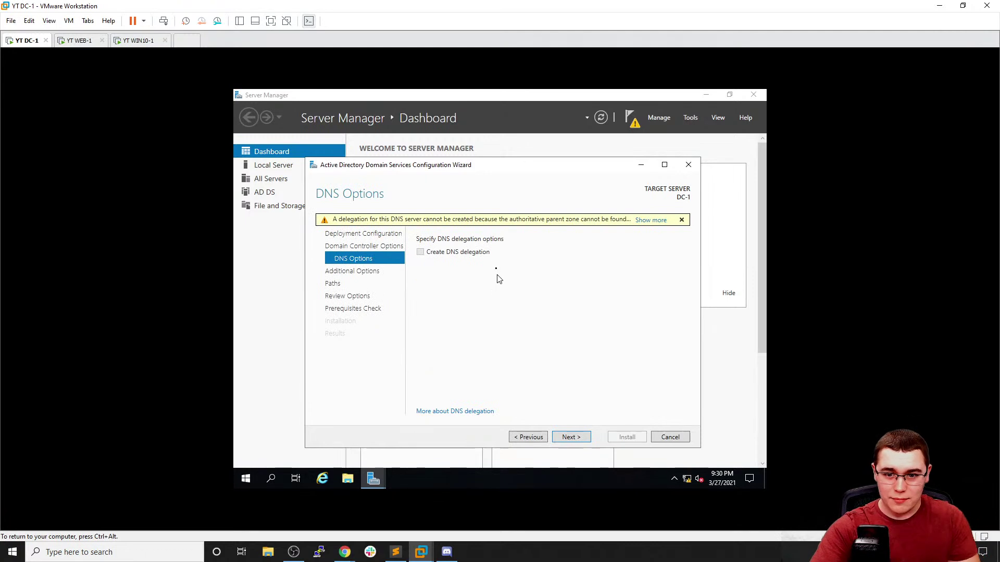
{"action": "left_click", "coordinate": [569, 438]}
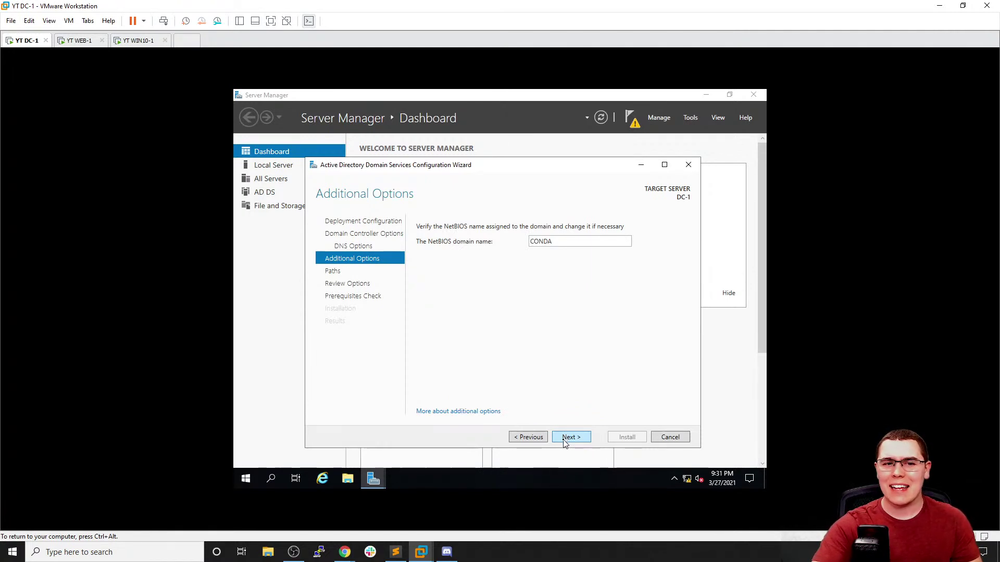
Accept NetBIOS name CONDA, default AD DS paths and the reviewed settings to run prerequisite checks
{"action": "left_click", "coordinate": [565, 441]}
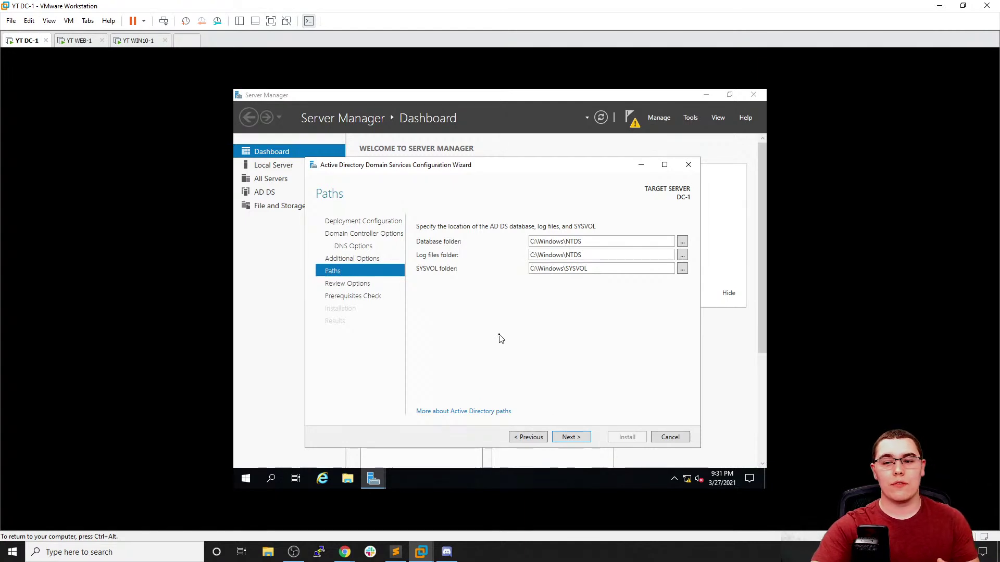
{"action": "left_click", "coordinate": [570, 436]}
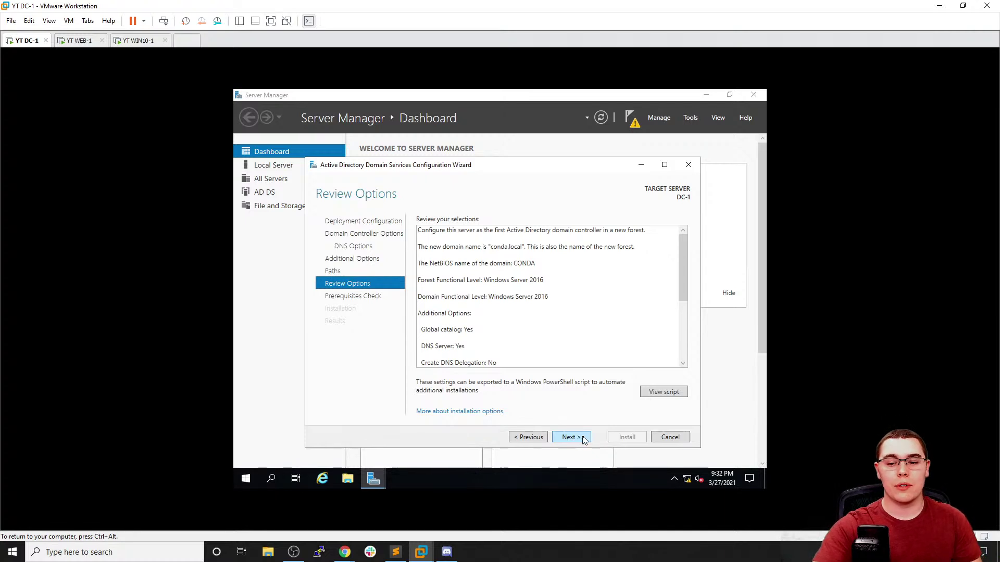
{"action": "left_click", "coordinate": [570, 438]}
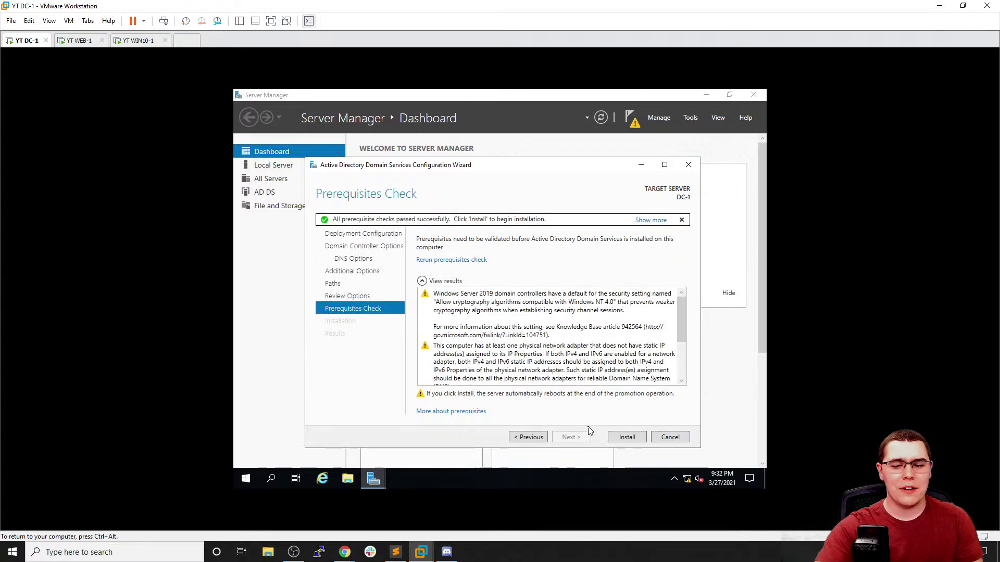
Start DC-1's domain controller installation, then close WEB-1's finished IIS installation wizard
{"action": "left_click", "coordinate": [628, 437]}
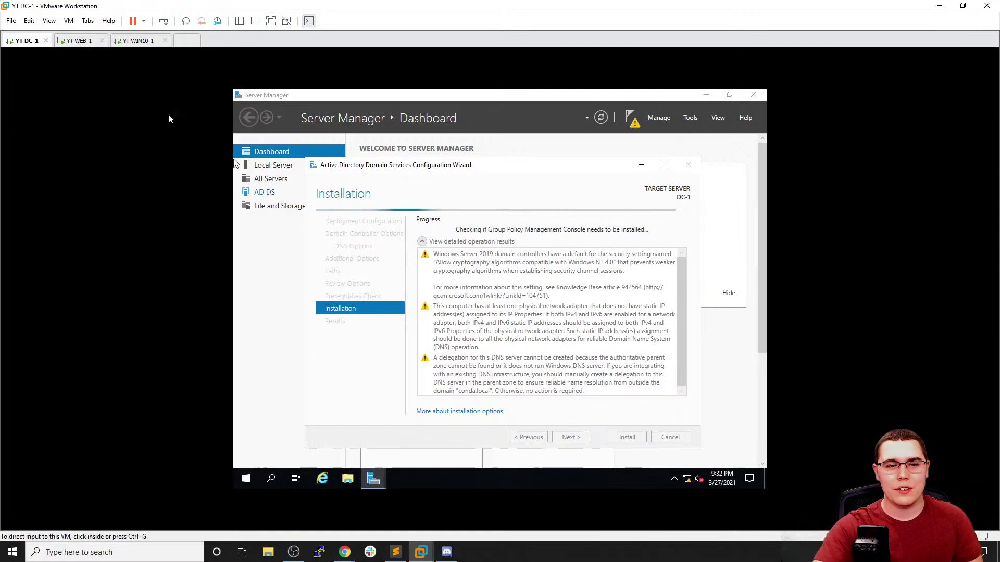
{"action": "left_click", "coordinate": [76, 44]}
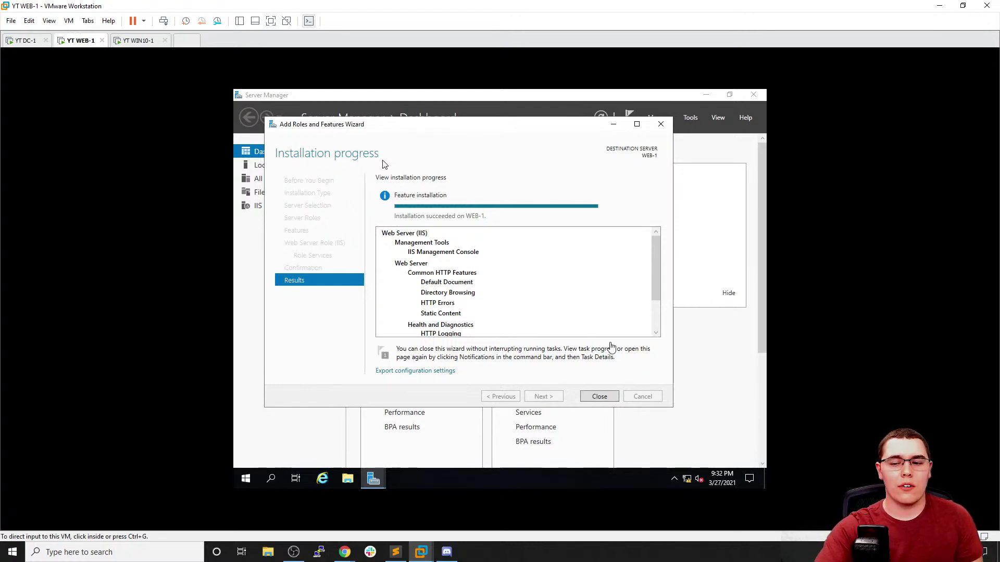
{"action": "left_click", "coordinate": [599, 396]}
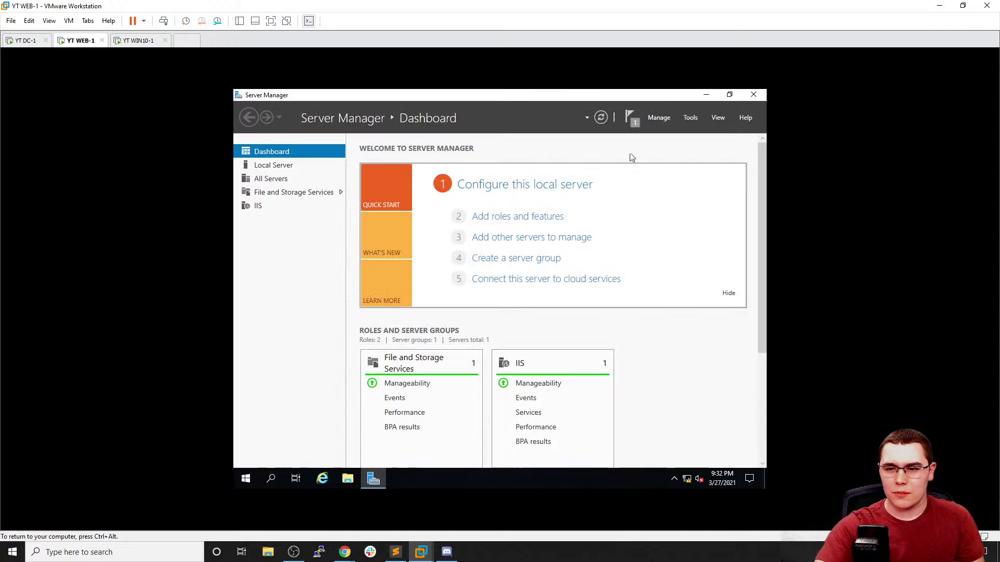
{"action": "left_click", "coordinate": [629, 121]}
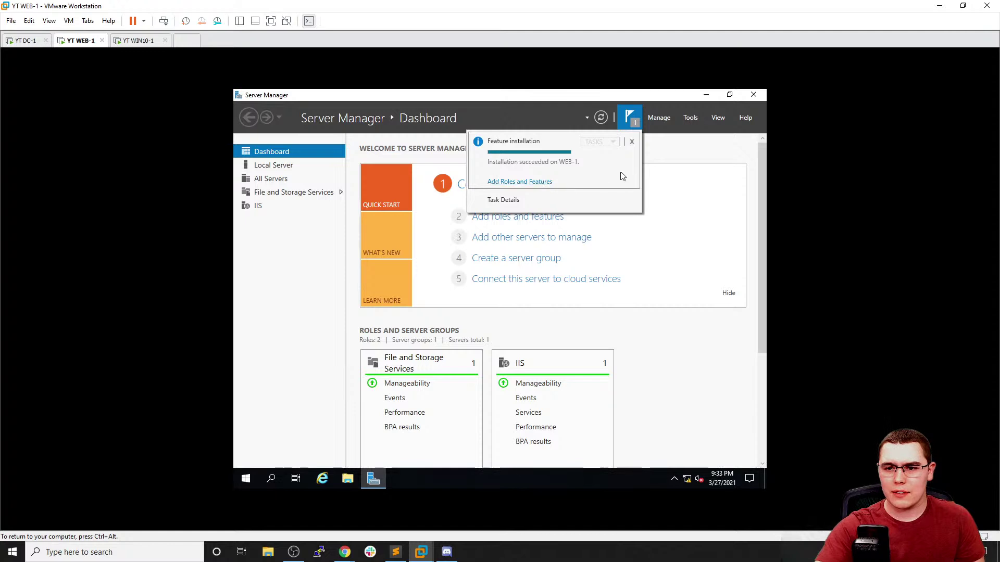
{"action": "left_click", "coordinate": [552, 182]}
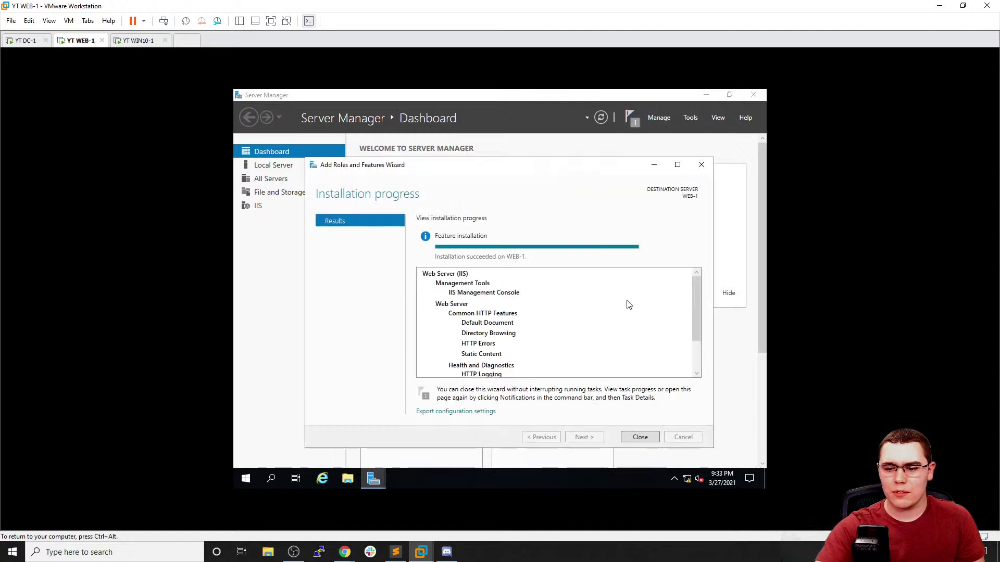
{"action": "left_click", "coordinate": [645, 437]}
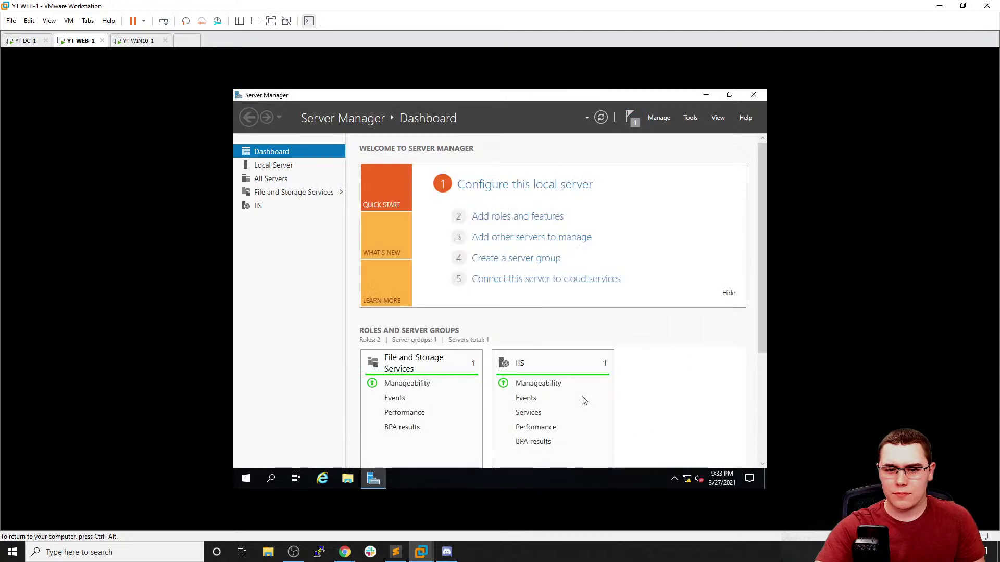
Review the IIS page on WEB-1 and bring up its Local Server properties
{"action": "left_click", "coordinate": [516, 363]}
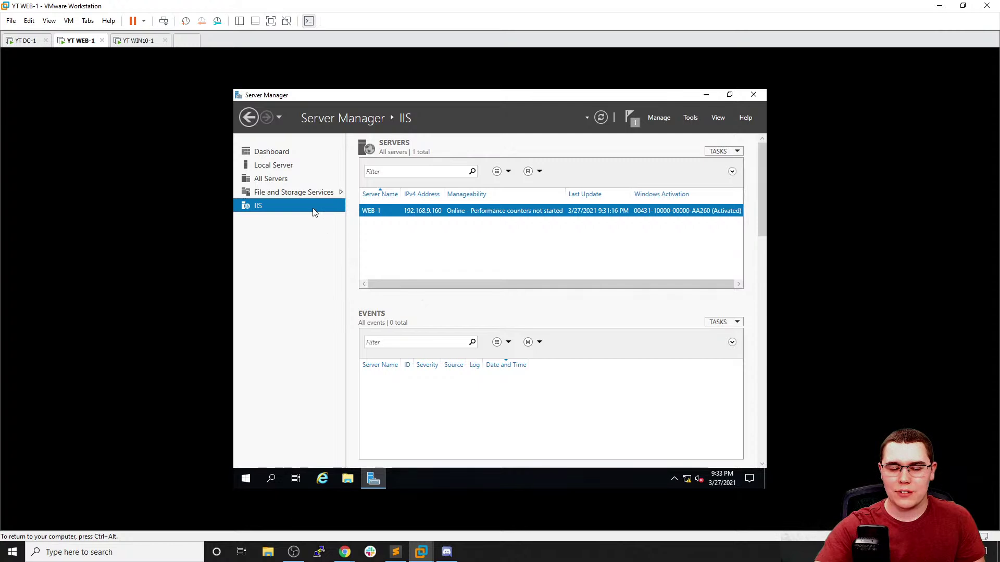
{"action": "left_click", "coordinate": [276, 152]}
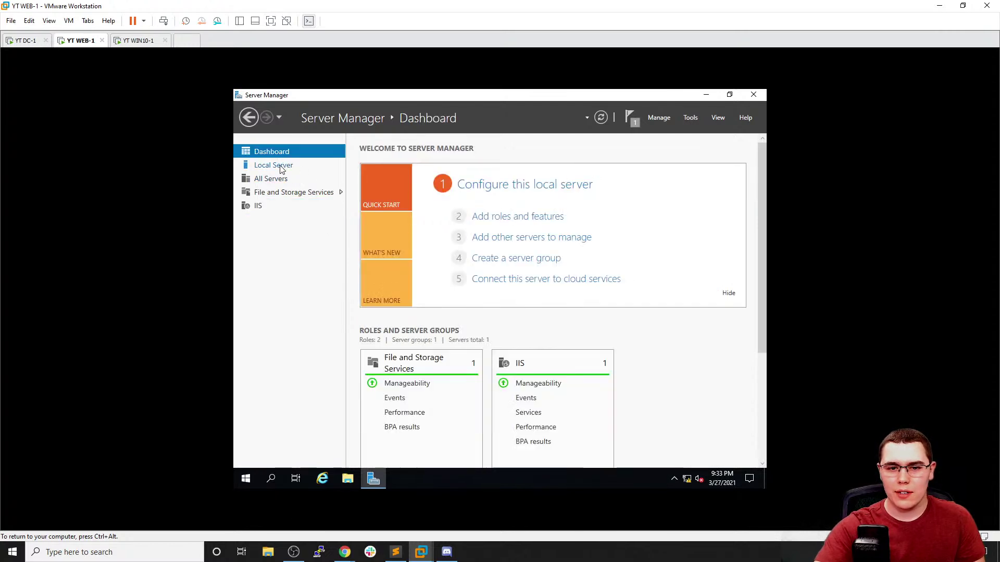
{"action": "left_click", "coordinate": [280, 170]}
{"action": "left_click_drag", "start_coordinate": [501, 334], "coordinate": [605, 326]}
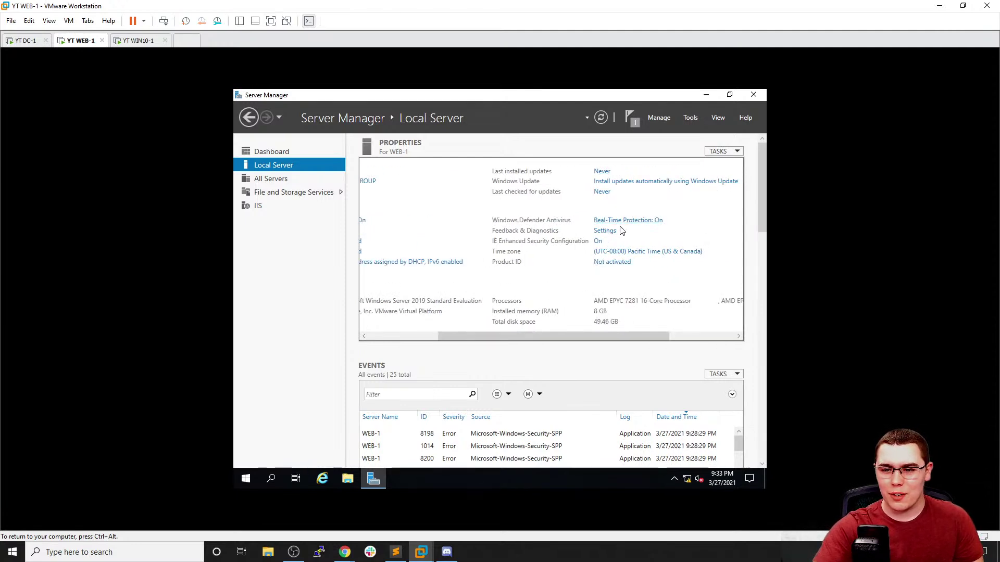
Turn IE Enhanced Security Configuration off for Administrators on WEB-1 and launch Internet Explorer
{"action": "left_click", "coordinate": [597, 241]}
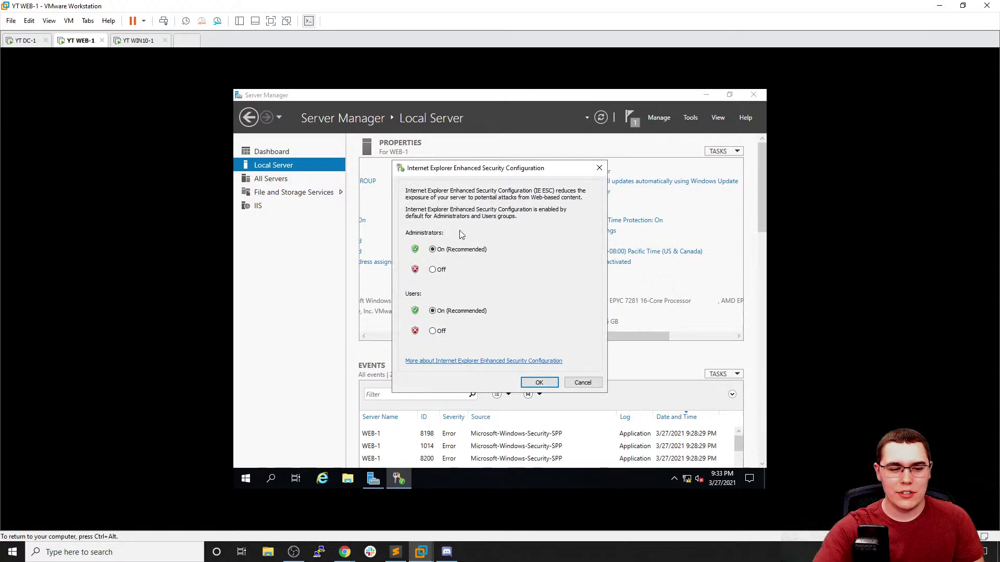
{"action": "left_click", "coordinate": [443, 269]}
{"action": "left_click", "coordinate": [547, 389]}
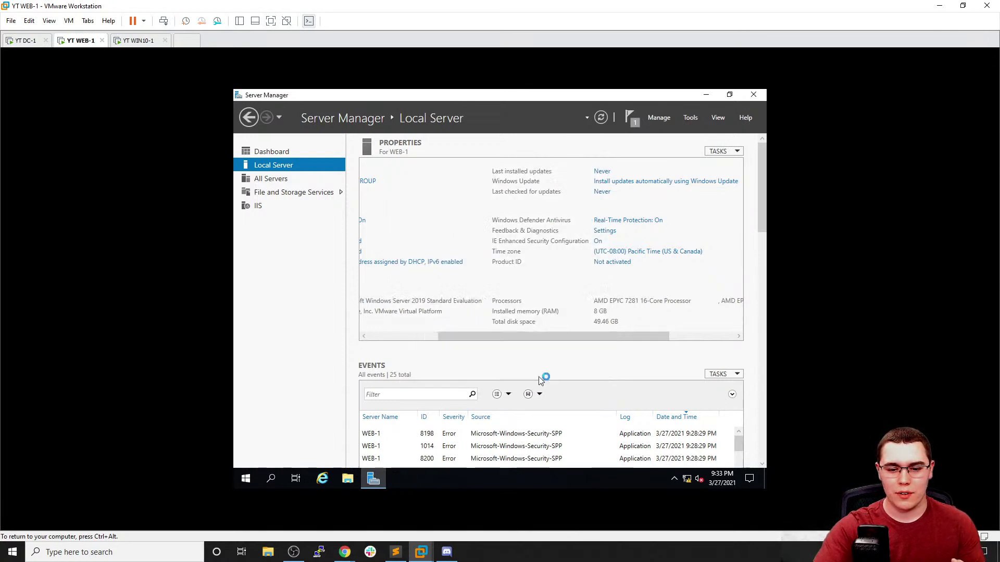
{"action": "left_click", "coordinate": [322, 479]}
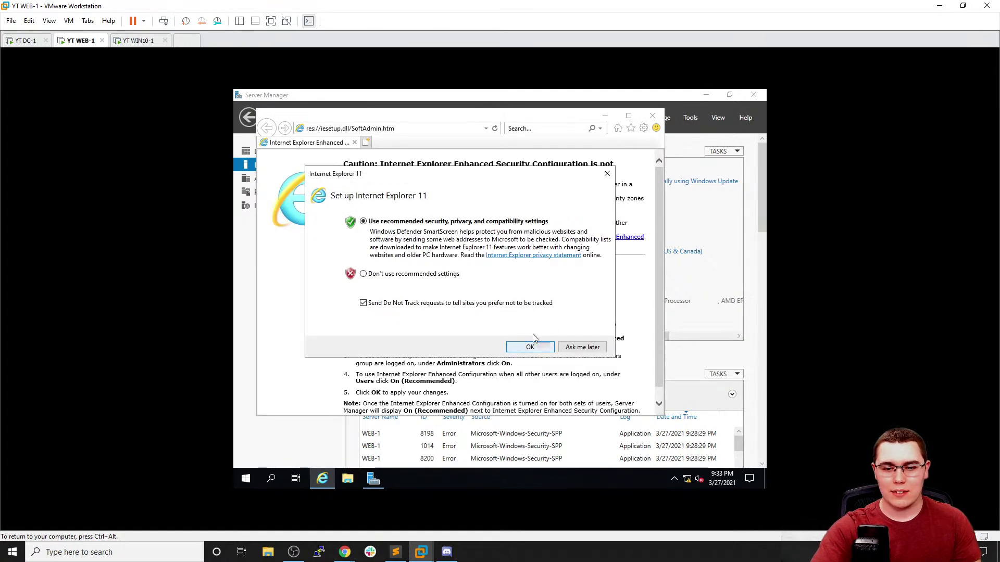
Dismiss the IE11 setup prompt, search for 'chrome', and maximize Internet Explorer
{"action": "left_click", "coordinate": [608, 173]}
{"action": "left_click", "coordinate": [445, 128]}
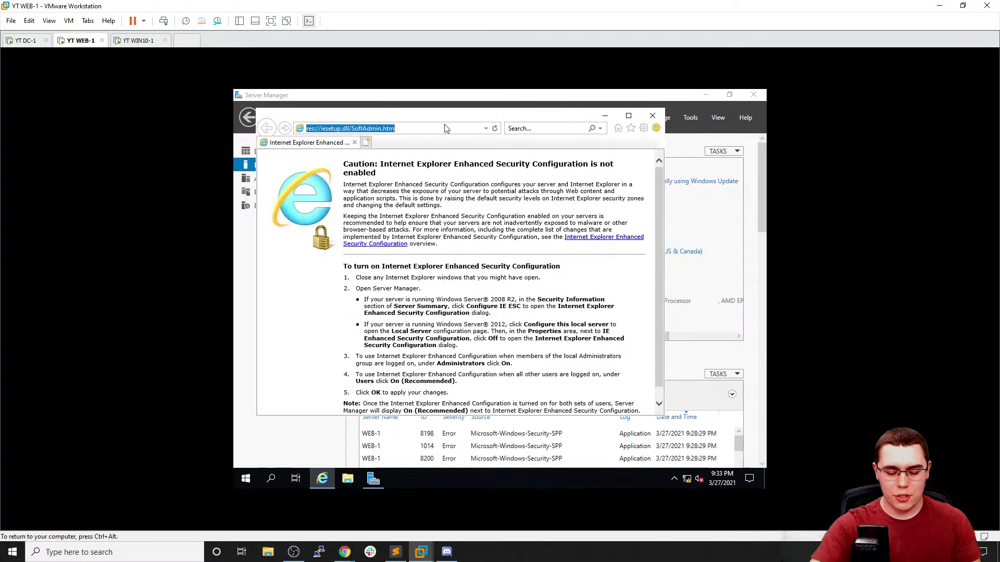
{"action": "type", "text": "chrome"}
{"action": "key", "text": "Return"}
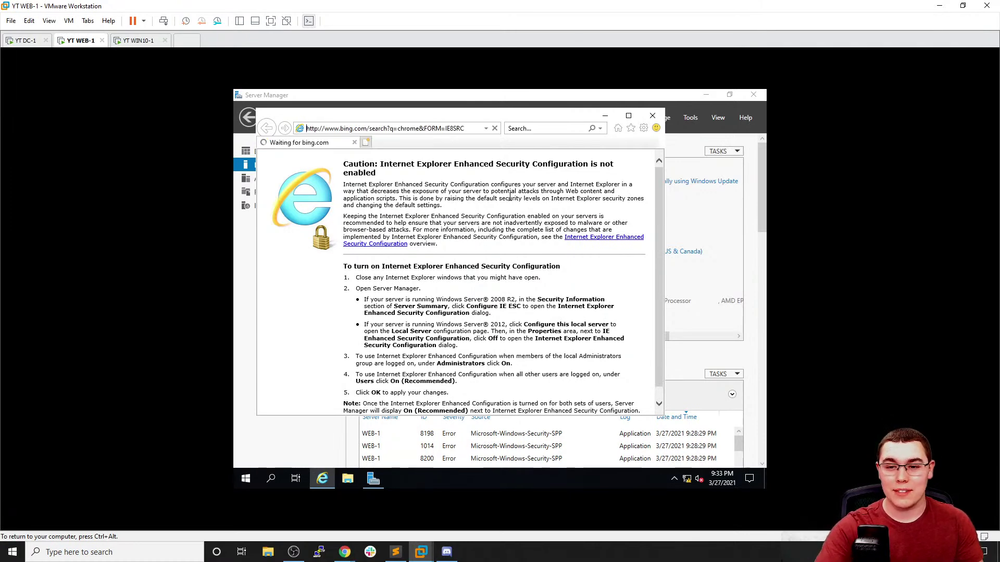
{"action": "left_click", "coordinate": [628, 115]}
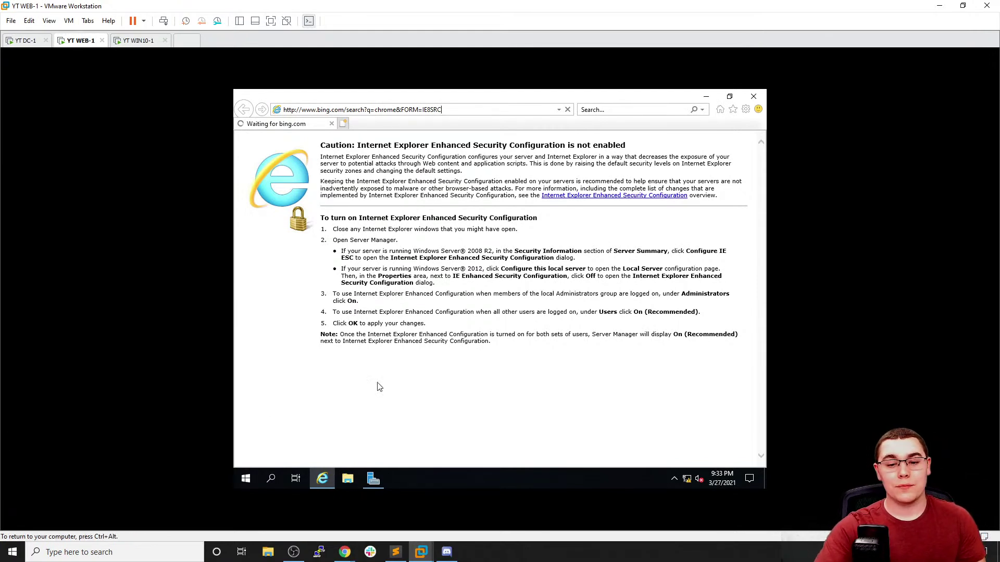
{"action": "triple_click", "coordinate": [416, 323]}
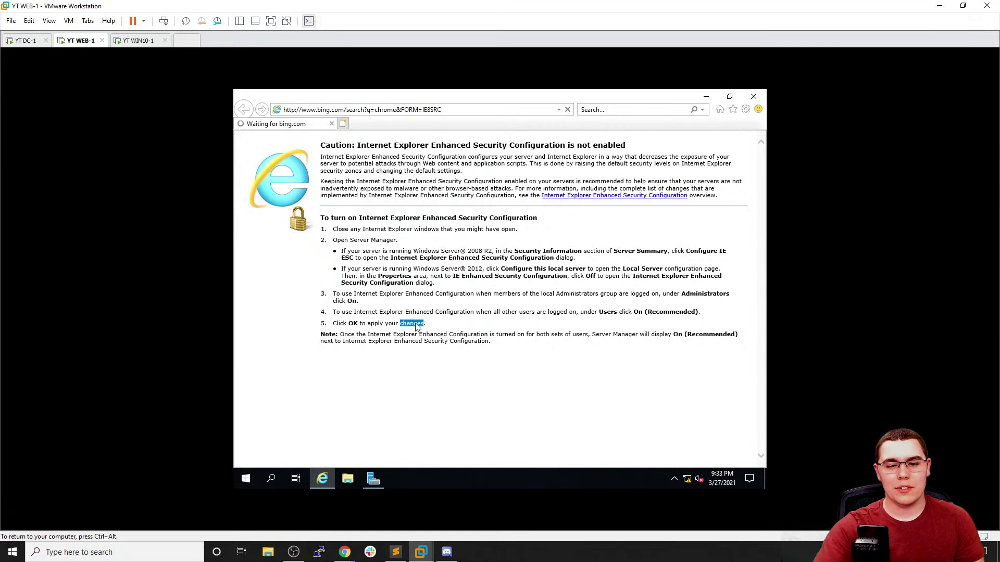
{"action": "left_click", "coordinate": [464, 325]}
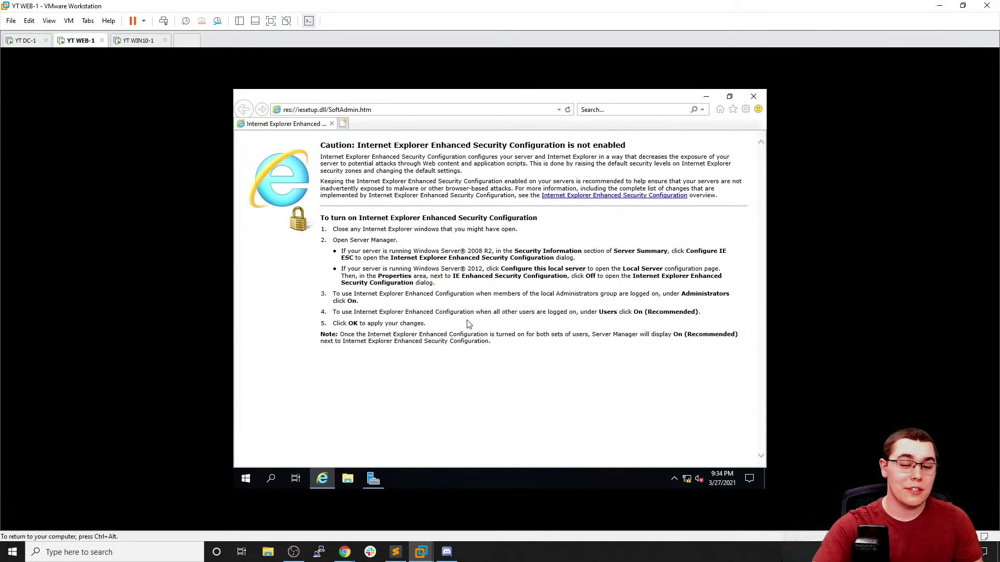
Search for 'chrome download' and run the Fix connection problems troubleshooter when the page fails
{"action": "left_click", "coordinate": [382, 109]}
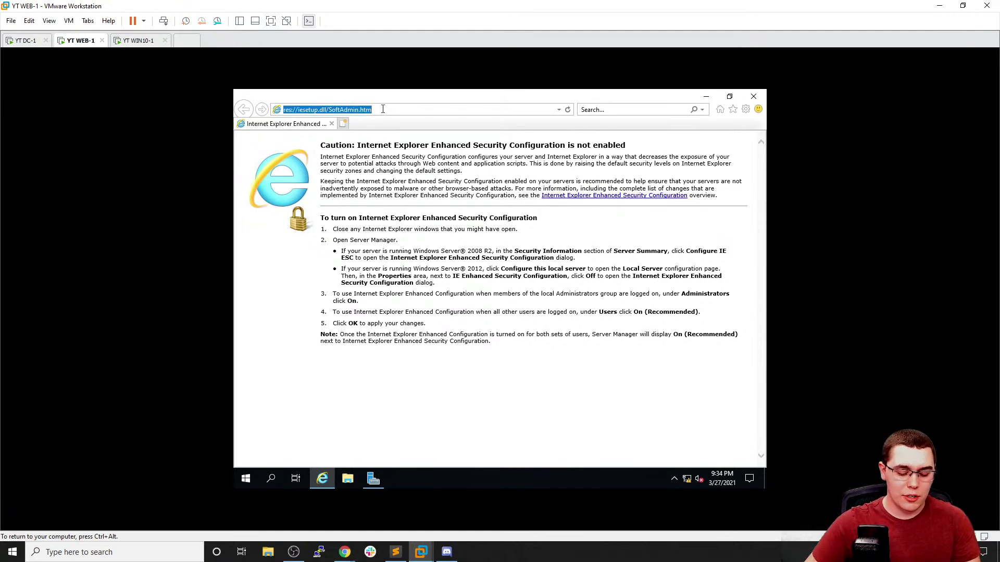
{"action": "type", "text": "chrome"}
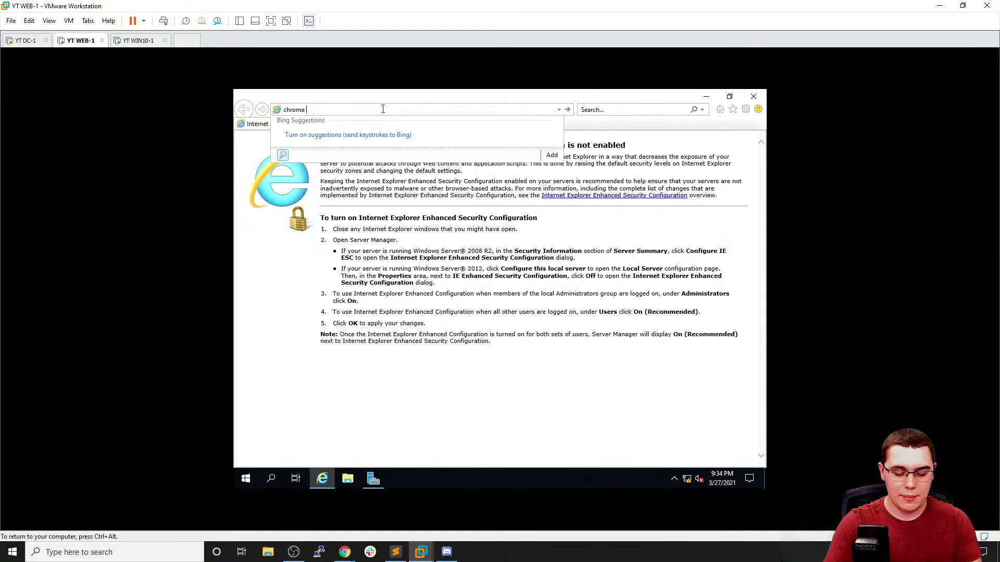
{"action": "type", "text": " download"}
{"action": "key", "text": "Return"}
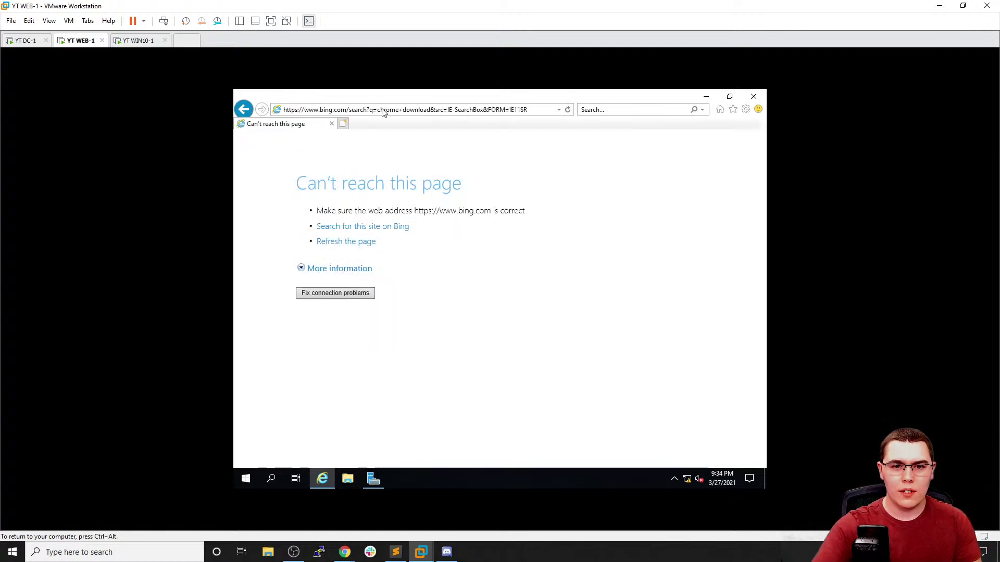
{"action": "left_click", "coordinate": [363, 294]}
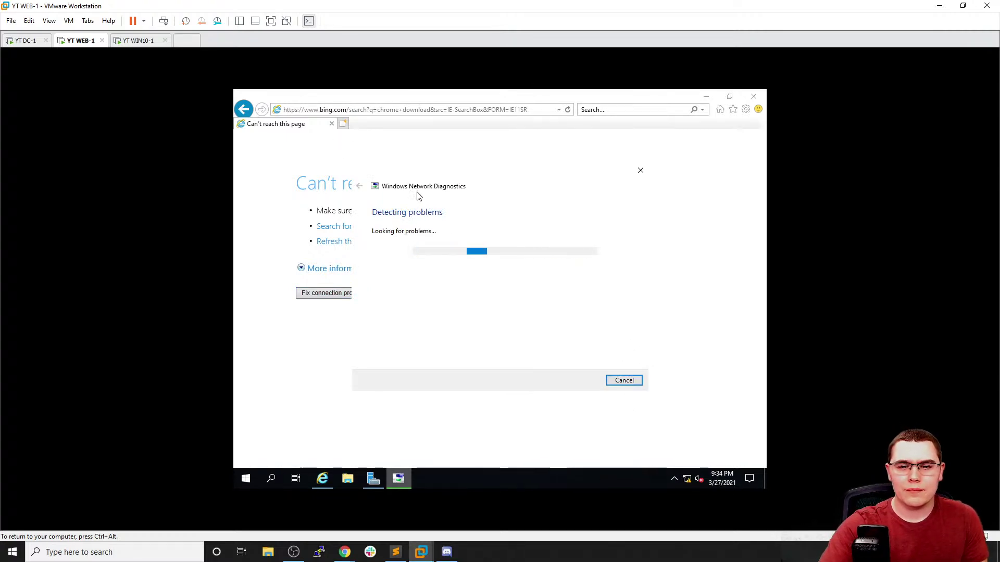
{"action": "left_click", "coordinate": [345, 552]}
{"action": "left_click", "coordinate": [330, 513]}
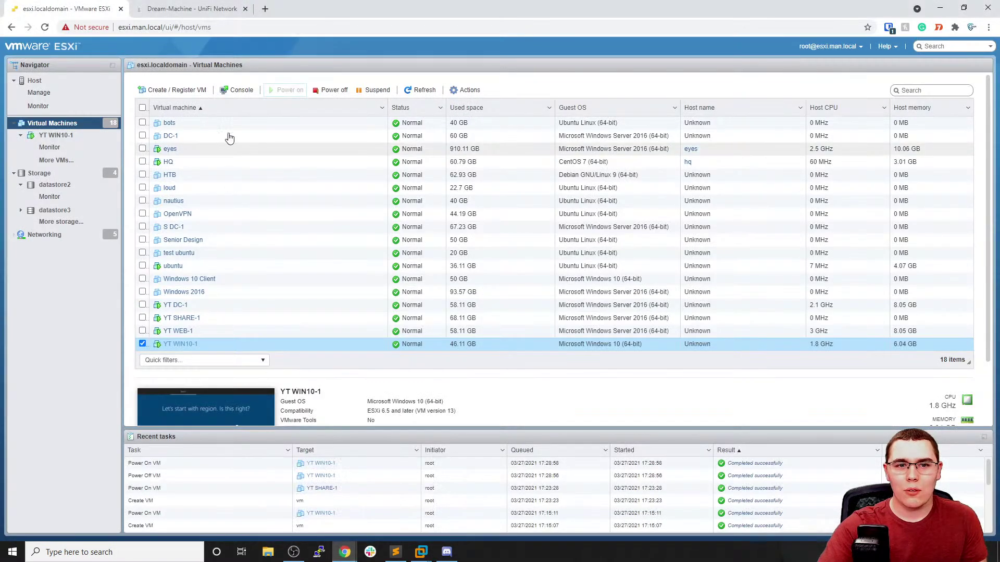
Expand the Firewall section in UniFi Network and show the LAN rules
{"action": "left_click", "coordinate": [198, 9]}
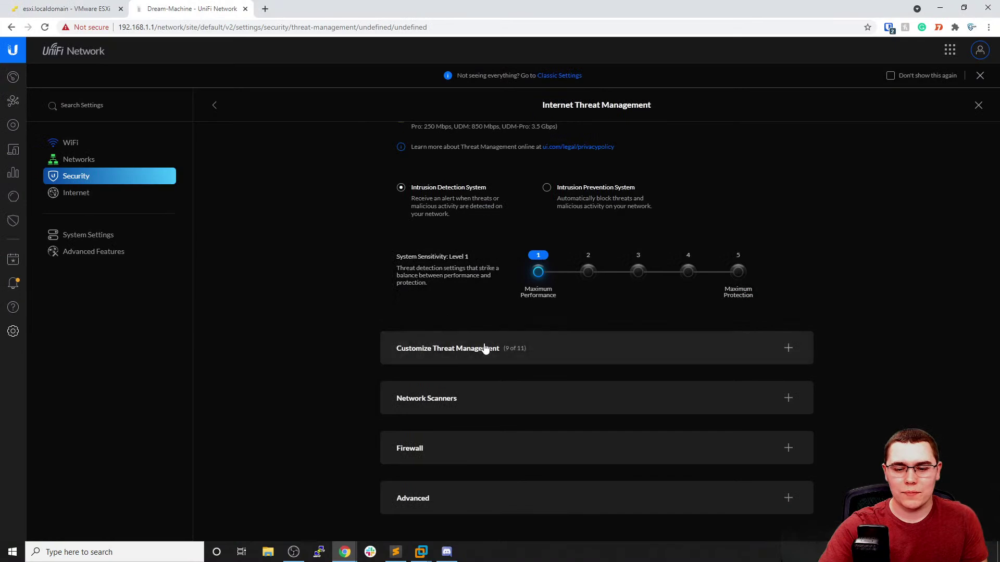
{"action": "left_click", "coordinate": [486, 449]}
{"action": "scroll", "coordinate": [517, 370], "scroll_direction": "down", "scroll_amount": 7}
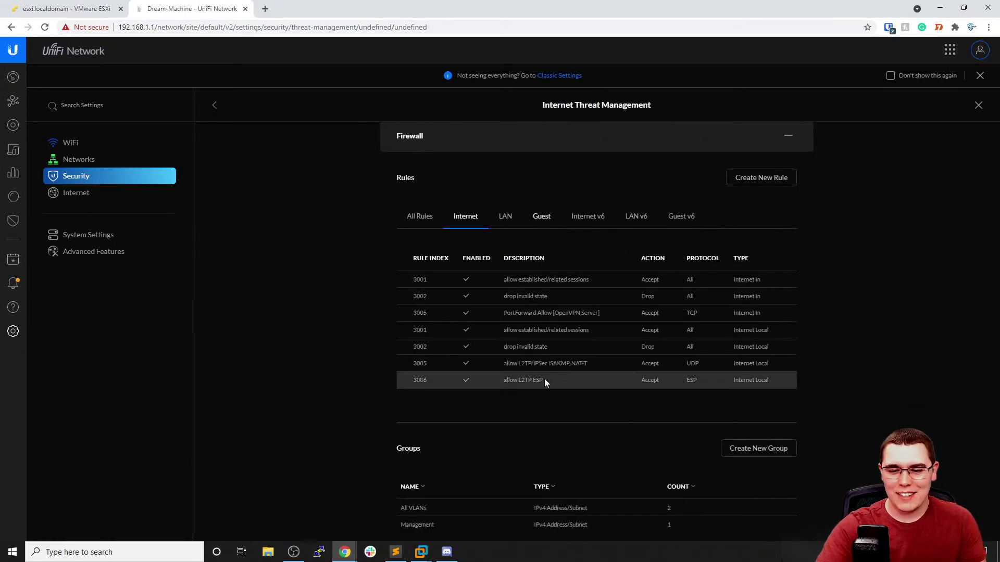
{"action": "scroll", "coordinate": [534, 280], "scroll_direction": "up", "scroll_amount": 4}
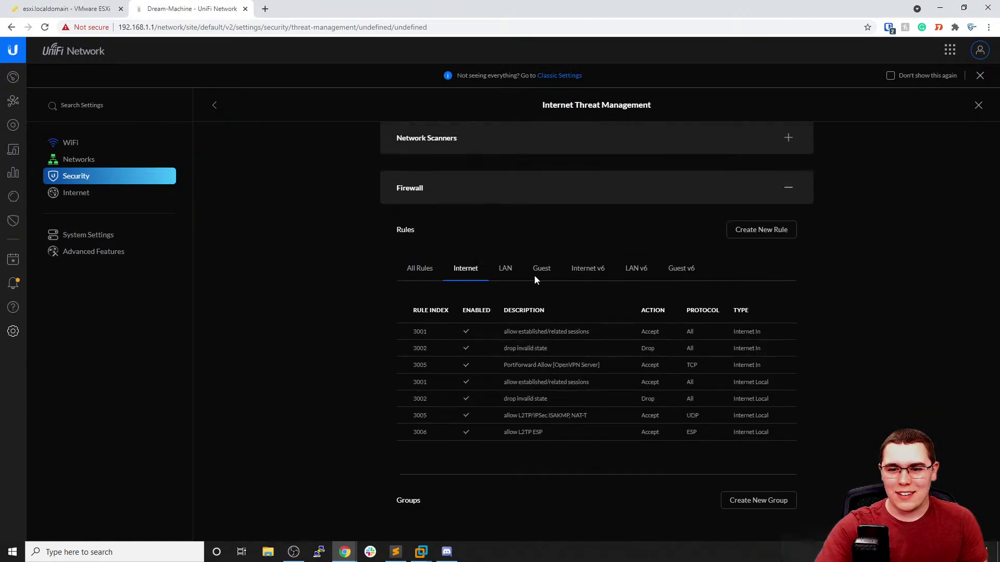
{"action": "left_click", "coordinate": [507, 268]}
{"action": "scroll", "coordinate": [643, 336], "scroll_direction": "down", "scroll_amount": 2}
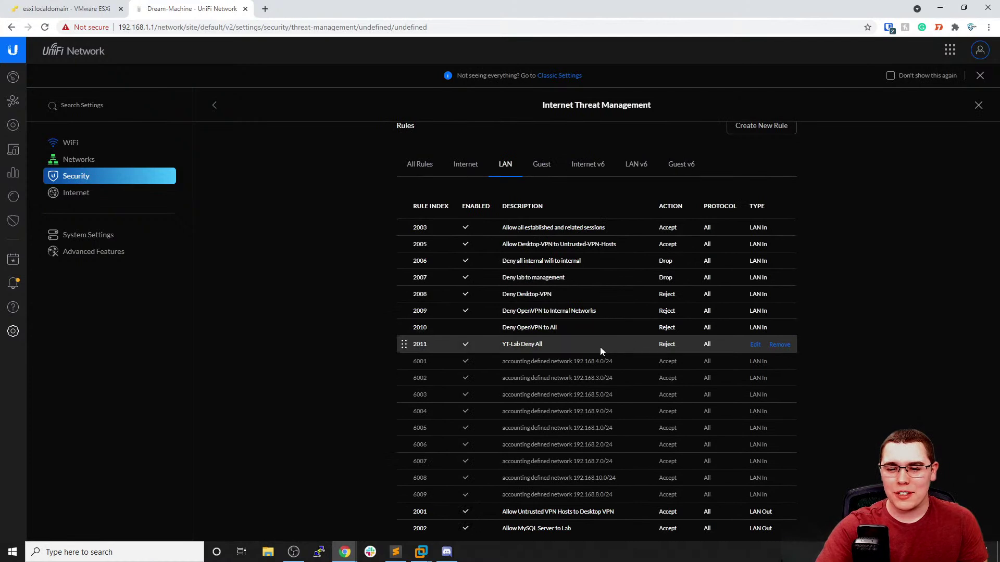
Set the YT-Lab Deny All rule's destination group to All local addresses and apply changes
{"action": "left_click", "coordinate": [755, 345]}
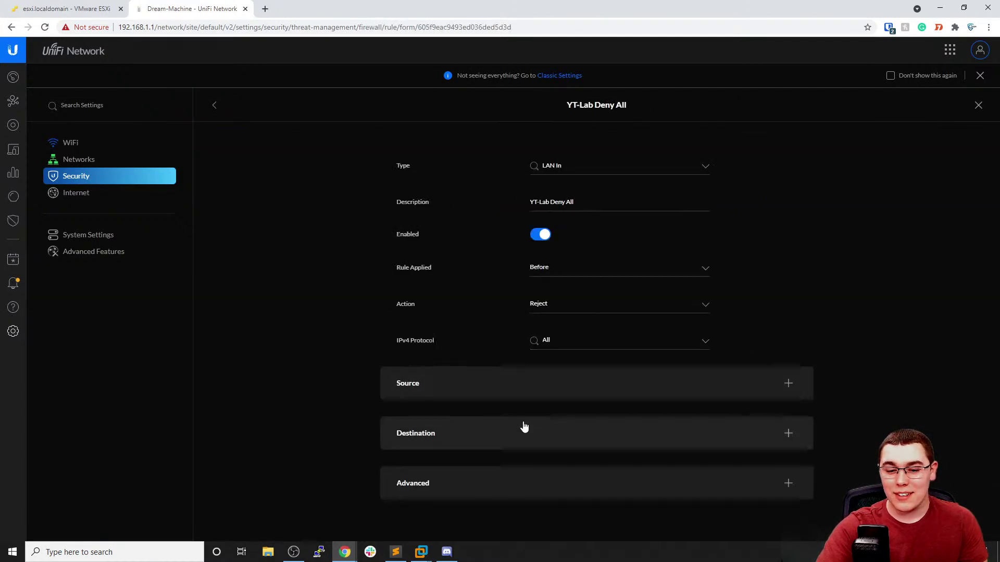
{"action": "left_click", "coordinate": [524, 427]}
{"action": "scroll", "coordinate": [524, 415], "scroll_direction": "down", "scroll_amount": 2}
{"action": "left_click", "coordinate": [580, 370]}
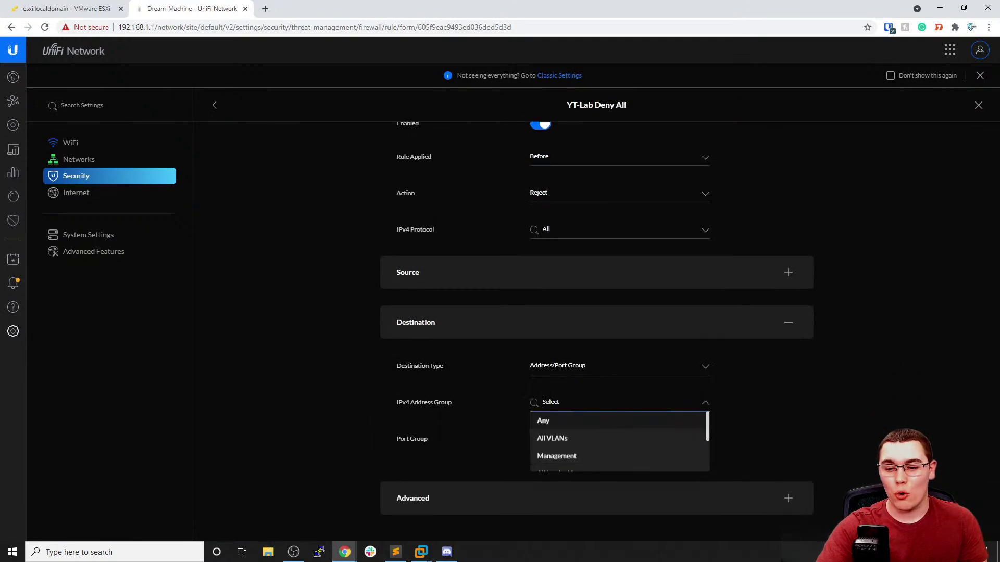
{"action": "scroll", "coordinate": [573, 434], "scroll_direction": "down", "scroll_amount": 2}
{"action": "left_click", "coordinate": [605, 424]}
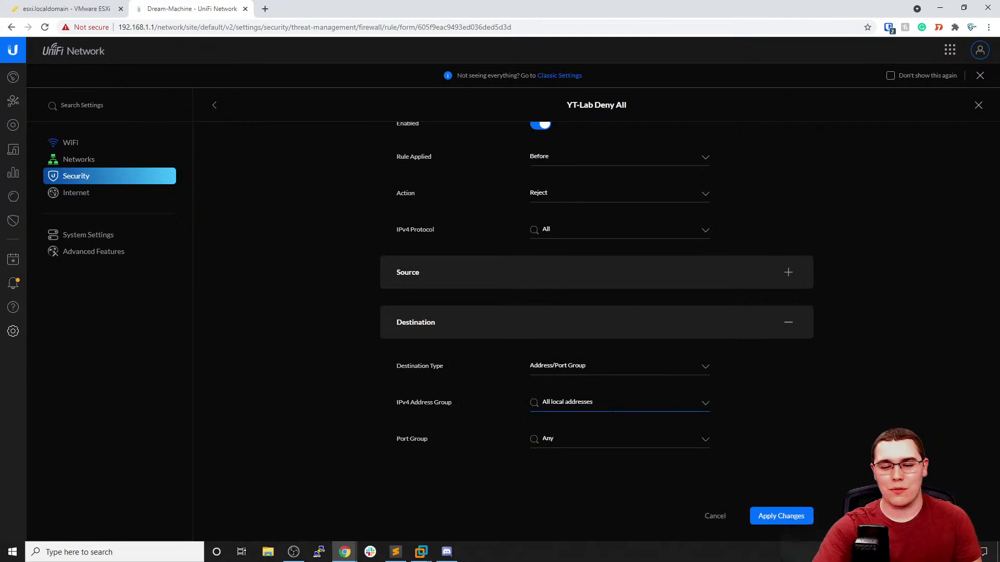
{"action": "left_click", "coordinate": [785, 515]}
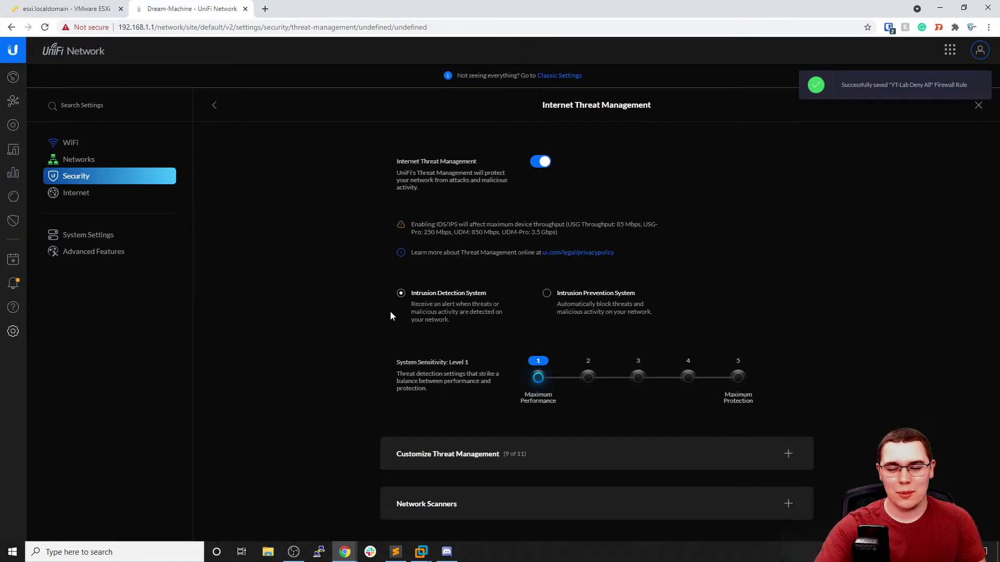
{"action": "mouse_move", "coordinate": [421, 551]}
{"action": "mouse_move", "coordinate": [477, 496]}
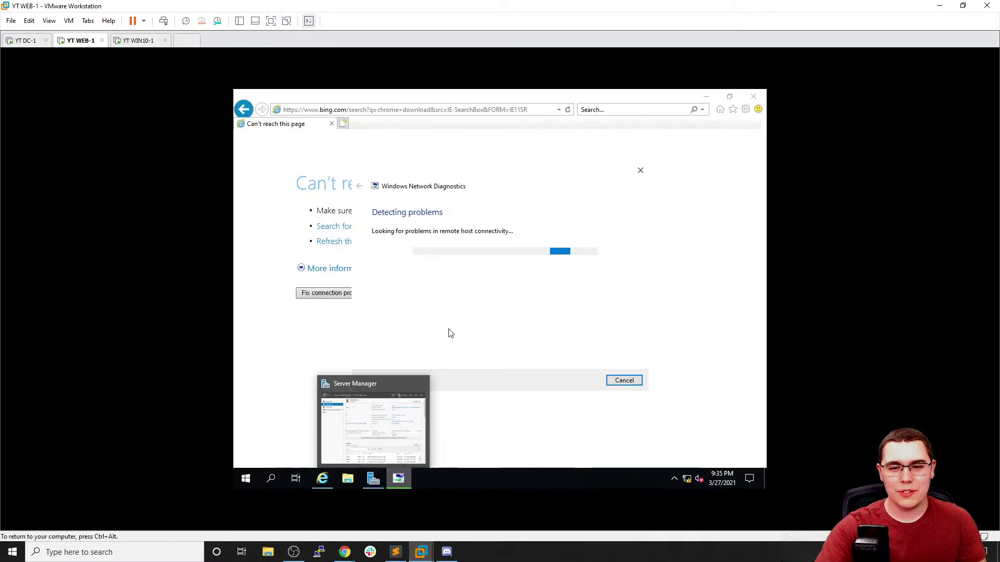
Cancel diagnostics, then download Chrome without usage statistics and run its installer on WEB-1
{"action": "left_click", "coordinate": [620, 381]}
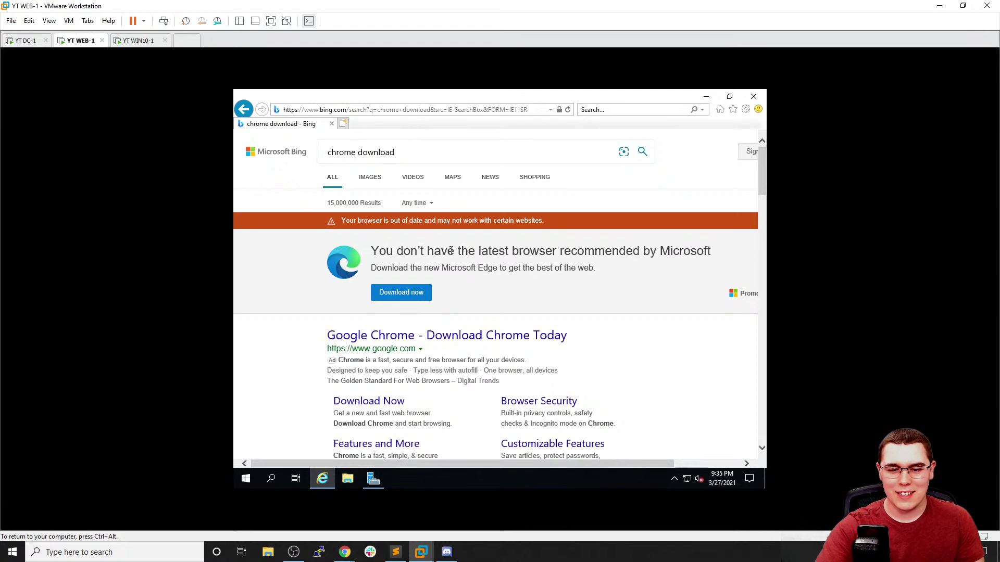
{"action": "left_click_drag", "start_coordinate": [373, 252], "coordinate": [454, 294]}
{"action": "left_click", "coordinate": [459, 297]}
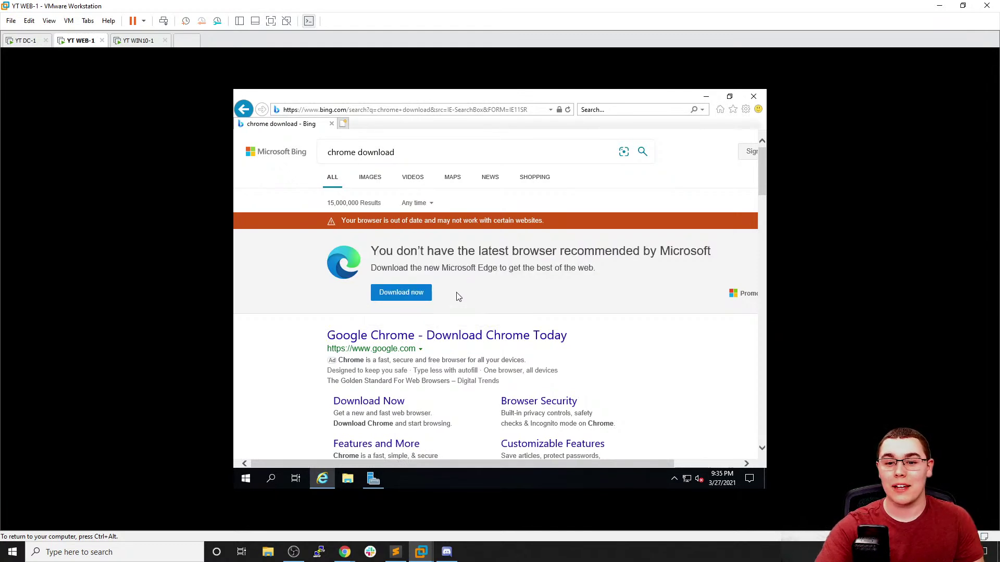
{"action": "left_click", "coordinate": [430, 337]}
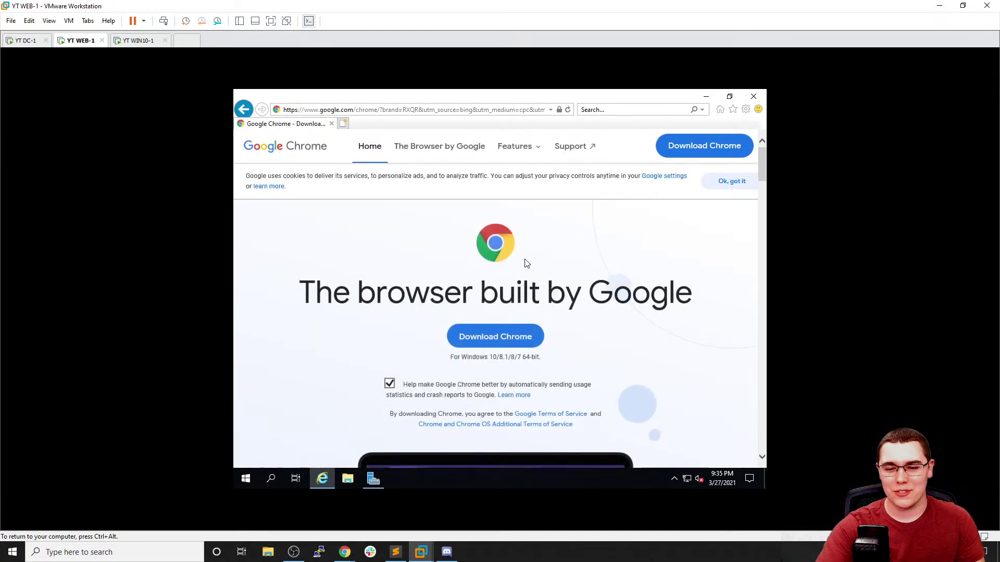
{"action": "scroll", "coordinate": [538, 250], "scroll_direction": "down", "scroll_amount": 1}
{"action": "left_click", "coordinate": [389, 332]}
{"action": "left_click", "coordinate": [476, 288]}
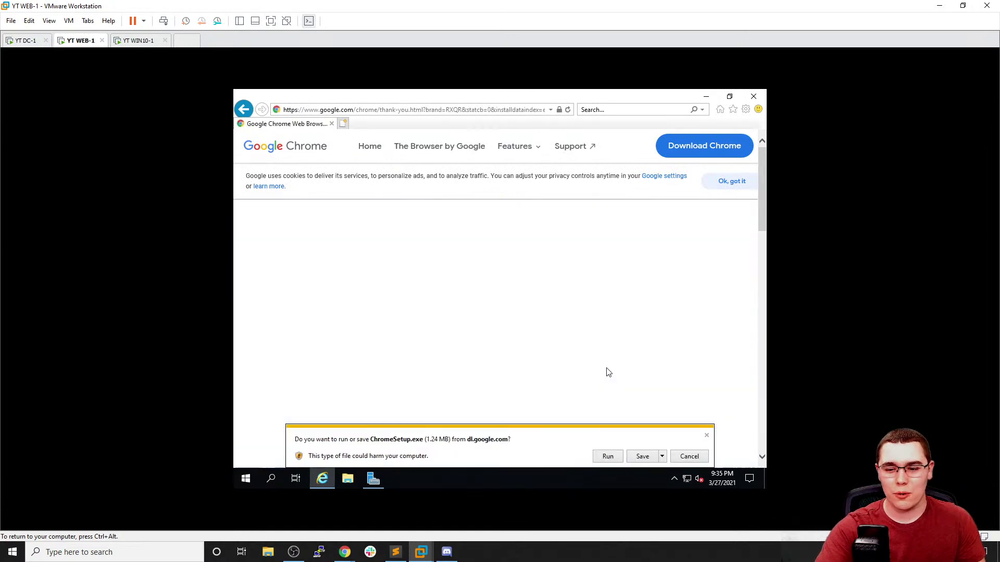
{"action": "left_click", "coordinate": [608, 457]}
{"action": "scroll", "coordinate": [536, 339], "scroll_direction": "down", "scroll_amount": 3}
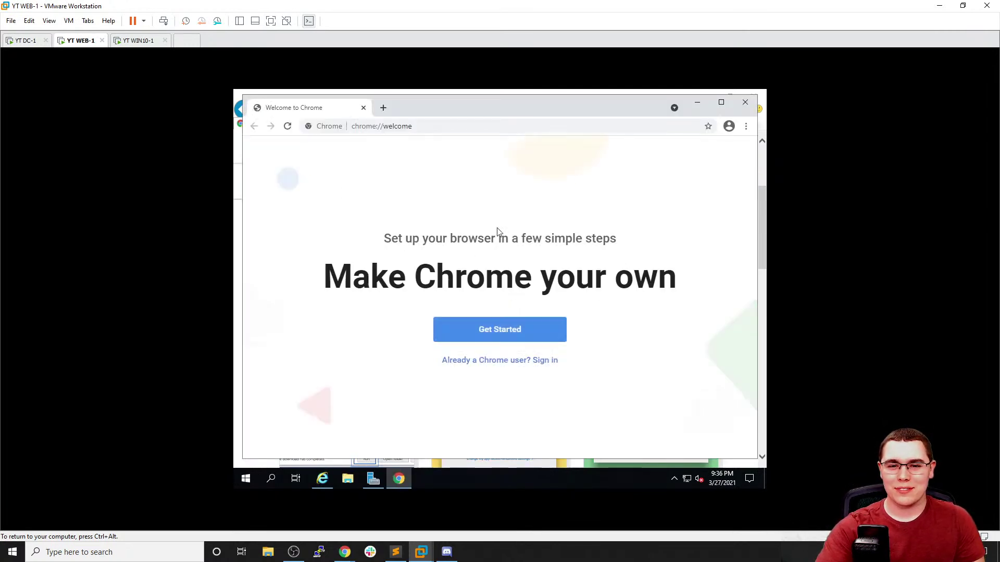
Load 127.0.0.1 in maximized Chrome to see the IIS welcome page, then close Chrome
{"action": "left_click", "coordinate": [721, 102]}
{"action": "left_click", "coordinate": [558, 115]}
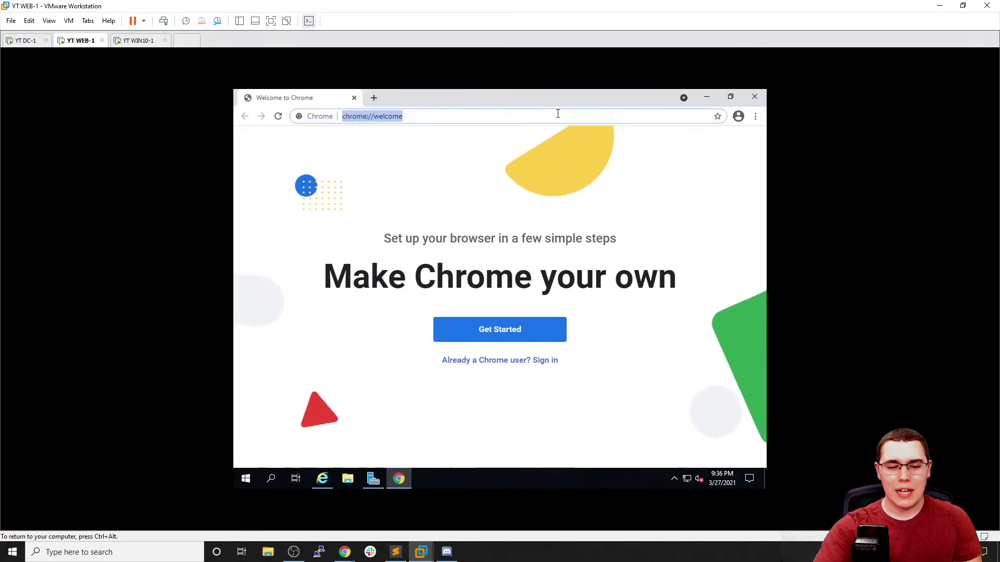
{"action": "type", "text": "127."}
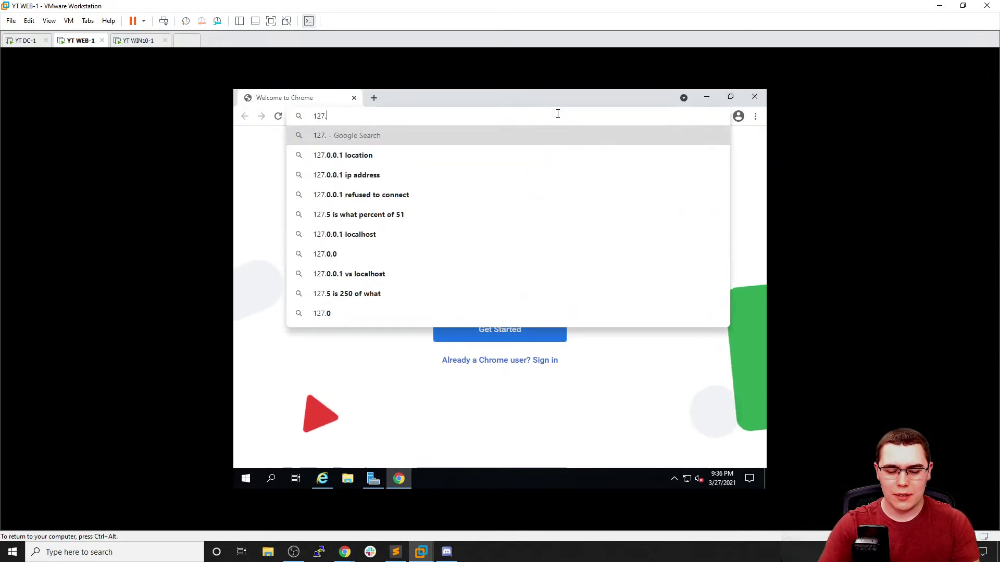
{"action": "type", "text": "0.0.1"}
{"action": "key", "text": "Return"}
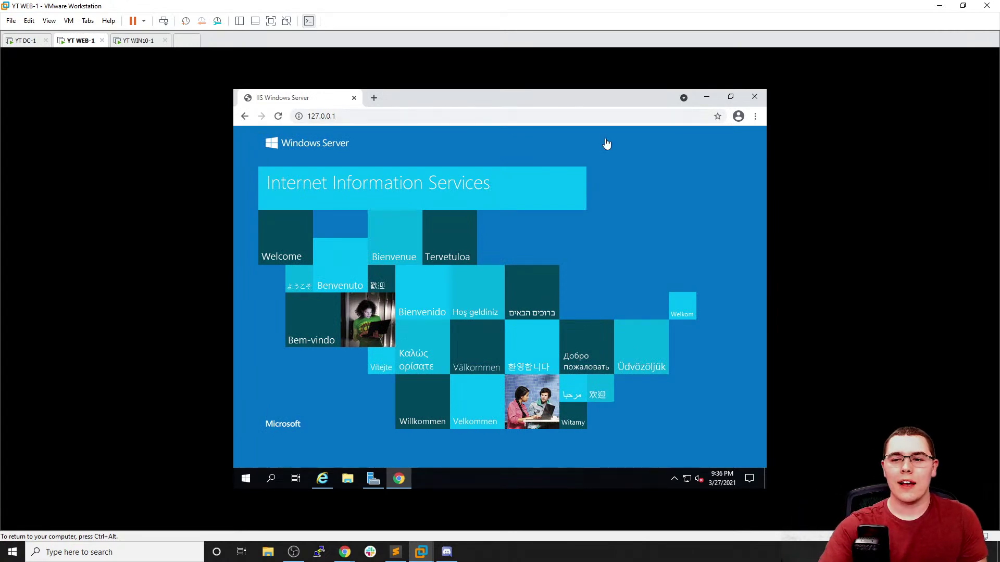
{"action": "left_click", "coordinate": [755, 96]}
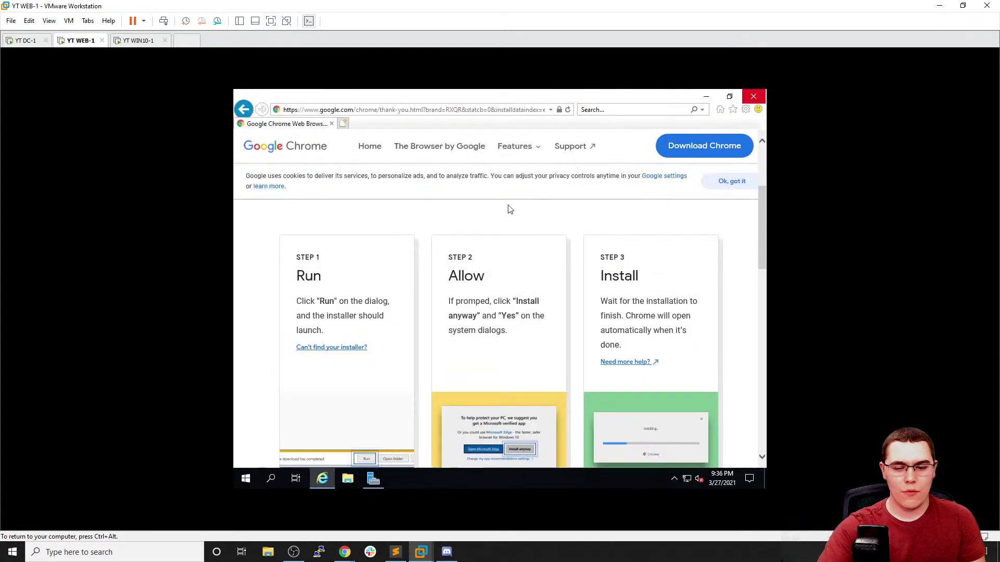
Search Start for updates on WEB-1 and run Check for updates in Windows Update settings
{"action": "left_click", "coordinate": [254, 478]}
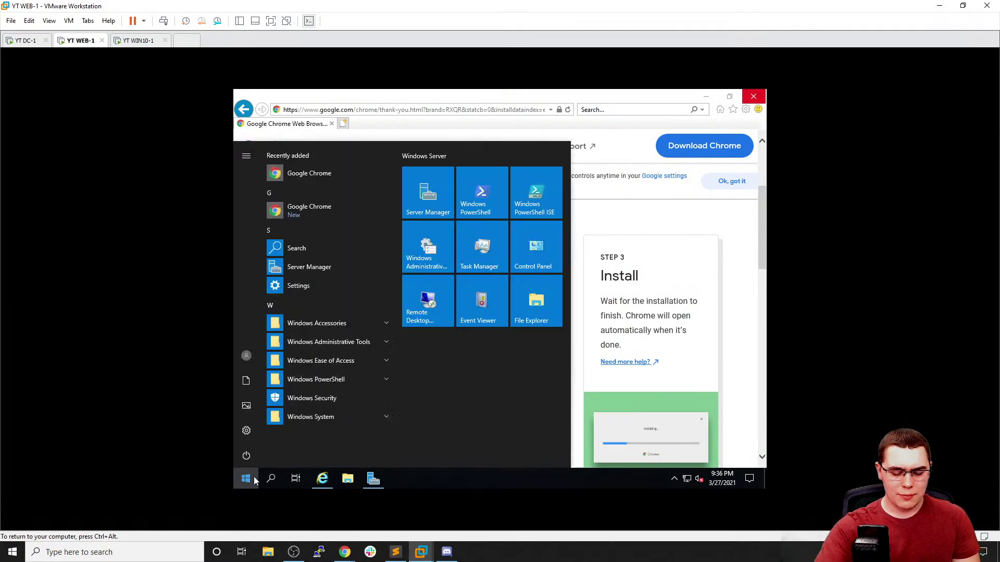
{"action": "type", "text": "i"}
{"action": "type", "text": "pdate"}
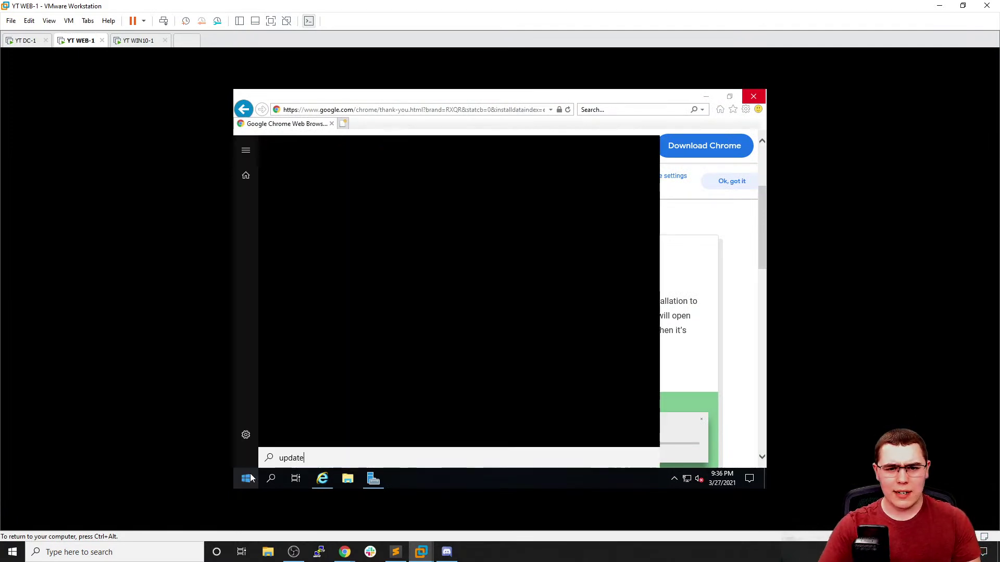
{"action": "key", "text": "Down"}
{"action": "key", "text": "Return"}
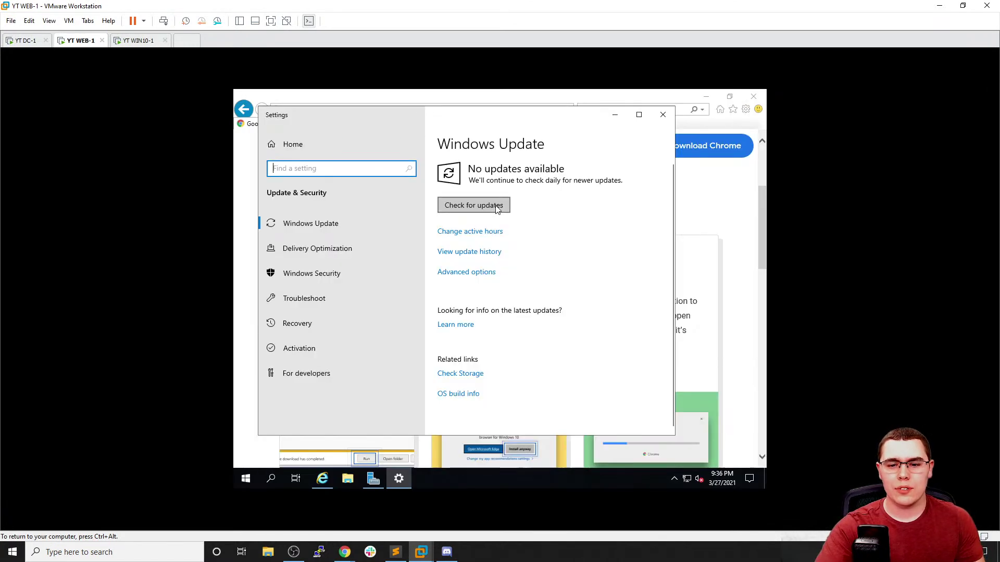
{"action": "left_click", "coordinate": [497, 208]}
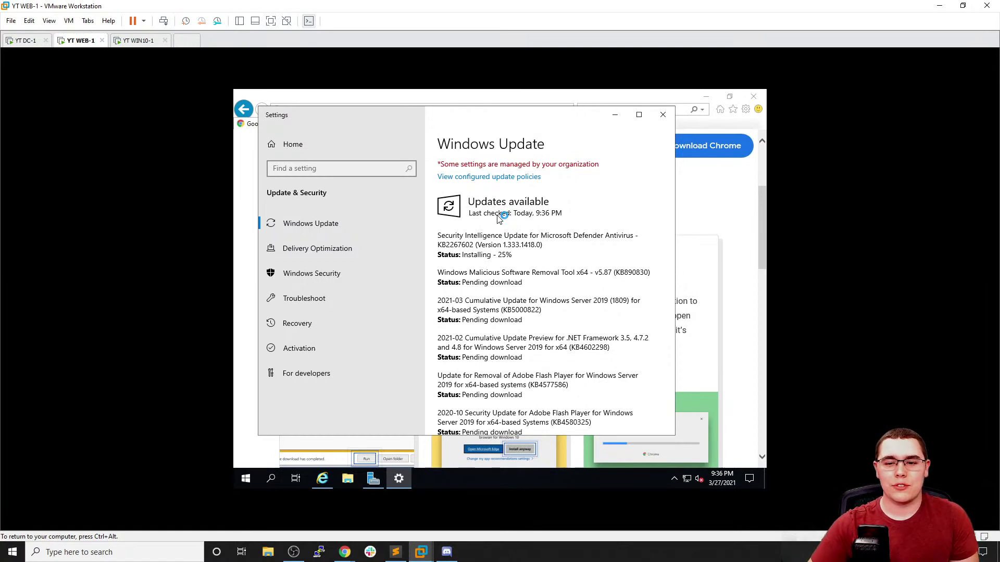
{"action": "left_click", "coordinate": [134, 41]}
Confirm United States as WIN10-1's region, then set and confirm SHARE-1's administrator password
{"action": "left_click", "coordinate": [685, 435]}
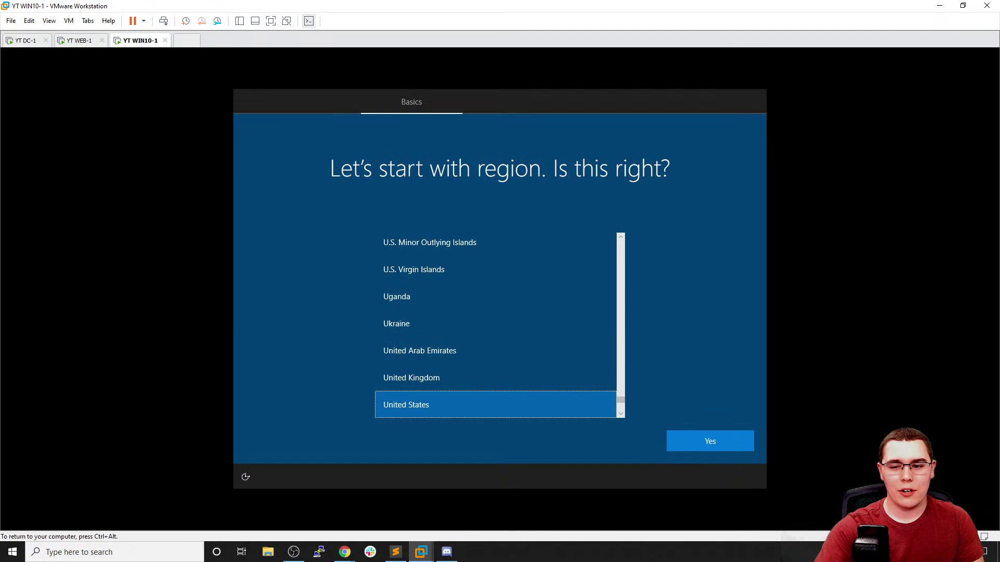
{"action": "left_click", "coordinate": [703, 441]}
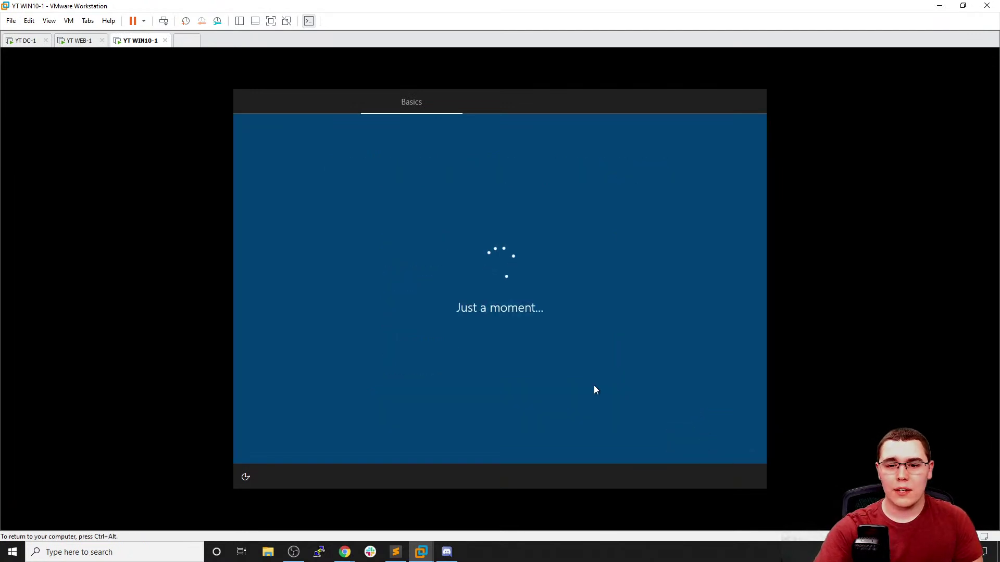
{"action": "left_click", "coordinate": [186, 41]}
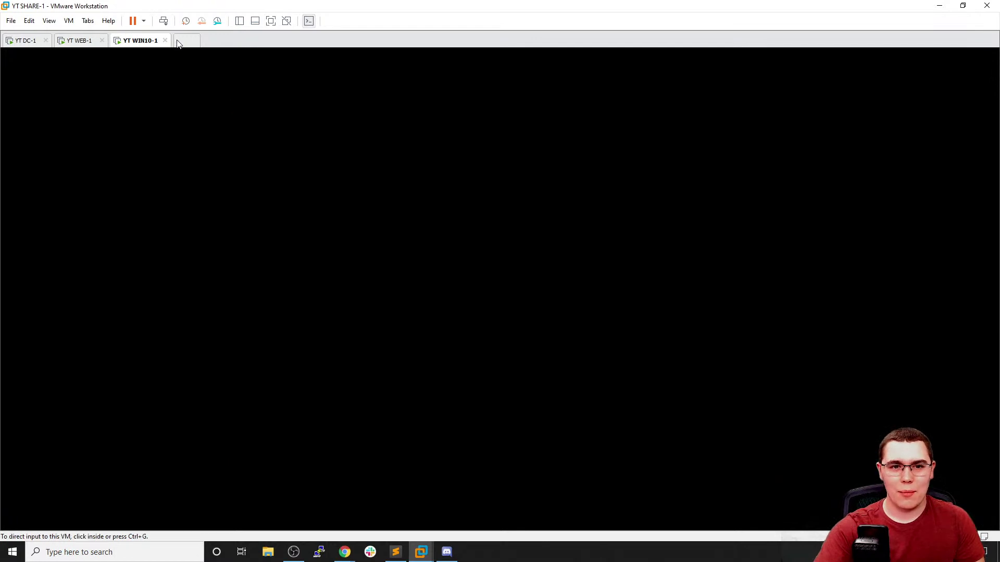
{"action": "type", "text": "Password1"}
{"action": "key", "text": "Tab"}
{"action": "type", "text": "Password1"}
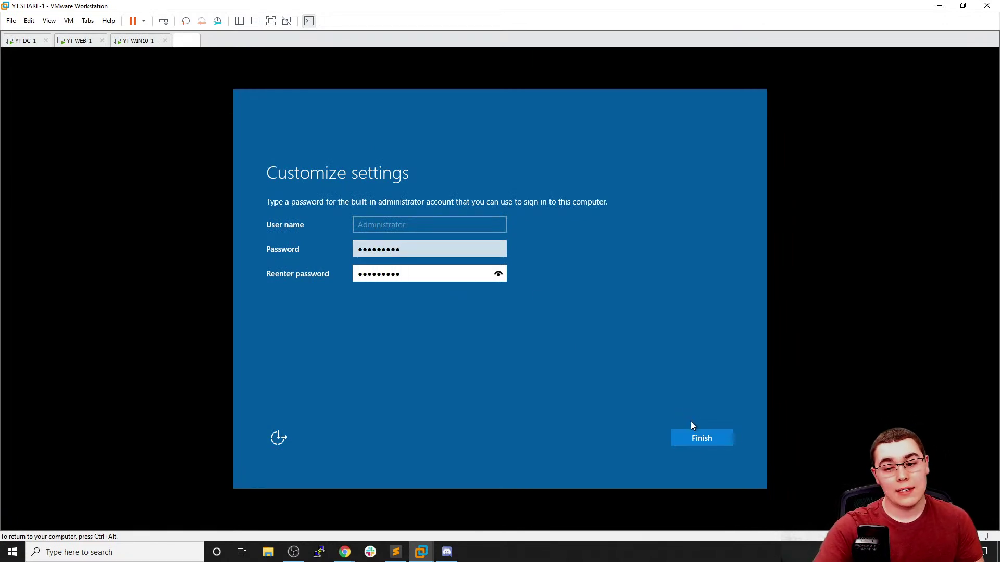
{"action": "left_click", "coordinate": [699, 433]}
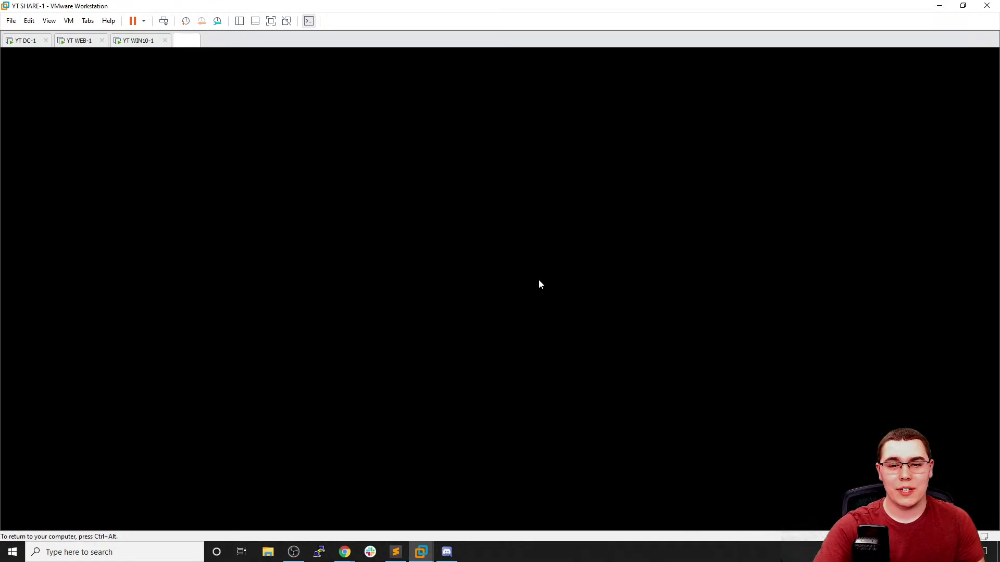
Release the VM, check open VM tabs, then select YT DC-1 on the ESXi host page
{"action": "key", "text": "ctrl+alt"}
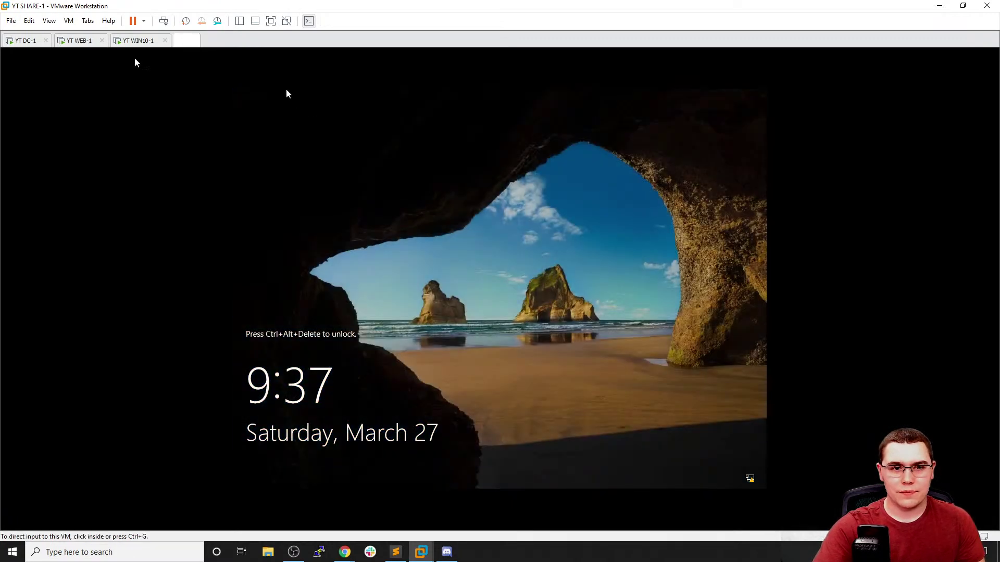
{"action": "left_click", "coordinate": [68, 21]}
{"action": "left_click", "coordinate": [68, 21]}
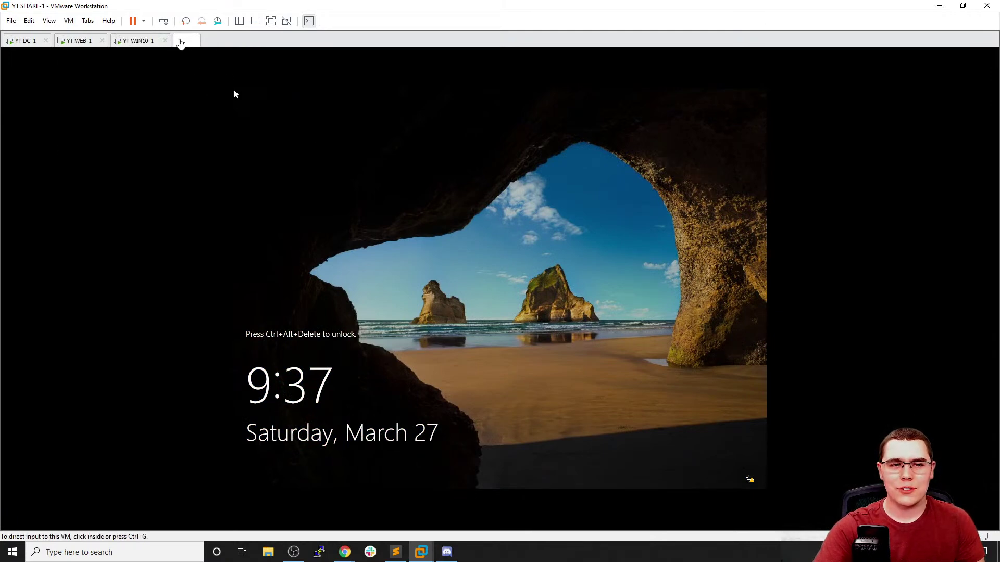
{"action": "left_click", "coordinate": [87, 21]}
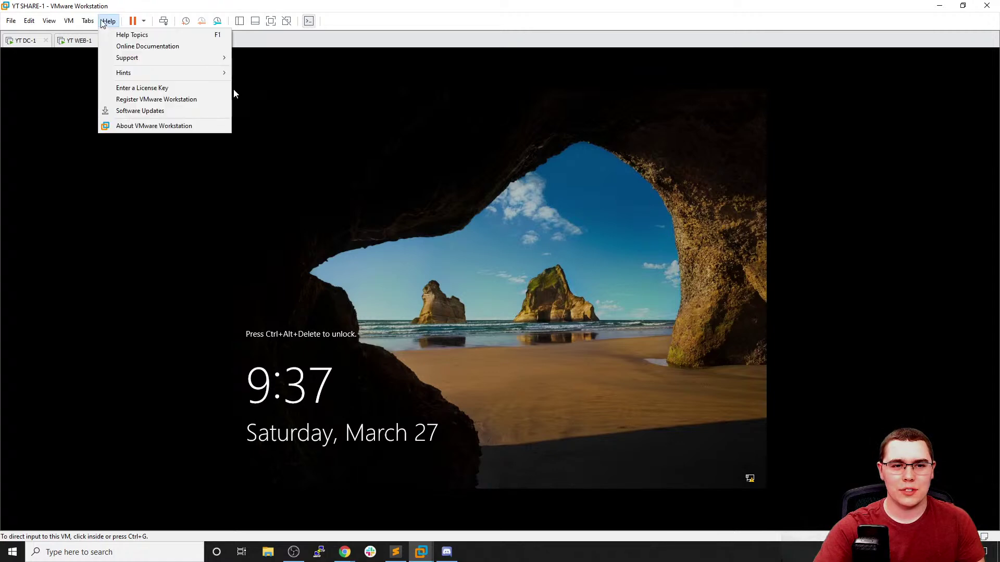
{"action": "left_click", "coordinate": [416, 127]}
{"action": "key", "text": "ctrl+alt"}
{"action": "left_click", "coordinate": [590, 115]}
{"action": "key", "text": "ctrl+alt"}
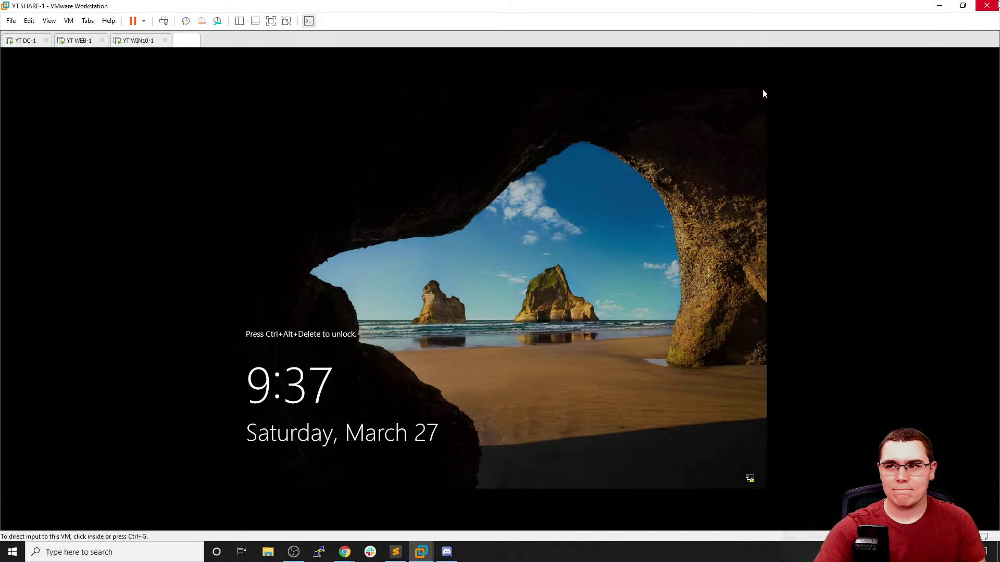
{"action": "key", "text": "alt+Tab"}
{"action": "left_click", "coordinate": [104, 9]}
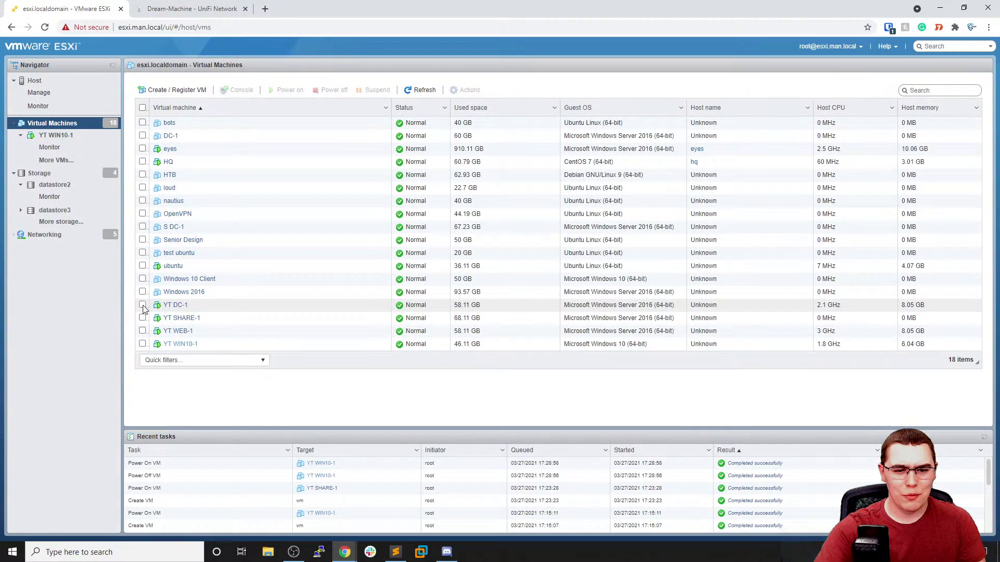
{"action": "left_click", "coordinate": [142, 304]}
Launch remote consoles for YT DC-1 and YT SHARE-1 from ESXi
{"action": "left_click", "coordinate": [237, 89]}
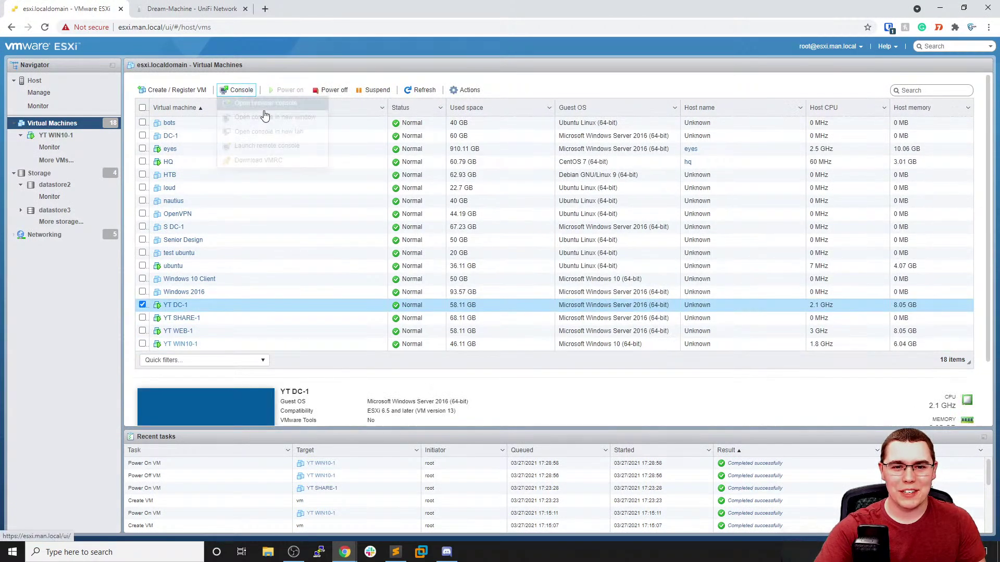
{"action": "left_click", "coordinate": [284, 147]}
{"action": "left_click", "coordinate": [526, 117]}
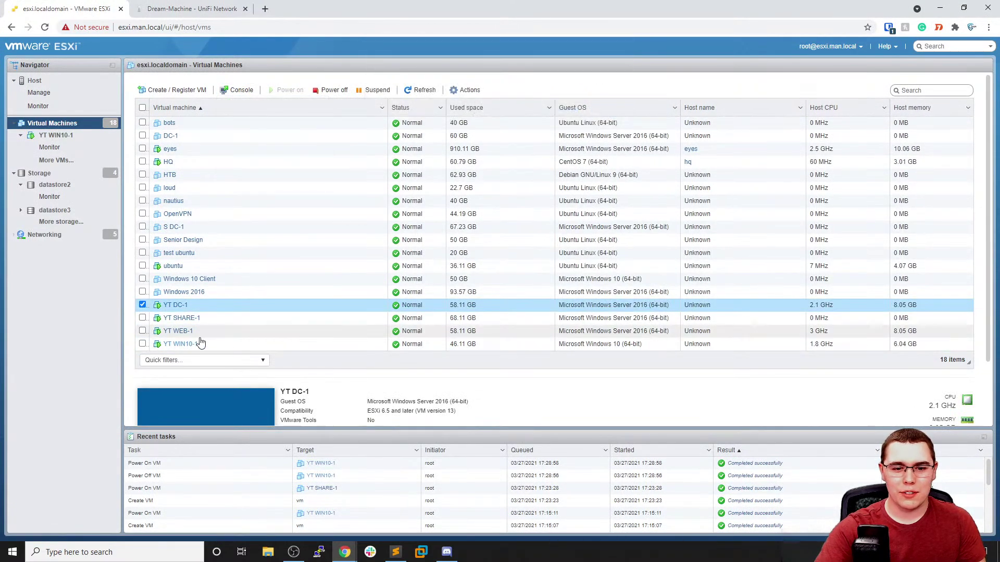
{"action": "left_click", "coordinate": [142, 305]}
{"action": "left_click", "coordinate": [142, 318]}
{"action": "left_click", "coordinate": [239, 93]}
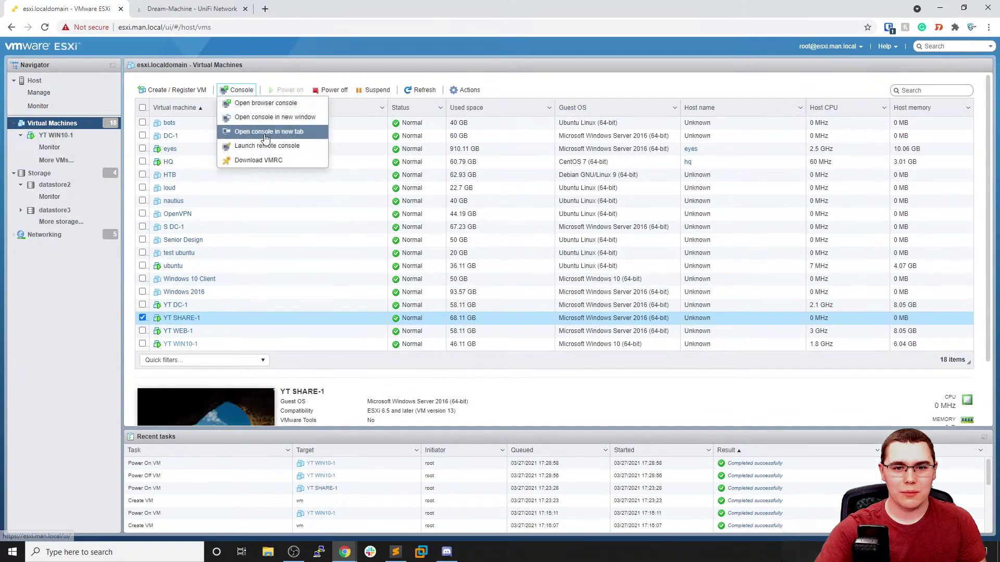
{"action": "left_click", "coordinate": [263, 148]}
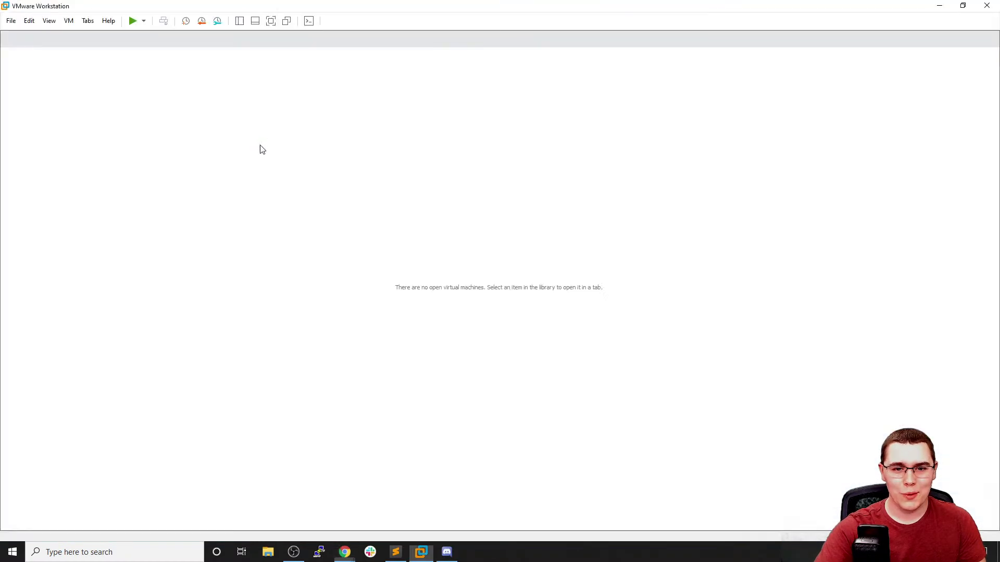
Return to the ESXi browser and allow the remote console to open in VMware Workstation
{"action": "right_click", "coordinate": [345, 552]}
{"action": "left_click", "coordinate": [393, 529]}
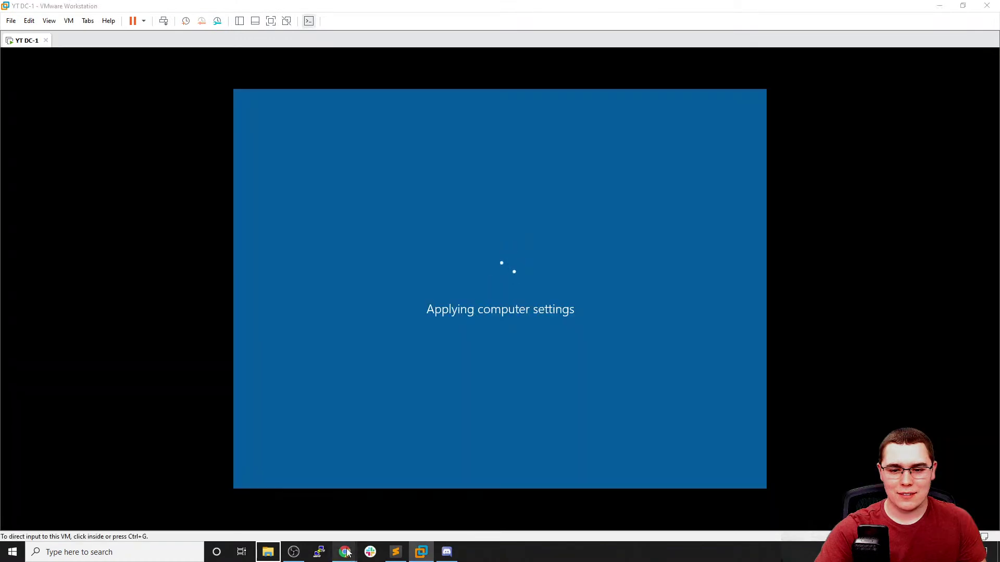
{"action": "mouse_move", "coordinate": [345, 552]}
{"action": "left_click", "coordinate": [281, 500]}
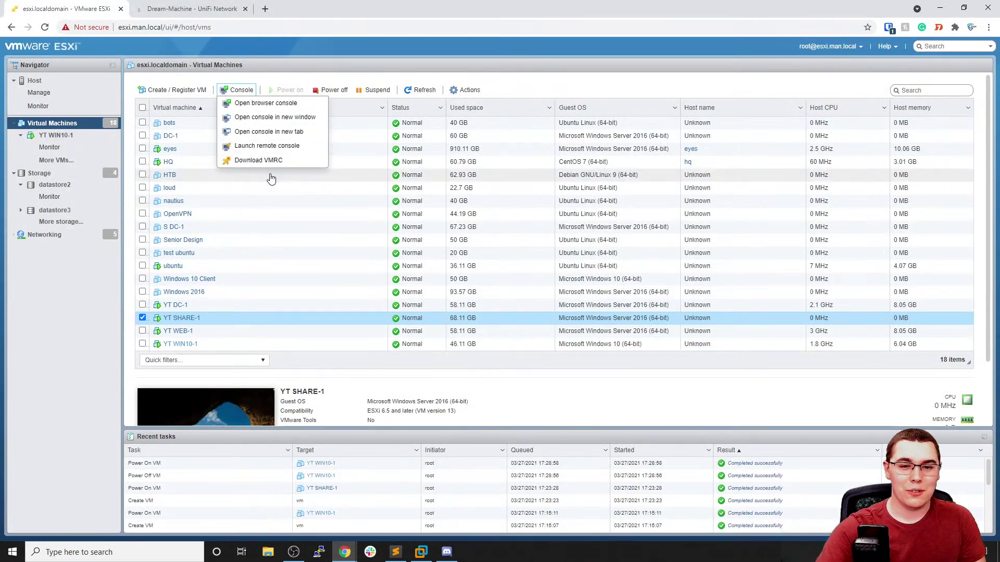
{"action": "left_click", "coordinate": [272, 147]}
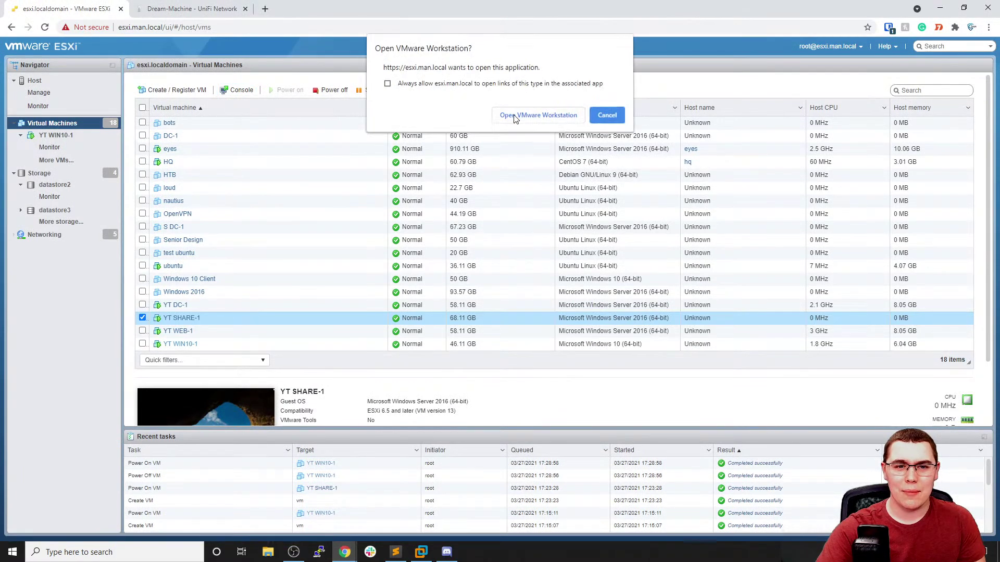
{"action": "left_click", "coordinate": [513, 117]}
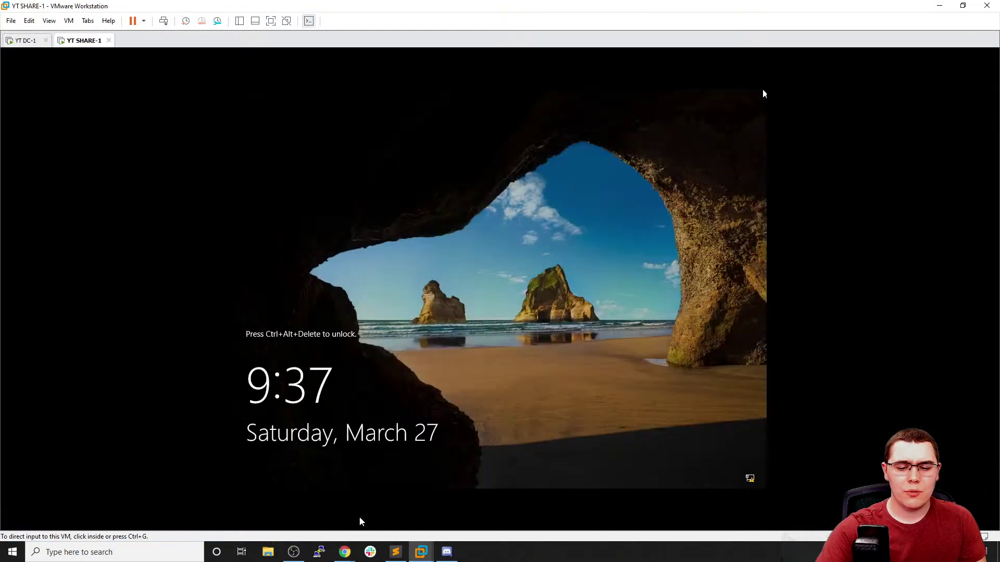
Open YT WEB-1 as a remote console in VMware Workstation
{"action": "mouse_move", "coordinate": [345, 552]}
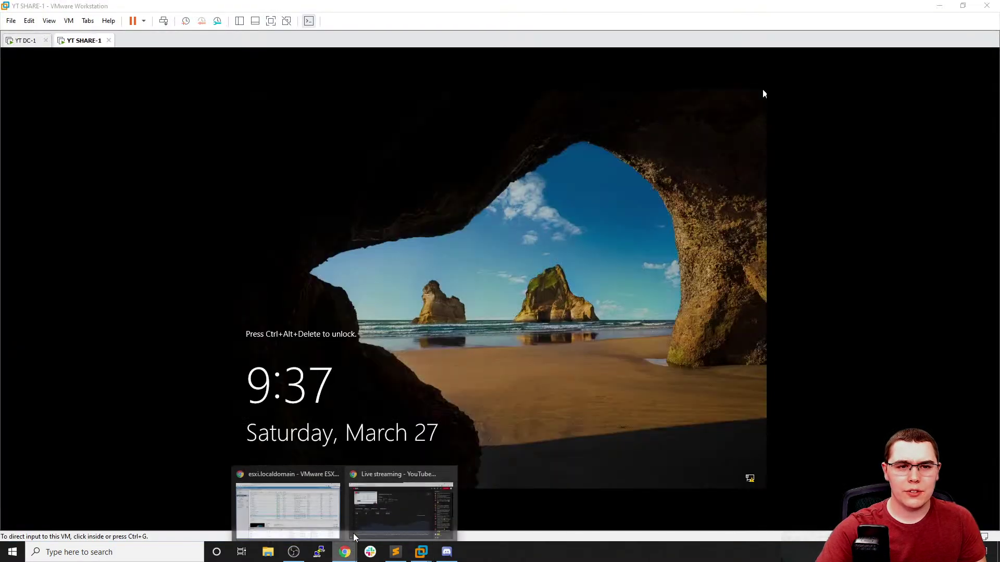
{"action": "left_click", "coordinate": [268, 505]}
{"action": "left_click", "coordinate": [142, 332]}
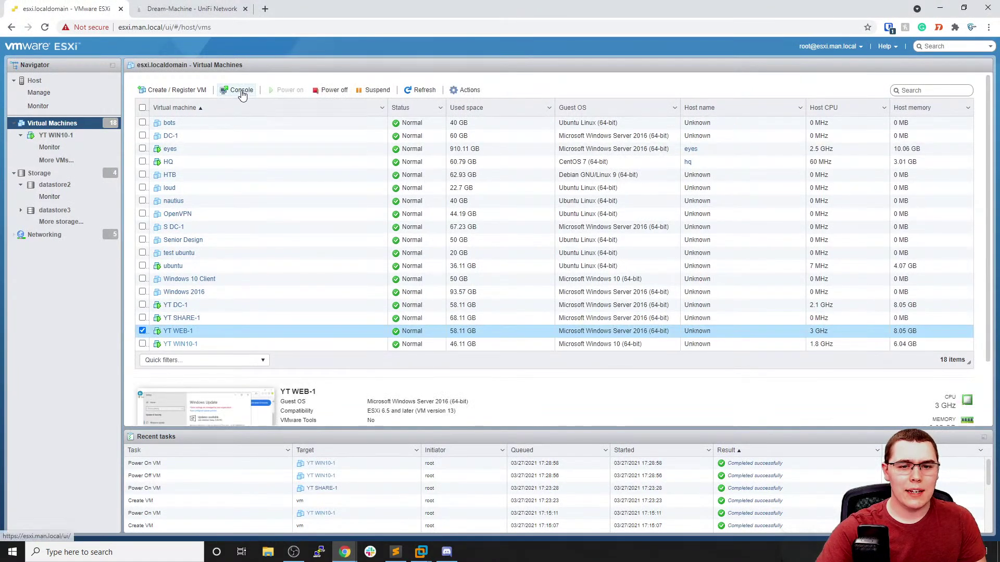
{"action": "left_click", "coordinate": [233, 91]}
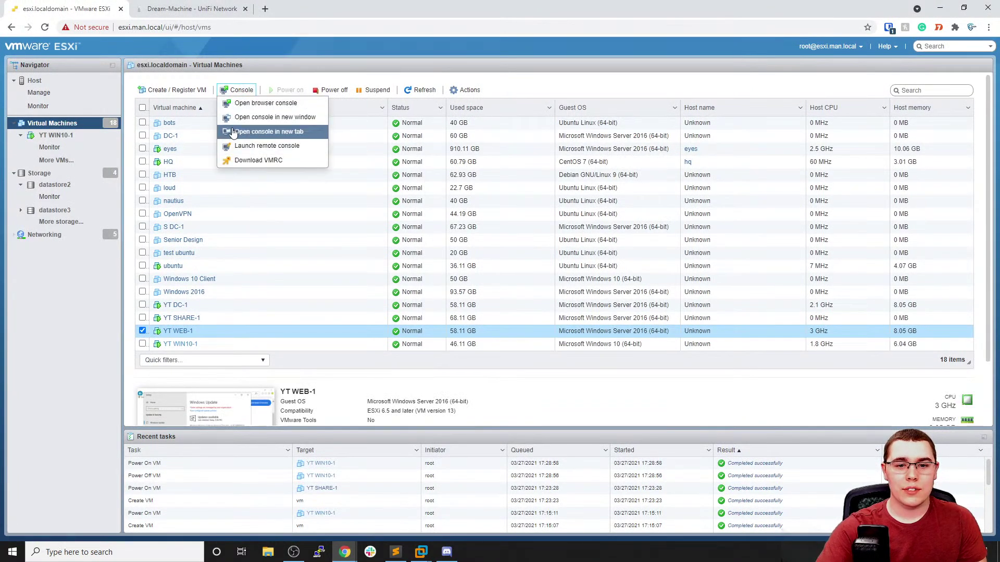
{"action": "left_click", "coordinate": [297, 146]}
{"action": "left_click", "coordinate": [505, 117]}
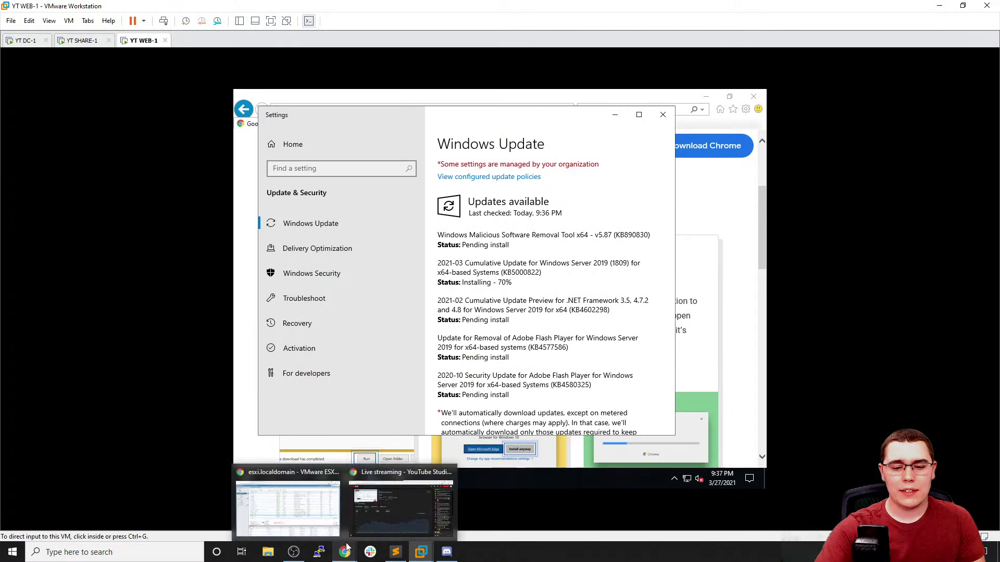
Open YT WIN10-1 as a remote console in Workstation and click into the VM
{"action": "left_click", "coordinate": [303, 515]}
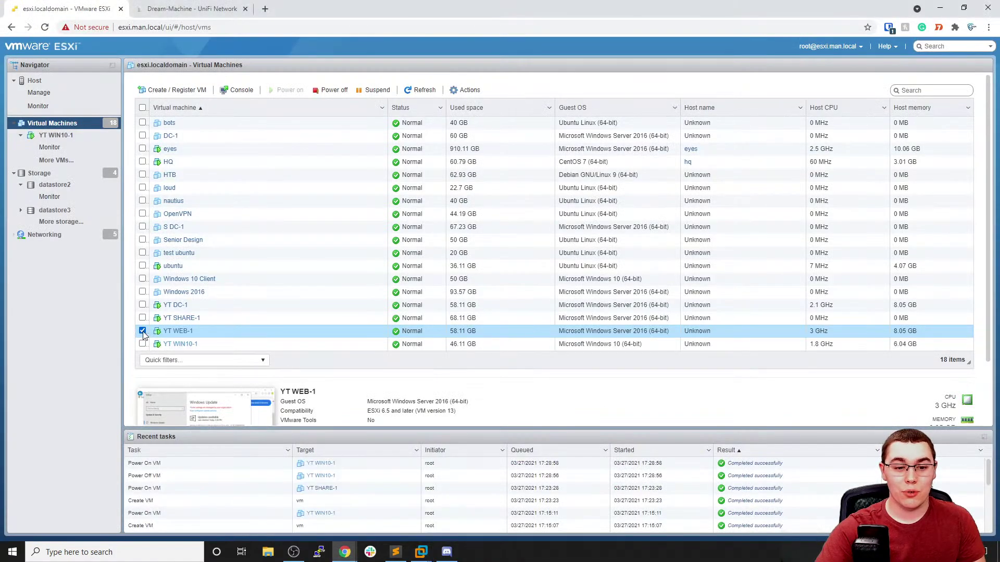
{"action": "left_click", "coordinate": [143, 344]}
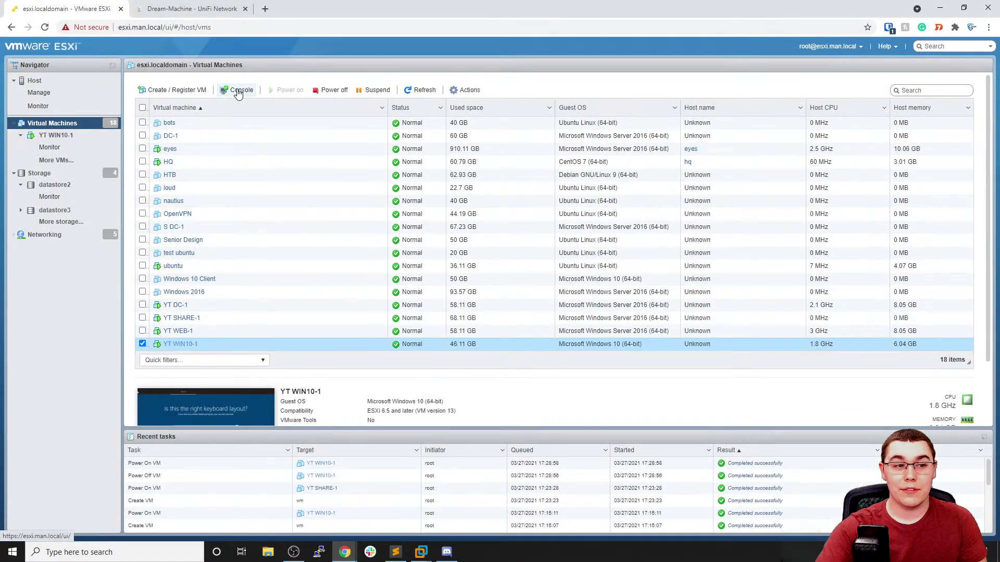
{"action": "left_click", "coordinate": [237, 91]}
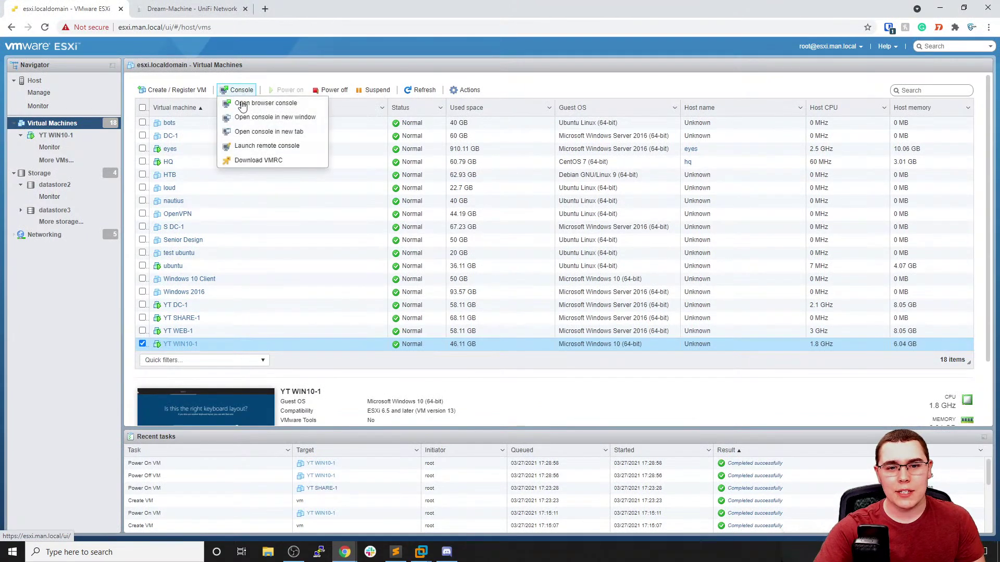
{"action": "left_click", "coordinate": [281, 146]}
{"action": "left_click", "coordinate": [538, 115]}
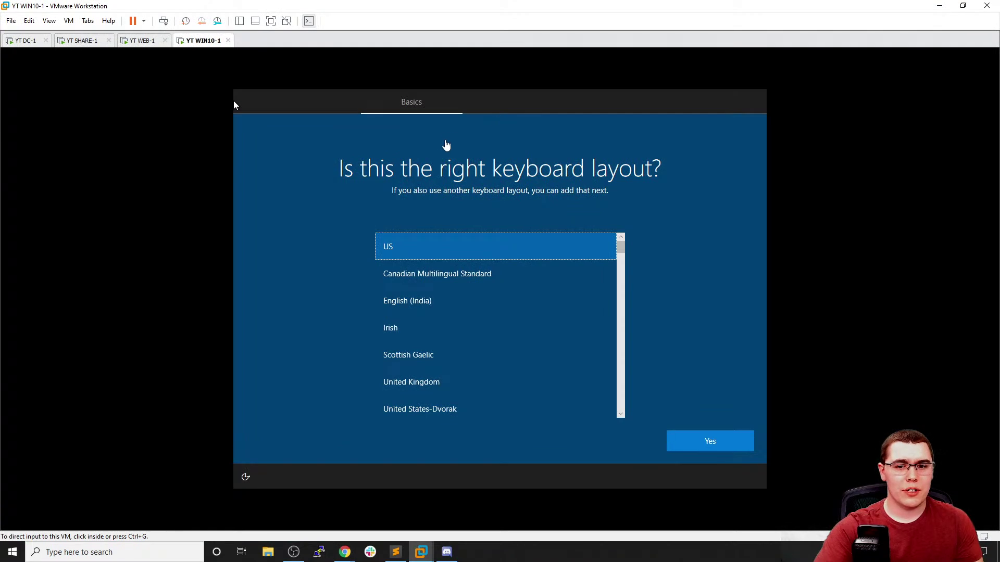
{"action": "left_click", "coordinate": [233, 104]}
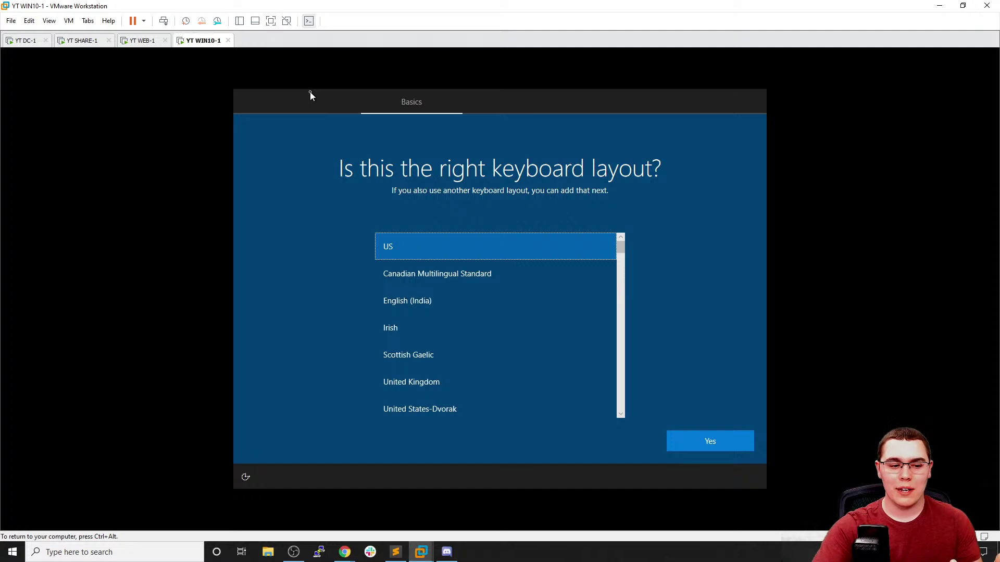
Accept the US keyboard layout, skip a second layout, then switch to the YT WEB-1 and YT SHARE-1 tabs
{"action": "left_click", "coordinate": [712, 444]}
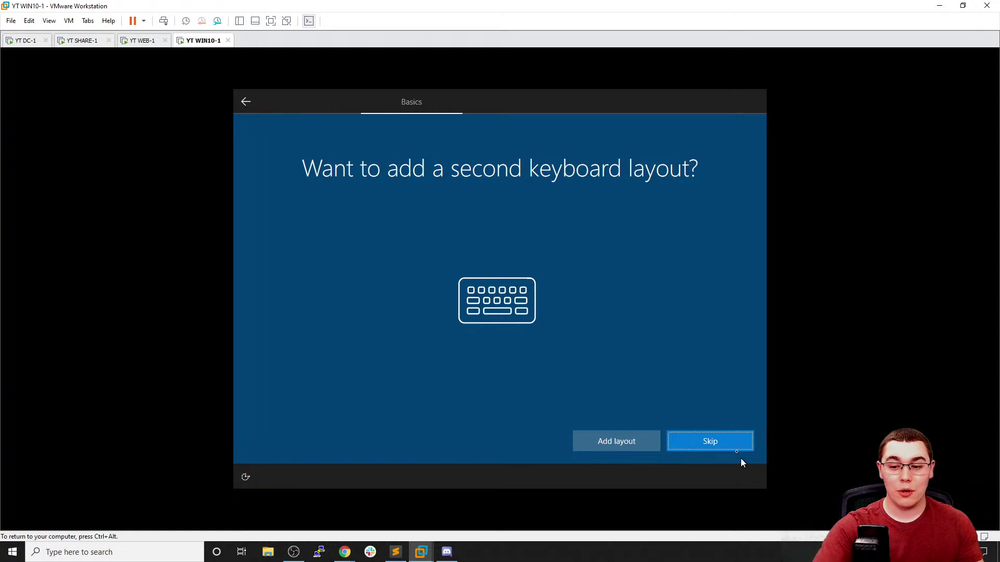
{"action": "left_click", "coordinate": [729, 447]}
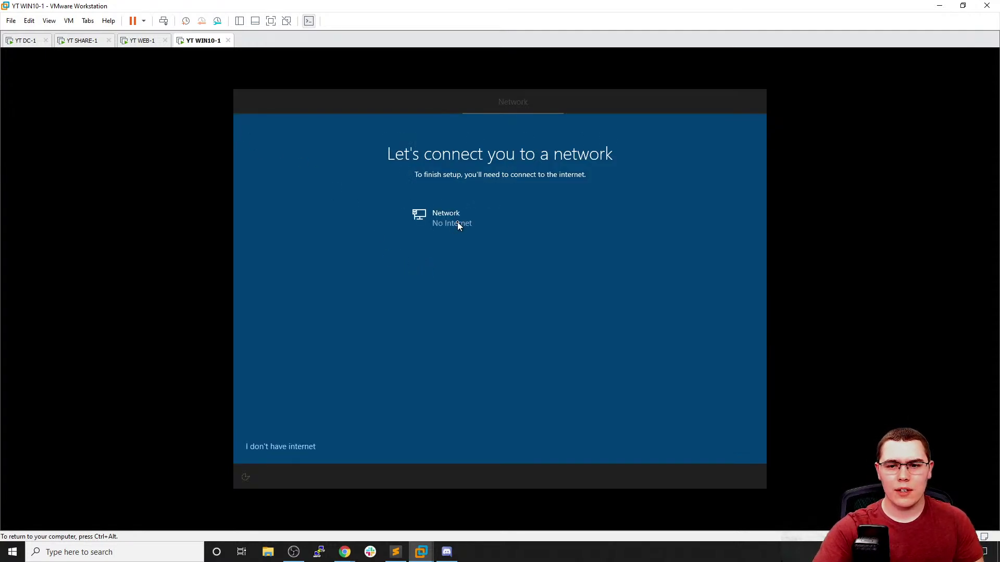
{"action": "left_click", "coordinate": [139, 42]}
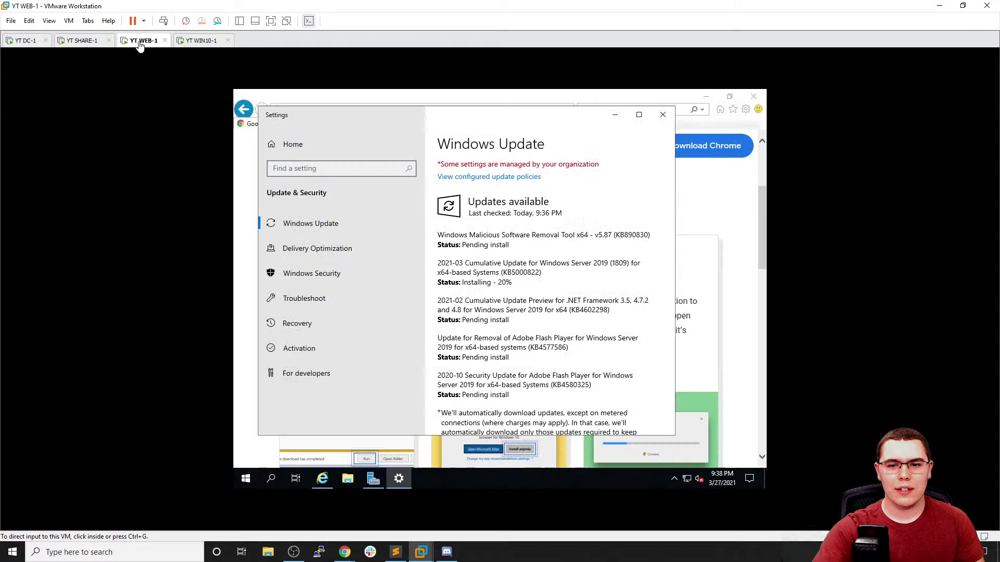
{"action": "left_click", "coordinate": [82, 42]}
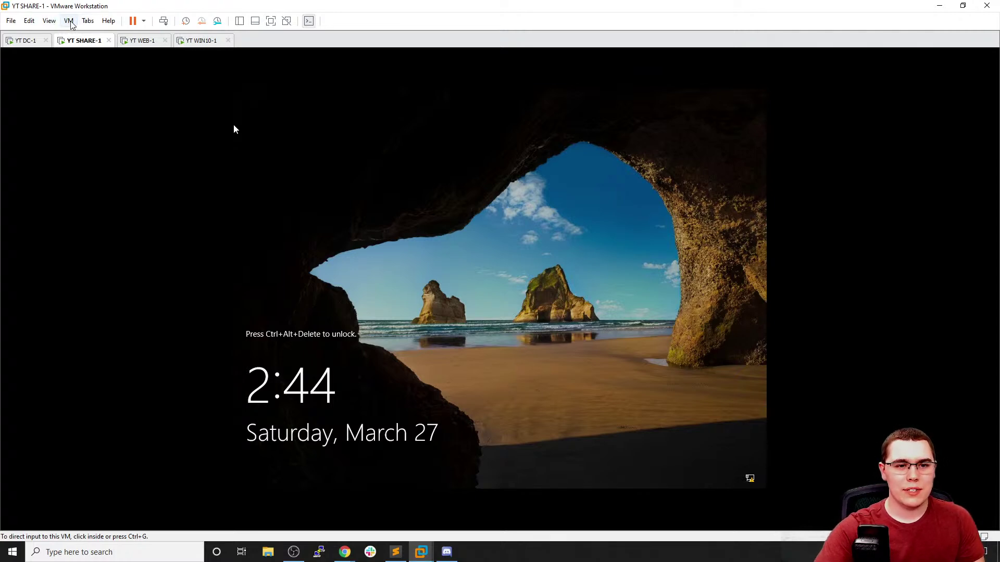
Send Ctrl+Alt+Del to YT SHARE-1, sign in with the password, and dismiss the Admin Center message
{"action": "left_click", "coordinate": [70, 21]}
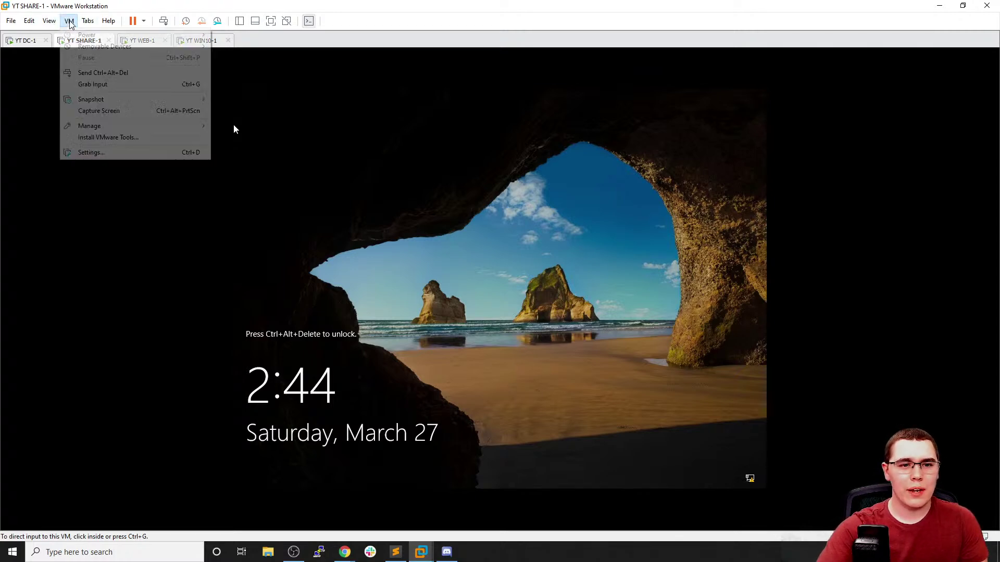
{"action": "left_click", "coordinate": [106, 76]}
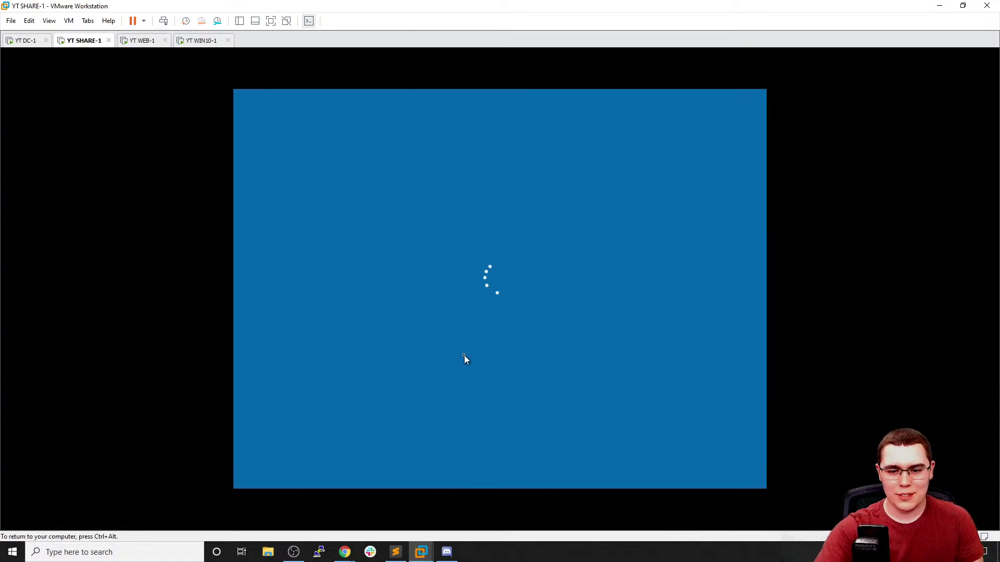
{"action": "type", "text": "Pa"}
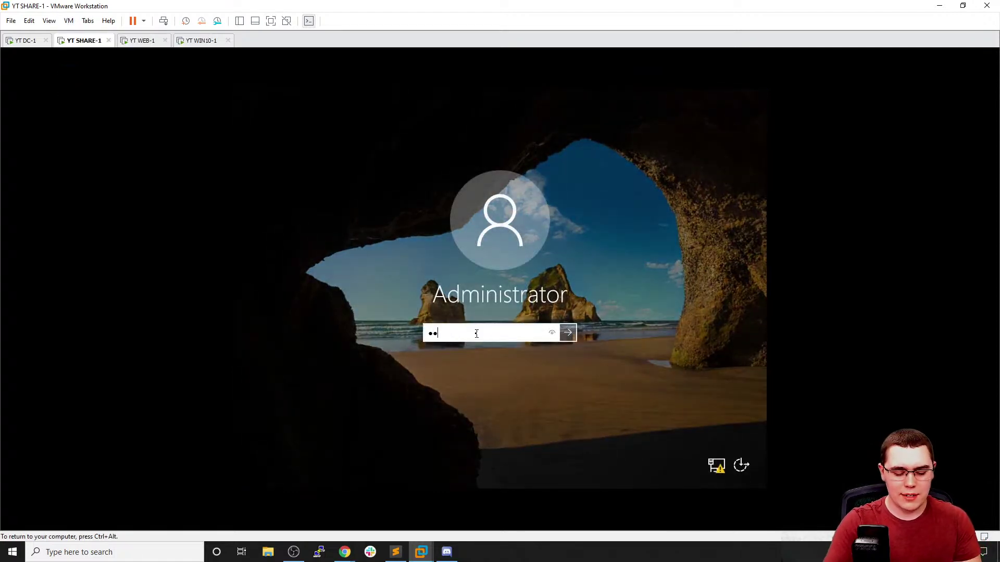
{"action": "key", "text": "Return"}
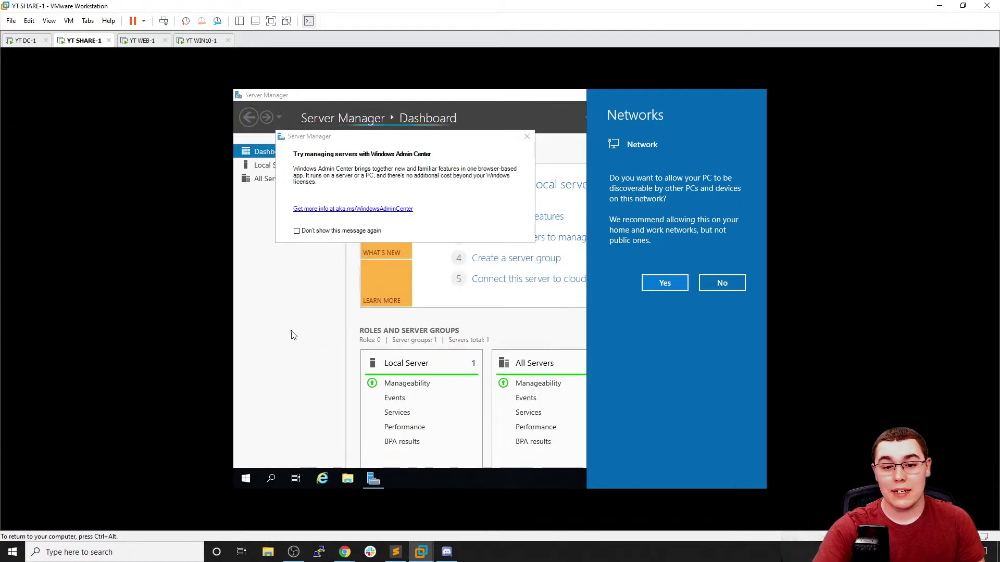
{"action": "left_click", "coordinate": [527, 137]}
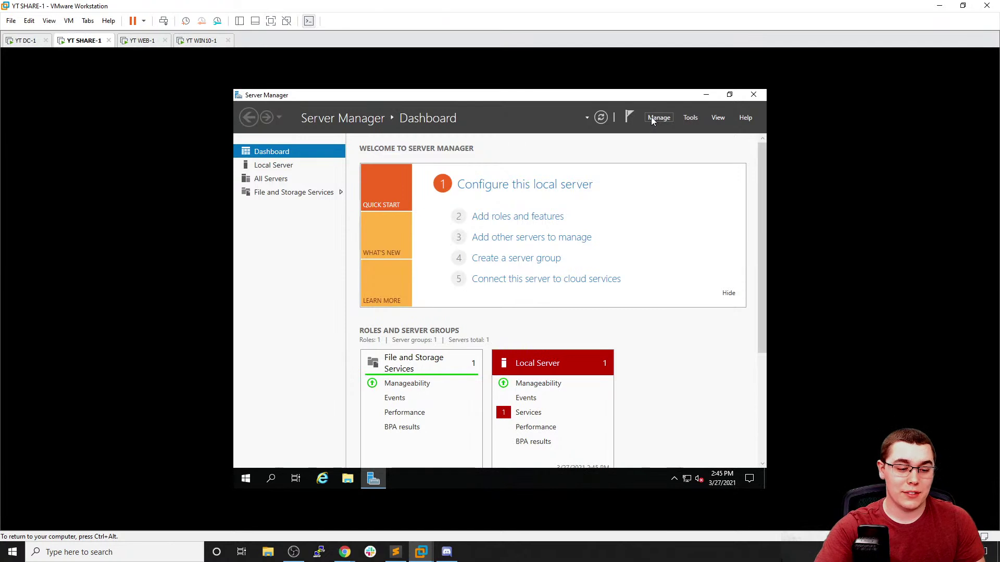
{"action": "left_click", "coordinate": [651, 118]}
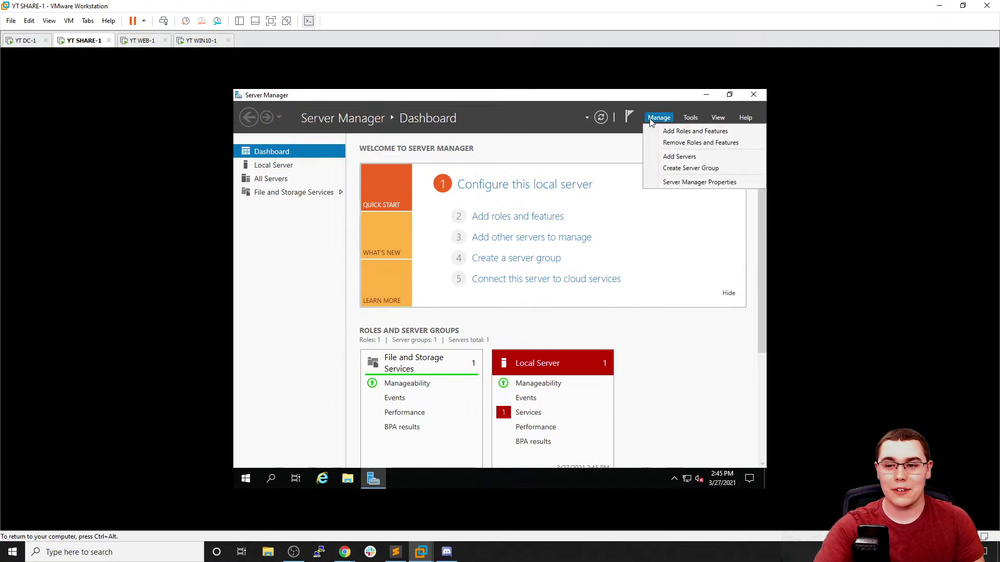
{"action": "left_click", "coordinate": [323, 257]}
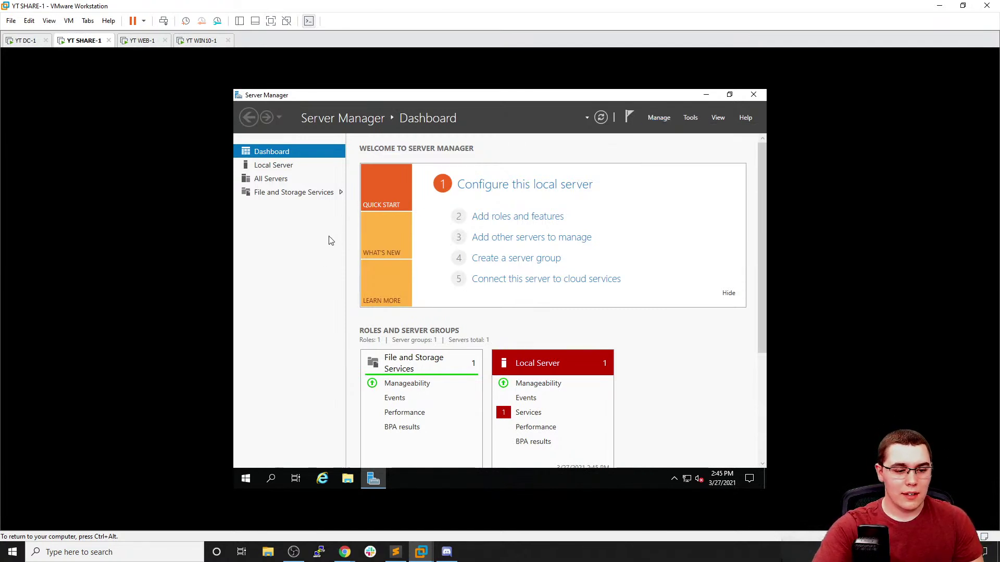
Rename the computer to SHARE-1 in System Properties and restart the server to apply it
{"action": "left_click", "coordinate": [274, 166]}
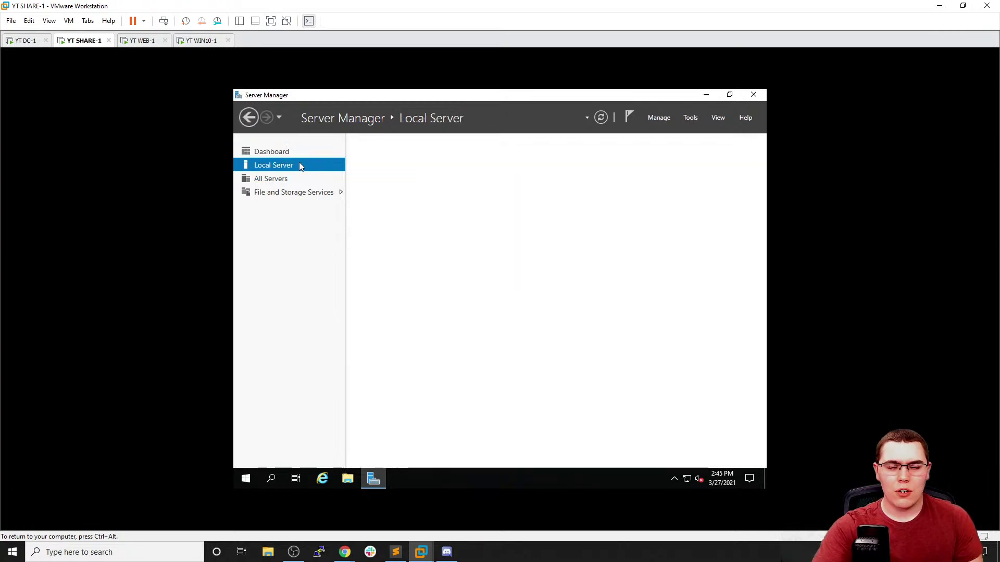
{"action": "left_click", "coordinate": [474, 172]}
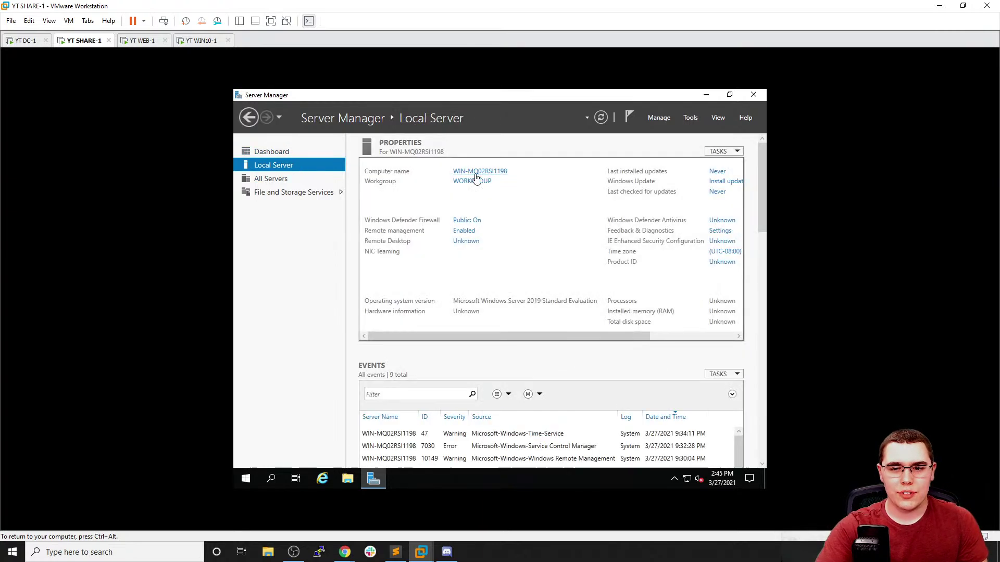
{"action": "left_click", "coordinate": [482, 283]}
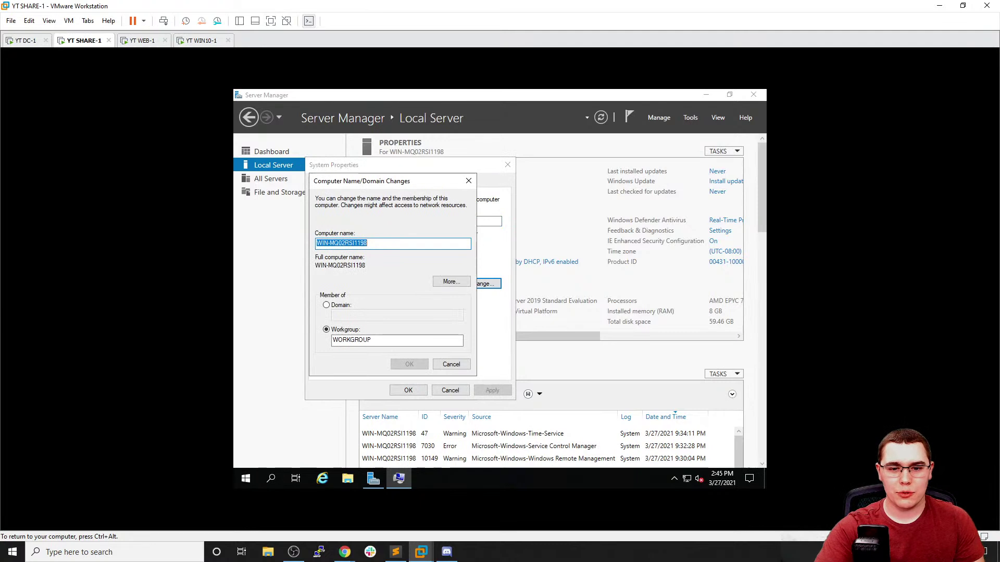
{"action": "type", "text": "SHARE"}
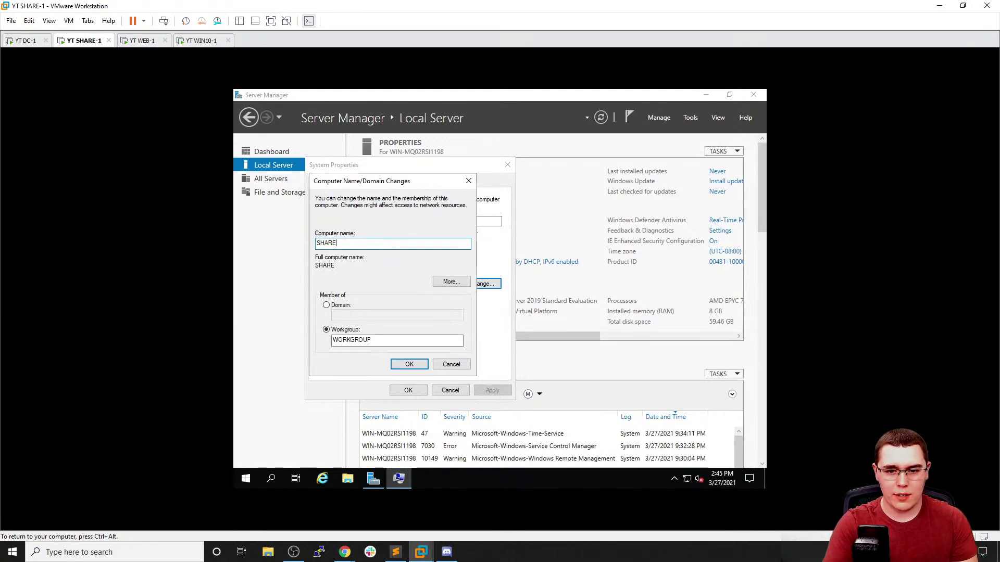
{"action": "left_click", "coordinate": [414, 364]}
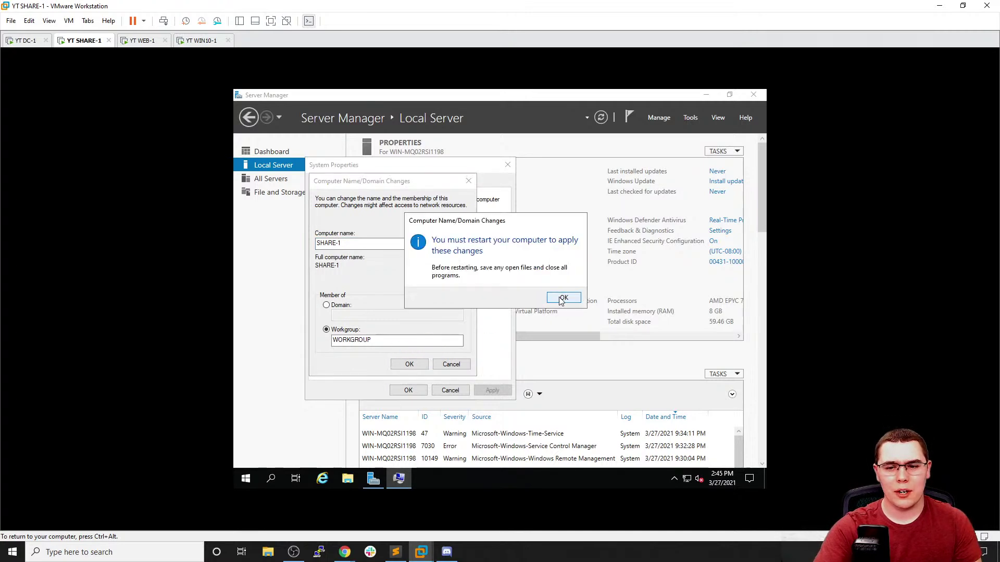
{"action": "left_click", "coordinate": [560, 300]}
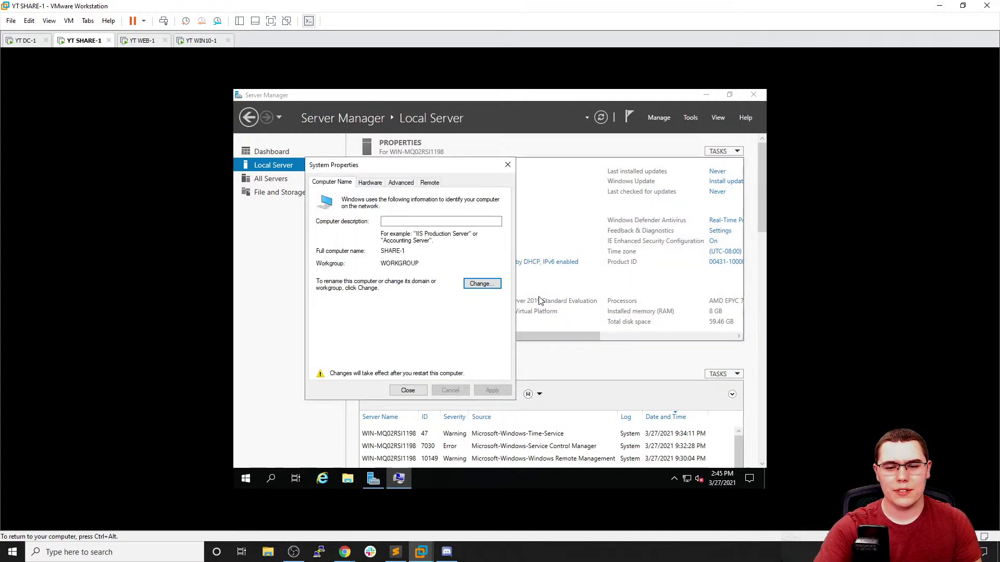
{"action": "left_click", "coordinate": [408, 390]}
{"action": "left_click", "coordinate": [498, 292]}
Power off YT WIN10-1 from the ESXi virtual machine list
{"action": "left_click", "coordinate": [203, 41]}
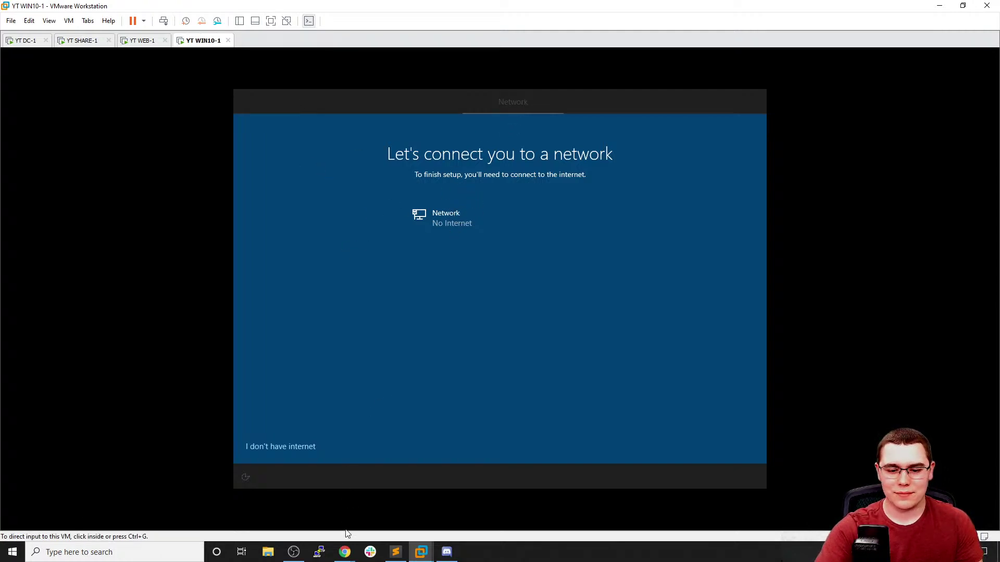
{"action": "mouse_move", "coordinate": [345, 551]}
{"action": "left_click", "coordinate": [385, 497]}
{"action": "left_click", "coordinate": [141, 345]}
{"action": "left_click", "coordinate": [143, 344]}
{"action": "left_click", "coordinate": [338, 91]}
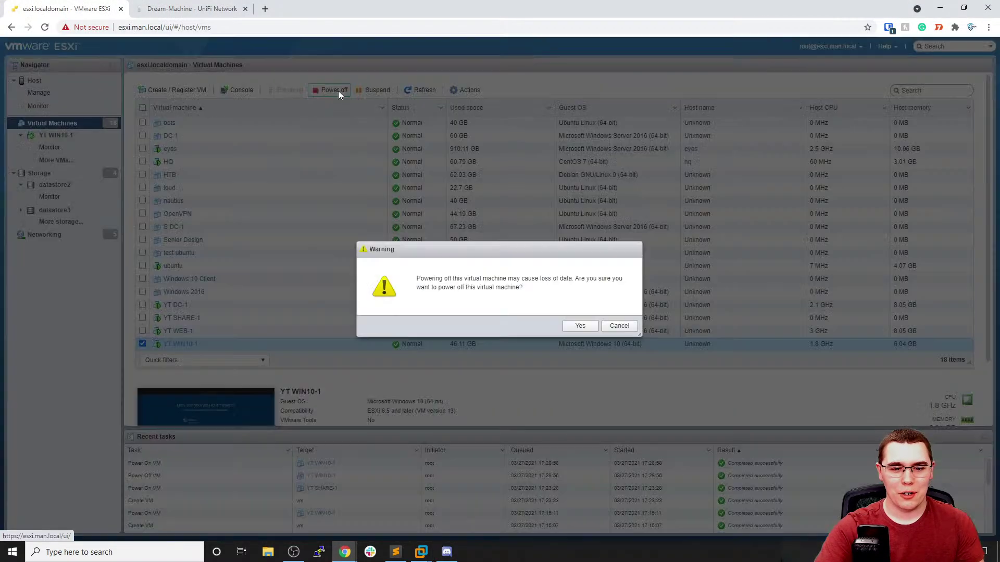
{"action": "left_click", "coordinate": [582, 327]}
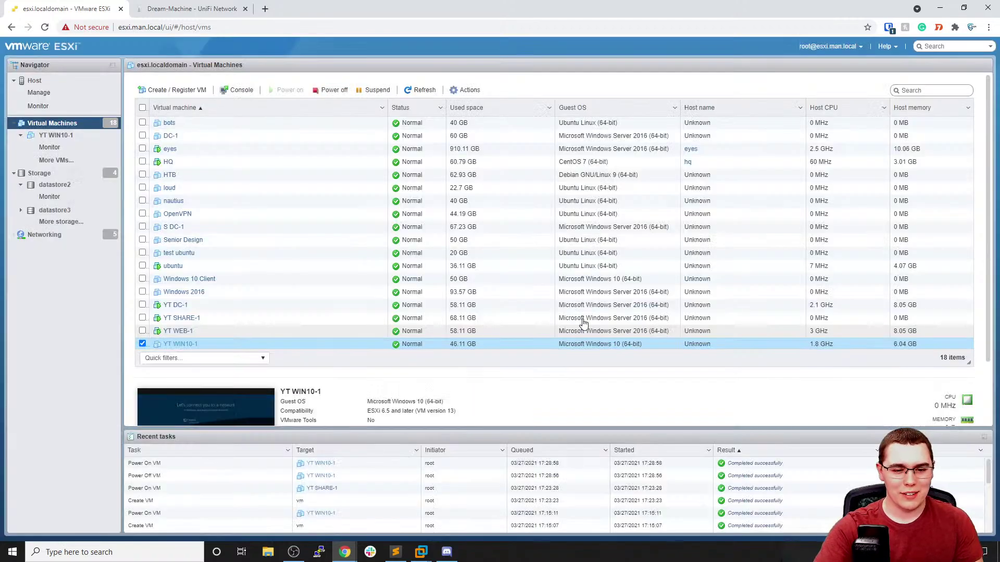
Power YT WIN10-1 back on, review its hardware settings without changes, and return to the VM list
{"action": "left_click", "coordinate": [142, 344]}
{"action": "left_click", "coordinate": [143, 345]}
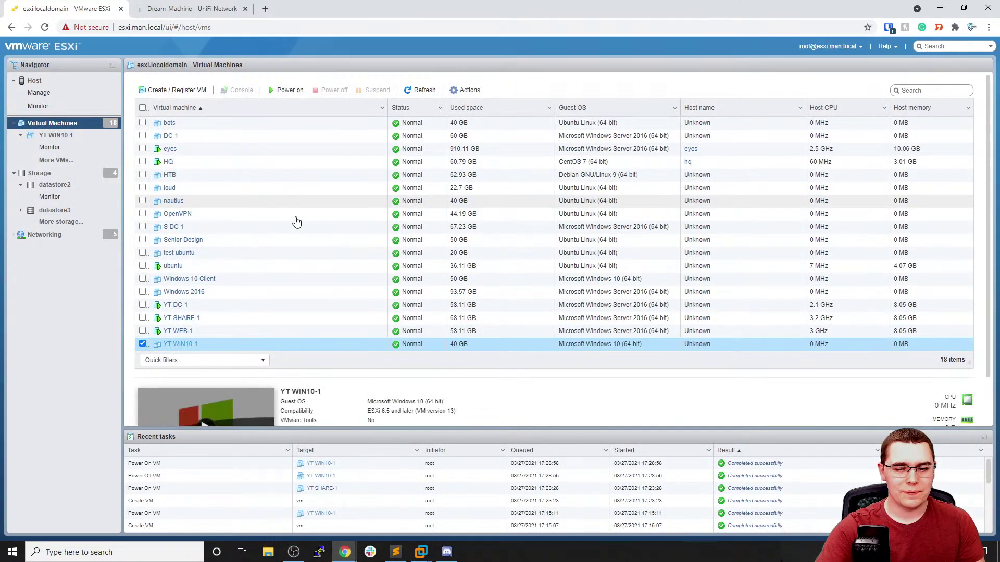
{"action": "left_click", "coordinate": [285, 90]}
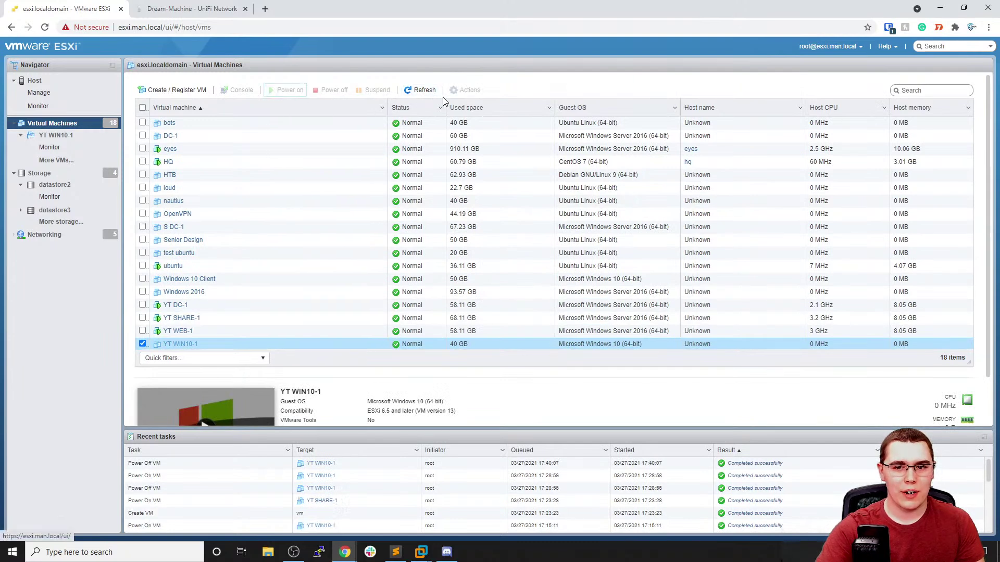
{"action": "left_click", "coordinate": [189, 345]}
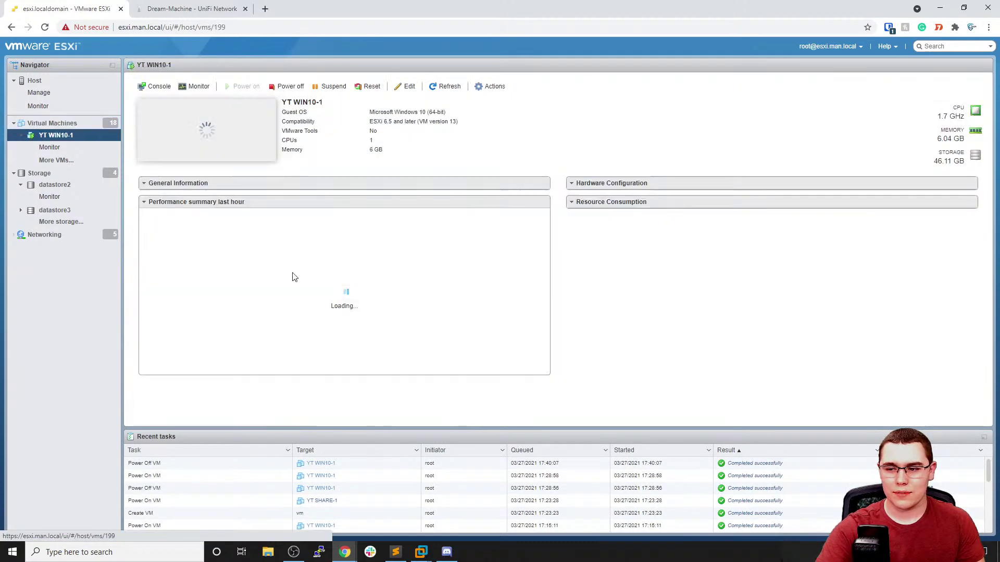
{"action": "left_click", "coordinate": [405, 87]}
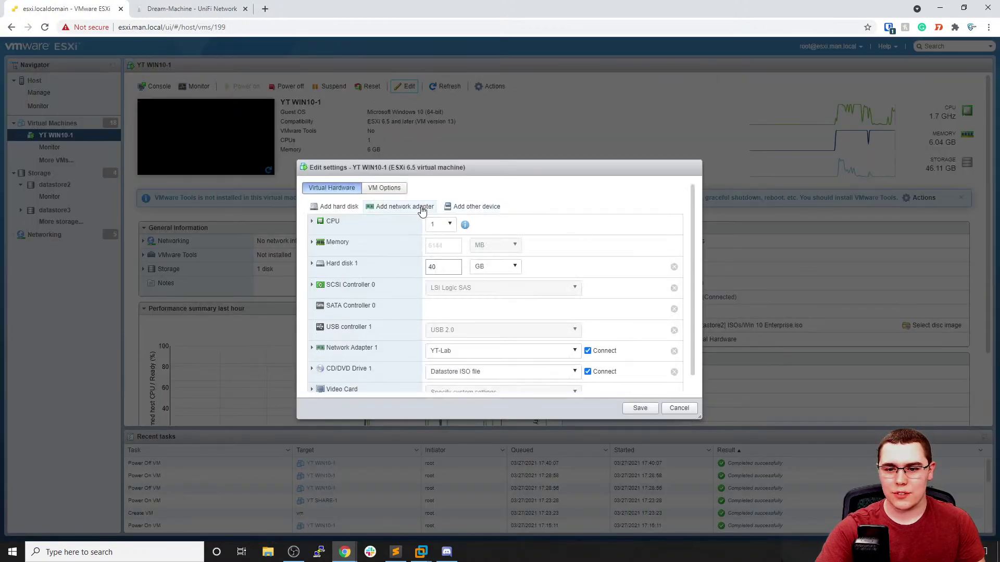
{"action": "scroll", "coordinate": [500, 313], "scroll_direction": "down", "scroll_amount": 1}
{"action": "left_click", "coordinate": [679, 410]}
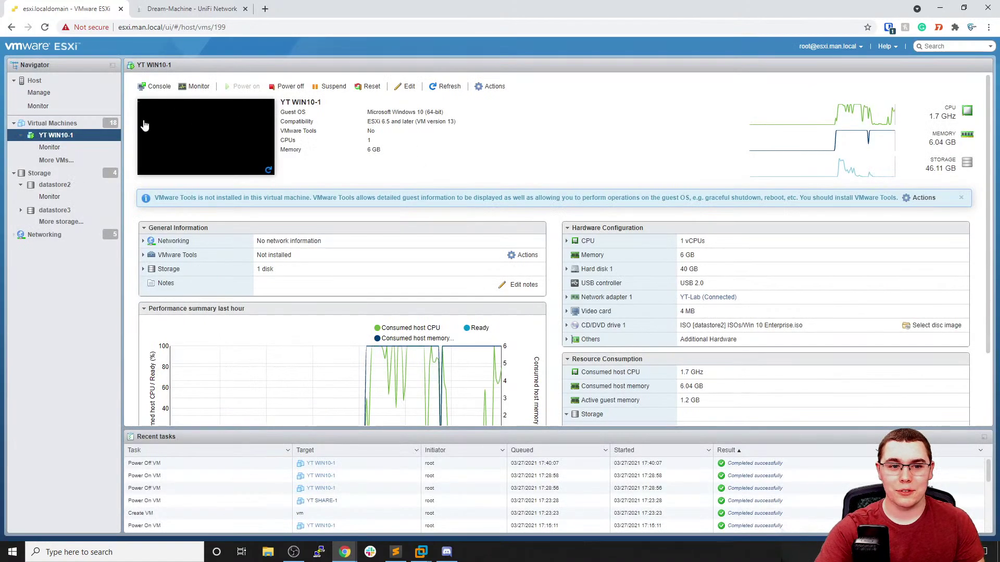
{"action": "left_click", "coordinate": [52, 123]}
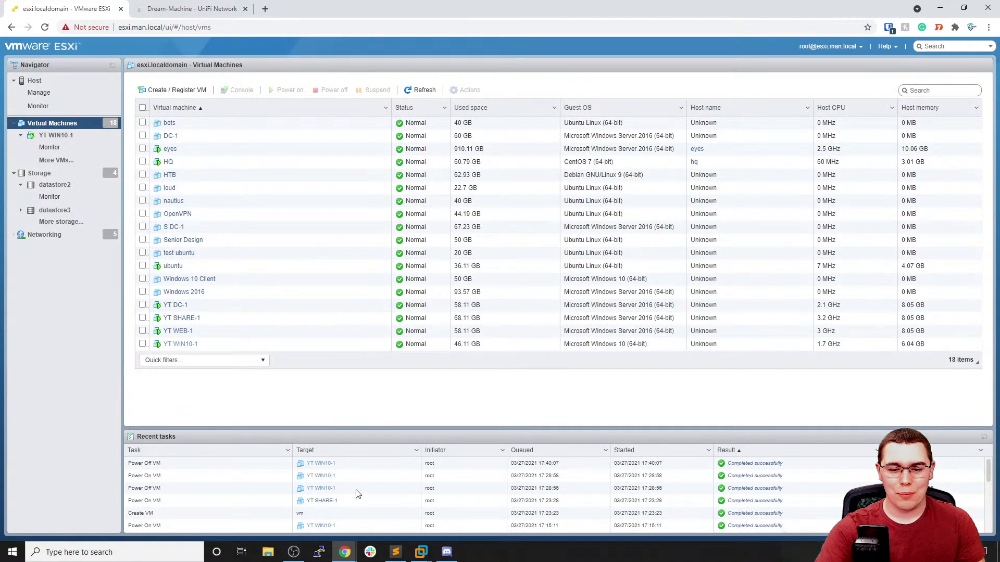
Sign in to DC-1 via Ctrl+Alt+Del with the account password and dismiss the Admin Center pop-up
{"action": "left_click", "coordinate": [278, 472]}
{"action": "left_click", "coordinate": [69, 20]}
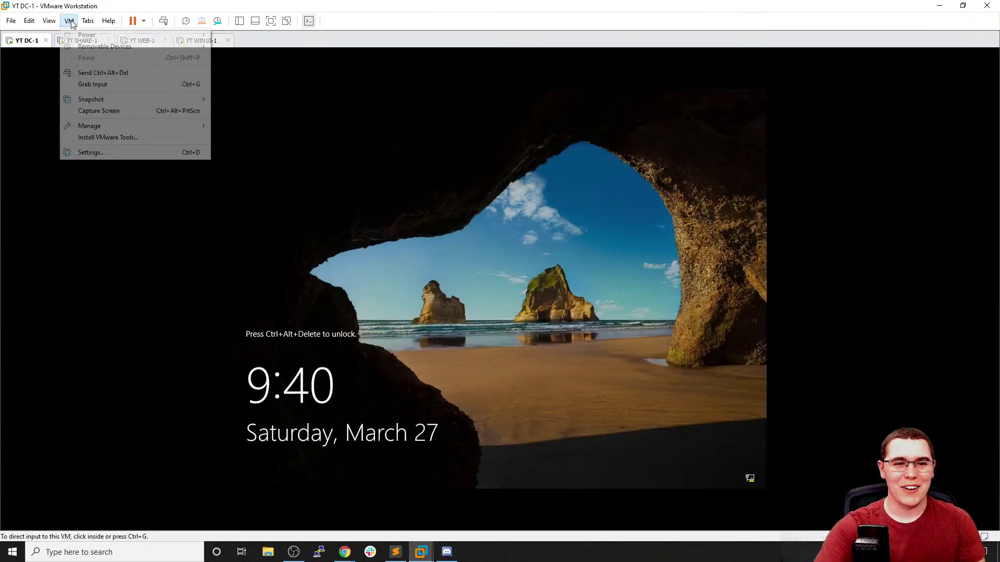
{"action": "left_click", "coordinate": [86, 73]}
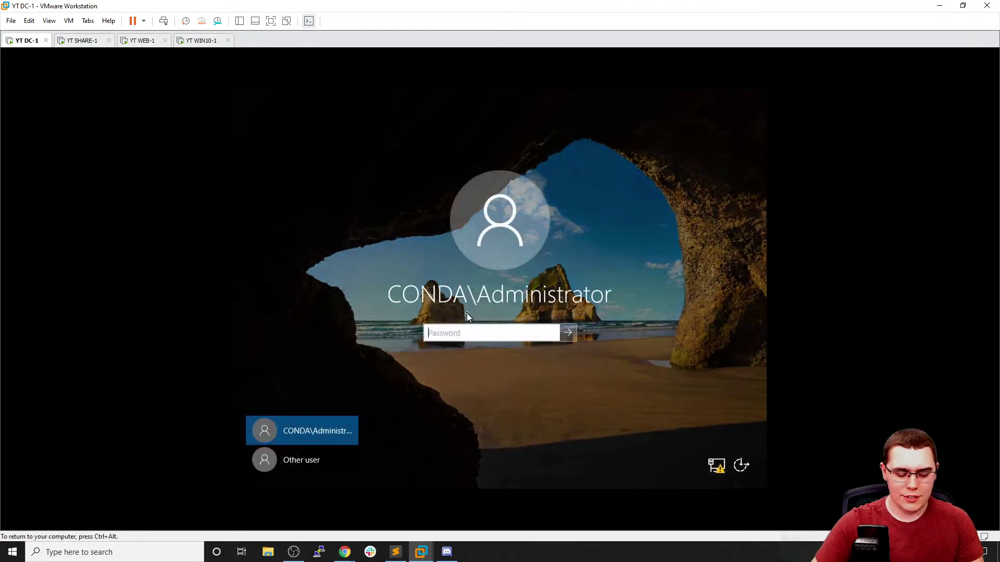
{"action": "type", "text": "•••"}
{"action": "key", "text": "Return"}
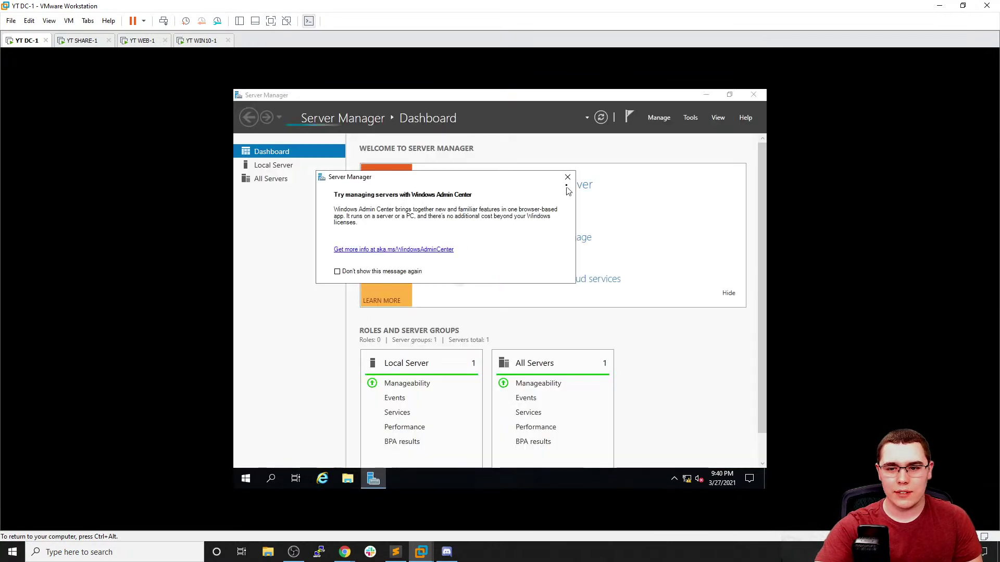
{"action": "left_click", "coordinate": [567, 178]}
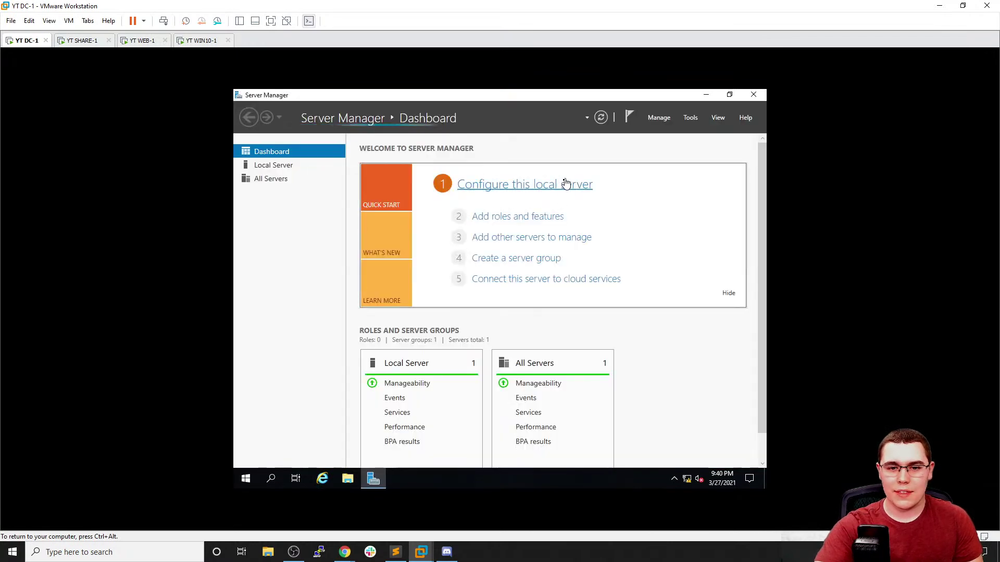
Show DC-1's Local Server properties page in Server Manager
{"action": "left_click", "coordinate": [668, 121]}
{"action": "left_click", "coordinate": [691, 118]}
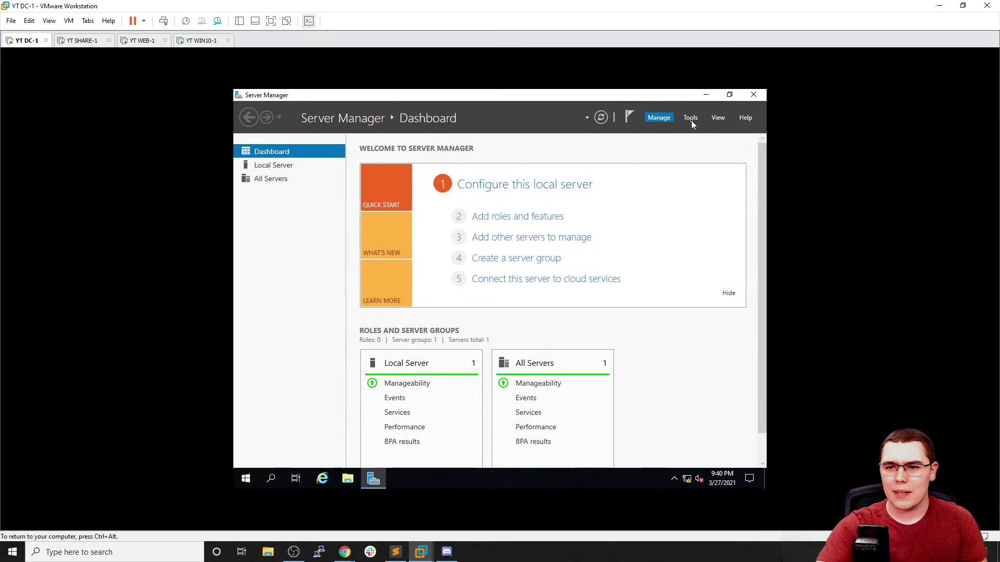
{"action": "left_click", "coordinate": [691, 119]}
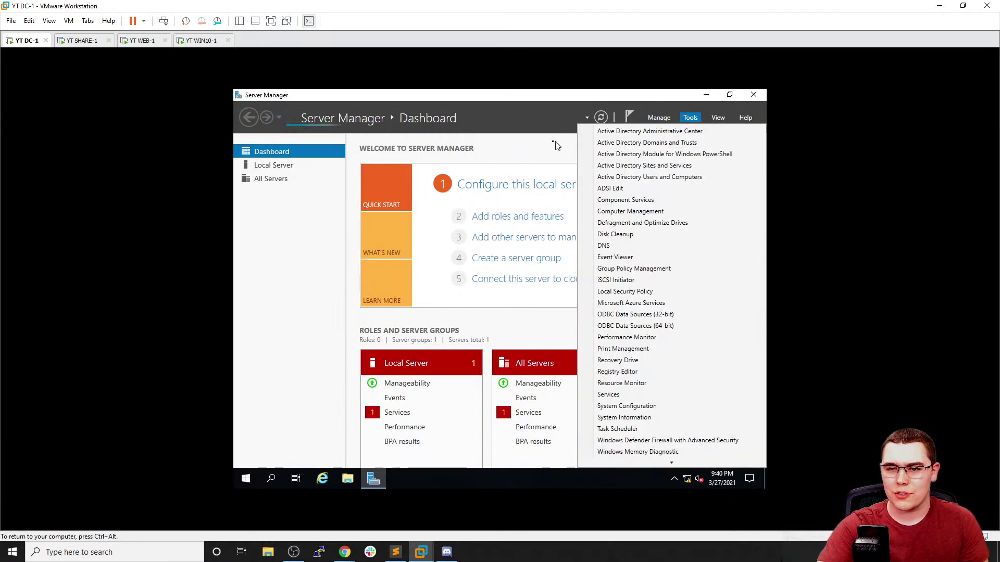
{"action": "left_click", "coordinate": [550, 147]}
{"action": "left_click", "coordinate": [282, 178]}
{"action": "left_click", "coordinate": [288, 166]}
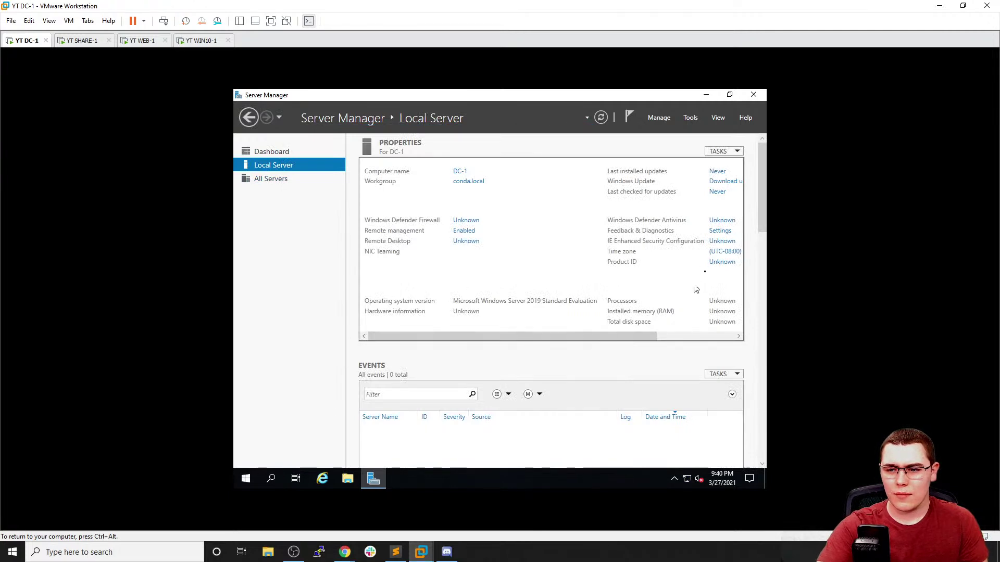
Open DC-1's Time Zone Settings and pick (UTC-05:00) Indiana (East)
{"action": "left_click", "coordinate": [728, 252]}
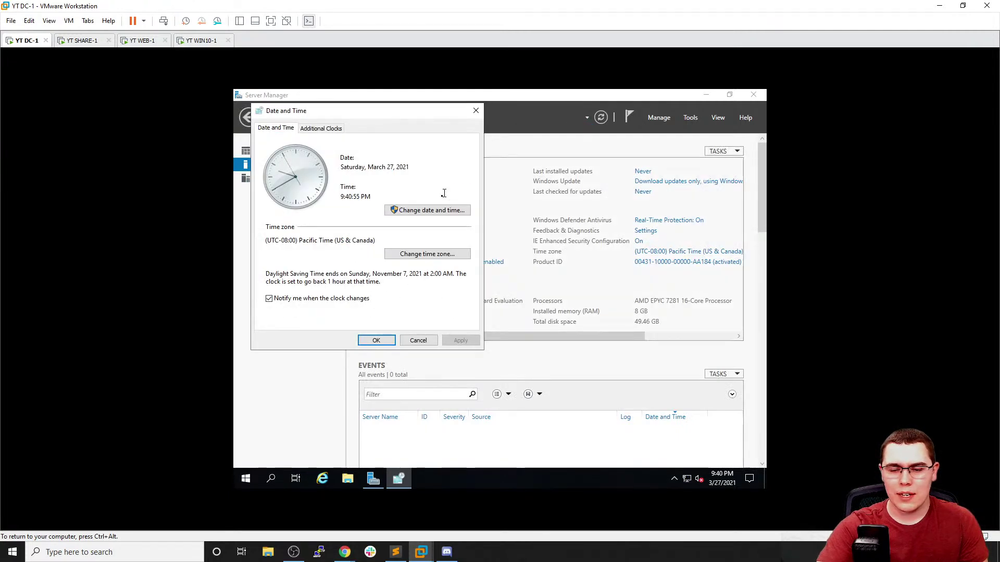
{"action": "left_click", "coordinate": [403, 254]}
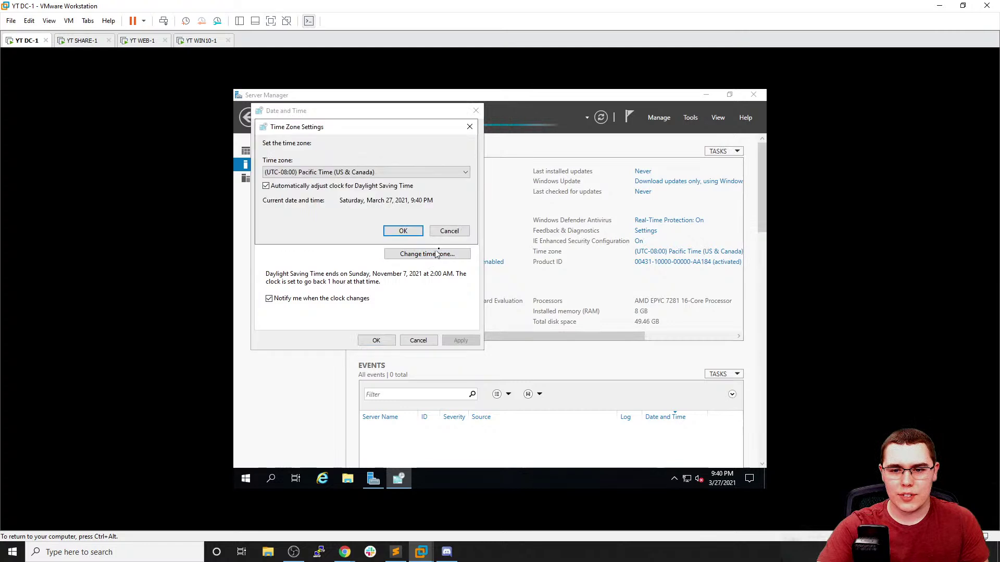
{"action": "left_click", "coordinate": [372, 172]}
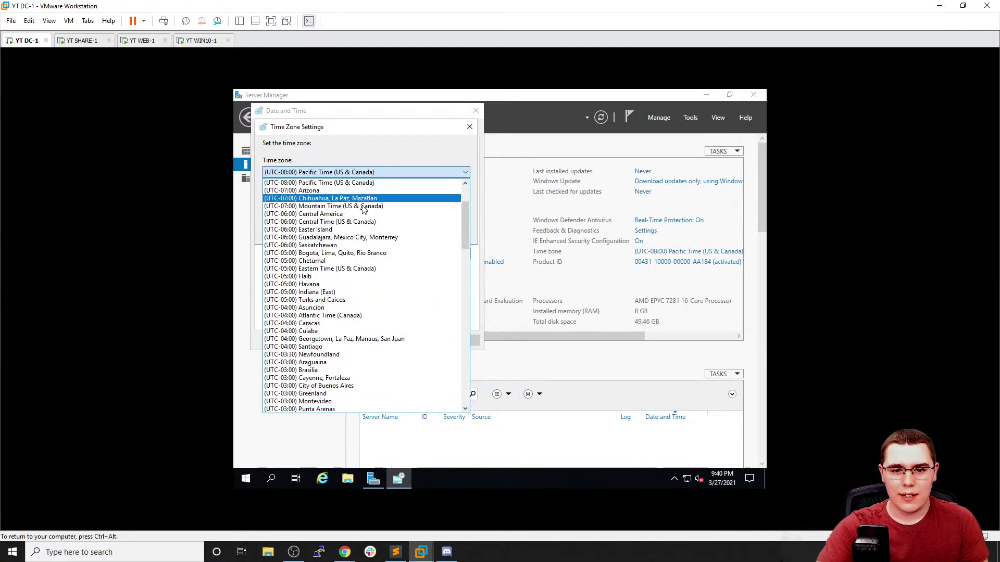
{"action": "scroll", "coordinate": [359, 238], "scroll_direction": "down", "scroll_amount": 1}
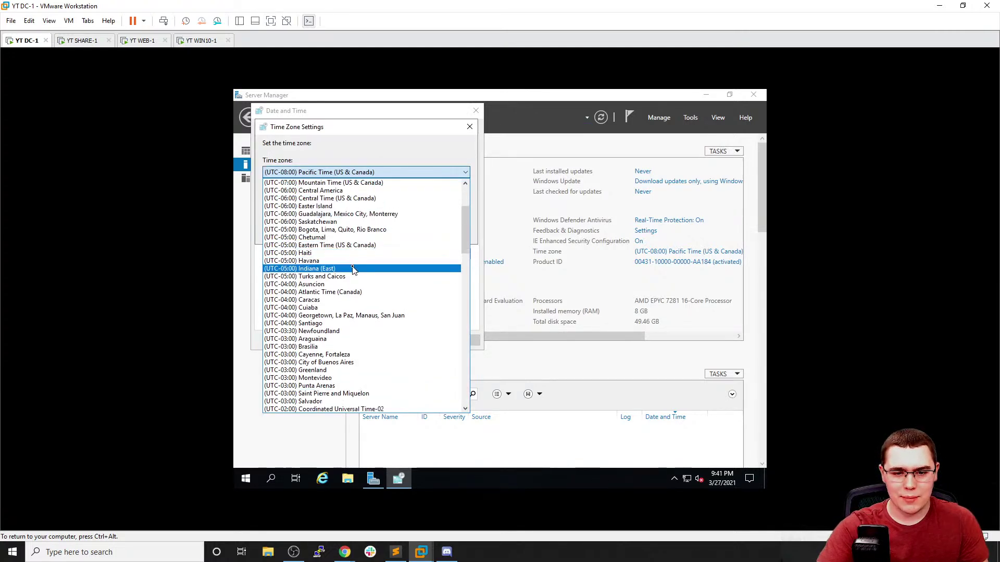
{"action": "left_click", "coordinate": [353, 269]}
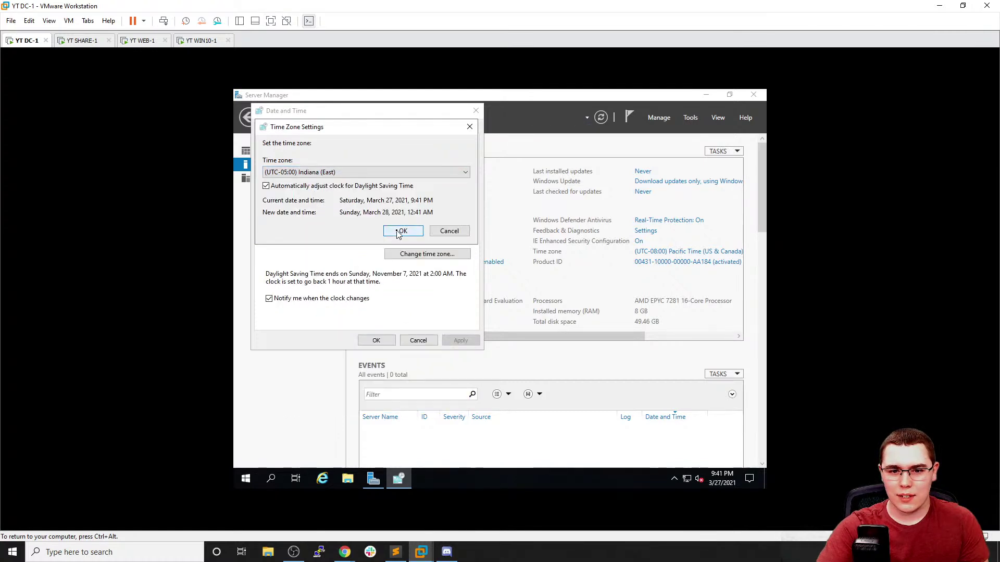
Reopen the time zone list and scroll through the available zones
{"action": "left_click", "coordinate": [402, 173]}
{"action": "scroll", "coordinate": [384, 233], "scroll_direction": "down", "scroll_amount": 8}
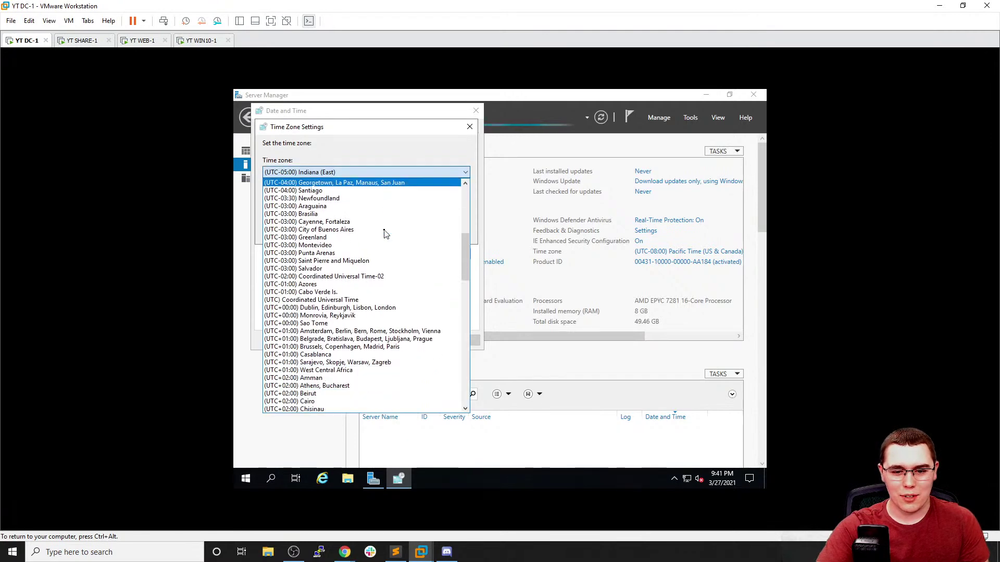
{"action": "scroll", "coordinate": [384, 233], "scroll_direction": "down", "scroll_amount": 6}
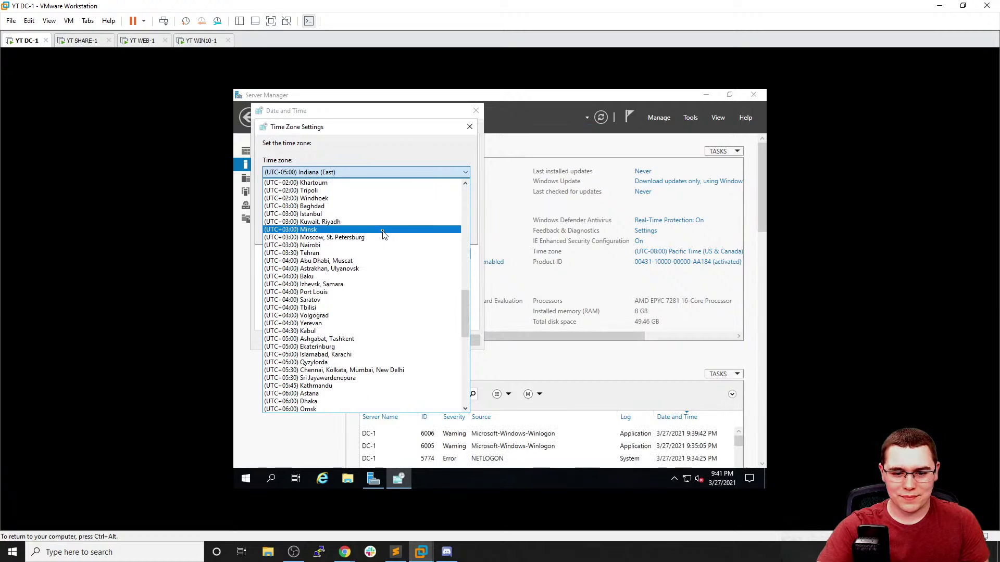
{"action": "scroll", "coordinate": [384, 234], "scroll_direction": "down", "scroll_amount": 14}
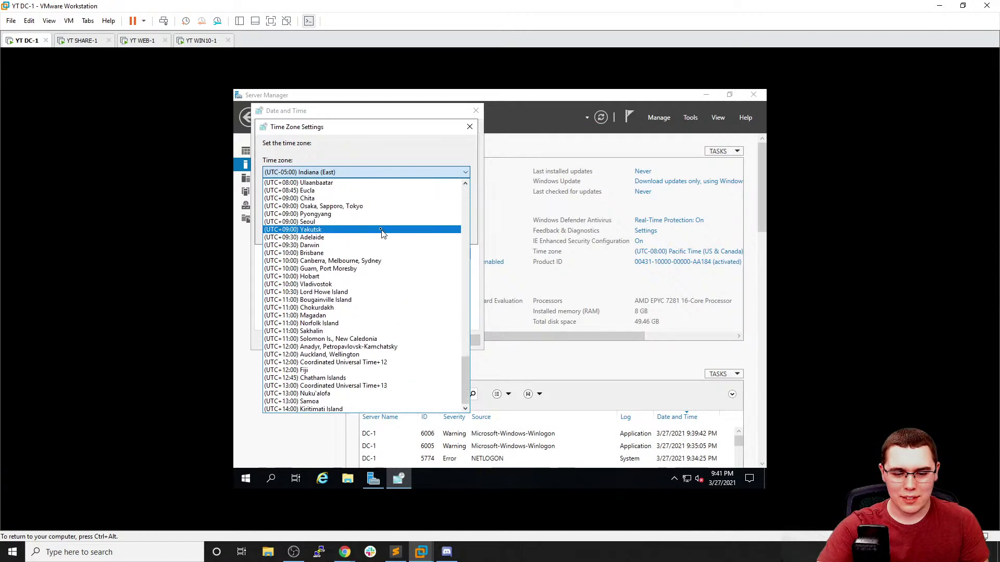
{"action": "scroll", "coordinate": [385, 229], "scroll_direction": "up", "scroll_amount": 20}
{"action": "scroll", "coordinate": [394, 218], "scroll_direction": "up", "scroll_amount": 11}
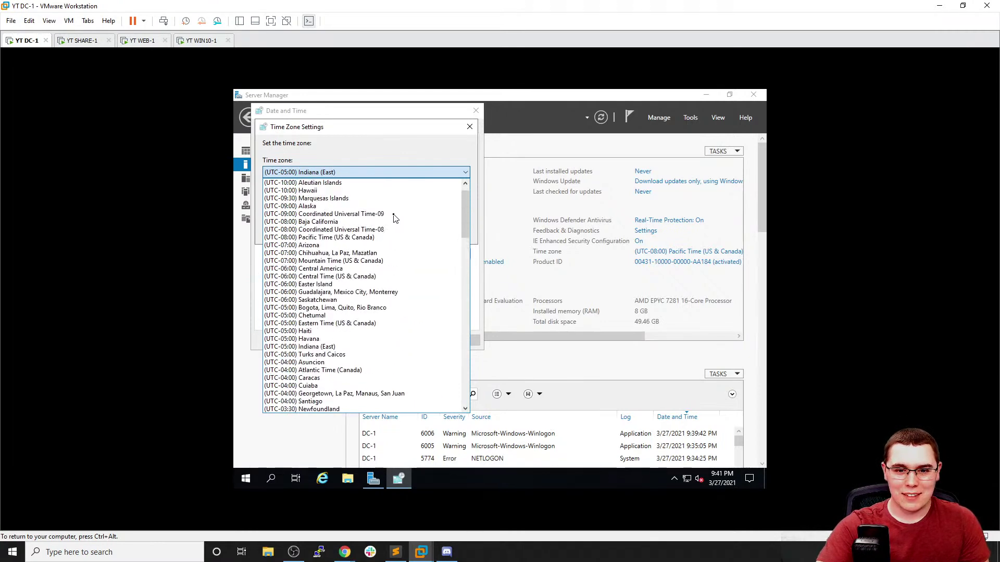
{"action": "scroll", "coordinate": [395, 218], "scroll_direction": "up", "scroll_amount": 1}
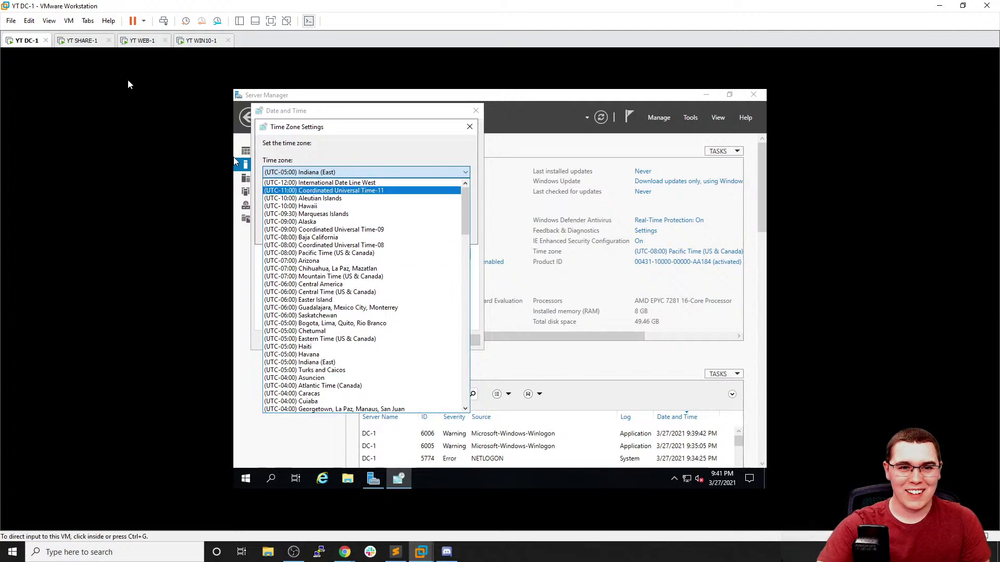
On WEB-1, search Bing for 'est to utc' and 'est timezome' to check Eastern time's UTC offset
{"action": "left_click", "coordinate": [78, 40]}
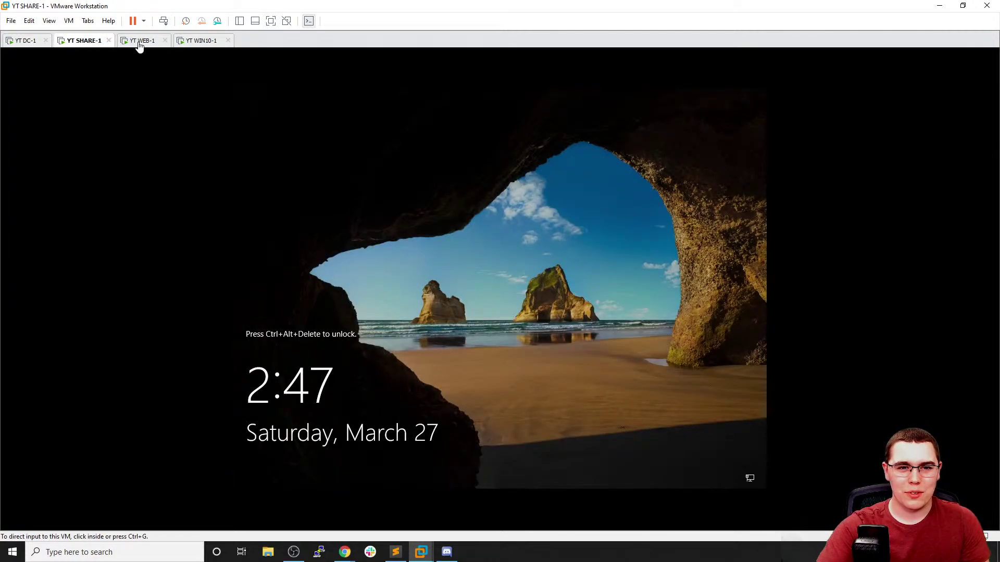
{"action": "left_click", "coordinate": [142, 41]}
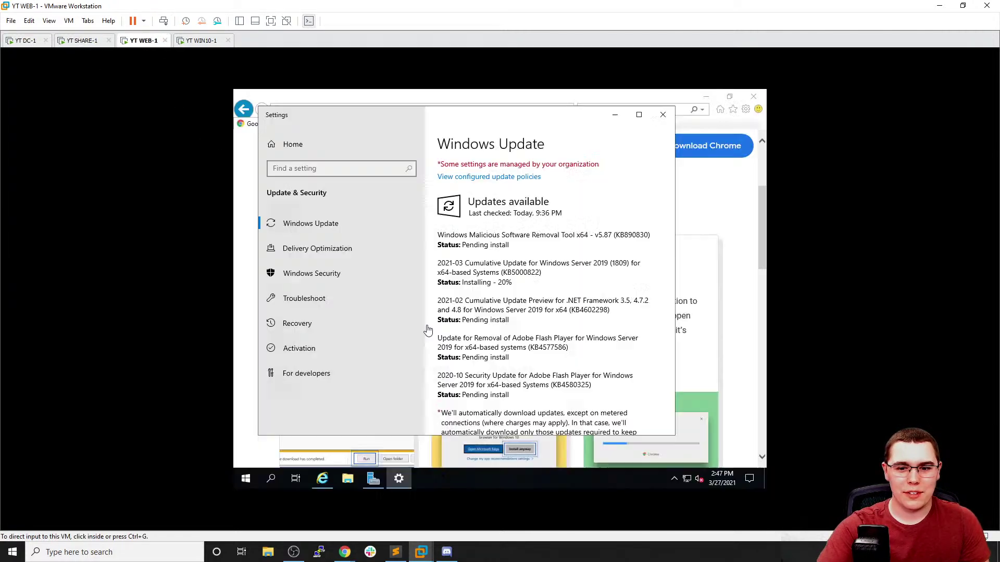
{"action": "left_click", "coordinate": [253, 410]}
{"action": "left_click", "coordinate": [246, 478]}
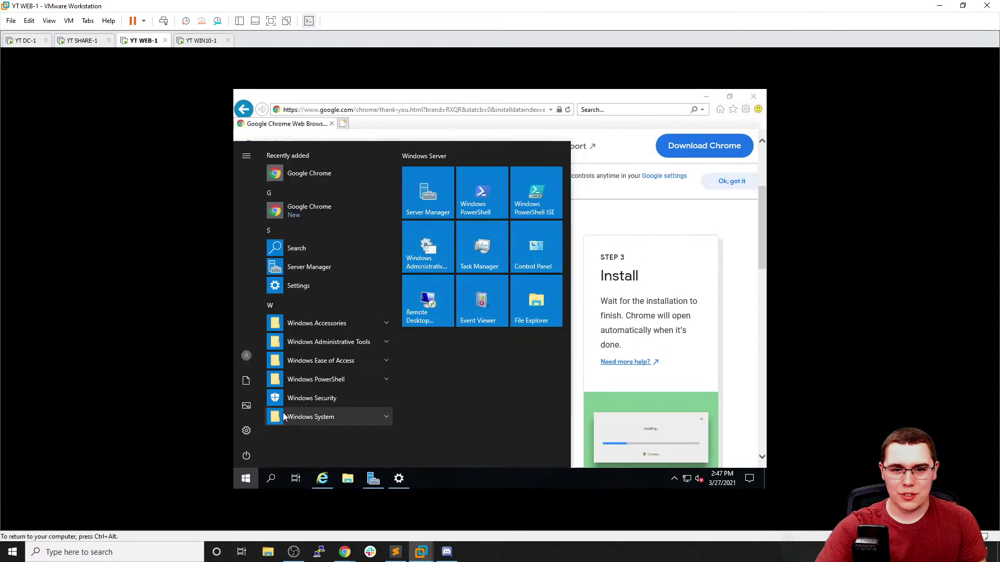
{"action": "left_click", "coordinate": [343, 123]}
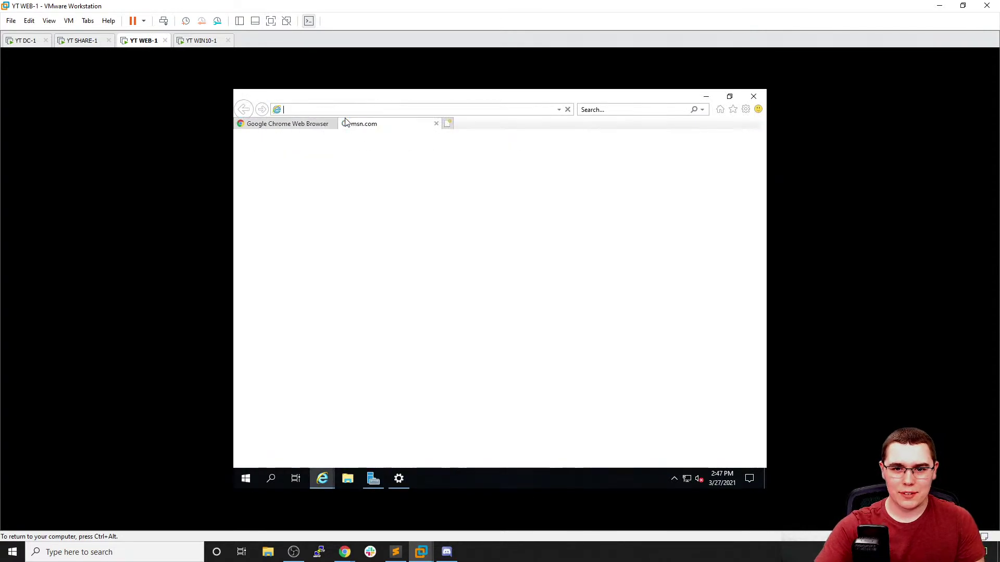
{"action": "type", "text": "e"}
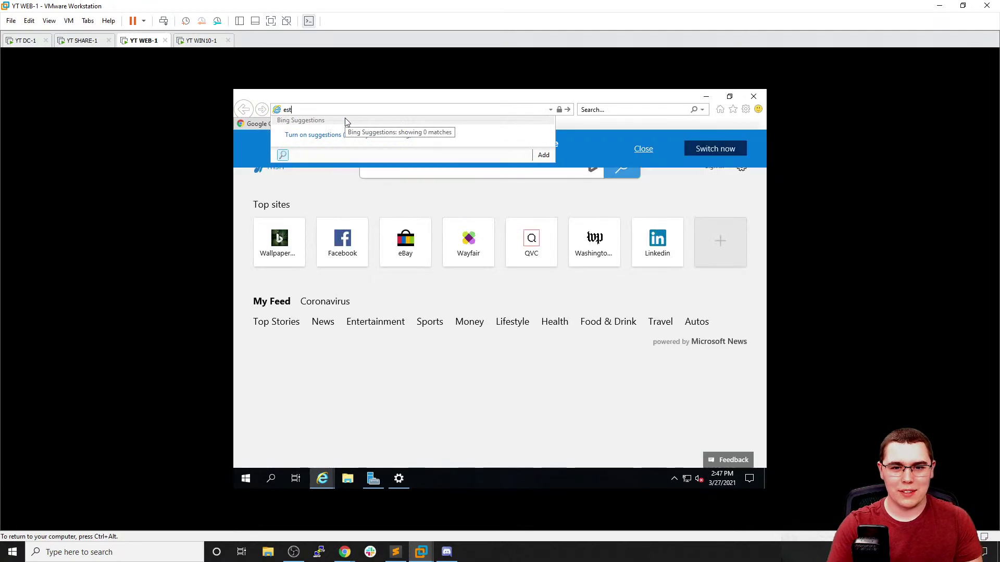
{"action": "type", "text": "st "}
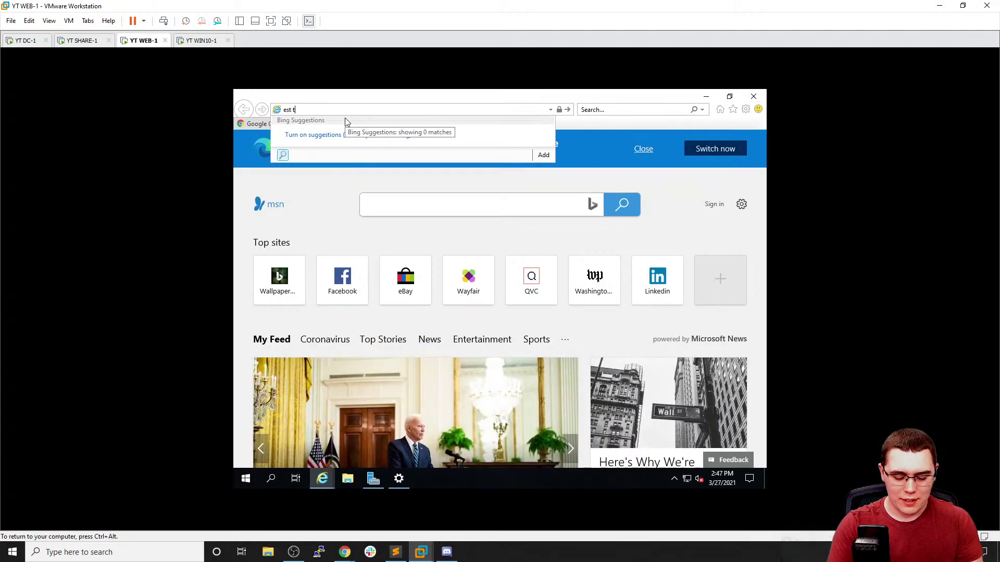
{"action": "type", "text": "to utc"}
{"action": "key", "text": "Return"}
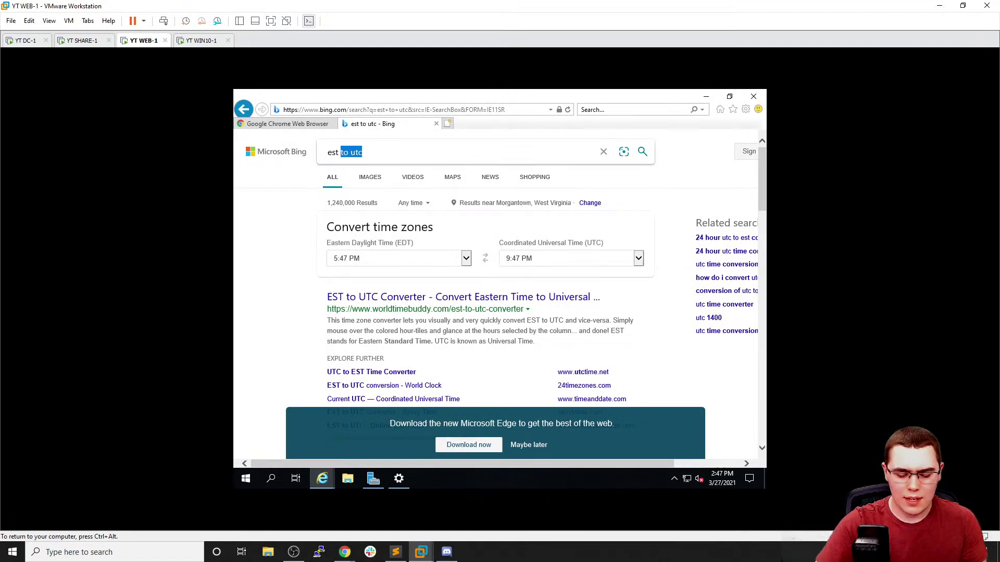
{"action": "type", "text": "timezom"}
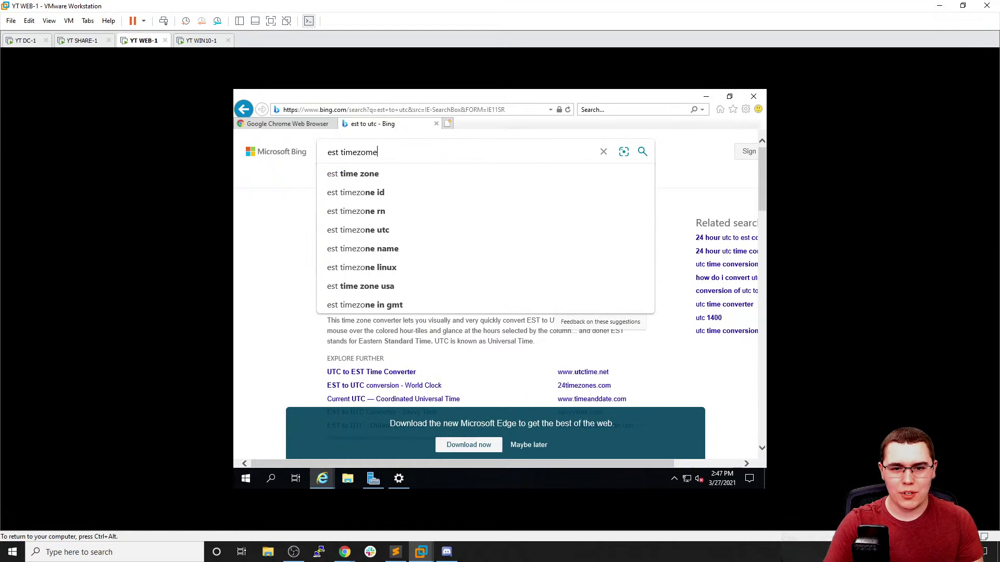
{"action": "type", "text": "e"}
{"action": "key", "text": "Return"}
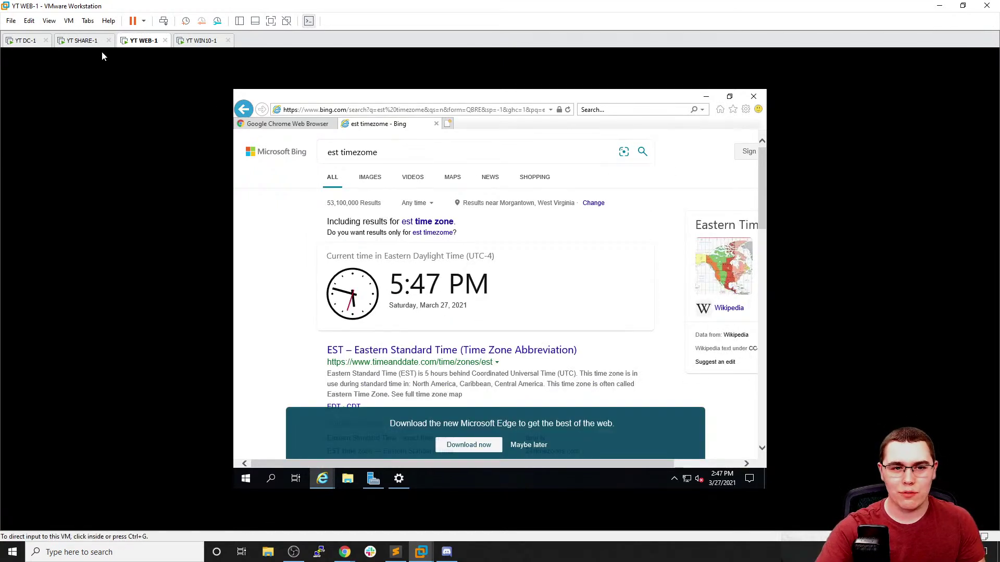
Switch back to DC-1 and open its time zone dropdown
{"action": "left_click", "coordinate": [26, 40]}
{"action": "left_click", "coordinate": [336, 174]}
{"action": "left_click", "coordinate": [333, 175]}
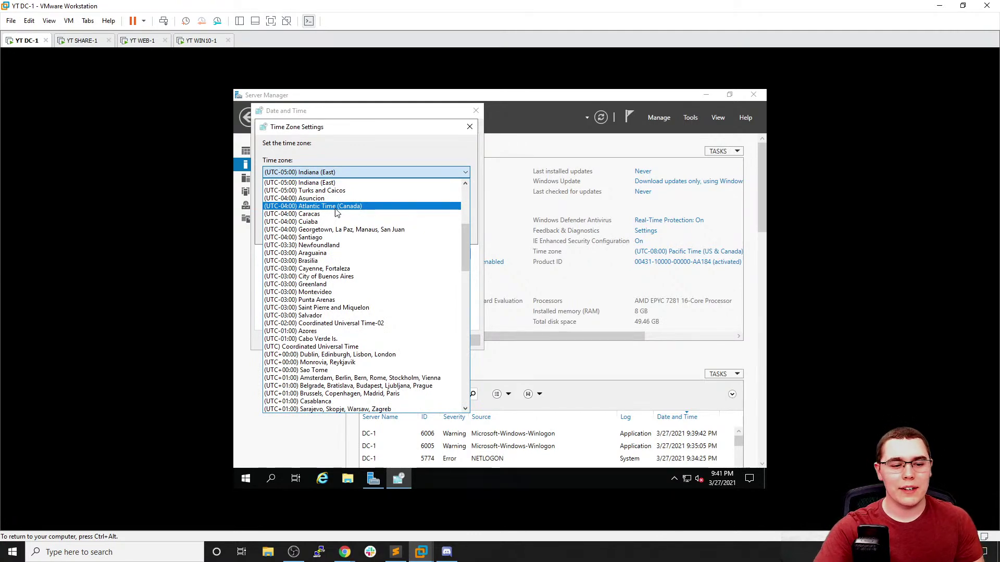
Apply (UTC-04:00) Atlantic Time (Canada) on DC-1, check the date and time settings, and close both windows
{"action": "left_click", "coordinate": [336, 207]}
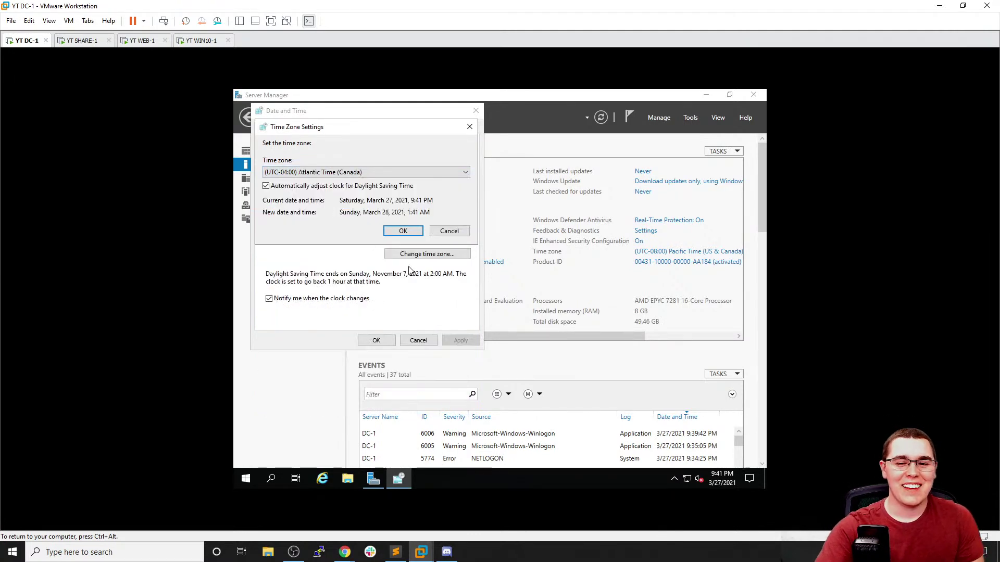
{"action": "left_click", "coordinate": [403, 232]}
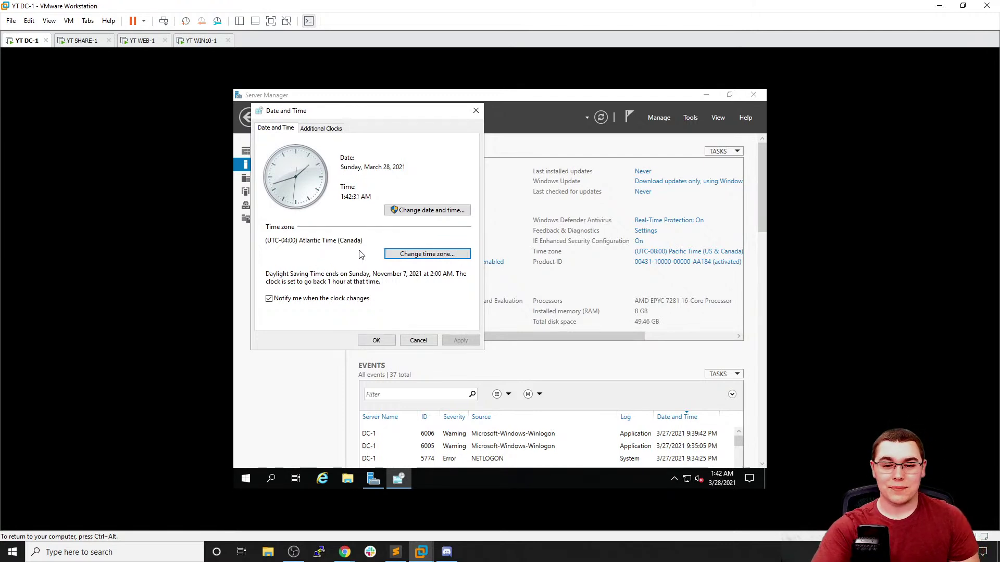
{"action": "left_click", "coordinate": [419, 210]}
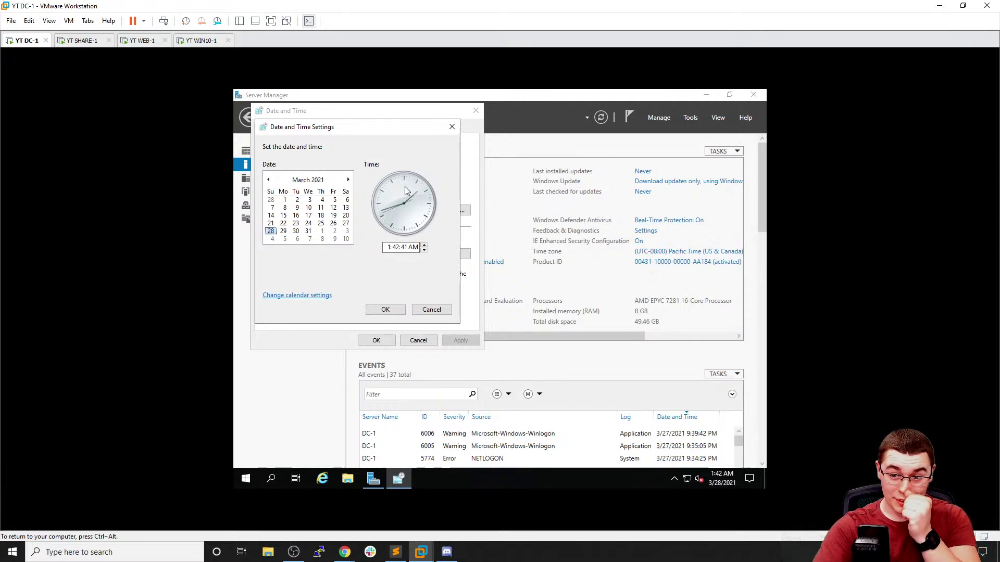
{"action": "left_click", "coordinate": [452, 127]}
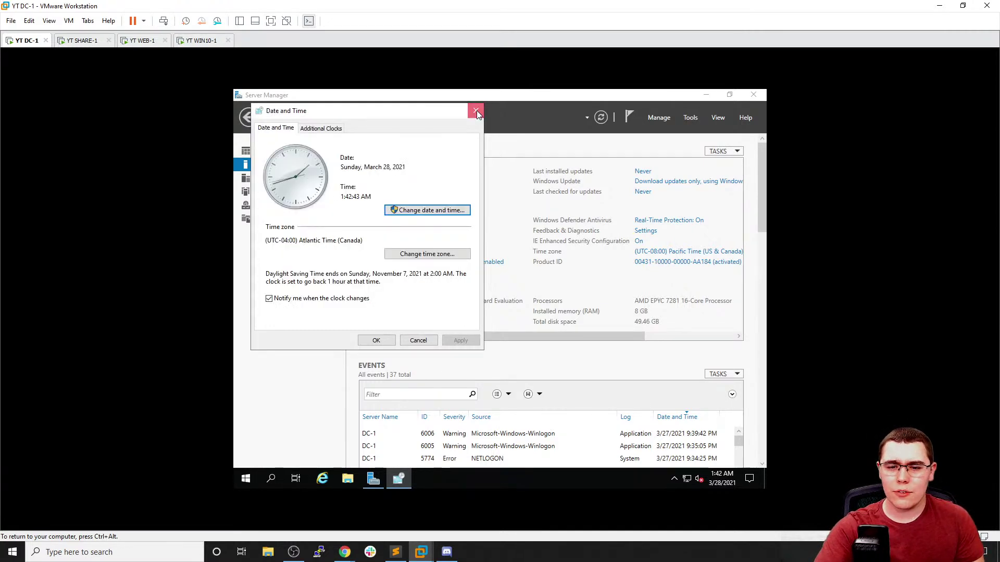
{"action": "left_click", "coordinate": [475, 113]}
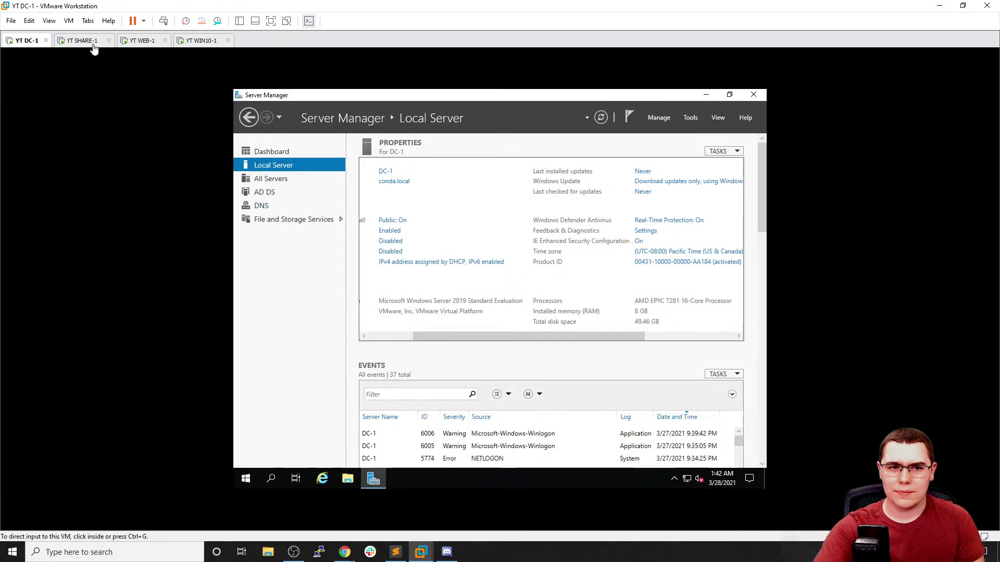
On WEB-1, launch Chrome, search 'windows server set ntp server', and read the authoritative time server article
{"action": "left_click", "coordinate": [82, 40]}
{"action": "left_click", "coordinate": [133, 41]}
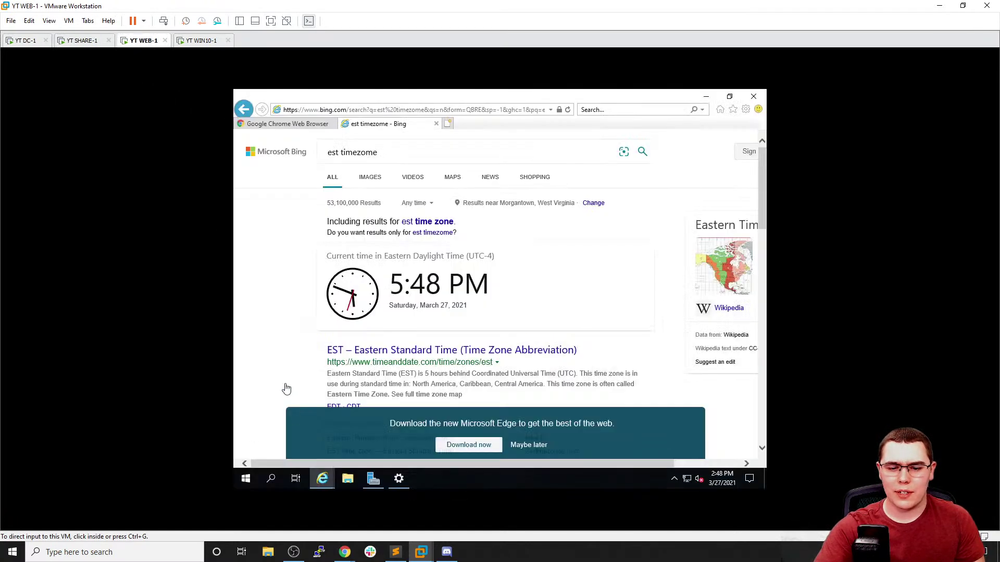
{"action": "left_click", "coordinate": [246, 480]}
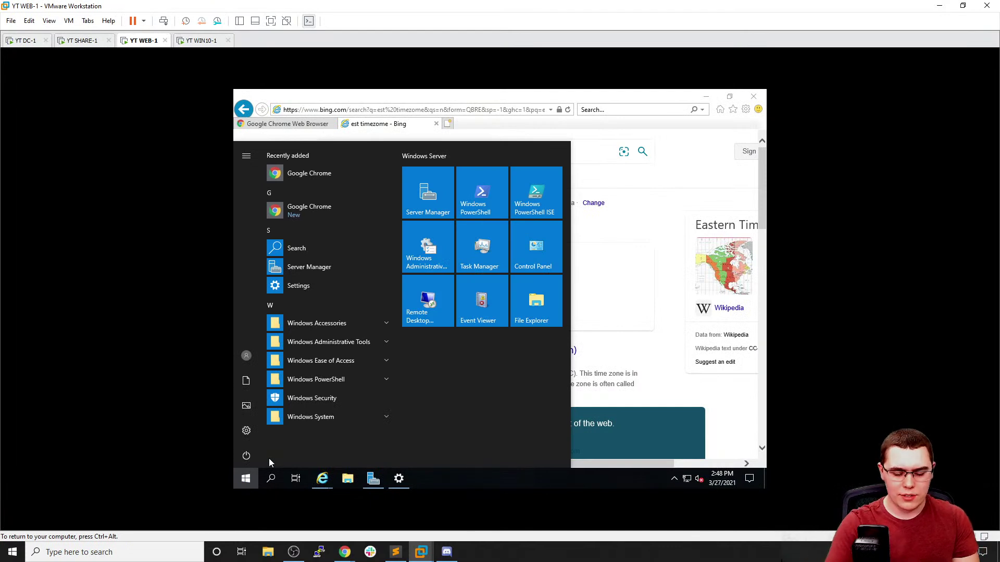
{"action": "type", "text": "chrome"}
{"action": "key", "text": "Return"}
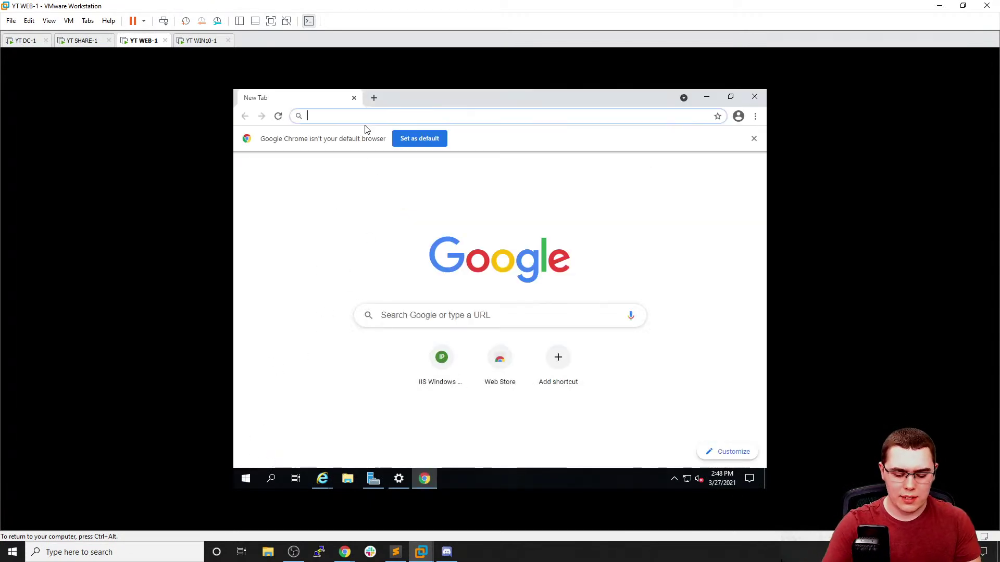
{"action": "type", "text": "windows ser"}
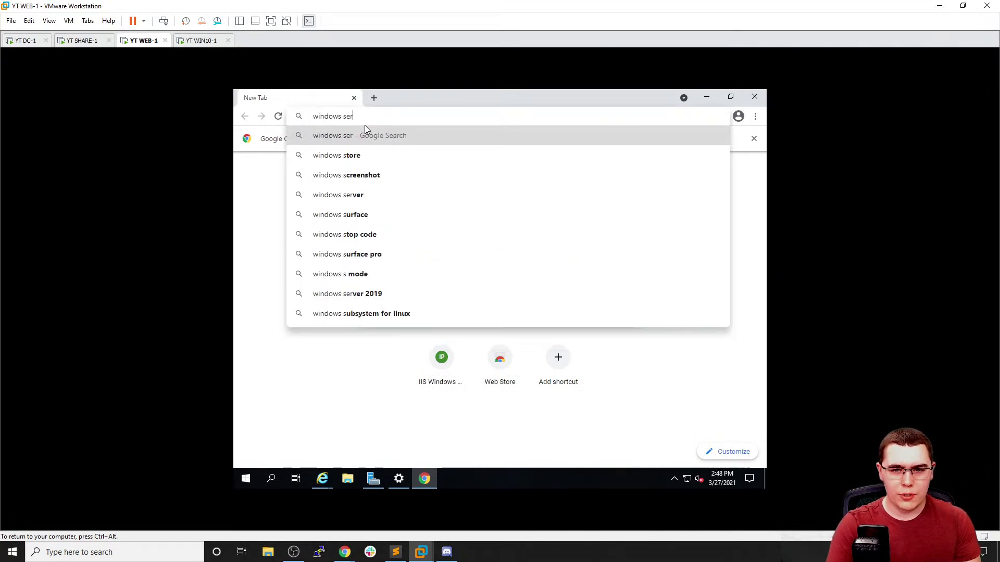
{"action": "type", "text": "ver set nt["}
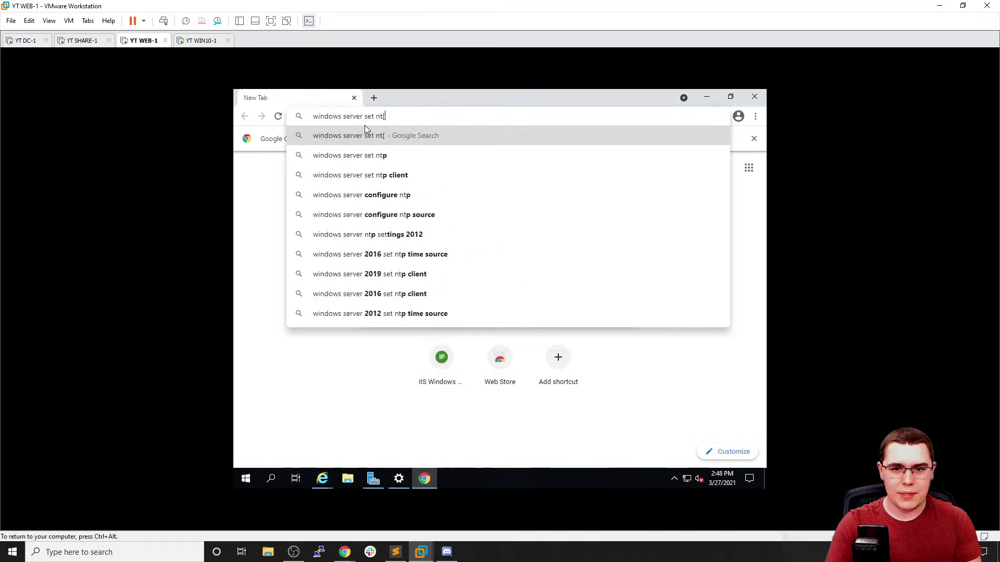
{"action": "key", "text": "BackSpace"}
{"action": "type", "text": "p"}
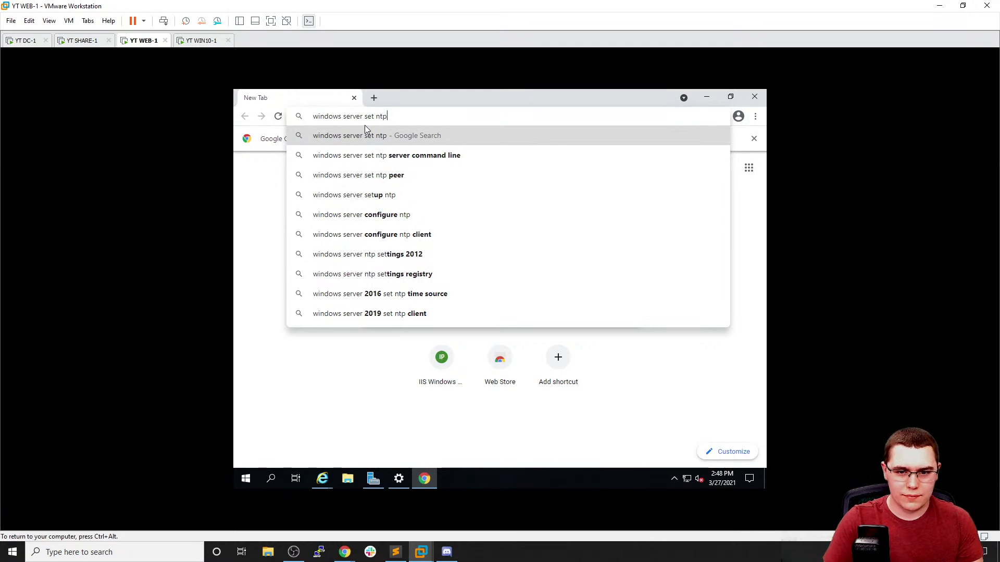
{"action": "type", "text": " server"}
{"action": "key", "text": "Return"}
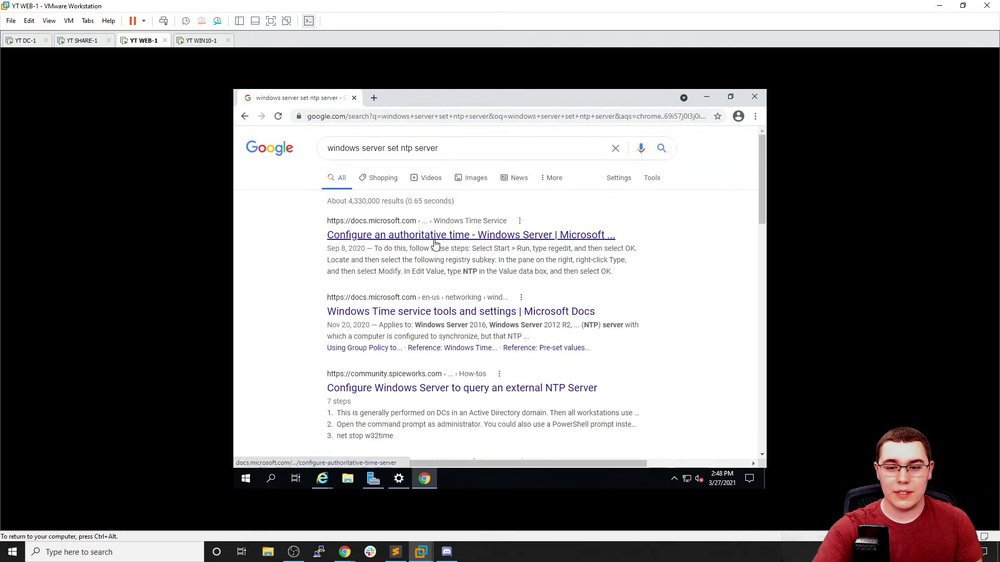
{"action": "left_click", "coordinate": [434, 241]}
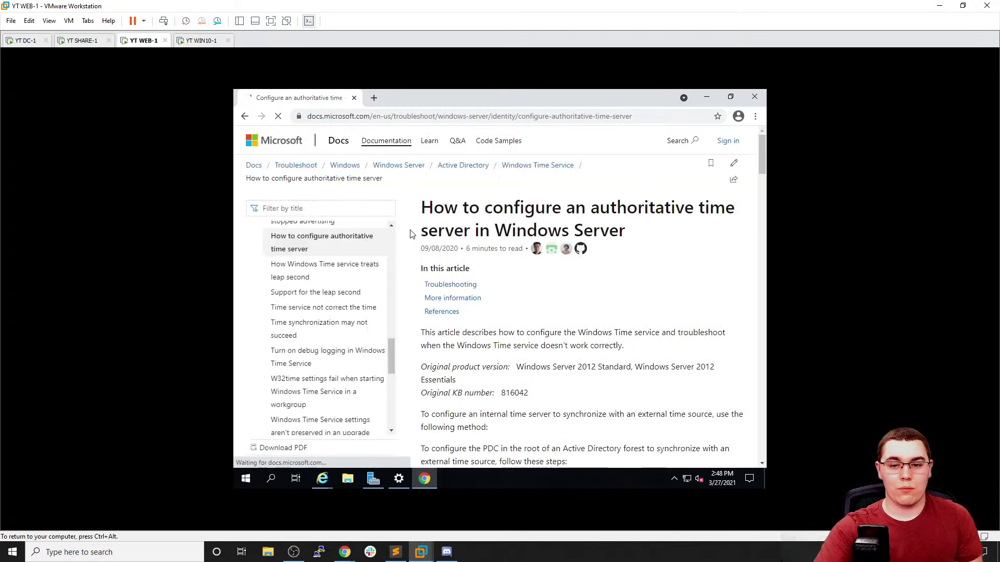
{"action": "scroll", "coordinate": [476, 244], "scroll_direction": "down", "scroll_amount": 3}
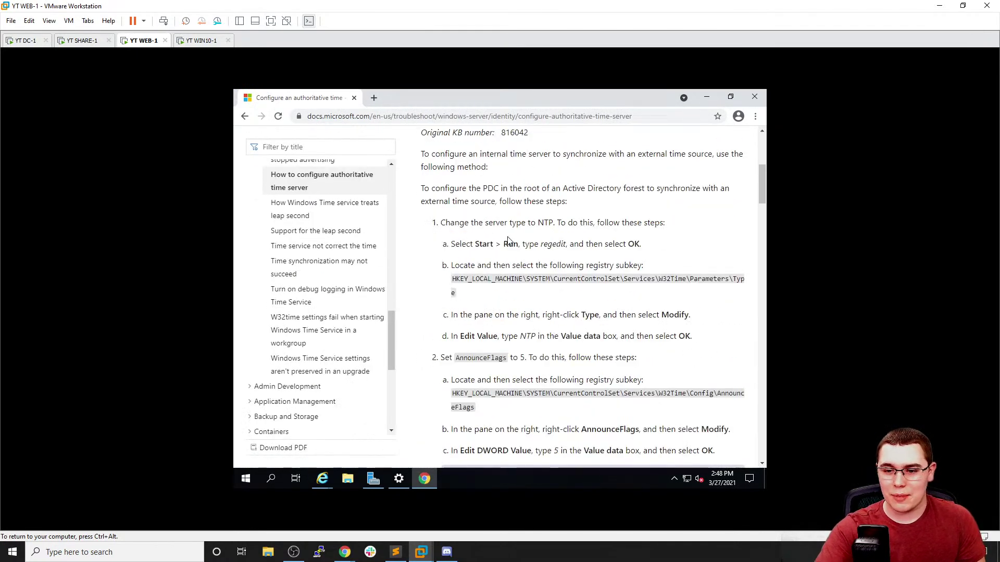
{"action": "scroll", "coordinate": [508, 241], "scroll_direction": "down", "scroll_amount": 6}
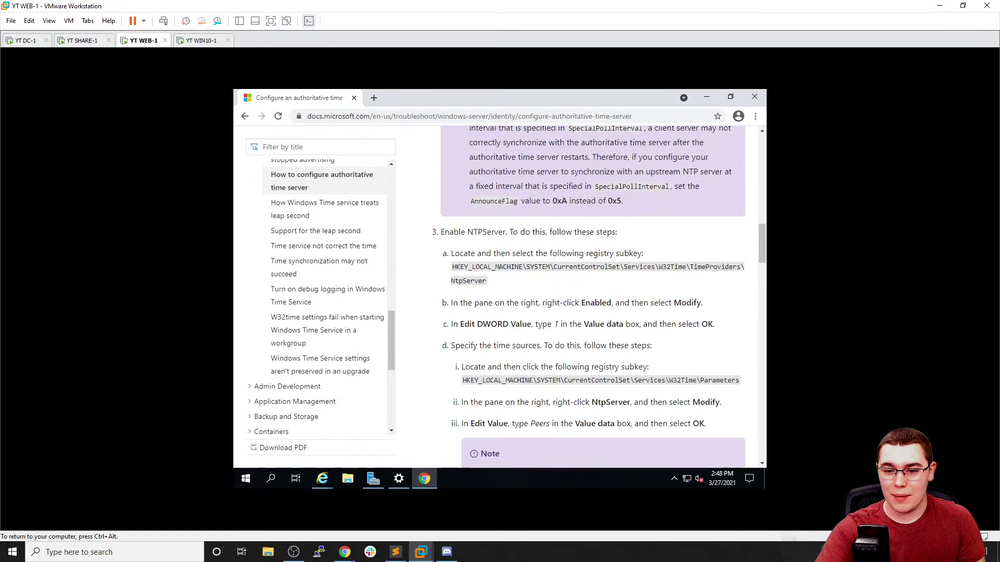
{"action": "scroll", "coordinate": [508, 240], "scroll_direction": "down", "scroll_amount": 4}
Search 'windows server time incorrect' and read the Spiceworks 'Network time is wrong' thread
{"action": "left_click", "coordinate": [374, 97]}
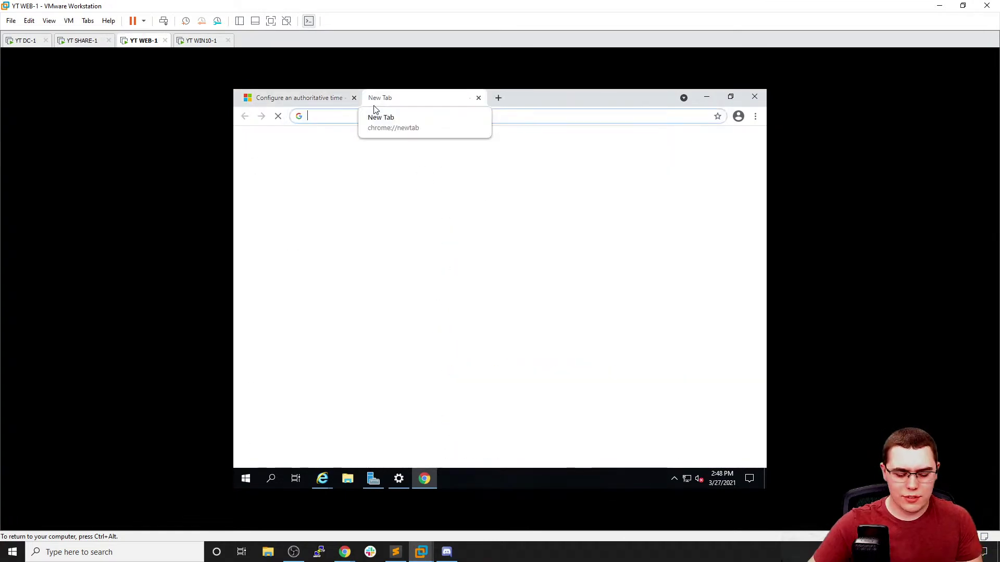
{"action": "type", "text": "wndows server time incorrec"}
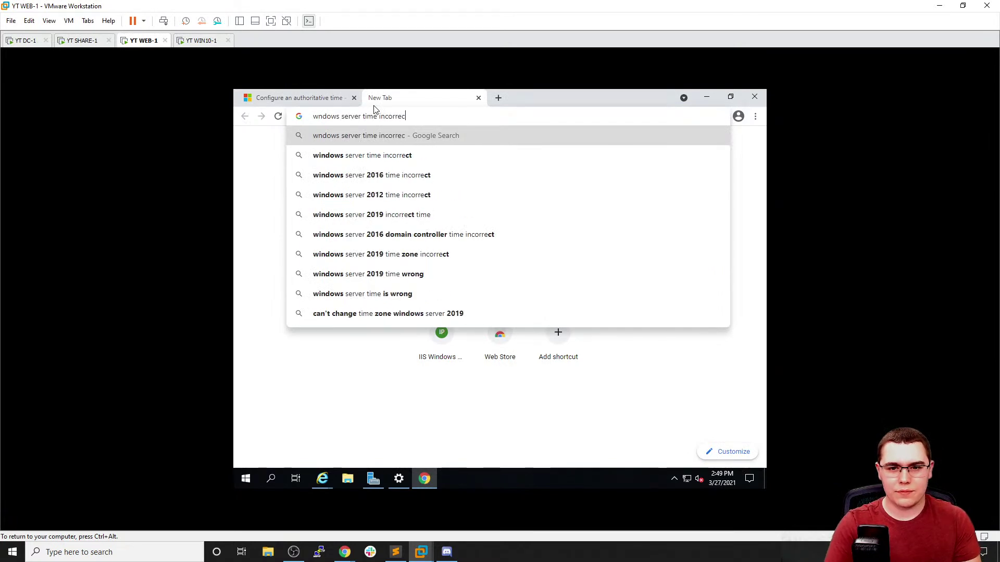
{"action": "type", "text": "t"}
{"action": "key", "text": "Return"}
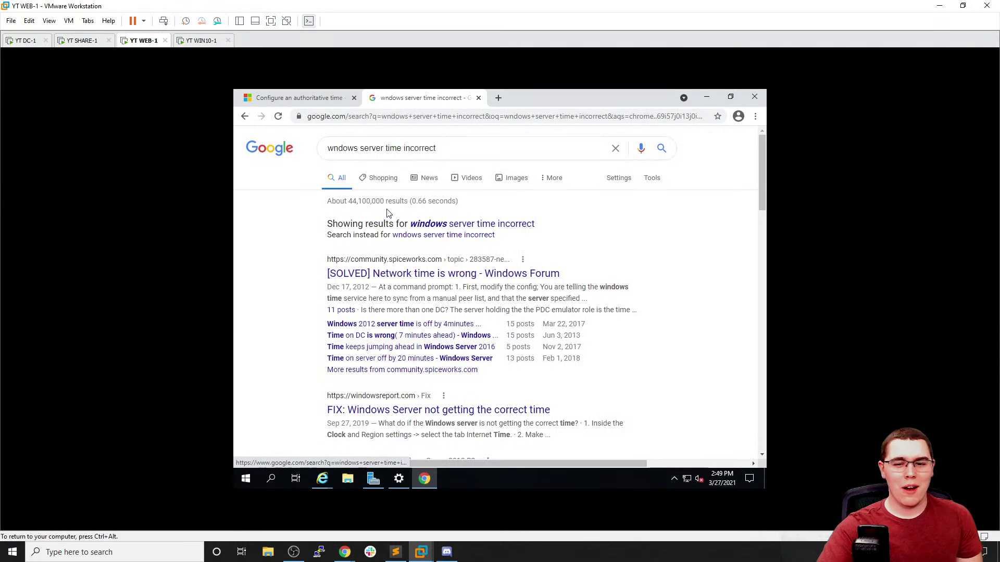
{"action": "left_click", "coordinate": [458, 226]}
{"action": "left_click", "coordinate": [454, 235]}
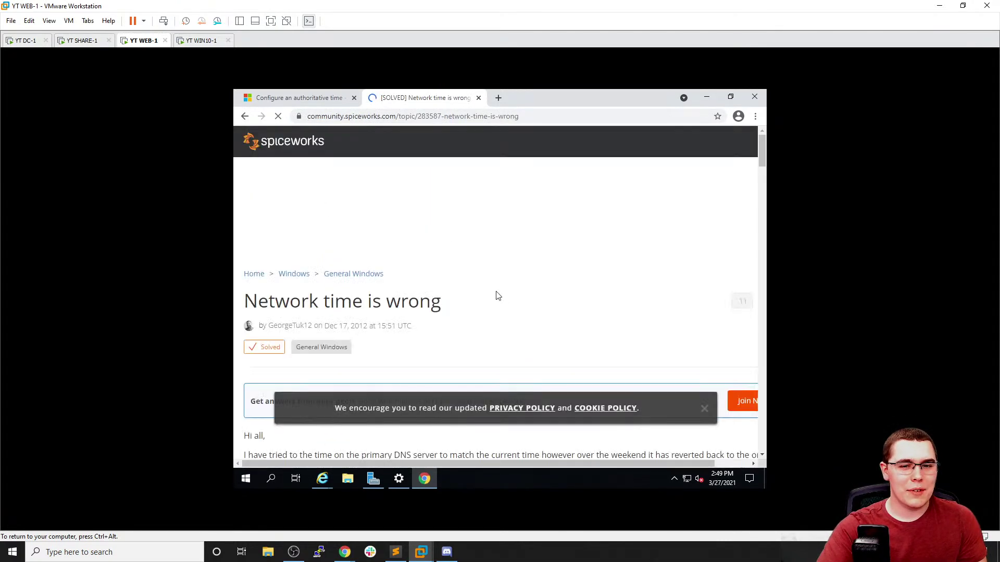
{"action": "scroll", "coordinate": [492, 291], "scroll_direction": "down", "scroll_amount": 5}
{"action": "scroll", "coordinate": [496, 303], "scroll_direction": "down", "scroll_amount": 4}
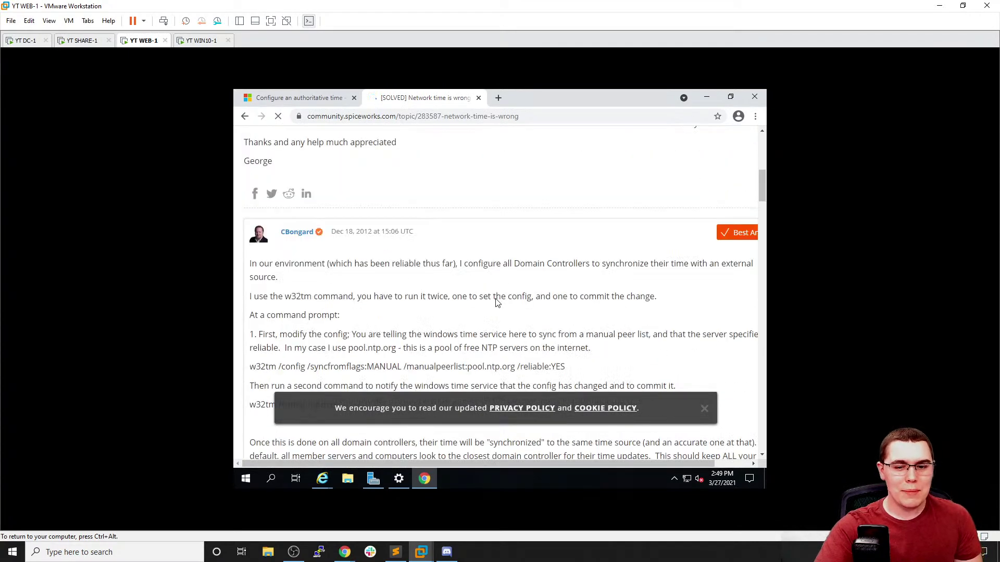
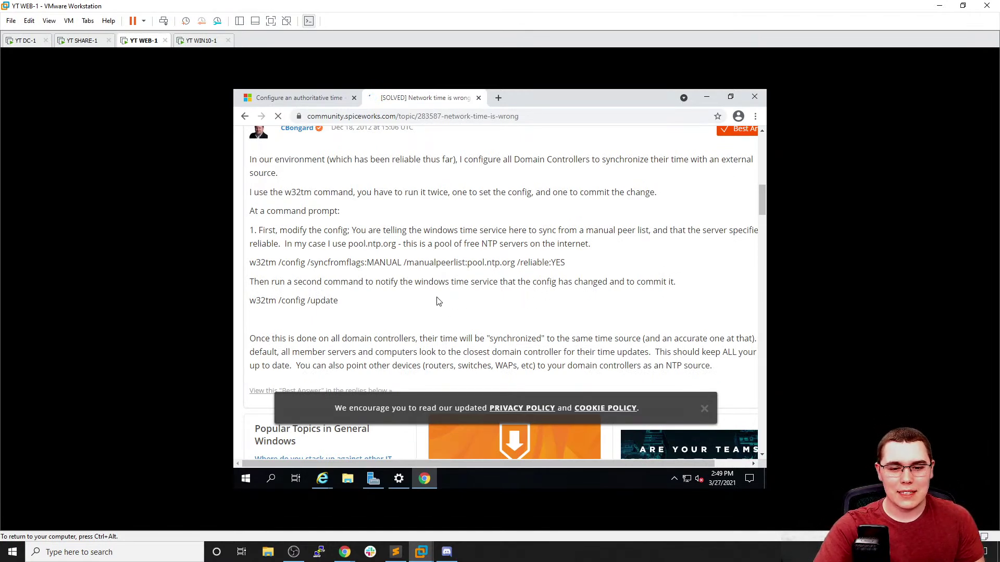
Scroll through the rest of the Spiceworks 'Network time is wrong' thread
{"action": "scroll", "coordinate": [442, 287], "scroll_direction": "down", "scroll_amount": 6}
{"action": "scroll", "coordinate": [447, 263], "scroll_direction": "up", "scroll_amount": 15}
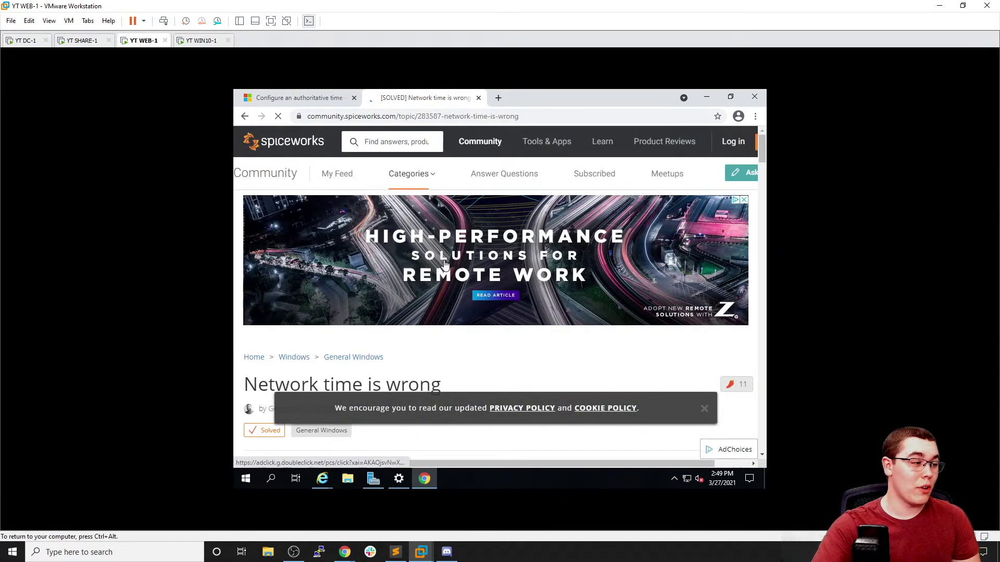
{"action": "scroll", "coordinate": [468, 265], "scroll_direction": "down", "scroll_amount": 6}
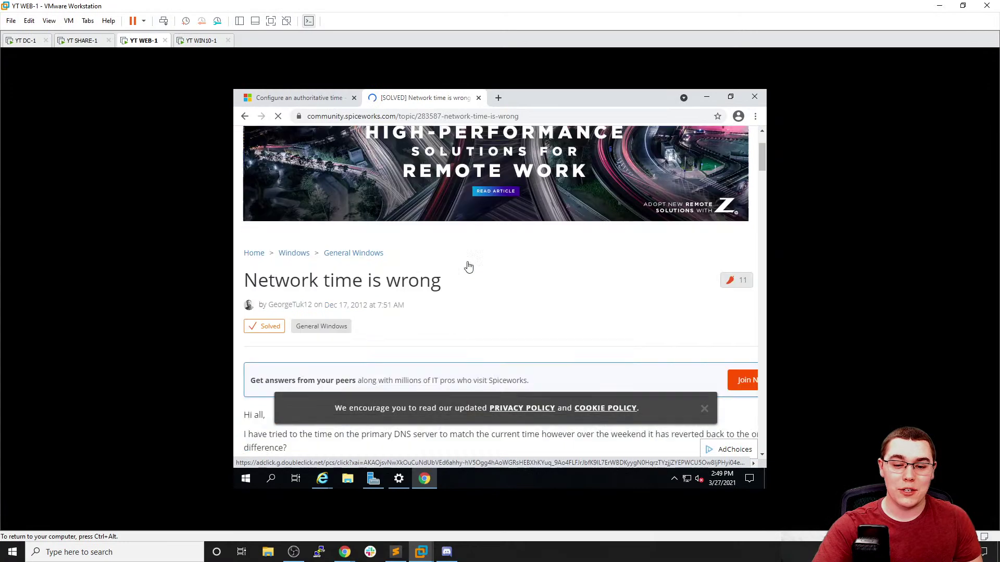
{"action": "scroll", "coordinate": [487, 329], "scroll_direction": "down", "scroll_amount": 2}
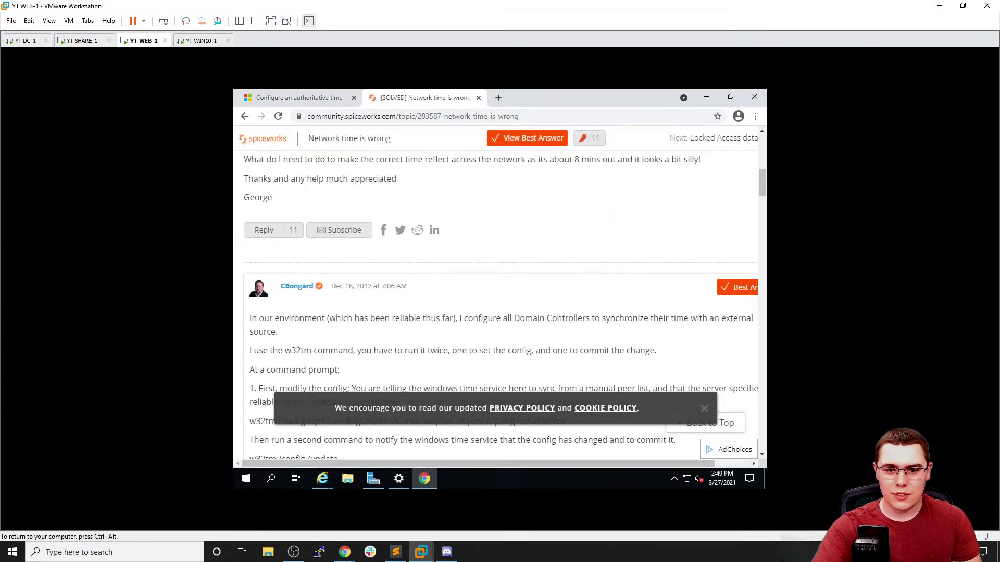
{"action": "scroll", "coordinate": [492, 304], "scroll_direction": "down", "scroll_amount": 10}
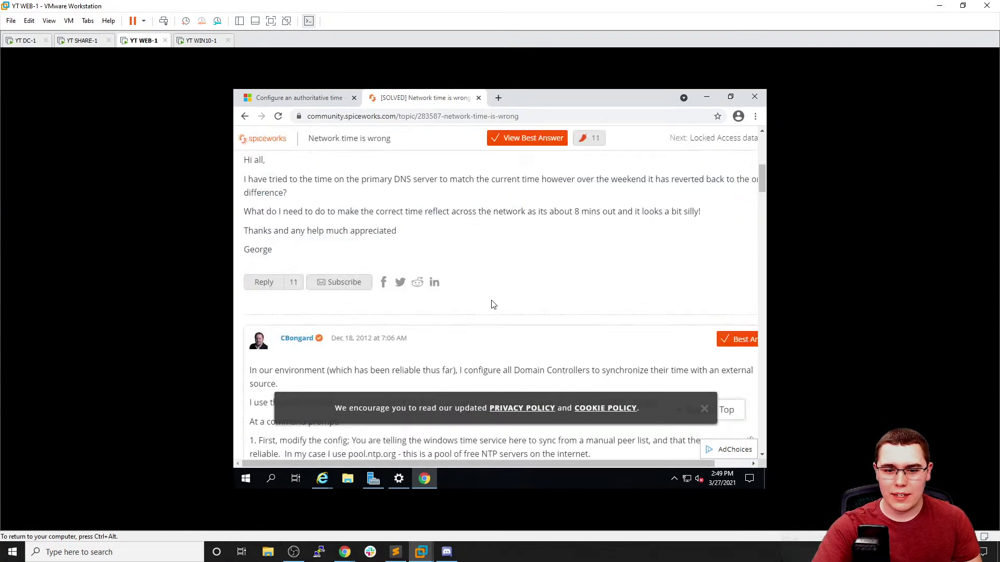
{"action": "scroll", "coordinate": [499, 307], "scroll_direction": "down", "scroll_amount": 1}
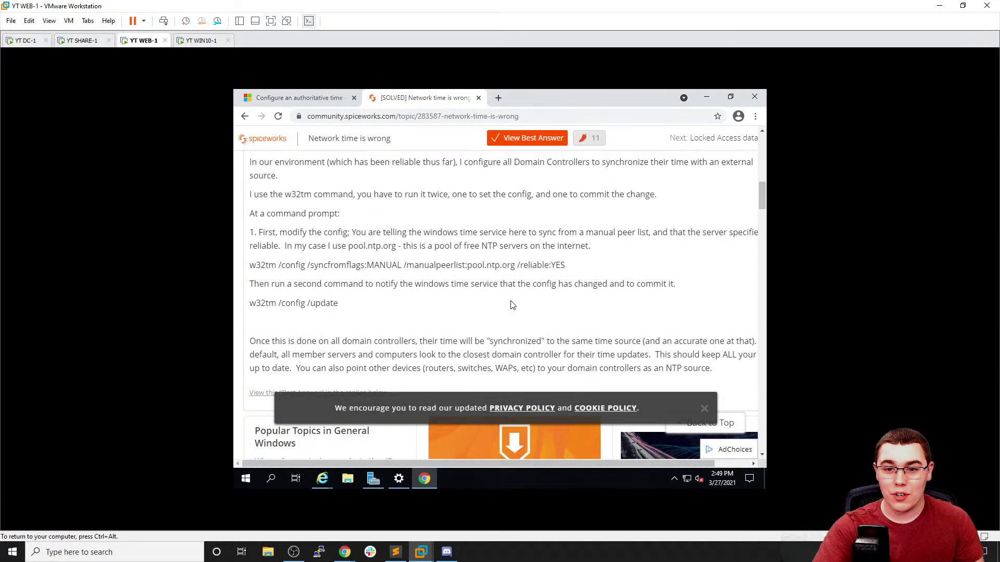
{"action": "scroll", "coordinate": [509, 306], "scroll_direction": "down", "scroll_amount": 7}
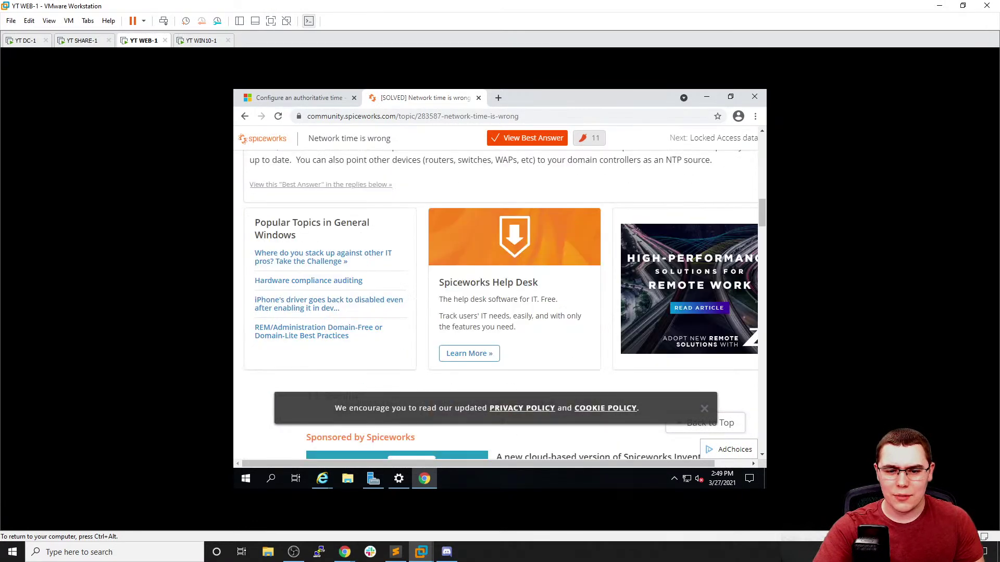
Back on Google, open the Windows Report 'Windows Server not getting the correct time' article to its steps
{"action": "left_click", "coordinate": [244, 117]}
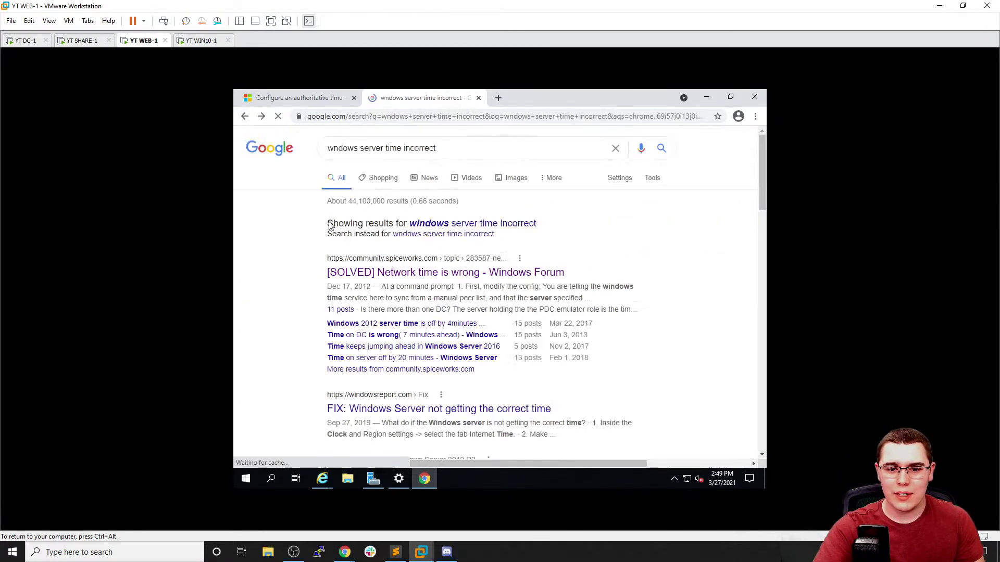
{"action": "scroll", "coordinate": [364, 269], "scroll_direction": "down", "scroll_amount": 3}
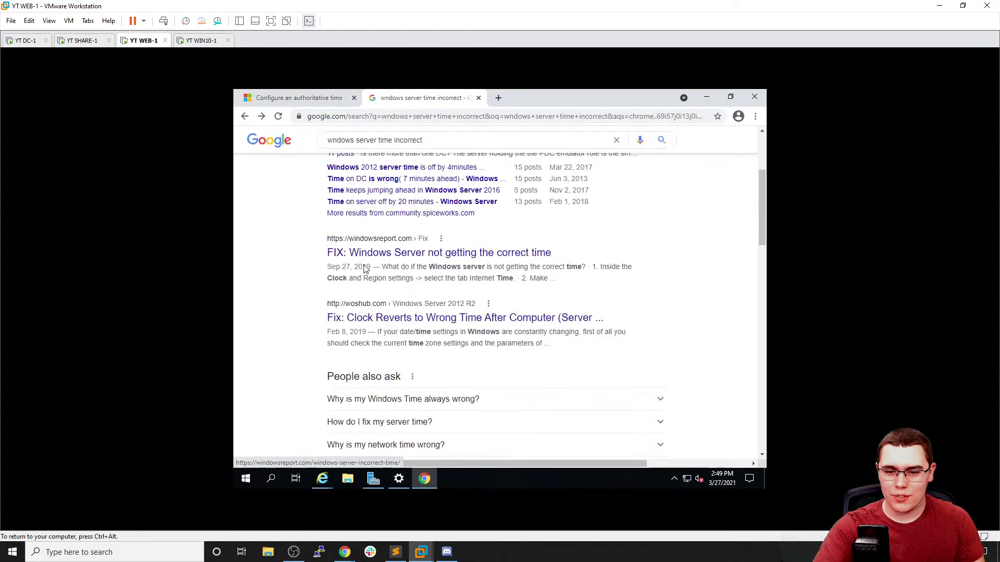
{"action": "left_click", "coordinate": [388, 254]}
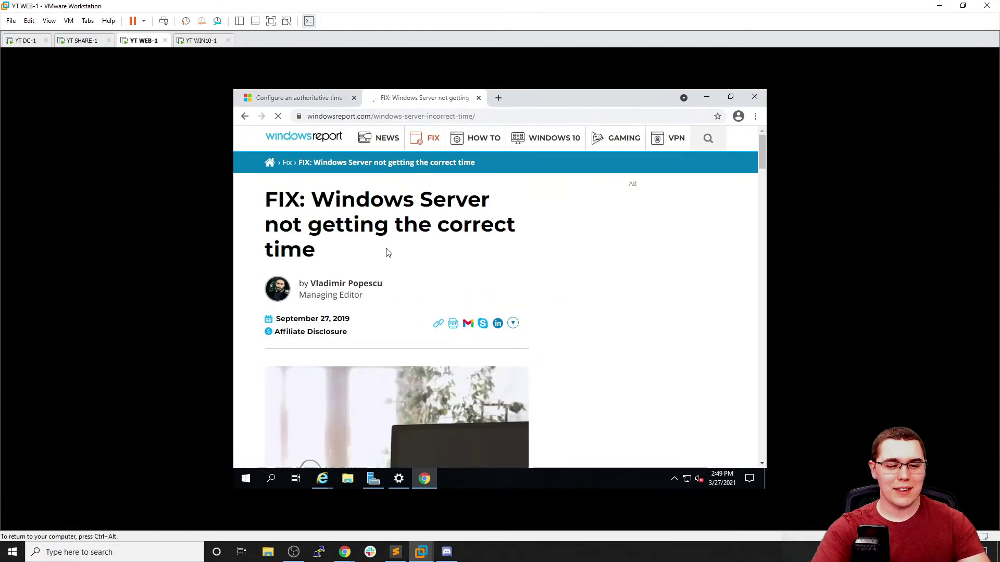
{"action": "scroll", "coordinate": [422, 263], "scroll_direction": "down", "scroll_amount": 8}
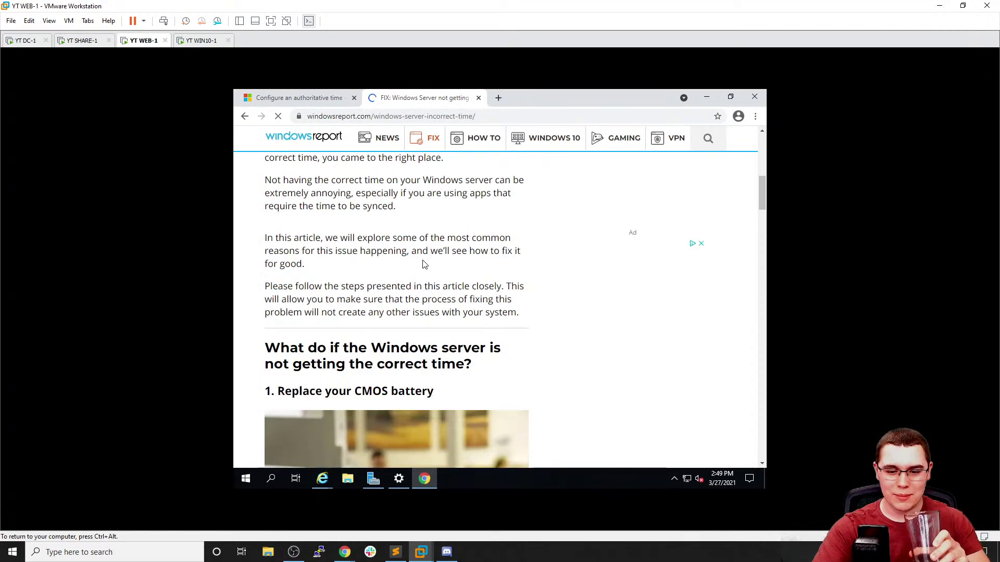
{"action": "scroll", "coordinate": [423, 266], "scroll_direction": "down", "scroll_amount": 3}
{"action": "scroll", "coordinate": [423, 266], "scroll_direction": "down", "scroll_amount": 6}
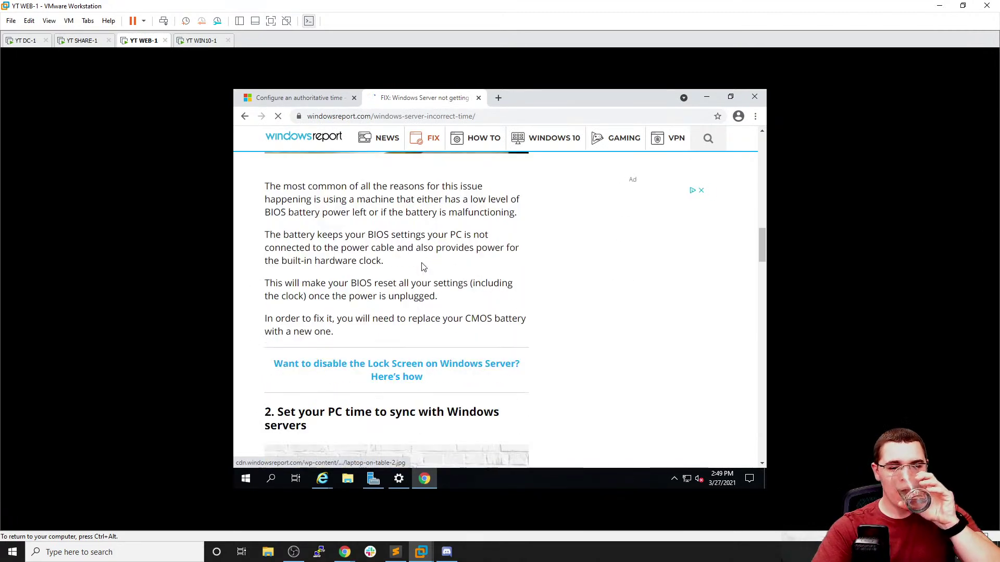
{"action": "scroll", "coordinate": [423, 267], "scroll_direction": "down", "scroll_amount": 7}
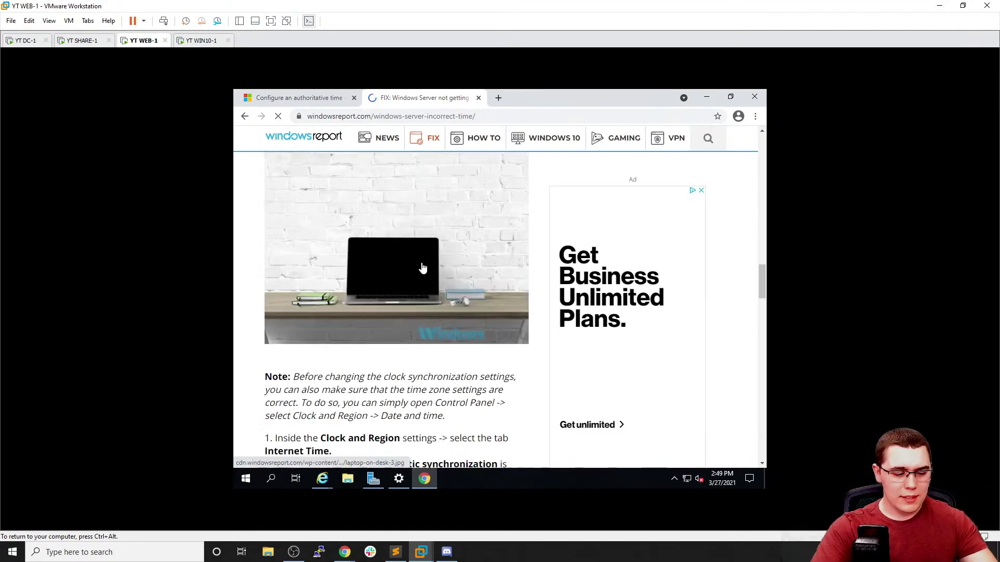
{"action": "scroll", "coordinate": [423, 266], "scroll_direction": "down", "scroll_amount": 3}
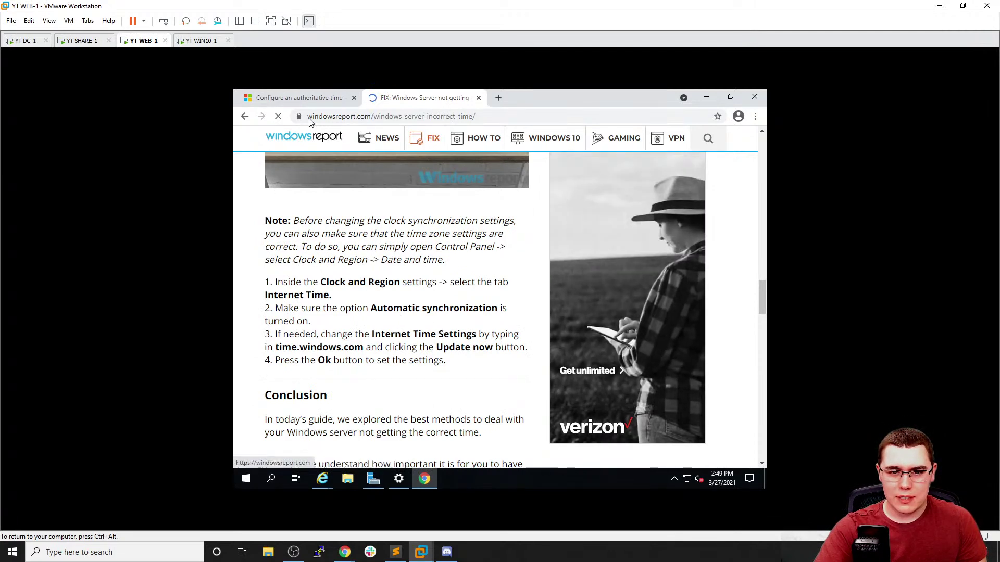
On DC-1, turn IE Enhanced Security Configuration off for Administrators
{"action": "left_click", "coordinate": [26, 40]}
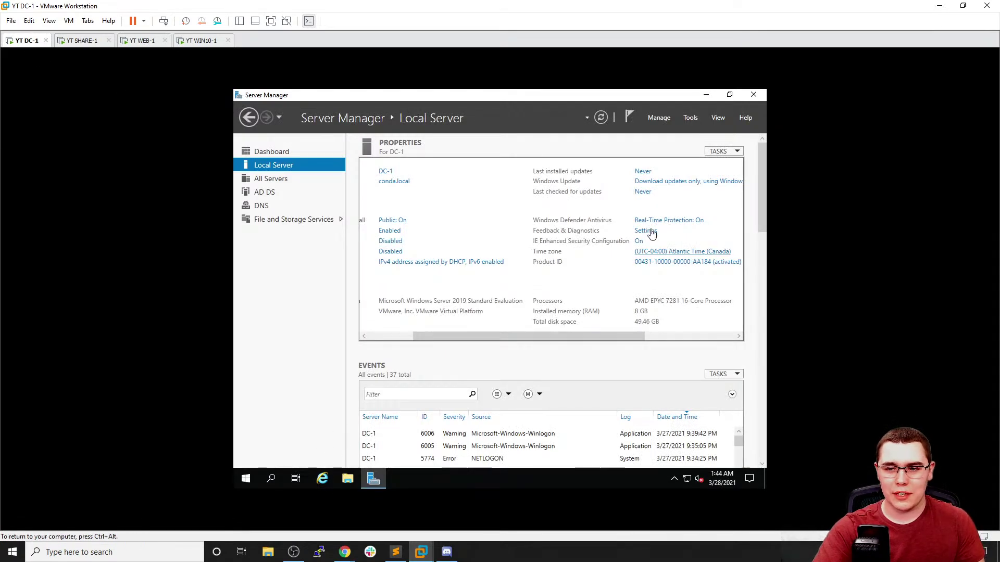
{"action": "left_click", "coordinate": [638, 241]}
{"action": "left_click", "coordinate": [433, 269]}
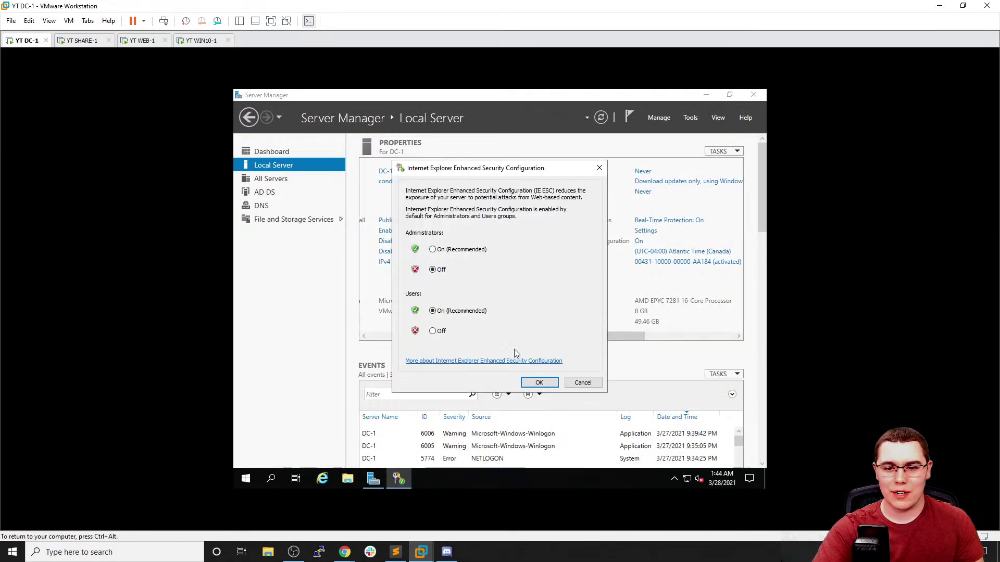
{"action": "left_click", "coordinate": [536, 382]}
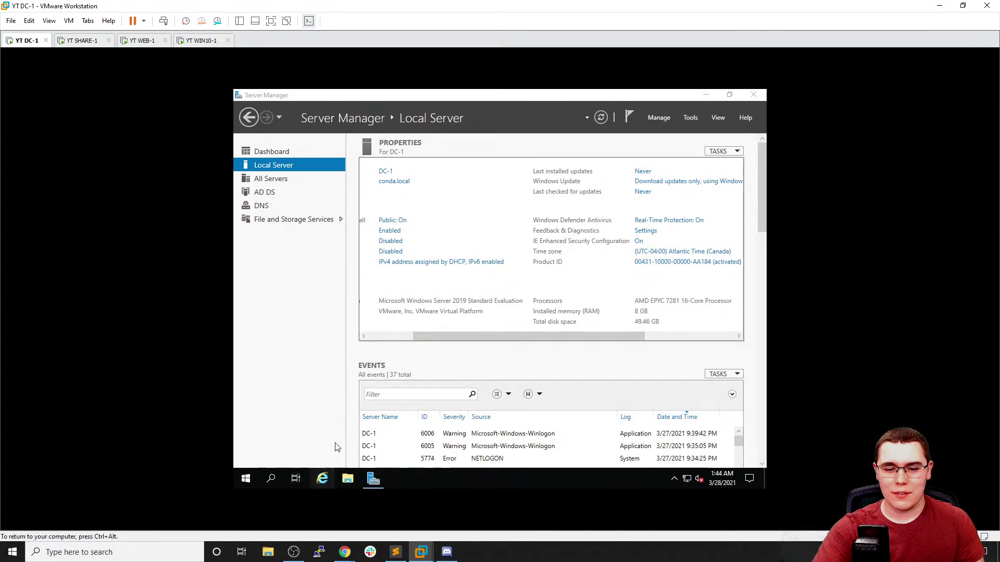
Launch Internet Explorer on DC-1 and browse to time.windows.com
{"action": "left_click", "coordinate": [322, 478]}
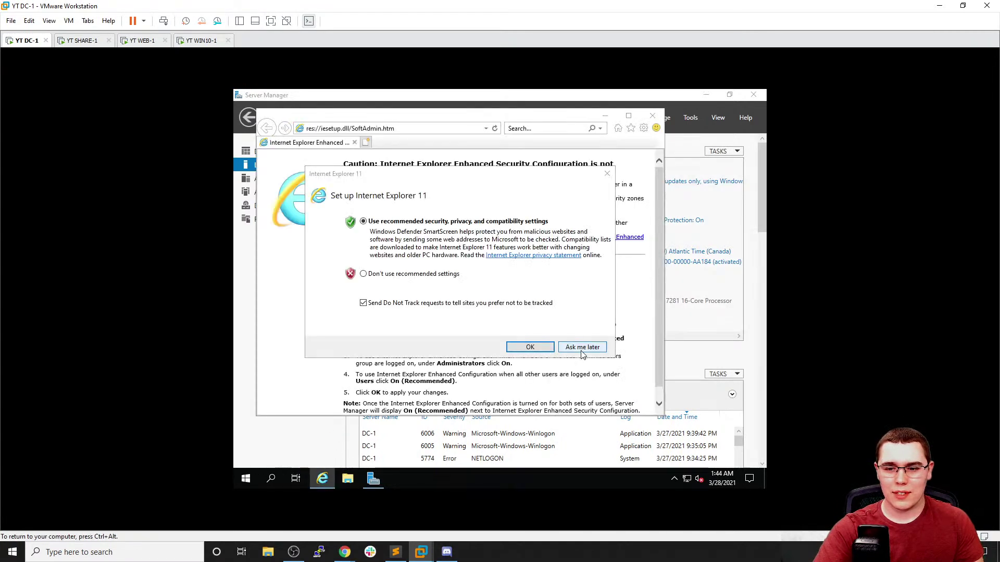
{"action": "left_click", "coordinate": [582, 347]}
{"action": "left_click", "coordinate": [420, 125]}
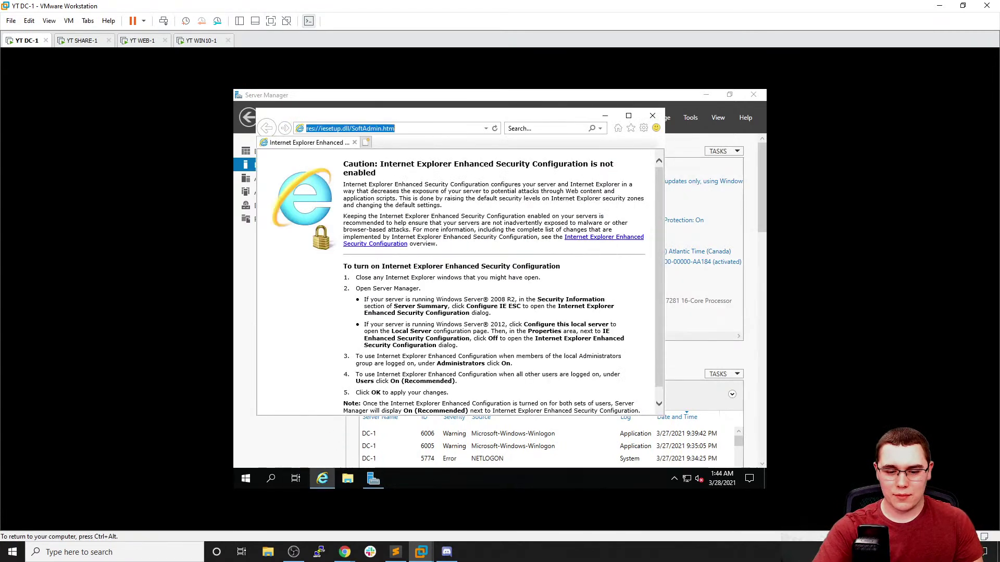
{"action": "type", "text": "time.windows.com"}
{"action": "key", "text": "Return"}
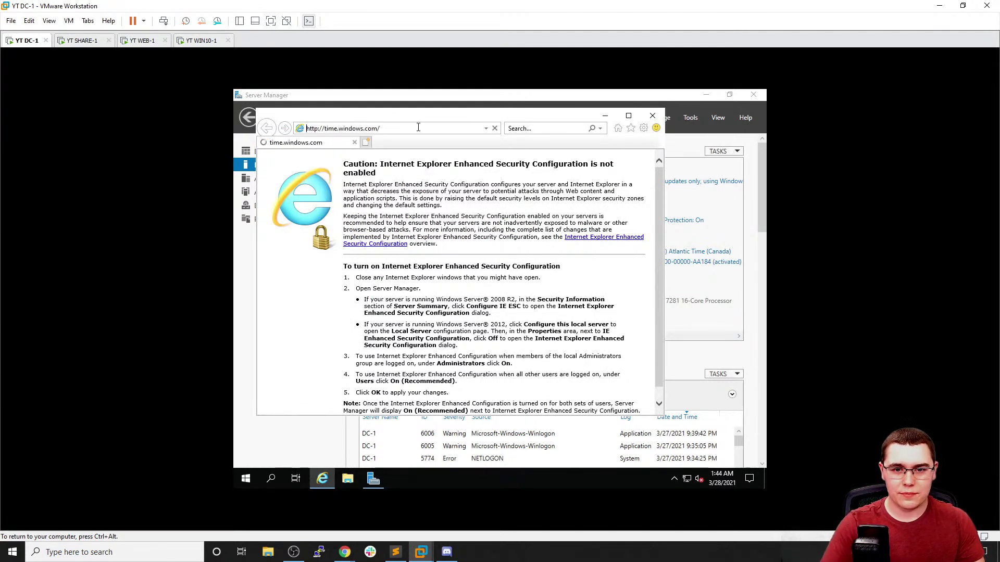
Check WEB-1, then return to DC-1 and Start-search 'clock'
{"action": "left_click", "coordinate": [134, 44]}
{"action": "left_click", "coordinate": [410, 288]}
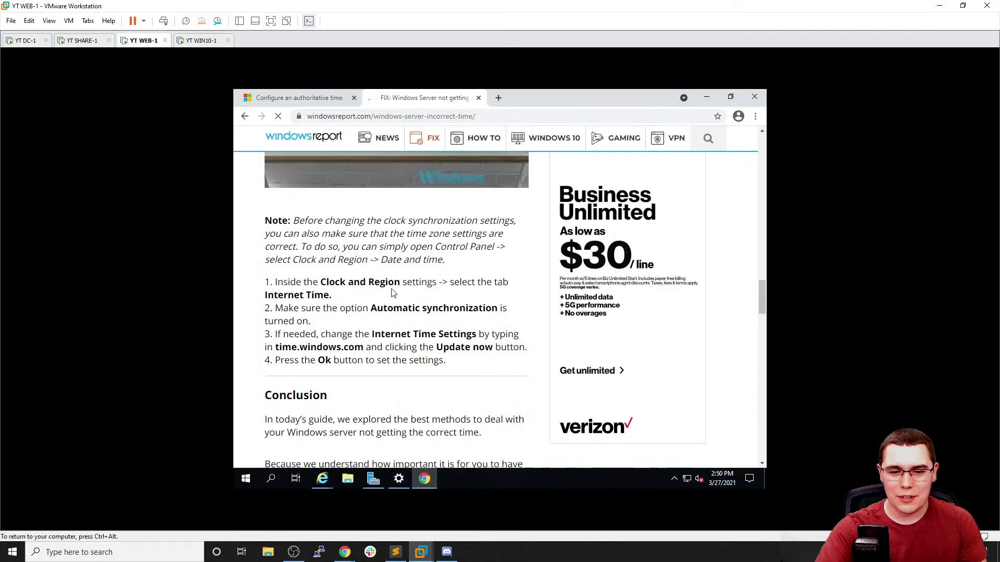
{"action": "left_click", "coordinate": [21, 41]}
{"action": "left_click", "coordinate": [252, 464]}
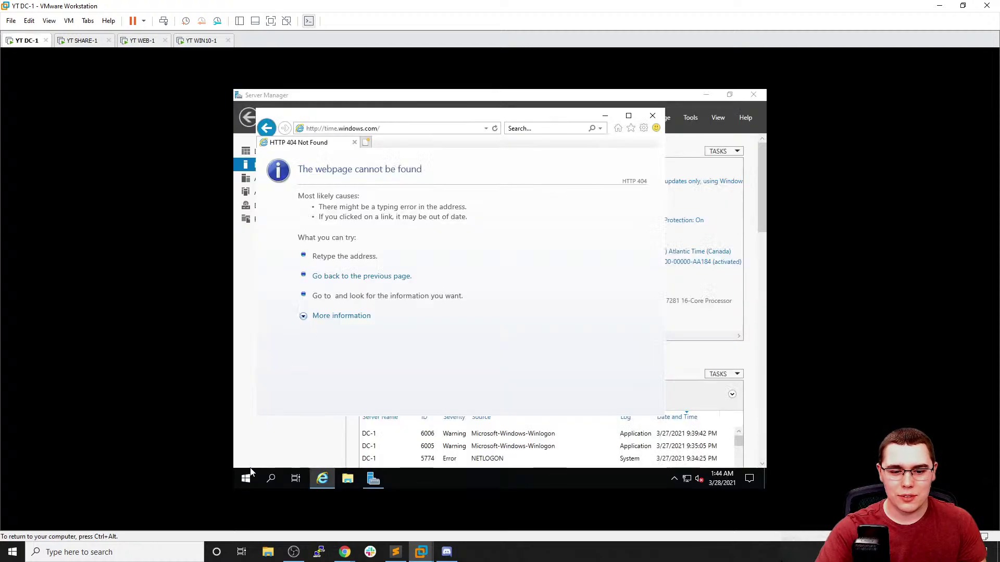
{"action": "left_click", "coordinate": [244, 475]}
{"action": "type", "text": "clock"}
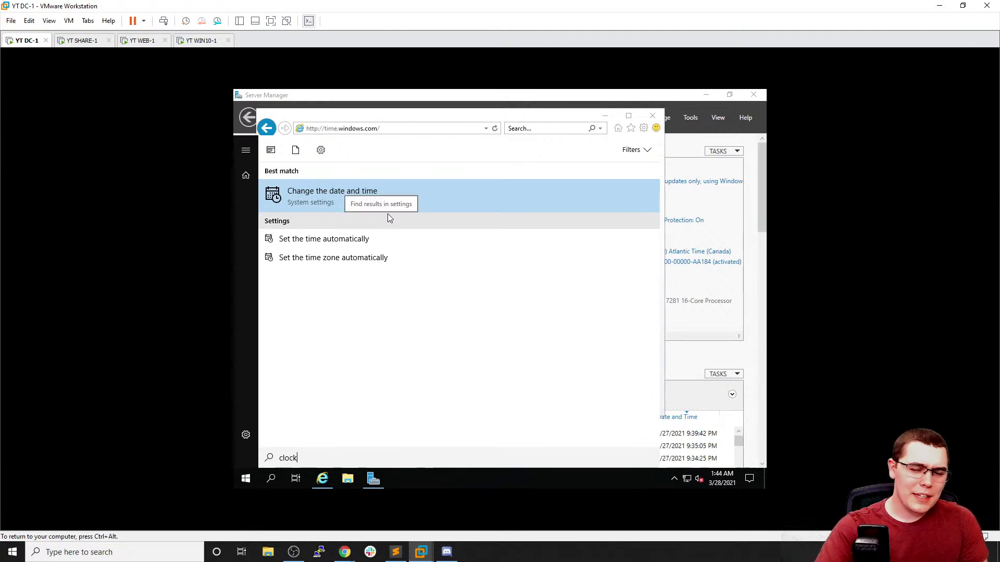
Open DC-1's Date & time settings, review them, and move the window aside
{"action": "left_click", "coordinate": [392, 207]}
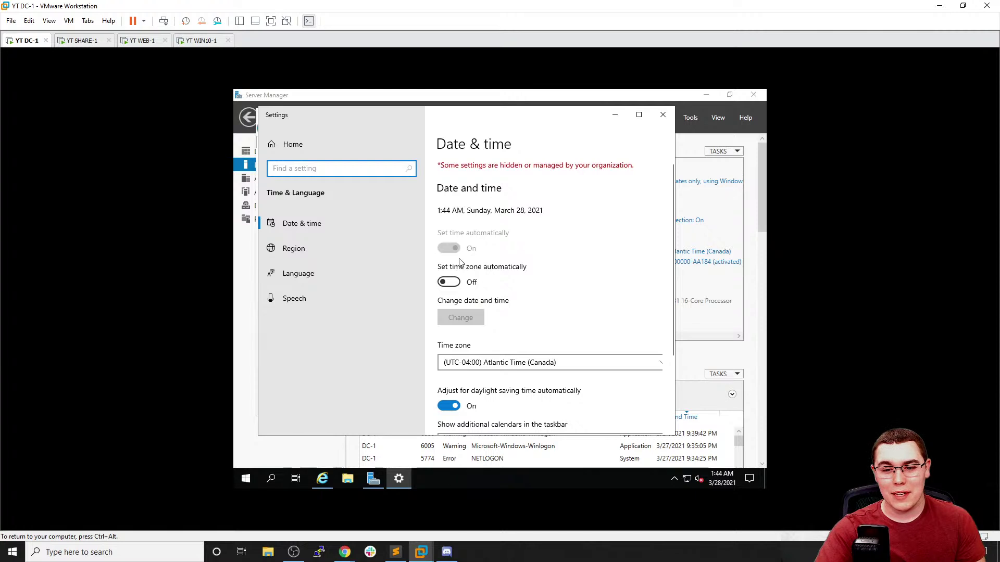
{"action": "scroll", "coordinate": [469, 260], "scroll_direction": "down", "scroll_amount": 3}
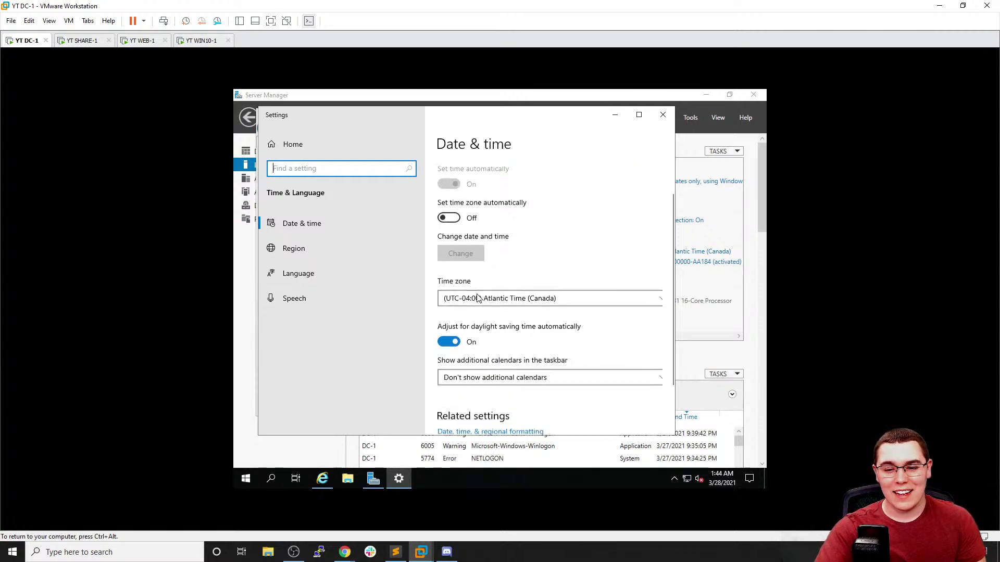
{"action": "left_click_drag", "start_coordinate": [496, 120], "coordinate": [494, 101]}
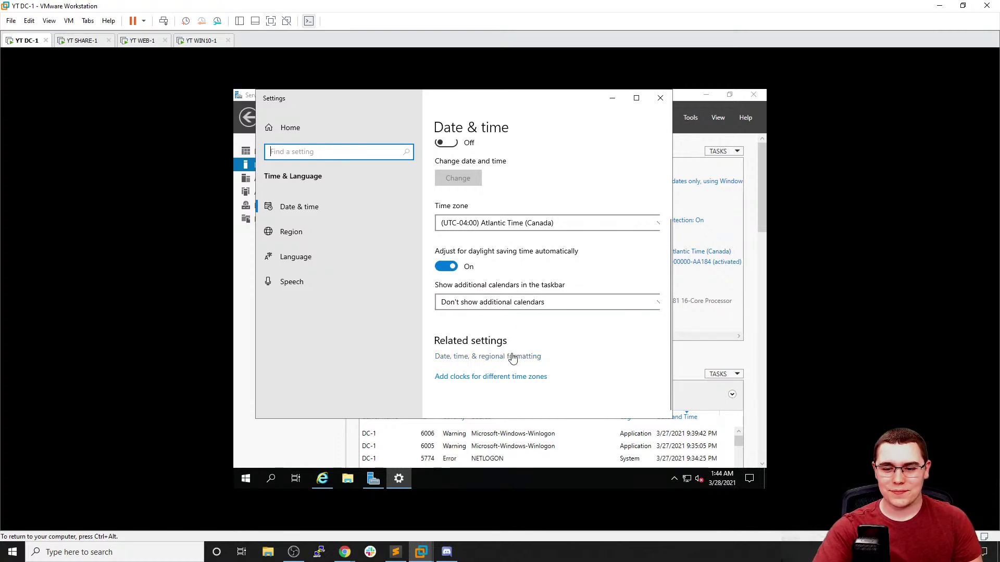
{"action": "scroll", "coordinate": [517, 325], "scroll_direction": "up", "scroll_amount": 3}
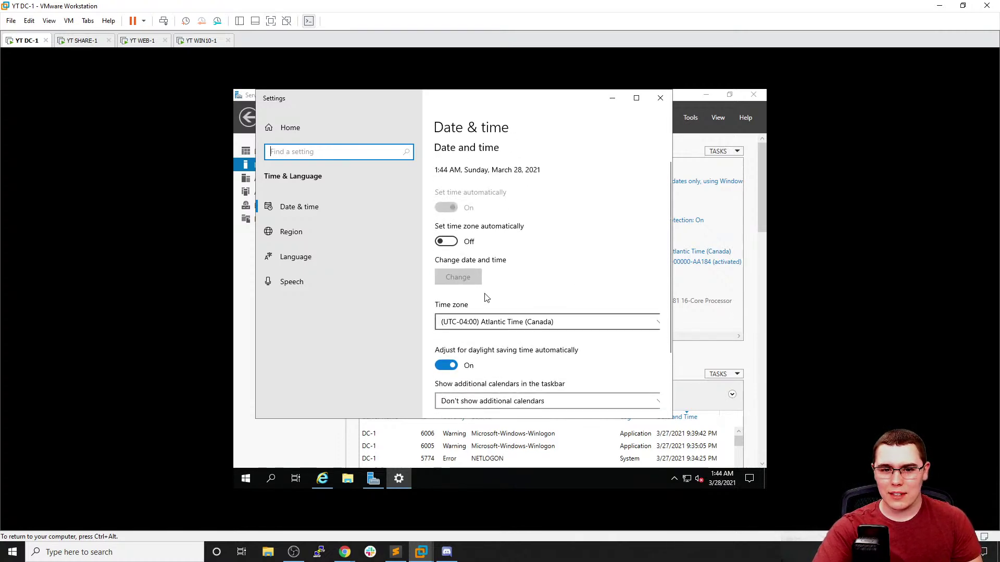
{"action": "scroll", "coordinate": [465, 182], "scroll_direction": "up", "scroll_amount": 1}
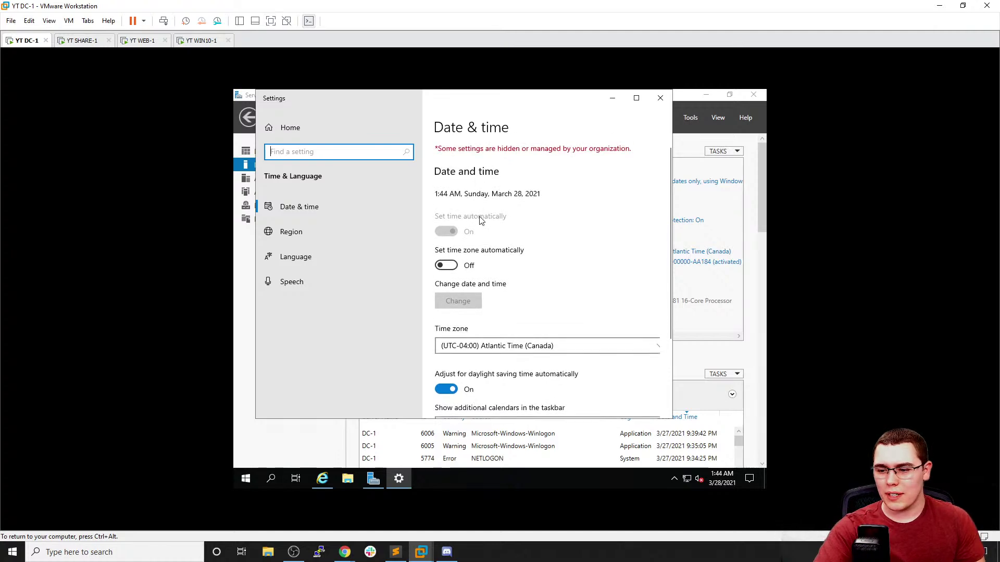
{"action": "left_click", "coordinate": [456, 303]}
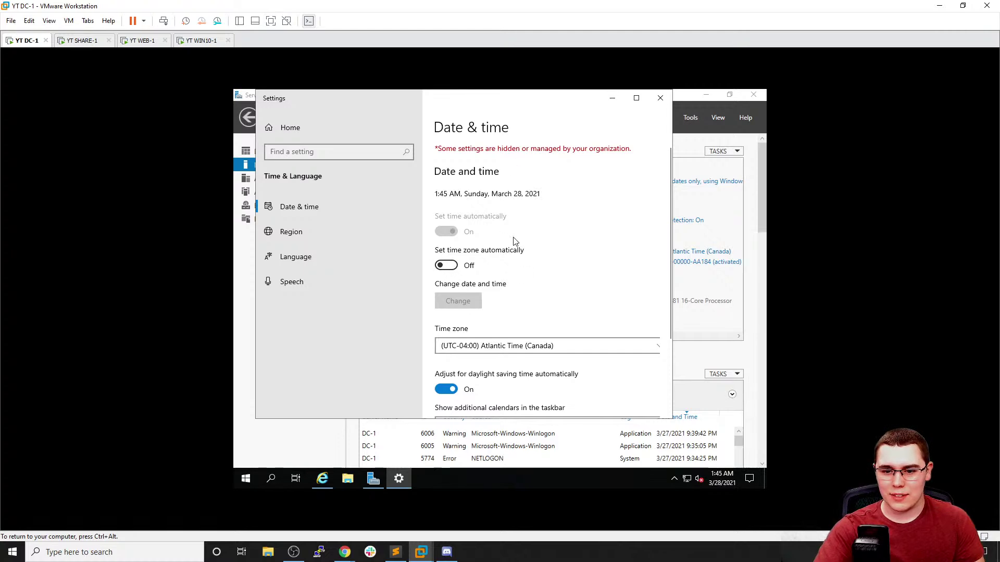
{"action": "scroll", "coordinate": [513, 245], "scroll_direction": "down", "scroll_amount": 3}
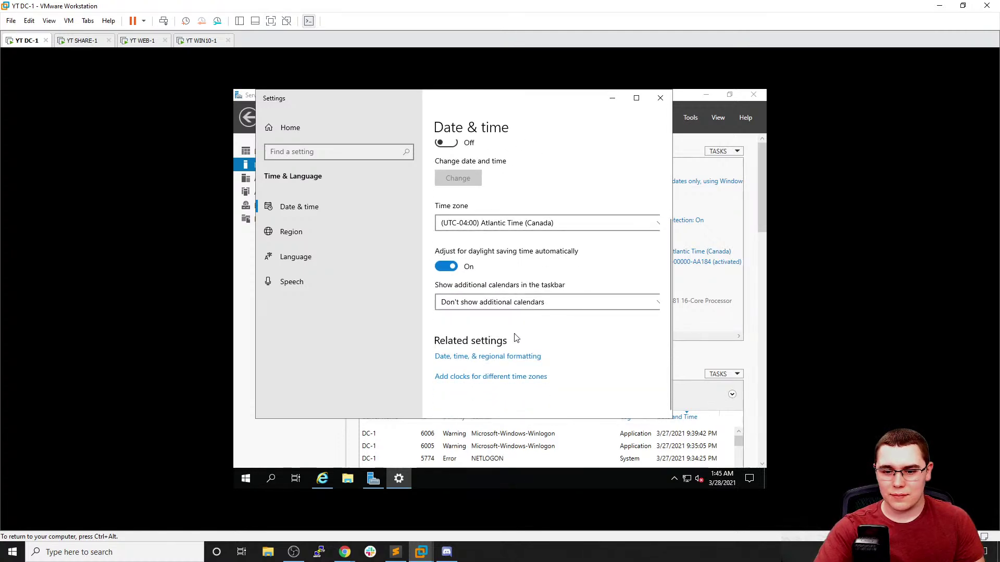
{"action": "left_click_drag", "start_coordinate": [397, 99], "coordinate": [386, 163]}
Compare WEB-1's article with DC-1's Date & time settings, ending back on WEB-1
{"action": "left_click", "coordinate": [139, 42]}
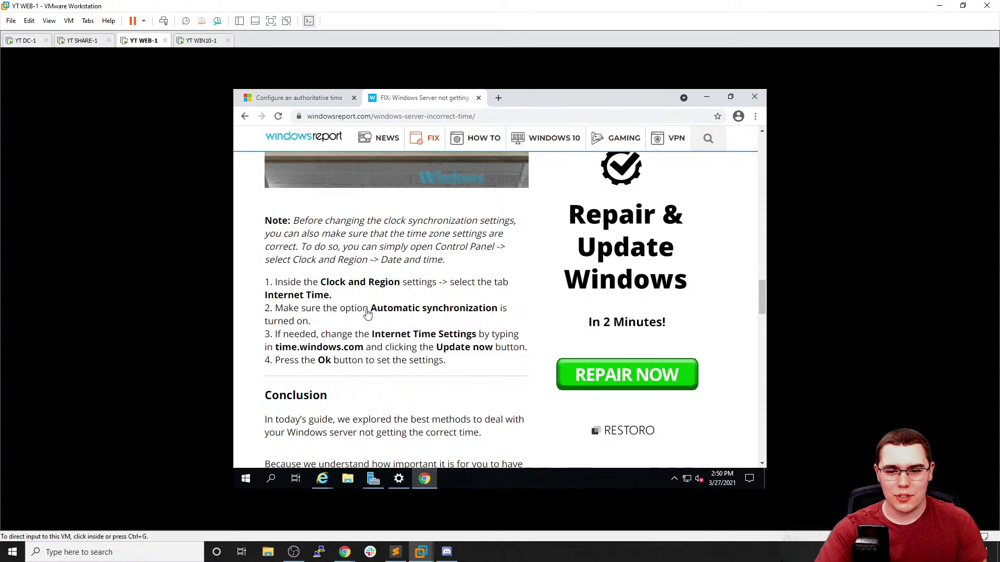
{"action": "left_click", "coordinate": [26, 41]}
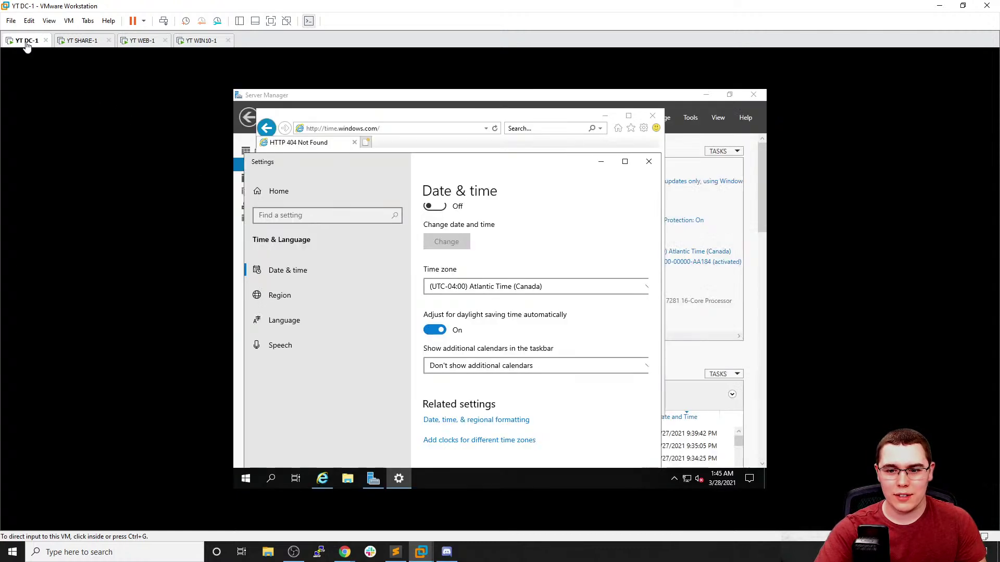
{"action": "scroll", "coordinate": [480, 317], "scroll_direction": "up", "scroll_amount": 3}
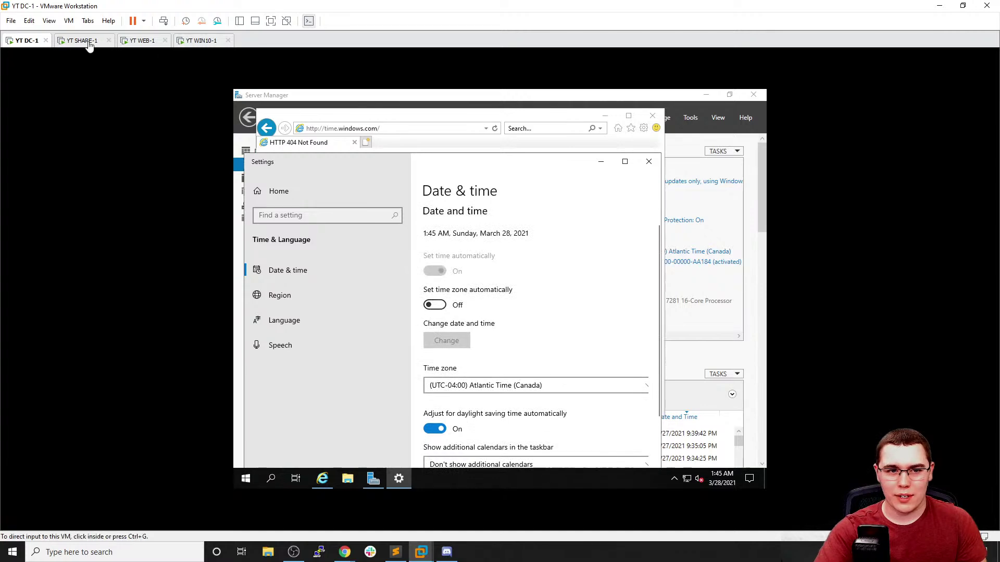
{"action": "scroll", "coordinate": [544, 326], "scroll_direction": "down", "scroll_amount": 2}
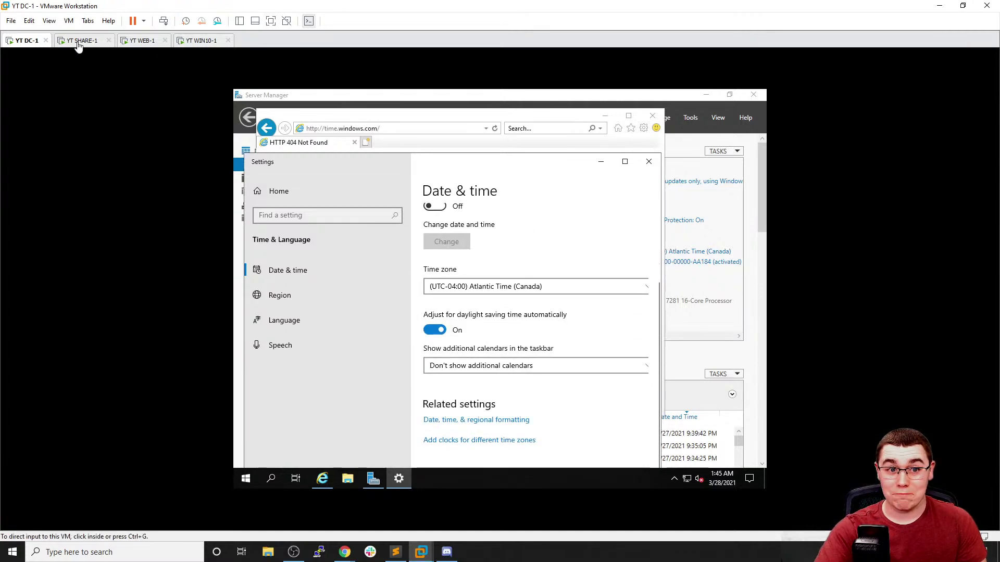
{"action": "left_click", "coordinate": [138, 41]}
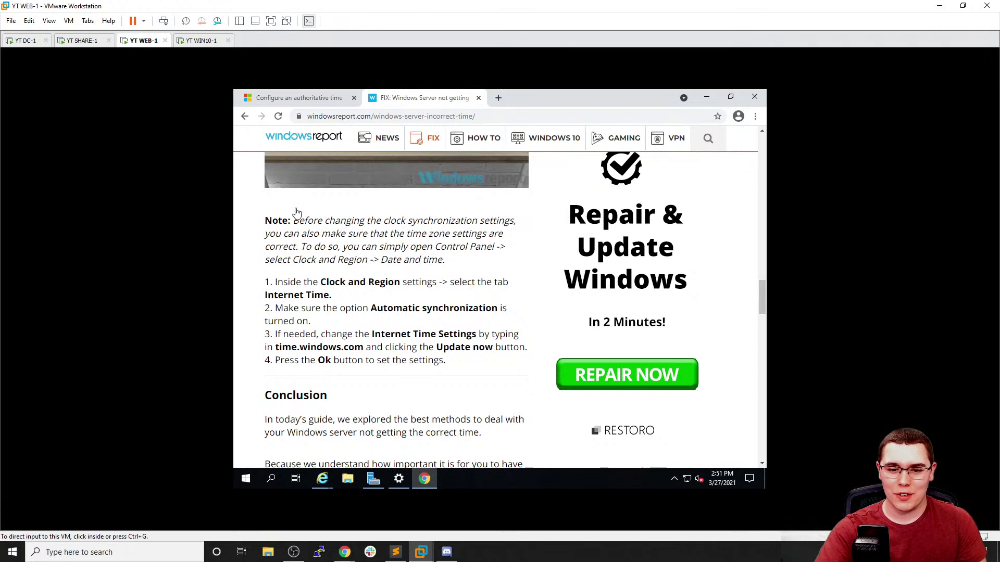
Return Chrome on WEB-1 to the Google search results
{"action": "left_click", "coordinate": [311, 242]}
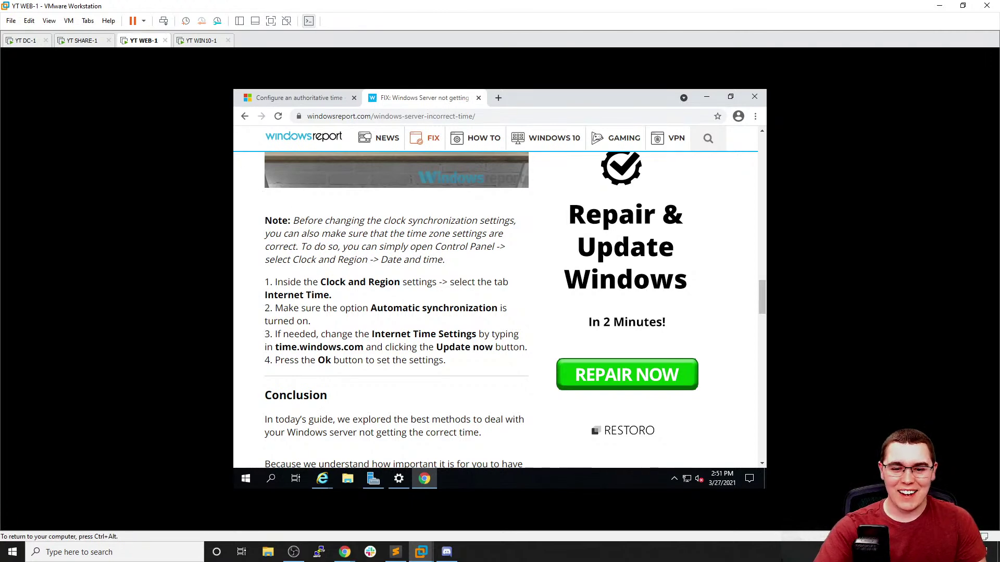
{"action": "scroll", "coordinate": [395, 307], "scroll_direction": "down", "scroll_amount": 4}
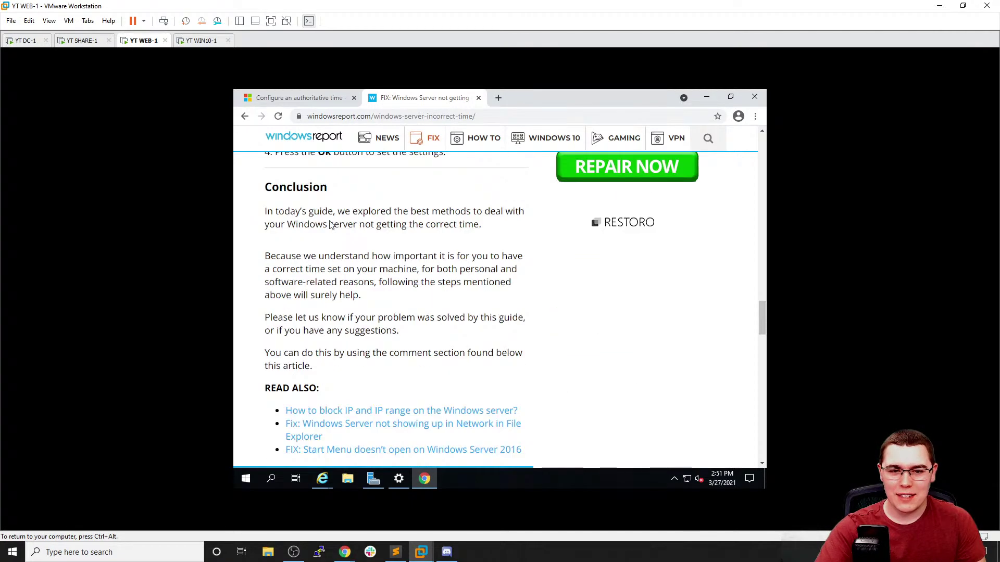
{"action": "left_click", "coordinate": [245, 116]}
{"action": "left_click", "coordinate": [245, 116]}
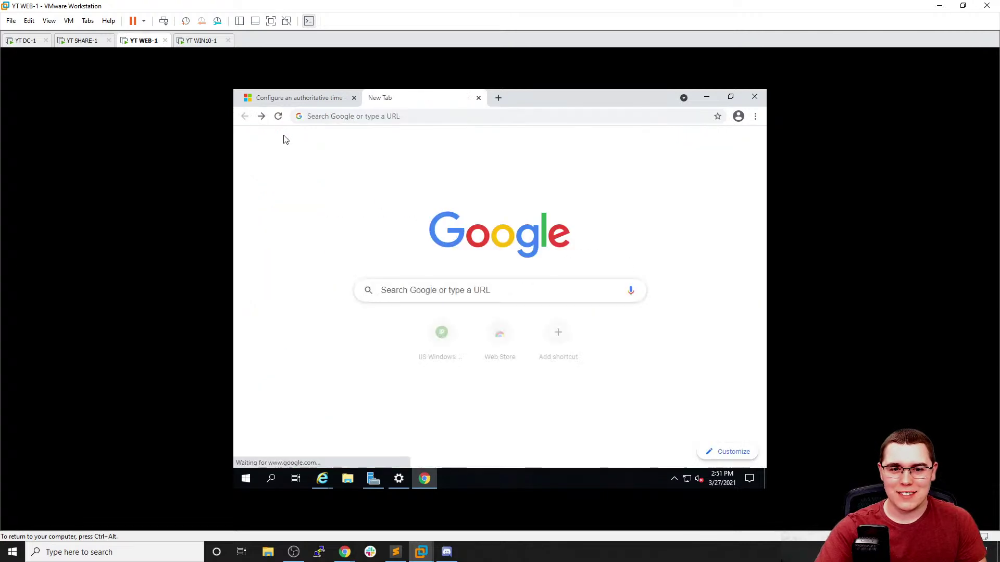
{"action": "left_click", "coordinate": [261, 116]}
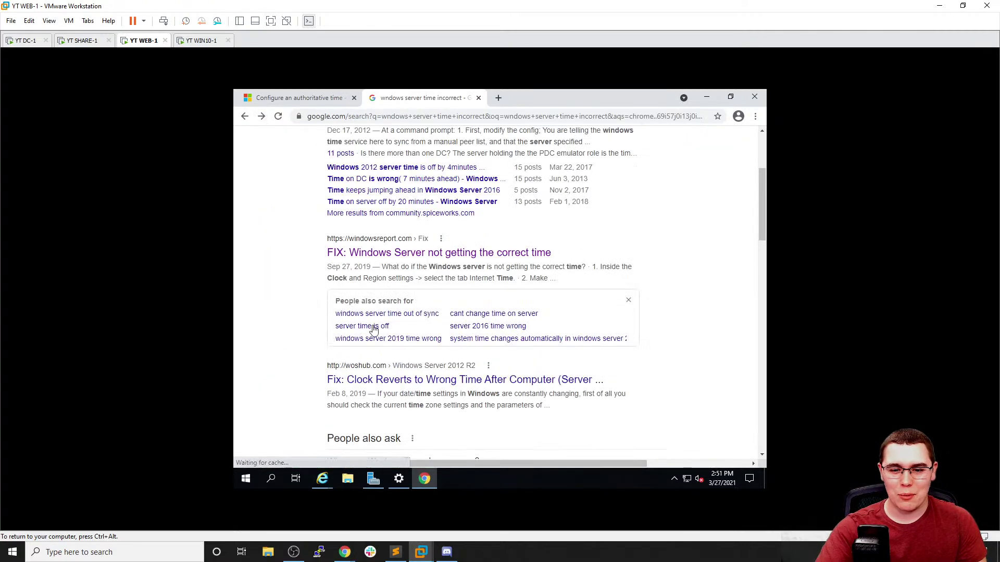
Open and read through the woshub article on clocks reverting to the wrong time
{"action": "left_click", "coordinate": [389, 365]}
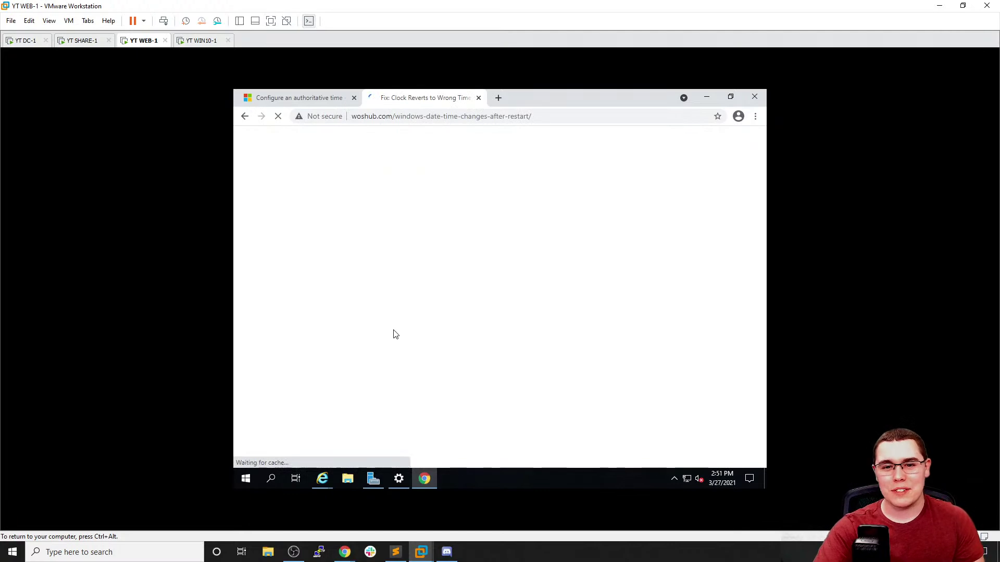
{"action": "scroll", "coordinate": [372, 234], "scroll_direction": "down", "scroll_amount": 10}
{"action": "scroll", "coordinate": [366, 236], "scroll_direction": "down", "scroll_amount": 3}
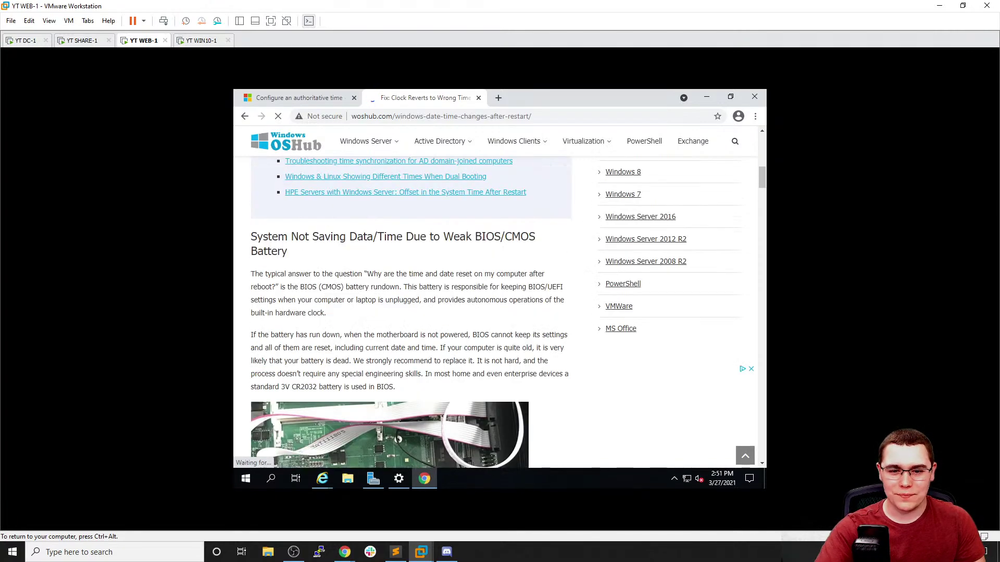
{"action": "scroll", "coordinate": [339, 228], "scroll_direction": "down", "scroll_amount": 10}
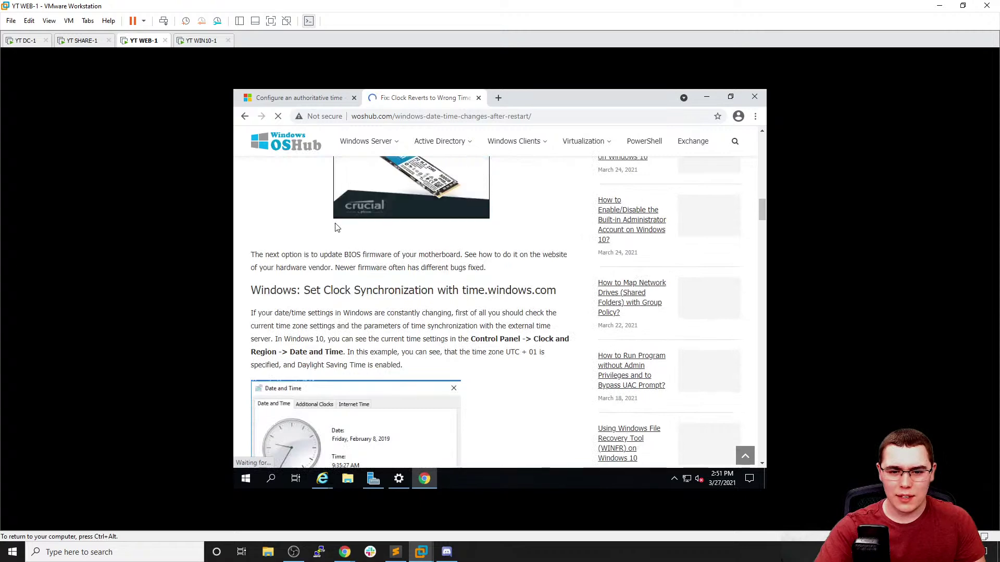
{"action": "scroll", "coordinate": [336, 226], "scroll_direction": "down", "scroll_amount": 1}
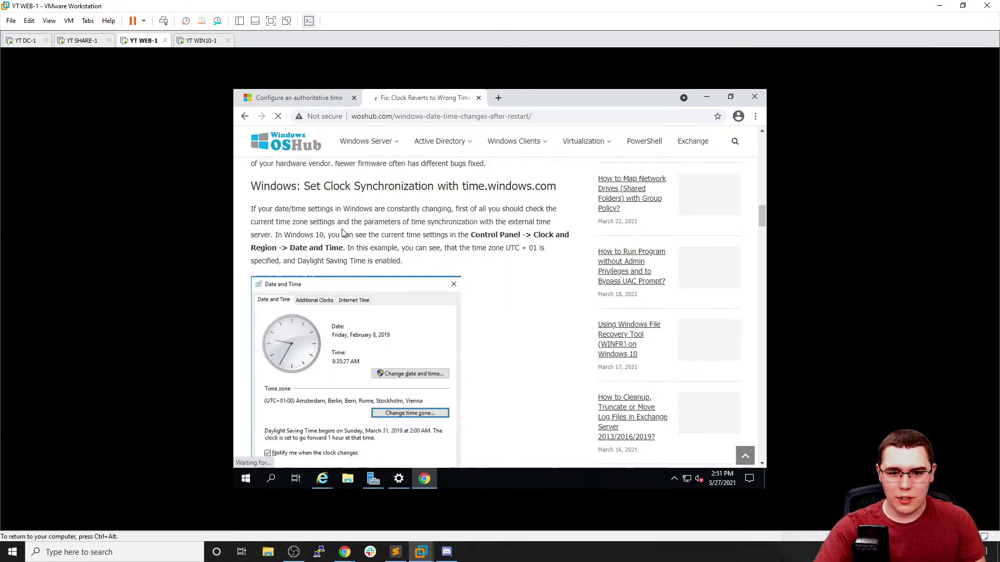
{"action": "scroll", "coordinate": [336, 231], "scroll_direction": "down", "scroll_amount": 1}
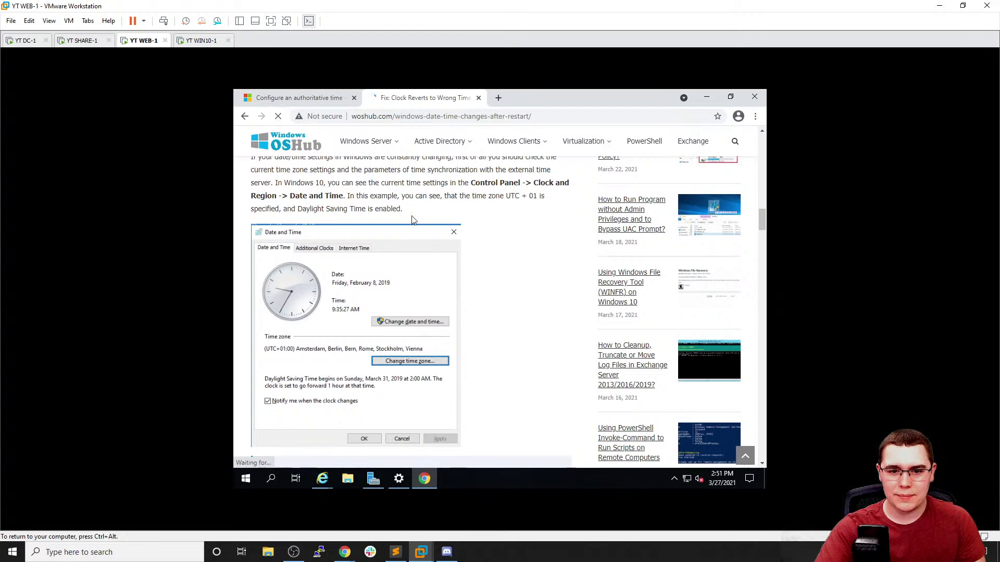
{"action": "scroll", "coordinate": [365, 229], "scroll_direction": "down", "scroll_amount": 3}
{"action": "scroll", "coordinate": [364, 230], "scroll_direction": "down", "scroll_amount": 3}
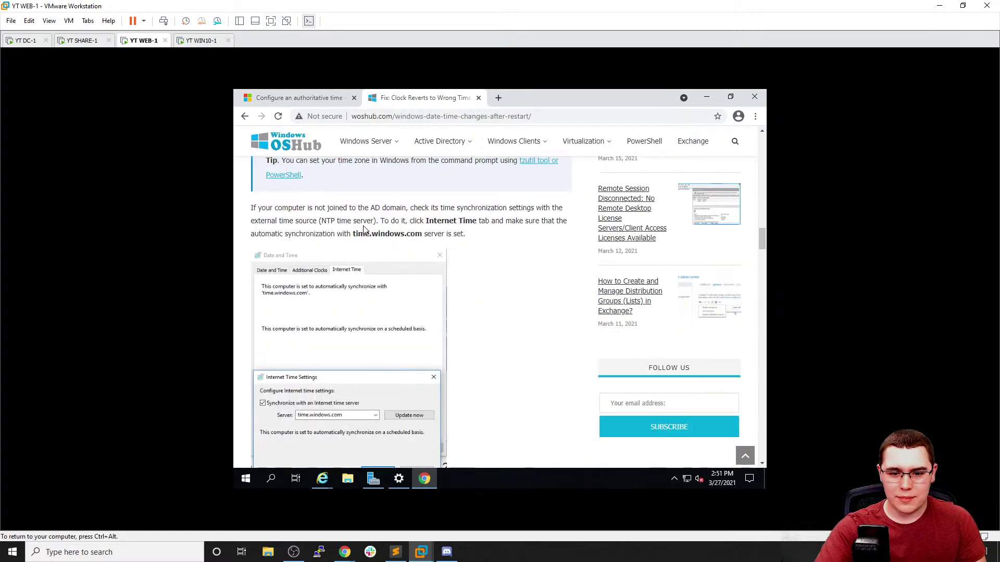
{"action": "scroll", "coordinate": [364, 229], "scroll_direction": "down", "scroll_amount": 1}
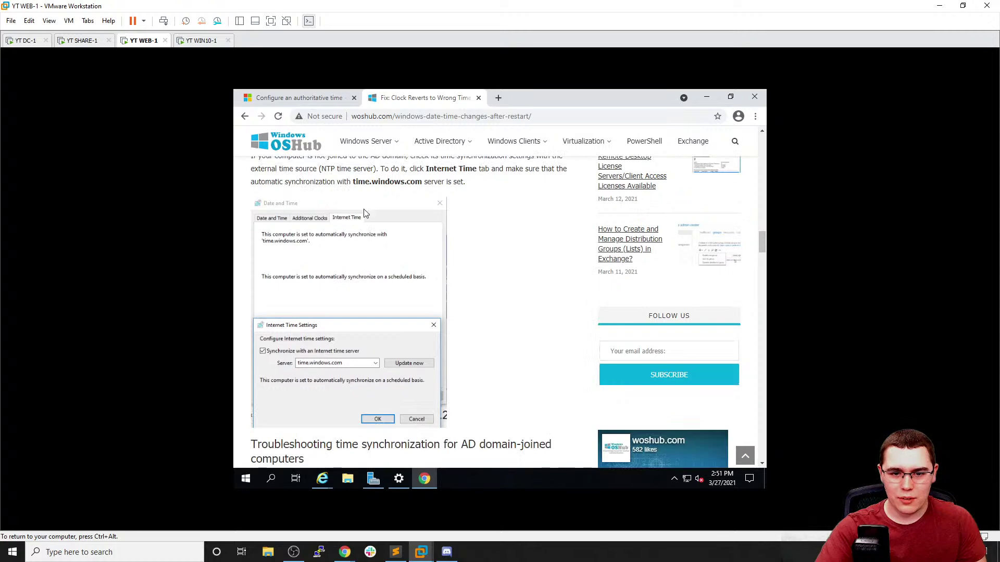
Switch to the authoritative time server docs tab, then minimize DC-1's Date & time settings
{"action": "left_click", "coordinate": [303, 102]}
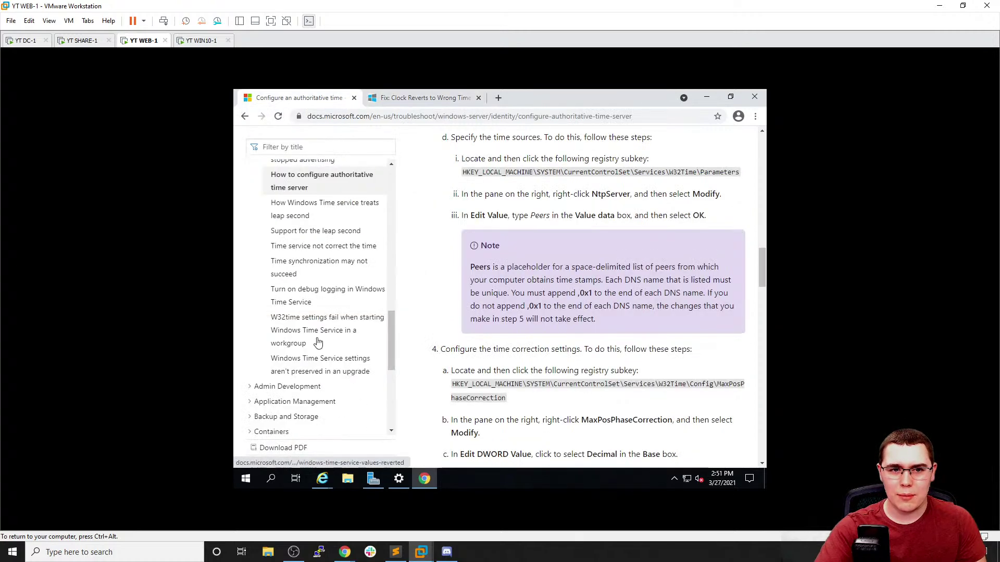
{"action": "left_click", "coordinate": [23, 41]}
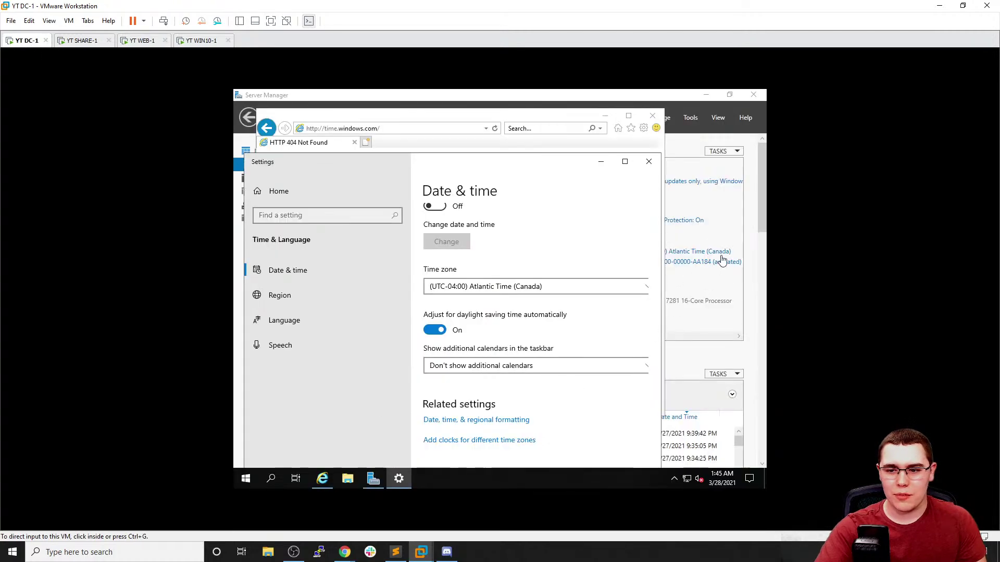
{"action": "left_click", "coordinate": [398, 479]}
From Server Manager, inspect DC-1's Date and Time properties and Additional Clocks tab, then close them
{"action": "left_click", "coordinate": [704, 279]}
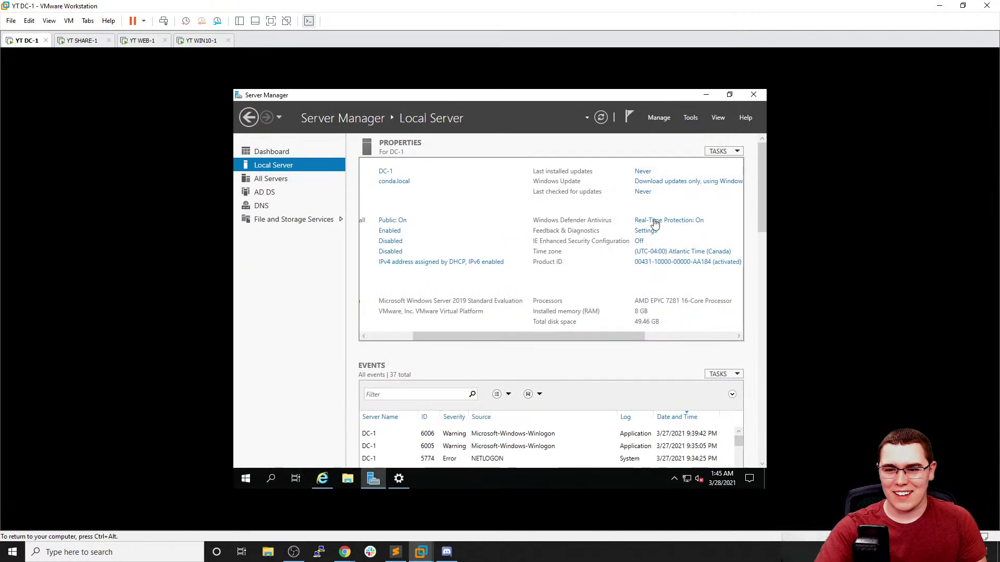
{"action": "left_click", "coordinate": [666, 252]}
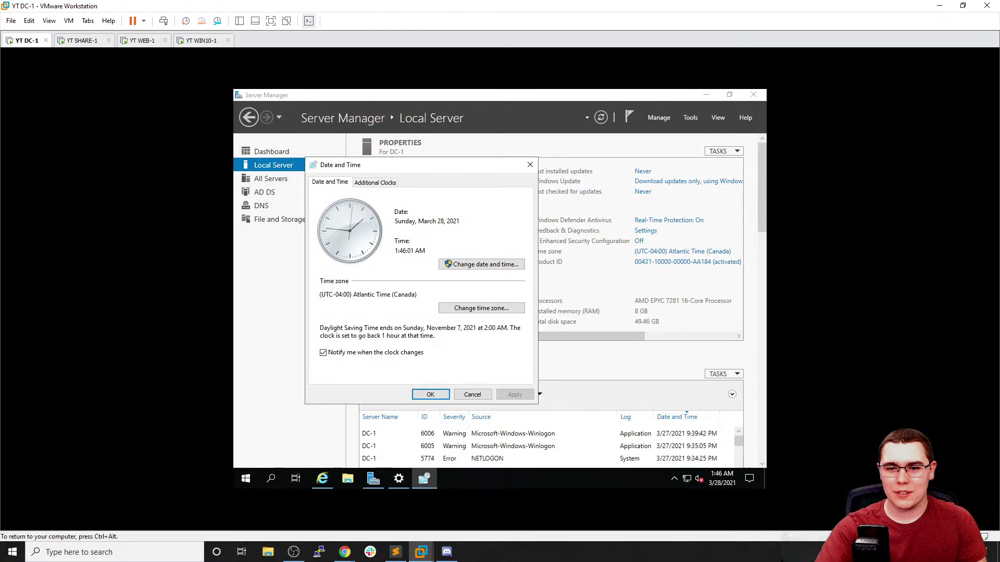
{"action": "left_click", "coordinate": [379, 183]}
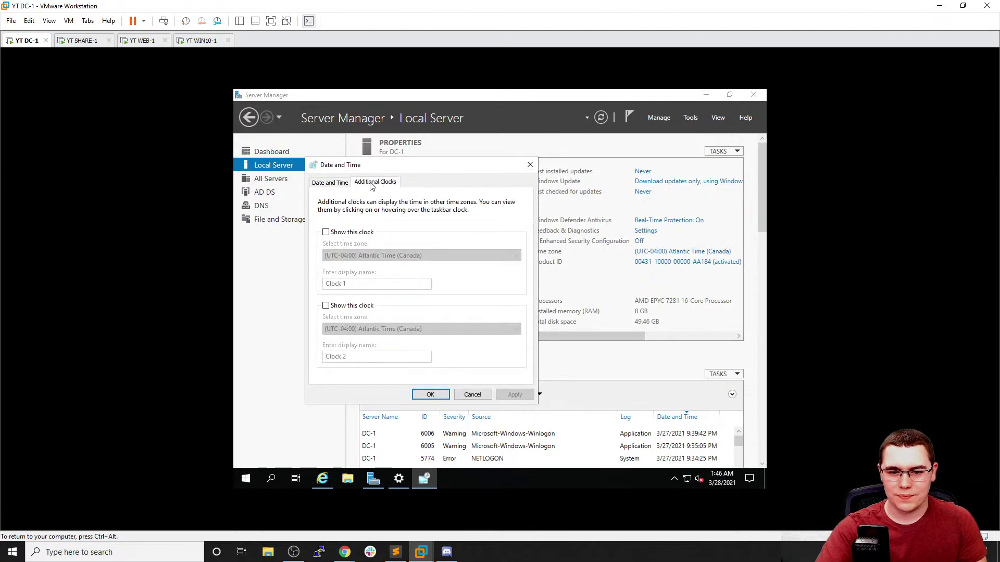
{"action": "left_click", "coordinate": [347, 183]}
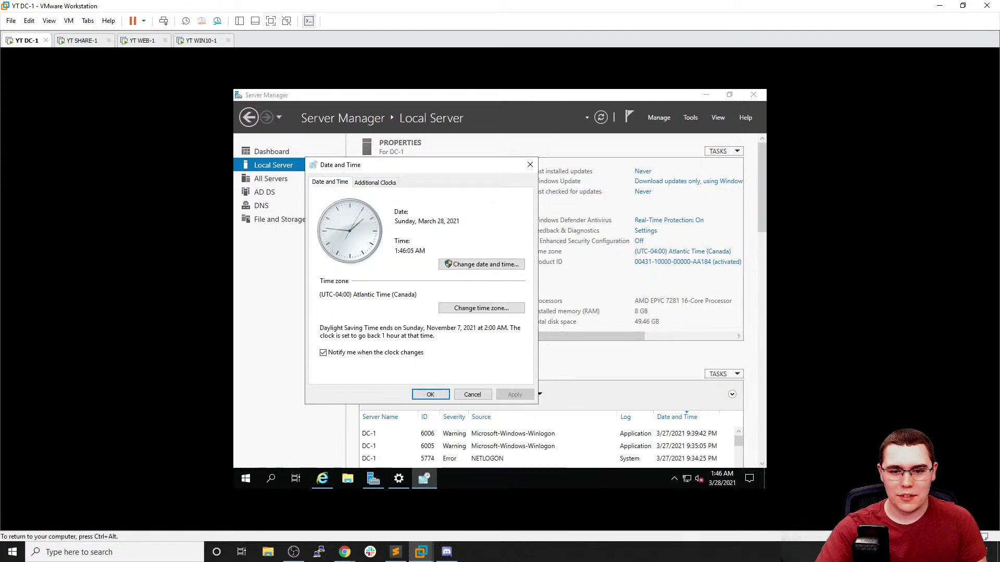
{"action": "left_click", "coordinate": [379, 187]}
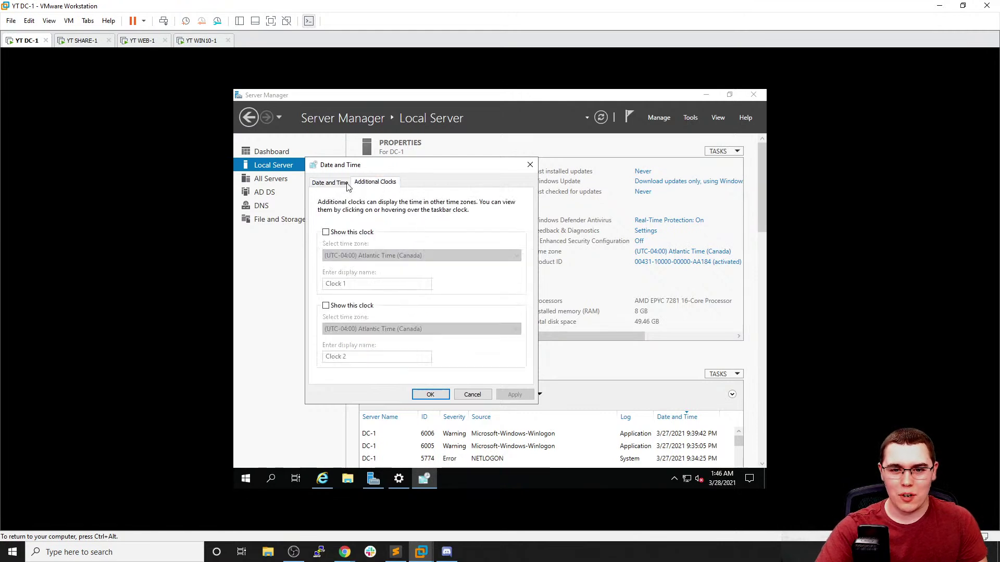
{"action": "left_click", "coordinate": [329, 183]}
{"action": "left_click", "coordinate": [530, 164]}
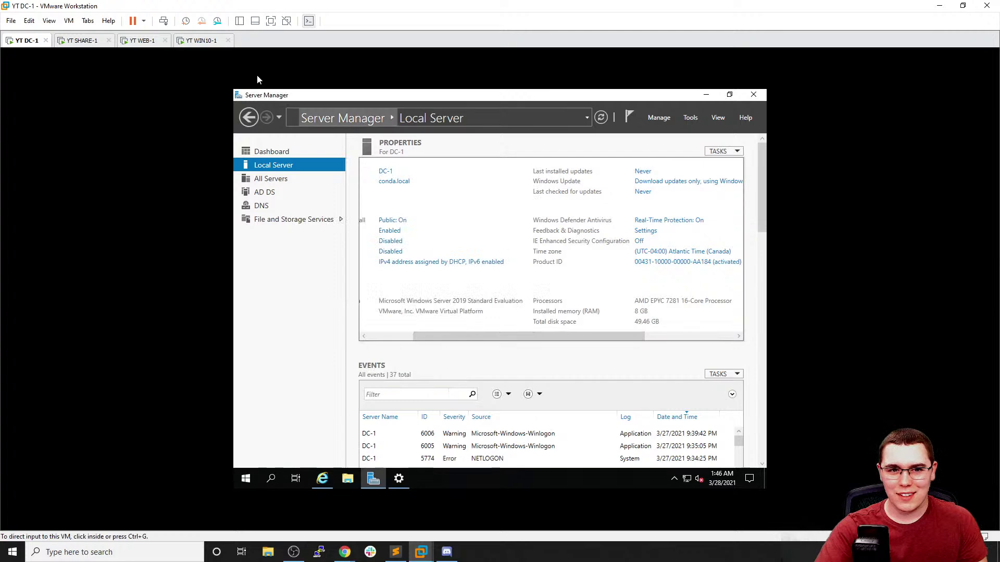
Cycle through the WIN10-1 and WEB-1 tabs and return control to DC-1
{"action": "left_click", "coordinate": [202, 42]}
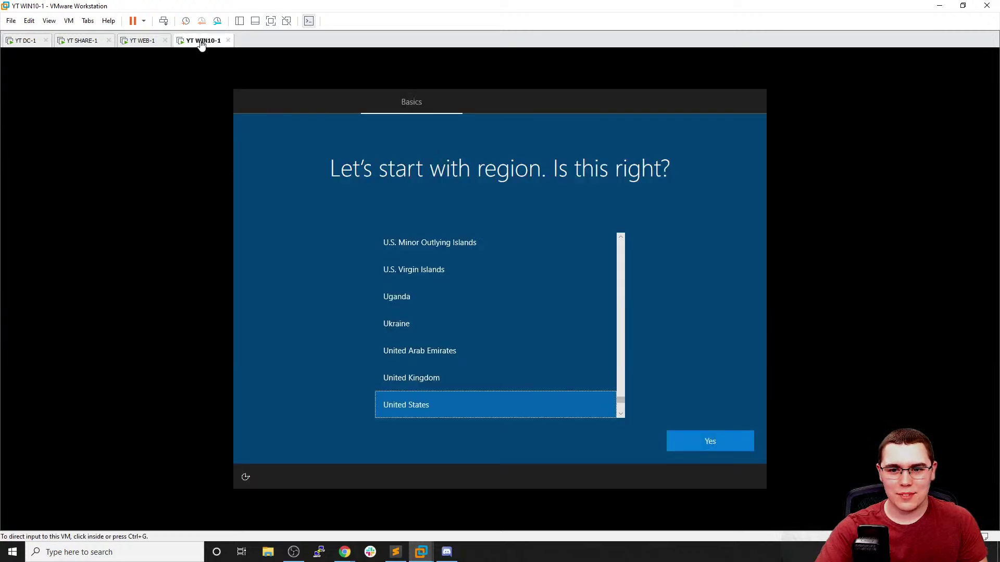
{"action": "left_click", "coordinate": [136, 41]}
{"action": "left_click", "coordinate": [40, 42]}
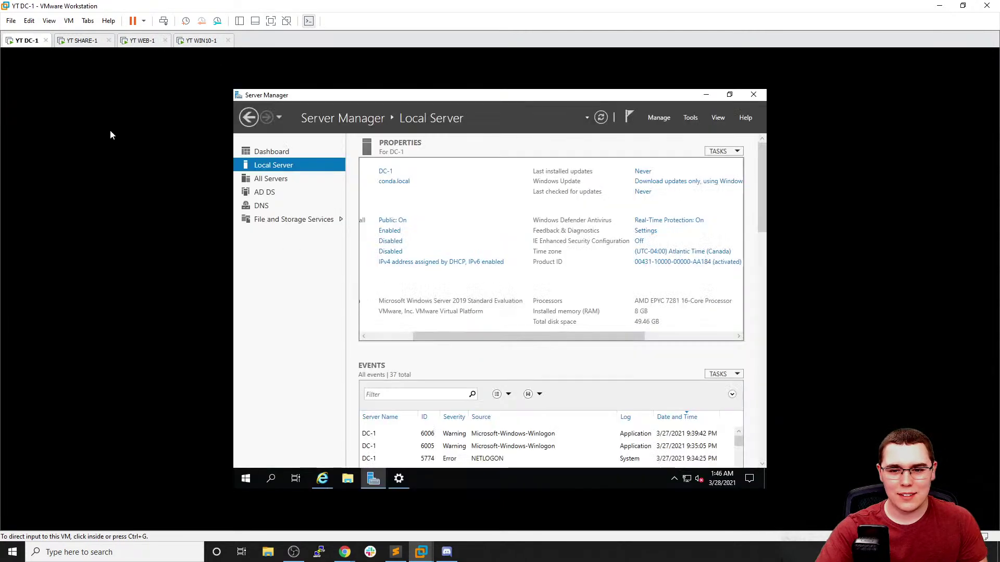
{"action": "left_click", "coordinate": [481, 369]}
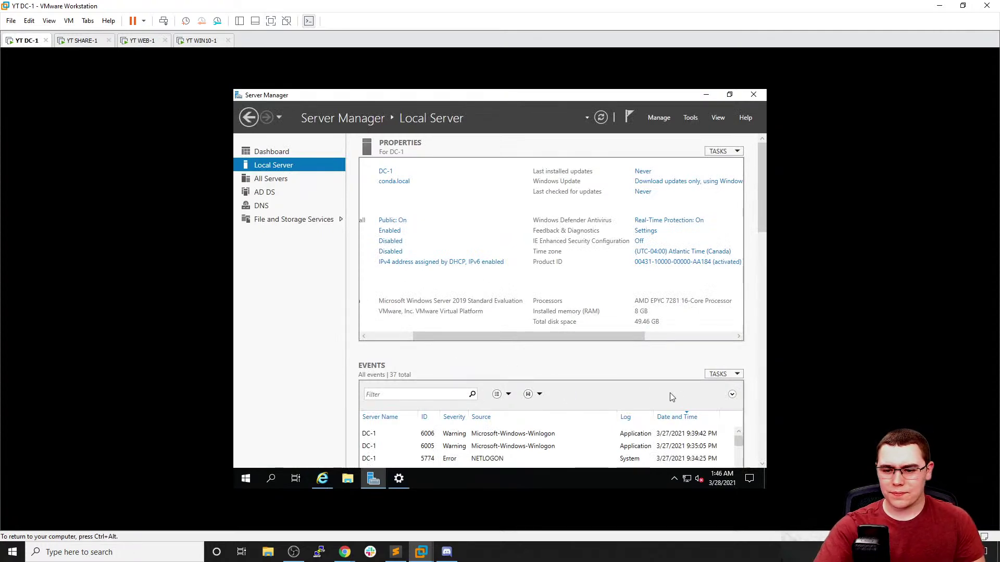
Restart the DC-1 server from its Start menu
{"action": "left_click", "coordinate": [246, 478]}
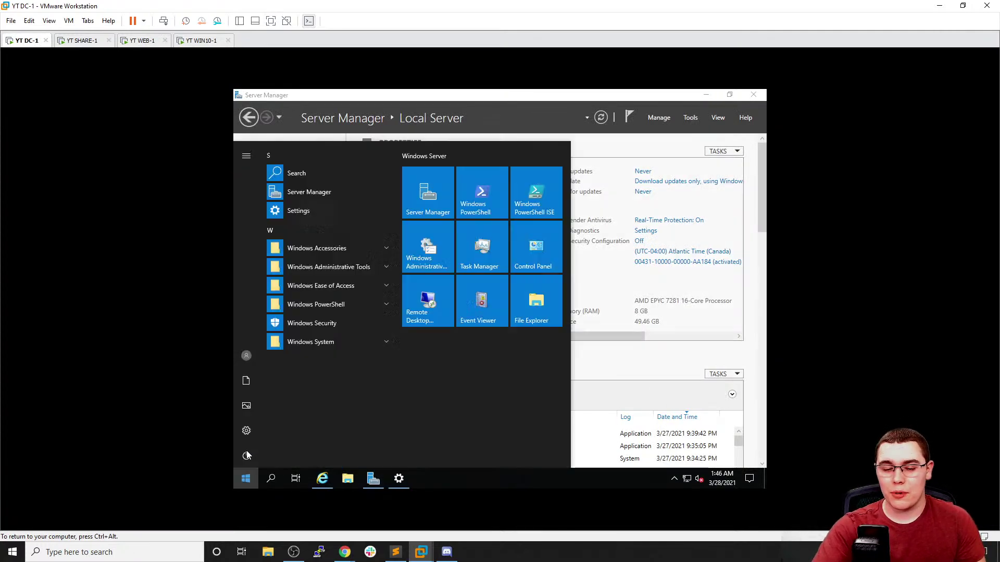
{"action": "left_click", "coordinate": [244, 458]}
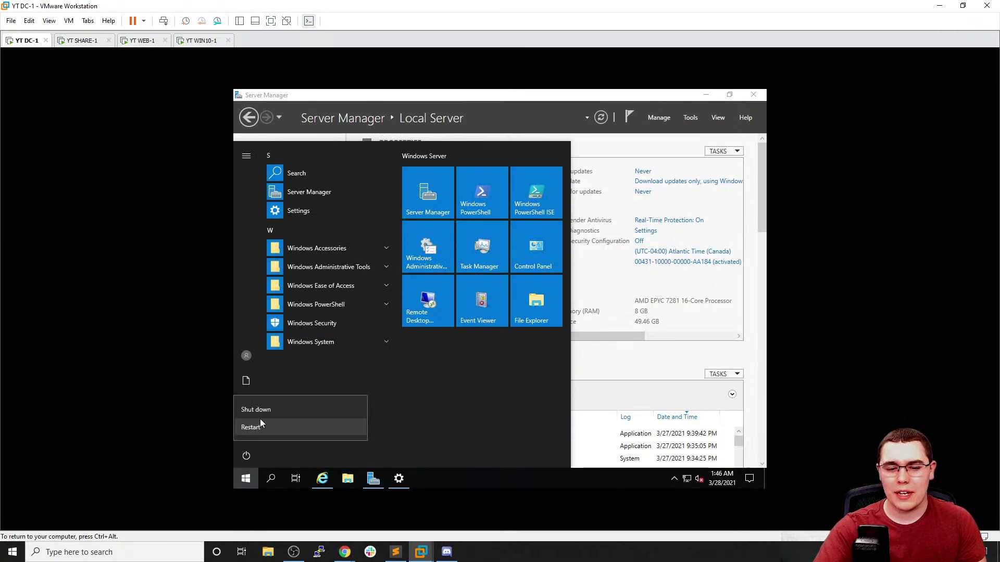
{"action": "left_click", "coordinate": [251, 427]}
{"action": "left_click", "coordinate": [383, 427]}
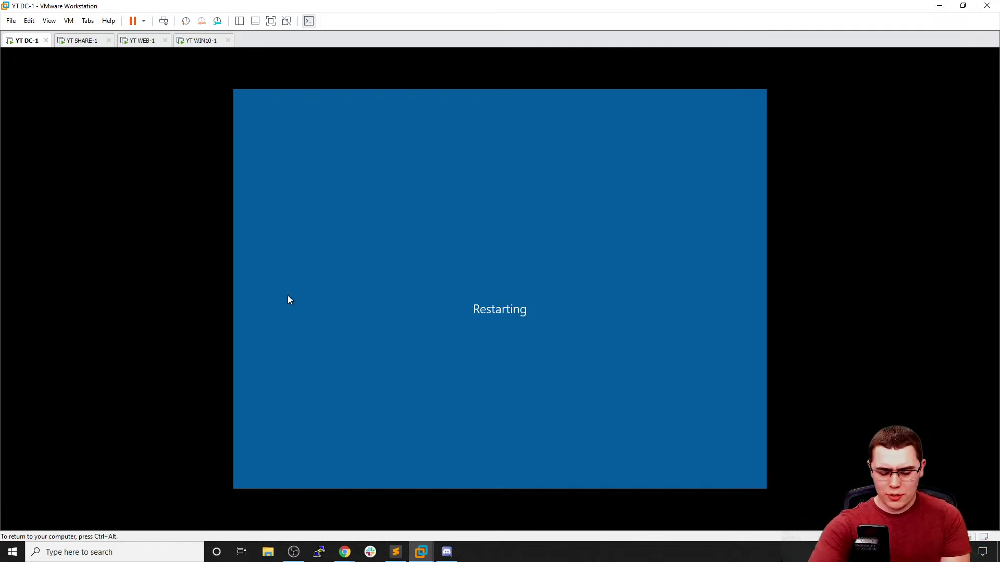
Send Ctrl+Alt+Del to SHARE-1 and sign in with the Administrator password
{"action": "left_click", "coordinate": [80, 41]}
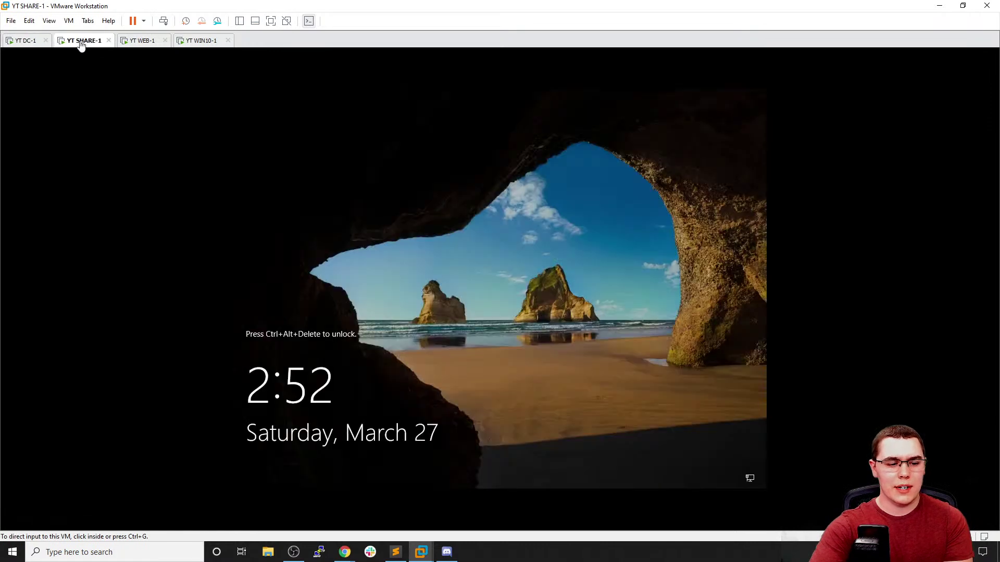
{"action": "left_click", "coordinate": [413, 349]}
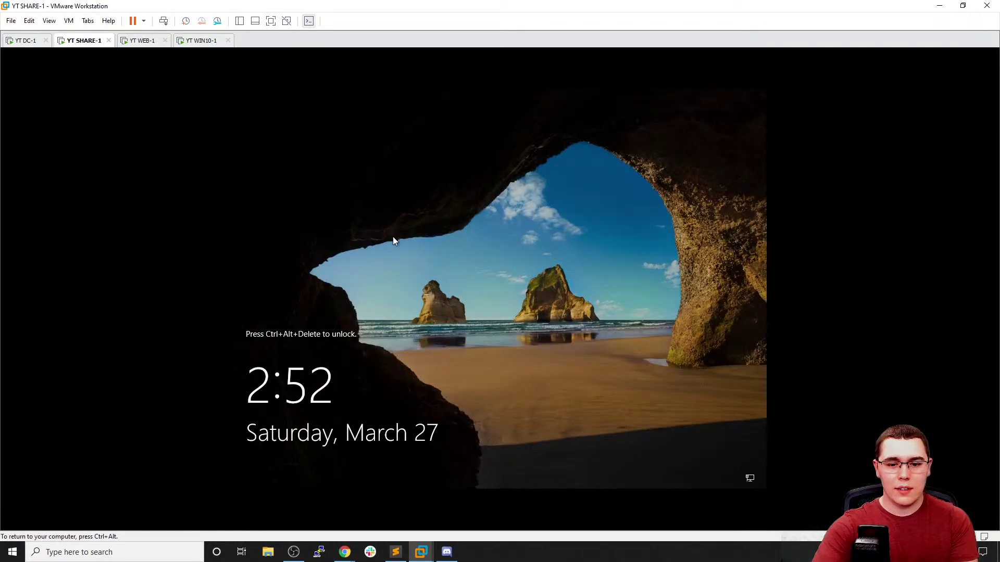
{"action": "key", "text": "ctrl+alt"}
{"action": "left_click", "coordinate": [49, 21]}
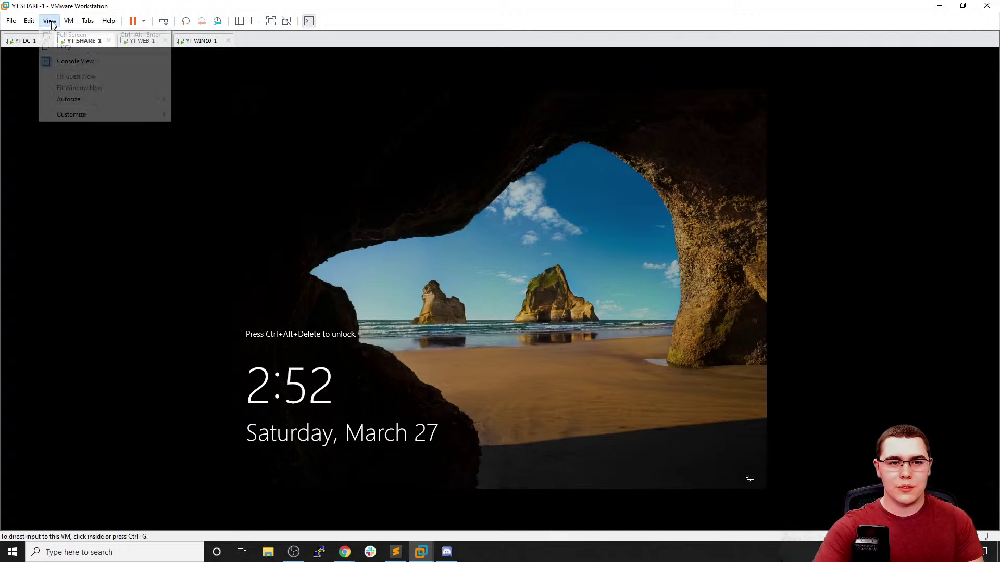
{"action": "mouse_move", "coordinate": [68, 21]}
{"action": "left_click", "coordinate": [86, 73]}
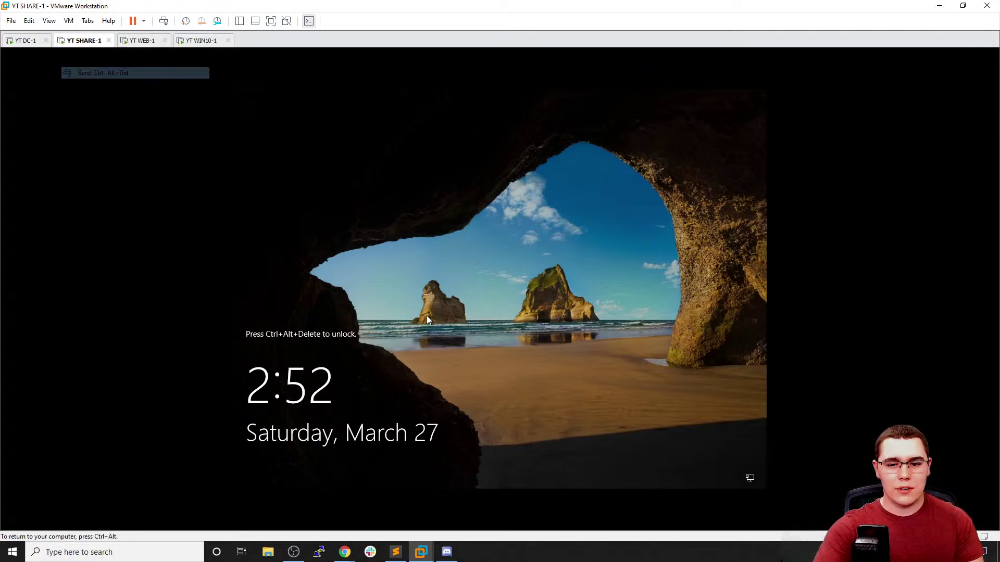
{"action": "type", "text": "••"}
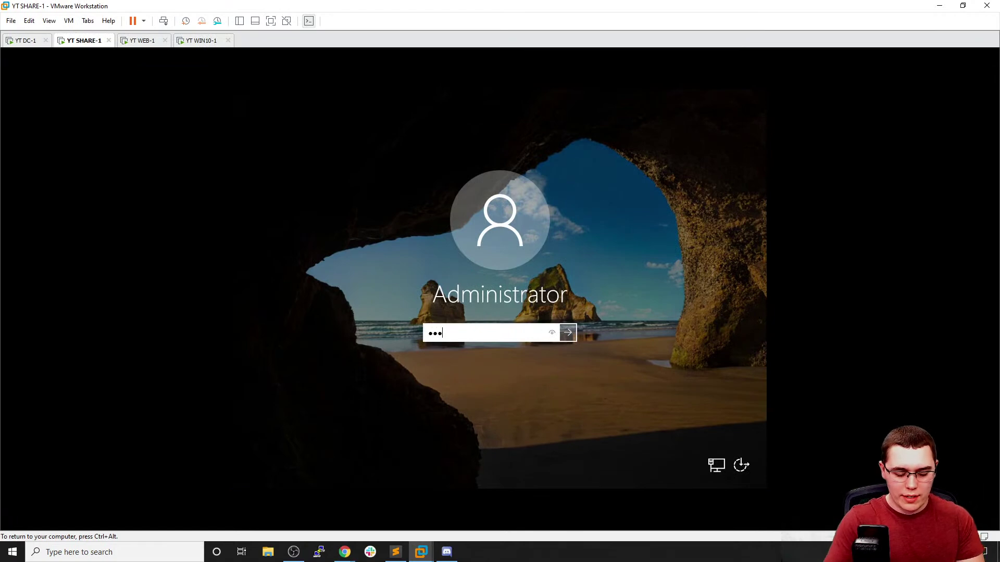
{"action": "key", "text": "Return"}
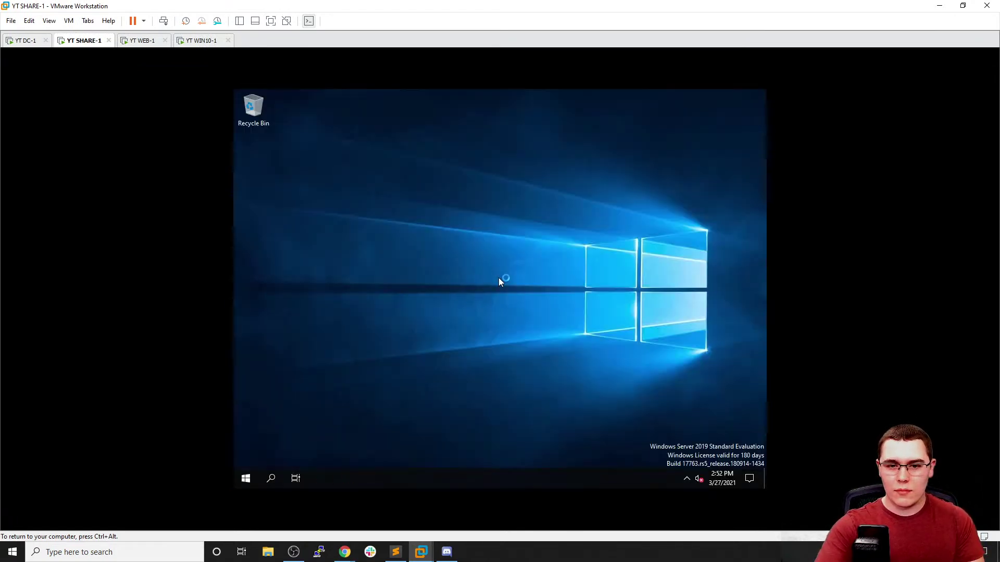
Dismiss SHARE-1's Windows Admin Center popup and open Server Manager's Local Server page
{"action": "left_click", "coordinate": [25, 42]}
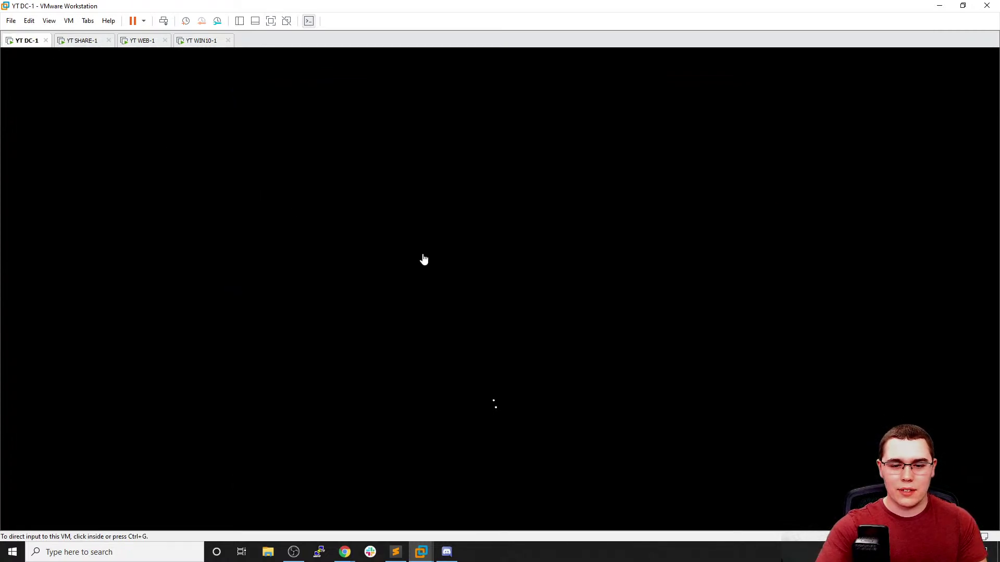
{"action": "left_click", "coordinate": [78, 42]}
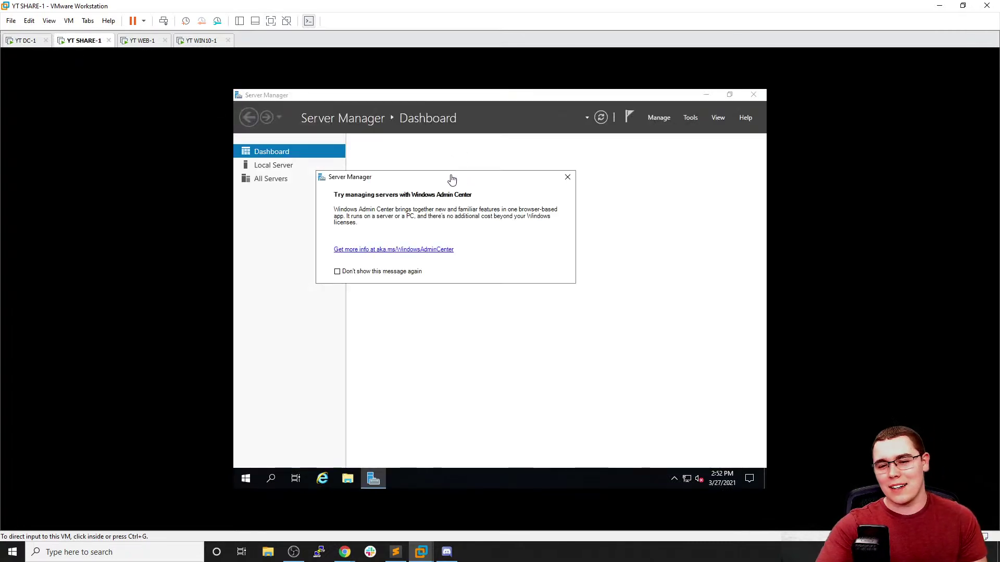
{"action": "left_click", "coordinate": [569, 178]}
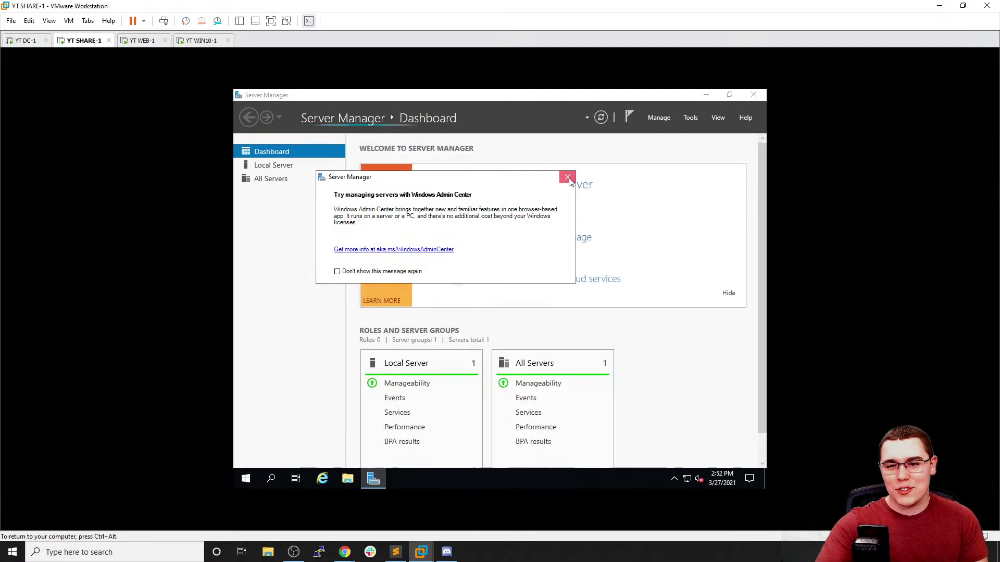
{"action": "left_click", "coordinate": [568, 177]}
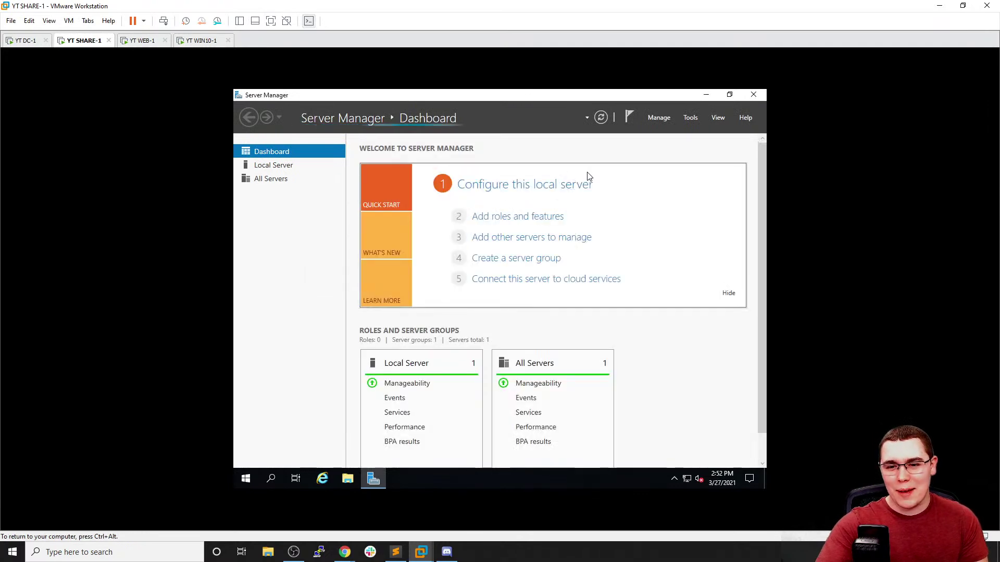
{"action": "left_click", "coordinate": [658, 118]}
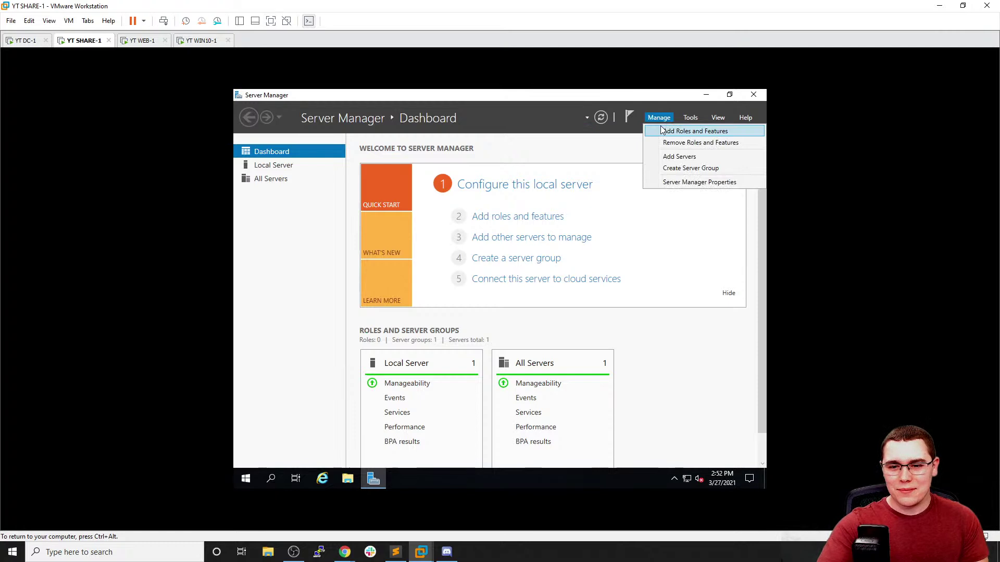
{"action": "left_click", "coordinate": [294, 192]}
{"action": "left_click", "coordinate": [284, 166]}
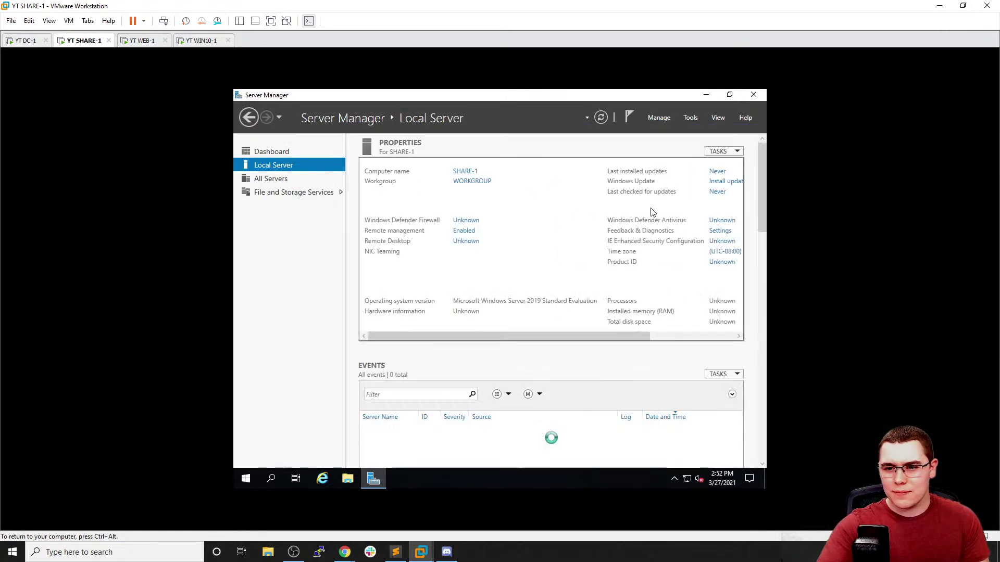
Change SHARE-1's time zone from (UTC-08:00) to (UTC-05:00) Eastern Time (US & Canada)
{"action": "left_click", "coordinate": [719, 254]}
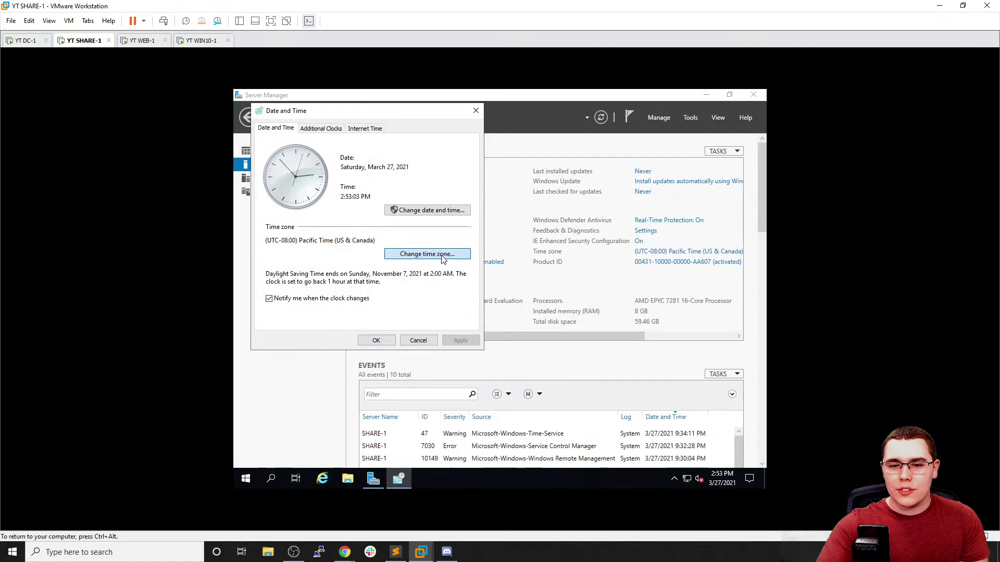
{"action": "left_click", "coordinate": [441, 254]}
{"action": "left_click", "coordinate": [385, 174]}
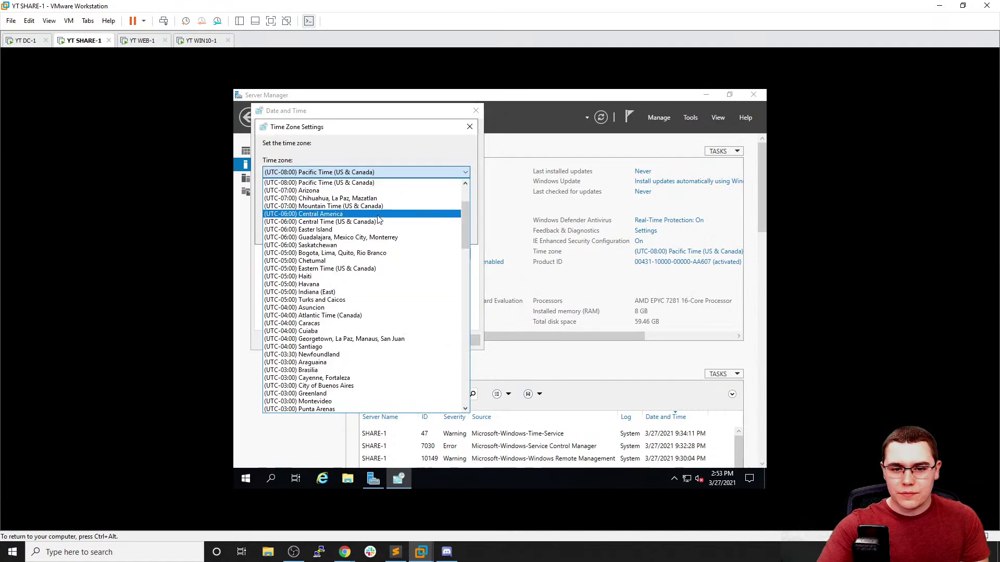
{"action": "scroll", "coordinate": [370, 225], "scroll_direction": "up", "scroll_amount": 1}
{"action": "scroll", "coordinate": [367, 229], "scroll_direction": "down", "scroll_amount": 2}
{"action": "left_click", "coordinate": [368, 245]}
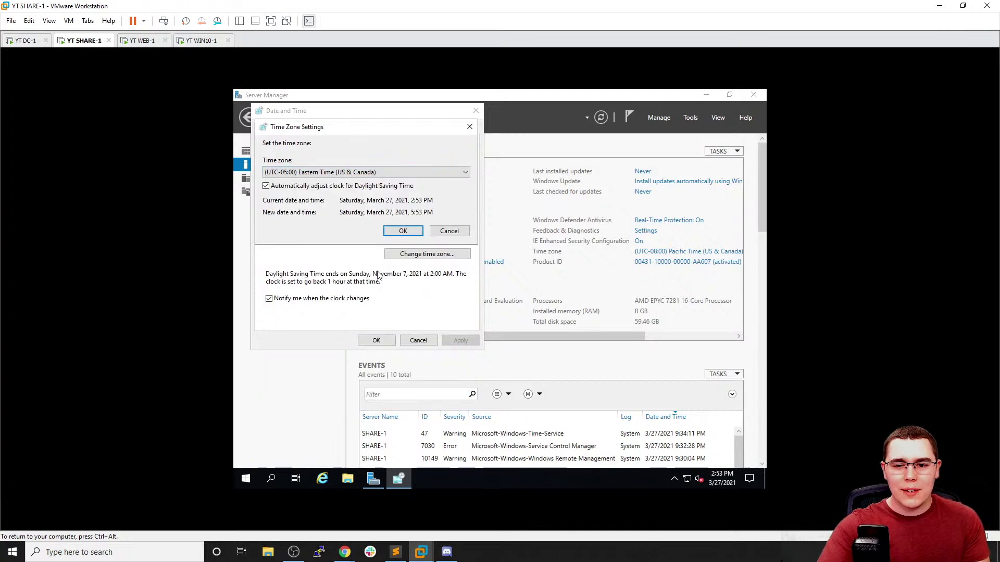
{"action": "left_click", "coordinate": [404, 231]}
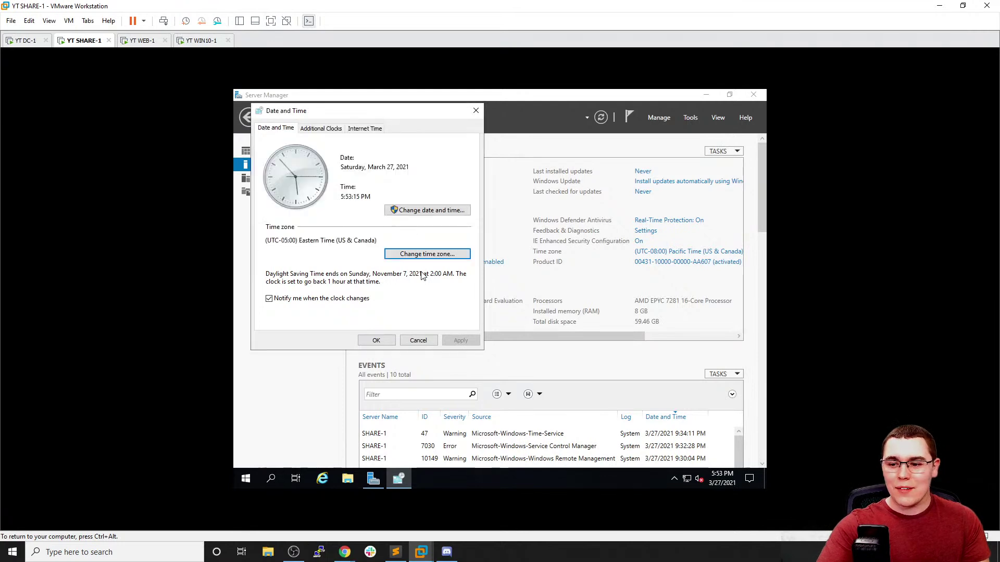
{"action": "left_click", "coordinate": [387, 338]}
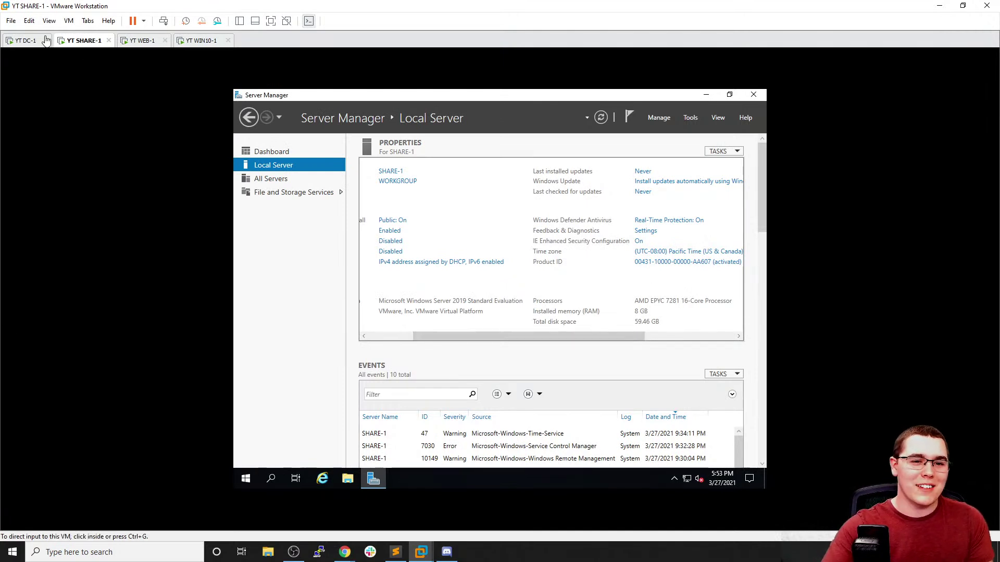
{"action": "left_click", "coordinate": [23, 40]}
Sign in to DC-1 as domain Administrator and open its Local Server page
{"action": "left_click", "coordinate": [68, 21]}
{"action": "left_click", "coordinate": [91, 74]}
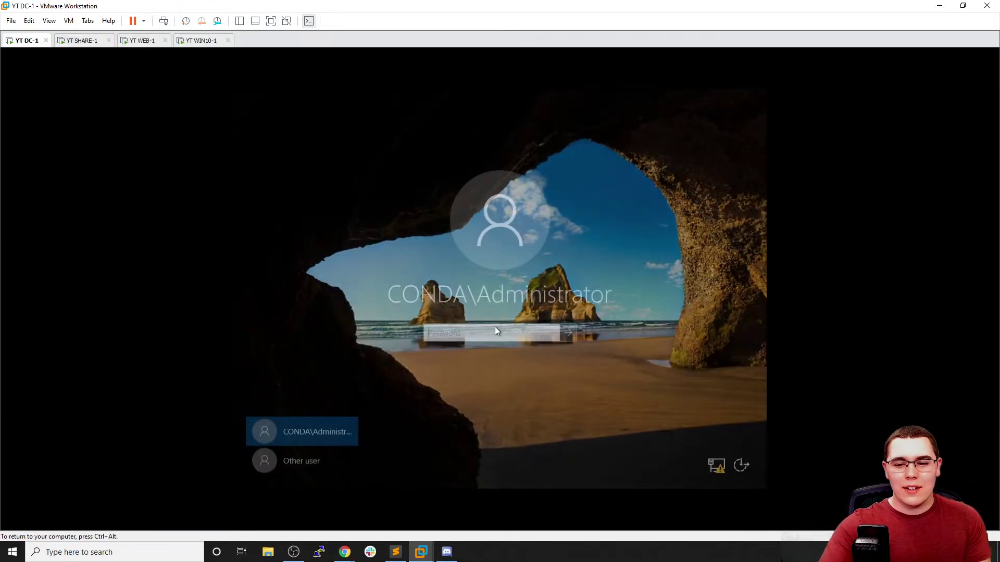
{"action": "type", "text": "*"}
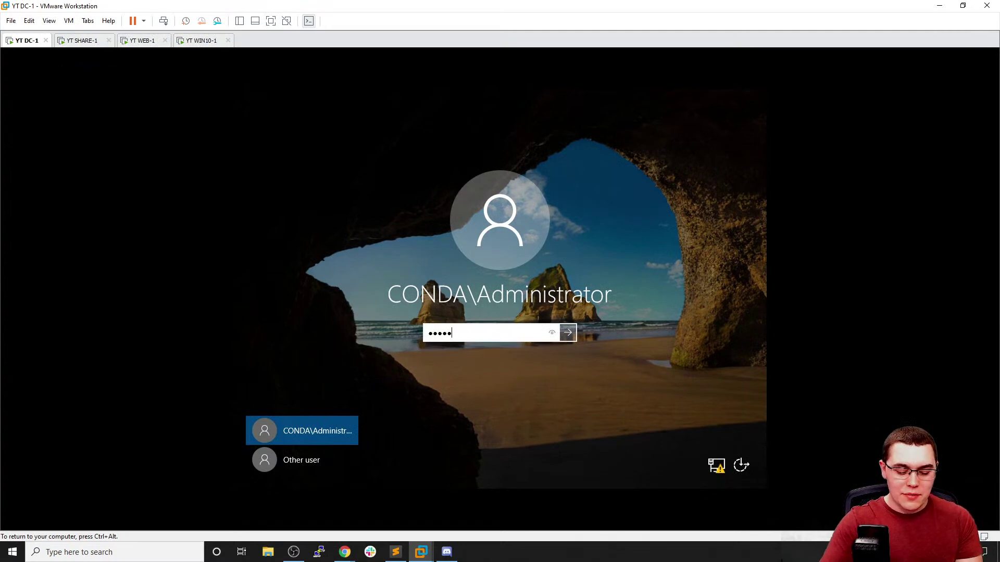
{"action": "key", "text": "Return"}
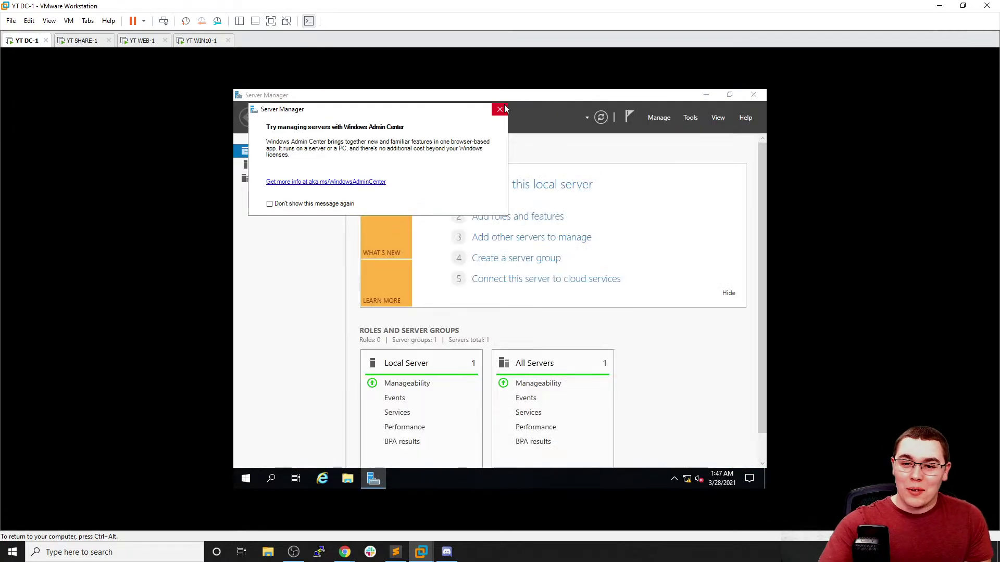
{"action": "left_click", "coordinate": [499, 109]}
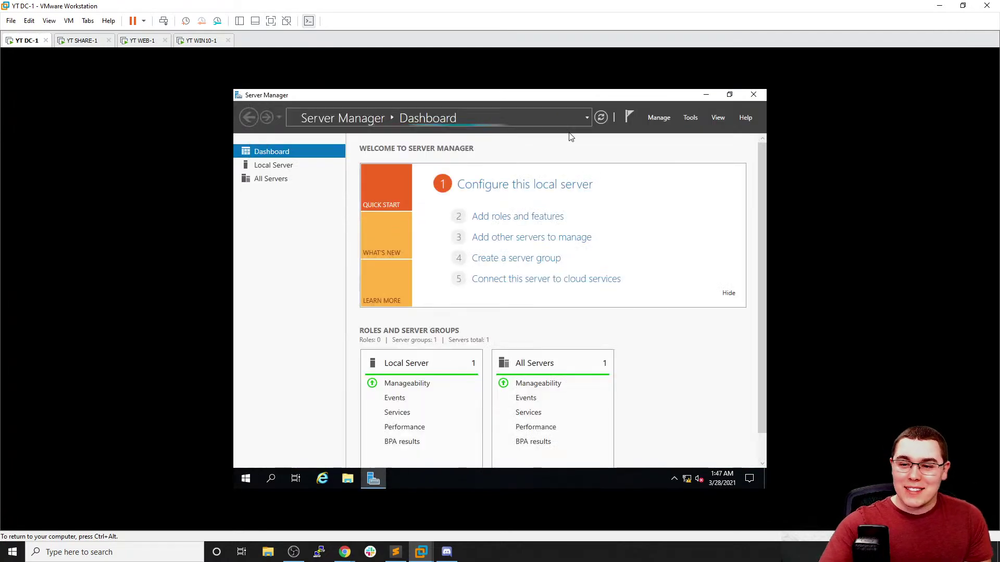
{"action": "left_click", "coordinate": [307, 166]}
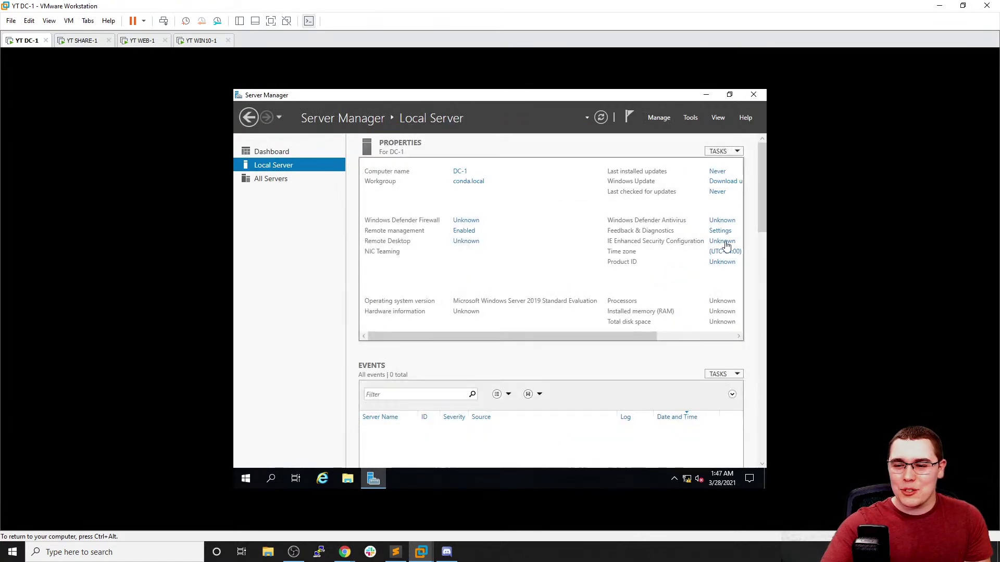
Set DC-1's time zone to (UTC-05:00) Eastern Time (US & Canada) and verify it
{"action": "left_click", "coordinate": [724, 252]}
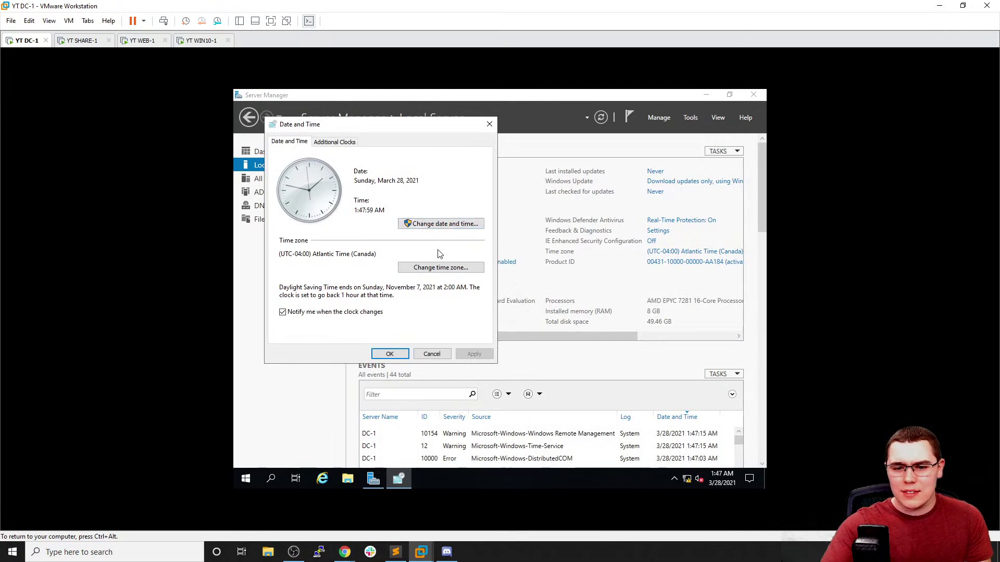
{"action": "left_click", "coordinate": [440, 268]}
{"action": "left_click", "coordinate": [391, 186]}
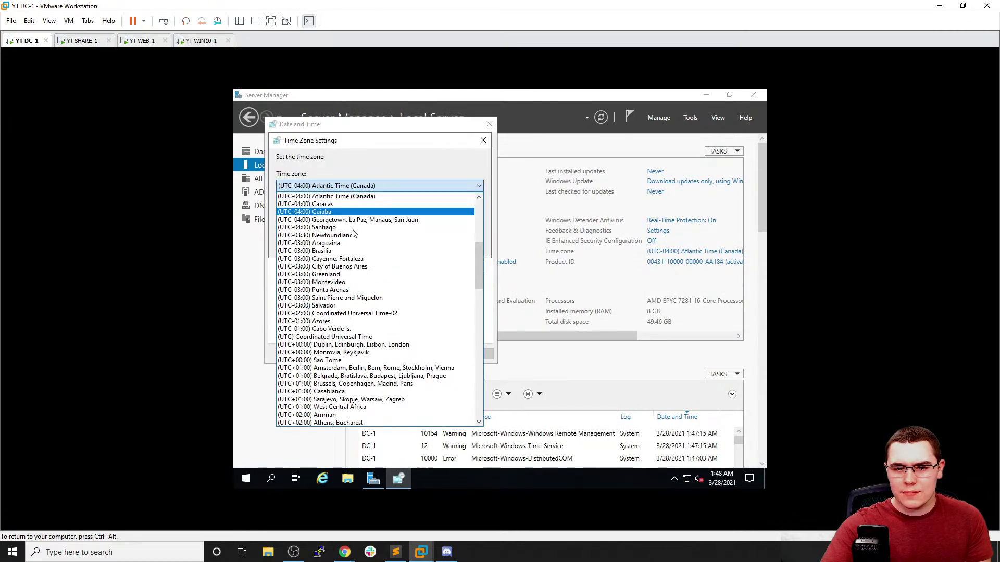
{"action": "scroll", "coordinate": [372, 199], "scroll_direction": "up", "scroll_amount": 2}
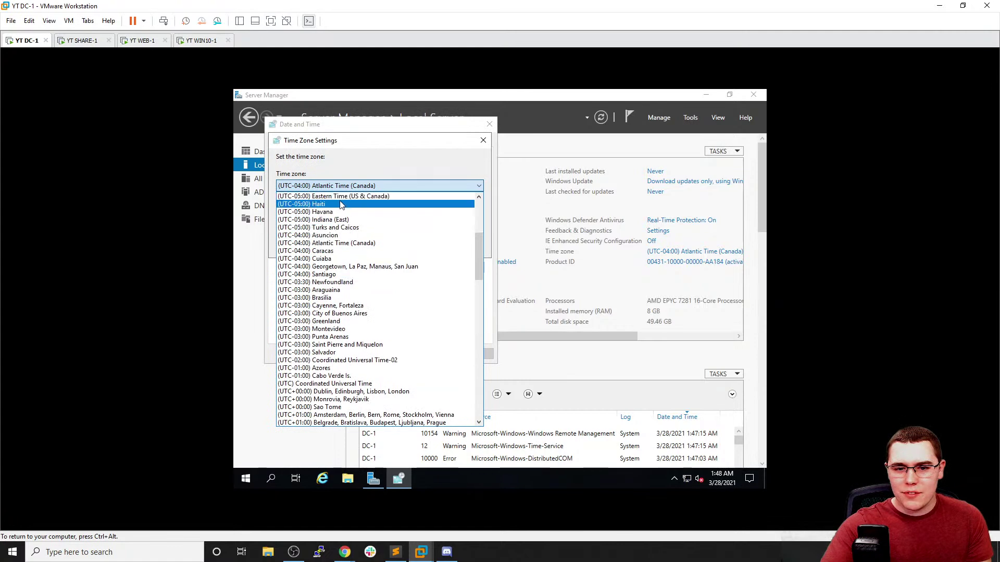
{"action": "left_click", "coordinate": [371, 198]}
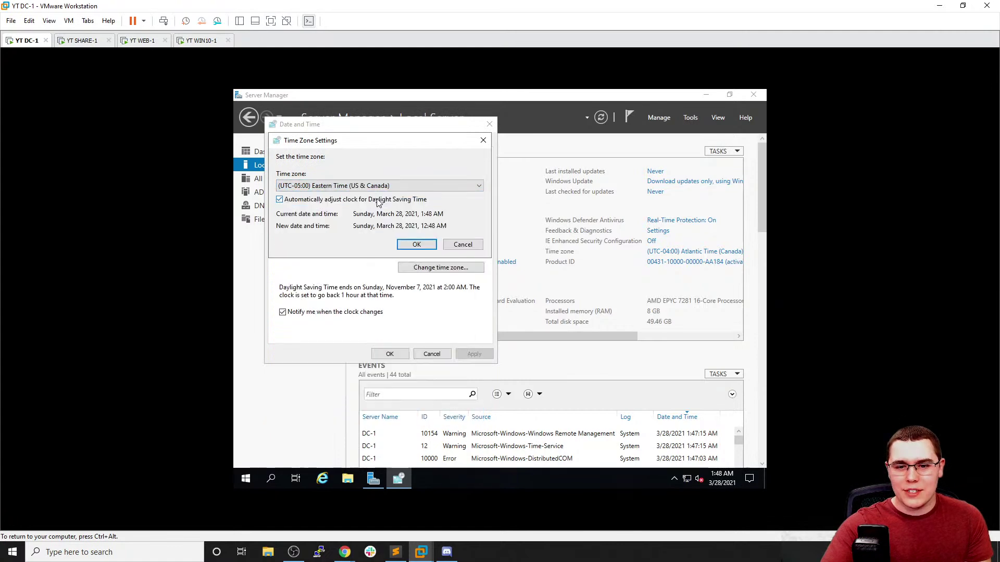
{"action": "left_click", "coordinate": [423, 246]}
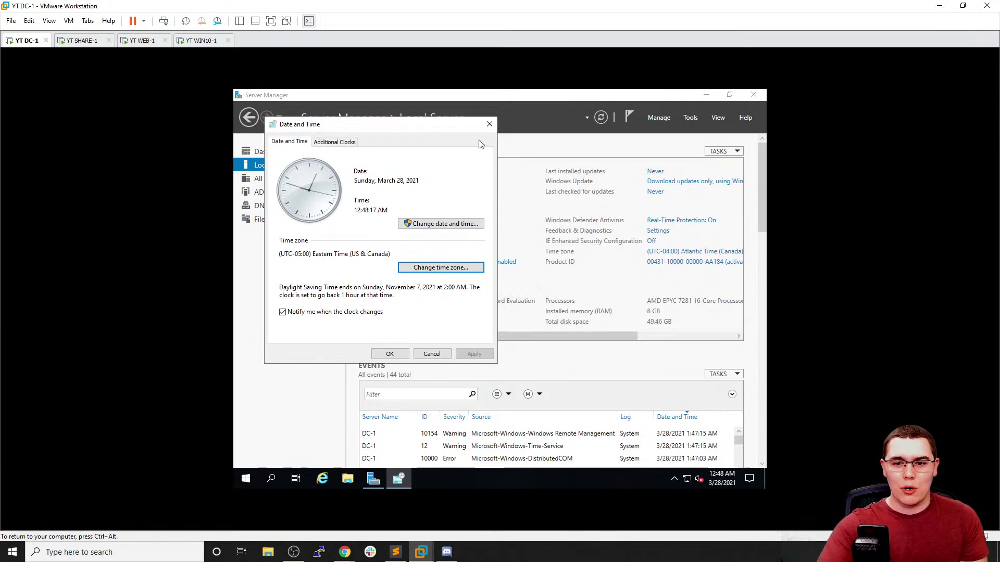
{"action": "left_click", "coordinate": [489, 125]}
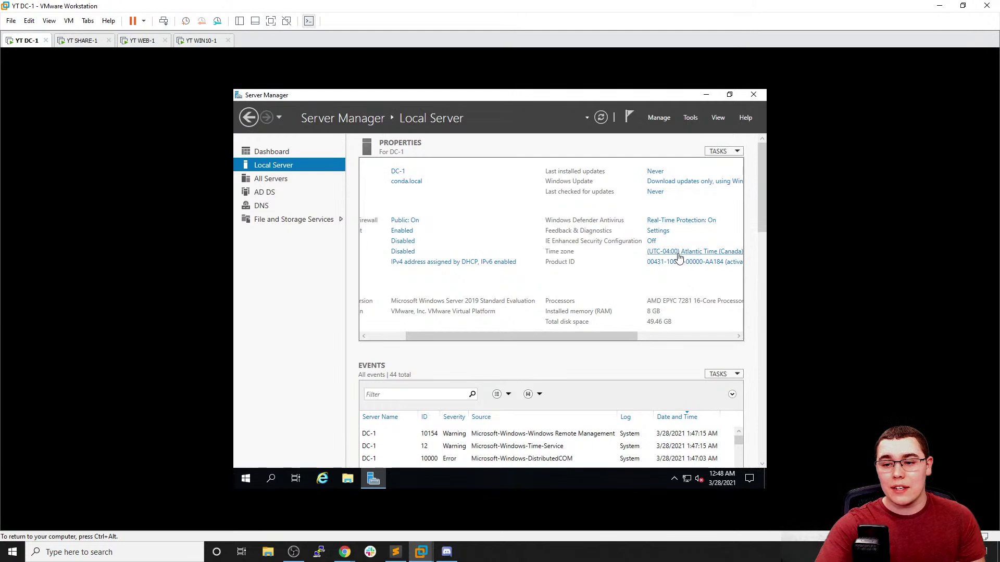
{"action": "left_click", "coordinate": [672, 252]}
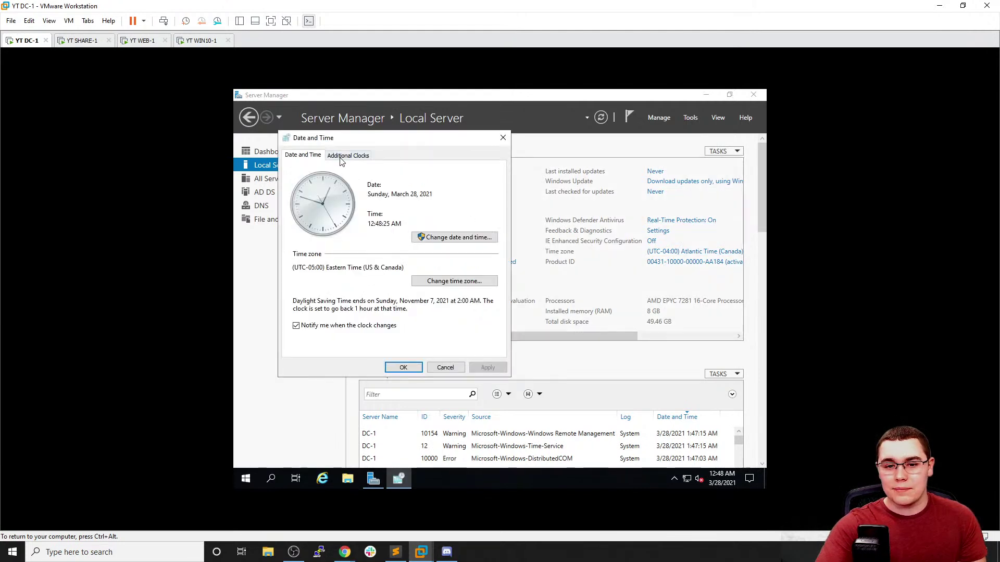
{"action": "left_click", "coordinate": [503, 138]}
Shut down DC-1 with the Other (Unplanned) reason, then return to SHARE-1
{"action": "left_click", "coordinate": [247, 477]}
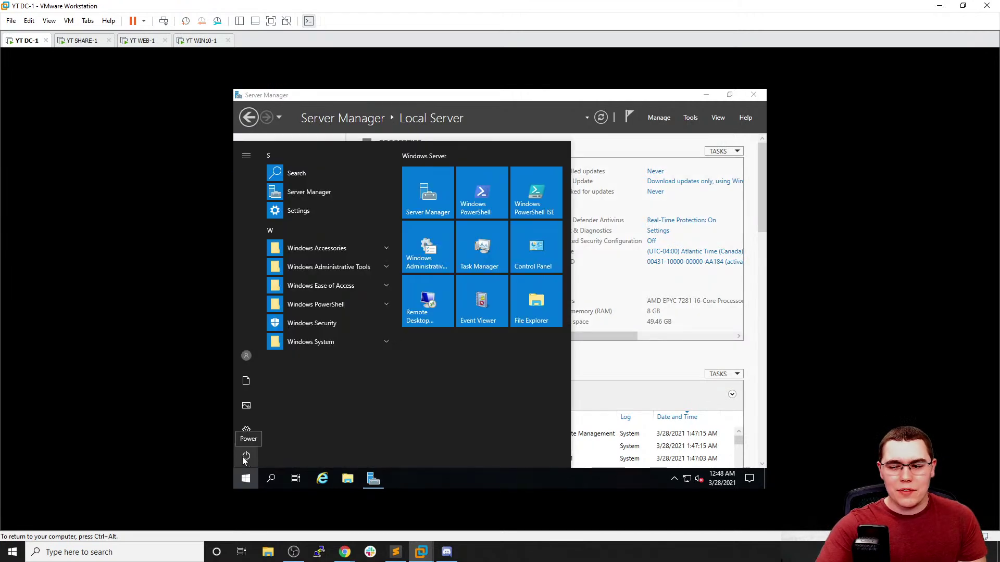
{"action": "left_click", "coordinate": [245, 457]}
{"action": "left_click", "coordinate": [258, 406]}
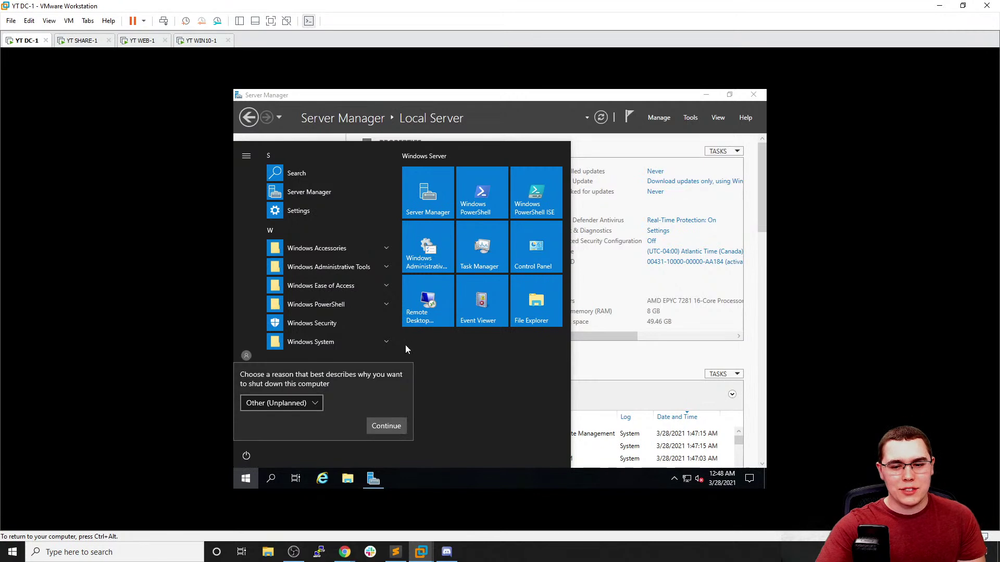
{"action": "left_click", "coordinate": [371, 426]}
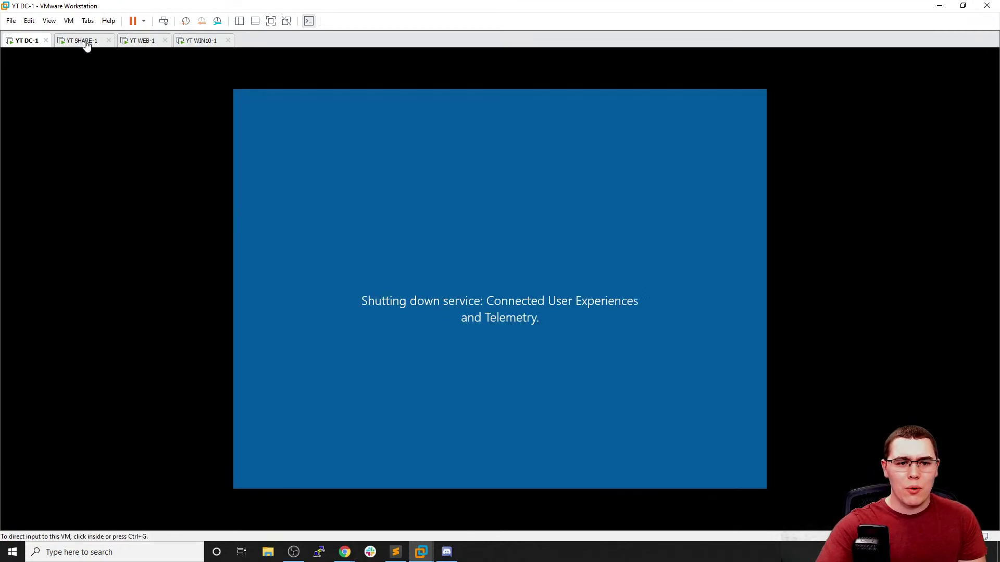
{"action": "left_click", "coordinate": [75, 44]}
Work briefly on SHARE-1, then bring WEB-1's Server Manager to the front
{"action": "left_click", "coordinate": [463, 185]}
{"action": "left_click_drag", "start_coordinate": [558, 337], "coordinate": [617, 347]}
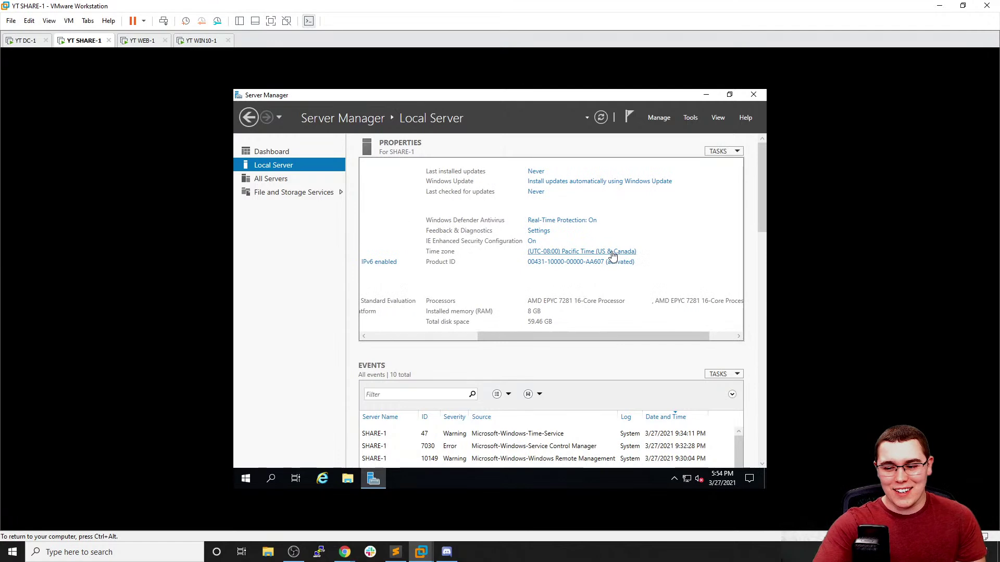
{"action": "left_click", "coordinate": [141, 41]}
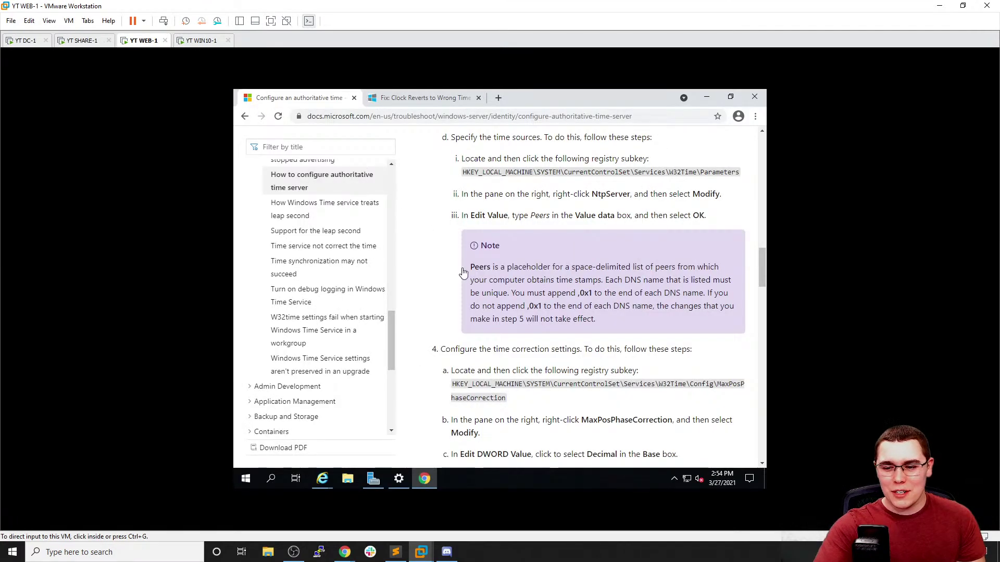
{"action": "left_click", "coordinate": [370, 479]}
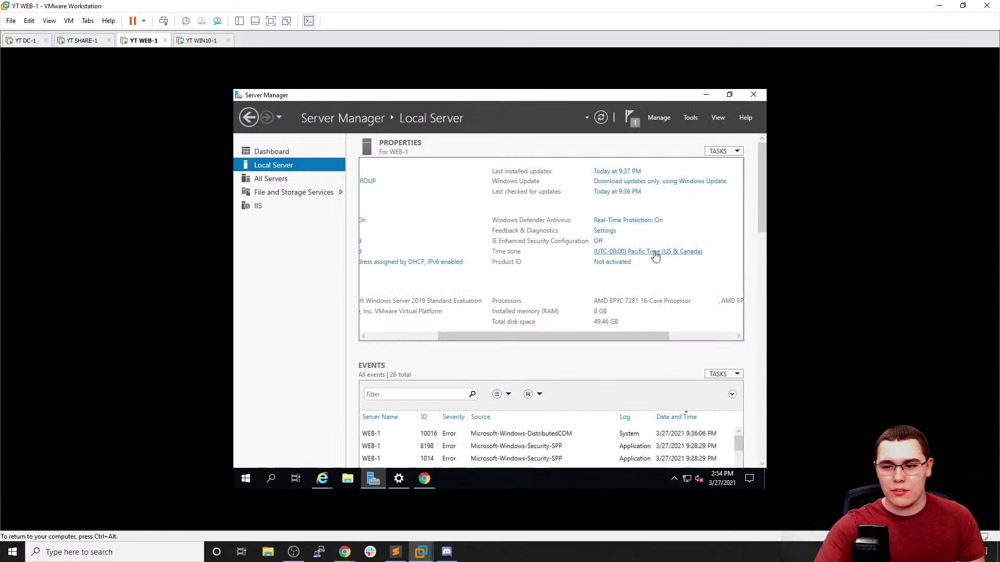
Change WEB-1's time zone to (UTC-05:00) Eastern Time (US & Canada)
{"action": "left_click", "coordinate": [658, 254]}
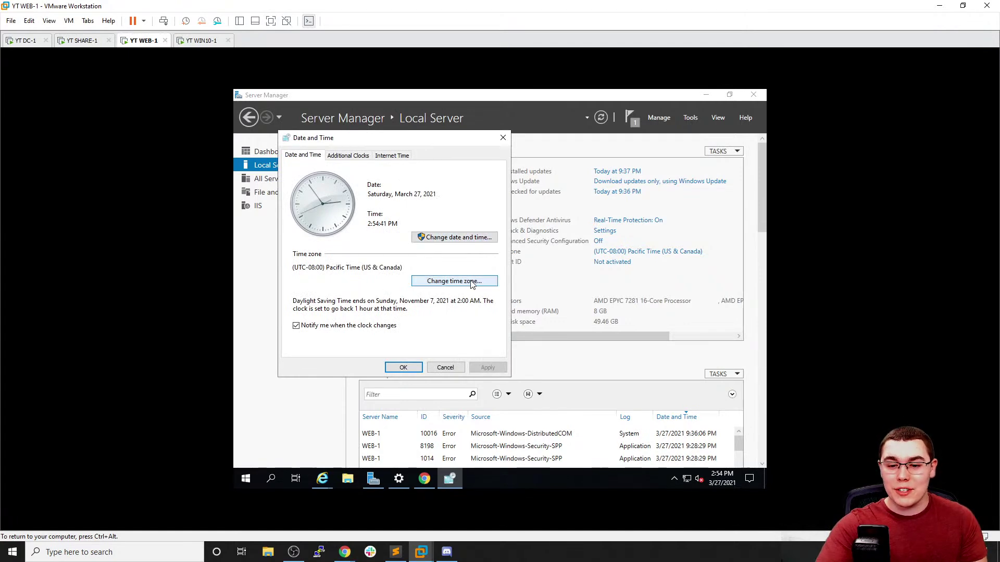
{"action": "left_click", "coordinate": [448, 282]}
{"action": "left_click", "coordinate": [385, 200]}
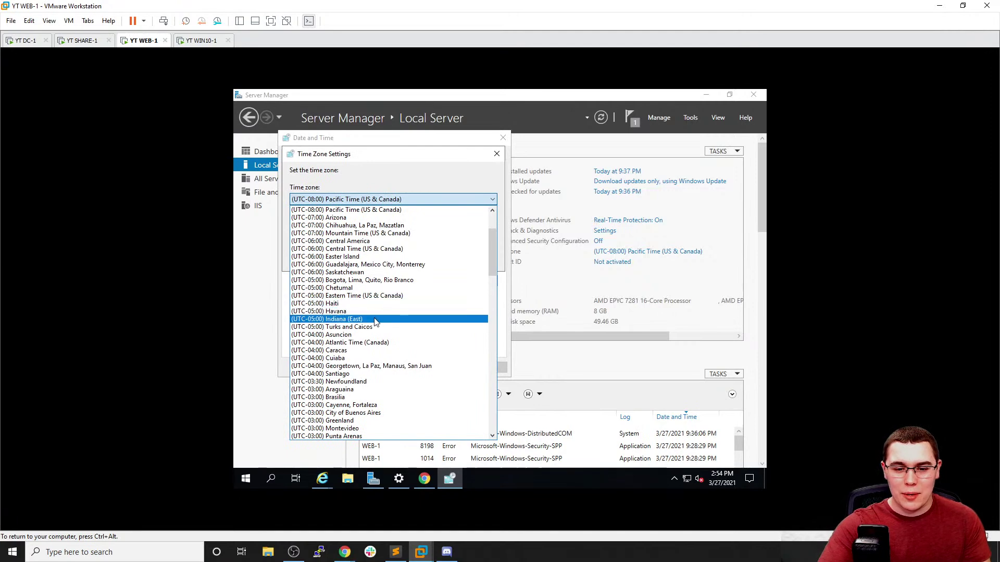
{"action": "left_click", "coordinate": [387, 296]}
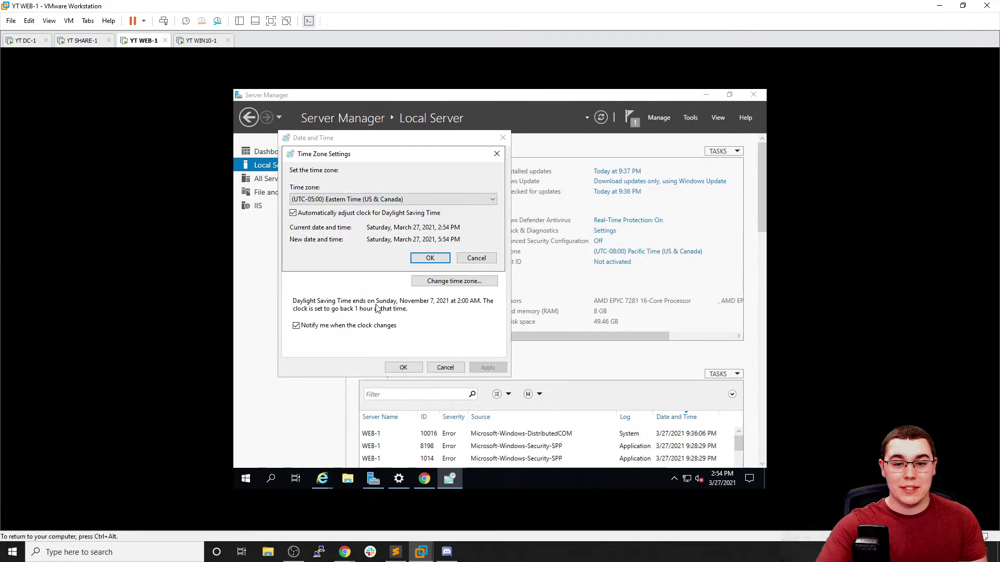
{"action": "left_click", "coordinate": [419, 264]}
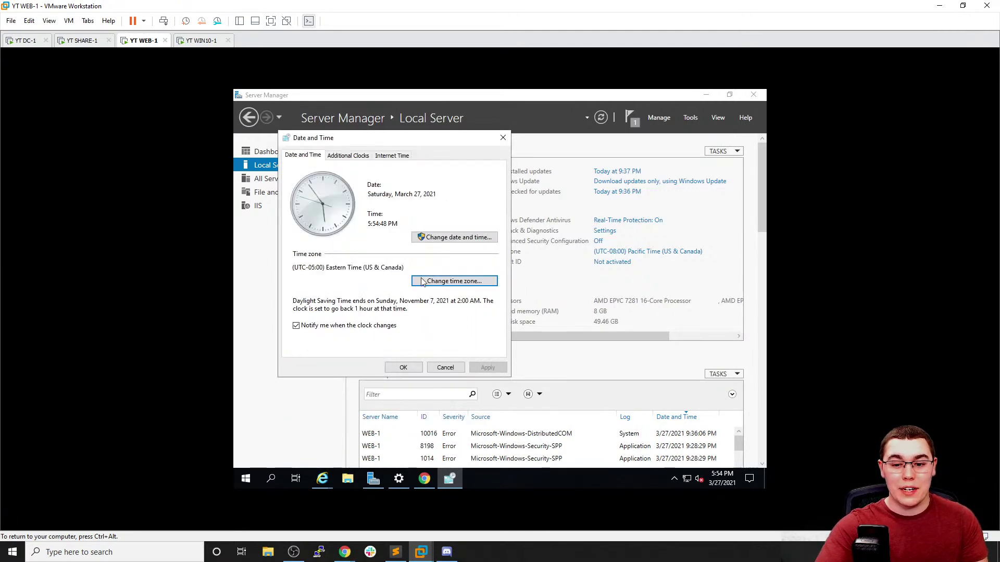
{"action": "left_click", "coordinate": [402, 367]}
{"action": "left_click", "coordinate": [201, 40]}
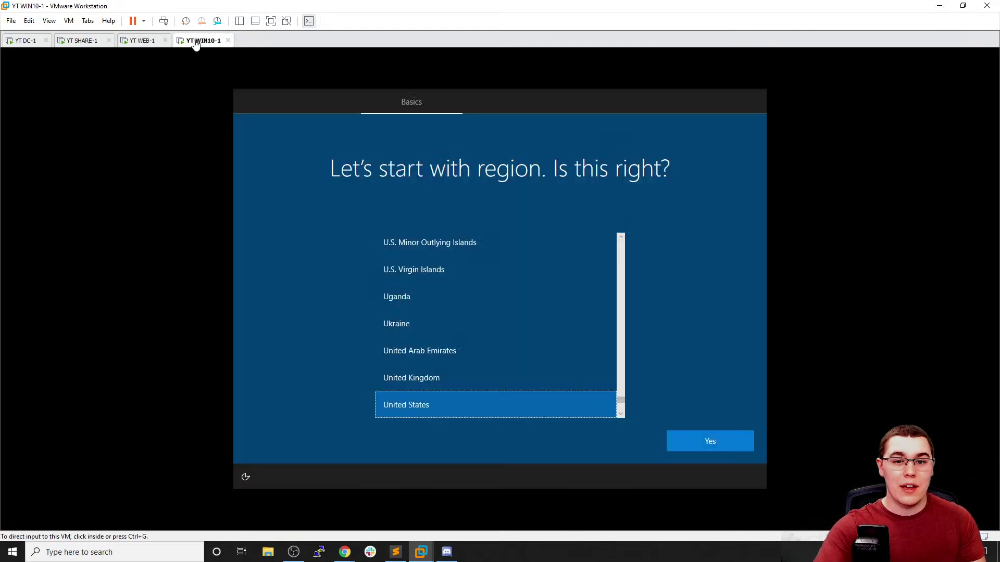
Accept United States region and US keyboard in WIN10-1 setup, skip a second layout, then check DC-1
{"action": "left_click", "coordinate": [725, 442]}
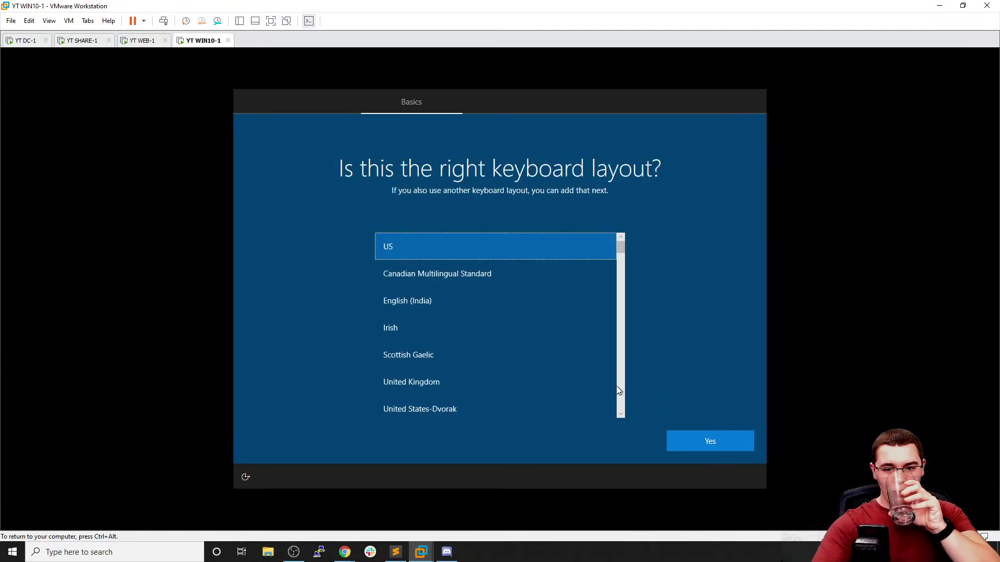
{"action": "left_click", "coordinate": [707, 436]}
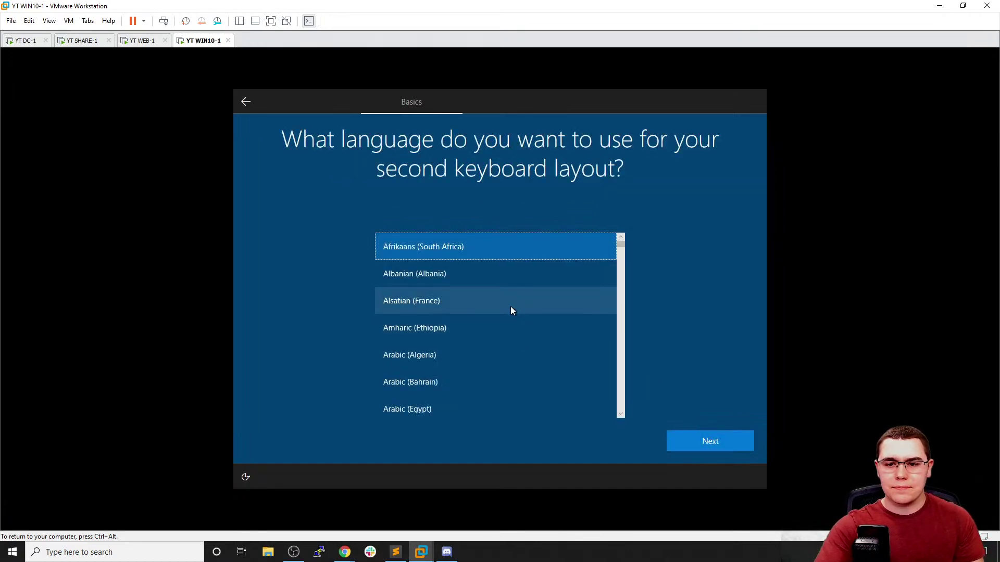
{"action": "left_click", "coordinate": [244, 101]}
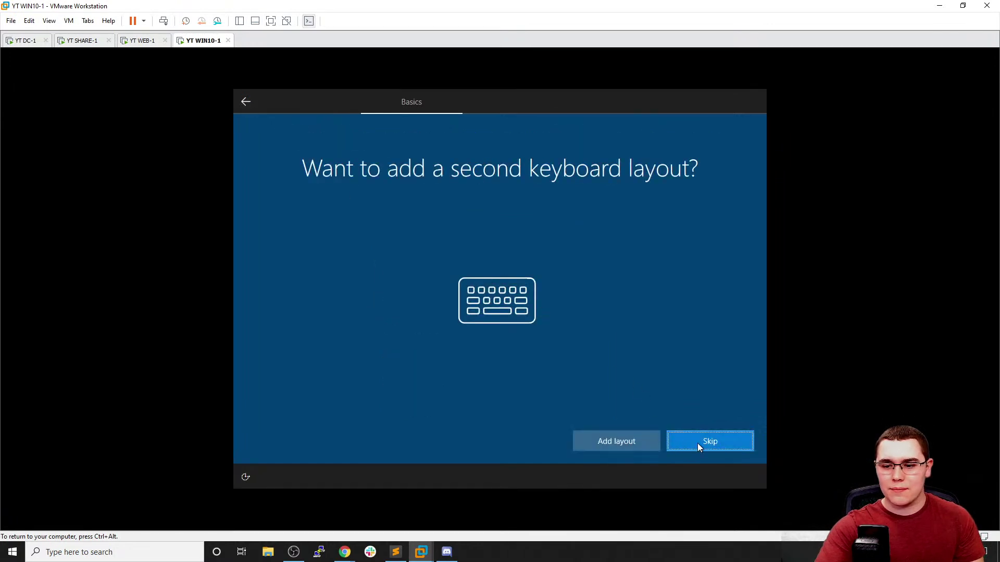
{"action": "left_click", "coordinate": [698, 442]}
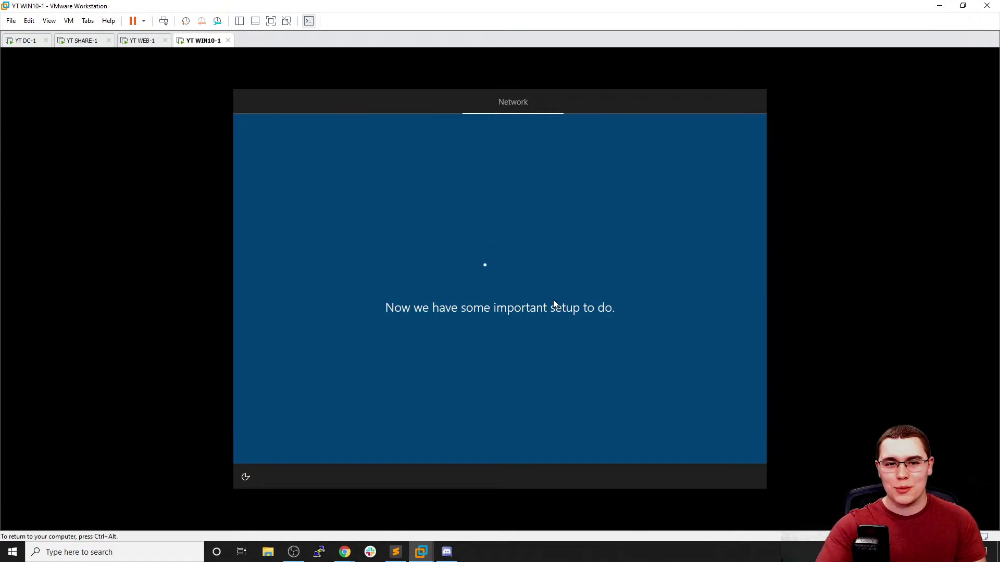
{"action": "key", "text": "ctrl+alt"}
{"action": "left_click", "coordinate": [26, 42]}
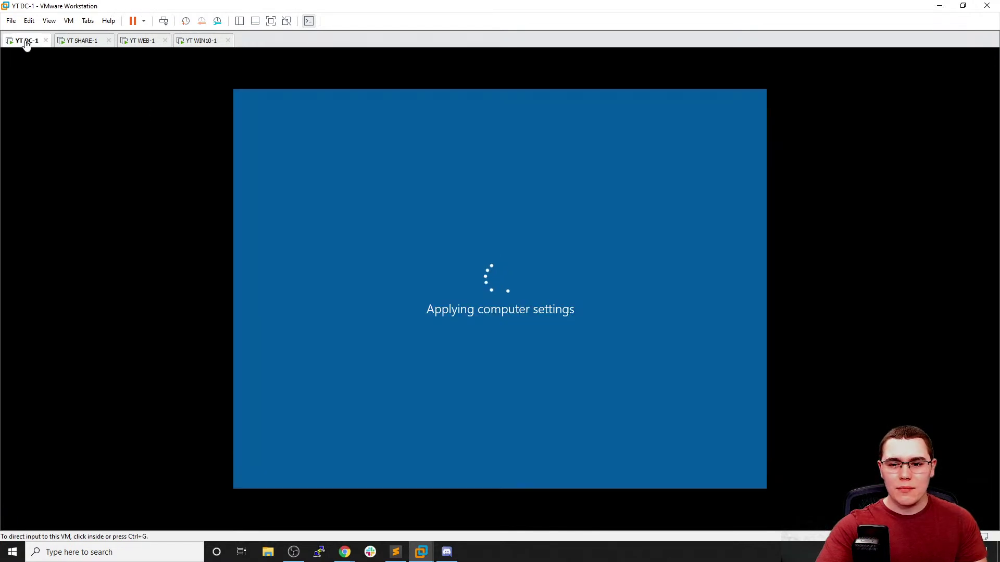
Check the SHARE-1, WIN10-1 and WEB-1 machines, then bring up DC-1 at its lock screen with the VM menu open
{"action": "left_click", "coordinate": [68, 43]}
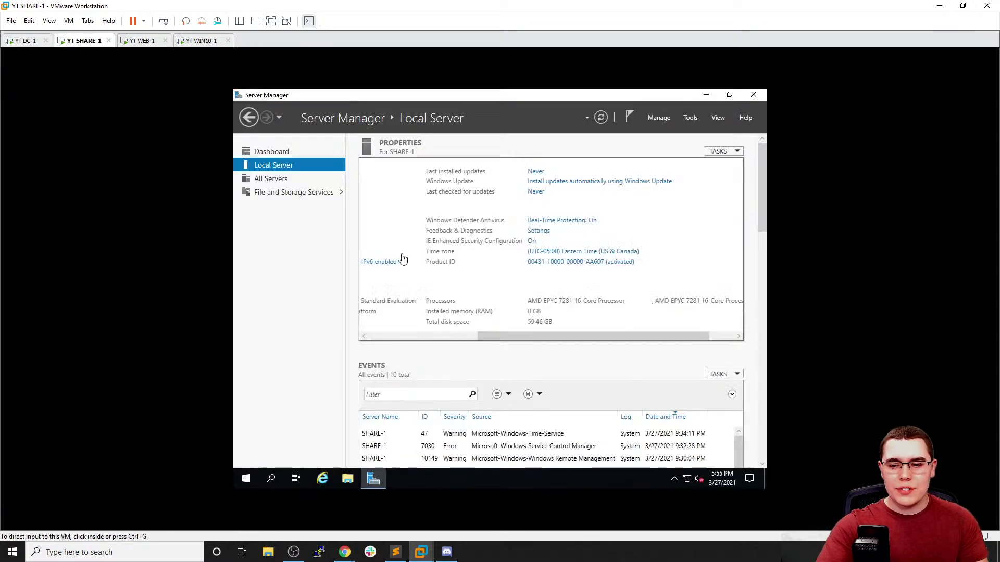
{"action": "left_click", "coordinate": [201, 41]}
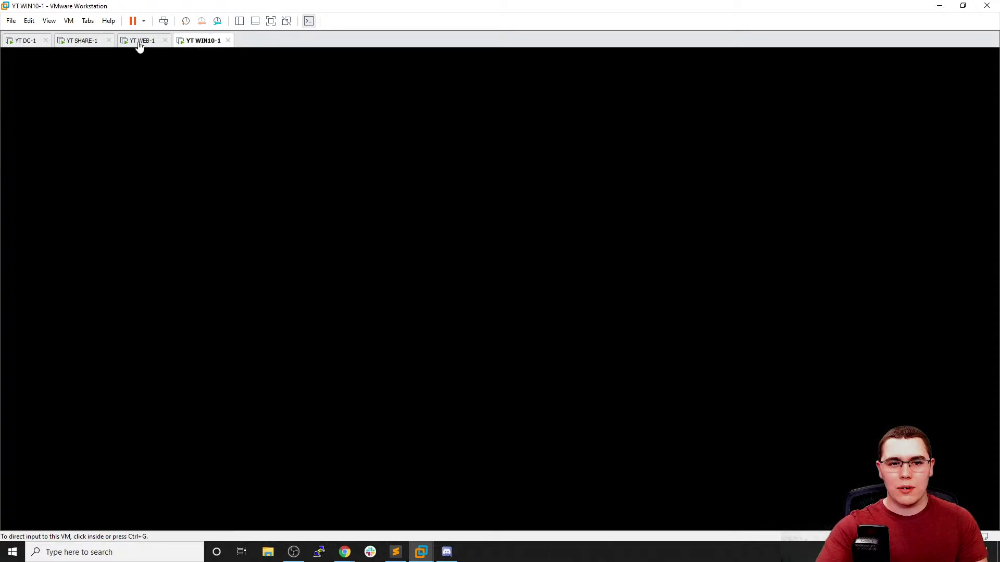
{"action": "left_click", "coordinate": [139, 41]}
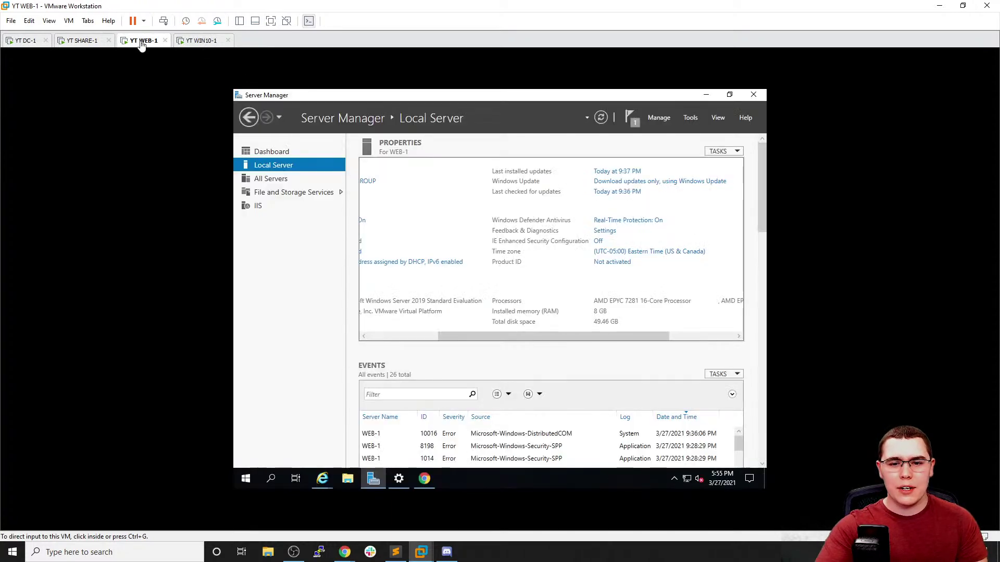
{"action": "left_click", "coordinate": [198, 41]}
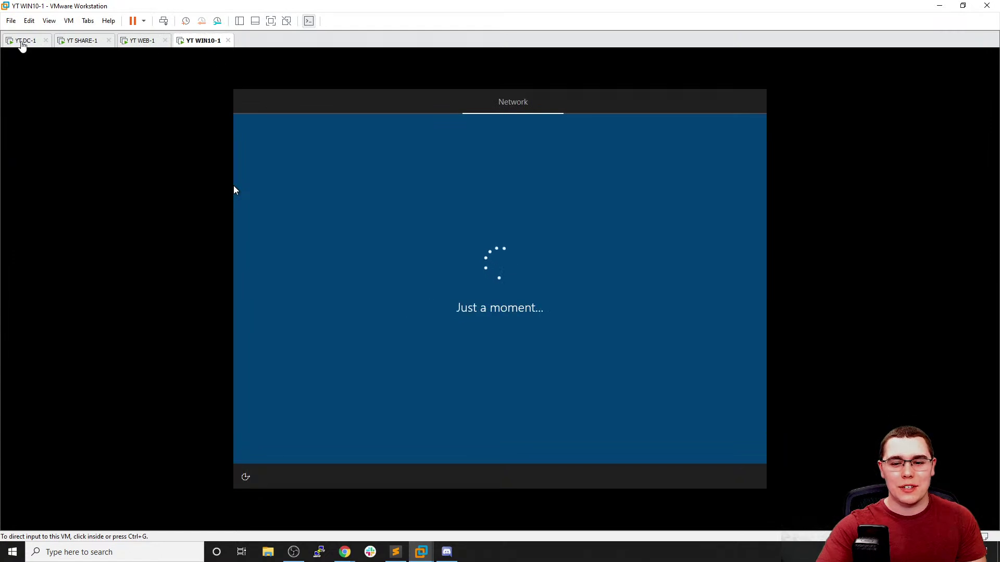
{"action": "left_click", "coordinate": [23, 41]}
{"action": "left_click", "coordinate": [68, 21]}
Send Ctrl+Alt+Del to DC-1 and sign in with the Administrator password
{"action": "mouse_move", "coordinate": [83, 48]}
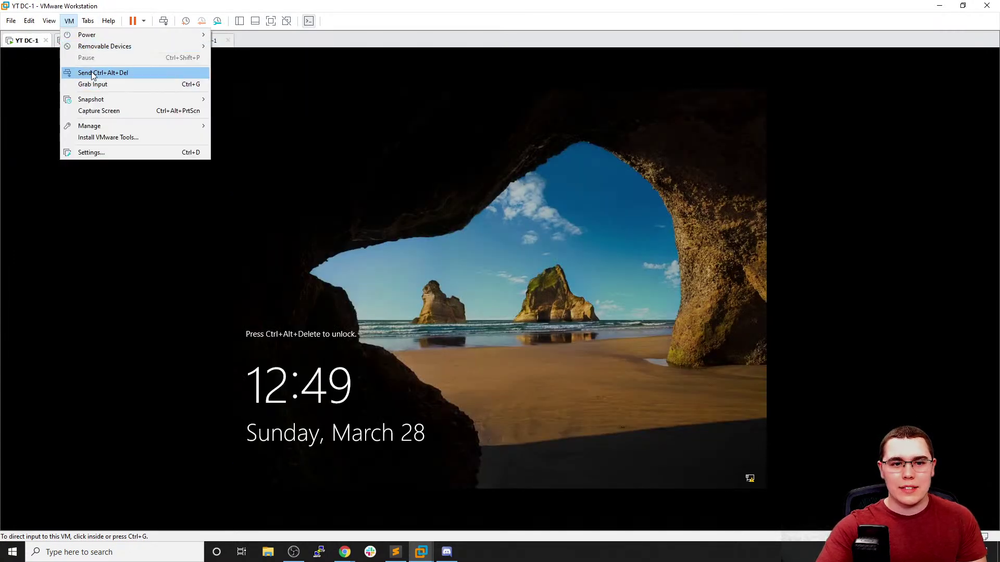
{"action": "left_click", "coordinate": [94, 73]}
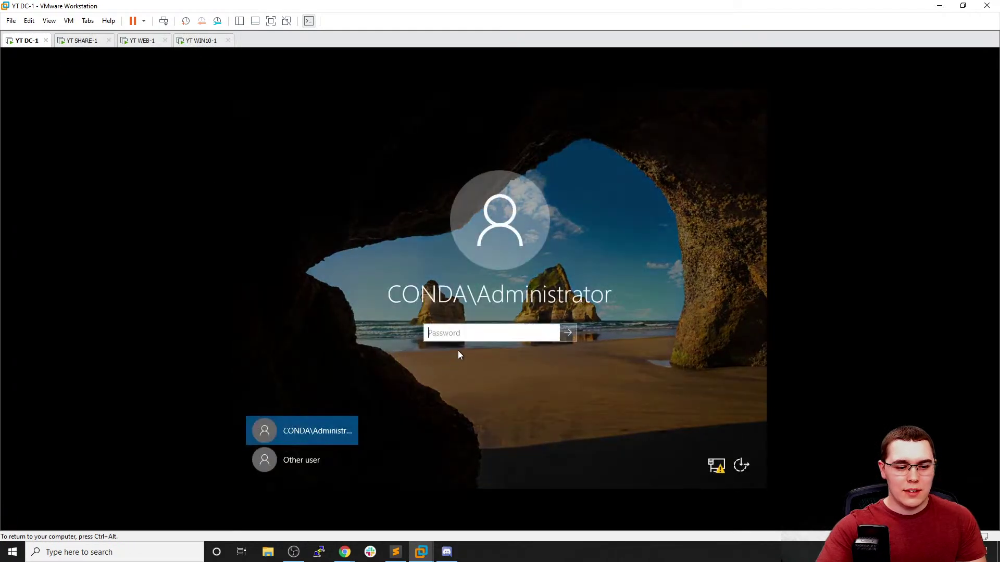
{"action": "left_click", "coordinate": [486, 331]}
{"action": "type", "text": "••••••"}
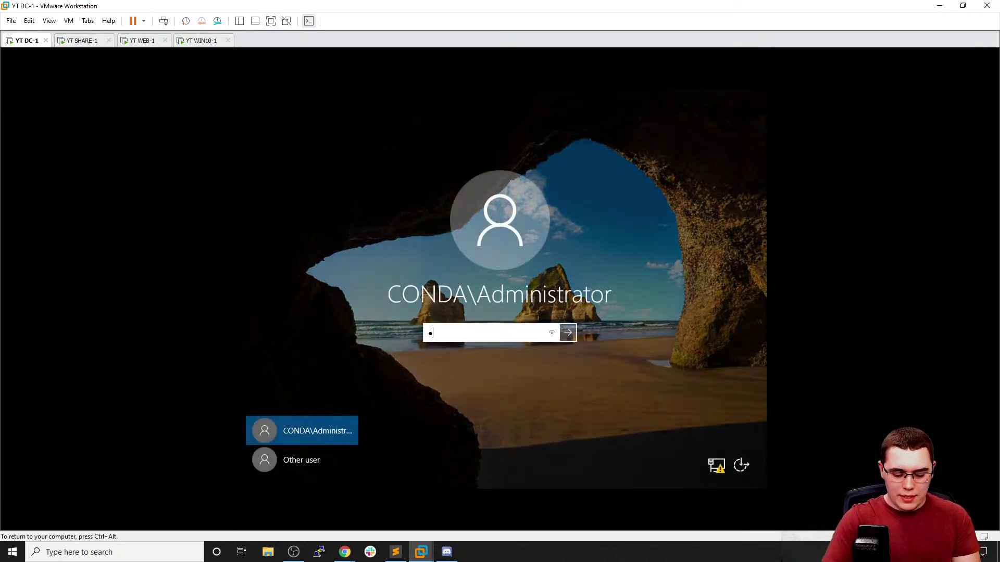
{"action": "key", "text": "BackSpace"}
{"action": "key", "text": "BackSpace"}
{"action": "key", "text": "BackSpace"}
{"action": "key", "text": "BackSpace"}
{"action": "key", "text": "BackSpace"}
{"action": "key", "text": "BackSpace"}
{"action": "type", "text": "•••••••••"}
{"action": "key", "text": "Return"}
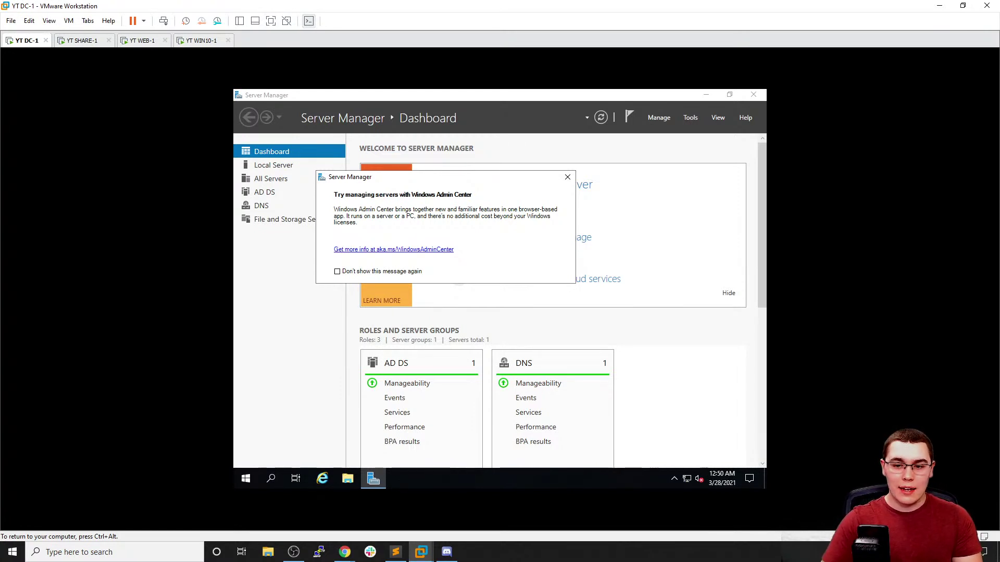
Dismiss the Windows Admin Center tip on DC-1 and check its date and time settings
{"action": "left_click", "coordinate": [567, 179]}
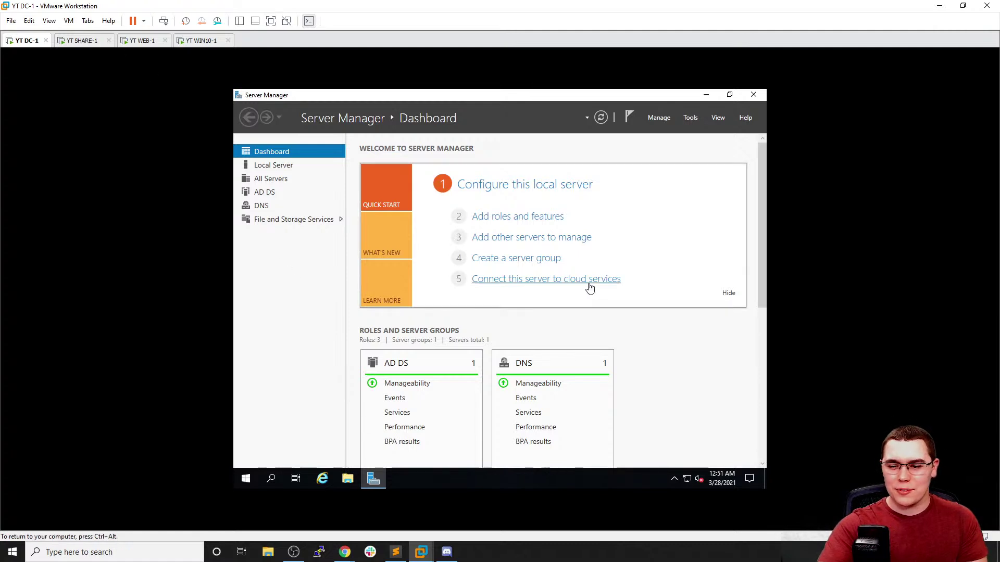
{"action": "left_click", "coordinate": [713, 480]}
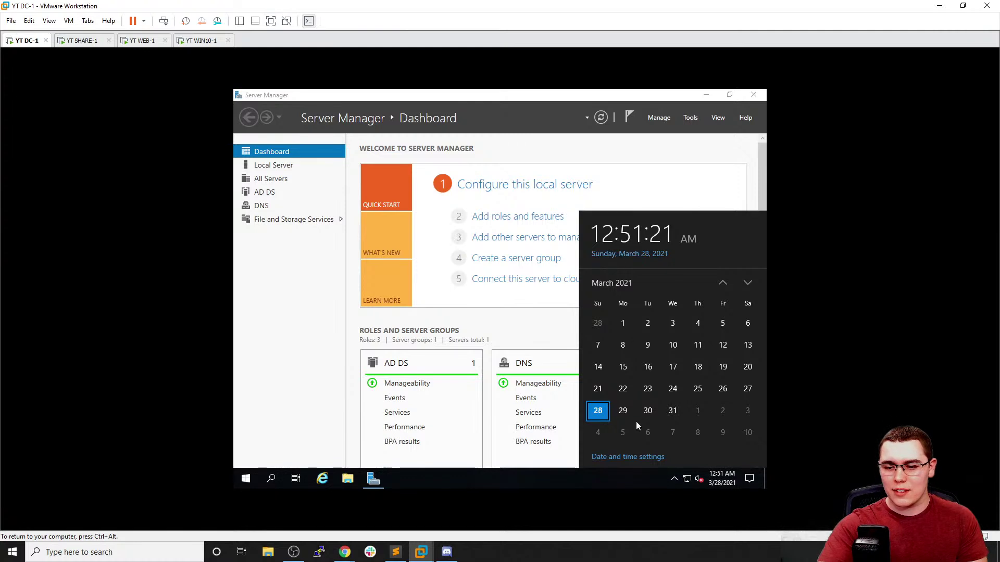
{"action": "left_click", "coordinate": [636, 458]}
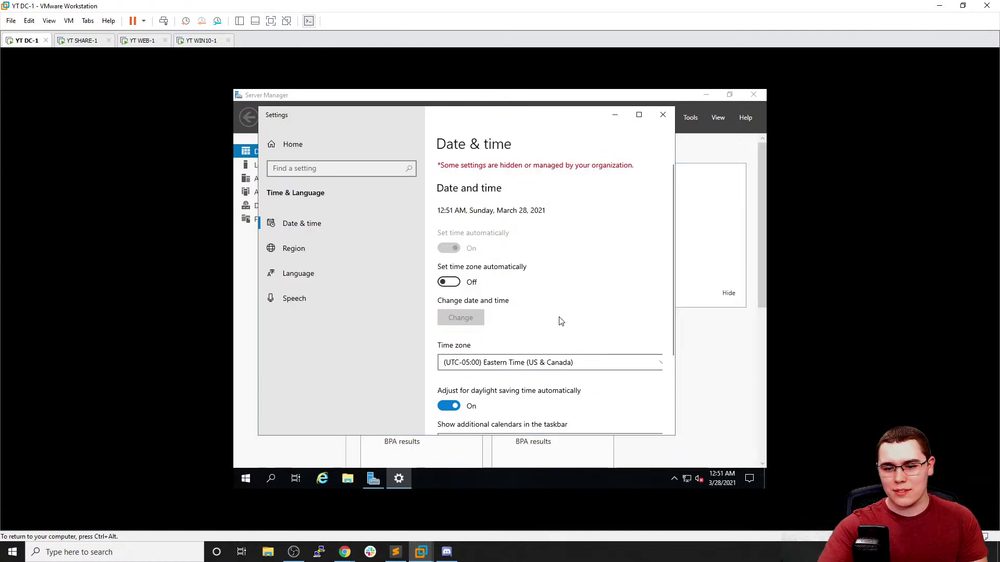
{"action": "left_click", "coordinate": [662, 114]}
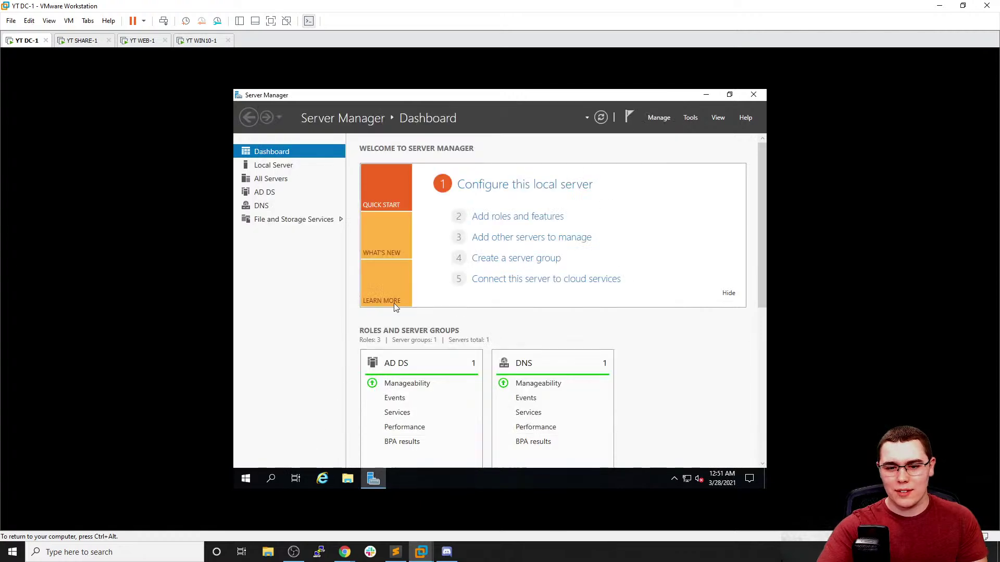
Run a 'test' web search in Internet Explorer on DC-1, then switch to WEB-1
{"action": "left_click", "coordinate": [322, 479]}
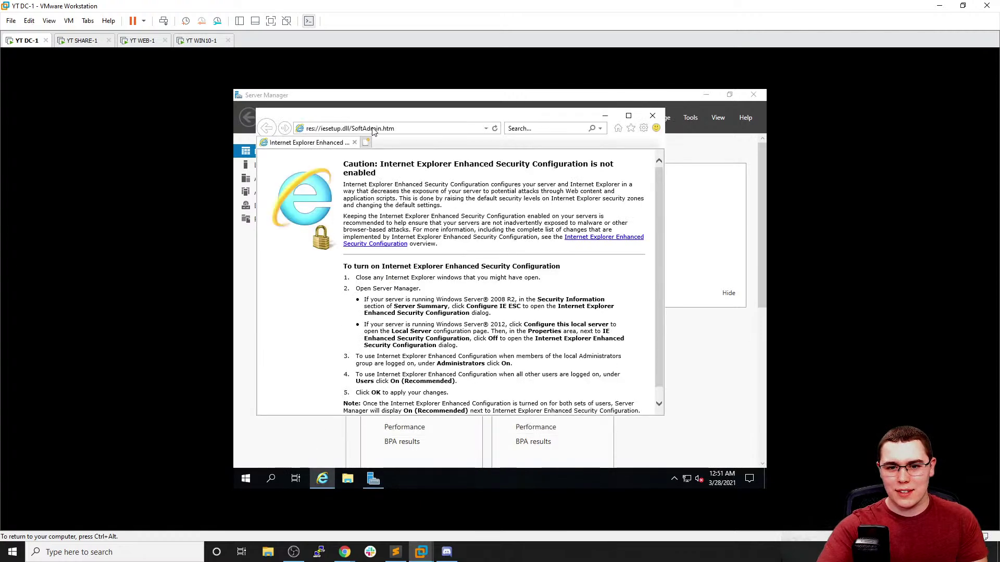
{"action": "left_click", "coordinate": [373, 129]}
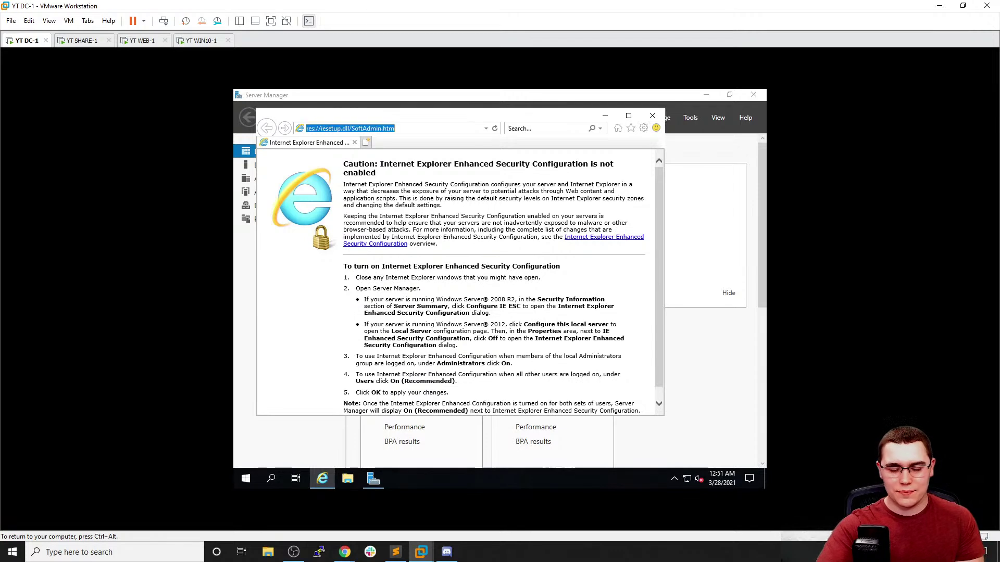
{"action": "type", "text": "test"}
{"action": "key", "text": "Return"}
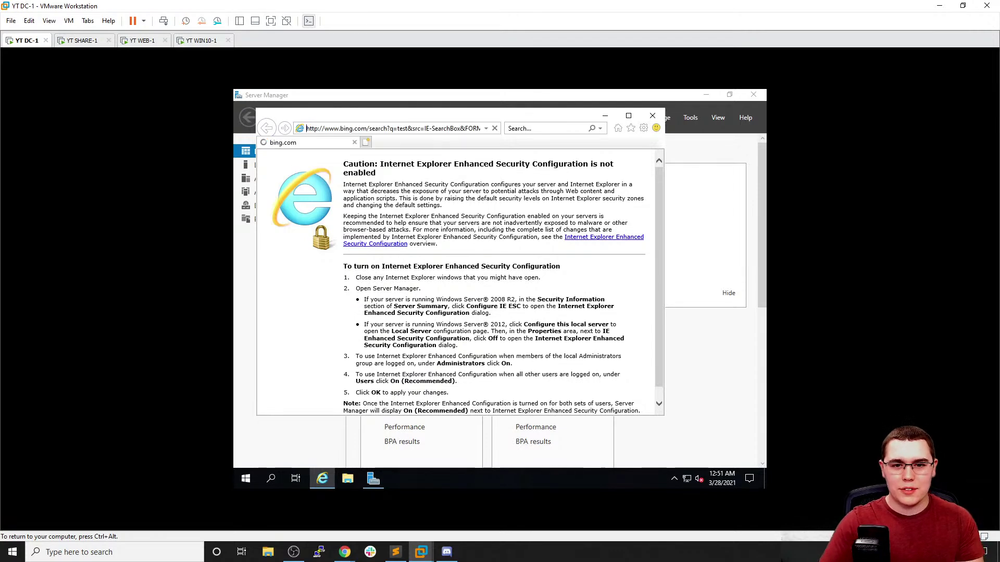
{"action": "left_click", "coordinate": [652, 115]}
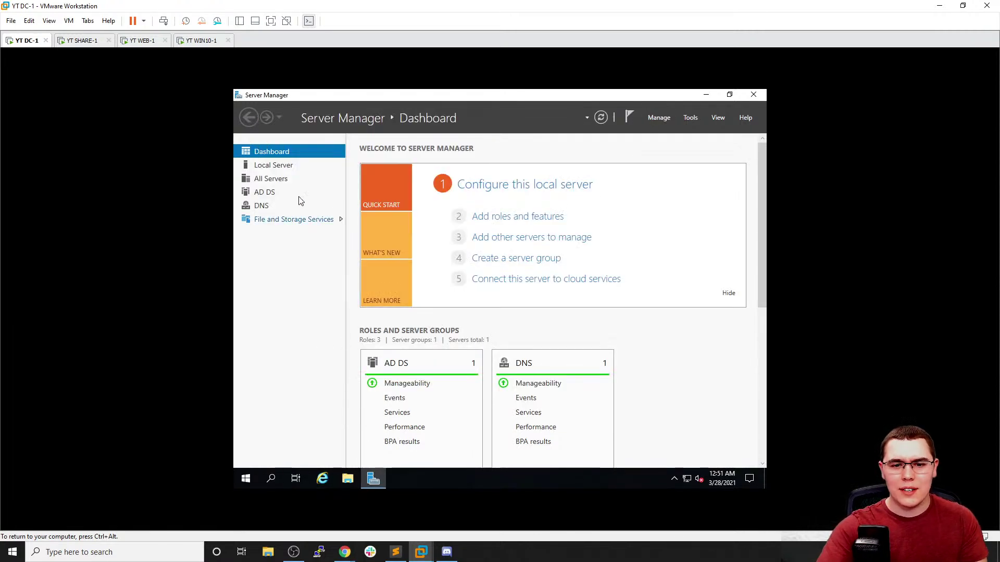
{"action": "left_click", "coordinate": [125, 42]}
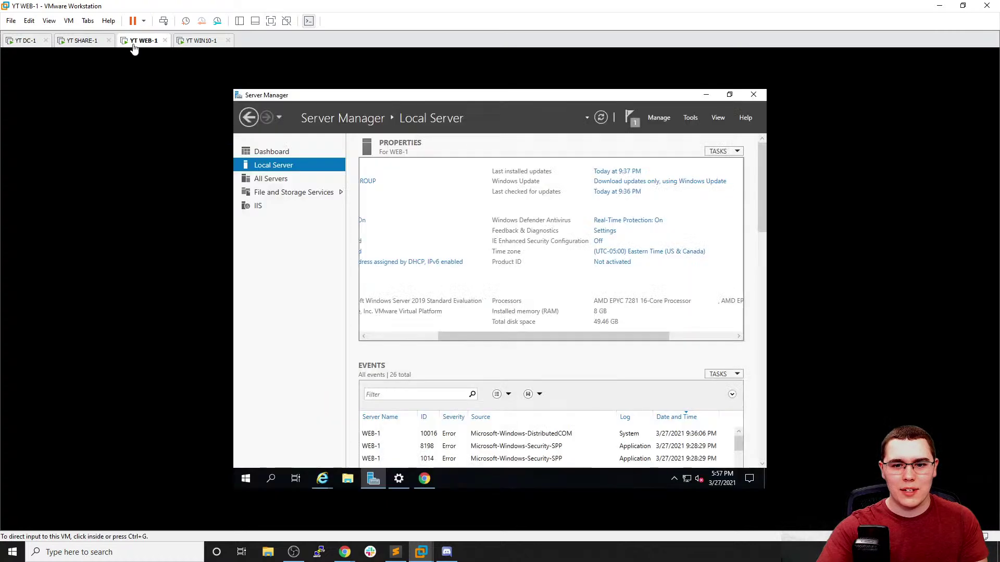
Search 'windows domain controller wrong' in Chrome on WEB-1
{"action": "left_click", "coordinate": [85, 41]}
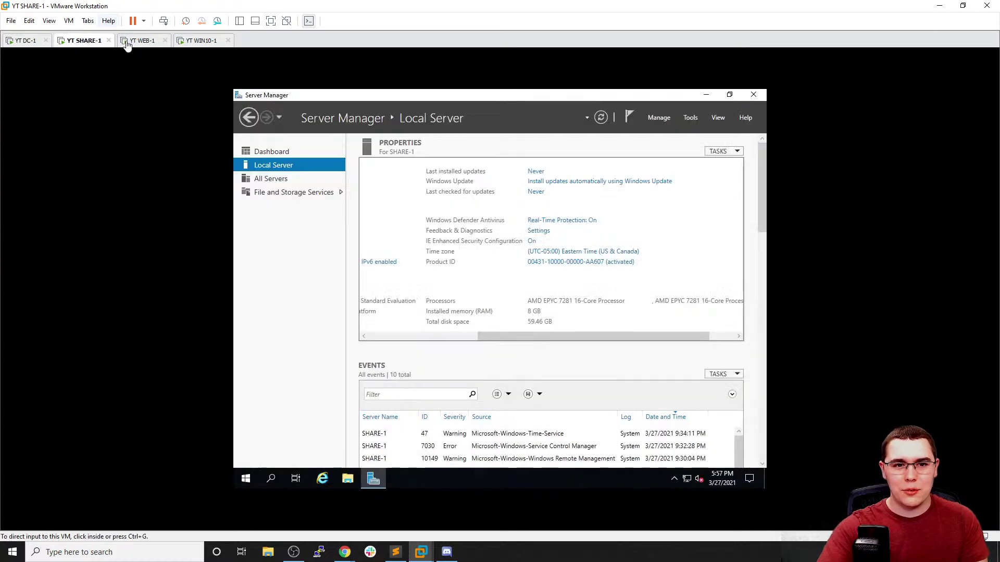
{"action": "left_click", "coordinate": [131, 41]}
{"action": "left_click", "coordinate": [430, 482]}
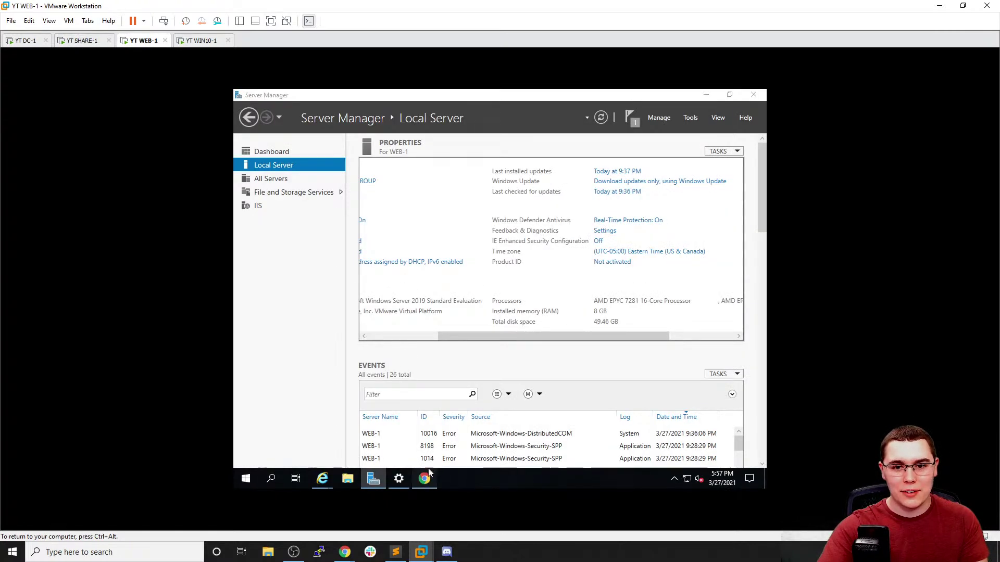
{"action": "left_click", "coordinate": [491, 98]}
{"action": "type", "text": "w"}
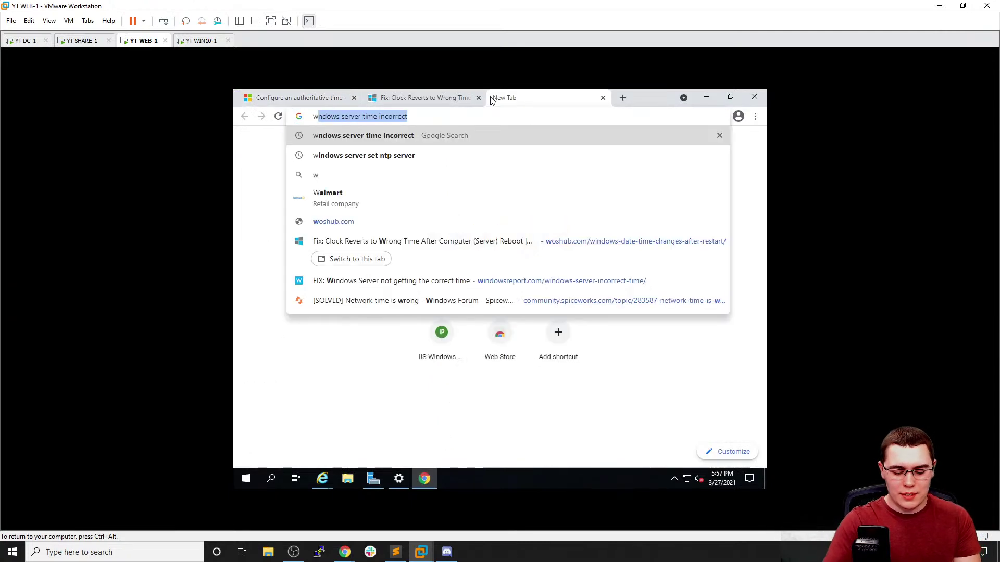
{"action": "type", "text": "indows domain "}
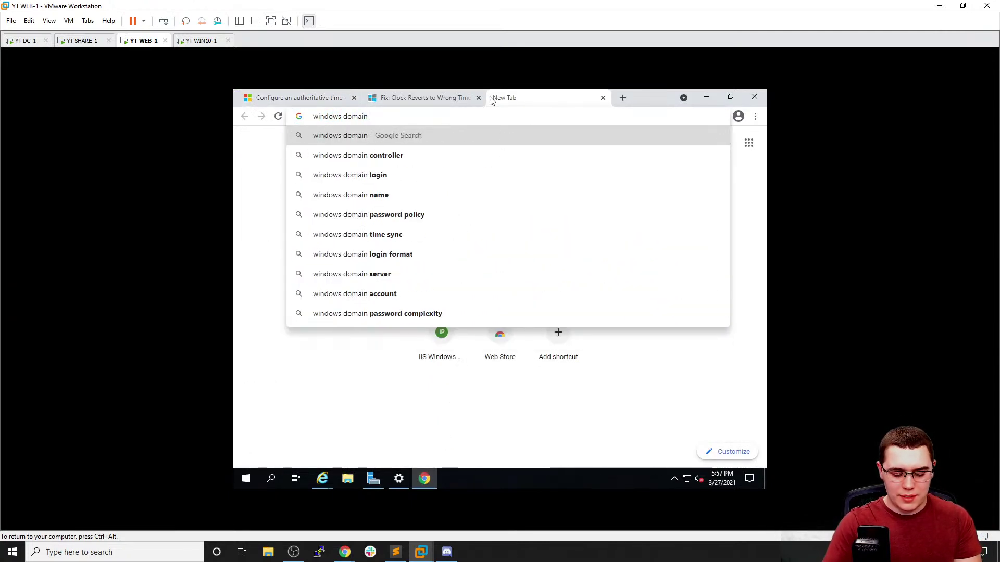
{"action": "type", "text": "controller wrong"}
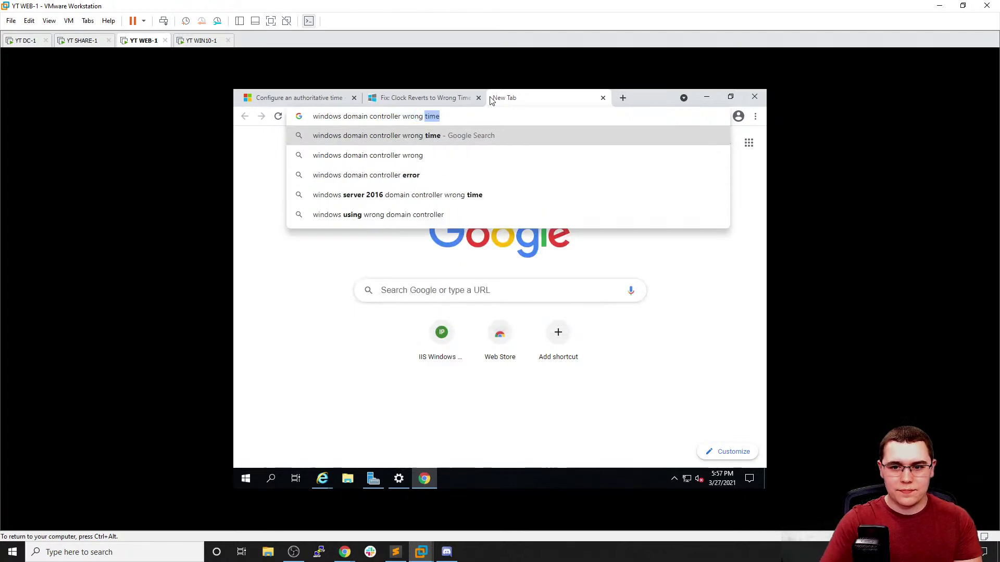
{"action": "key", "text": "Return"}
Read the Spiceworks thread 'Time on DC is wrong (7 minutes ahead)', then go back to the results
{"action": "left_click", "coordinate": [411, 237]}
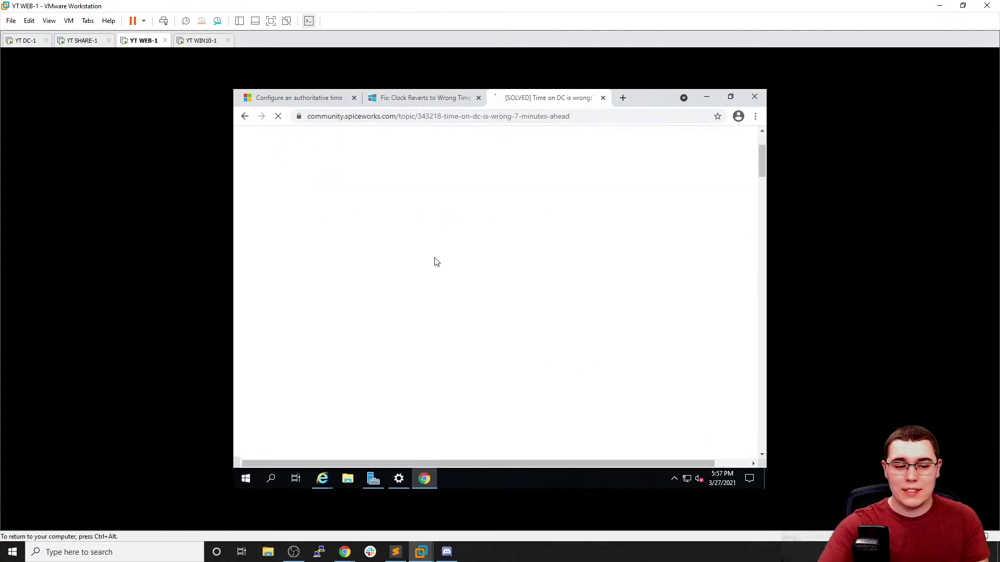
{"action": "scroll", "coordinate": [440, 266], "scroll_direction": "down", "scroll_amount": 2}
{"action": "scroll", "coordinate": [440, 267], "scroll_direction": "up", "scroll_amount": 2}
{"action": "scroll", "coordinate": [443, 265], "scroll_direction": "down", "scroll_amount": 5}
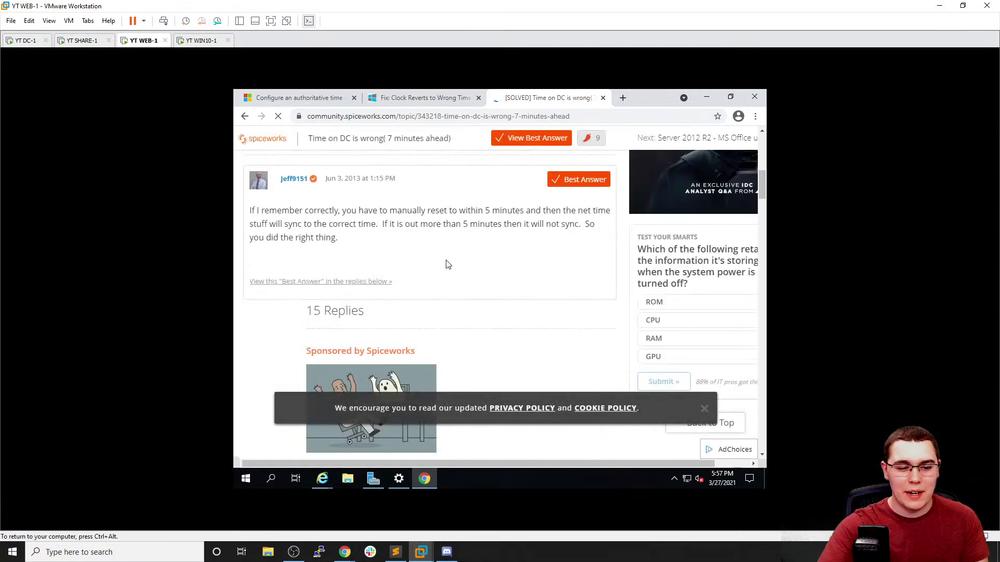
{"action": "scroll", "coordinate": [446, 264], "scroll_direction": "down", "scroll_amount": 1}
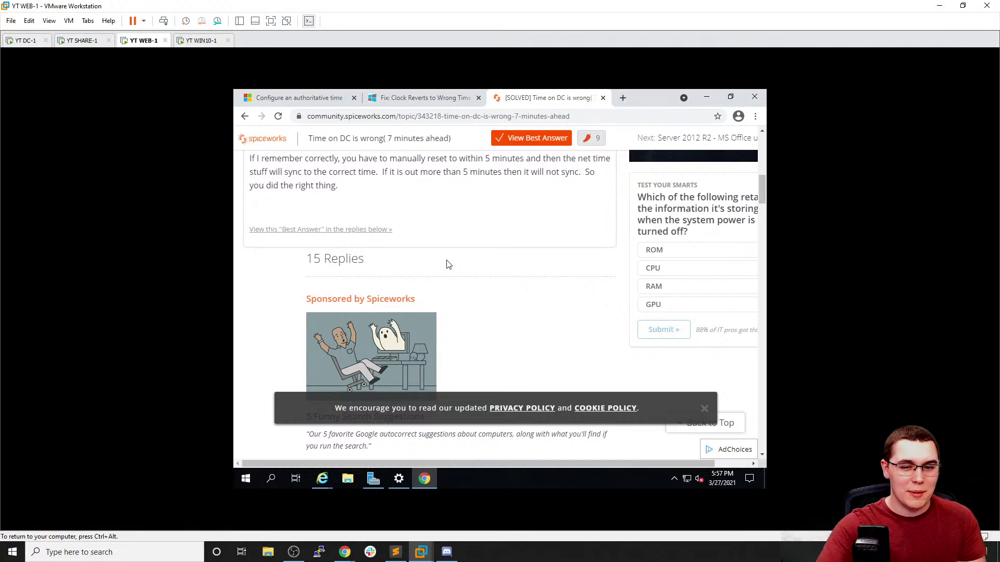
{"action": "scroll", "coordinate": [466, 268], "scroll_direction": "down", "scroll_amount": 5}
{"action": "scroll", "coordinate": [424, 232], "scroll_direction": "down", "scroll_amount": 1}
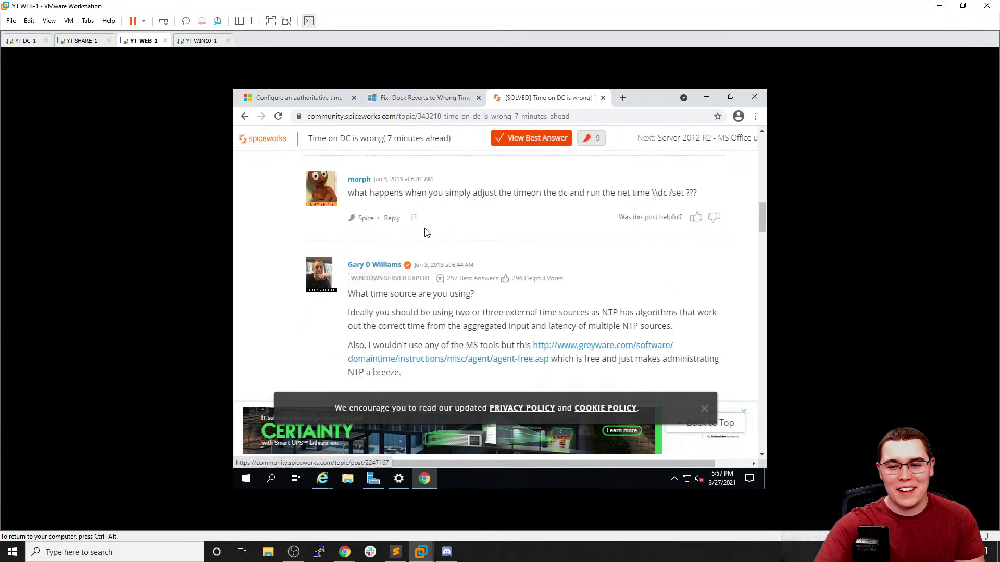
{"action": "scroll", "coordinate": [365, 214], "scroll_direction": "down", "scroll_amount": 2}
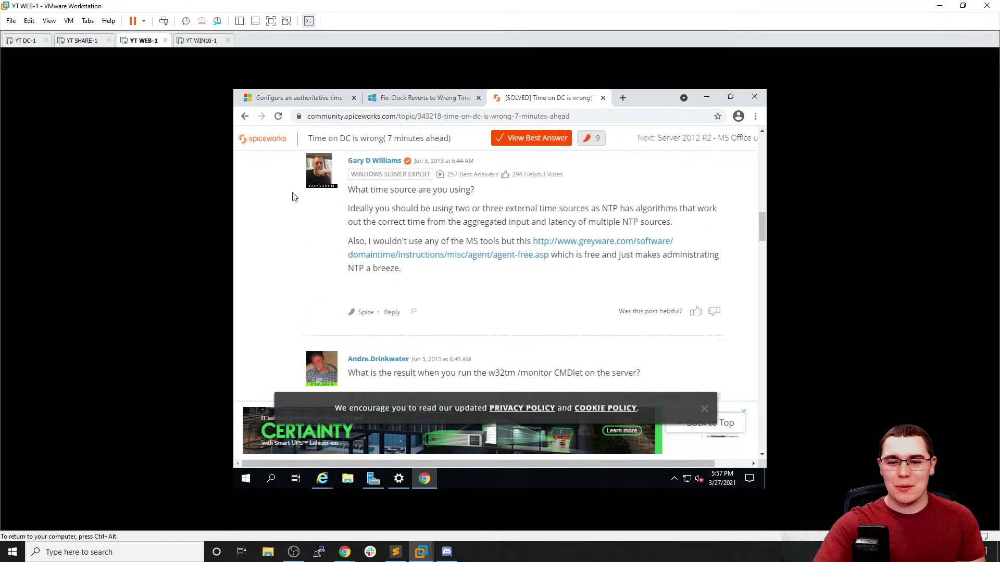
{"action": "left_click", "coordinate": [244, 117]}
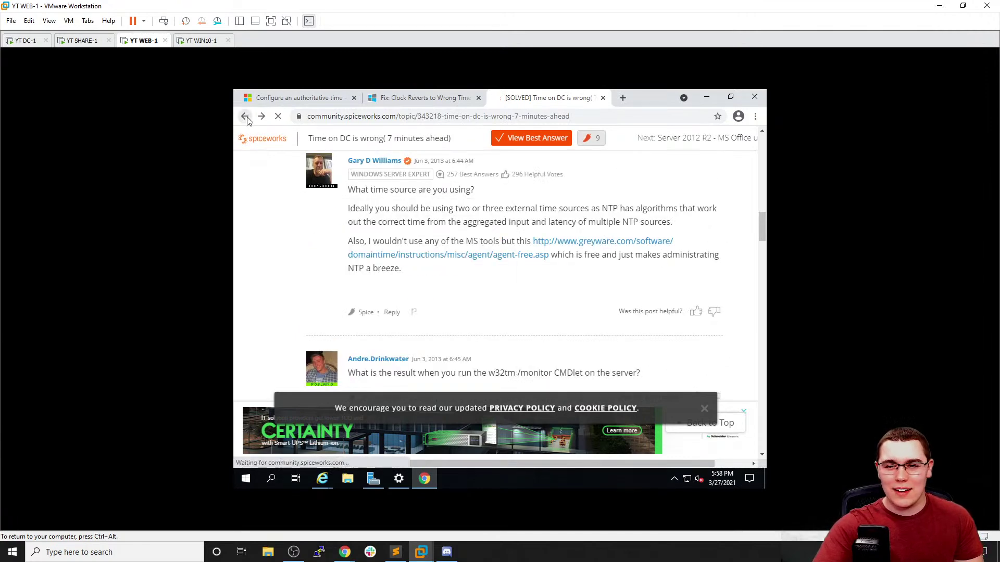
Open and read the Server Fault question about incorrect domain controller time
{"action": "scroll", "coordinate": [411, 268], "scroll_direction": "down", "scroll_amount": 2}
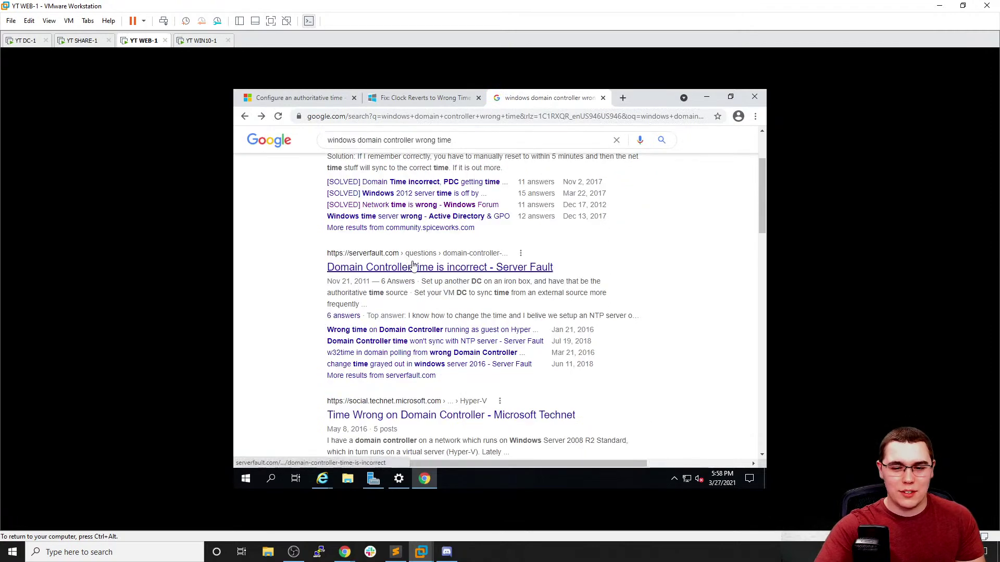
{"action": "left_click", "coordinate": [411, 269]}
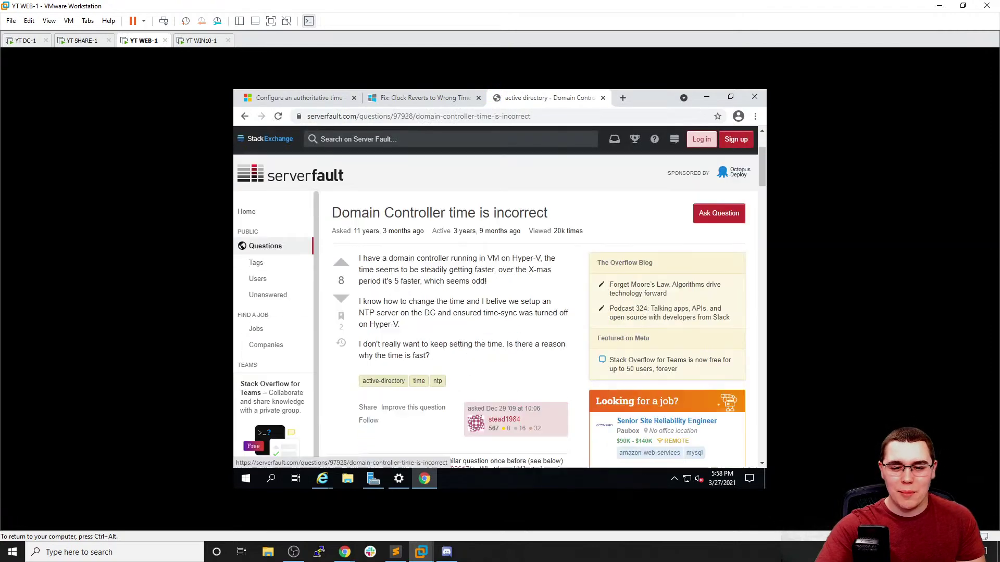
{"action": "scroll", "coordinate": [401, 268], "scroll_direction": "down", "scroll_amount": 6}
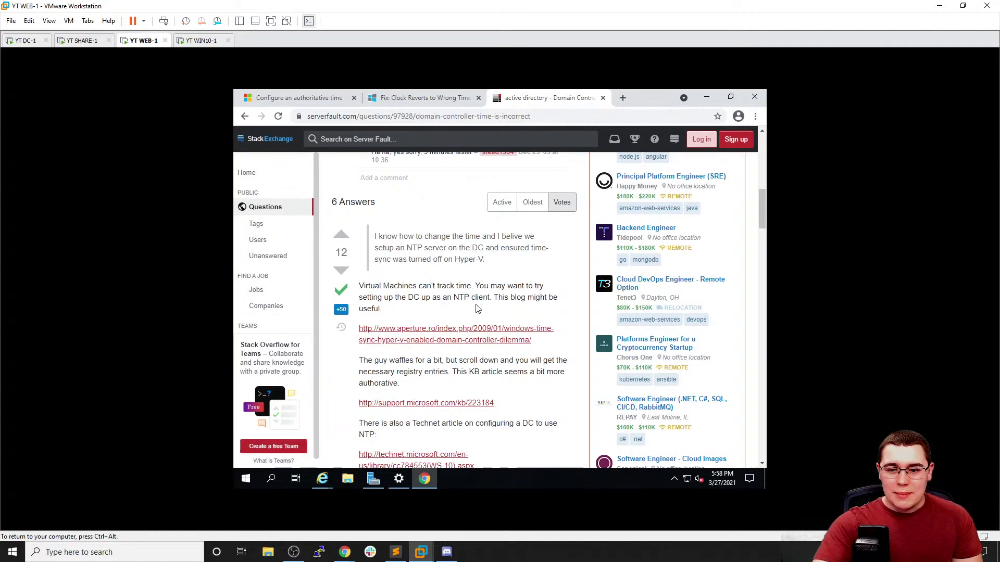
{"action": "scroll", "coordinate": [477, 312], "scroll_direction": "down", "scroll_amount": 1}
{"action": "scroll", "coordinate": [466, 302], "scroll_direction": "down", "scroll_amount": 2}
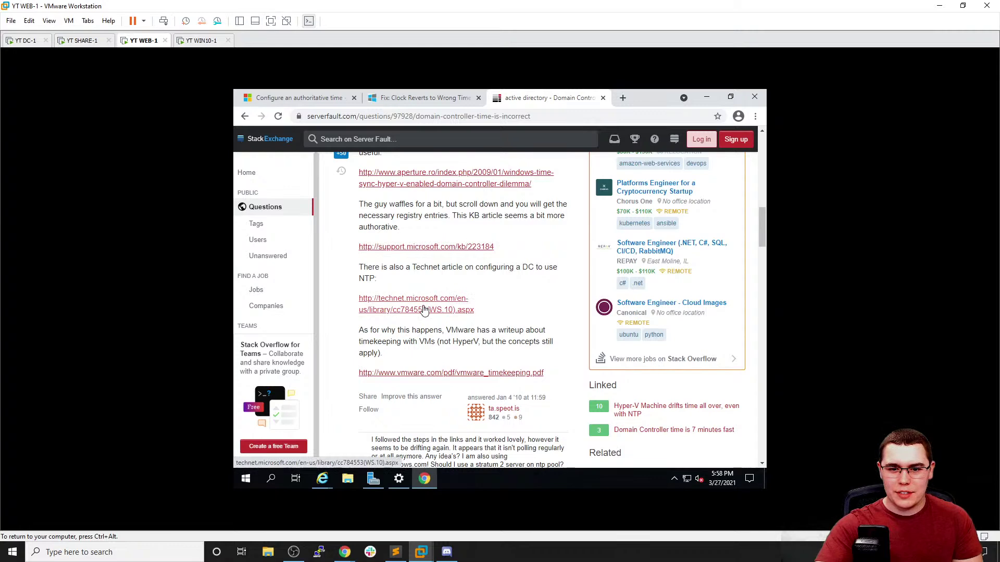
Read the linked Technet article's w32tm external time-source steps, then switch to DC-1
{"action": "middle_click", "coordinate": [426, 311]}
{"action": "left_click", "coordinate": [579, 98]}
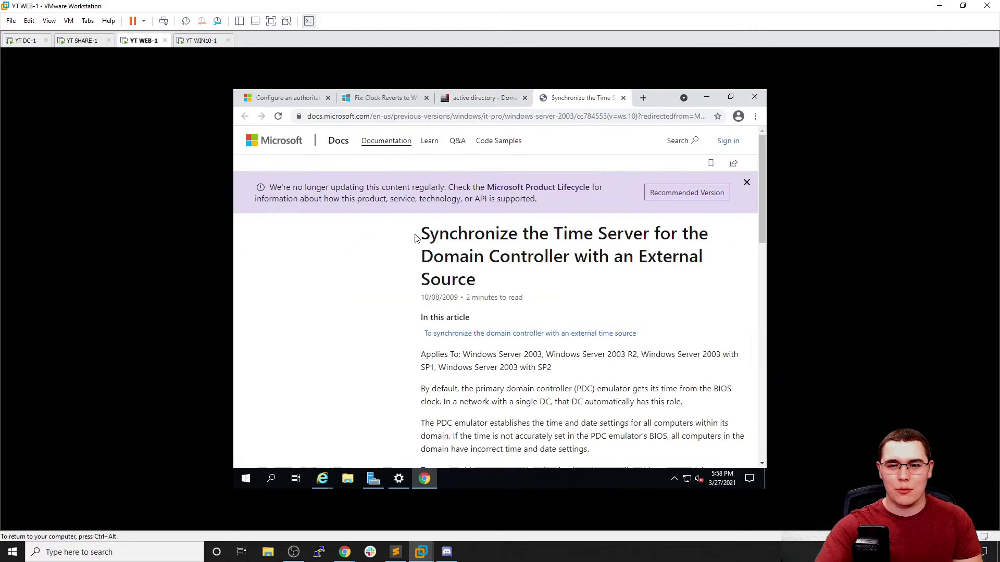
{"action": "scroll", "coordinate": [495, 297], "scroll_direction": "down", "scroll_amount": 2}
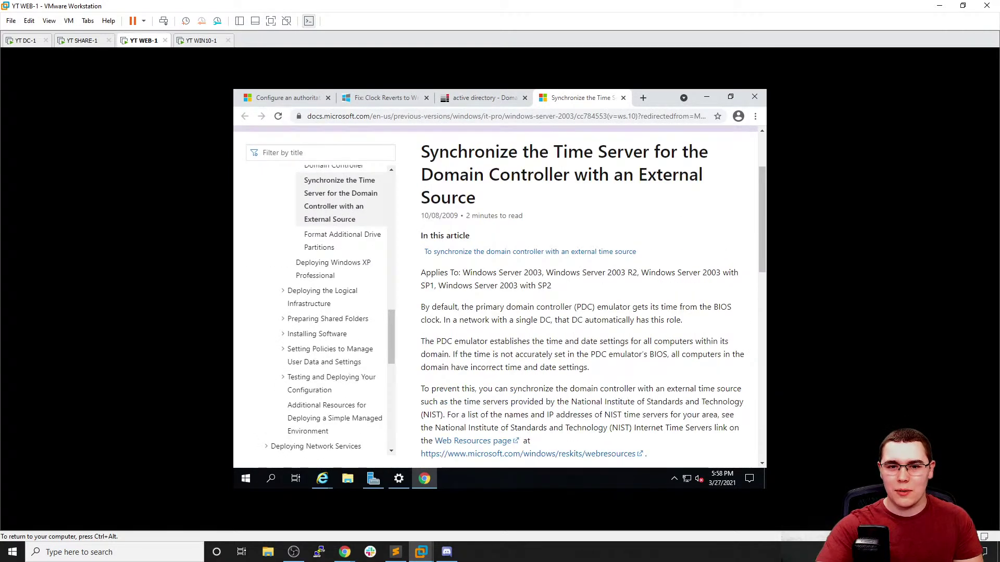
{"action": "scroll", "coordinate": [495, 297], "scroll_direction": "down", "scroll_amount": 4}
{"action": "scroll", "coordinate": [453, 219], "scroll_direction": "down", "scroll_amount": 3}
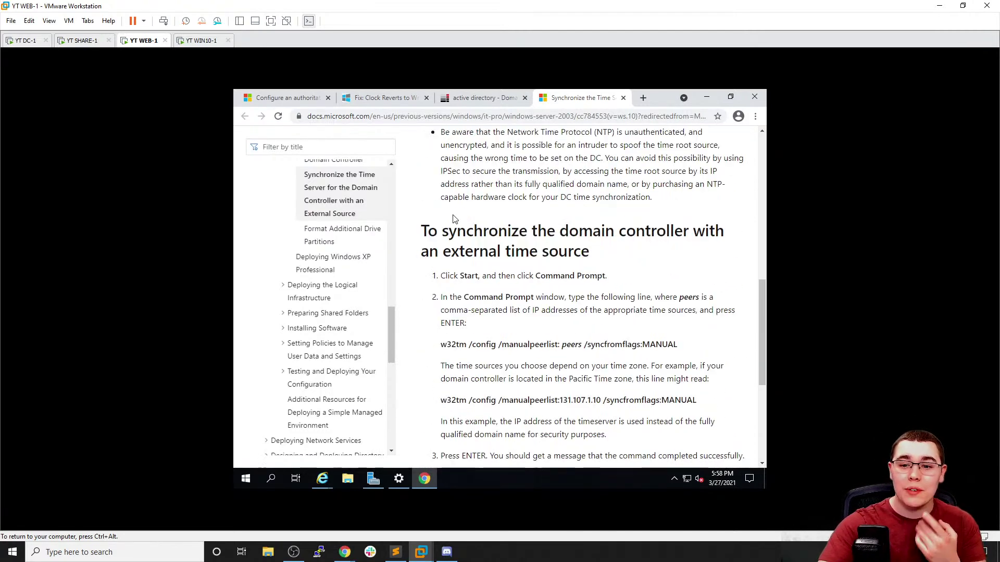
{"action": "scroll", "coordinate": [486, 219], "scroll_direction": "down", "scroll_amount": 1}
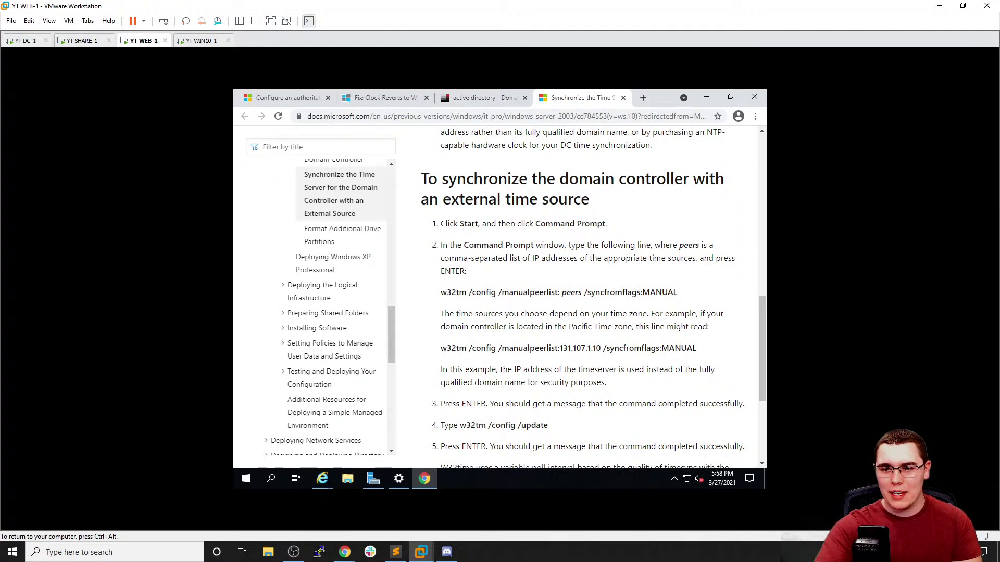
{"action": "left_click", "coordinate": [29, 40]}
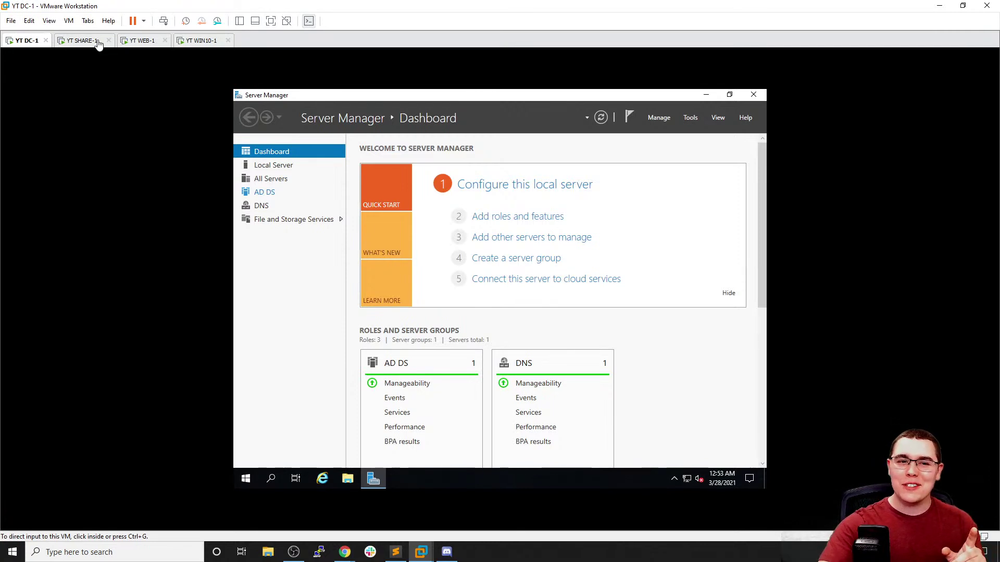
Take a DC-1 snapshot named 'Base' and return to WEB-1
{"action": "left_click", "coordinate": [68, 22]}
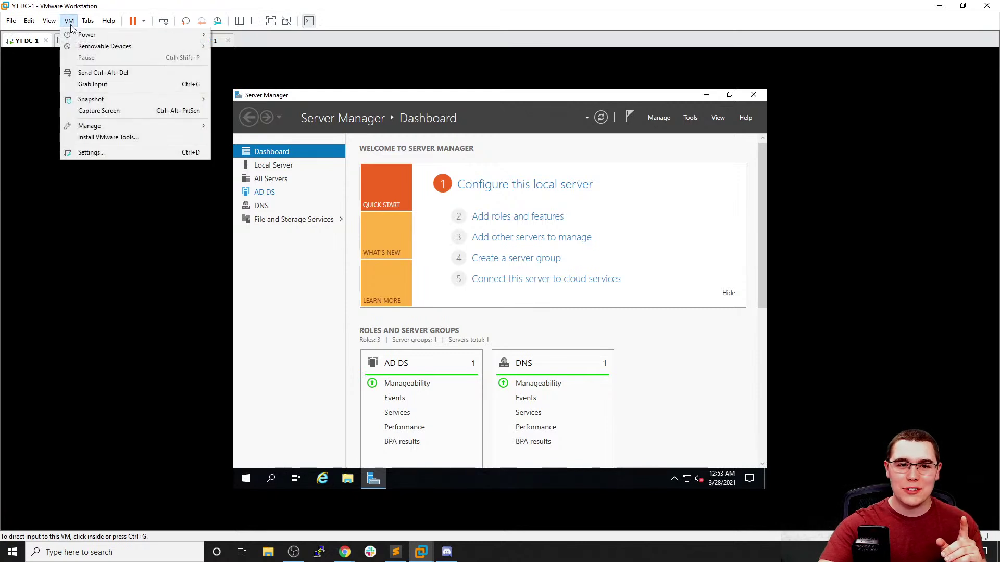
{"action": "mouse_move", "coordinate": [164, 98]}
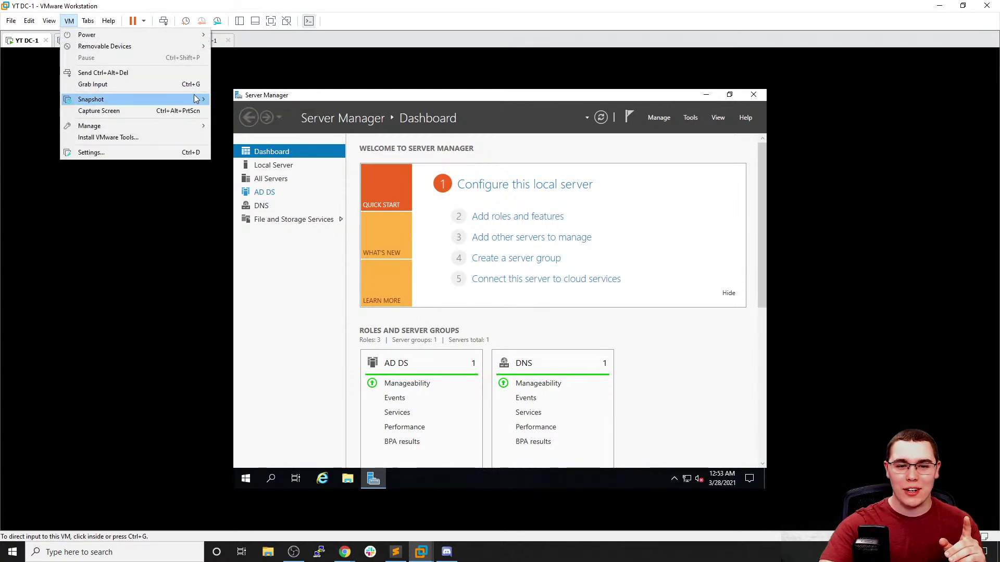
{"action": "left_click", "coordinate": [246, 98]}
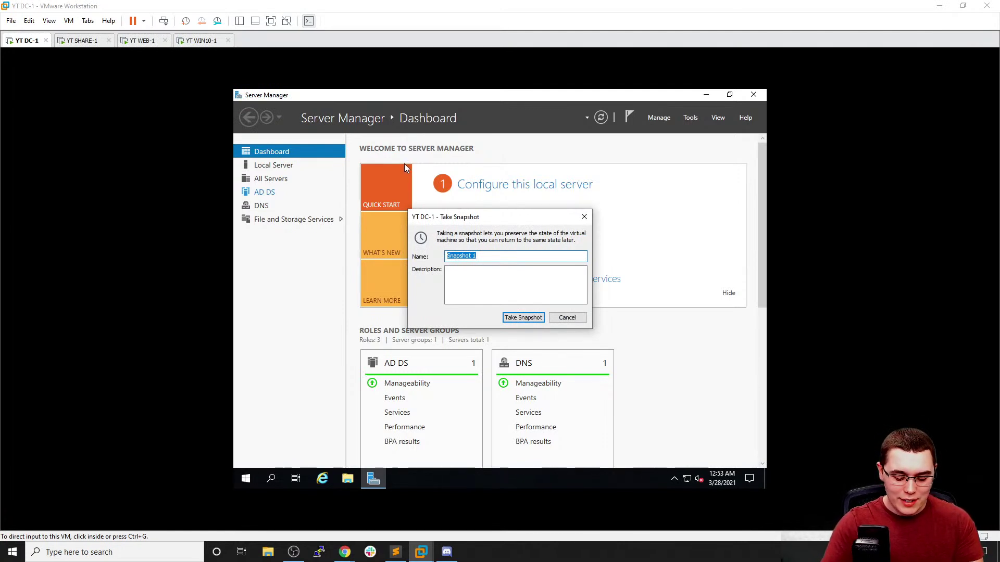
{"action": "type", "text": "Base"}
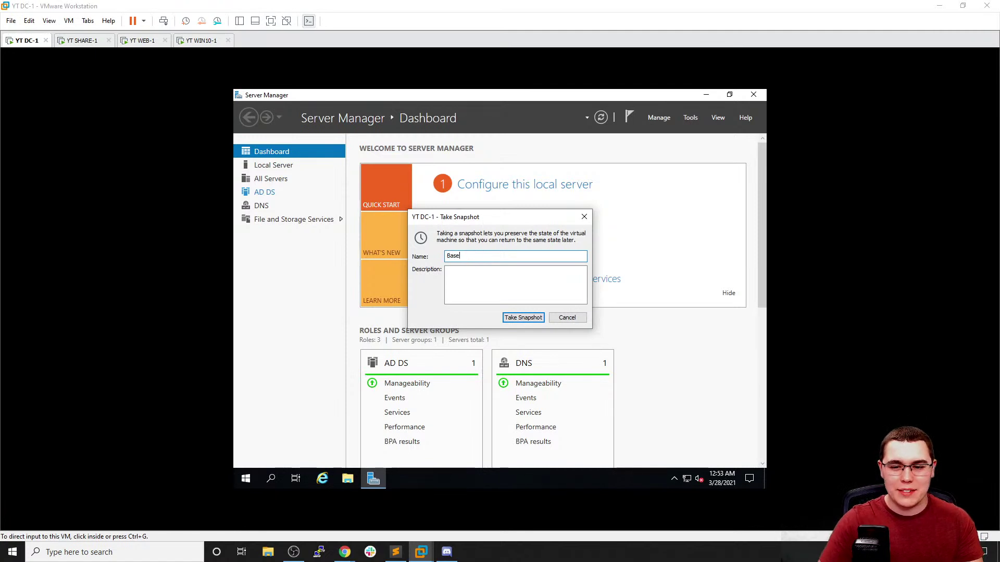
{"action": "left_click", "coordinate": [523, 318]}
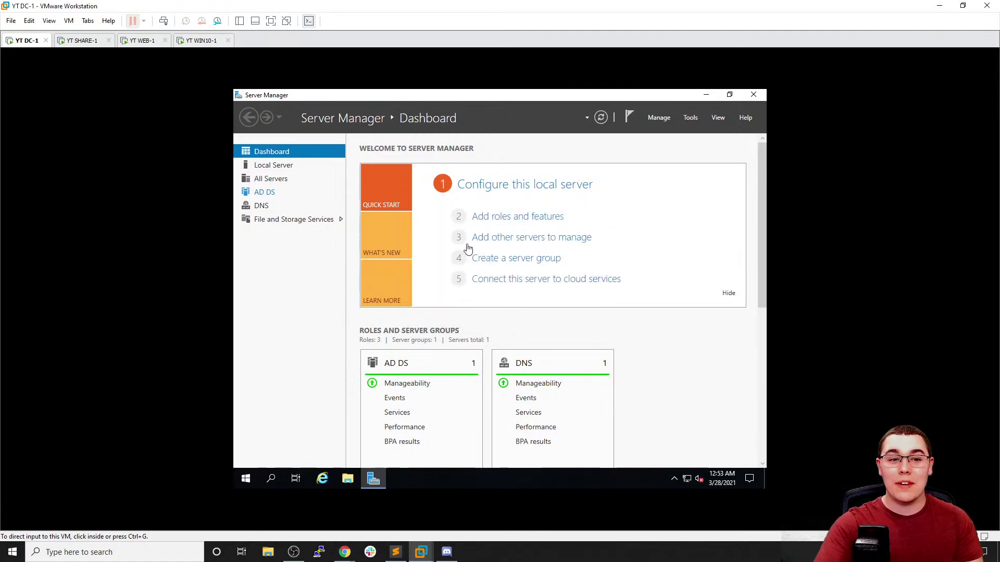
{"action": "left_click", "coordinate": [142, 41]}
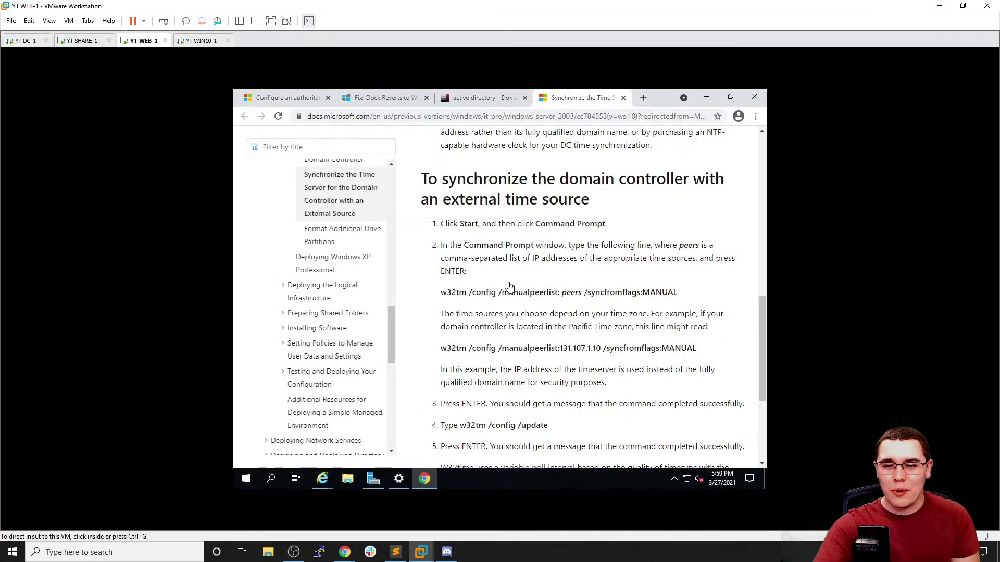
Select the w32tm /config /manualpeerlist command in WEB-1's time-sync docs
{"action": "left_click", "coordinate": [528, 298]}
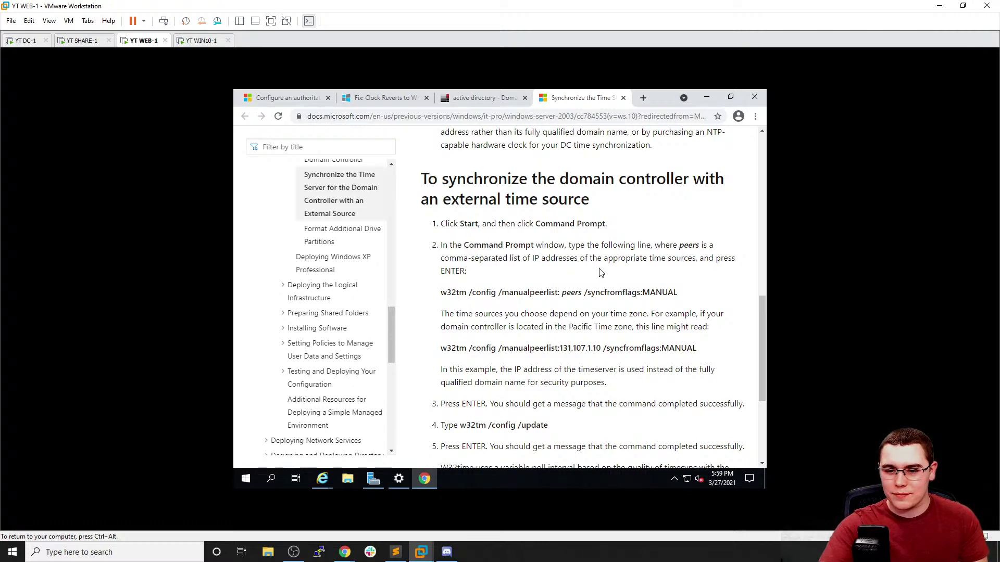
{"action": "scroll", "coordinate": [601, 273], "scroll_direction": "down", "scroll_amount": 1}
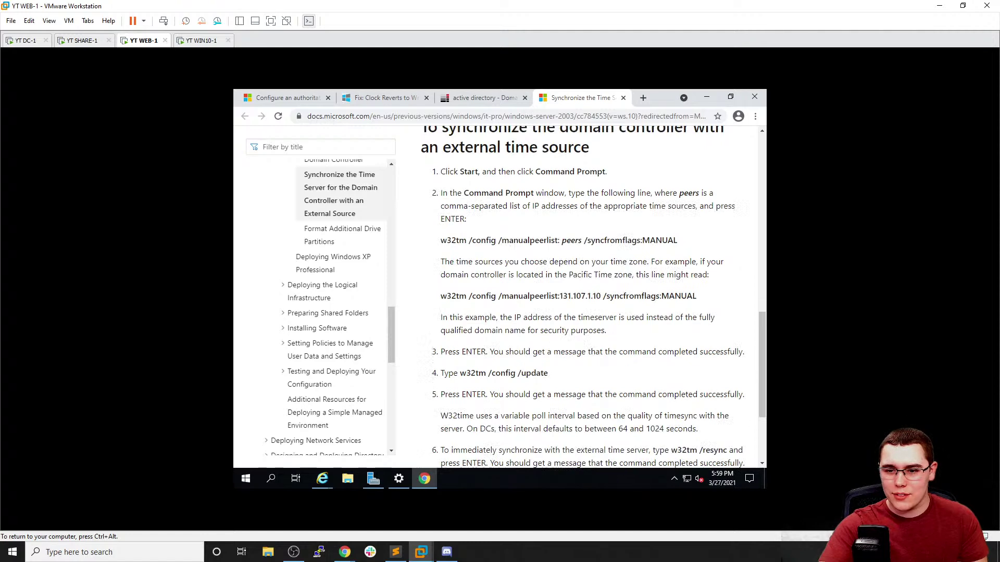
{"action": "triple_click", "coordinate": [559, 240]}
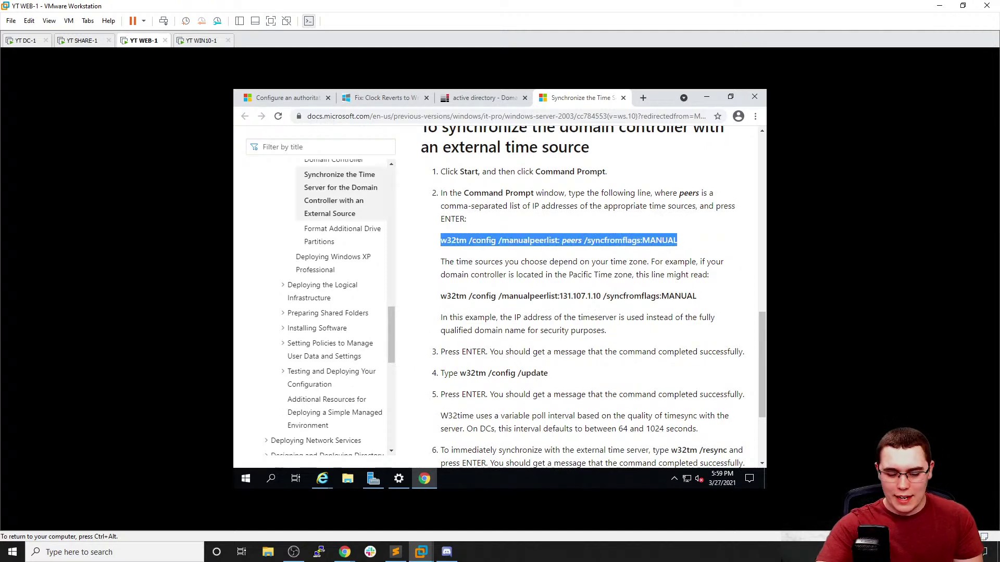
Launch Command Prompt on DC-1 by searching 'cmd', then return to the WEB-1 docs
{"action": "left_click", "coordinate": [20, 40]}
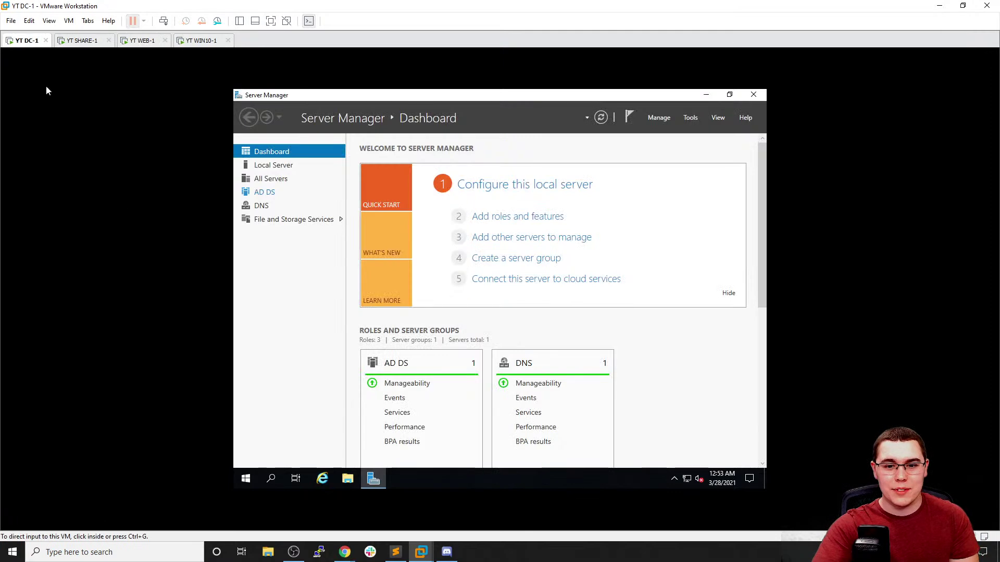
{"action": "left_click", "coordinate": [245, 477]}
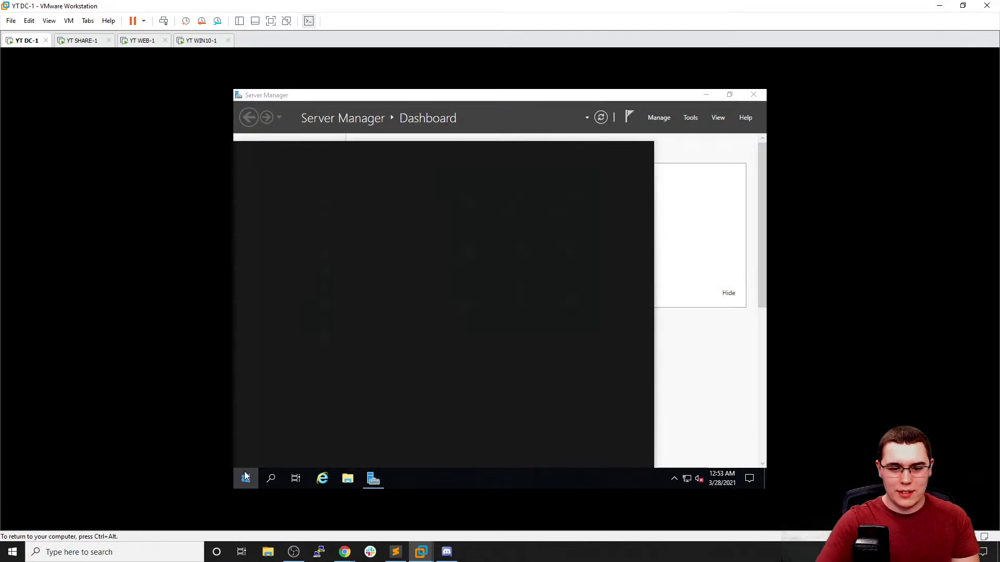
{"action": "type", "text": "cmd"}
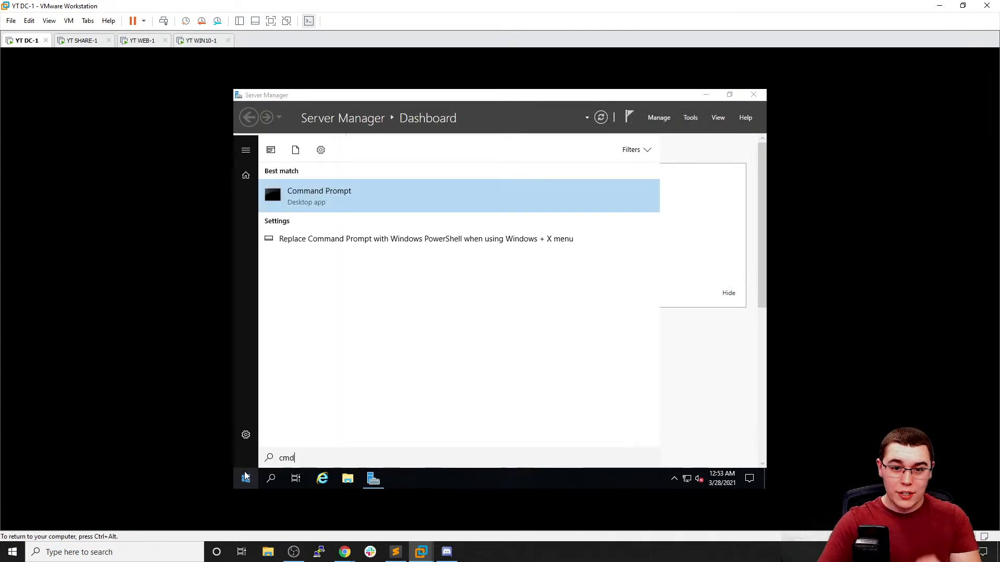
{"action": "key", "text": "Return"}
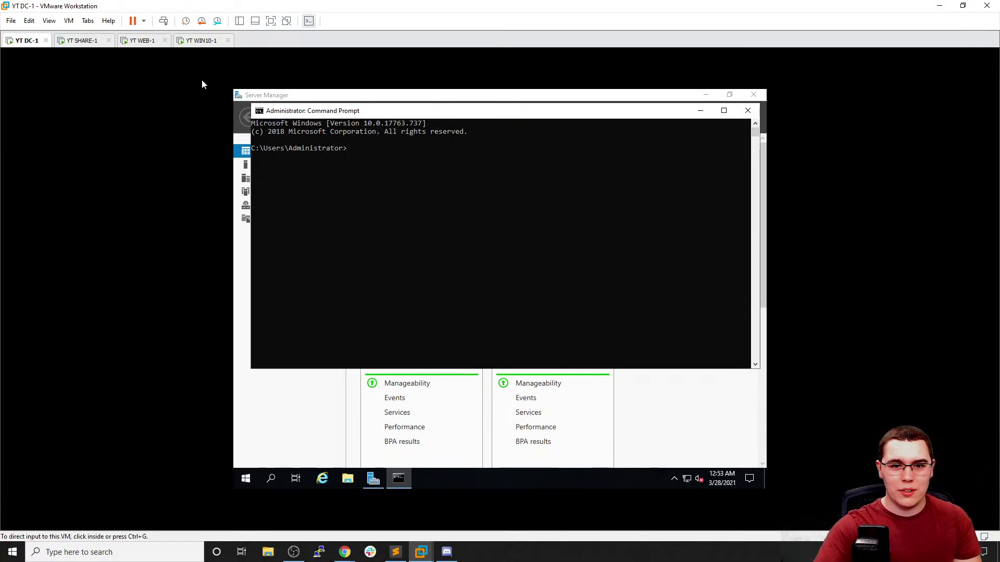
{"action": "left_click", "coordinate": [141, 40]}
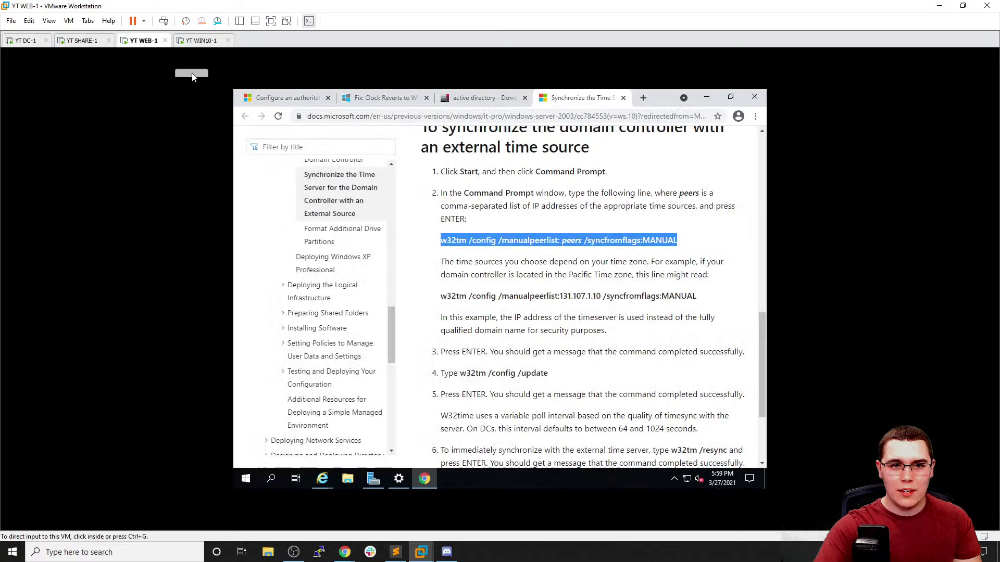
On DC-1, type 'w32tm /config /manualpeerlist:time.windows.com', checking the WEB-1 docs for syntax
{"action": "left_click", "coordinate": [24, 42]}
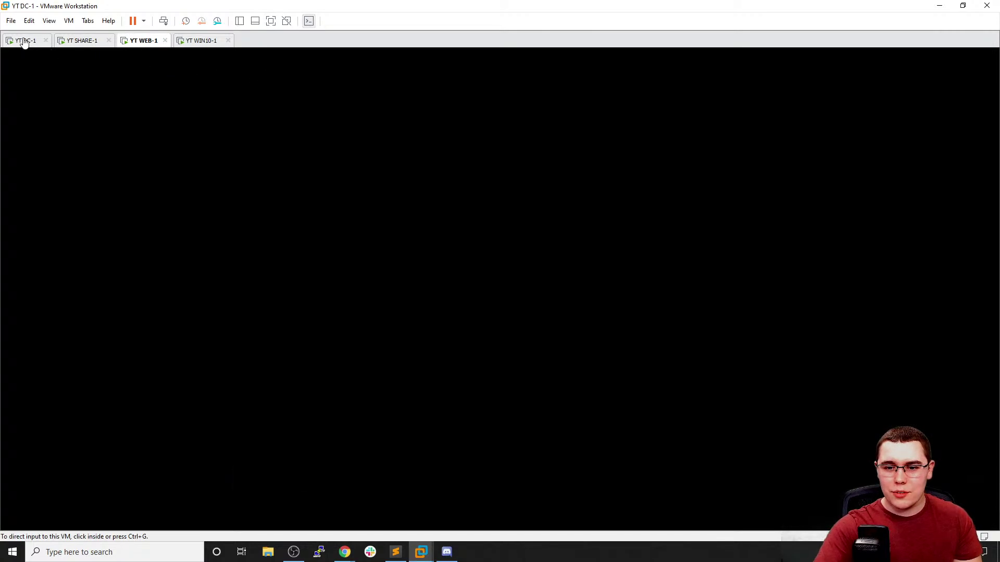
{"action": "type", "text": "w"}
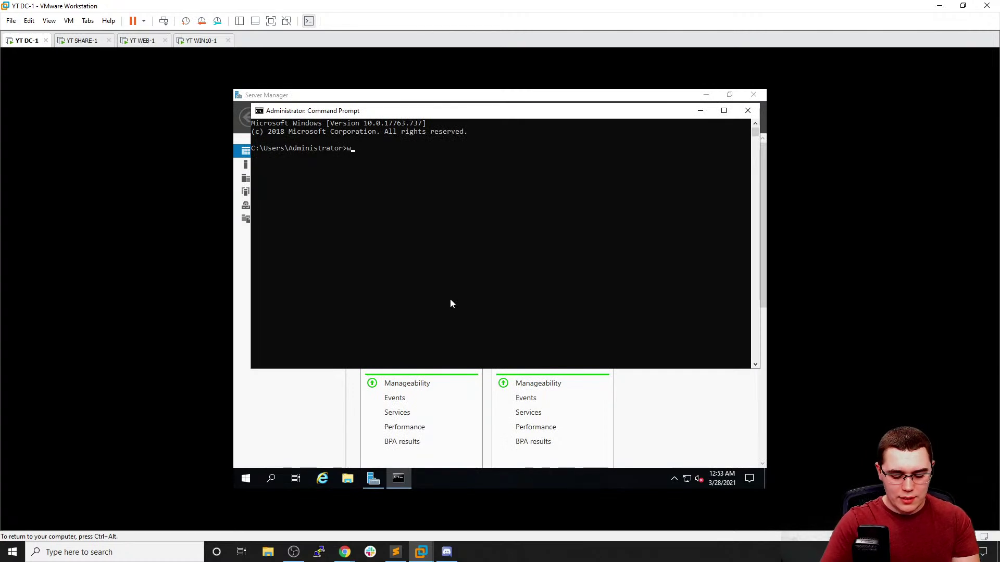
{"action": "type", "text": "32tm /config"}
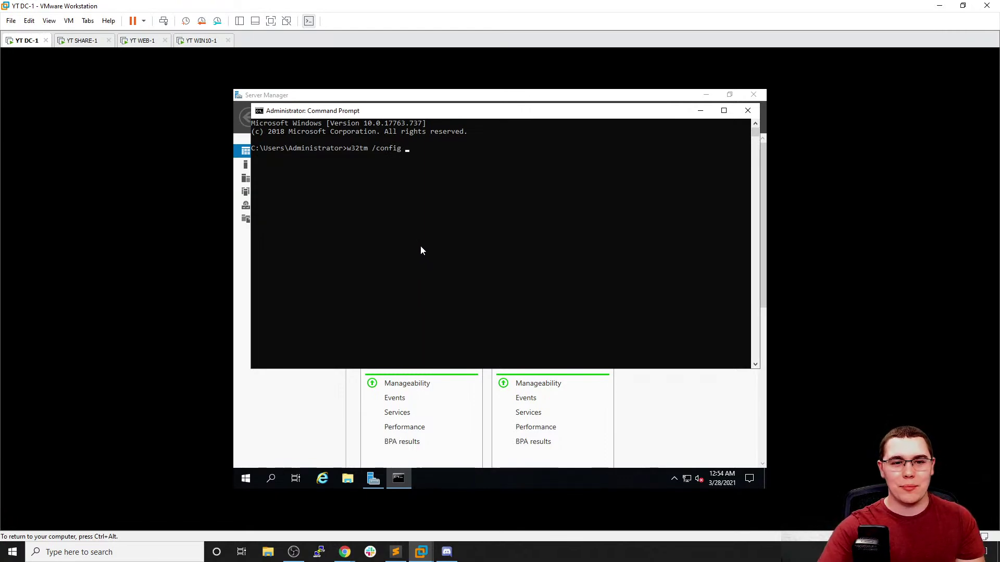
{"action": "left_click", "coordinate": [138, 41]}
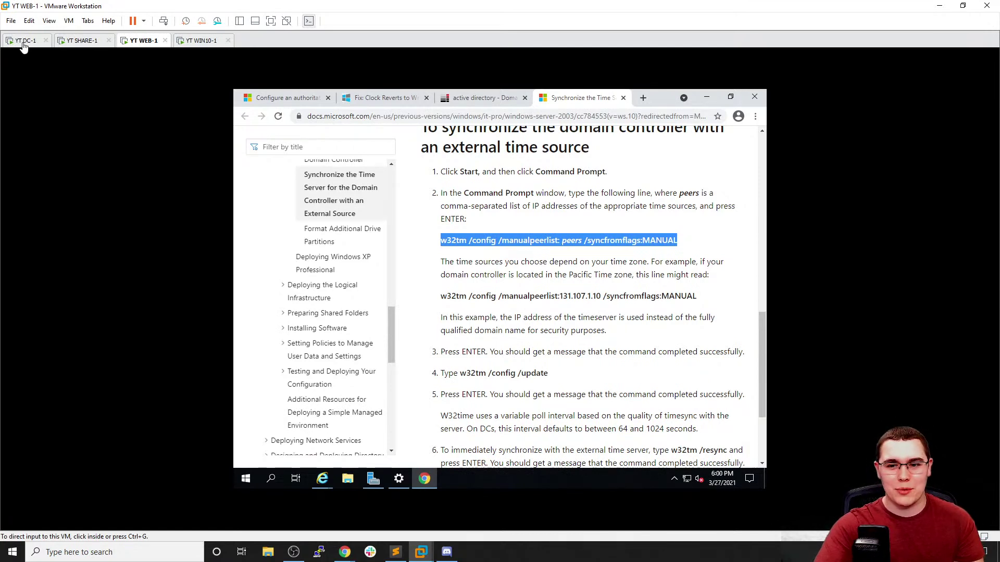
{"action": "left_click", "coordinate": [24, 46]}
{"action": "left_click", "coordinate": [386, 165]}
{"action": "type", "text": "/manua"}
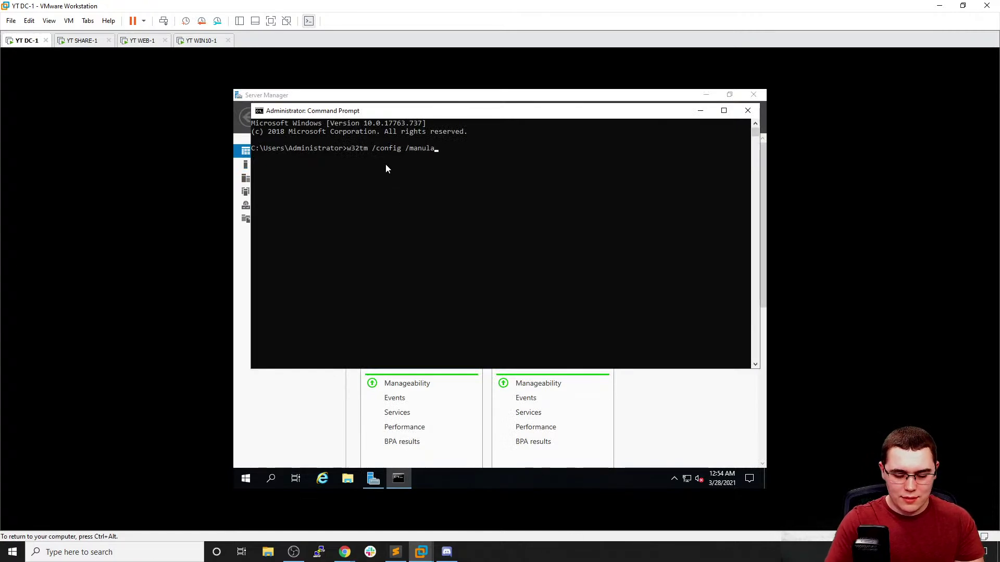
{"action": "key", "text": "BackSpace"}
{"action": "key", "text": "BackSpace"}
{"action": "type", "text": "ualpeerl"}
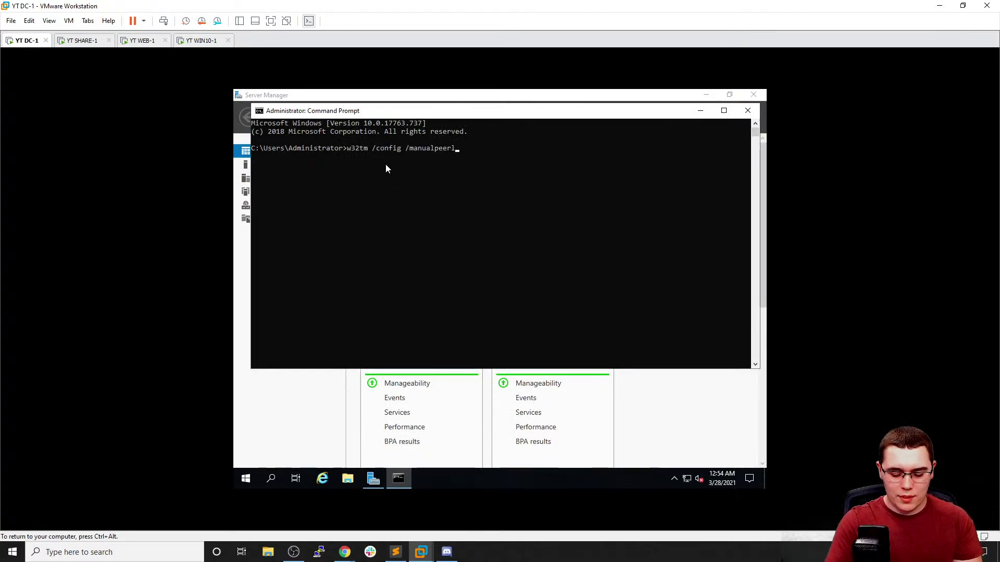
{"action": "type", "text": "ist:time.windows,"}
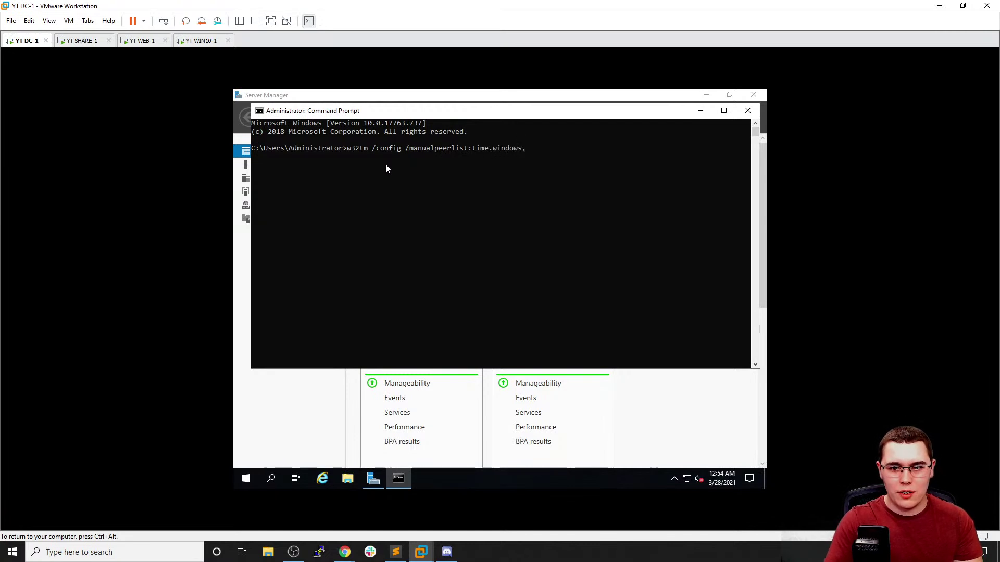
{"action": "key", "text": "BackSpace"}
{"action": "type", "text": ".com"}
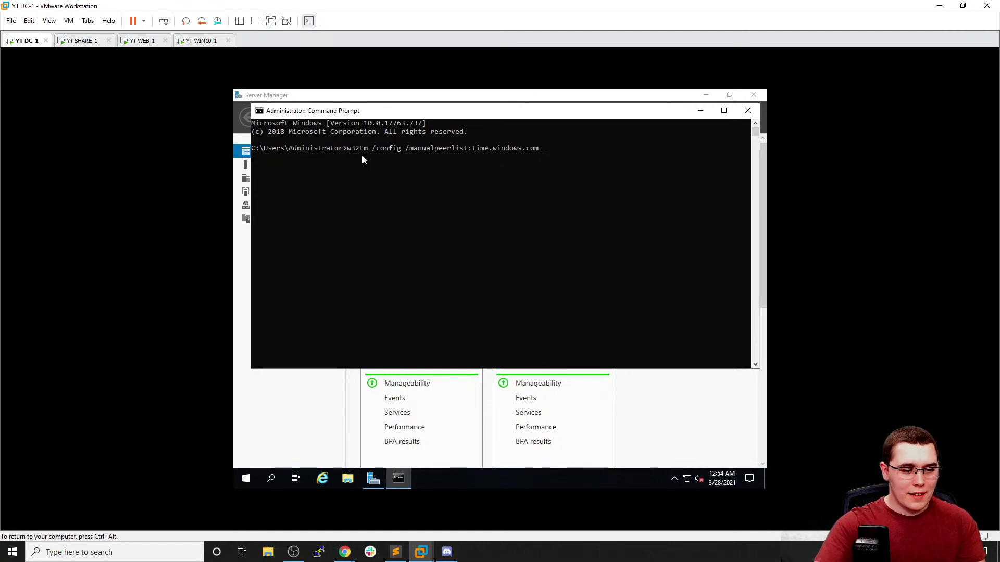
{"action": "left_click", "coordinate": [140, 41]}
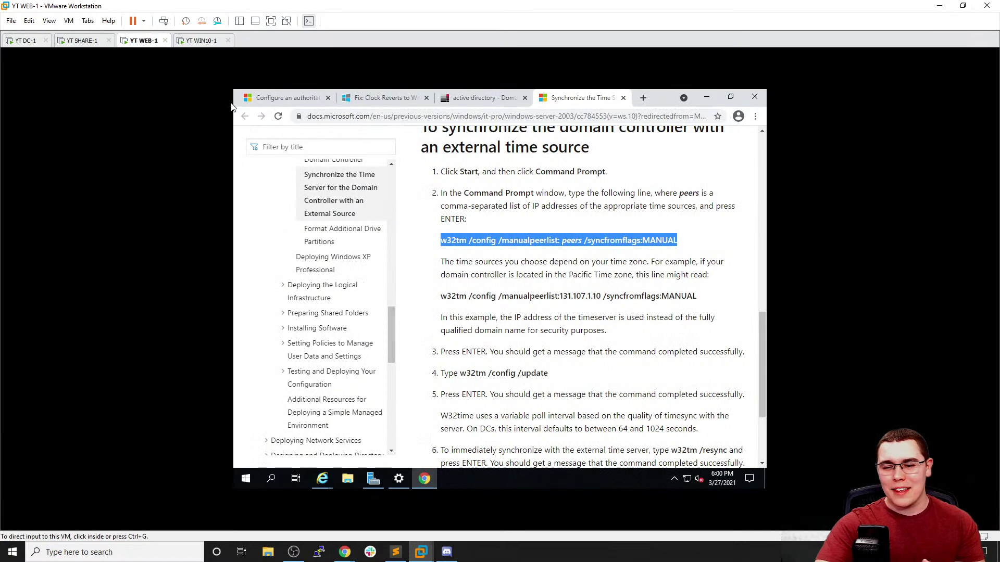
{"action": "left_click", "coordinate": [25, 41]}
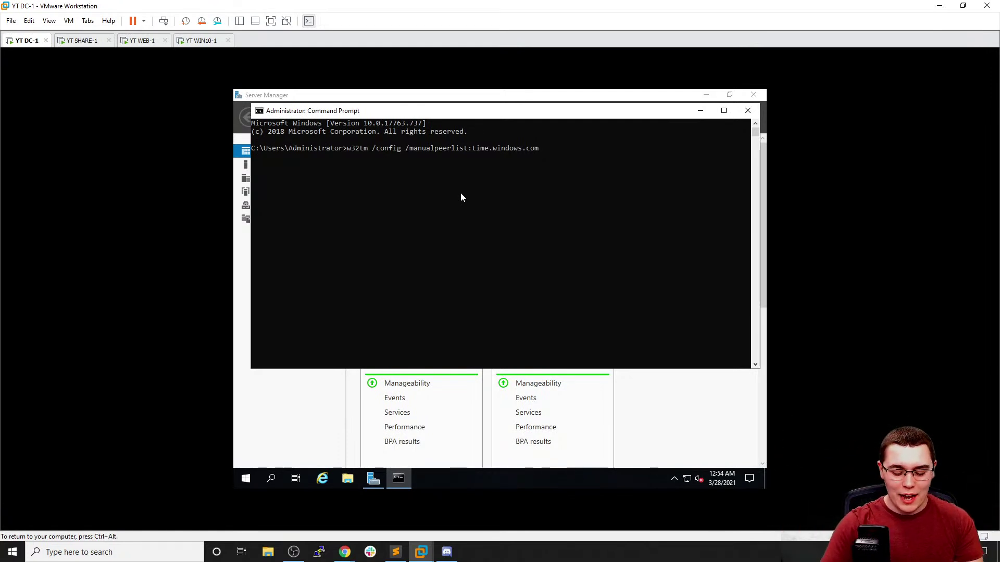
Append '/syncfromflags:MANUAL' and run the command, then release input from DC-1
{"action": "left_click", "coordinate": [197, 40]}
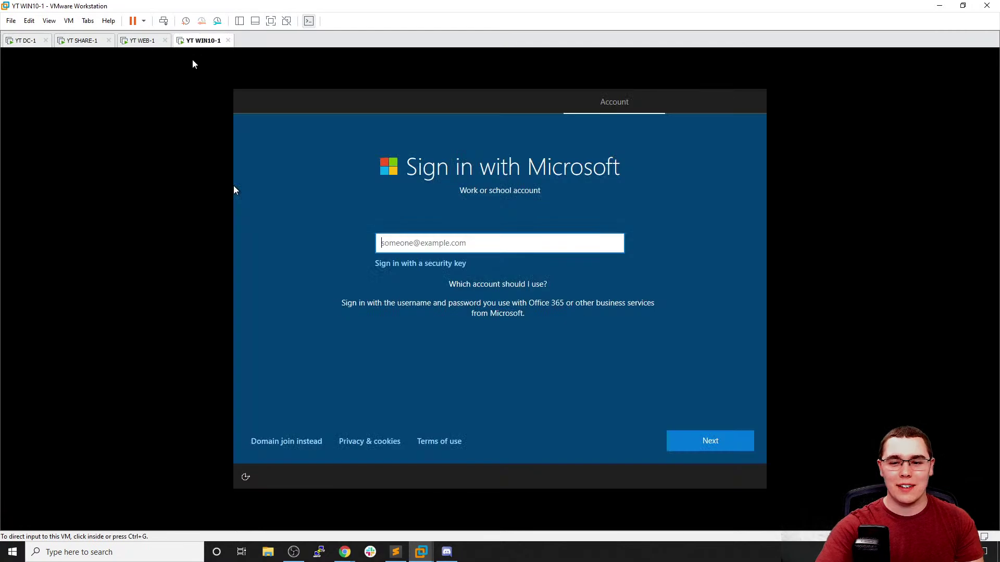
{"action": "left_click", "coordinate": [140, 41]}
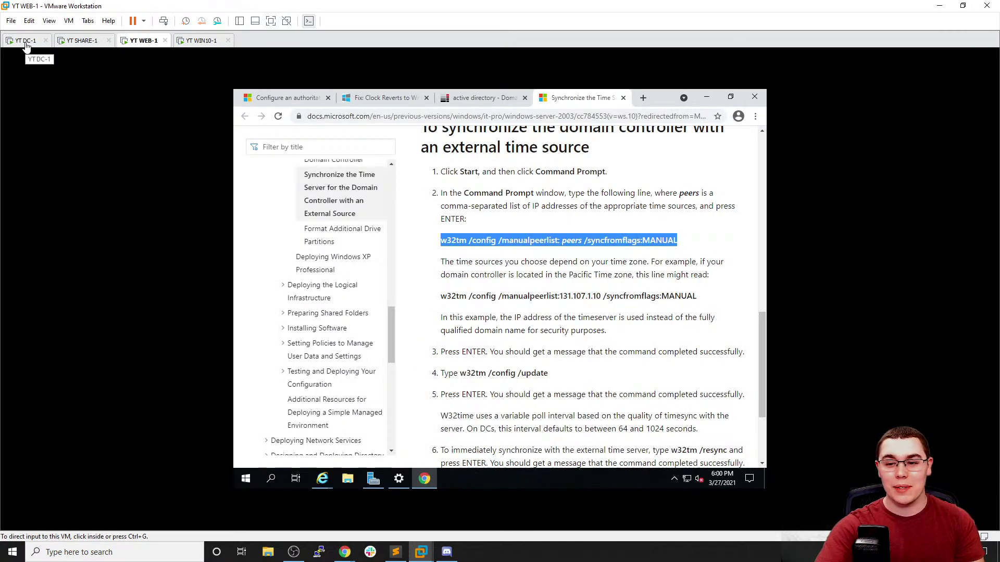
{"action": "left_click", "coordinate": [26, 42]}
{"action": "left_click", "coordinate": [538, 187]}
{"action": "type", "text": "/"}
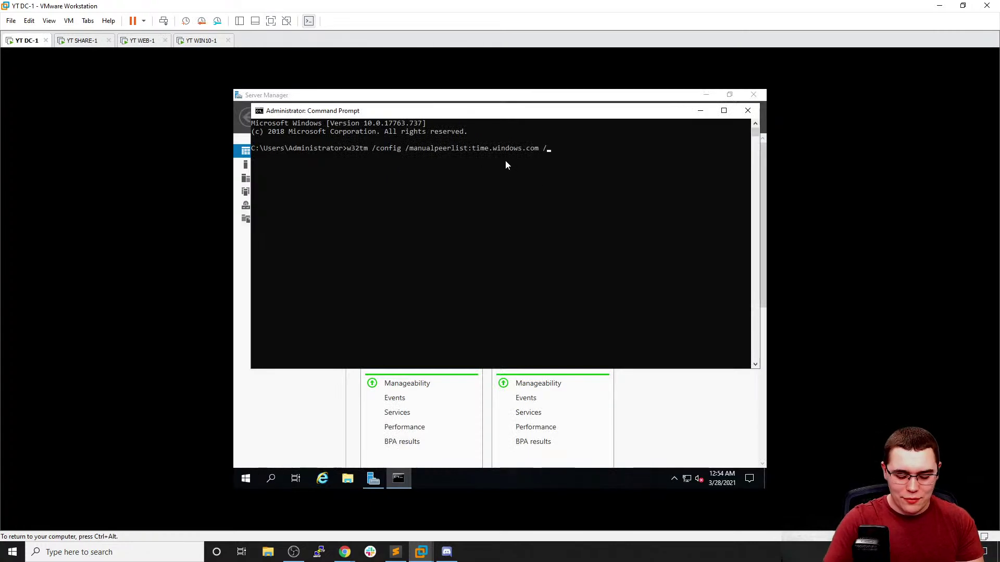
{"action": "type", "text": "syncfromglaf"}
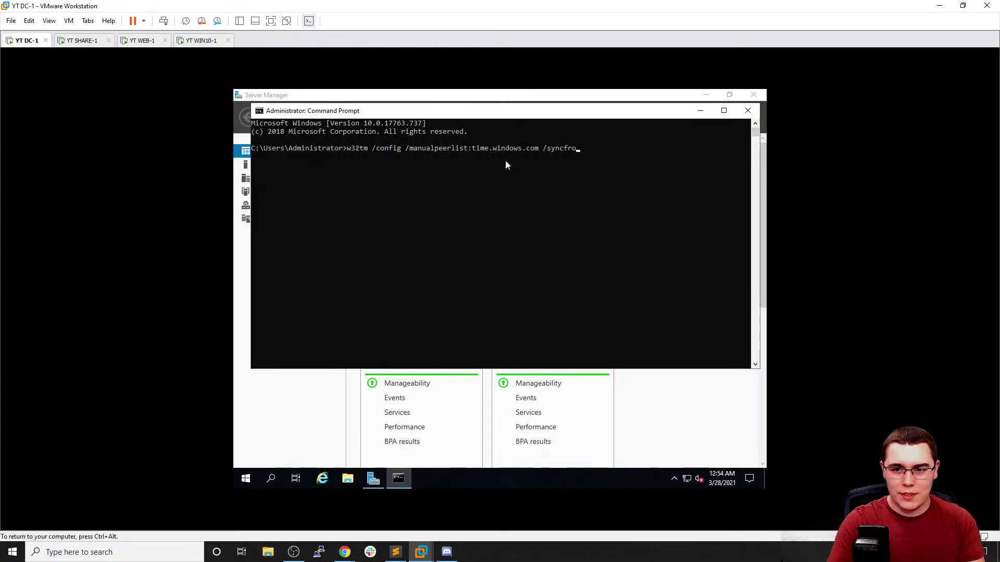
{"action": "key", "text": "BackSpace"}
{"action": "key", "text": "BackSpace"}
{"action": "key", "text": "BackSpace"}
{"action": "key", "text": "BackSpace"}
{"action": "type", "text": "flags"}
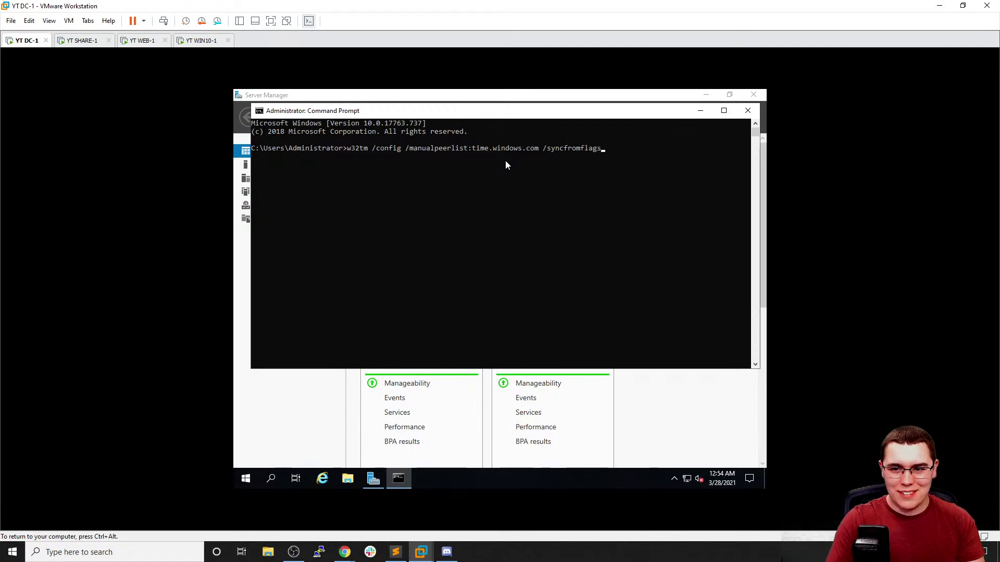
{"action": "type", "text": ":MANUAL"}
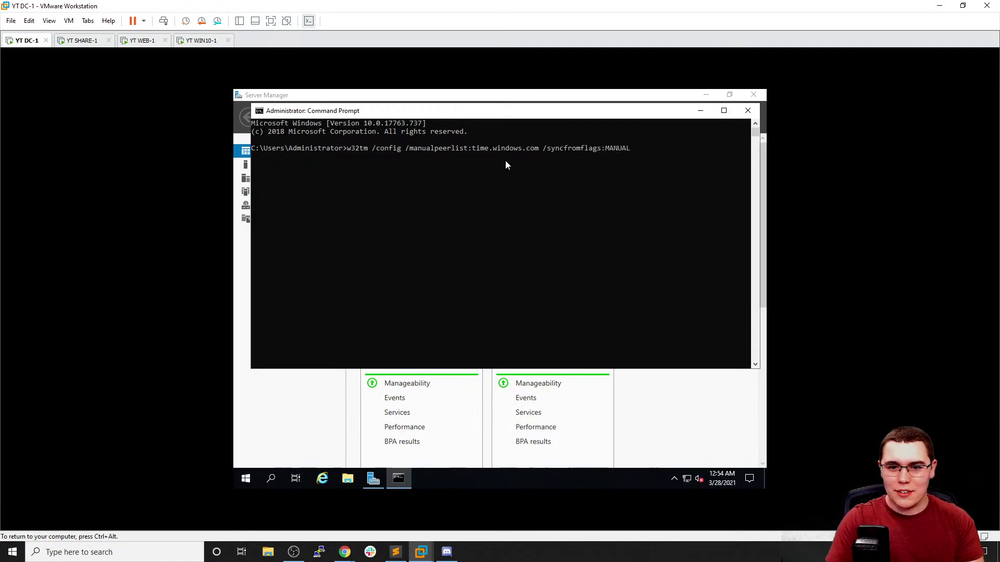
{"action": "key", "text": "Return"}
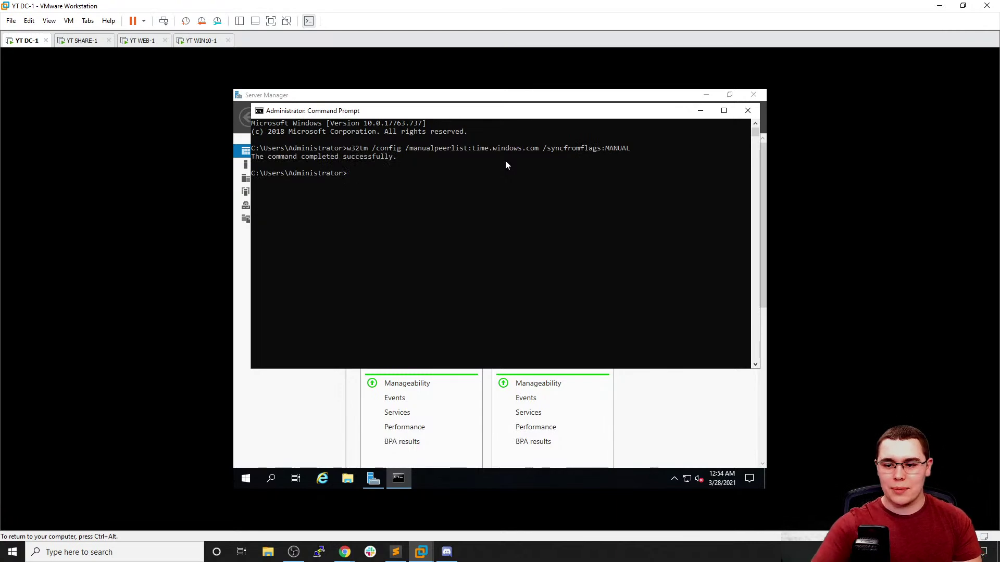
{"action": "key", "text": "ctrl+alt"}
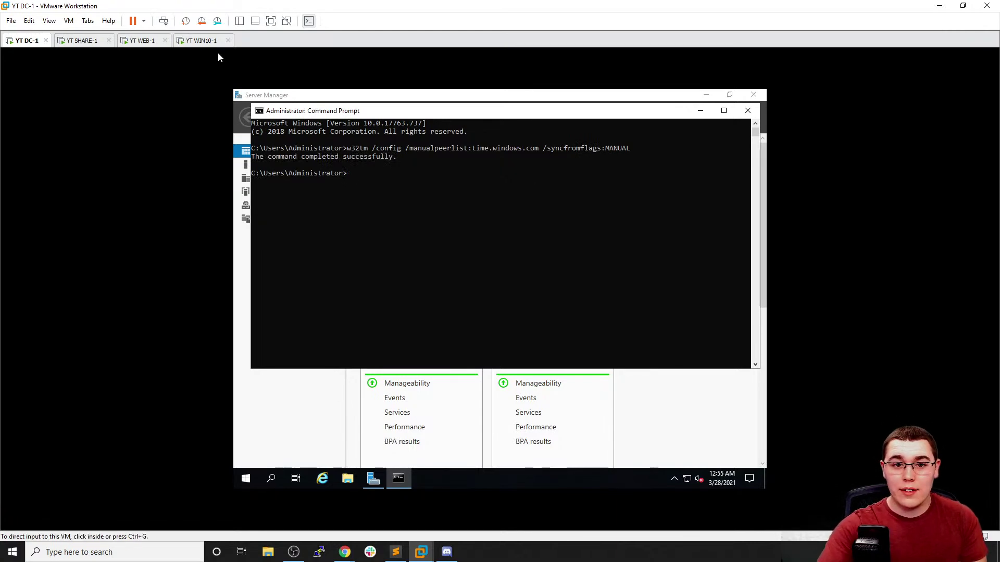
Read the next docs step on WEB-1, then run 'w32tm /config /update' on DC-1
{"action": "left_click", "coordinate": [141, 40]}
{"action": "left_click", "coordinate": [398, 230]}
{"action": "scroll", "coordinate": [398, 230], "scroll_direction": "down", "scroll_amount": 1}
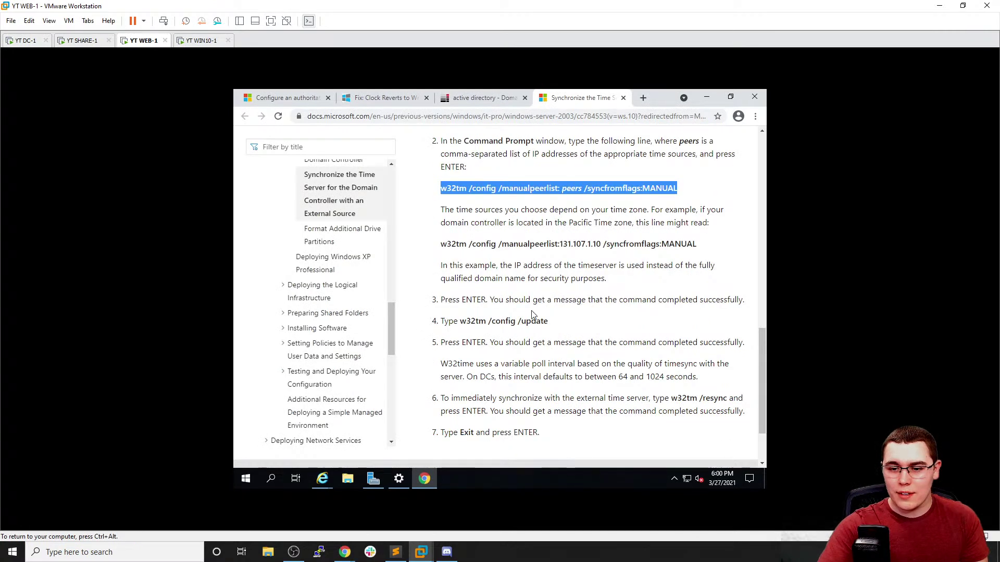
{"action": "key", "text": "ctrl+alt"}
{"action": "left_click", "coordinate": [30, 42]}
{"action": "left_click", "coordinate": [470, 246]}
{"action": "type", "text": "w32tm"}
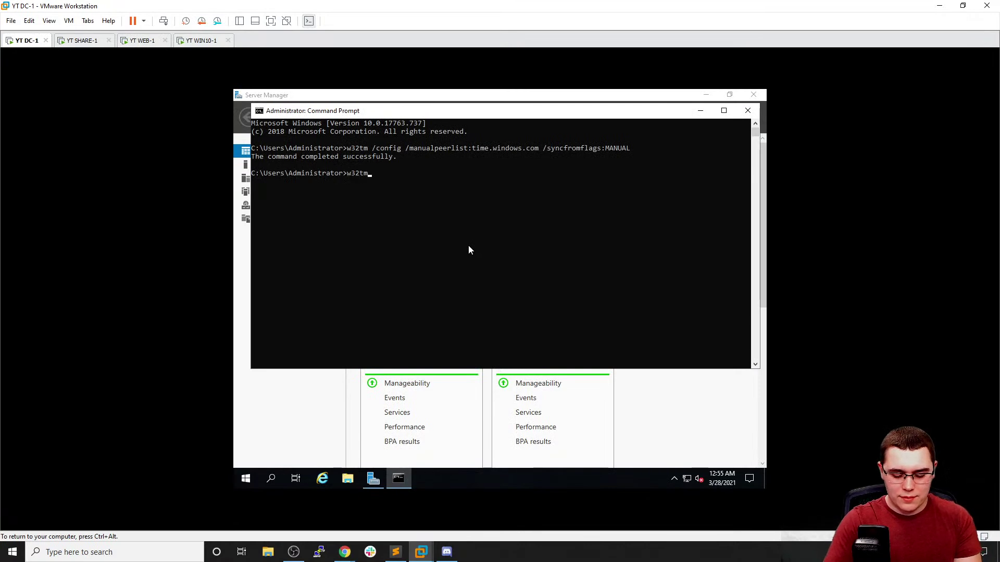
{"action": "type", "text": " /config /update"}
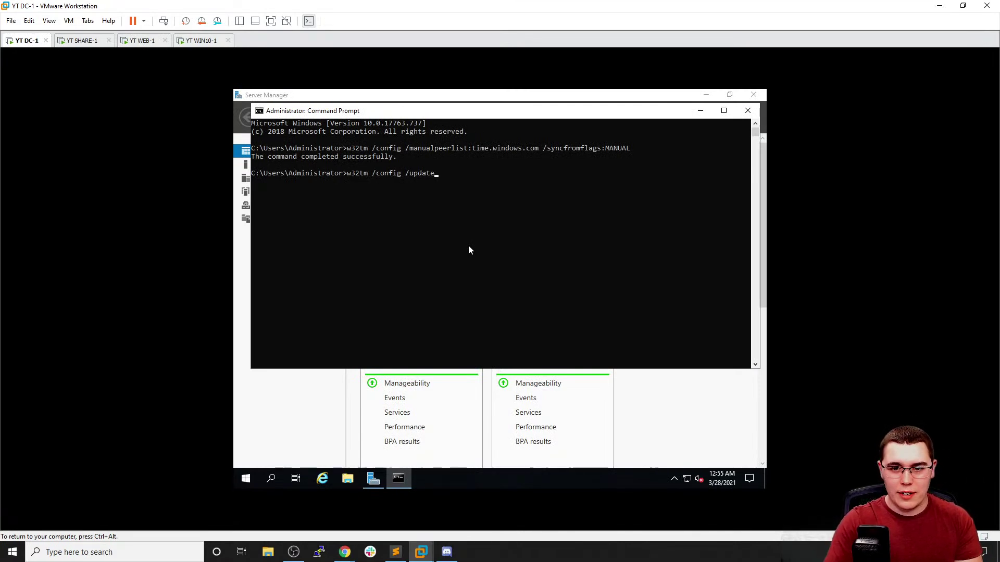
{"action": "key", "text": "Return"}
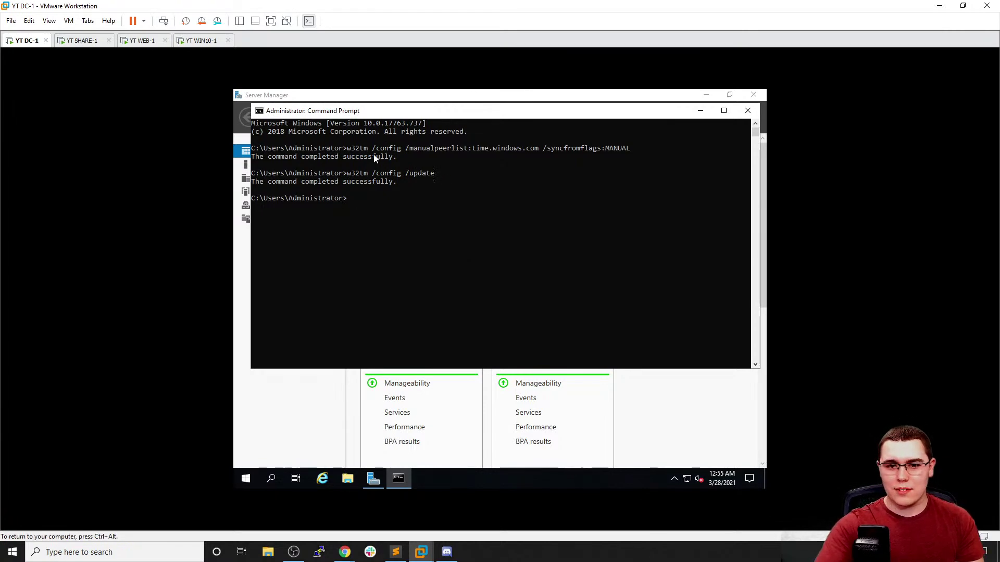
Run 'w32tm /resync' in DC-1's Command Prompt
{"action": "left_click", "coordinate": [202, 40]}
{"action": "left_click", "coordinate": [143, 41]}
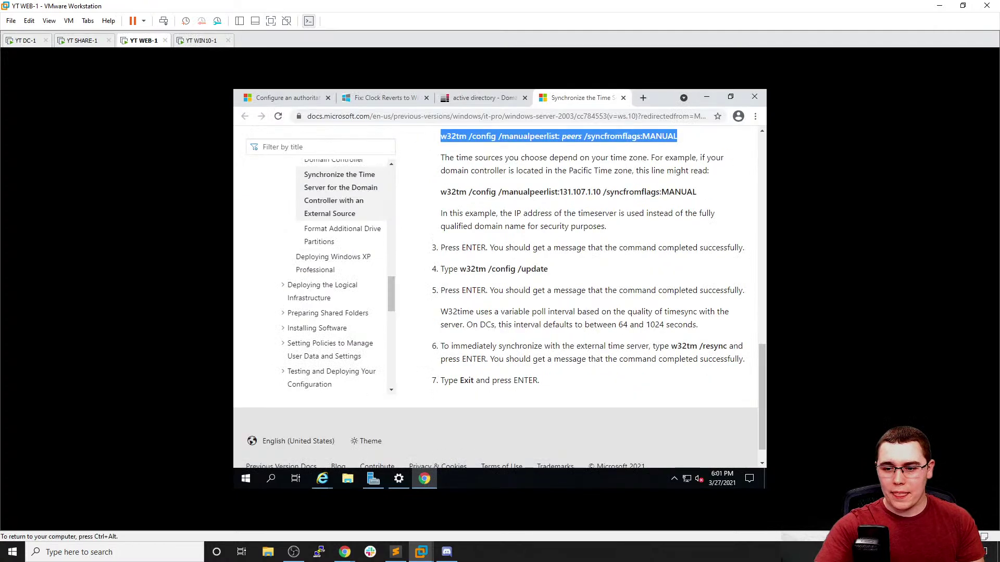
{"action": "left_click", "coordinate": [25, 41]}
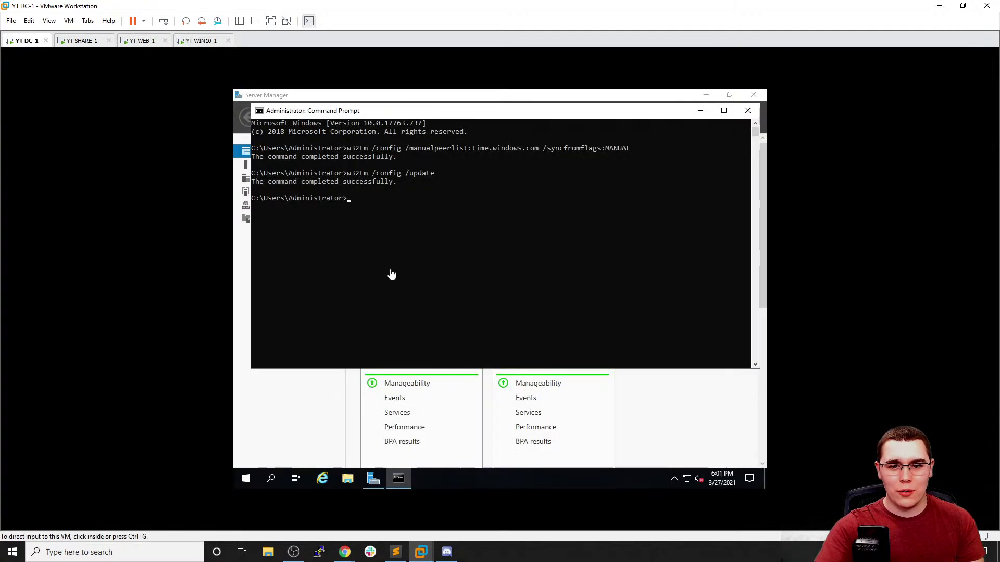
{"action": "left_click", "coordinate": [379, 249]}
{"action": "type", "text": "w32t"}
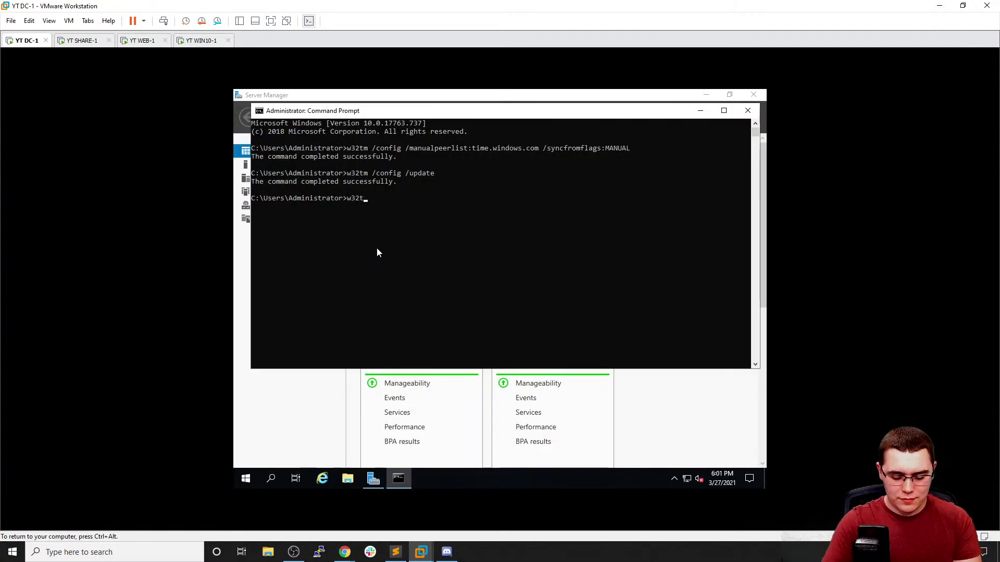
{"action": "type", "text": "m /resync"}
{"action": "key", "text": "Return"}
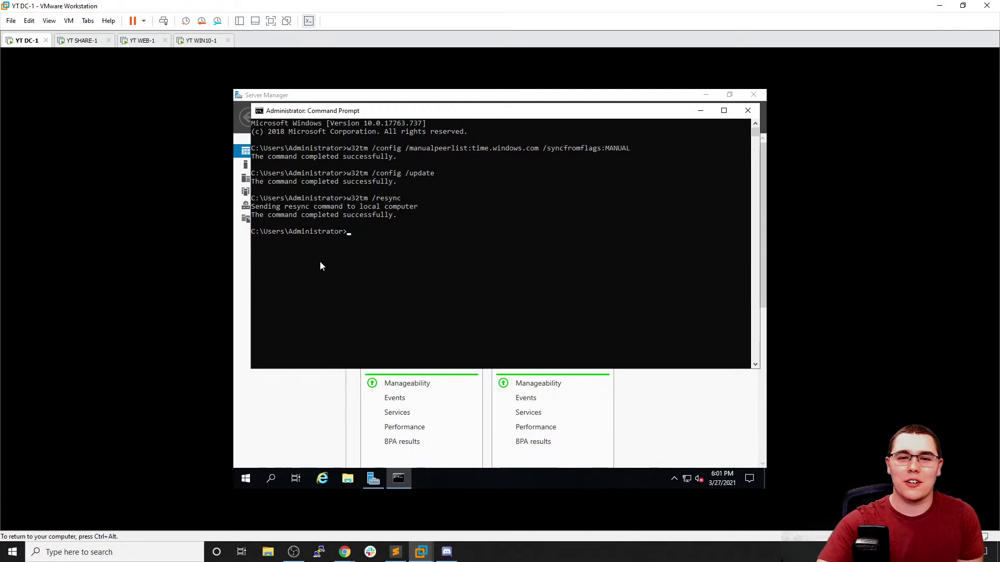
{"action": "left_click", "coordinate": [373, 223]}
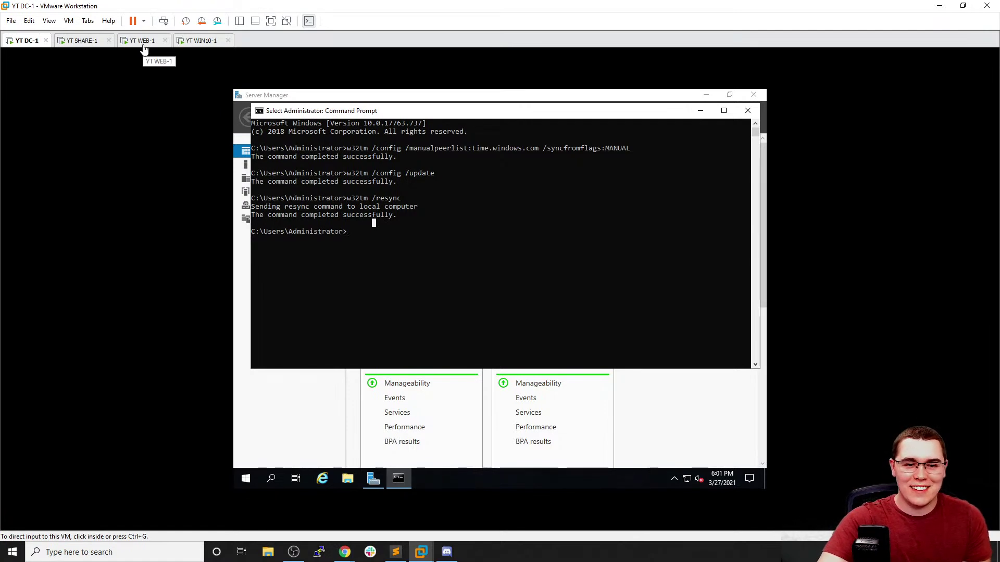
{"action": "left_click", "coordinate": [395, 256]}
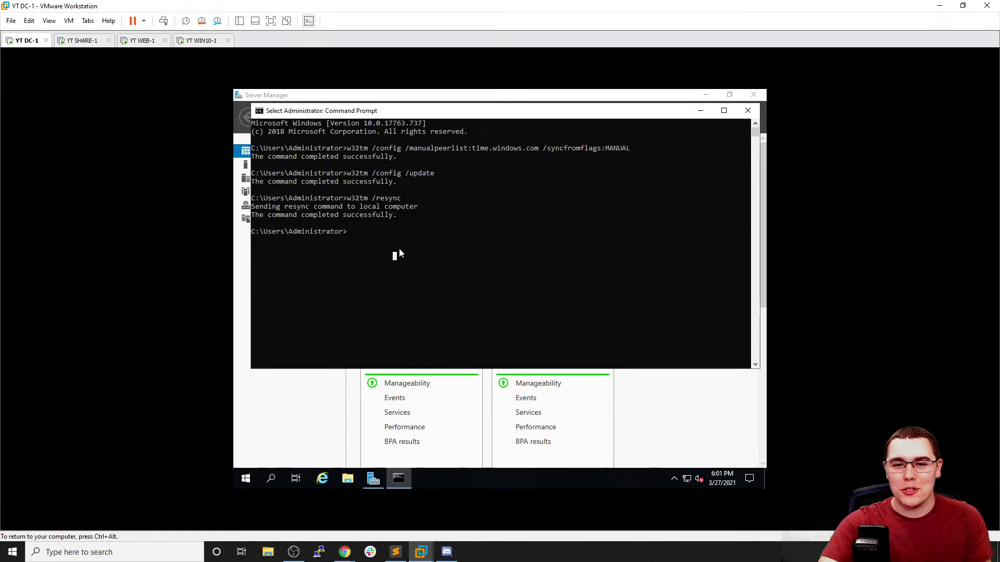
{"action": "left_click_drag", "start_coordinate": [434, 112], "coordinate": [420, 147]}
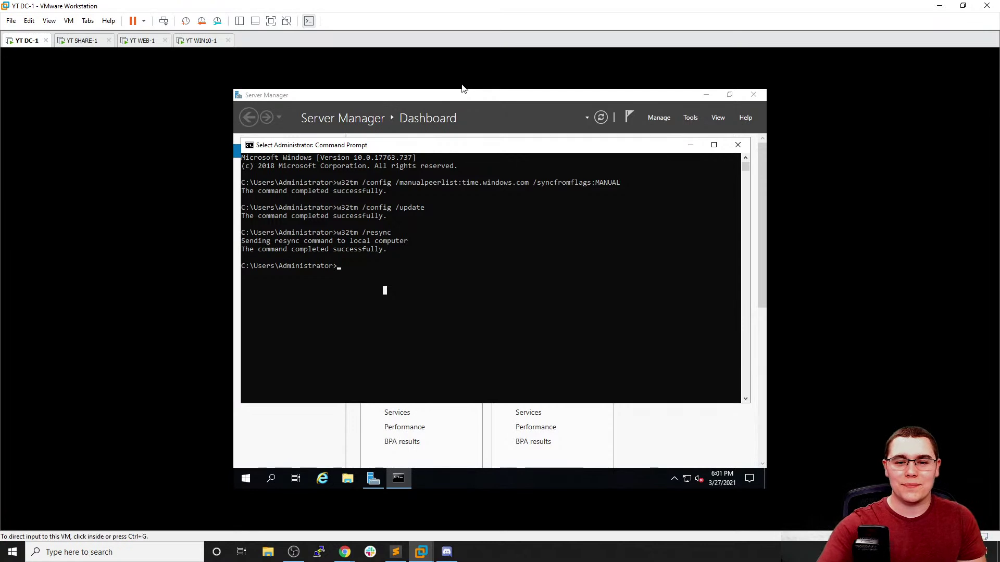
{"action": "left_click", "coordinate": [496, 232]}
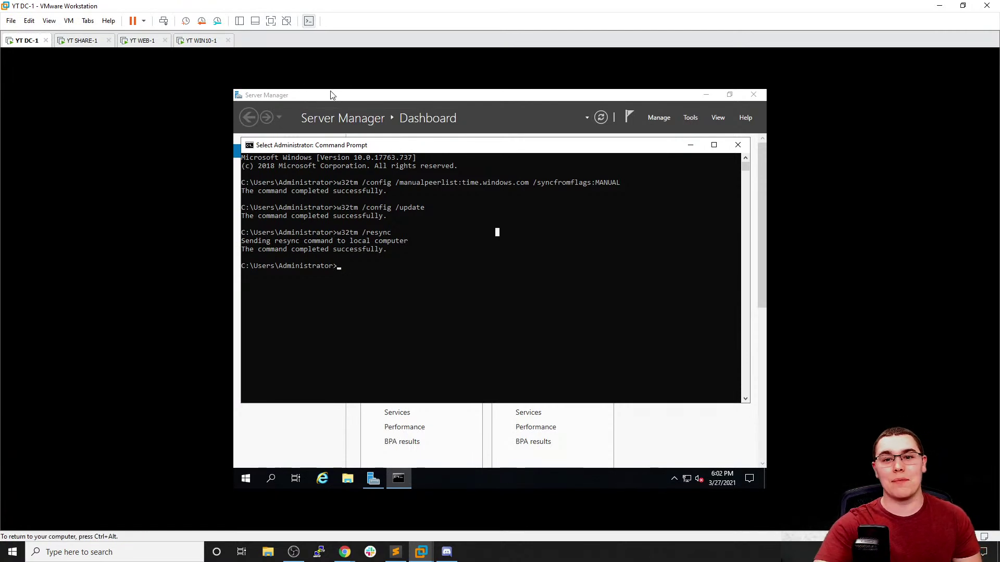
{"action": "mouse_move", "coordinate": [372, 149]}
{"action": "left_mouse_down"}
{"action": "mouse_move", "coordinate": [394, 144]}
{"action": "mouse_move", "coordinate": [378, 145]}
{"action": "left_mouse_up"}
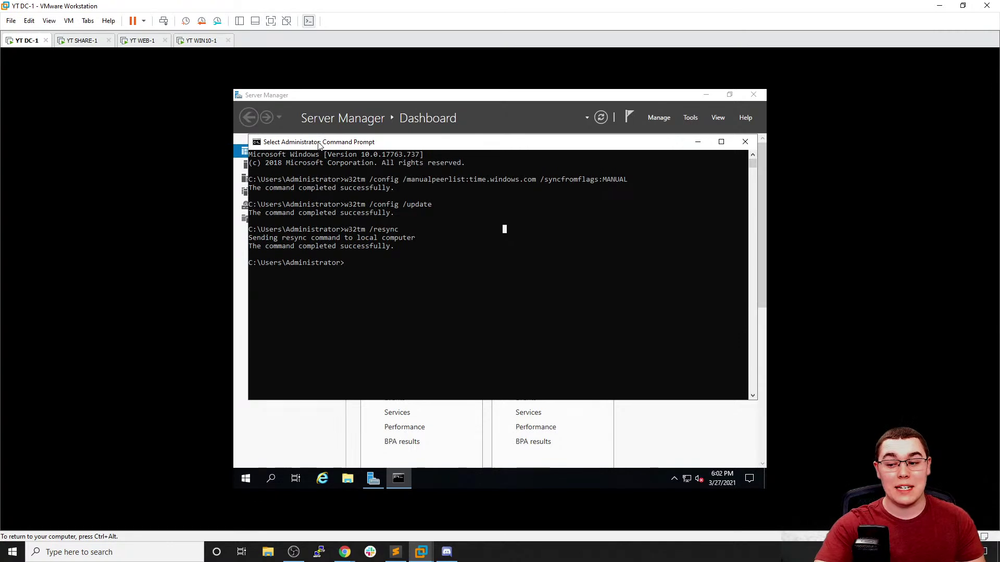
On WIN10-1, try continuing past the Microsoft sign-in with the e-mail field empty
{"action": "key", "text": "ctrl+alt"}
{"action": "left_click", "coordinate": [202, 41]}
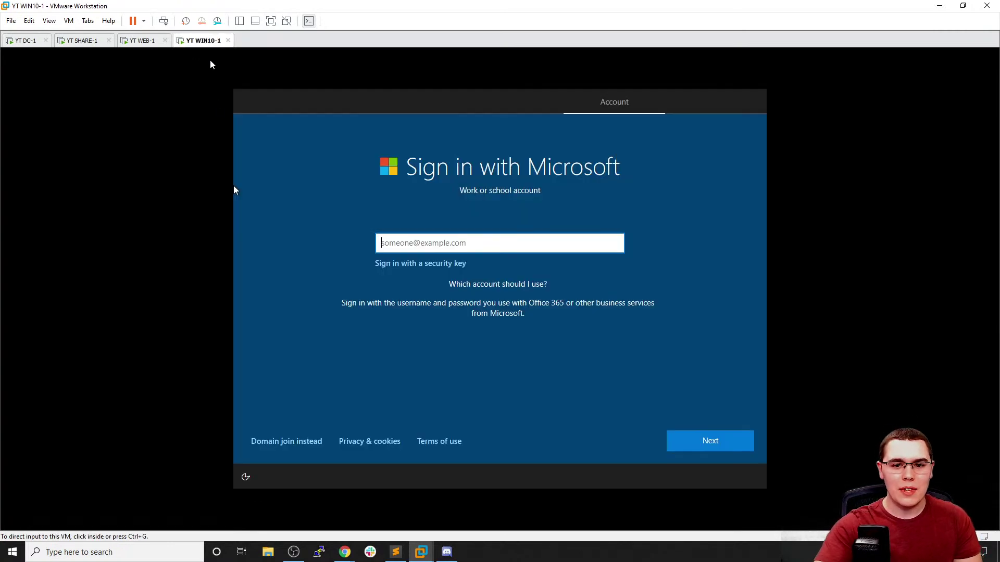
{"action": "left_click", "coordinate": [532, 353]}
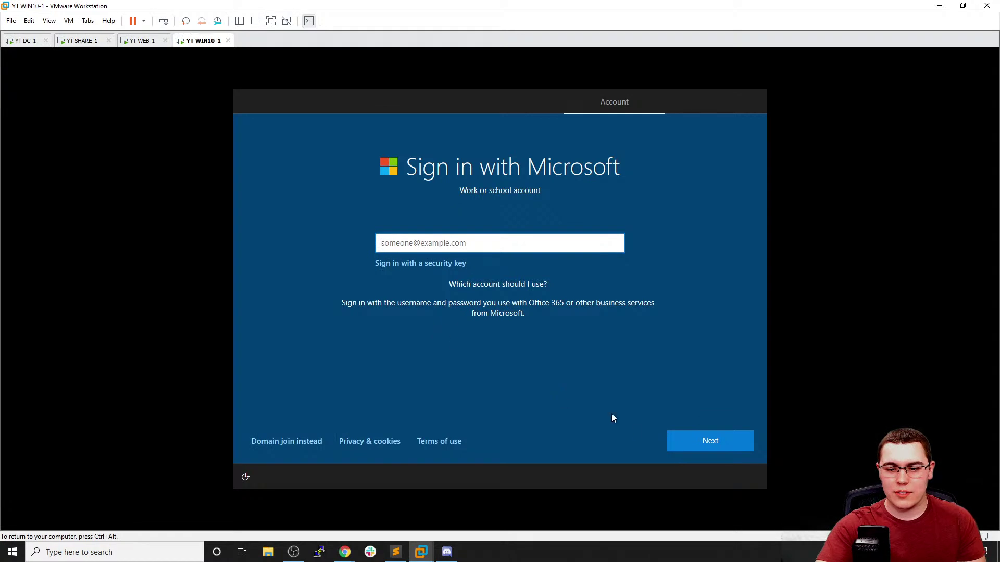
{"action": "left_click", "coordinate": [699, 442]}
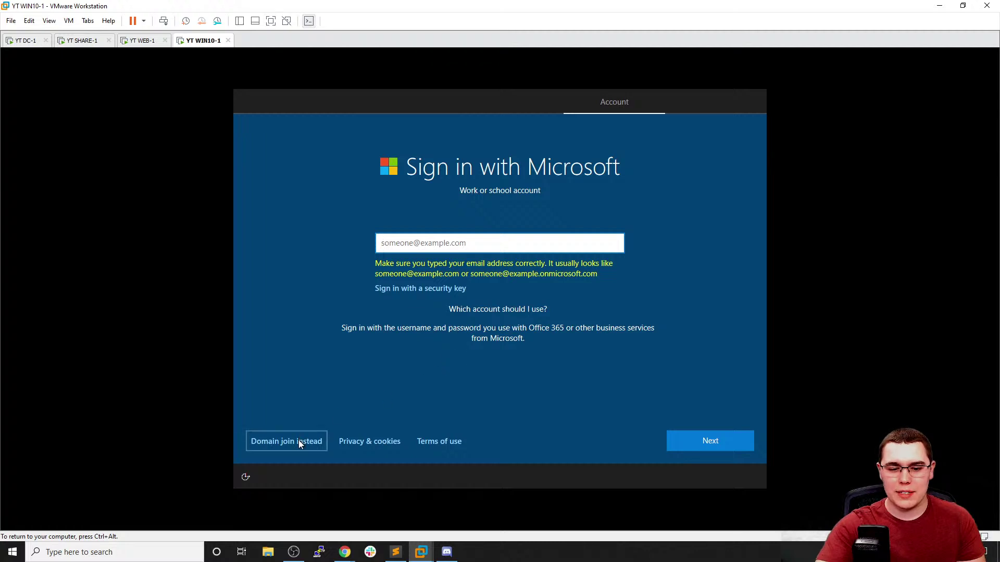
{"action": "key", "text": "ctrl+alt"}
Return to DC-1 and minimize the Command Prompt to reveal Server Manager's Dashboard
{"action": "left_click", "coordinate": [26, 41]}
{"action": "left_click", "coordinate": [470, 225]}
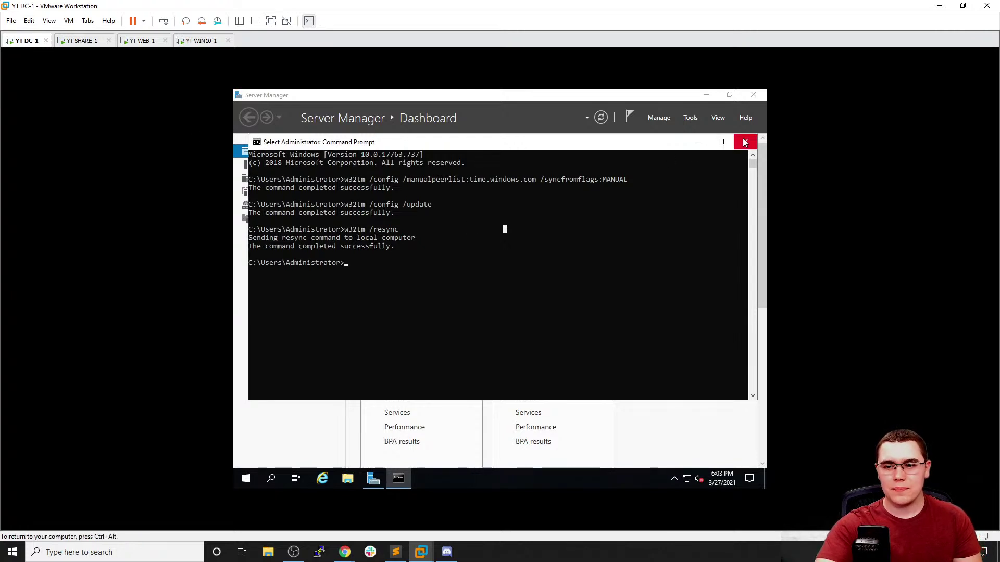
{"action": "key", "text": "ctrl+alt"}
{"action": "left_click", "coordinate": [619, 189]}
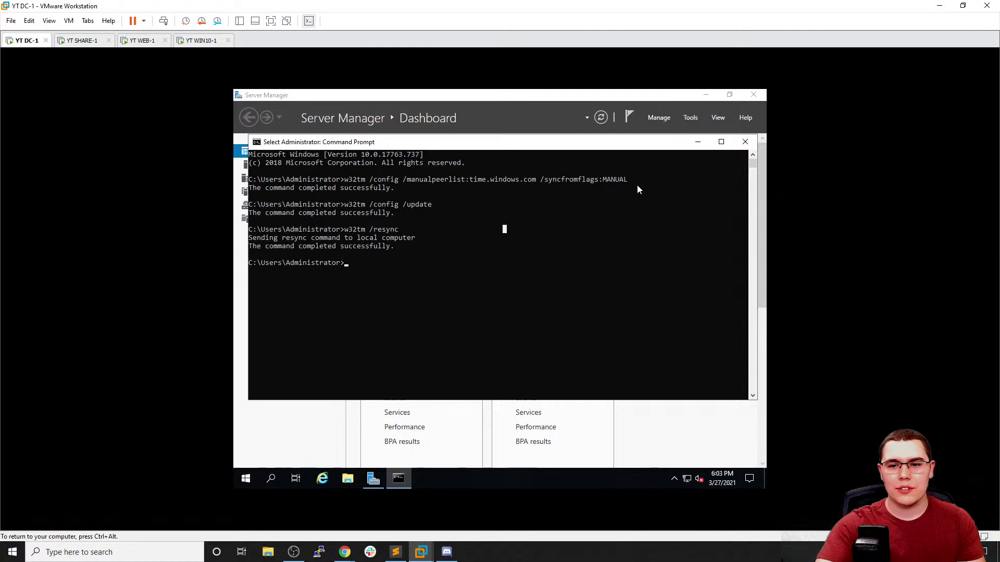
{"action": "left_click", "coordinate": [697, 142]}
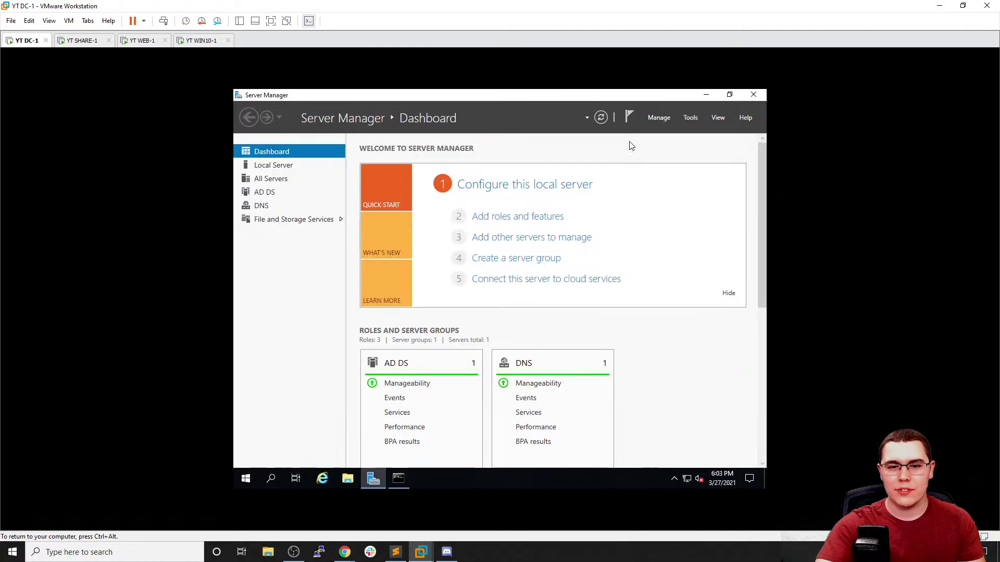
Move WIN10-1 setup onto the local-account path by choosing Domain join instead
{"action": "left_click", "coordinate": [281, 165]}
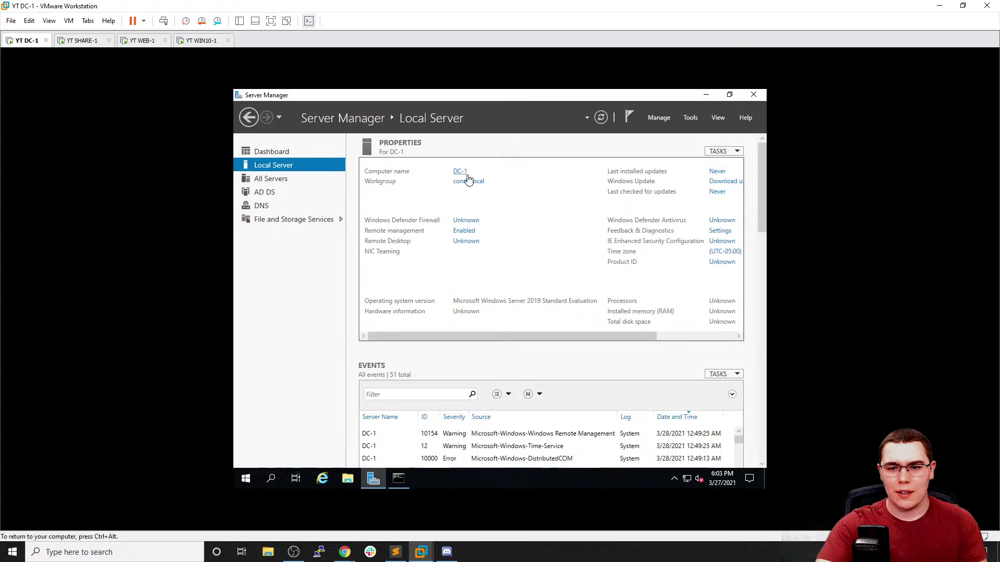
{"action": "left_click", "coordinate": [214, 41]}
{"action": "left_click", "coordinate": [460, 243]}
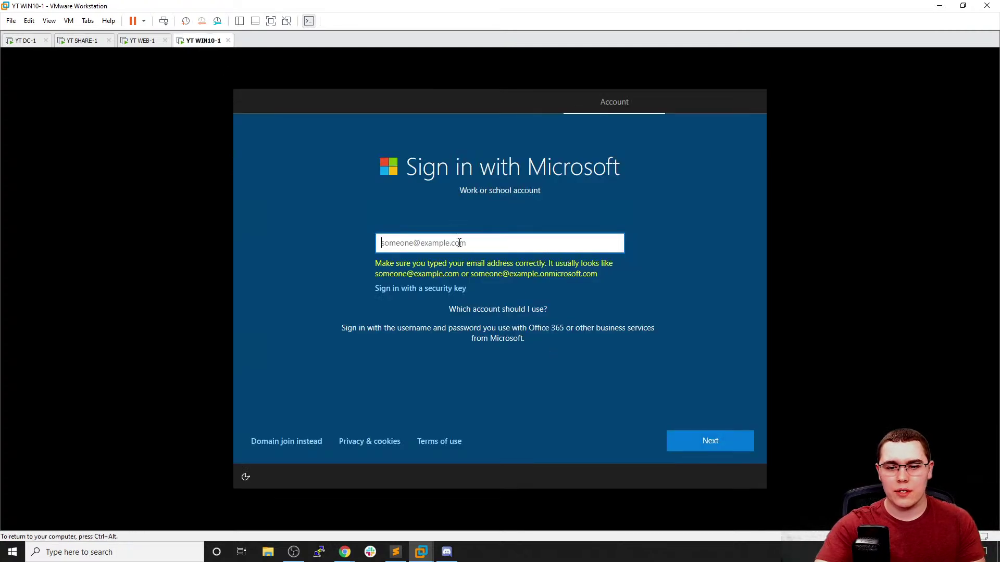
{"action": "left_click", "coordinate": [295, 444]}
Run cls and ipconfig on DC-1 to show its IPv4 address 192.168.9.174
{"action": "left_click", "coordinate": [23, 41]}
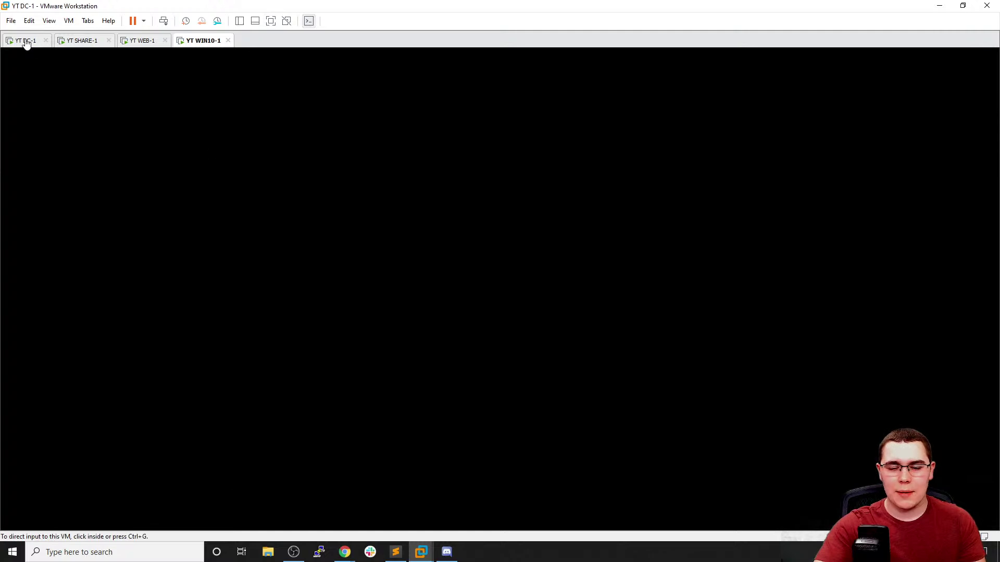
{"action": "left_click", "coordinate": [398, 479]}
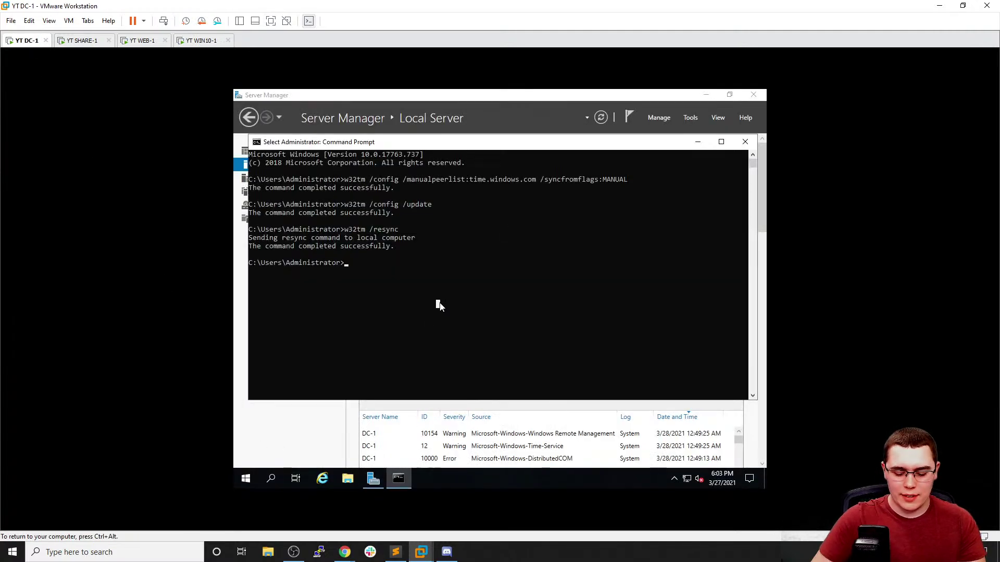
{"action": "type", "text": "cls"}
{"action": "key", "text": "Return"}
{"action": "type", "text": "ip"}
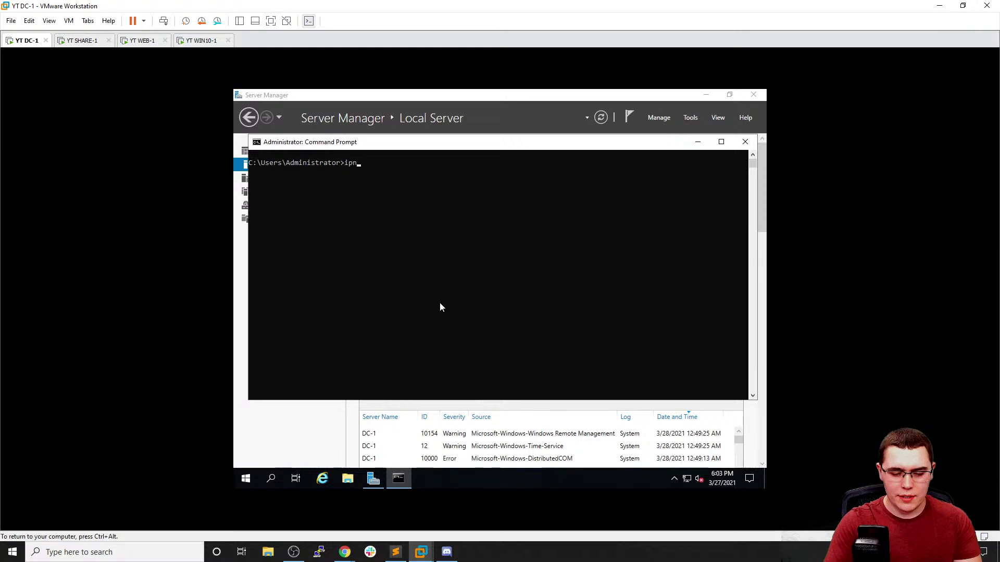
{"action": "type", "text": "conf"}
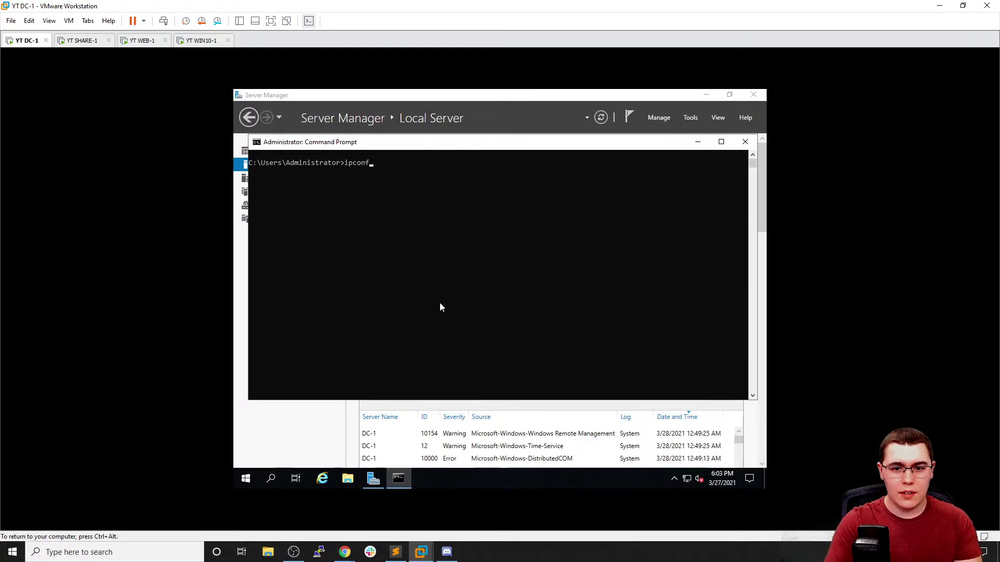
{"action": "type", "text": "ig"}
{"action": "key", "text": "Return"}
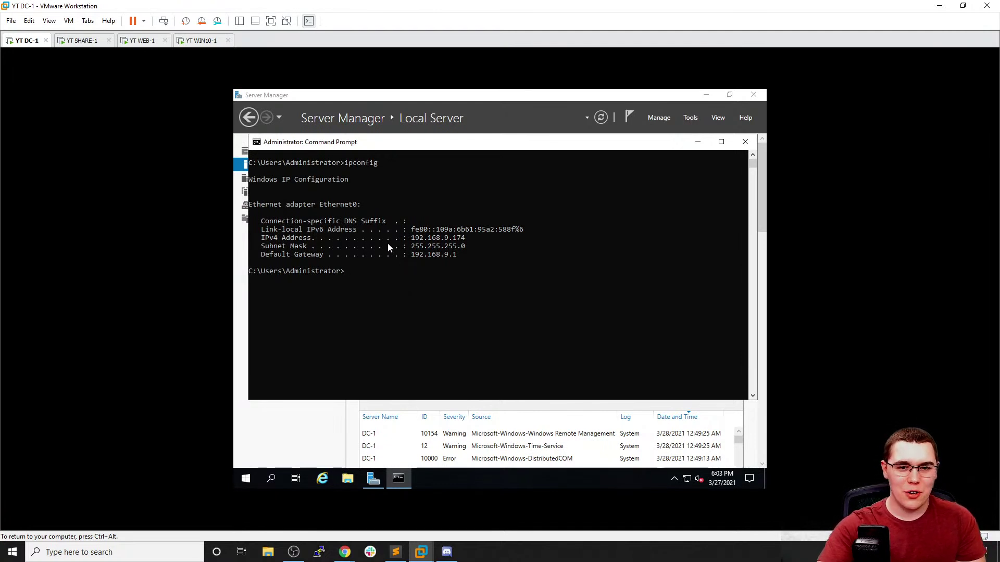
{"action": "left_click", "coordinate": [201, 41]}
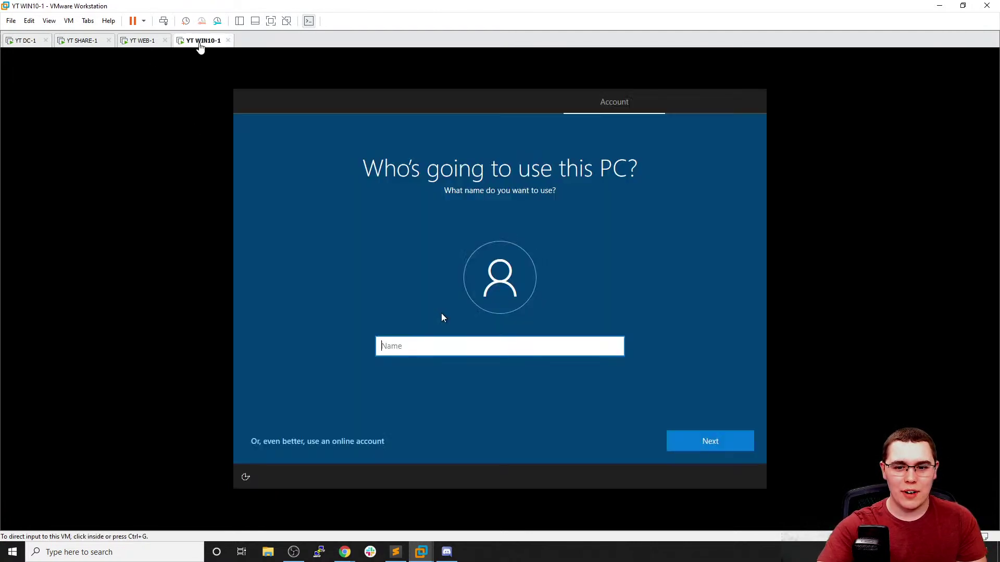
Enter the WIN10-1 local account name, then set and confirm the account password
{"action": "left_click", "coordinate": [440, 352]}
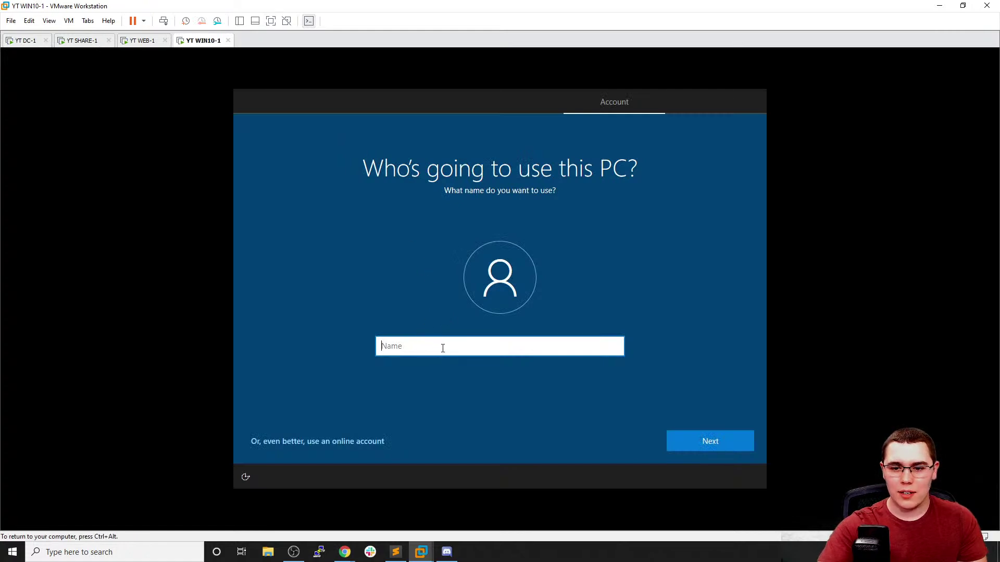
{"action": "type", "text": "Conda"}
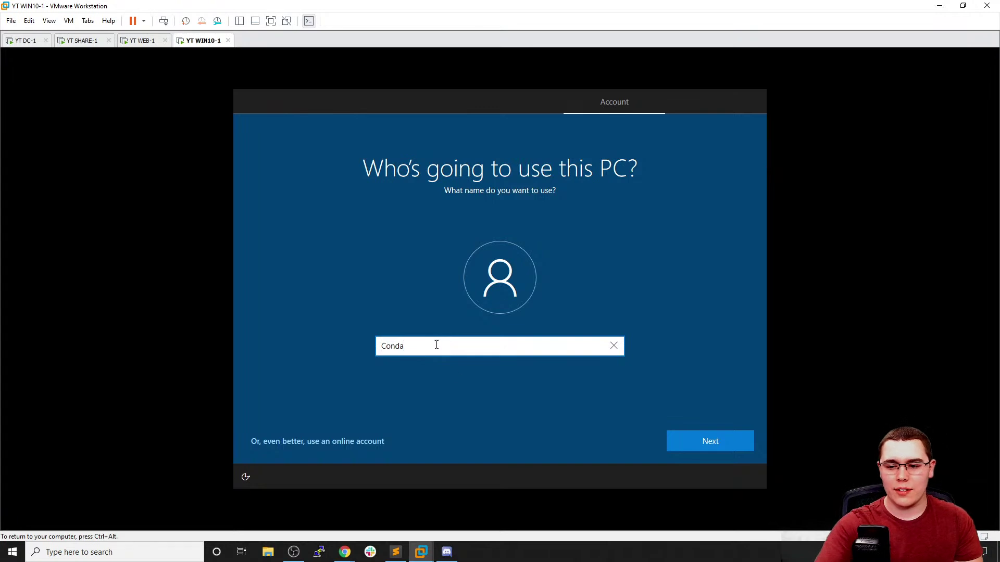
{"action": "left_click", "coordinate": [736, 451]}
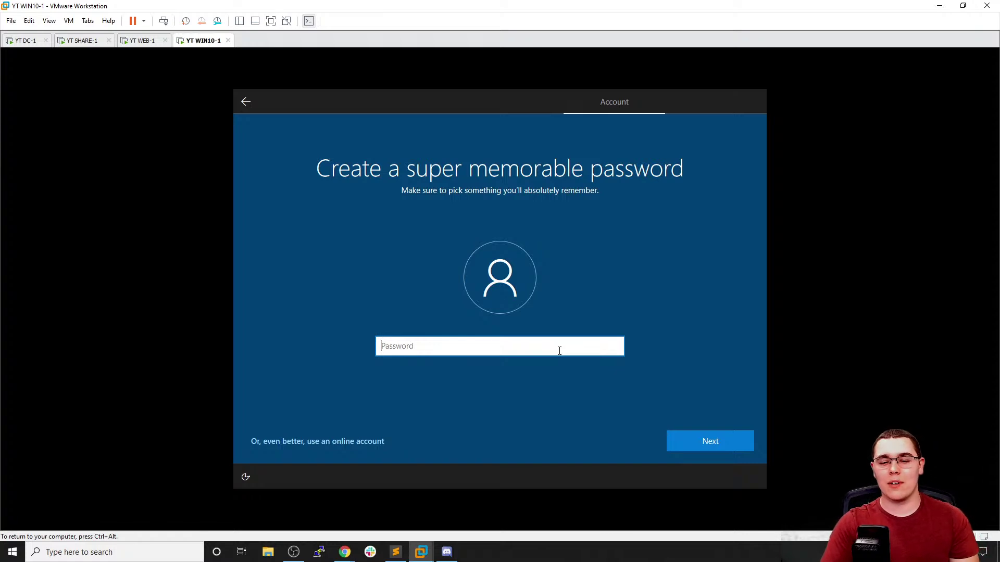
{"action": "type", "text": "Password1!"}
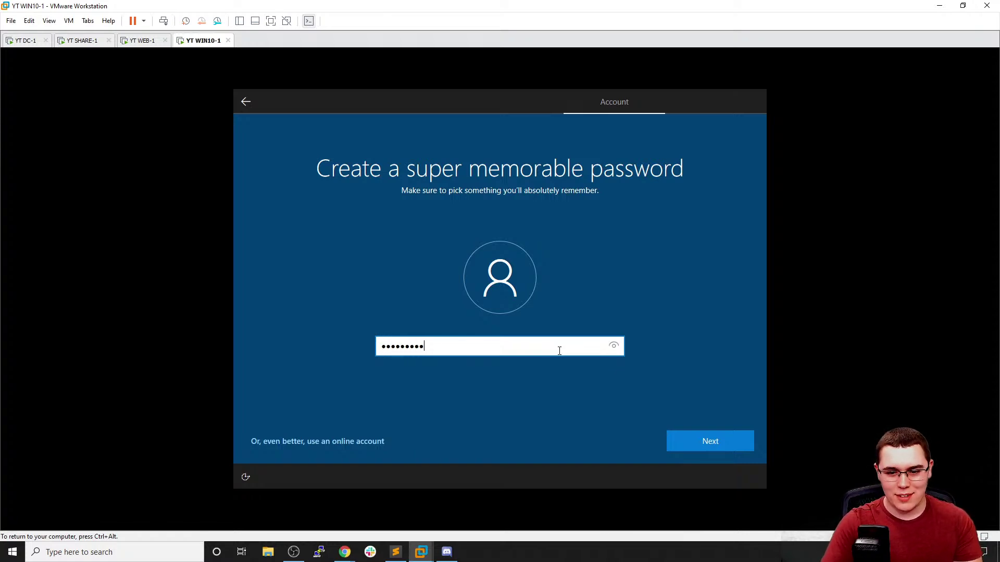
{"action": "key", "text": "Return"}
{"action": "type", "text": "••••••••"}
{"action": "key", "text": "Return"}
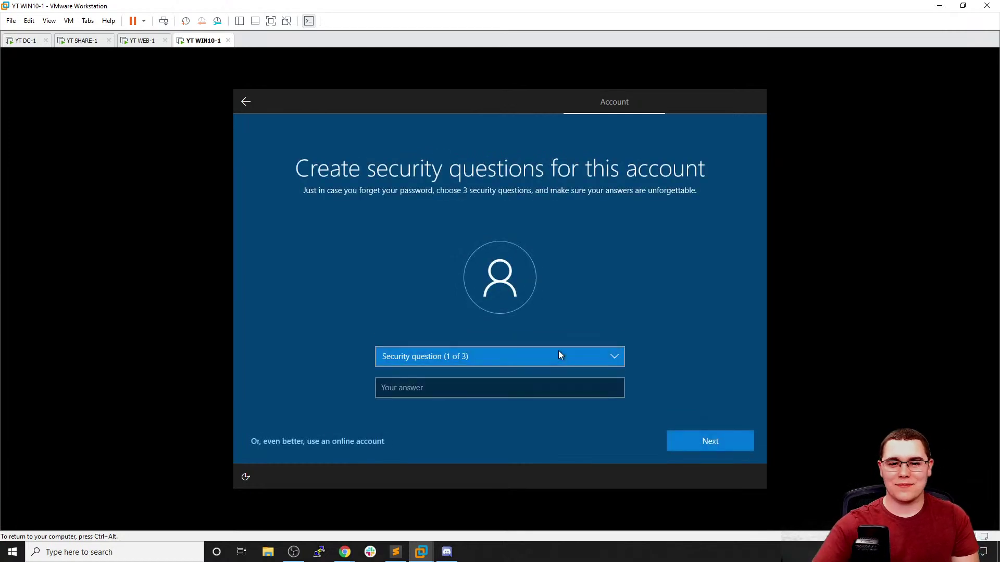
Answer the first pet's name and birth city security questions
{"action": "left_click", "coordinate": [517, 365]}
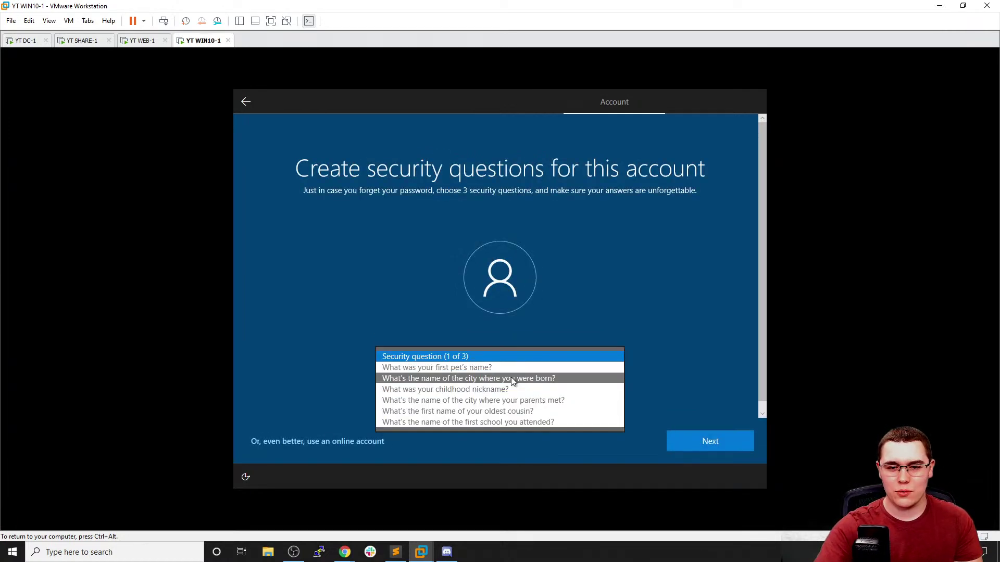
{"action": "left_click", "coordinate": [494, 367]}
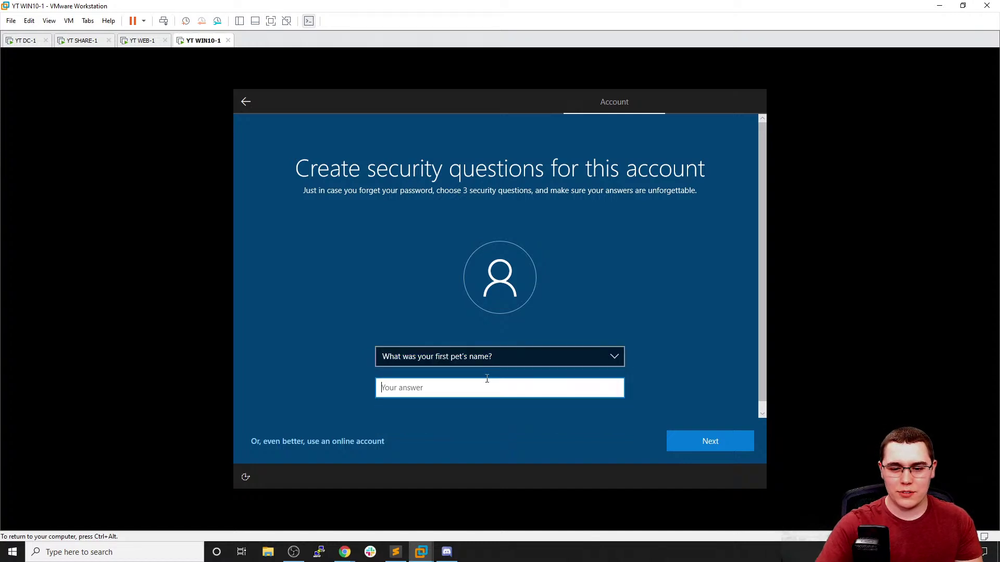
{"action": "type", "text": "conda"}
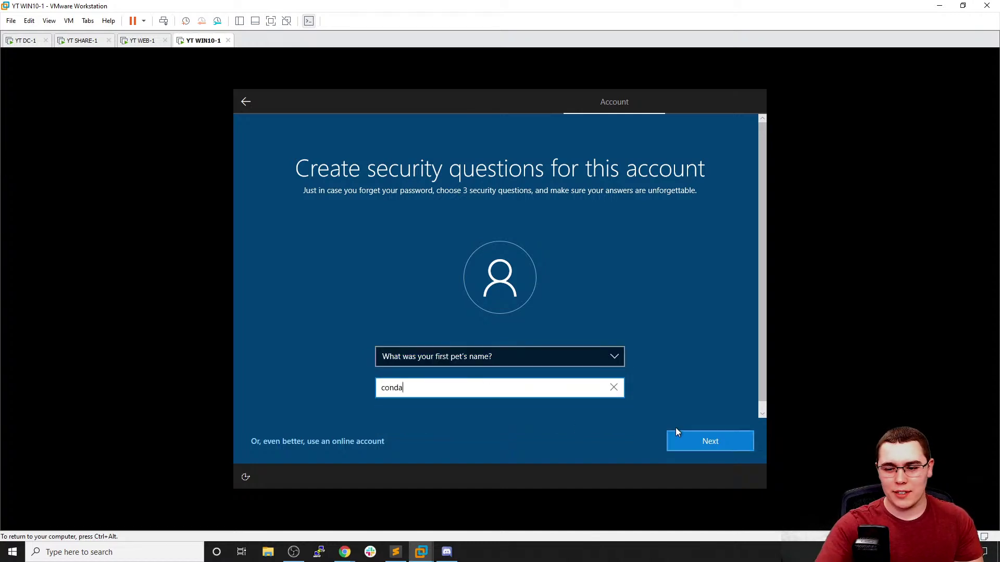
{"action": "left_click", "coordinate": [677, 438]}
{"action": "left_click", "coordinate": [528, 356]}
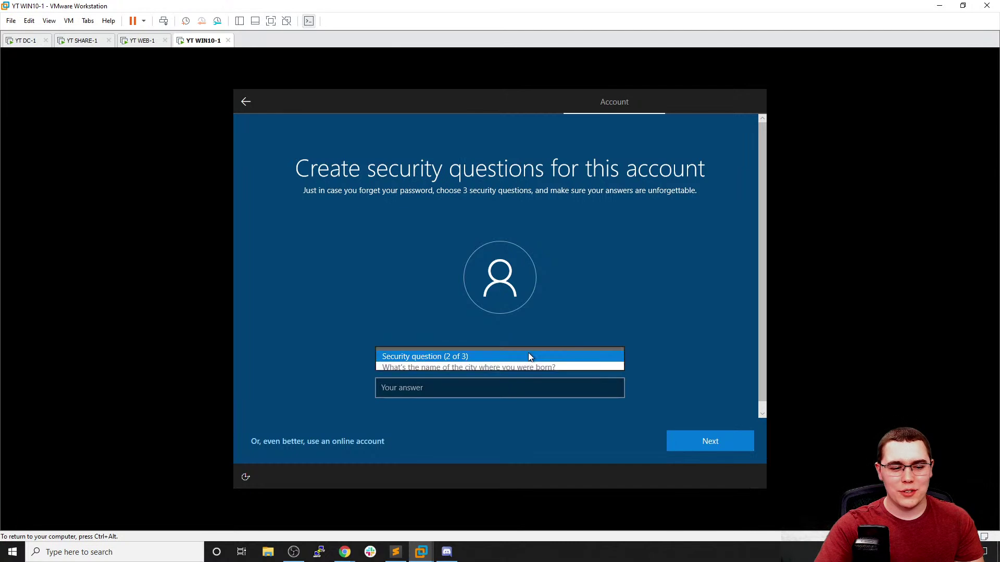
{"action": "left_click", "coordinate": [492, 370]}
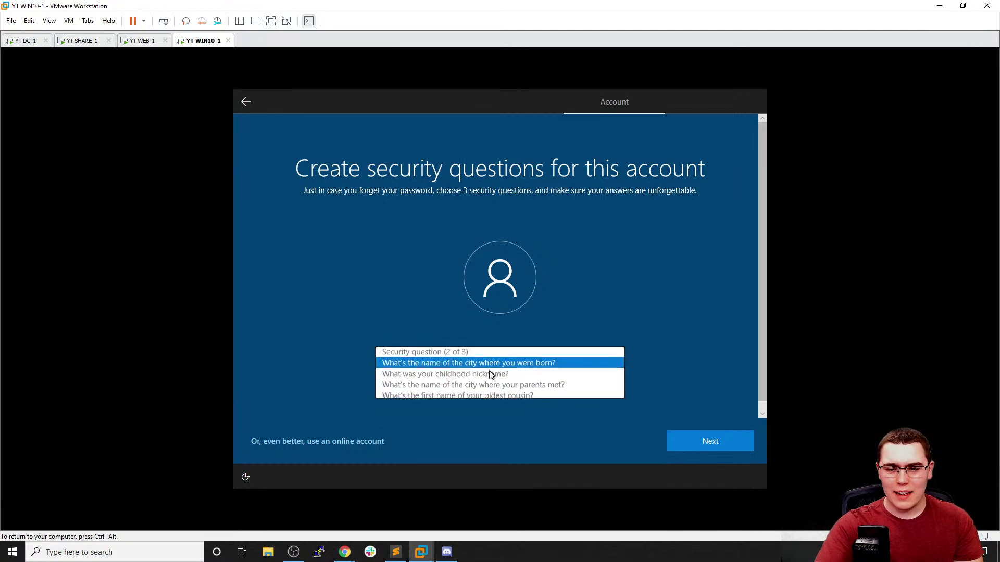
{"action": "left_click", "coordinate": [480, 387]}
{"action": "type", "text": "conda"}
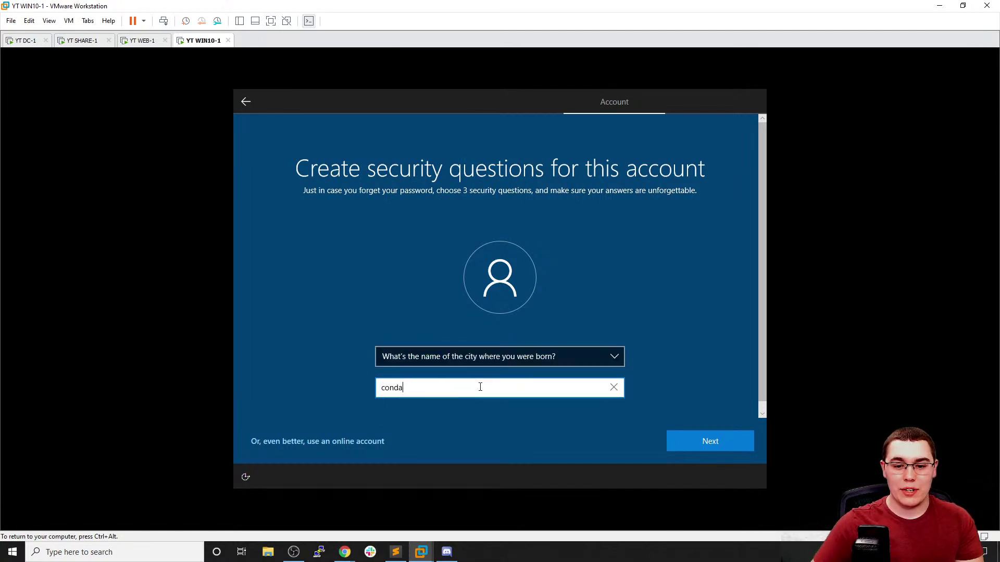
{"action": "left_click", "coordinate": [698, 438]}
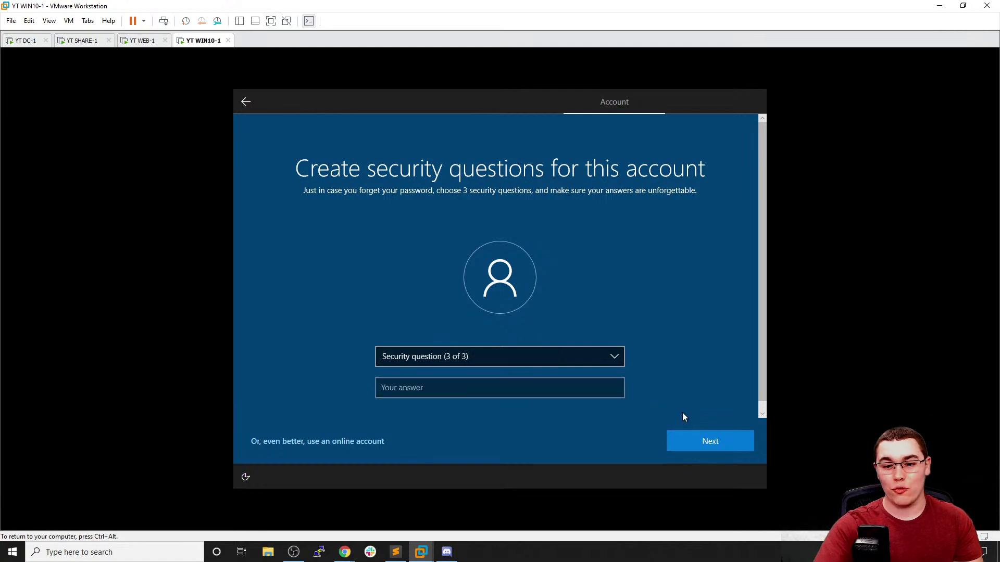
Answer the childhood nickname security question and submit the security questions
{"action": "left_click", "coordinate": [536, 355]}
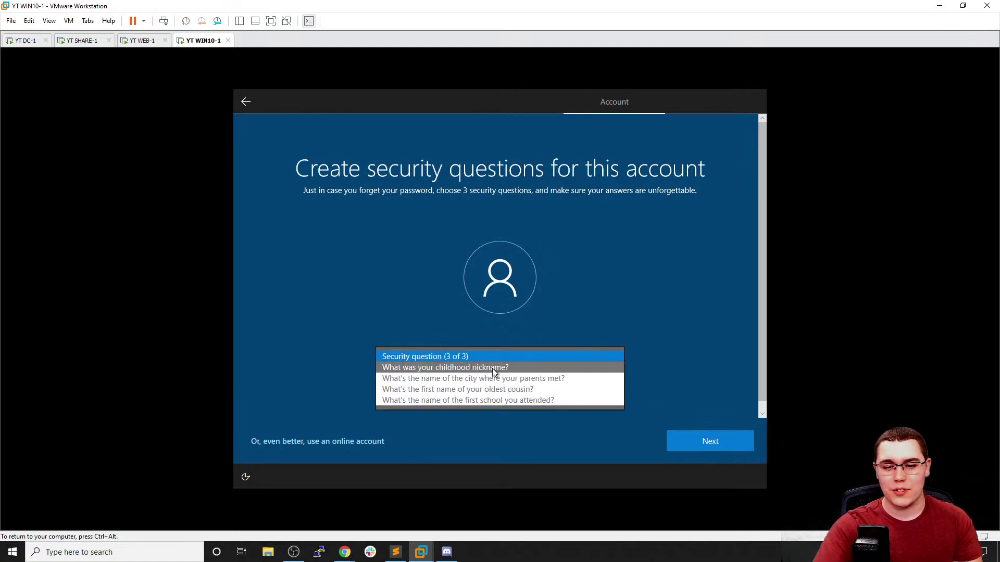
{"action": "left_click", "coordinate": [493, 367]}
{"action": "left_click", "coordinate": [485, 385]}
{"action": "type", "text": "con"}
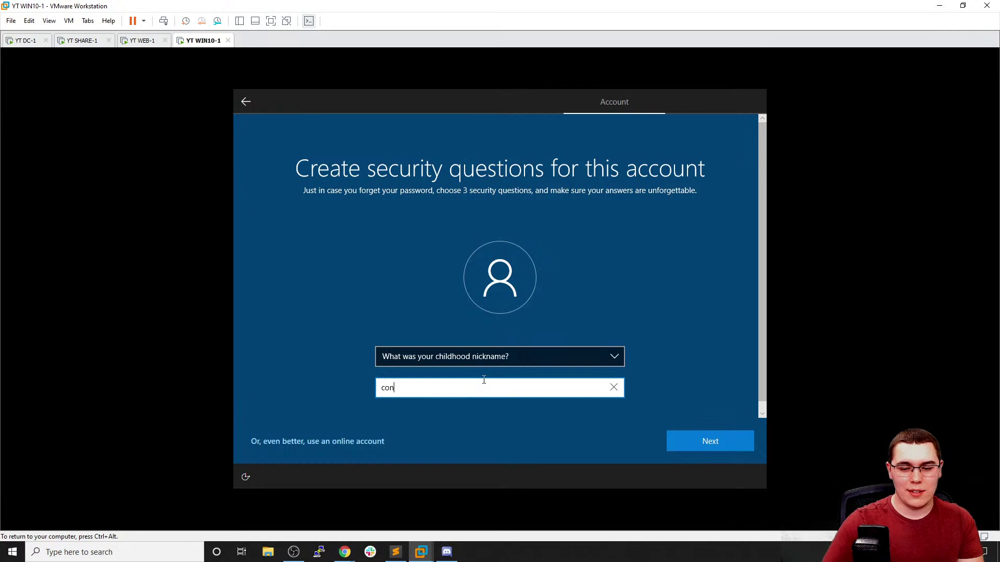
{"action": "left_click", "coordinate": [694, 444]}
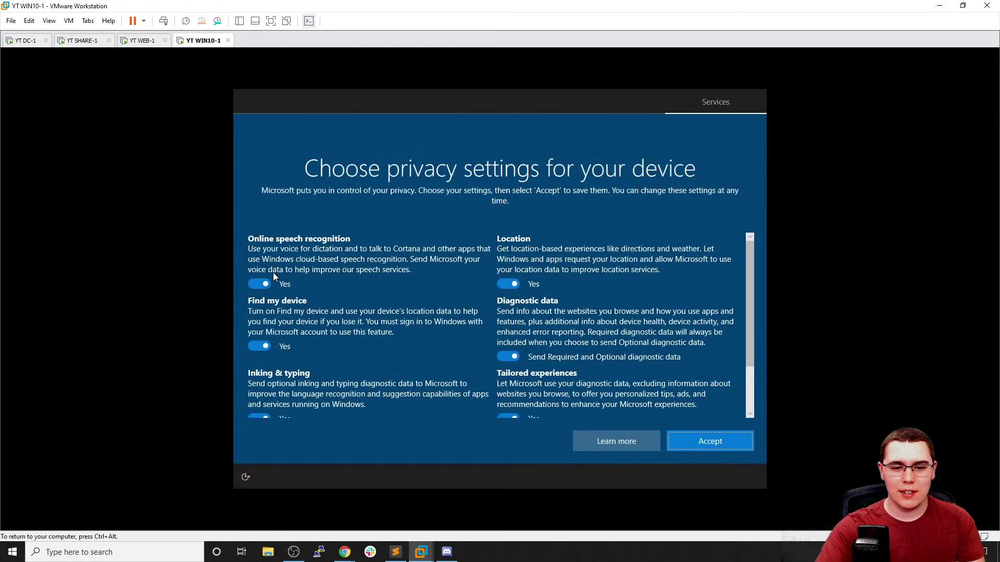
Switch every WIN10-1 privacy option off, limiting diagnostic data to Required only
{"action": "left_click", "coordinate": [259, 284]}
{"action": "left_click", "coordinate": [259, 346]}
{"action": "left_click", "coordinate": [507, 281]}
{"action": "left_click", "coordinate": [507, 367]}
{"action": "scroll", "coordinate": [416, 331], "scroll_direction": "down", "scroll_amount": 2}
{"action": "left_click", "coordinate": [264, 355]}
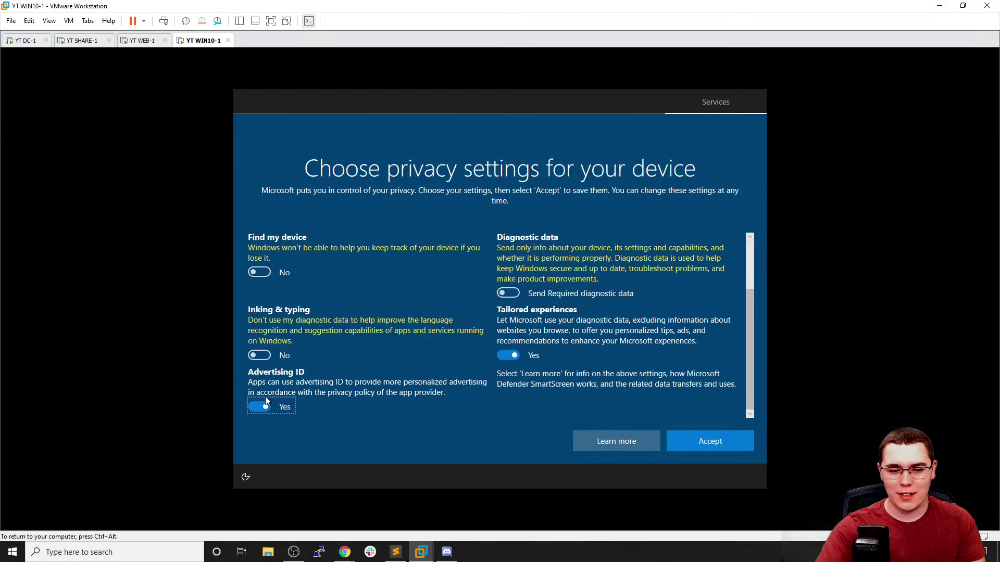
{"action": "left_click", "coordinate": [265, 407]}
{"action": "left_click", "coordinate": [505, 356]}
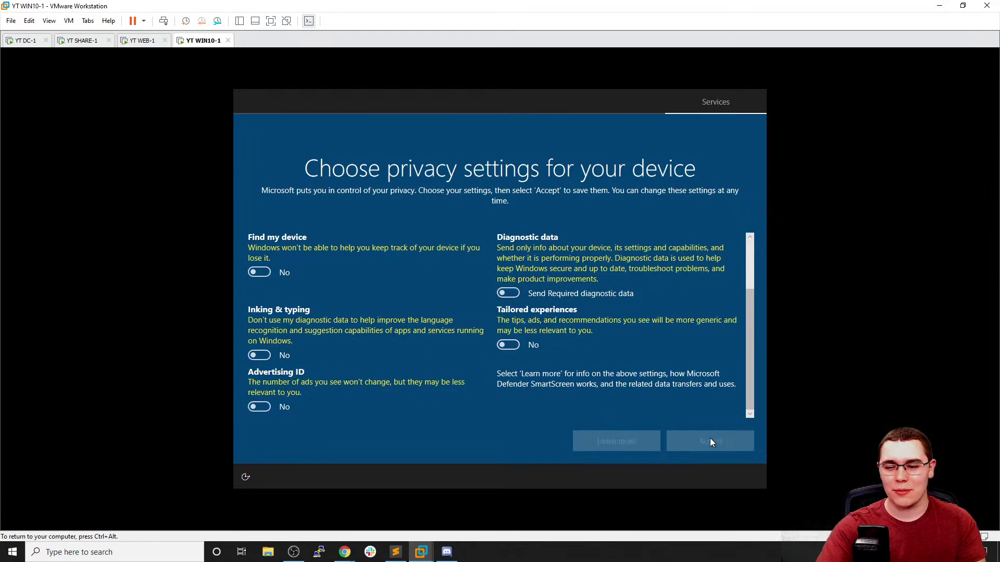
Accept the privacy settings, decline Cortana with Not now, and release the VM input
{"action": "left_click", "coordinate": [711, 443]}
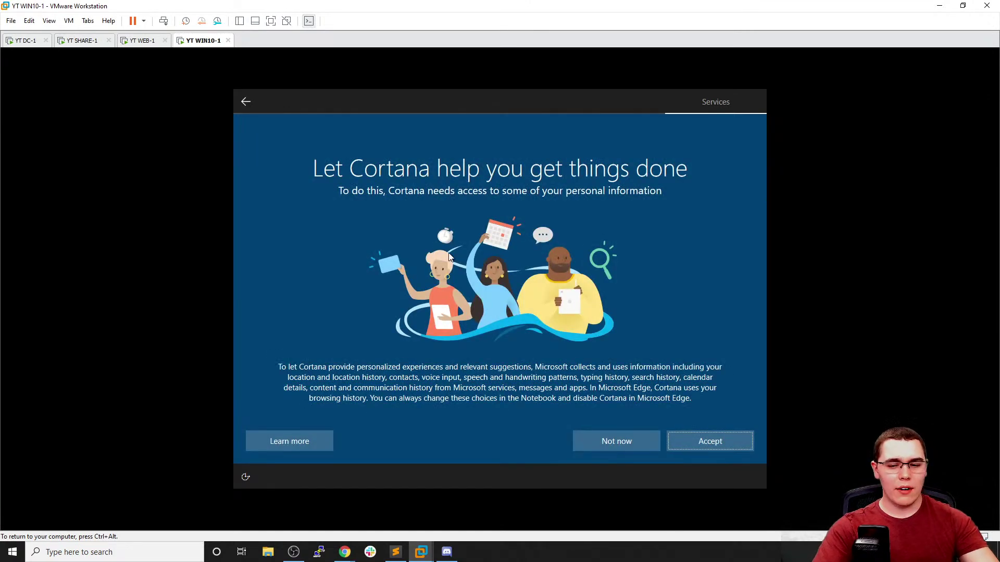
{"action": "left_click", "coordinate": [622, 440]}
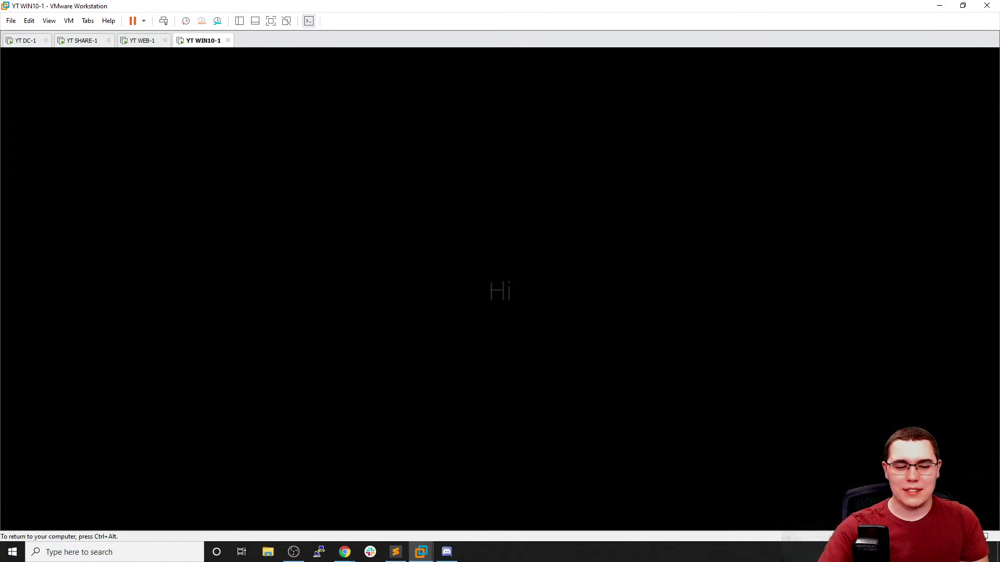
{"action": "key", "text": "ctrl+alt"}
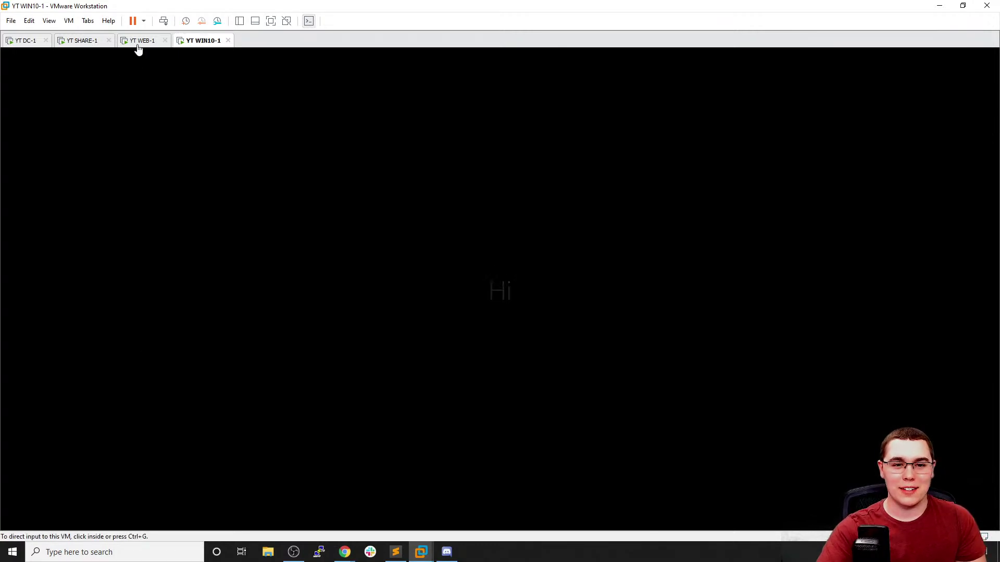
Review SHARE-1's volumes and disks in File and Storage Services, then return to the dashboard
{"action": "left_click", "coordinate": [138, 45]}
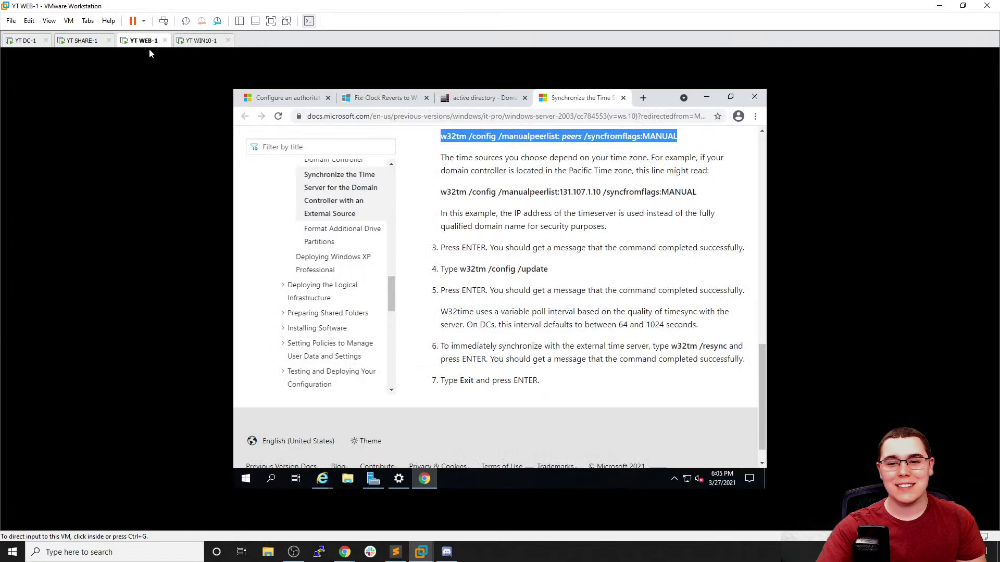
{"action": "key", "text": "ctrl+shift+Tab"}
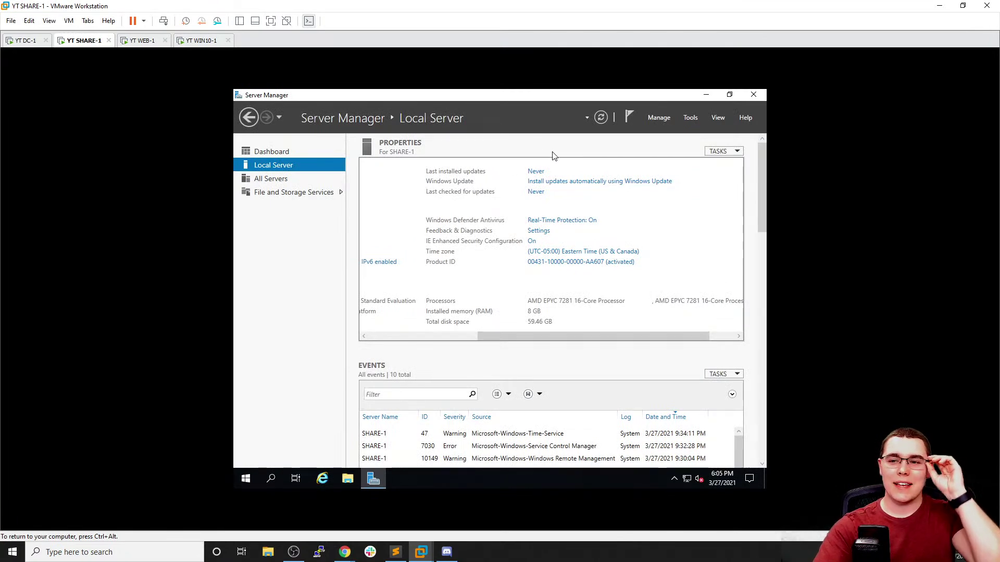
{"action": "left_click", "coordinate": [313, 194]}
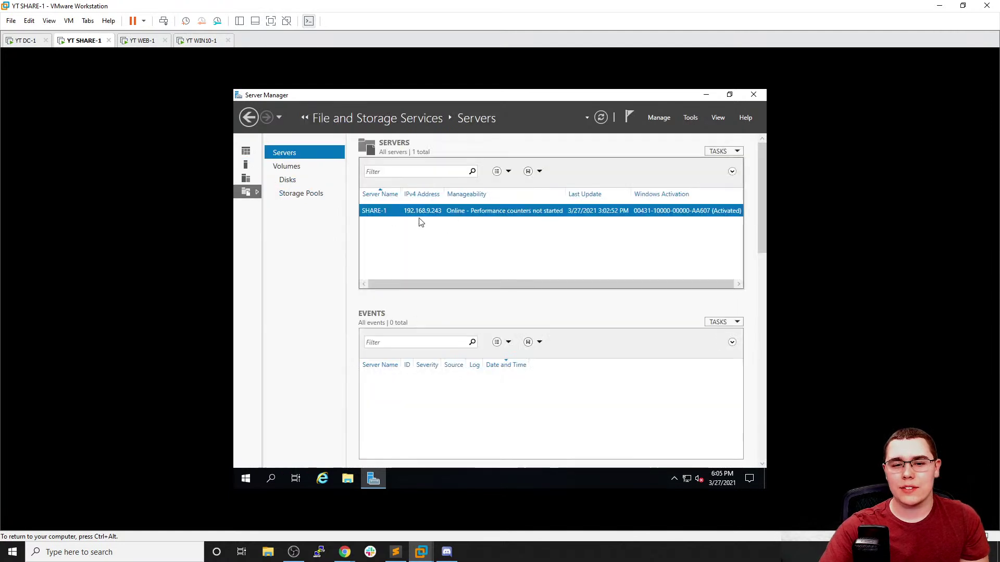
{"action": "left_click", "coordinate": [286, 167]}
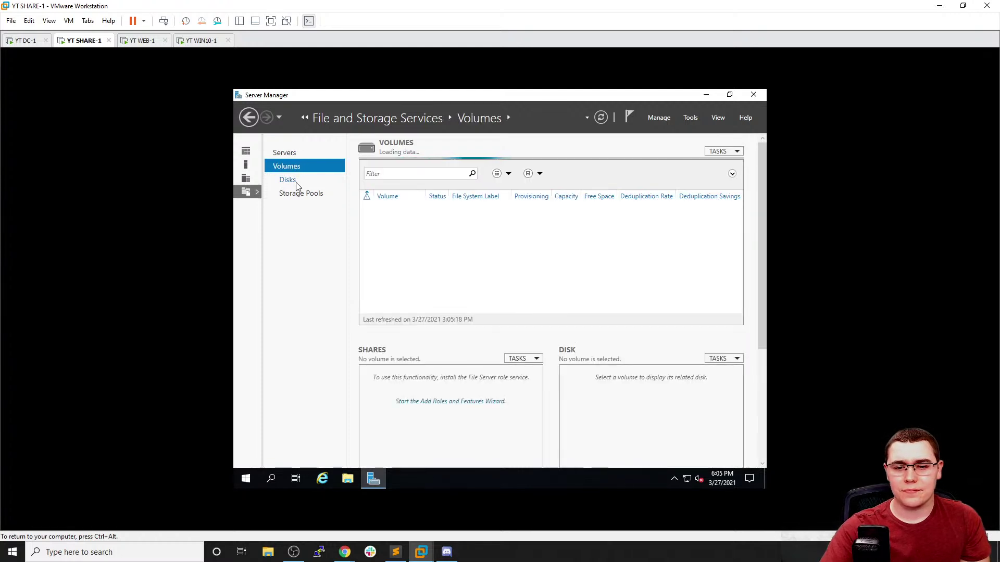
{"action": "left_click", "coordinate": [292, 182]}
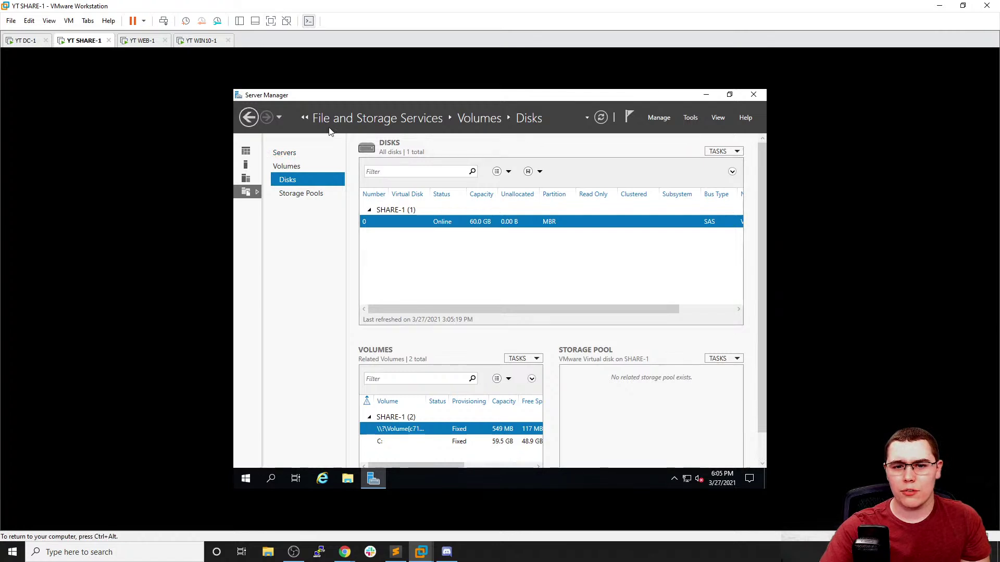
{"action": "left_click", "coordinate": [247, 150]}
Select DC-1's IPv4 address 192.168.9.174 in the ipconfig output, then return to SHARE-1
{"action": "left_click", "coordinate": [200, 41]}
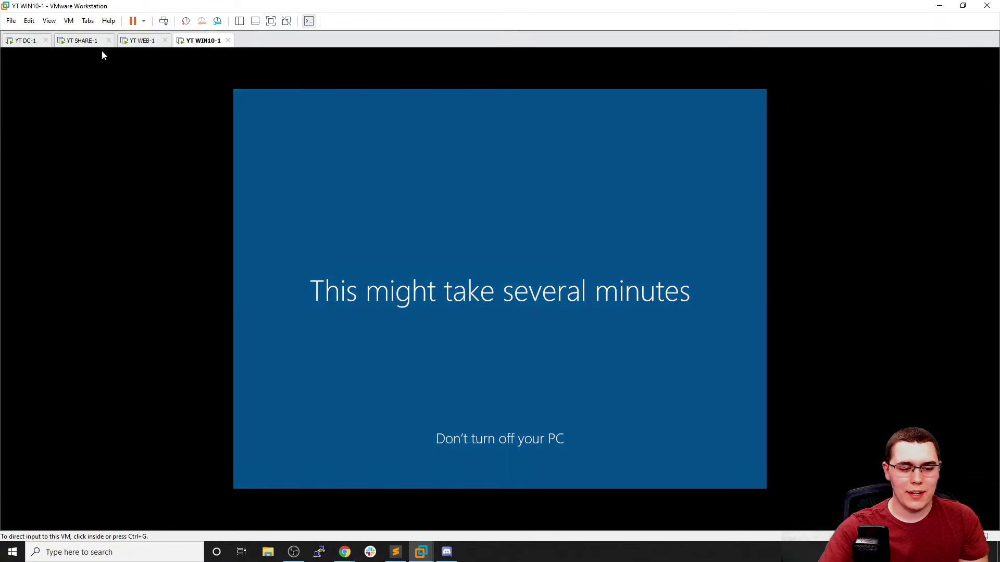
{"action": "left_click", "coordinate": [23, 40]}
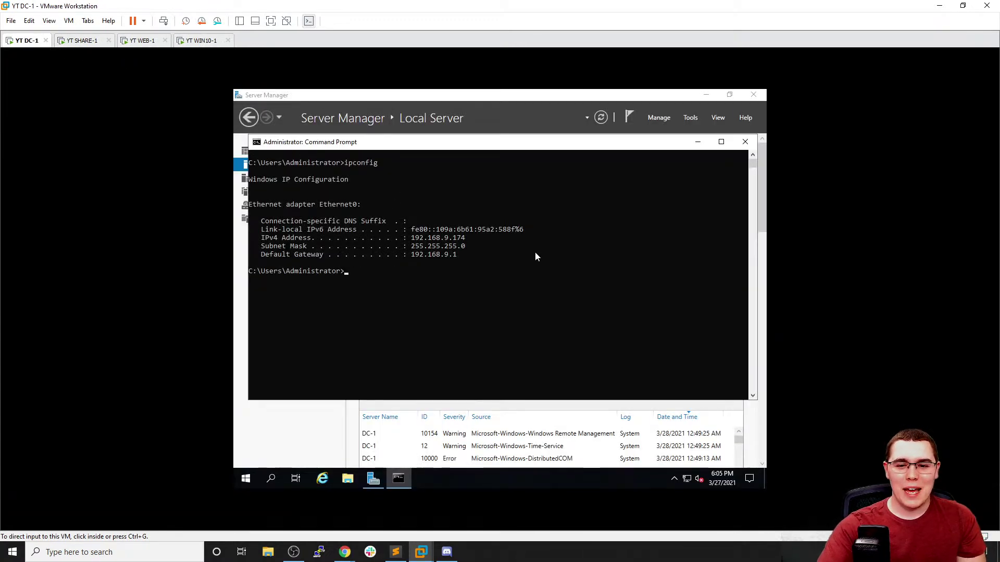
{"action": "left_click_drag", "start_coordinate": [407, 236], "coordinate": [466, 243]}
{"action": "left_click", "coordinate": [450, 240]}
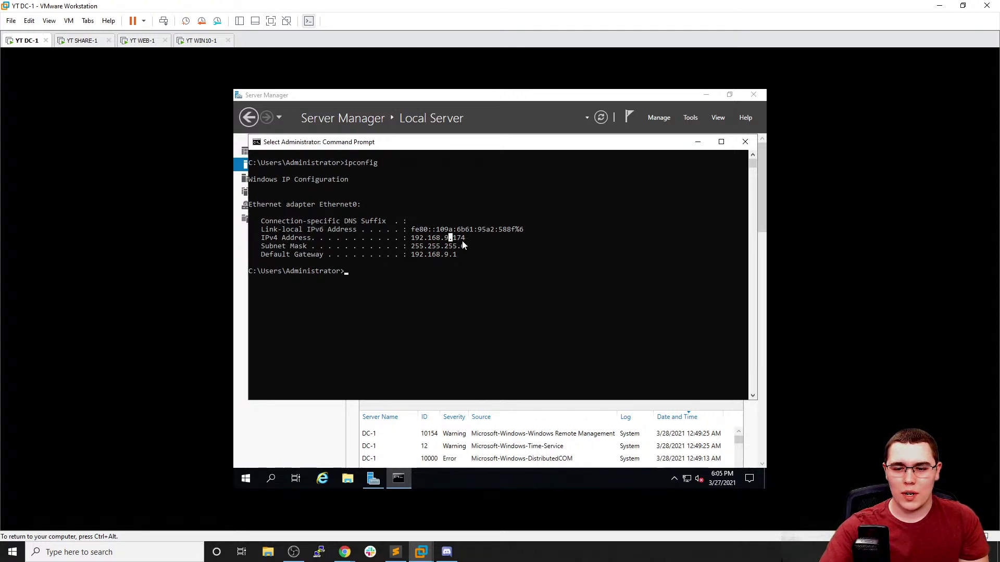
{"action": "left_click", "coordinate": [83, 40]}
{"action": "left_click", "coordinate": [677, 447]}
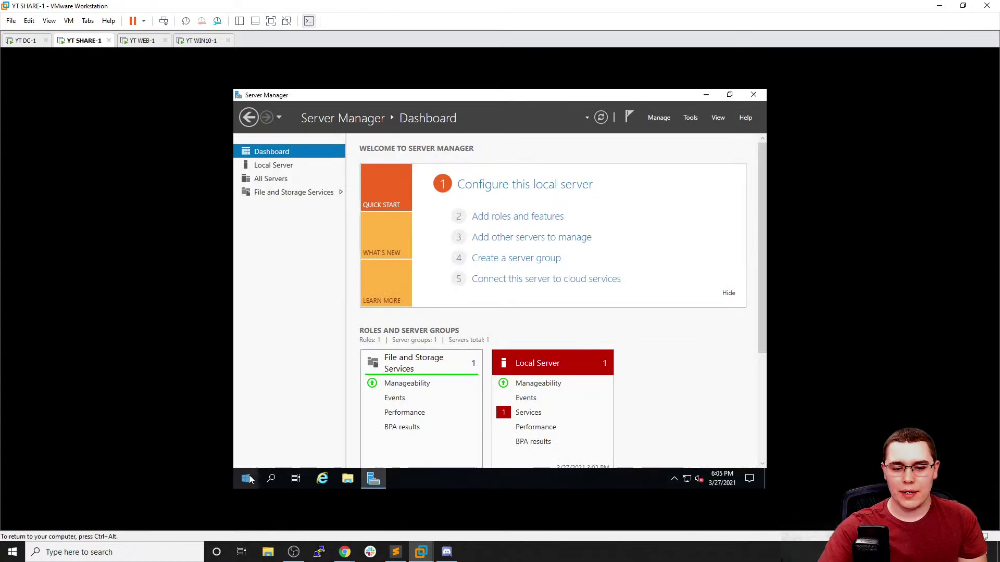
Open the Ethernet0 adapter properties through Network & Internet settings on SHARE-1
{"action": "left_click", "coordinate": [687, 480]}
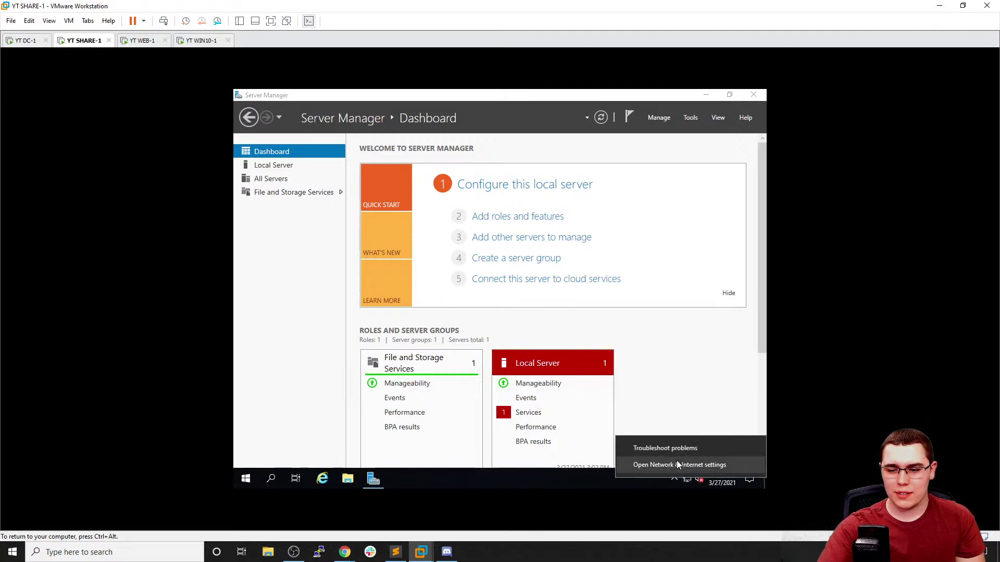
{"action": "left_click", "coordinate": [677, 461]}
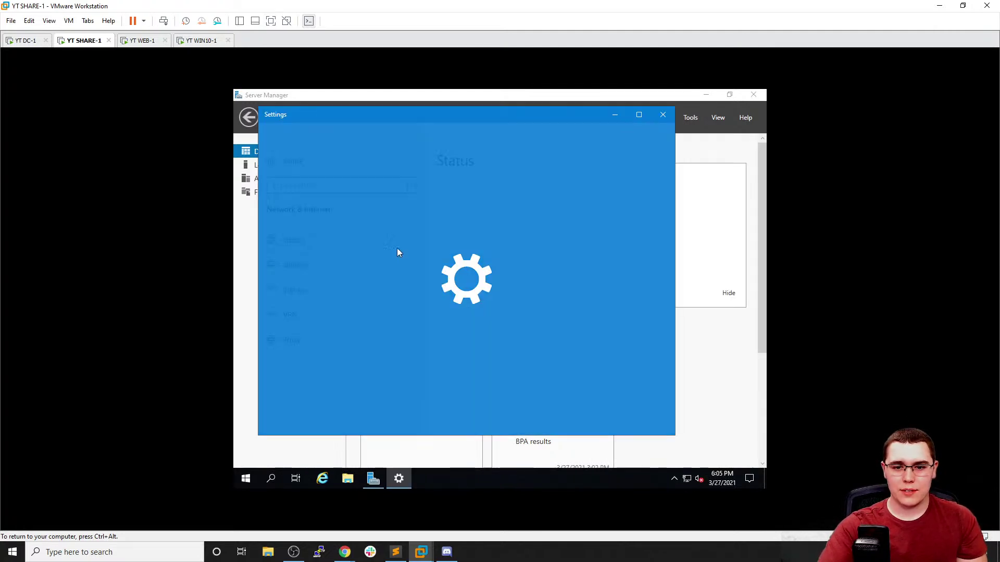
{"action": "left_click", "coordinate": [525, 367]}
{"action": "right_click", "coordinate": [381, 199]}
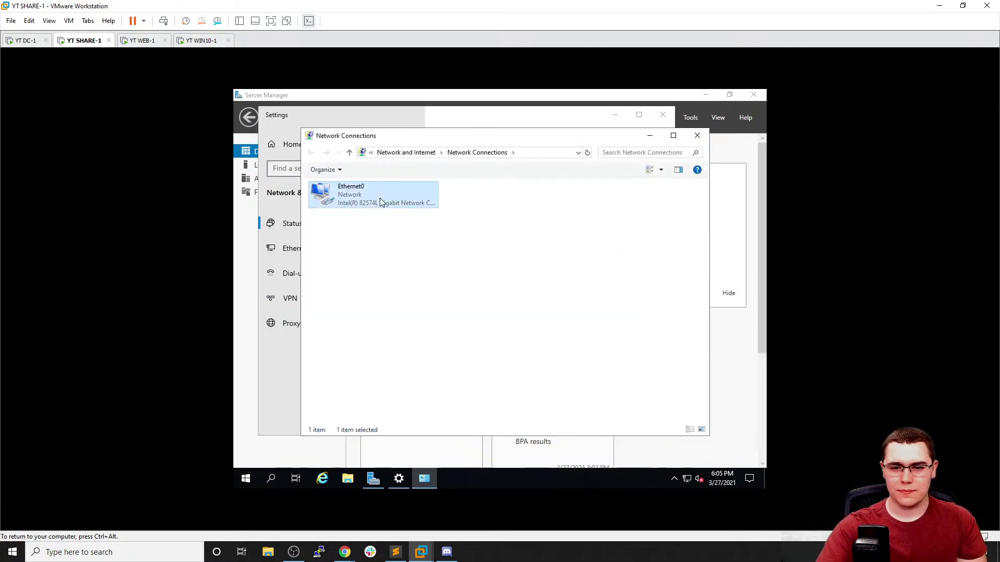
{"action": "left_click", "coordinate": [428, 297]}
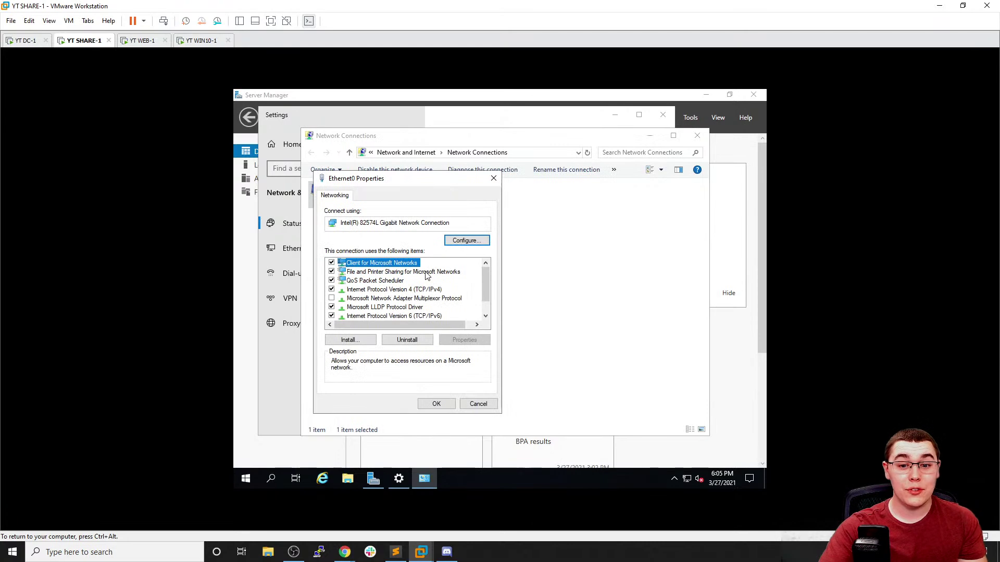
In IPv4 properties, keep the automatic IP but use manually specified DNS server addresses
{"action": "double_click", "coordinate": [408, 290]}
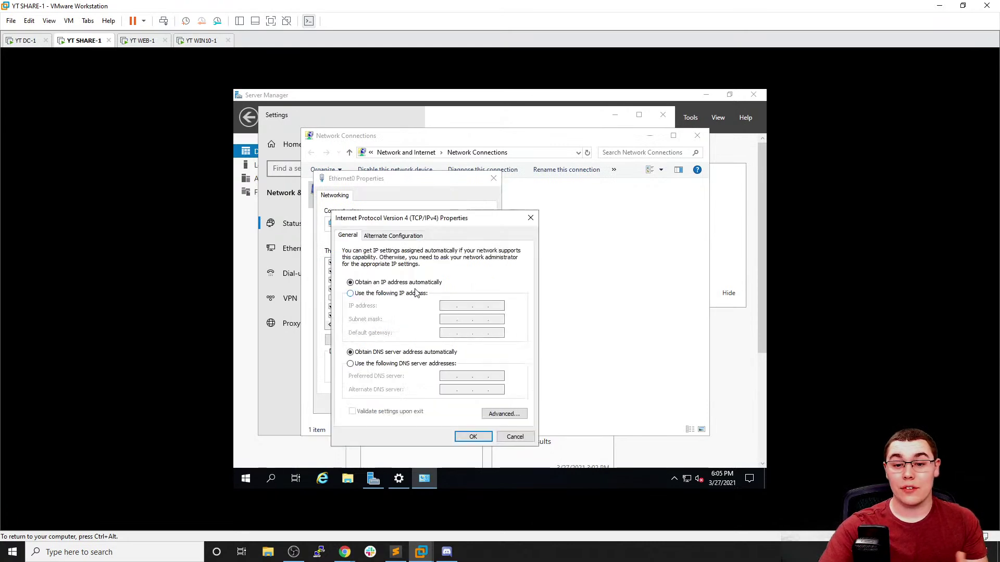
{"action": "left_click", "coordinate": [410, 294]}
{"action": "left_click", "coordinate": [418, 282]}
{"action": "left_click", "coordinate": [423, 353]}
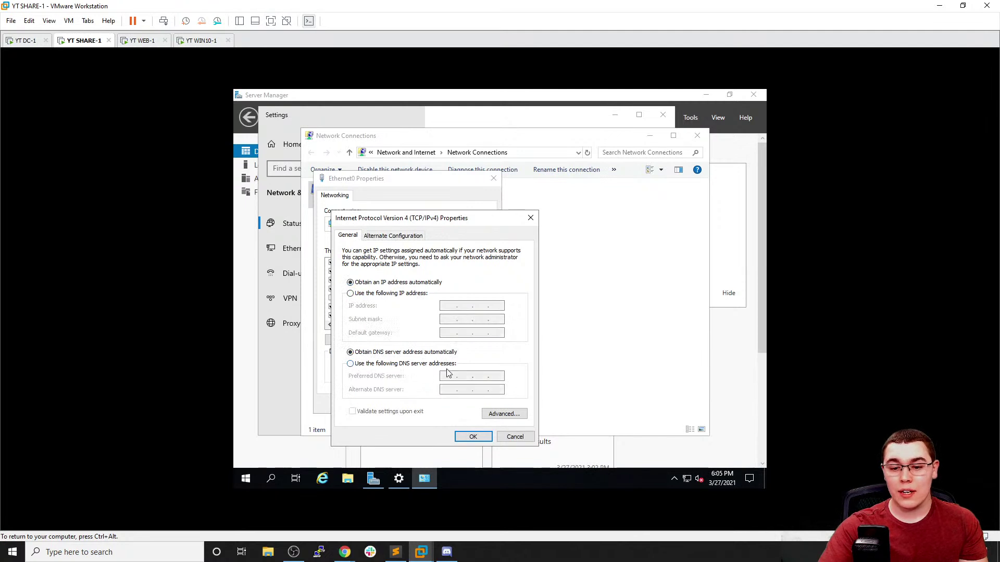
{"action": "left_click", "coordinate": [424, 365]}
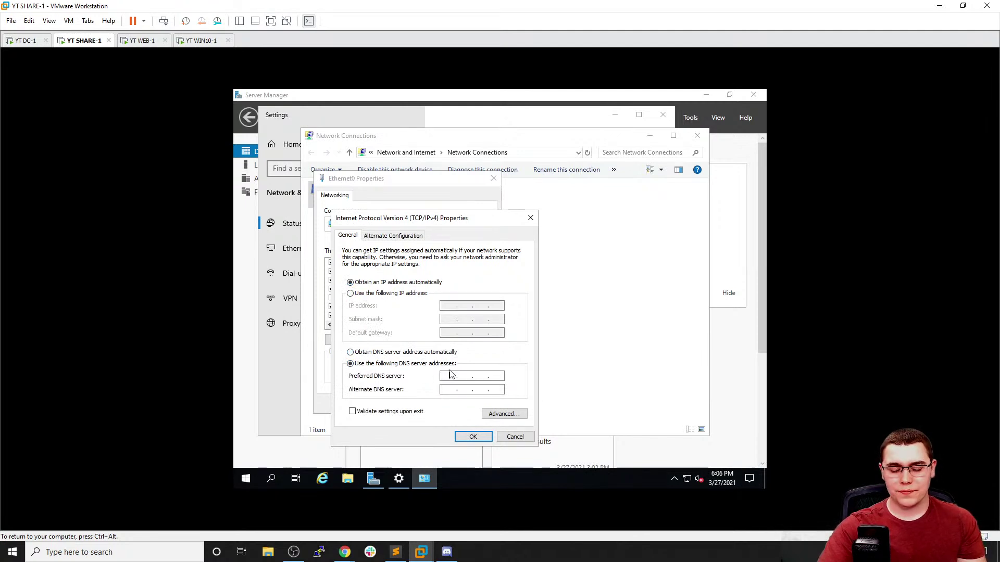
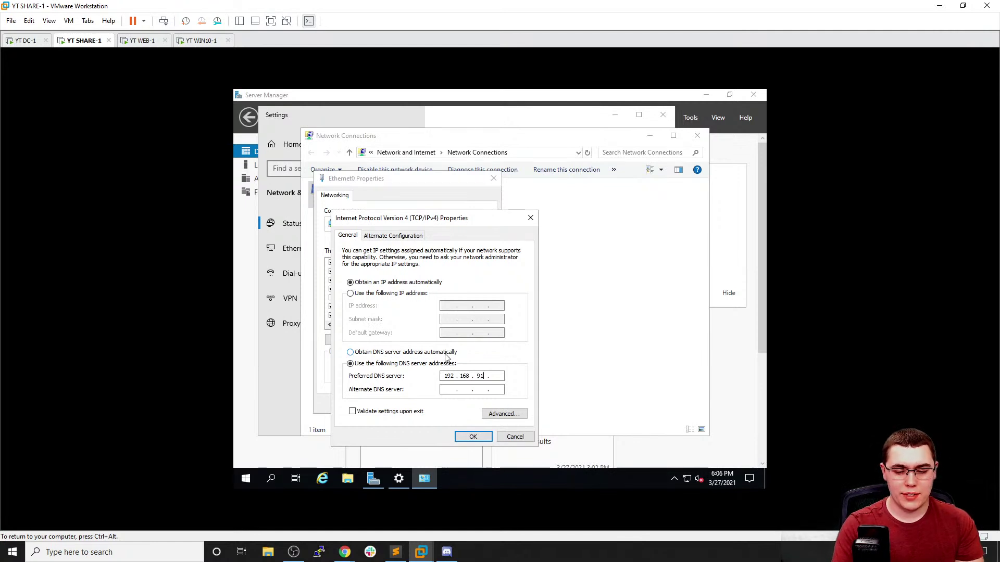
Enter 192.168.9.174 (checked against DC-1's ipconfig) as SHARE-1's preferred DNS, clear the alternate DNS, and confirm
{"action": "type", "text": "7"}
{"action": "left_click", "coordinate": [582, 321]}
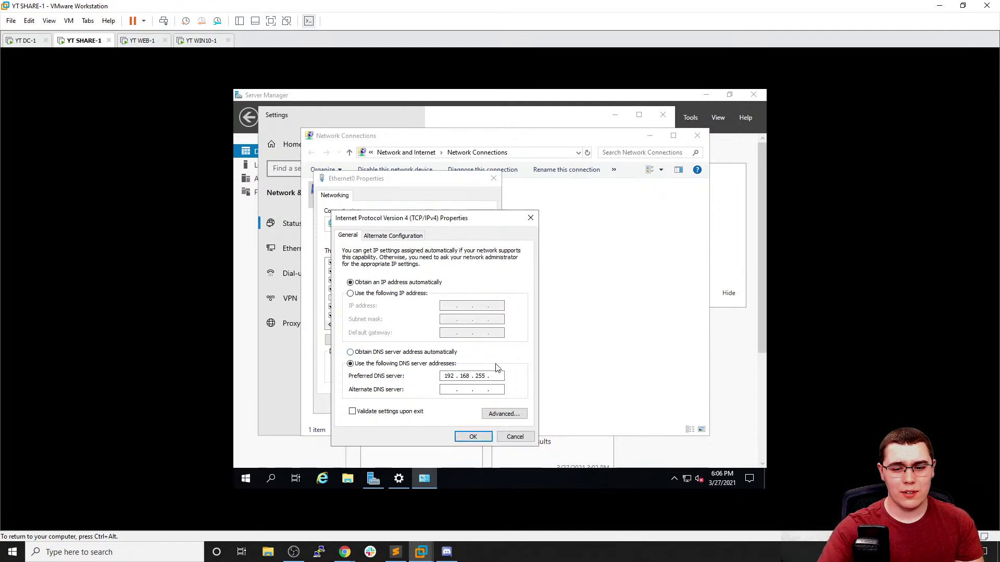
{"action": "type", "text": "8"}
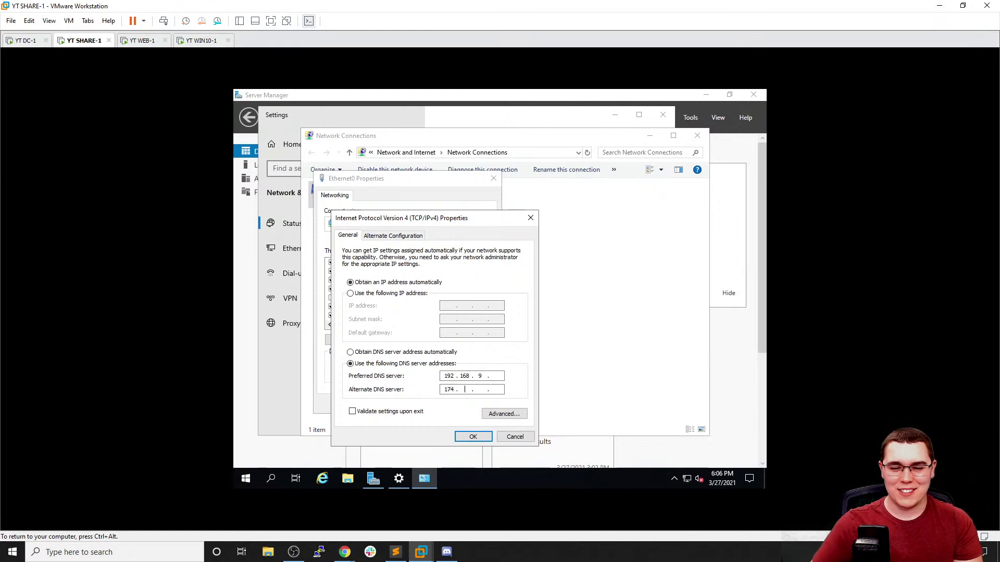
{"action": "key", "text": "BackSpace"}
{"action": "key", "text": "BackSpace"}
{"action": "key", "text": "BackSpace"}
{"action": "key", "text": "BackSpace"}
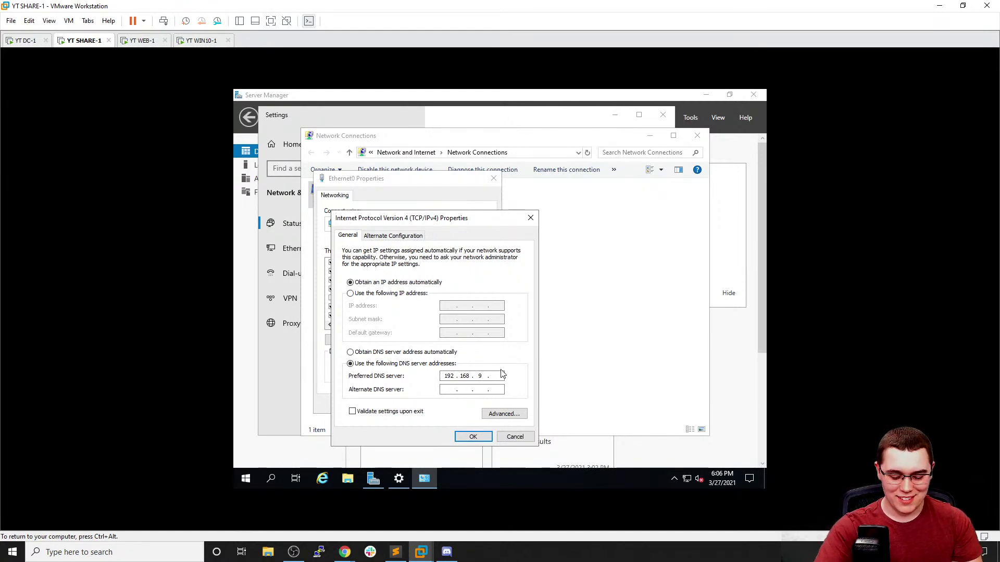
{"action": "left_click", "coordinate": [21, 41]}
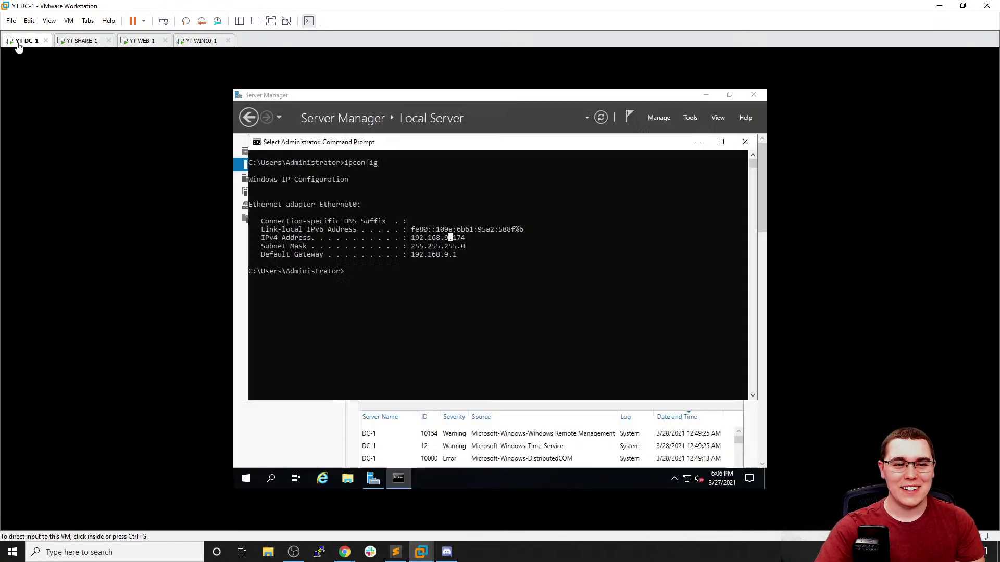
{"action": "left_click", "coordinate": [91, 44]}
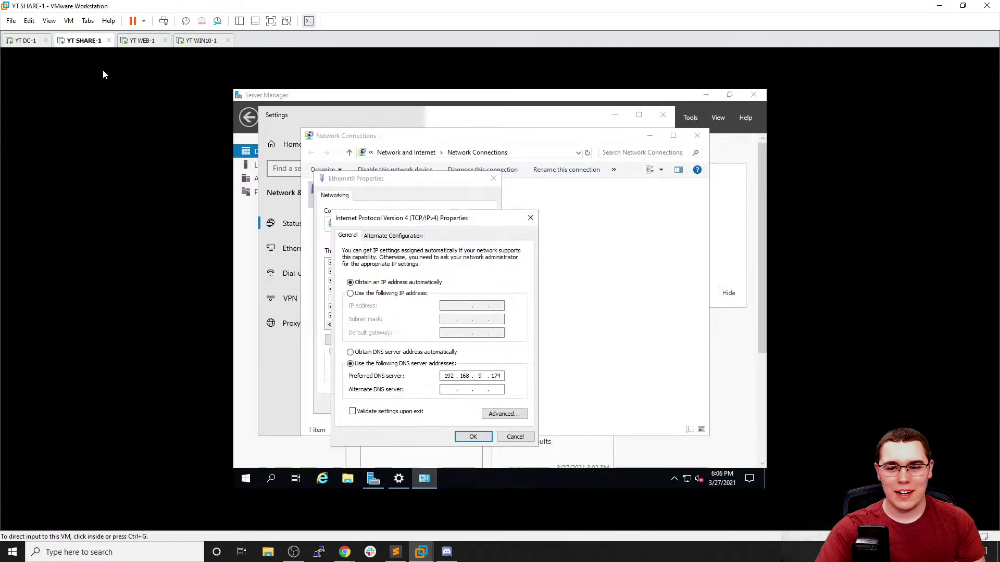
{"action": "left_click", "coordinate": [472, 438]}
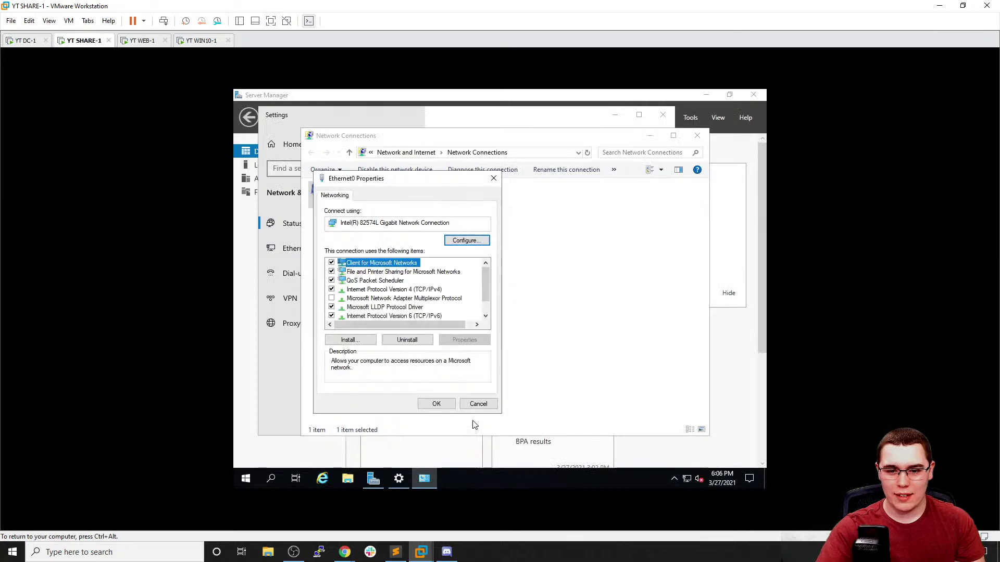
Close Ethernet0 Properties and open the work-or-school domain connection setting via a 'domain' search
{"action": "left_click", "coordinate": [443, 407]}
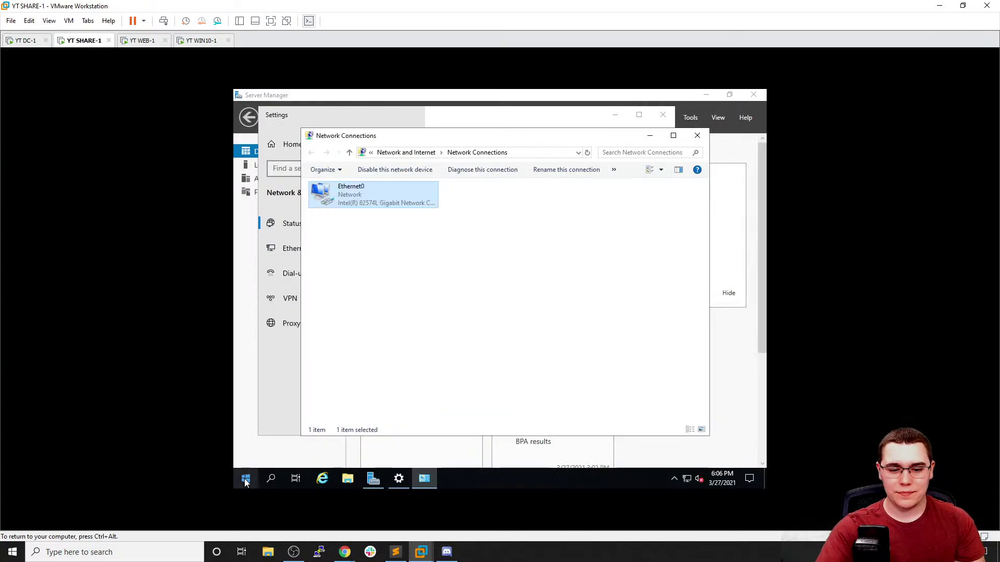
{"action": "left_click", "coordinate": [244, 477]}
{"action": "type", "text": "dopmai"}
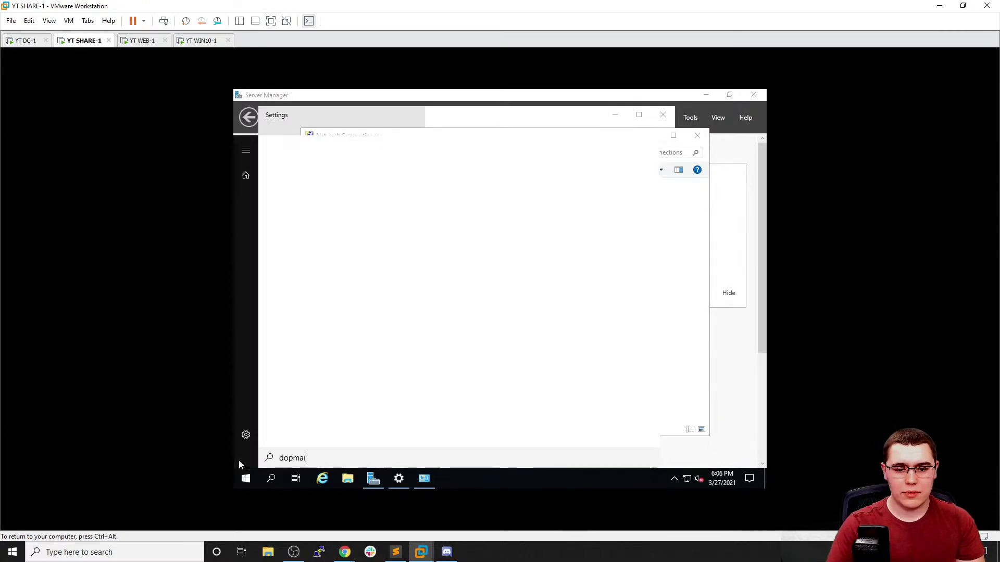
{"action": "key", "text": "BackSpace"}
{"action": "type", "text": "main"}
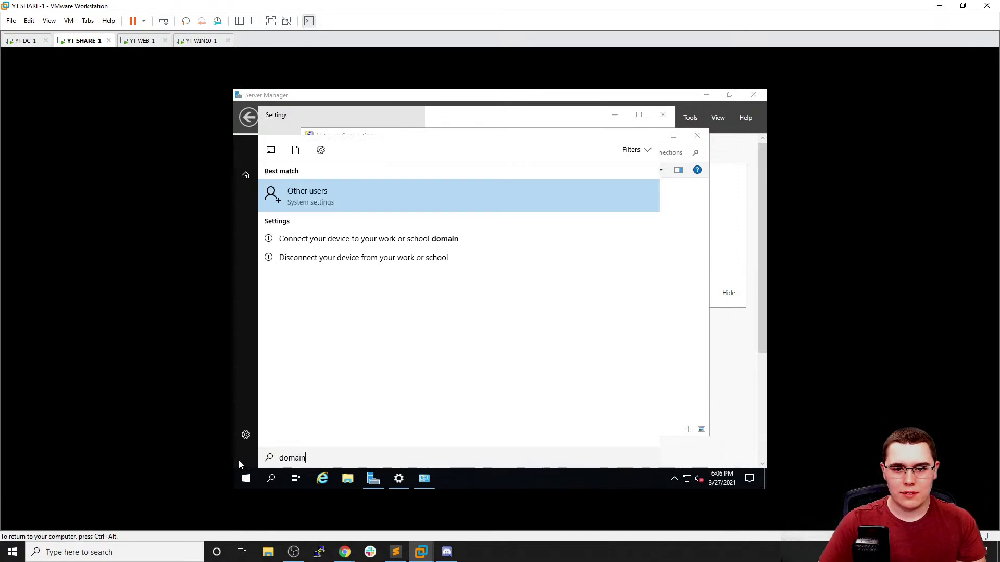
{"action": "key", "text": "Down"}
{"action": "key", "text": "Down"}
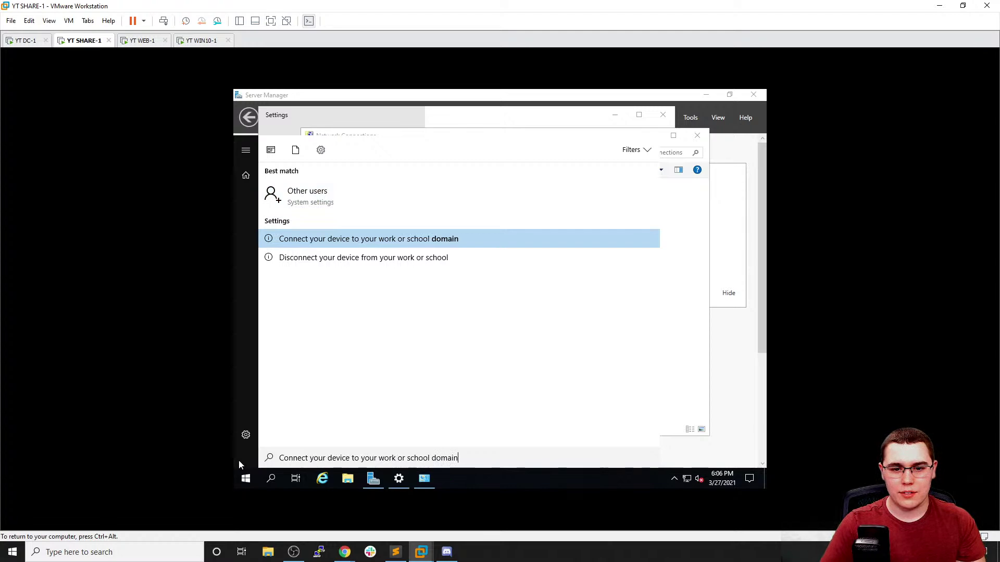
{"action": "key", "text": "Return"}
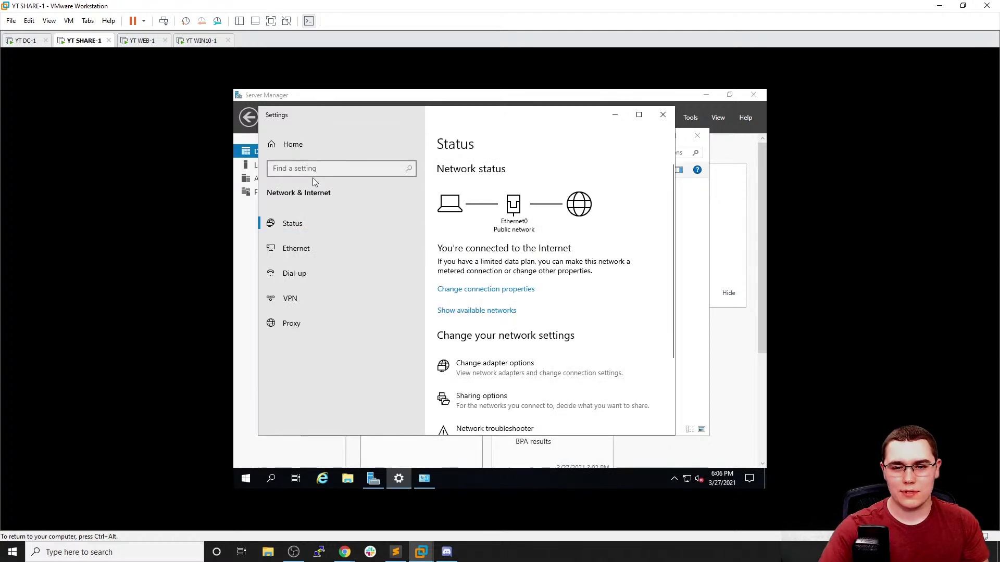
{"action": "scroll", "coordinate": [493, 207], "scroll_direction": "down", "scroll_amount": 3}
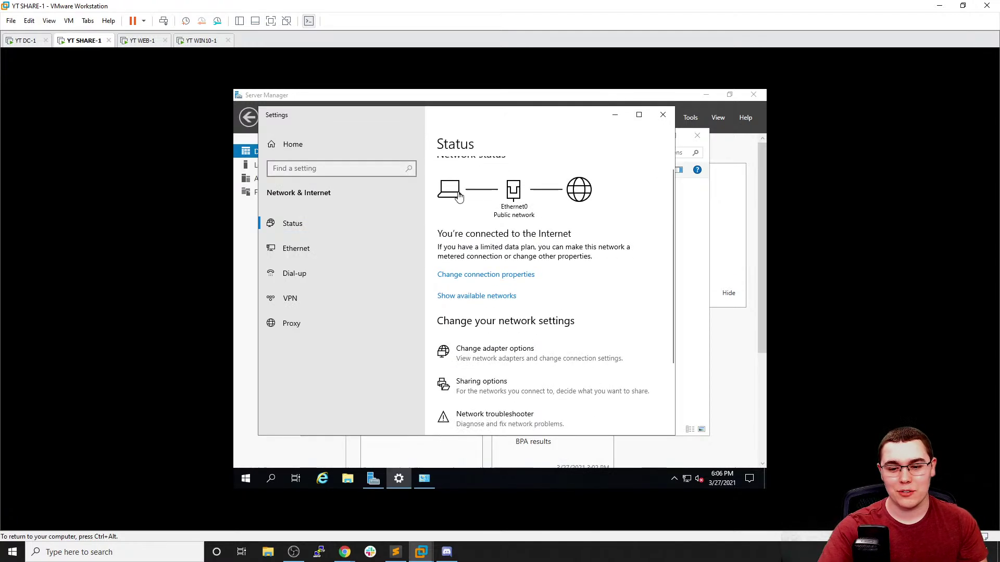
{"action": "left_click_drag", "start_coordinate": [467, 130], "coordinate": [484, 135]}
{"action": "left_click", "coordinate": [429, 482]}
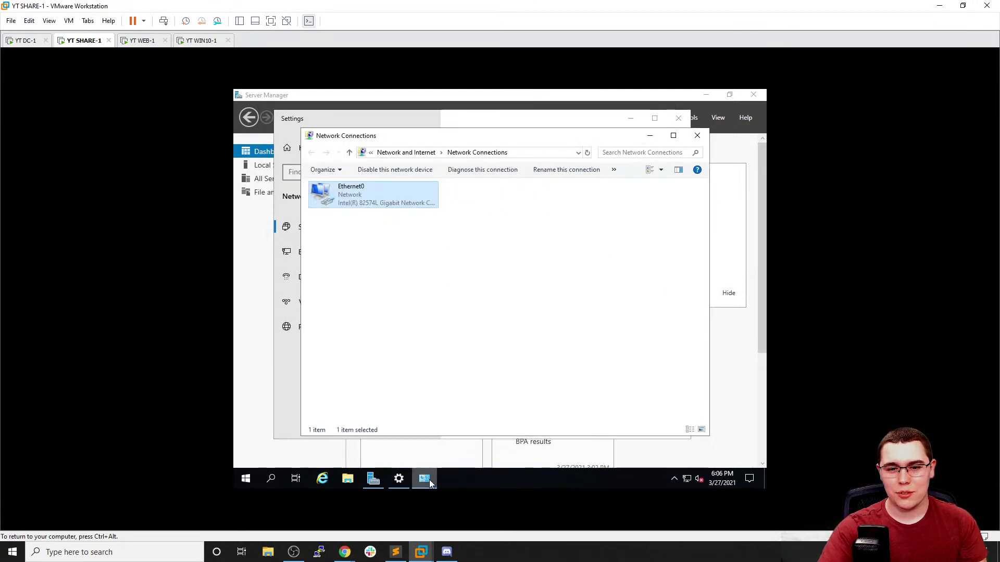
{"action": "left_click", "coordinate": [429, 482]}
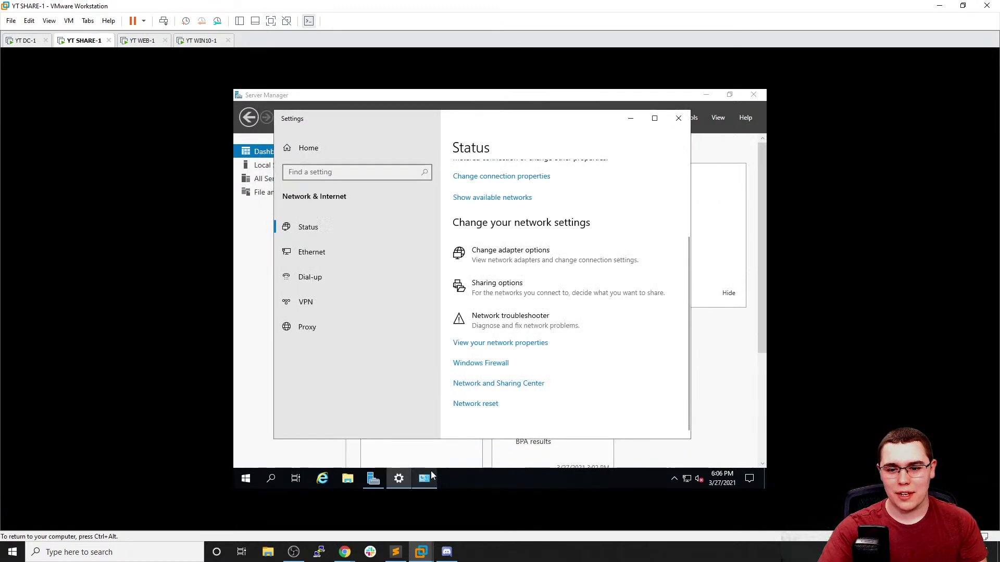
Open This PC's Properties through a 'my pc' search and maximize the System window
{"action": "left_click", "coordinate": [246, 479]}
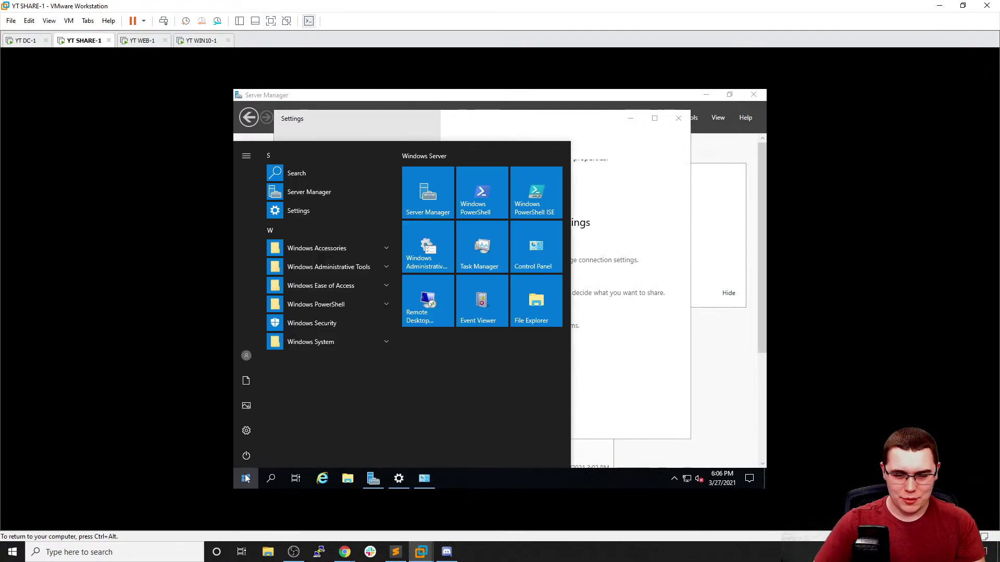
{"action": "type", "text": "my "}
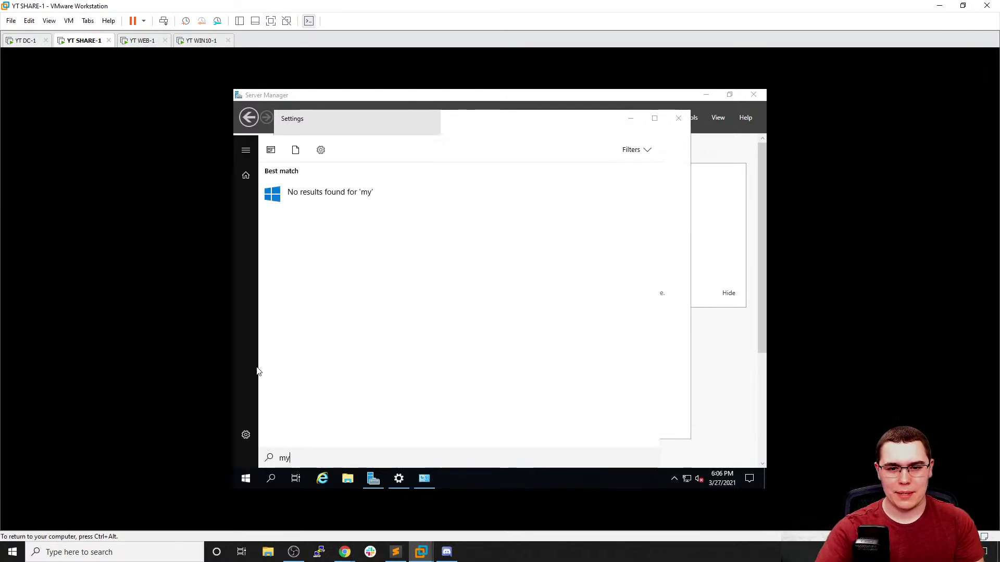
{"action": "type", "text": "pc"}
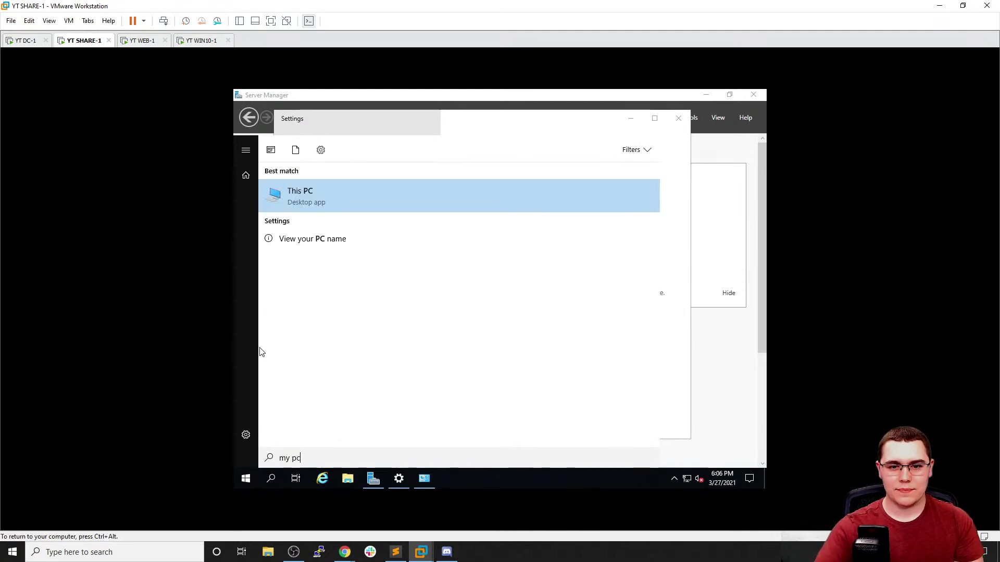
{"action": "right_click", "coordinate": [323, 201]}
{"action": "left_click", "coordinate": [354, 297]}
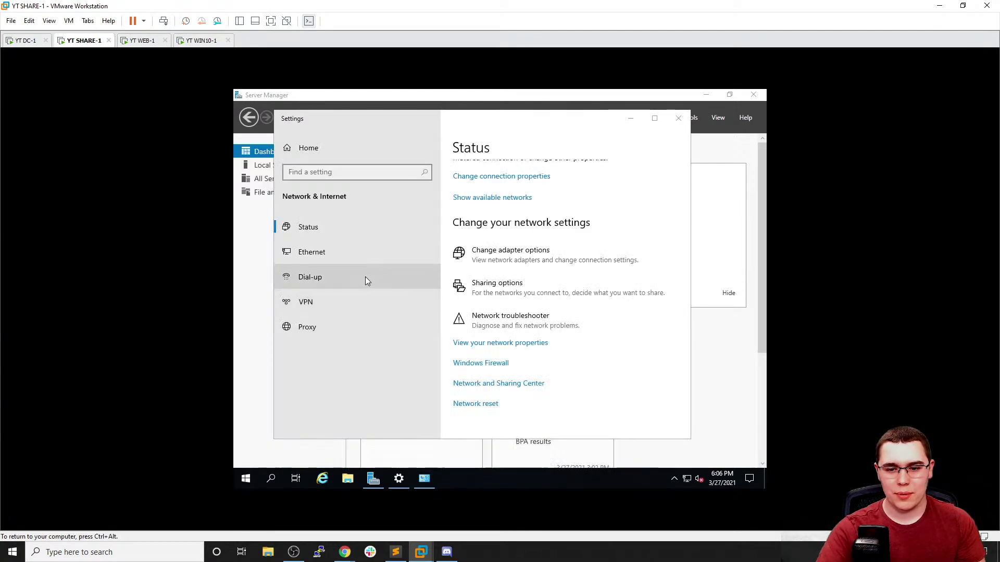
{"action": "key", "text": "ctrl+alt"}
{"action": "left_click_drag", "start_coordinate": [478, 94], "coordinate": [478, 92]}
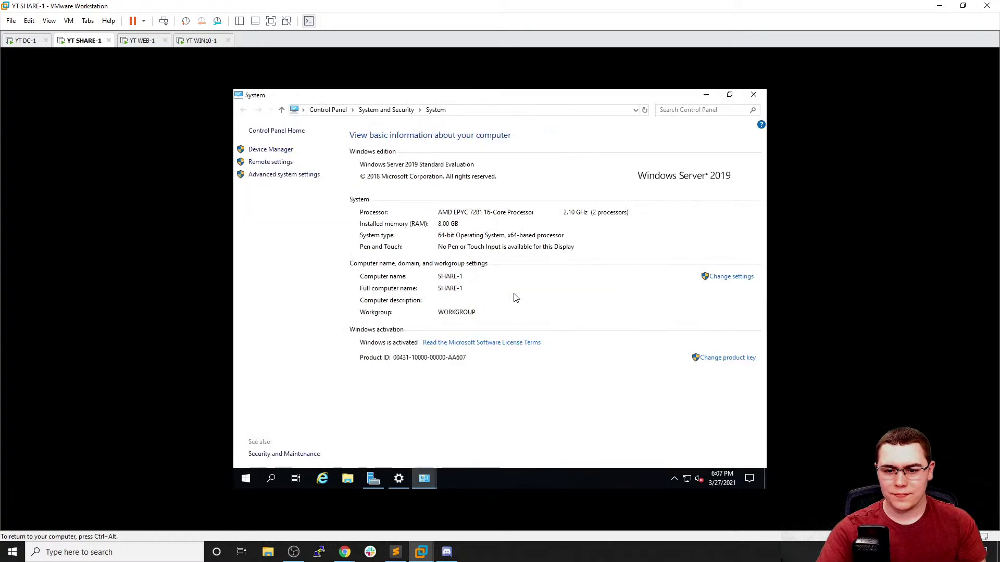
Change SHARE-1's membership from workgroup to the conda.local domain
{"action": "left_click", "coordinate": [729, 277]}
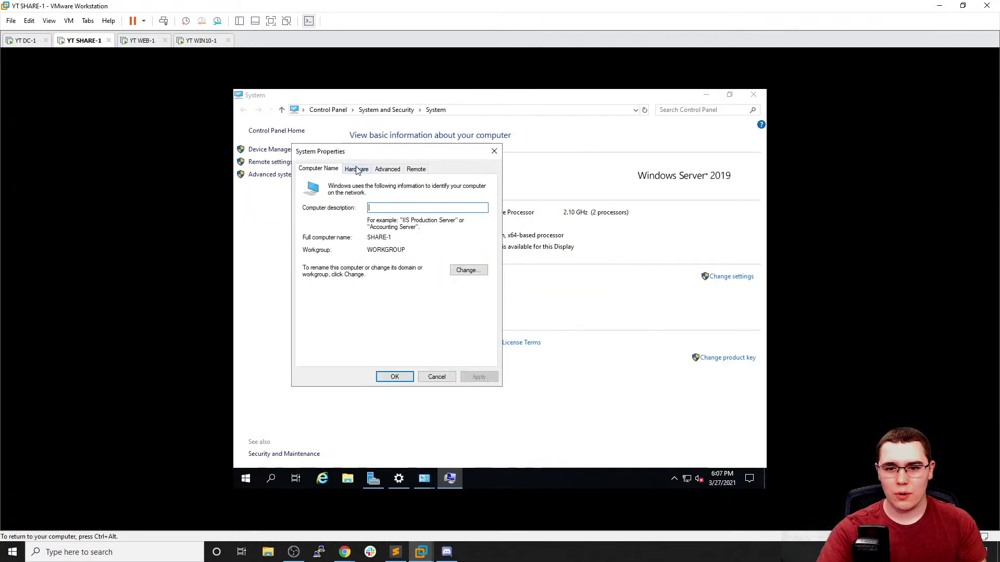
{"action": "left_click", "coordinate": [472, 272]}
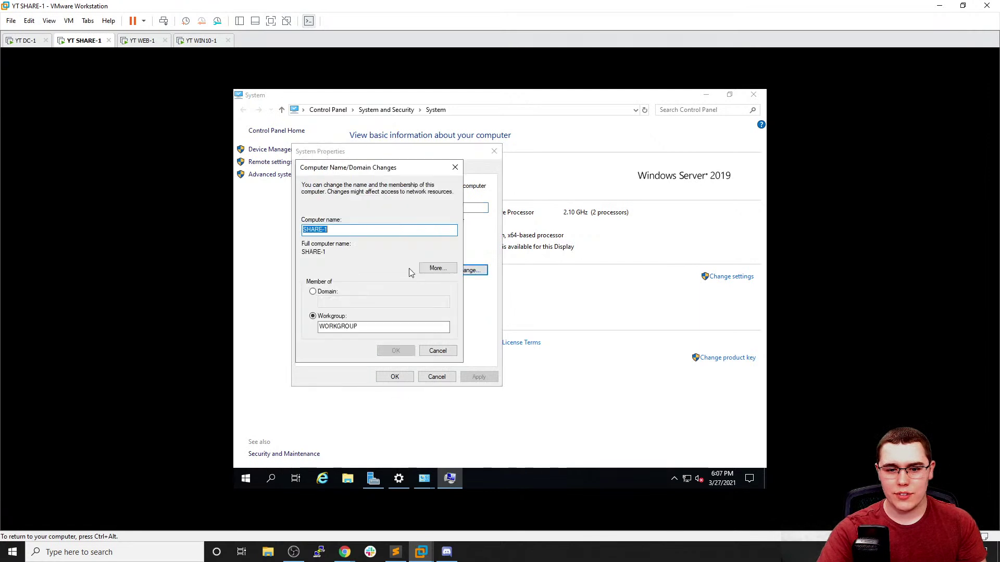
{"action": "left_click", "coordinate": [331, 294]}
{"action": "type", "text": "conda.local"}
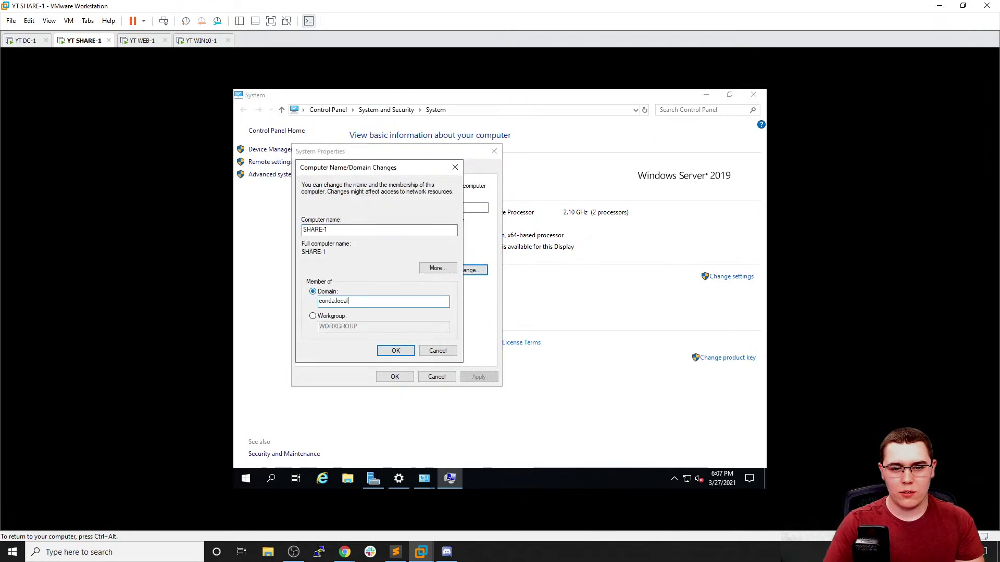
{"action": "left_click", "coordinate": [391, 352]}
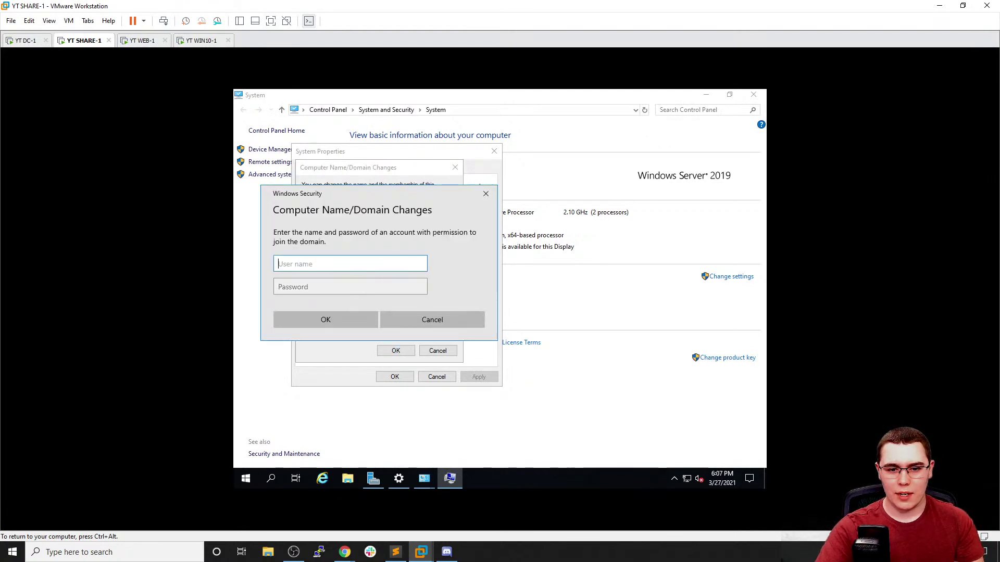
Authenticate as the domain Administrator, acknowledge the welcome and restart notices, and restart SHARE-1
{"action": "type", "text": "Administrator"}
{"action": "key", "text": "Tab"}
{"action": "type", "text": "•••••"}
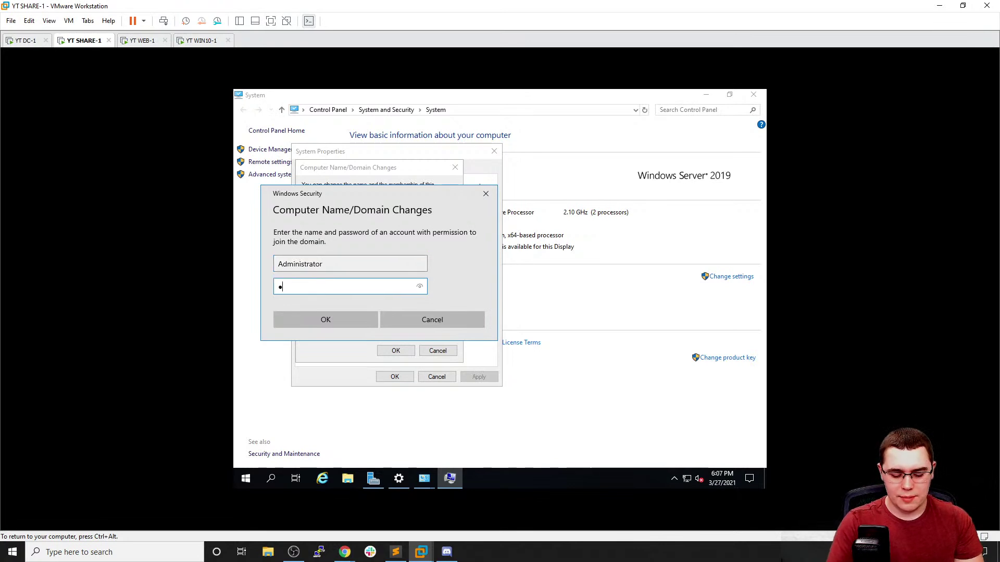
{"action": "type", "text": "•••"}
{"action": "key", "text": "Return"}
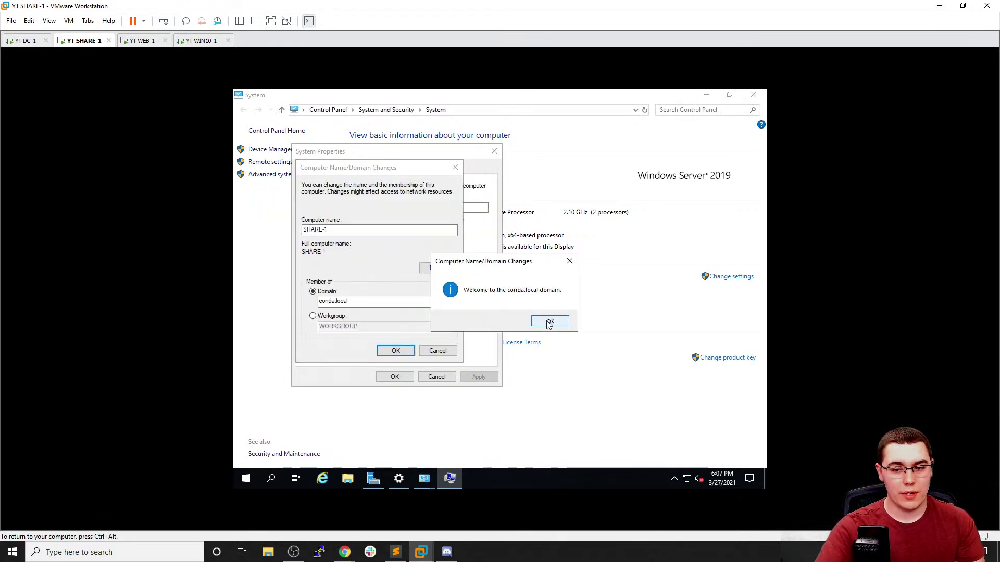
{"action": "left_click", "coordinate": [549, 322]}
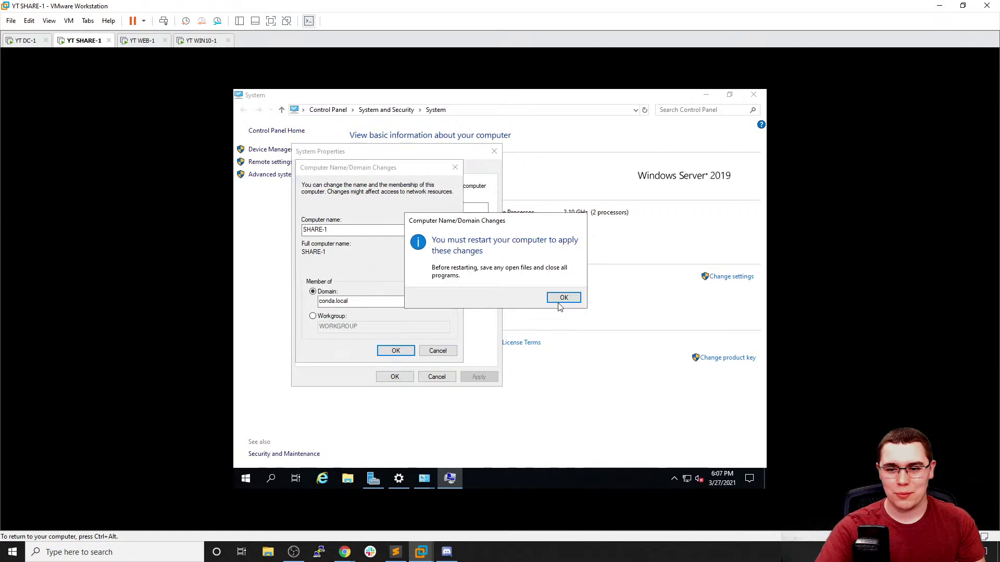
{"action": "left_click", "coordinate": [559, 301]}
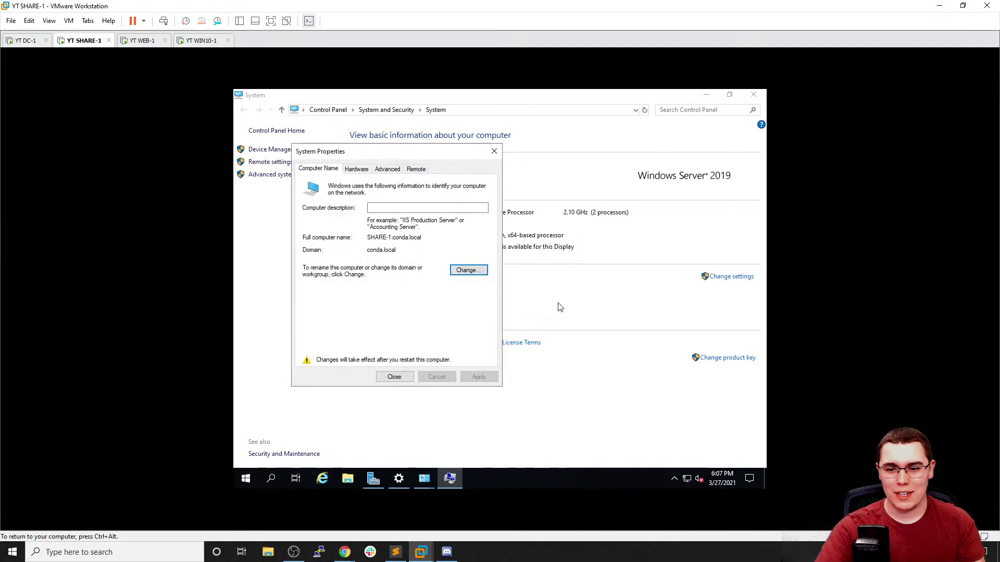
{"action": "left_click", "coordinate": [402, 380]}
{"action": "left_click", "coordinate": [503, 295]}
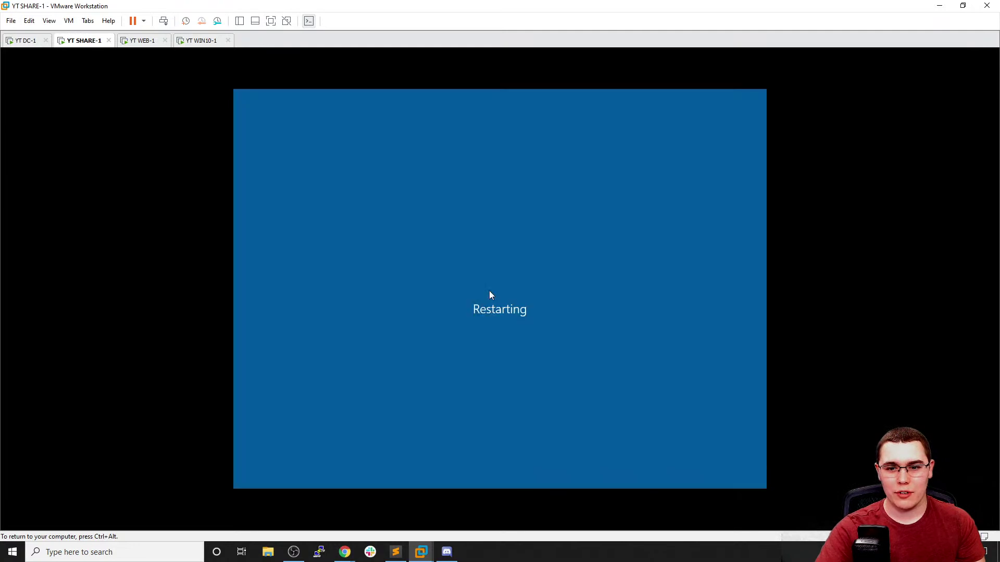
Switch to WEB-1 and open its Ethernet0 adapter properties from Network & Internet settings
{"action": "left_click", "coordinate": [144, 41]}
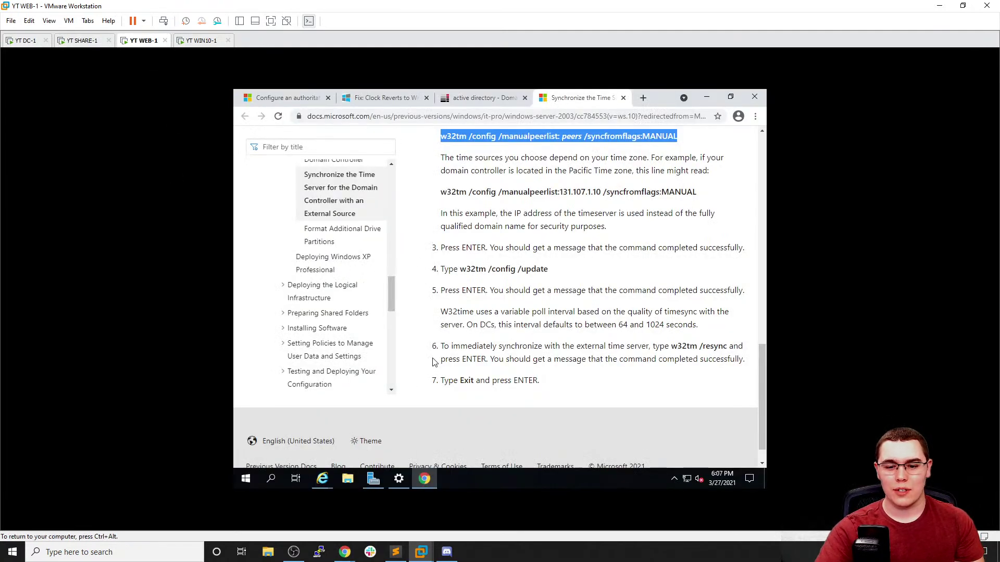
{"action": "left_click", "coordinate": [434, 383]}
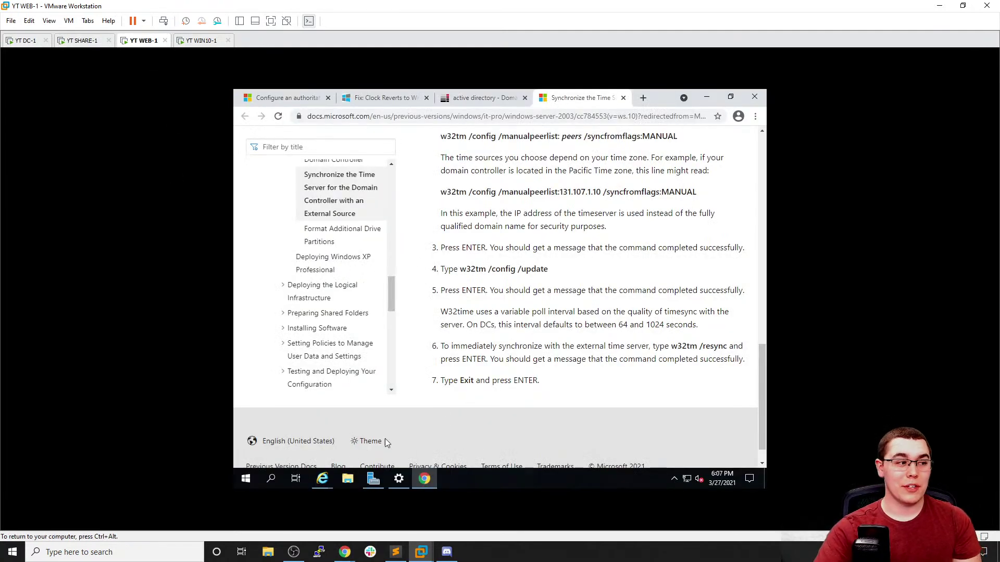
{"action": "left_click", "coordinate": [688, 480]}
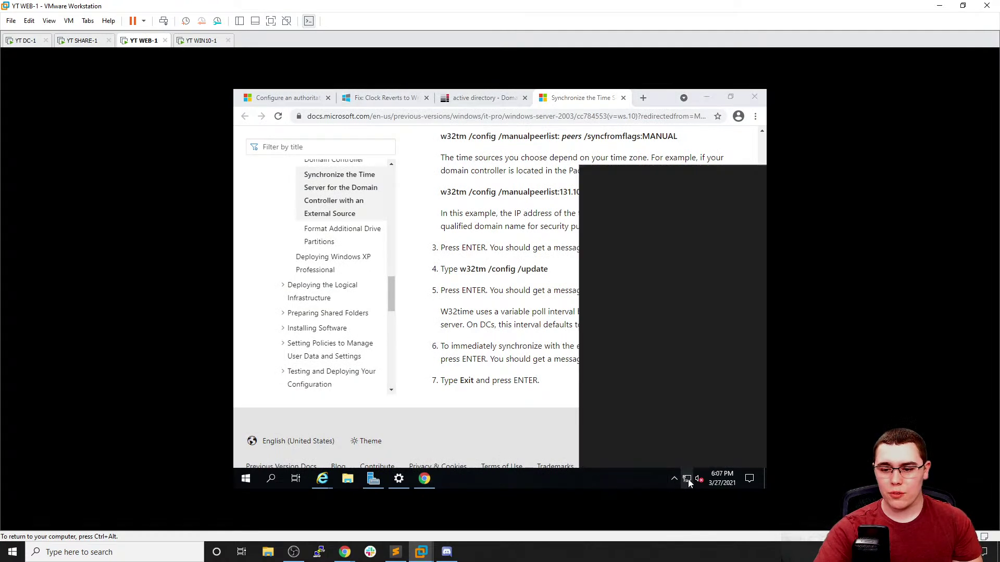
{"action": "left_click", "coordinate": [646, 456]}
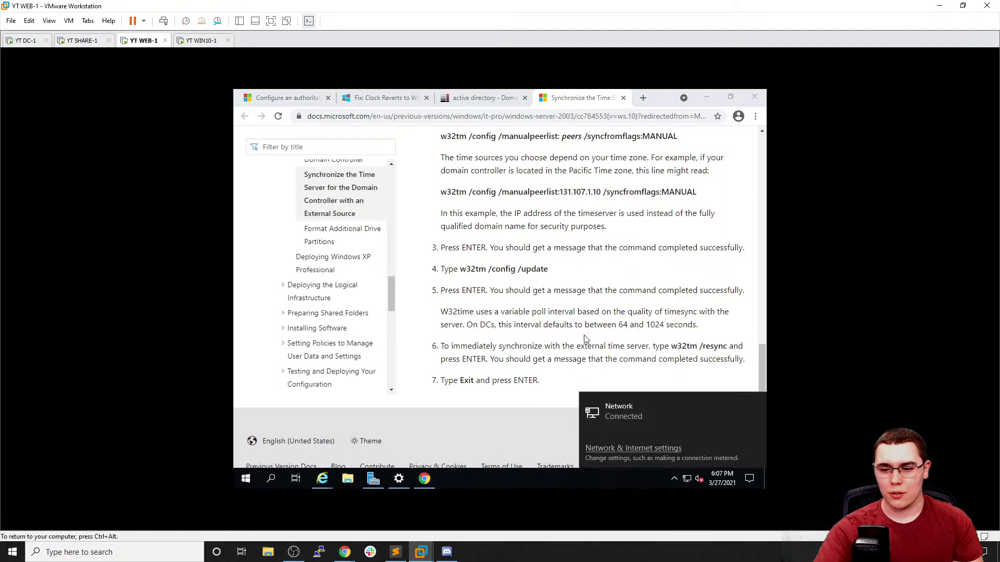
{"action": "scroll", "coordinate": [523, 290], "scroll_direction": "down", "scroll_amount": 1}
{"action": "scroll", "coordinate": [524, 263], "scroll_direction": "down", "scroll_amount": 2}
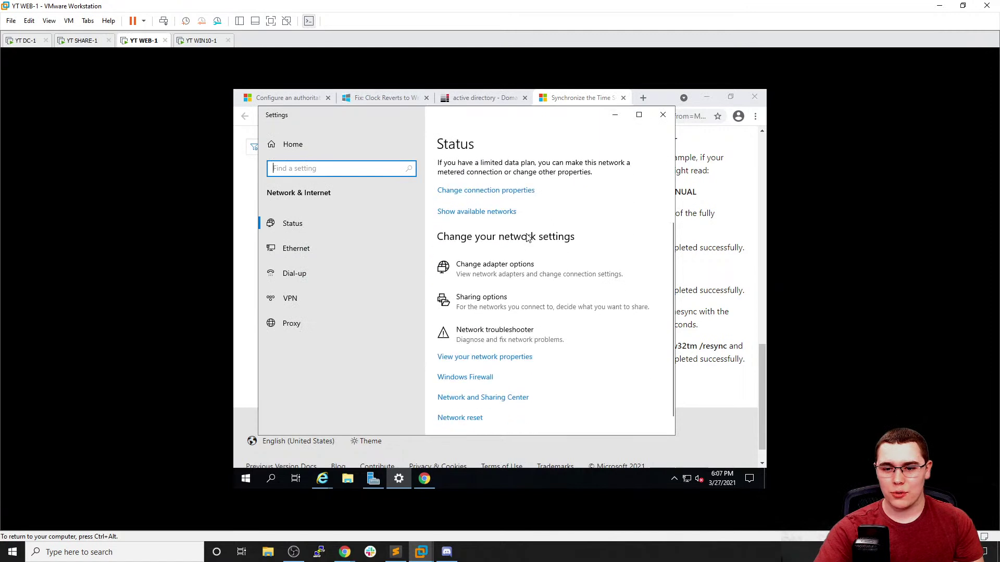
{"action": "left_click", "coordinate": [494, 265]}
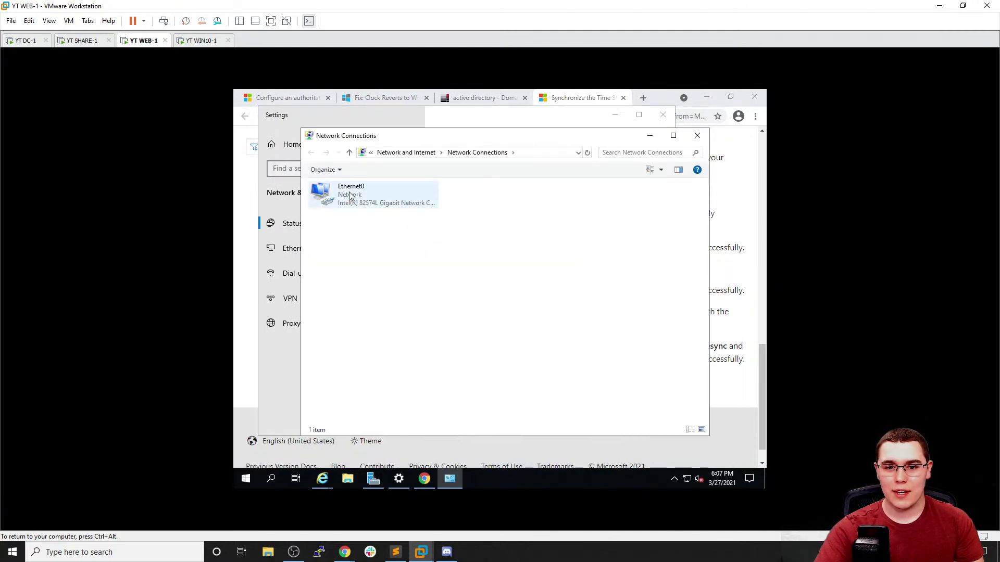
{"action": "right_click", "coordinate": [349, 195]}
{"action": "left_click", "coordinate": [393, 290]}
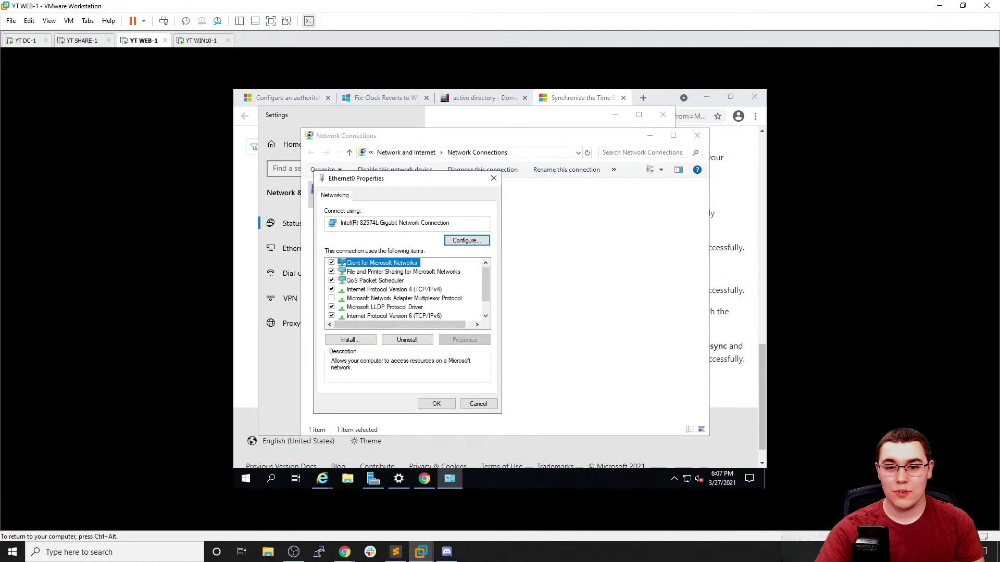
Set WEB-1's IPv4 preferred DNS server to 192.168.9.174 and confirm both dialogs
{"action": "double_click", "coordinate": [391, 290]}
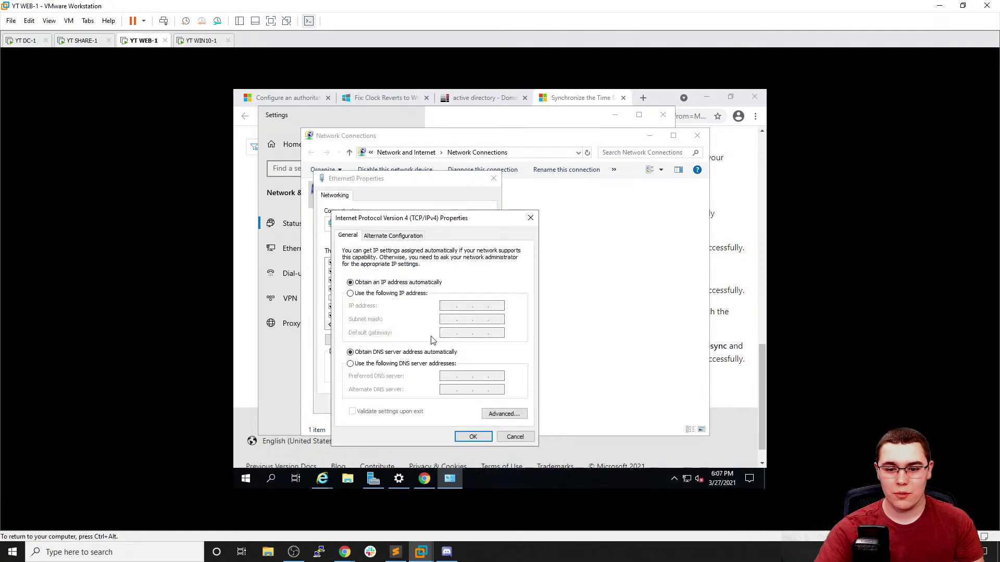
{"action": "left_click", "coordinate": [410, 364]}
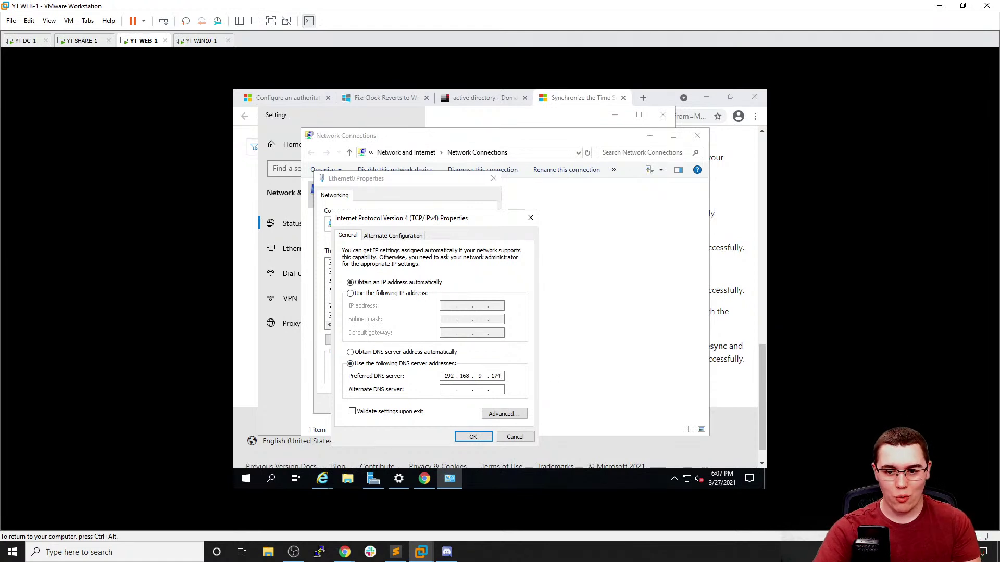
{"action": "left_click", "coordinate": [485, 436]}
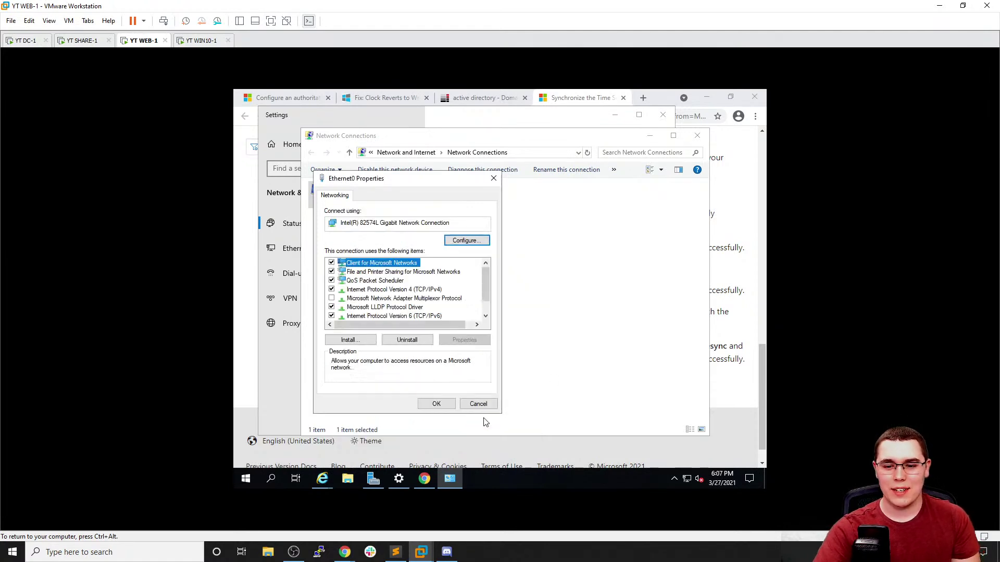
{"action": "left_click", "coordinate": [432, 402]}
Close the adapters list and open This PC's system properties via a 'this pc' search
{"action": "left_click", "coordinate": [698, 136]}
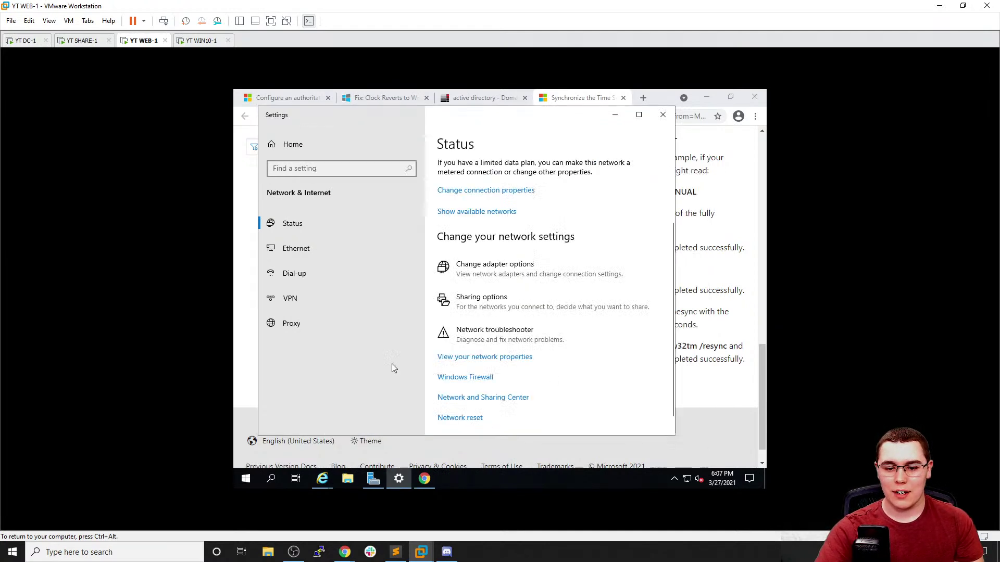
{"action": "left_click", "coordinate": [241, 483]}
{"action": "type", "text": "this pc"}
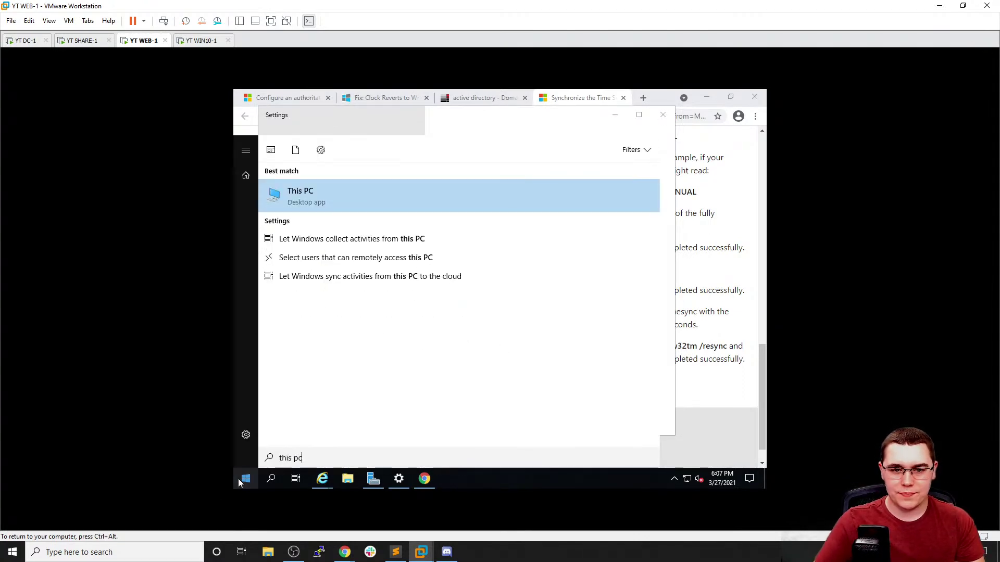
{"action": "right_click", "coordinate": [309, 202]}
{"action": "left_click", "coordinate": [352, 292]}
Change WEB-1's membership to the conda.local domain
{"action": "left_click", "coordinate": [666, 327]}
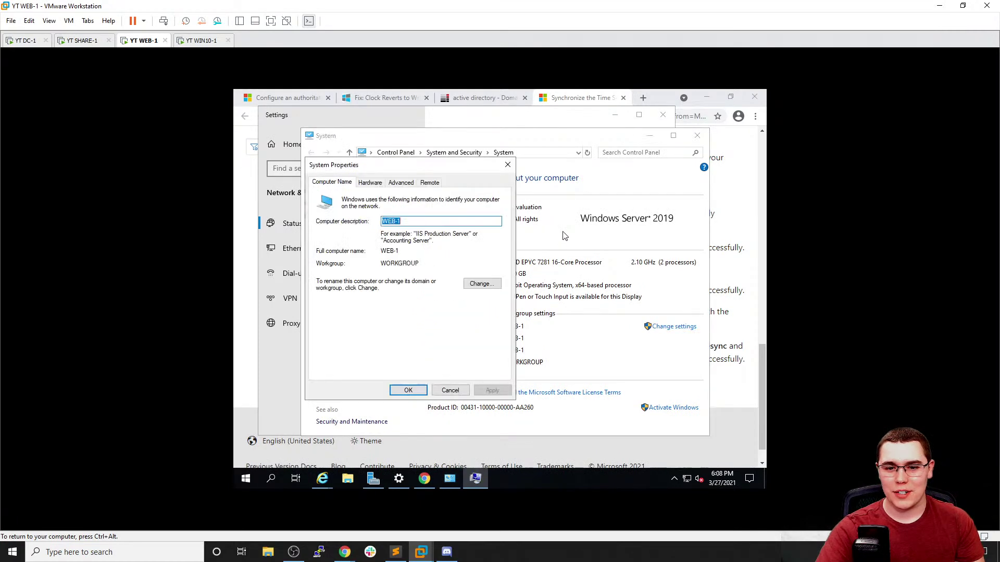
{"action": "left_click", "coordinate": [480, 284]}
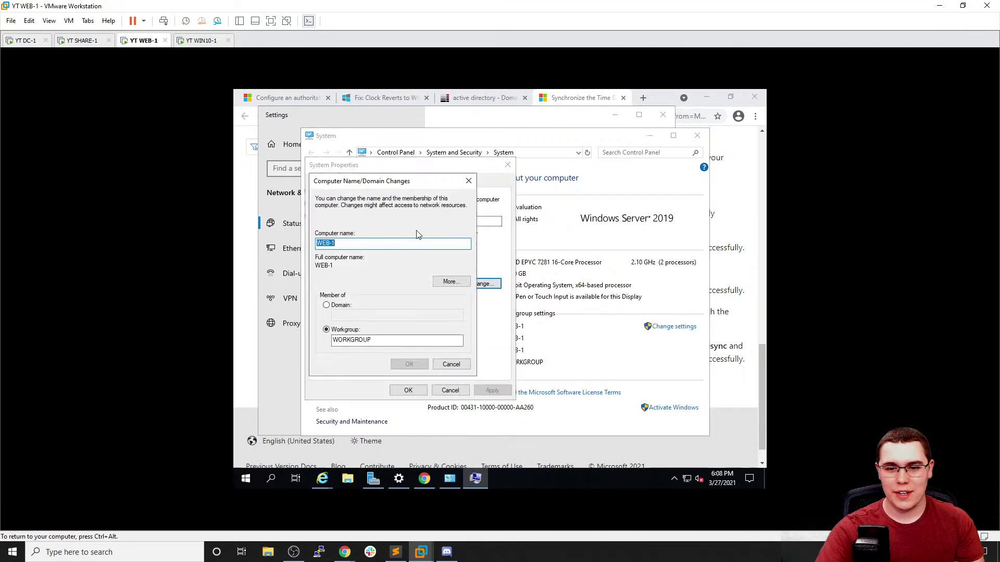
{"action": "left_click", "coordinate": [341, 305]}
{"action": "type", "text": "conda.local"}
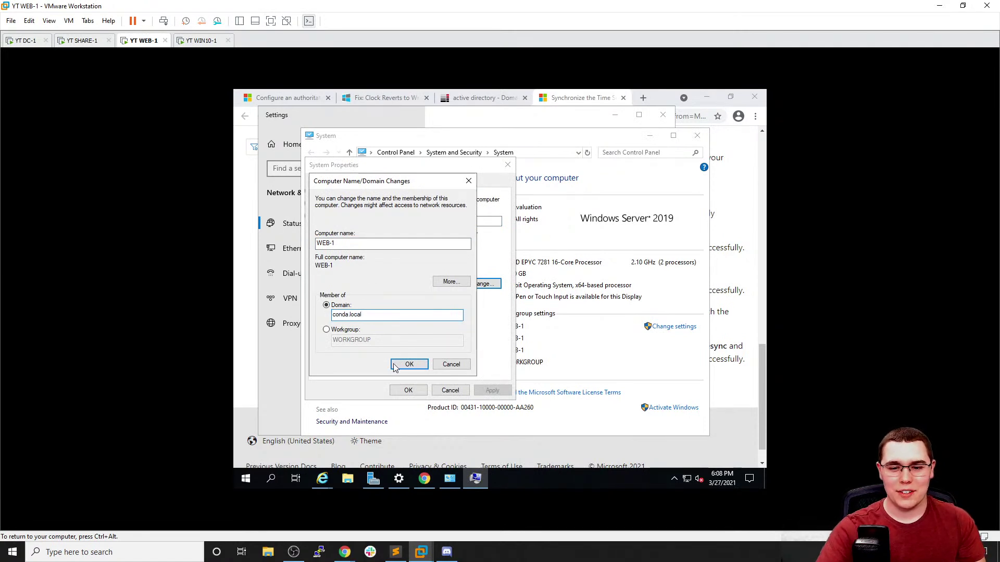
{"action": "left_click", "coordinate": [395, 366]}
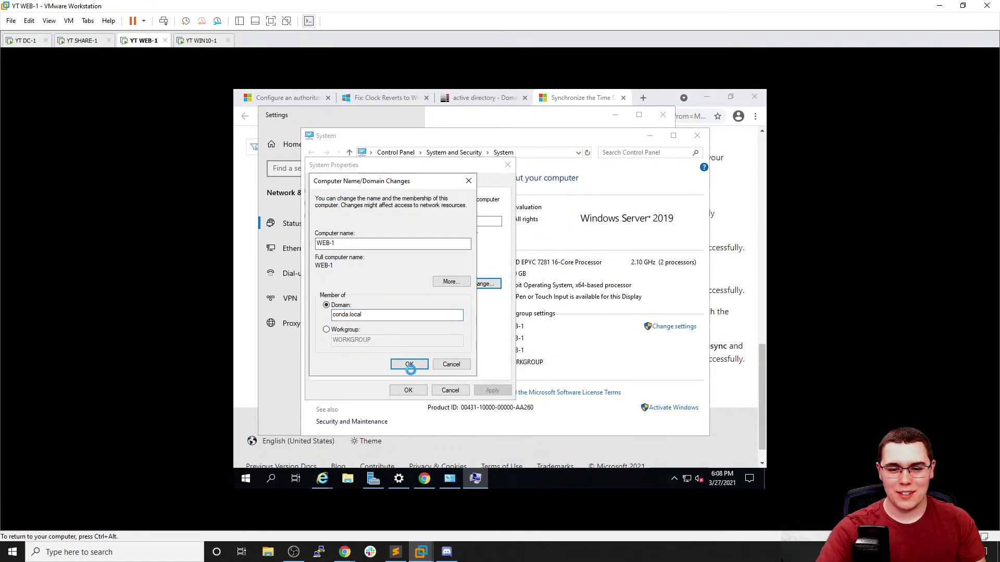
Authenticate as the domain Administrator, acknowledge the welcome and restart notices, and restart WEB-1
{"action": "type", "text": "Admin"}
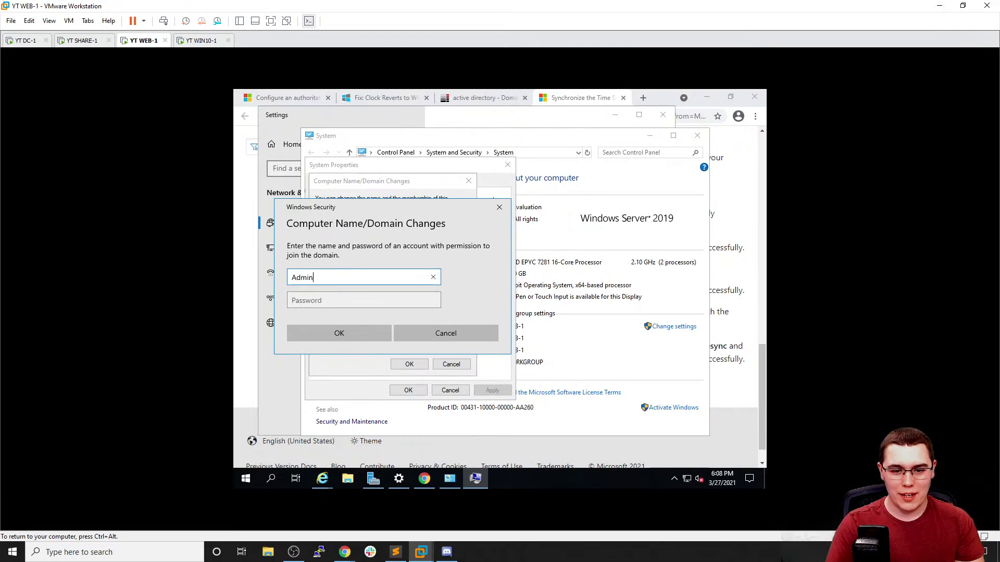
{"action": "type", "text": "istrator"}
{"action": "key", "text": "Tab"}
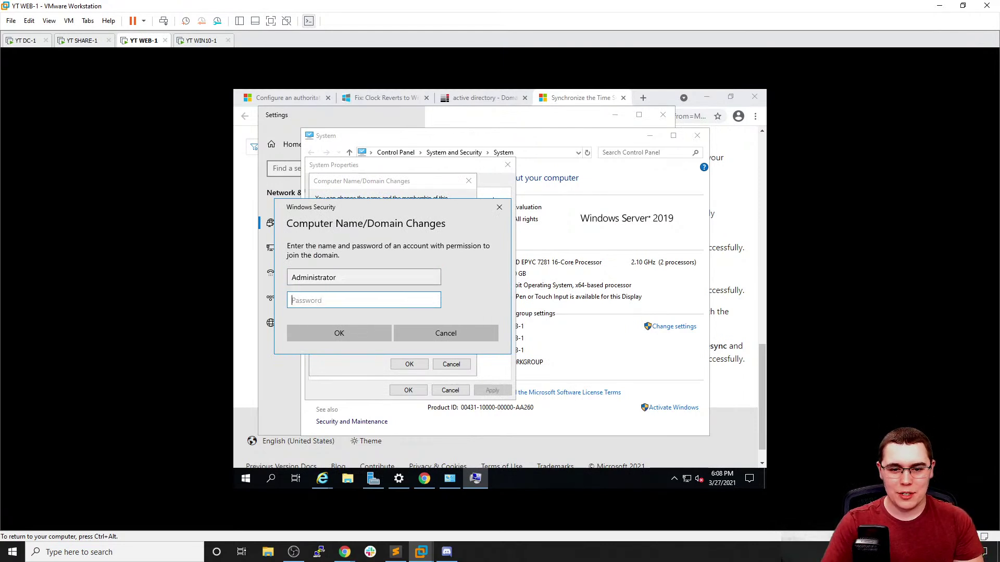
{"action": "type", "text": "•••"}
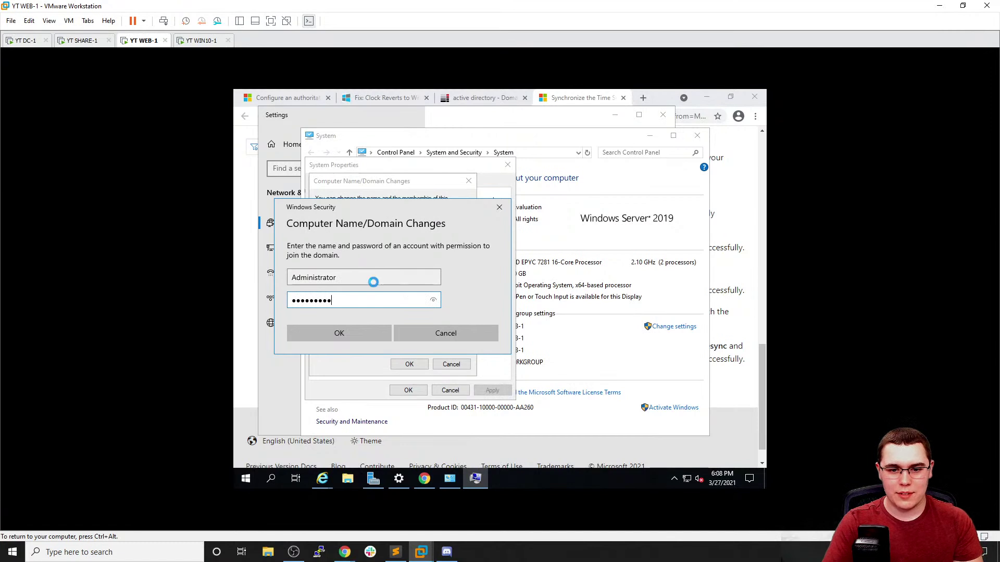
{"action": "key", "text": "Return"}
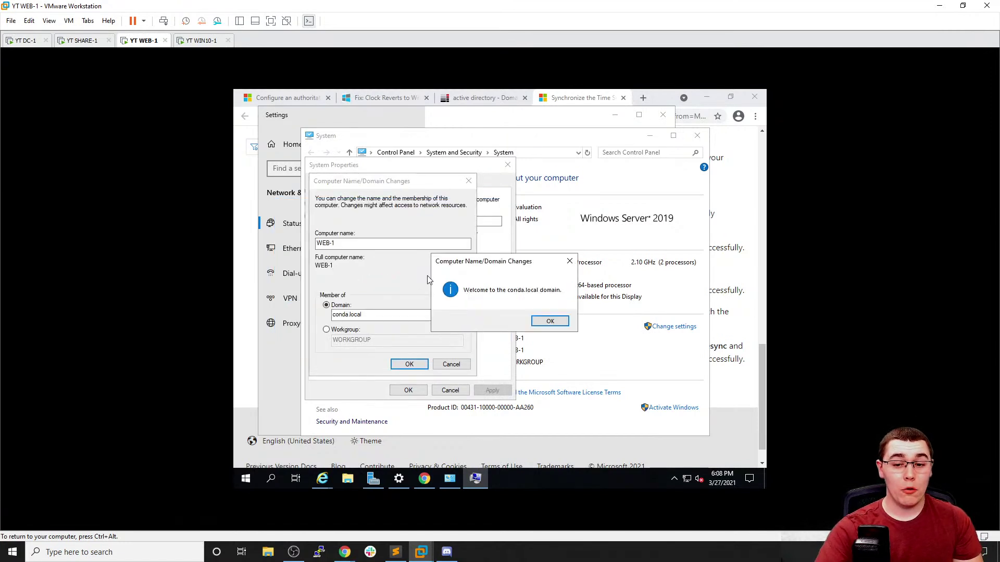
{"action": "left_click", "coordinate": [546, 322]}
{"action": "left_click", "coordinate": [558, 298]}
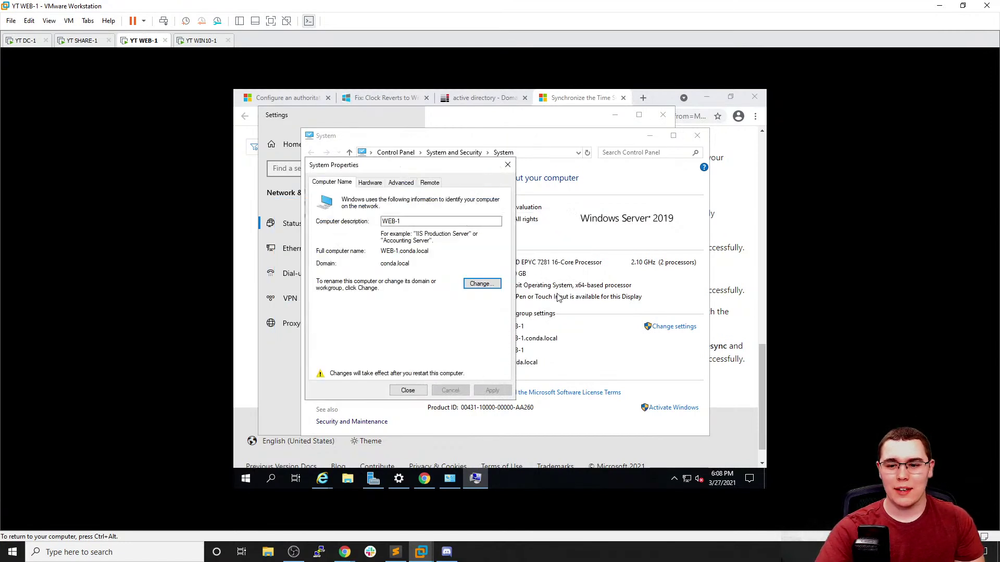
{"action": "left_click", "coordinate": [408, 390]}
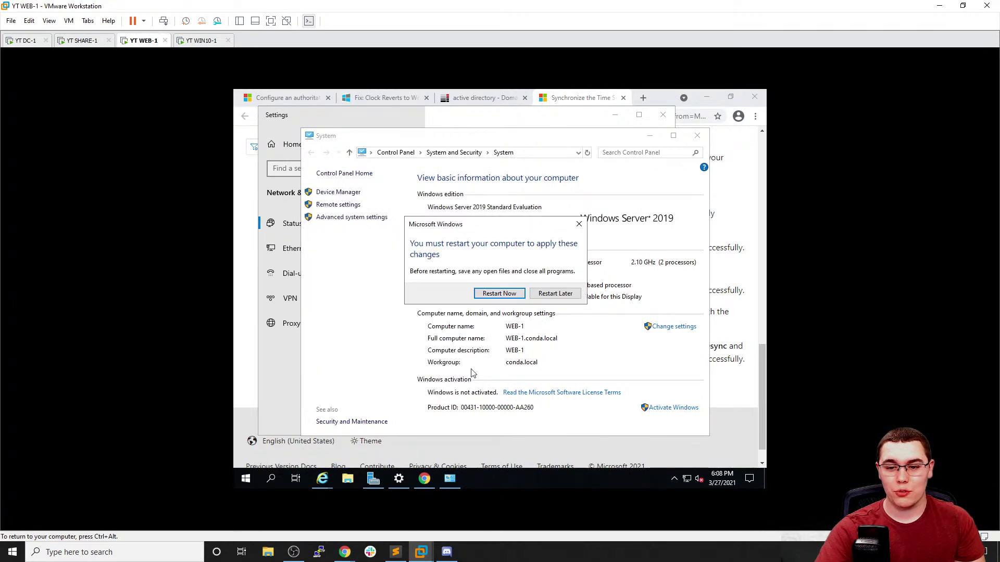
{"action": "left_click", "coordinate": [498, 295]}
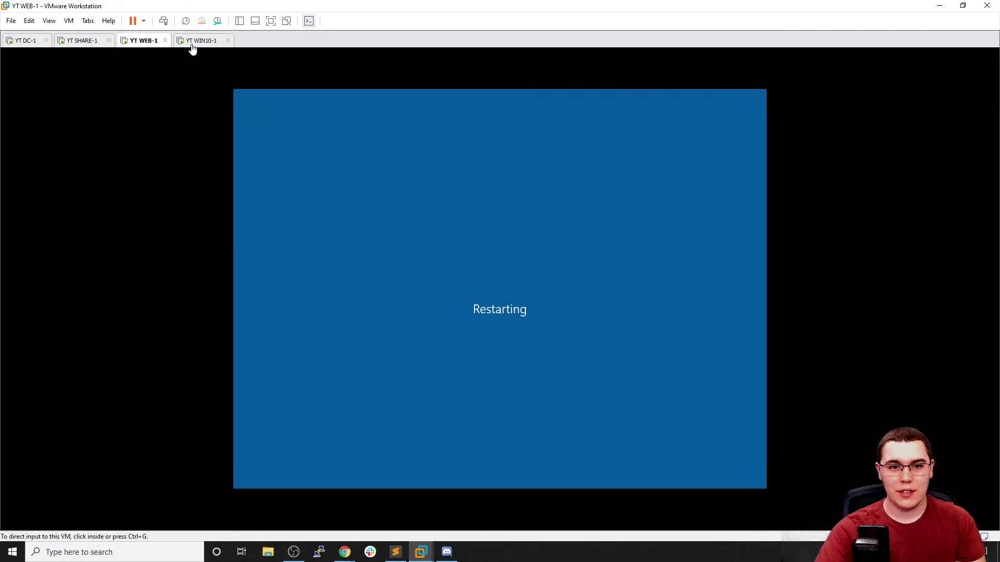
Switch to WIN10-1 and review its Ethernet0 connection details in Network & Internet settings
{"action": "left_click", "coordinate": [194, 41]}
{"action": "left_click", "coordinate": [277, 111]}
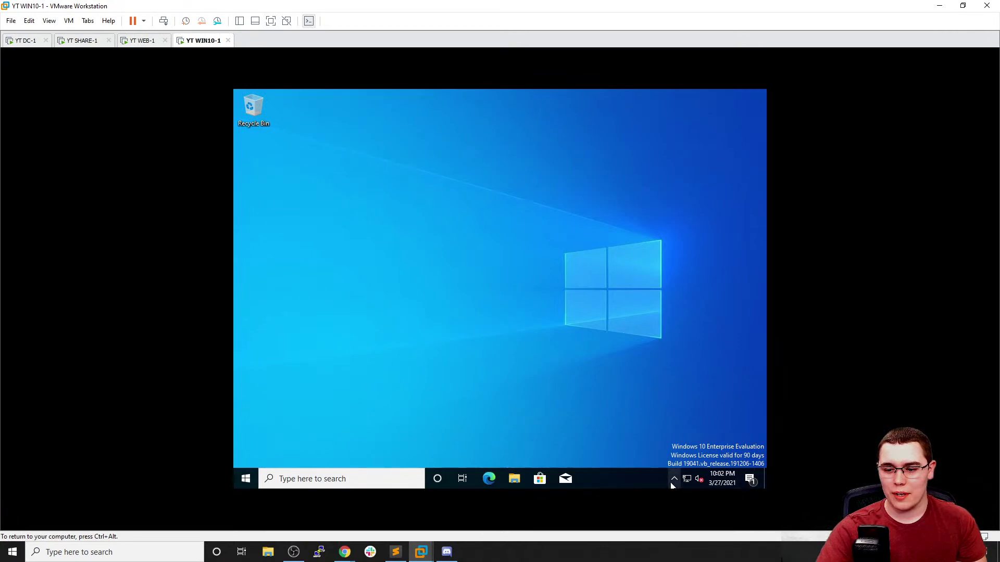
{"action": "right_click", "coordinate": [690, 481]}
{"action": "left_click", "coordinate": [687, 472]}
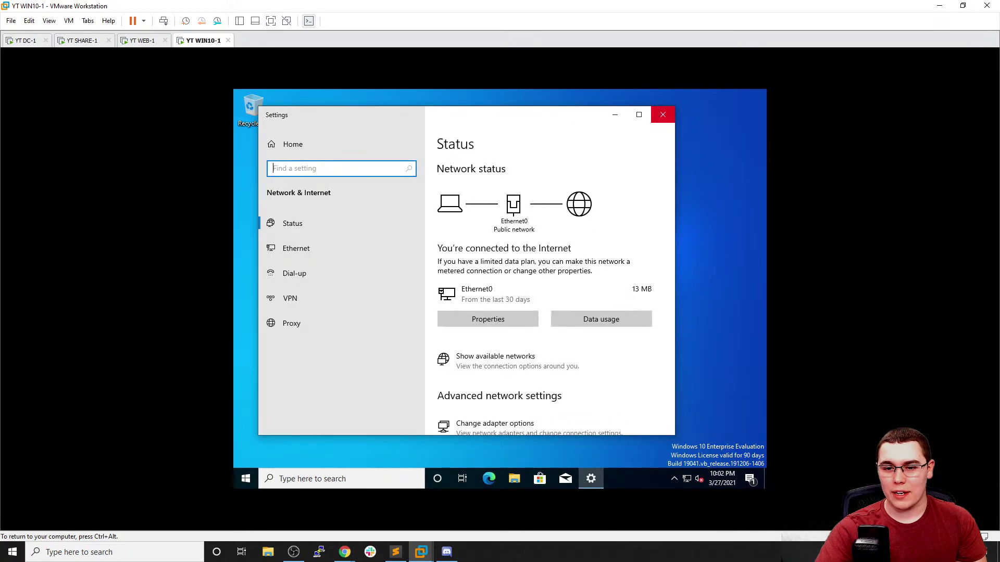
{"action": "left_click", "coordinate": [518, 318]}
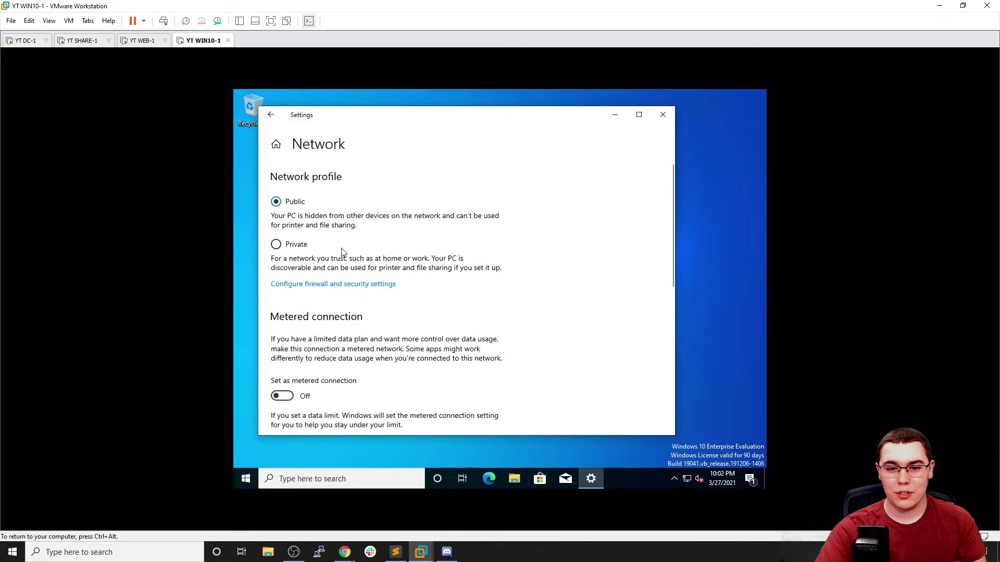
{"action": "scroll", "coordinate": [343, 249], "scroll_direction": "down", "scroll_amount": 2}
{"action": "scroll", "coordinate": [341, 250], "scroll_direction": "down", "scroll_amount": 5}
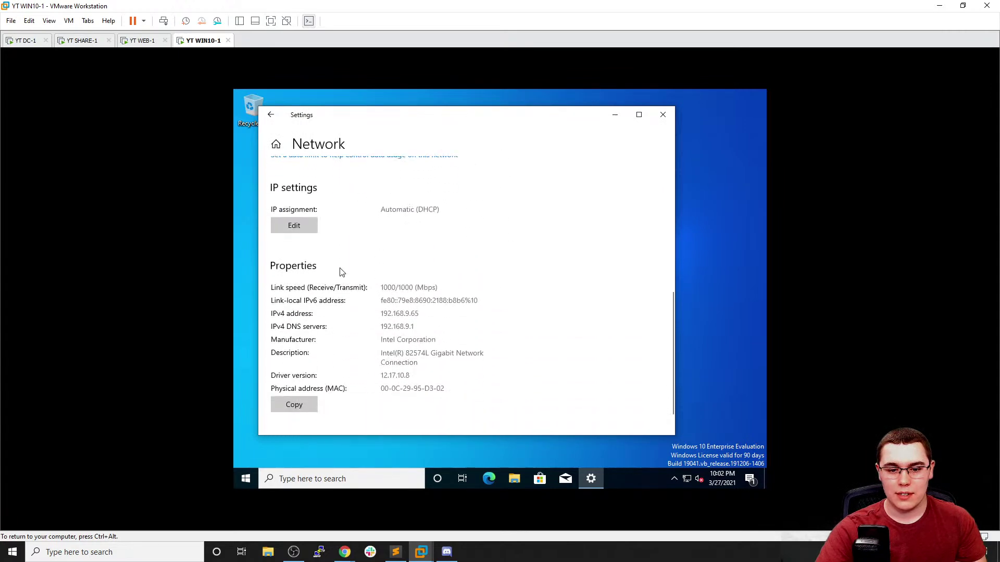
{"action": "scroll", "coordinate": [361, 256], "scroll_direction": "up", "scroll_amount": 10}
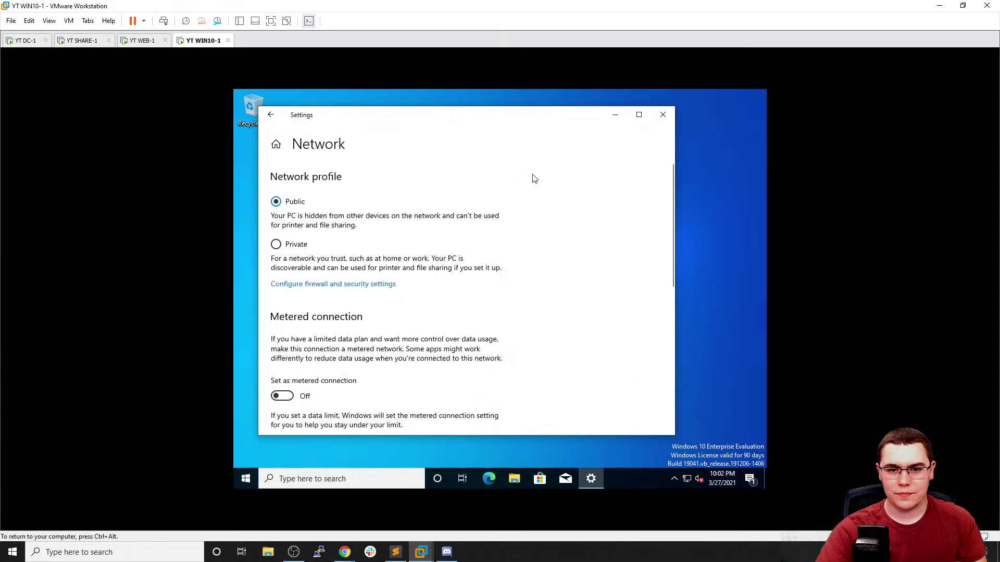
{"action": "left_click", "coordinate": [663, 115]}
Reopen Network & Internet settings and bring up the network adapters list from the Ethernet page
{"action": "right_click", "coordinate": [687, 481]}
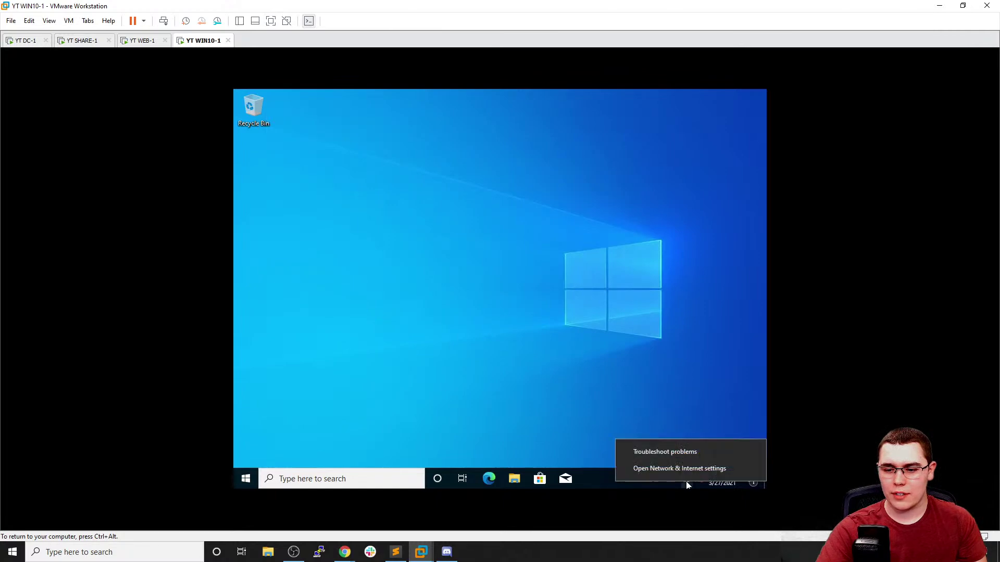
{"action": "left_click", "coordinate": [680, 468]}
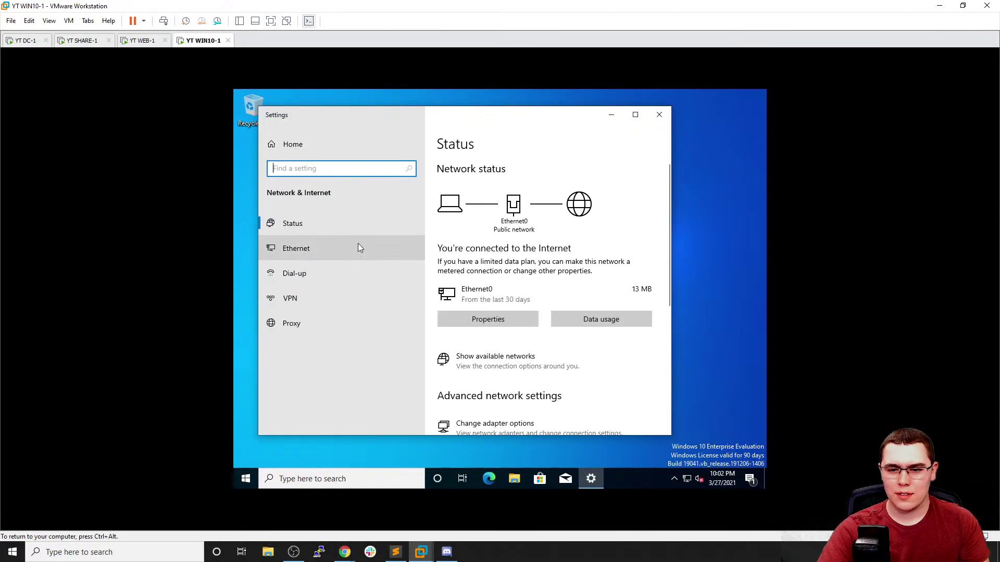
{"action": "left_click", "coordinate": [358, 243]}
{"action": "left_click", "coordinate": [474, 244]}
Set WIN10-1's Ethernet0 preferred DNS server to 192.168.9.174 and close the adapter properties
{"action": "right_click", "coordinate": [394, 198]}
{"action": "left_click", "coordinate": [436, 297]}
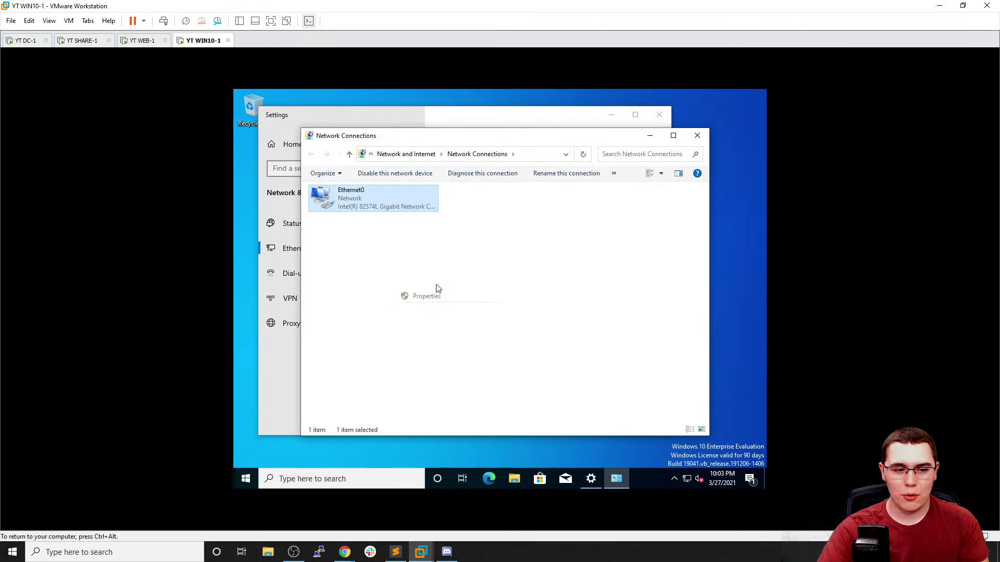
{"action": "double_click", "coordinate": [384, 293]}
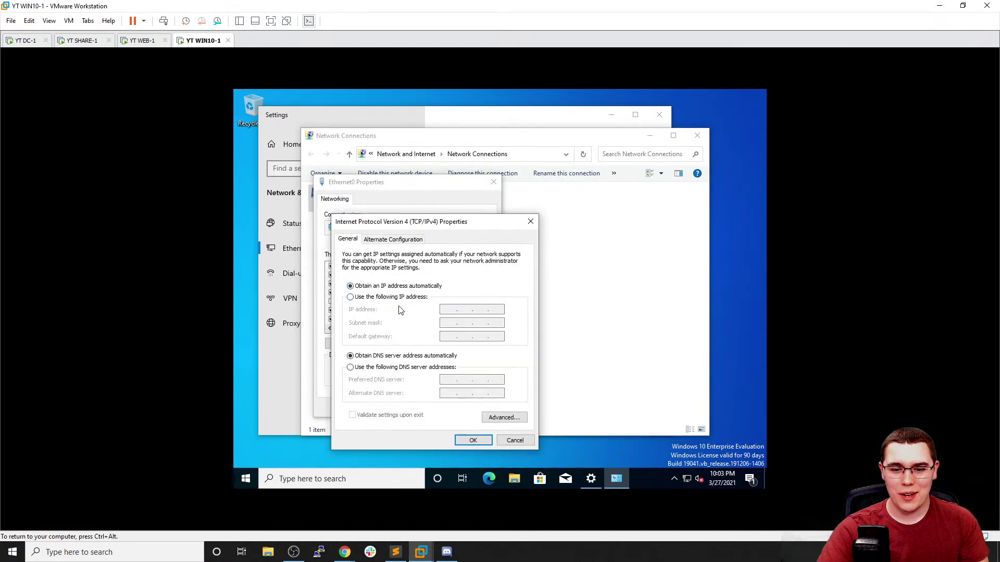
{"action": "left_click", "coordinate": [401, 368]}
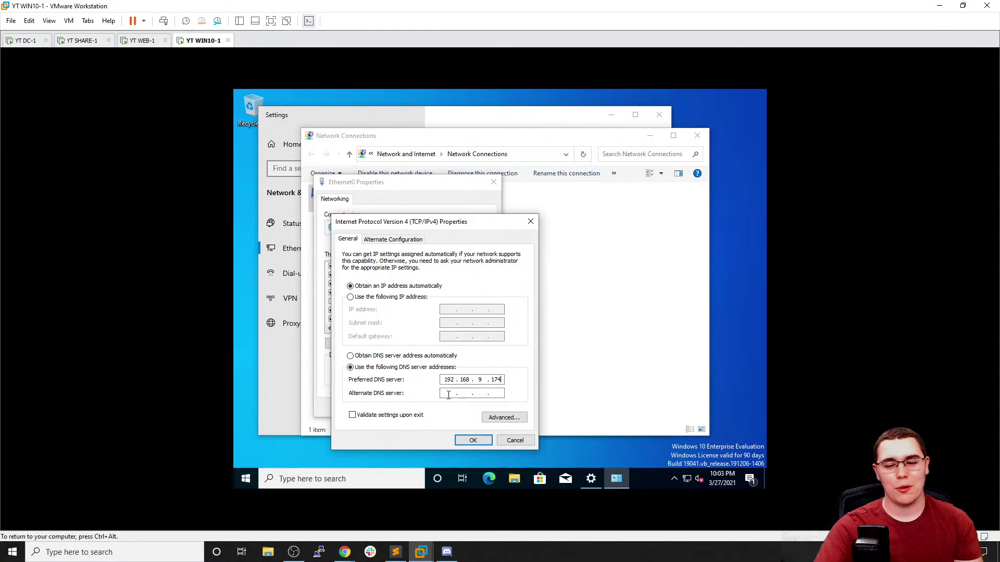
{"action": "left_click", "coordinate": [473, 440]}
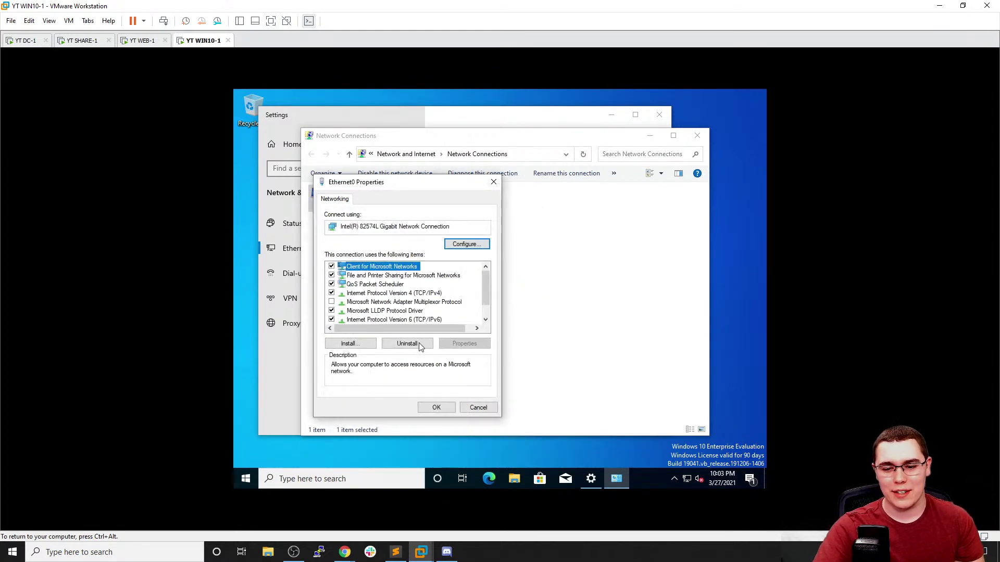
{"action": "left_click", "coordinate": [438, 408]}
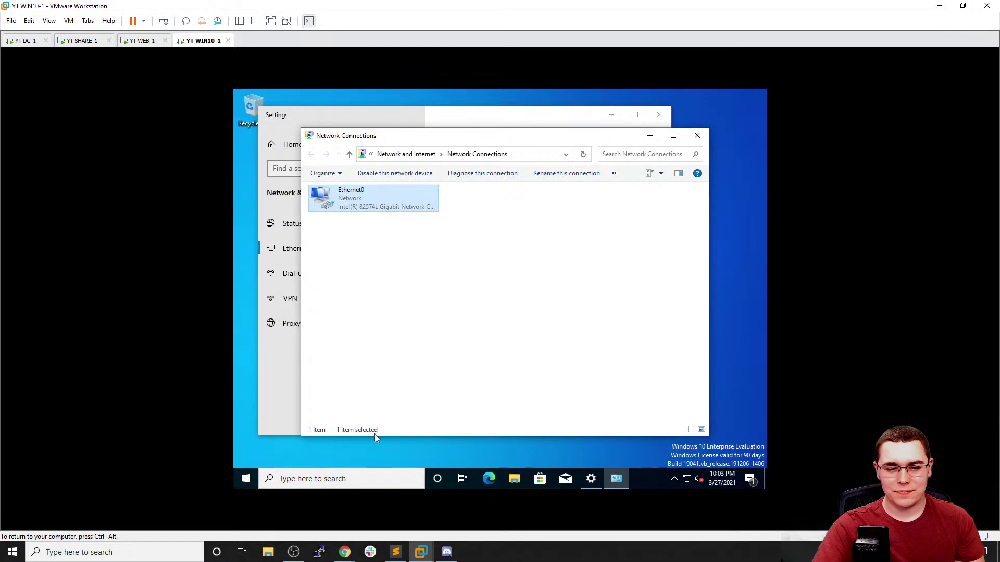
{"action": "left_click", "coordinate": [364, 474]}
{"action": "type", "text": "this pc"}
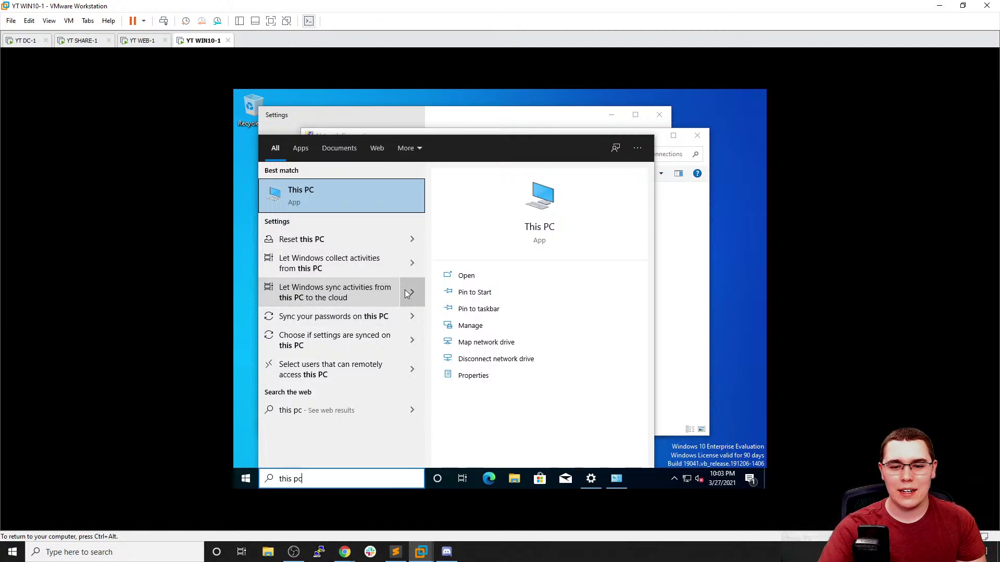
{"action": "right_click", "coordinate": [375, 197]}
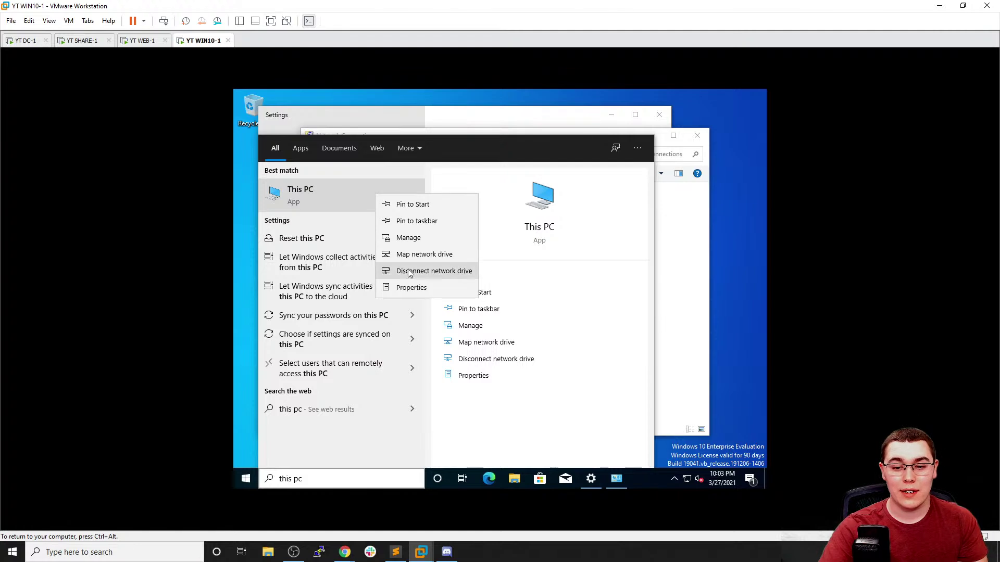
{"action": "left_click", "coordinate": [408, 290]}
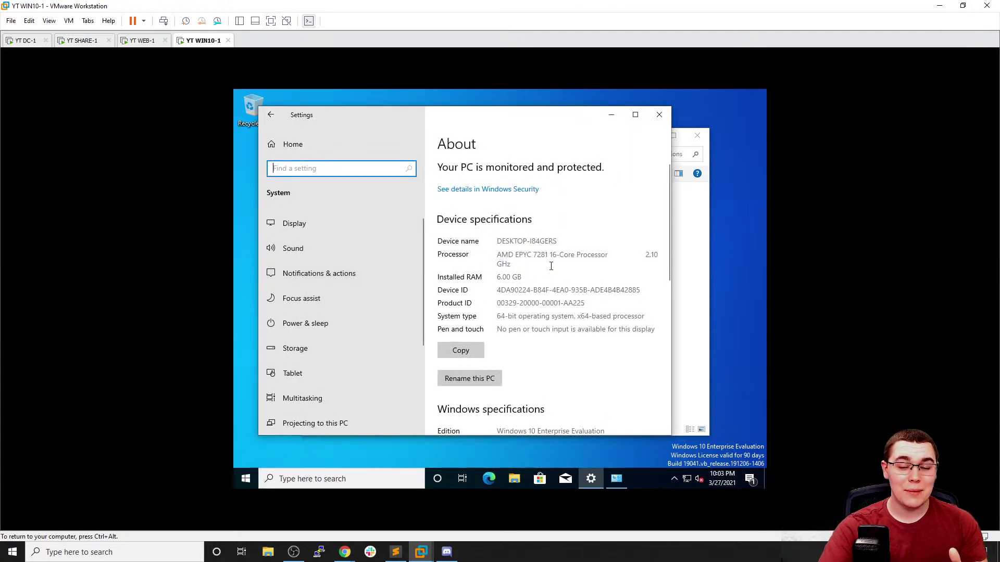
{"action": "scroll", "coordinate": [561, 258], "scroll_direction": "down", "scroll_amount": 5}
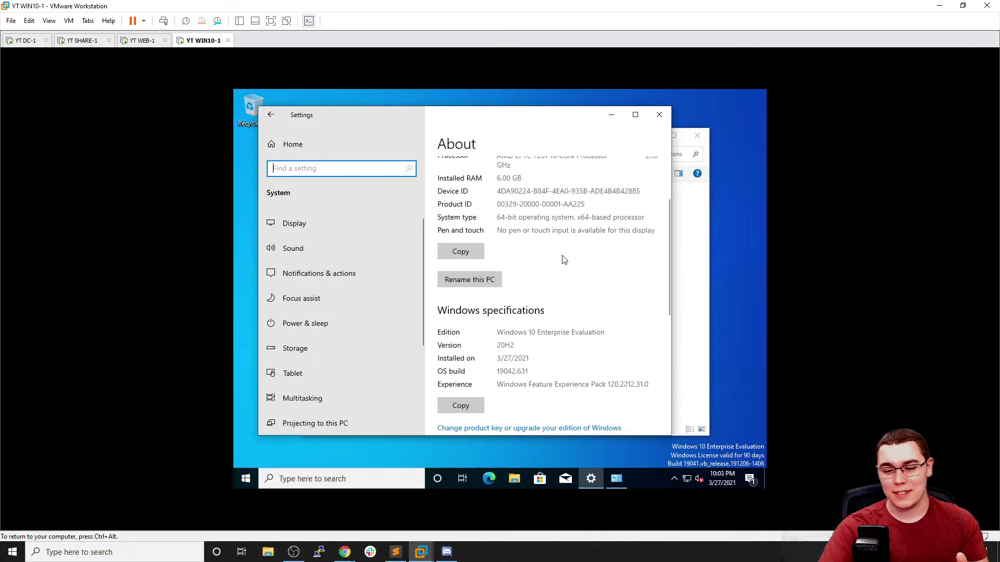
{"action": "left_click", "coordinate": [635, 114]}
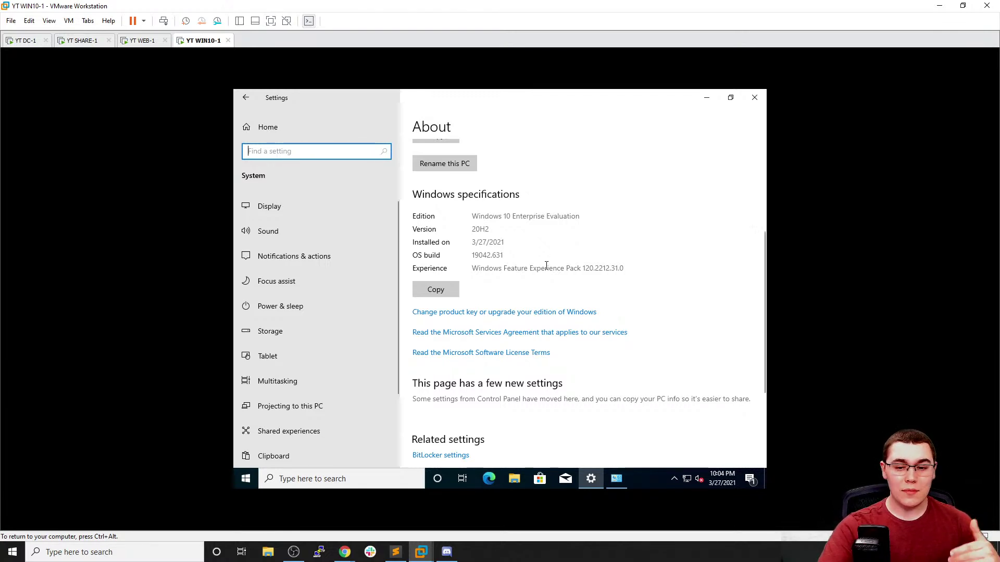
{"action": "scroll", "coordinate": [533, 254], "scroll_direction": "up", "scroll_amount": 3}
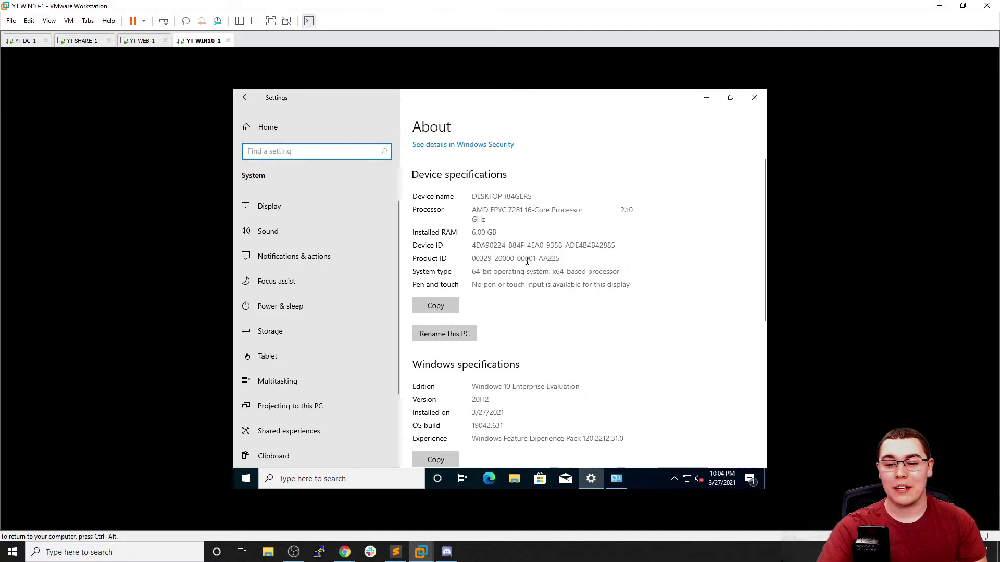
{"action": "scroll", "coordinate": [527, 261], "scroll_direction": "down", "scroll_amount": 3}
{"action": "scroll", "coordinate": [527, 262], "scroll_direction": "down", "scroll_amount": 2}
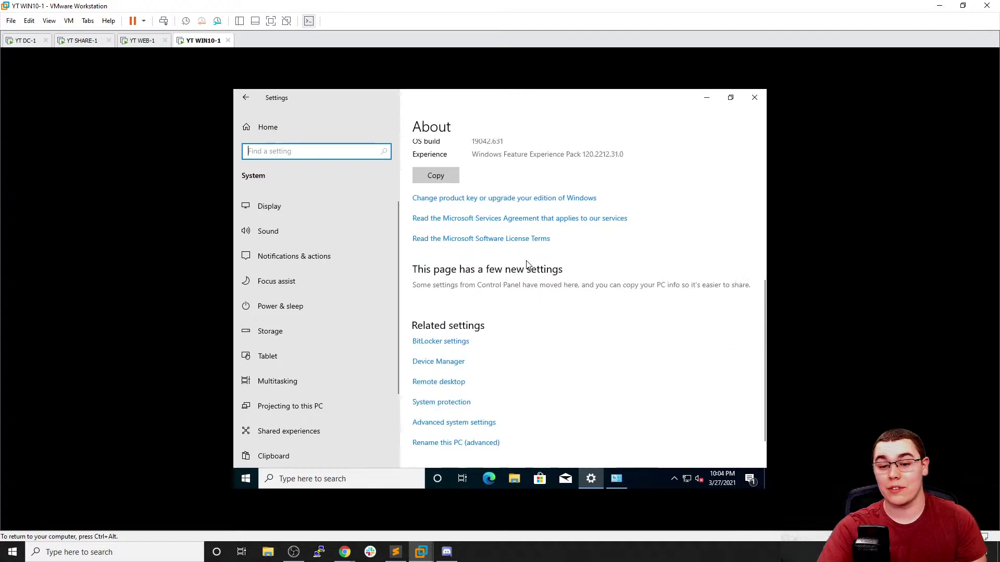
{"action": "scroll", "coordinate": [525, 255], "scroll_direction": "up", "scroll_amount": 5}
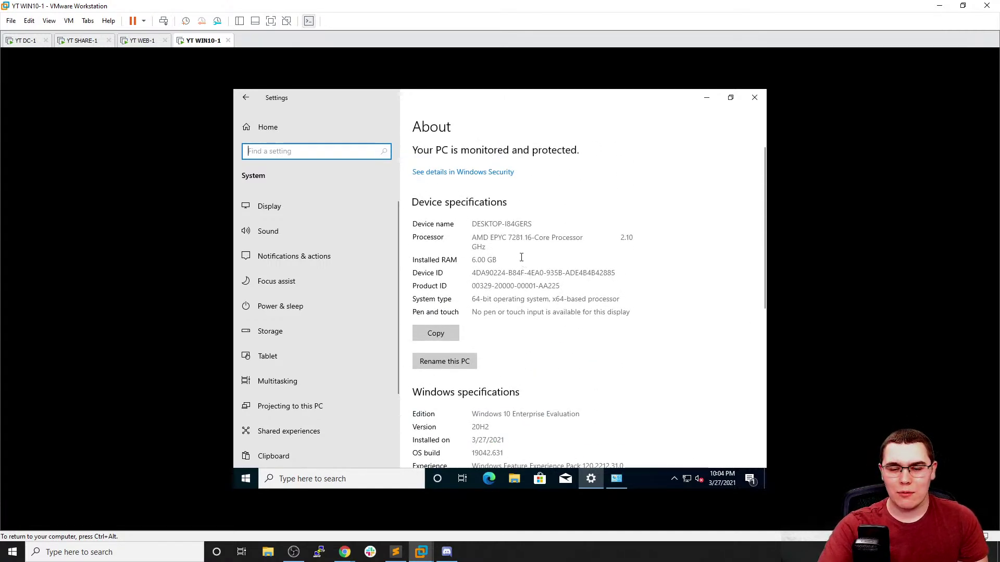
{"action": "left_click", "coordinate": [754, 97]}
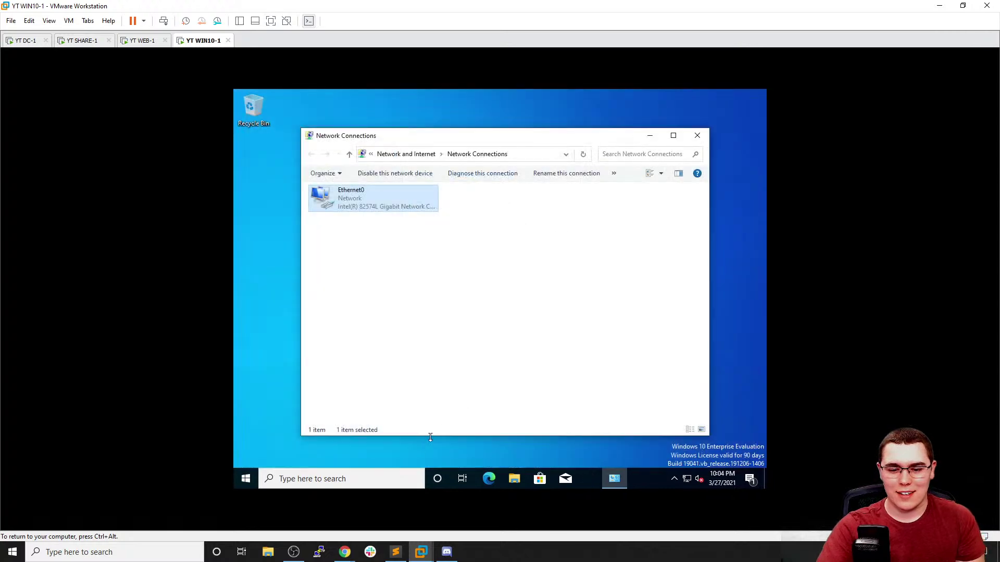
Open WIN10-1's About system page through a 'this pc' search, abandoning the simple rename
{"action": "left_click", "coordinate": [393, 474]}
{"action": "type", "text": "this pc"}
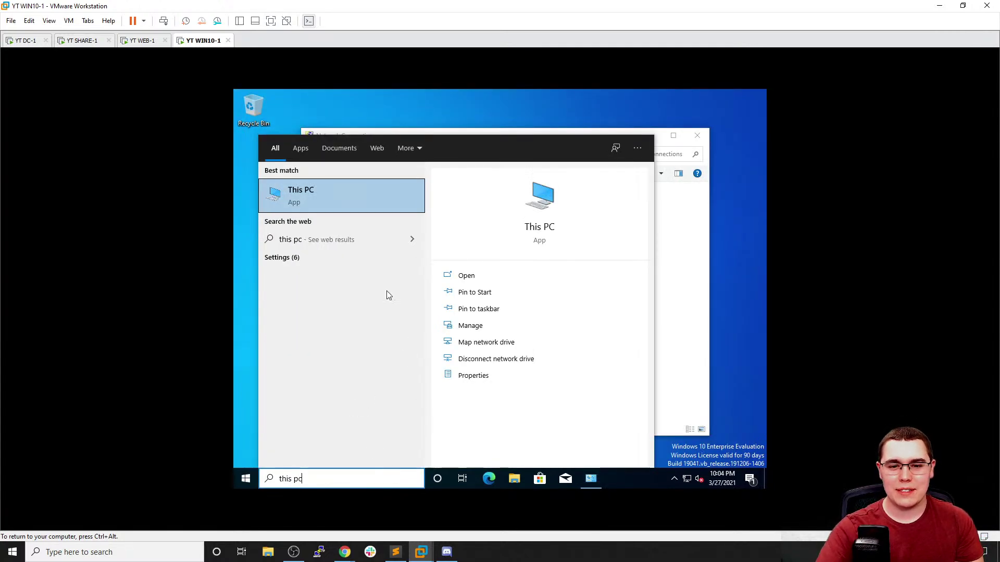
{"action": "right_click", "coordinate": [355, 208]}
{"action": "left_click", "coordinate": [384, 298]}
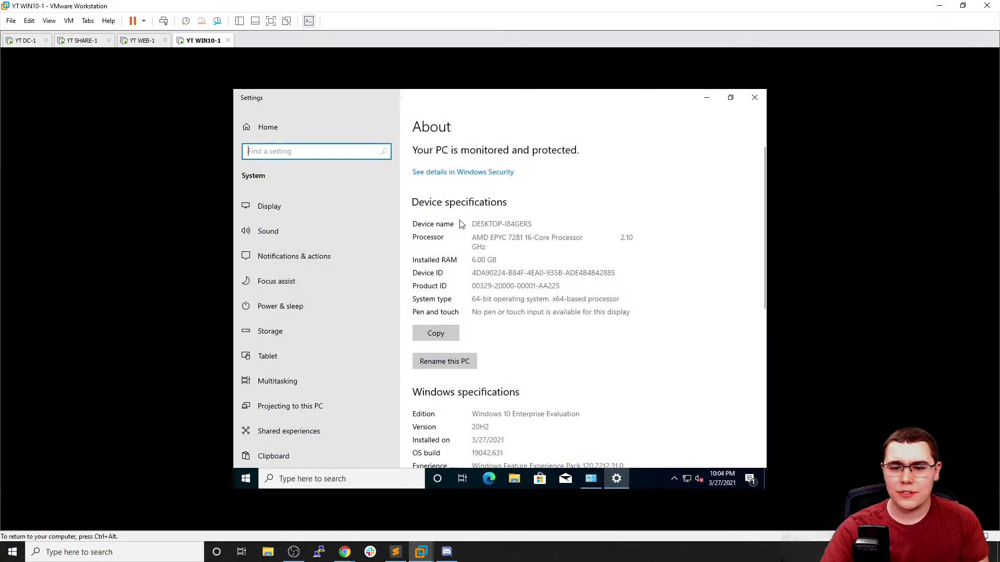
{"action": "left_click", "coordinate": [464, 364]}
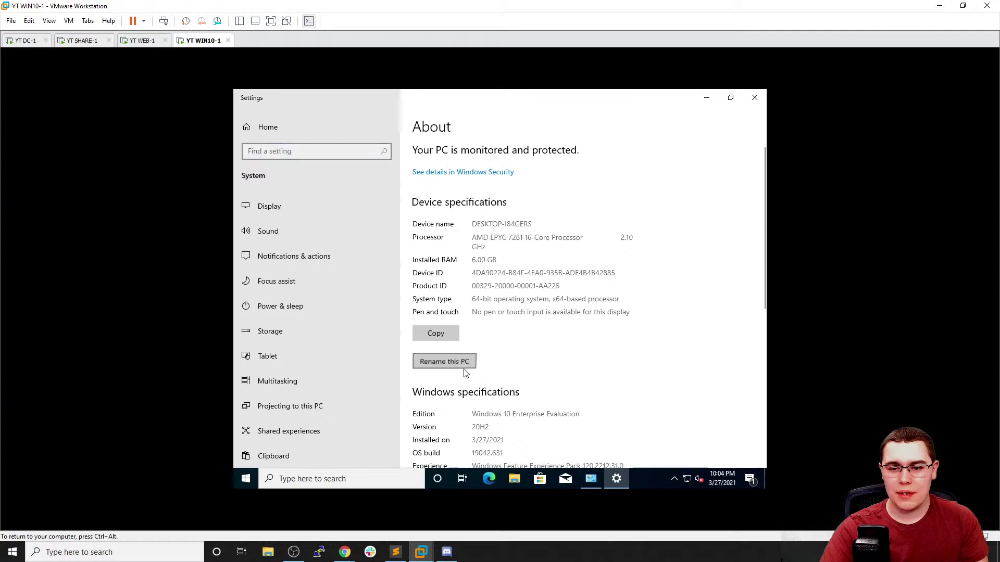
{"action": "left_click", "coordinate": [647, 329]}
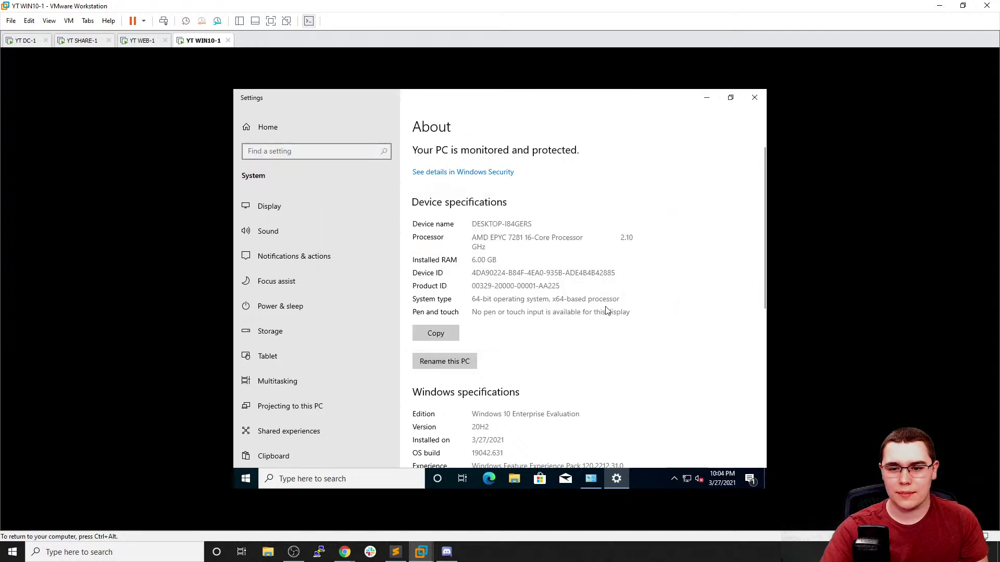
Open Computer Name/Domain Changes from advanced system settings and select Domain membership
{"action": "scroll", "coordinate": [607, 311], "scroll_direction": "down", "scroll_amount": 2}
{"action": "scroll", "coordinate": [607, 311], "scroll_direction": "down", "scroll_amount": 2}
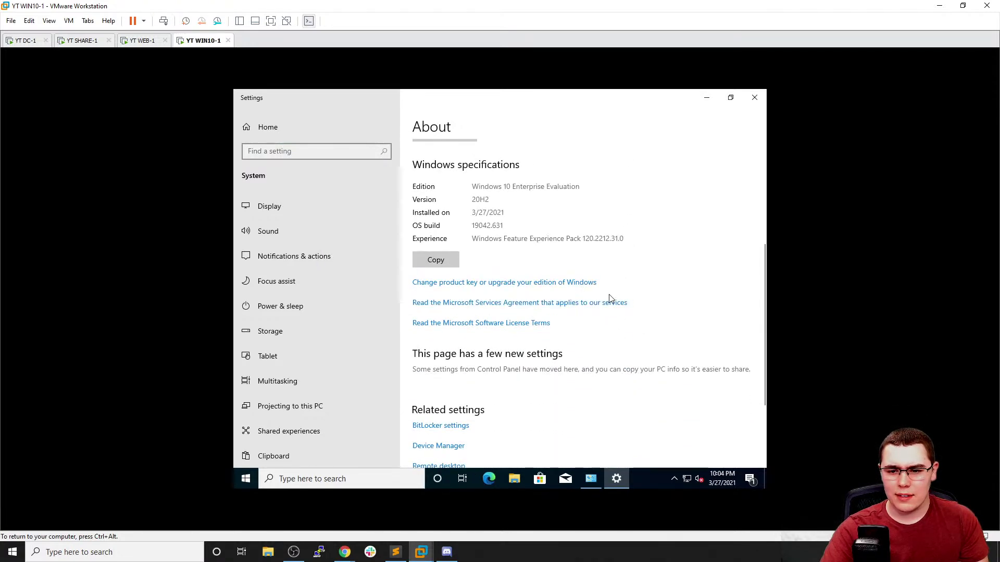
{"action": "scroll", "coordinate": [611, 316], "scroll_direction": "down", "scroll_amount": 2}
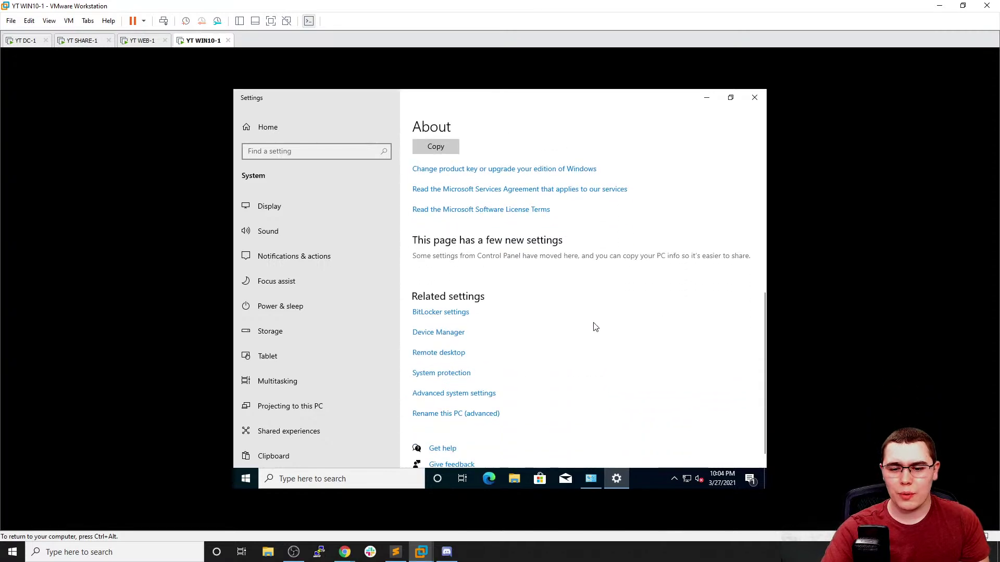
{"action": "left_click", "coordinate": [482, 395]}
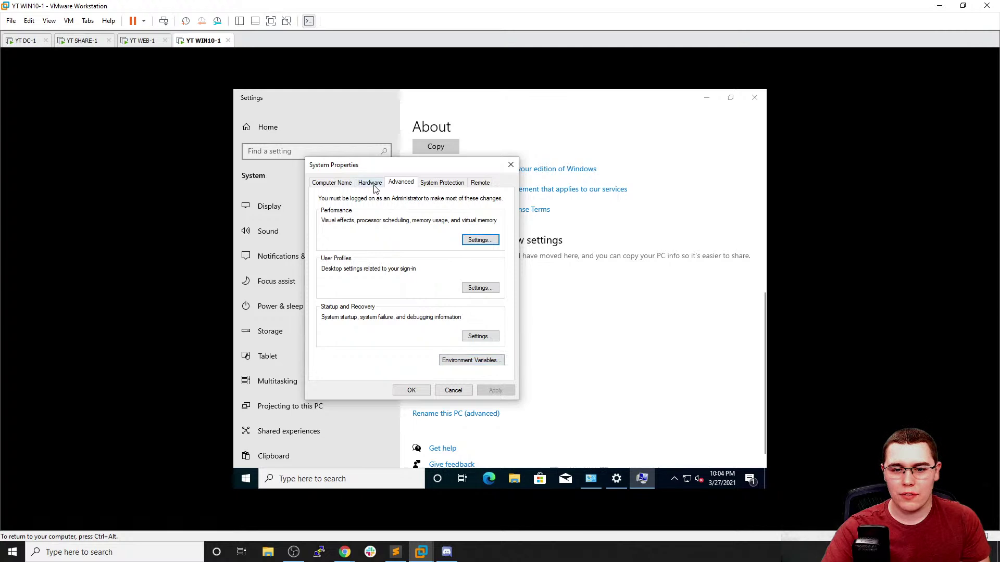
{"action": "left_click", "coordinate": [332, 183]}
{"action": "left_click", "coordinate": [481, 311]}
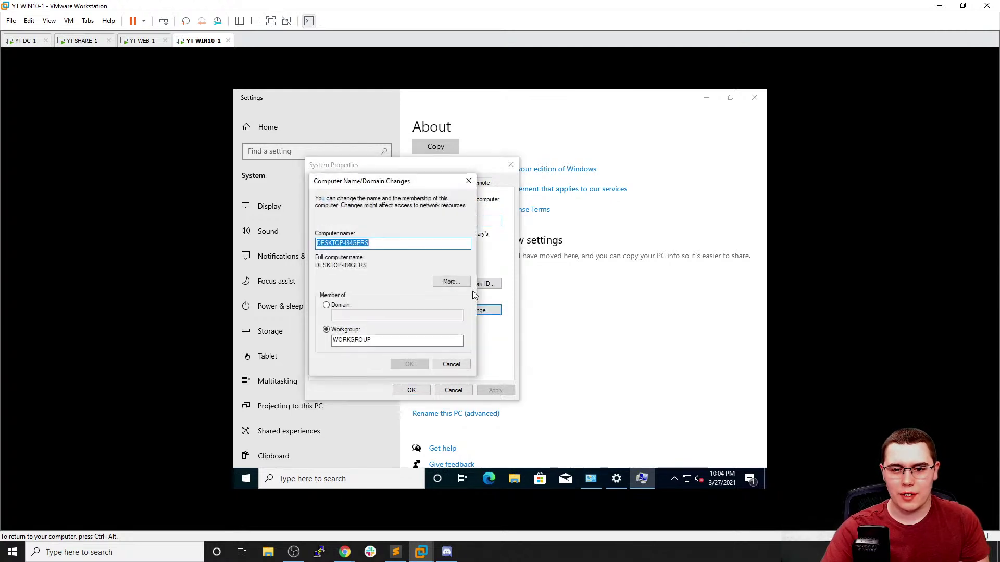
{"action": "left_click", "coordinate": [344, 306]}
Rename the computer to WIN10-1 and submit joining the conda domain
{"action": "left_click", "coordinate": [373, 243]}
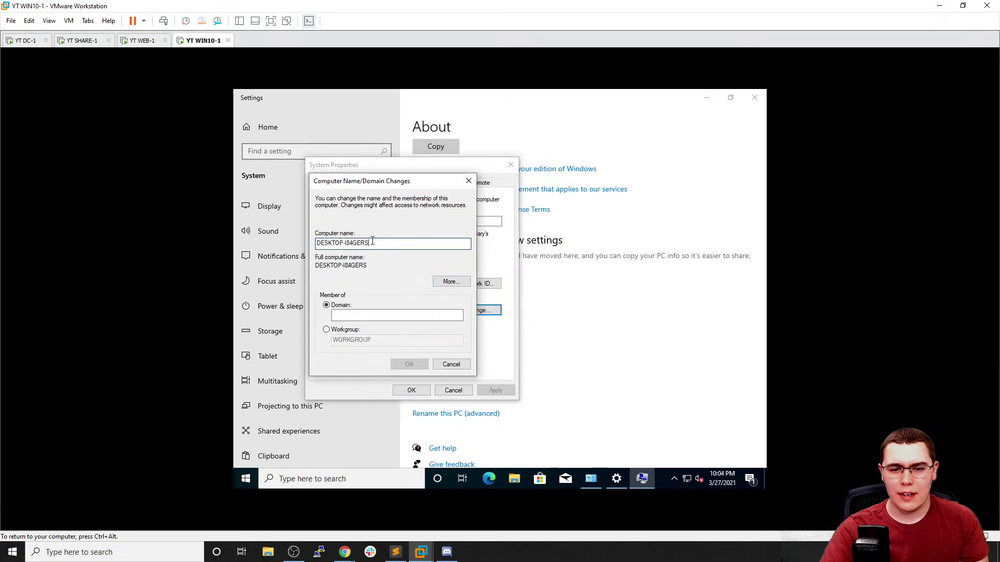
{"action": "left_click_drag", "start_coordinate": [373, 243], "coordinate": [327, 237]}
{"action": "type", "text": "Win10-1"}
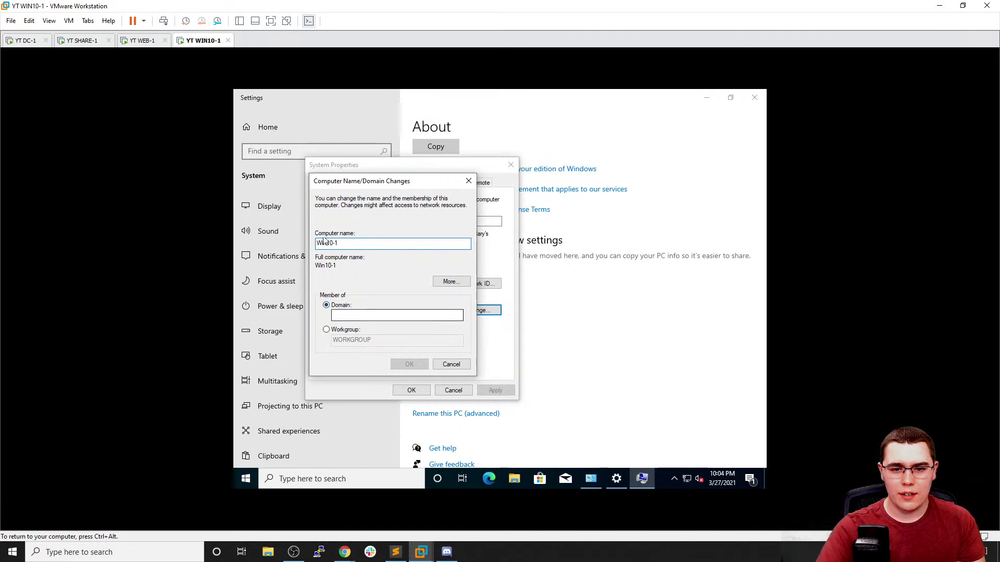
{"action": "key", "text": "Delete"}
{"action": "key", "text": "Delete"}
{"action": "type", "text": "IN"}
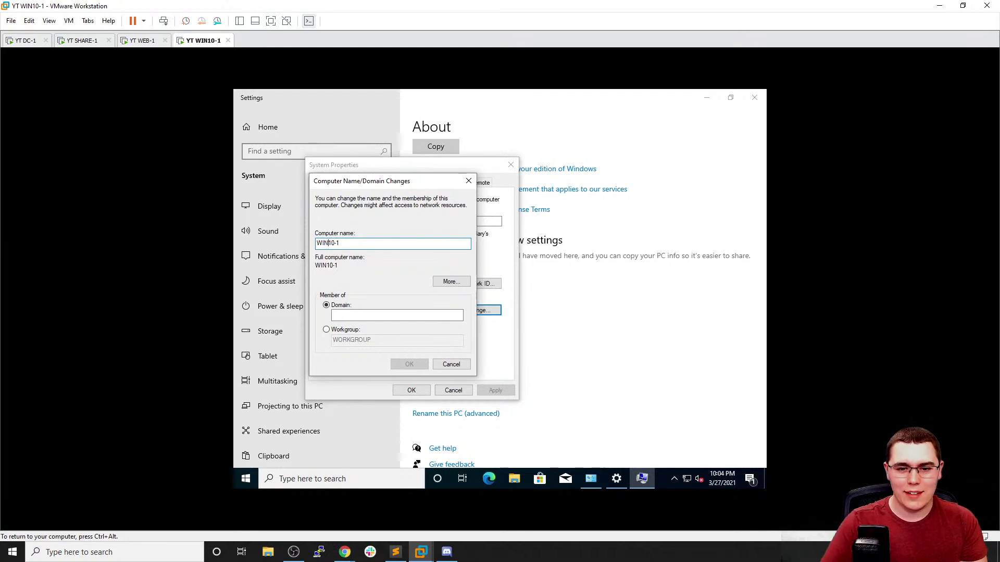
{"action": "left_click", "coordinate": [366, 313]}
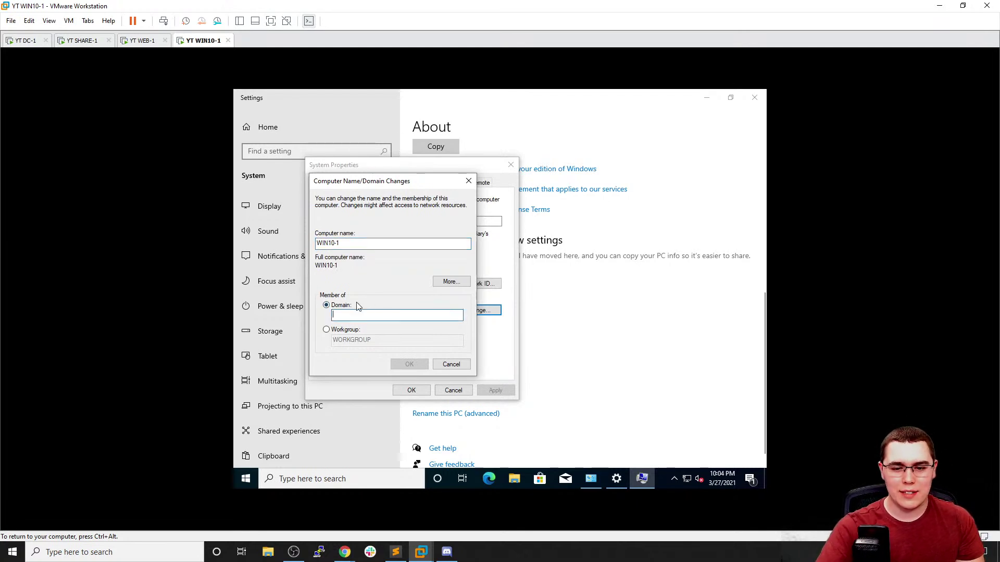
{"action": "type", "text": "conda.local"}
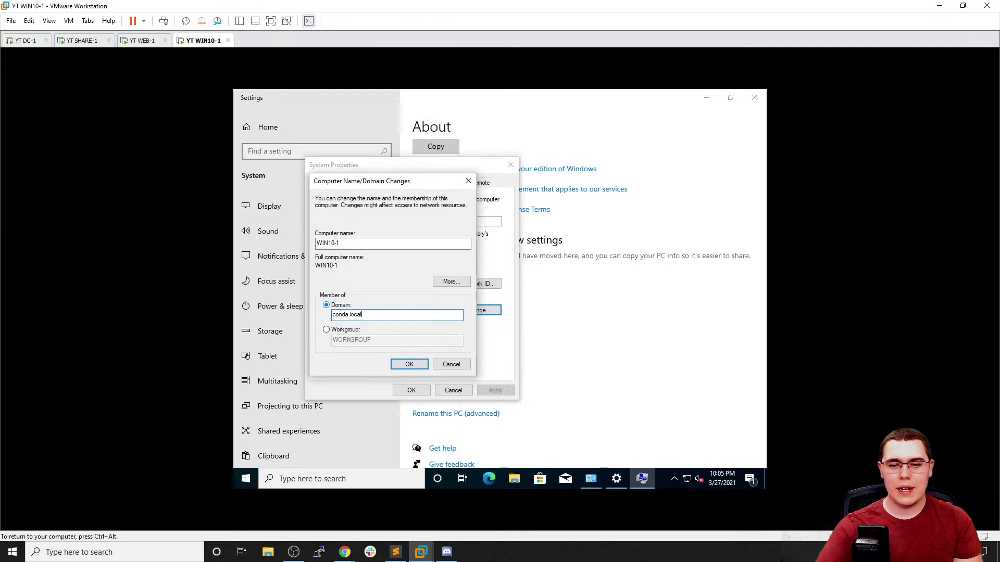
{"action": "left_click", "coordinate": [417, 362]}
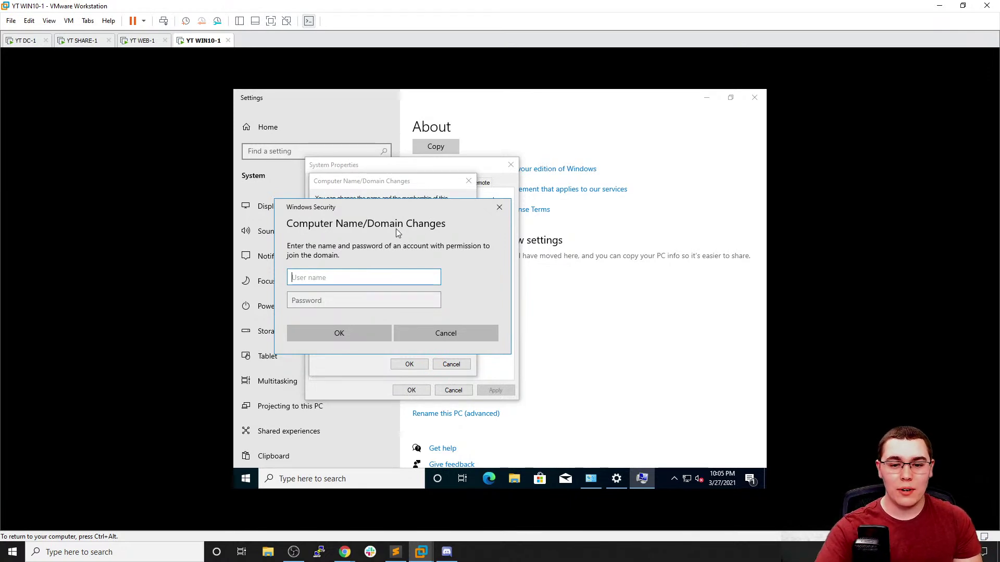
Authenticate the domain join with the Administrator account and its password
{"action": "type", "text": "Cam"}
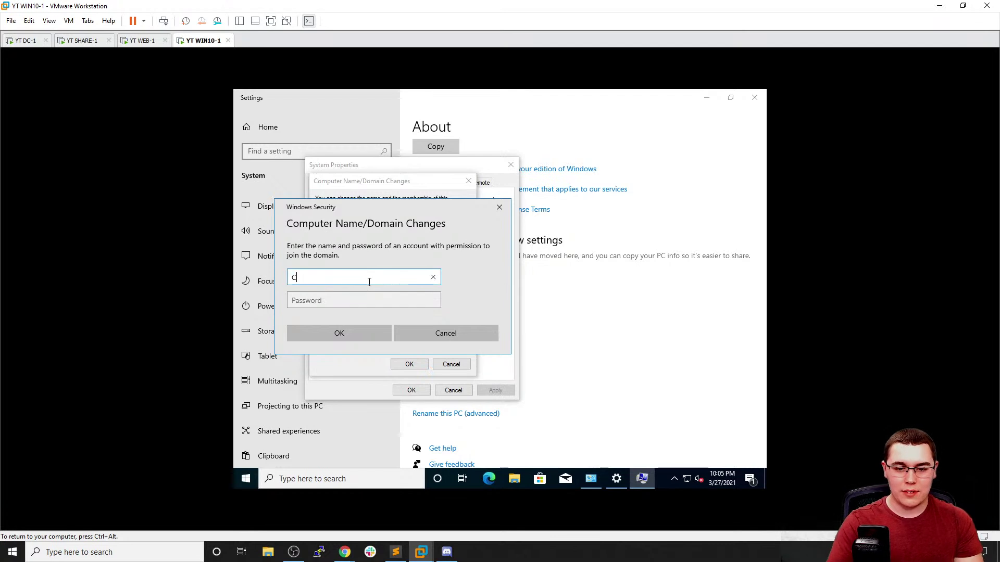
{"action": "key", "text": "BackSpace"}
{"action": "key", "text": "BackSpace"}
{"action": "key", "text": "BackSpace"}
{"action": "type", "text": "Administrator"}
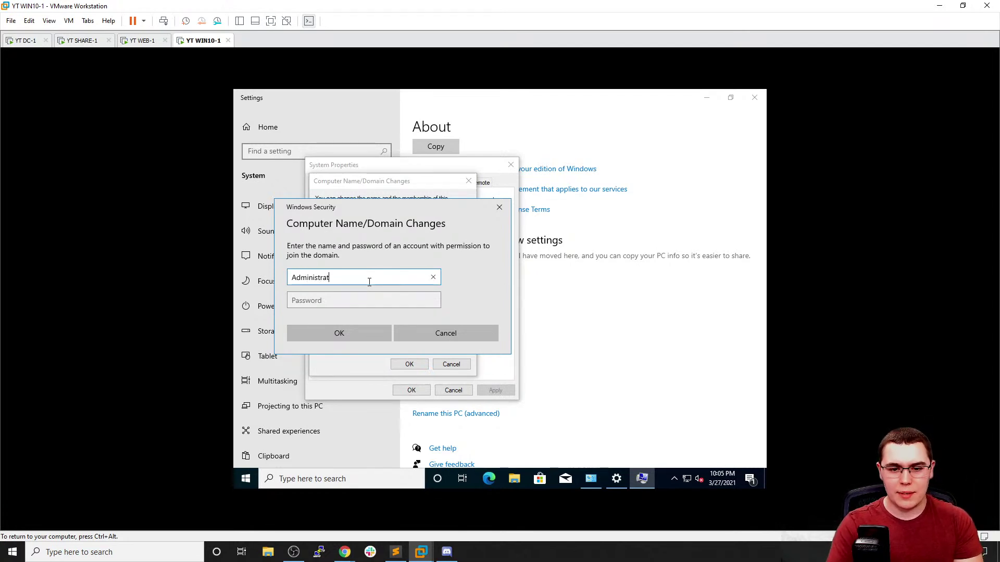
{"action": "key", "text": "Tab"}
{"action": "type", "text": "*************"}
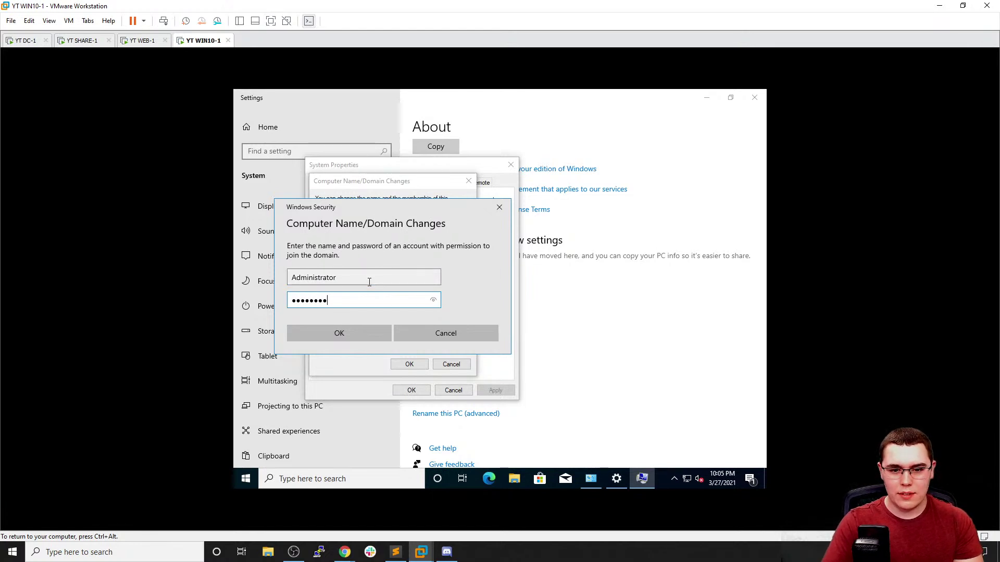
{"action": "key", "text": "Return"}
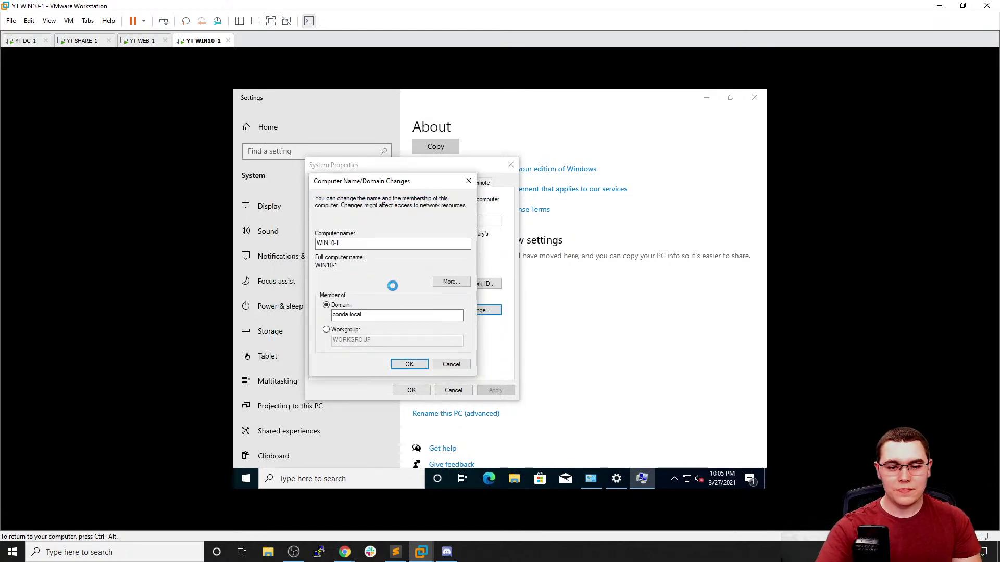
Acknowledge the welcome and restart notices, close System Properties, and restart WIN10-1
{"action": "left_click", "coordinate": [559, 321]}
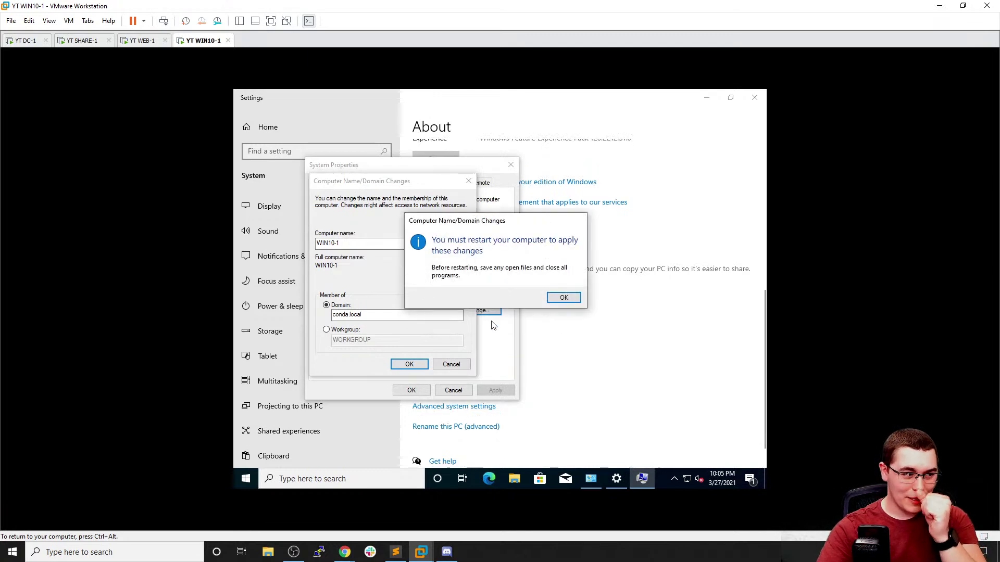
{"action": "left_click", "coordinate": [576, 299]}
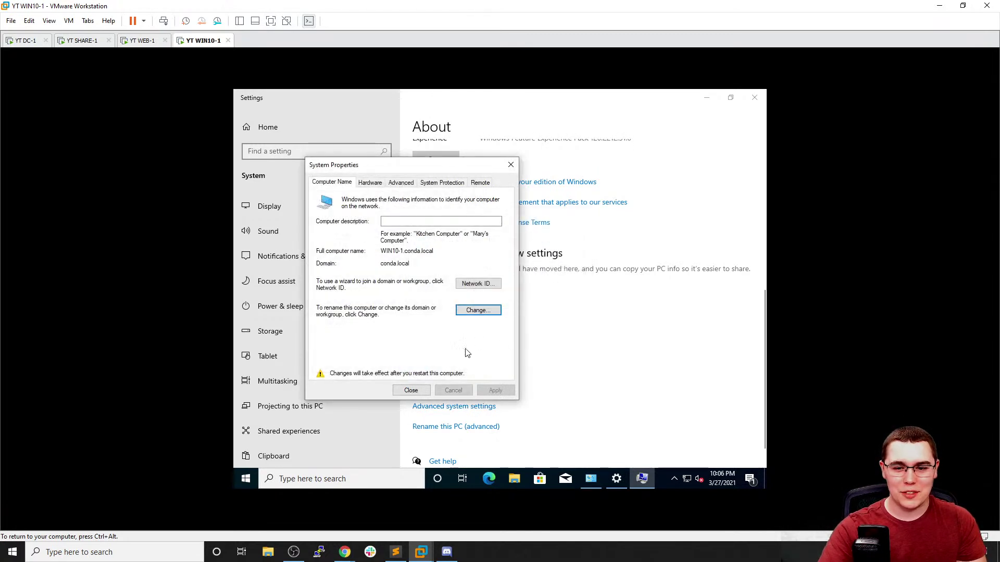
{"action": "left_click", "coordinate": [412, 392]}
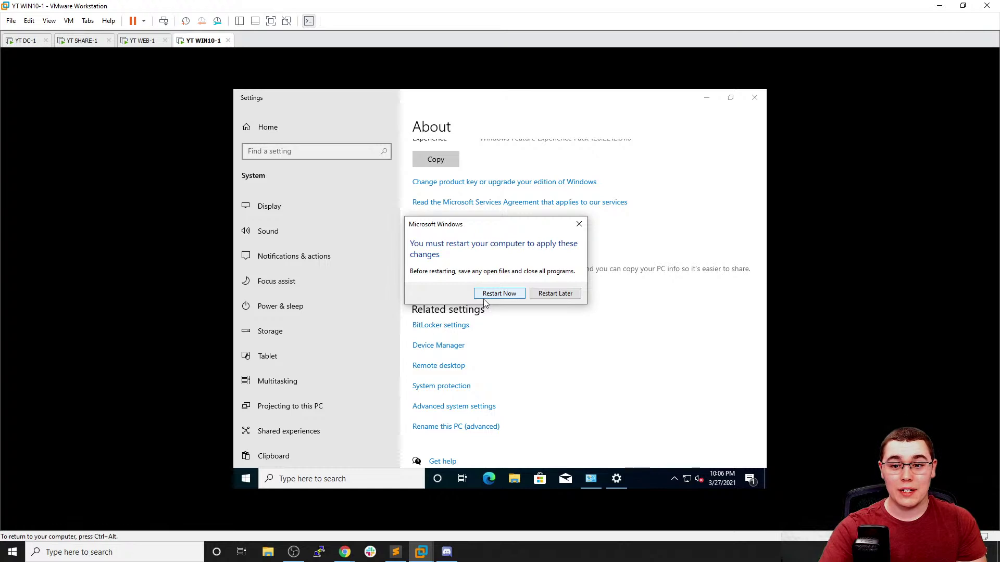
{"action": "left_click", "coordinate": [502, 293]}
Switch to WEB-1, send Ctrl+Alt+Del, and choose to sign in as another user
{"action": "left_click", "coordinate": [143, 40]}
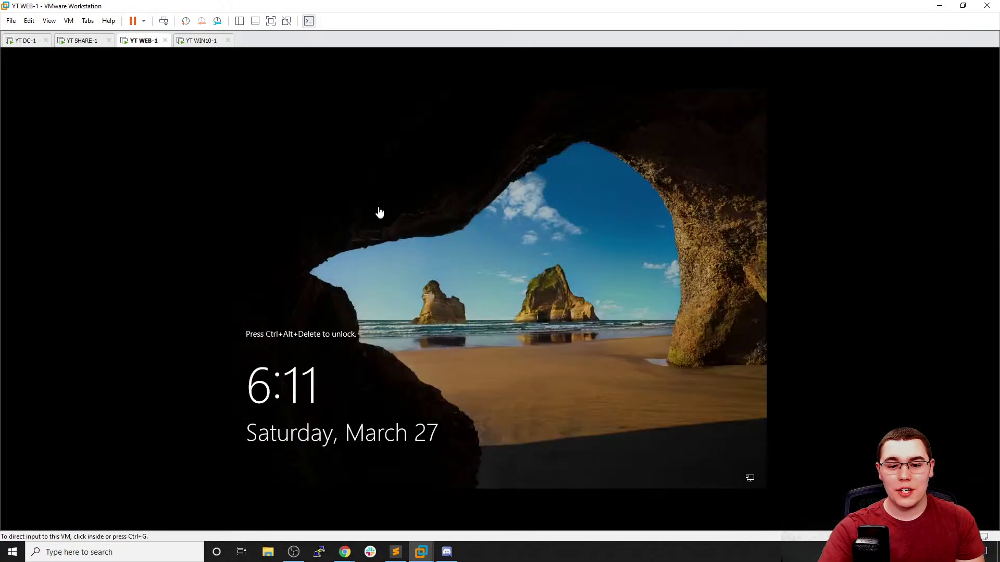
{"action": "left_click", "coordinate": [69, 20]}
{"action": "left_click", "coordinate": [93, 70]}
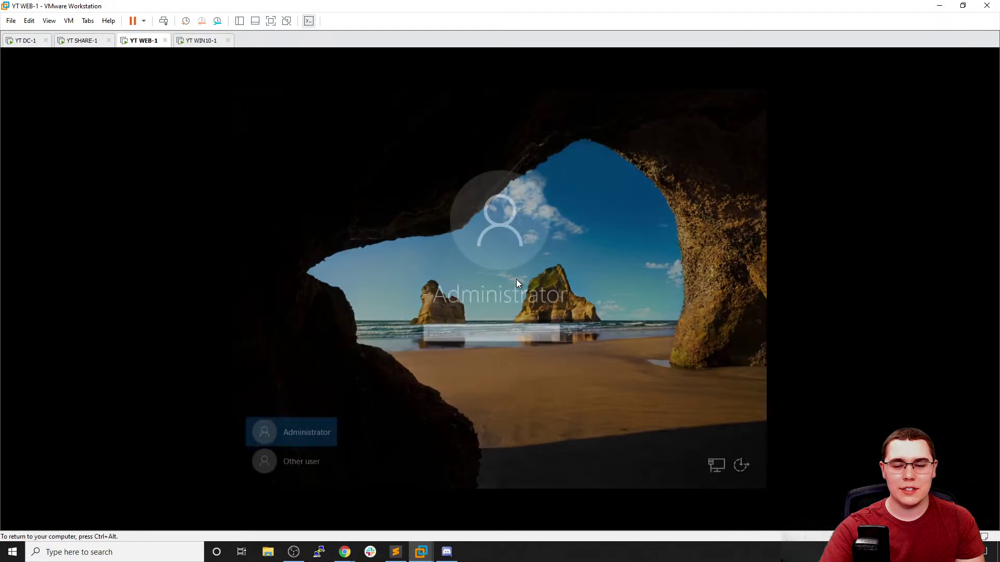
{"action": "left_click", "coordinate": [301, 460]}
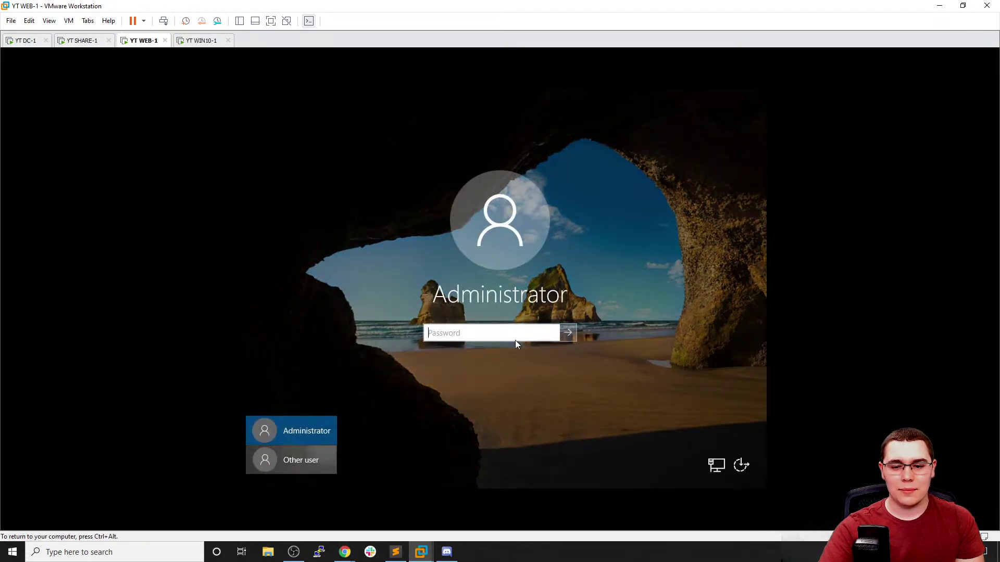
Sign in as CONDA\Administrator, re-entering the password after an incorrect first attempt
{"action": "type", "text": "cONDA"}
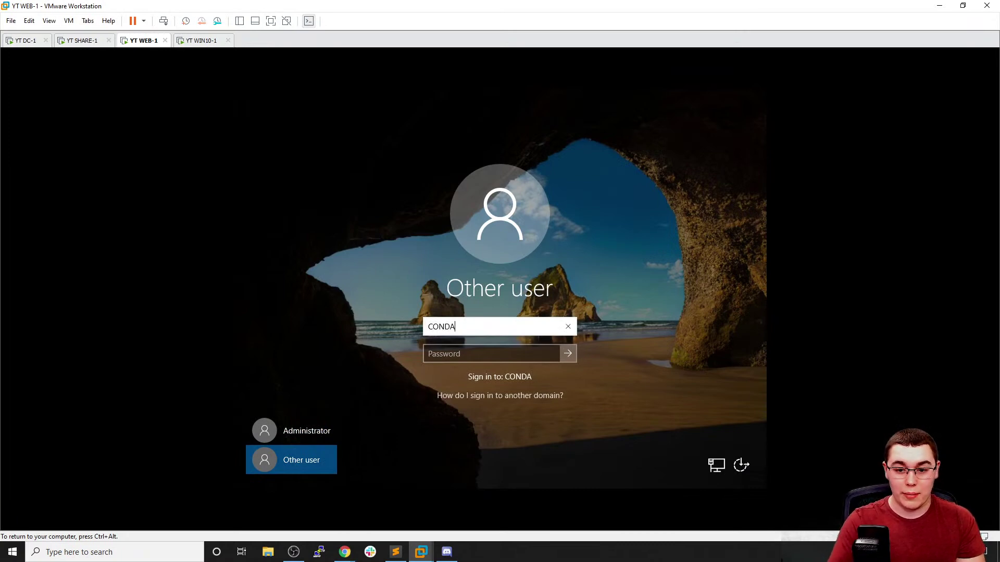
{"action": "type", "text": "\\Adnini"}
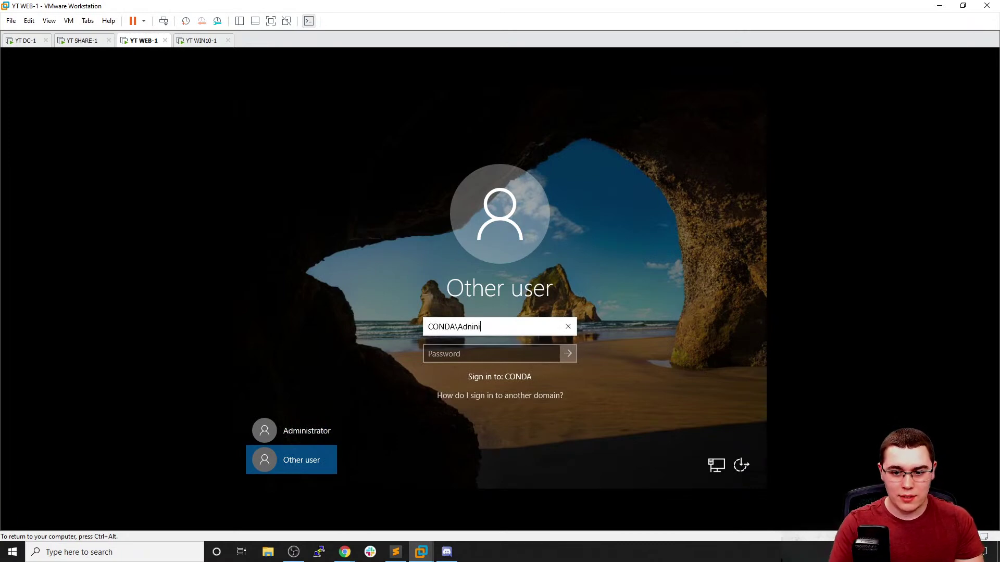
{"action": "key", "text": "BackSpace"}
{"action": "key", "text": "BackSpace"}
{"action": "key", "text": "BackSpace"}
{"action": "key", "text": "BackSpace"}
{"action": "type", "text": "mi"}
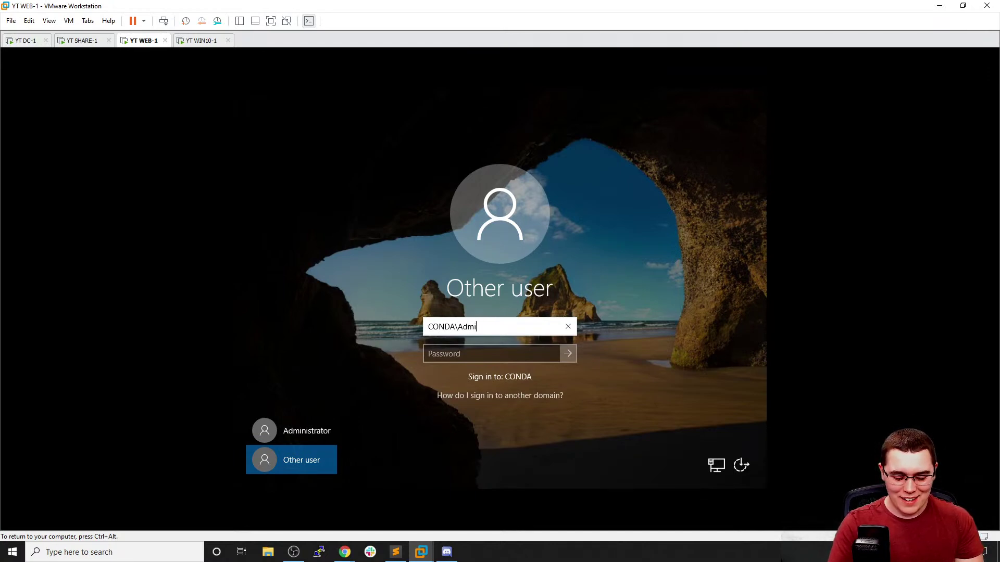
{"action": "type", "text": "nistrator"}
{"action": "key", "text": "Tab"}
{"action": "type", "text": "********"}
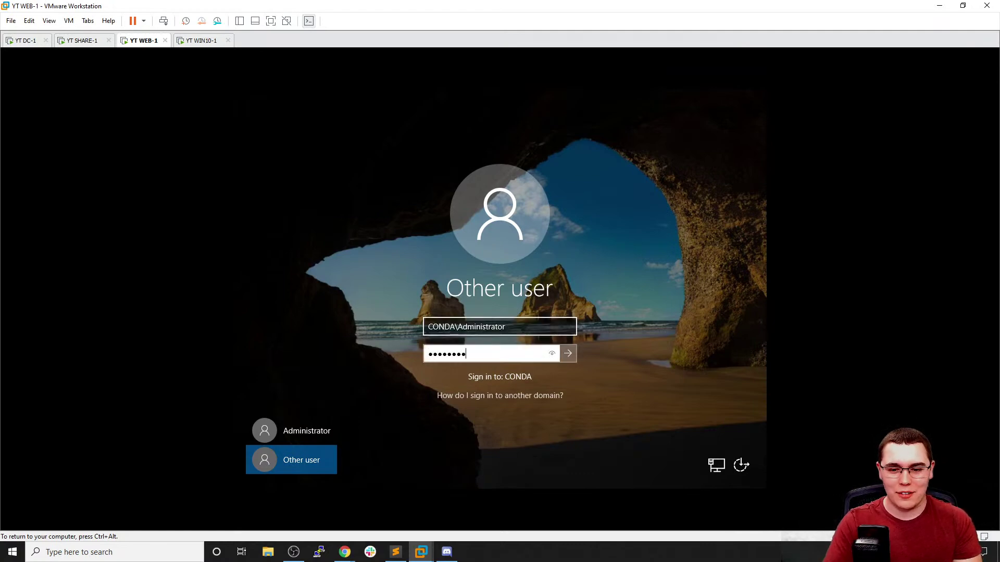
{"action": "key", "text": "Return"}
{"action": "left_click", "coordinate": [489, 348]}
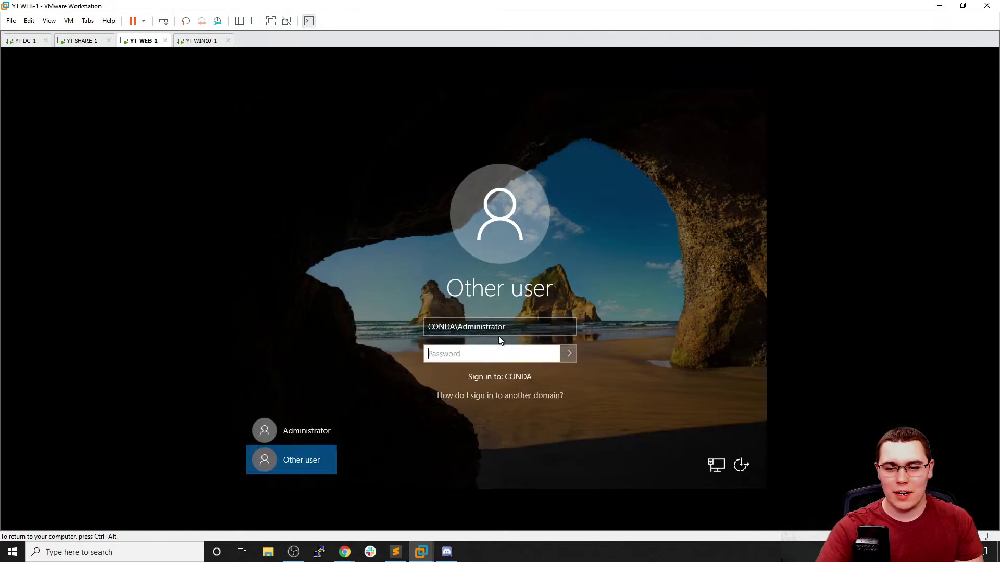
{"action": "type", "text": "**********"}
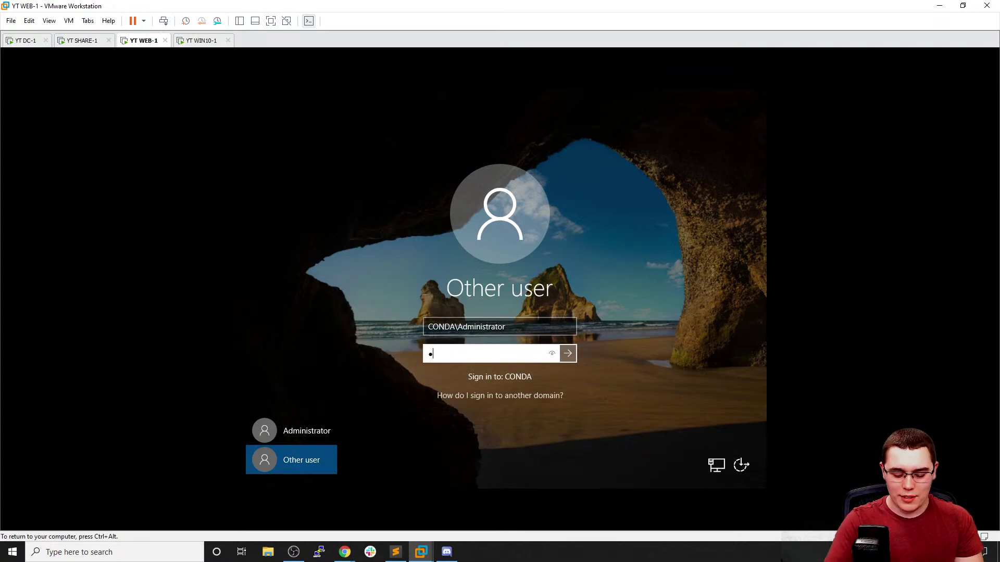
{"action": "key", "text": "Return"}
{"action": "key", "text": "ctrl+alt"}
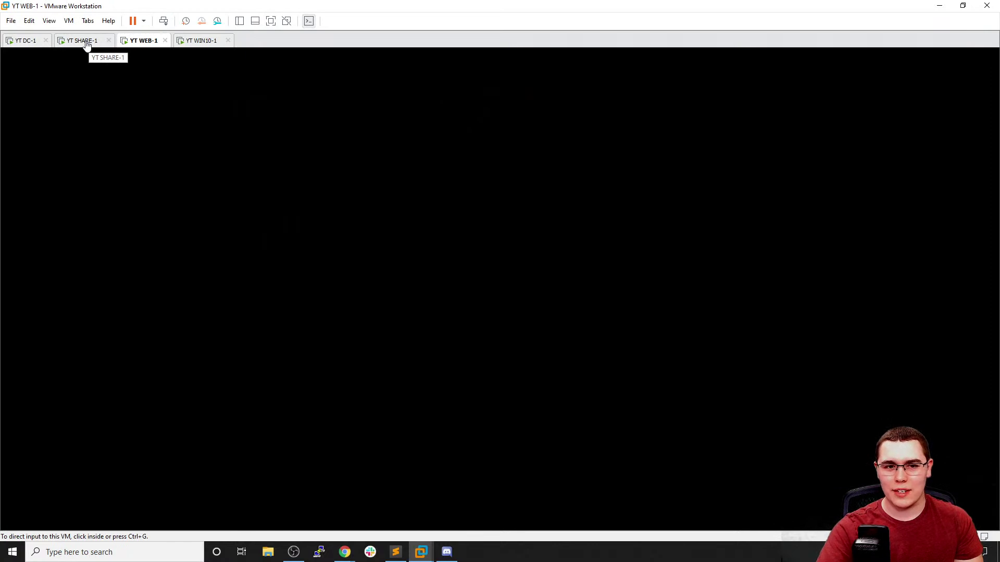
Unlock SHARE-1 with Ctrl+Alt+Del and sign in as CONDA\Administrator
{"action": "left_click", "coordinate": [87, 44]}
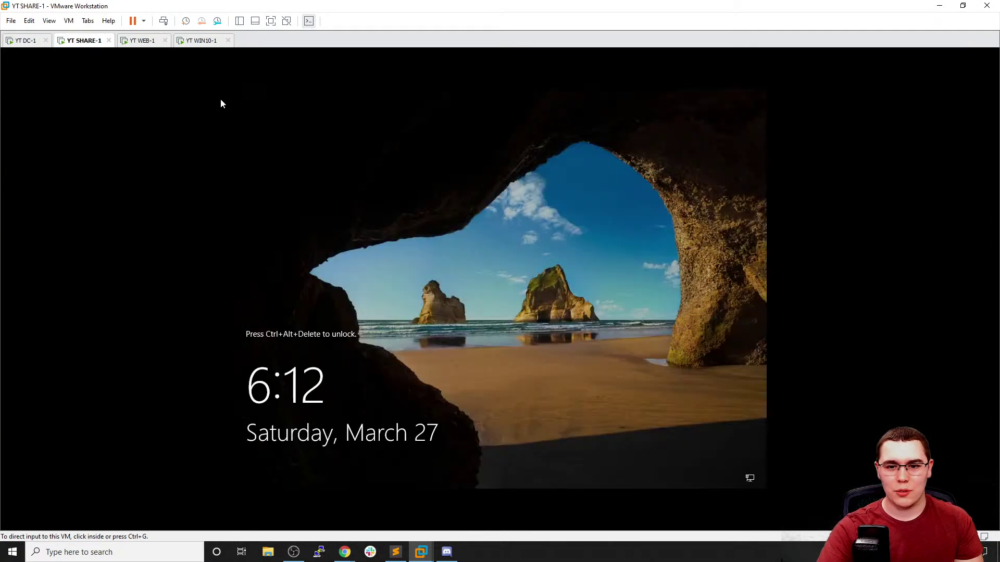
{"action": "left_click", "coordinate": [69, 21]}
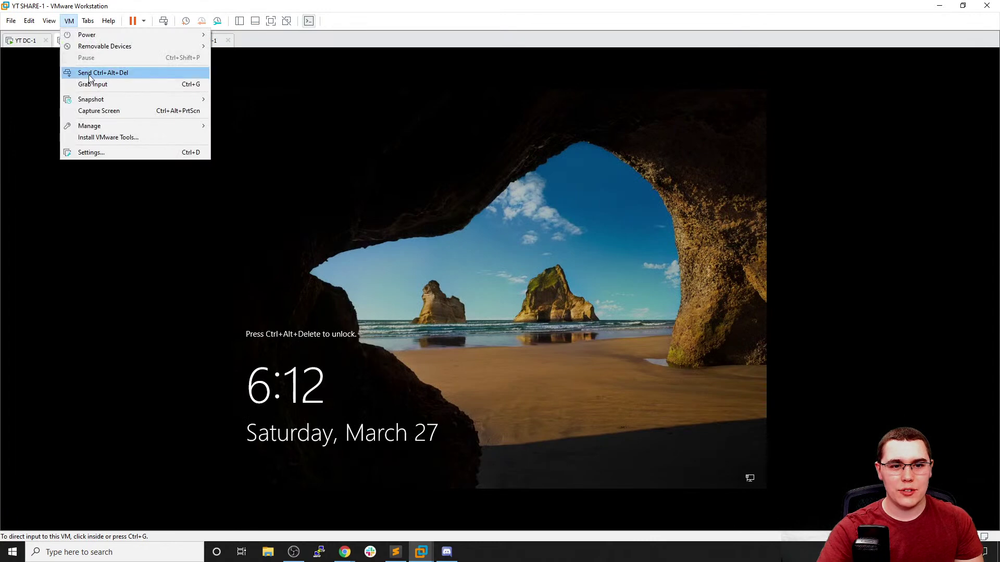
{"action": "left_click", "coordinate": [90, 75]}
{"action": "left_click", "coordinate": [314, 460]}
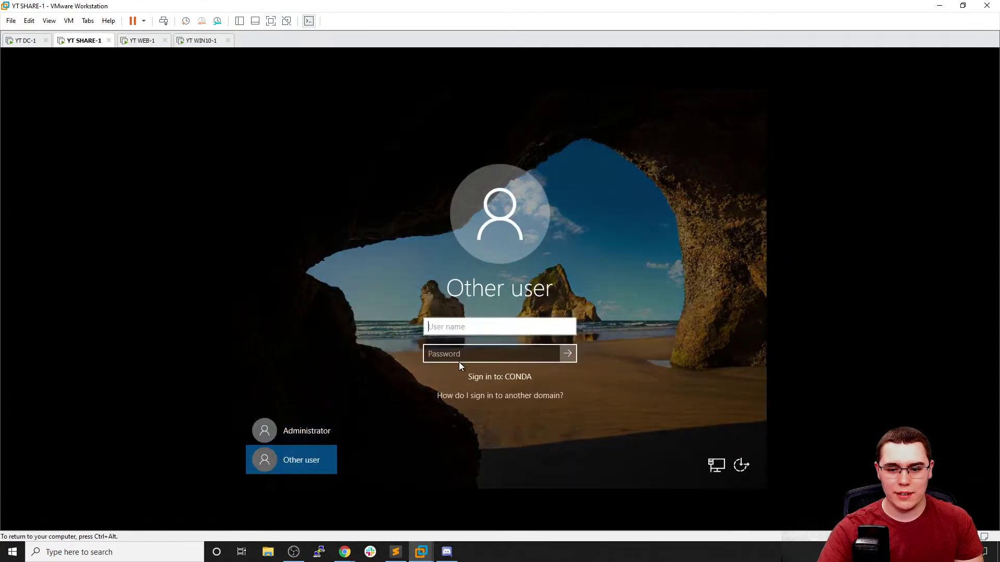
{"action": "type", "text": "CONDA"}
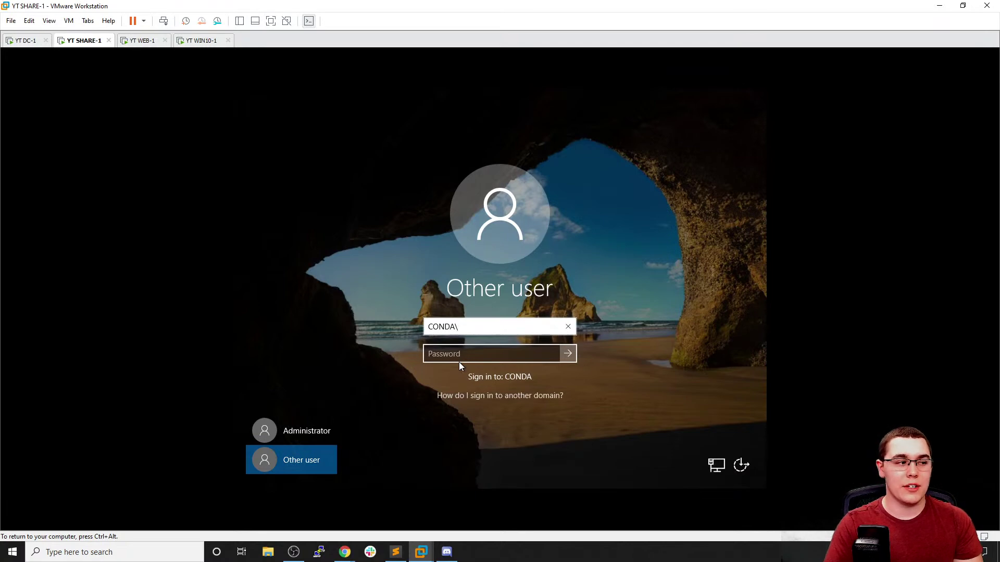
{"action": "type", "text": "\\A"}
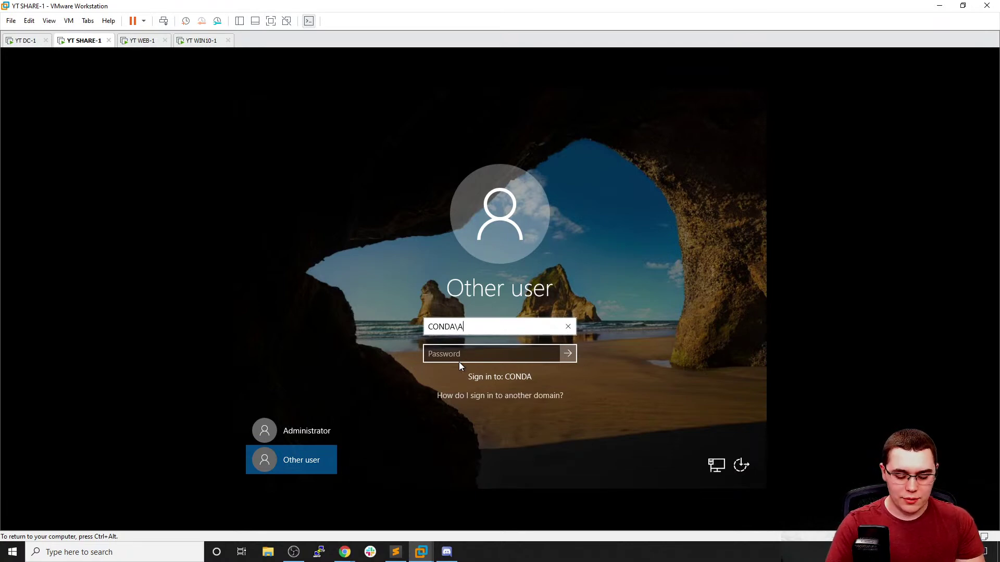
{"action": "type", "text": "dministrator"}
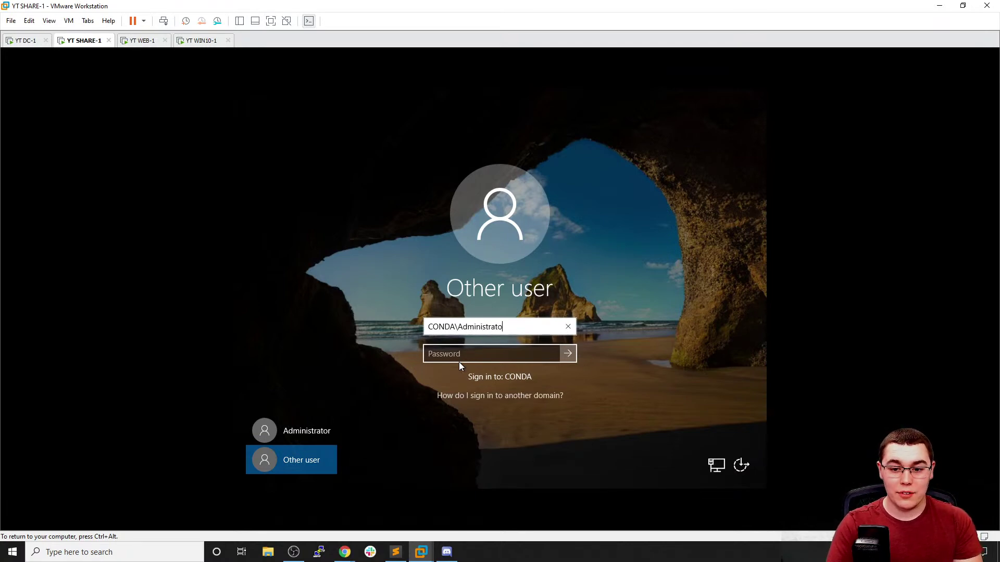
{"action": "key", "text": "Tab"}
{"action": "type", "text": "P"}
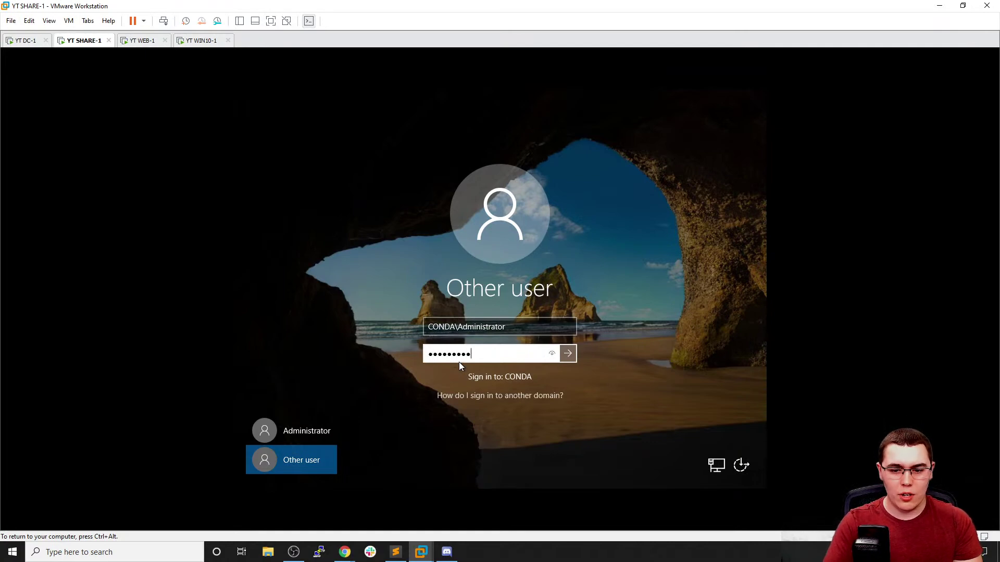
{"action": "key", "text": "Return"}
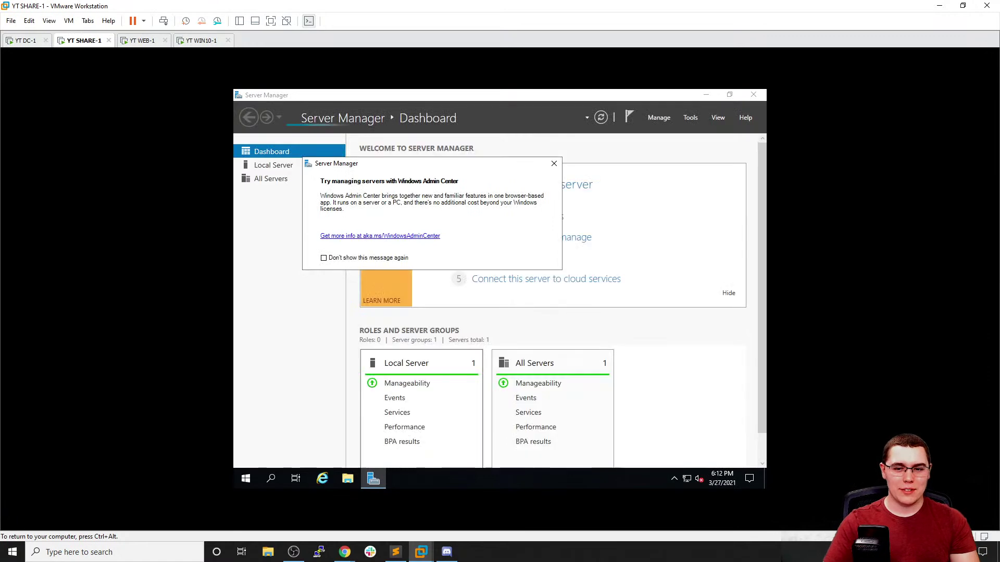
Dismiss the Windows Admin Center pop-up and switch to the WIN10-1 machine
{"action": "left_click", "coordinate": [554, 164]}
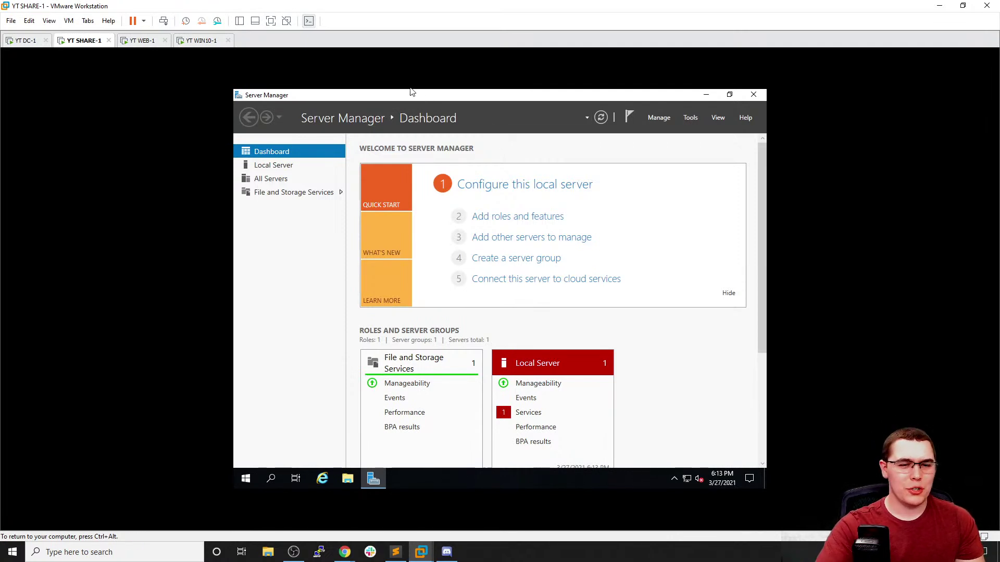
{"action": "left_click", "coordinate": [136, 46]}
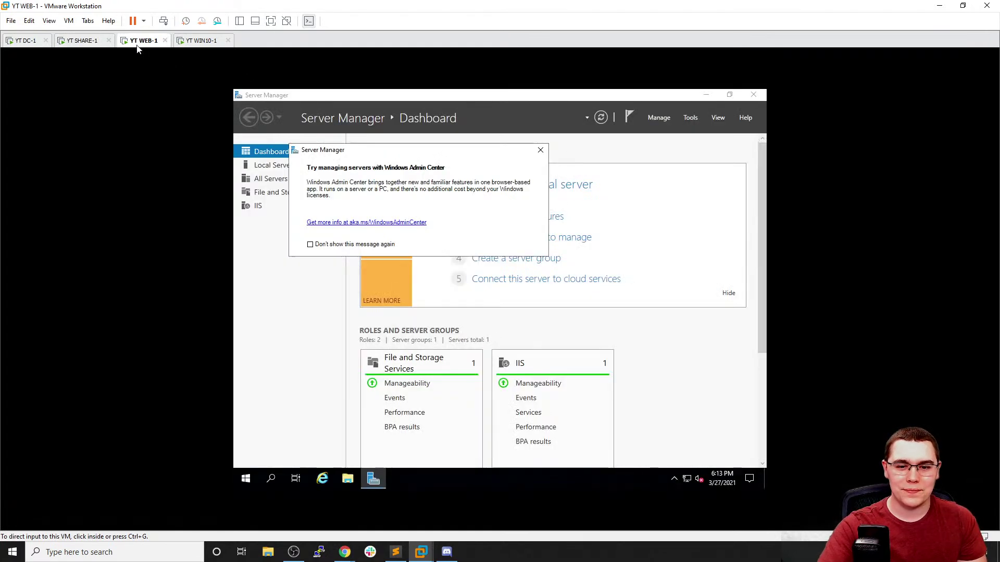
{"action": "left_click", "coordinate": [203, 42]}
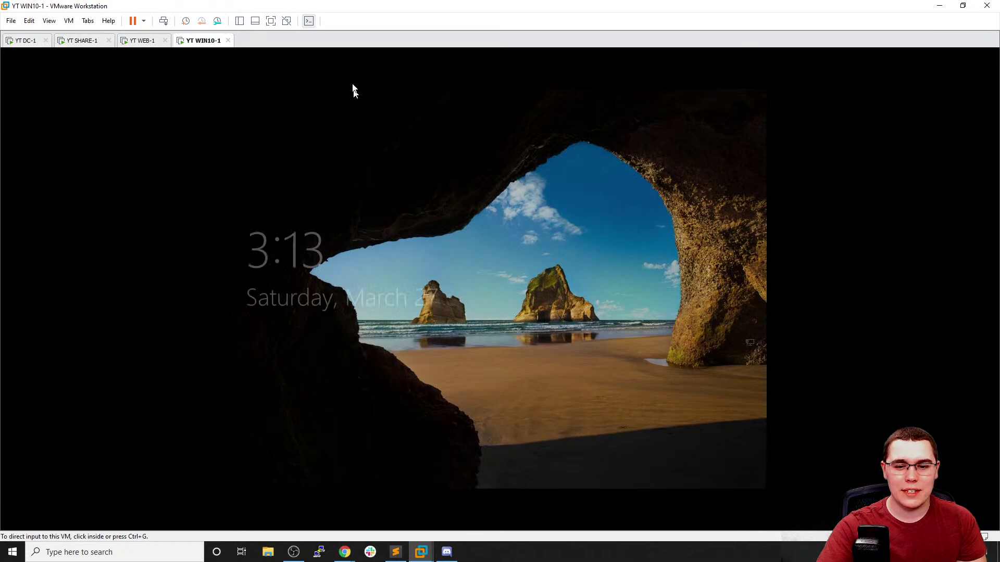
Sign in to WIN10-1 as CONDA\Administrator, then release input and switch to YT DC-1
{"action": "left_click", "coordinate": [417, 92]}
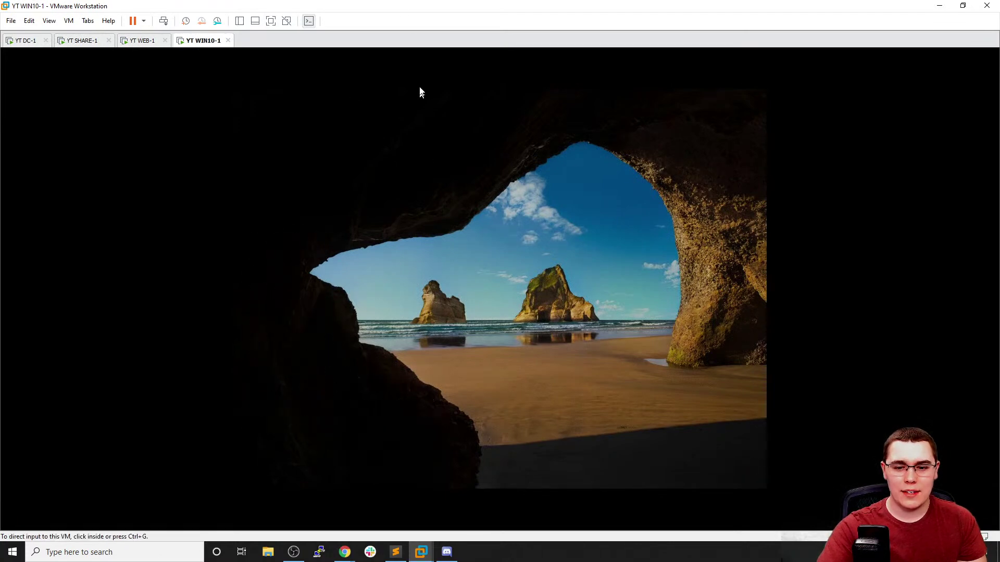
{"action": "left_click", "coordinate": [276, 460]}
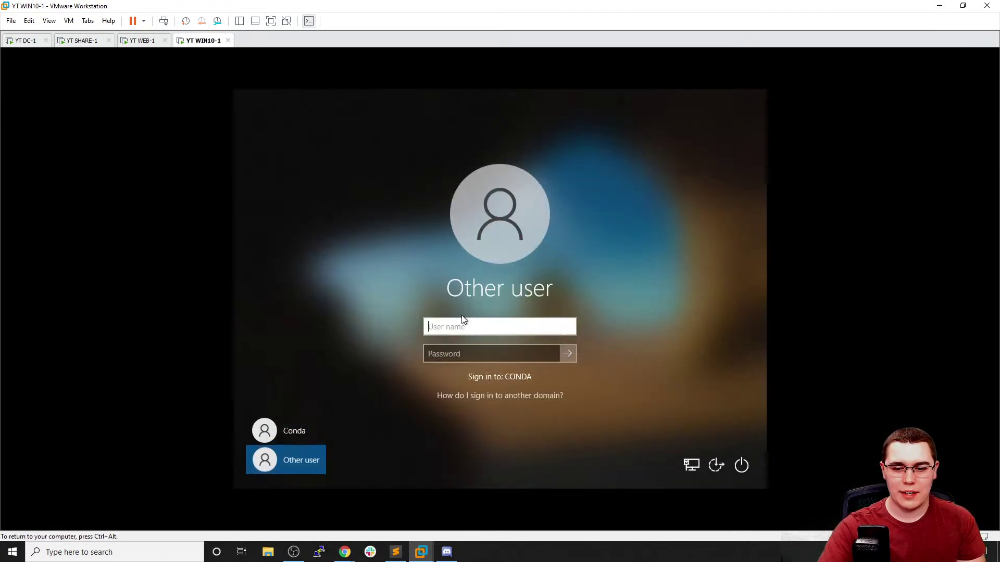
{"action": "type", "text": "C"}
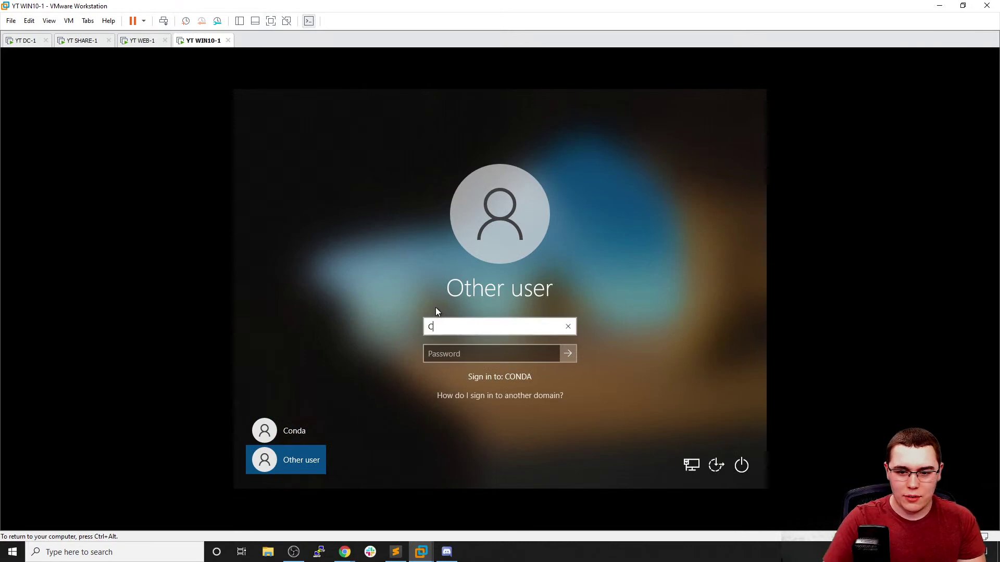
{"action": "type", "text": "ONDA\\Administrator"}
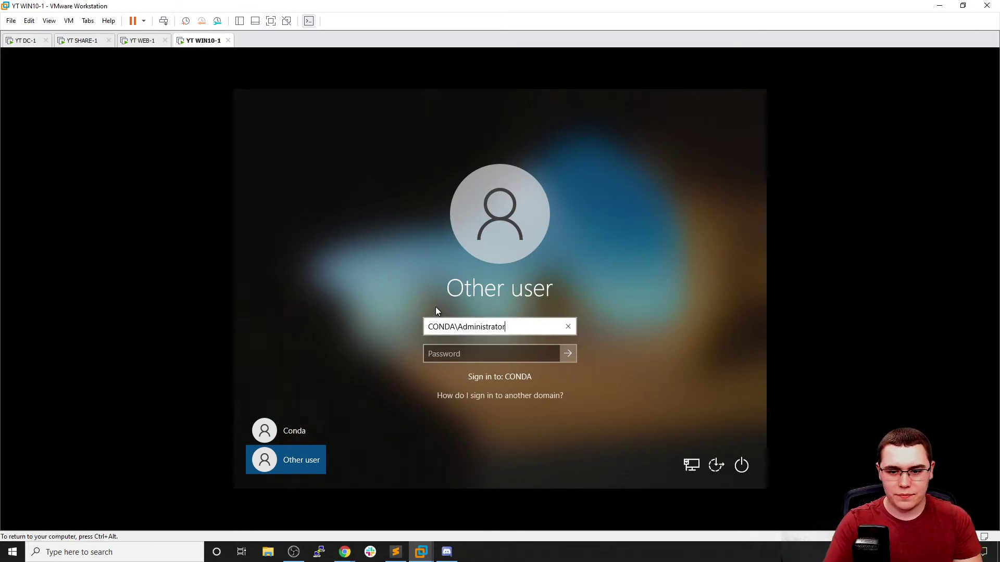
{"action": "key", "text": "Tab"}
{"action": "type", "text": "Password1"}
{"action": "key", "text": "Return"}
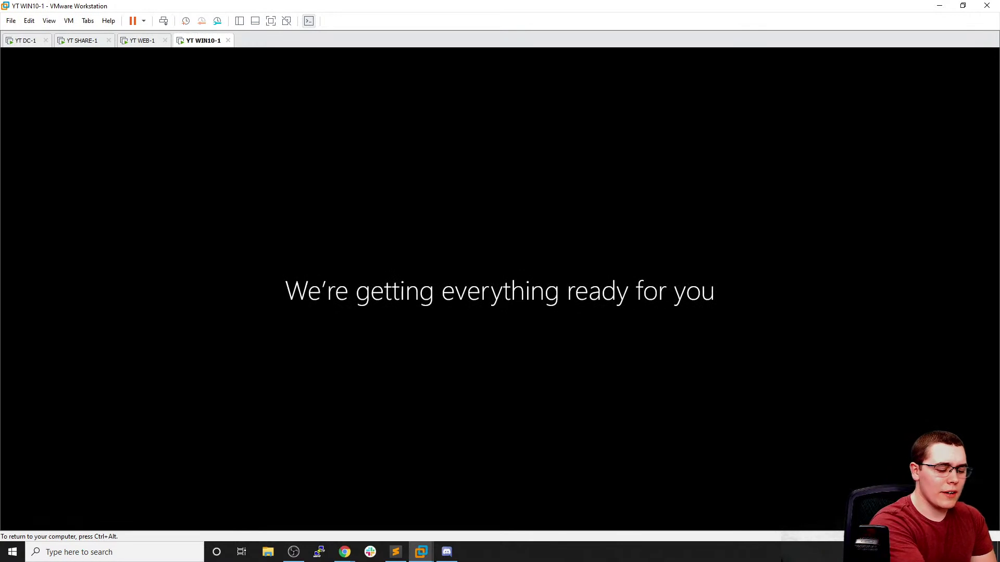
{"action": "key", "text": "ctrl+alt"}
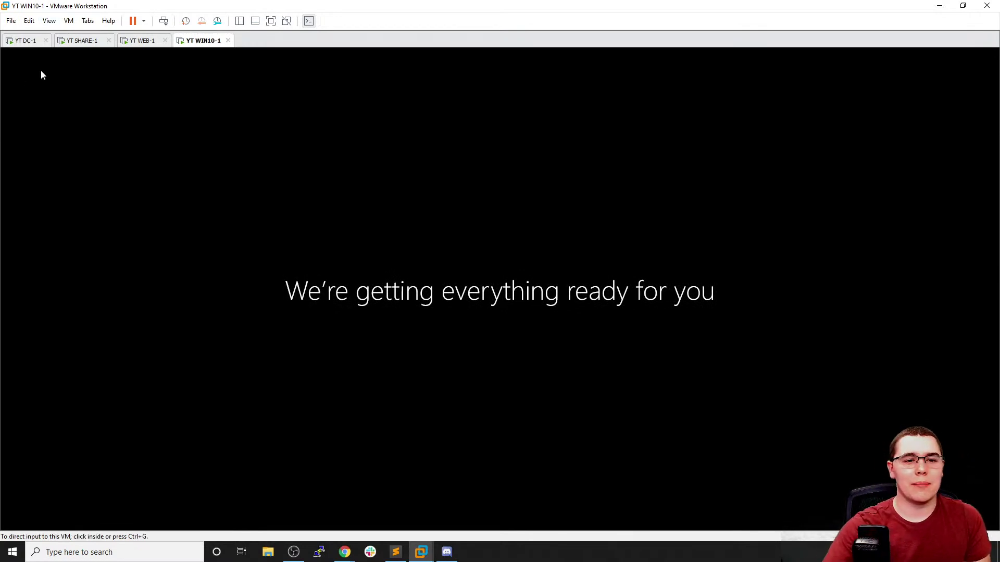
{"action": "left_click", "coordinate": [23, 42]}
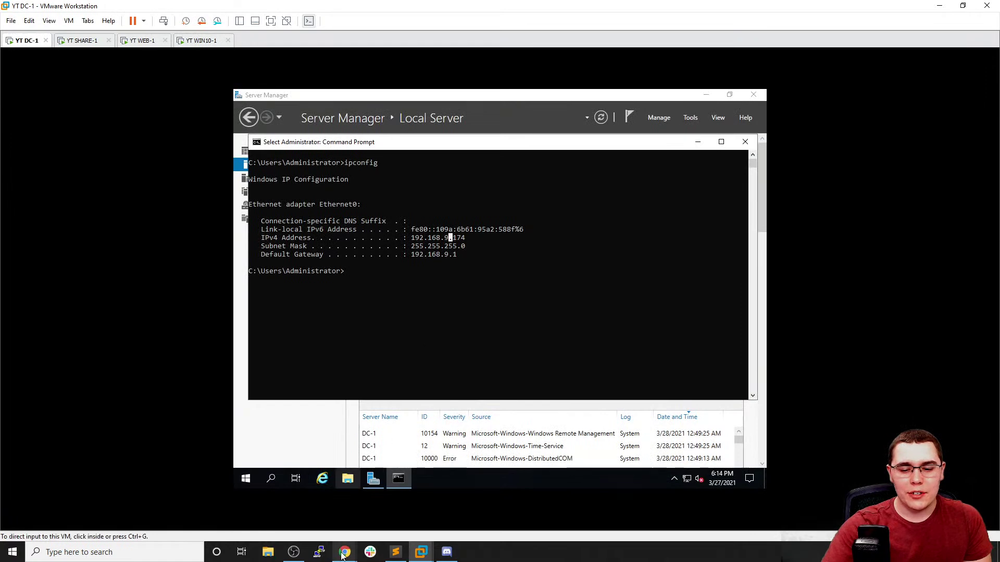
Bring the ESXi web client forward and list all 18 virtual machines on the host
{"action": "mouse_move", "coordinate": [344, 552]}
{"action": "mouse_move", "coordinate": [320, 506]}
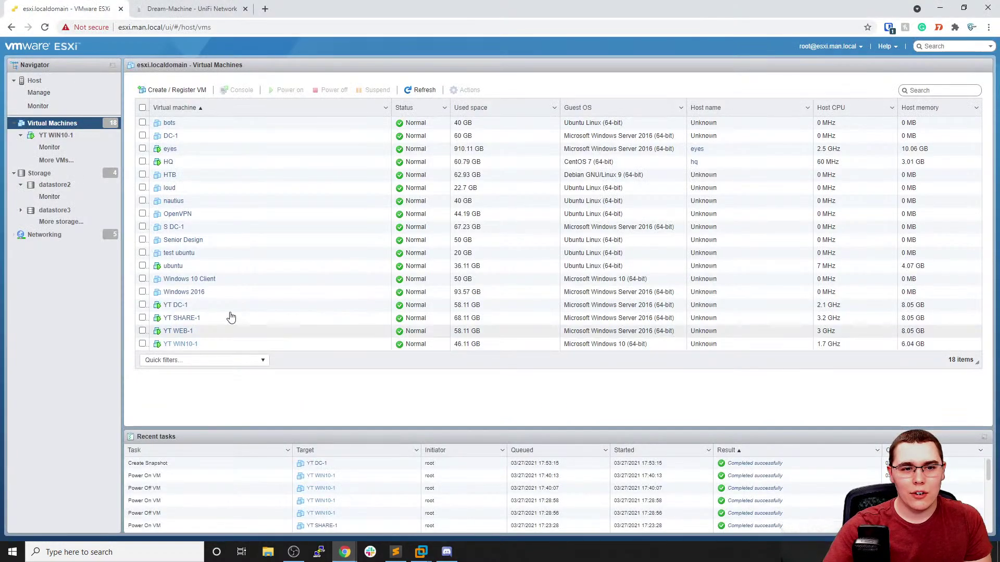
{"action": "left_click", "coordinate": [79, 82]}
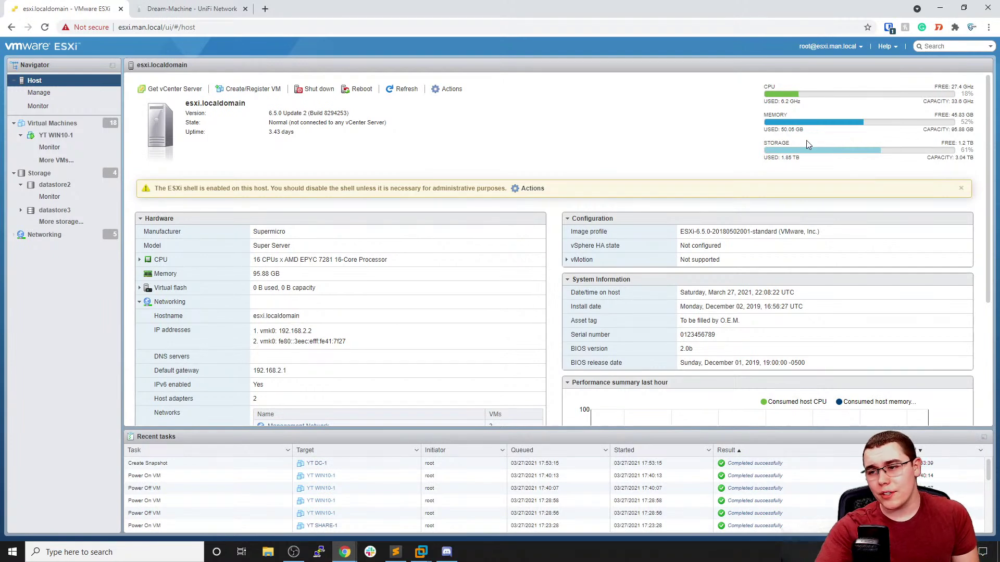
{"action": "left_click", "coordinate": [66, 127]}
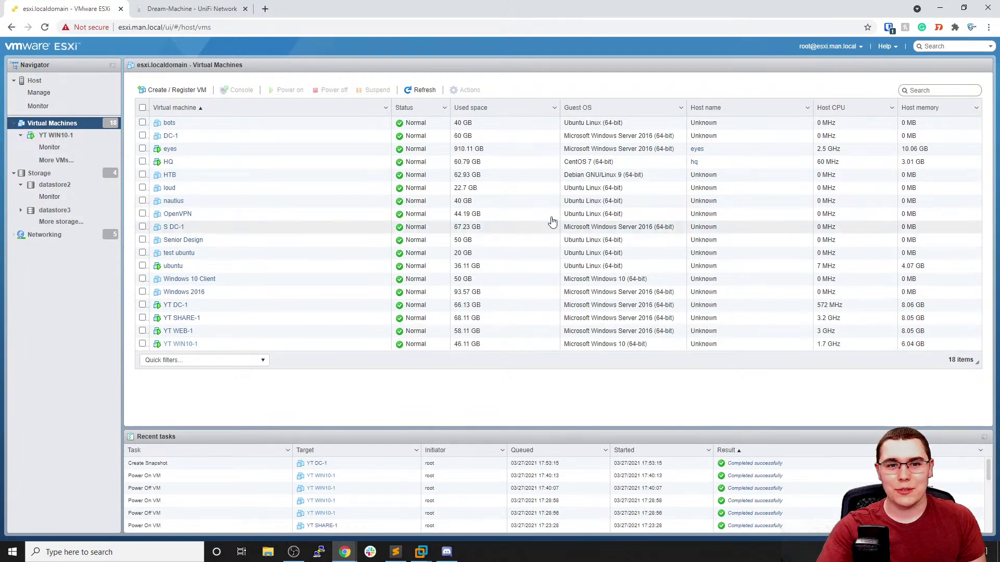
{"action": "mouse_move", "coordinate": [420, 552]}
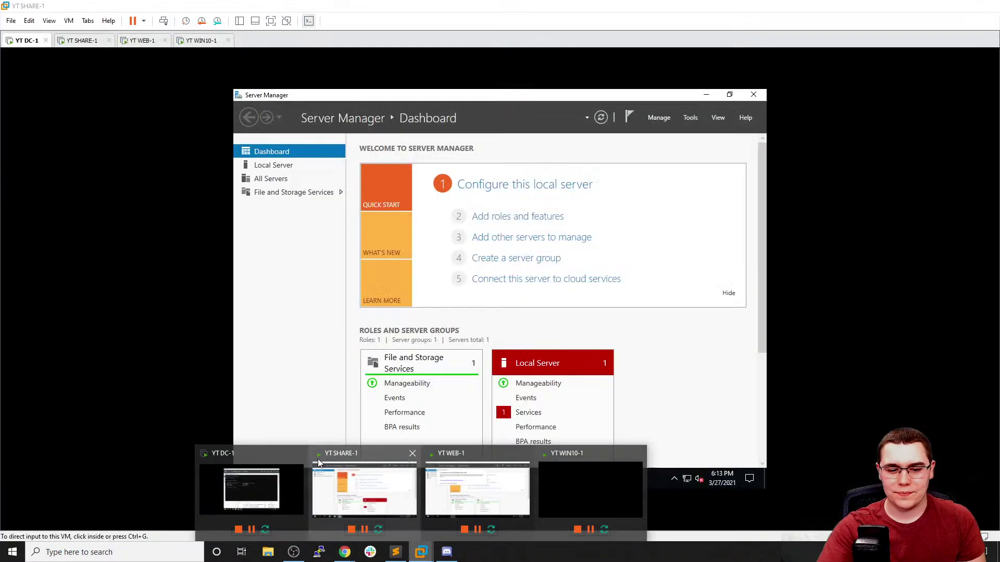
Return to the YT DC-1 machine and minimize its Command Prompt window
{"action": "left_click", "coordinate": [265, 471]}
{"action": "left_click", "coordinate": [202, 40]}
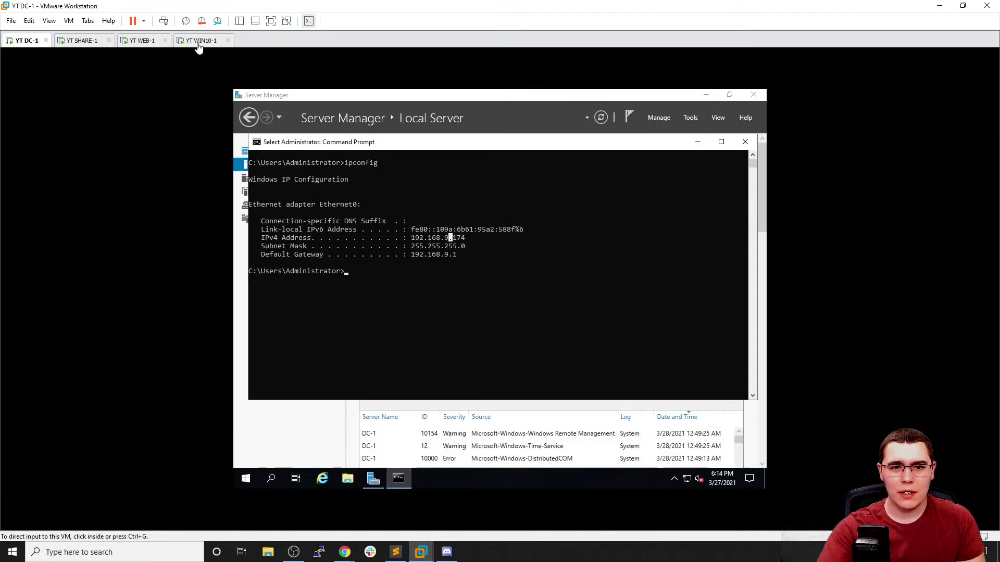
{"action": "left_click", "coordinate": [23, 41]}
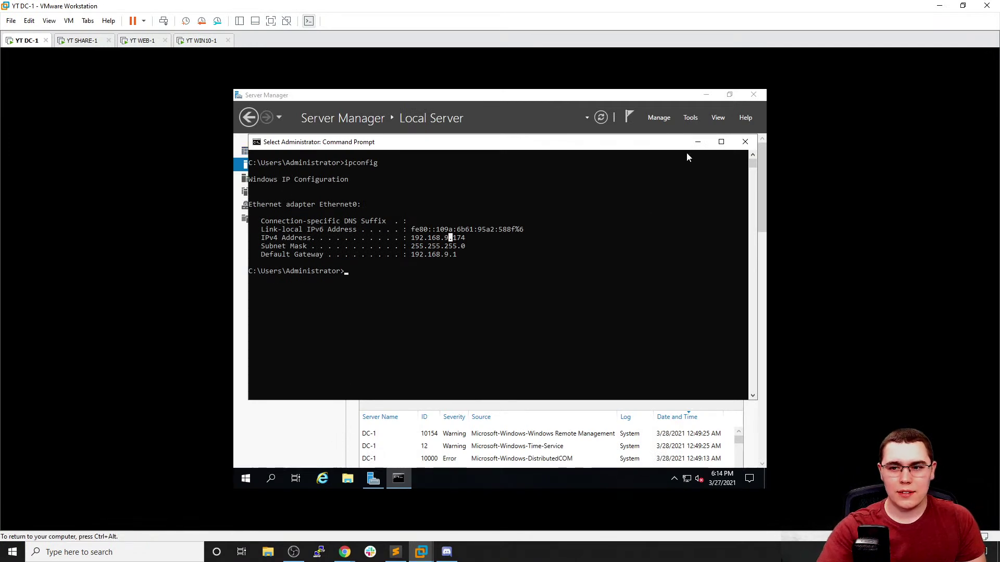
{"action": "left_click", "coordinate": [698, 141]}
Search Start for 'update' on DC-1 and run Check for updates
{"action": "left_click", "coordinate": [249, 481]}
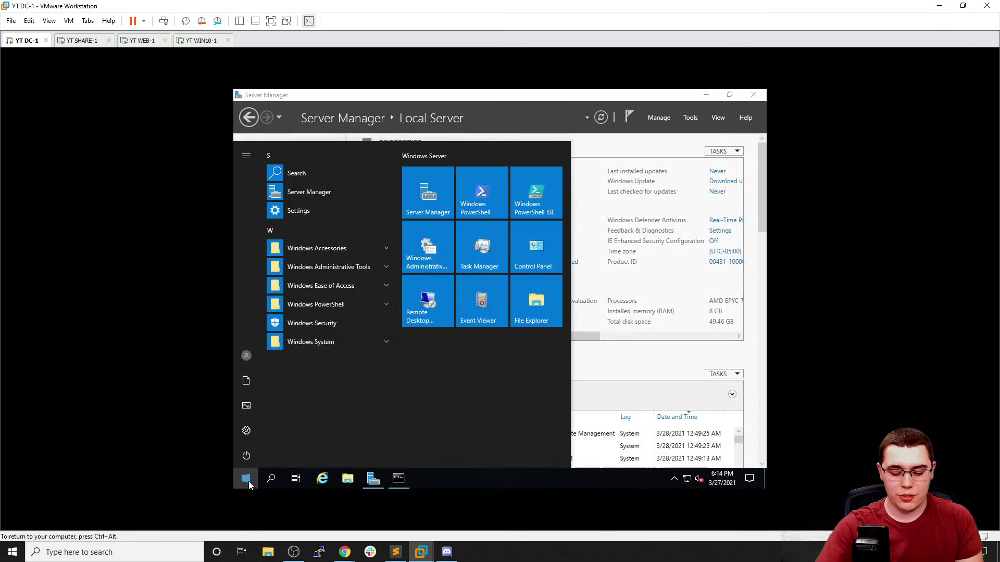
{"action": "type", "text": "update"}
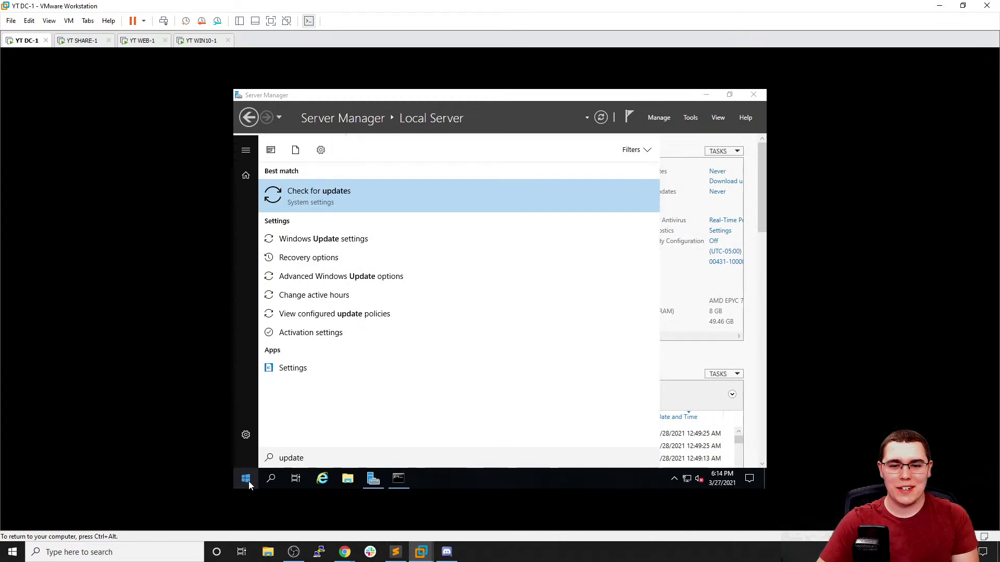
{"action": "key", "text": "Return"}
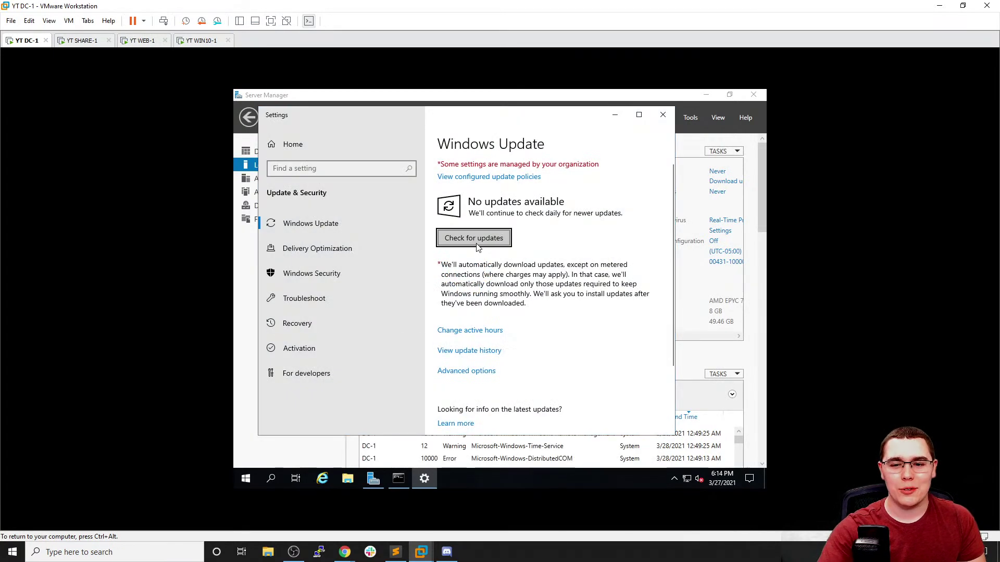
{"action": "key", "text": "Return"}
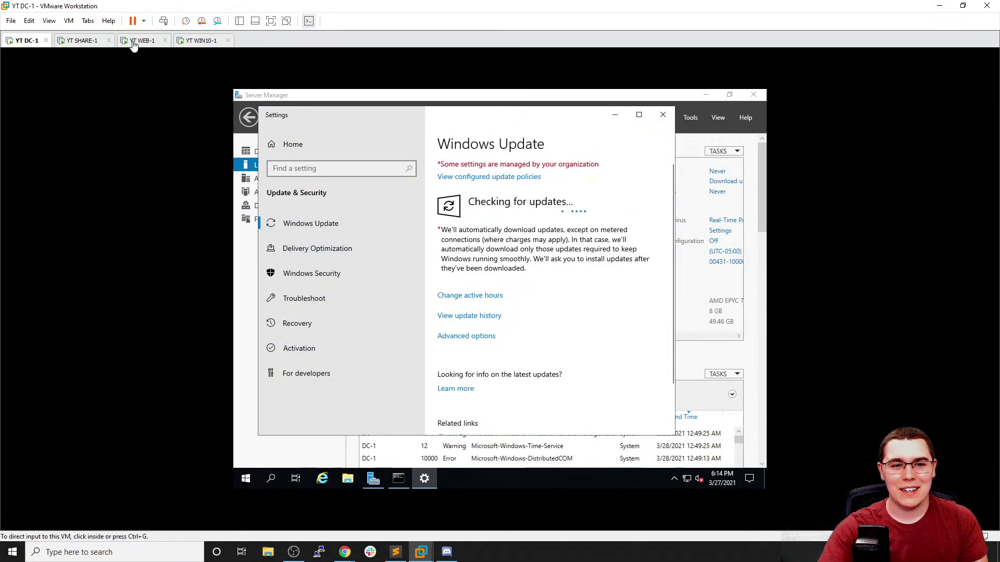
{"action": "left_click", "coordinate": [78, 40]}
On SHARE-1, search 'upd' and start a Windows Update check
{"action": "left_click", "coordinate": [241, 480]}
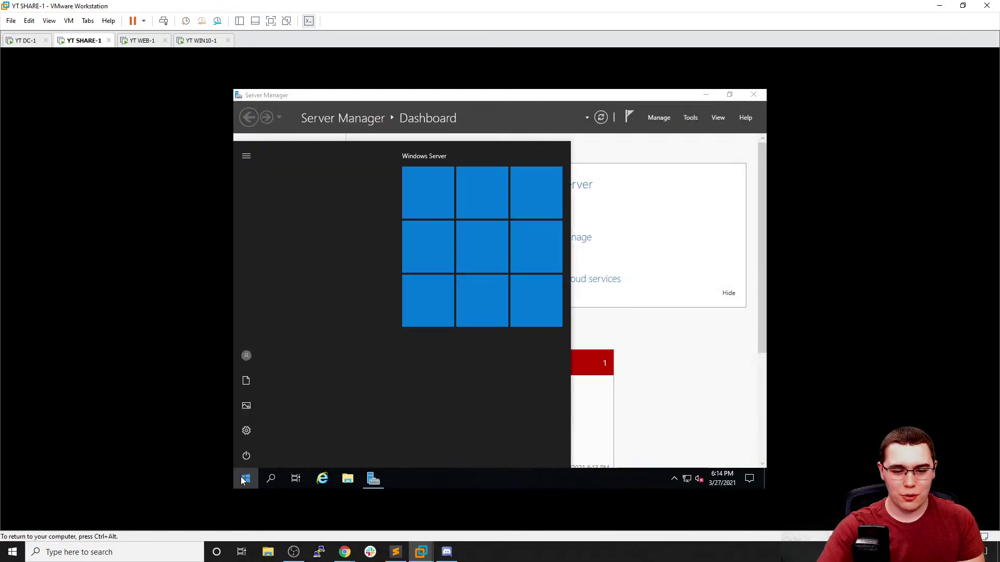
{"action": "type", "text": "window"}
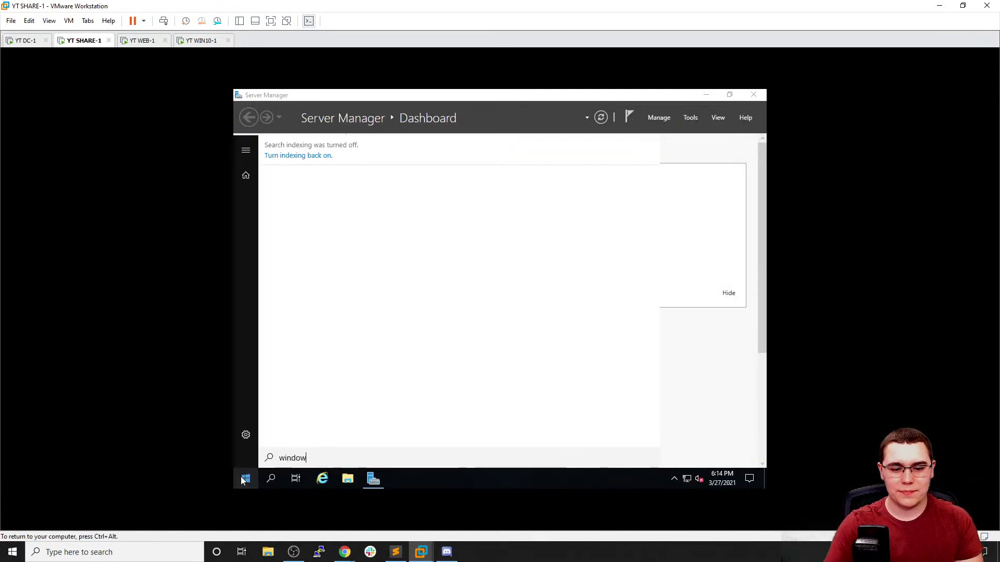
{"action": "key", "text": "BackSpace"}
{"action": "key", "text": "BackSpace"}
{"action": "key", "text": "BackSpace"}
{"action": "key", "text": "BackSpace"}
{"action": "key", "text": "BackSpace"}
{"action": "type", "text": "upd"}
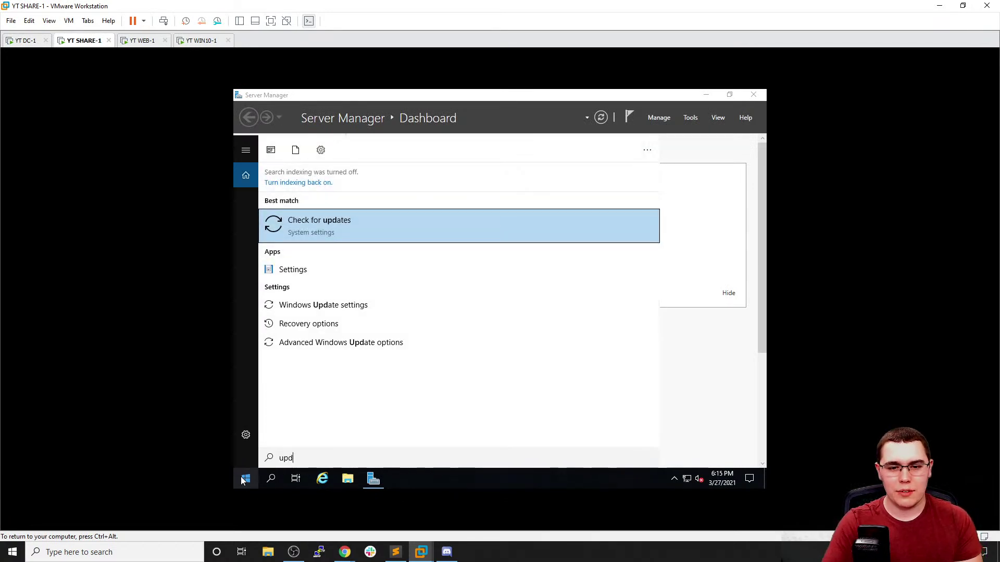
{"action": "key", "text": "Return"}
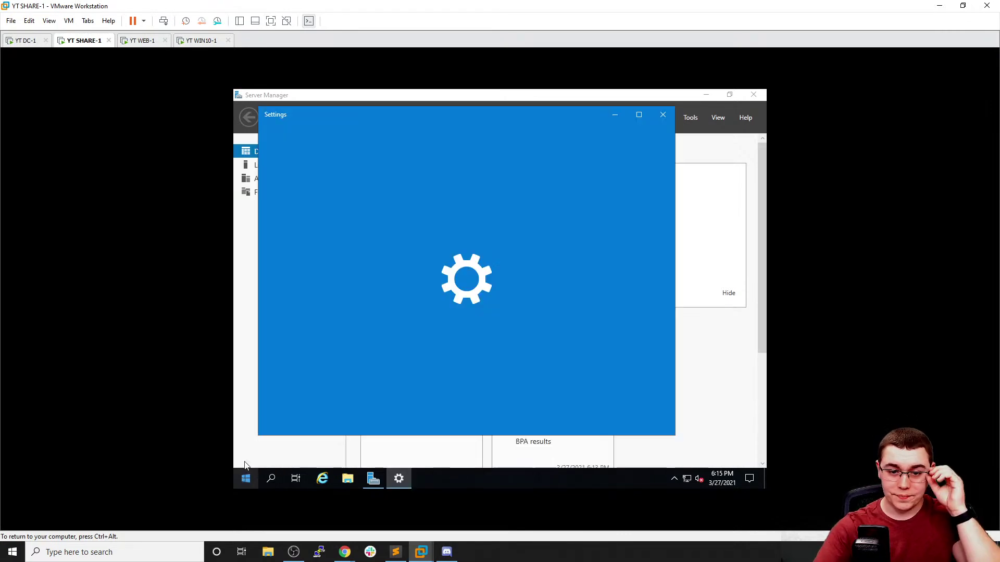
{"action": "left_click", "coordinate": [459, 235]}
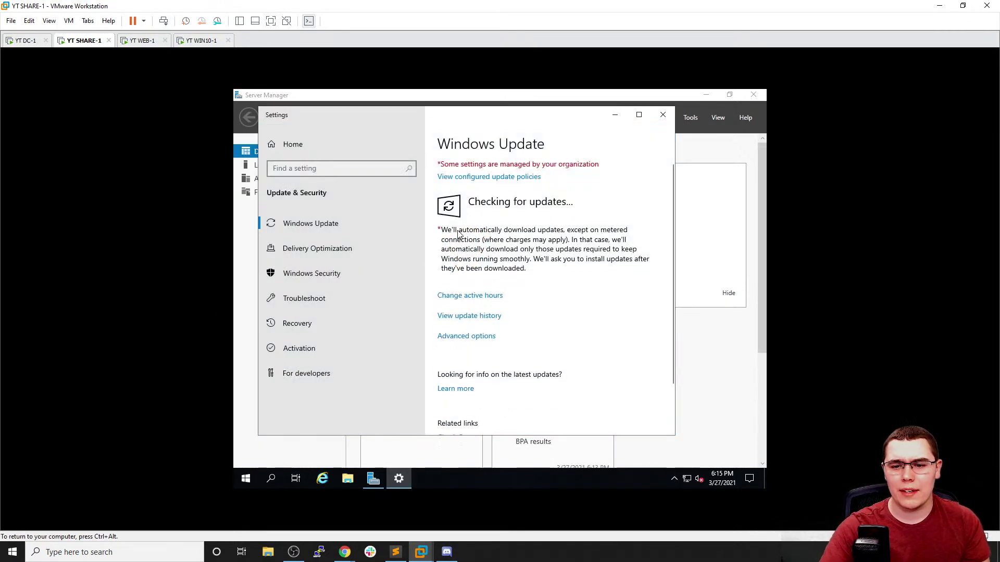
On WEB-1, search 'updates' and start a Windows Update check
{"action": "left_click", "coordinate": [153, 44]}
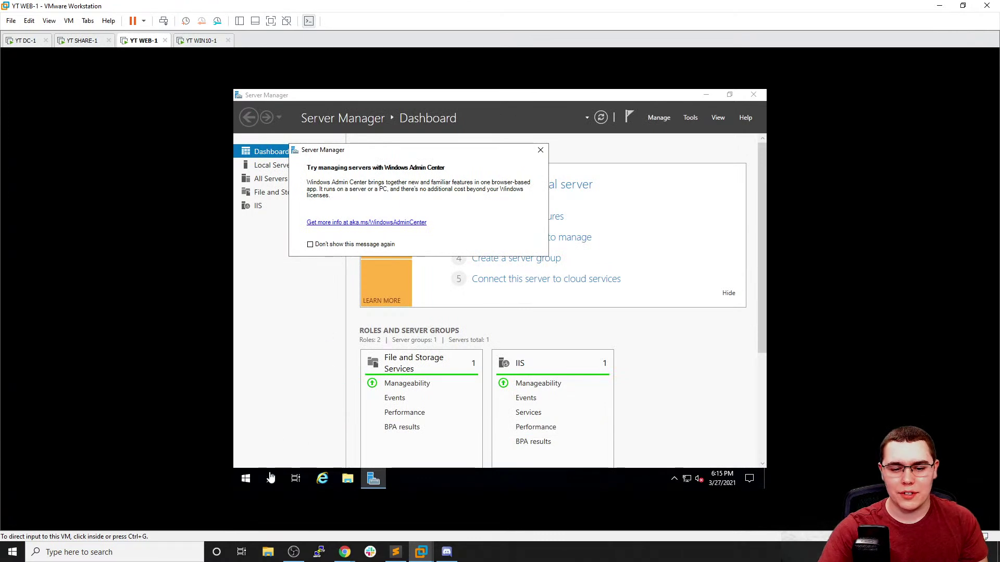
{"action": "left_click", "coordinate": [245, 478]}
{"action": "type", "text": "update"}
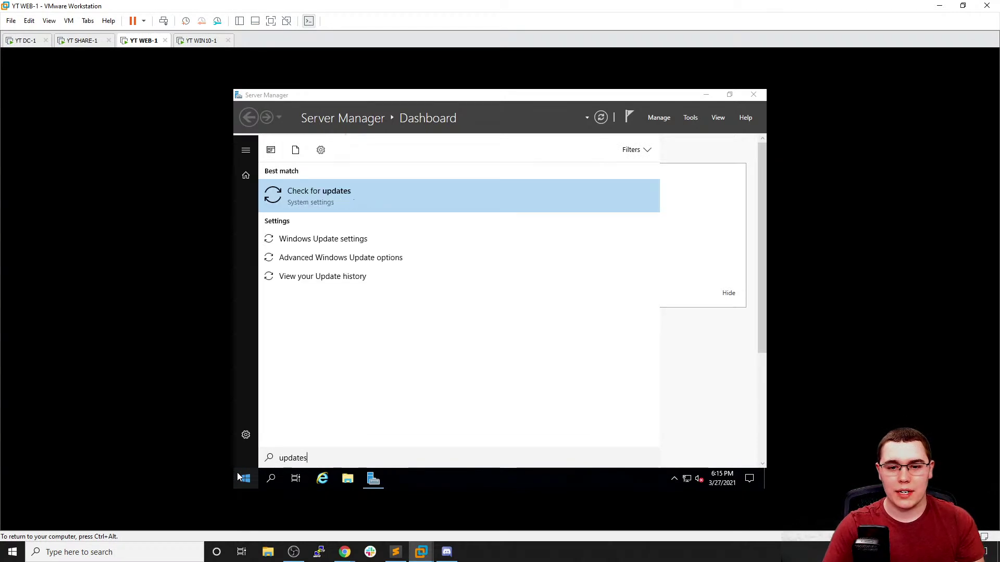
{"action": "type", "text": "s"}
{"action": "key", "text": "Return"}
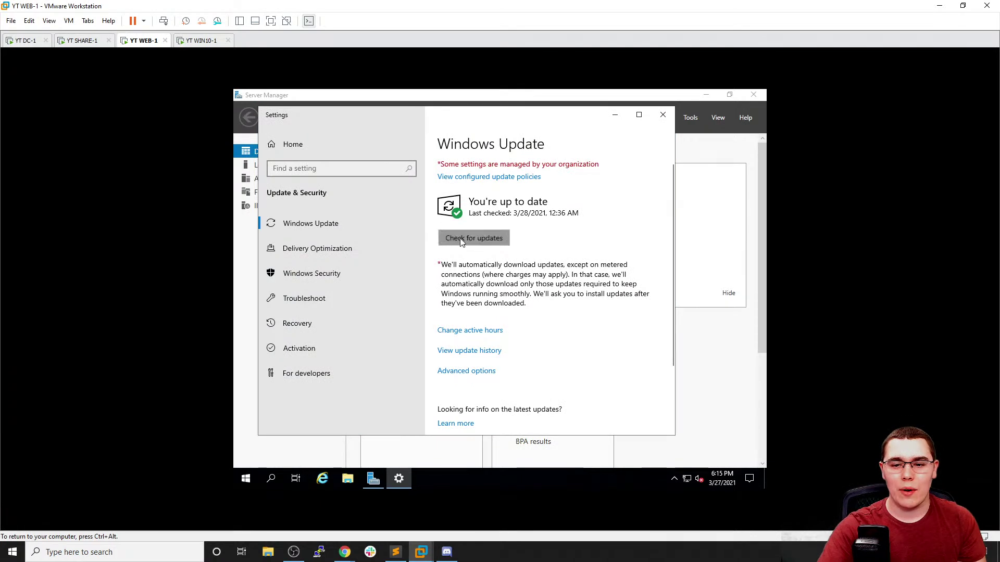
{"action": "left_click", "coordinate": [460, 239]}
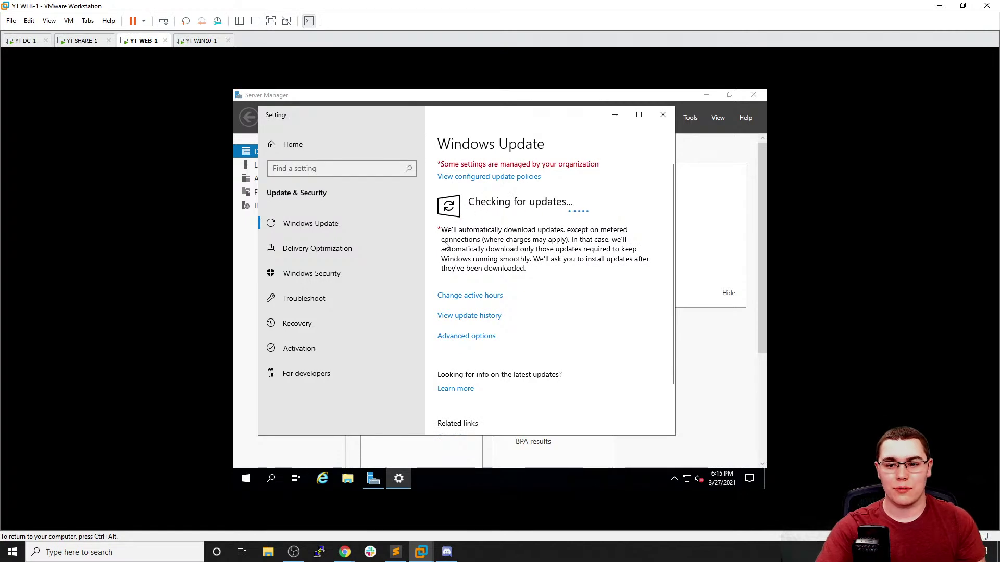
{"action": "left_click", "coordinate": [199, 42]}
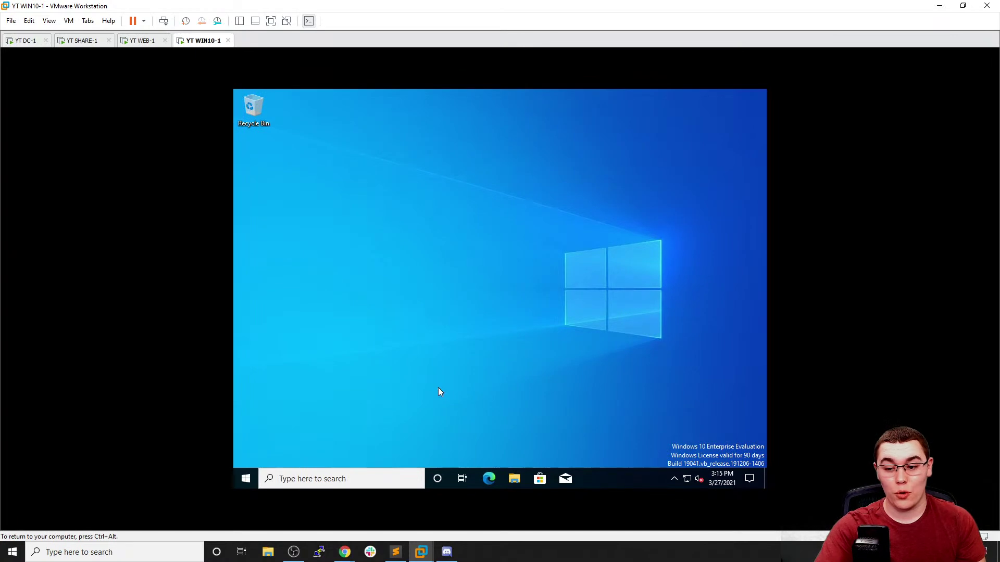
On WIN10-1, search 'upda' and open Check for updates, then return to DC-1
{"action": "left_click", "coordinate": [284, 478]}
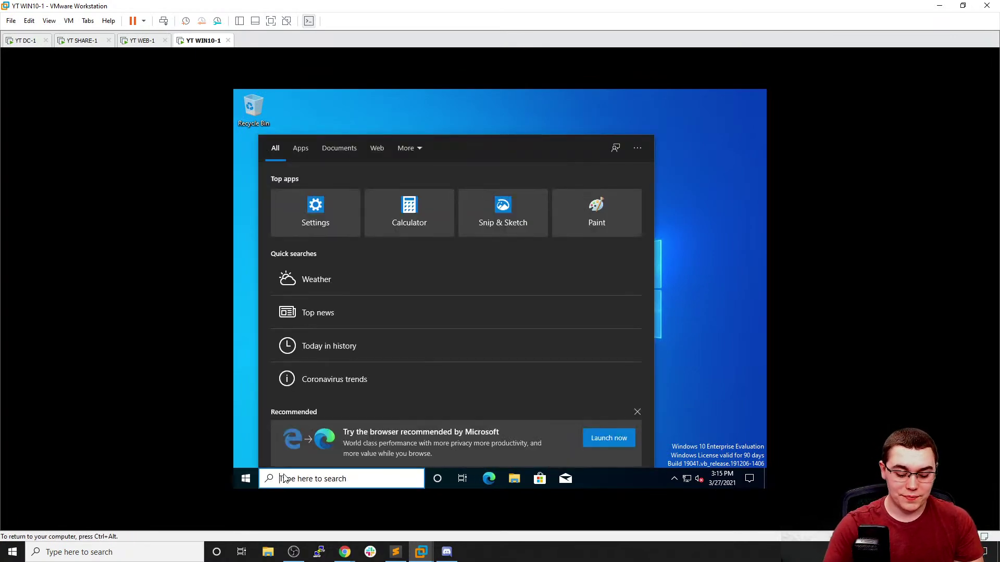
{"action": "type", "text": "upda"}
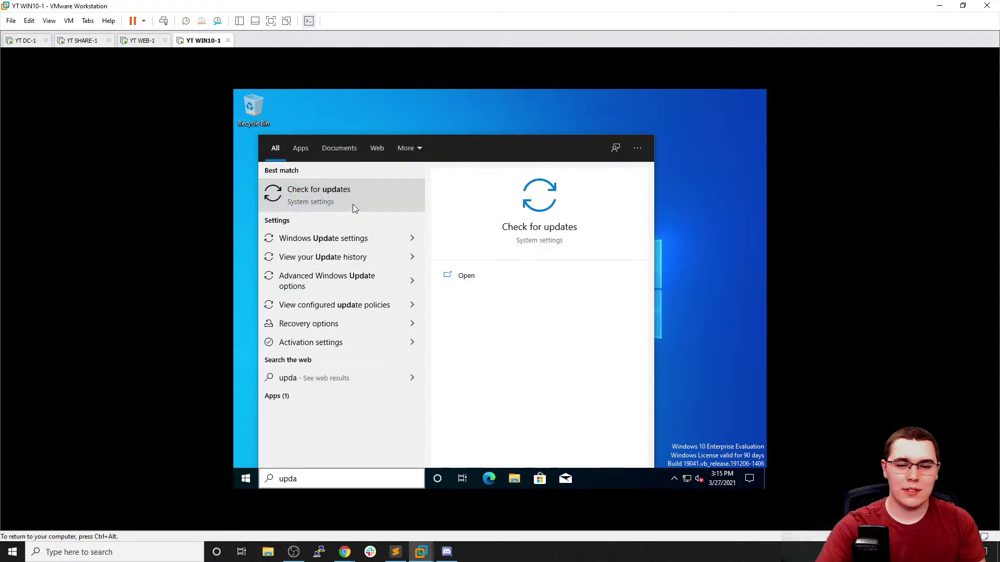
{"action": "left_click", "coordinate": [321, 192]}
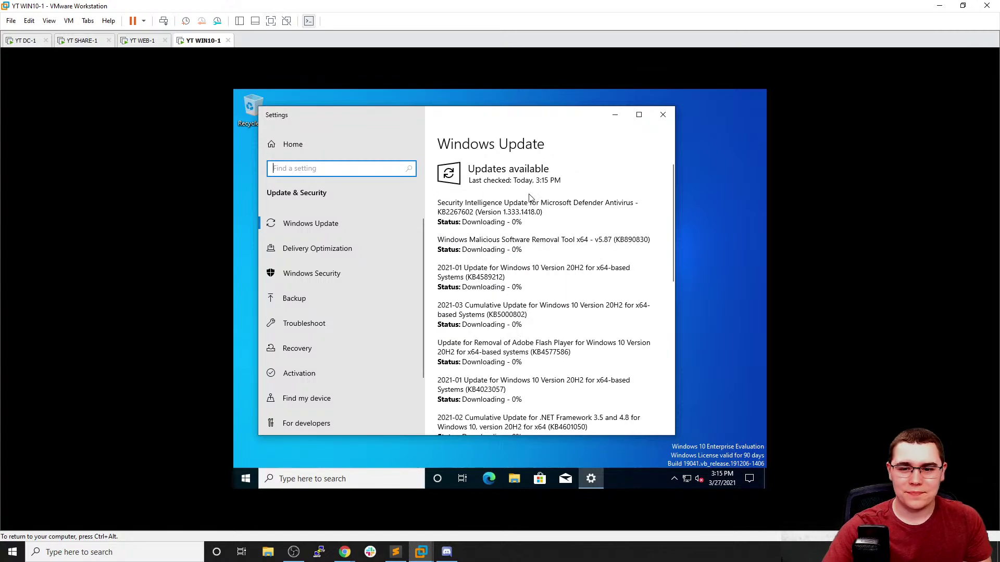
{"action": "left_click", "coordinate": [30, 41]}
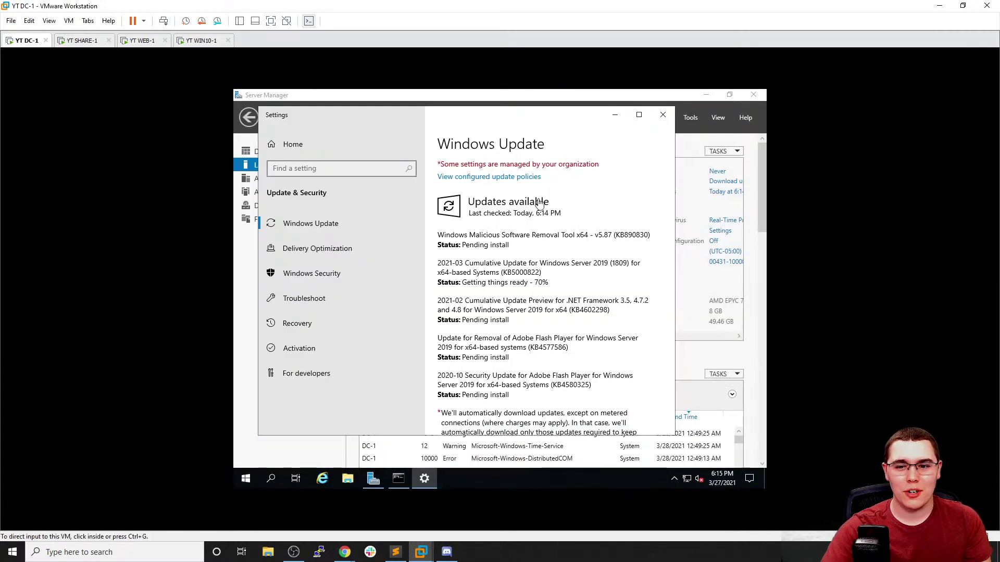
Launch Active Directory Users and Computers on DC-1 and maximize it
{"action": "left_click", "coordinate": [615, 115]}
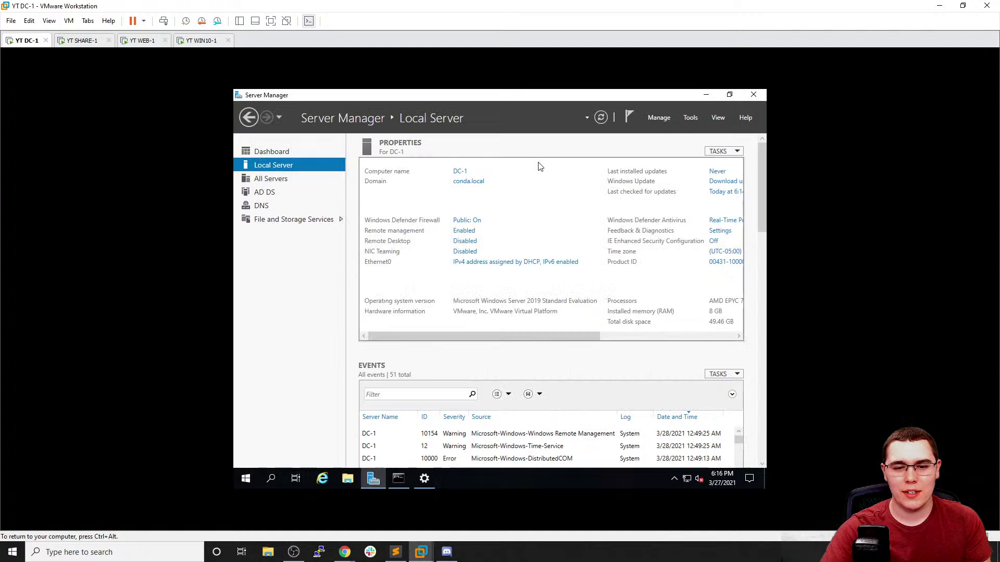
{"action": "left_click", "coordinate": [691, 119]}
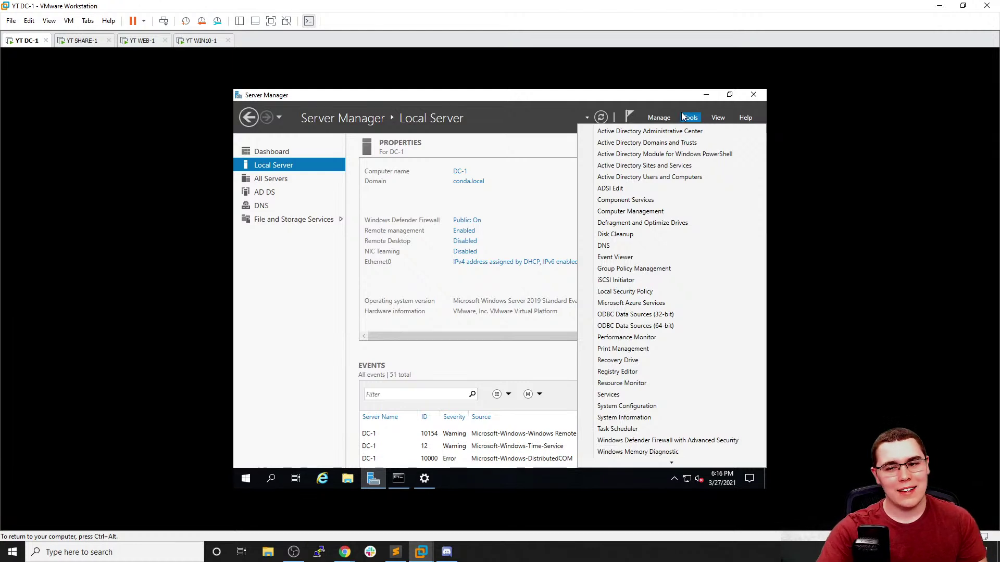
{"action": "left_click", "coordinate": [689, 178]}
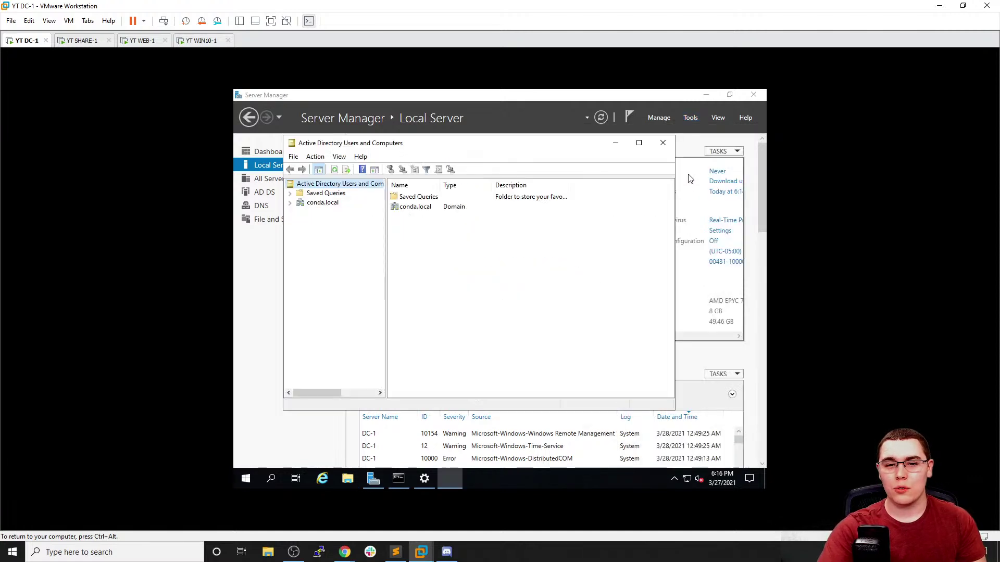
{"action": "left_click", "coordinate": [639, 143]}
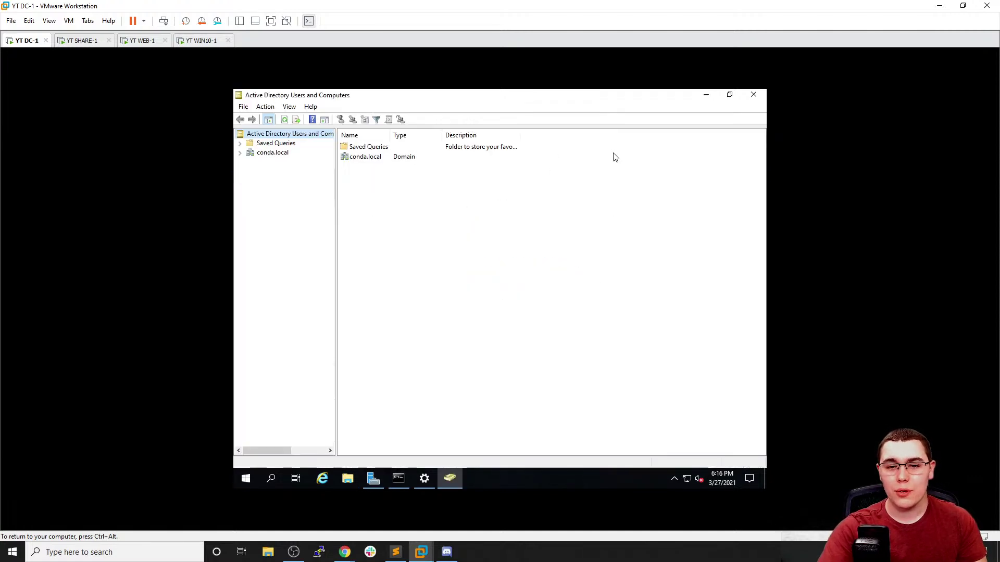
Expand conda.local, select SHARE-1, WEB-1 and WIN10-1 under Computers, then view Domain Controllers
{"action": "left_click", "coordinate": [241, 153]}
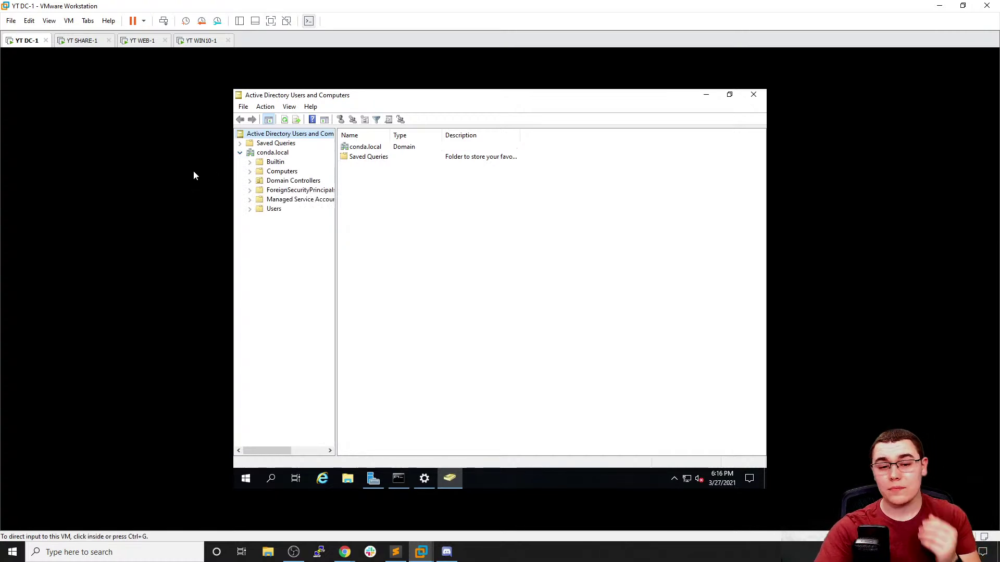
{"action": "left_click", "coordinate": [222, 182]}
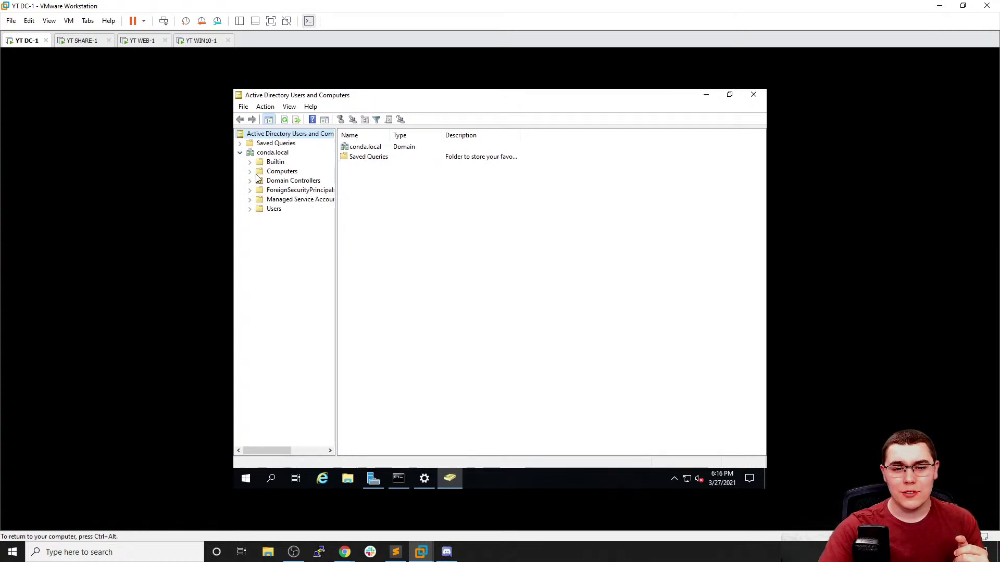
{"action": "left_click", "coordinate": [269, 172]}
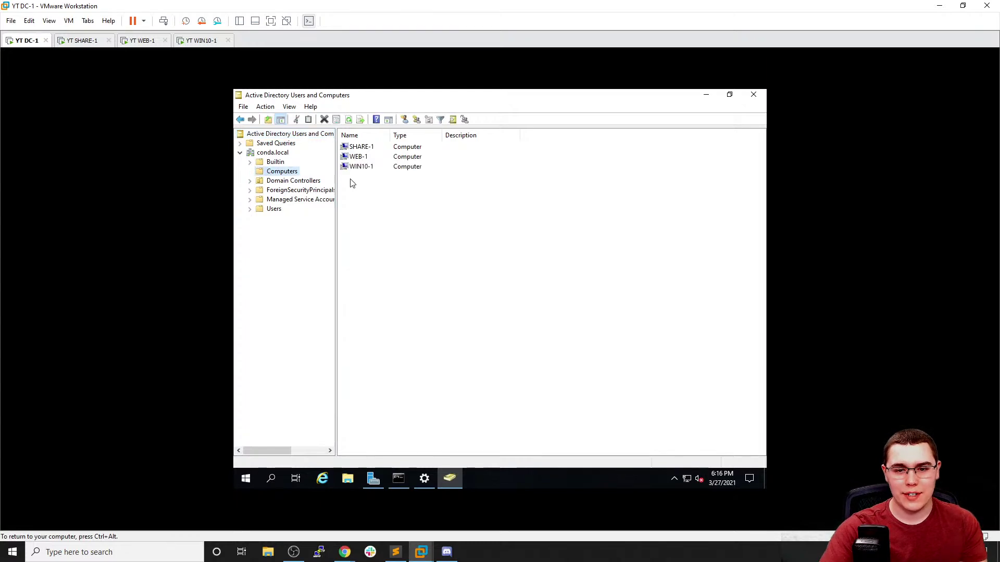
{"action": "left_click", "coordinate": [371, 148]}
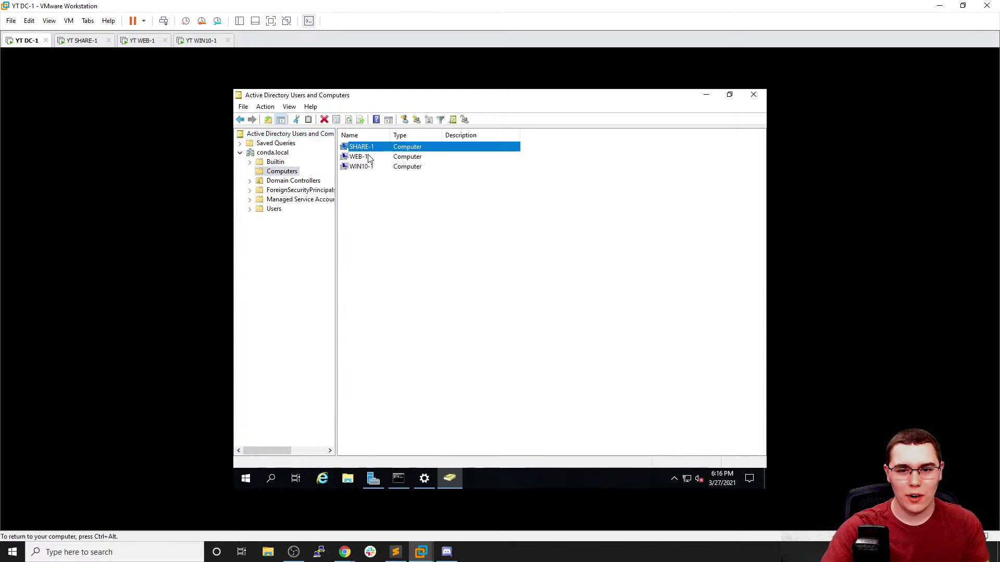
{"action": "left_click", "coordinate": [367, 157]}
{"action": "left_click", "coordinate": [380, 168]}
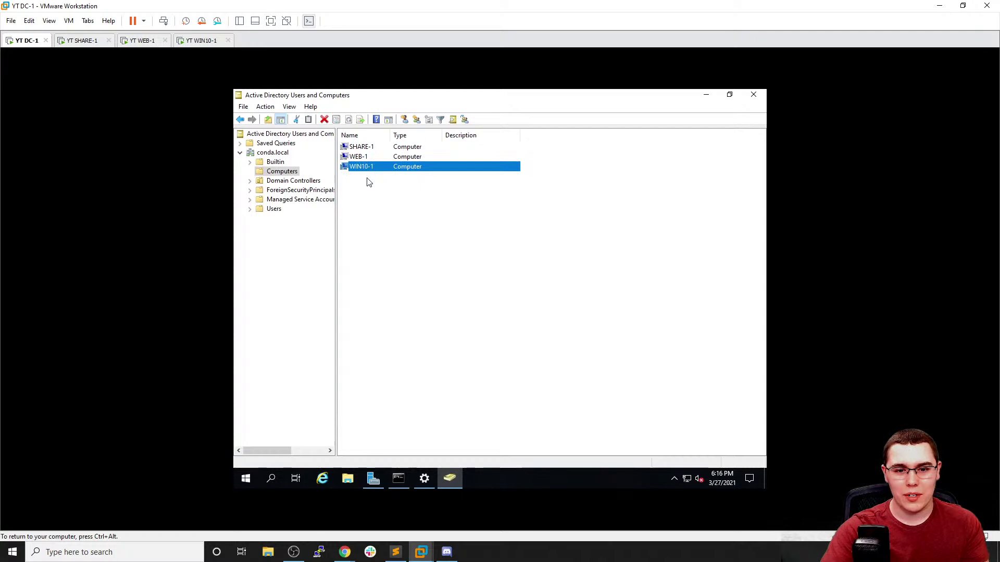
{"action": "left_click", "coordinate": [304, 182]}
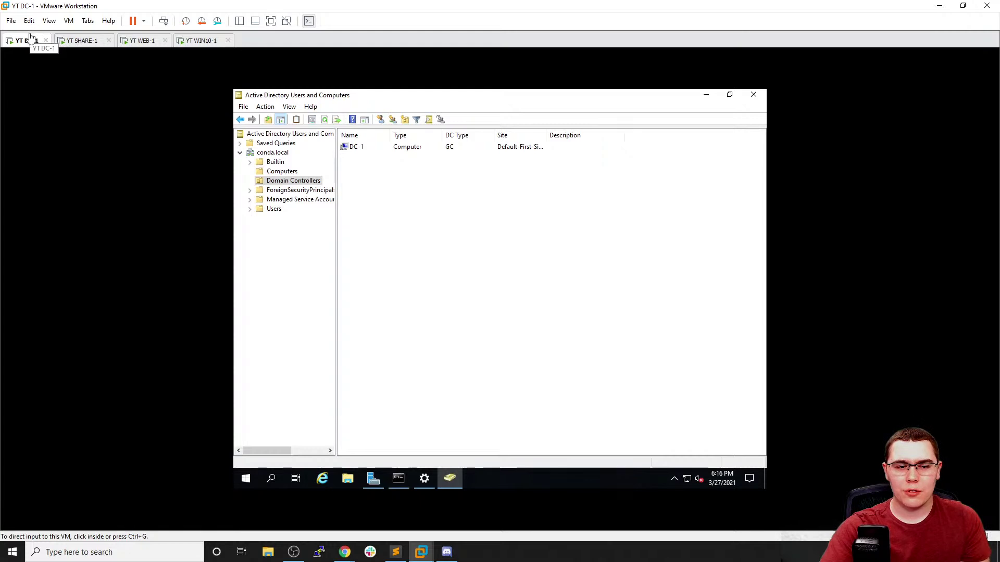
Take a 'Base 2' snapshot of DC-1 and a 'Base' snapshot of SHARE-1
{"action": "left_click", "coordinate": [69, 21]}
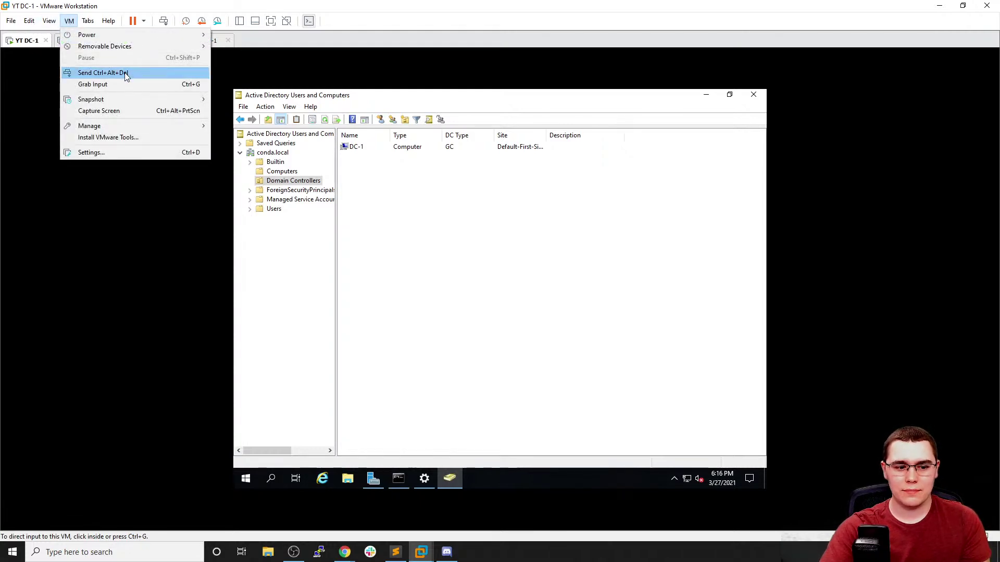
{"action": "mouse_move", "coordinate": [139, 99]}
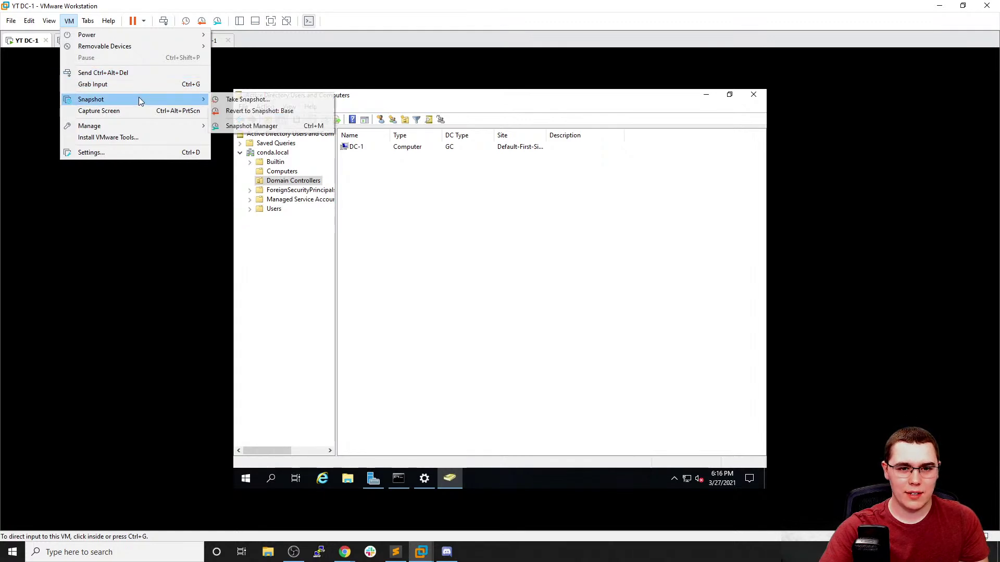
{"action": "left_click", "coordinate": [229, 99]}
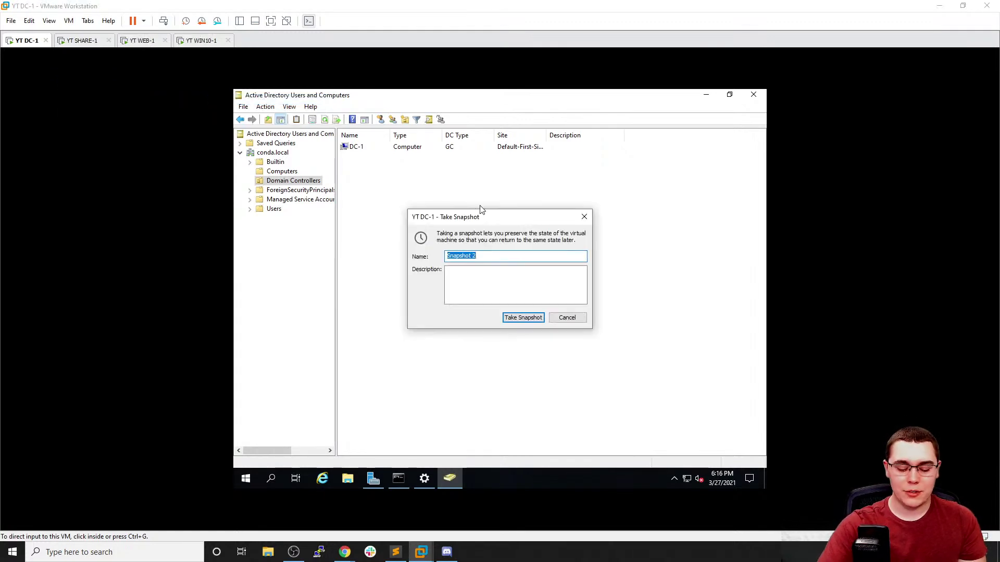
{"action": "type", "text": "Base 2"}
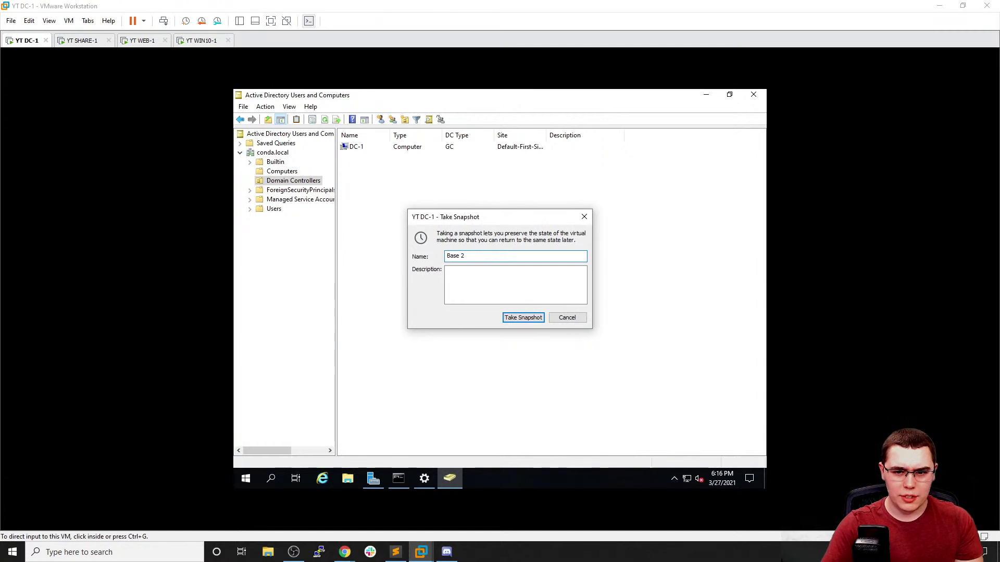
{"action": "key", "text": "Return"}
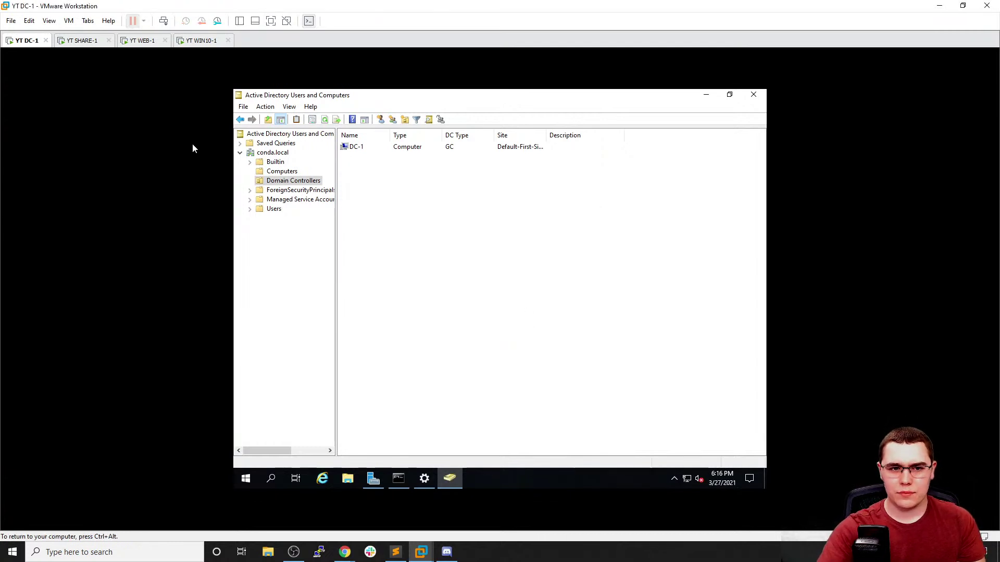
{"action": "left_click", "coordinate": [81, 40]}
{"action": "left_click", "coordinate": [68, 20]}
{"action": "mouse_move", "coordinate": [98, 100]}
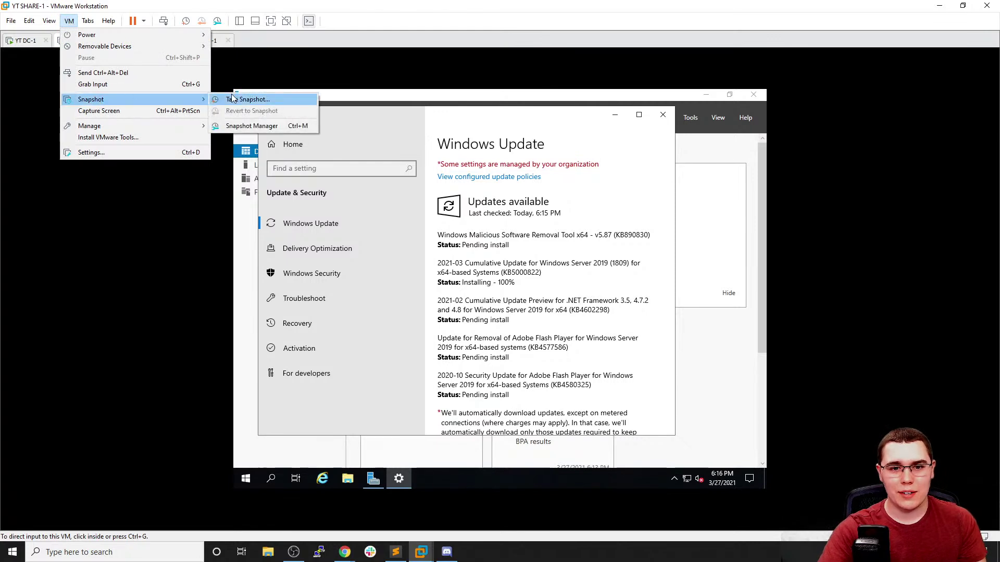
{"action": "left_click", "coordinate": [245, 99]}
{"action": "type", "text": "Bas"}
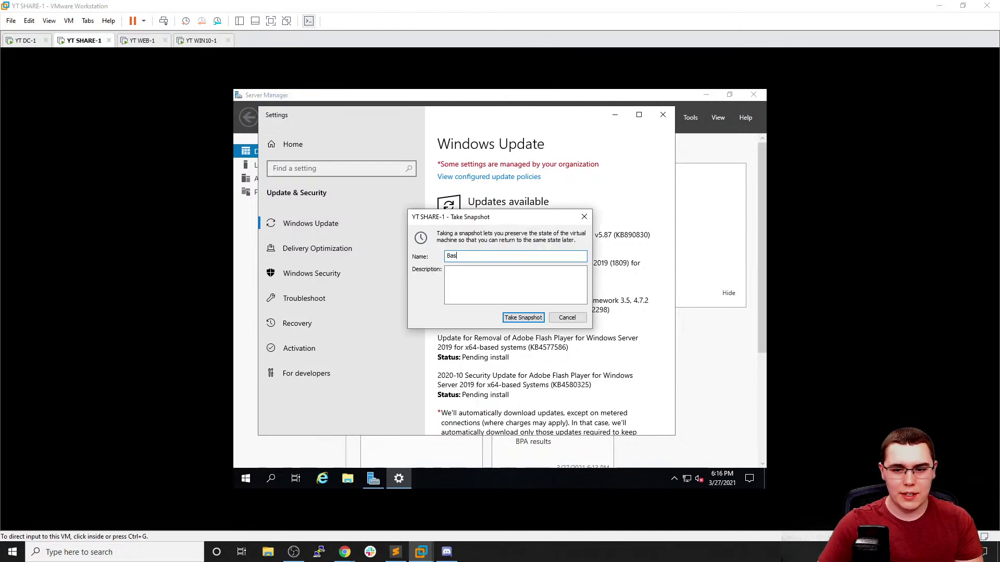
{"action": "left_click", "coordinate": [534, 319]}
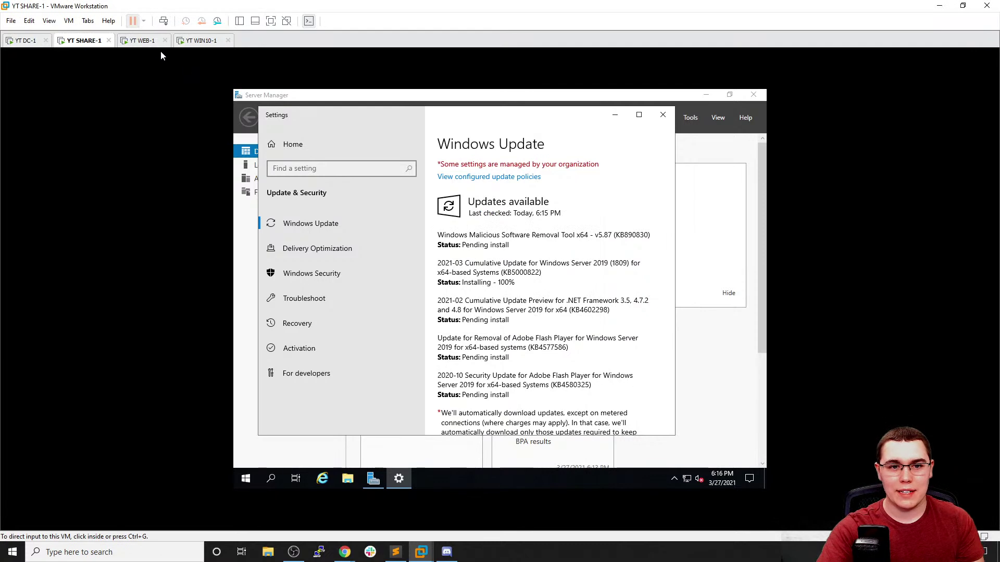
Take 'Base' snapshots of WEB-1 and WIN10-1
{"action": "left_click", "coordinate": [141, 40]}
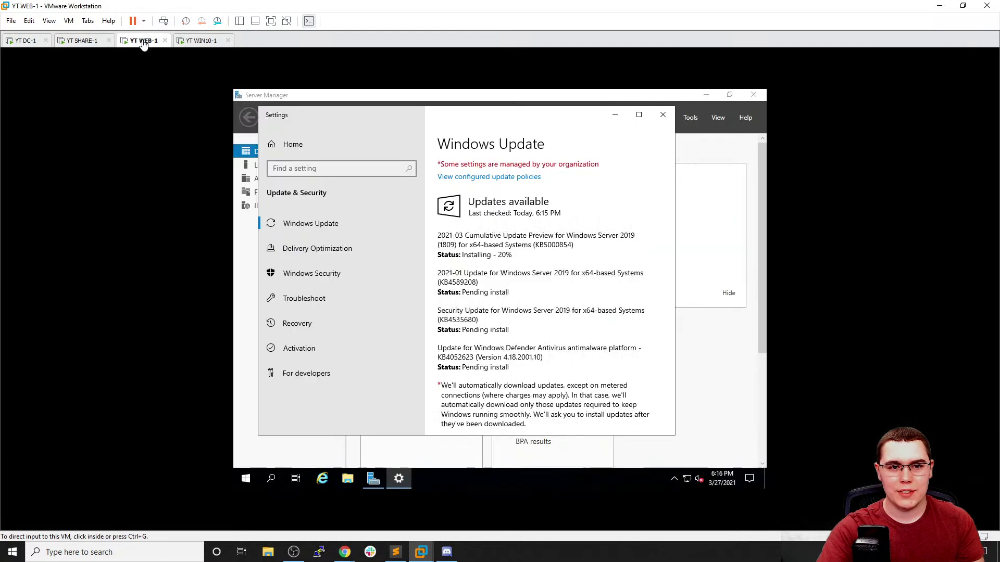
{"action": "left_click", "coordinate": [67, 21]}
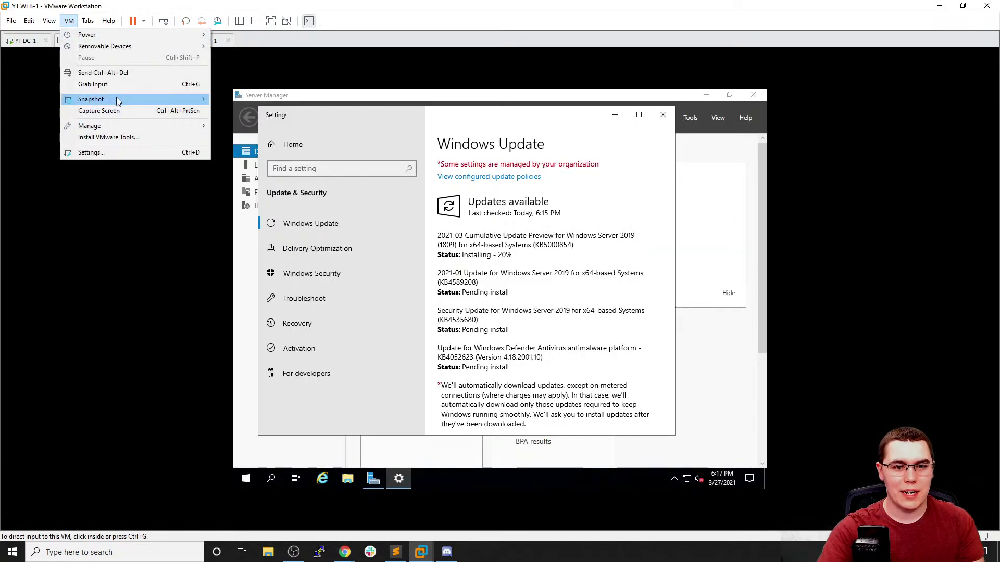
{"action": "mouse_move", "coordinate": [116, 99]}
{"action": "left_click", "coordinate": [259, 100]}
{"action": "type", "text": "Base"}
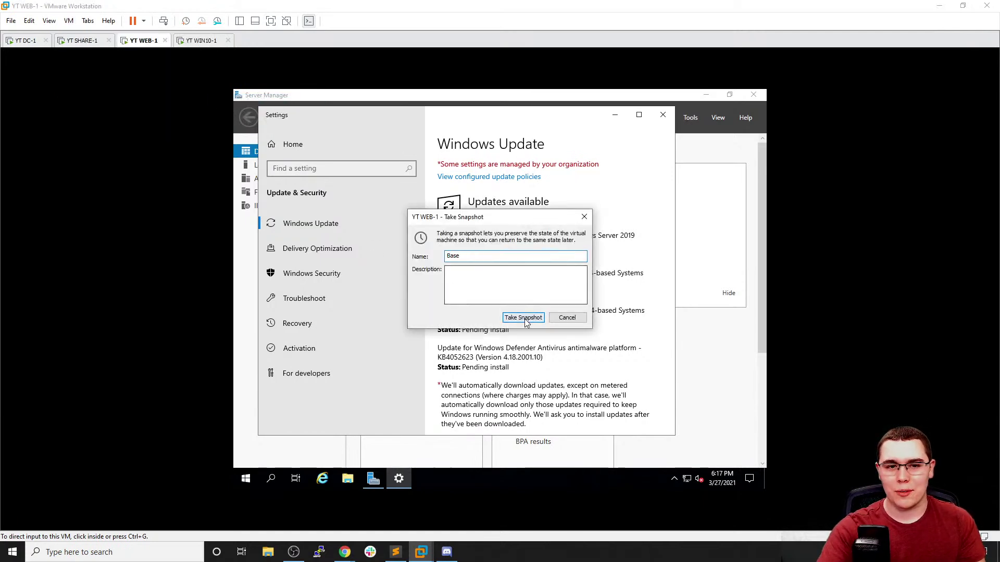
{"action": "left_click", "coordinate": [523, 318]}
{"action": "left_click", "coordinate": [197, 41]}
{"action": "left_click", "coordinate": [69, 21]}
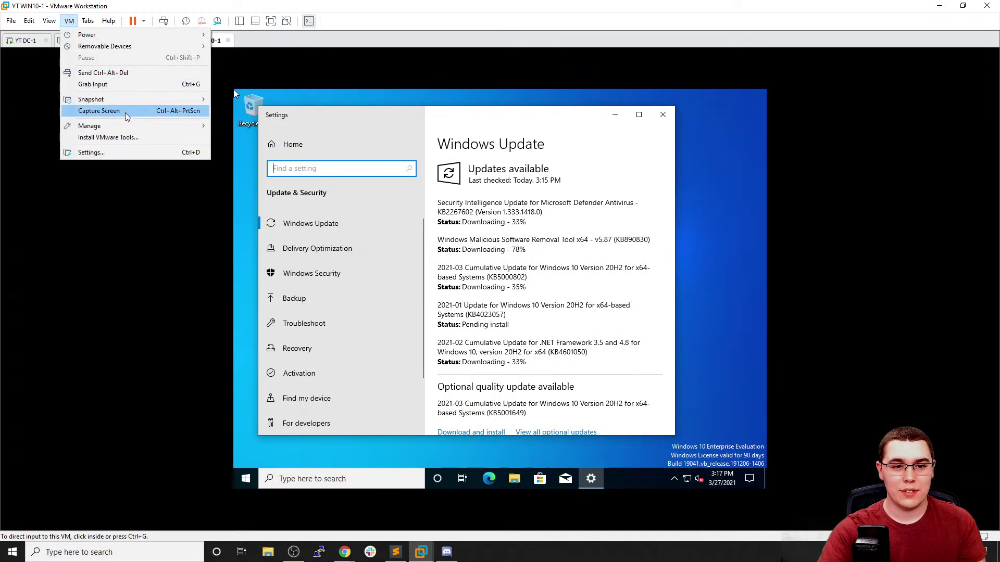
{"action": "left_click", "coordinate": [244, 100]}
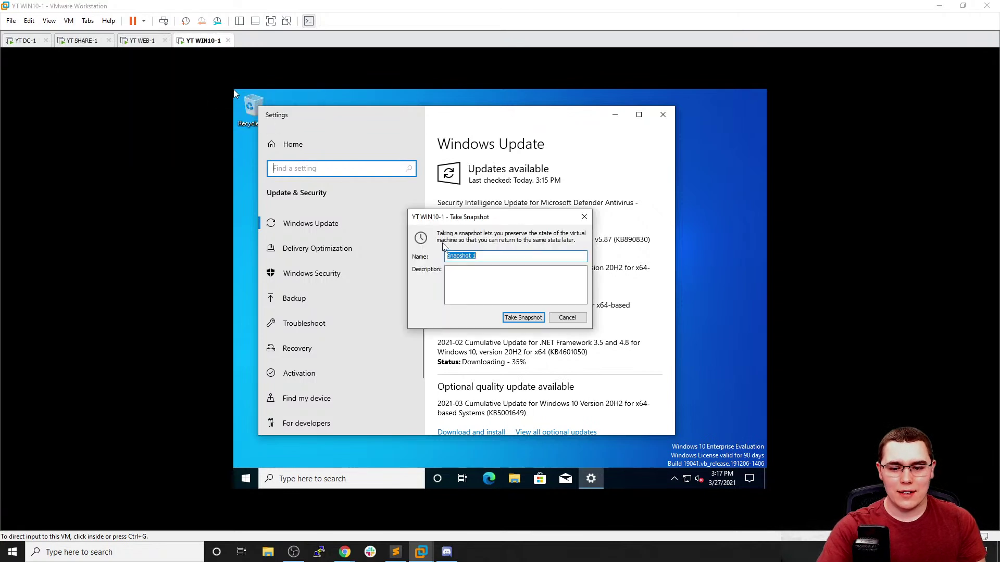
{"action": "type", "text": "Base"}
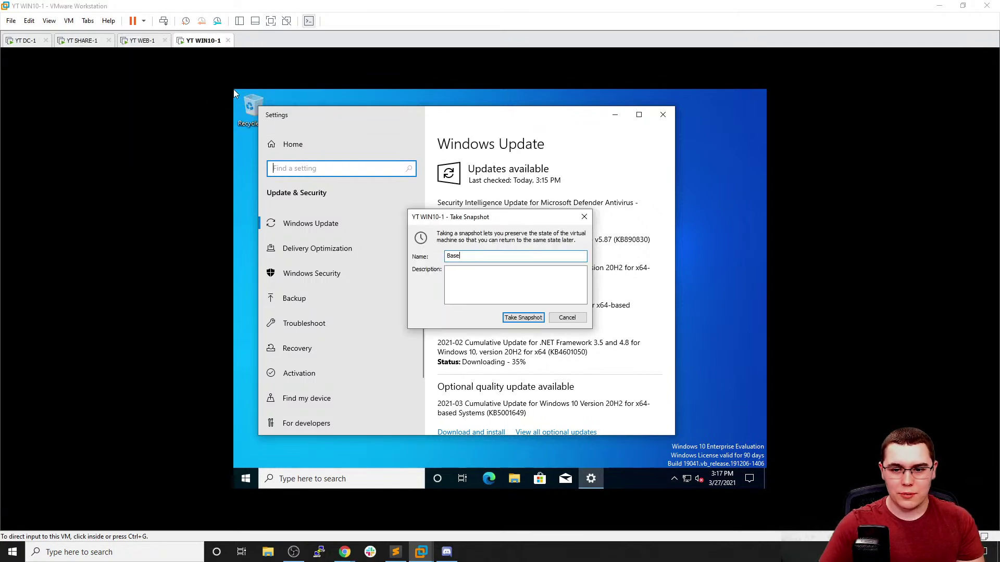
{"action": "key", "text": "Return"}
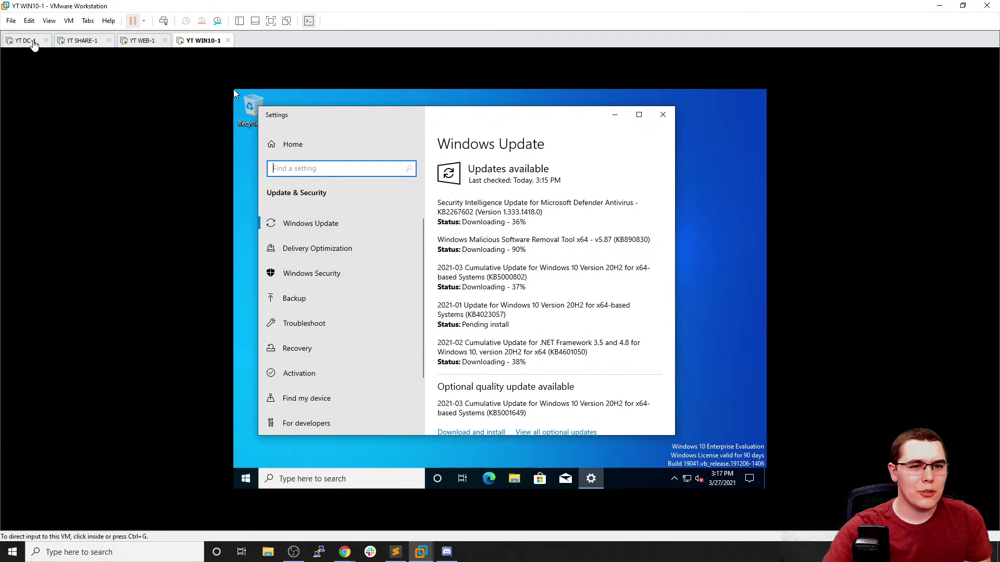
Return to DC-1, then bring the browser showing ESXi to the front
{"action": "left_click", "coordinate": [24, 42]}
{"action": "left_click", "coordinate": [488, 223]}
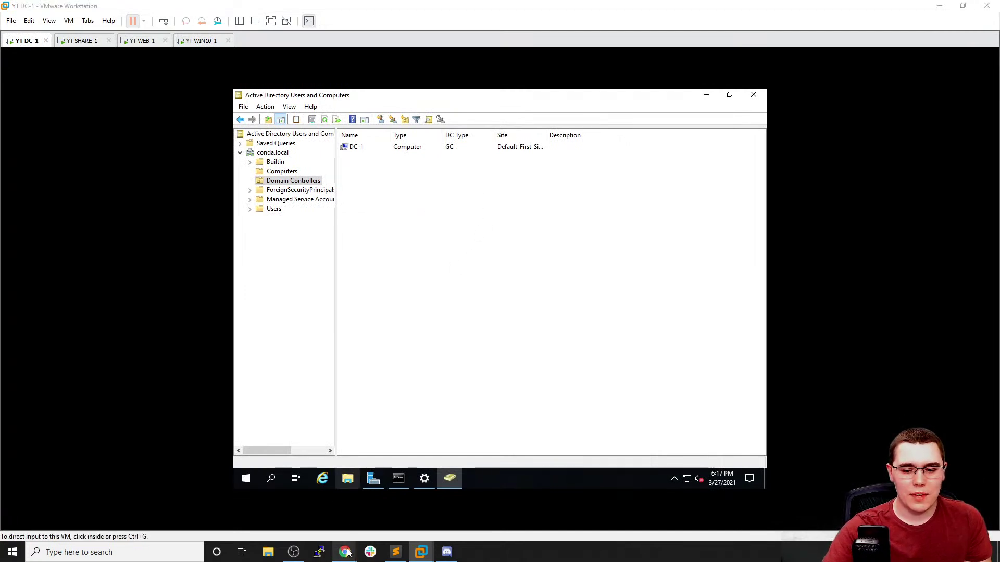
{"action": "mouse_move", "coordinate": [345, 551]}
{"action": "left_click", "coordinate": [286, 508]}
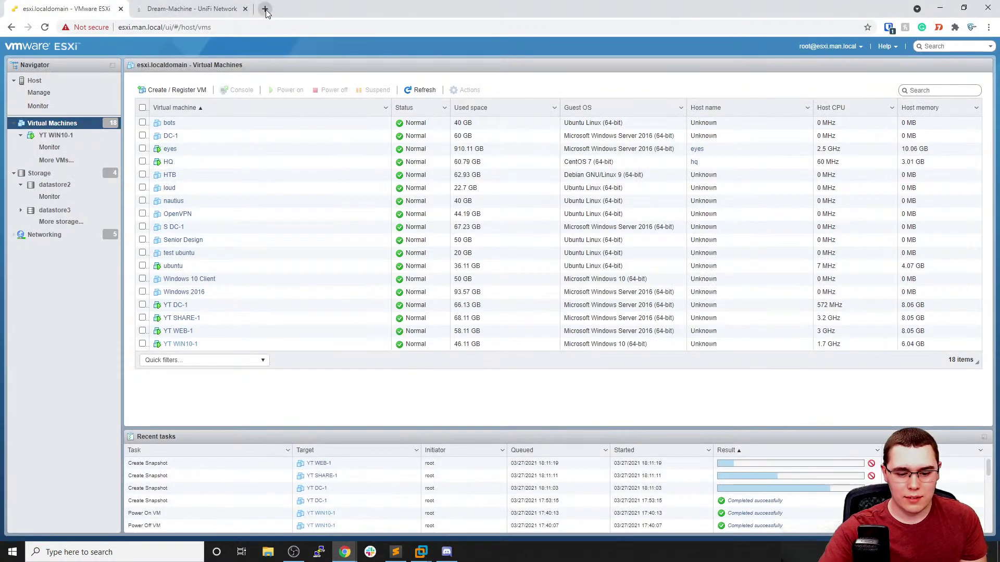
Search the web for 'bad blood github' and open the BadBlood repository
{"action": "left_click", "coordinate": [265, 9]}
{"action": "type", "text": "bad bl"}
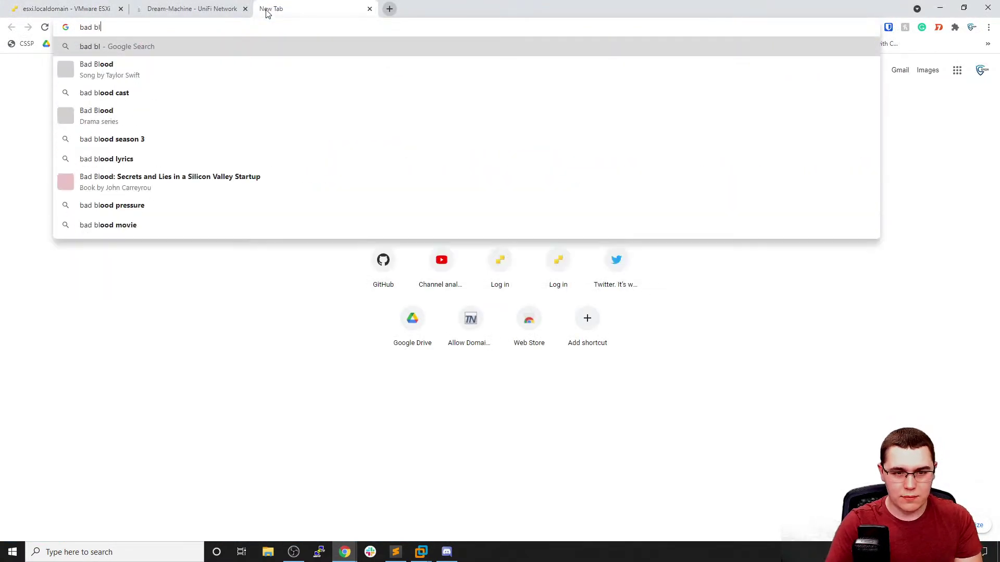
{"action": "type", "text": "ood github"}
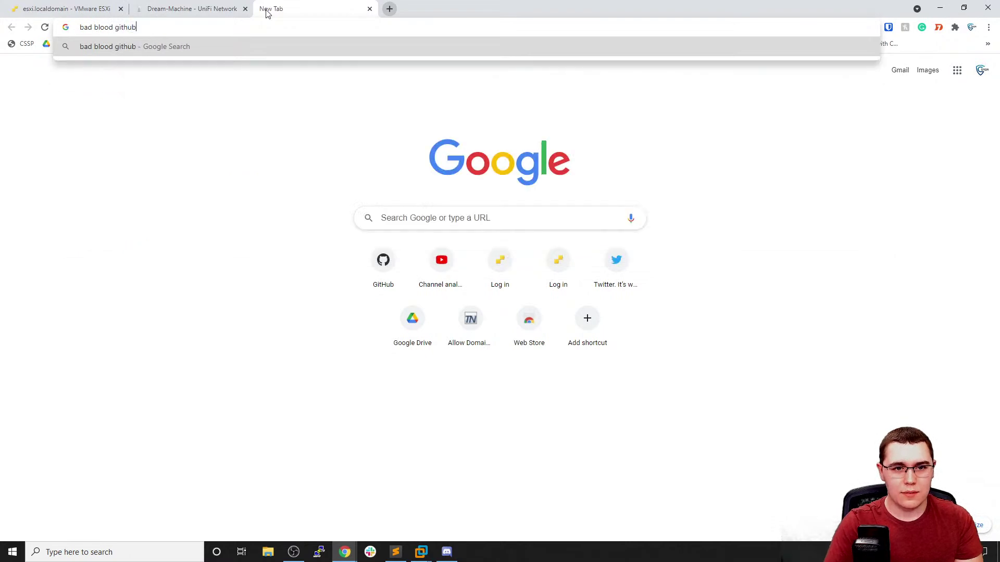
{"action": "key", "text": "Return"}
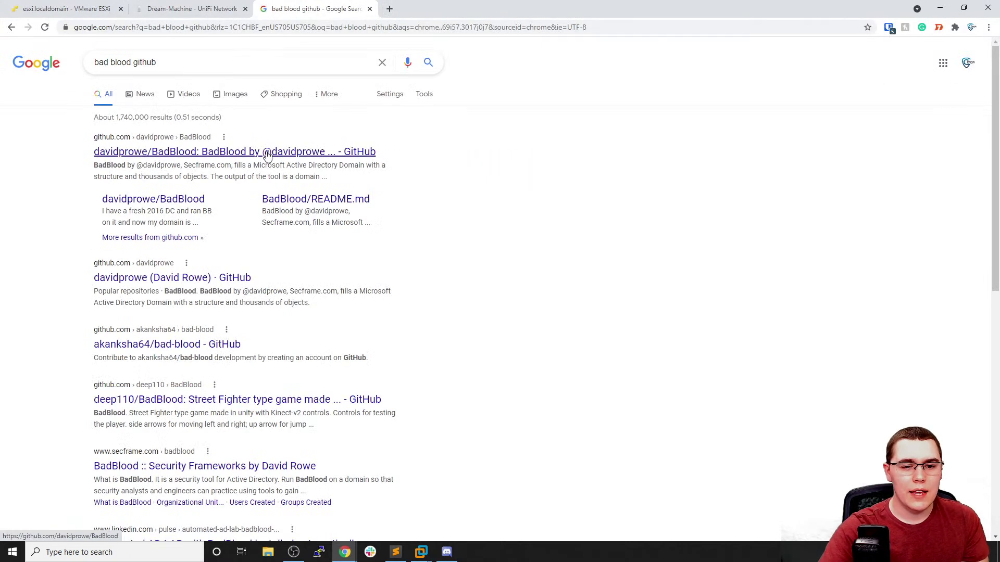
{"action": "left_click", "coordinate": [267, 153]}
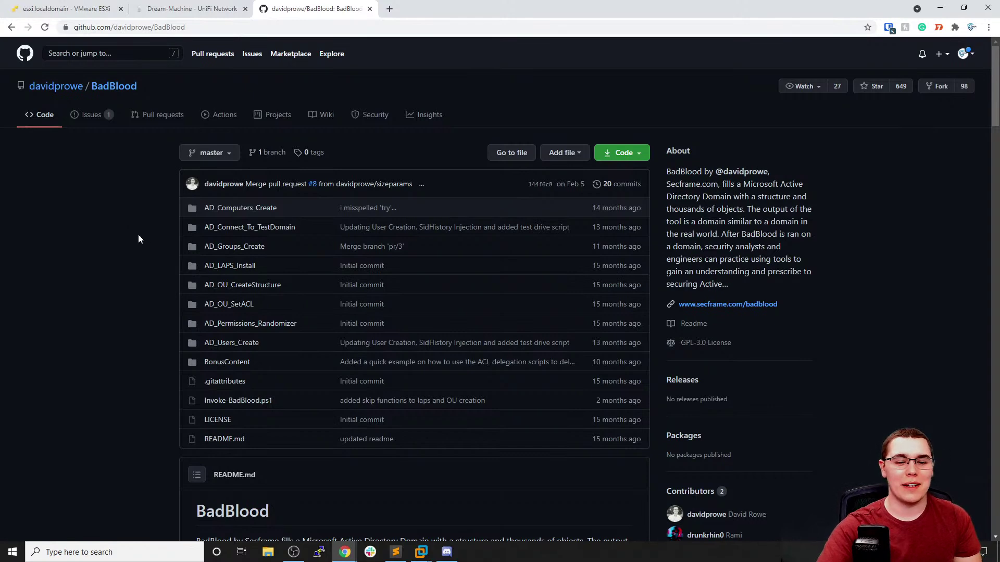
Scroll through the BadBlood repository page, then bring YT DC-1 back to the front
{"action": "scroll", "coordinate": [142, 226], "scroll_direction": "down", "scroll_amount": 5}
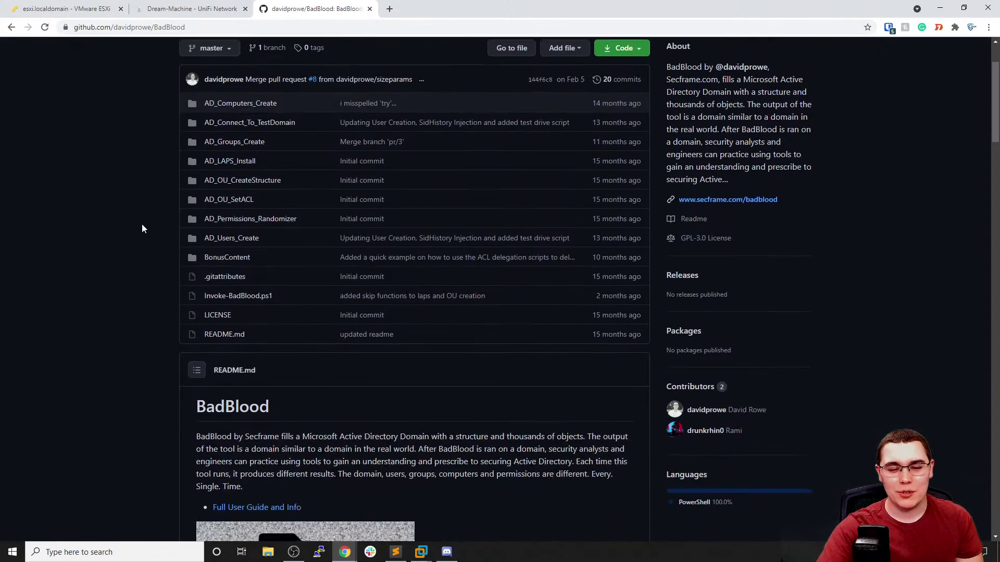
{"action": "scroll", "coordinate": [142, 220], "scroll_direction": "down", "scroll_amount": 1}
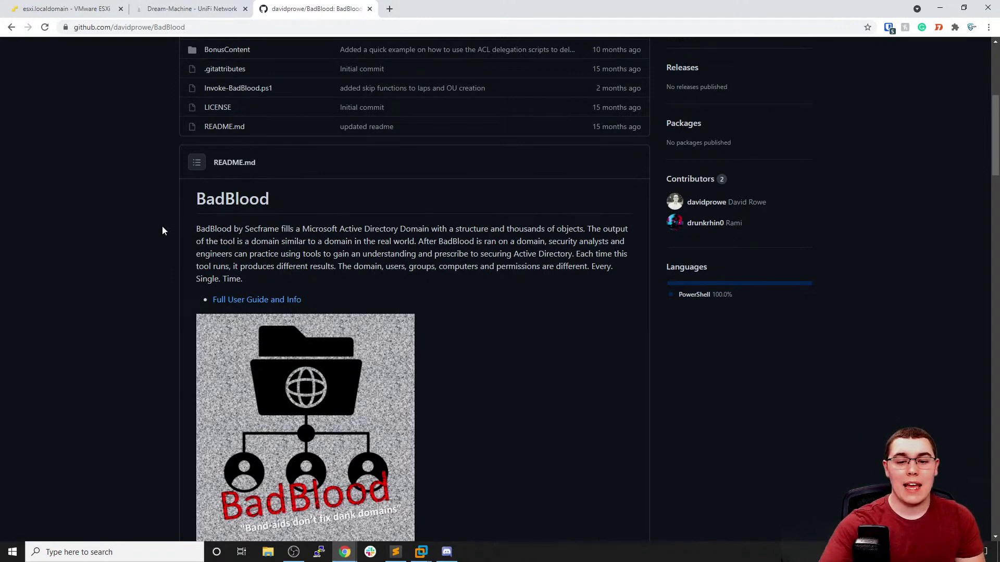
{"action": "scroll", "coordinate": [190, 231], "scroll_direction": "down", "scroll_amount": 2}
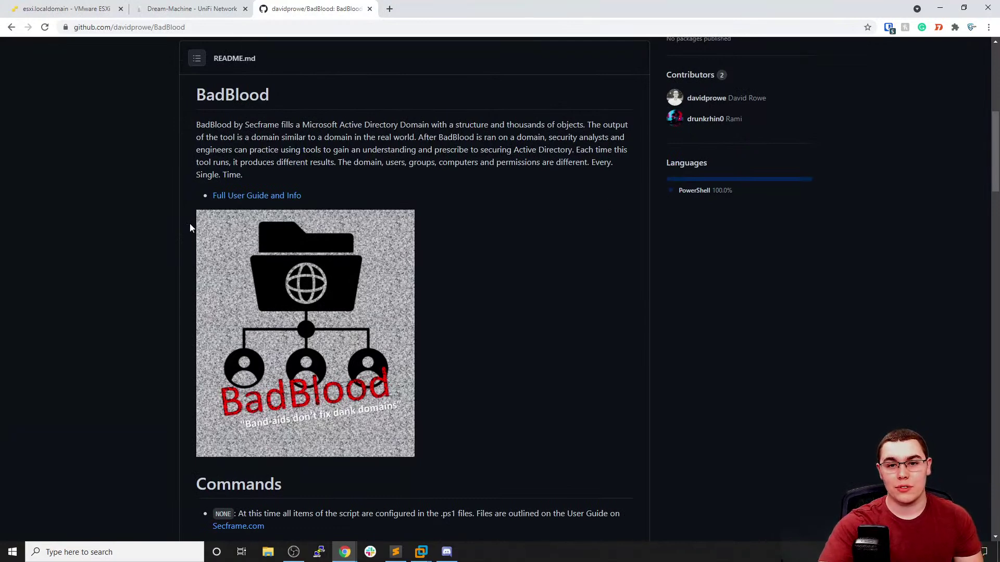
{"action": "scroll", "coordinate": [187, 218], "scroll_direction": "up", "scroll_amount": 2}
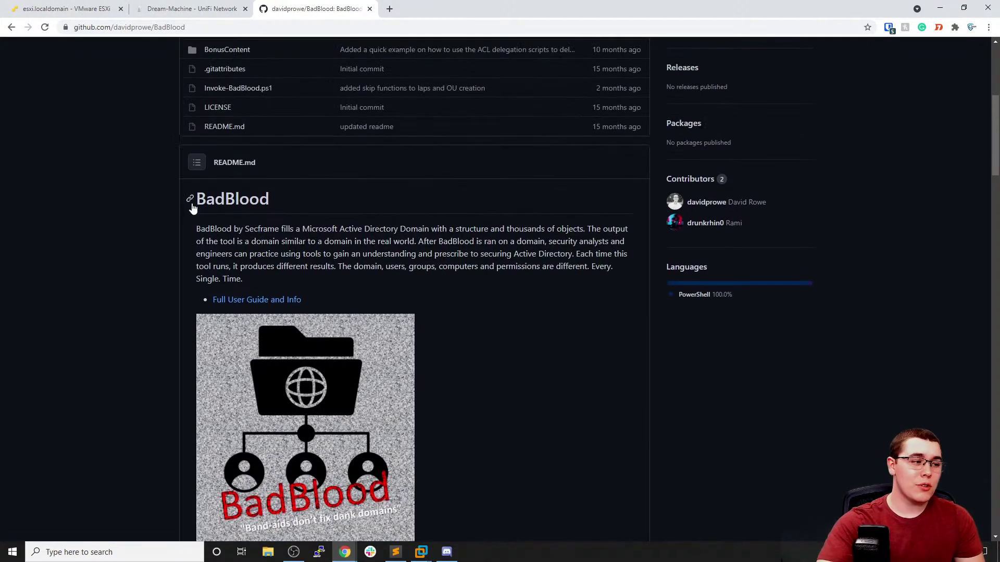
{"action": "scroll", "coordinate": [198, 204], "scroll_direction": "up", "scroll_amount": 4}
{"action": "scroll", "coordinate": [197, 207], "scroll_direction": "up", "scroll_amount": 2}
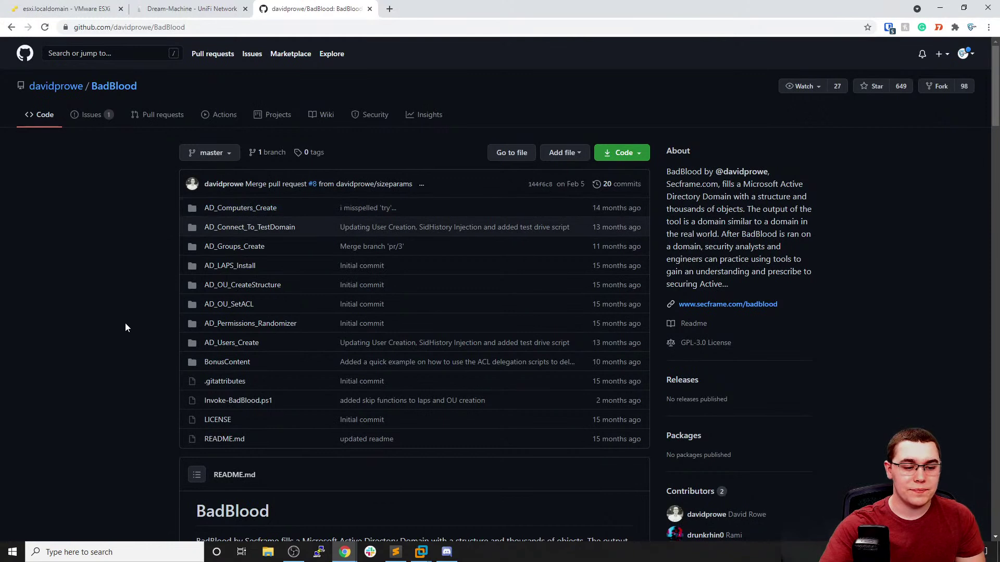
{"action": "mouse_move", "coordinate": [421, 552]}
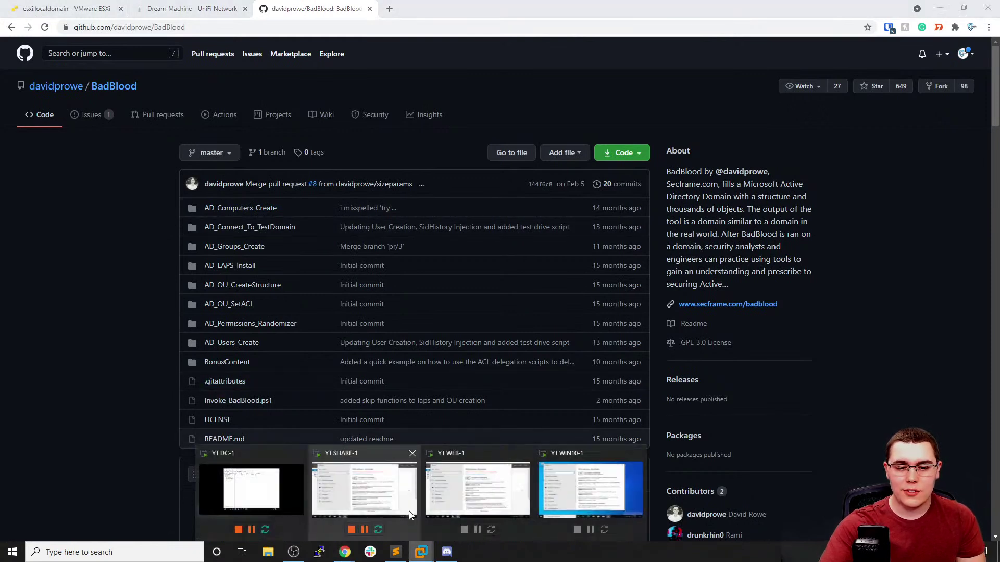
{"action": "left_click", "coordinate": [280, 487]}
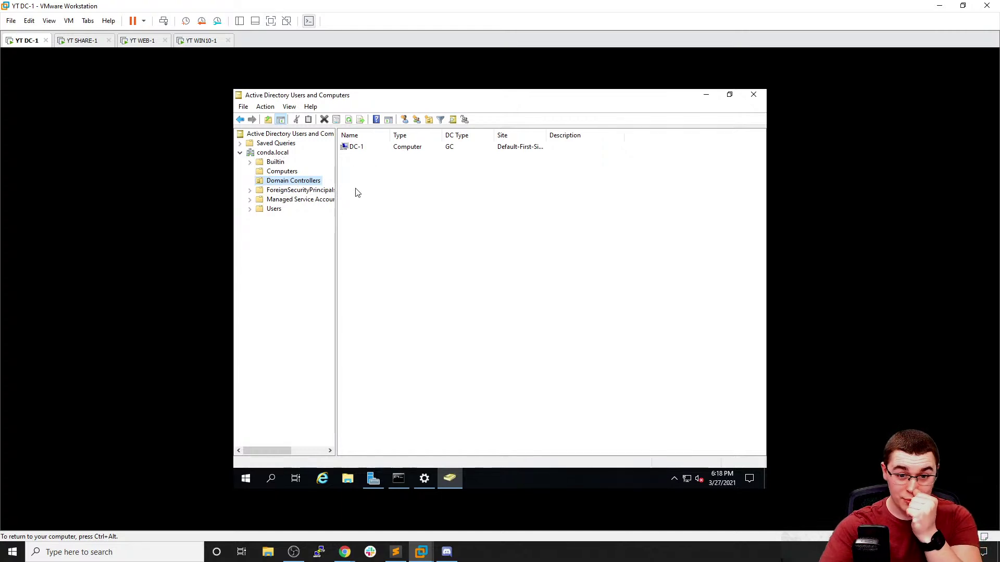
Create a 'Global Users' organizational unit under conda.local
{"action": "left_click", "coordinate": [276, 210]}
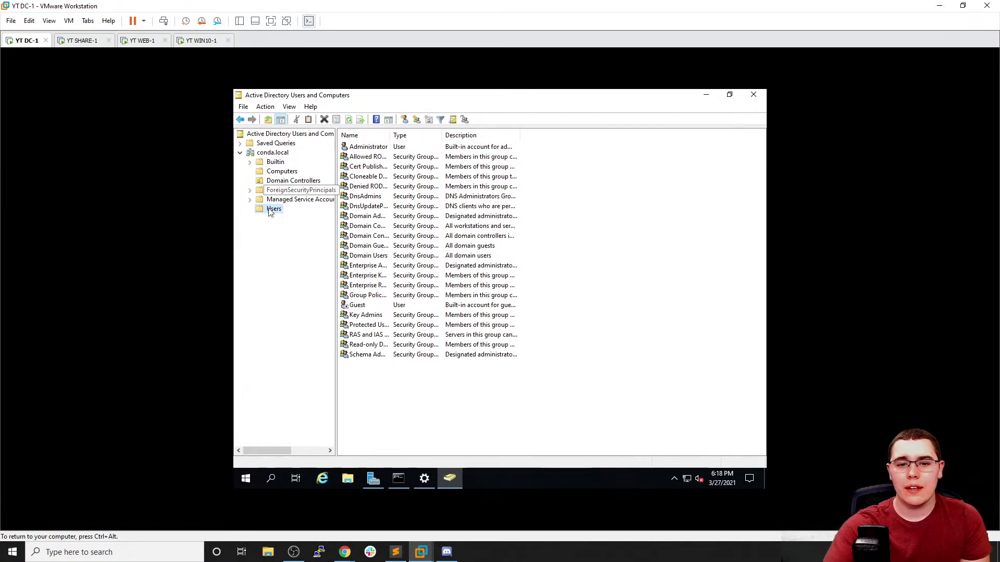
{"action": "right_click", "coordinate": [264, 156]}
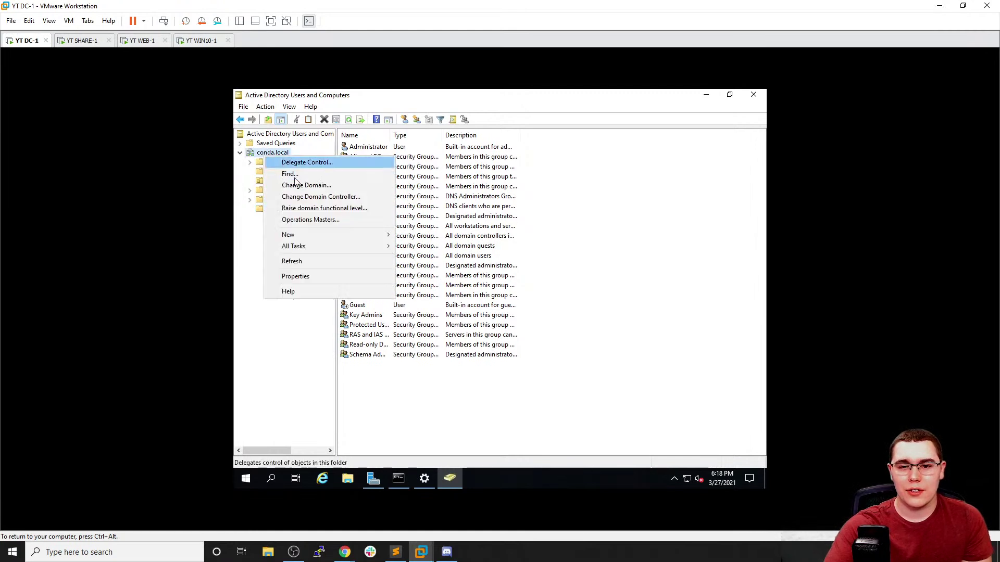
{"action": "mouse_move", "coordinate": [329, 237]}
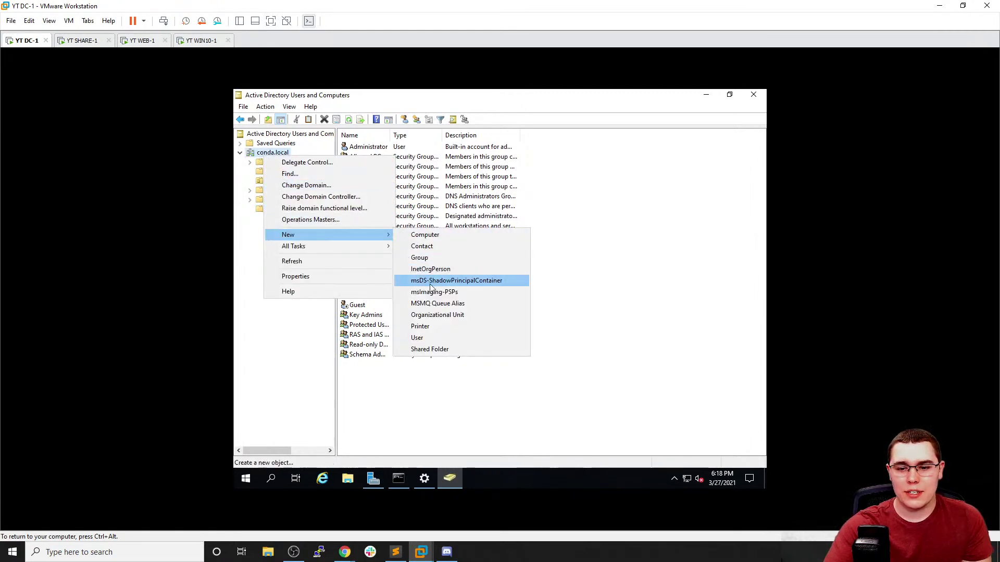
{"action": "left_click", "coordinate": [438, 315]}
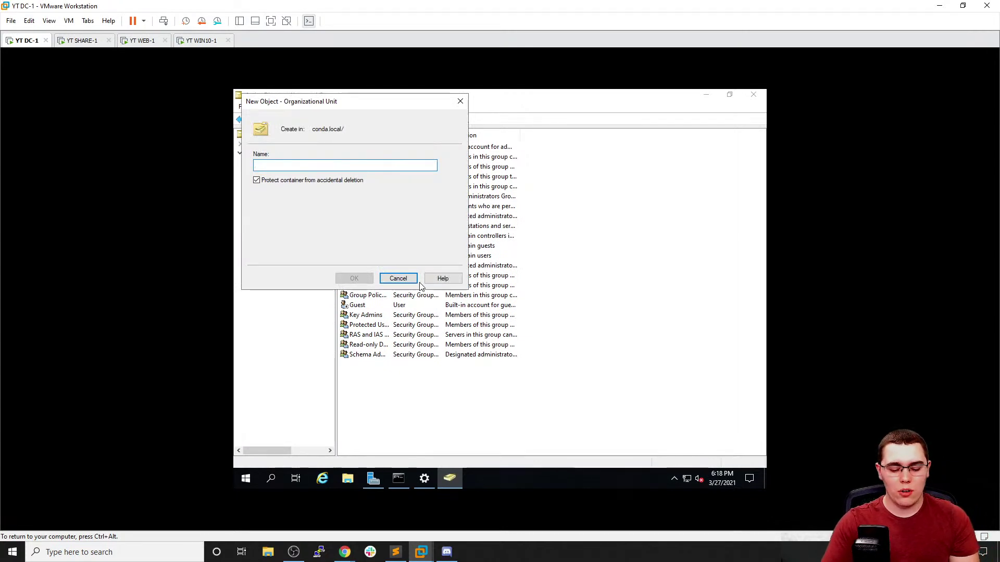
{"action": "type", "text": "Glob"}
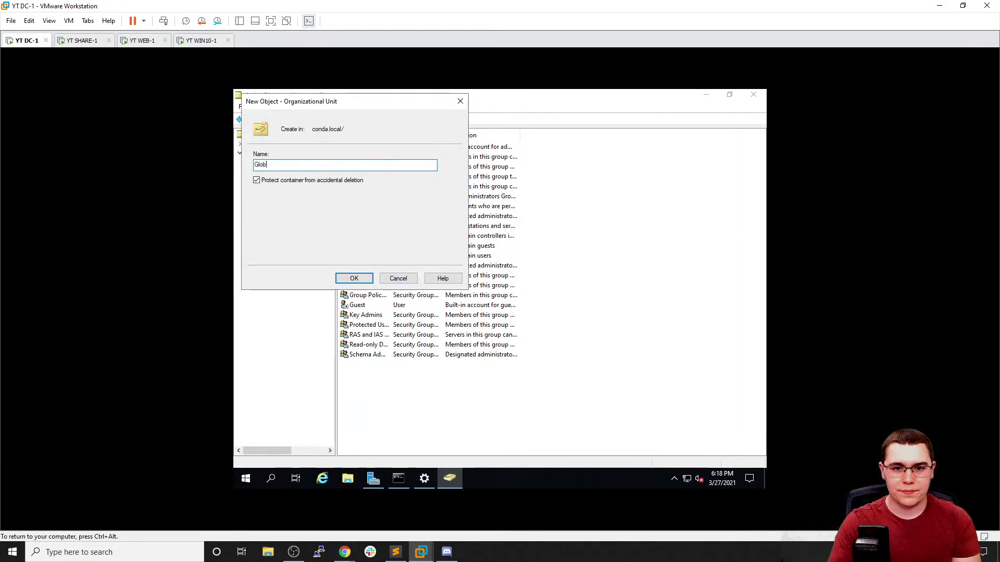
{"action": "type", "text": "al Users"}
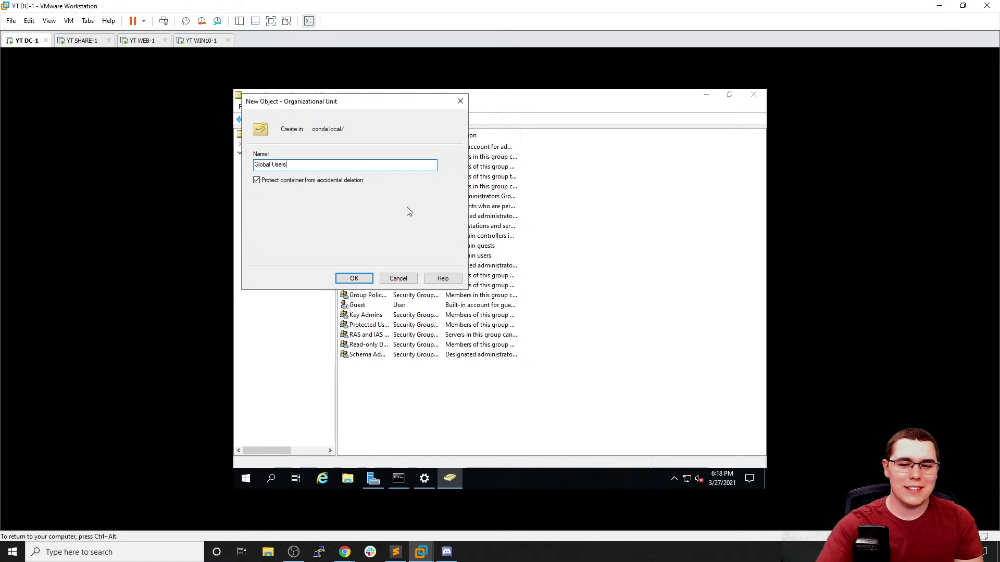
{"action": "left_click", "coordinate": [354, 279]}
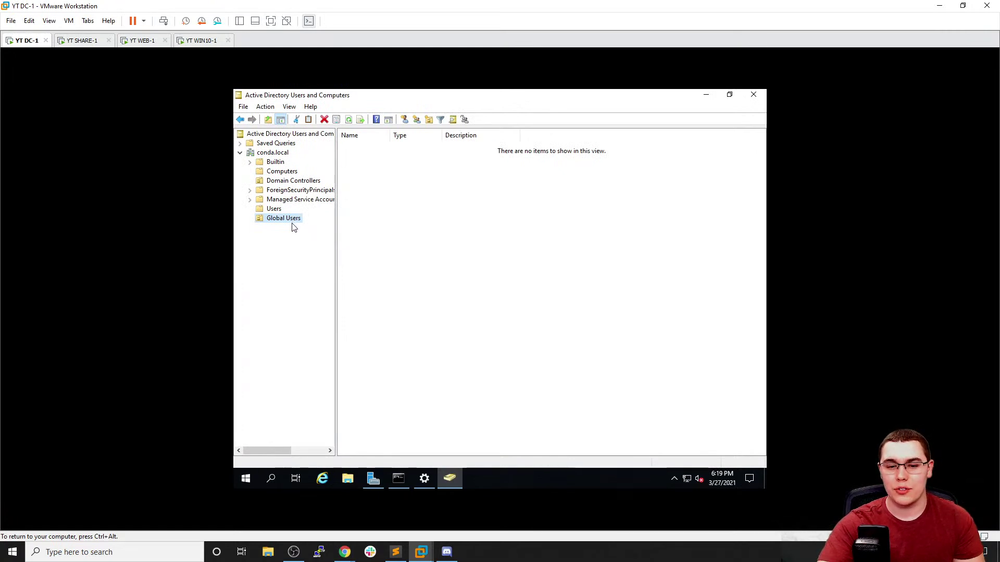
Create 'Workstations' and 'Servers' organizational units under conda.local, then view Global Users
{"action": "right_click", "coordinate": [277, 154]}
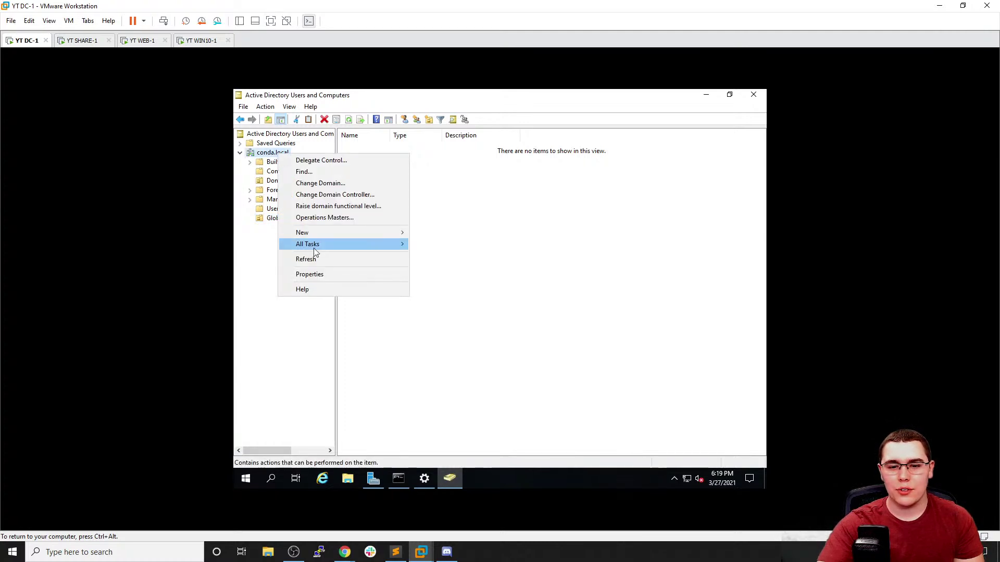
{"action": "mouse_move", "coordinate": [319, 233]}
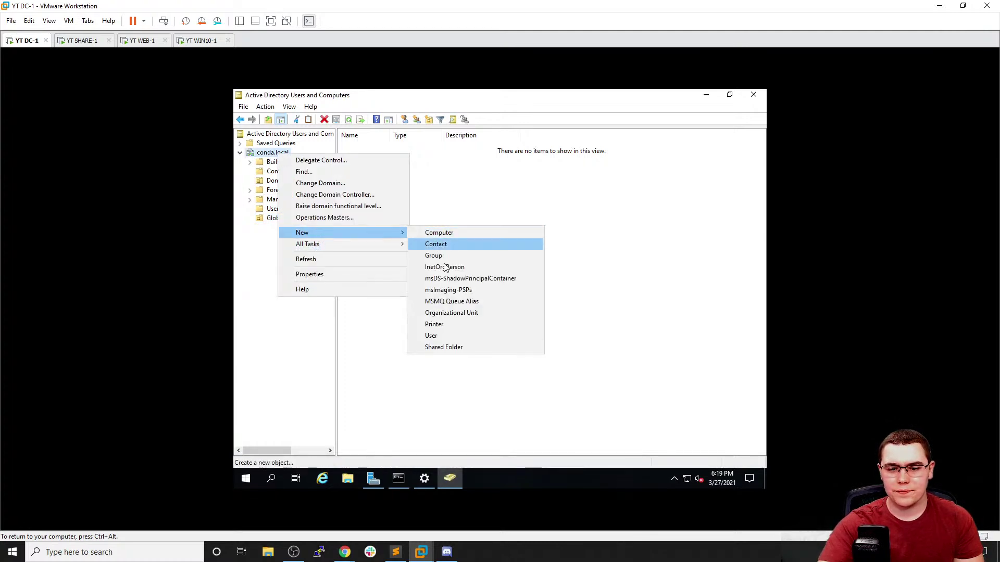
{"action": "left_click", "coordinate": [450, 312]}
{"action": "type", "text": "Workstations"}
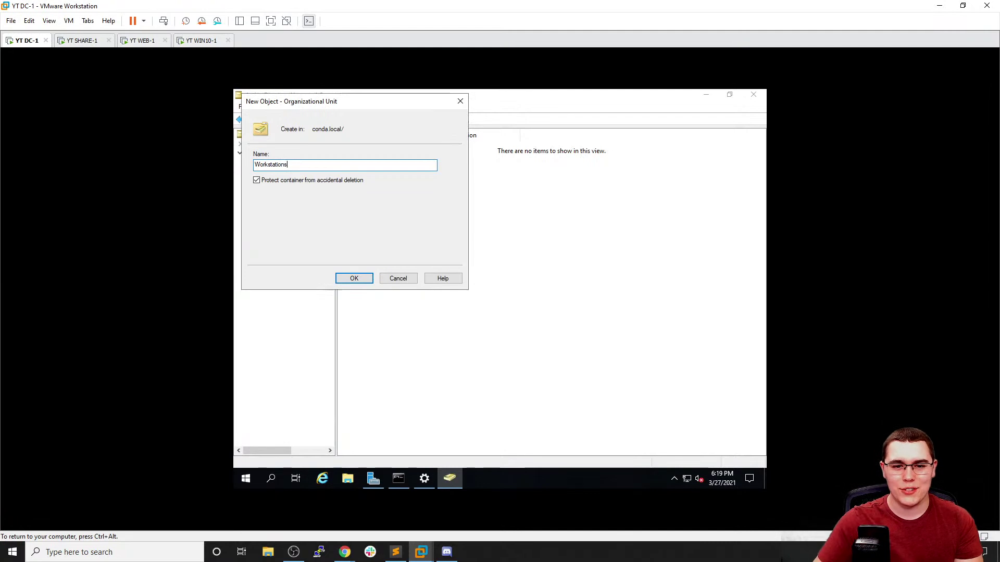
{"action": "left_click", "coordinate": [362, 279]}
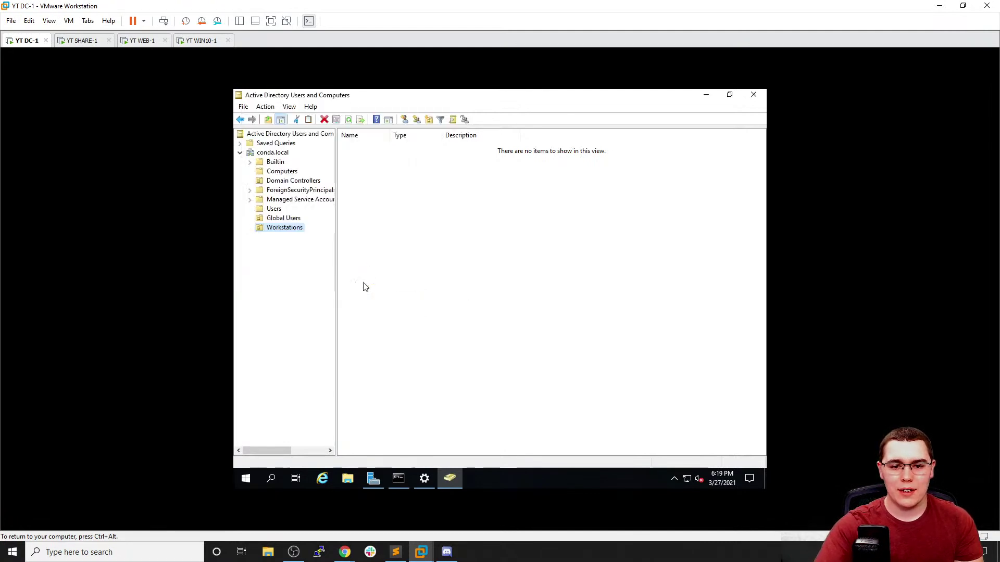
{"action": "right_click", "coordinate": [278, 155]}
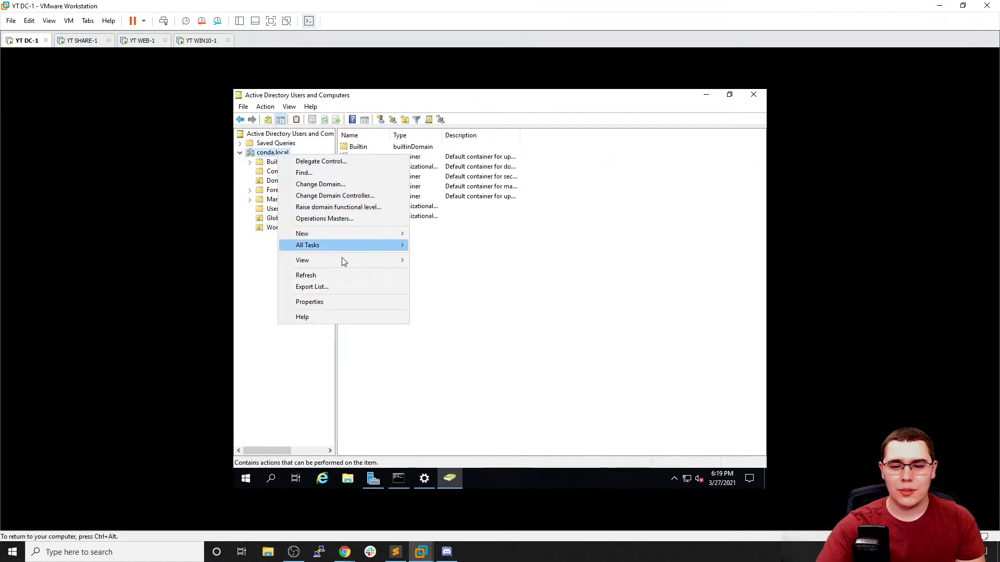
{"action": "mouse_move", "coordinate": [342, 235]}
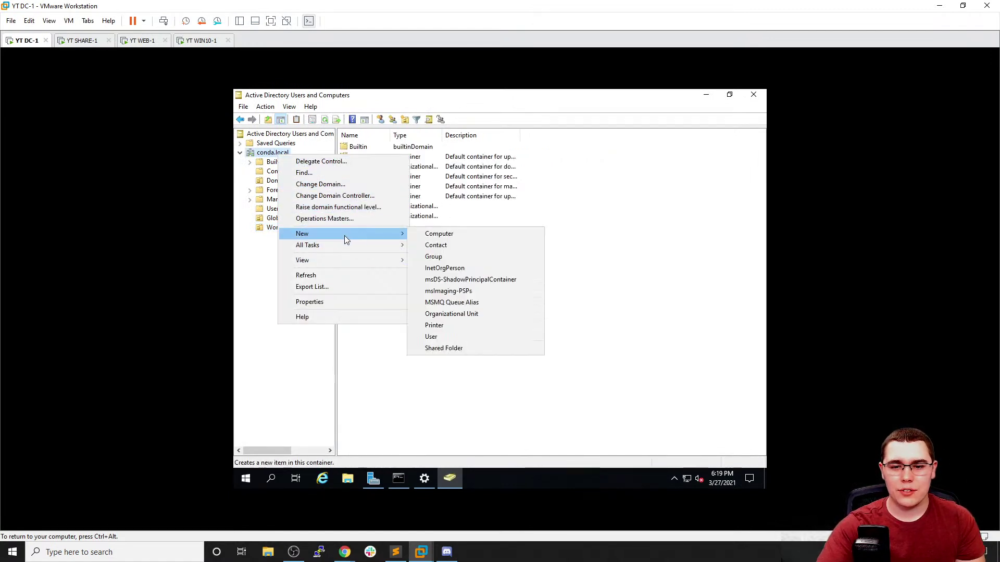
{"action": "left_click", "coordinate": [445, 314]}
{"action": "type", "text": "Servers"}
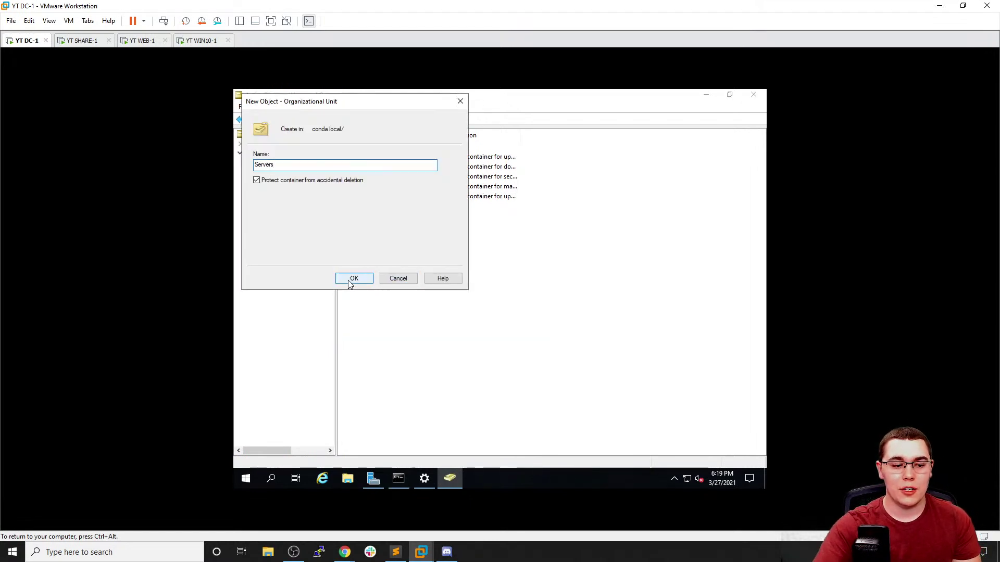
{"action": "left_click", "coordinate": [354, 278]}
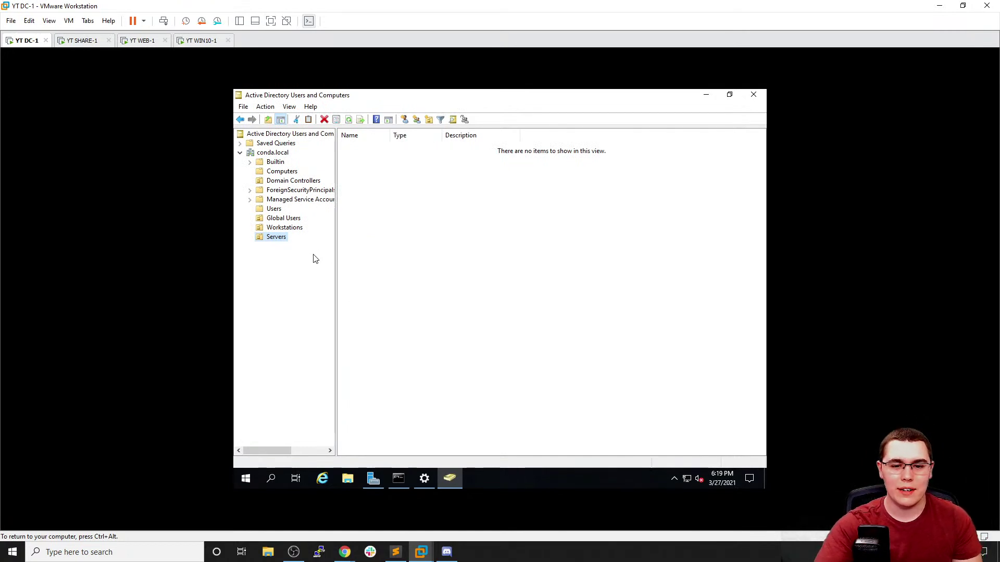
{"action": "left_click", "coordinate": [294, 219]}
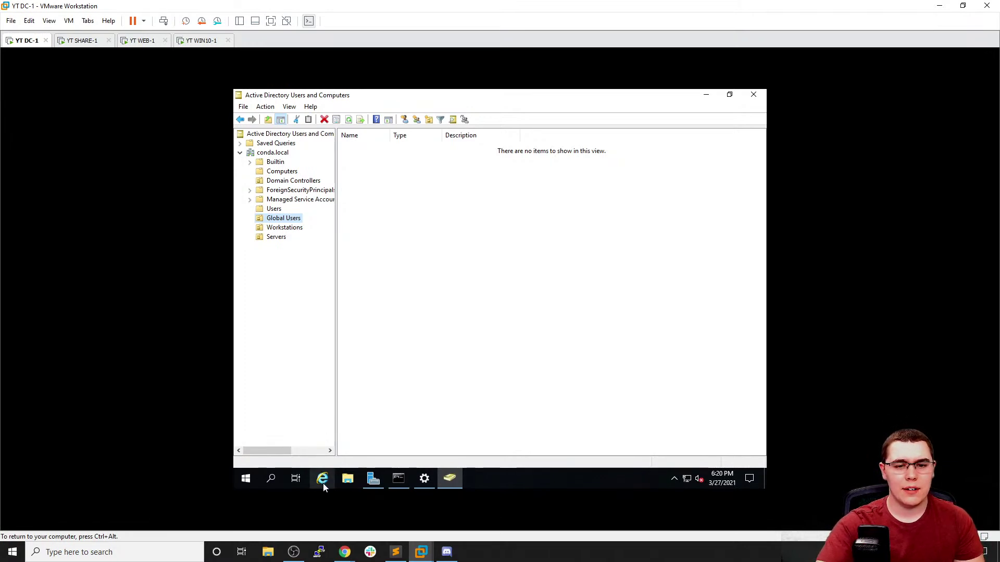
Look at the empty Servers OU, then select the computer accounts in Computers without moving them
{"action": "left_click", "coordinate": [283, 240]}
{"action": "right_click", "coordinate": [408, 168]}
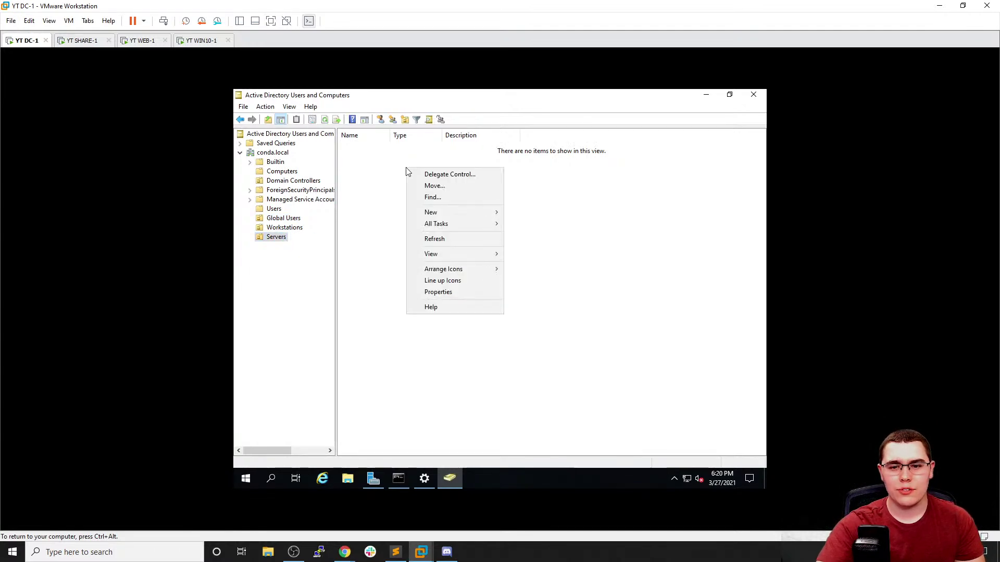
{"action": "mouse_move", "coordinate": [444, 212]}
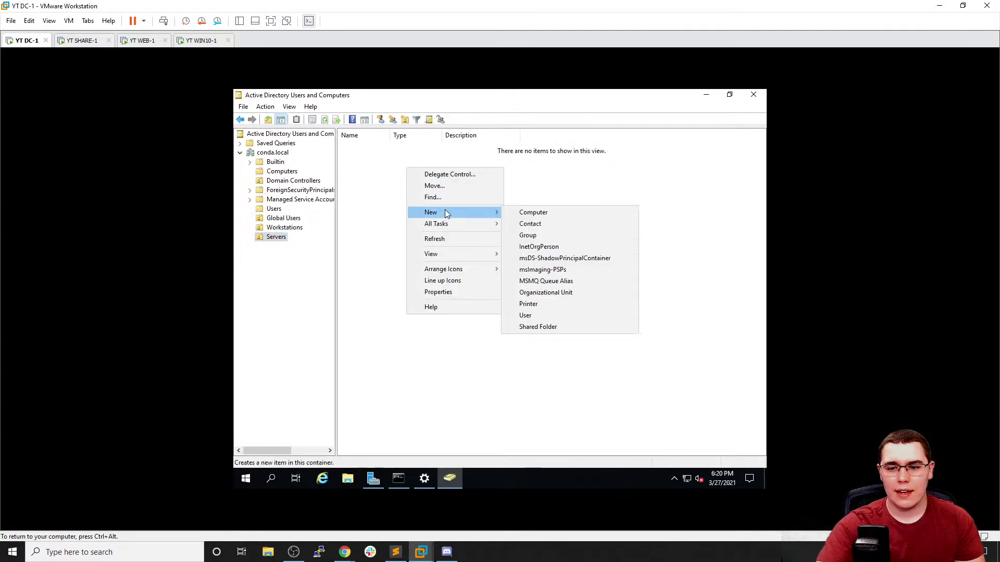
{"action": "left_click", "coordinate": [368, 195]}
{"action": "left_click", "coordinate": [282, 171]}
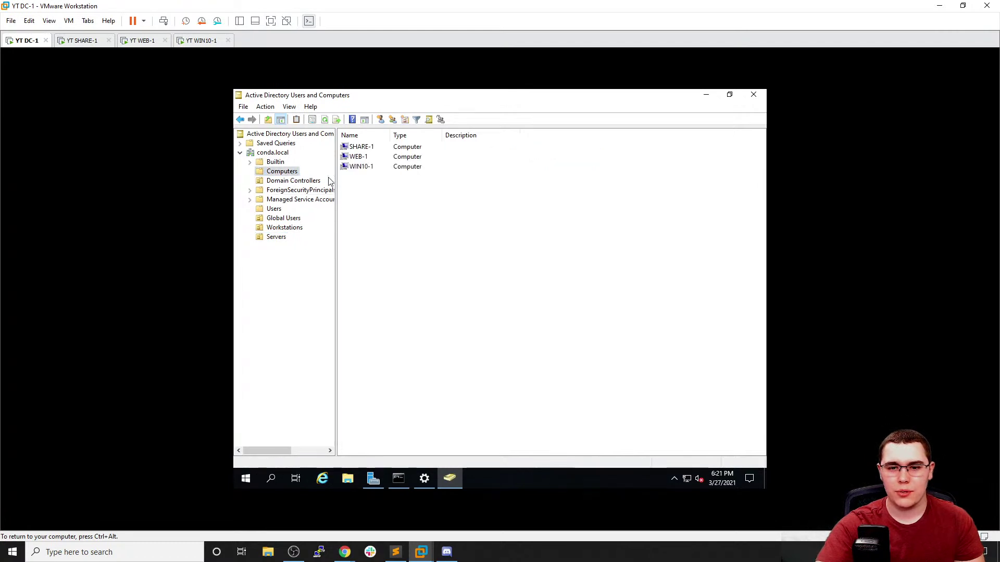
{"action": "left_click_drag", "start_coordinate": [392, 186], "coordinate": [282, 239]}
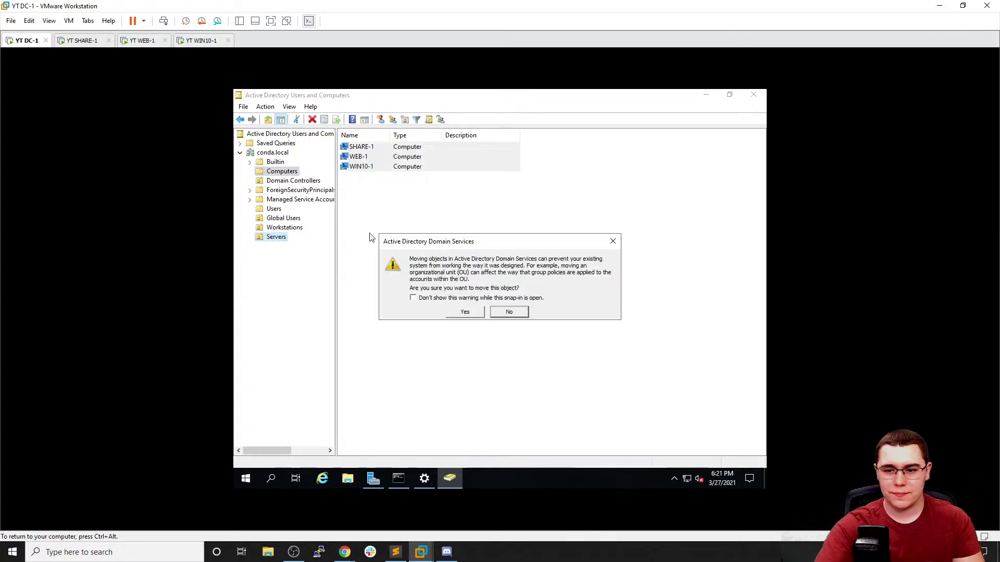
{"action": "left_click", "coordinate": [612, 241]}
Open and dismiss the action menus for the computers and the Computers container, clearing the selection
{"action": "right_click", "coordinate": [452, 166]}
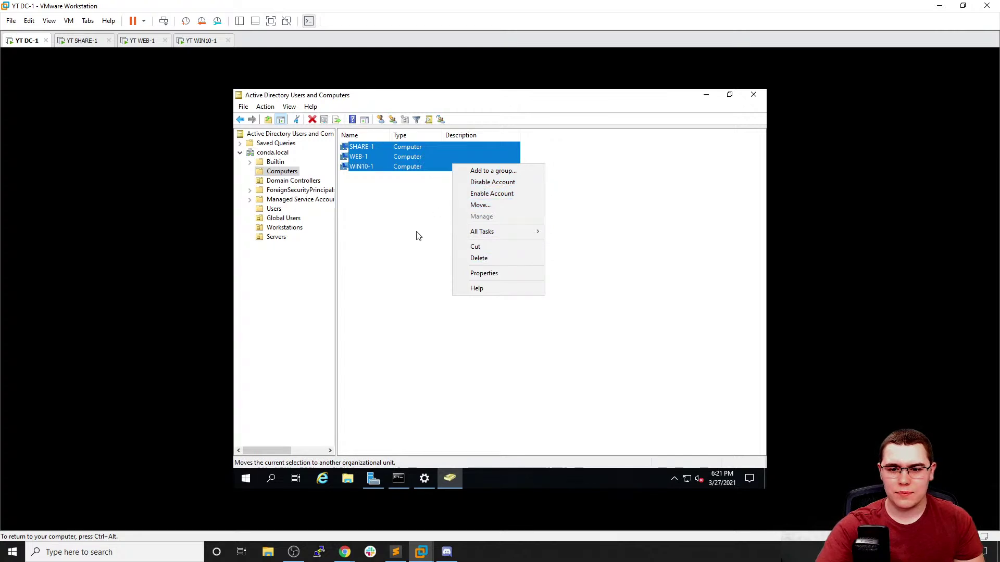
{"action": "left_click", "coordinate": [395, 224]}
{"action": "right_click", "coordinate": [415, 211]}
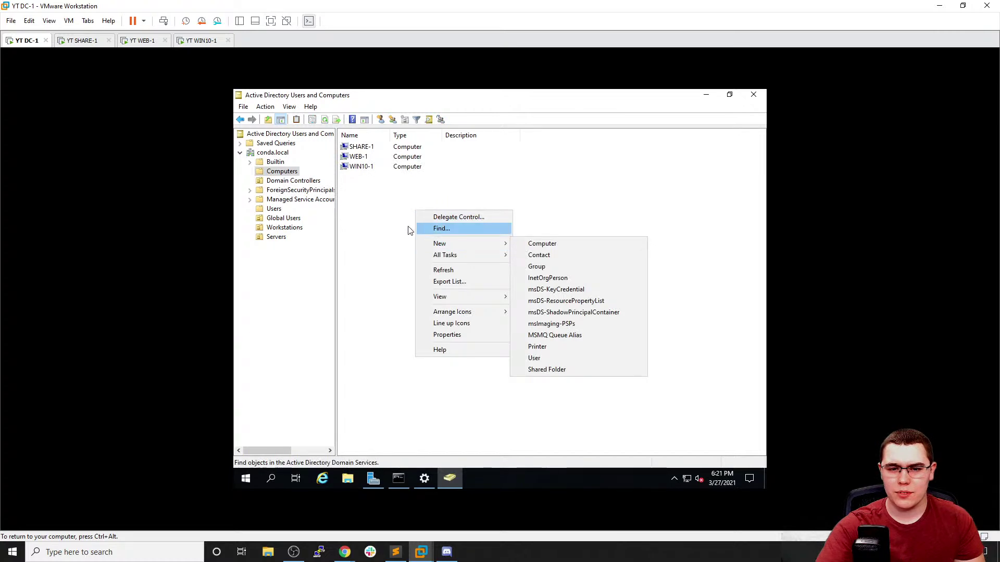
{"action": "left_click", "coordinate": [375, 216]}
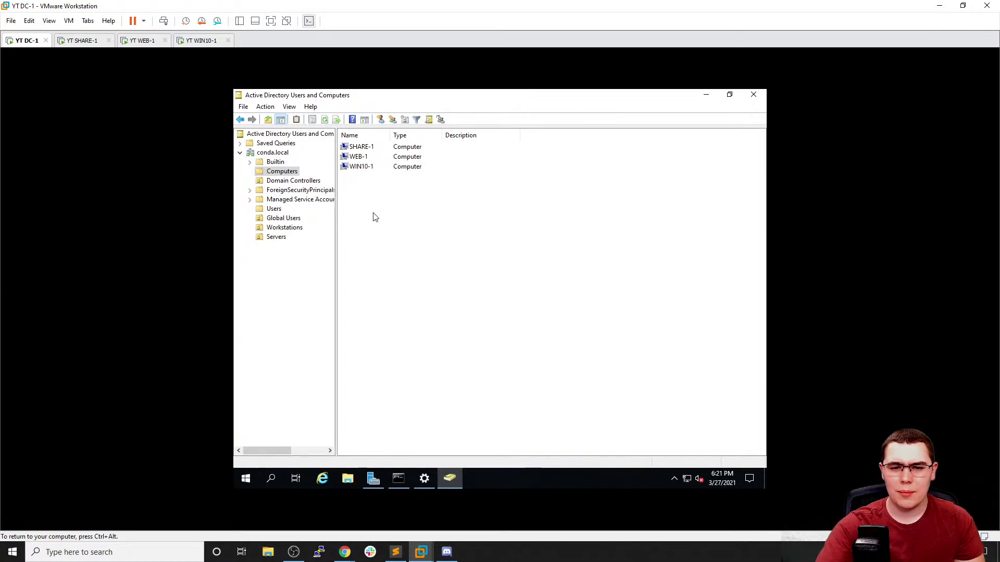
{"action": "left_click_drag", "start_coordinate": [378, 189], "coordinate": [462, 223]}
{"action": "left_click", "coordinate": [462, 223]}
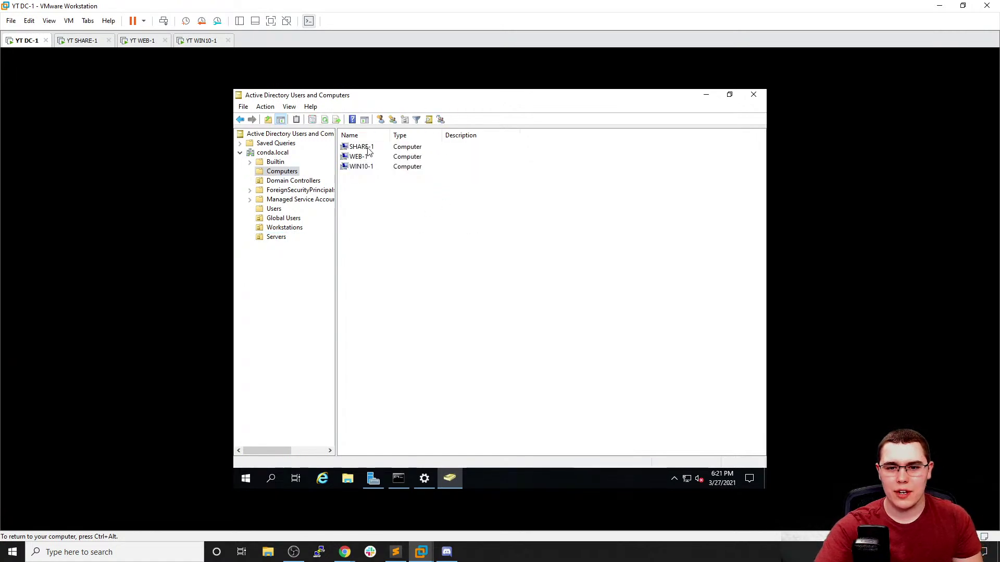
Move SHARE-1 and WEB-1 into the Servers OU and WIN10-1 into Workstations, then verify both
{"action": "left_click", "coordinate": [365, 148]}
{"action": "left_click", "coordinate": [368, 157], "text": "ctrl"}
{"action": "left_click_drag", "start_coordinate": [367, 153], "coordinate": [276, 237]}
{"action": "left_click", "coordinate": [465, 312]}
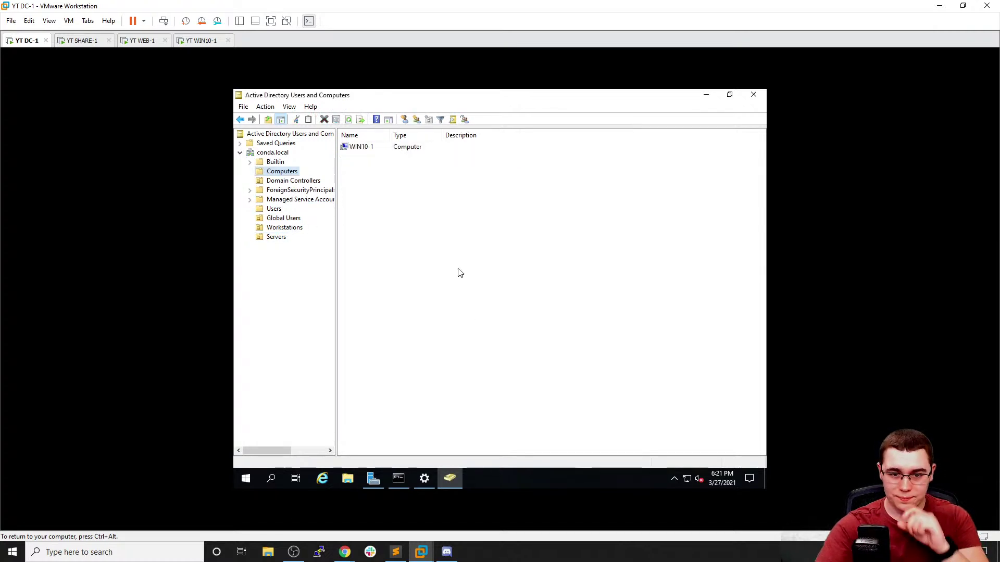
{"action": "left_click_drag", "start_coordinate": [359, 147], "coordinate": [287, 229]}
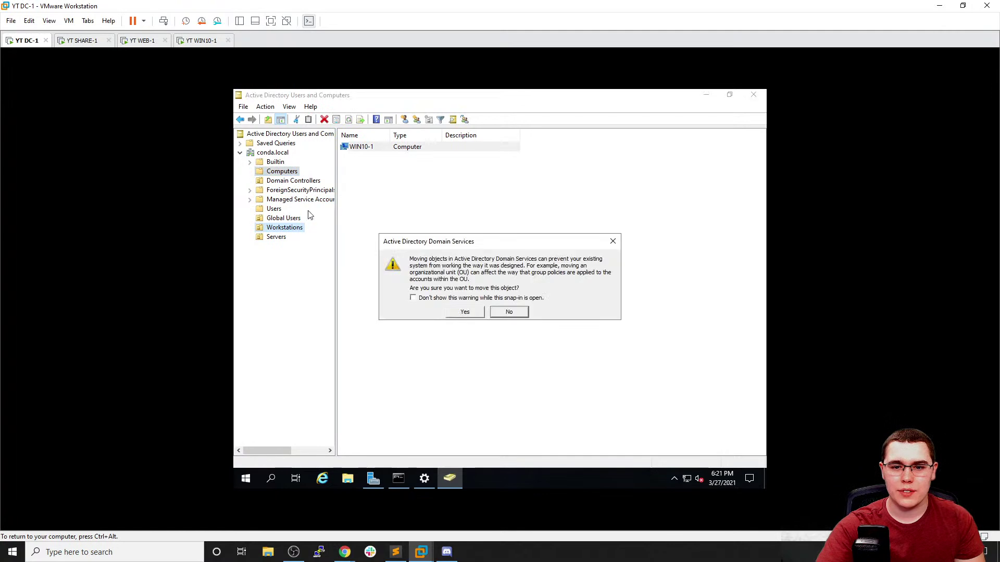
{"action": "left_click", "coordinate": [465, 313]}
{"action": "left_click", "coordinate": [288, 231]}
{"action": "left_click", "coordinate": [270, 239]}
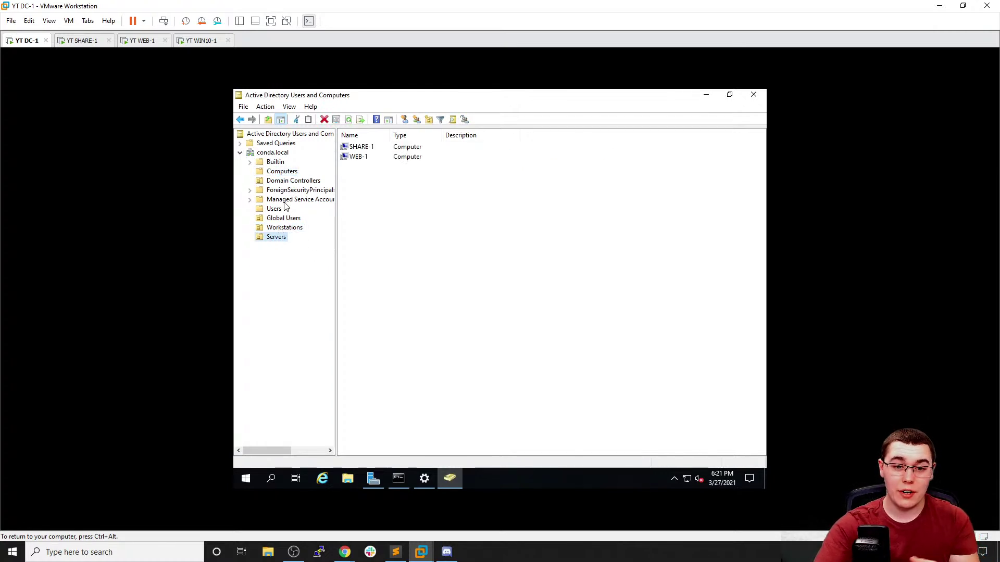
Recheck the Computers OU and return to Server Manager's Local Server page
{"action": "left_click", "coordinate": [287, 172]}
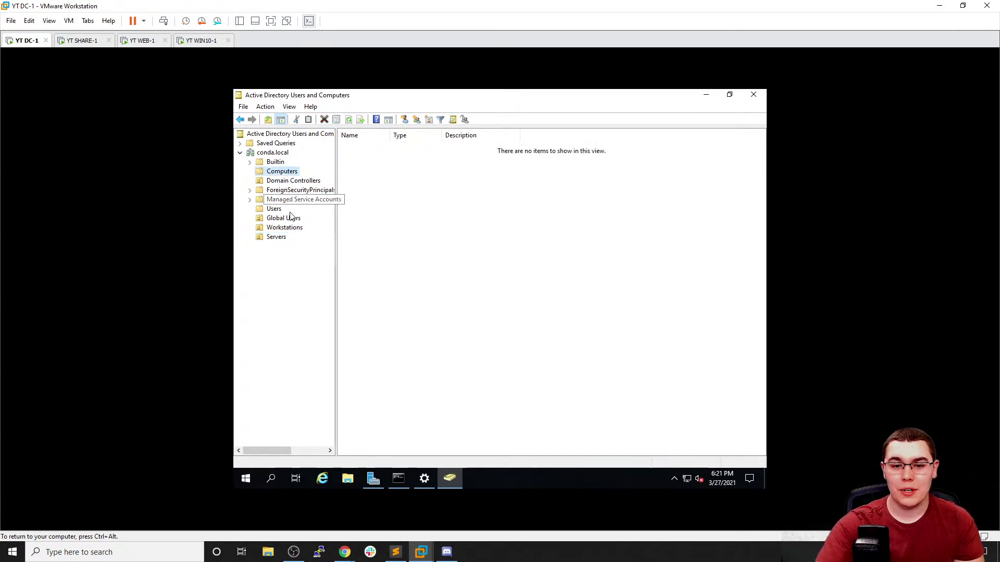
{"action": "left_click", "coordinate": [373, 478]}
{"action": "left_click_drag", "start_coordinate": [559, 337], "coordinate": [665, 338]}
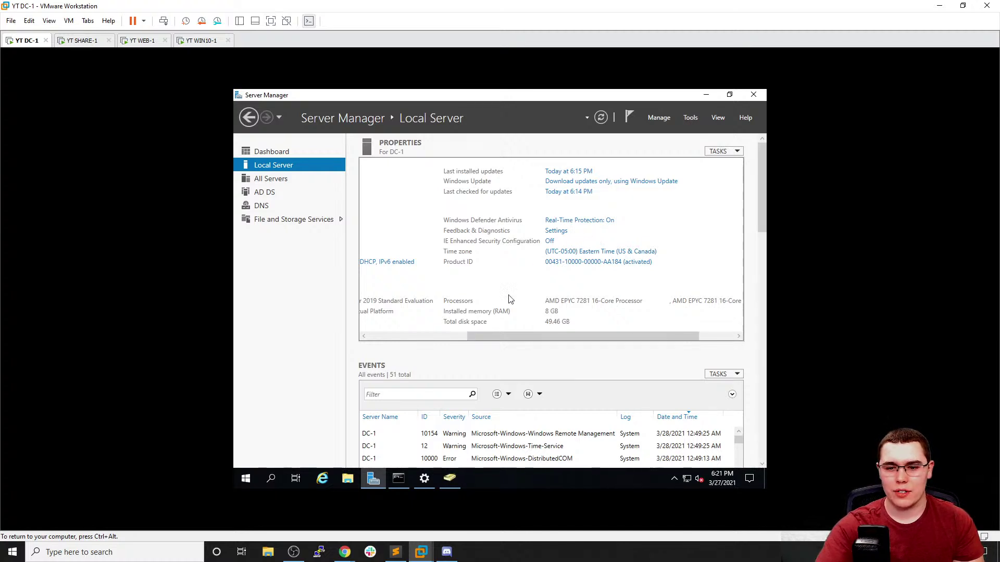
Search 'chrome download' in a maximized Internet Explorer and start the ChromeSetup.exe download from Google
{"action": "left_click", "coordinate": [322, 478]}
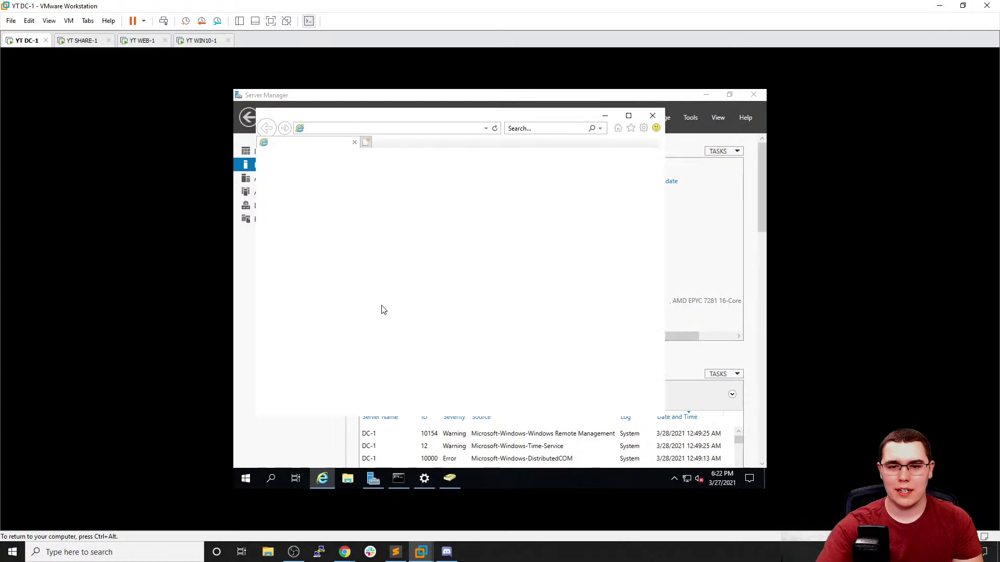
{"action": "left_click", "coordinate": [382, 128]}
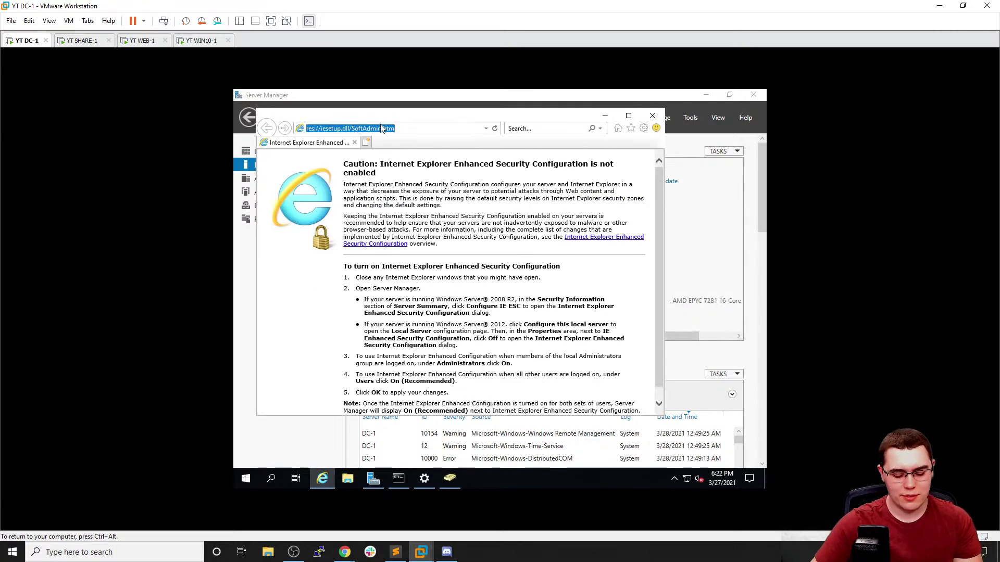
{"action": "type", "text": "chr"}
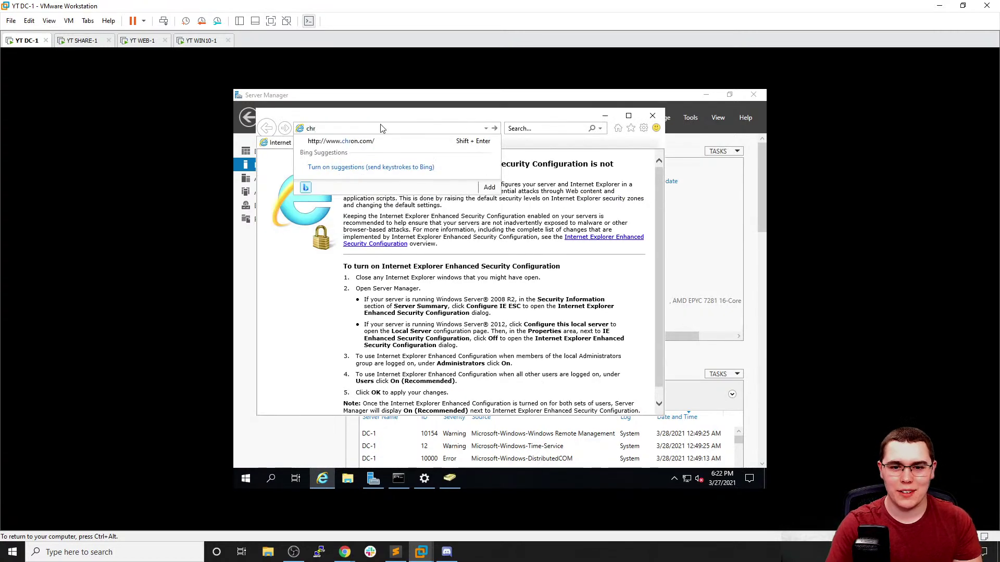
{"action": "type", "text": "o"}
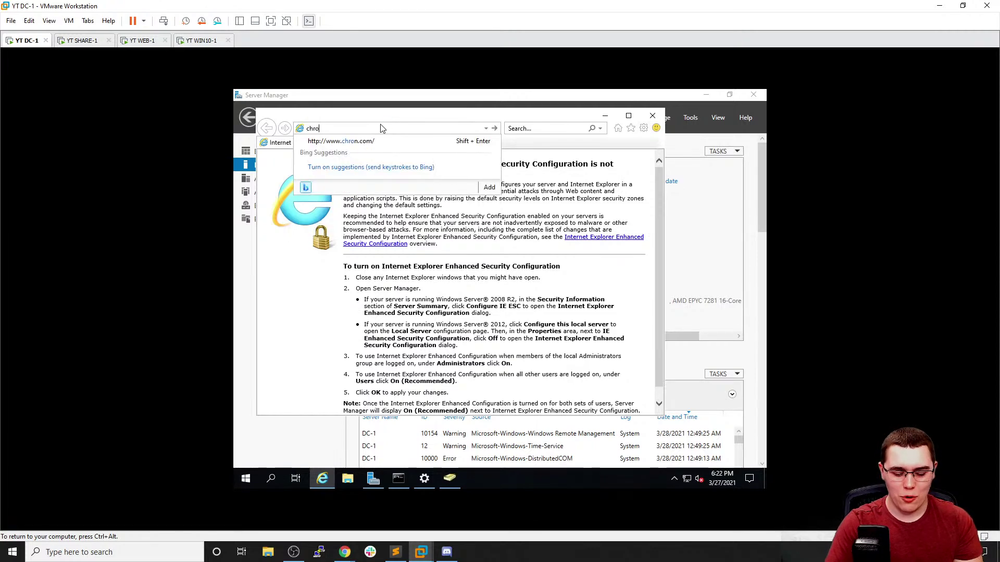
{"action": "type", "text": "me download"}
{"action": "key", "text": "Return"}
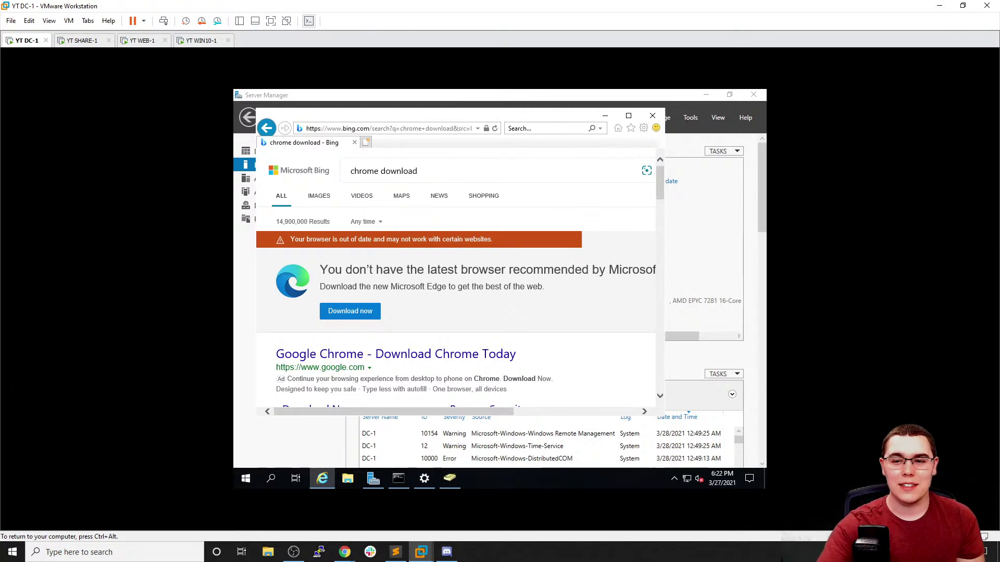
{"action": "left_click", "coordinate": [628, 115]}
{"action": "scroll", "coordinate": [562, 270], "scroll_direction": "down", "scroll_amount": 1}
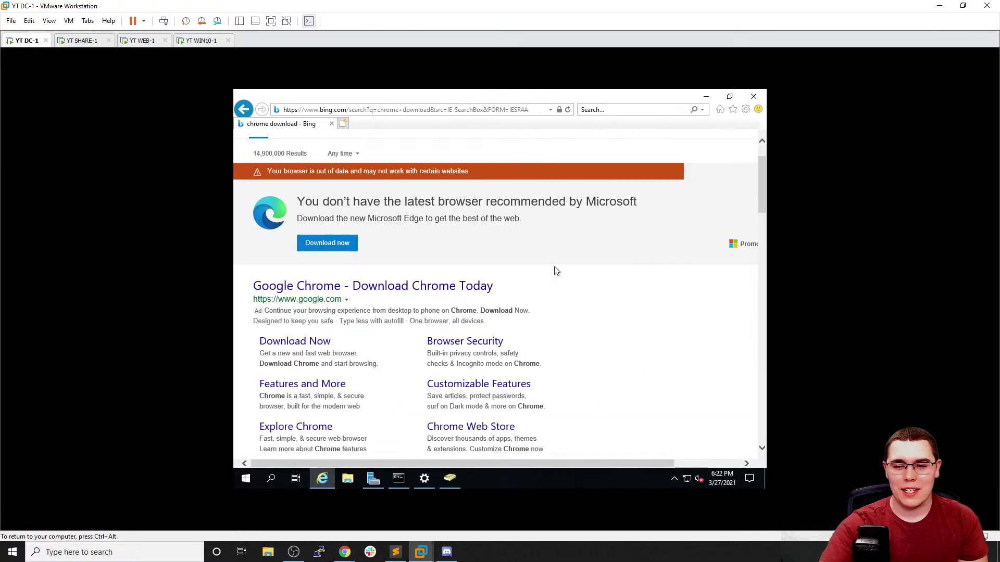
{"action": "left_click", "coordinate": [467, 284]}
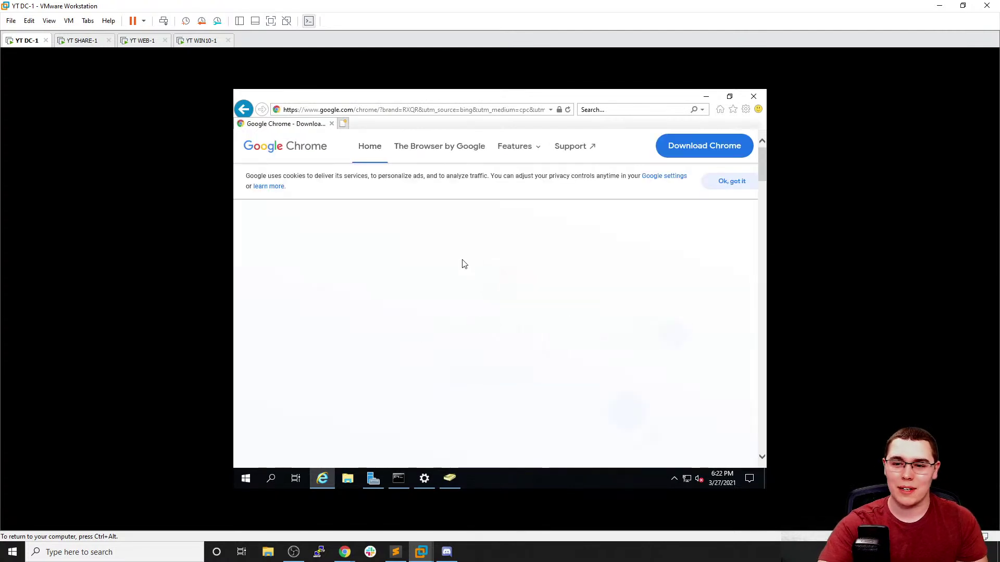
{"action": "left_click", "coordinate": [389, 383]}
Opt out of usage statistics and run the downloaded Chrome installer until the Welcome to Chrome page appears
{"action": "left_click", "coordinate": [466, 333]}
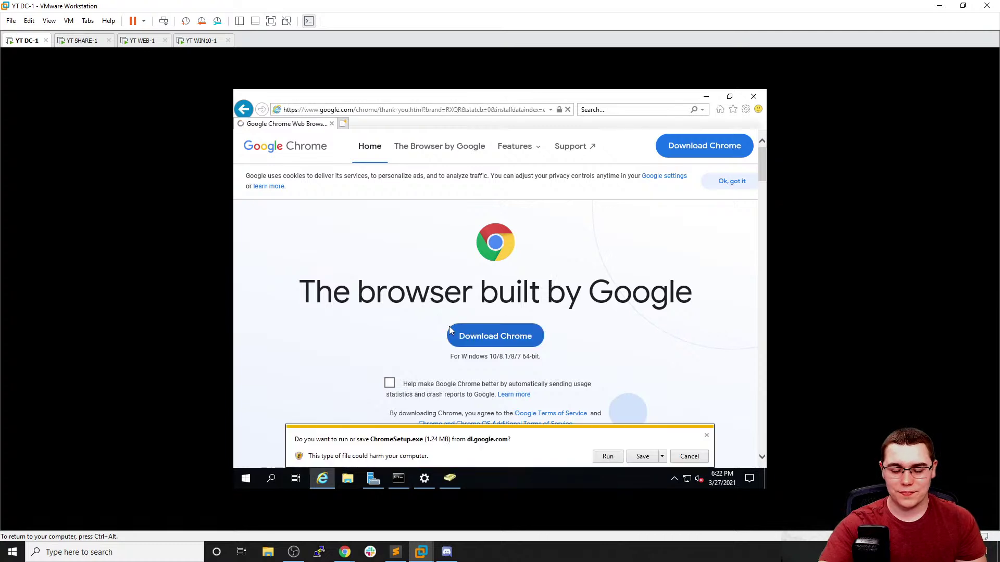
{"action": "left_click", "coordinate": [615, 458]}
{"action": "scroll", "coordinate": [579, 369], "scroll_direction": "down", "scroll_amount": 2}
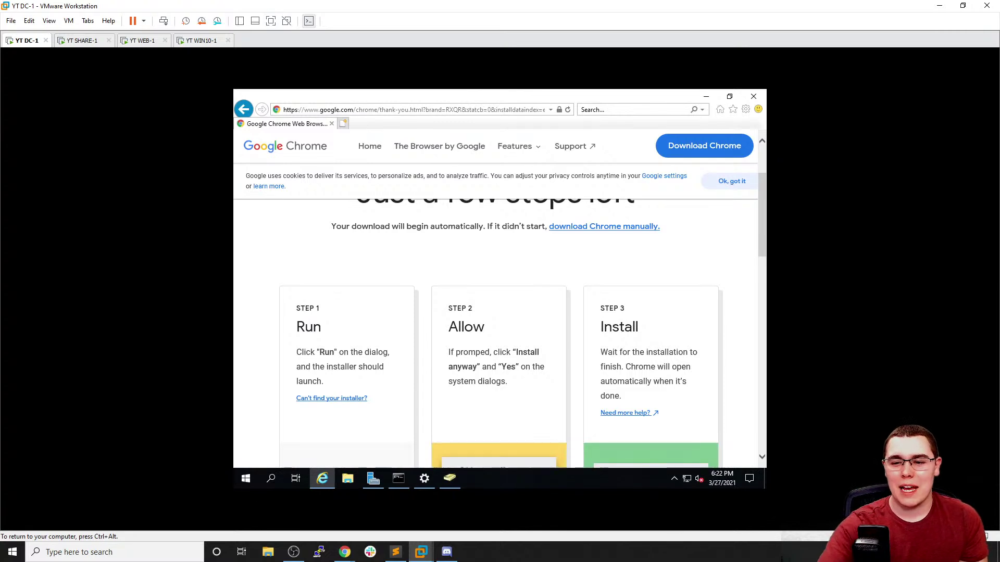
{"action": "scroll", "coordinate": [642, 284], "scroll_direction": "down", "scroll_amount": 2}
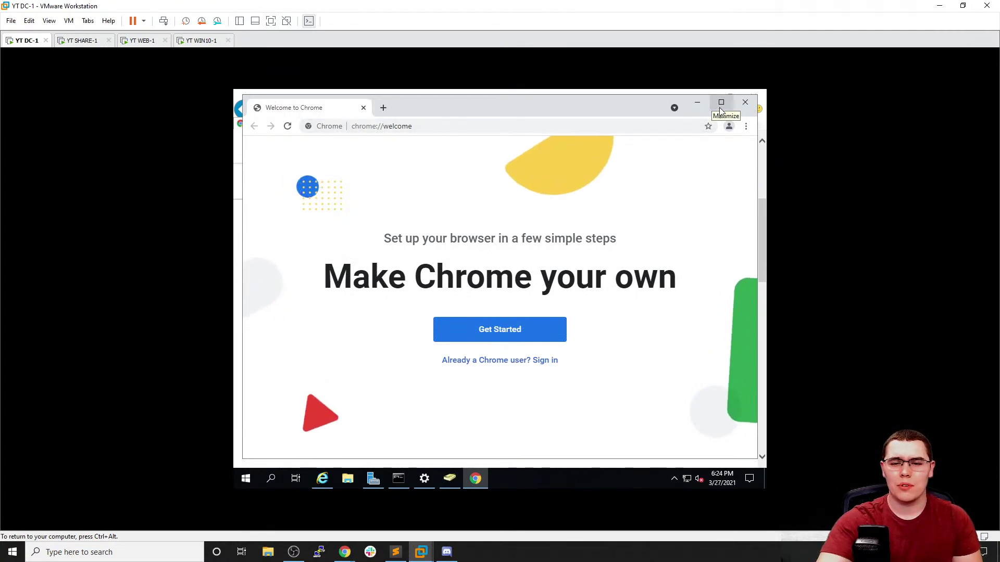
Google 'powershell bulk import ad users csv' in a maximized Chrome, then narrow it by appending 'github'
{"action": "left_click", "coordinate": [712, 107]}
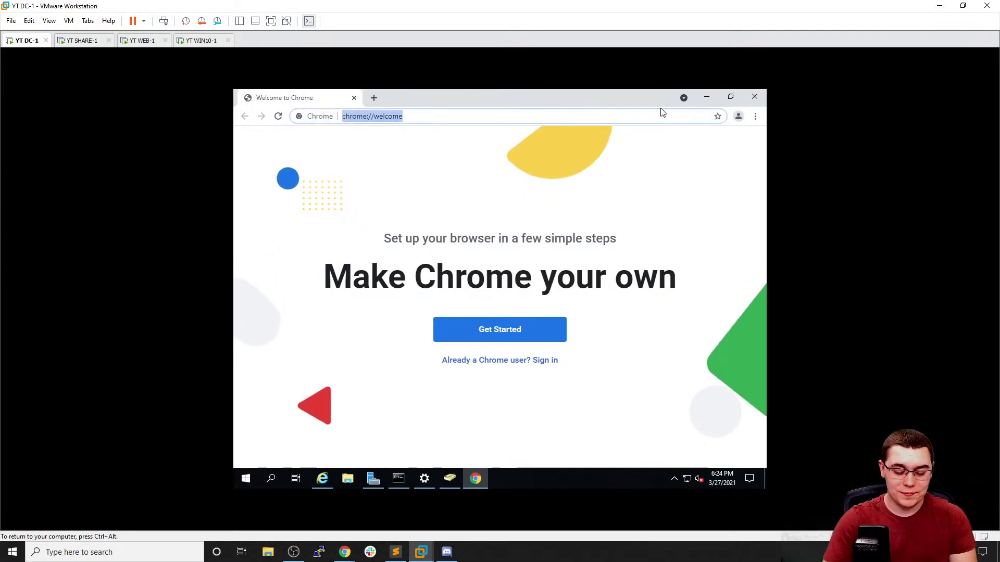
{"action": "type", "text": "powershell"}
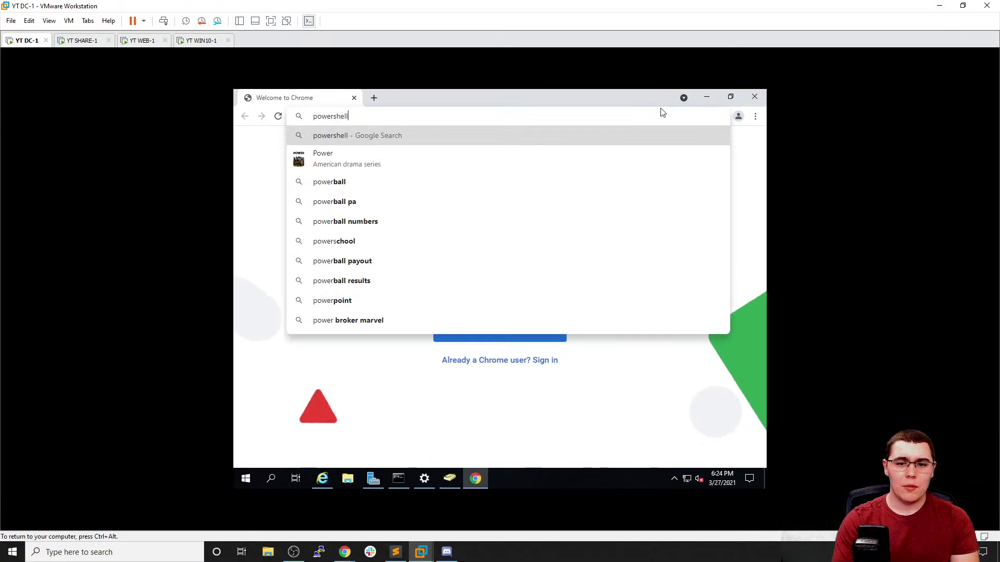
{"action": "type", "text": " buu"}
{"action": "key", "text": "BackSpace"}
{"action": "type", "text": "lk impoirt ad u"}
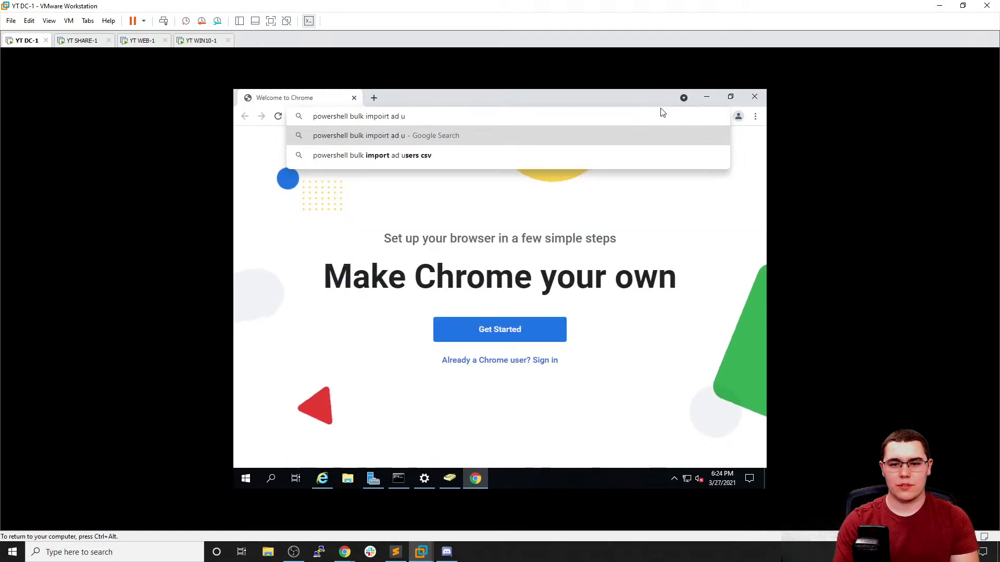
{"action": "key", "text": "Down"}
{"action": "key", "text": "Return"}
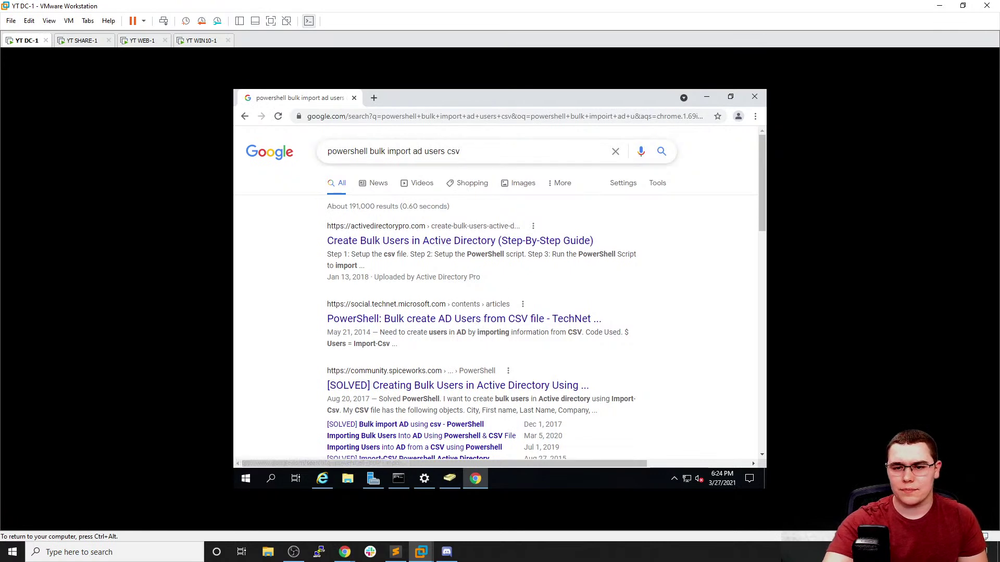
{"action": "left_click", "coordinate": [474, 151]}
{"action": "type", "text": "github"}
{"action": "key", "text": "Return"}
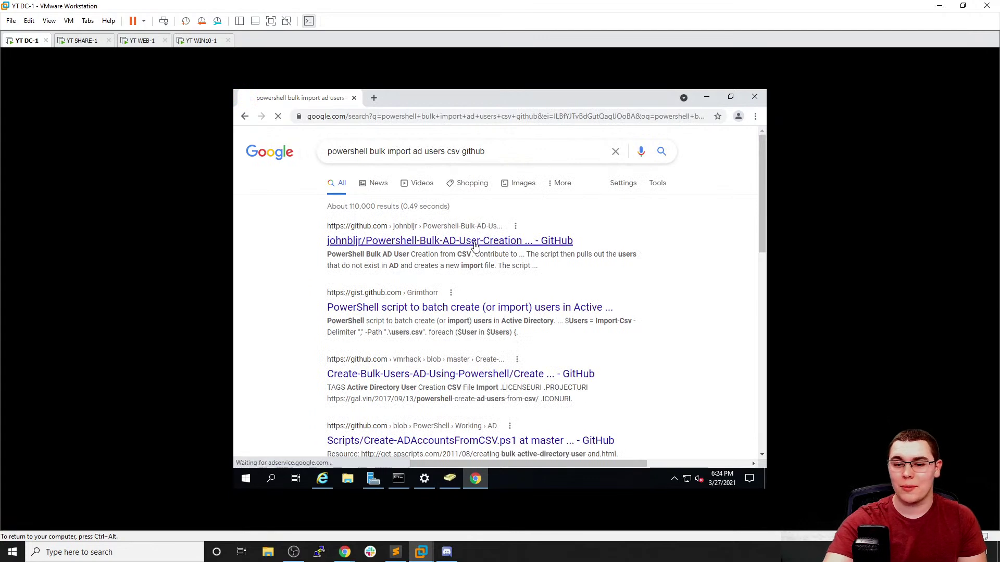
{"action": "left_click", "coordinate": [495, 242]}
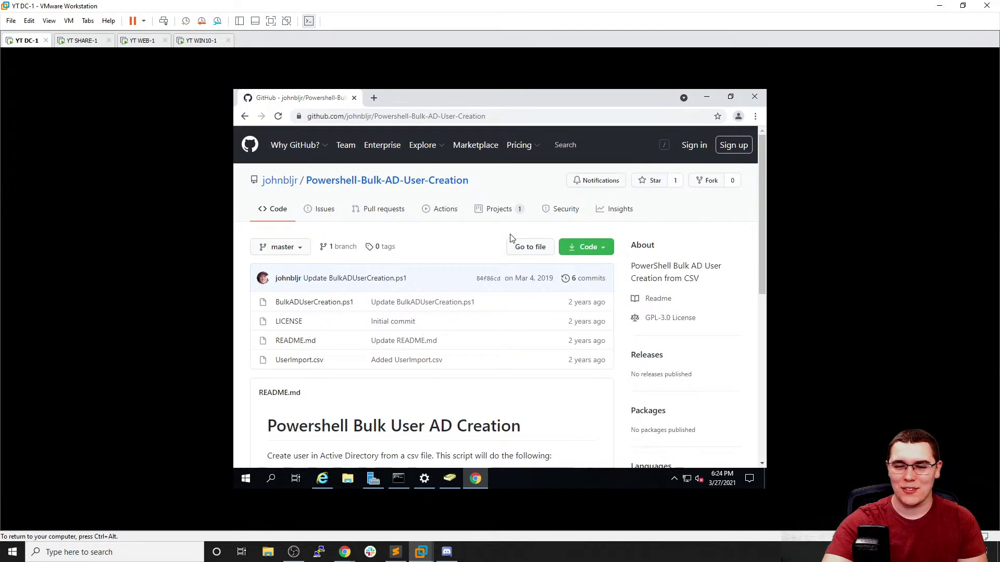
{"action": "scroll", "coordinate": [513, 229], "scroll_direction": "down", "scroll_amount": 2}
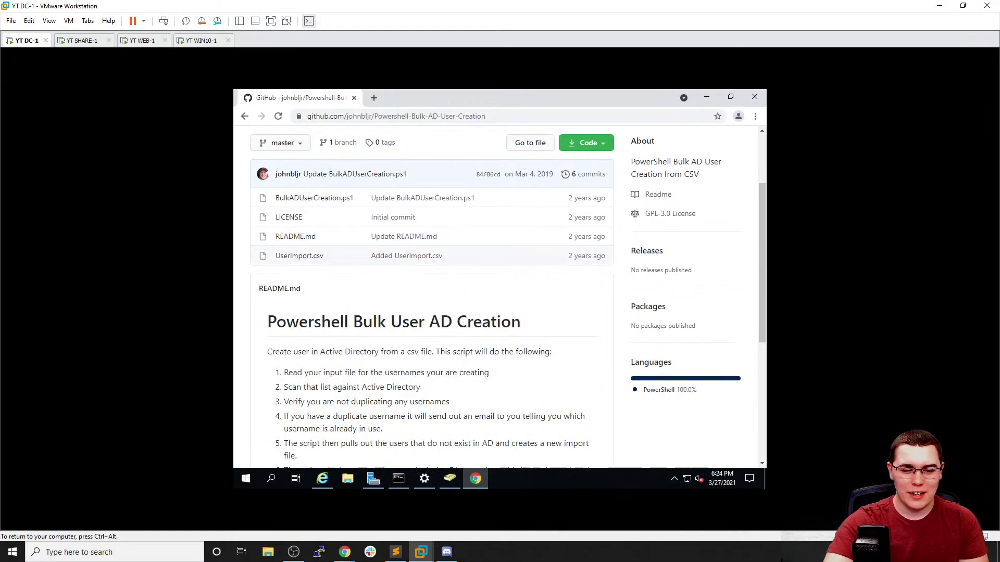
{"action": "scroll", "coordinate": [472, 295], "scroll_direction": "down", "scroll_amount": 1}
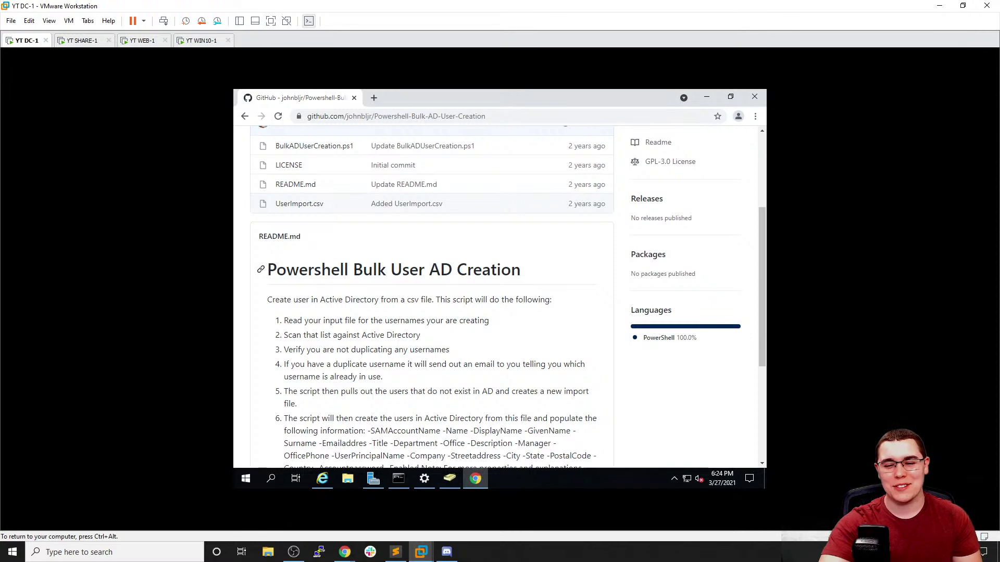
{"action": "scroll", "coordinate": [407, 260], "scroll_direction": "down", "scroll_amount": 1}
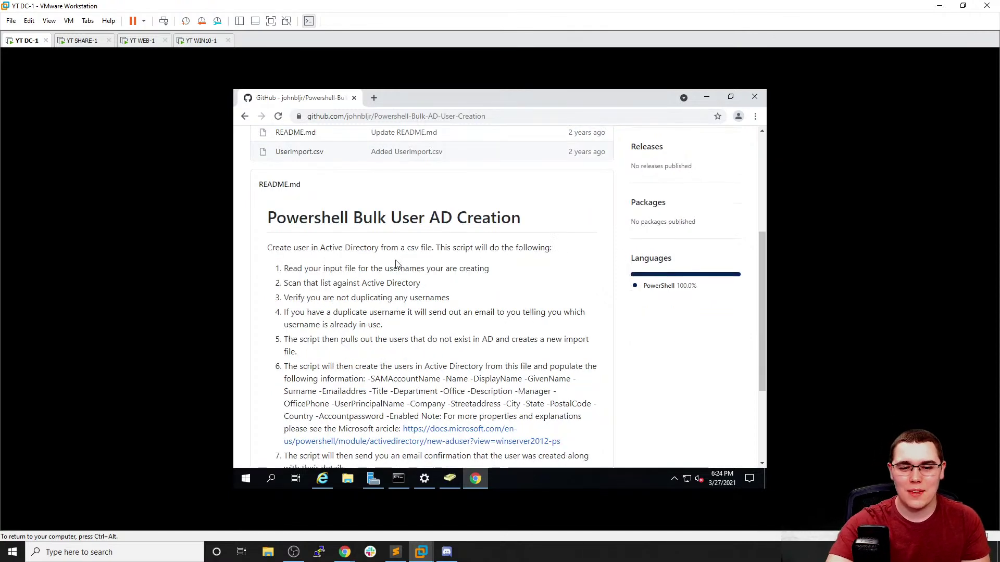
{"action": "scroll", "coordinate": [402, 240], "scroll_direction": "down", "scroll_amount": 2}
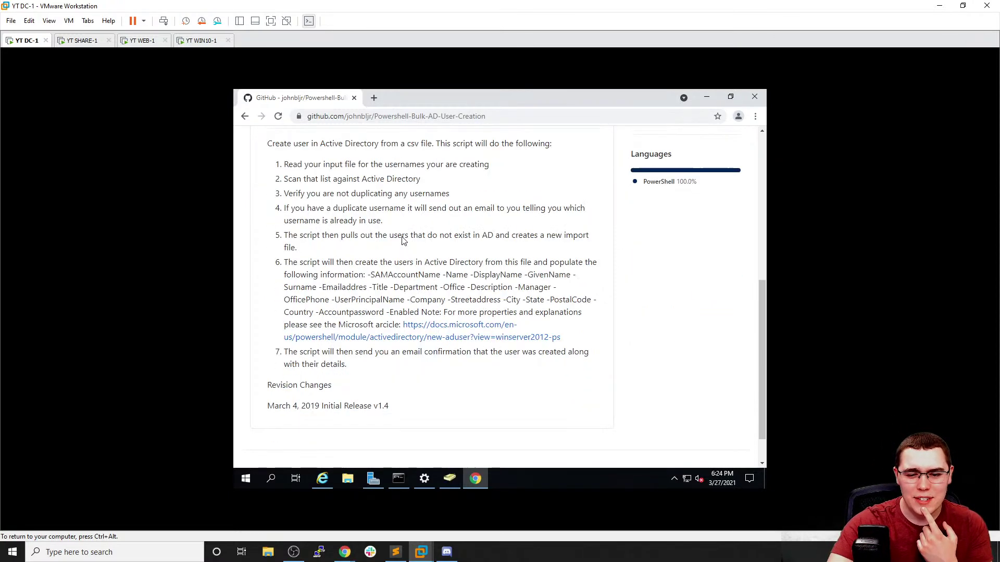
{"action": "scroll", "coordinate": [403, 240], "scroll_direction": "up", "scroll_amount": 6}
{"action": "left_click", "coordinate": [307, 360]}
{"action": "scroll", "coordinate": [345, 330], "scroll_direction": "down", "scroll_amount": 1}
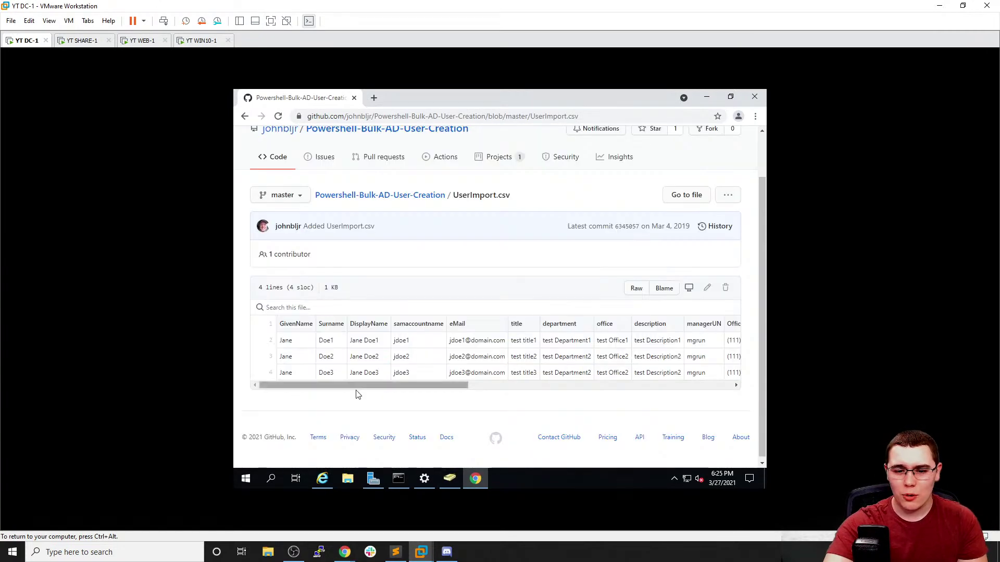
{"action": "left_click_drag", "start_coordinate": [360, 385], "coordinate": [656, 426]}
{"action": "left_click", "coordinate": [245, 116]}
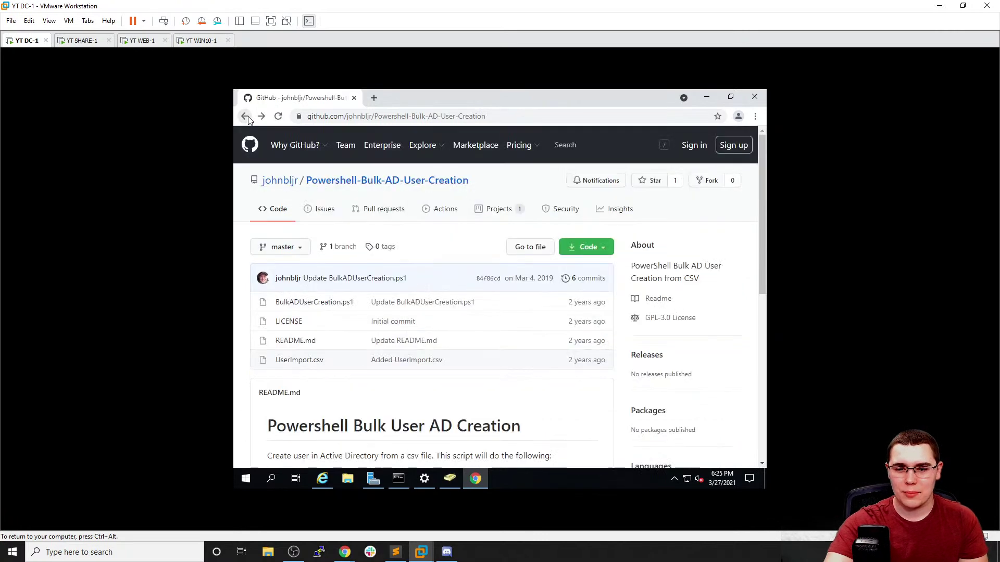
{"action": "left_click", "coordinate": [246, 116]}
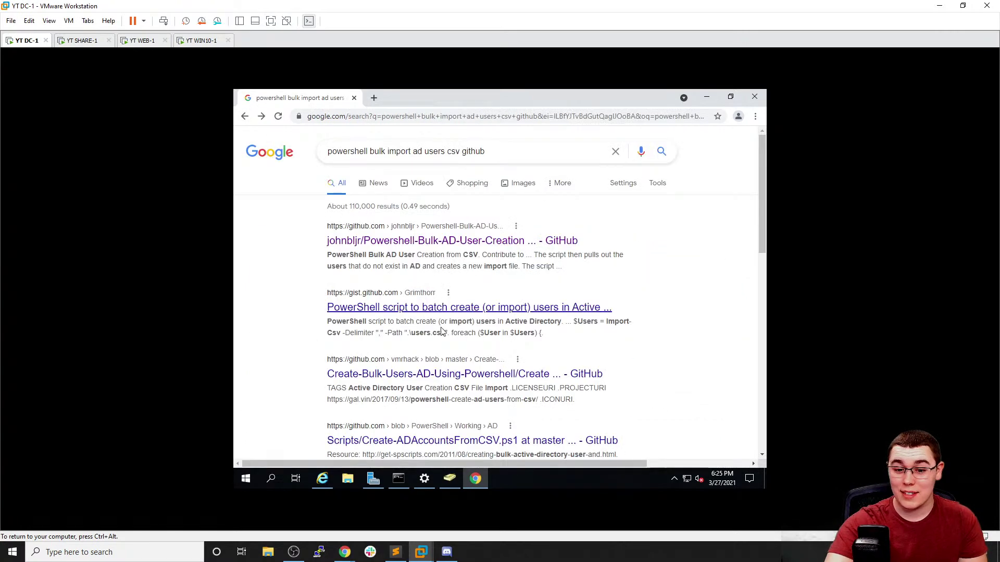
Review the Create-Accounts-CSV.ps1 script and its repository's example script, then return to the results
{"action": "left_click", "coordinate": [449, 374]}
{"action": "scroll", "coordinate": [430, 321], "scroll_direction": "down", "scroll_amount": 8}
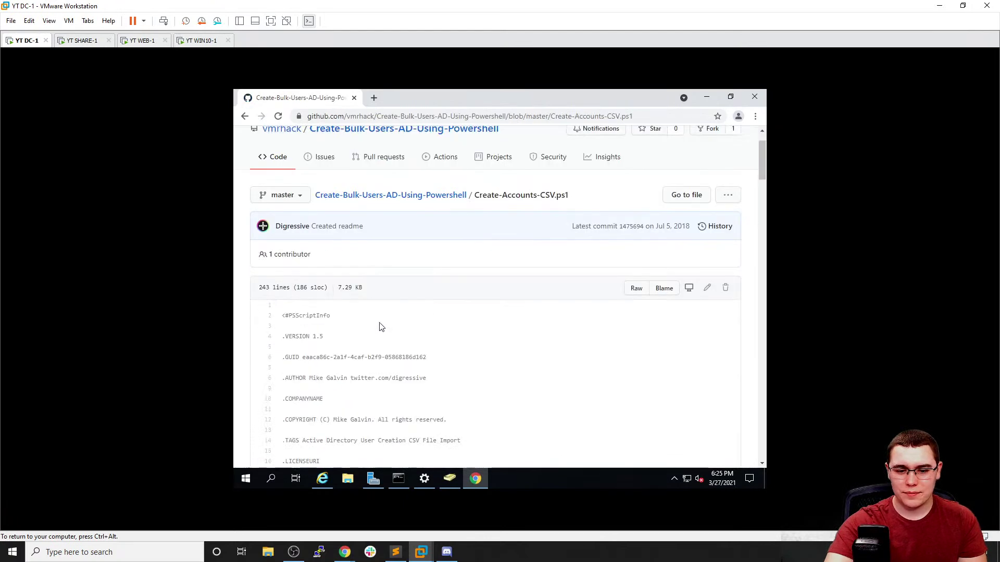
{"action": "scroll", "coordinate": [387, 307], "scroll_direction": "up", "scroll_amount": 10}
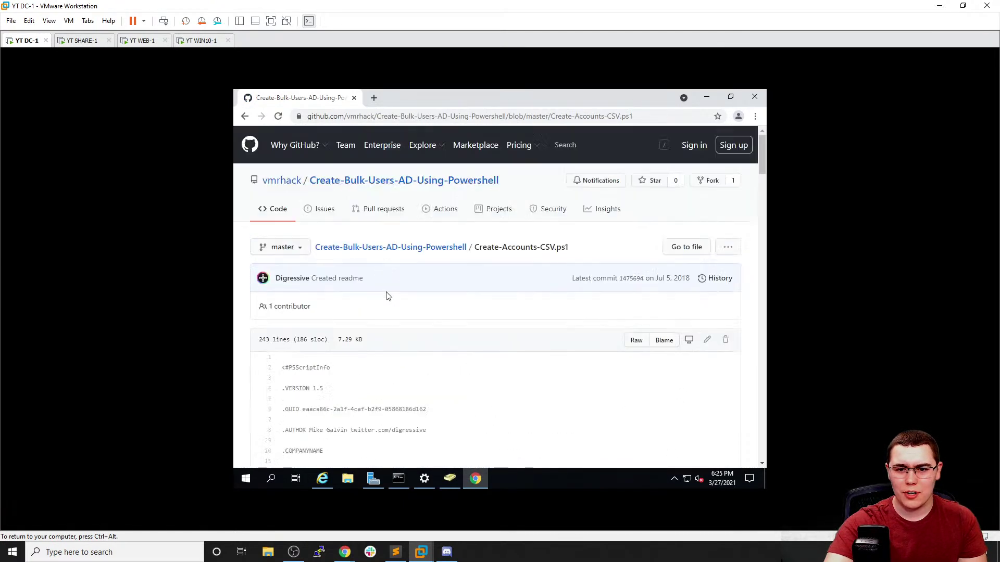
{"action": "left_click", "coordinate": [391, 247]}
{"action": "scroll", "coordinate": [397, 301], "scroll_direction": "down", "scroll_amount": 1}
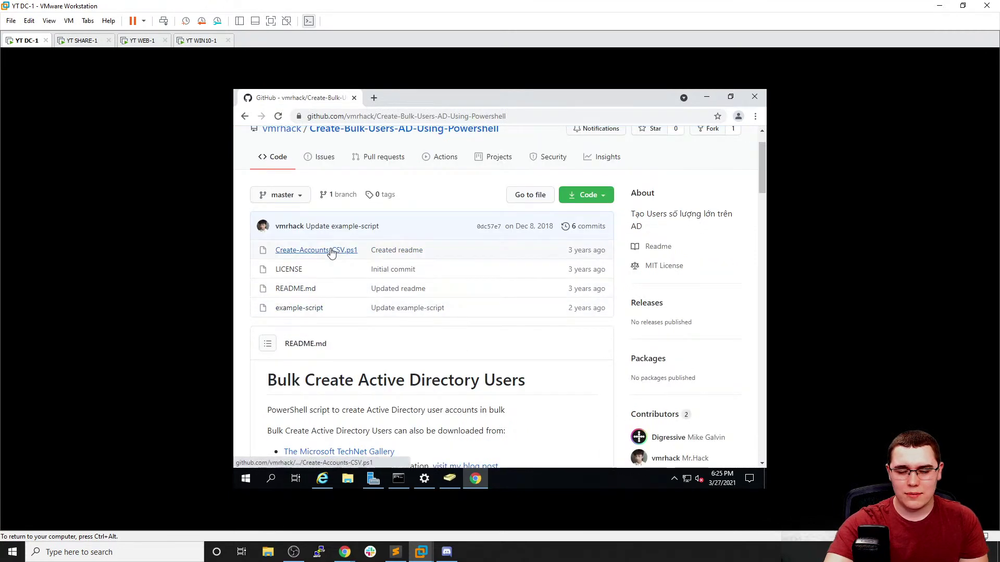
{"action": "scroll", "coordinate": [324, 268], "scroll_direction": "down", "scroll_amount": 4}
{"action": "scroll", "coordinate": [323, 250], "scroll_direction": "up", "scroll_amount": 2}
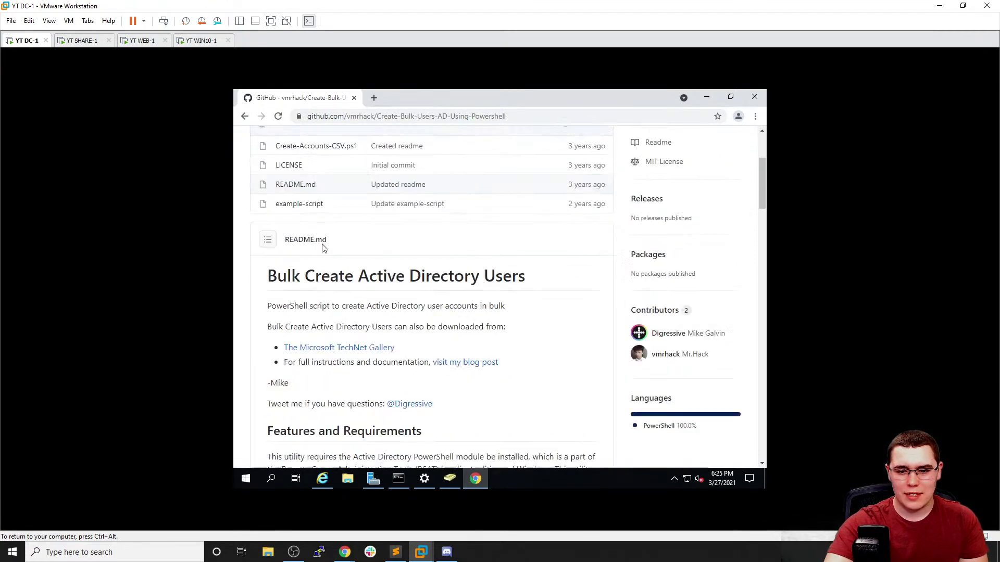
{"action": "left_click", "coordinate": [305, 205]}
{"action": "left_click", "coordinate": [245, 116]}
{"action": "left_click", "coordinate": [244, 116]}
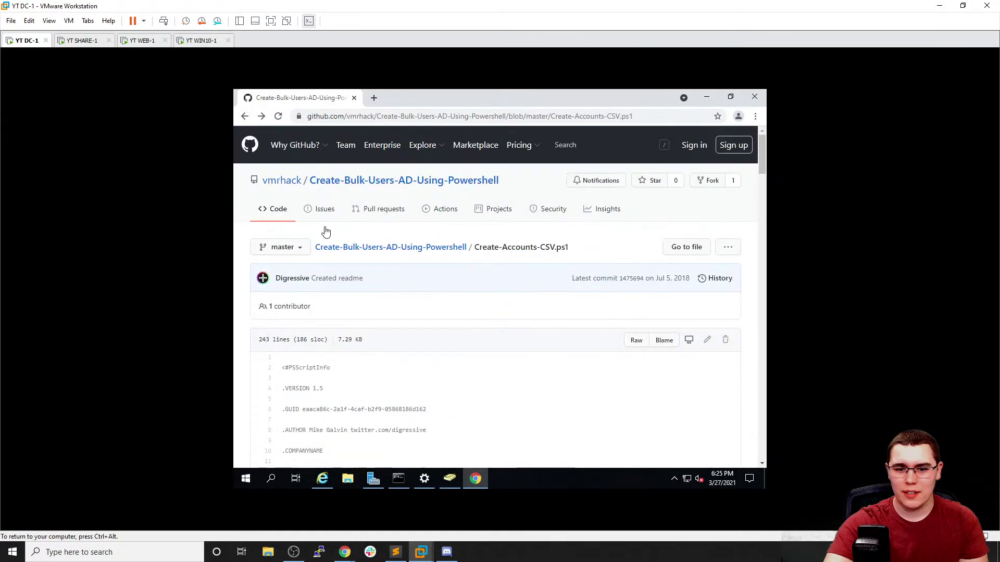
{"action": "left_click", "coordinate": [245, 116]}
Check the Create-ADAccountsFromCSV.ps1 script and a gist for batch-importing AD users
{"action": "scroll", "coordinate": [348, 294], "scroll_direction": "down", "scroll_amount": 1}
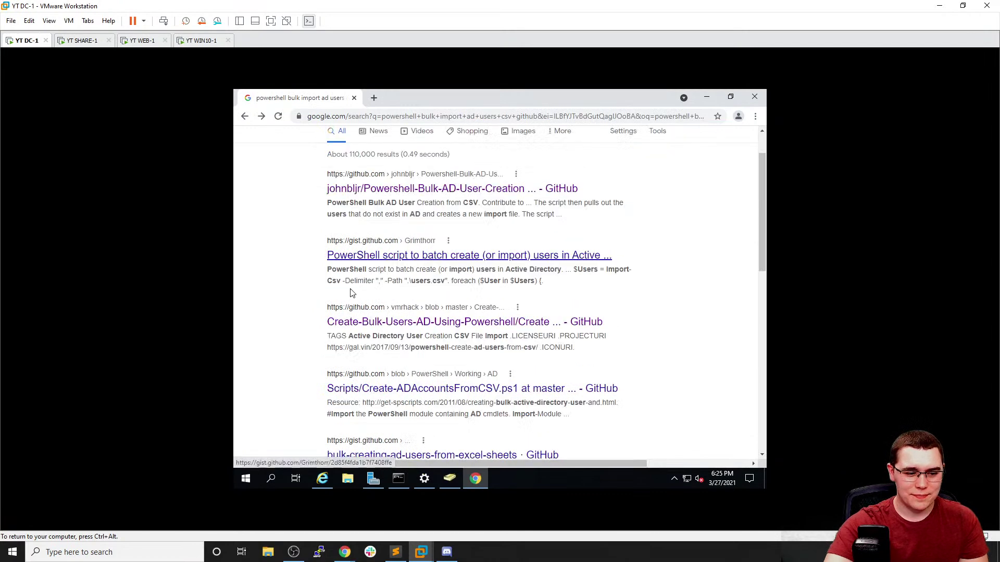
{"action": "scroll", "coordinate": [409, 328], "scroll_direction": "down", "scroll_amount": 1}
{"action": "left_click", "coordinate": [410, 337]}
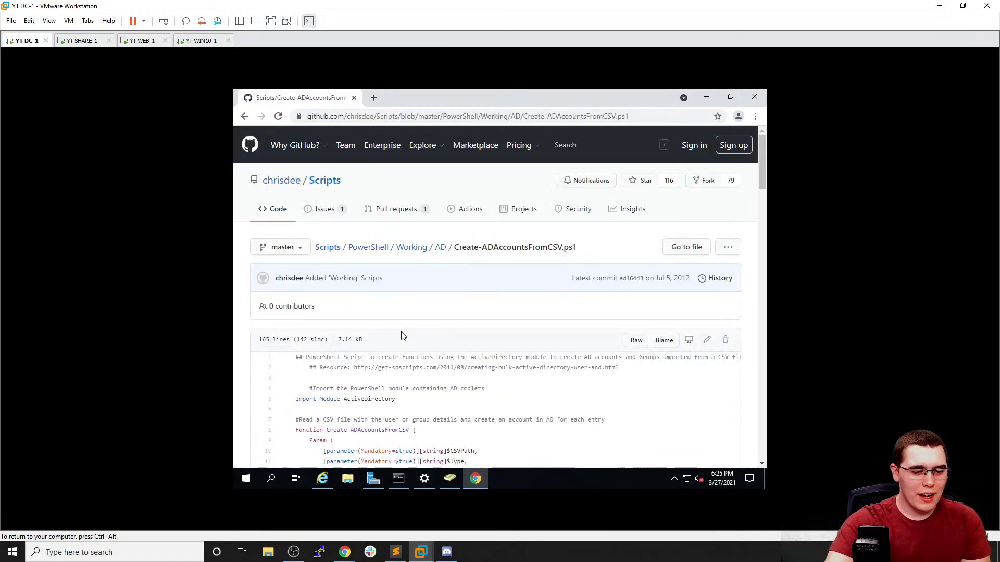
{"action": "scroll", "coordinate": [474, 336], "scroll_direction": "down", "scroll_amount": 2}
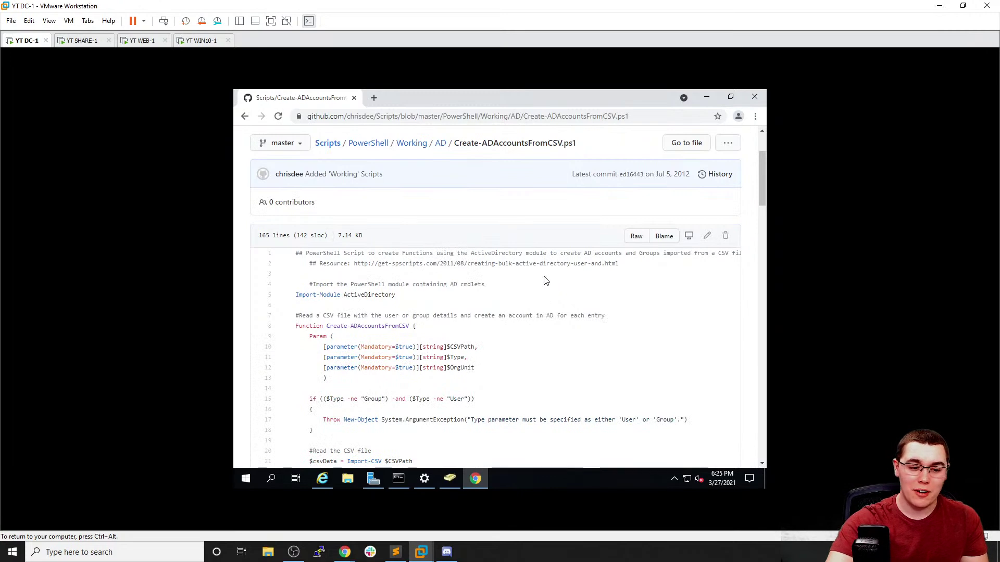
{"action": "scroll", "coordinate": [545, 281], "scroll_direction": "up", "scroll_amount": 2}
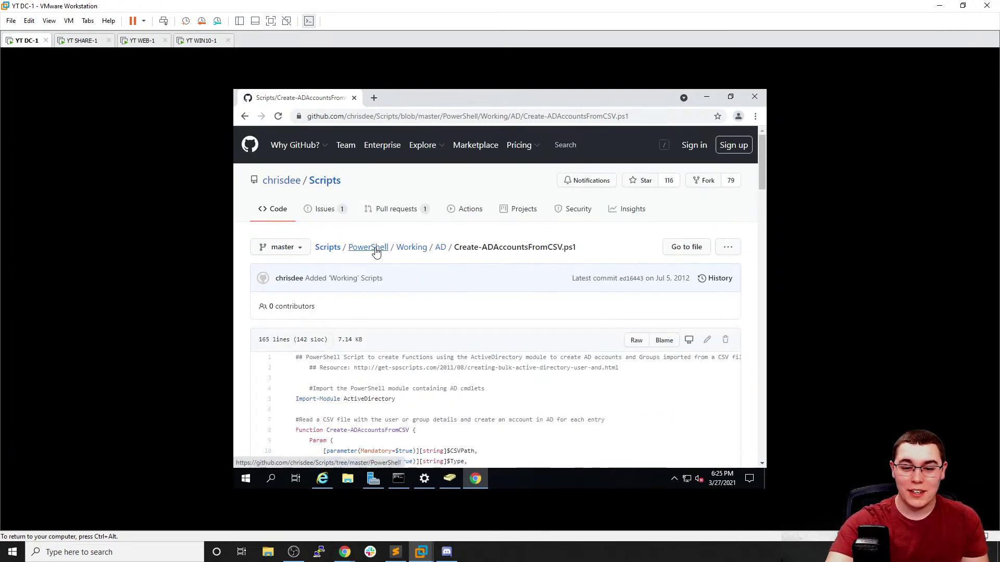
{"action": "left_click", "coordinate": [245, 116]}
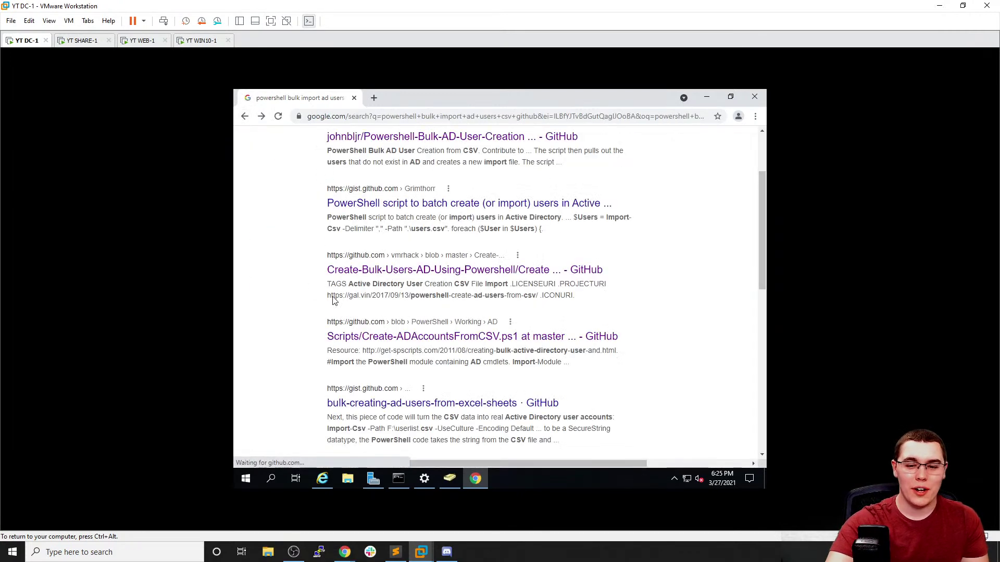
{"action": "scroll", "coordinate": [339, 293], "scroll_direction": "up", "scroll_amount": 2}
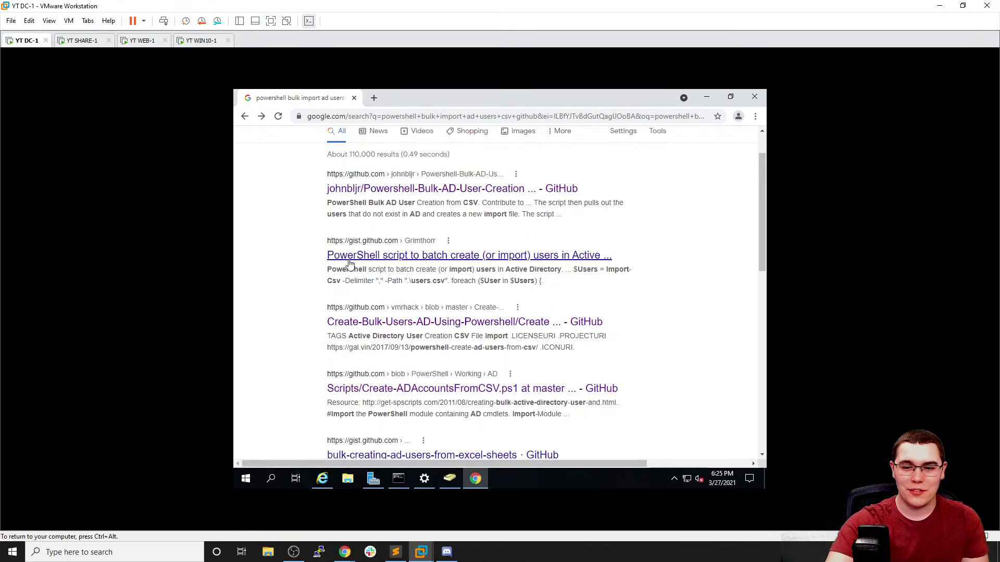
{"action": "left_click", "coordinate": [353, 256]}
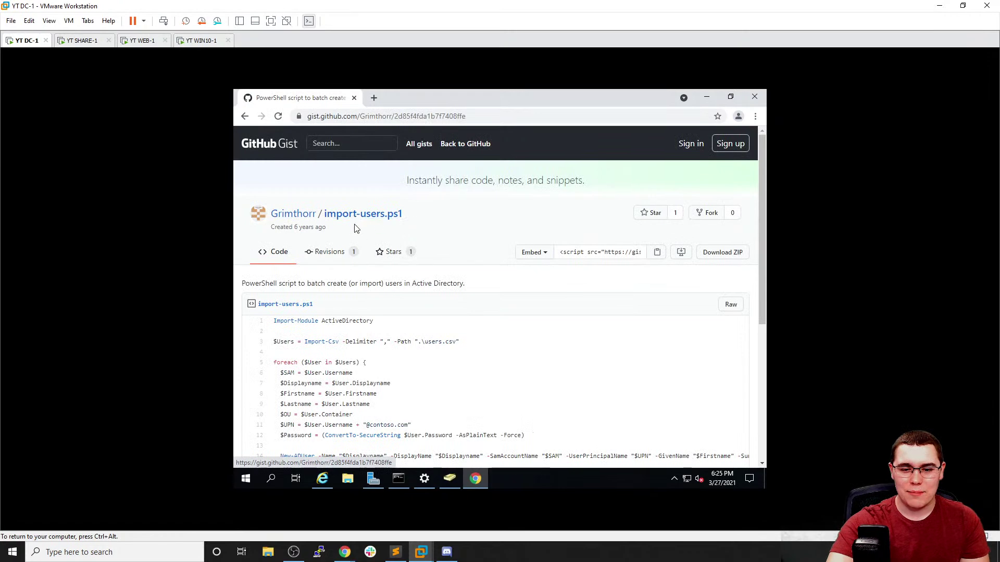
{"action": "scroll", "coordinate": [354, 224], "scroll_direction": "down", "scroll_amount": 5}
{"action": "left_click", "coordinate": [245, 116]}
Open the Bulk-Create-Active-Directory-Users repository from the search results
{"action": "scroll", "coordinate": [393, 308], "scroll_direction": "down", "scroll_amount": 2}
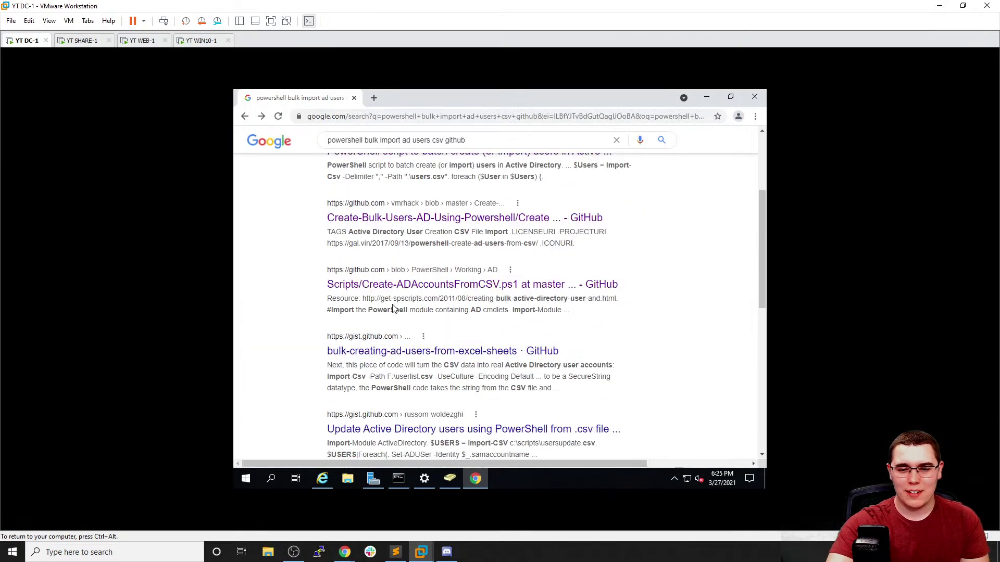
{"action": "scroll", "coordinate": [393, 308], "scroll_direction": "down", "scroll_amount": 1}
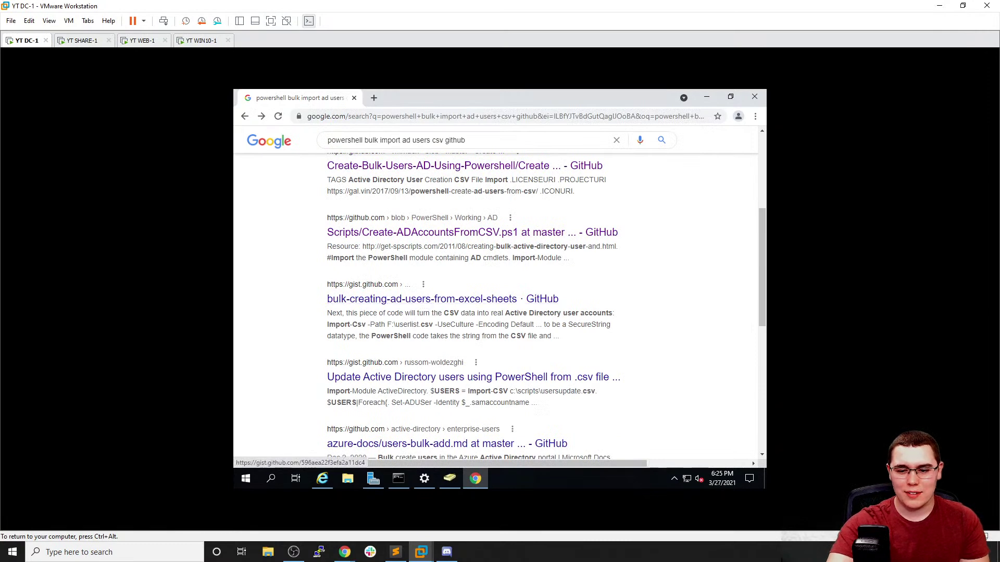
{"action": "scroll", "coordinate": [440, 380], "scroll_direction": "down", "scroll_amount": 2}
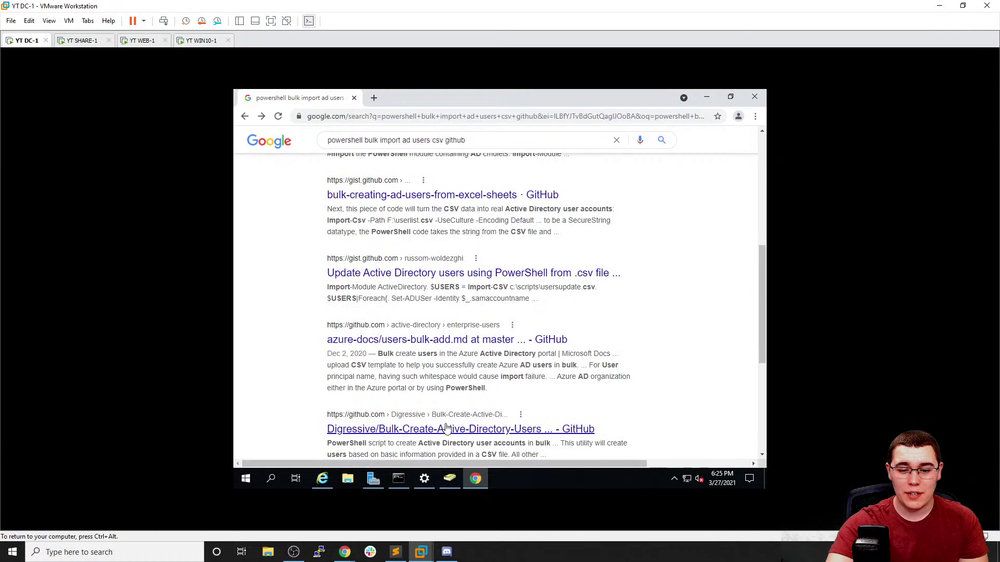
{"action": "left_click", "coordinate": [444, 428]}
{"action": "scroll", "coordinate": [394, 333], "scroll_direction": "down", "scroll_amount": 1}
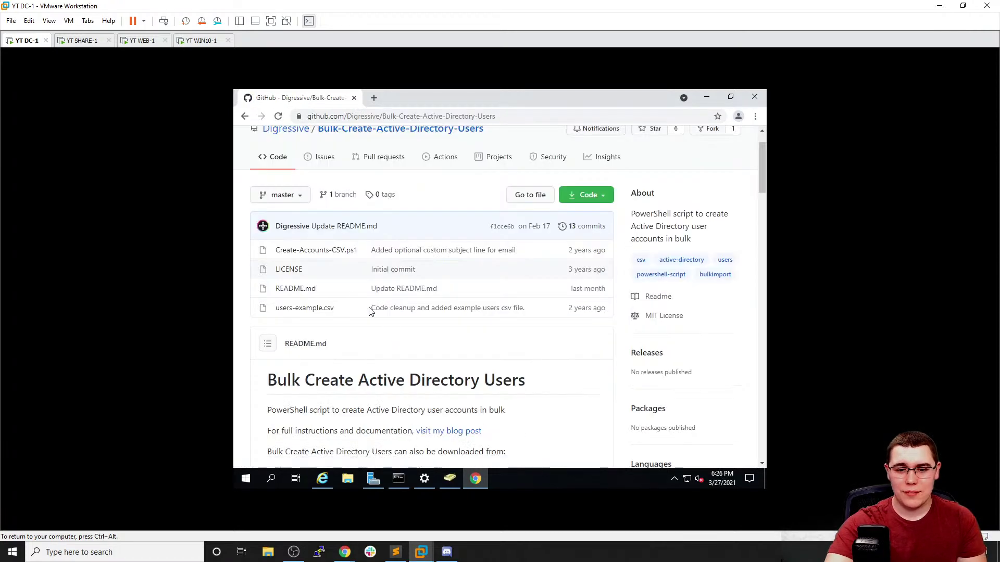
{"action": "scroll", "coordinate": [346, 284], "scroll_direction": "down", "scroll_amount": 1}
View users-example.csv, return to the README, and open the author's blog post in a new tab
{"action": "left_click", "coordinate": [330, 256]}
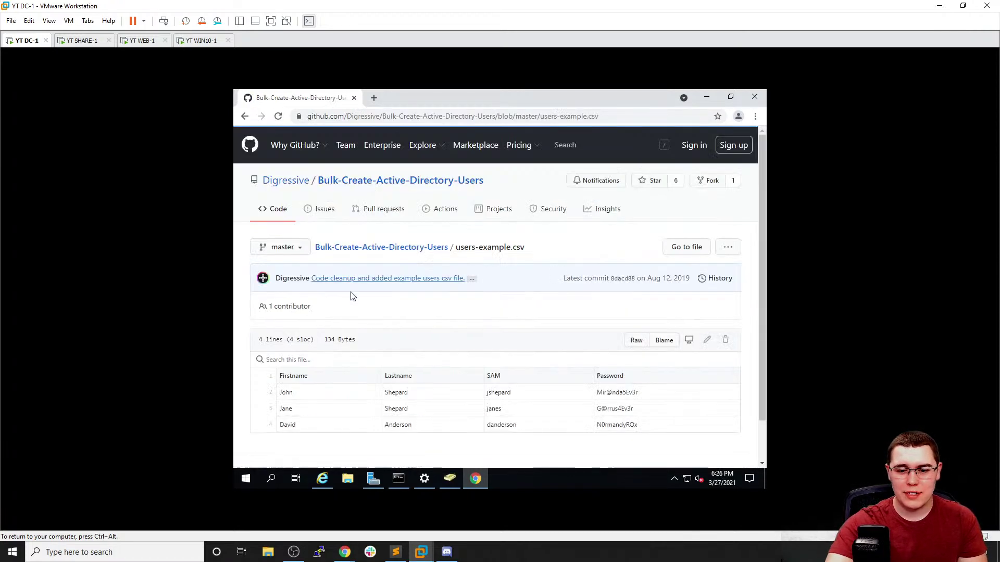
{"action": "scroll", "coordinate": [364, 298], "scroll_direction": "down", "scroll_amount": 1}
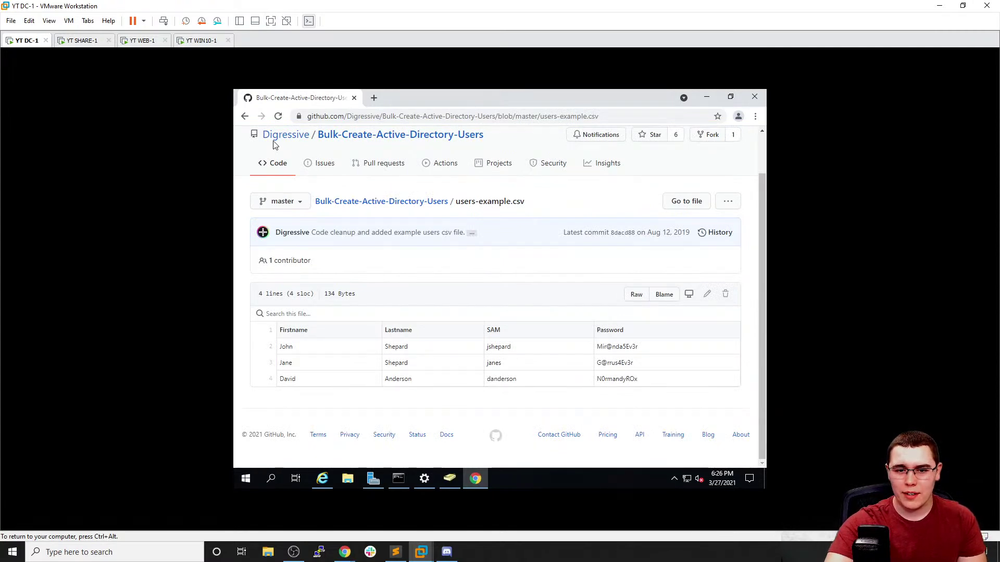
{"action": "scroll", "coordinate": [276, 148], "scroll_direction": "up", "scroll_amount": 2}
{"action": "key", "text": "alt+Left"}
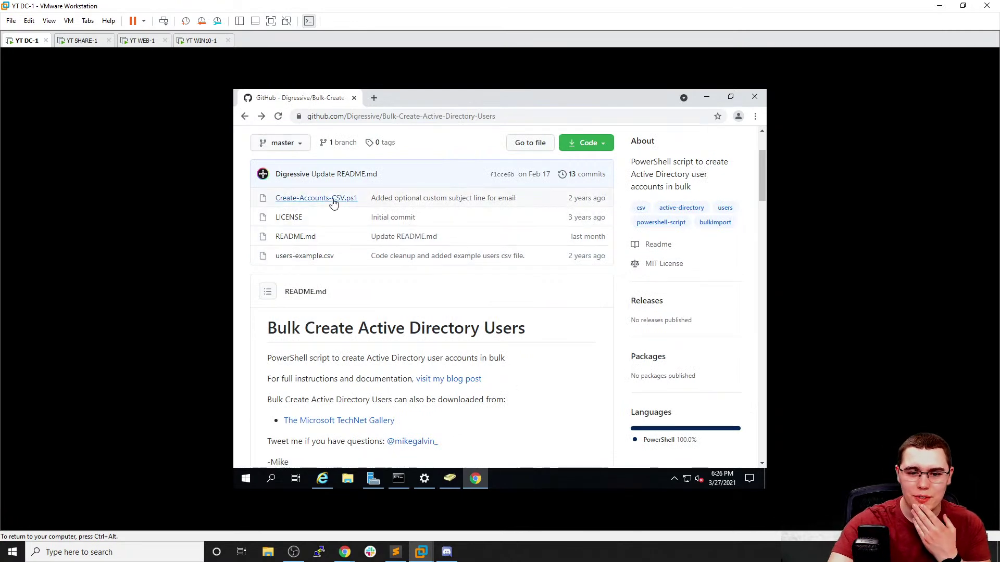
{"action": "scroll", "coordinate": [364, 258], "scroll_direction": "down", "scroll_amount": 1}
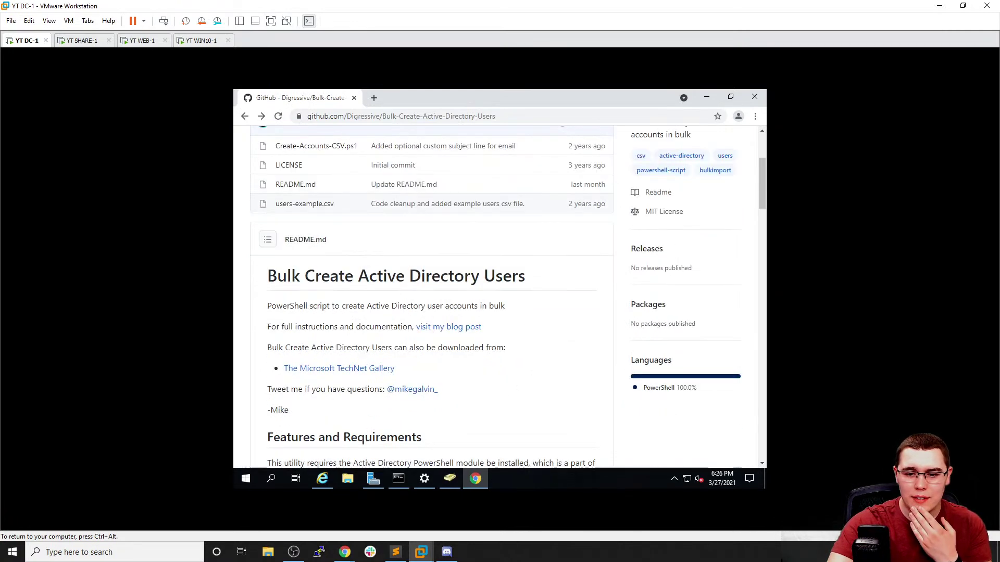
{"action": "middle_click", "coordinate": [445, 332]}
Read the gal.vin v1.6 post's CSV format and configuration switches, then go back to the GitHub tab
{"action": "left_click", "coordinate": [397, 101]}
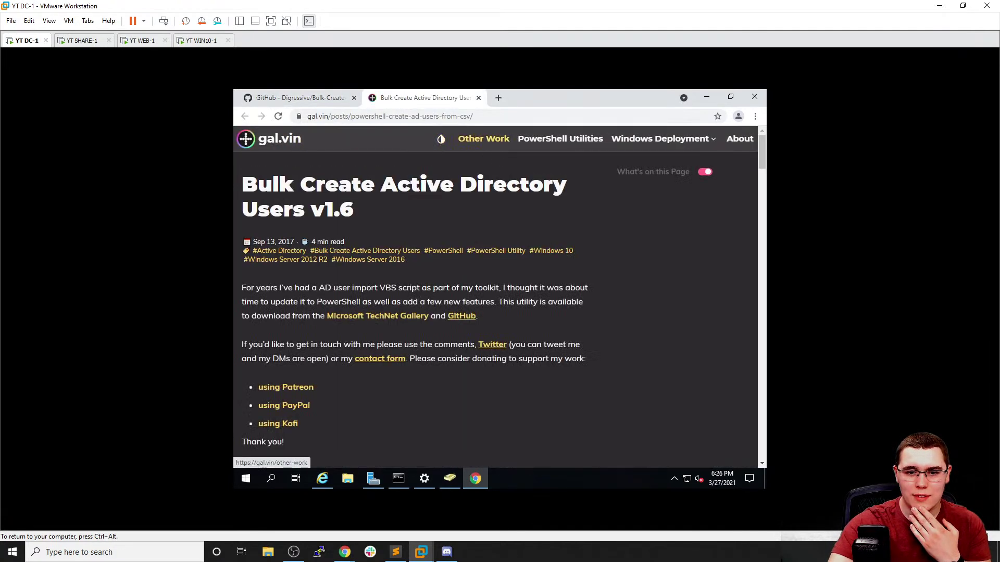
{"action": "scroll", "coordinate": [458, 250], "scroll_direction": "down", "scroll_amount": 1}
{"action": "scroll", "coordinate": [458, 252], "scroll_direction": "down", "scroll_amount": 1}
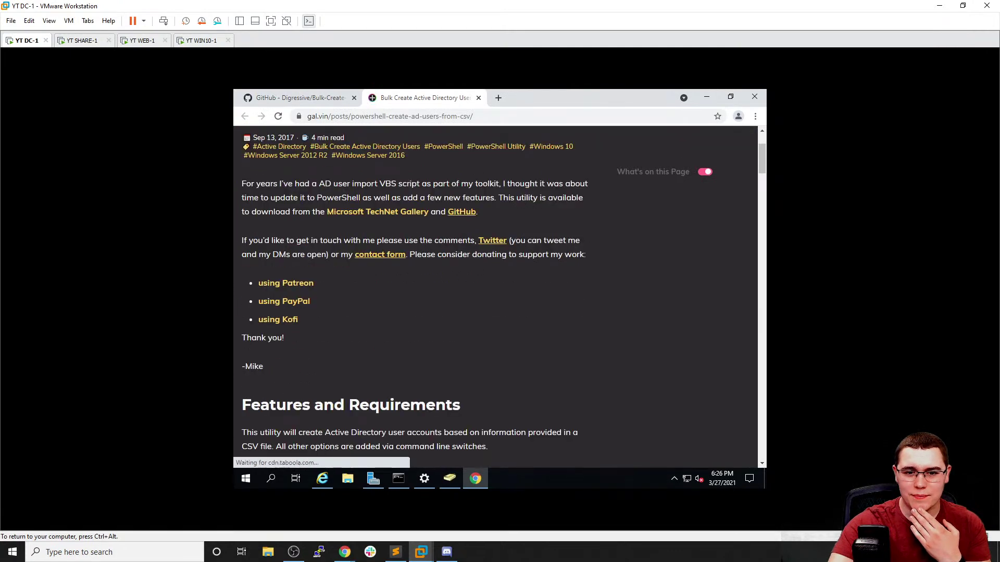
{"action": "scroll", "coordinate": [457, 249], "scroll_direction": "down", "scroll_amount": 5}
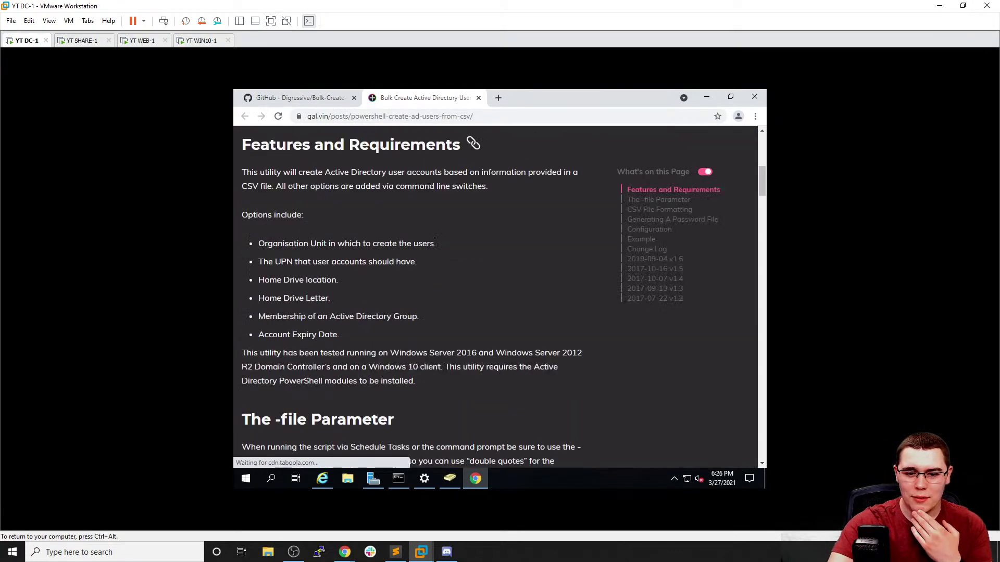
{"action": "scroll", "coordinate": [458, 245], "scroll_direction": "down", "scroll_amount": 2}
{"action": "scroll", "coordinate": [457, 241], "scroll_direction": "down", "scroll_amount": 4}
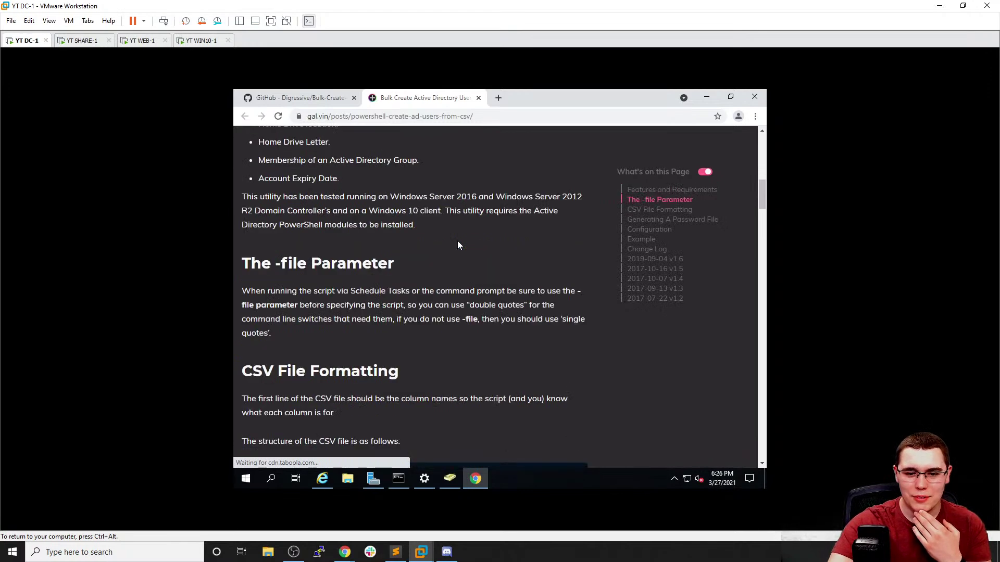
{"action": "scroll", "coordinate": [457, 235], "scroll_direction": "down", "scroll_amount": 1}
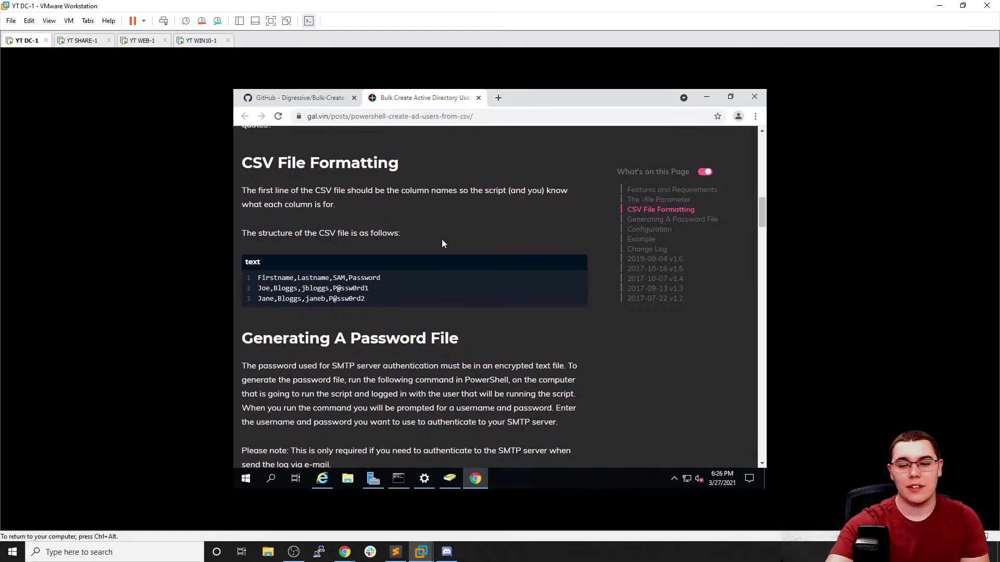
{"action": "scroll", "coordinate": [447, 241], "scroll_direction": "down", "scroll_amount": 3}
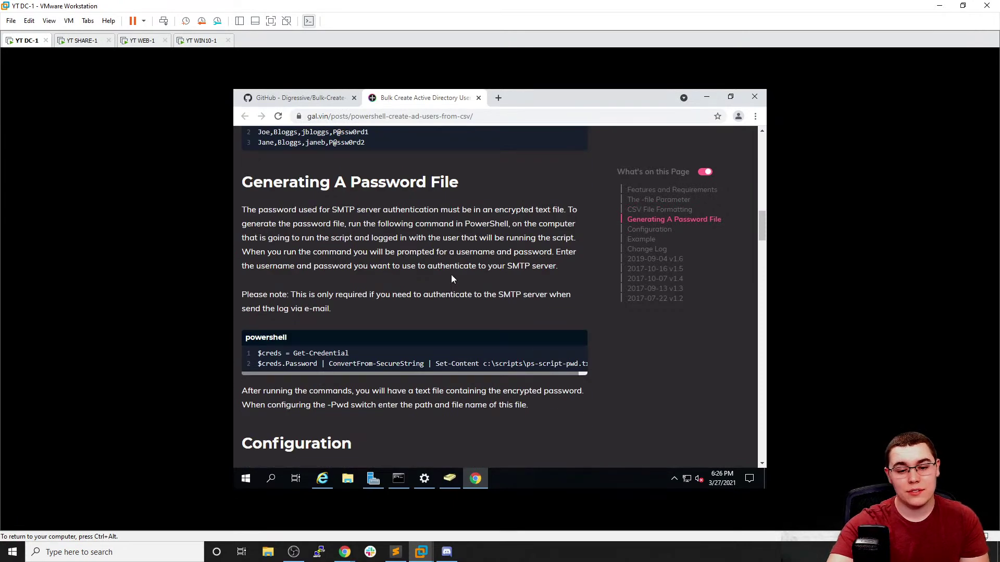
{"action": "scroll", "coordinate": [446, 281], "scroll_direction": "down", "scroll_amount": 4}
{"action": "scroll", "coordinate": [444, 273], "scroll_direction": "down", "scroll_amount": 4}
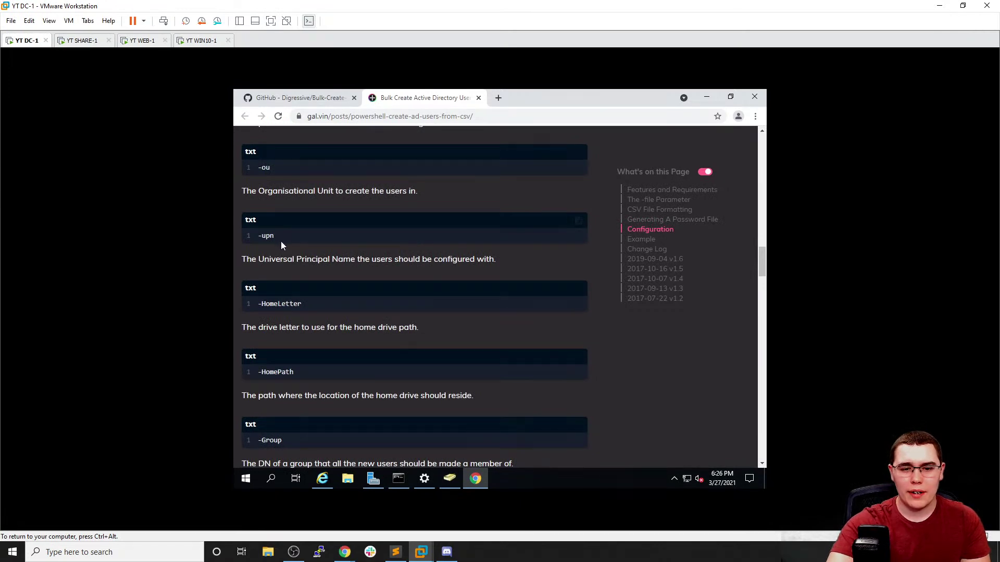
{"action": "left_click", "coordinate": [297, 97]}
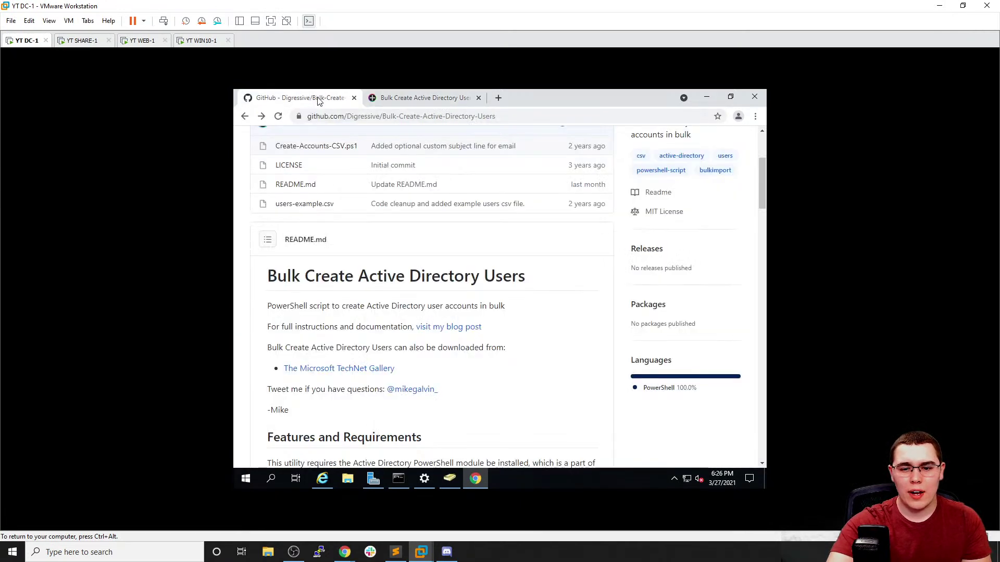
Download the Bulk-Create-Active-Directory-Users repository as a master ZIP
{"action": "scroll", "coordinate": [446, 249], "scroll_direction": "up", "scroll_amount": 3}
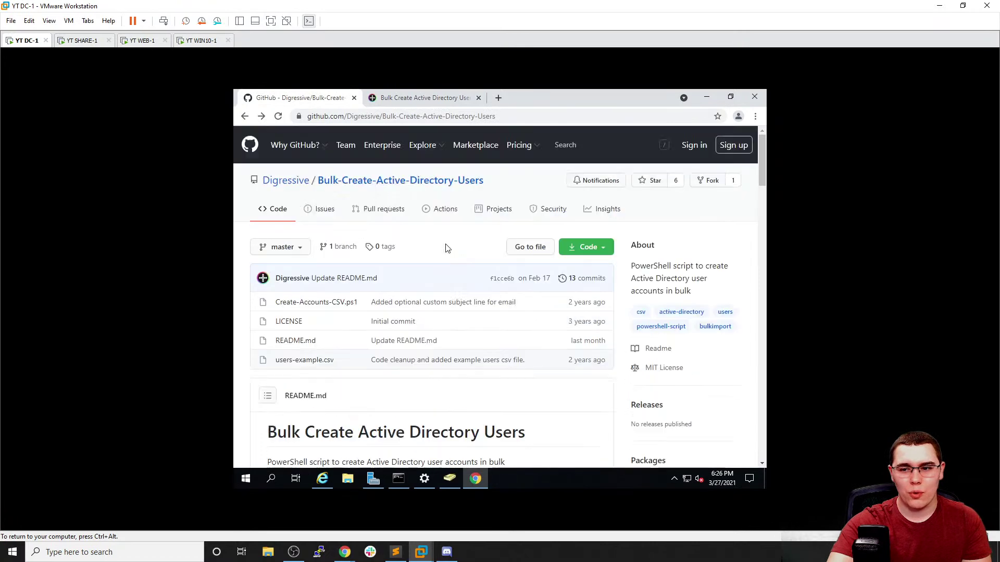
{"action": "left_click", "coordinate": [591, 249]}
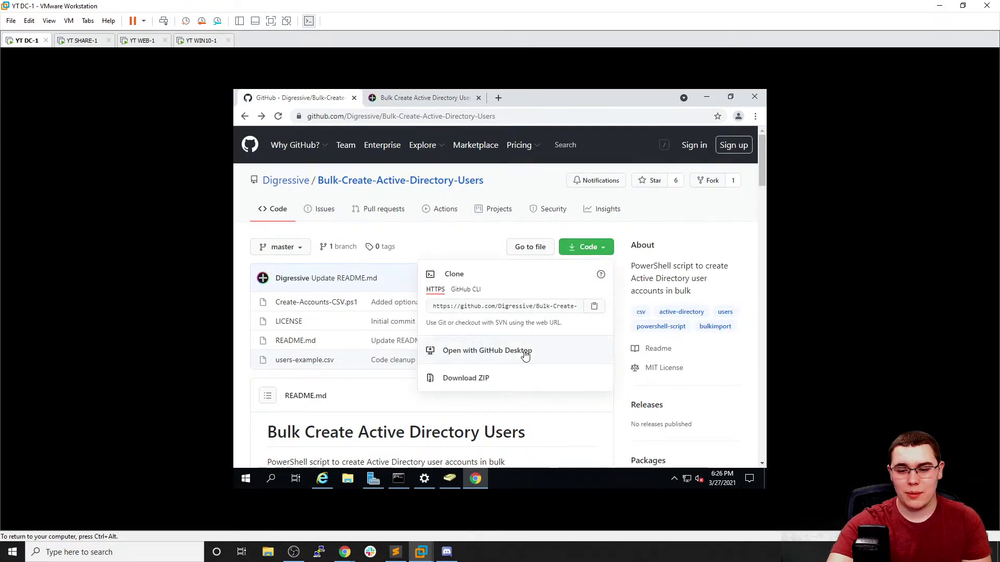
{"action": "left_click", "coordinate": [511, 379]}
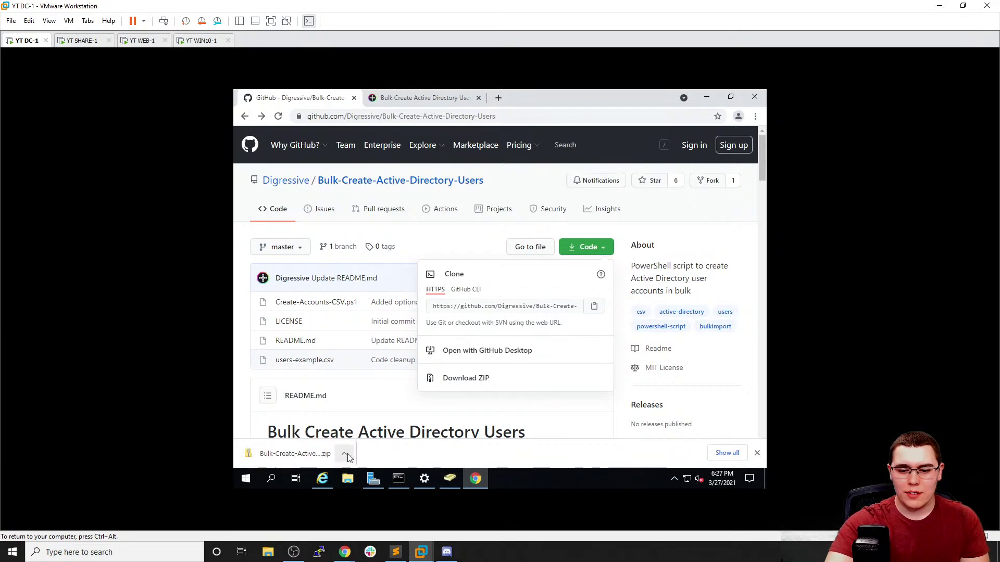
{"action": "left_click", "coordinate": [727, 453]}
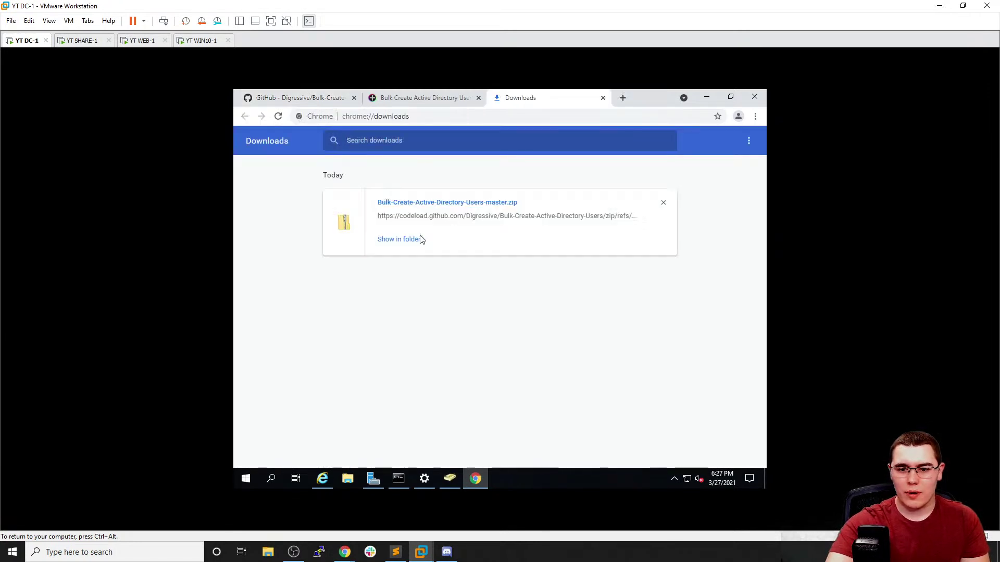
Extract the zip into Downloads, then close both File Explorer windows
{"action": "left_click", "coordinate": [411, 239]}
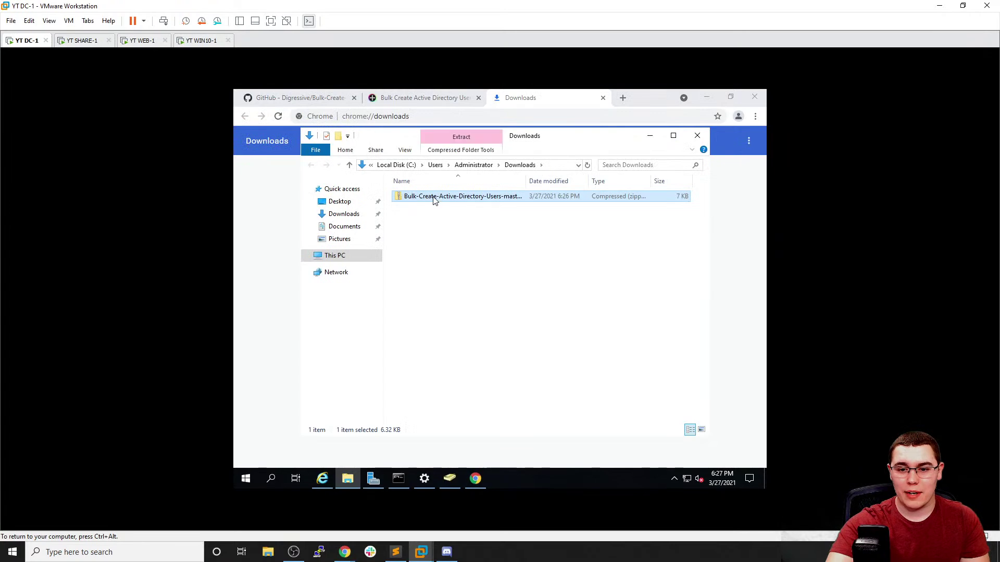
{"action": "right_click", "coordinate": [433, 196]}
{"action": "left_click", "coordinate": [458, 231]}
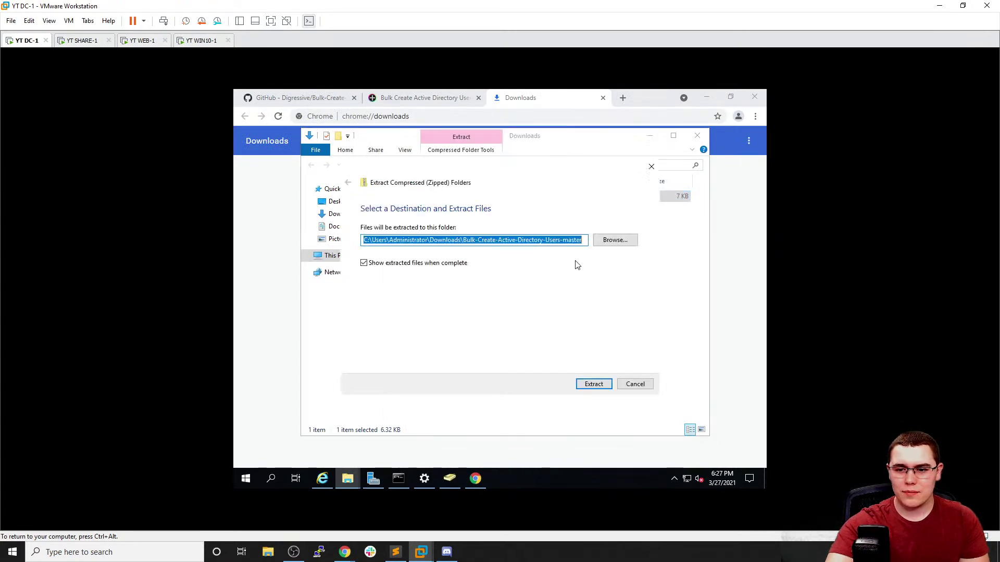
{"action": "left_click", "coordinate": [593, 385]}
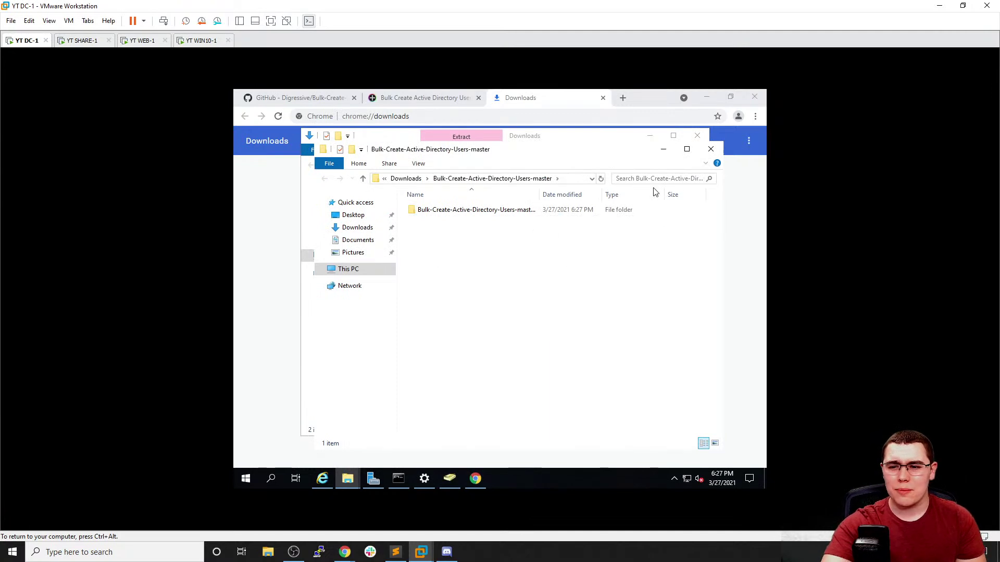
{"action": "left_click", "coordinate": [711, 149]}
{"action": "left_click", "coordinate": [697, 136]}
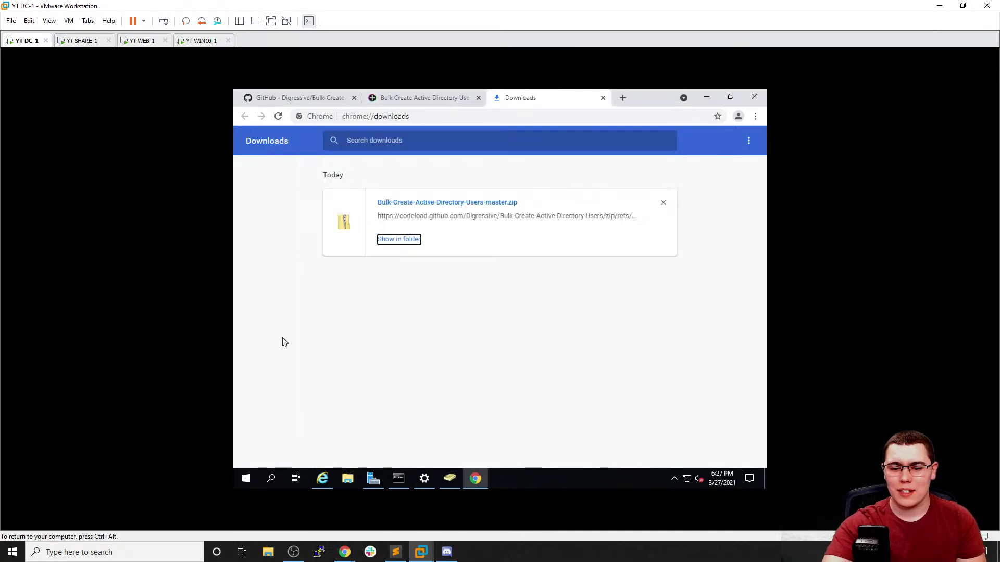
{"action": "left_click", "coordinate": [311, 436]}
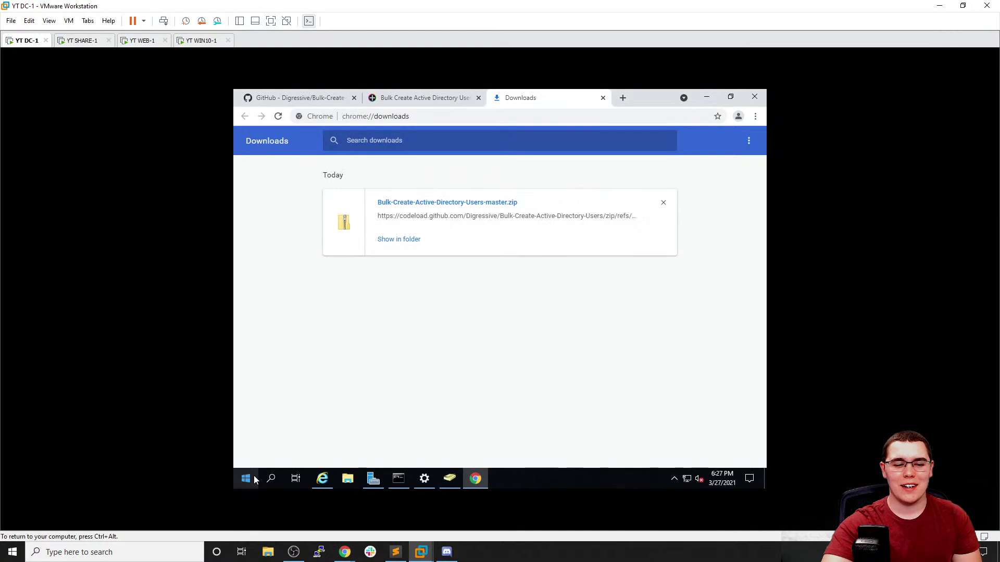
Find Windows PowerShell by searching 'power' in Start and run it as administrator
{"action": "left_click", "coordinate": [246, 478]}
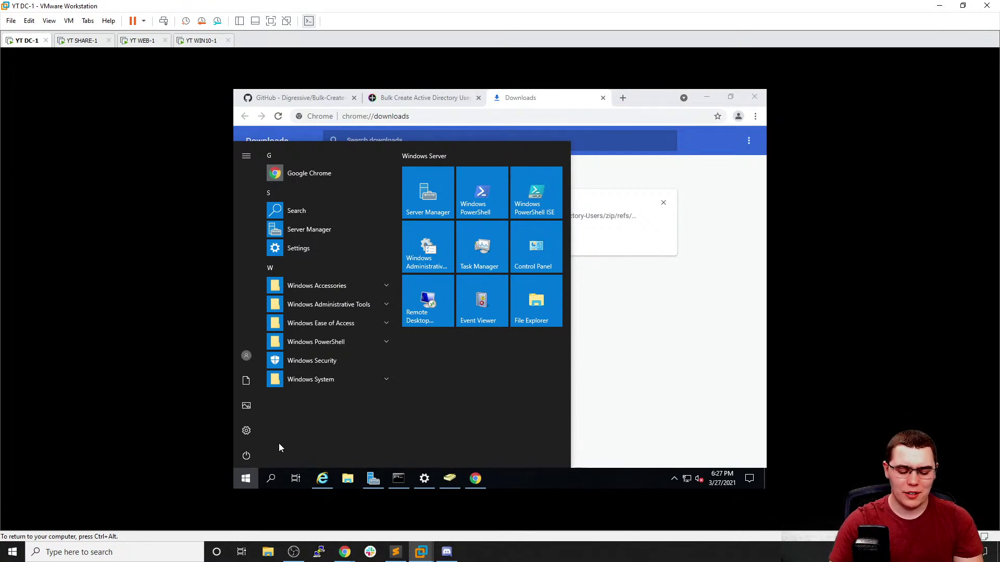
{"action": "type", "text": "power"}
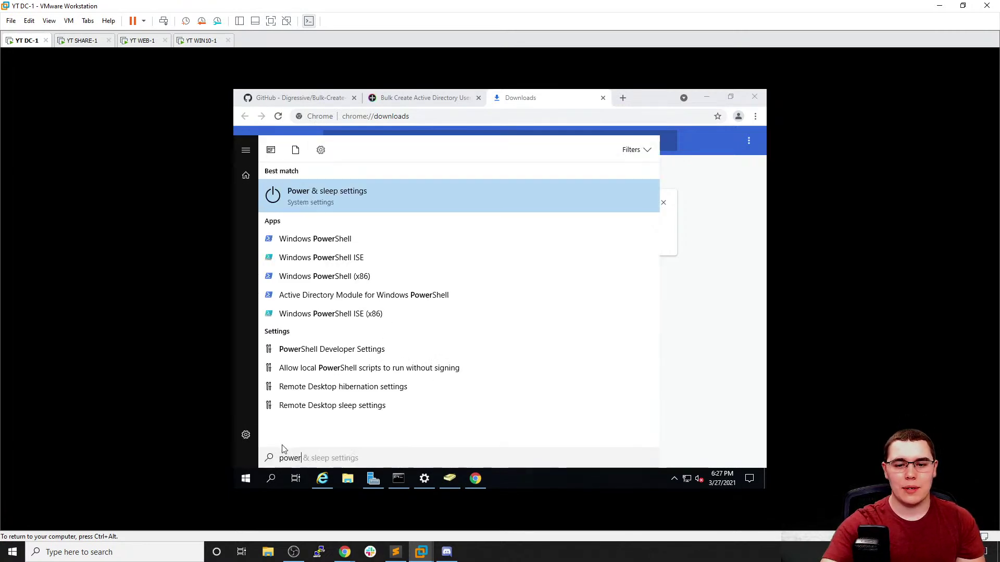
{"action": "right_click", "coordinate": [359, 239]}
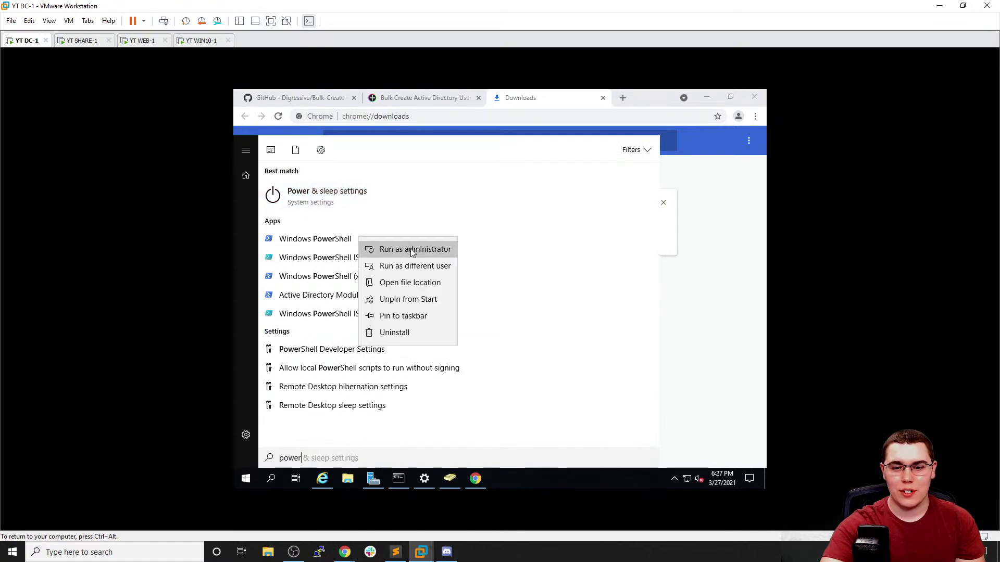
{"action": "left_click", "coordinate": [411, 249]}
{"action": "left_click_drag", "start_coordinate": [452, 112], "coordinate": [392, 74]}
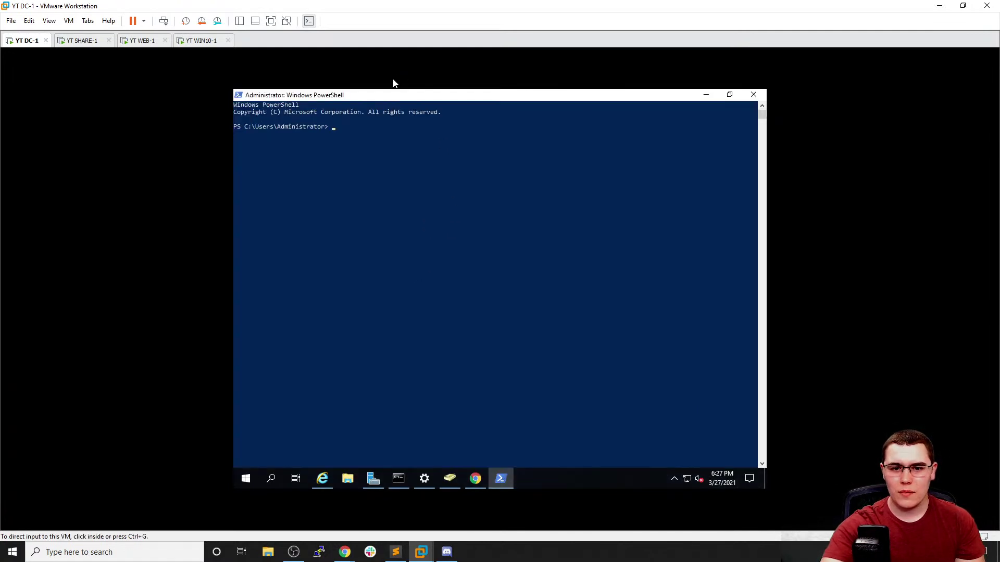
Change into the extracted Bulk-Create-Active-Directory-Users-master folder in Downloads and list its files
{"action": "type", "text": "cd .\\Do"}
{"action": "key", "text": "Tab"}
{"action": "key", "text": "Tab"}
{"action": "key", "text": "Tab"}
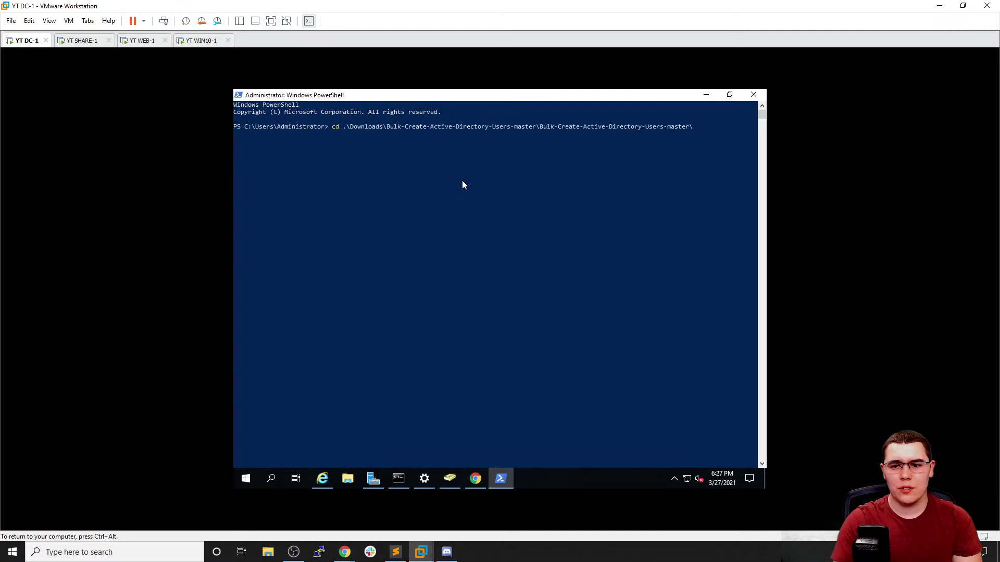
{"action": "key", "text": "Return"}
{"action": "type", "text": "ls"}
{"action": "key", "text": "Return"}
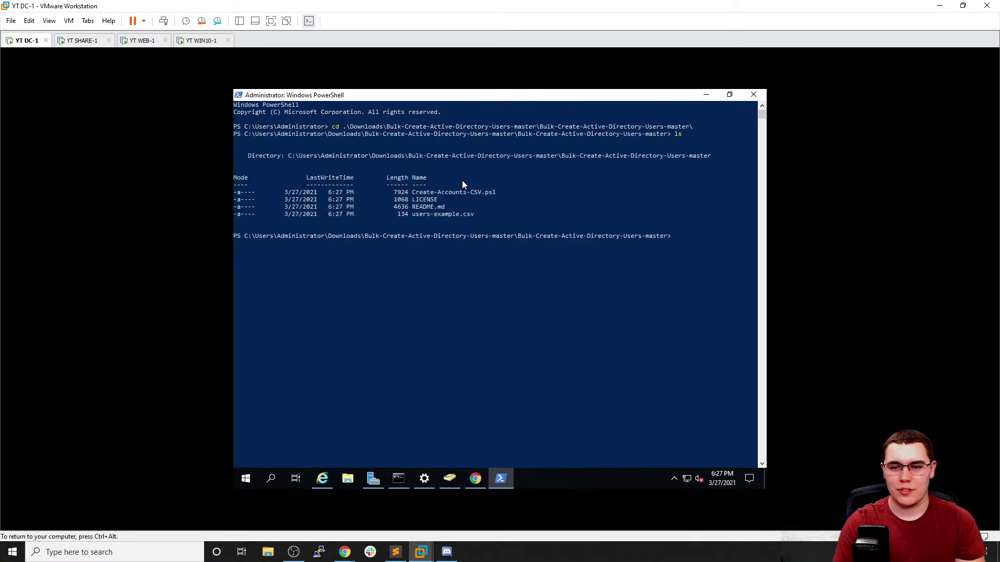
Try running .\Create-Accounts-CSV.ps1, which is blocked as not digitally signed
{"action": "type", "text": "./C"}
{"action": "key", "text": "Tab"}
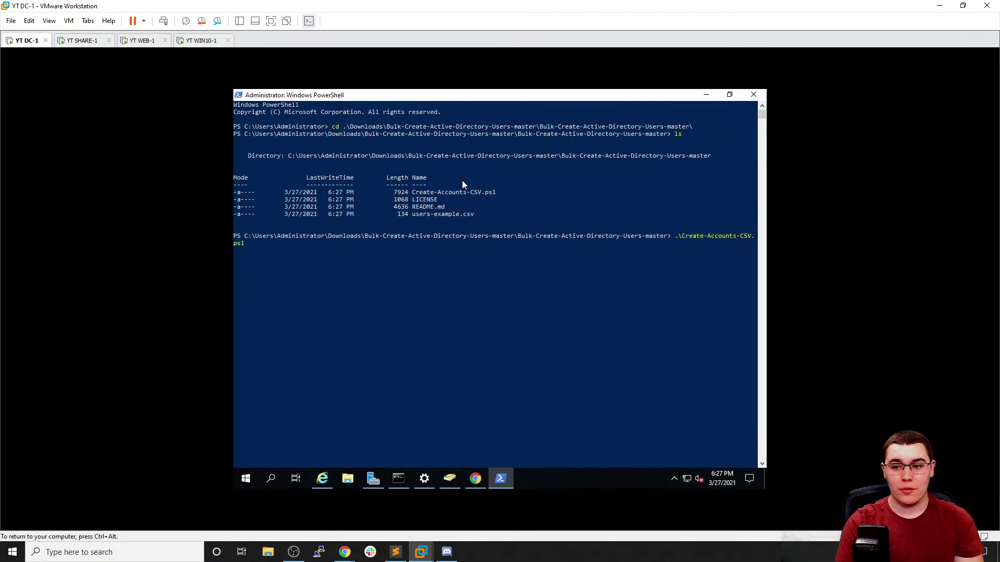
{"action": "key", "text": "Return"}
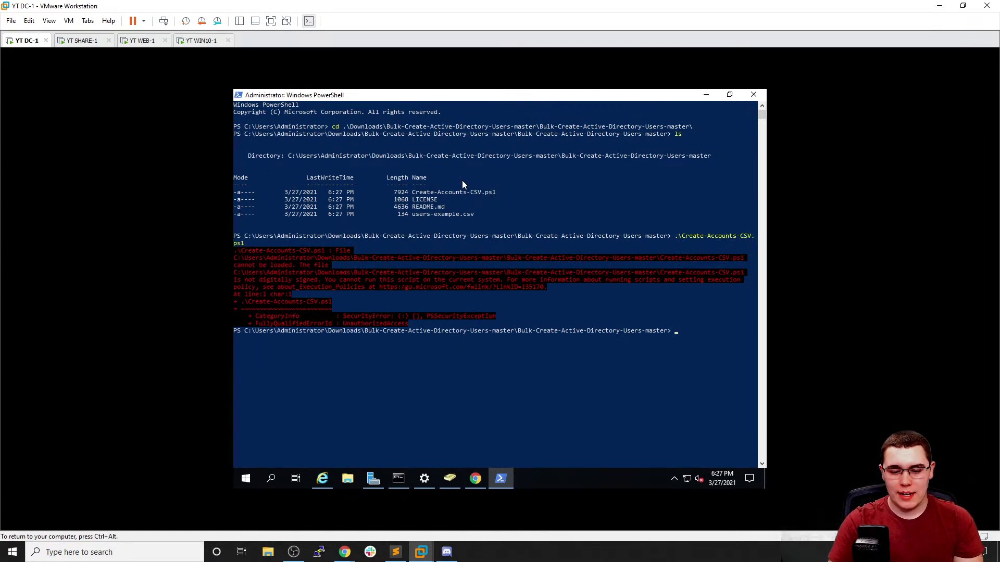
{"action": "type", "text": "Ge"}
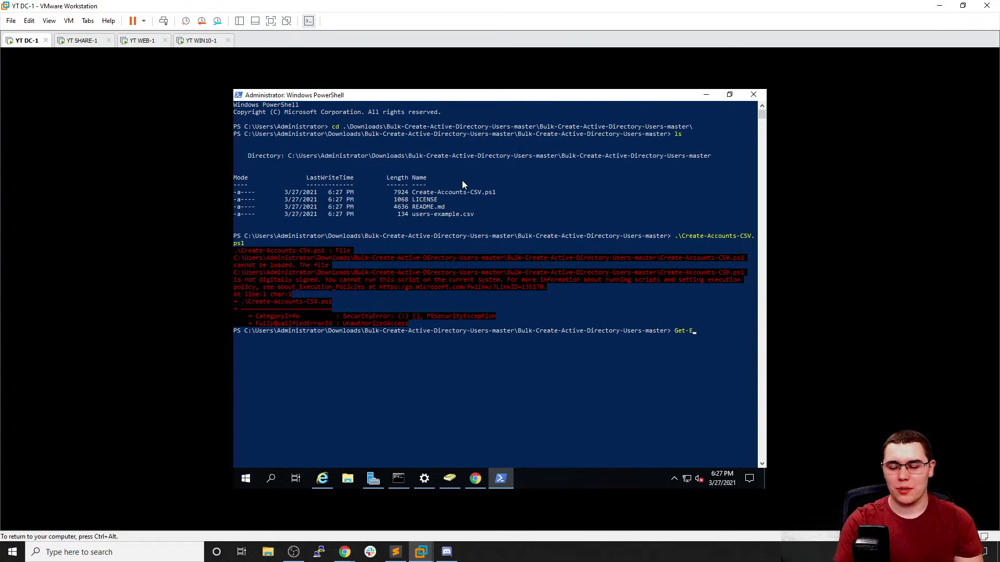
{"action": "type", "text": "t-E"}
Check the current execution policy with Get-ExecutionPolicy
{"action": "key", "text": "Tab"}
{"action": "key", "text": "BackSpace"}
{"action": "key", "text": "BackSpace"}
{"action": "key", "text": "BackSpace"}
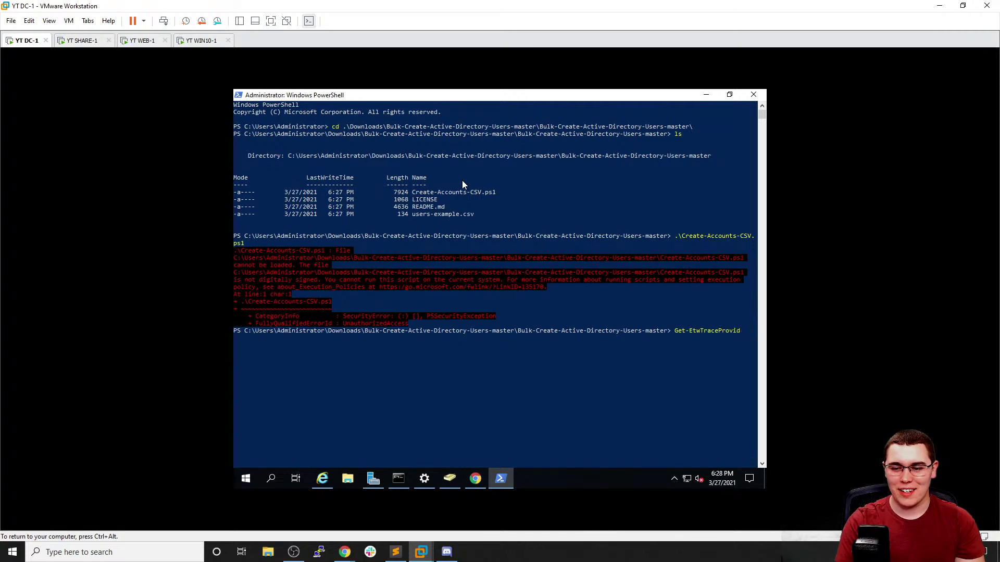
{"action": "key", "text": "BackSpace"}
{"action": "key", "text": "BackSpace"}
{"action": "key", "text": "BackSpace"}
{"action": "key", "text": "BackSpace"}
{"action": "key", "text": "BackSpace"}
{"action": "key", "text": "BackSpace"}
{"action": "key", "text": "BackSpace"}
{"action": "key", "text": "BackSpace"}
{"action": "key", "text": "BackSpace"}
{"action": "key", "text": "BackSpace"}
{"action": "key", "text": "BackSpace"}
{"action": "key", "text": "BackSpace"}
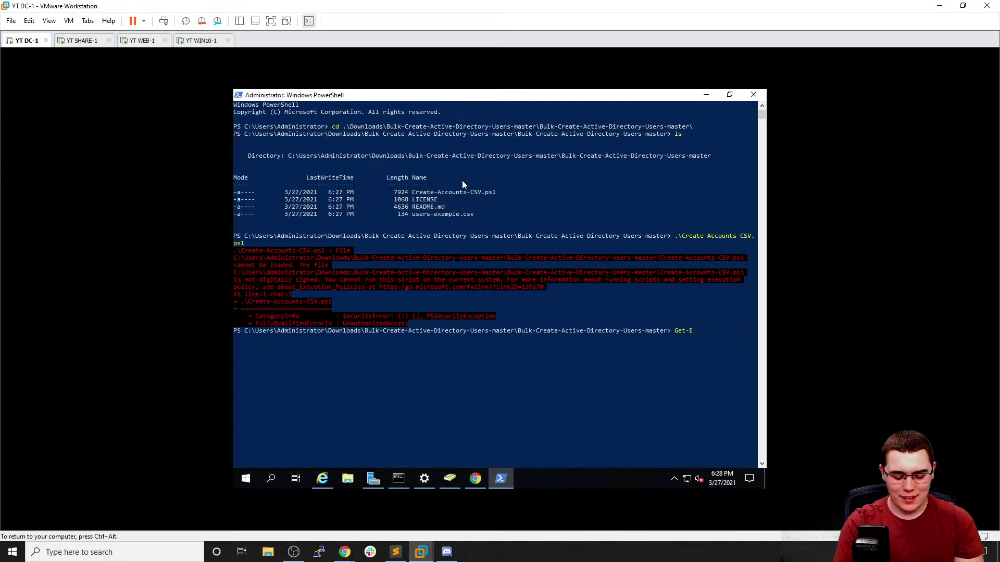
{"action": "type", "text": "xe"}
{"action": "key", "text": "Tab"}
{"action": "key", "text": "Return"}
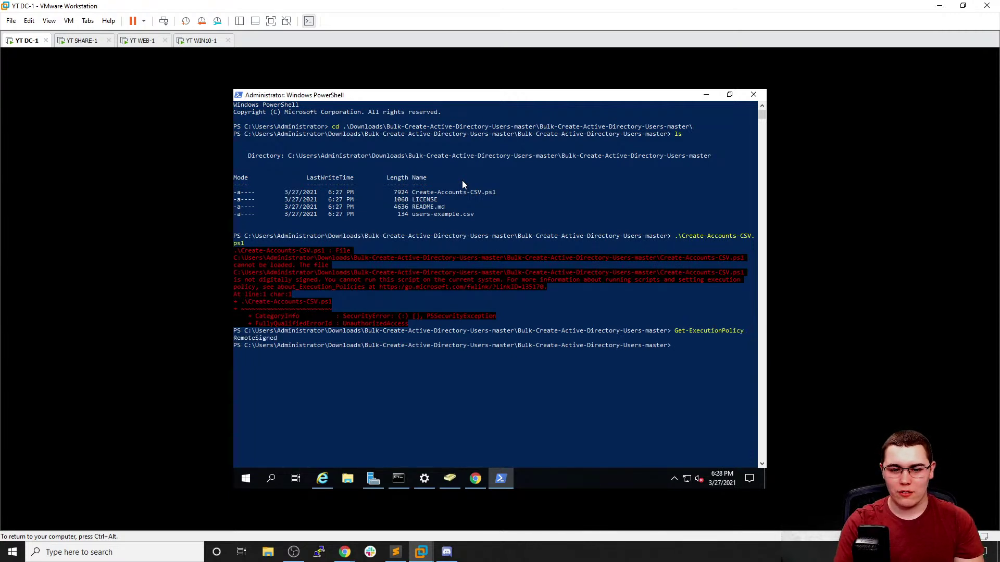
Set the execution policy to Unrestricted, confirm with A (Yes to All), and clear the console
{"action": "type", "text": "St"}
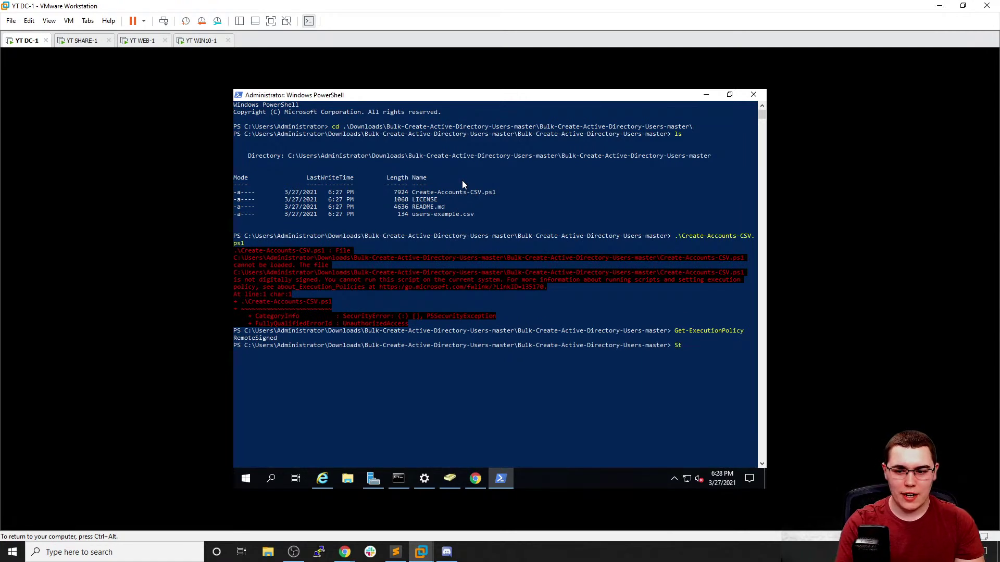
{"action": "type", "text": "et-Exec"}
{"action": "key", "text": "Tab"}
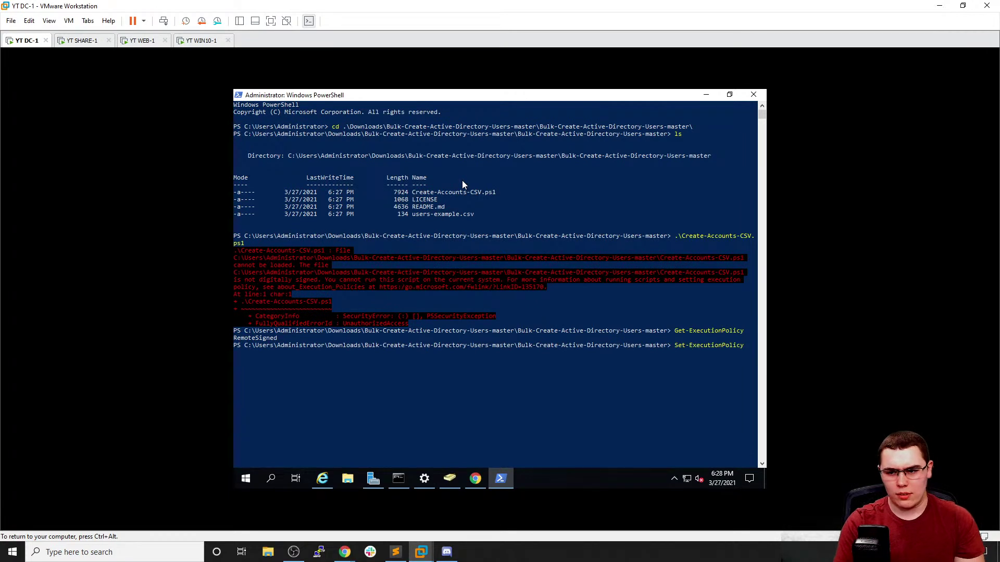
{"action": "type", "text": "Unres"}
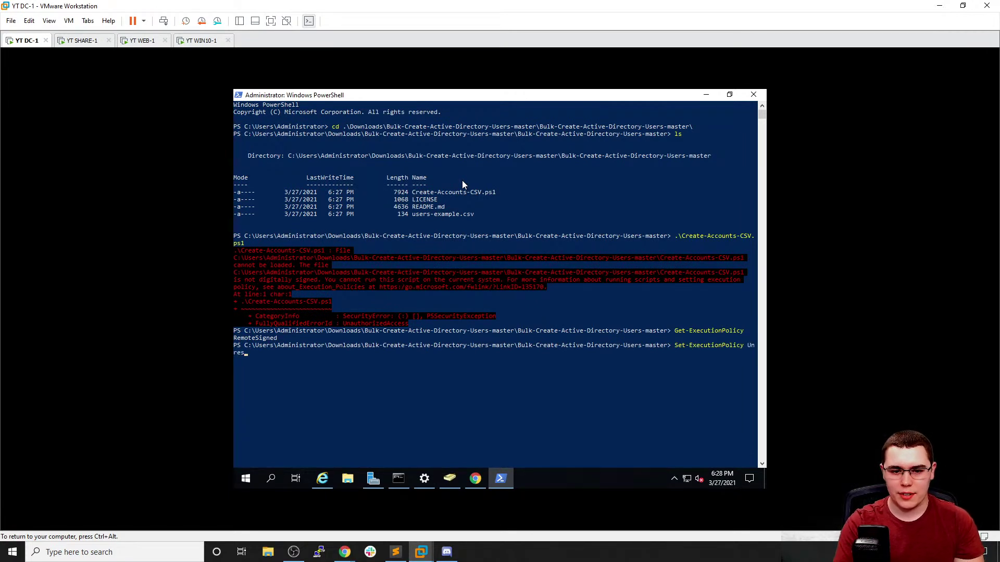
{"action": "type", "text": "tricted"}
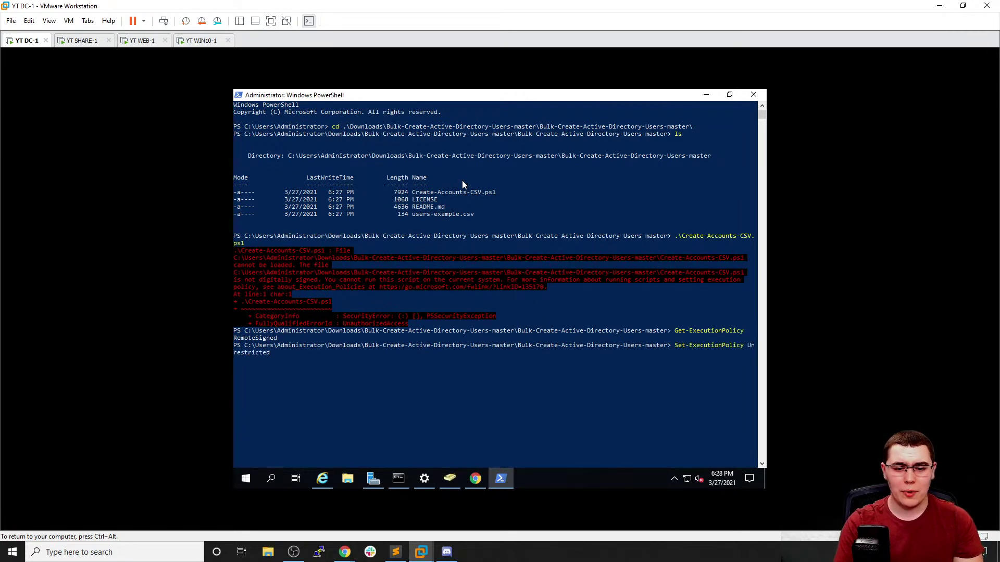
{"action": "key", "text": "Return"}
{"action": "type", "text": "A"}
{"action": "key", "text": "Return"}
{"action": "type", "text": "cls"}
{"action": "key", "text": "Return"}
Run .\Create-Accounts-CSV.ps1 and allow it to run once (R) at the security warning
{"action": "type", "text": ".\\C"}
{"action": "key", "text": "Tab"}
{"action": "key", "text": "Tab"}
{"action": "key", "text": "Tab"}
{"action": "key", "text": "Return"}
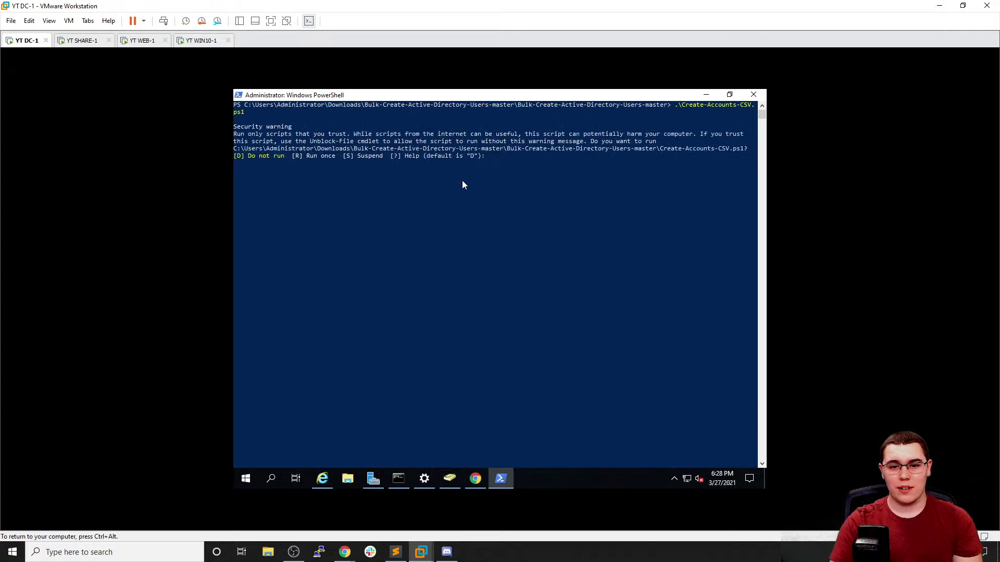
{"action": "type", "text": "R"}
{"action": "key", "text": "Return"}
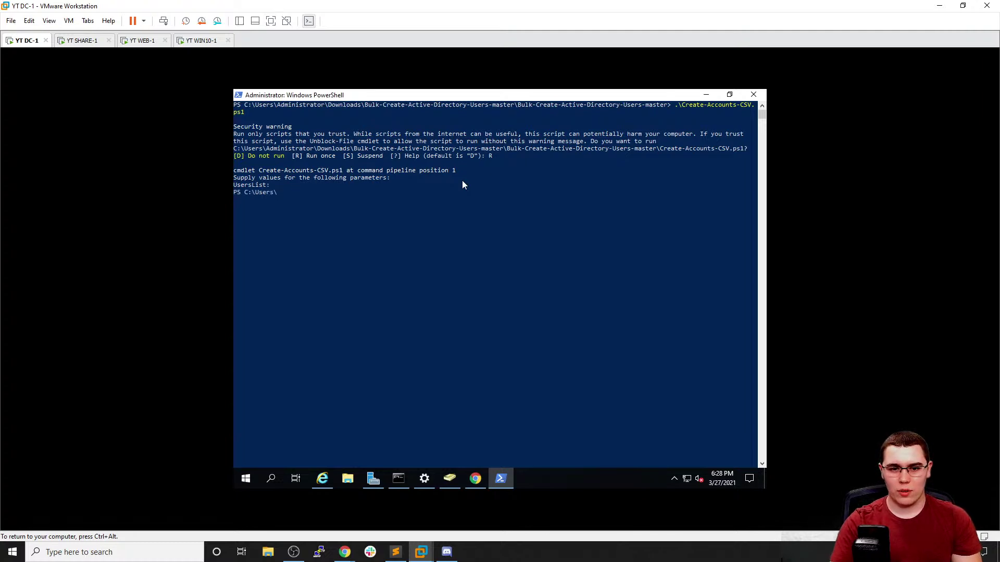
Cancel the UsersList prompt, list the folder, and copy the users-example.csv file name
{"action": "key", "text": "ctrl+c"}
{"action": "type", "text": "ls"}
{"action": "key", "text": "Return"}
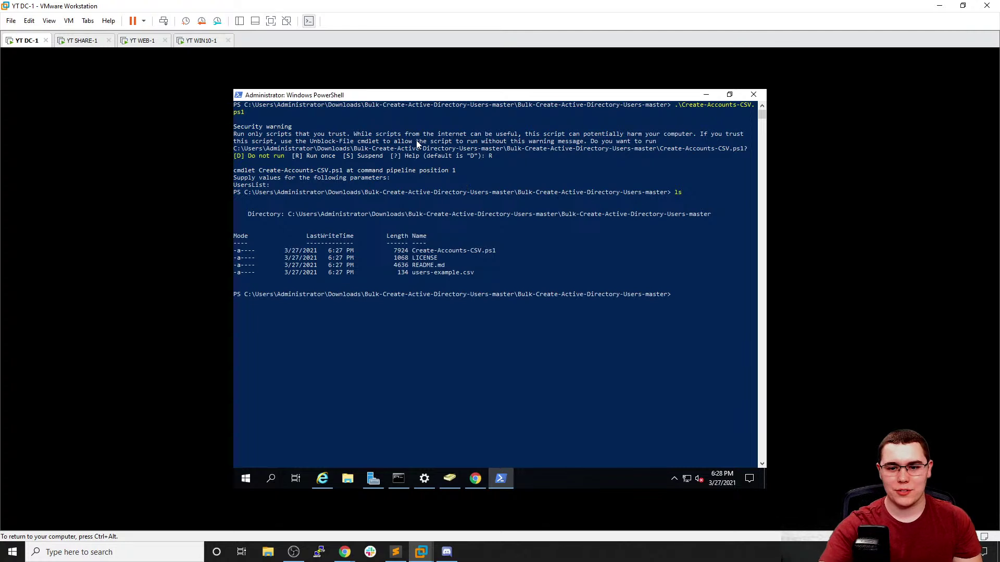
{"action": "left_click_drag", "start_coordinate": [413, 275], "coordinate": [456, 273]}
{"action": "right_click", "coordinate": [471, 273]}
{"action": "left_click", "coordinate": [625, 295]}
Relaunch .\Create-Accounts-CSV.ps1, approving one run (R), to reach the UsersList prompt
{"action": "type", "text": ".\\C"}
{"action": "key", "text": "Tab"}
{"action": "key", "text": "Return"}
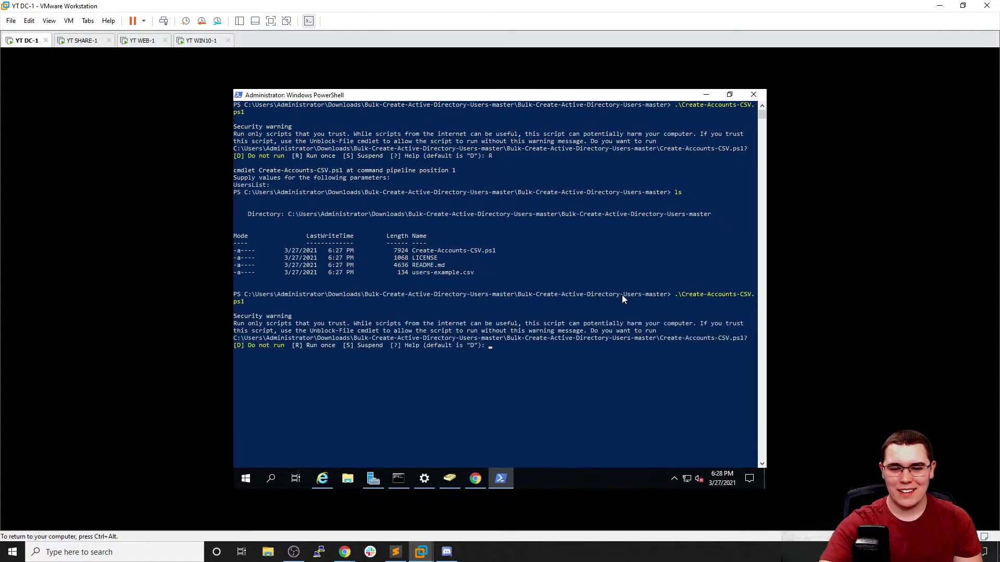
{"action": "type", "text": "R"}
{"action": "key", "text": "Return"}
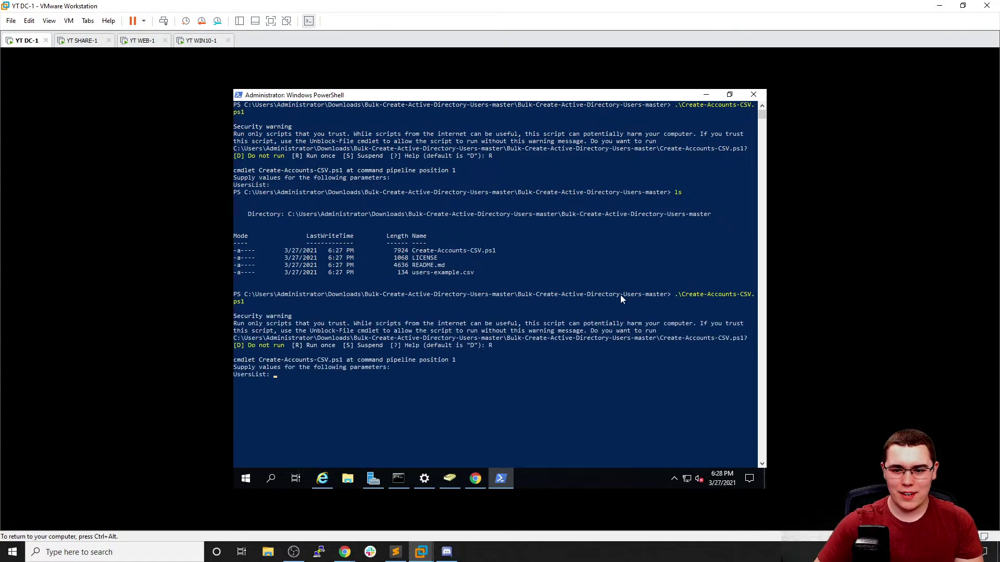
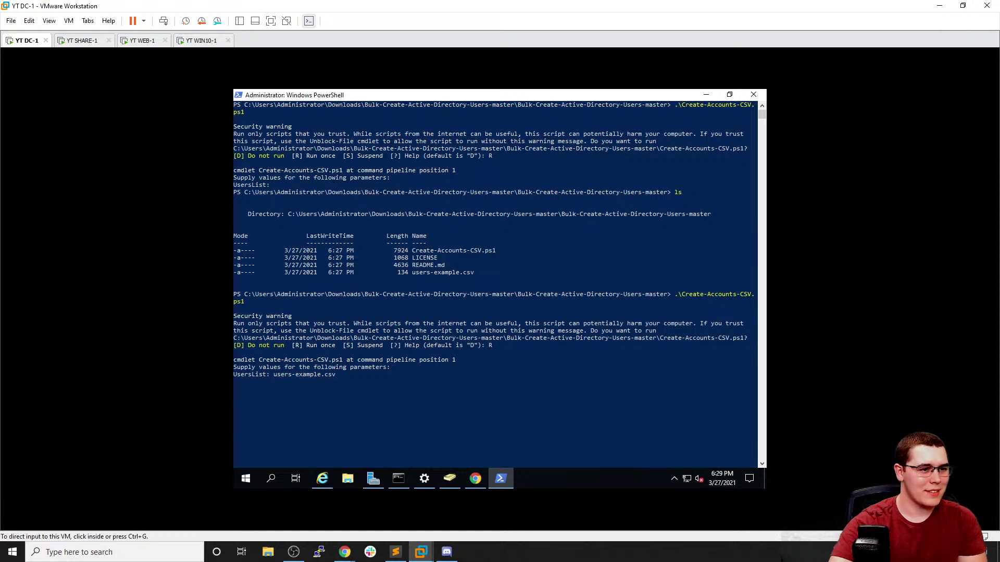
Submit users-example.csv as the script's UsersList value
{"action": "key", "text": "alt+Tab"}
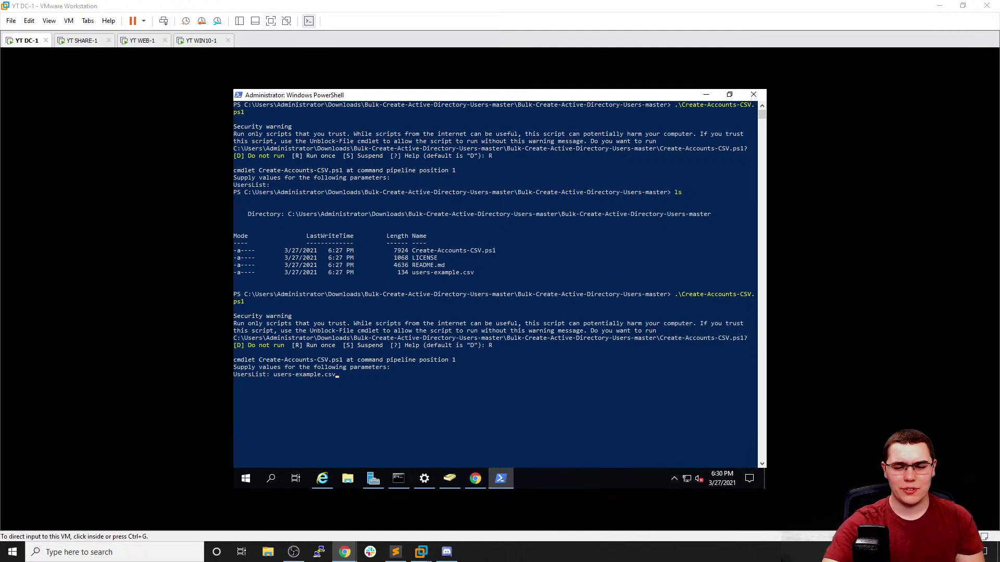
{"action": "left_click", "coordinate": [337, 367]}
{"action": "key", "text": "Return"}
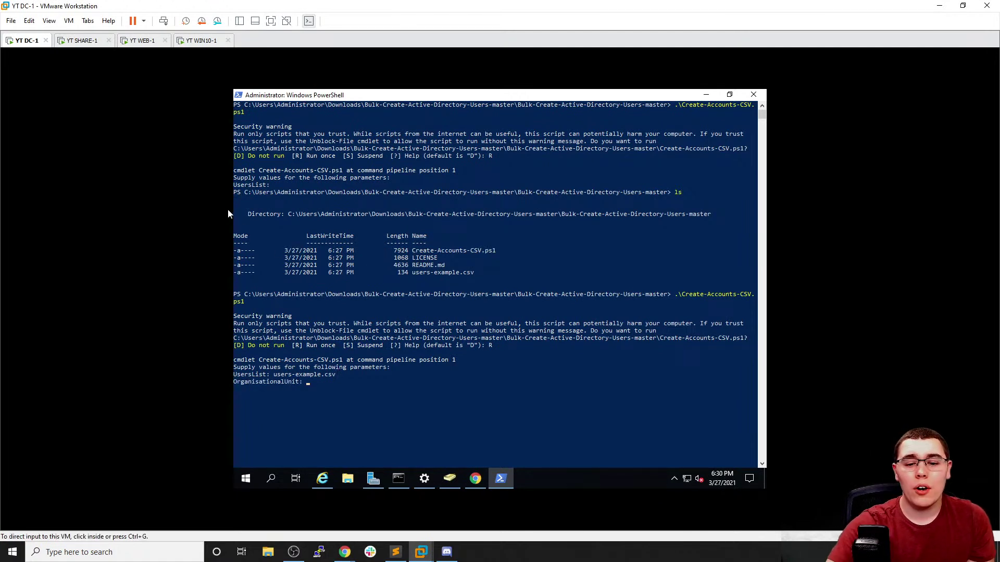
Check the OU name in ADUC and enter Global Users as the organisational unit
{"action": "left_click", "coordinate": [451, 478]}
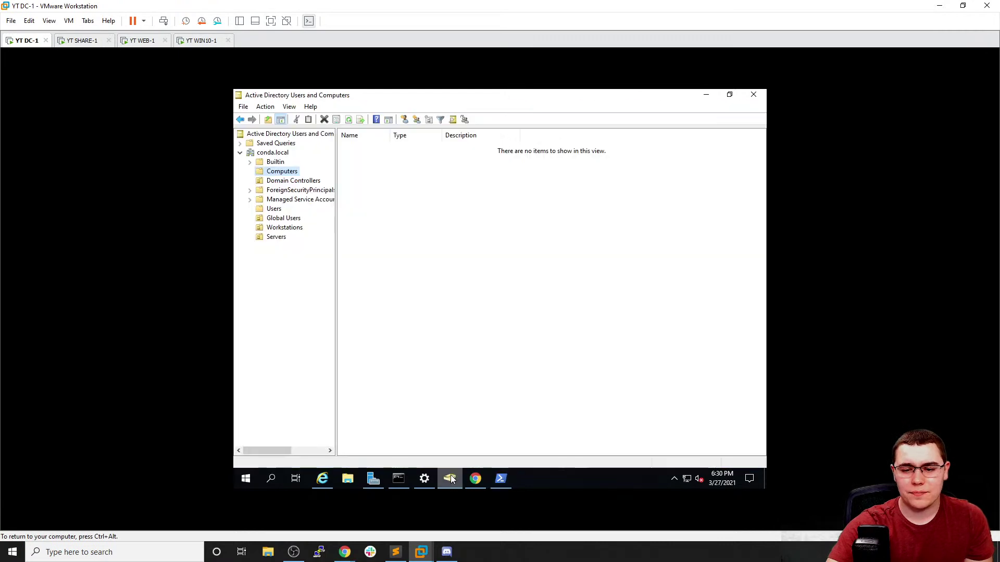
{"action": "left_click", "coordinate": [451, 478]}
{"action": "left_click", "coordinate": [457, 420]}
{"action": "key", "text": "Escape"}
{"action": "type", "text": "Global Users"}
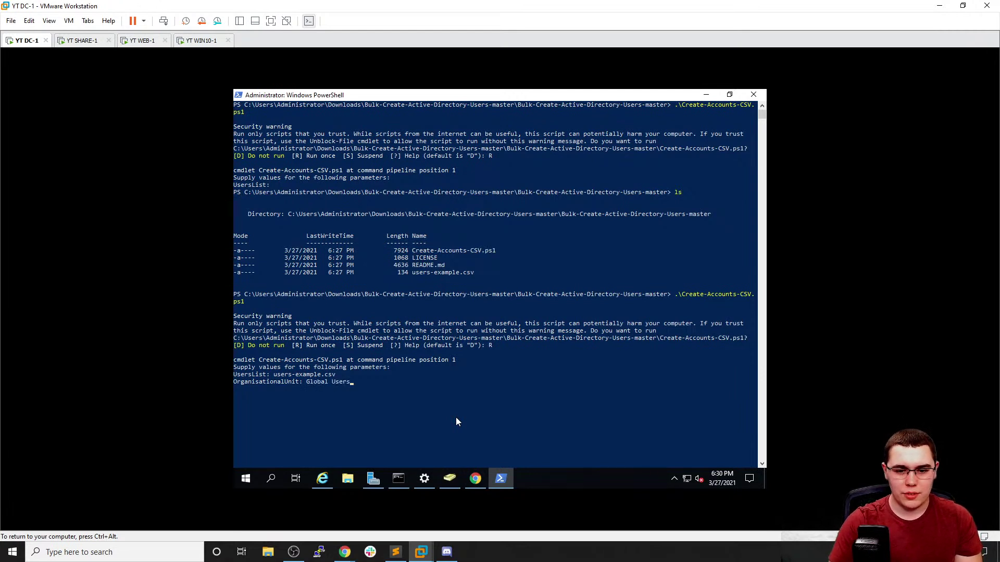
{"action": "key", "text": "Return"}
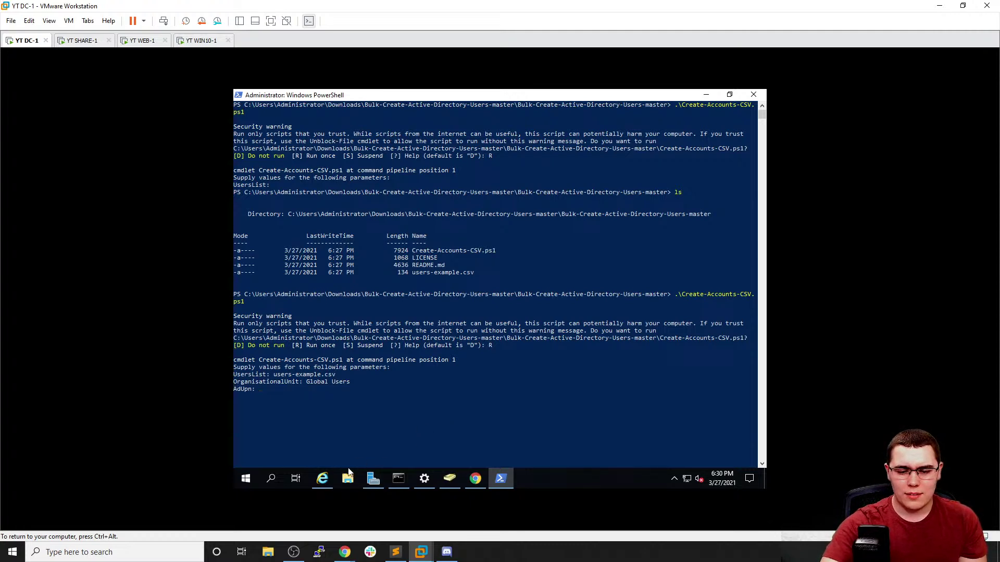
Open the Bulk Create Active Directory Users article and scroll to its Configuration section
{"action": "left_click", "coordinate": [474, 481]}
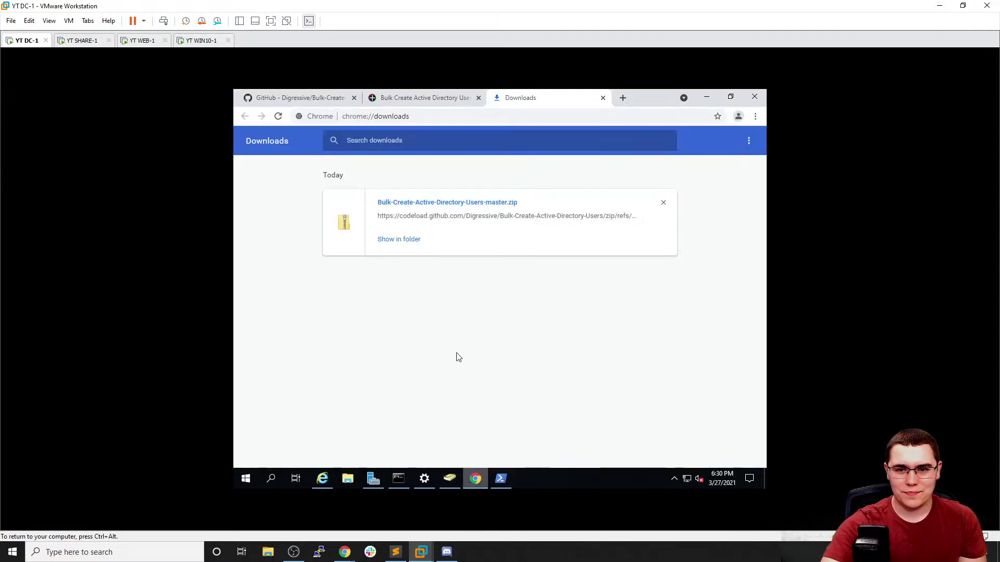
{"action": "left_click", "coordinate": [421, 98]}
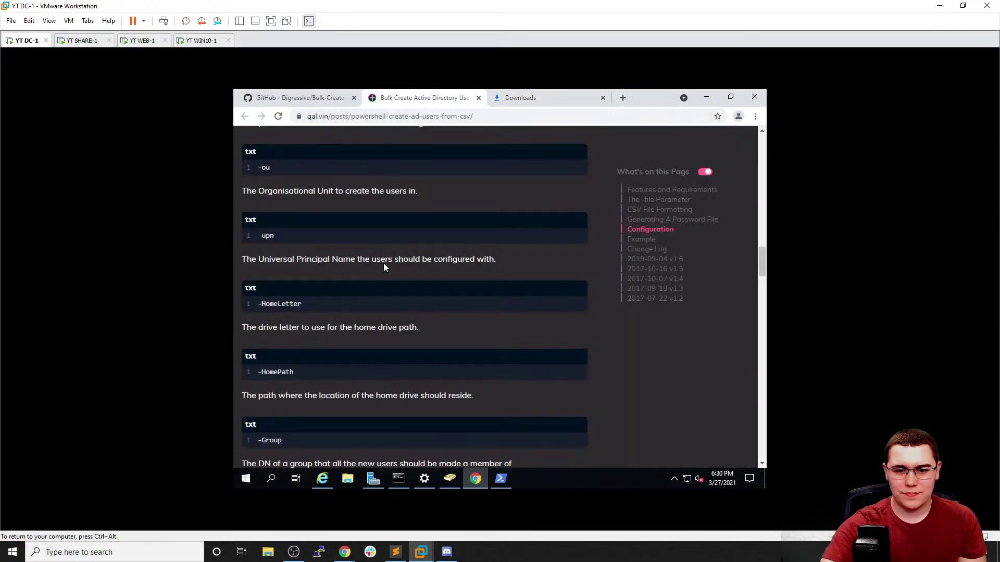
{"action": "scroll", "coordinate": [346, 200], "scroll_direction": "up", "scroll_amount": 1}
{"action": "scroll", "coordinate": [345, 201], "scroll_direction": "down", "scroll_amount": 1}
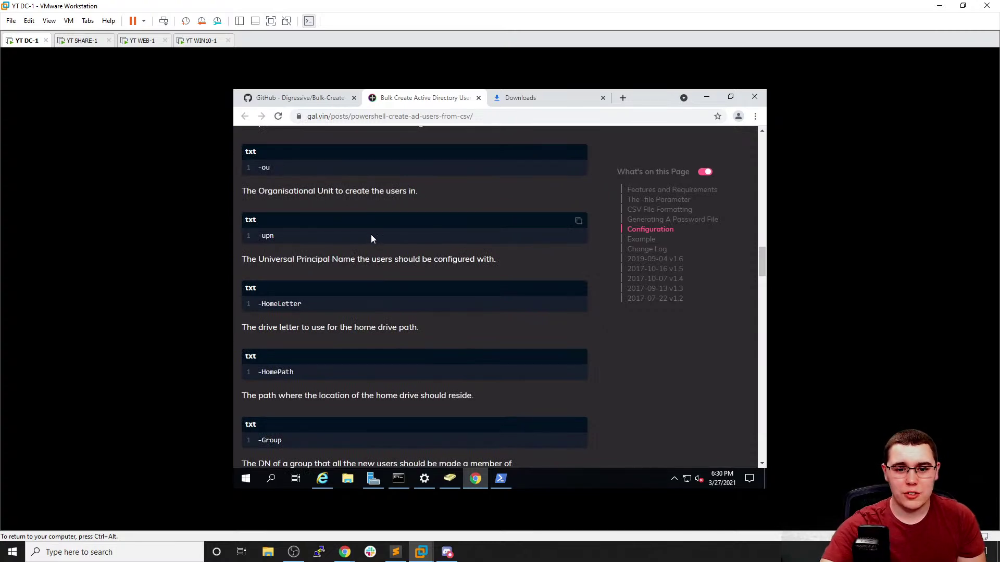
{"action": "scroll", "coordinate": [371, 235], "scroll_direction": "down", "scroll_amount": 3}
{"action": "scroll", "coordinate": [375, 237], "scroll_direction": "down", "scroll_amount": 10}
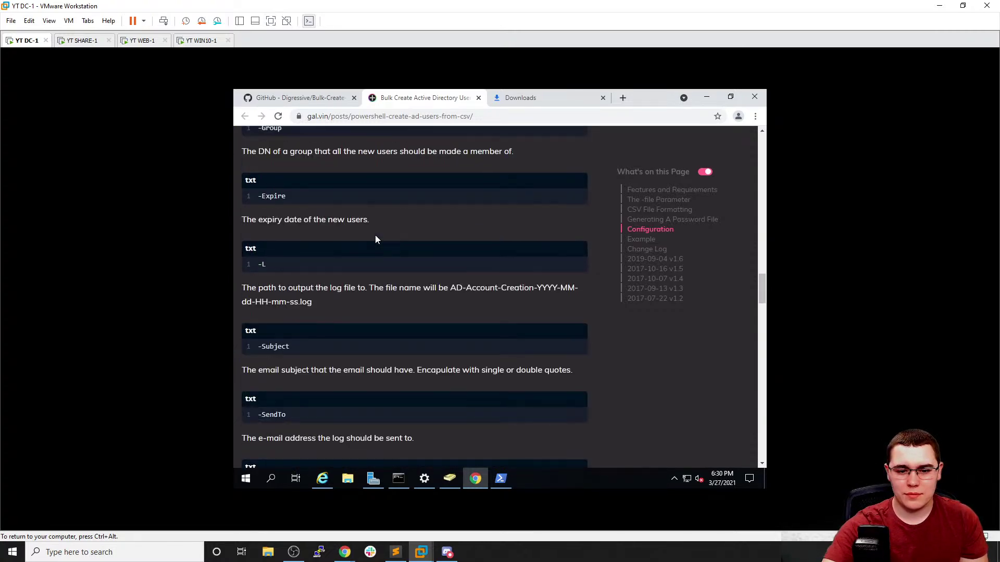
{"action": "scroll", "coordinate": [375, 238], "scroll_direction": "down", "scroll_amount": 4}
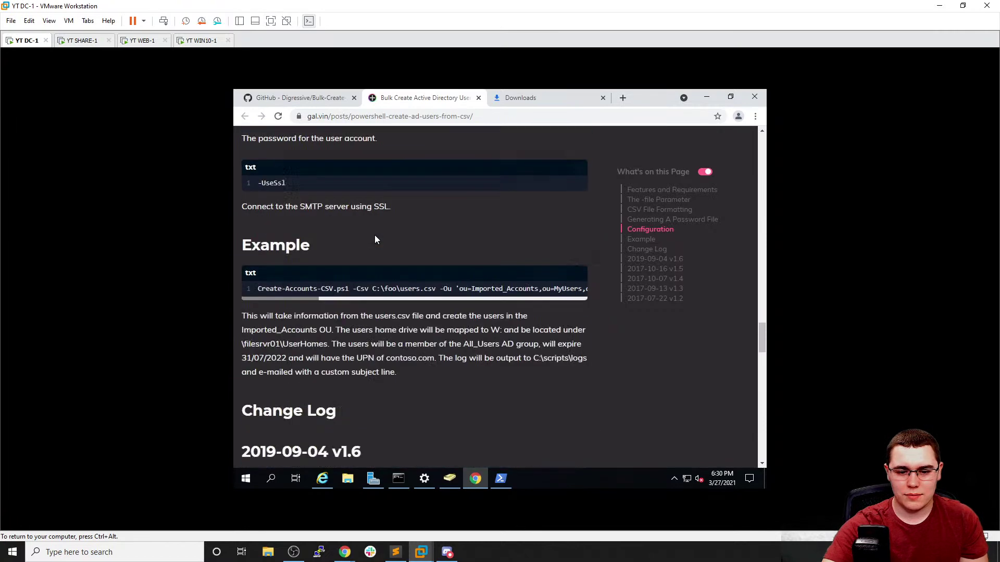
Search the article for 'adup' and select 'Universal Principal Name' under -upn
{"action": "key", "text": "ctrl+f"}
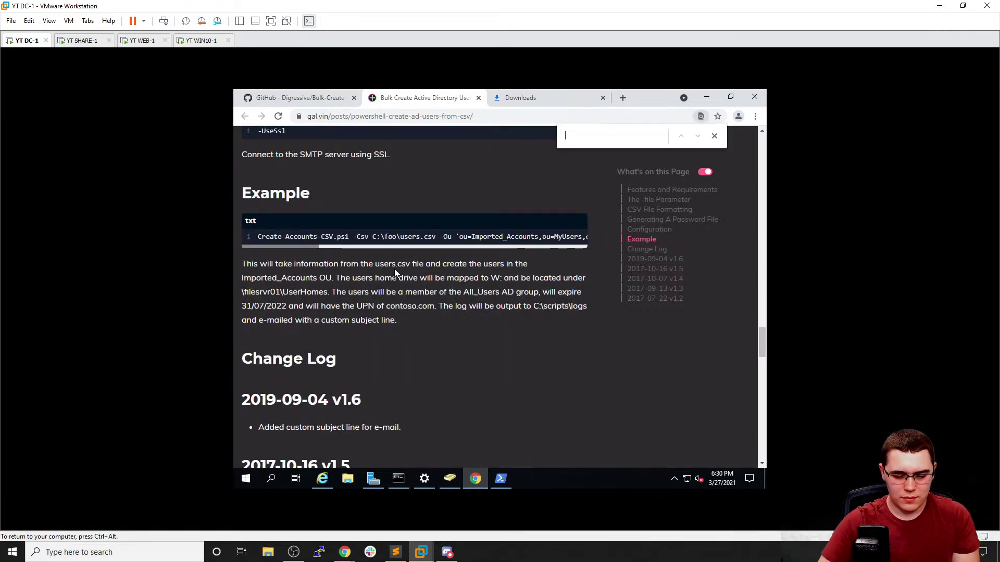
{"action": "type", "text": "adupn"}
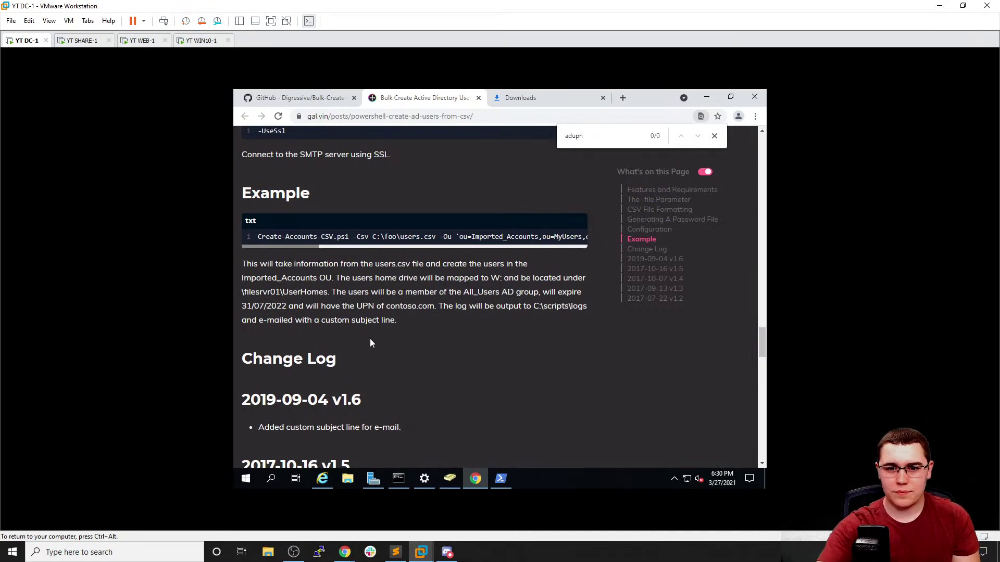
{"action": "scroll", "coordinate": [377, 318], "scroll_direction": "up", "scroll_amount": 10}
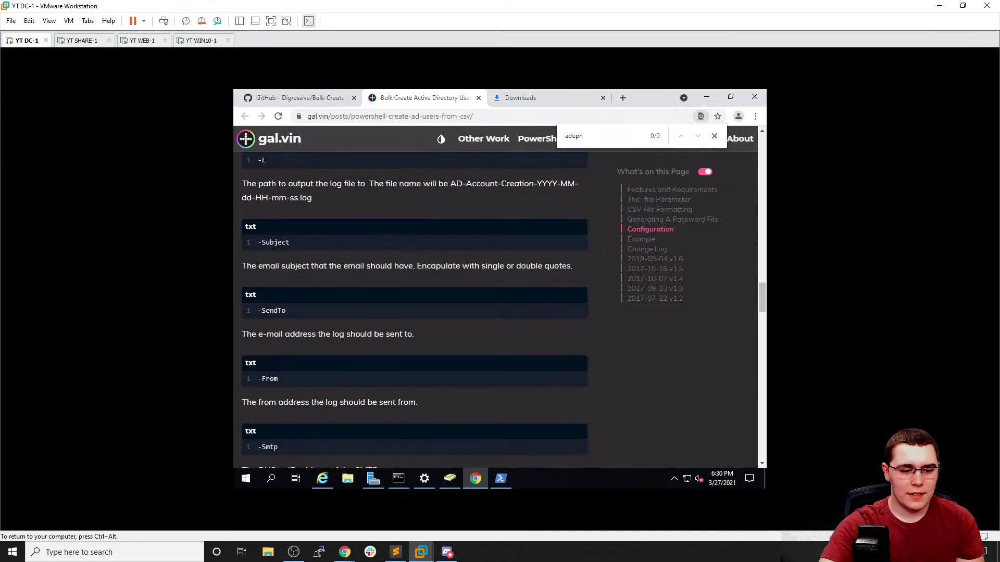
{"action": "scroll", "coordinate": [388, 312], "scroll_direction": "up", "scroll_amount": 3}
{"action": "scroll", "coordinate": [402, 295], "scroll_direction": "up", "scroll_amount": 6}
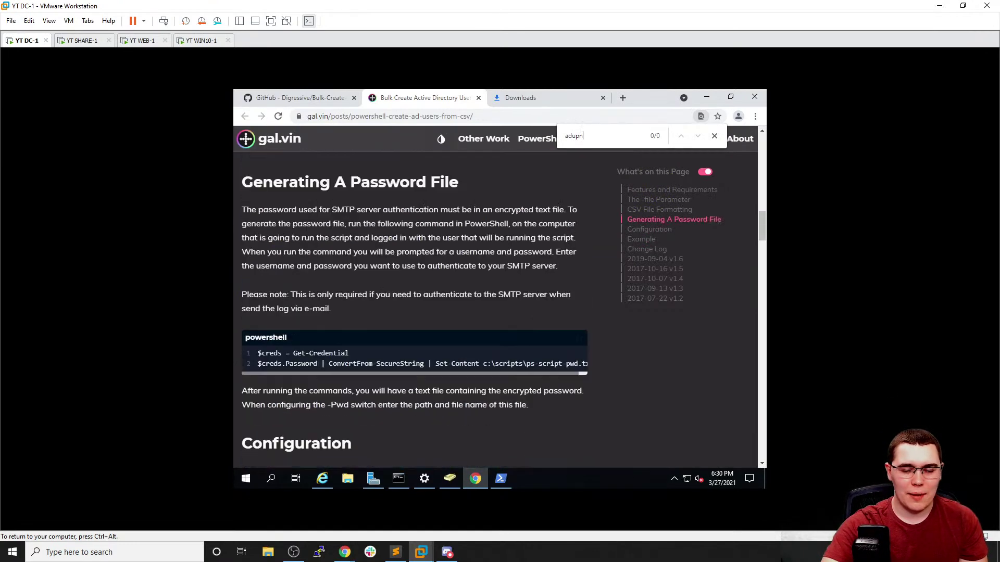
{"action": "scroll", "coordinate": [402, 293], "scroll_direction": "down", "scroll_amount": 4}
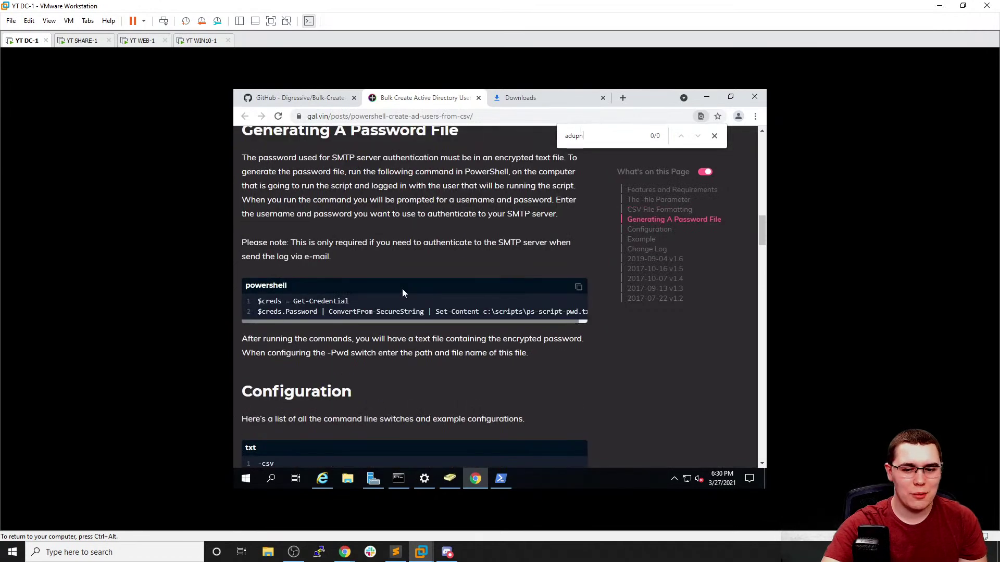
{"action": "scroll", "coordinate": [401, 293], "scroll_direction": "down", "scroll_amount": 7}
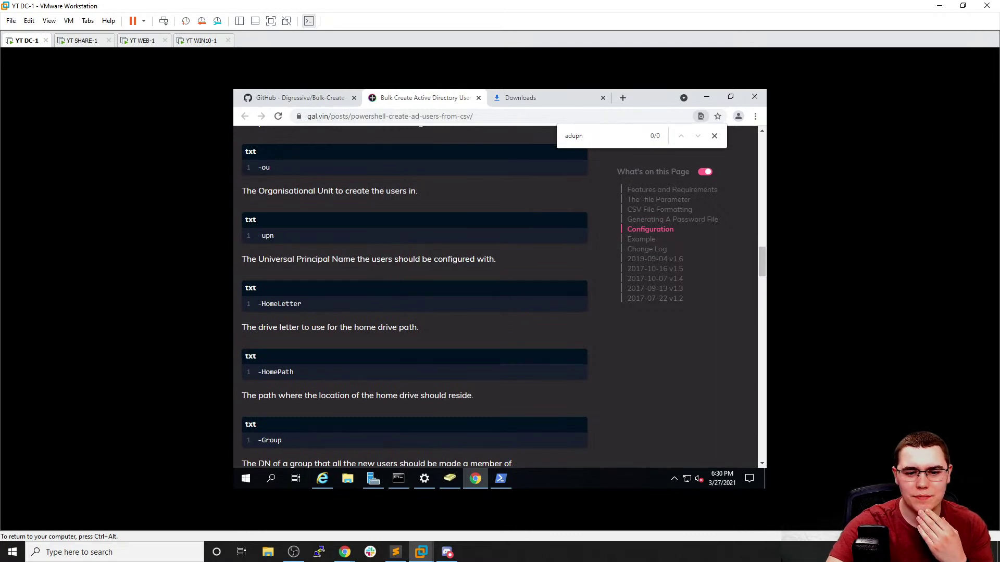
{"action": "left_click_drag", "start_coordinate": [258, 259], "coordinate": [357, 259]}
{"action": "key", "text": "ctrl+c"}
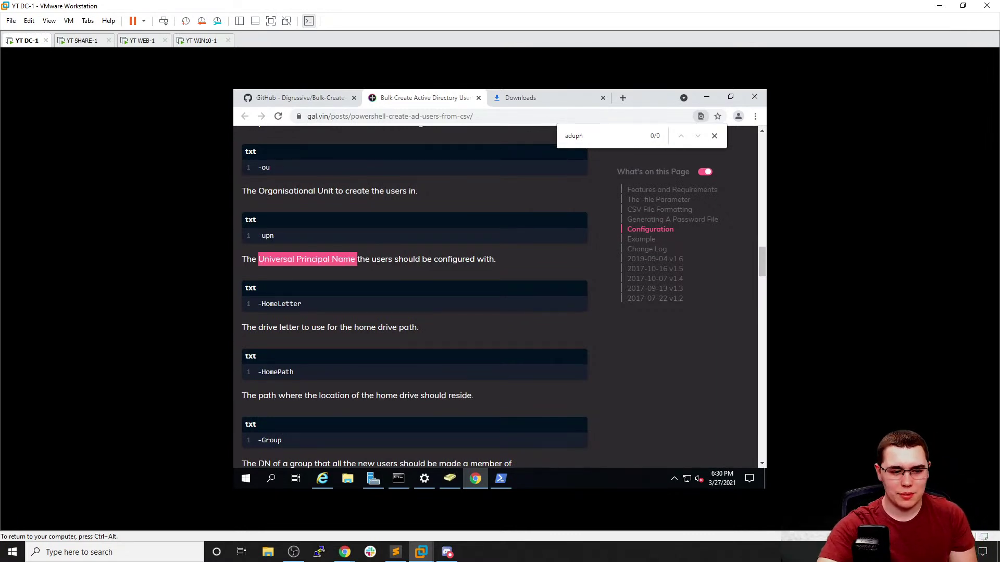
Web-search 'Universal Principal Name' in a new tab and open CodeTwo's What is UPN article
{"action": "left_click", "coordinate": [623, 98]}
{"action": "key", "text": "ctrl+v"}
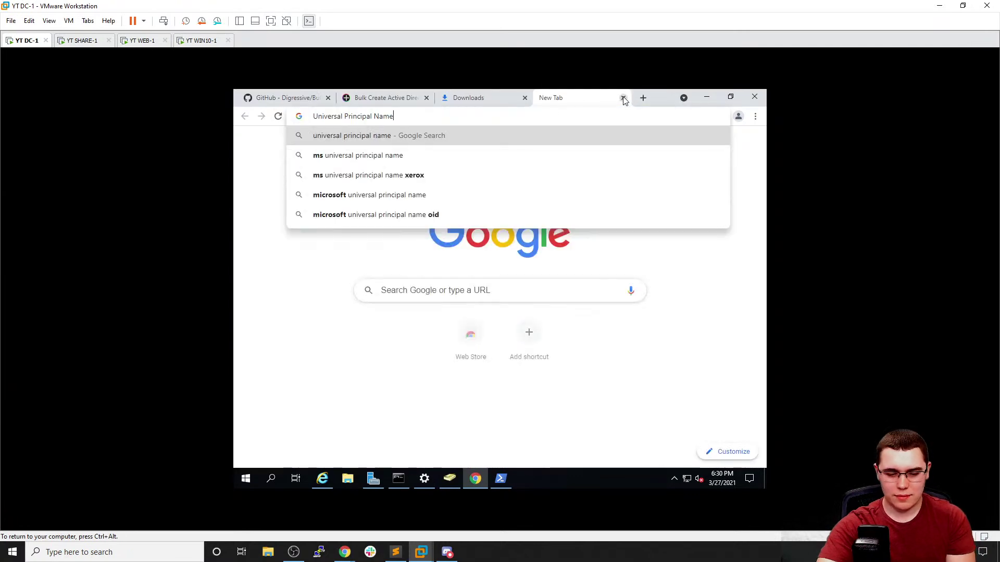
{"action": "key", "text": "Return"}
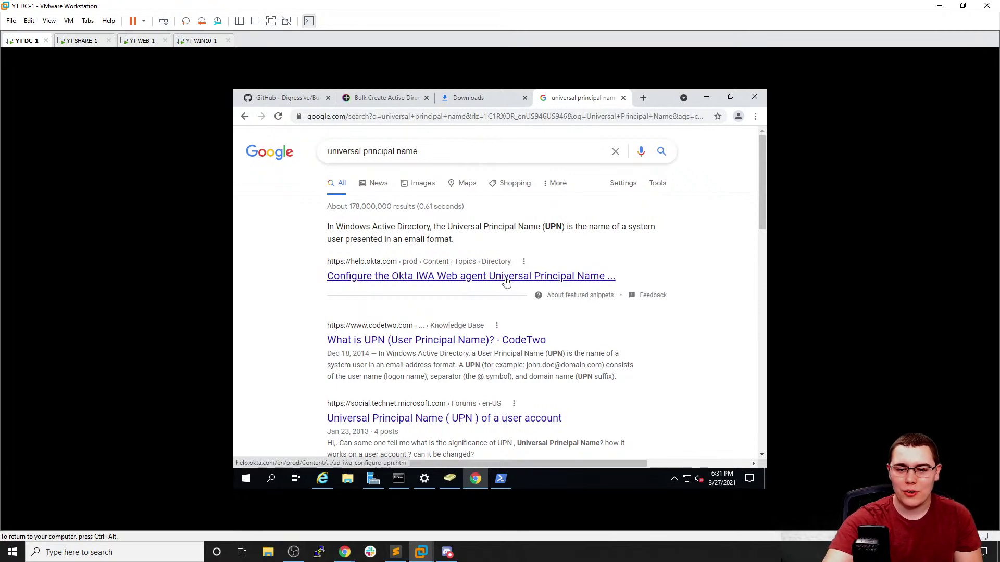
{"action": "left_click", "coordinate": [459, 339]}
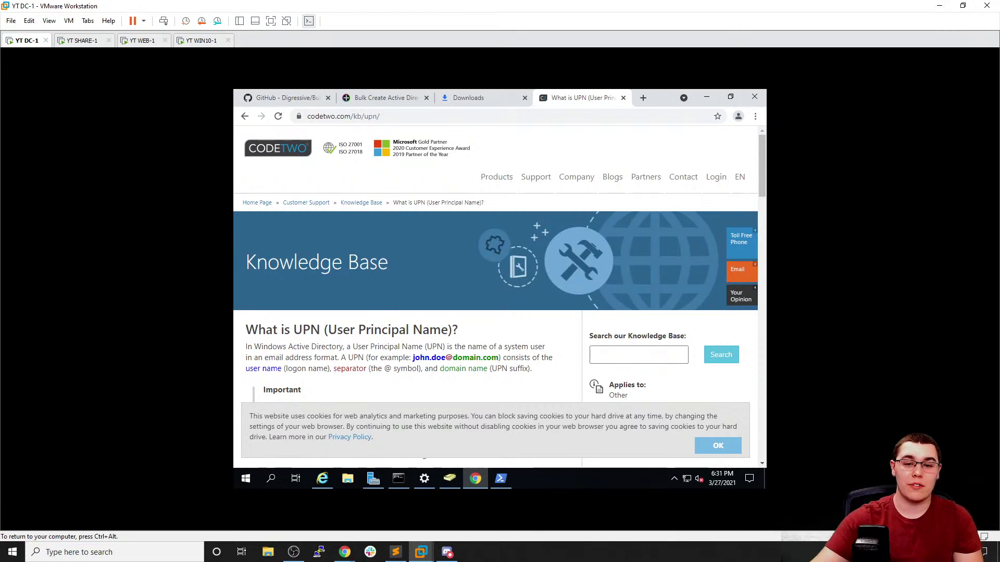
Read CodeTwo's UPN article, then enter conda.local at the script's AdUpn prompt
{"action": "scroll", "coordinate": [380, 231], "scroll_direction": "down", "scroll_amount": 4}
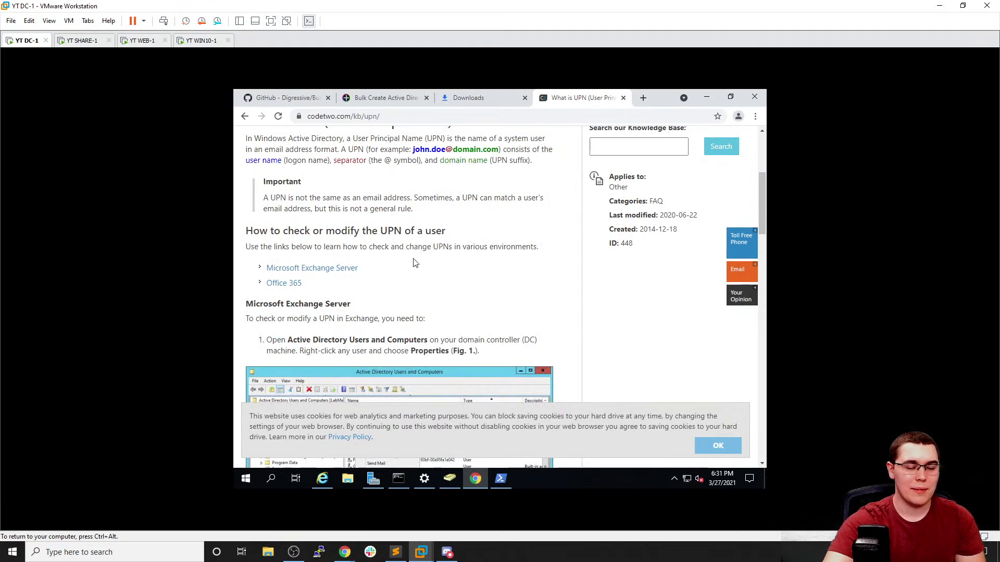
{"action": "scroll", "coordinate": [420, 257], "scroll_direction": "down", "scroll_amount": 2}
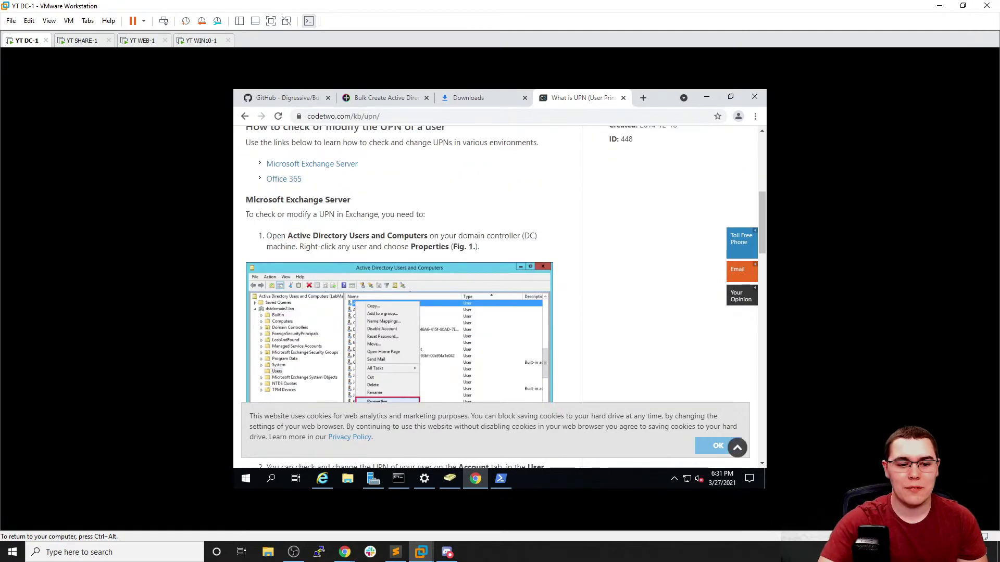
{"action": "scroll", "coordinate": [466, 229], "scroll_direction": "down", "scroll_amount": 1}
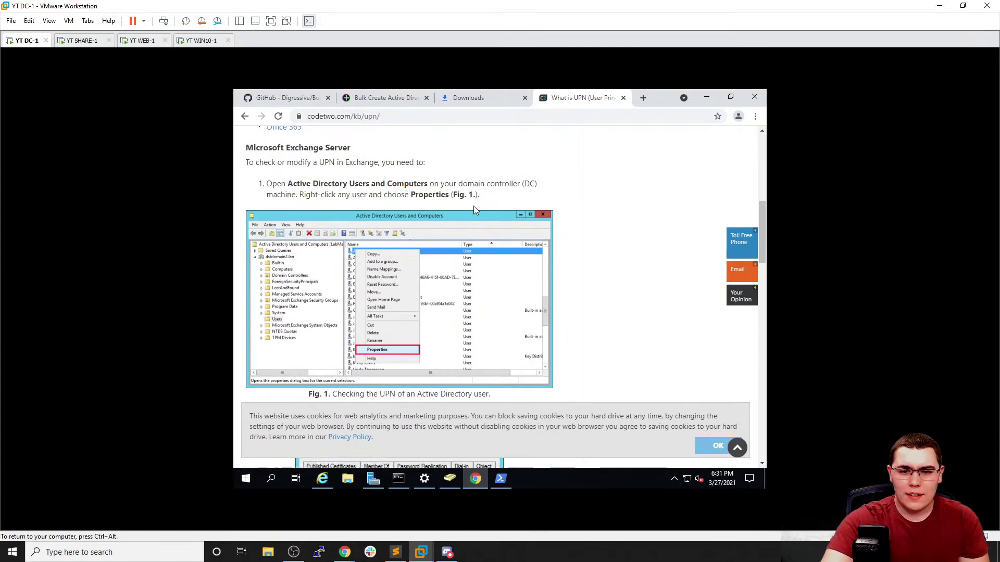
{"action": "scroll", "coordinate": [474, 205], "scroll_direction": "down", "scroll_amount": 2}
{"action": "scroll", "coordinate": [475, 210], "scroll_direction": "up", "scroll_amount": 2}
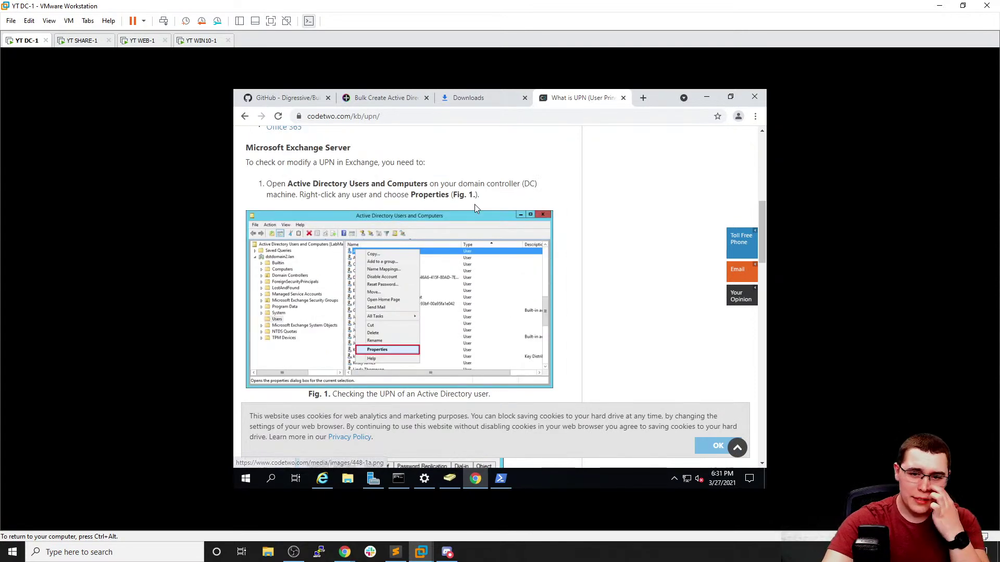
{"action": "scroll", "coordinate": [460, 218], "scroll_direction": "down", "scroll_amount": 3}
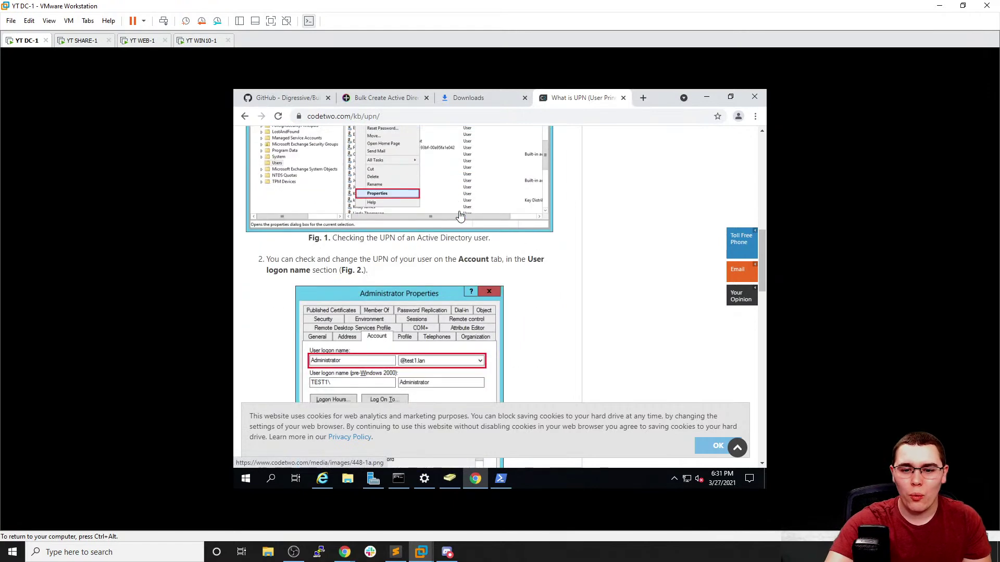
{"action": "scroll", "coordinate": [460, 216], "scroll_direction": "down", "scroll_amount": 1}
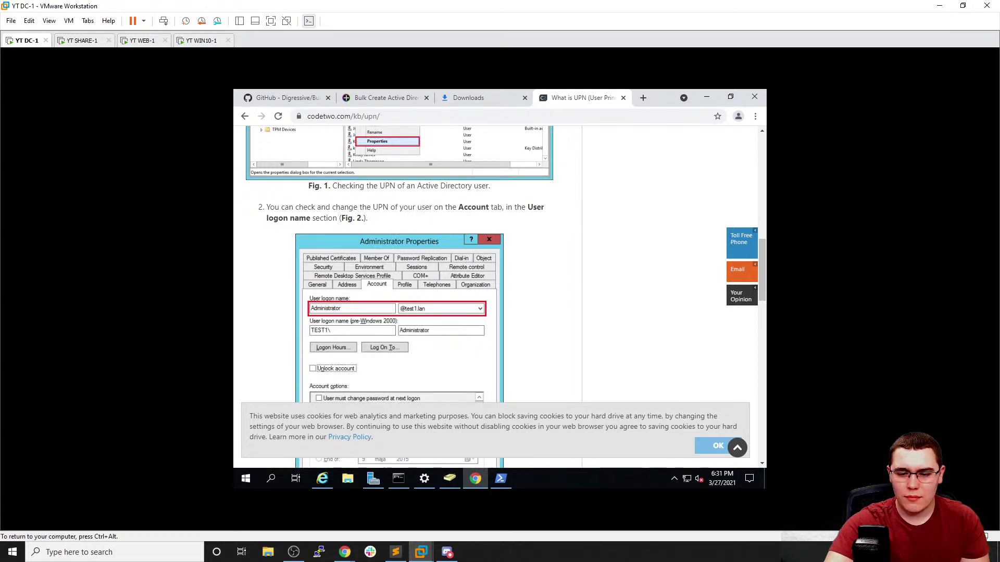
{"action": "scroll", "coordinate": [460, 217], "scroll_direction": "down", "scroll_amount": 4}
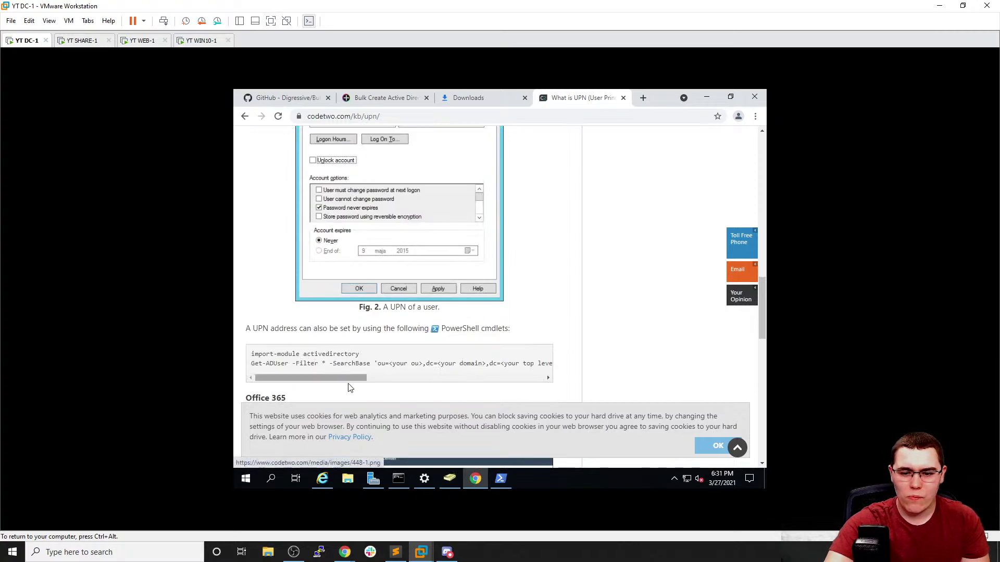
{"action": "mouse_move", "coordinate": [350, 378]}
{"action": "left_mouse_down"}
{"action": "mouse_move", "coordinate": [371, 378]}
{"action": "mouse_move", "coordinate": [350, 378]}
{"action": "left_mouse_up"}
{"action": "scroll", "coordinate": [331, 354], "scroll_direction": "down", "scroll_amount": 4}
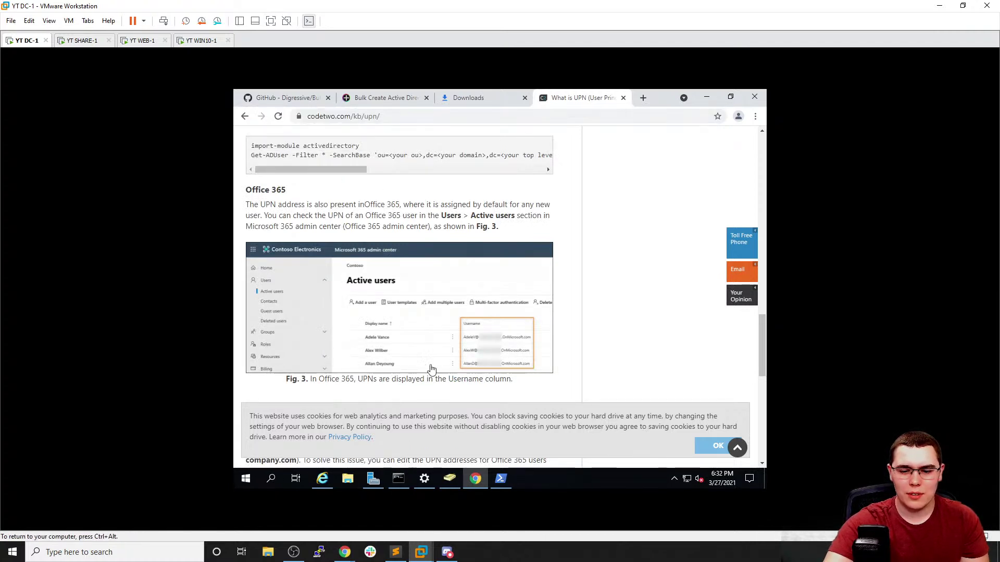
{"action": "left_click", "coordinate": [502, 479]}
{"action": "type", "text": "conda.local"}
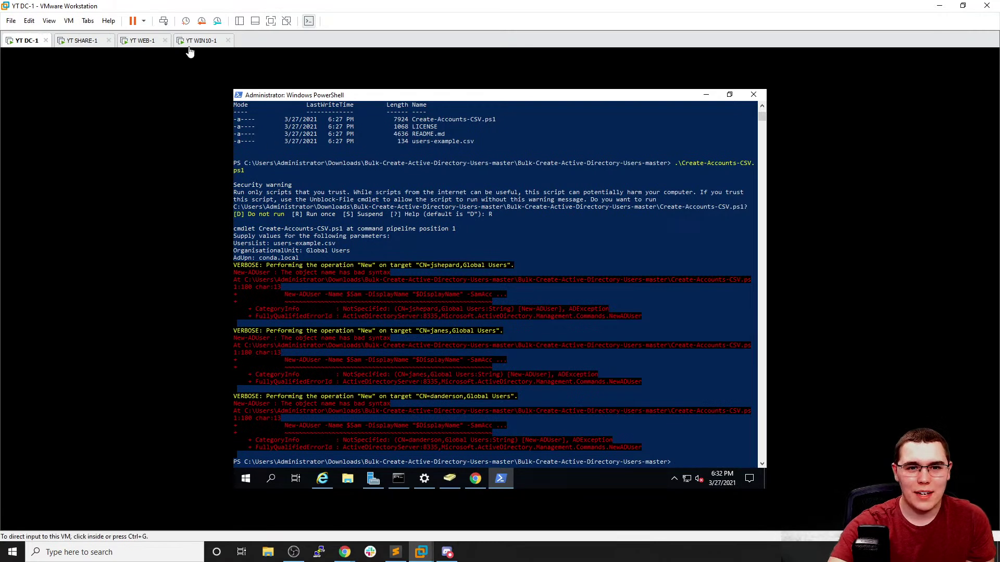
Switch to the bulk-create GitHub repository and scroll its README down to the Example
{"action": "left_click", "coordinate": [475, 479]}
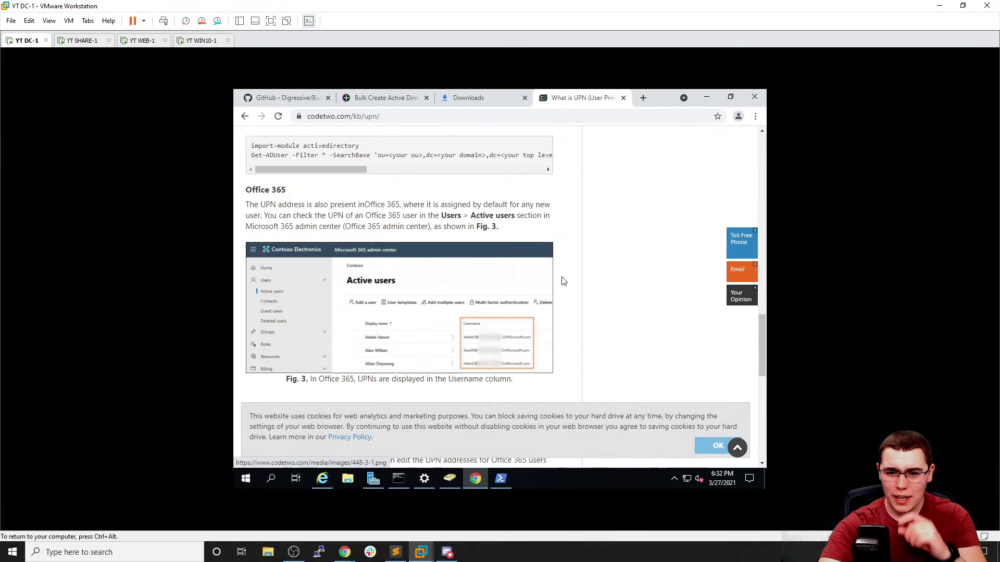
{"action": "scroll", "coordinate": [570, 272], "scroll_direction": "down", "scroll_amount": 4}
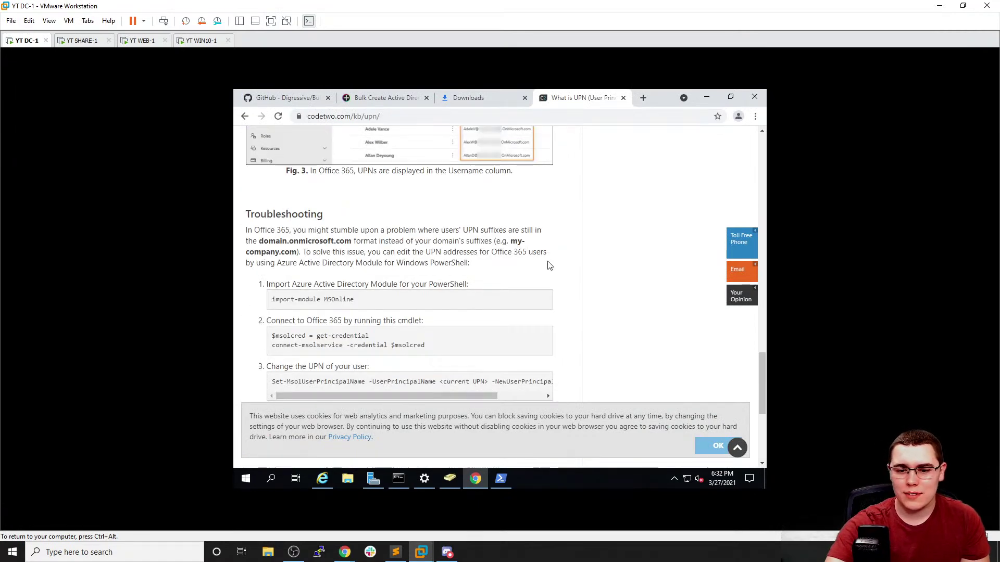
{"action": "left_click", "coordinate": [287, 98]}
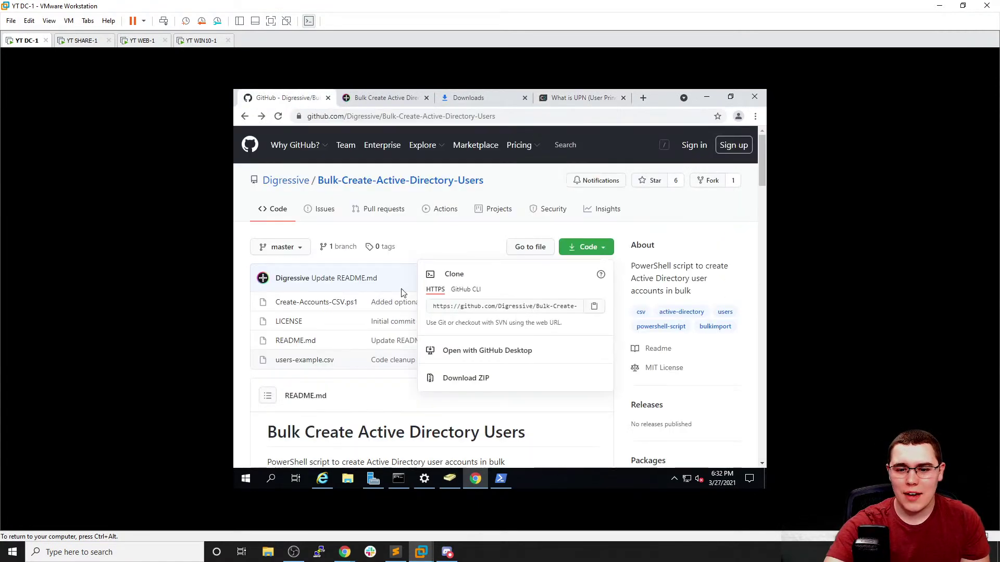
{"action": "left_click", "coordinate": [361, 389]}
{"action": "scroll", "coordinate": [362, 380], "scroll_direction": "down", "scroll_amount": 5}
{"action": "scroll", "coordinate": [363, 373], "scroll_direction": "down", "scroll_amount": 3}
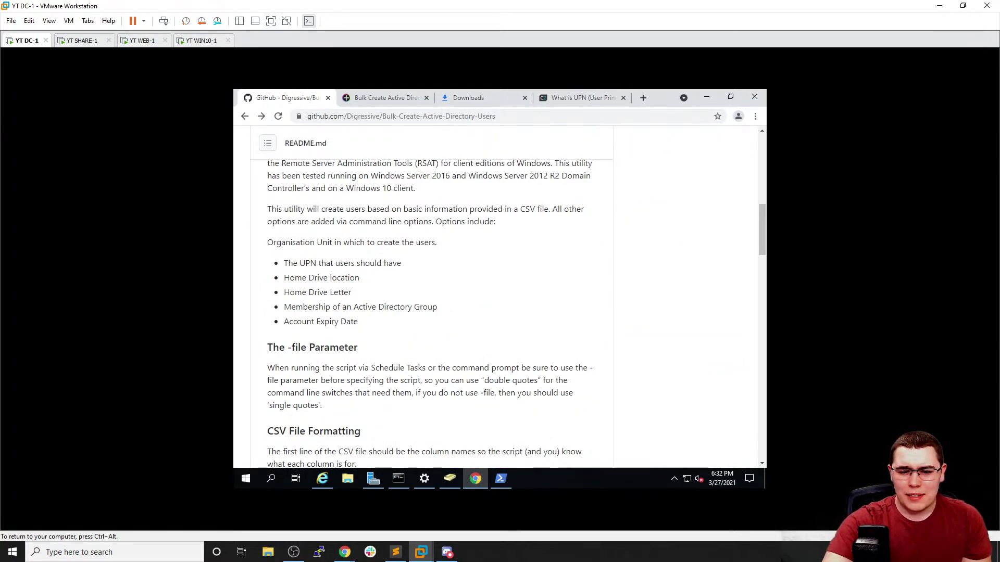
{"action": "scroll", "coordinate": [358, 267], "scroll_direction": "down", "scroll_amount": 9}
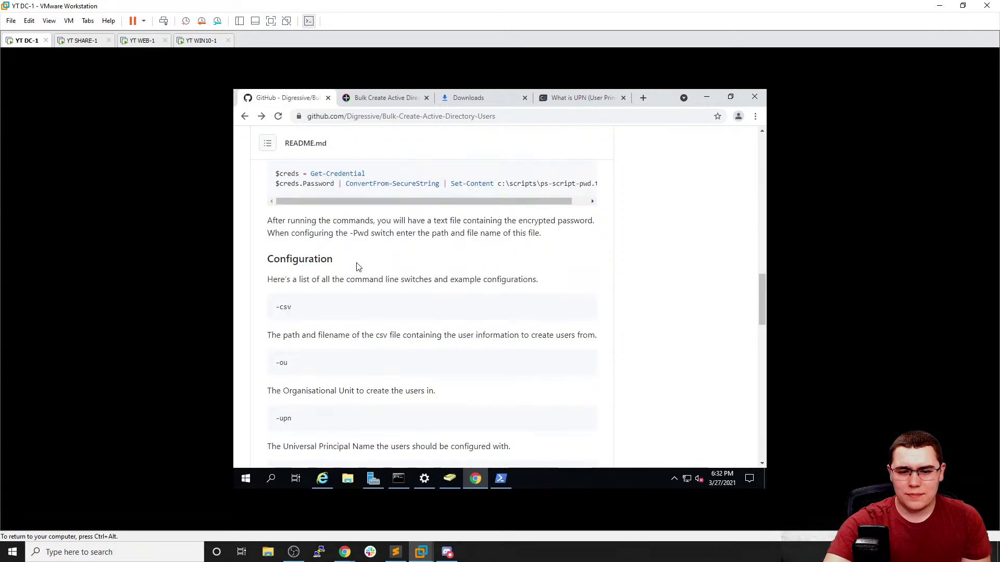
{"action": "scroll", "coordinate": [358, 267], "scroll_direction": "down", "scroll_amount": 3}
{"action": "scroll", "coordinate": [353, 256], "scroll_direction": "down", "scroll_amount": 4}
{"action": "scroll", "coordinate": [350, 260], "scroll_direction": "down", "scroll_amount": 10}
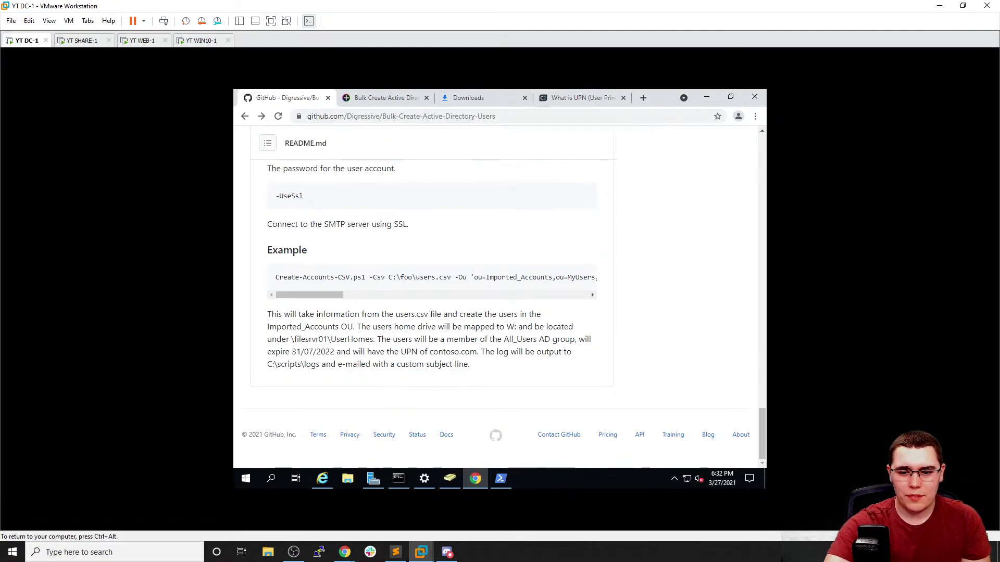
Select the contoso.com UPN in the example and return to DC-1's PowerShell console
{"action": "double_click", "coordinate": [452, 352]}
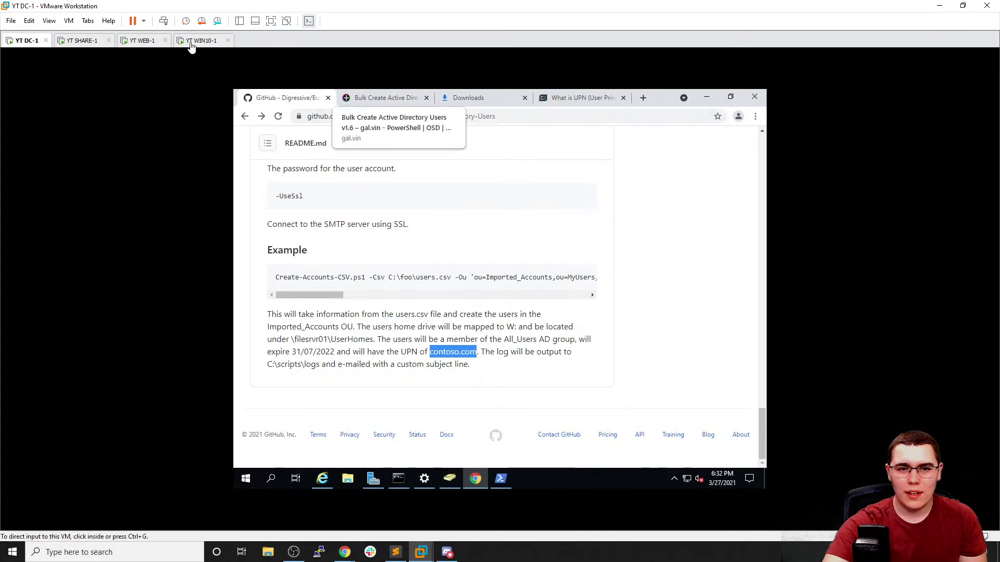
{"action": "left_click", "coordinate": [591, 191]}
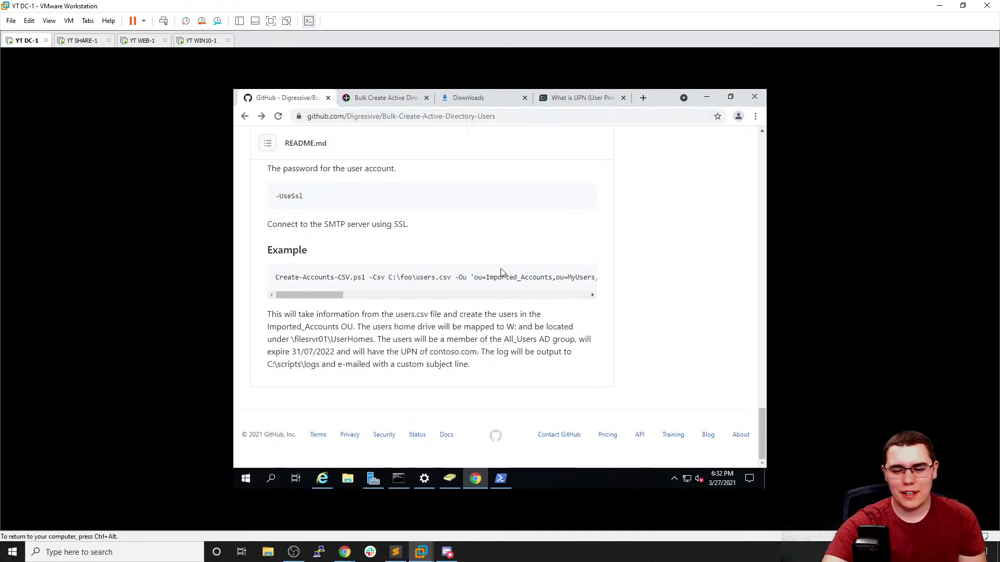
{"action": "left_click", "coordinate": [502, 478]}
{"action": "left_click", "coordinate": [533, 382]}
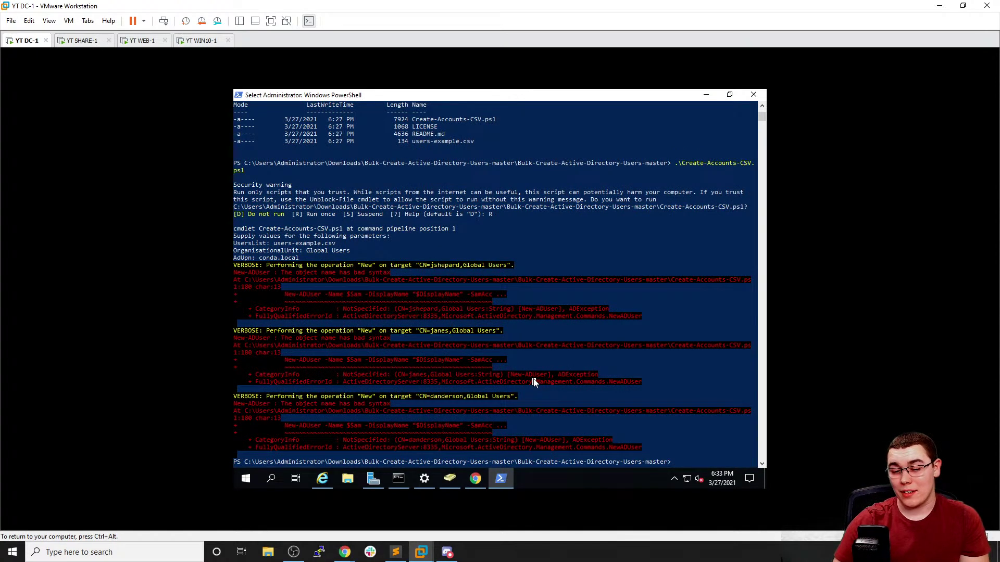
Rerun Create-Accounts-CSV.ps1, accept the default 'do not run' at the warning, and return to Chrome
{"action": "key", "text": "Up"}
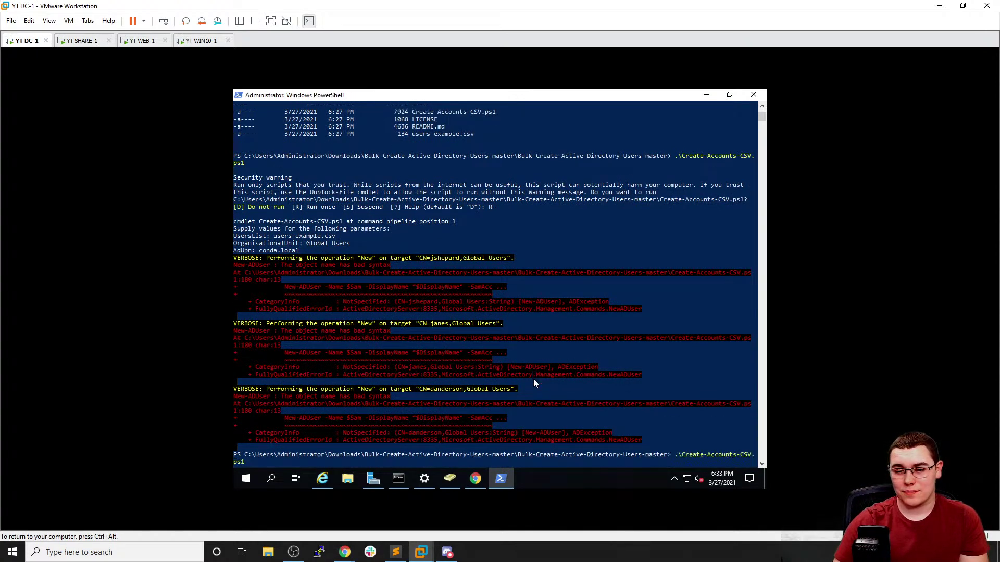
{"action": "key", "text": "Return"}
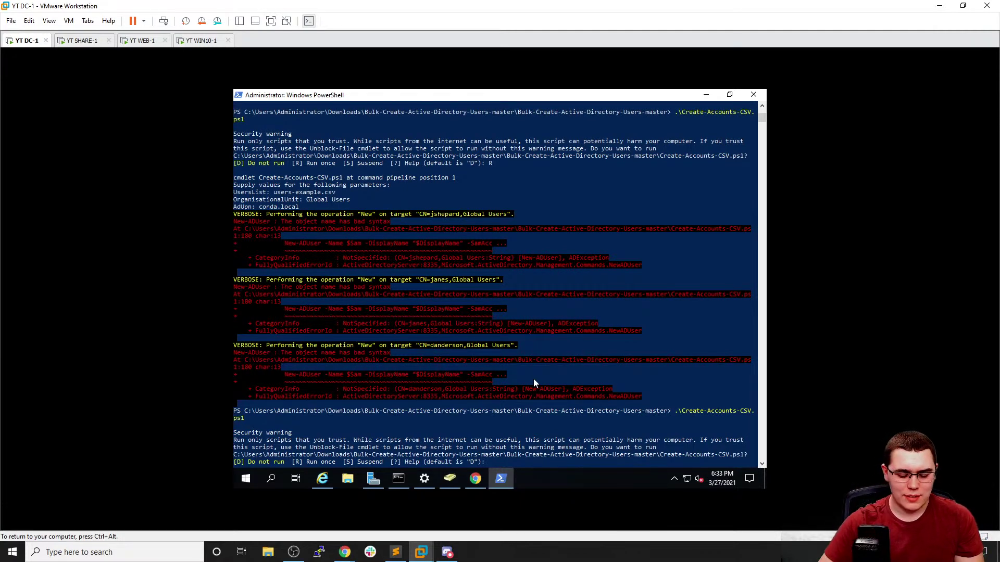
{"action": "key", "text": "Return"}
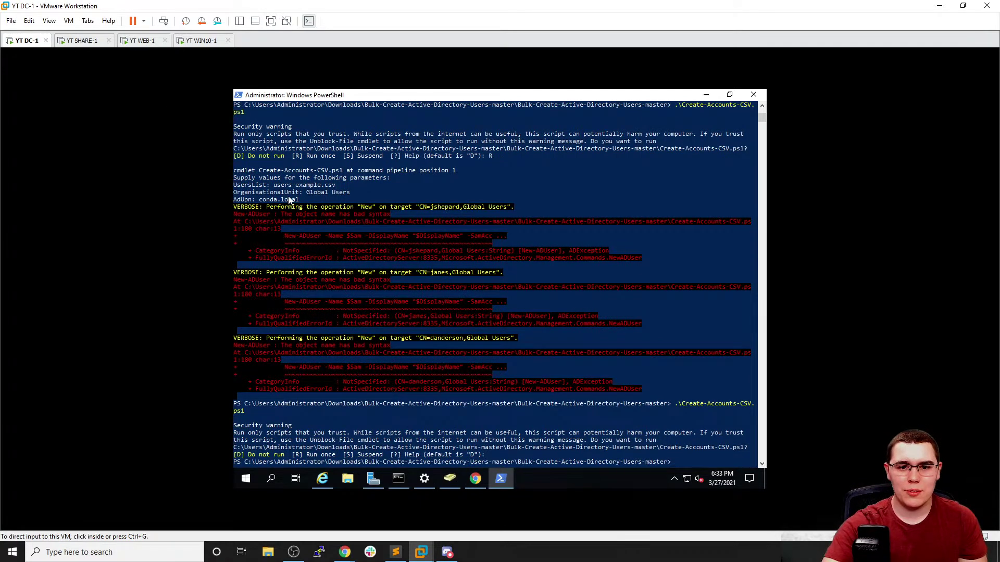
{"action": "left_click", "coordinate": [477, 479]}
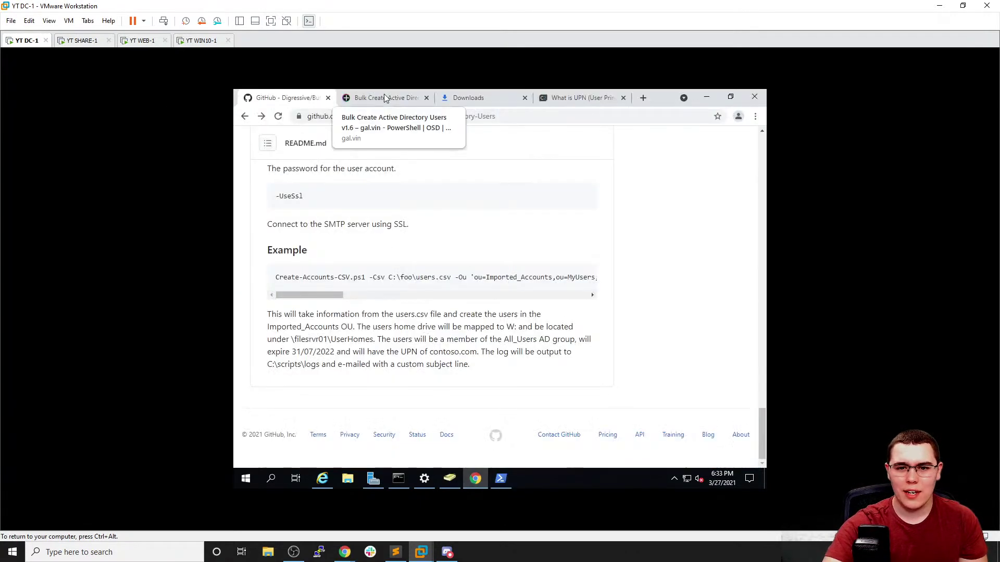
{"action": "left_click", "coordinate": [383, 97]}
Open the Create-Accounts-CSV.ps1 source file from the GitHub repository
{"action": "left_click", "coordinate": [283, 98]}
{"action": "scroll", "coordinate": [393, 238], "scroll_direction": "up", "scroll_amount": 15}
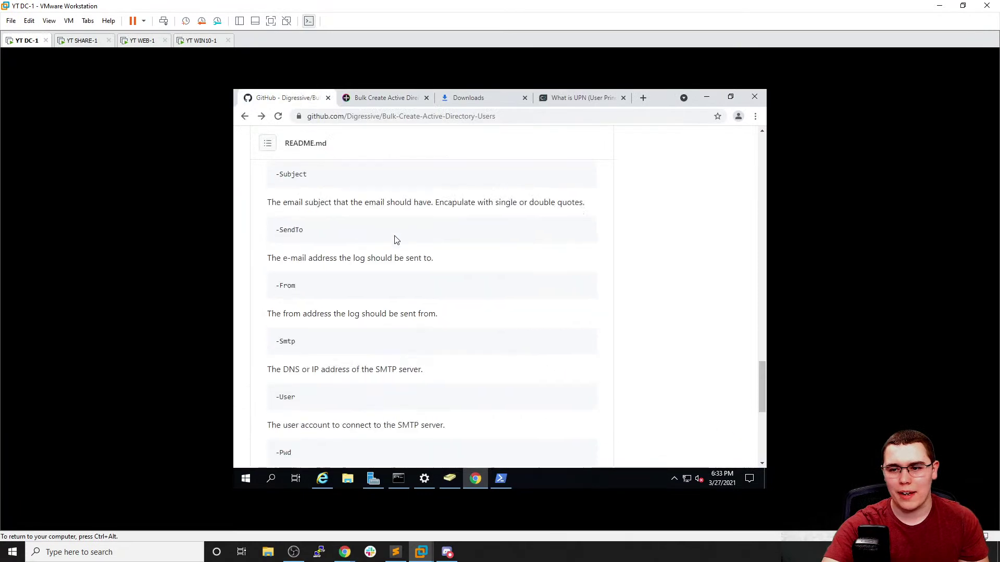
{"action": "left_click_drag", "start_coordinate": [758, 254], "coordinate": [732, 152]}
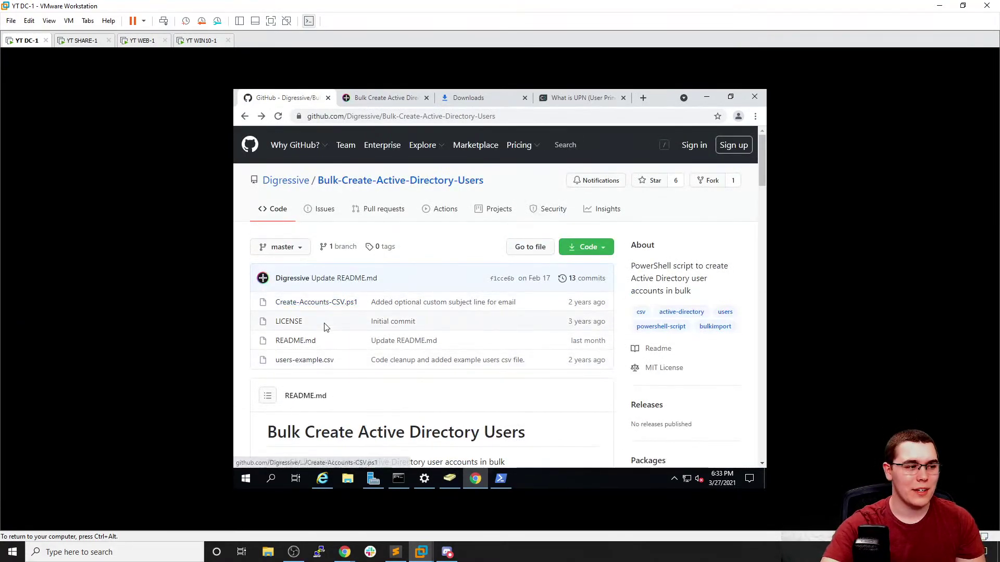
{"action": "left_click", "coordinate": [312, 302]}
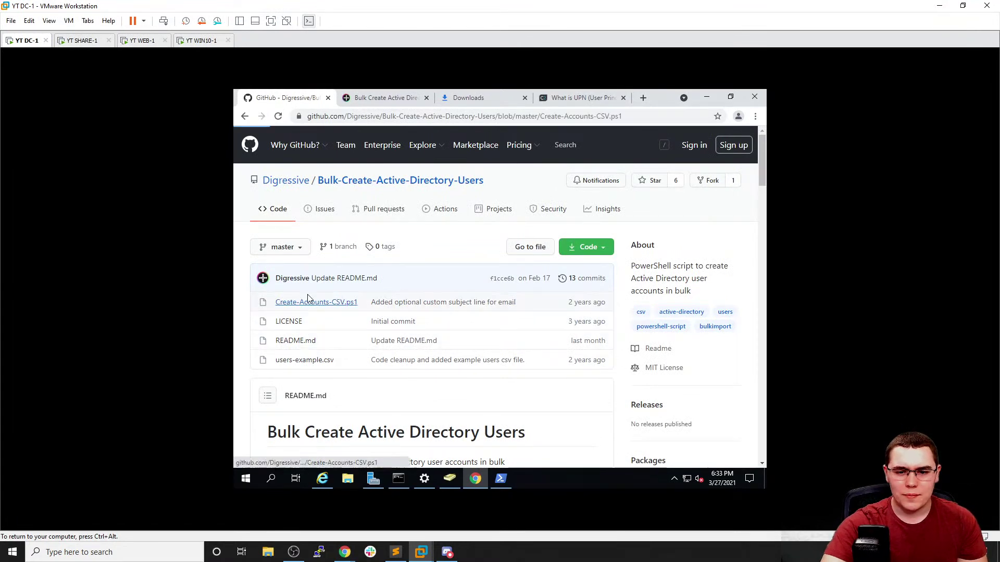
Read through the script's parameters and the New-ADUser call on line 180, then return to PowerShell
{"action": "scroll", "coordinate": [376, 303], "scroll_direction": "down", "scroll_amount": 4}
{"action": "scroll", "coordinate": [376, 303], "scroll_direction": "down", "scroll_amount": 10}
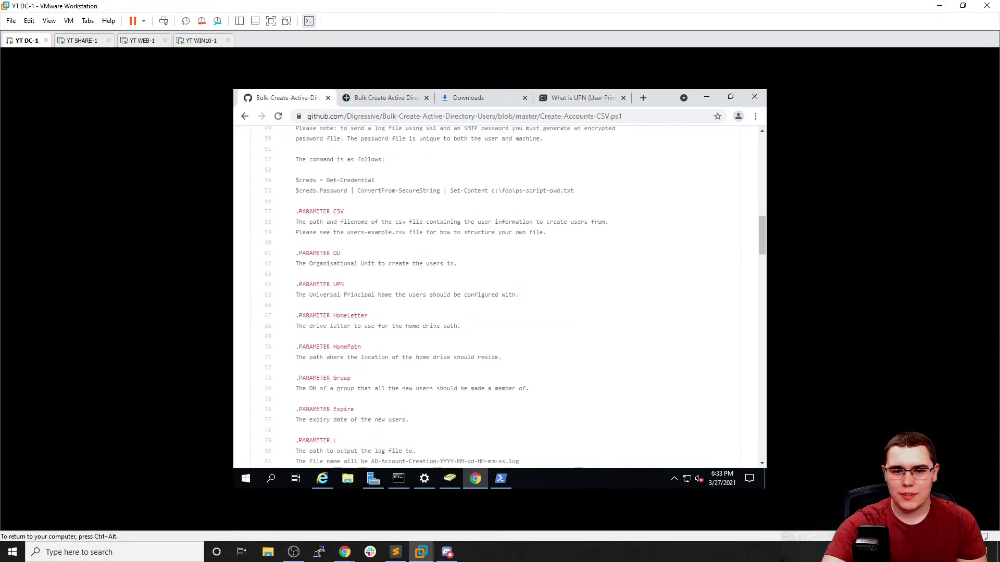
{"action": "scroll", "coordinate": [357, 286], "scroll_direction": "down", "scroll_amount": 10}
{"action": "scroll", "coordinate": [367, 268], "scroll_direction": "down", "scroll_amount": 2}
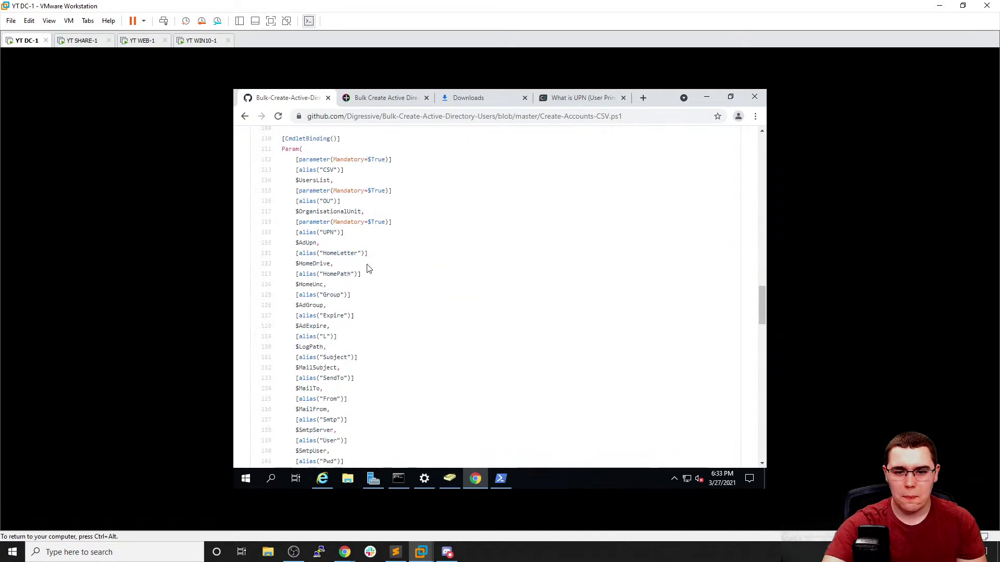
{"action": "scroll", "coordinate": [367, 268], "scroll_direction": "down", "scroll_amount": 4}
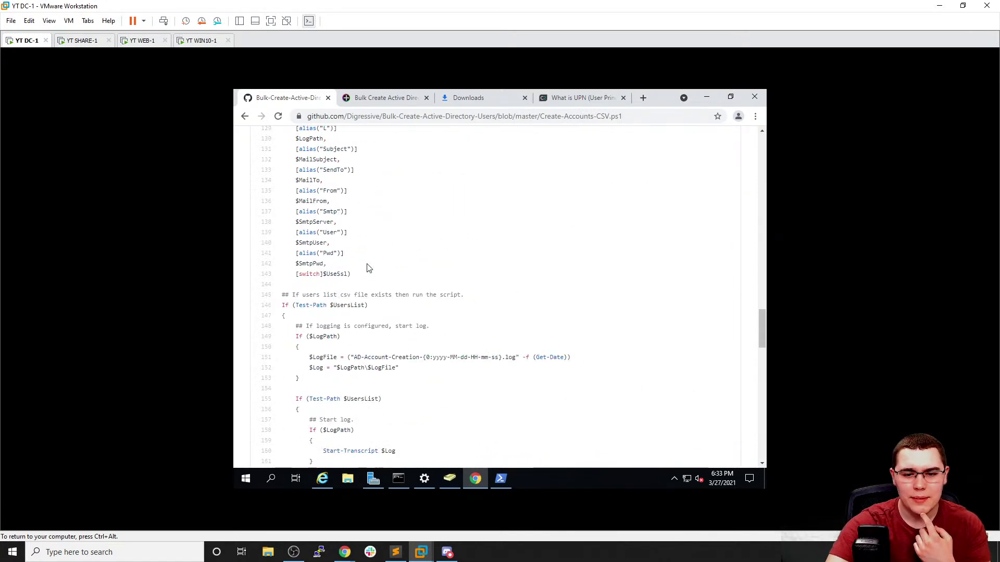
{"action": "scroll", "coordinate": [367, 268], "scroll_direction": "down", "scroll_amount": 2}
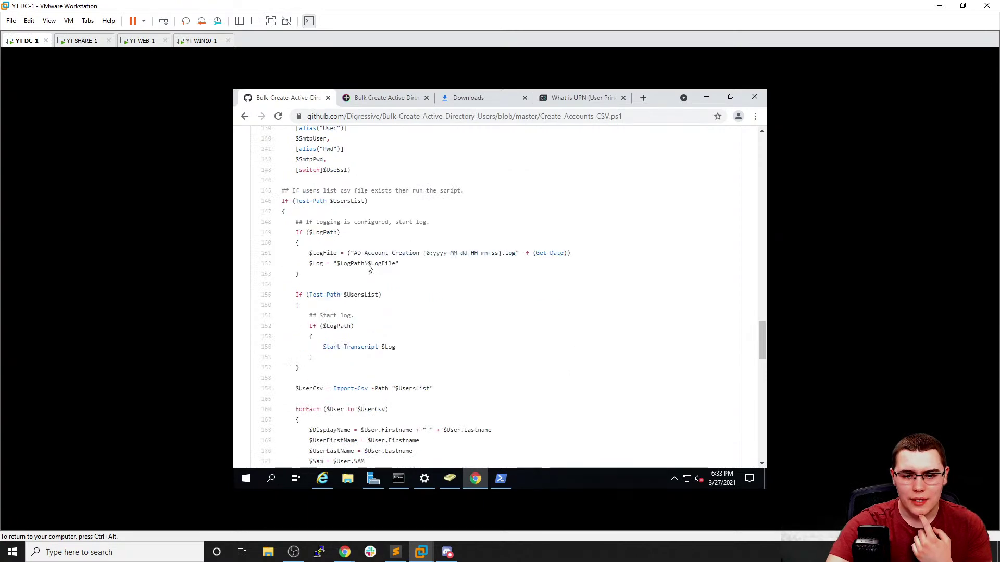
{"action": "scroll", "coordinate": [377, 266], "scroll_direction": "down", "scroll_amount": 3}
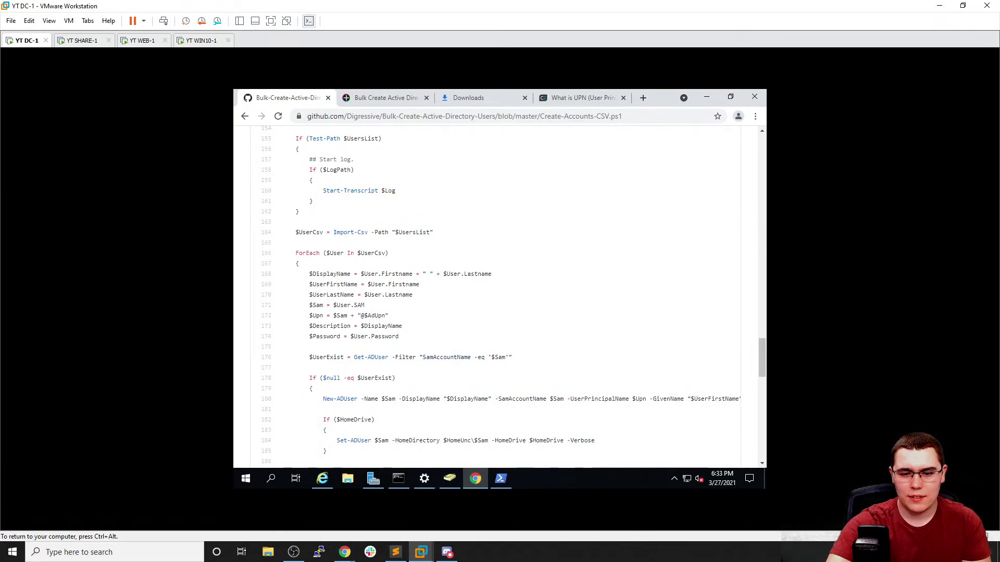
{"action": "scroll", "coordinate": [377, 317], "scroll_direction": "down", "scroll_amount": 1}
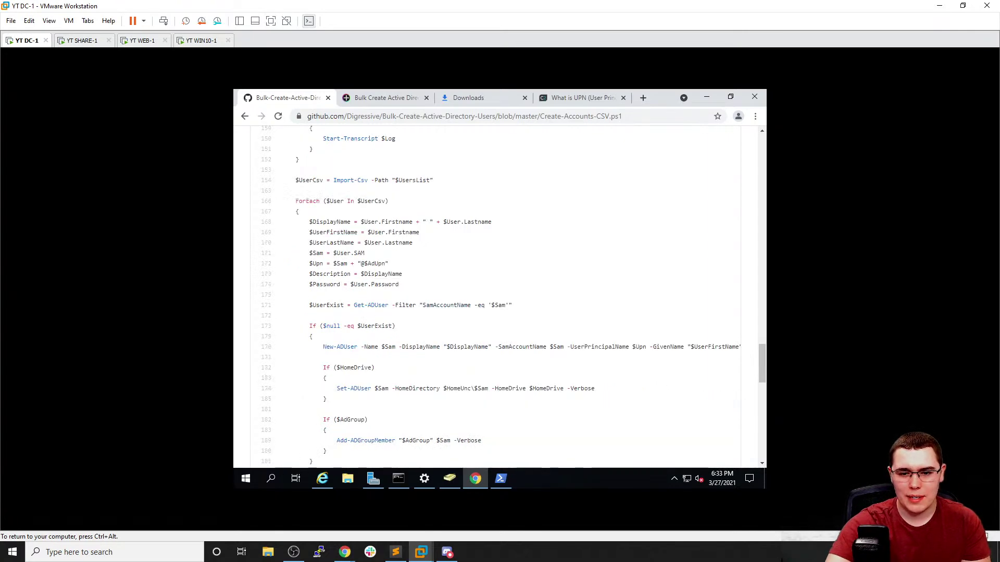
{"action": "scroll", "coordinate": [388, 328], "scroll_direction": "down", "scroll_amount": 1}
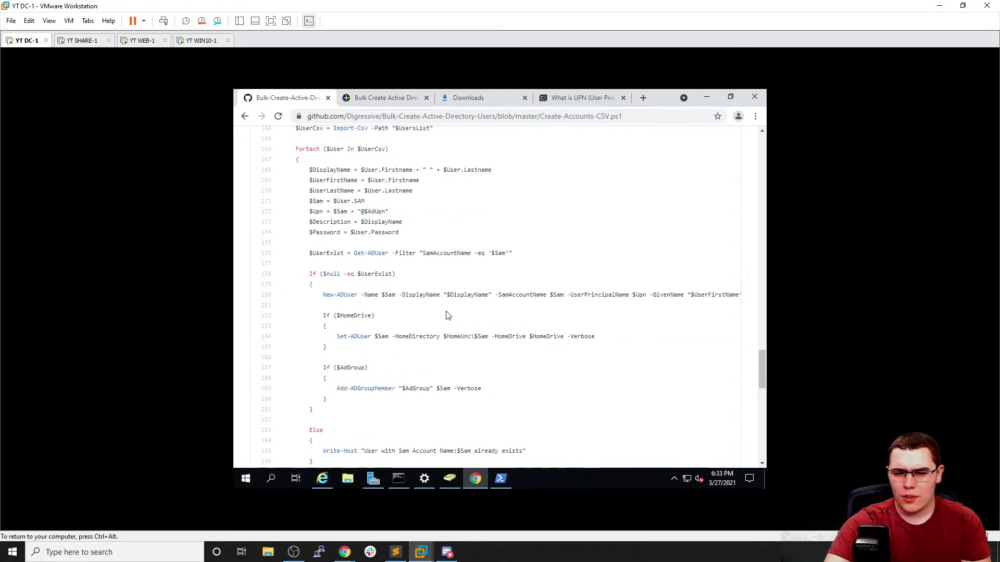
{"action": "scroll", "coordinate": [447, 316], "scroll_direction": "down", "scroll_amount": 1}
{"action": "left_click_drag", "start_coordinate": [432, 243], "coordinate": [235, 250]}
{"action": "left_click", "coordinate": [594, 252]}
{"action": "scroll", "coordinate": [466, 247], "scroll_direction": "down", "scroll_amount": 5}
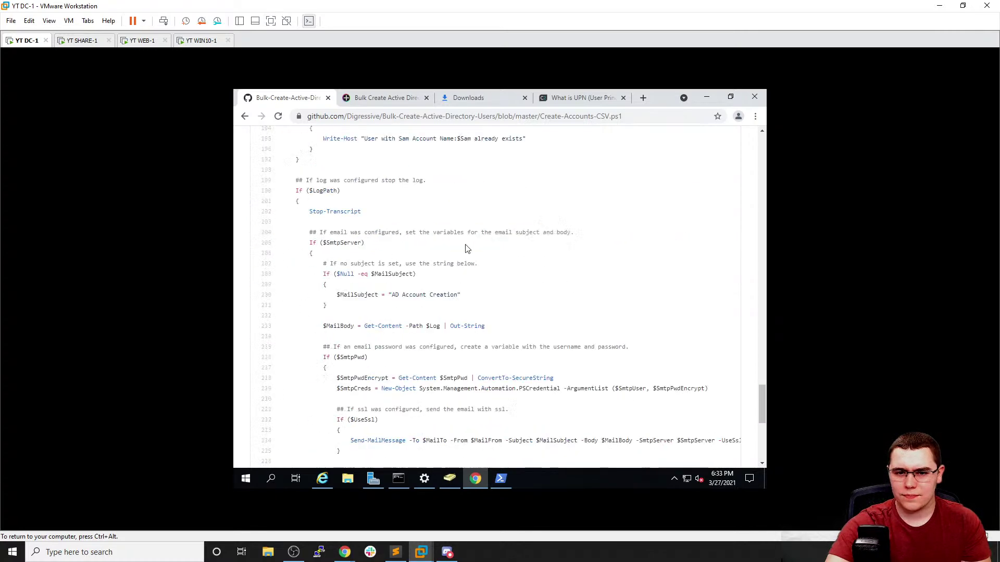
{"action": "left_click", "coordinate": [501, 478]}
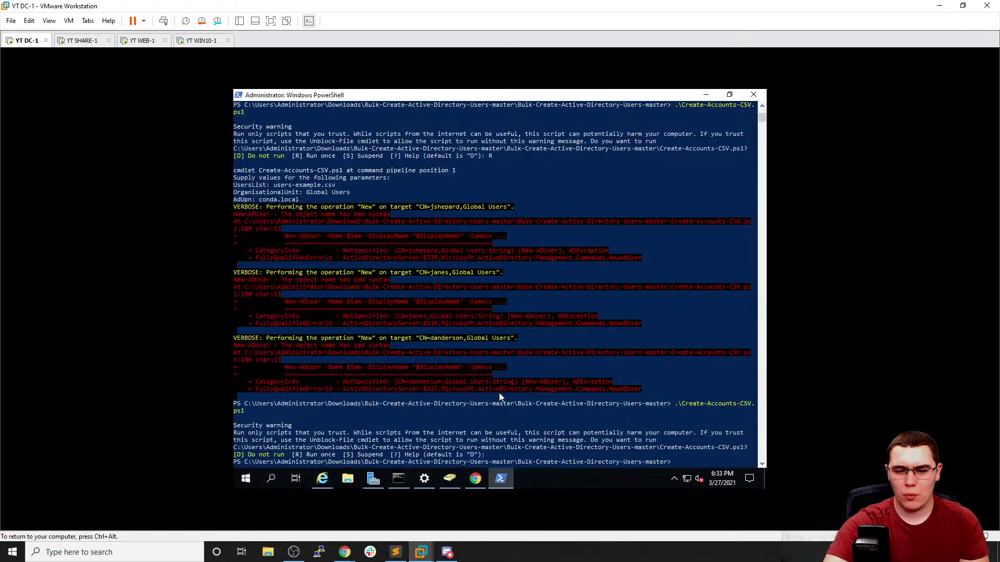
Run the script with -file .\users-example.csv -ou "Global Users" -upn "conda.local", allowing it once (R)
{"action": "scroll", "coordinate": [498, 390], "scroll_direction": "down", "scroll_amount": 4}
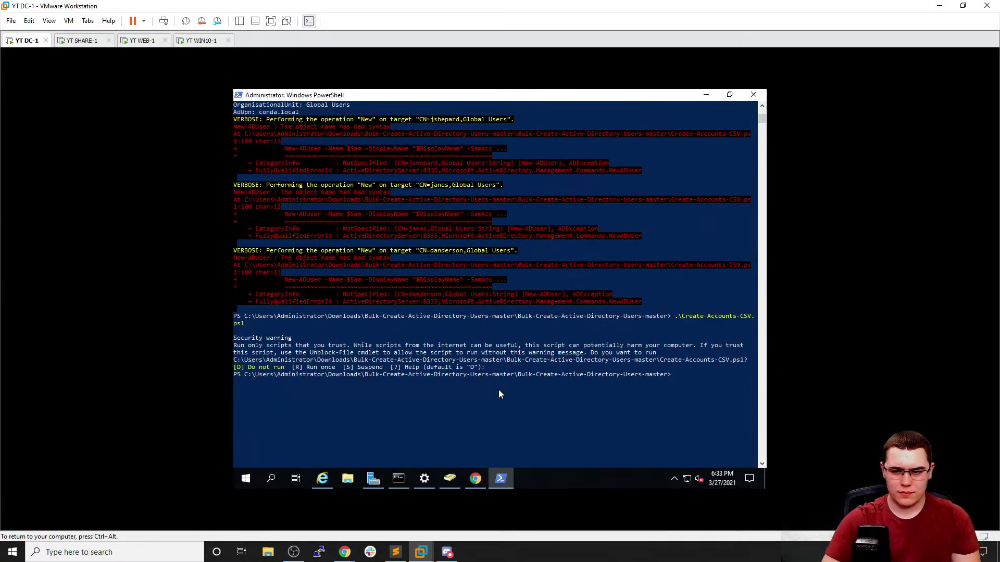
{"action": "key", "text": "Up"}
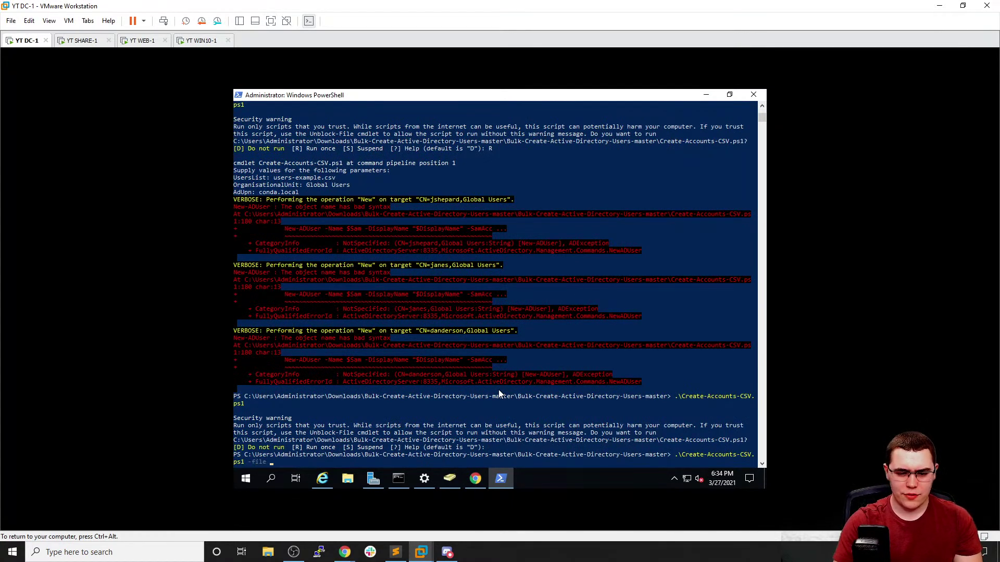
{"action": "type", "text": "-file u"}
{"action": "key", "text": "Tab"}
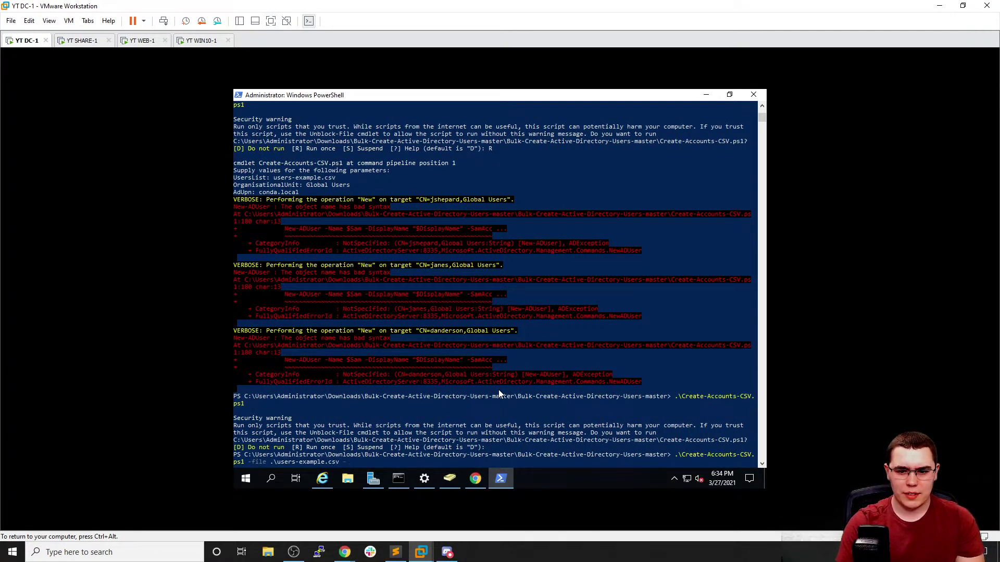
{"action": "type", "text": "u \"Global"}
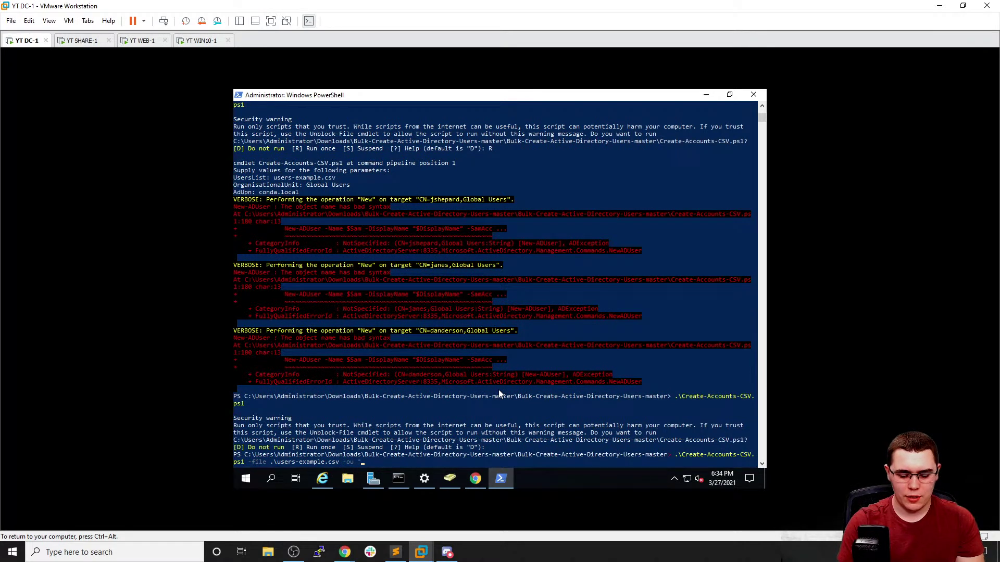
{"action": "type", "text": " Users\""}
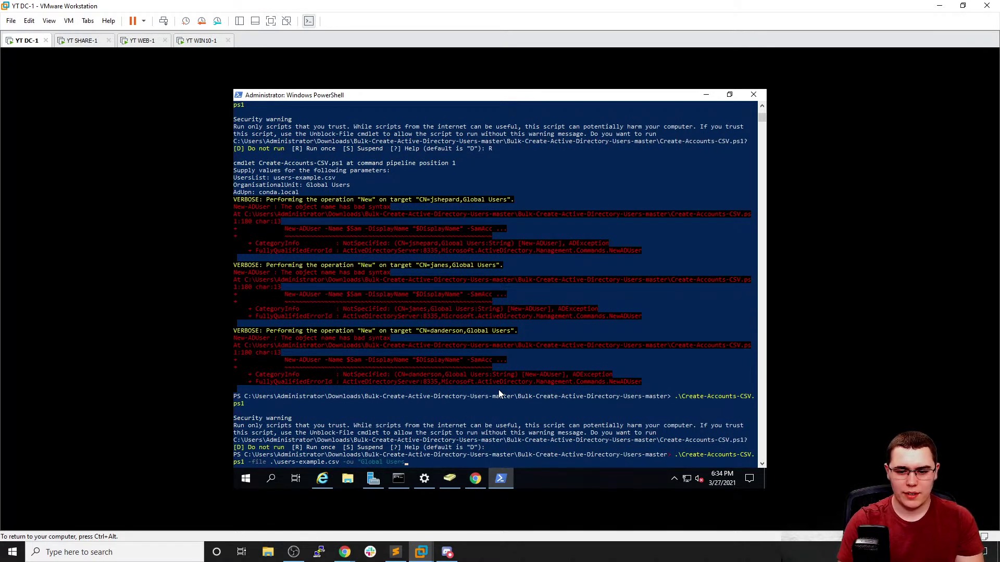
{"action": "type", "text": " -u"}
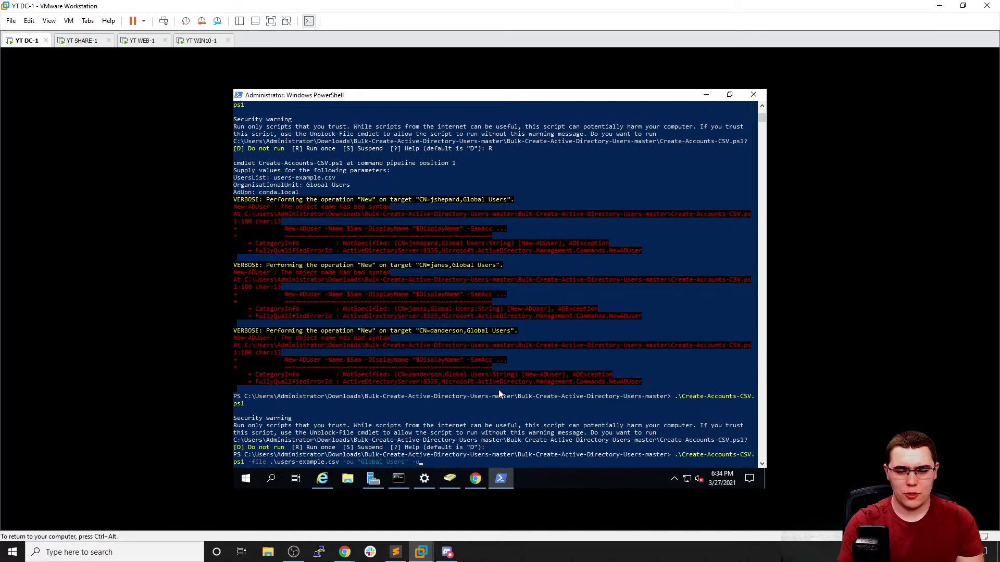
{"action": "type", "text": "pn \""}
{"action": "type", "text": "conda.local\""}
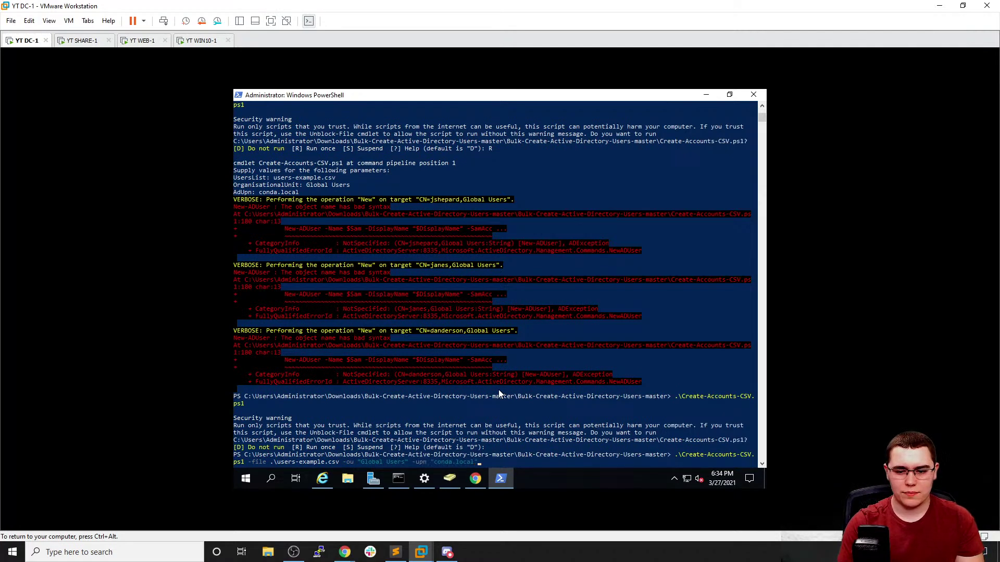
{"action": "key", "text": "Return"}
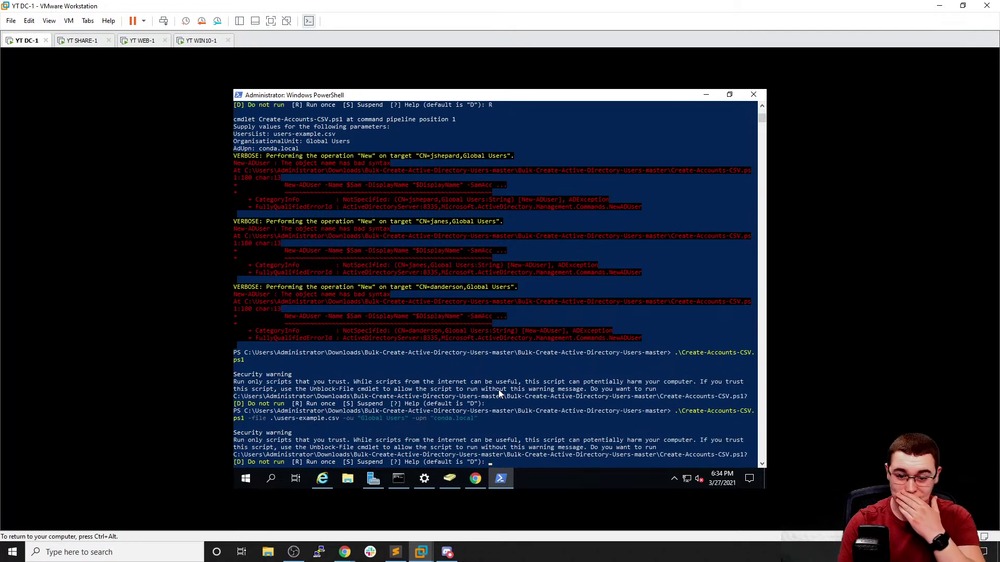
{"action": "type", "text": "R"}
{"action": "key", "text": "Return"}
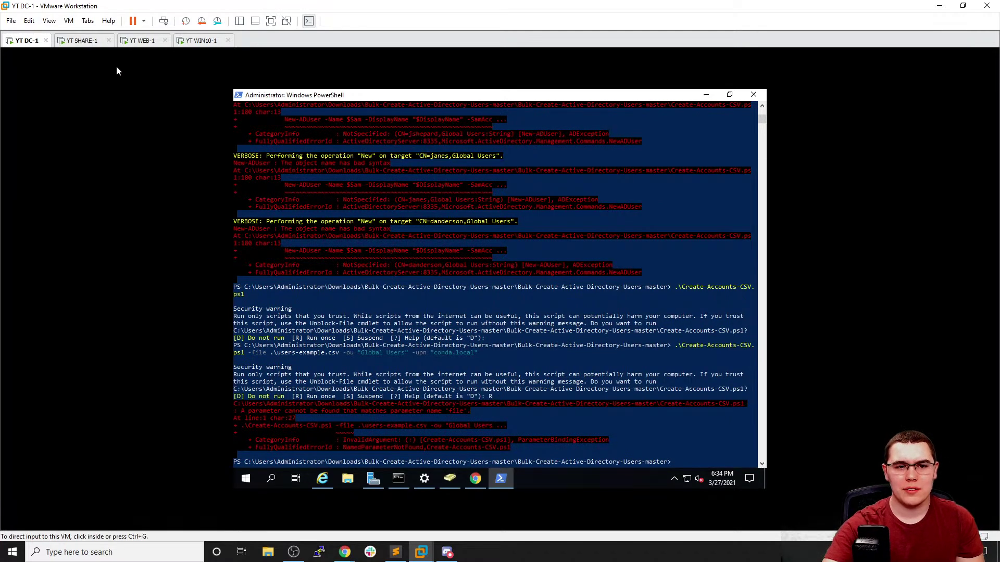
Check the README's switch list (-csv for the CSV path) and recall the failed command in PowerShell
{"action": "left_click", "coordinate": [475, 478]}
{"action": "scroll", "coordinate": [346, 171], "scroll_direction": "up", "scroll_amount": 1}
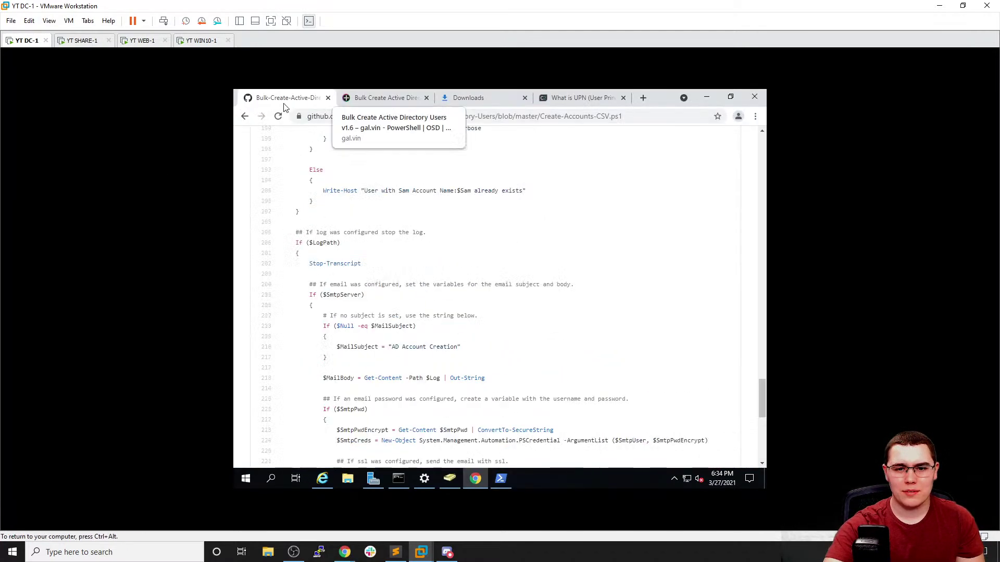
{"action": "left_click", "coordinate": [245, 116]}
{"action": "scroll", "coordinate": [324, 260], "scroll_direction": "down", "scroll_amount": 10}
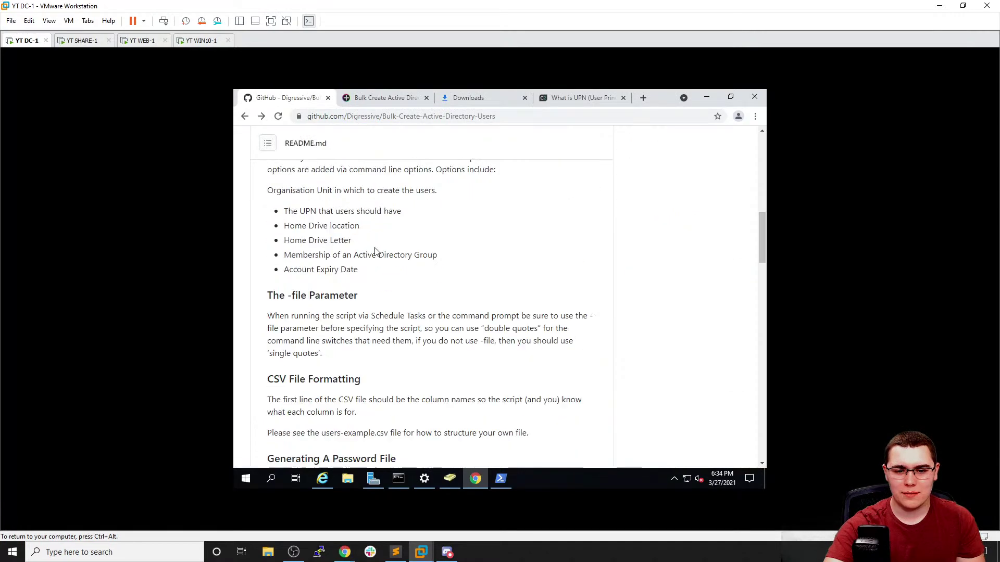
{"action": "scroll", "coordinate": [378, 252], "scroll_direction": "down", "scroll_amount": 6}
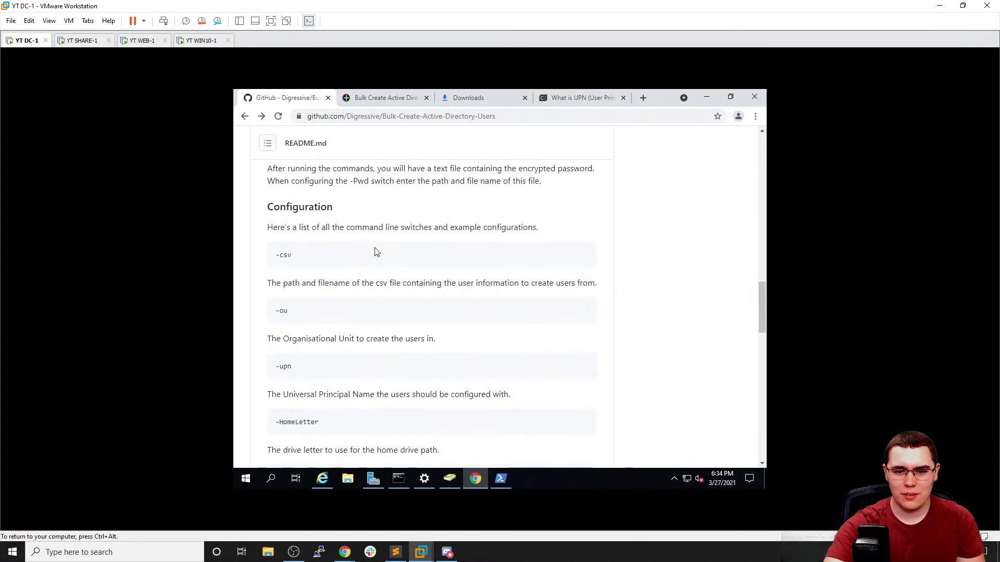
{"action": "left_click", "coordinate": [500, 478]}
{"action": "left_click", "coordinate": [458, 397]}
{"action": "key", "text": "Up"}
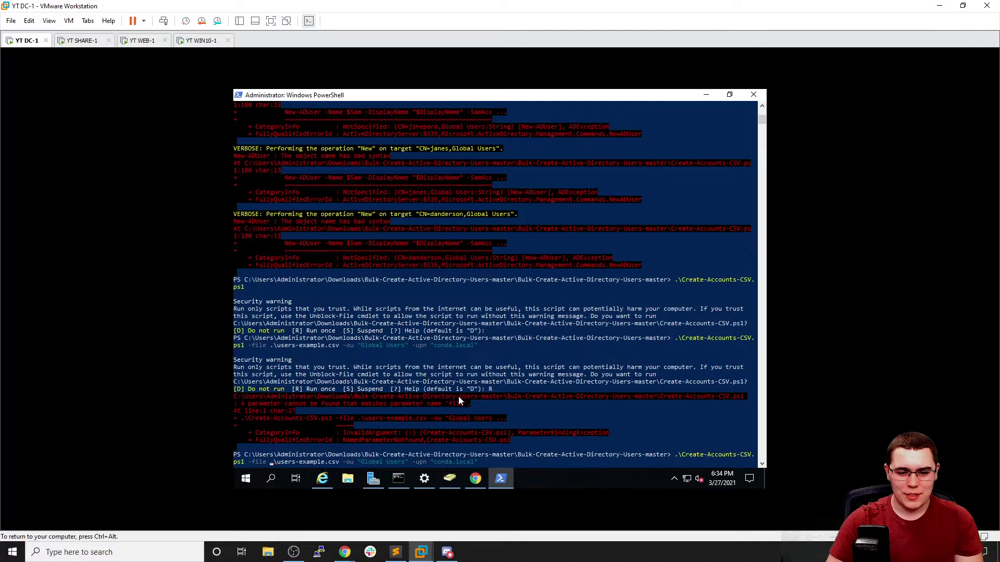
Change -file to -csv in the command and rerun it, allowing it once (R)
{"action": "key", "text": "Left"}
{"action": "key", "text": "BackSpace"}
{"action": "key", "text": "BackSpace"}
{"action": "key", "text": "BackSpace"}
{"action": "key", "text": "BackSpace"}
{"action": "type", "text": "csv"}
{"action": "key", "text": "Return"}
{"action": "type", "text": "R"}
{"action": "key", "text": "Return"}
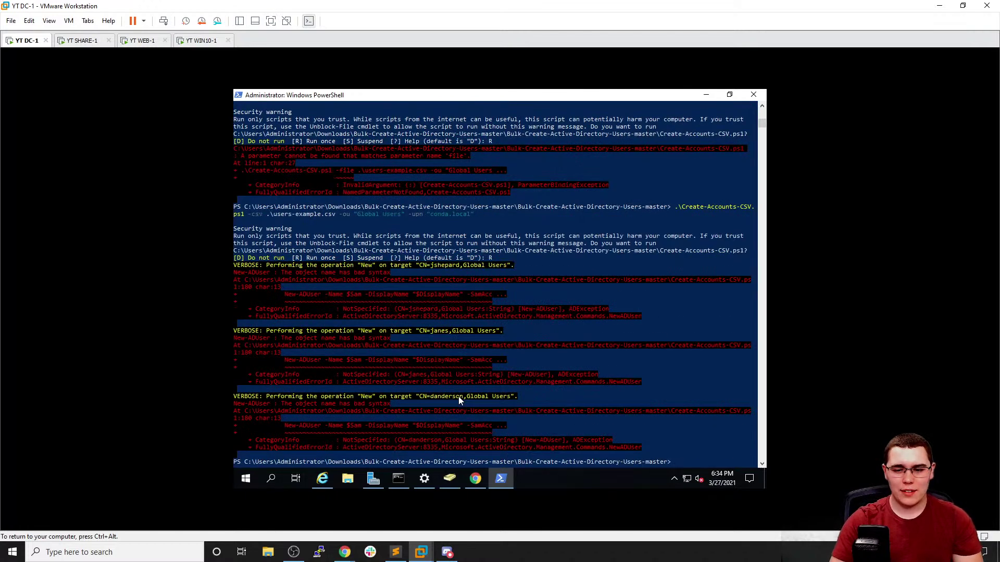
Clear the console, minimise PowerShell, and bring Active Directory Users and Computers forward
{"action": "left_click", "coordinate": [457, 391]}
{"action": "type", "text": "clear"}
{"action": "key", "text": "Return"}
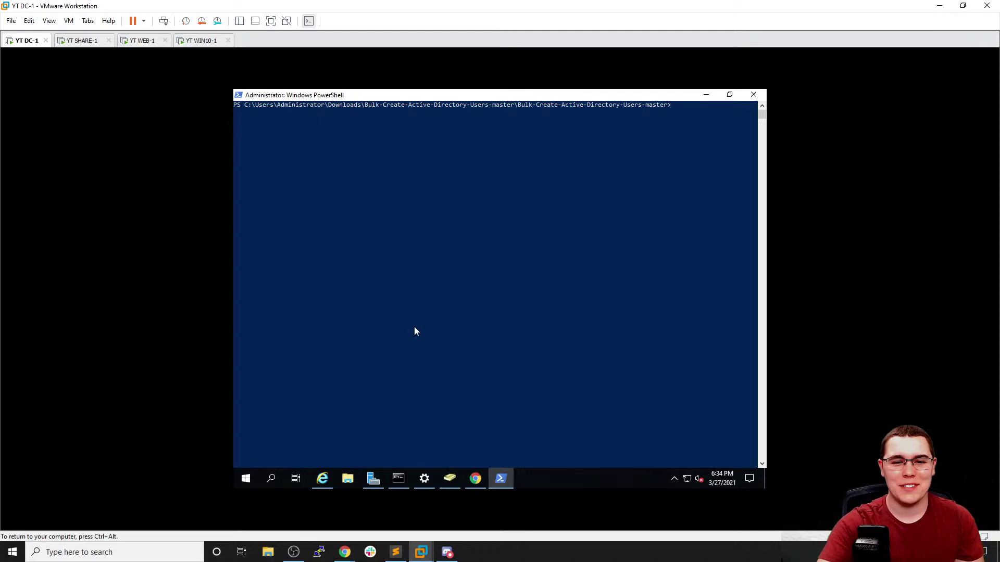
{"action": "left_click", "coordinate": [704, 95]}
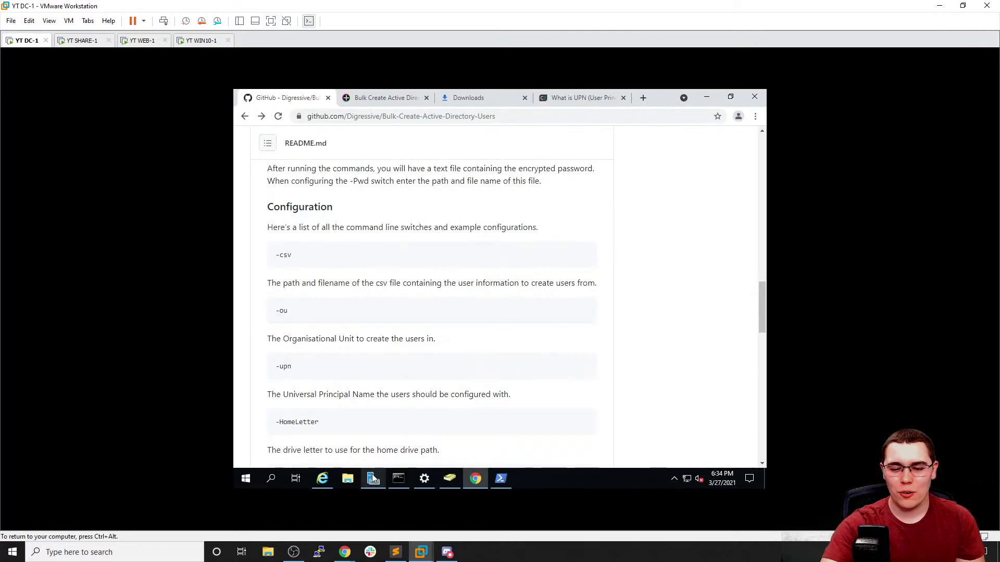
{"action": "left_click", "coordinate": [449, 478]}
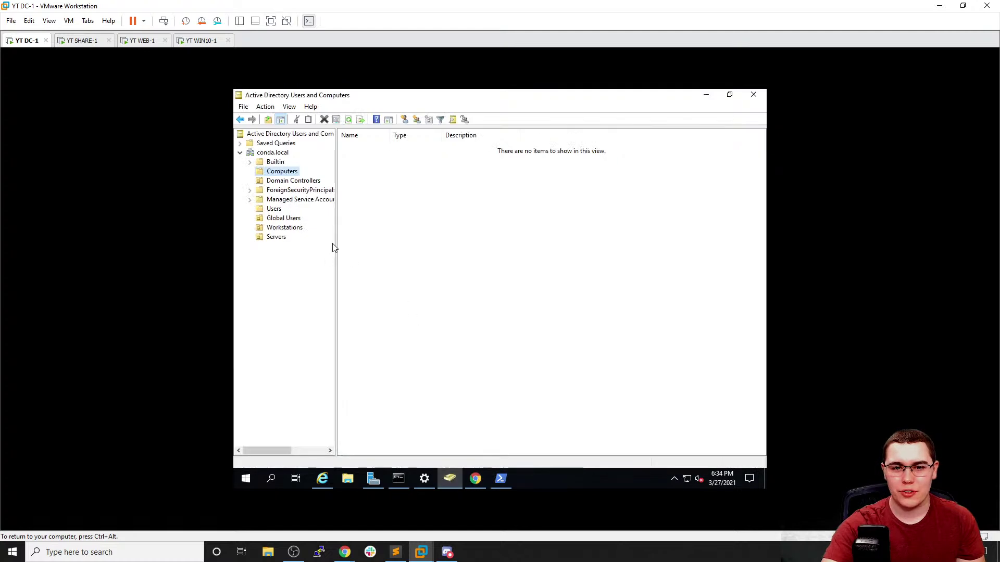
Start a new Global Users account with first name John and logon name john.smit
{"action": "left_click", "coordinate": [294, 220]}
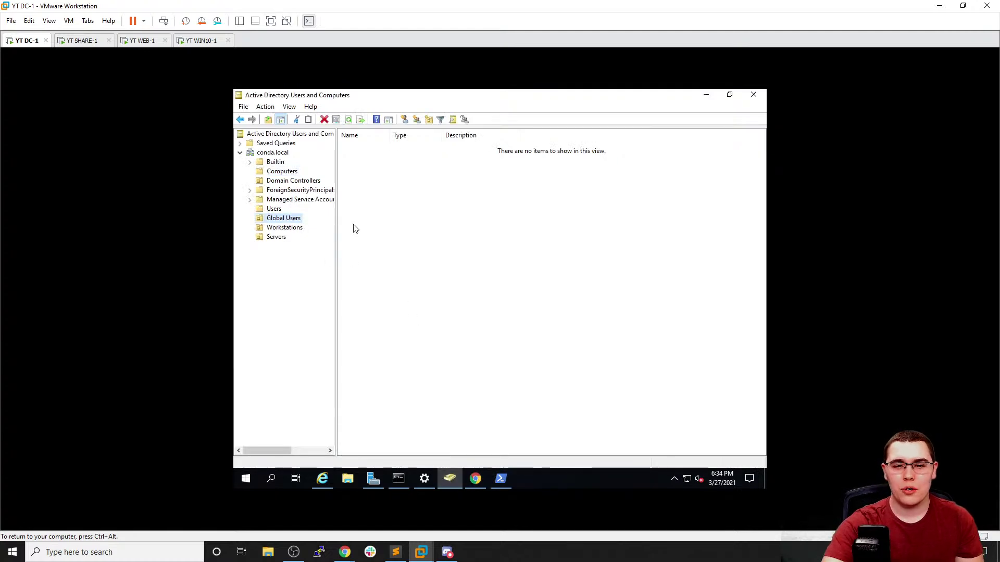
{"action": "right_click", "coordinate": [406, 173]}
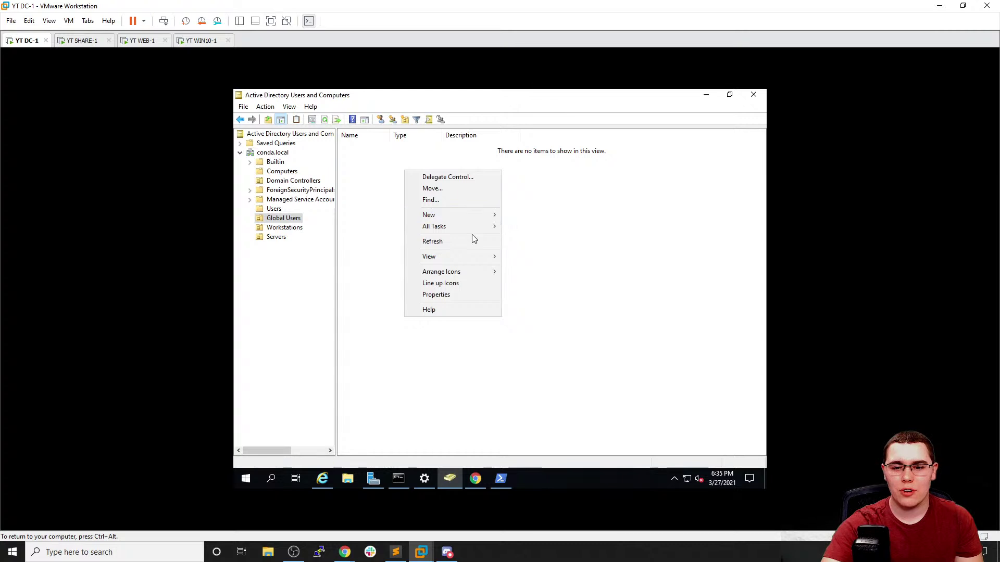
{"action": "mouse_move", "coordinate": [463, 218]}
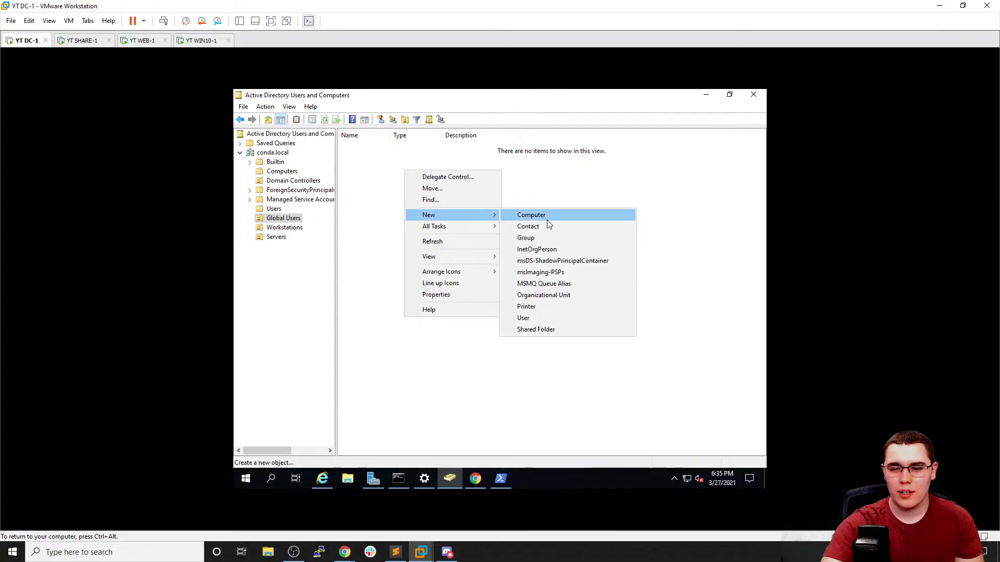
{"action": "left_click", "coordinate": [555, 318]}
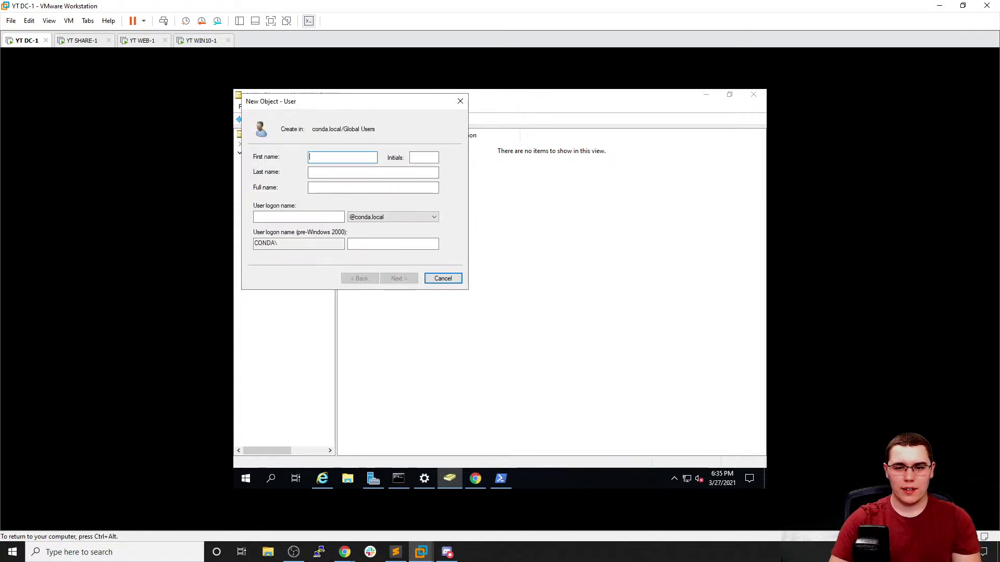
{"action": "type", "text": "John"}
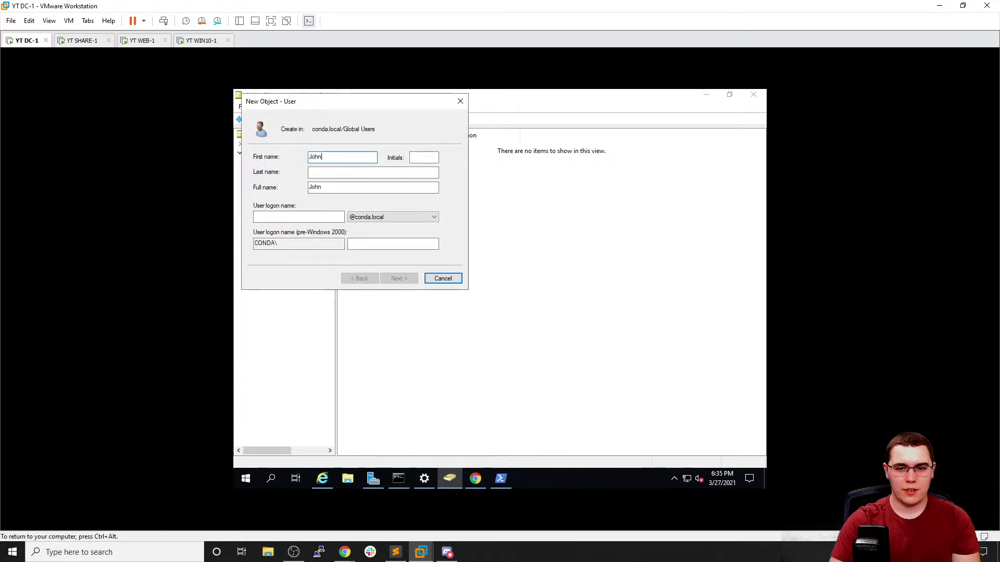
{"action": "key", "text": "Tab"}
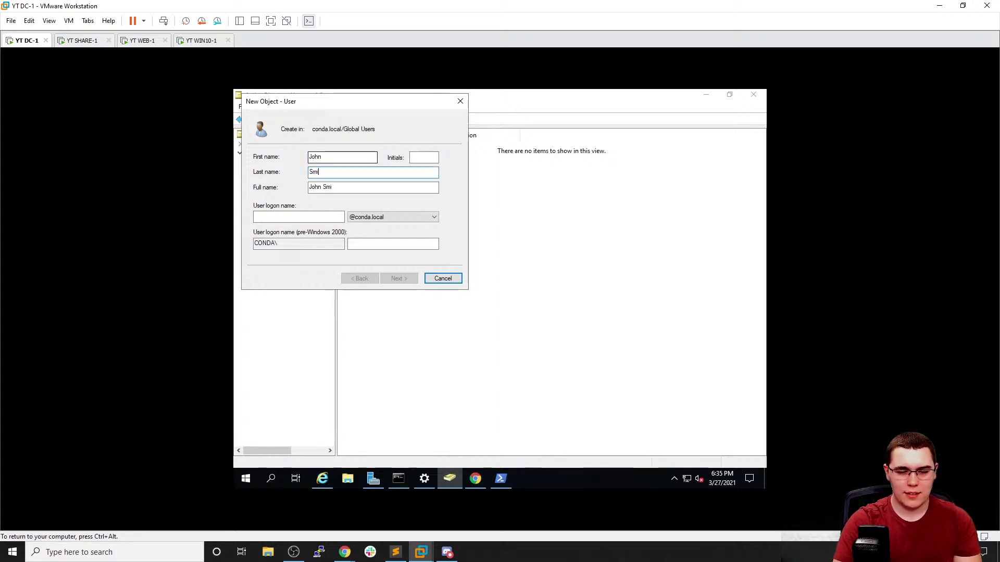
{"action": "left_click", "coordinate": [320, 215]}
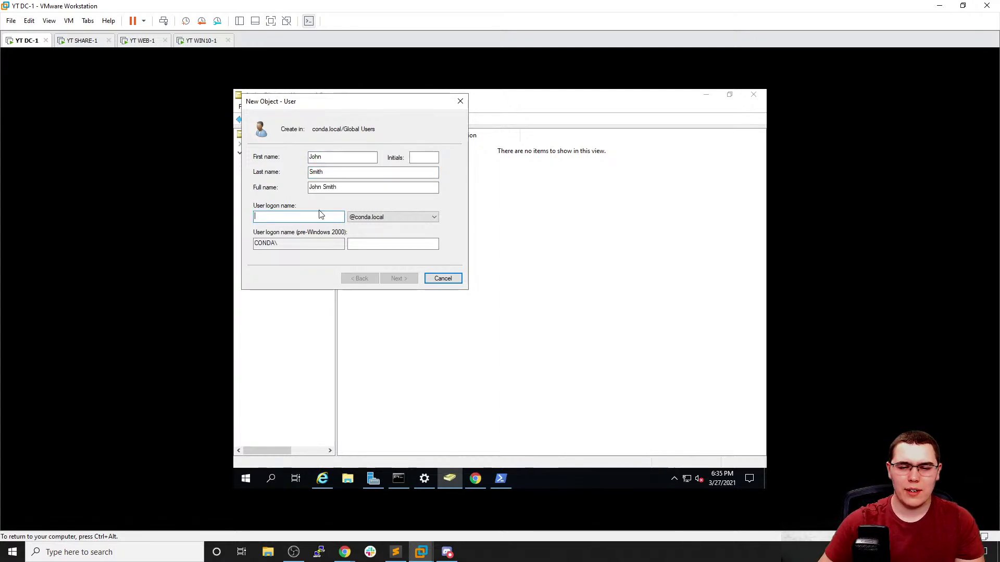
{"action": "type", "text": "jiohn"}
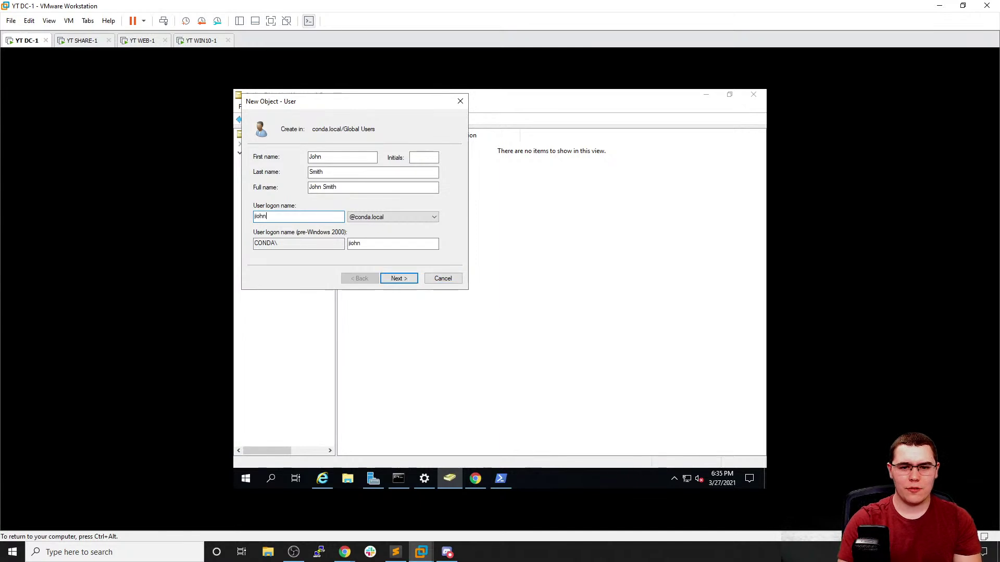
{"action": "key", "text": "BackSpace"}
{"action": "key", "text": "BackSpace"}
{"action": "key", "text": "BackSpace"}
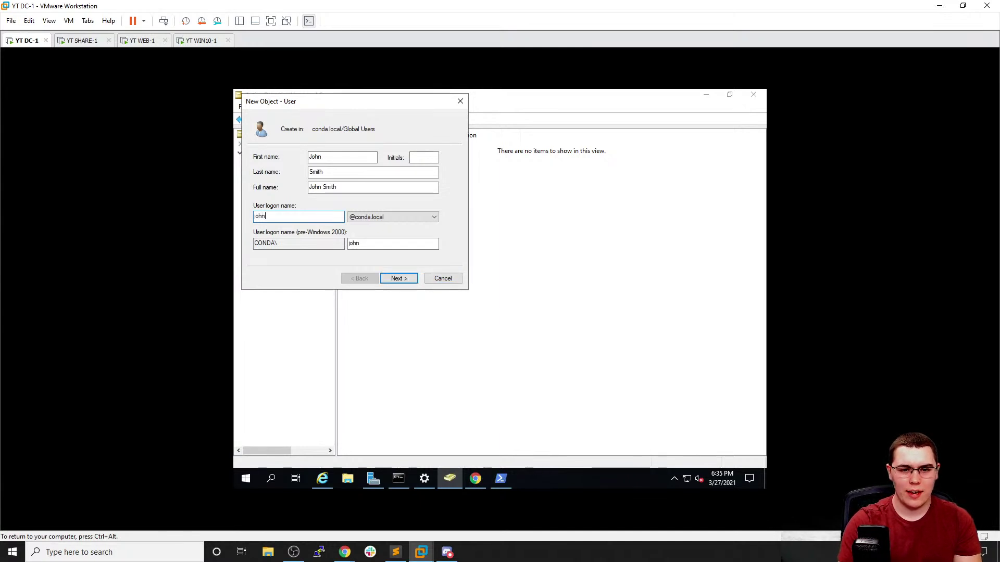
{"action": "type", "text": "ohn.smith"}
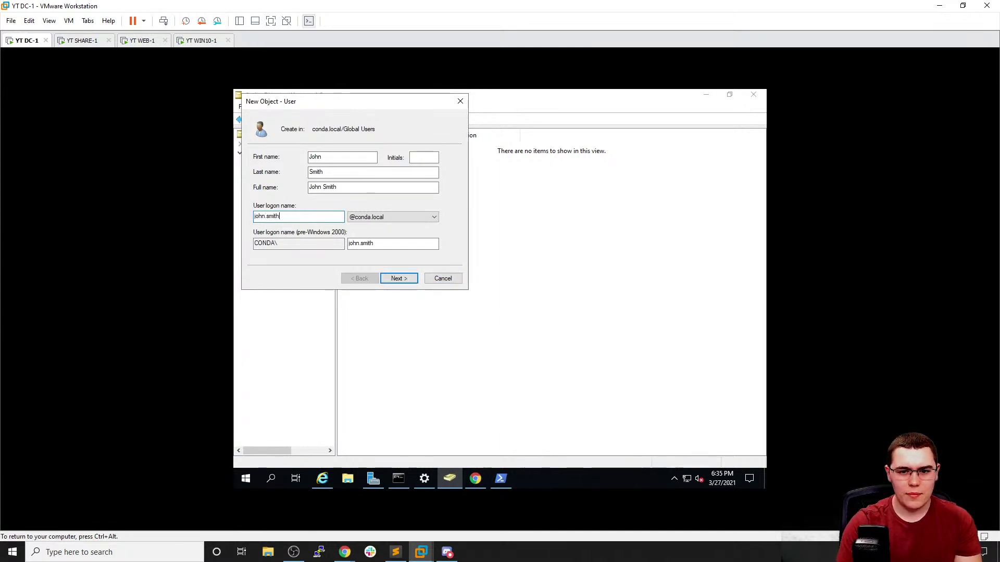
{"action": "left_click", "coordinate": [397, 280]}
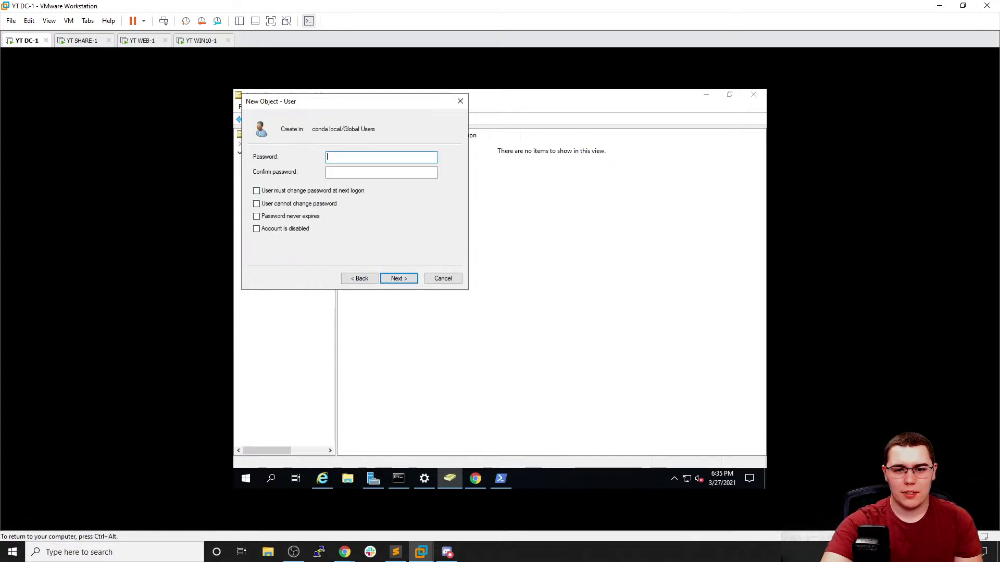
{"action": "type", "text": "Password1"}
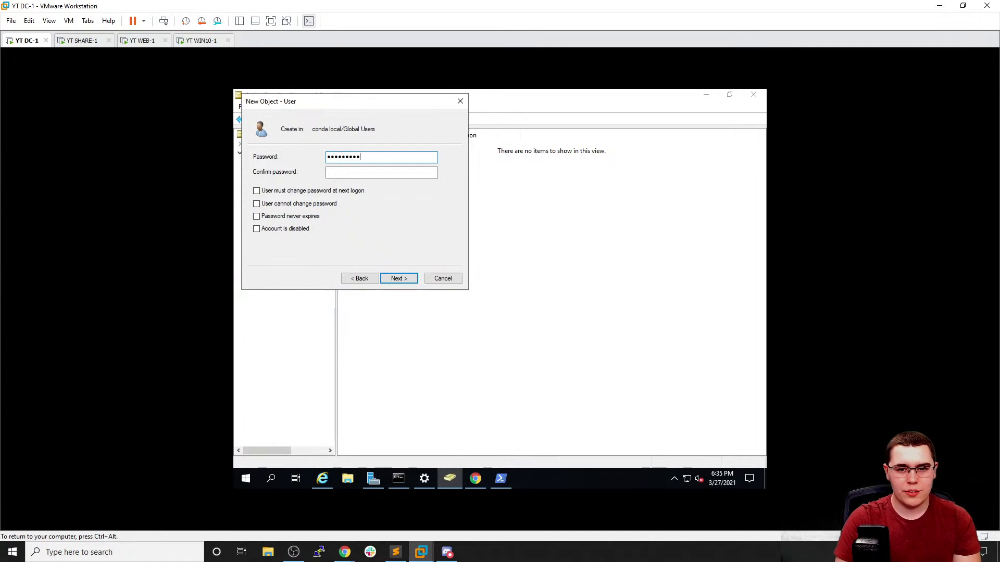
{"action": "key", "text": "Tab"}
{"action": "type", "text": "Passwor"}
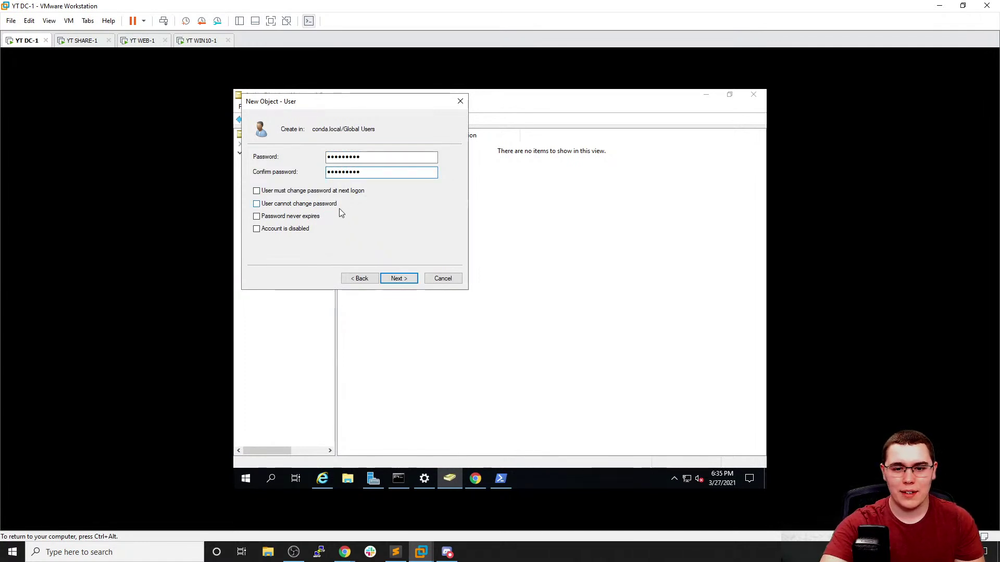
{"action": "left_click", "coordinate": [399, 279]}
{"action": "left_click", "coordinate": [400, 279]}
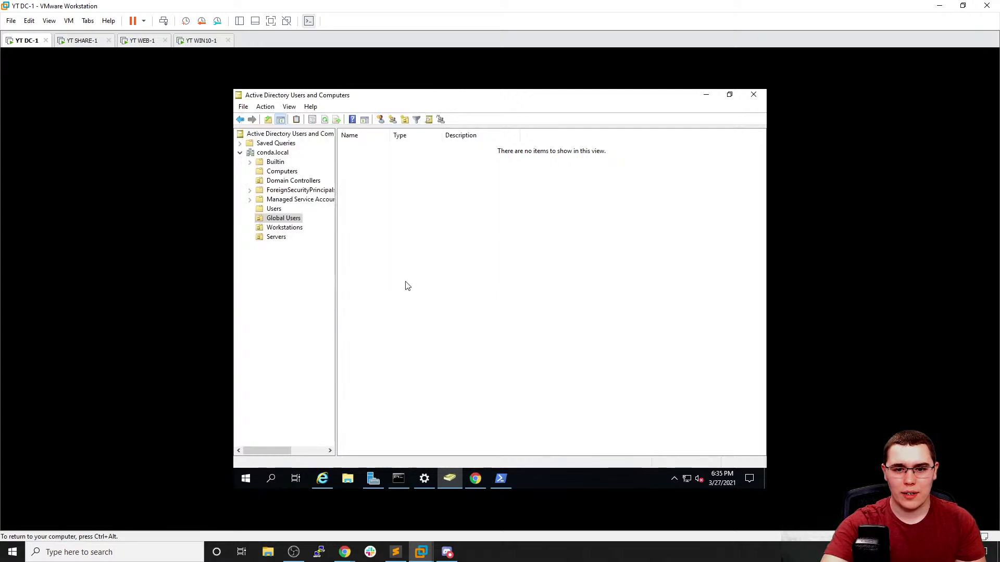
{"action": "right_click", "coordinate": [397, 202]}
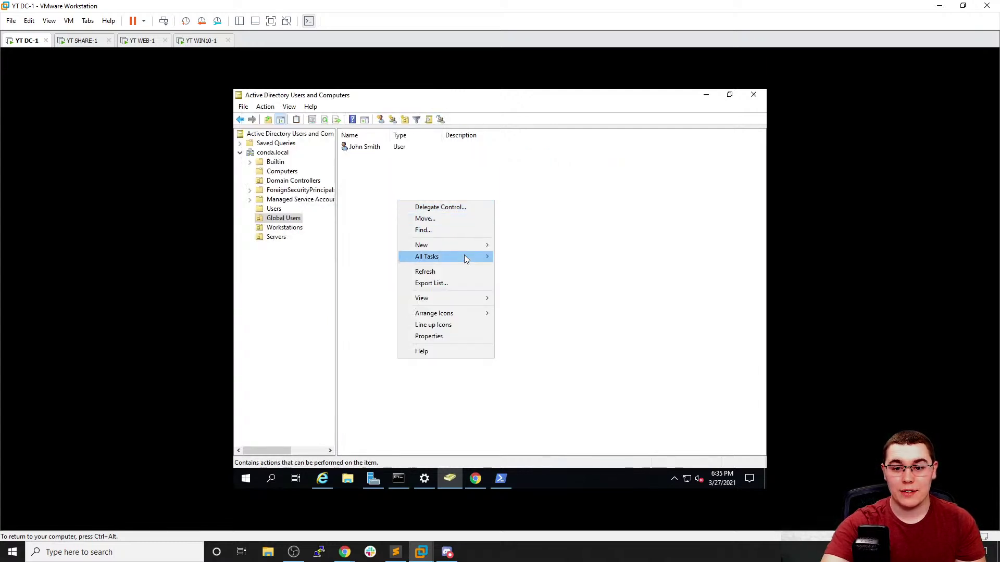
Start another new user named Jane Smith with logon name jane.smith
{"action": "mouse_move", "coordinate": [456, 249]}
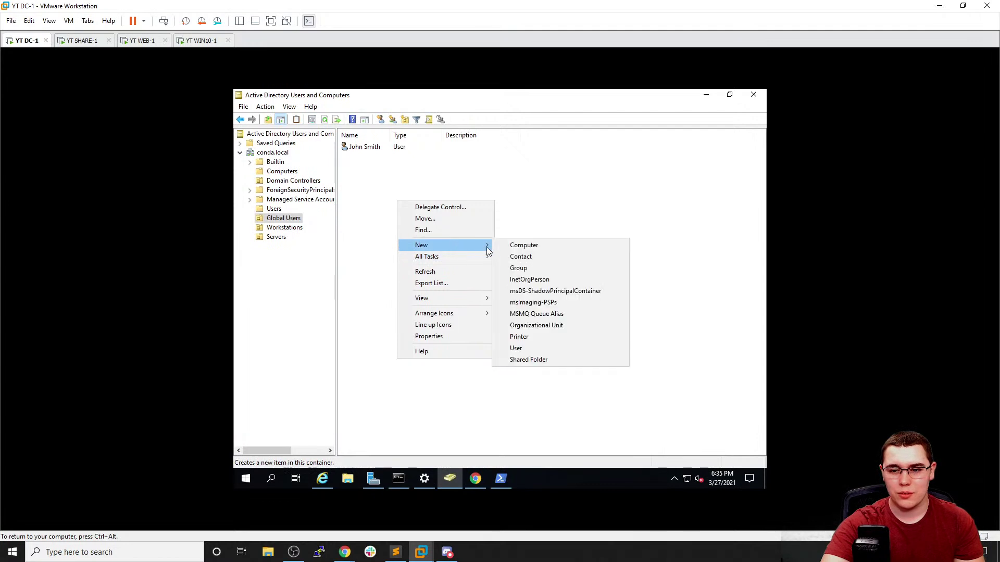
{"action": "left_click", "coordinate": [520, 348]}
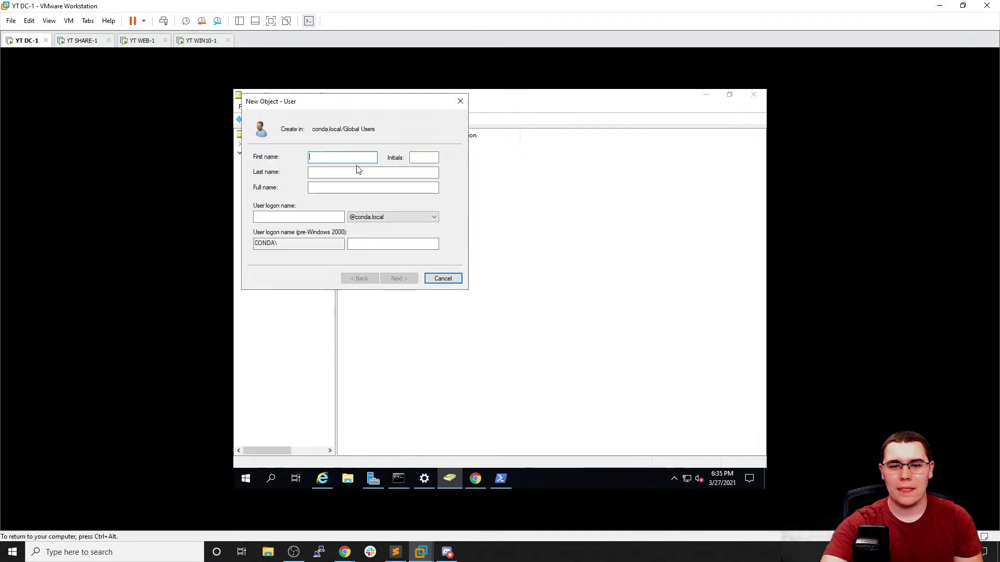
{"action": "type", "text": "Jane"}
{"action": "key", "text": "Tab"}
{"action": "type", "text": "Smith"}
{"action": "left_click", "coordinate": [271, 216]}
{"action": "type", "text": "jane.smoith"}
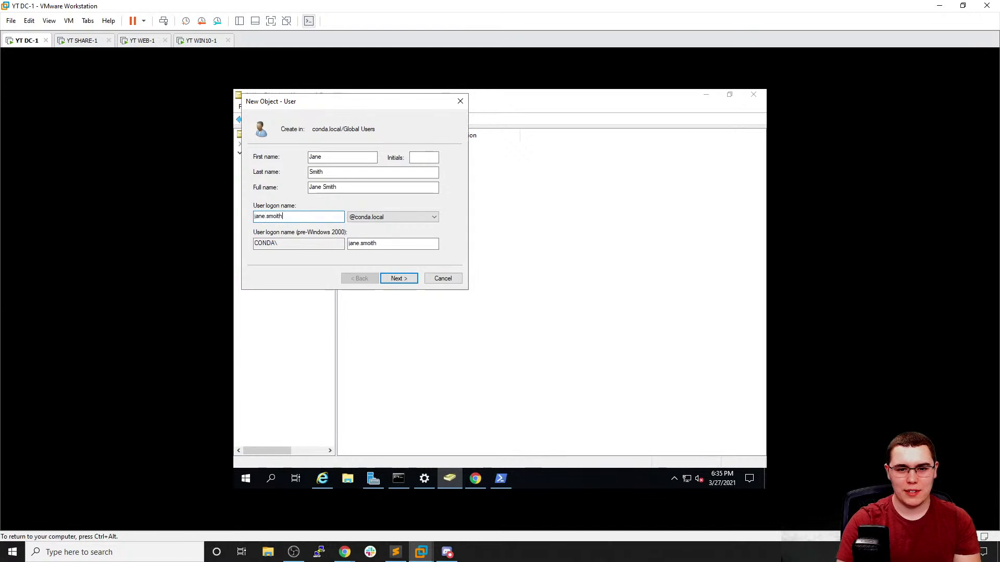
{"action": "key", "text": "BackSpace"}
{"action": "key", "text": "BackSpace"}
{"action": "key", "text": "BackSpace"}
{"action": "key", "text": "BackSpace"}
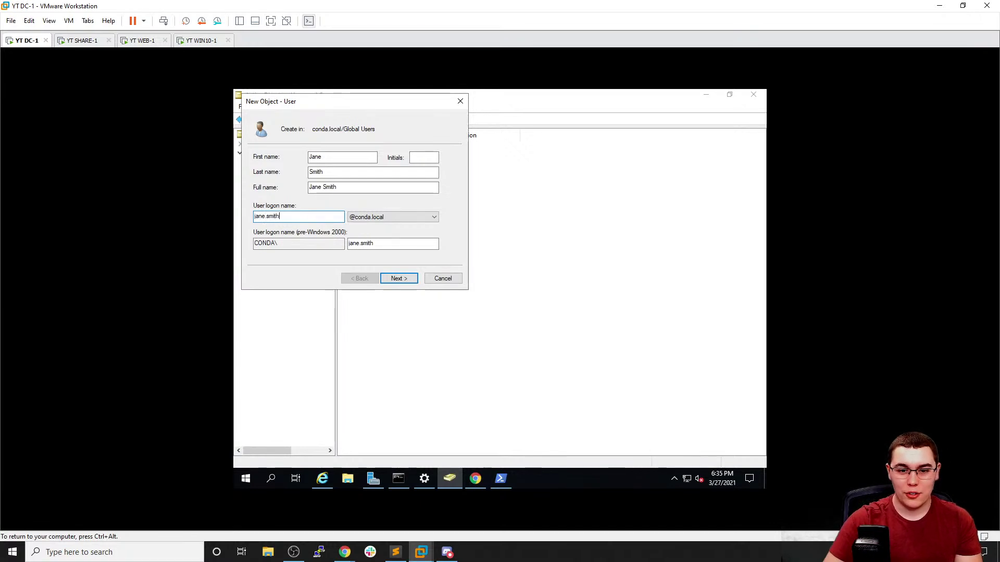
{"action": "left_click", "coordinate": [411, 281]}
{"action": "type", "text": "Password1"}
{"action": "key", "text": "Tab"}
{"action": "type", "text": "Passwor"}
{"action": "key", "text": "BackSpace"}
{"action": "key", "text": "BackSpace"}
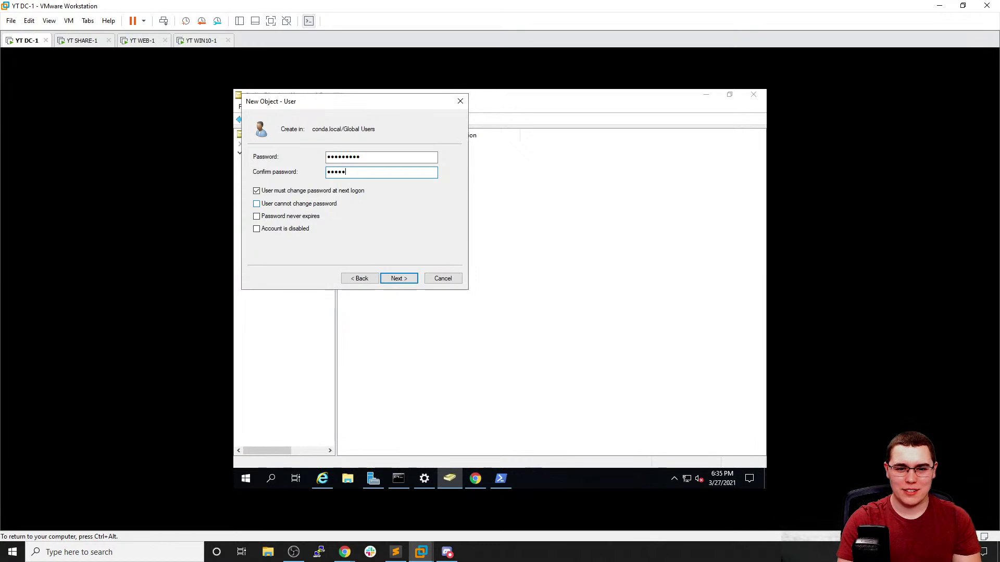
{"action": "type", "text": "Passw"}
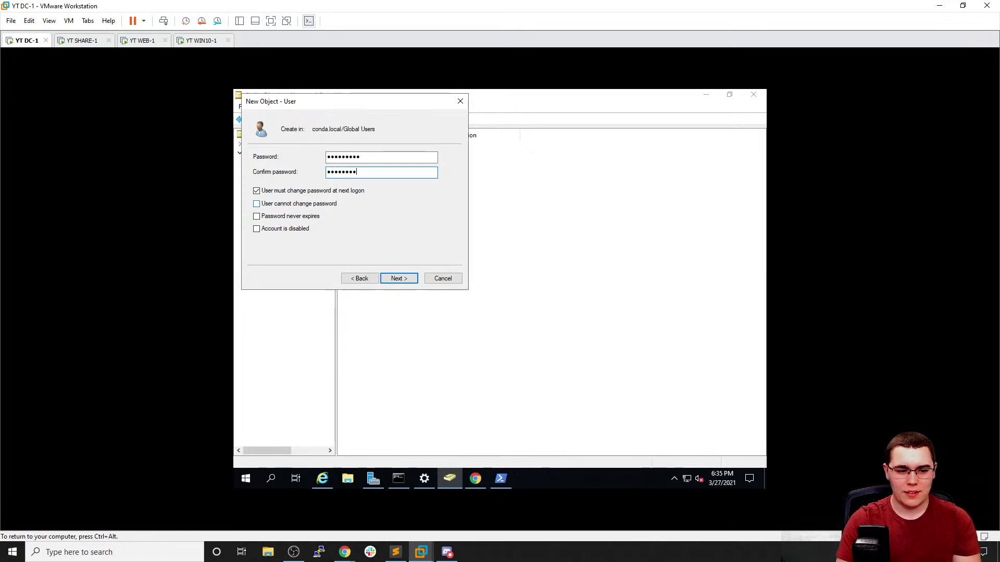
{"action": "key", "text": "shift+F10"}
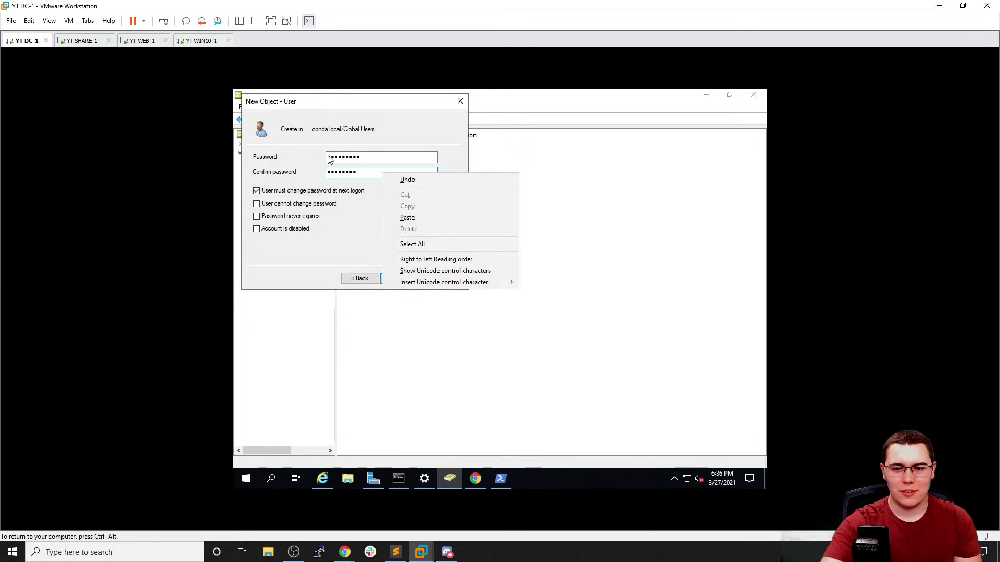
{"action": "type", "text": "aPassword1"}
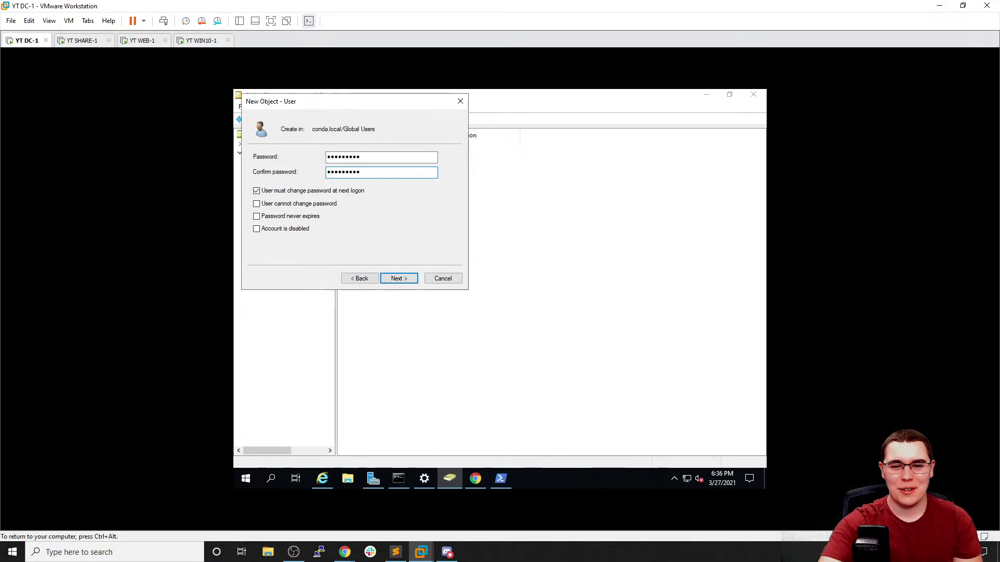
{"action": "left_click", "coordinate": [400, 279]}
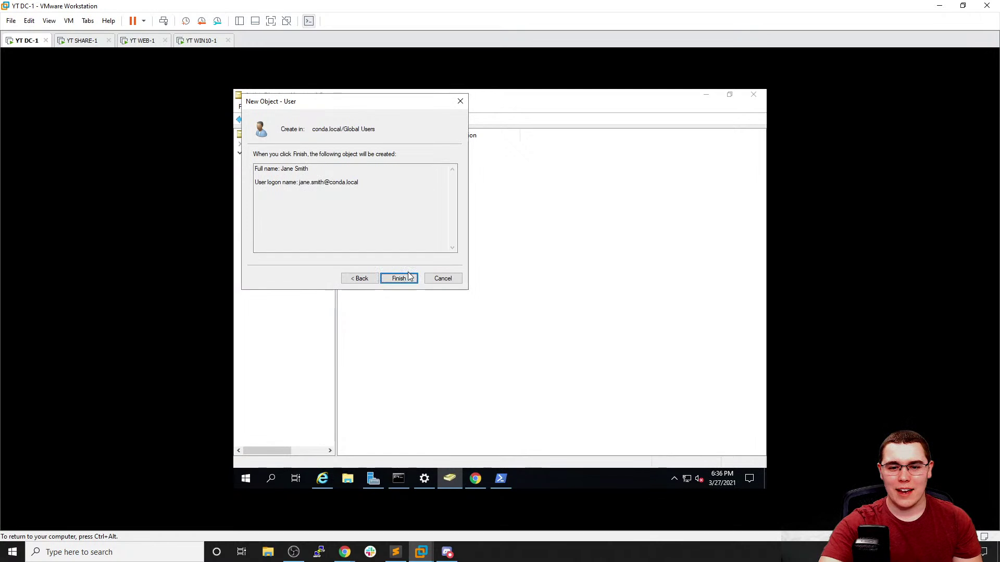
{"action": "left_click", "coordinate": [398, 279]}
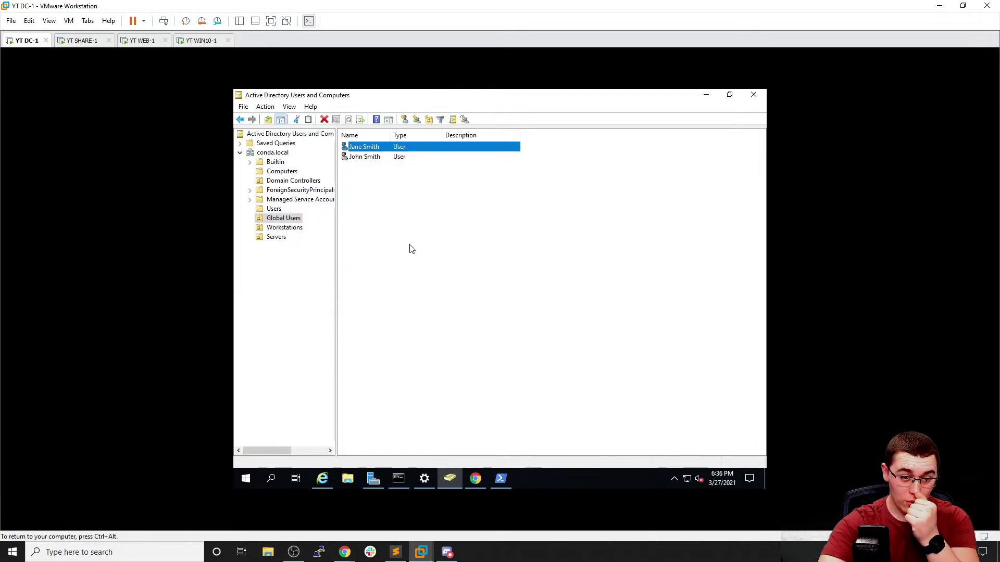
Start a new Global Users account for John Doe with logon name john.d
{"action": "right_click", "coordinate": [401, 224]}
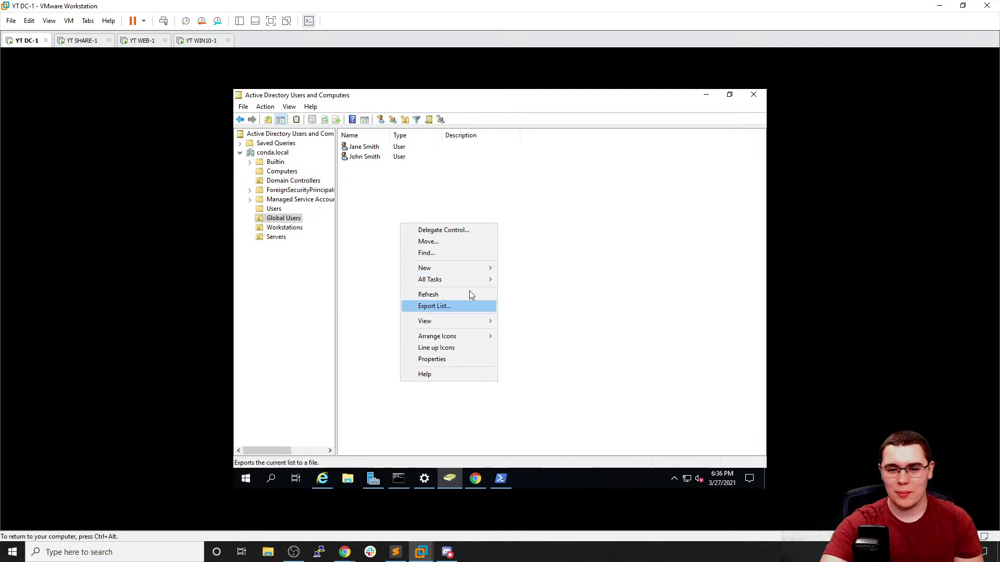
{"action": "mouse_move", "coordinate": [467, 271]}
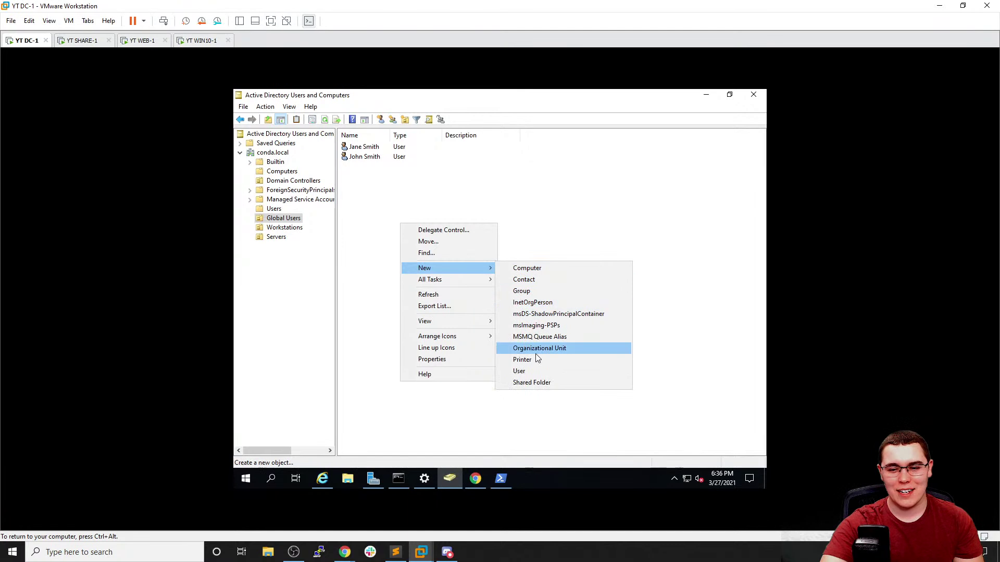
{"action": "left_click", "coordinate": [534, 371]}
{"action": "type", "text": "Jo"}
{"action": "type", "text": "hn"}
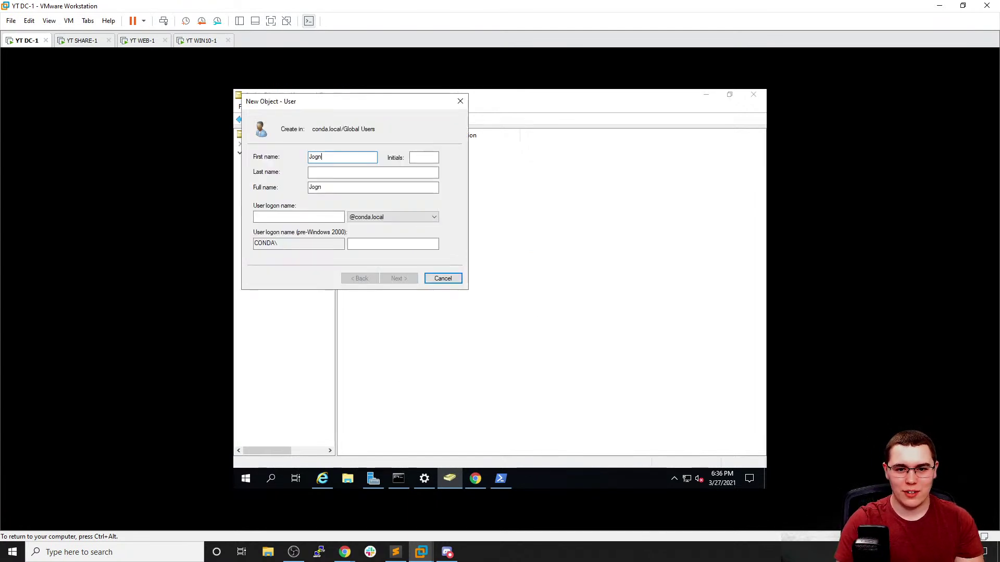
{"action": "key", "text": "Tab"}
{"action": "key", "text": "Tab"}
{"action": "type", "text": "Doe"}
{"action": "key", "text": "Tab"}
{"action": "type", "text": "jonh"}
{"action": "key", "text": "BackSpace"}
{"action": "key", "text": "BackSpace"}
{"action": "type", "text": "hn.d"}
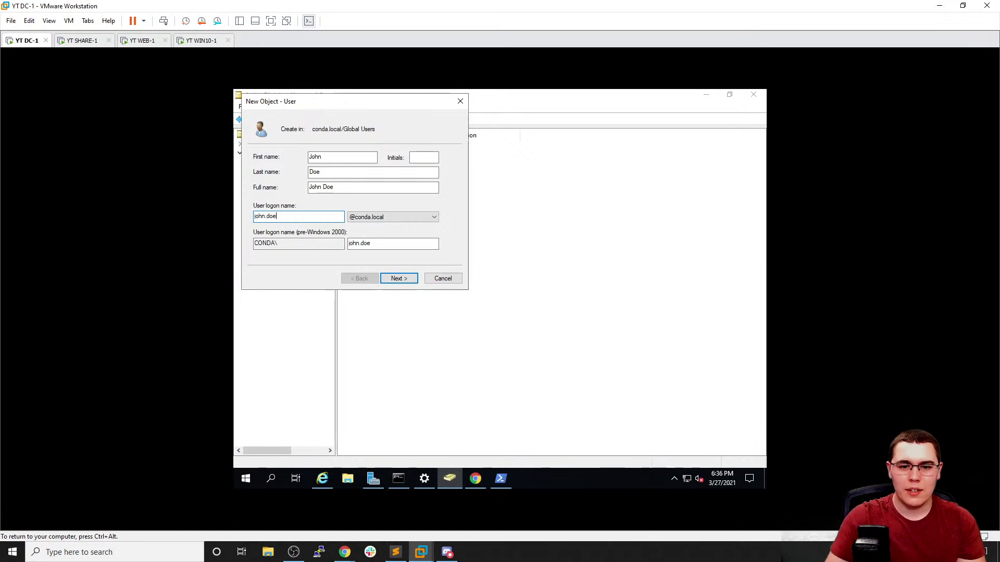
Set and confirm Password1 for John Doe and finish creating the account
{"action": "key", "text": "Return"}
{"action": "type", "text": "Password1"}
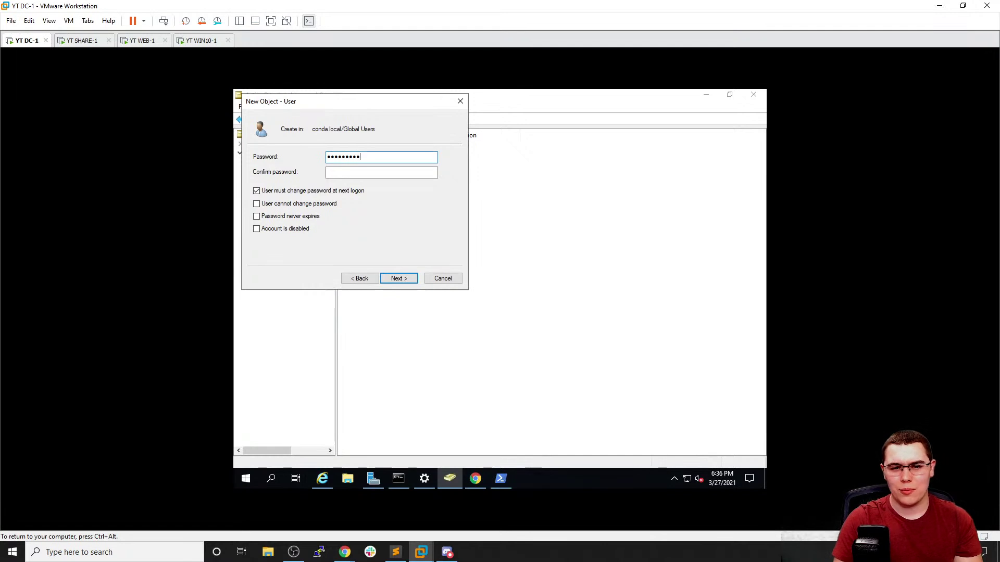
{"action": "key", "text": "Tab"}
{"action": "type", "text": "Password1"}
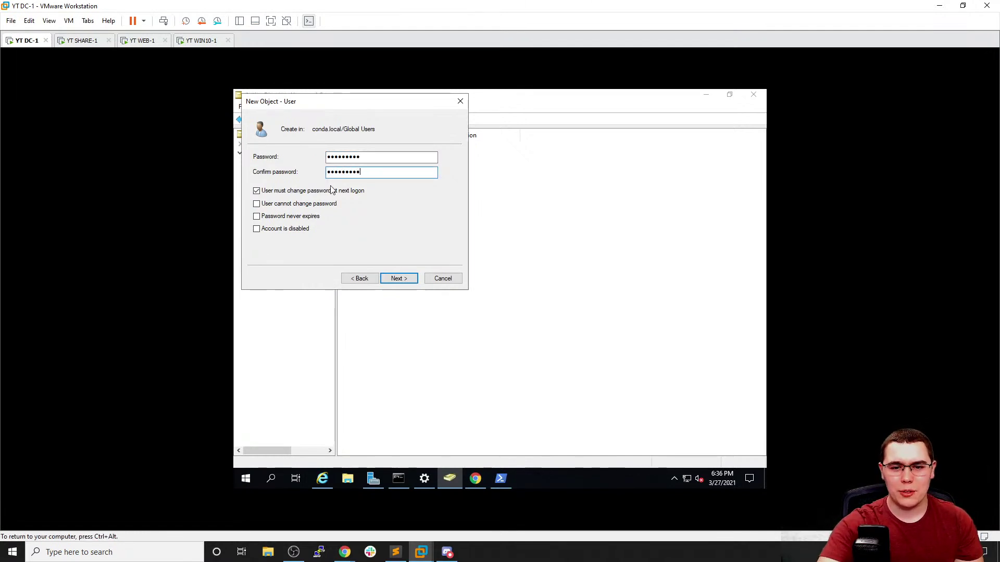
{"action": "left_click", "coordinate": [335, 192]}
{"action": "left_click", "coordinate": [401, 279]}
{"action": "left_click", "coordinate": [406, 278]}
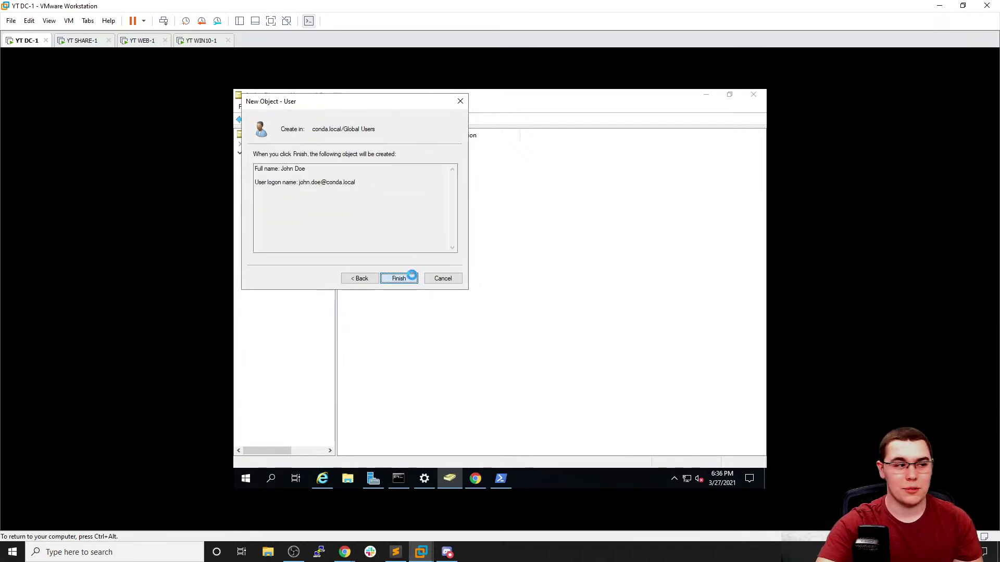
{"action": "right_click", "coordinate": [394, 216]}
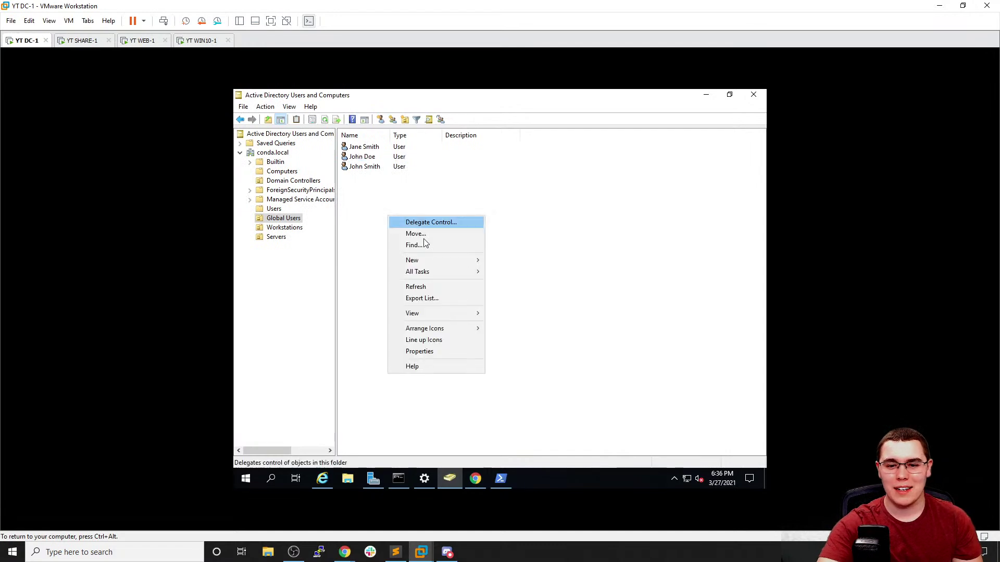
{"action": "mouse_move", "coordinate": [430, 259]}
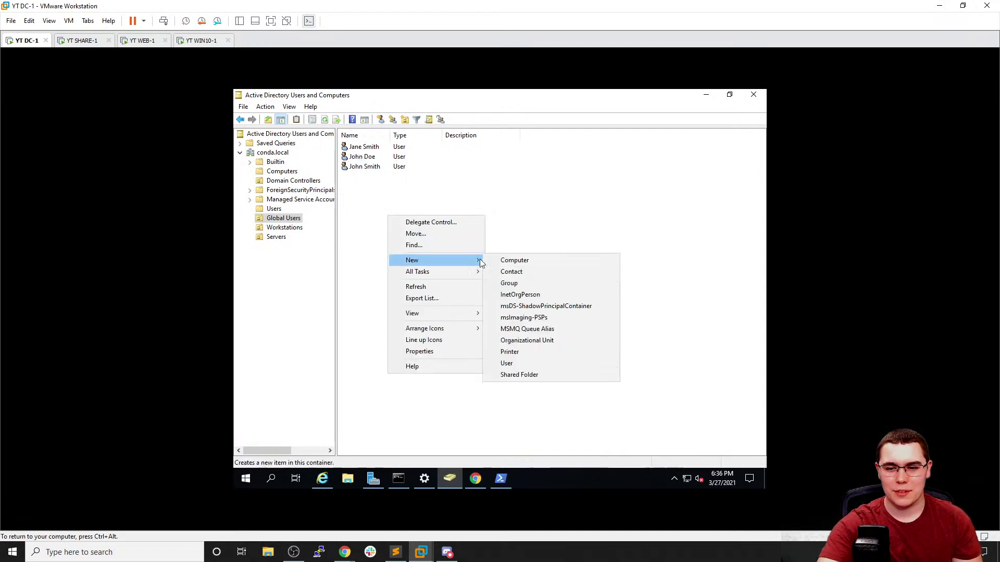
{"action": "left_click", "coordinate": [513, 364]}
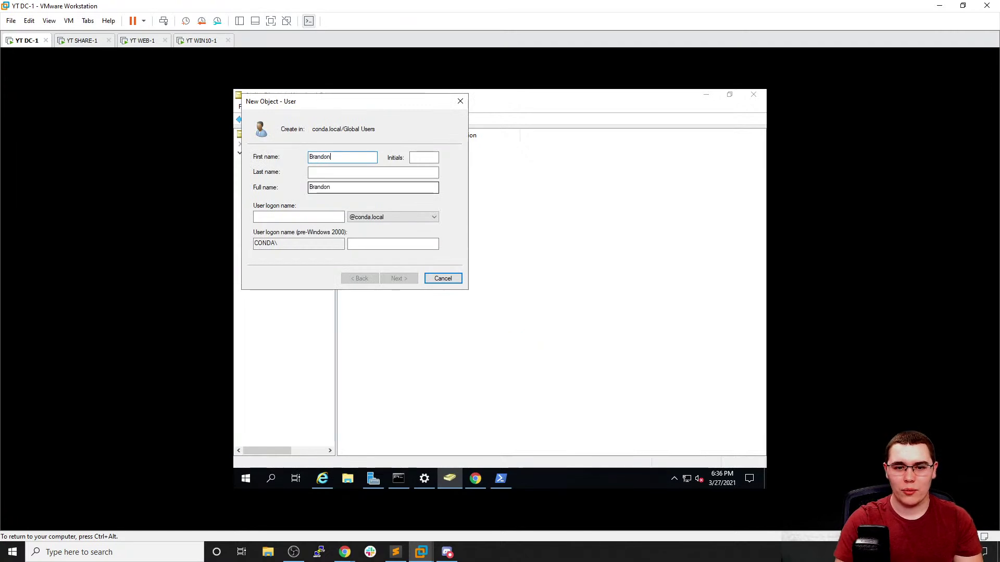
{"action": "key", "text": "Tab"}
{"action": "left_click", "coordinate": [298, 217]}
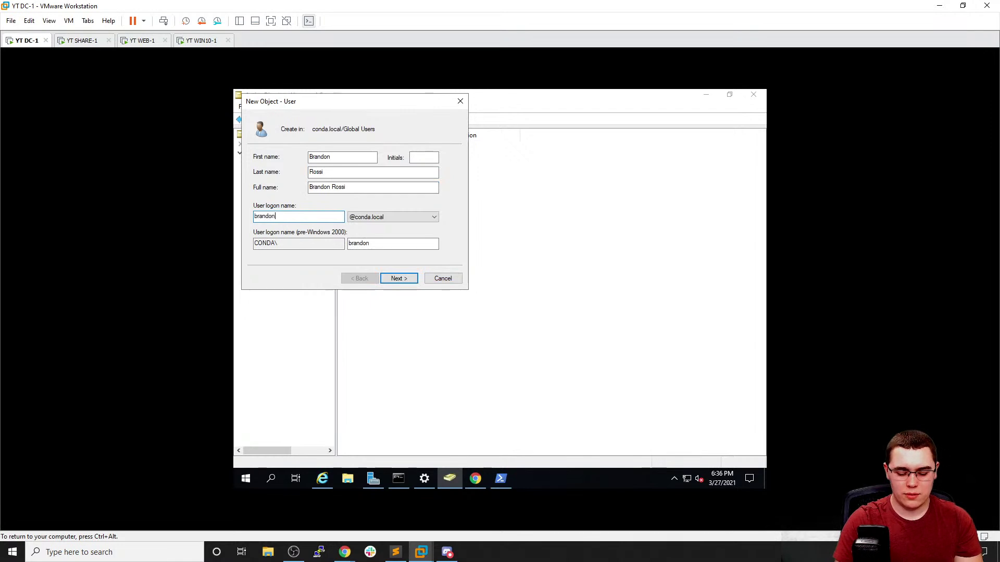
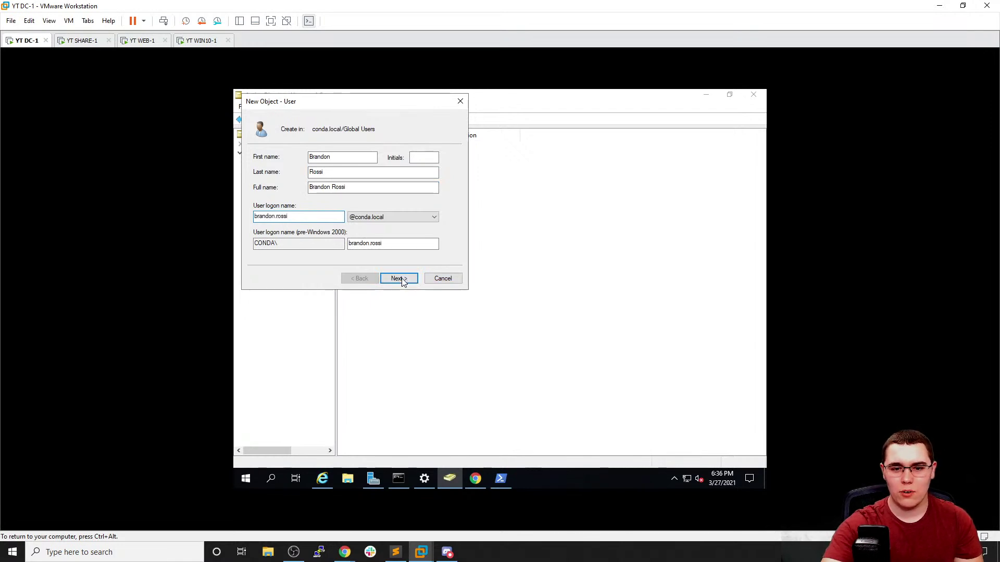
Enter mismatched passwords, clear 'User must change password at next logon', and dismiss the mismatch error
{"action": "left_click", "coordinate": [400, 280]}
{"action": "type", "text": "P@ssw0rd"}
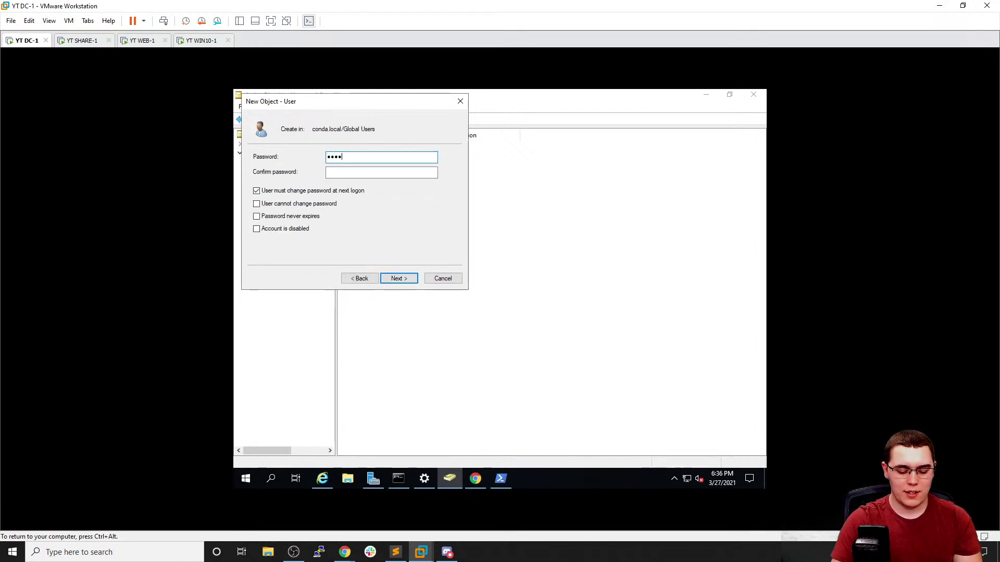
{"action": "key", "text": "Tab"}
{"action": "type", "text": "P"}
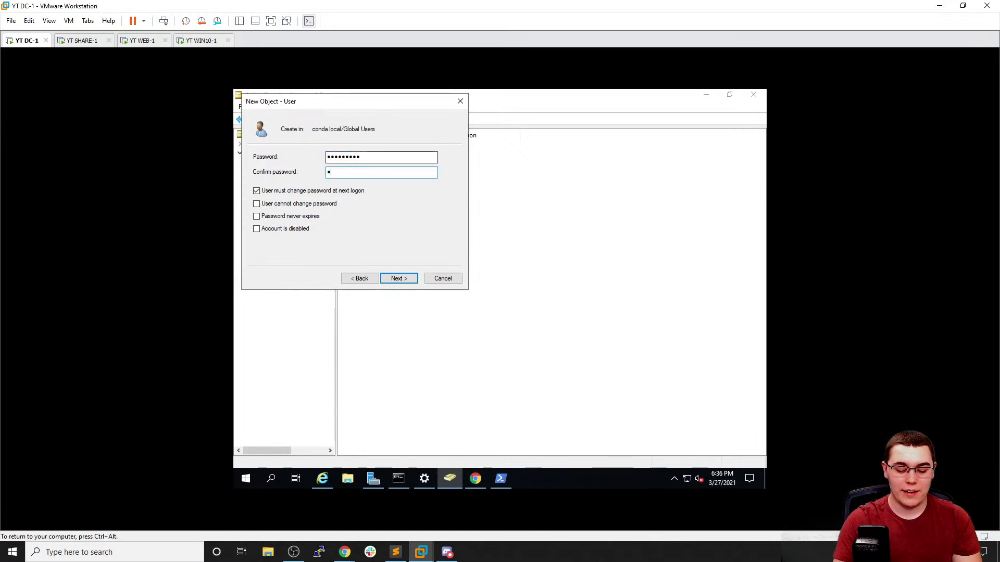
{"action": "type", "text": "@ssw0rd1!"}
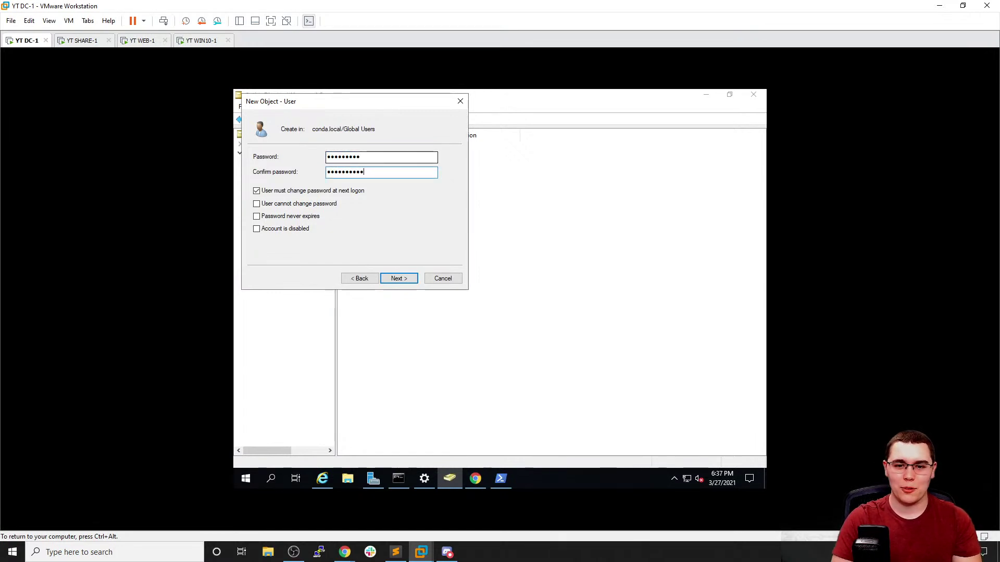
{"action": "left_click", "coordinate": [356, 191]}
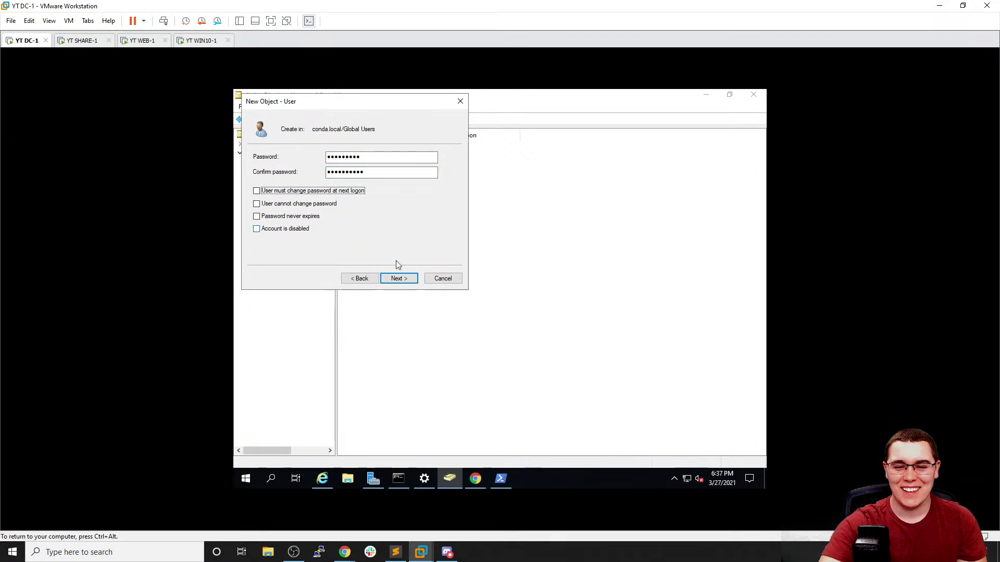
{"action": "left_click", "coordinate": [401, 278]}
{"action": "left_click", "coordinate": [532, 324]}
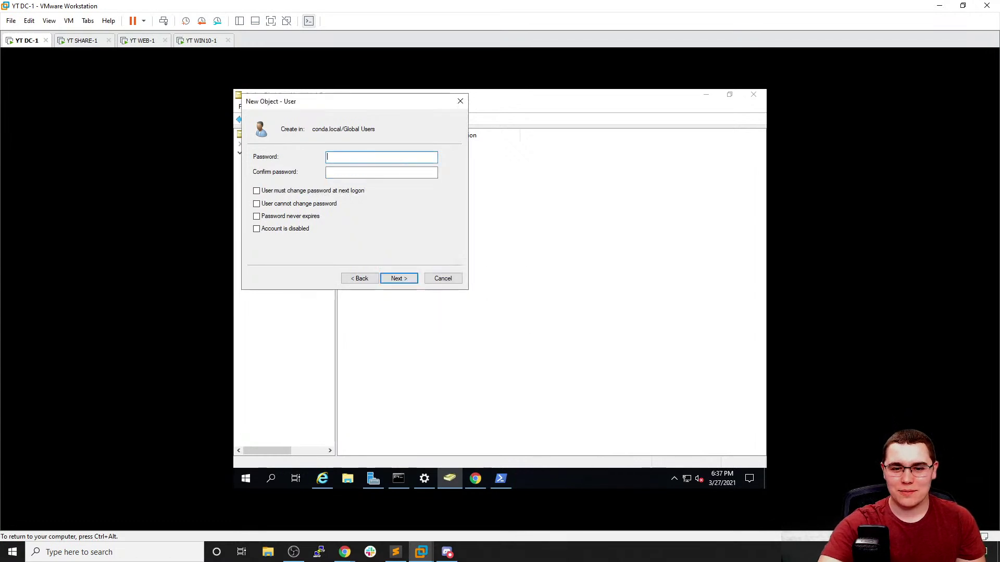
{"action": "type", "text": "Password1"}
{"action": "key", "text": "Tab"}
{"action": "type", "text": "Password1"}
{"action": "left_click", "coordinate": [399, 280]}
{"action": "left_click", "coordinate": [399, 279]}
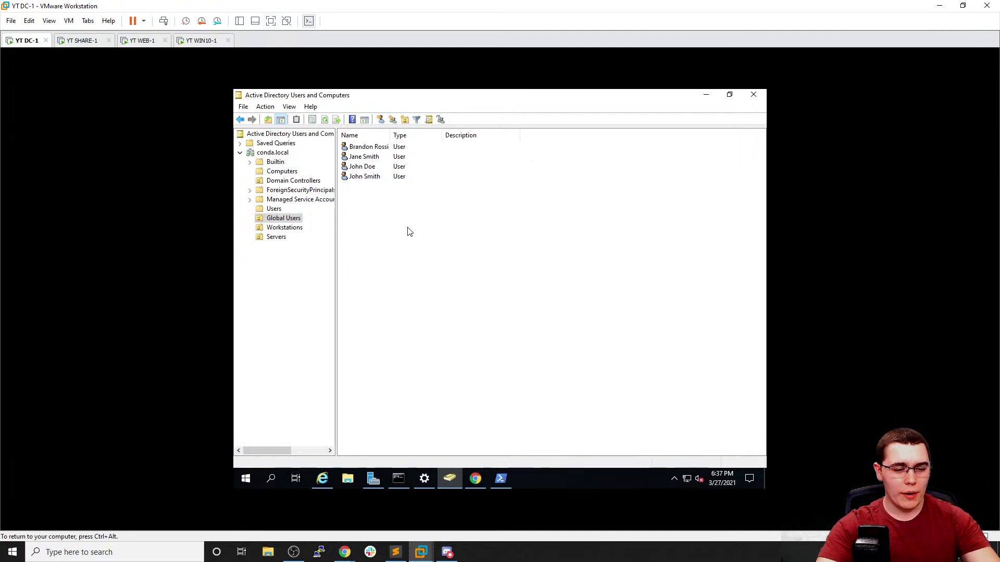
Start a new user named Elliot Alderson with logon name elliot.alderson
{"action": "right_click", "coordinate": [409, 232]}
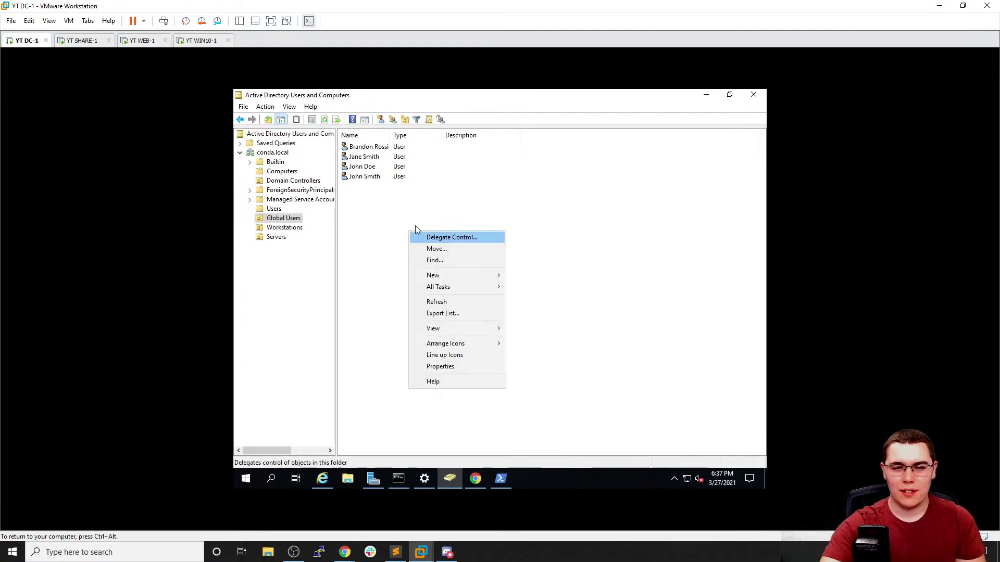
{"action": "mouse_move", "coordinate": [460, 274]}
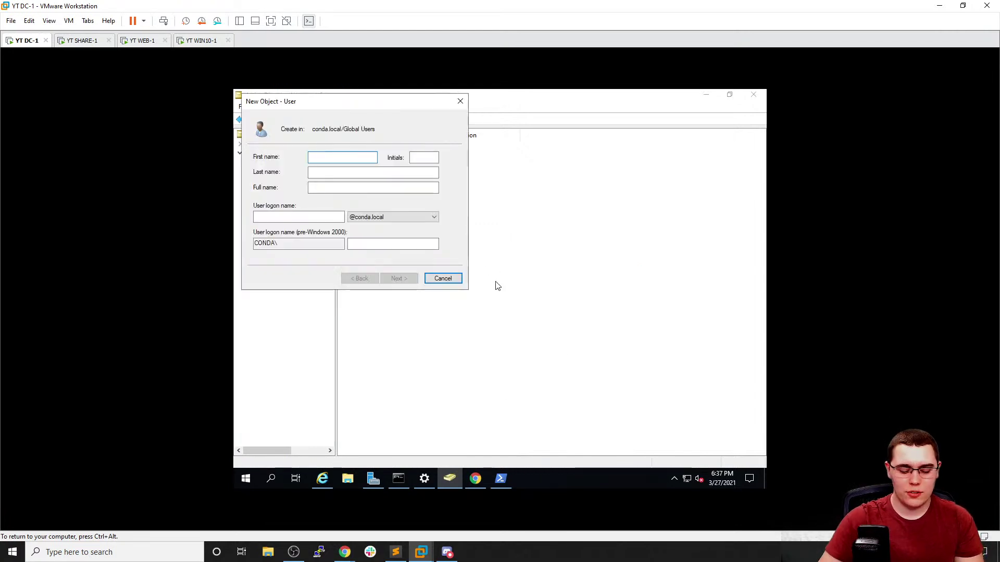
{"action": "type", "text": "Elliot"}
{"action": "key", "text": "Tab"}
{"action": "key", "text": "Tab"}
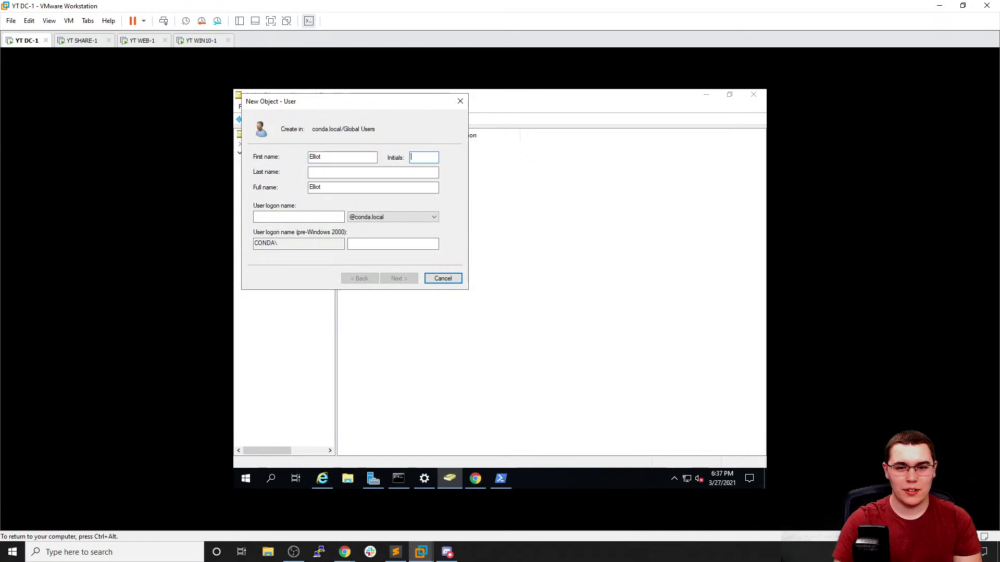
{"action": "type", "text": "Alderson"}
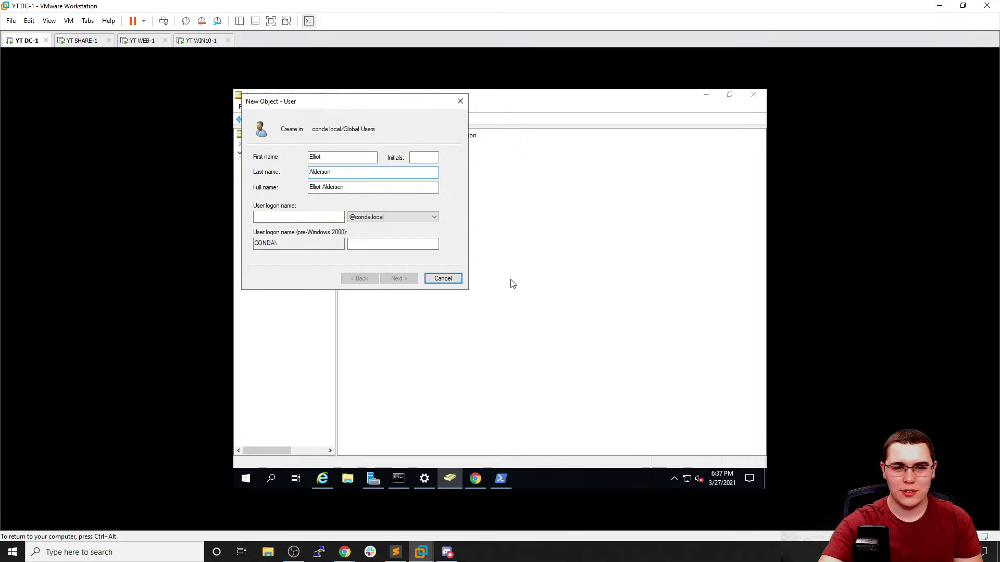
{"action": "left_click", "coordinate": [324, 221]}
{"action": "type", "text": "ell"}
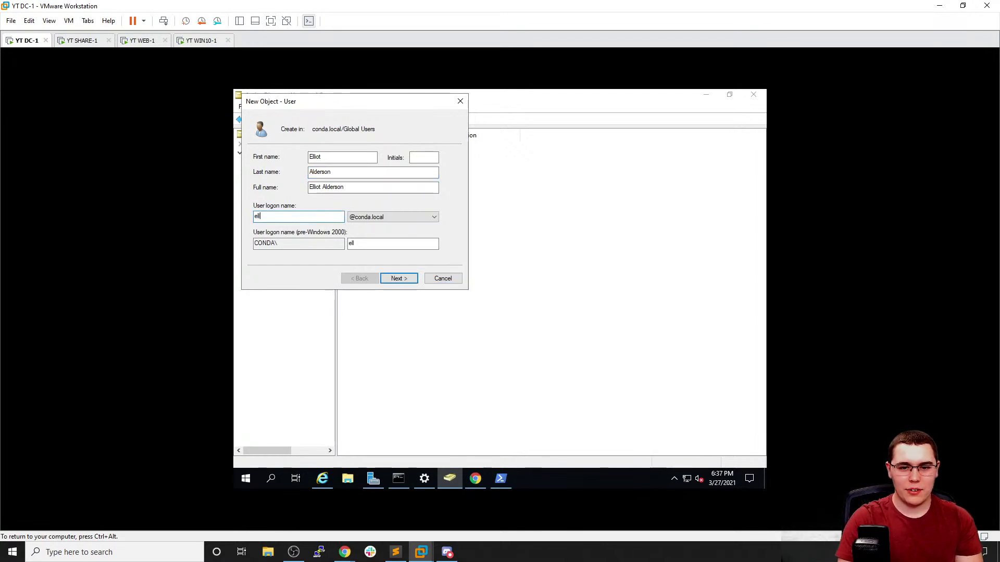
{"action": "type", "text": "iot.alderson"}
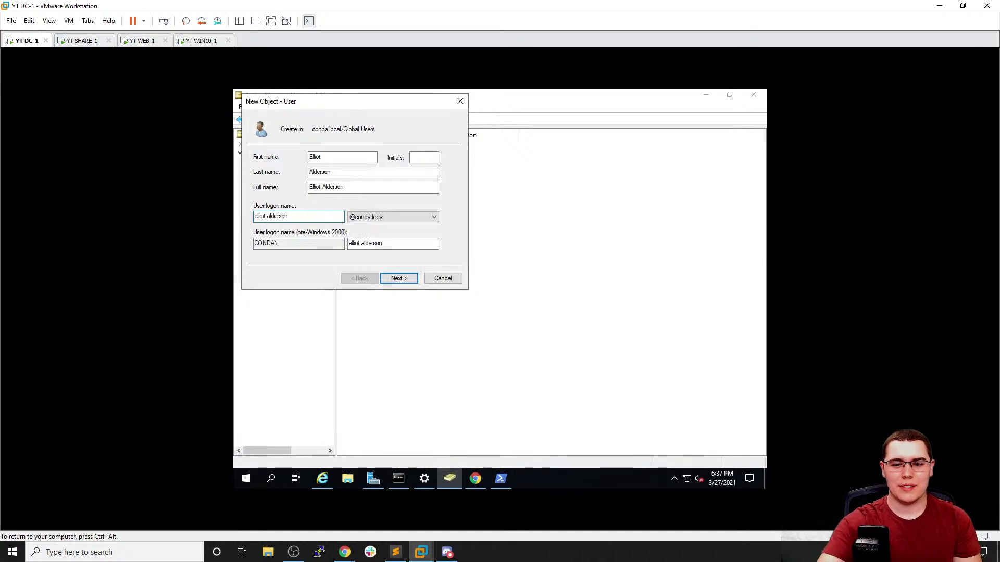
{"action": "left_click", "coordinate": [398, 279]}
{"action": "type", "text": "Password1"}
{"action": "key", "text": "Tab"}
{"action": "type", "text": "Password1"}
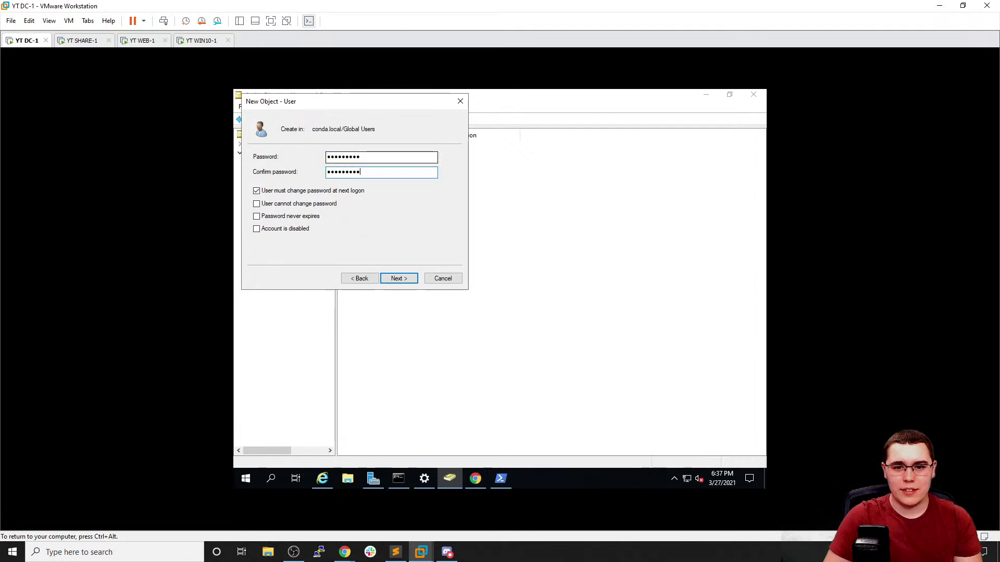
{"action": "left_click", "coordinate": [319, 192]}
{"action": "left_click", "coordinate": [396, 279]}
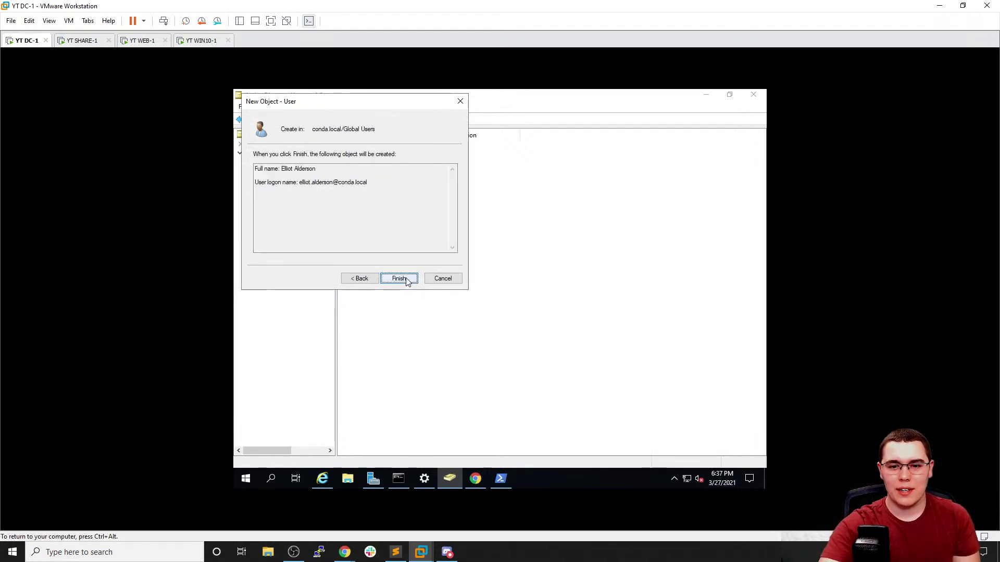
{"action": "left_click", "coordinate": [399, 279]}
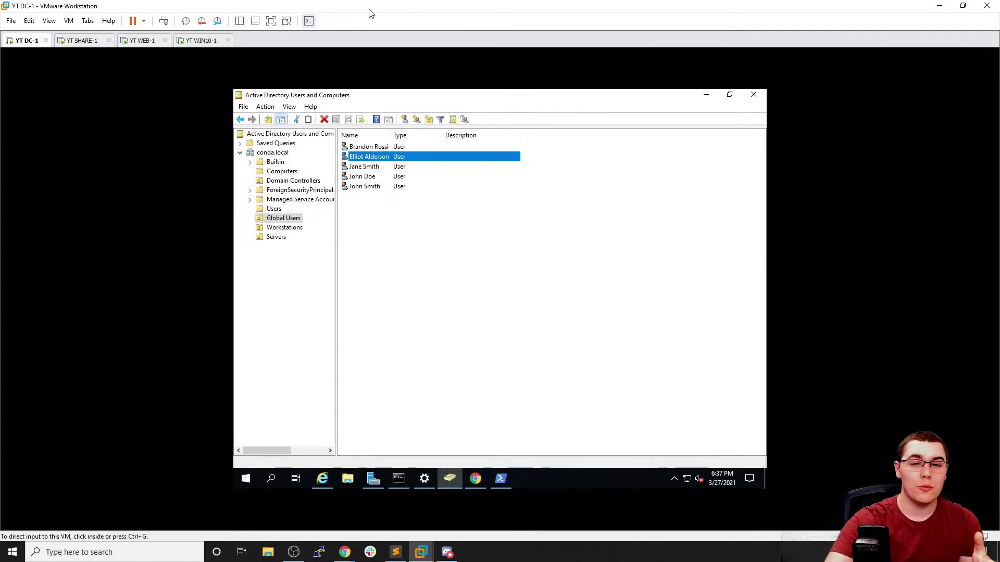
{"action": "left_click", "coordinate": [359, 147]}
Add the first user in the Global Users list to the Domain Admins group
{"action": "right_click", "coordinate": [358, 148]}
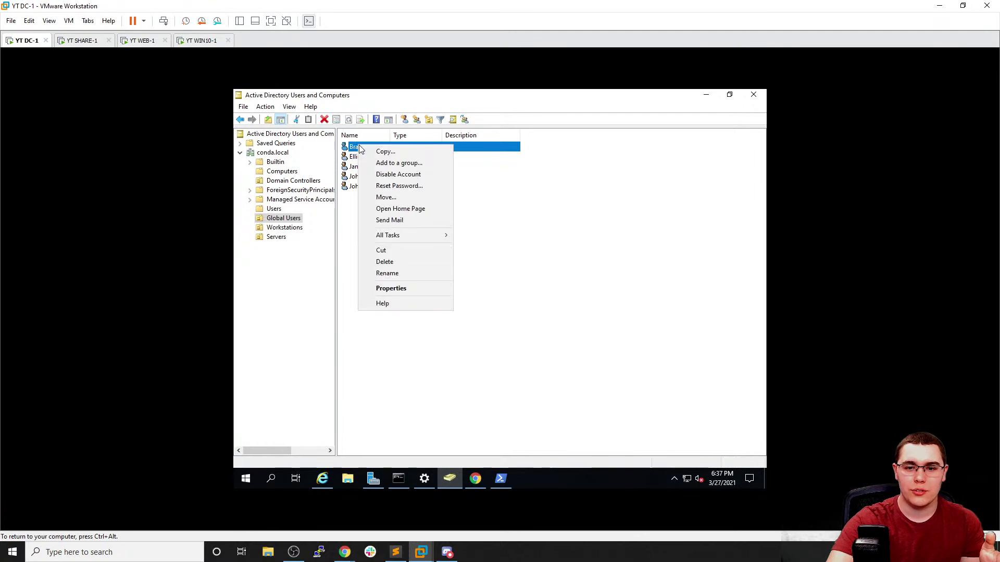
{"action": "left_click", "coordinate": [398, 163]}
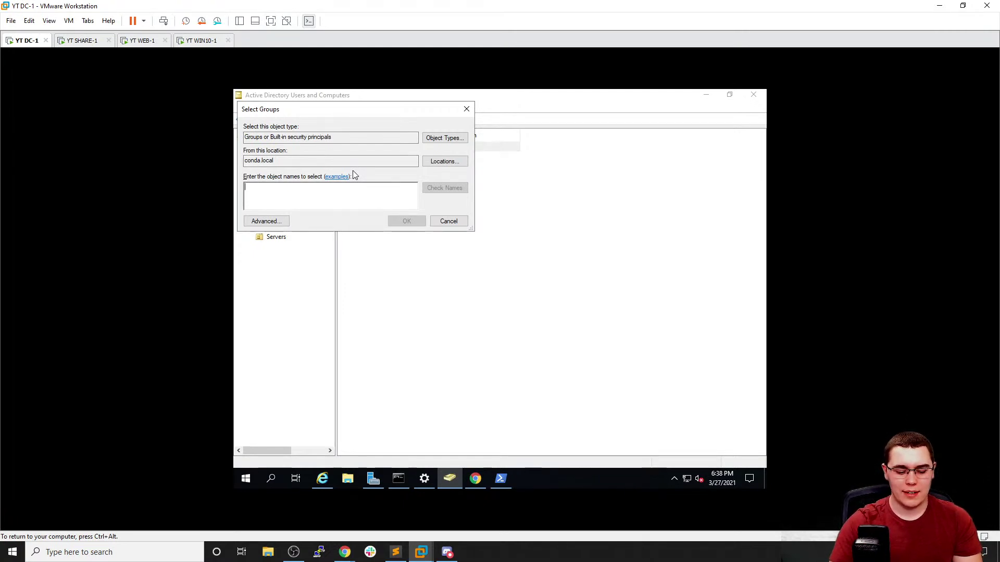
{"action": "type", "text": "domai"}
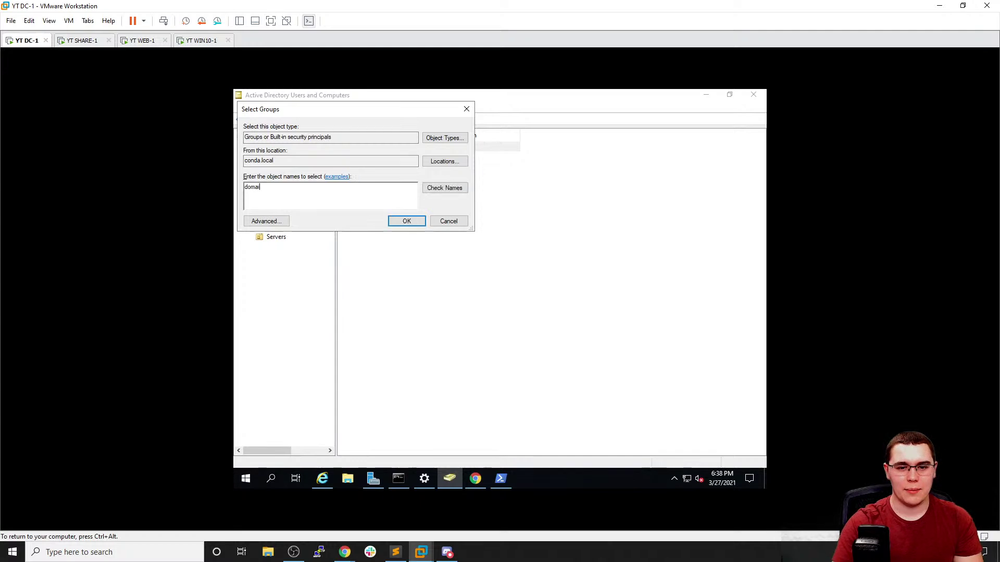
{"action": "type", "text": "n admins"}
{"action": "key", "text": "Return"}
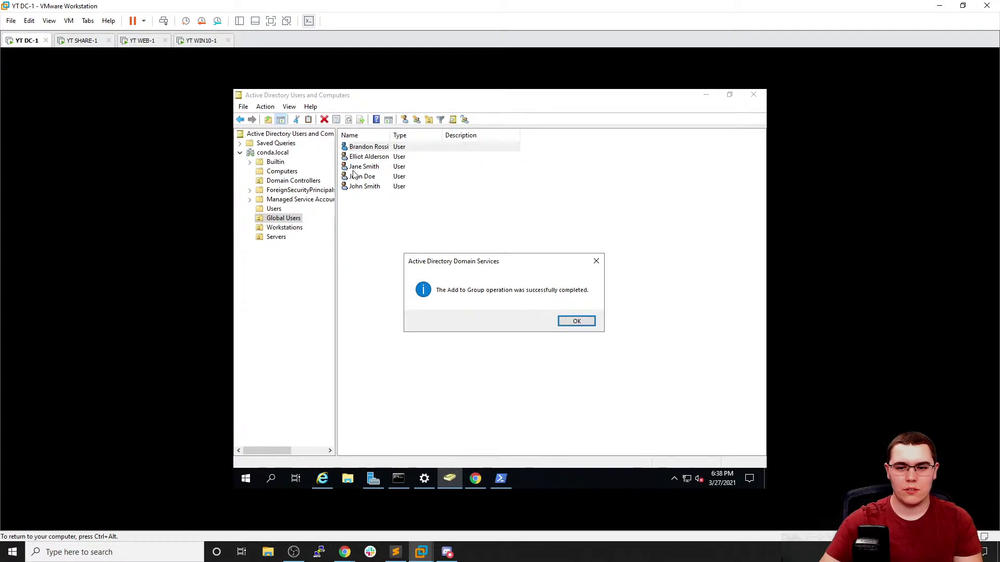
{"action": "left_click", "coordinate": [592, 320]}
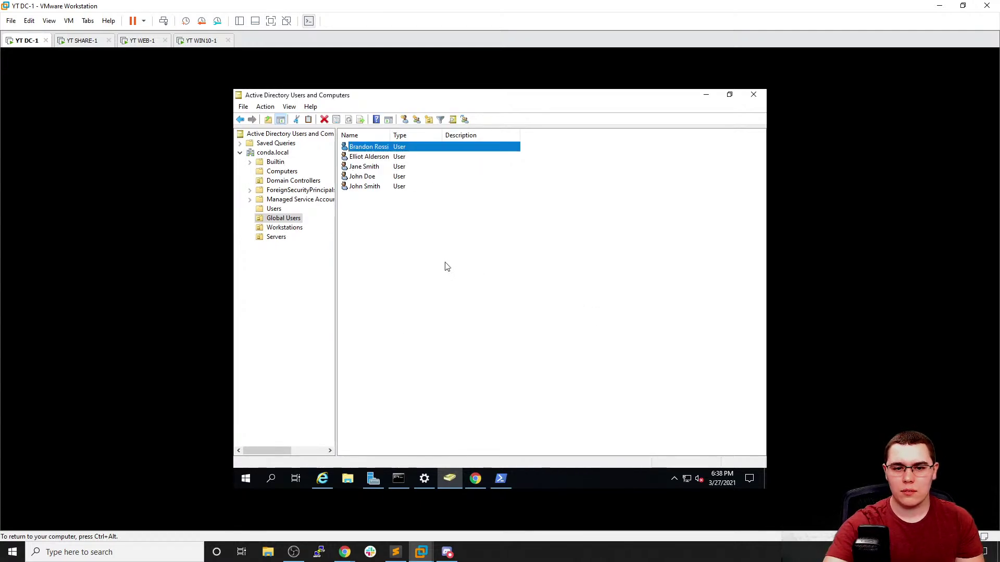
{"action": "double_click", "coordinate": [400, 151]}
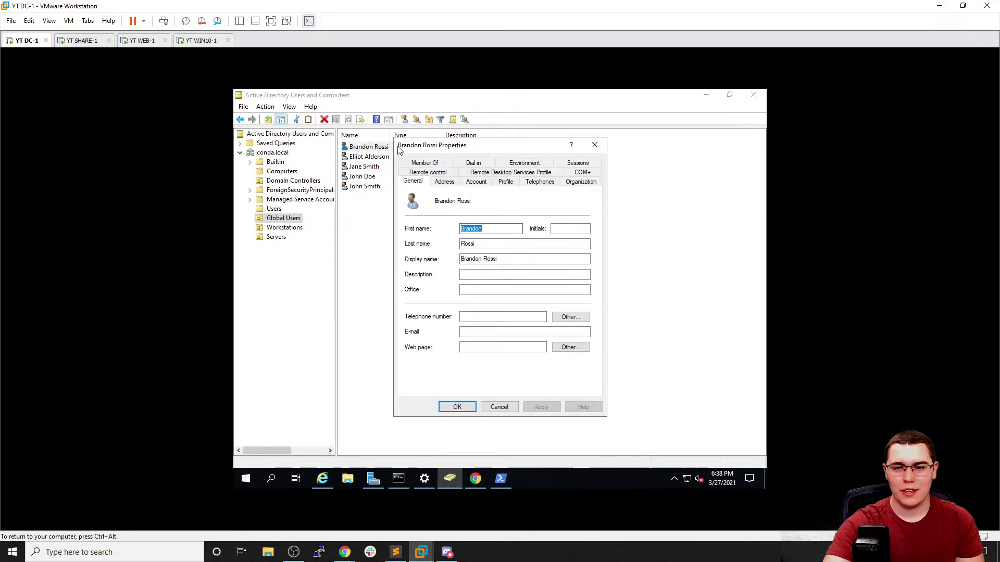
{"action": "left_click", "coordinate": [441, 165]}
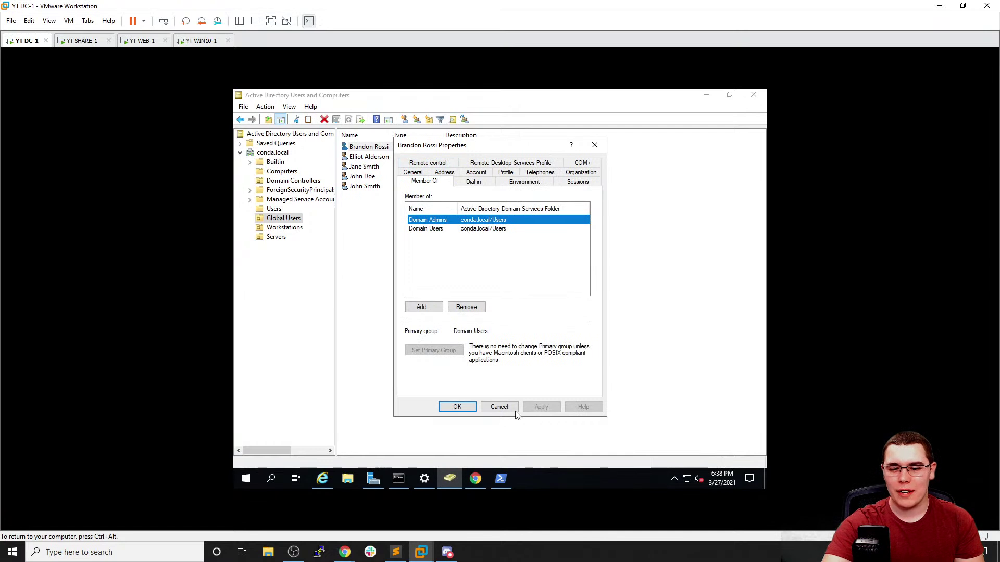
{"action": "left_click", "coordinate": [499, 408]}
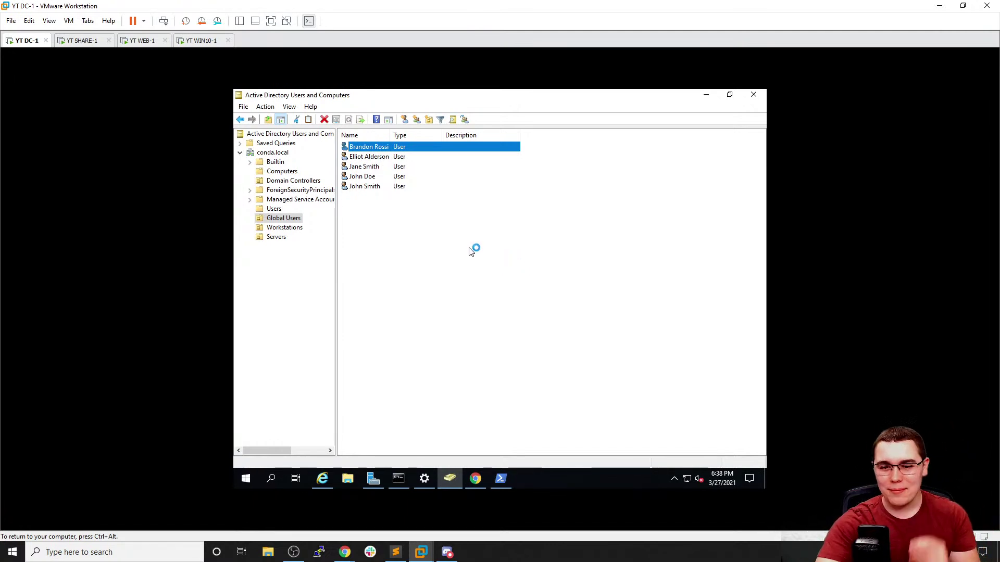
Create a global security group named Help Desk in Global Users
{"action": "right_click", "coordinate": [375, 234]}
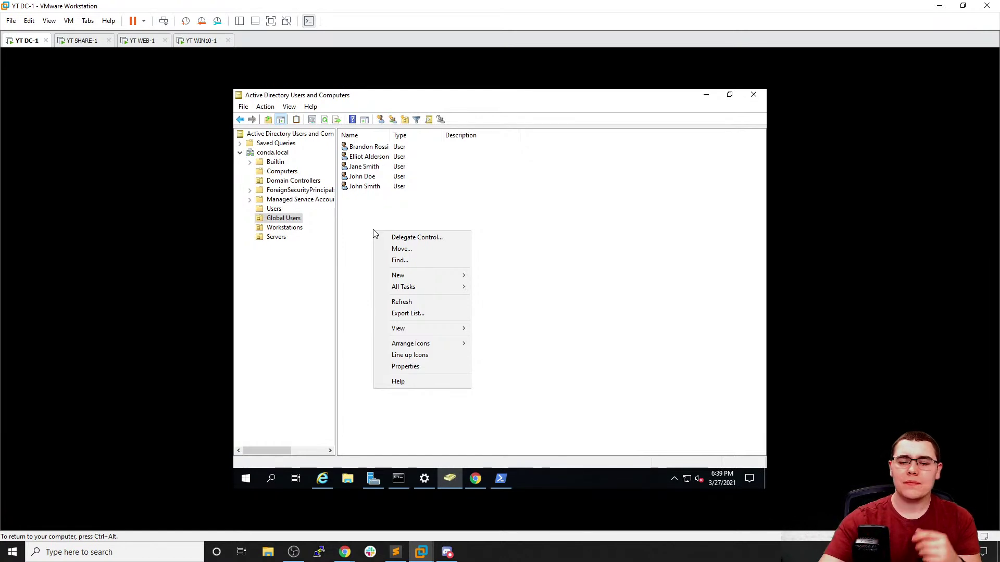
{"action": "mouse_move", "coordinate": [411, 275]}
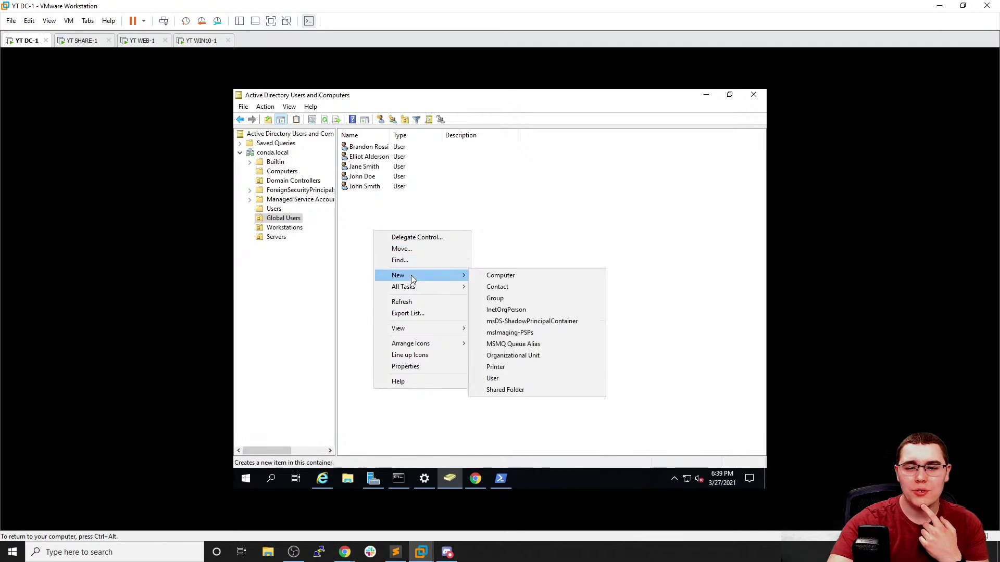
{"action": "left_click", "coordinate": [522, 301]}
{"action": "type", "text": "Help Desk"}
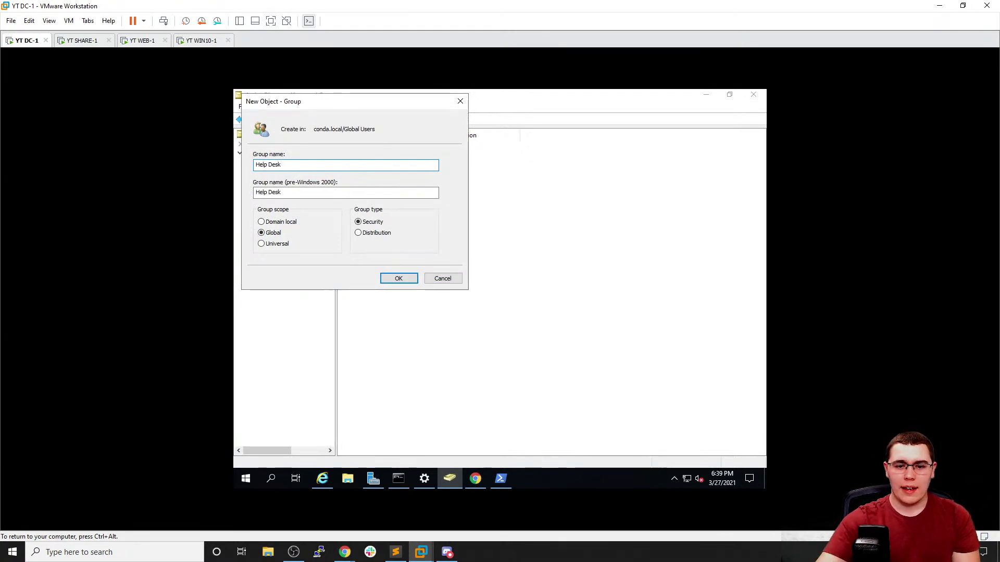
{"action": "left_click", "coordinate": [397, 279]}
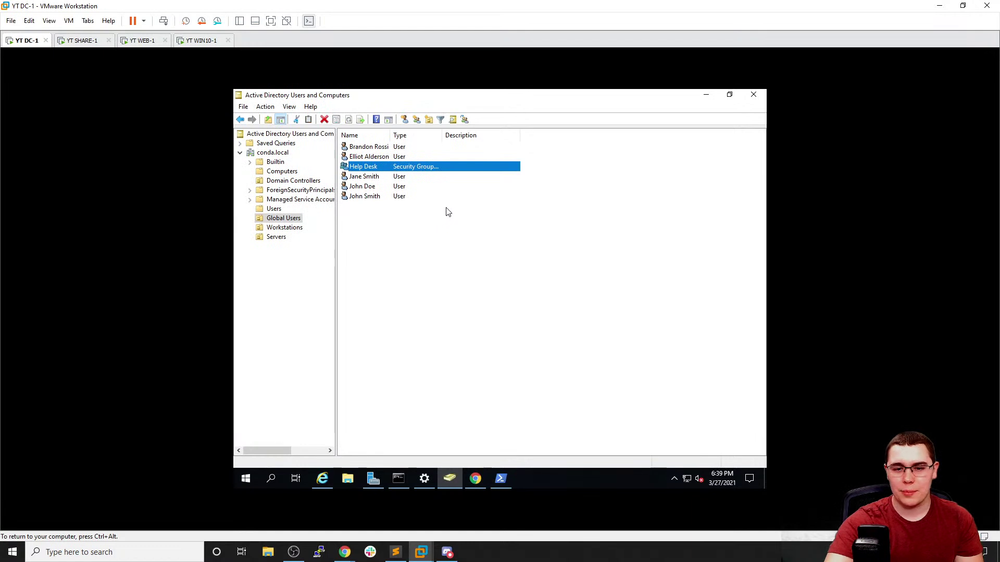
Add the last Global Users account to the Help Desk group through its Member Of properties
{"action": "right_click", "coordinate": [406, 169]}
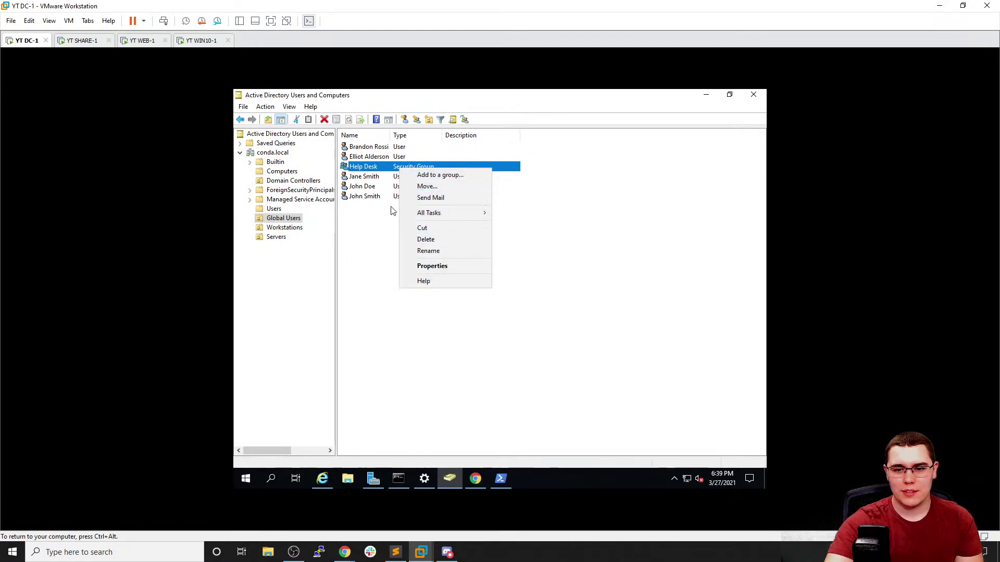
{"action": "left_click", "coordinate": [380, 191]}
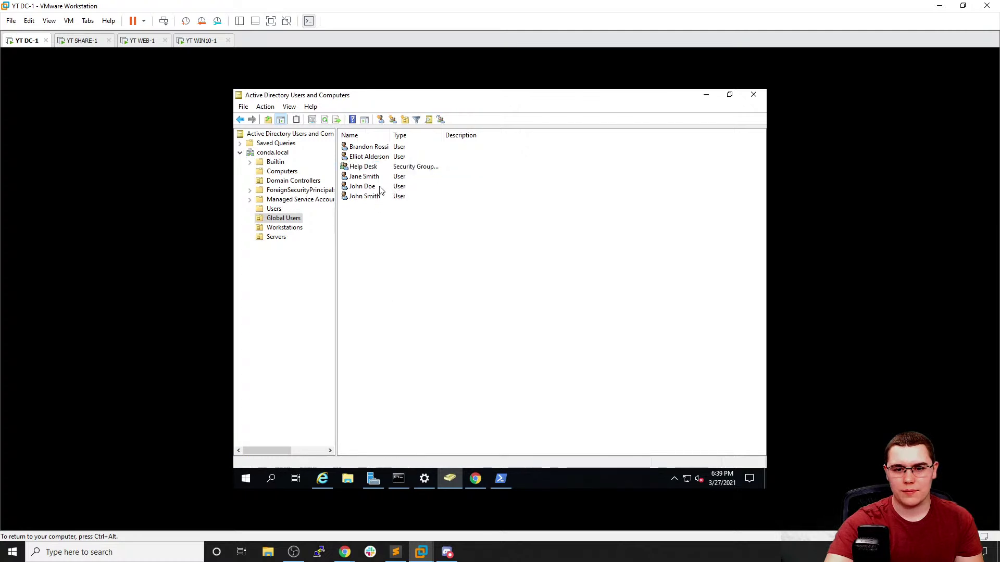
{"action": "left_click", "coordinate": [372, 201]}
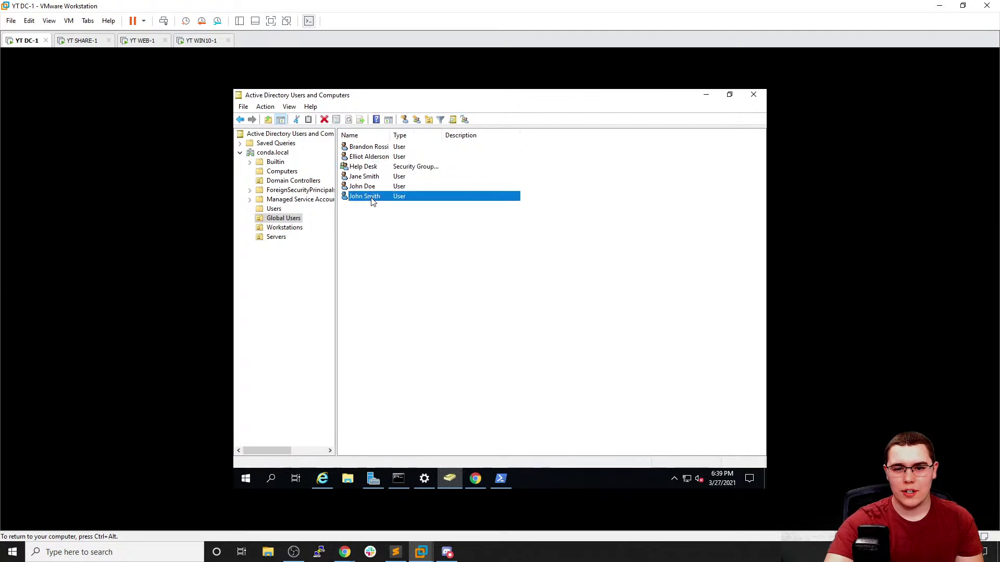
{"action": "double_click", "coordinate": [371, 201]}
{"action": "left_click", "coordinate": [436, 164]}
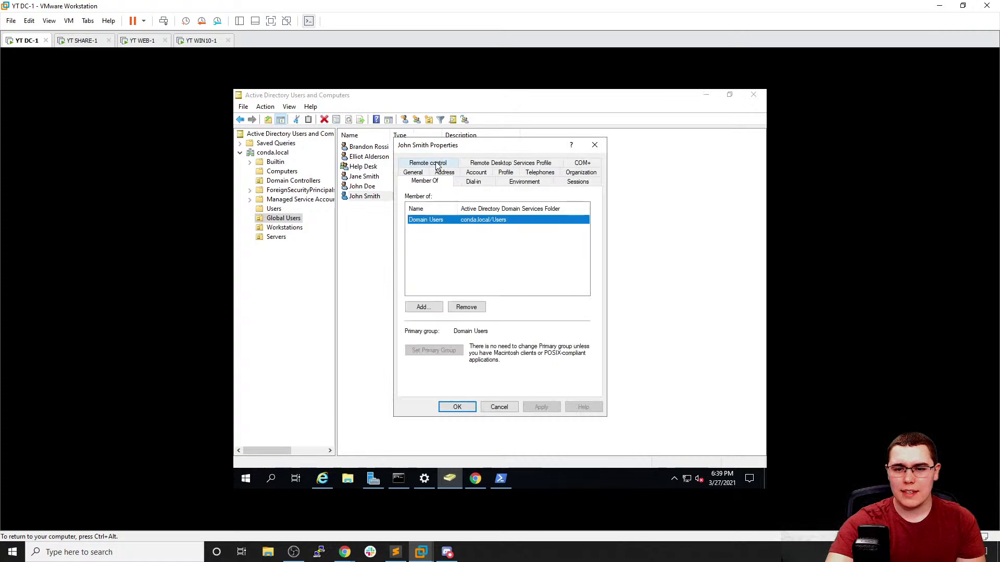
{"action": "left_click", "coordinate": [432, 305]}
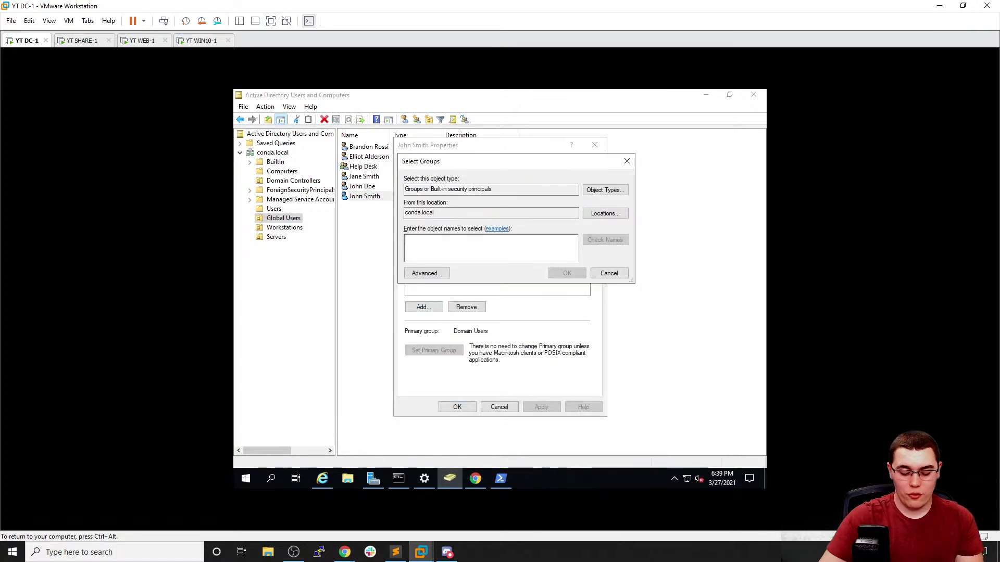
{"action": "type", "text": "help desk"}
{"action": "left_click", "coordinate": [598, 241]}
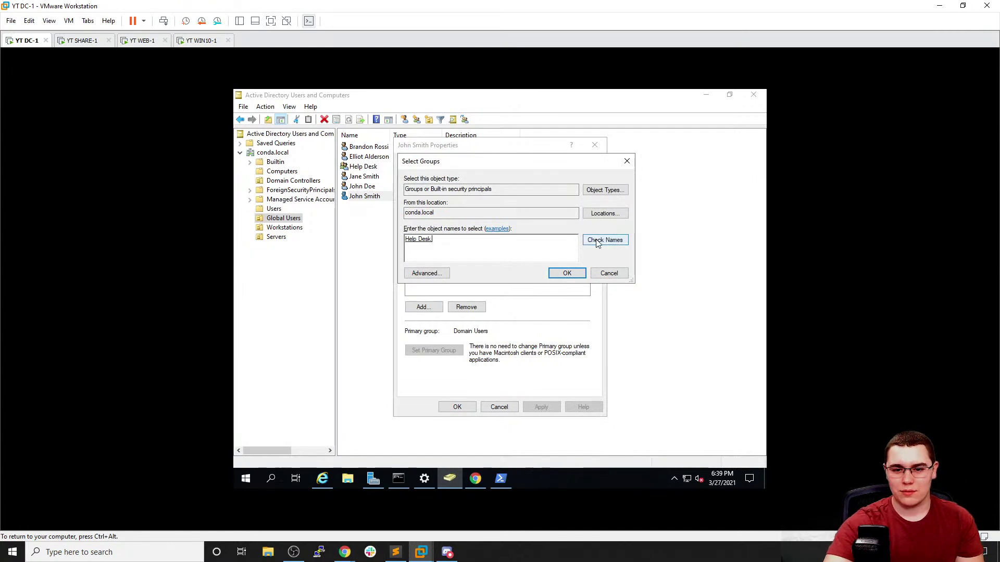
{"action": "left_click", "coordinate": [574, 272]}
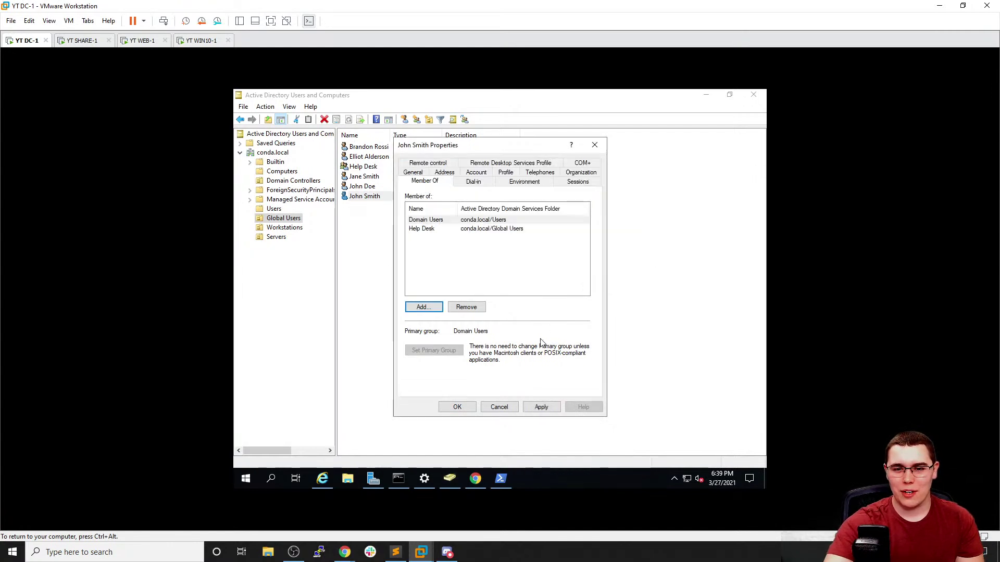
{"action": "left_click", "coordinate": [541, 407]}
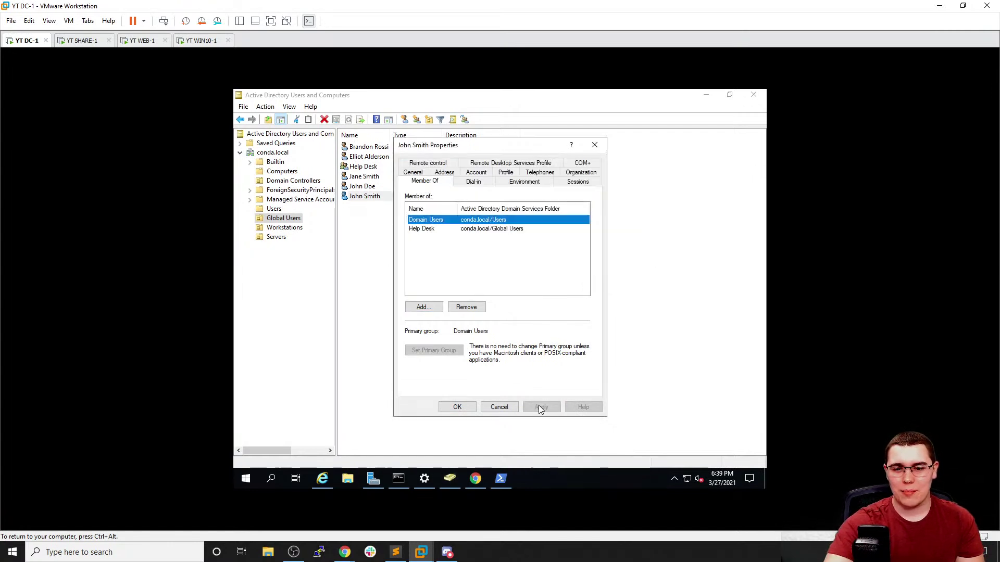
{"action": "left_click", "coordinate": [457, 407]}
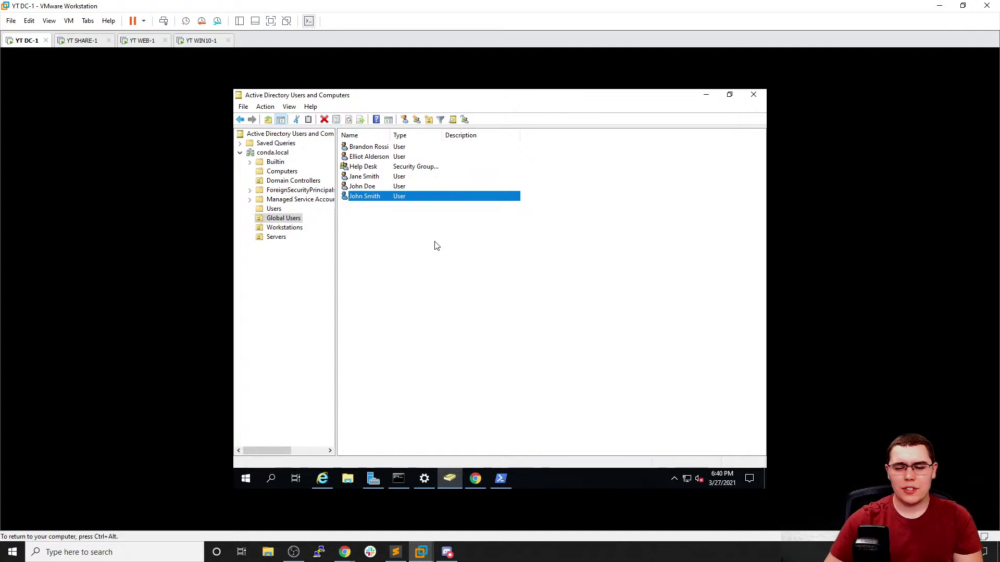
{"action": "mouse_move", "coordinate": [398, 478]}
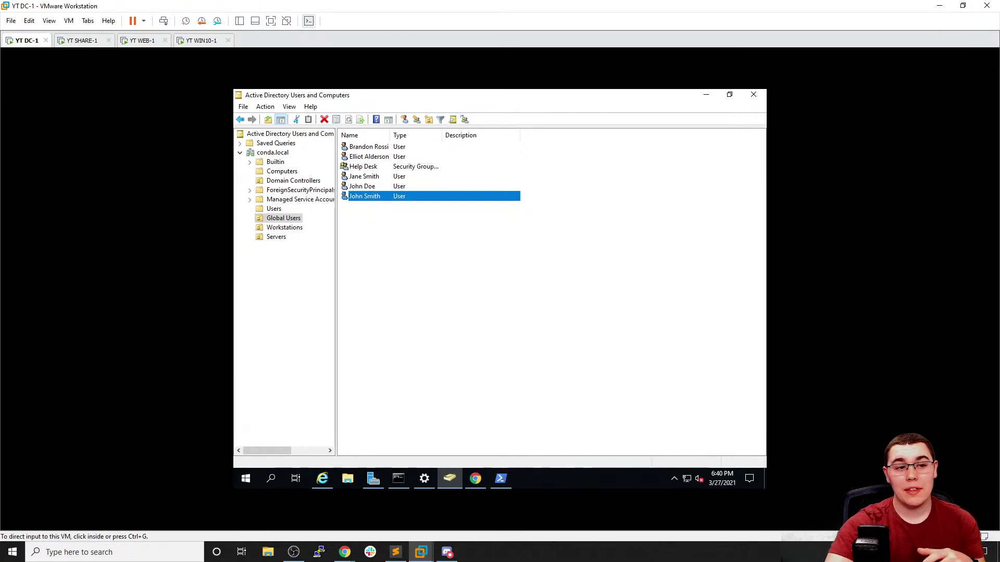
{"action": "left_click", "coordinate": [552, 348]}
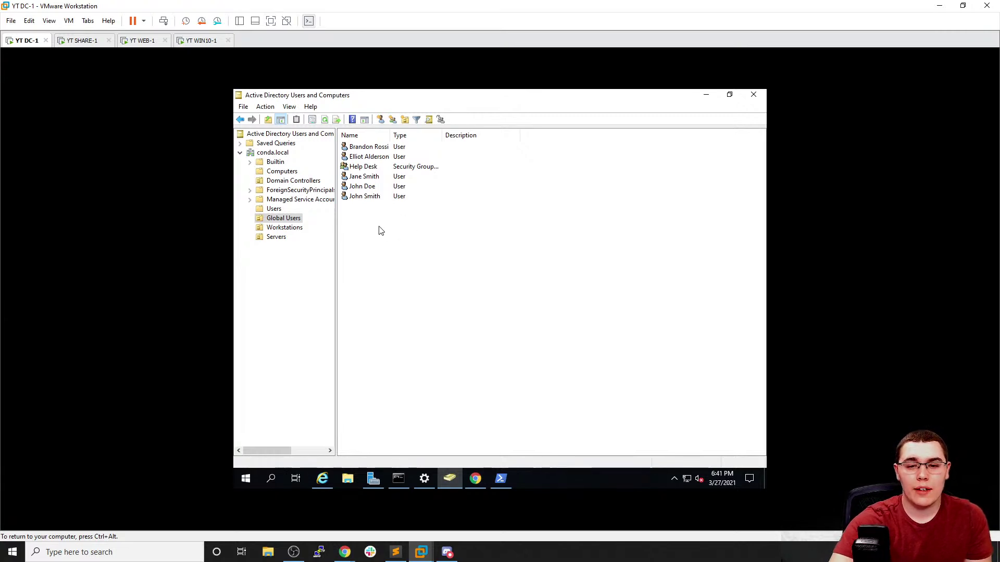
Open Group Policy Management from Server Manager's Tools menu, then close it again
{"action": "left_click", "coordinate": [244, 480]}
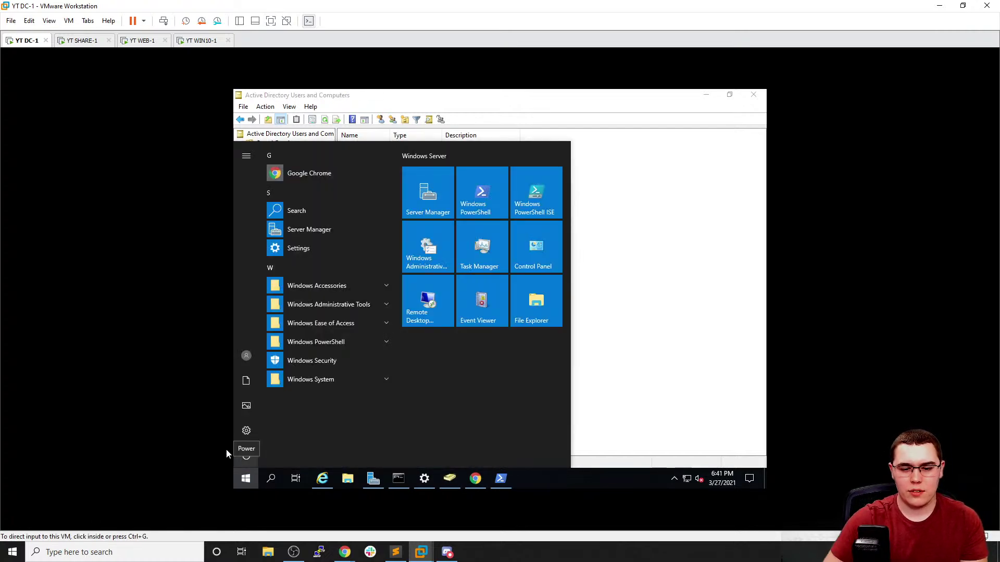
{"action": "left_click", "coordinate": [373, 478]}
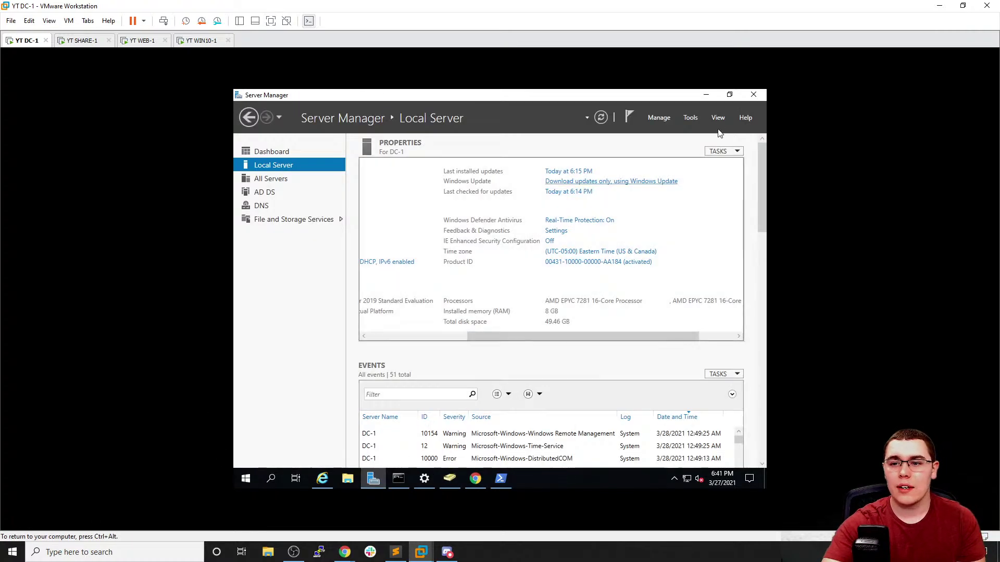
{"action": "left_click", "coordinate": [666, 121]}
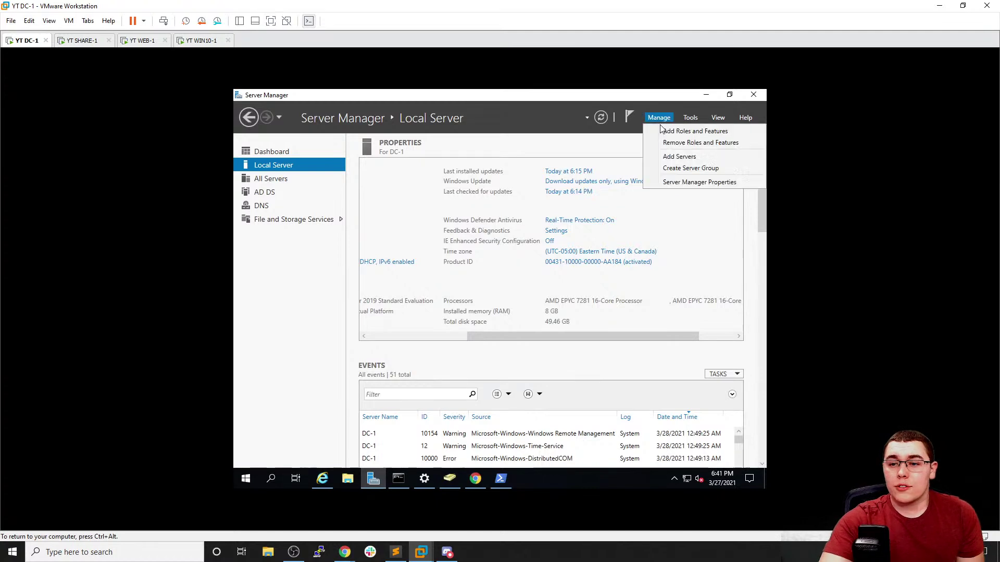
{"action": "left_click", "coordinate": [693, 123]}
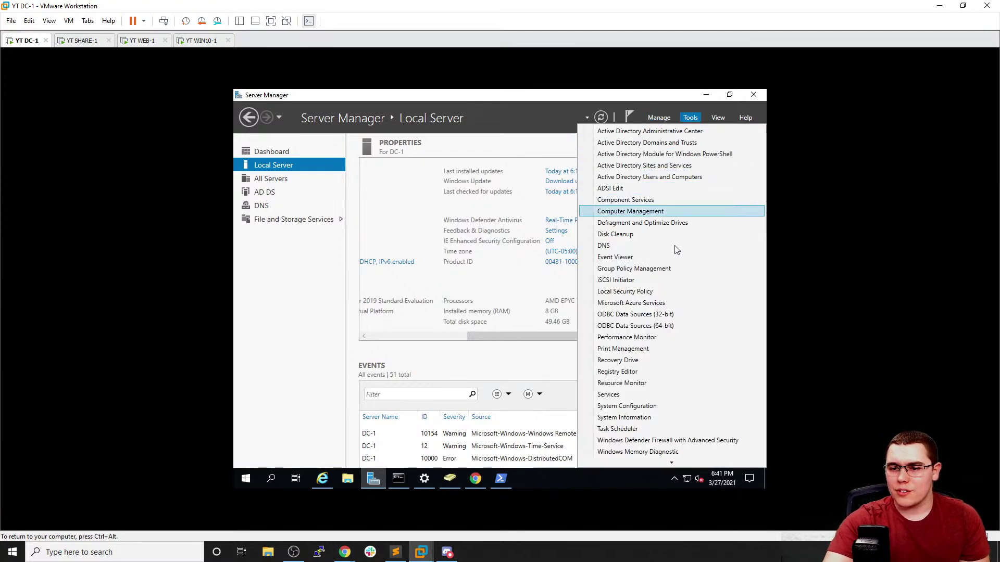
{"action": "left_click", "coordinate": [658, 274]}
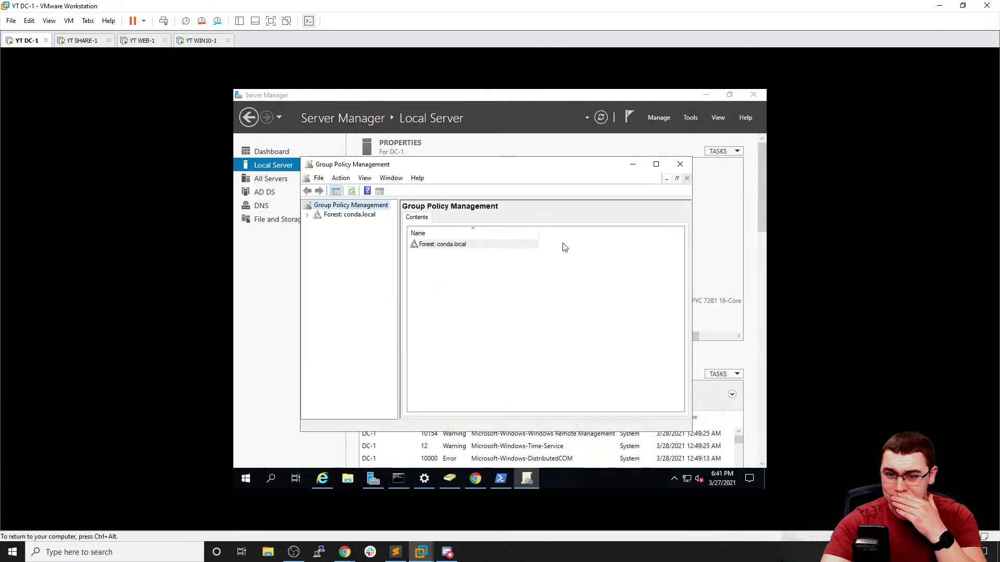
{"action": "left_click", "coordinate": [307, 214]}
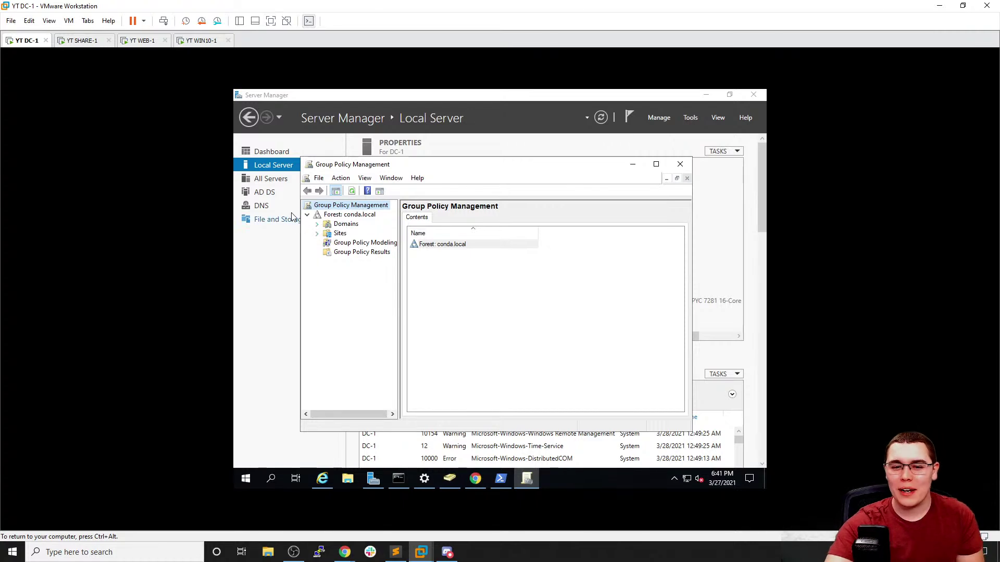
{"action": "left_click", "coordinate": [316, 225]}
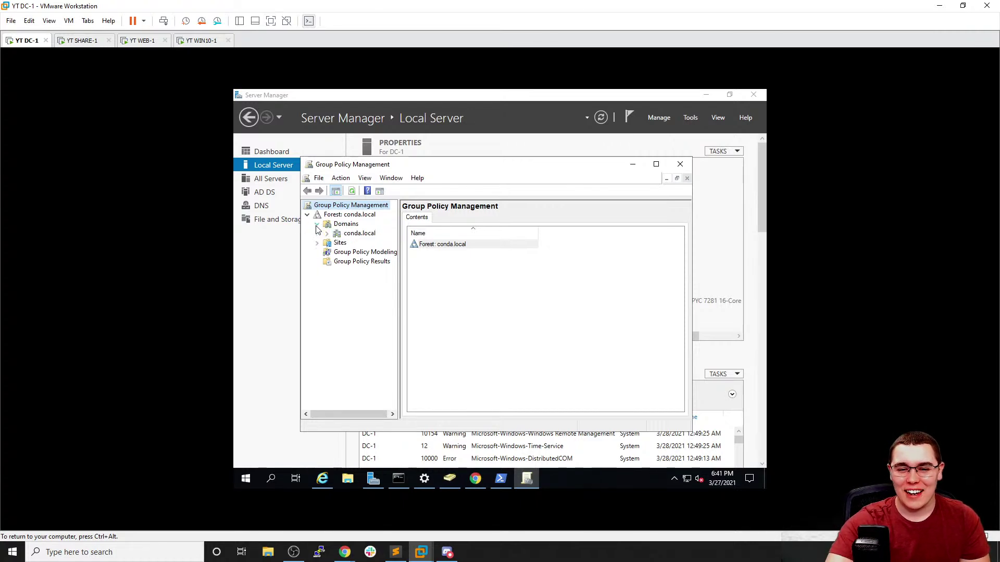
{"action": "left_click", "coordinate": [317, 226]}
{"action": "left_click", "coordinate": [319, 178]}
{"action": "left_click", "coordinate": [680, 164]}
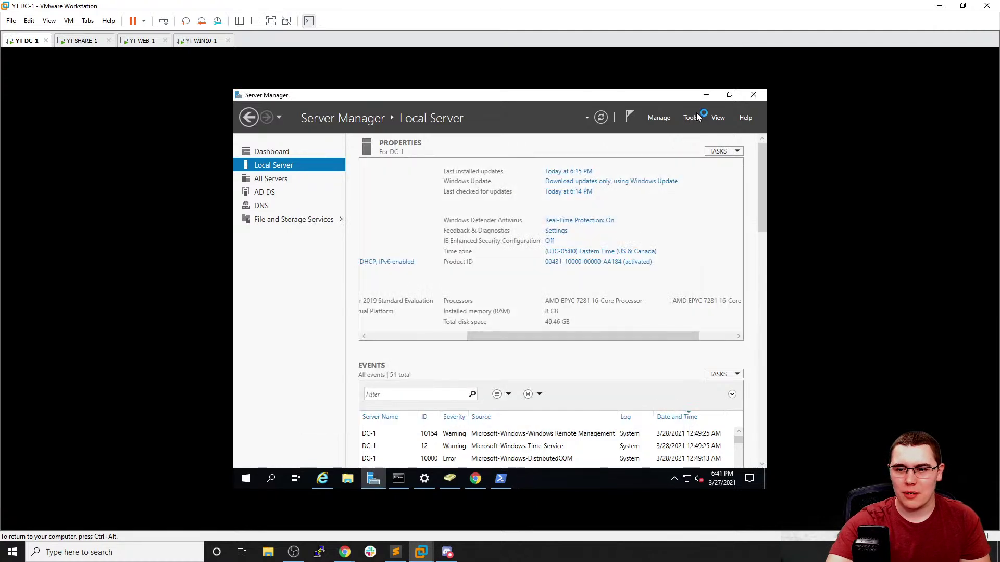
{"action": "left_click", "coordinate": [690, 117]}
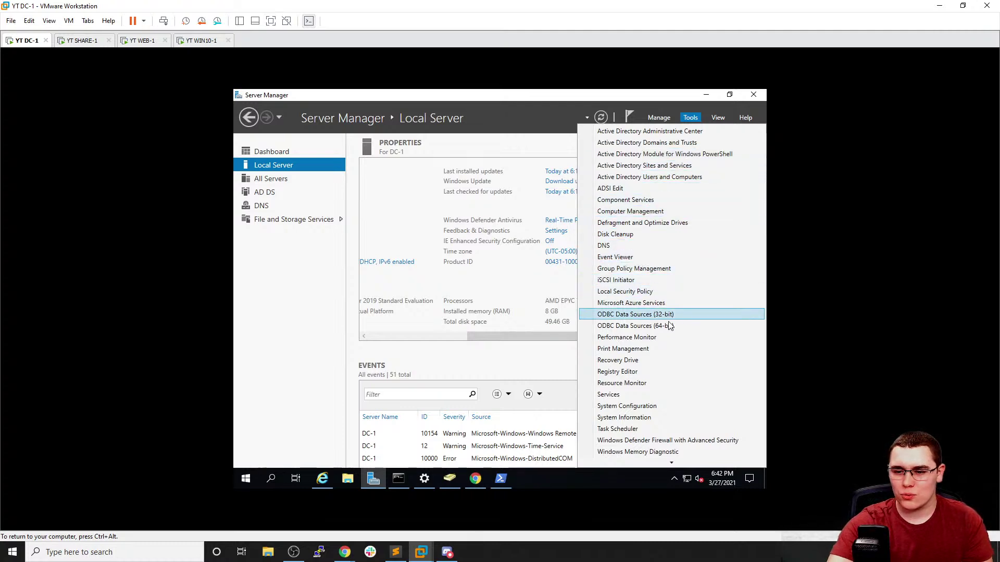
Launch Group Policy Management via a 'group' search, expand Forest > Domains > conda.local, and maximize it
{"action": "left_click", "coordinate": [257, 479]}
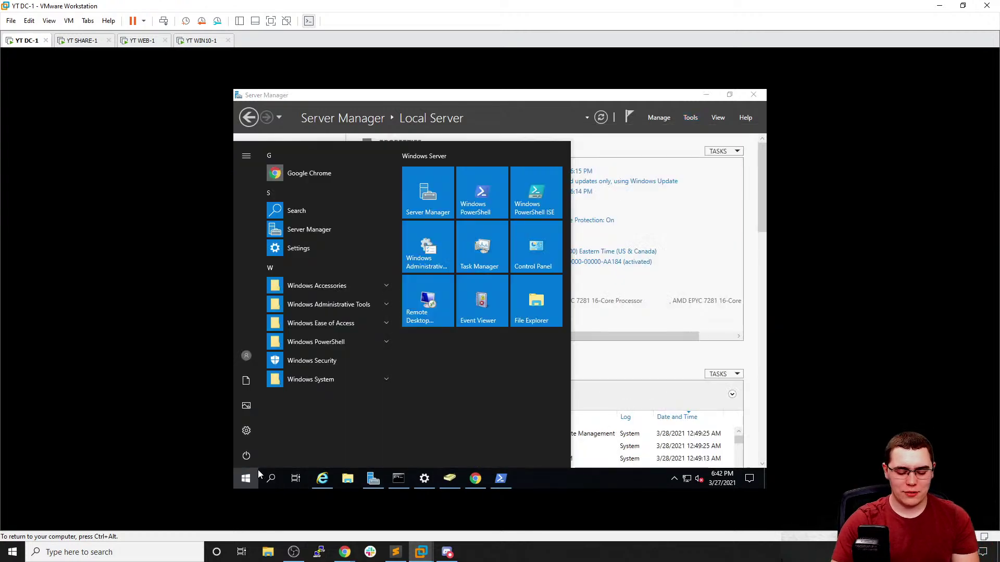
{"action": "type", "text": "group"}
{"action": "key", "text": "Return"}
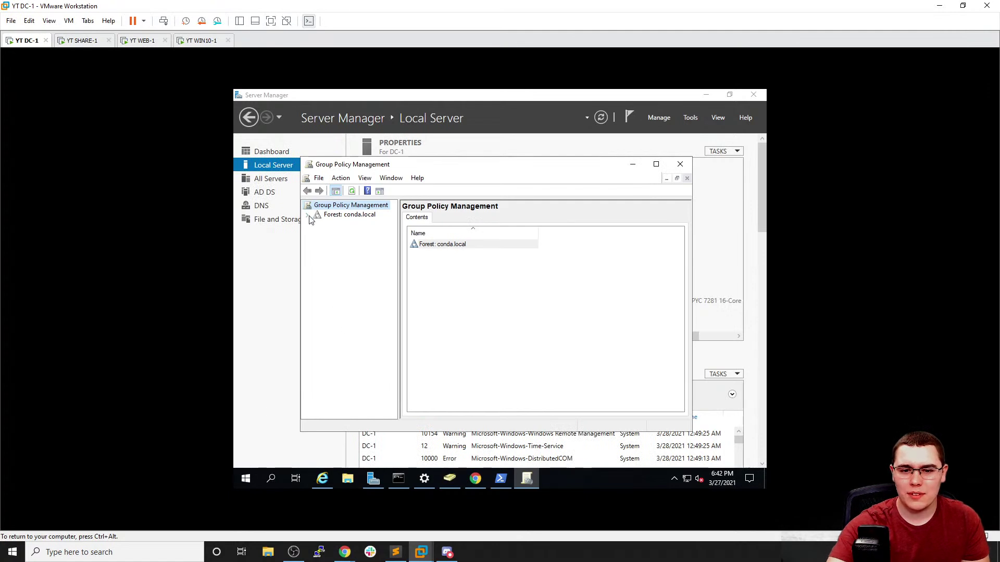
{"action": "left_click", "coordinate": [307, 215]}
{"action": "left_click", "coordinate": [317, 224]}
{"action": "left_click", "coordinate": [327, 233]}
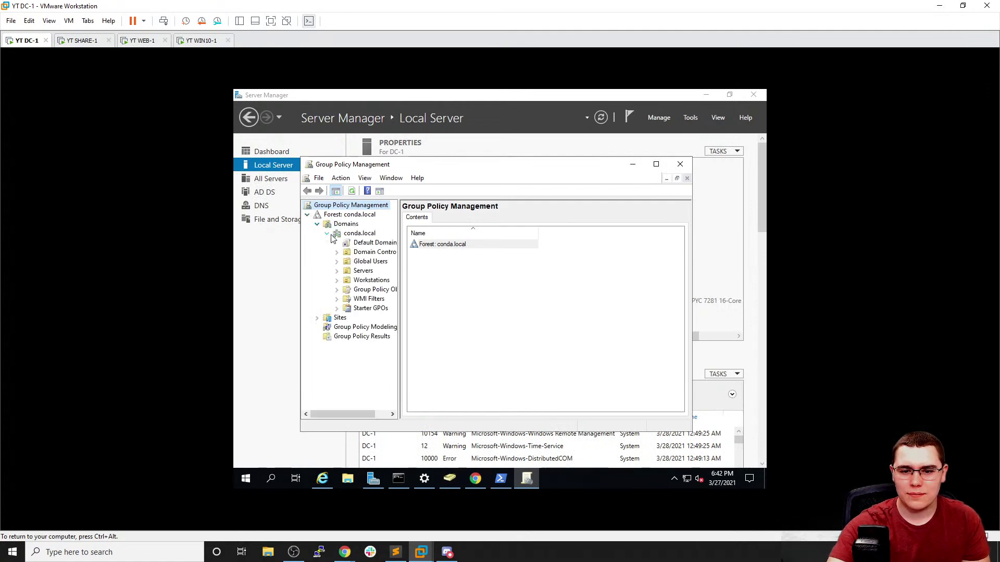
{"action": "left_click", "coordinate": [656, 164]}
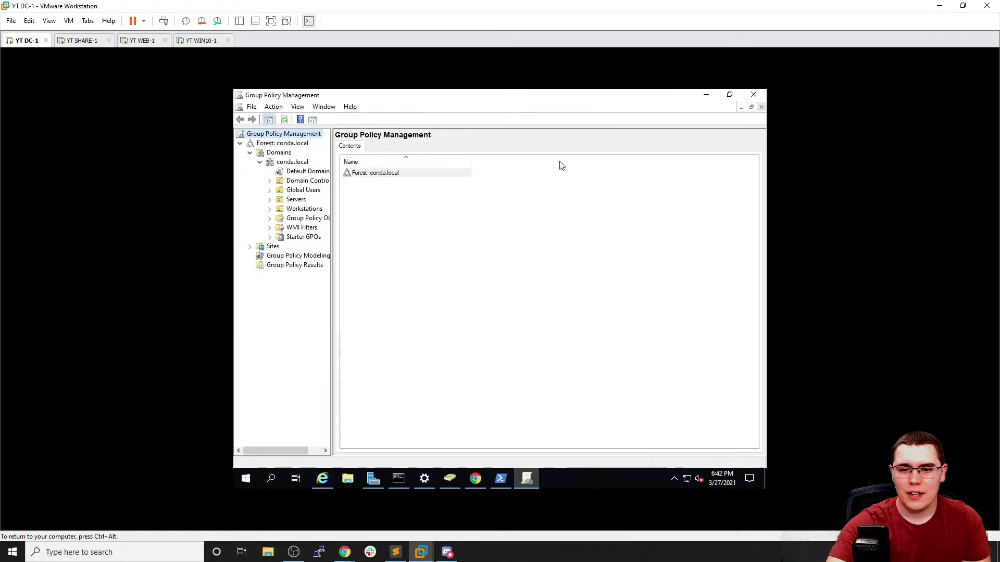
Widen the tree pane, select the Global Users OU and look through its context and Action menus
{"action": "left_click_drag", "start_coordinate": [331, 160], "coordinate": [438, 163]}
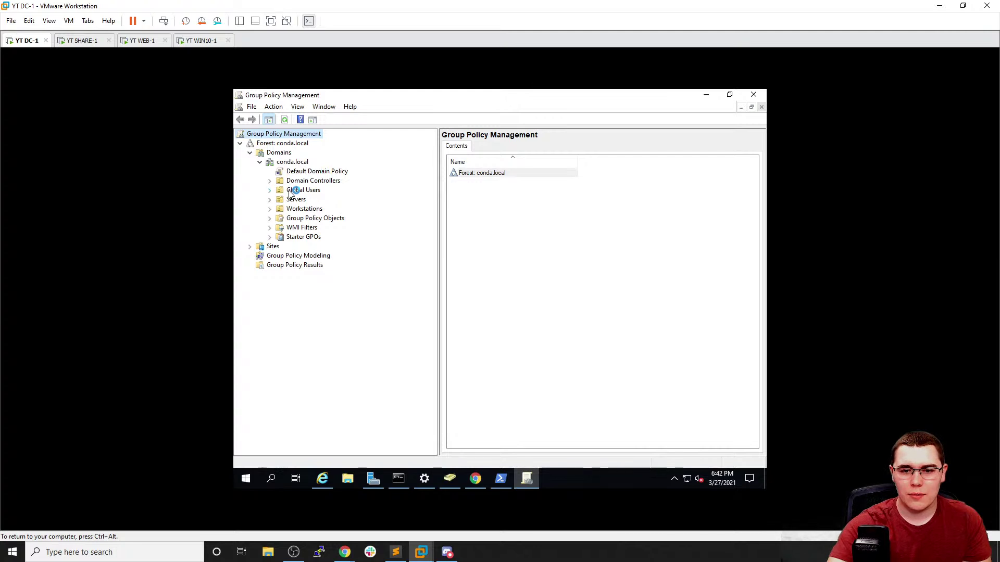
{"action": "left_click", "coordinate": [306, 189]}
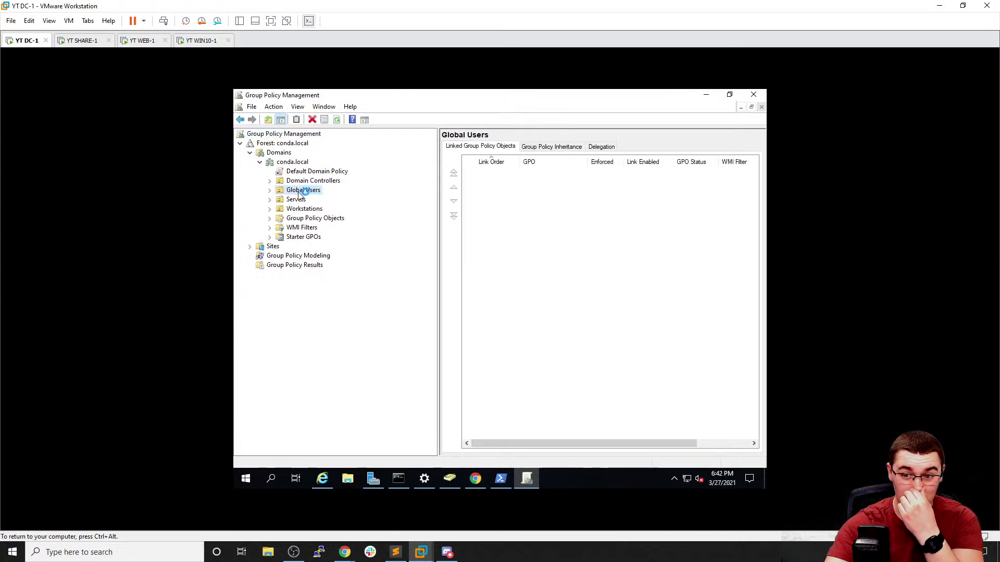
{"action": "right_click", "coordinate": [313, 190]}
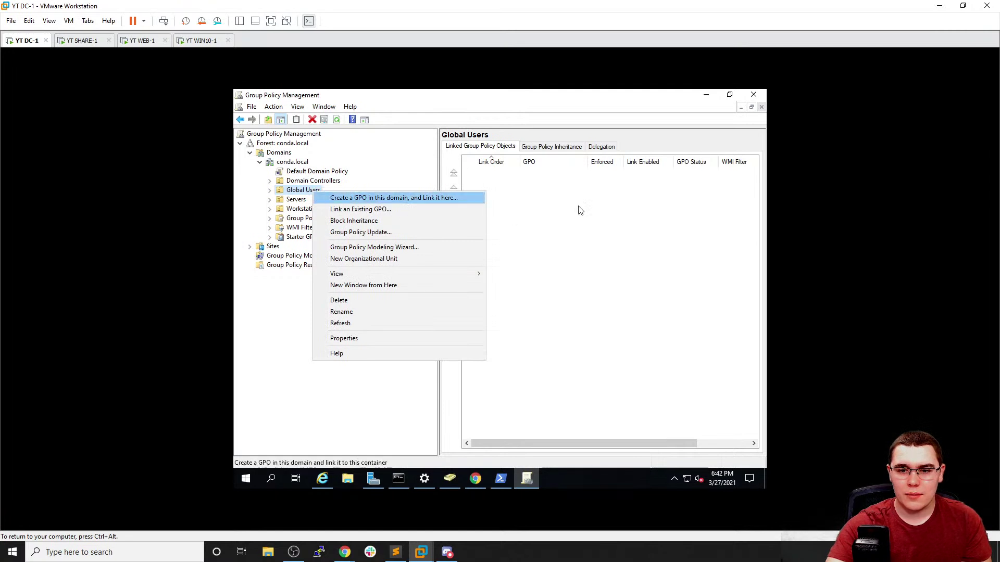
{"action": "key", "text": "Escape"}
{"action": "left_click", "coordinate": [252, 107]}
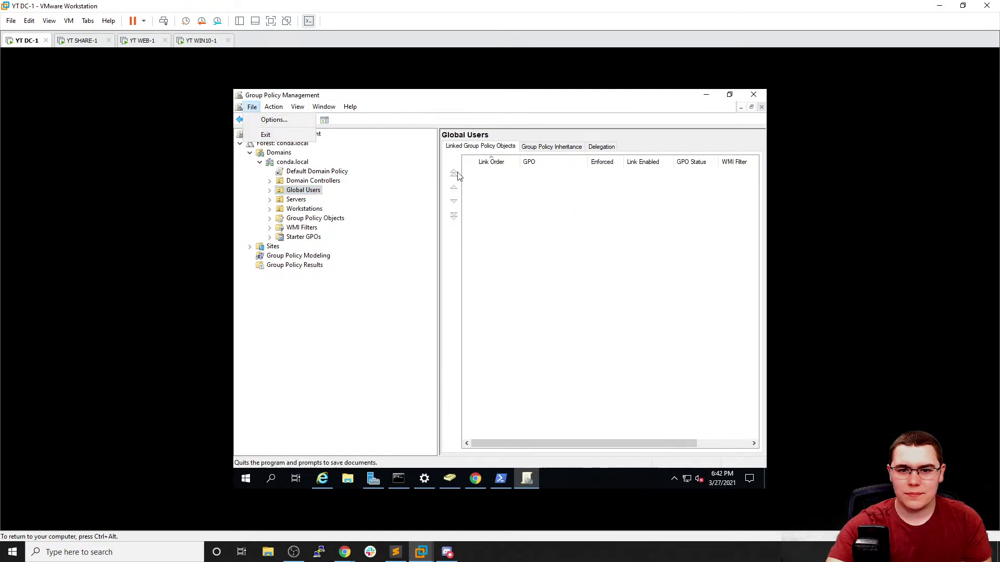
{"action": "key", "text": "Escape"}
Look through the conda.local domain and Domains context menus
{"action": "left_click", "coordinate": [302, 161]}
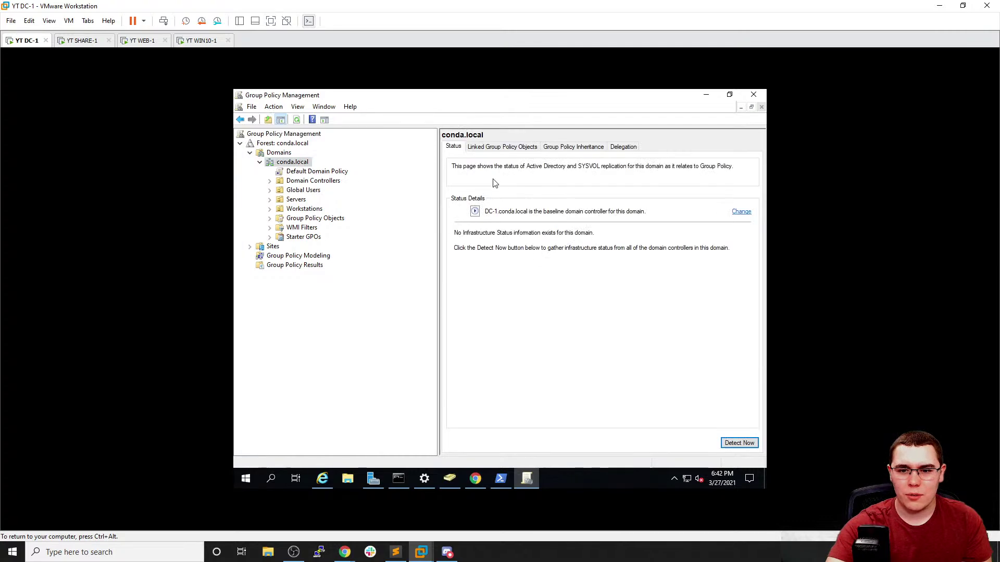
{"action": "right_click", "coordinate": [300, 165]}
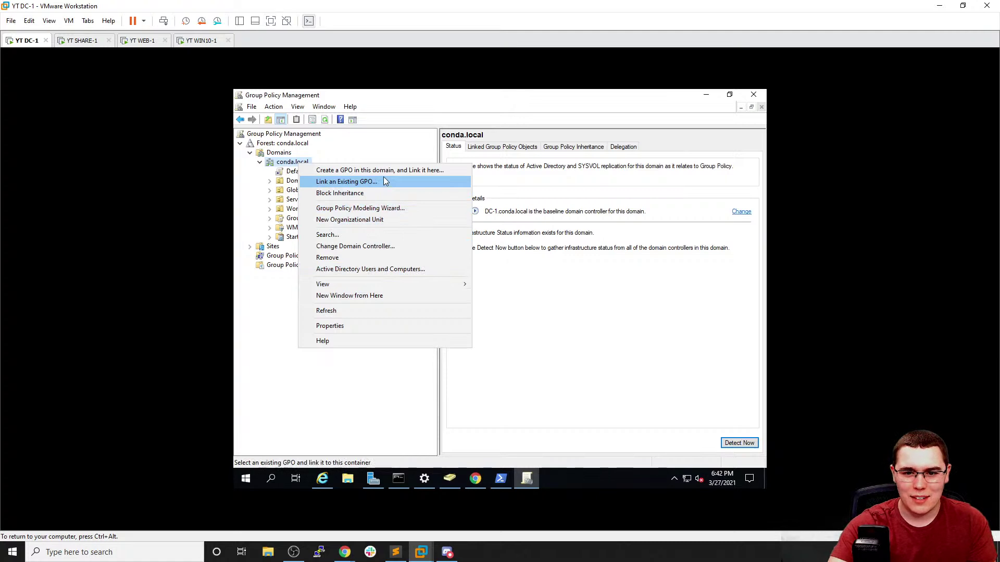
{"action": "left_click", "coordinate": [571, 260]}
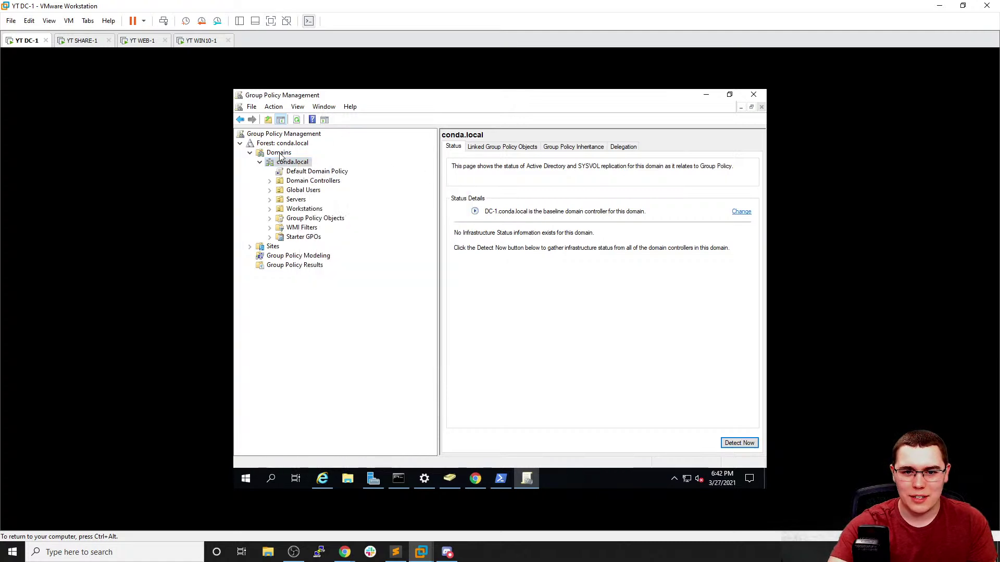
{"action": "right_click", "coordinate": [279, 153]}
{"action": "right_click", "coordinate": [558, 257]}
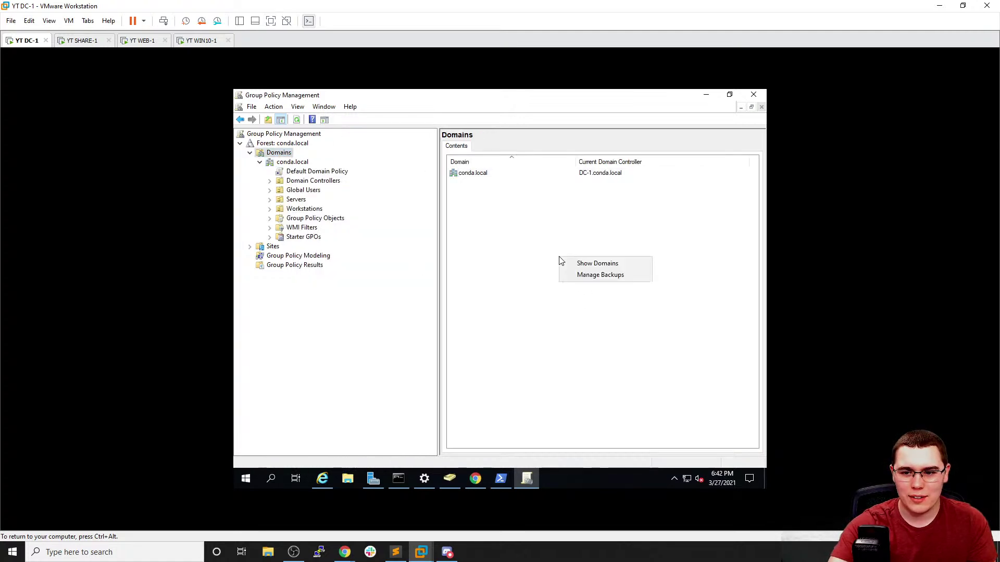
{"action": "left_click", "coordinate": [553, 263]}
Return to Global Users, cancel the accidental rename, review its actions, then switch to Chrome
{"action": "left_click", "coordinate": [294, 192]}
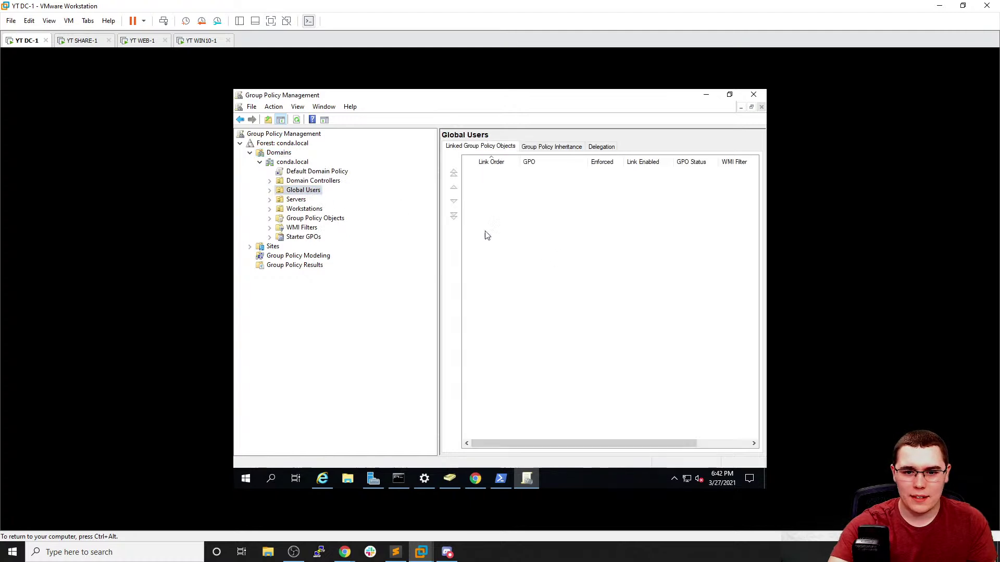
{"action": "left_click", "coordinate": [295, 191]}
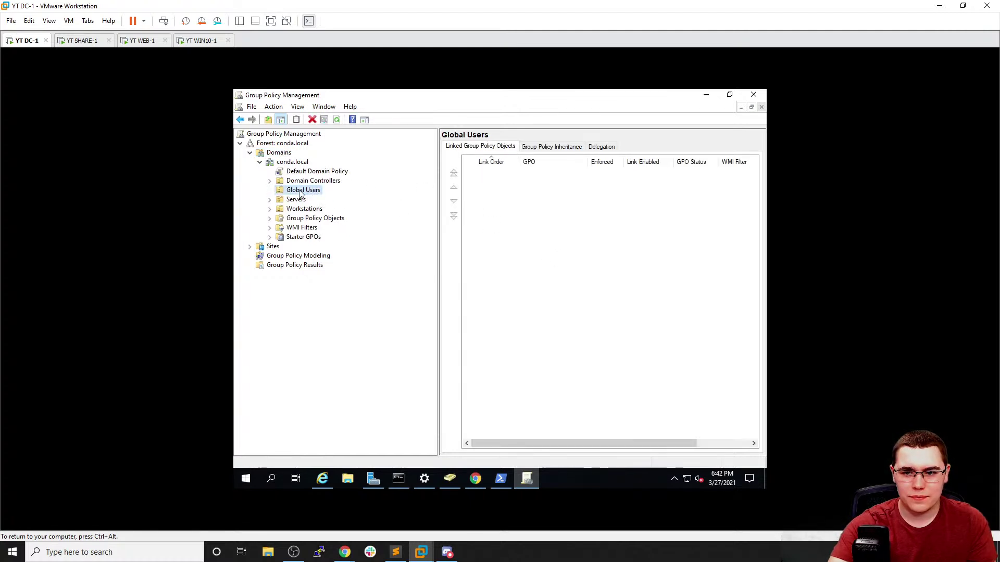
{"action": "left_click", "coordinate": [535, 188]}
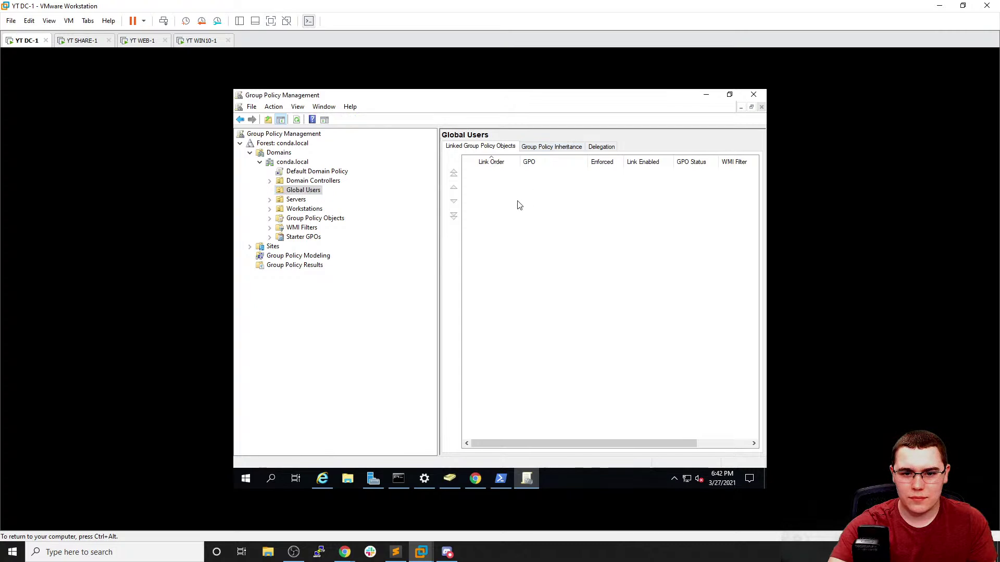
{"action": "right_click", "coordinate": [306, 195]}
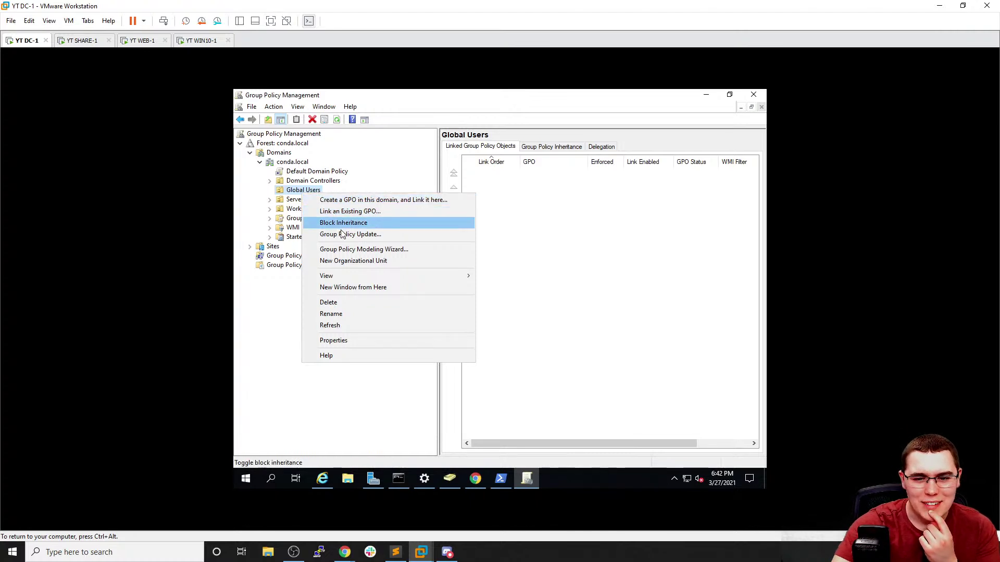
{"action": "left_click", "coordinate": [271, 304]}
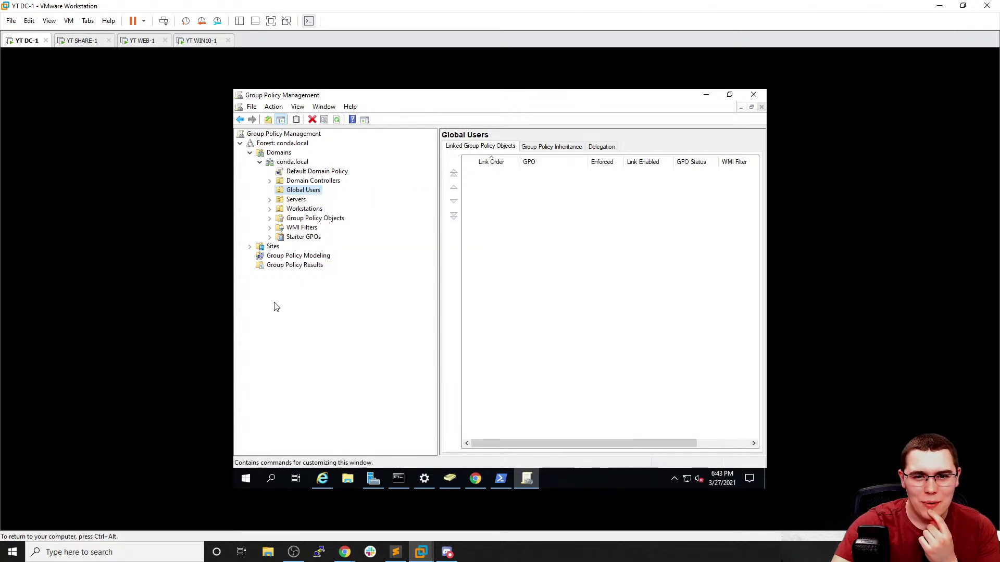
{"action": "left_click", "coordinate": [275, 108]}
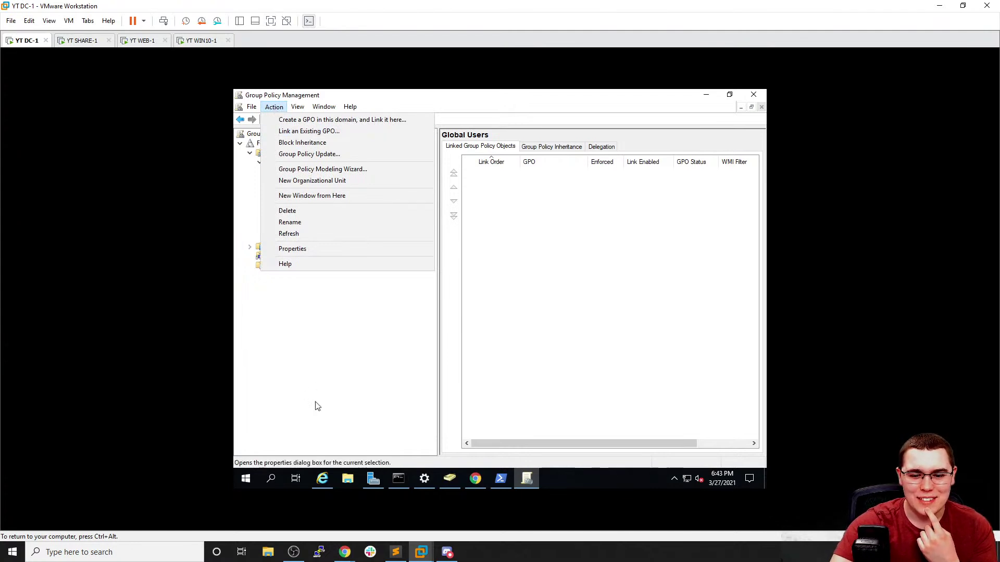
{"action": "left_click", "coordinate": [475, 478]}
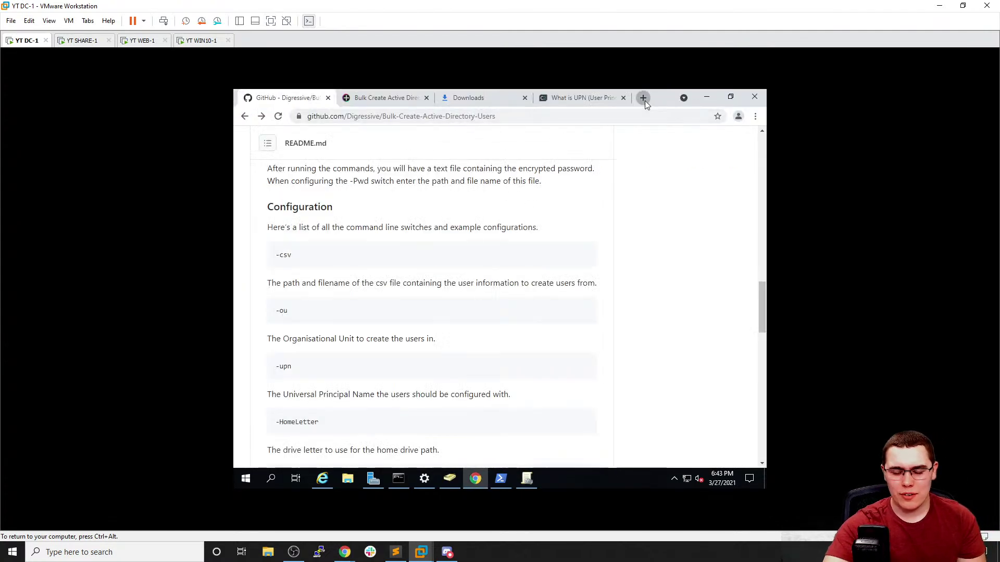
Search Google for 'ad create gpo' in a new tab
{"action": "left_click", "coordinate": [644, 99]}
{"action": "type", "text": "ad create gpo"}
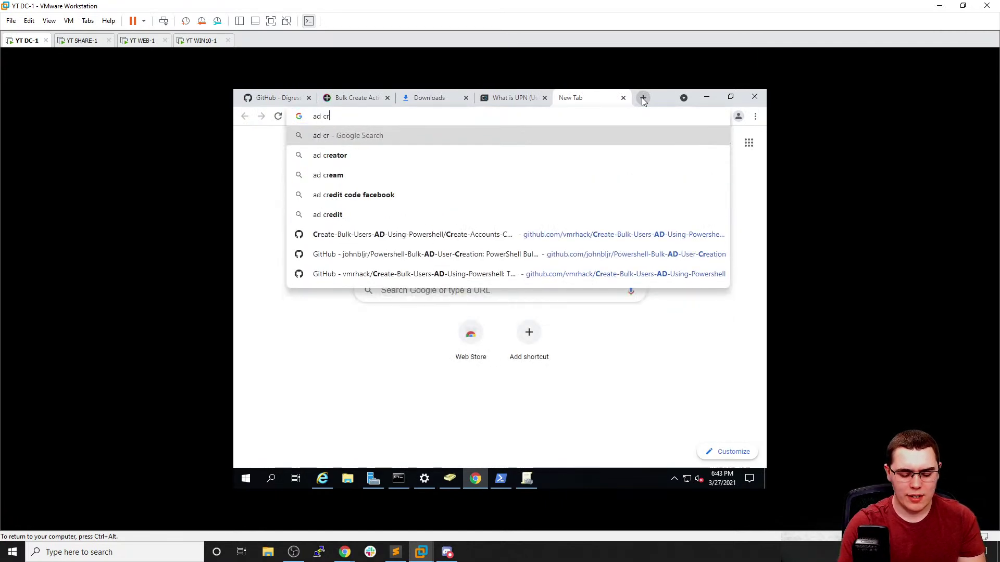
{"action": "key", "text": "Return"}
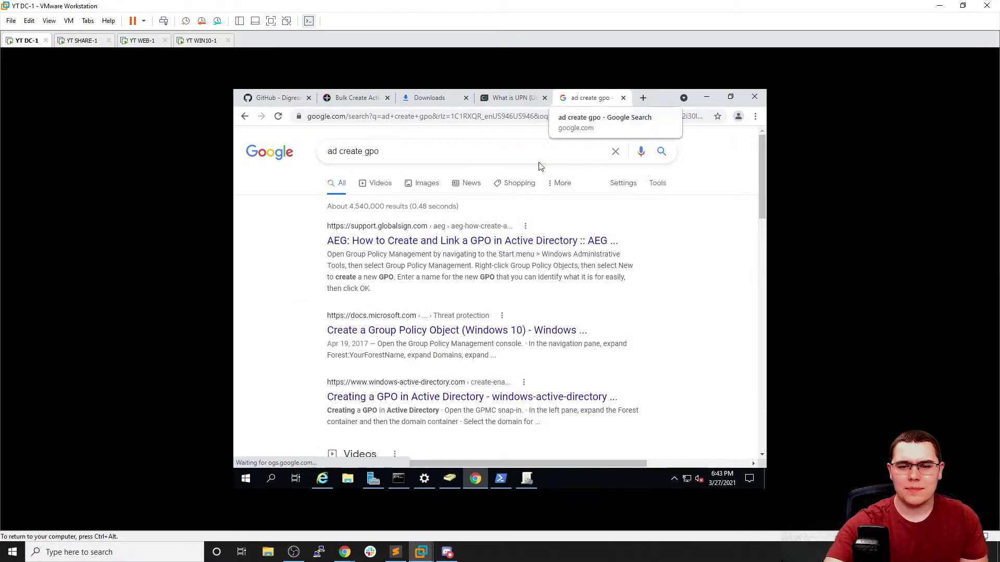
Read the GlobalSign GPO guide, then select Group Policy Objects in Group Policy Management
{"action": "left_click", "coordinate": [426, 238]}
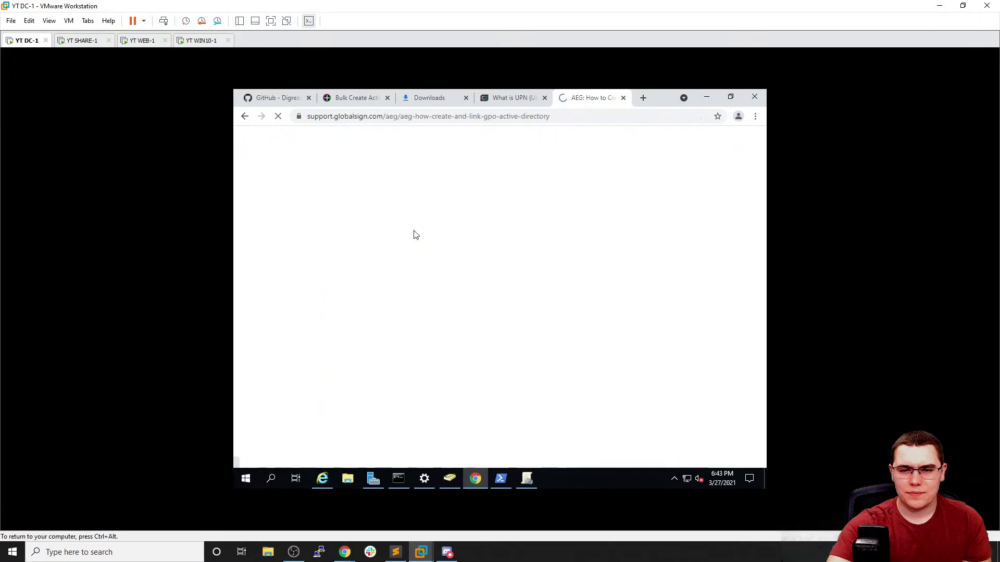
{"action": "scroll", "coordinate": [432, 224], "scroll_direction": "down", "scroll_amount": 5}
{"action": "scroll", "coordinate": [432, 223], "scroll_direction": "down", "scroll_amount": 3}
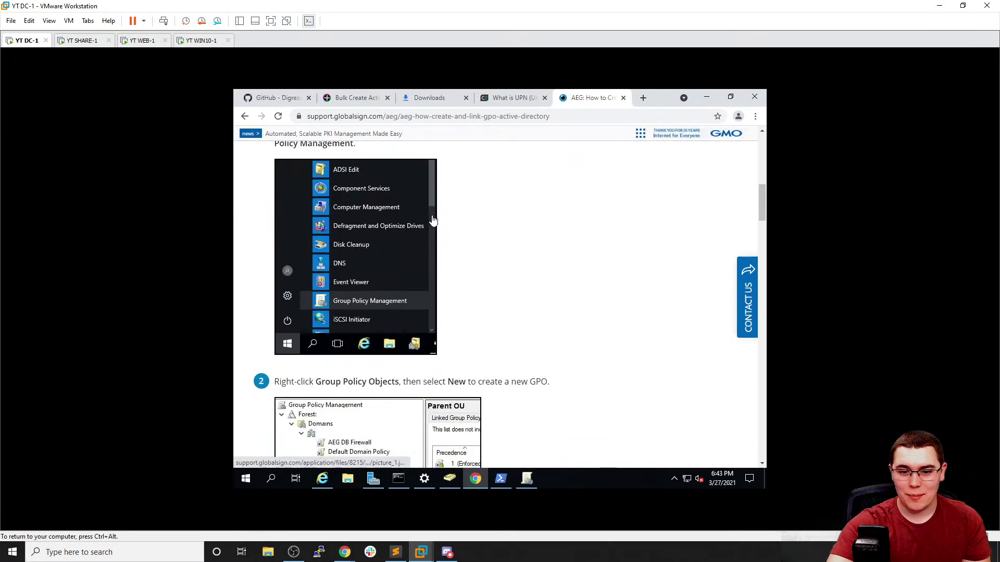
{"action": "scroll", "coordinate": [500, 208], "scroll_direction": "down", "scroll_amount": 3}
{"action": "scroll", "coordinate": [500, 208], "scroll_direction": "down", "scroll_amount": 4}
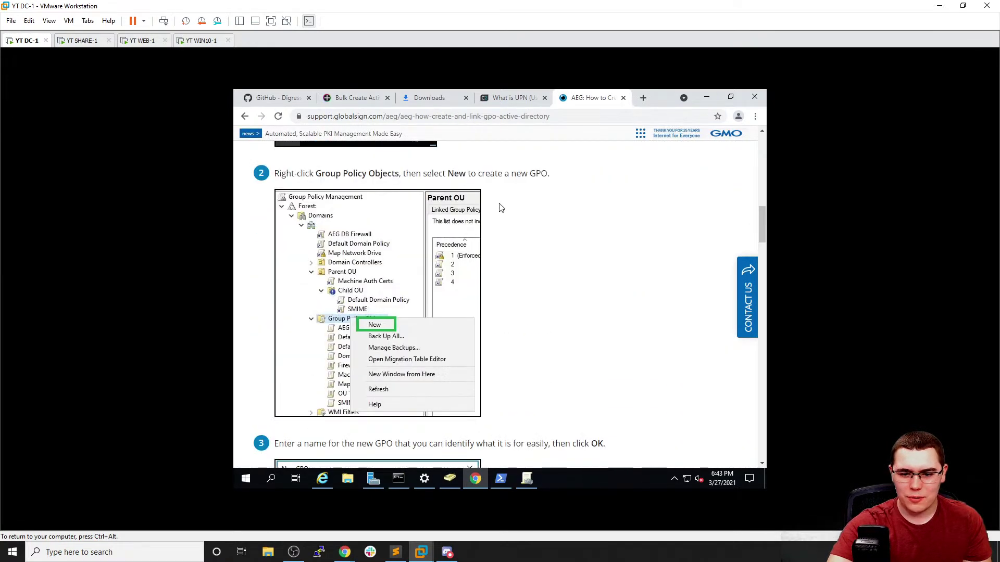
{"action": "scroll", "coordinate": [500, 209], "scroll_direction": "up", "scroll_amount": 1}
{"action": "key", "text": "alt+Tab"}
{"action": "left_click", "coordinate": [315, 218]}
Create a new GPO named 'Help Desk RDP Policy' under Group Policy Objects and select it
{"action": "right_click", "coordinate": [322, 218]}
{"action": "left_click", "coordinate": [336, 226]}
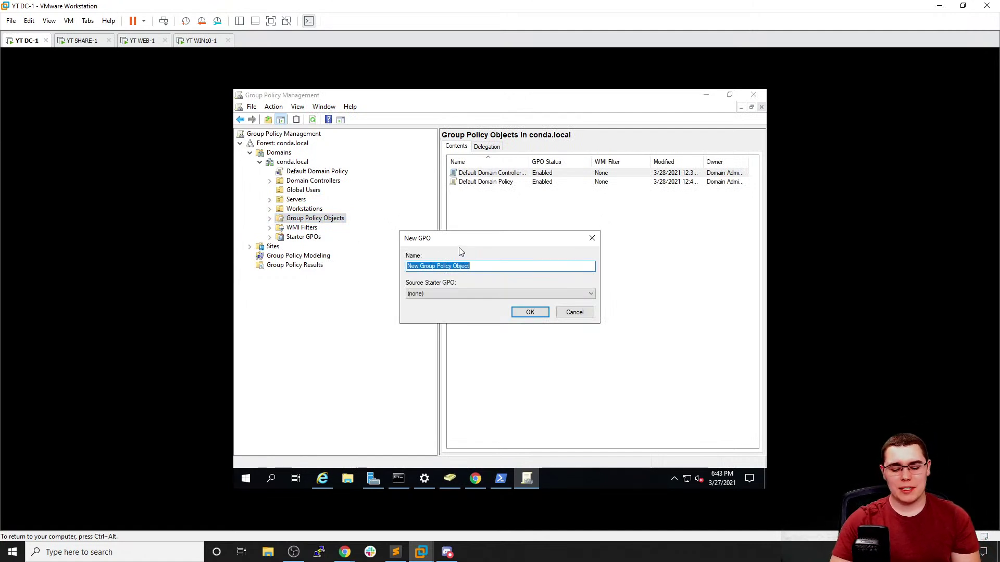
{"action": "type", "text": "Help Desk RDP Policy"}
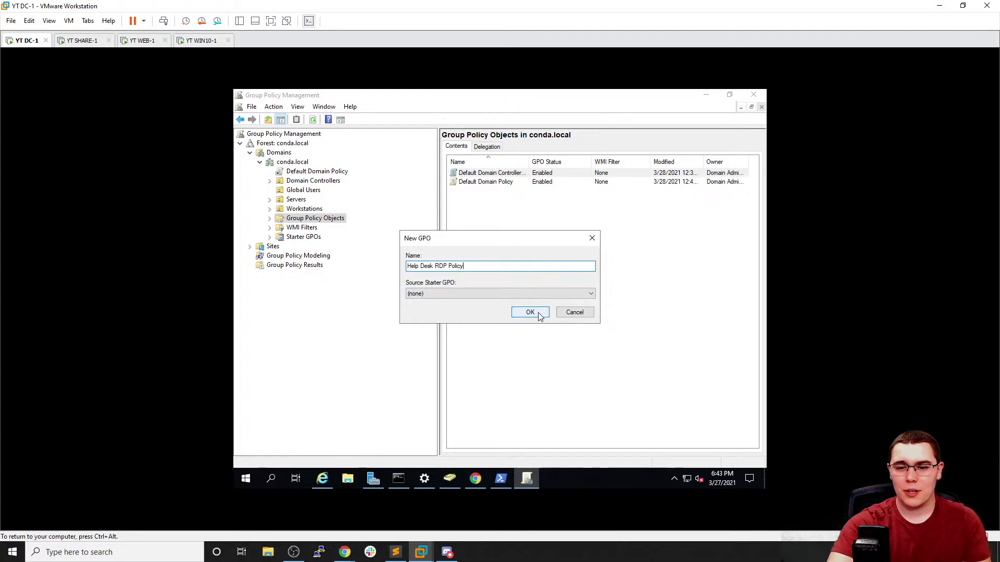
{"action": "left_click", "coordinate": [529, 313]}
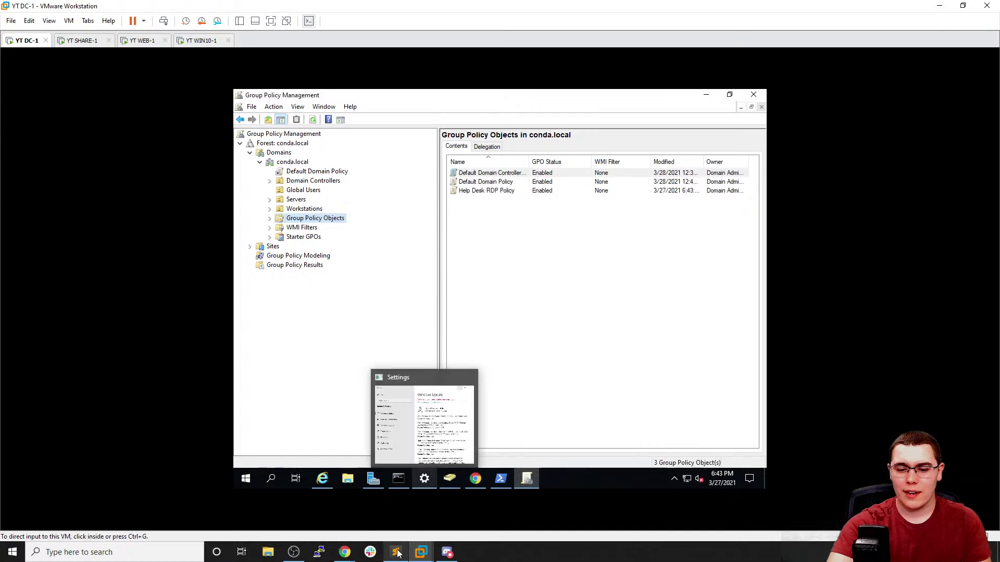
{"action": "left_click", "coordinate": [491, 191]}
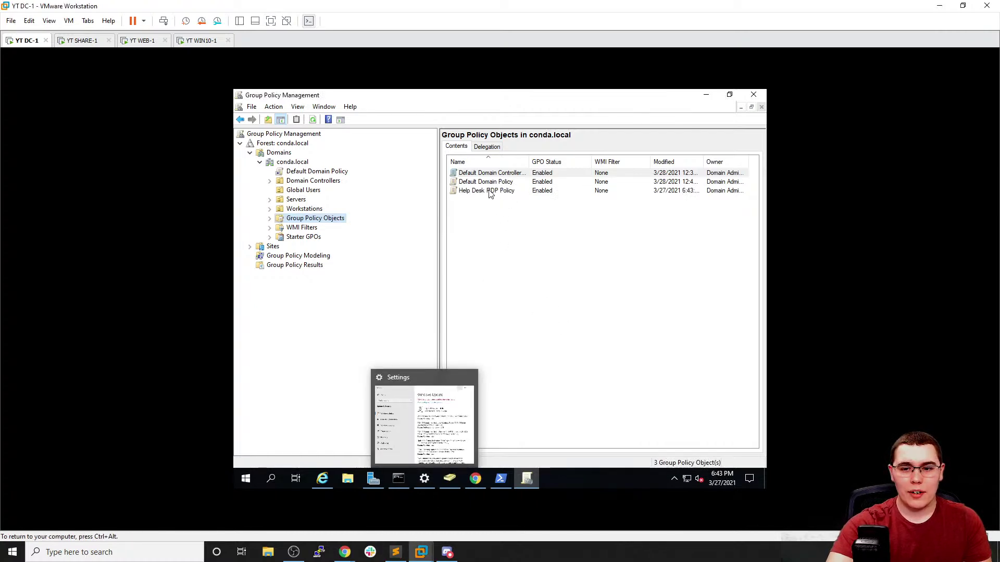
{"action": "right_click", "coordinate": [489, 194]}
Open Help Desk RDP Policy with Edit in the Group Policy Management Editor
{"action": "left_click", "coordinate": [503, 200]}
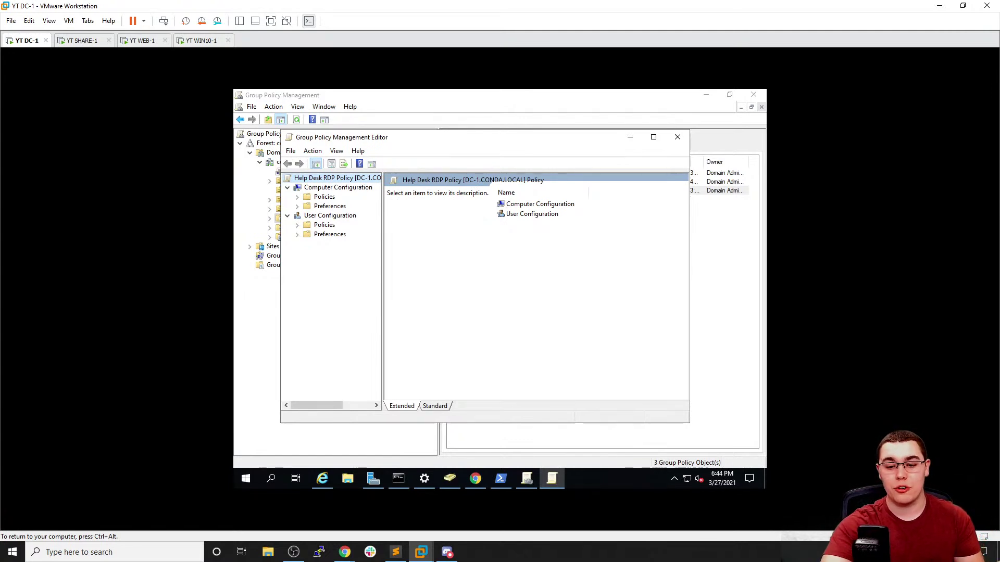
{"action": "mouse_move", "coordinate": [345, 551]}
{"action": "mouse_move", "coordinate": [296, 515]}
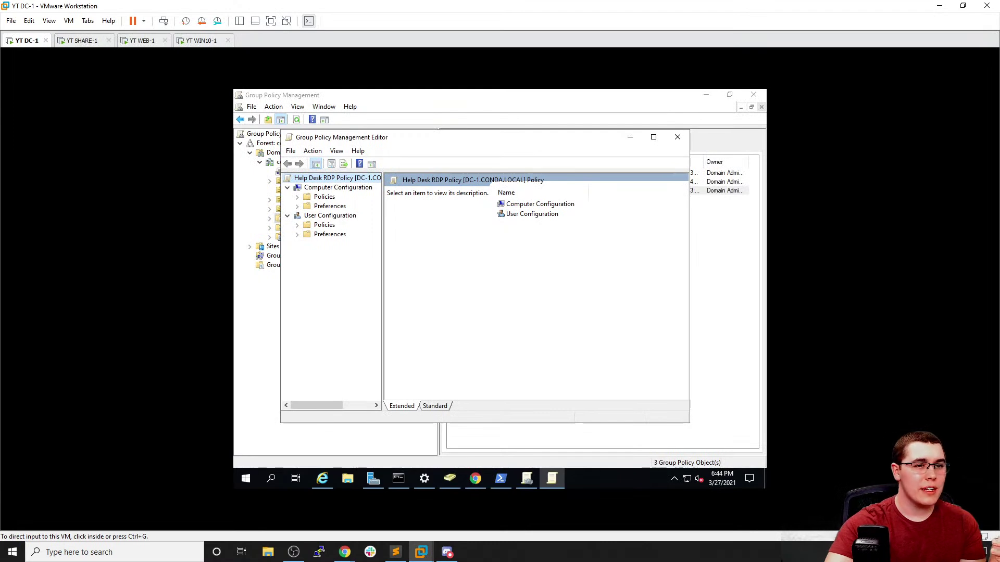
{"action": "left_click", "coordinate": [234, 156]}
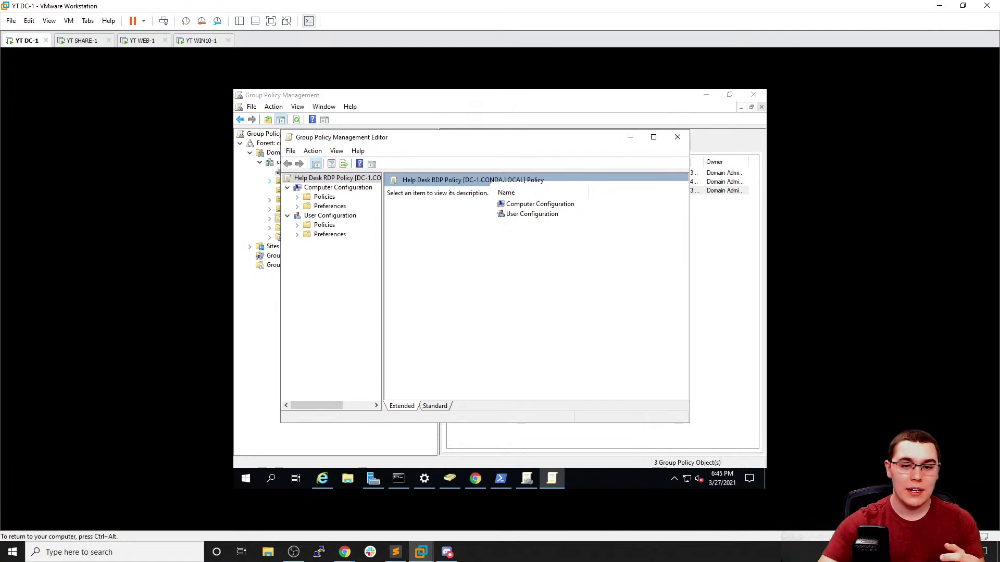
{"action": "key", "text": "ctrl+alt"}
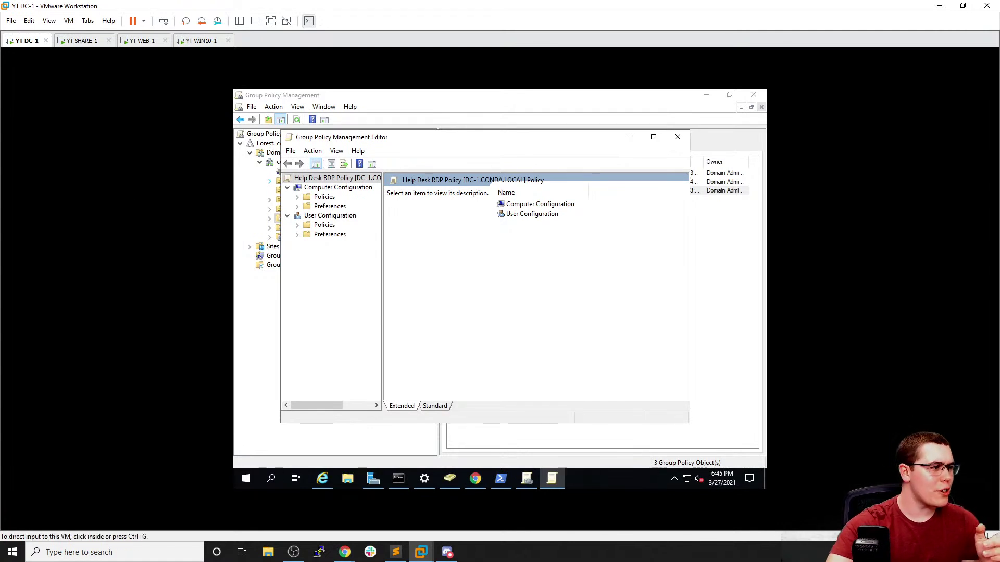
Under Computer Configuration > Preferences > Control Panel Settings, start a new Local Group in Local Users and Groups
{"action": "left_click", "coordinate": [7, 152]}
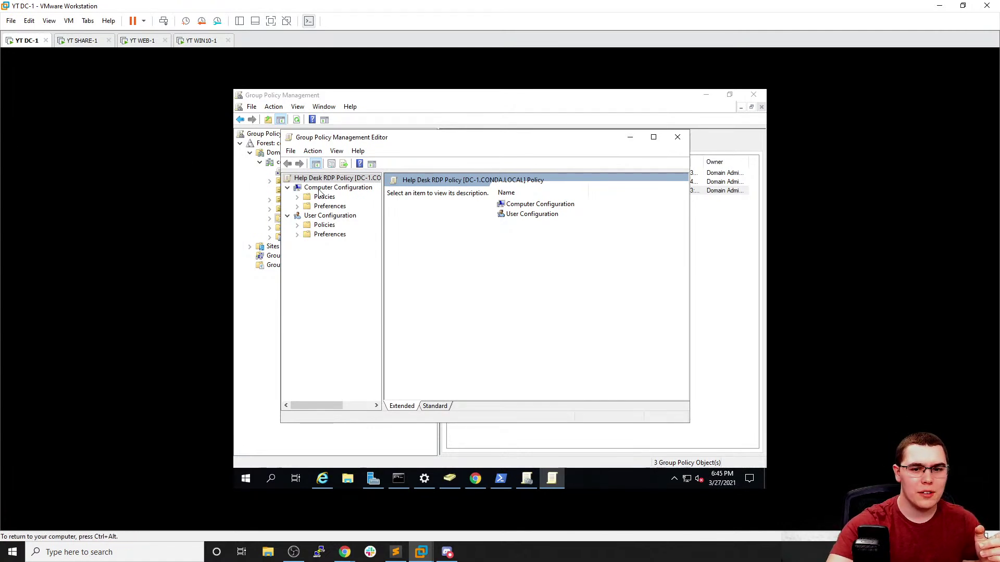
{"action": "left_click", "coordinate": [297, 207]}
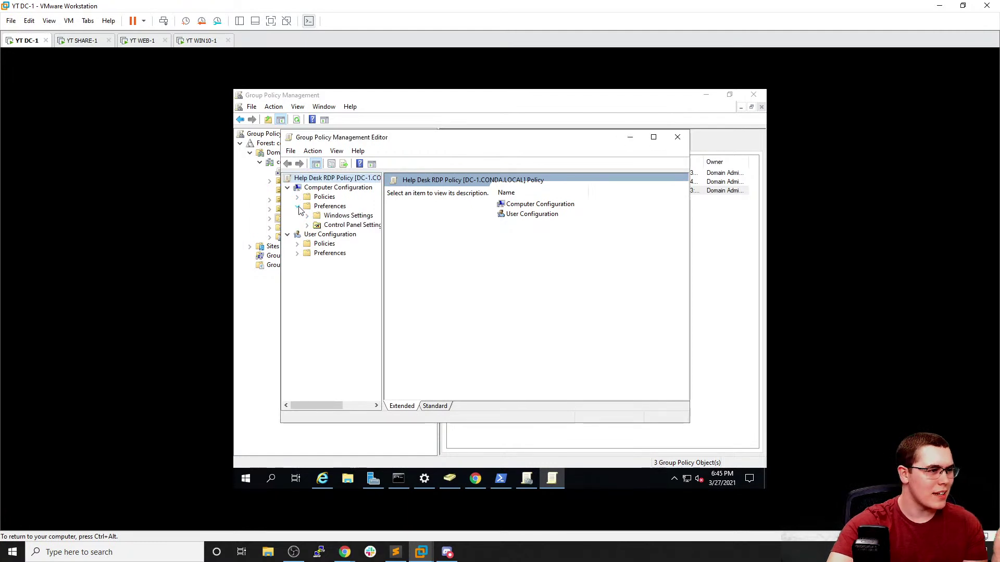
{"action": "left_click", "coordinate": [307, 226]}
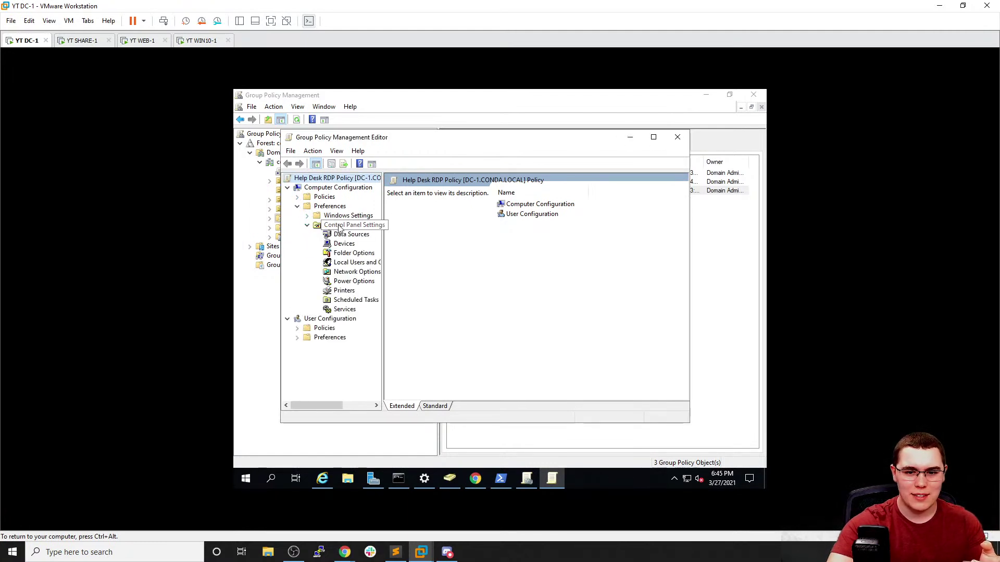
{"action": "left_click_drag", "start_coordinate": [456, 207], "coordinate": [458, 206]}
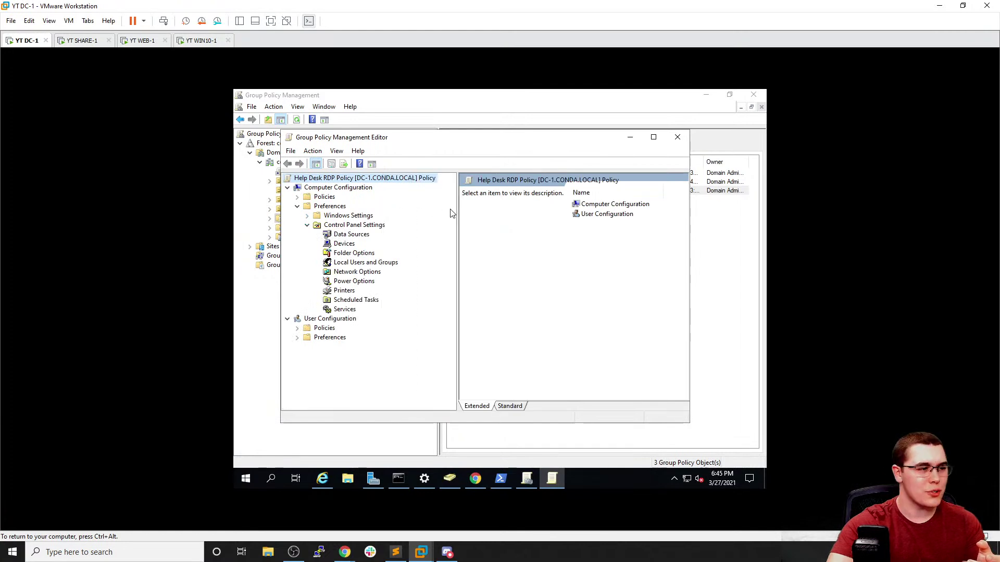
{"action": "left_click", "coordinate": [381, 263]}
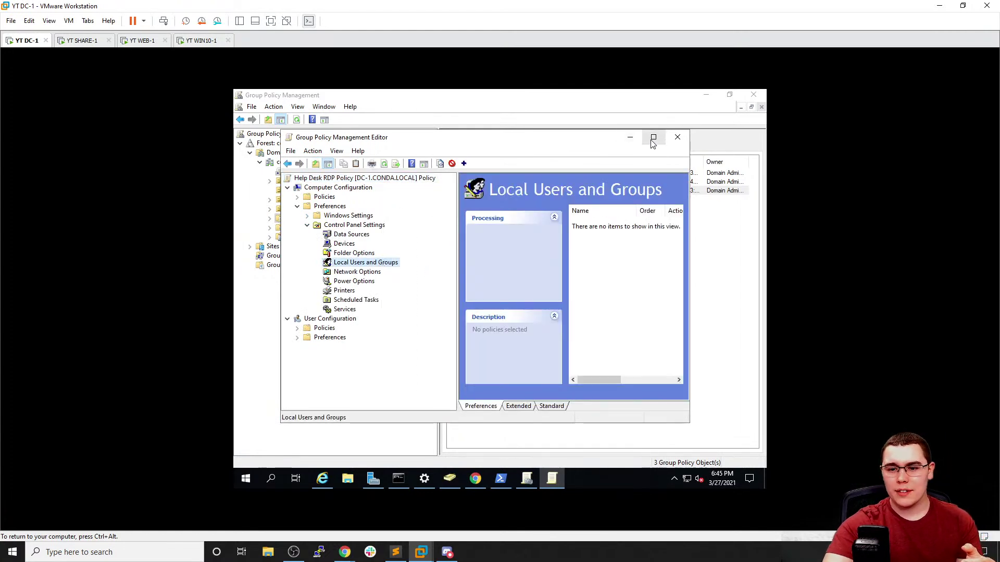
{"action": "left_click", "coordinate": [654, 137]}
{"action": "right_click", "coordinate": [336, 223]}
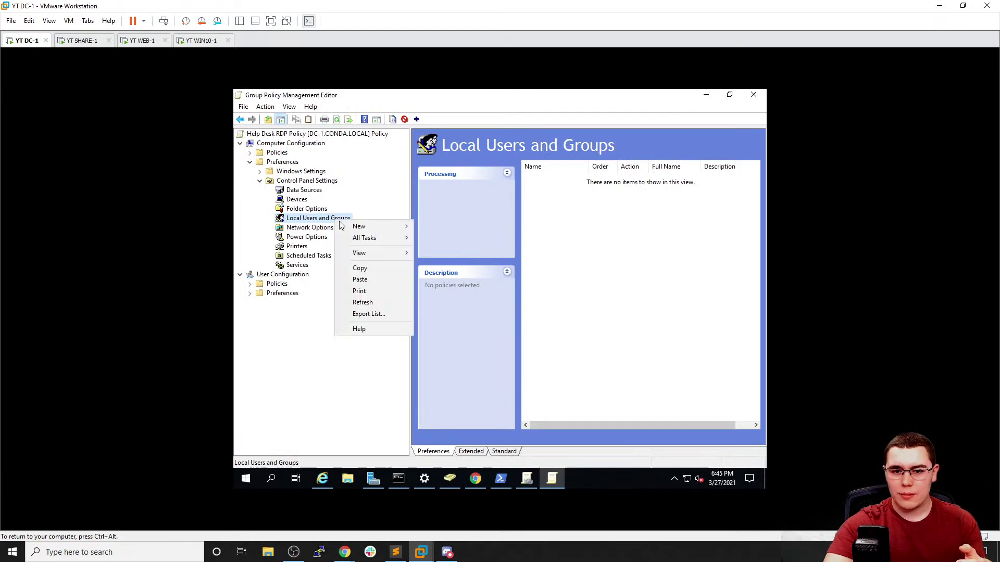
{"action": "mouse_move", "coordinate": [364, 228]}
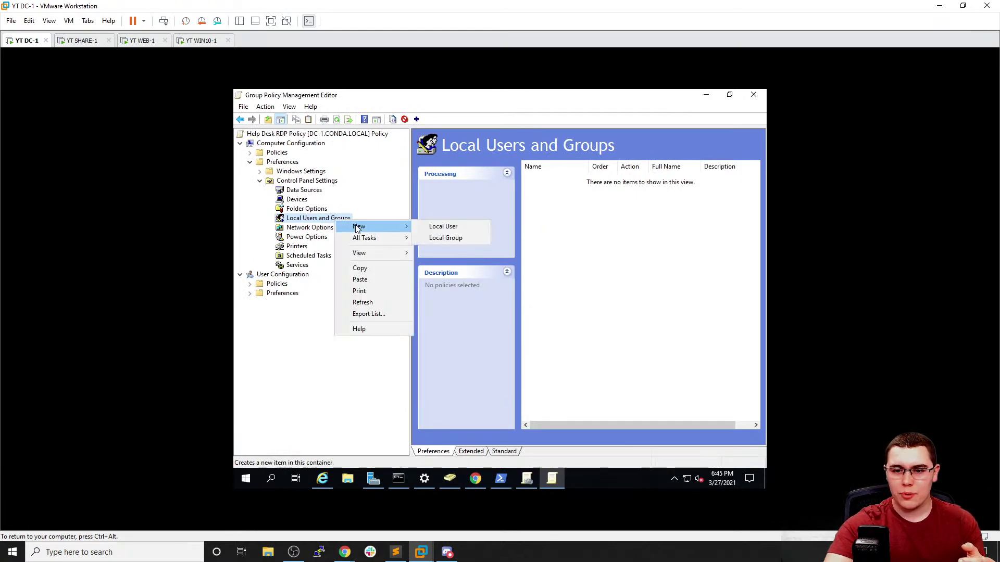
{"action": "left_click", "coordinate": [432, 238]}
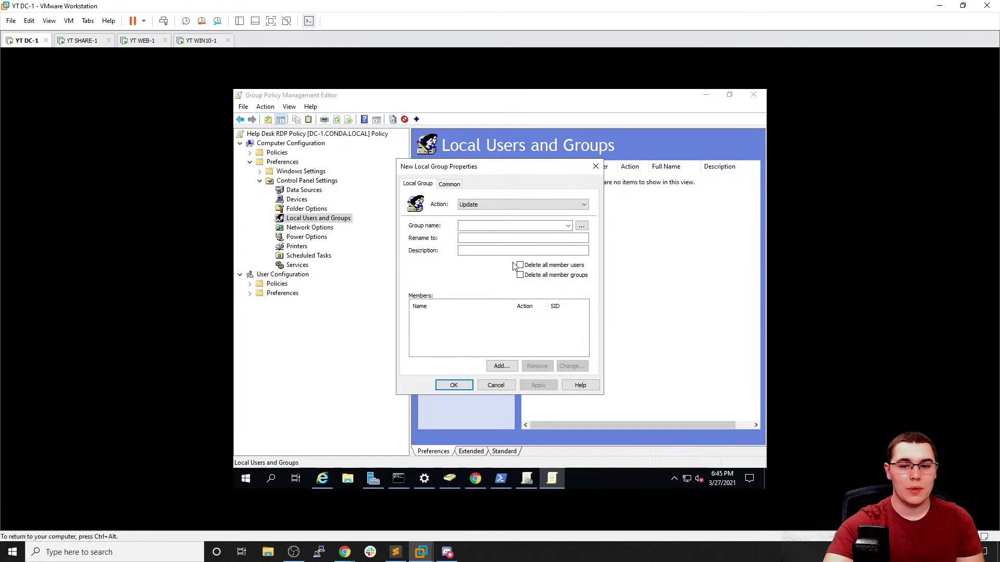
{"action": "left_click", "coordinate": [497, 229]}
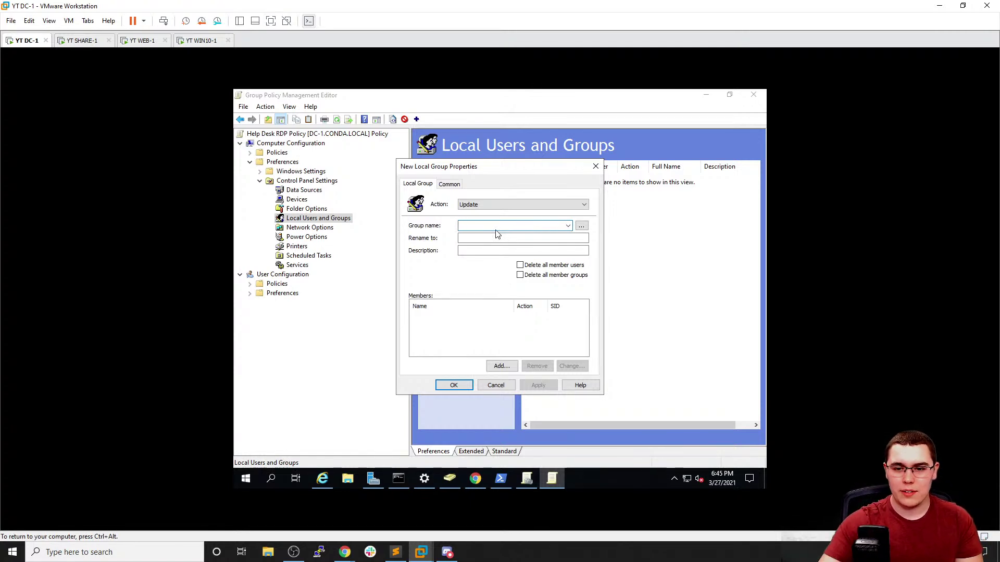
{"action": "left_click", "coordinate": [581, 226]}
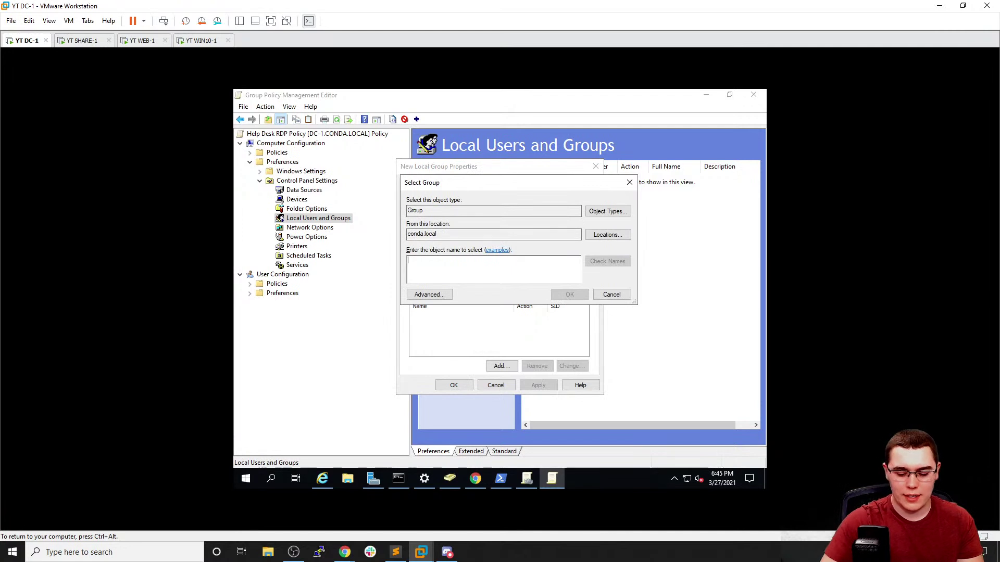
{"action": "type", "text": "Remote Desktop"}
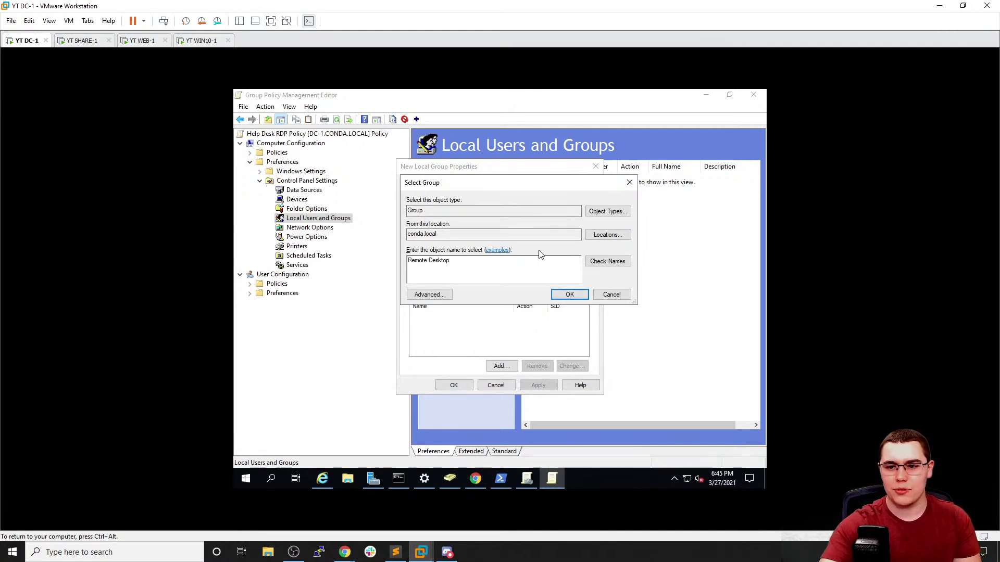
{"action": "left_click", "coordinate": [608, 261]}
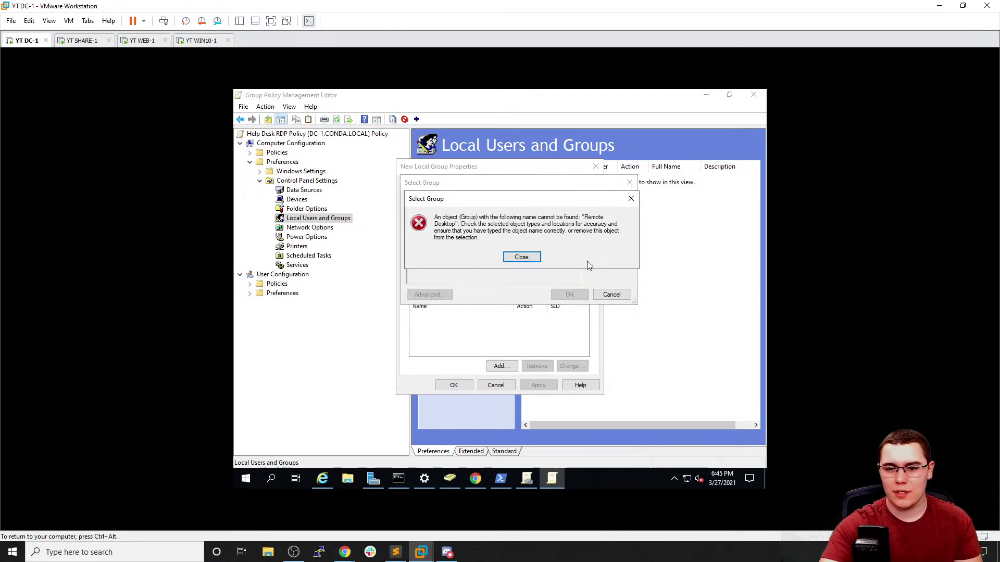
{"action": "left_click", "coordinate": [522, 261]}
{"action": "type", "text": "USers"}
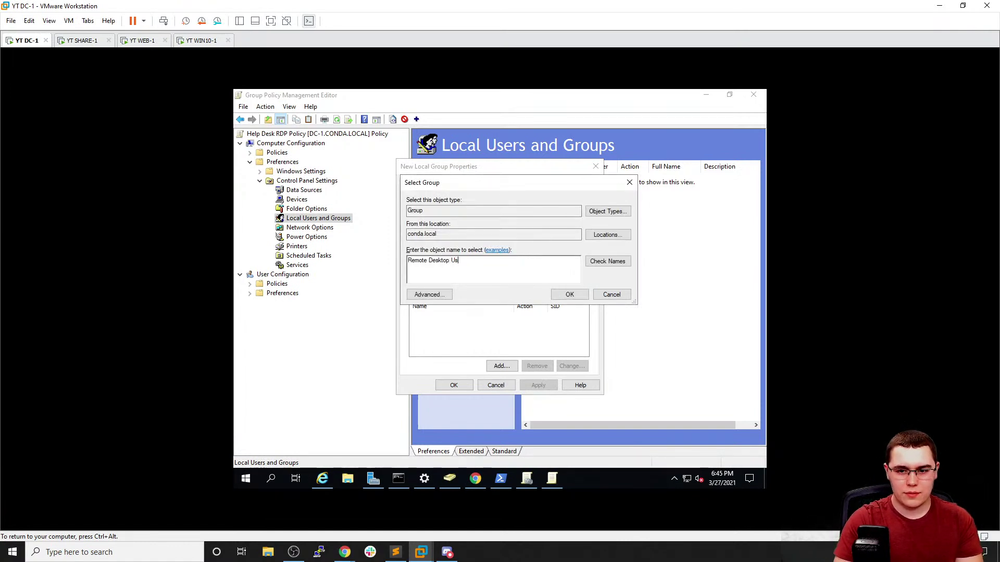
{"action": "type", "text": "ers"}
{"action": "key", "text": "Return"}
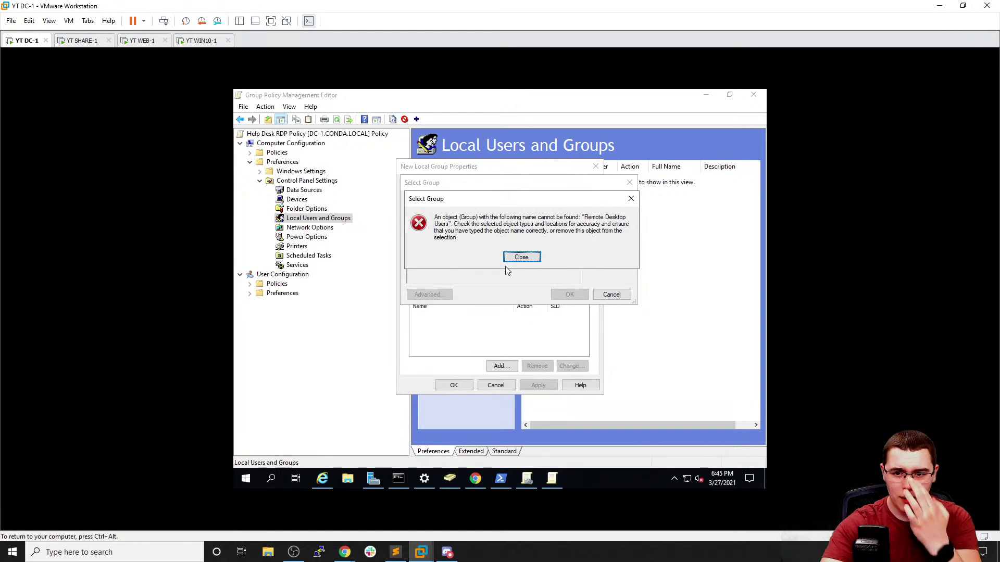
{"action": "left_click", "coordinate": [526, 258]}
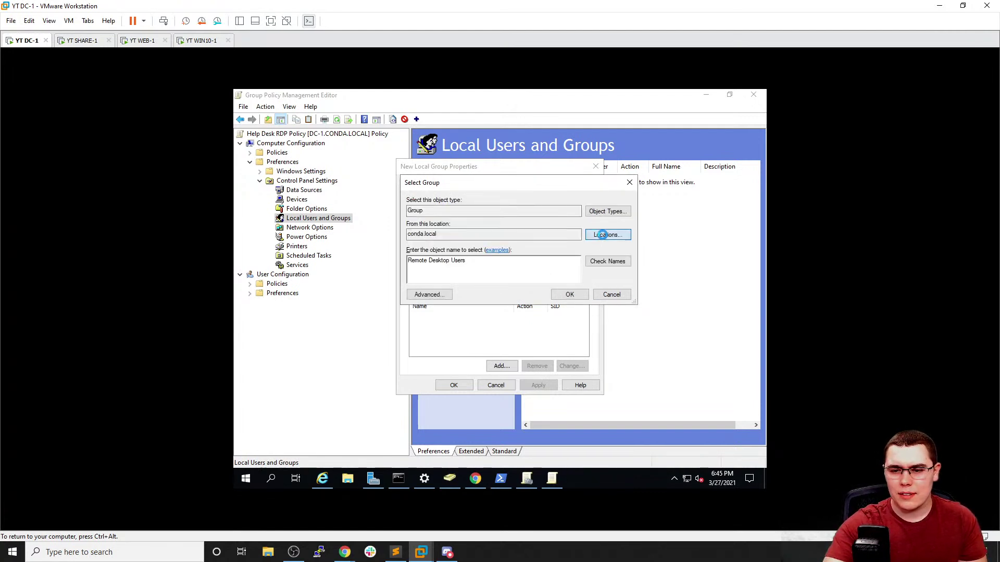
{"action": "left_click", "coordinate": [604, 235]}
{"action": "left_click", "coordinate": [653, 197]}
{"action": "left_click", "coordinate": [611, 295]}
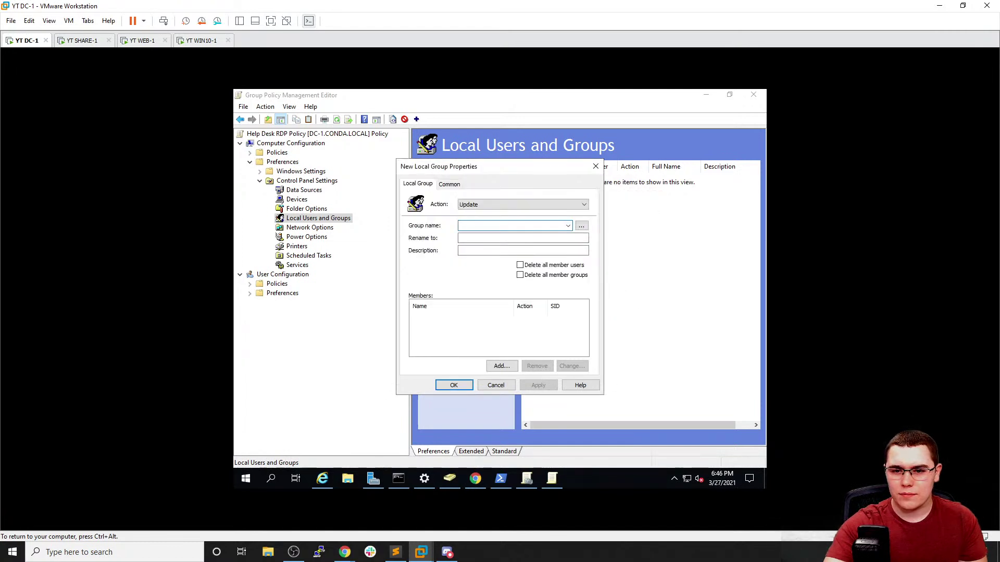
{"action": "left_click", "coordinate": [511, 212]}
Keep Action as Update, set the group to Remote Desktop Users (built-in), and begin adding a member
{"action": "left_click", "coordinate": [514, 195]}
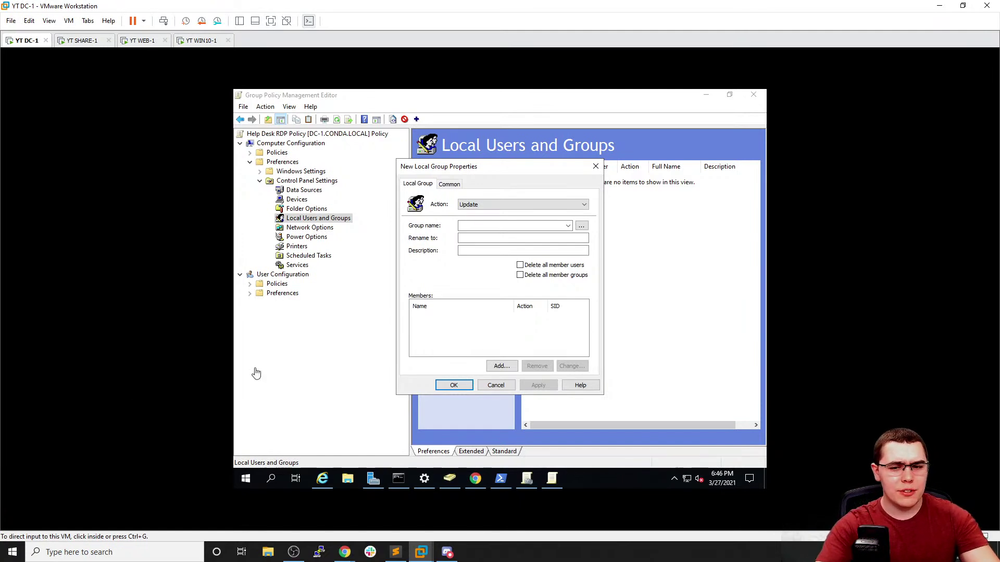
{"action": "left_click", "coordinate": [569, 227]}
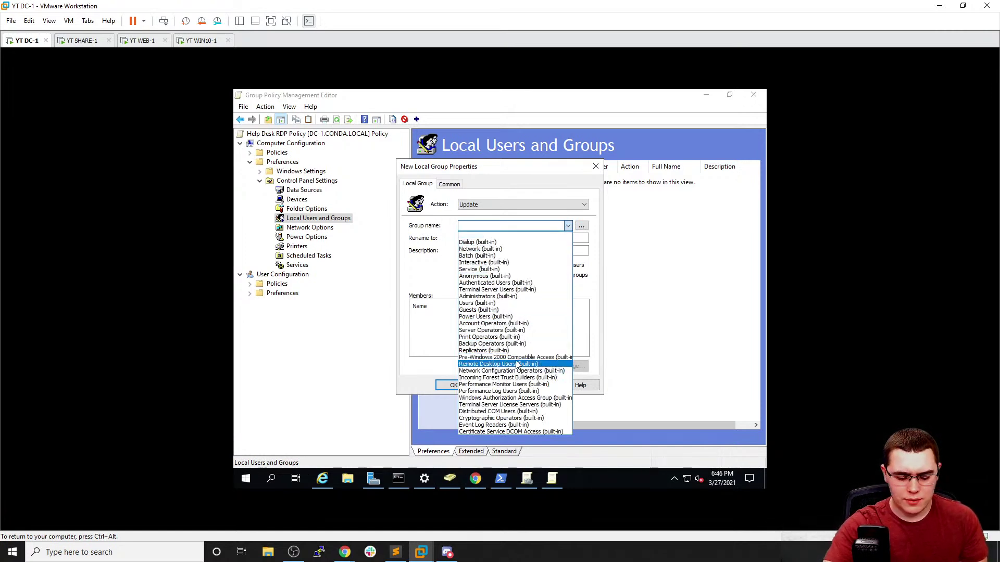
{"action": "type", "text": "re"}
{"action": "type", "text": "ov"}
{"action": "left_click", "coordinate": [513, 305]}
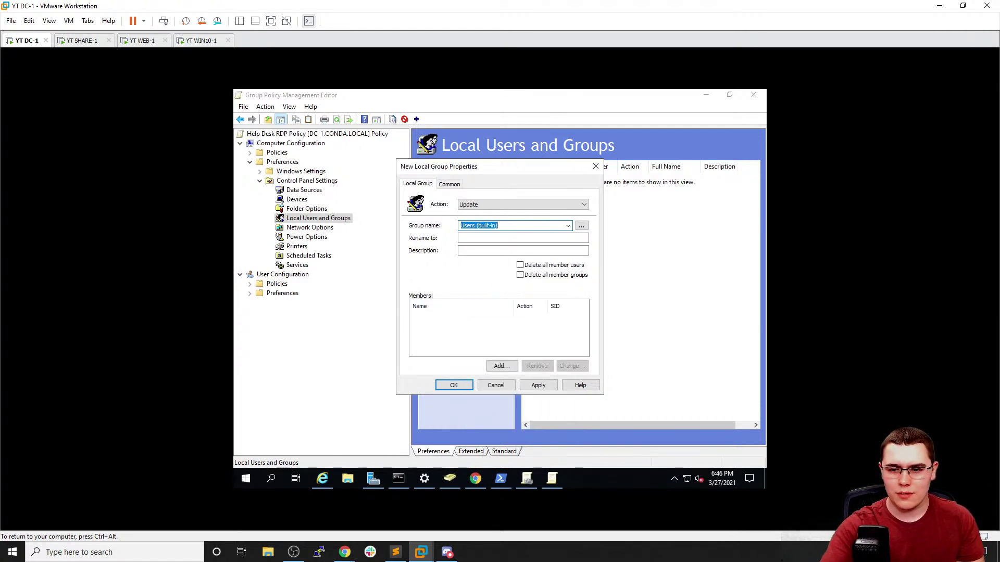
{"action": "left_click", "coordinate": [569, 227]}
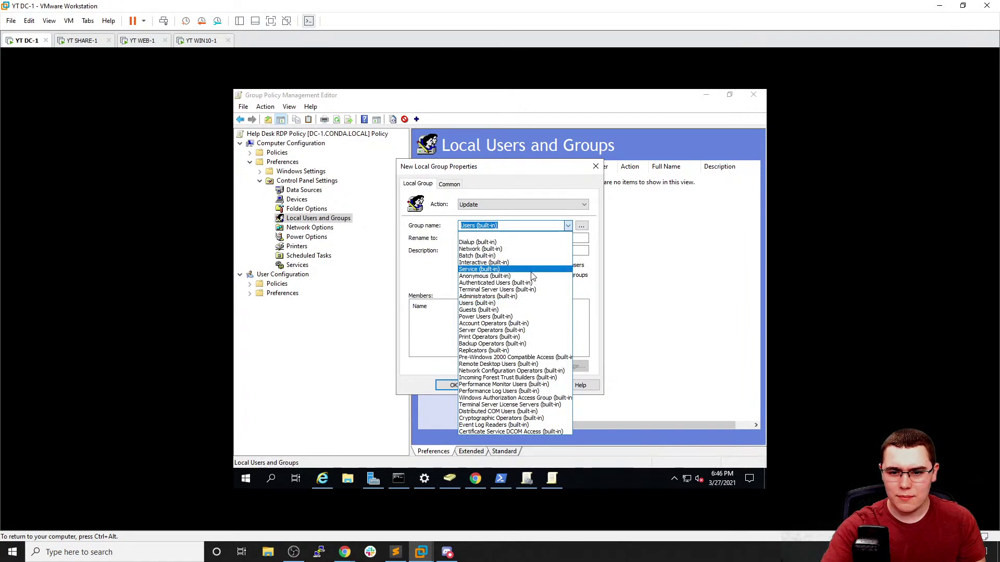
{"action": "left_click", "coordinate": [521, 364]}
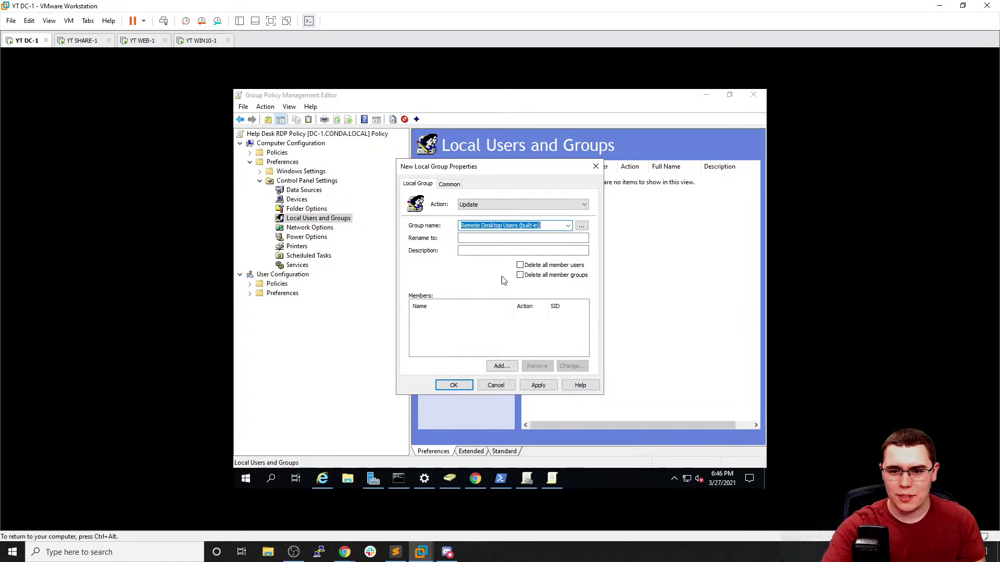
{"action": "left_click", "coordinate": [496, 246]}
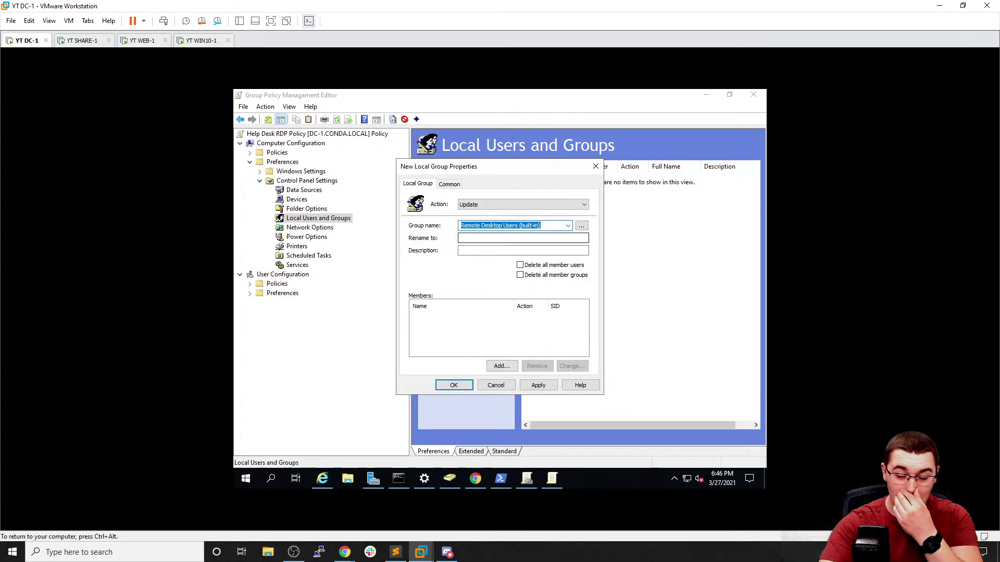
{"action": "left_click", "coordinate": [475, 325]}
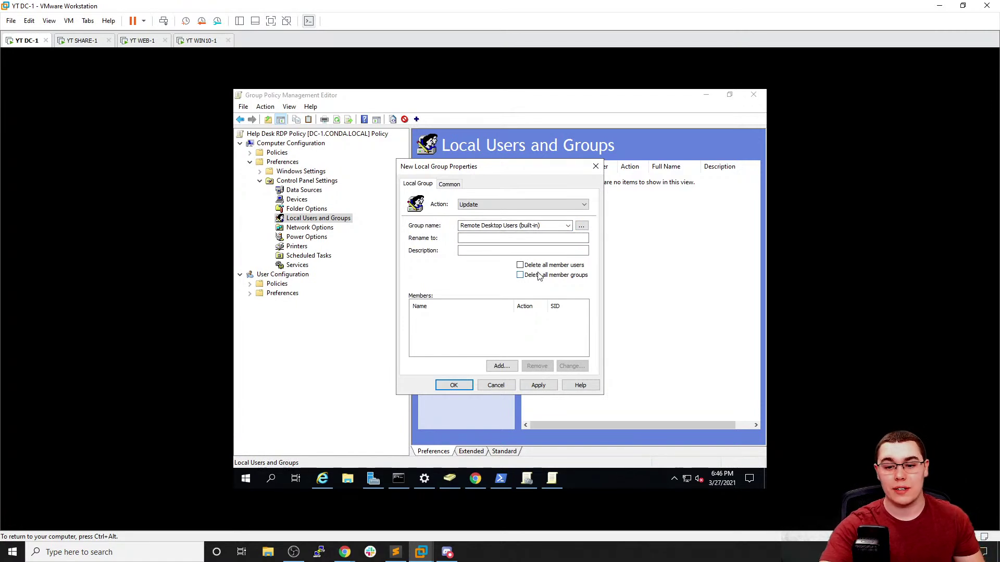
{"action": "left_click", "coordinate": [508, 367]}
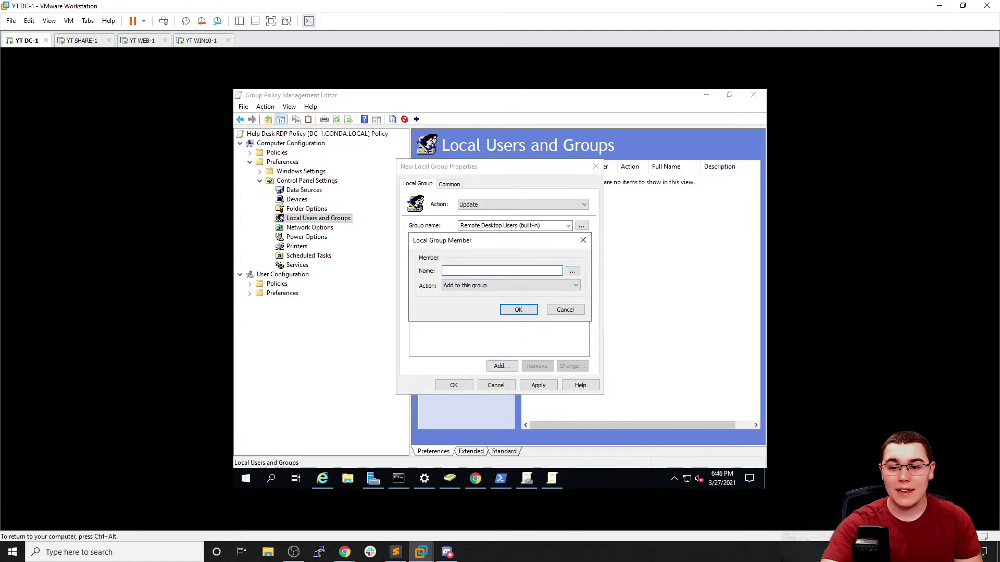
Add CONDA\Help Desk as a member and remove the unresolved 'domain admin' entry
{"action": "left_click", "coordinate": [572, 270]}
{"action": "type", "text": "help desk"}
{"action": "key", "text": "Return"}
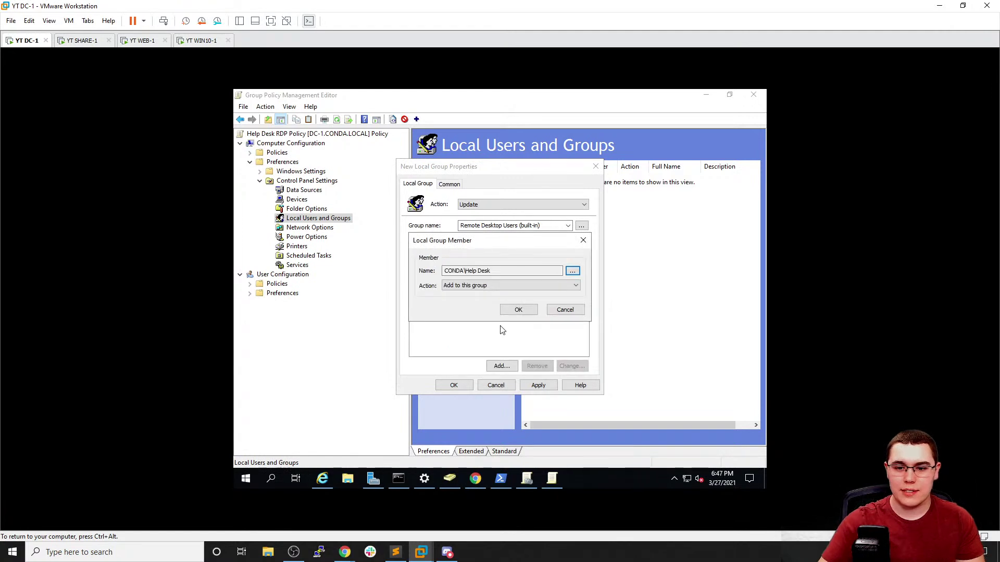
{"action": "left_click", "coordinate": [517, 311]}
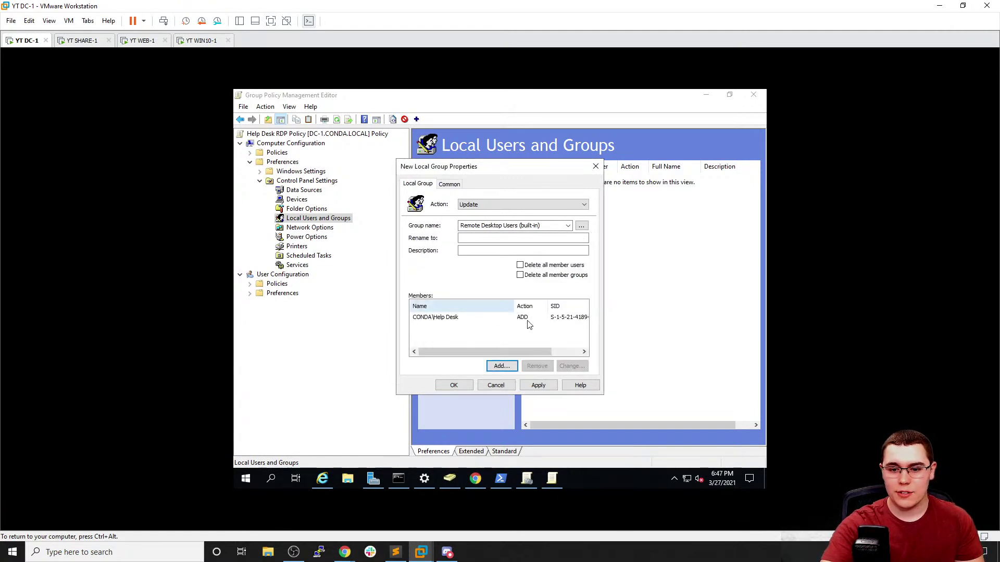
{"action": "left_click", "coordinate": [501, 366]}
{"action": "type", "text": "domain admi"}
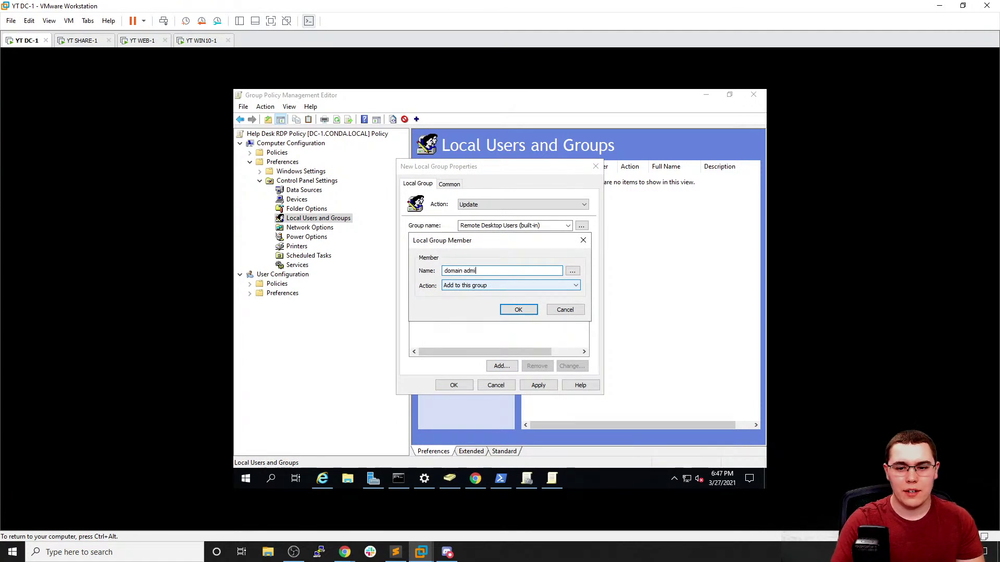
{"action": "type", "text": "n"}
{"action": "key", "text": "Return"}
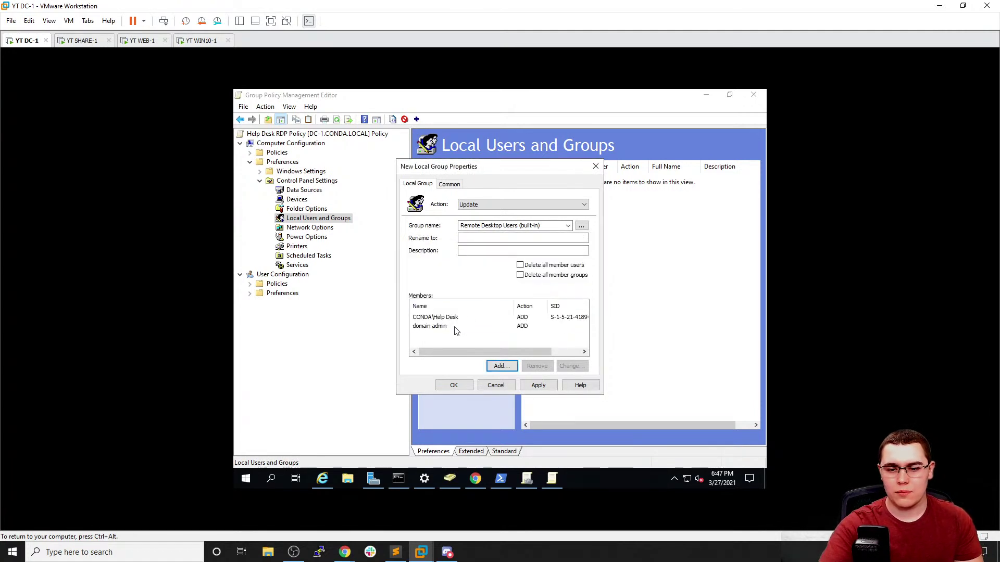
{"action": "left_click", "coordinate": [455, 328]}
{"action": "left_click", "coordinate": [537, 366]}
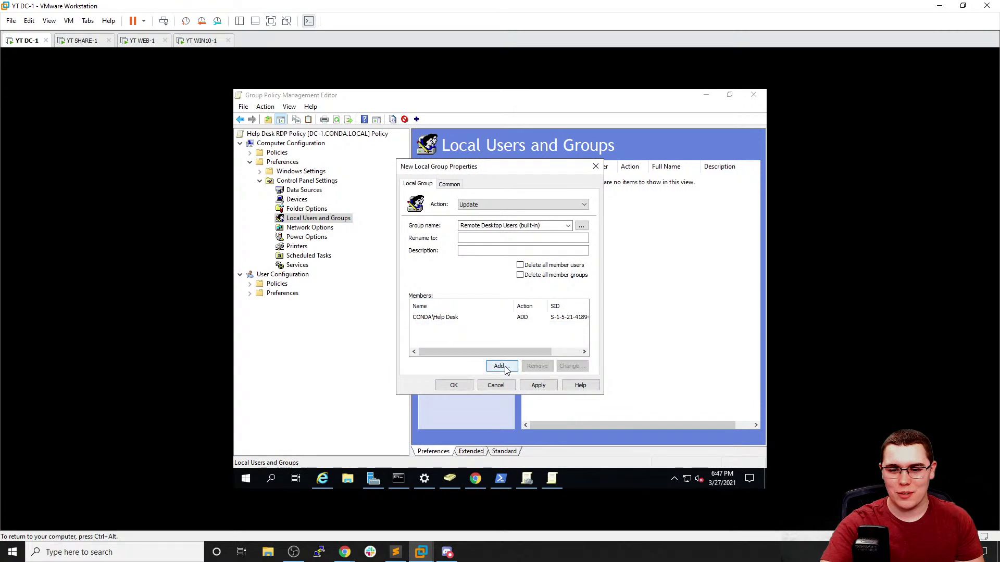
Add CONDA\Domain Admins as a member, then apply and save the group properties
{"action": "left_click", "coordinate": [502, 366]}
{"action": "left_click", "coordinate": [572, 271]}
{"action": "type", "text": "domain admins"}
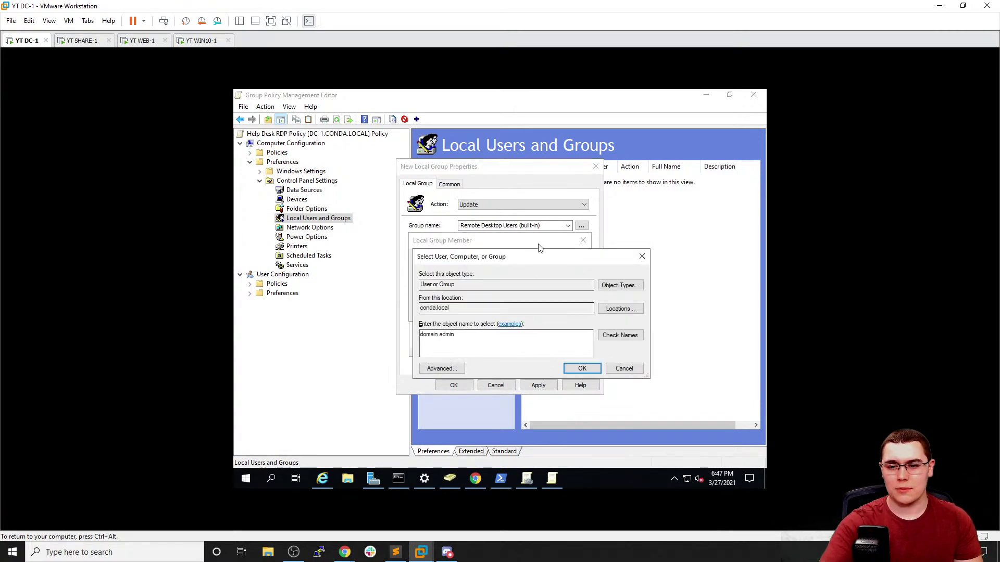
{"action": "left_click", "coordinate": [629, 338]}
{"action": "left_click", "coordinate": [582, 368]}
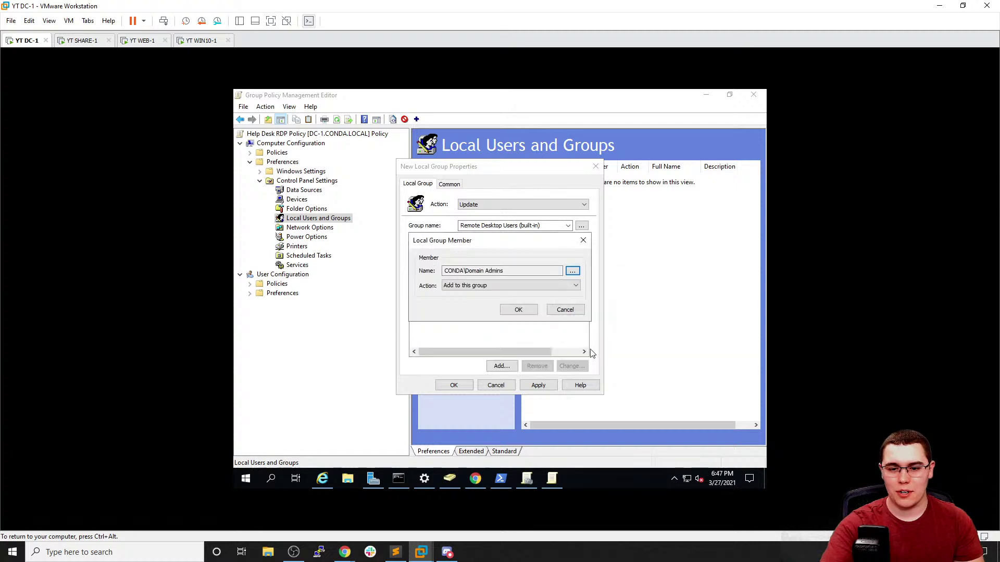
{"action": "left_click", "coordinate": [519, 310]}
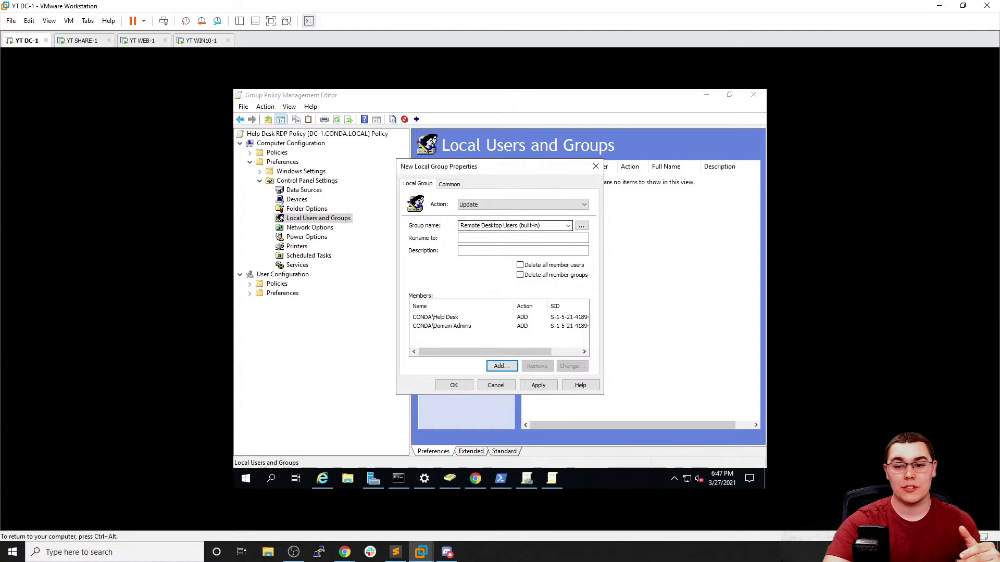
{"action": "left_click", "coordinate": [539, 385]}
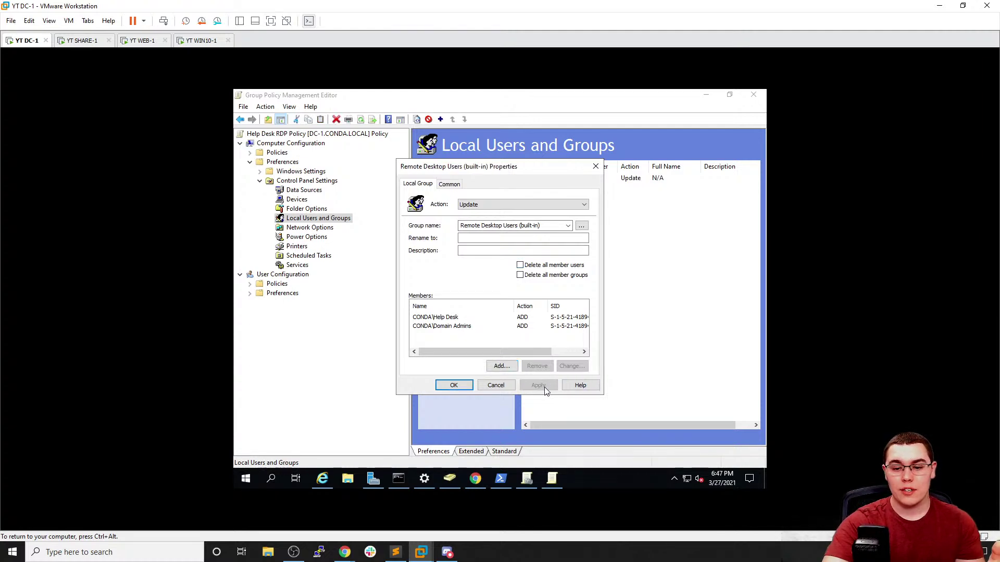
{"action": "left_click", "coordinate": [468, 386]}
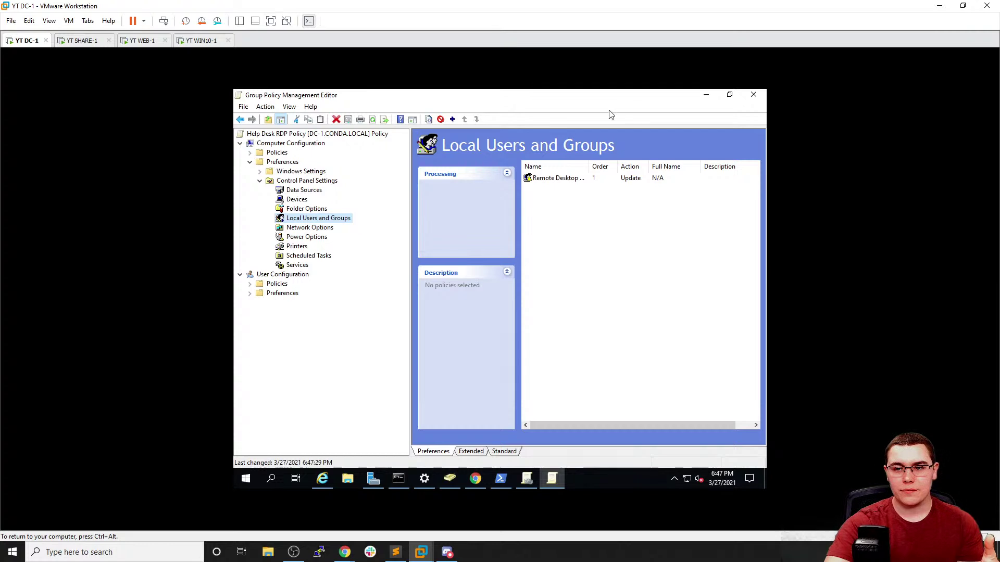
Link the existing Help Desk RDP Policy from conda.local to the Workstations OU
{"action": "left_click", "coordinate": [706, 94]}
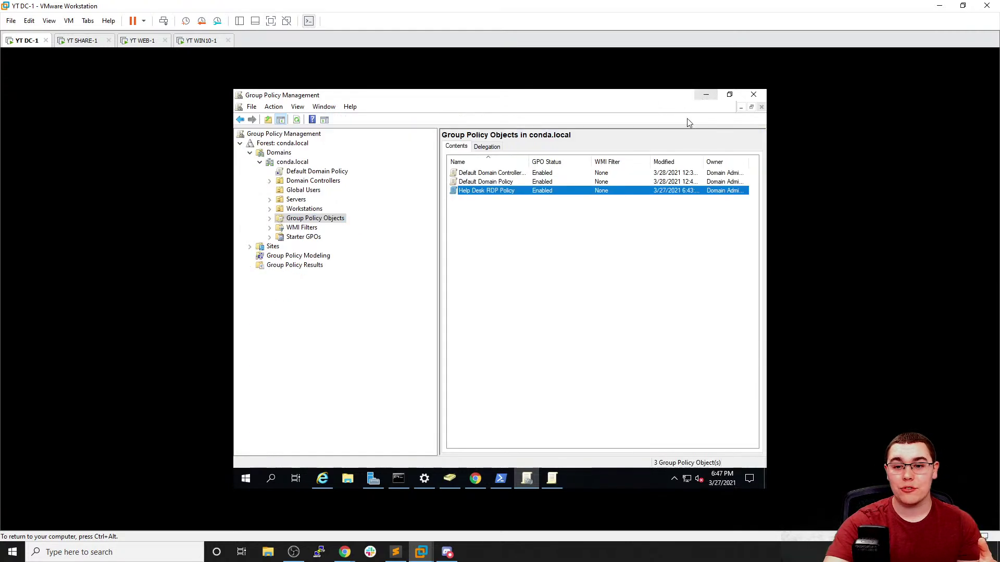
{"action": "right_click", "coordinate": [529, 192]}
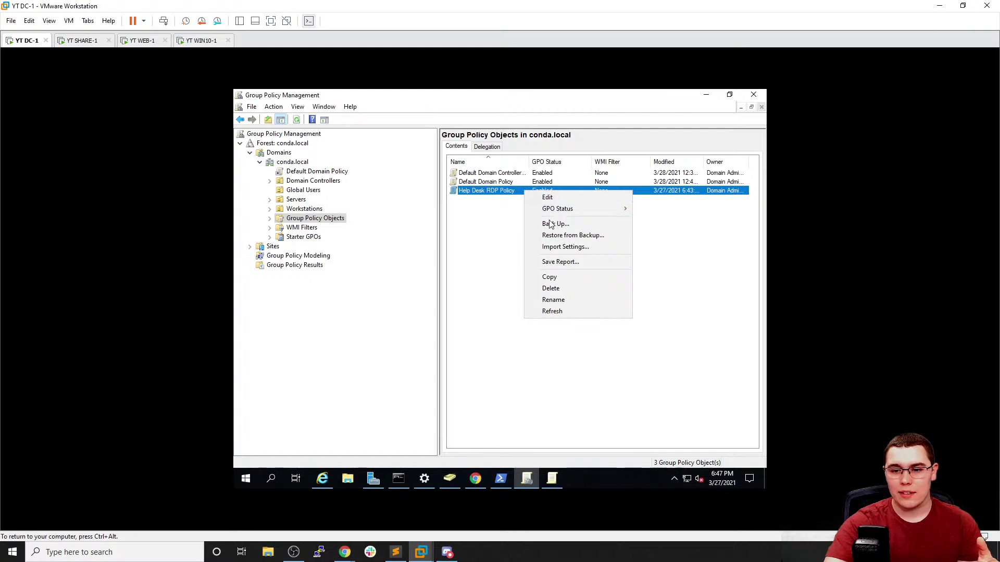
{"action": "left_click", "coordinate": [505, 234]}
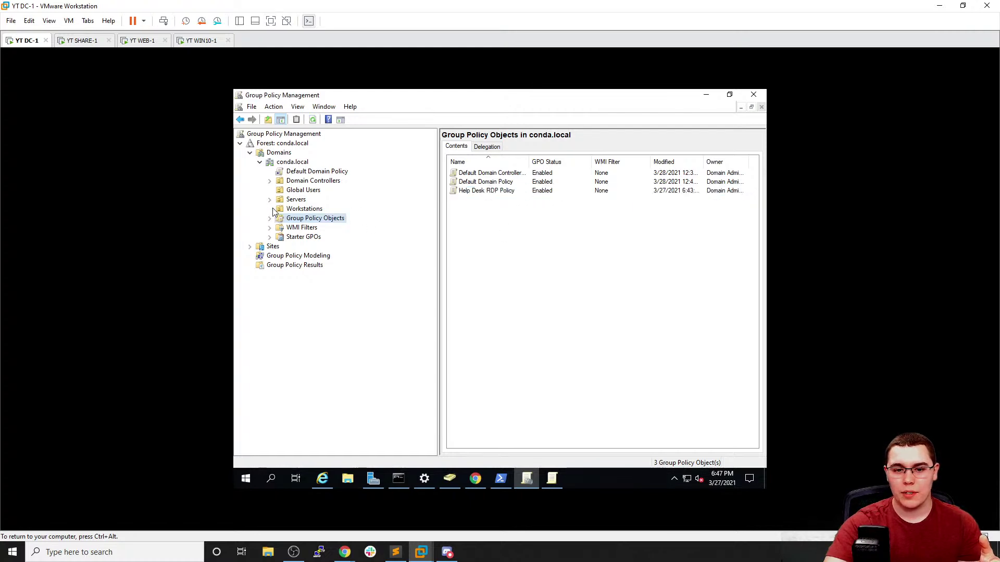
{"action": "left_click", "coordinate": [304, 209]}
{"action": "right_click", "coordinate": [305, 209]}
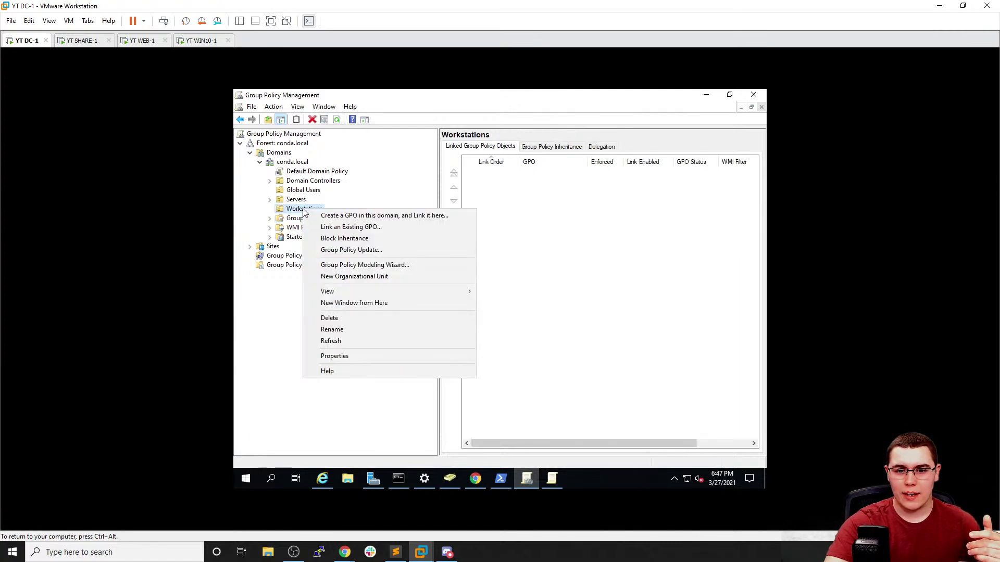
{"action": "left_click", "coordinate": [326, 229]}
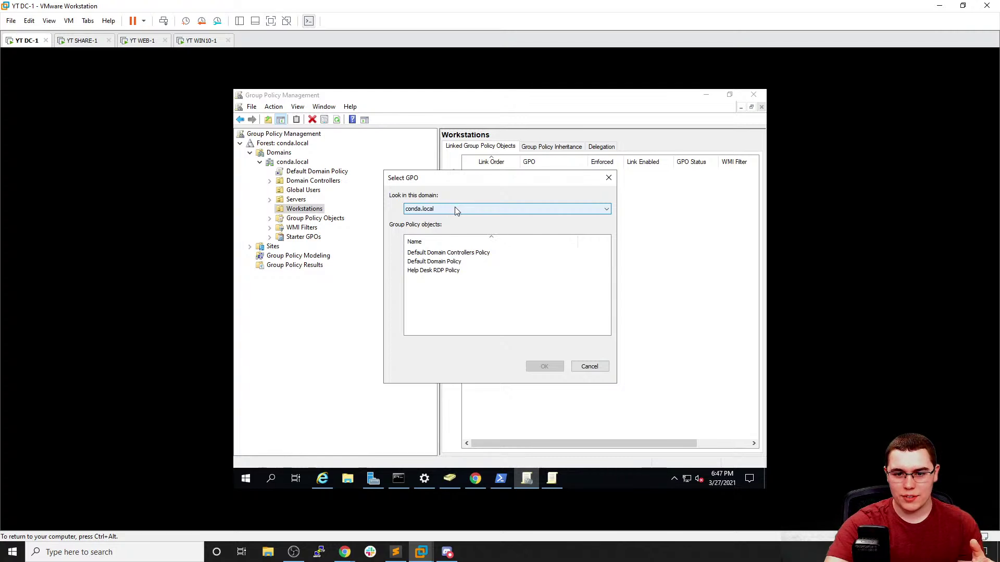
{"action": "left_click", "coordinate": [455, 208]}
{"action": "left_click", "coordinate": [451, 277]}
{"action": "left_click", "coordinate": [442, 272]}
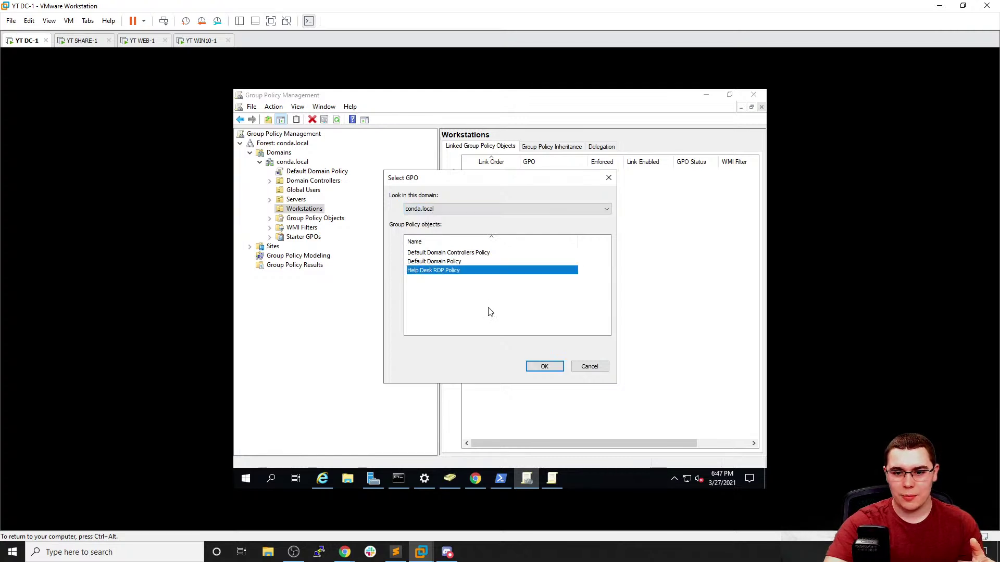
{"action": "left_click", "coordinate": [545, 366]}
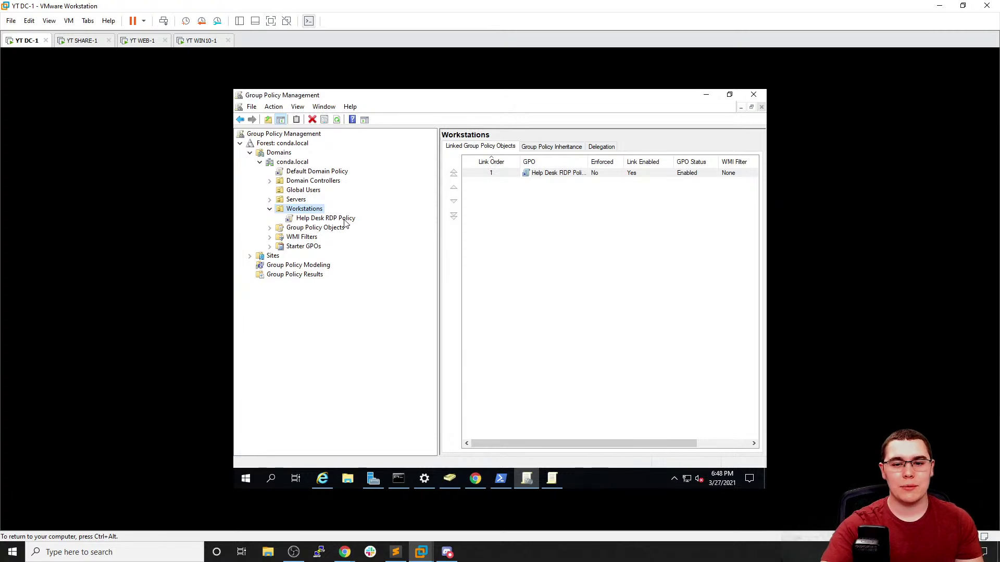
{"action": "left_click", "coordinate": [592, 244]}
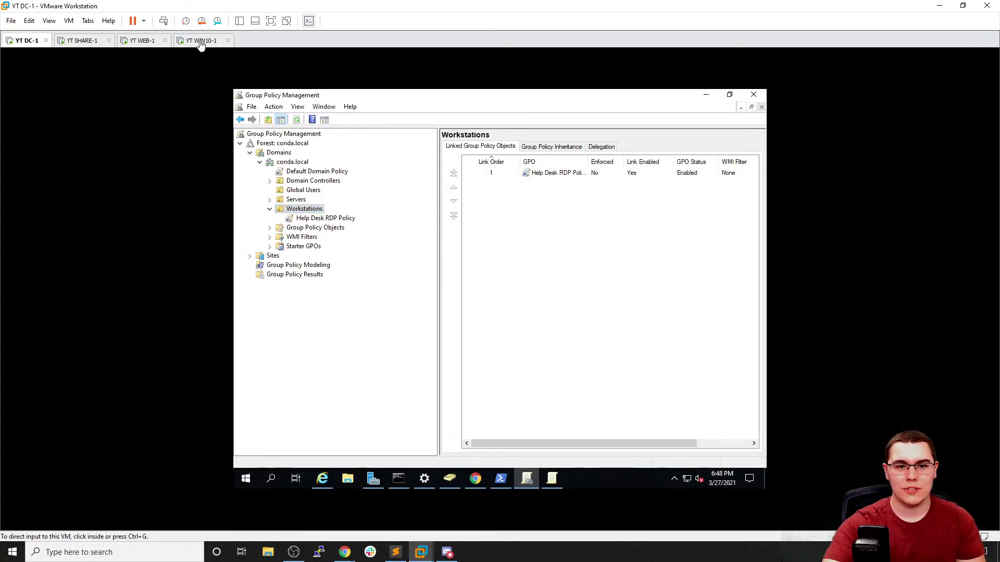
Switch to WIN10-1 and sign in with the domain administrator password
{"action": "left_click", "coordinate": [200, 41]}
{"action": "left_click", "coordinate": [498, 229]}
{"action": "left_click", "coordinate": [521, 308]}
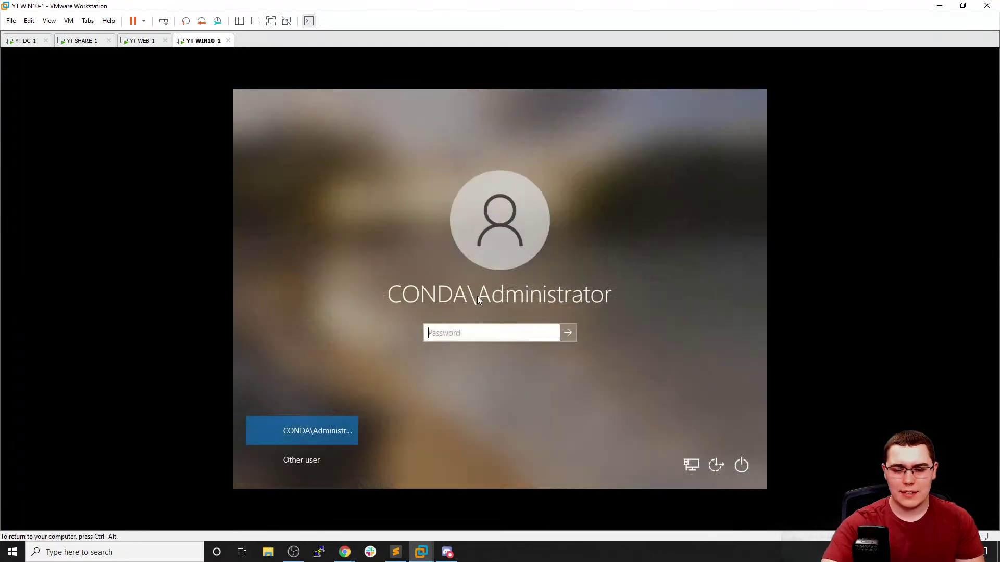
{"action": "type", "text": "•••••••••"}
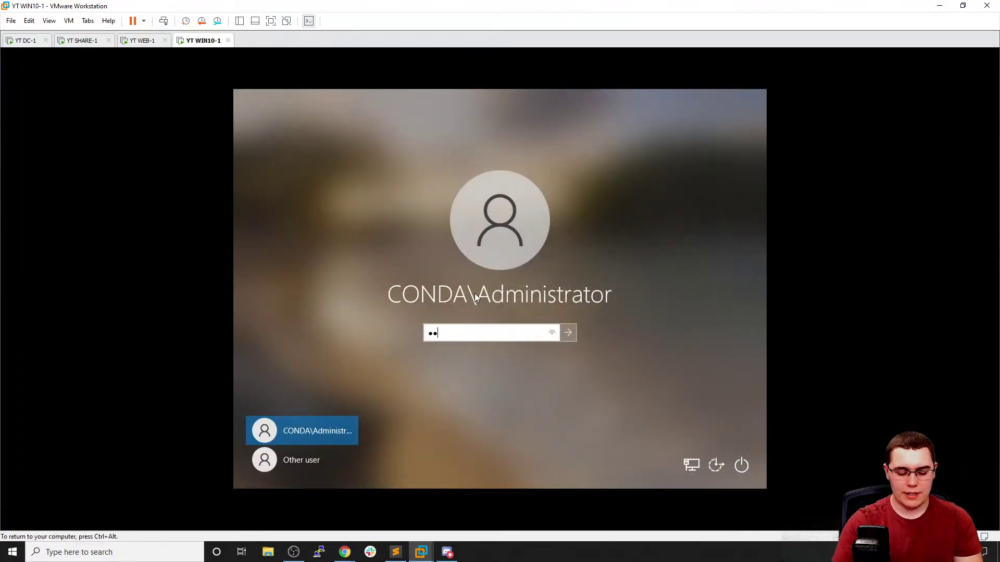
{"action": "key", "text": "Return"}
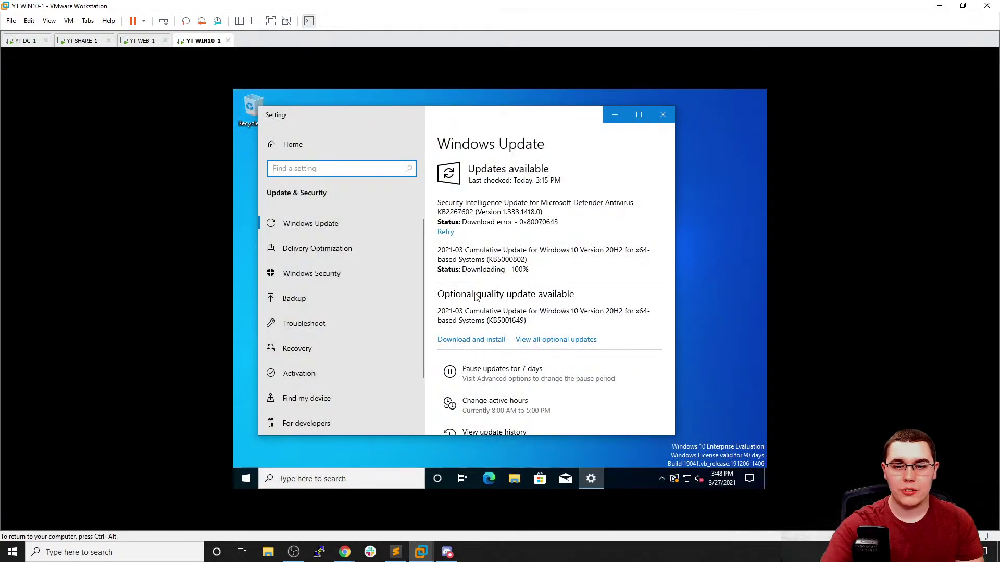
Open Command Prompt and run gpupdate /force
{"action": "left_click", "coordinate": [361, 476]}
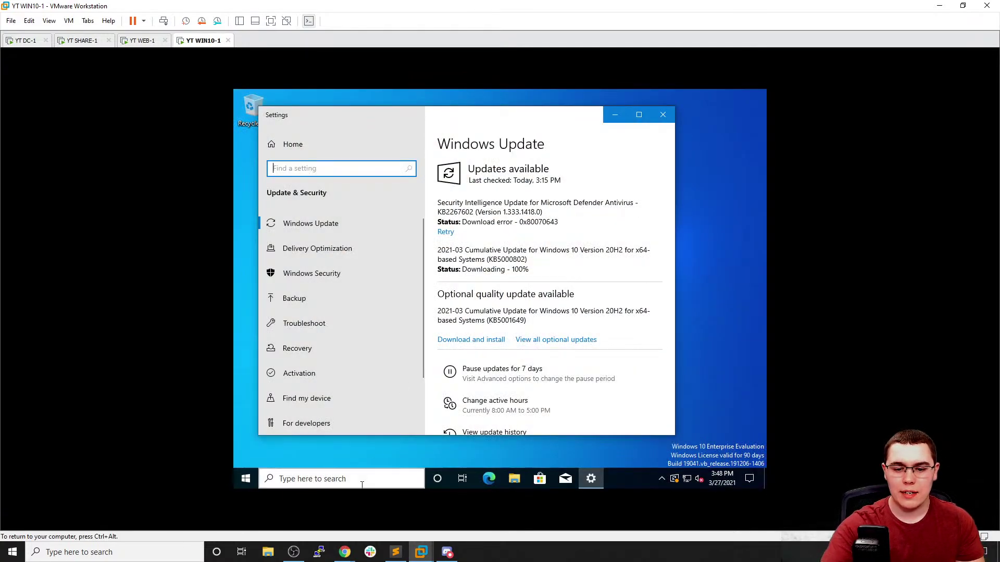
{"action": "type", "text": "cmd"}
{"action": "key", "text": "Return"}
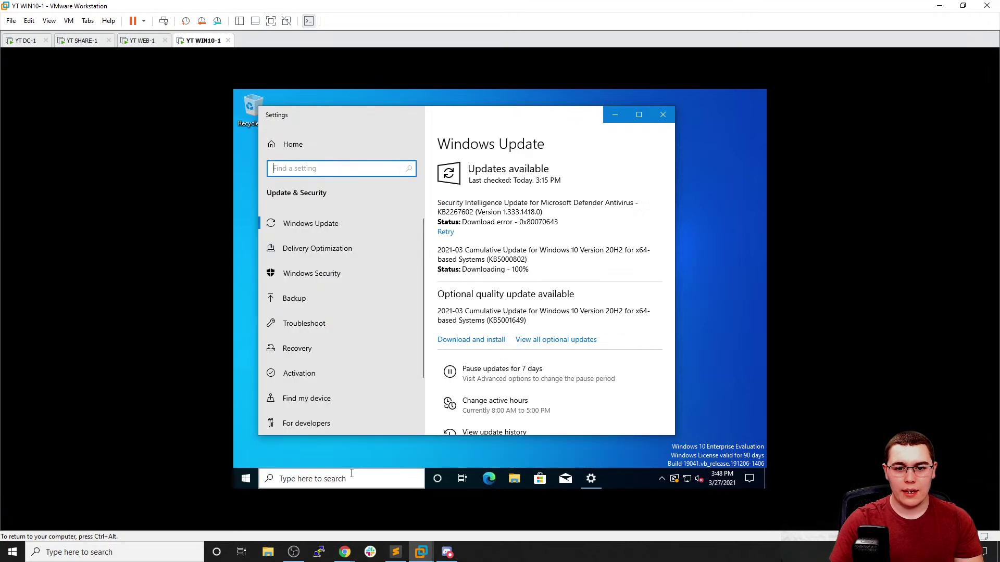
{"action": "type", "text": "gpupdate /force"}
{"action": "key", "text": "Return"}
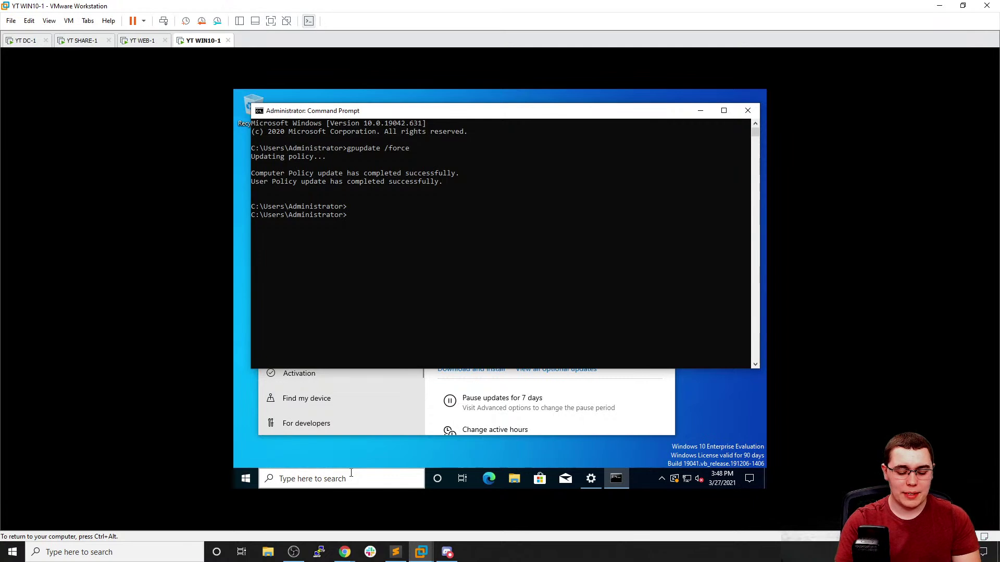
{"action": "type", "text": "net loc"}
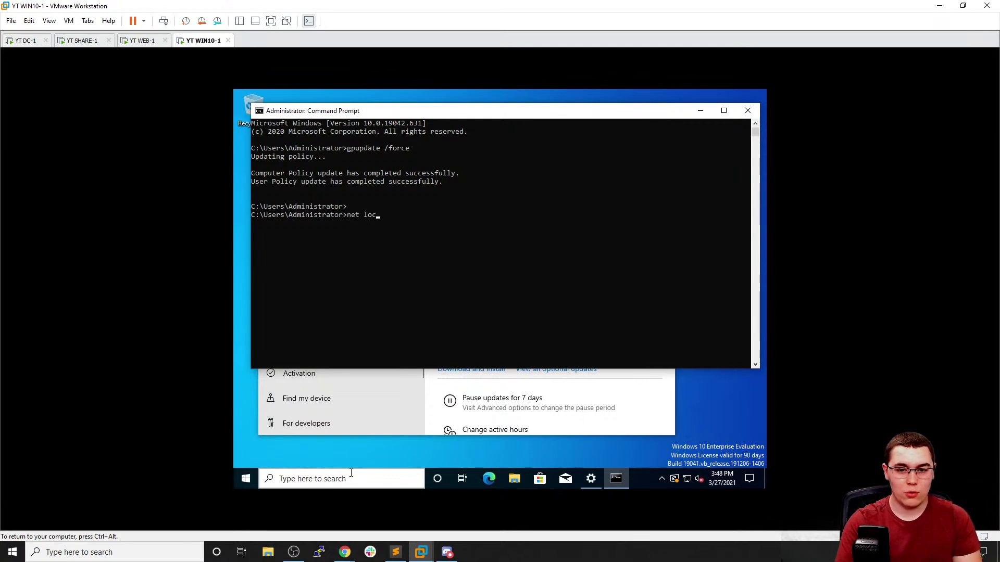
{"action": "type", "text": "algroup \"Remote Deks"}
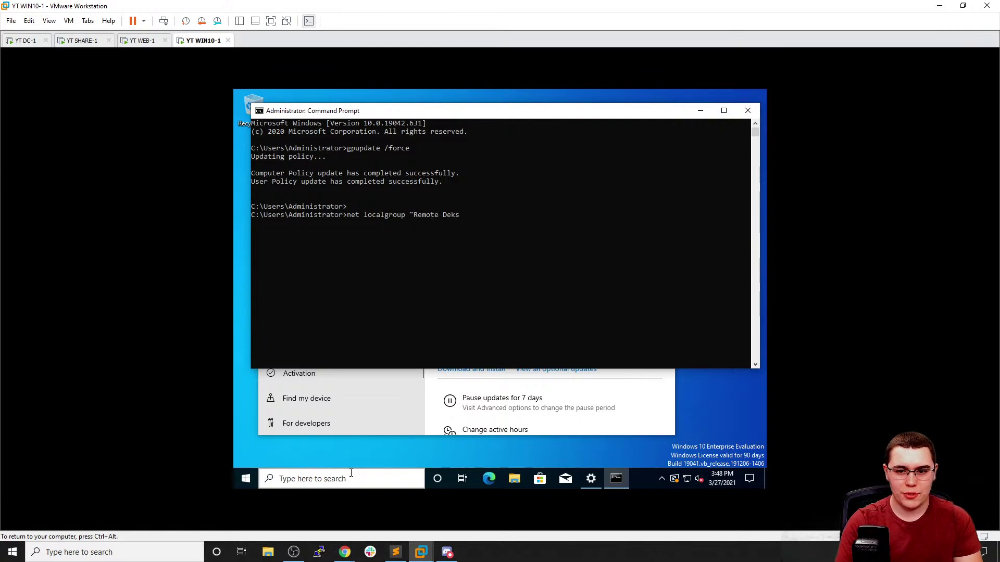
{"action": "key", "text": "BackSpace"}
{"action": "key", "text": "BackSpace"}
{"action": "type", "text": "sktop User"}
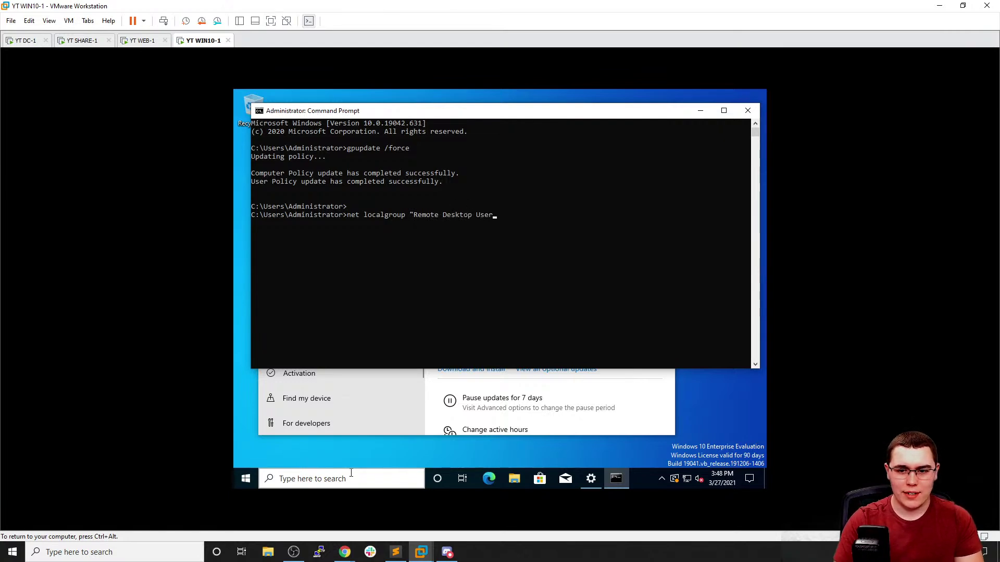
{"action": "type", "text": "s\""}
{"action": "key", "text": "Return"}
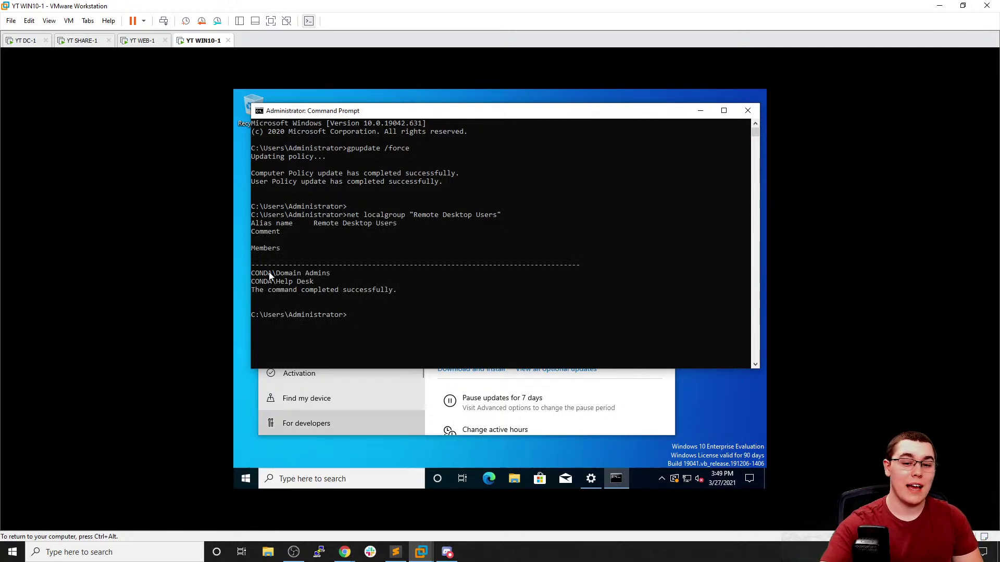
{"action": "left_click_drag", "start_coordinate": [256, 276], "coordinate": [324, 288]}
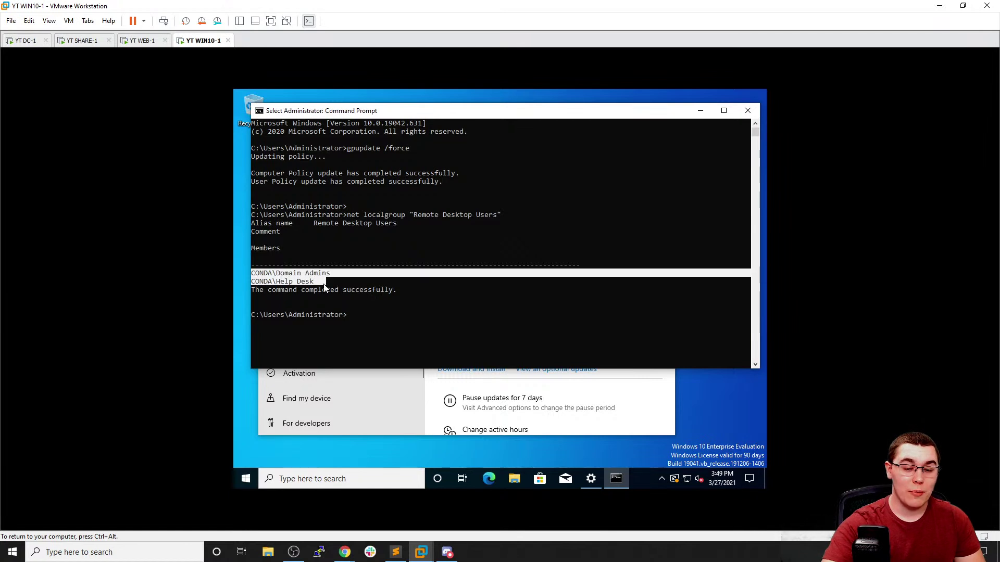
{"action": "left_click", "coordinate": [324, 285]}
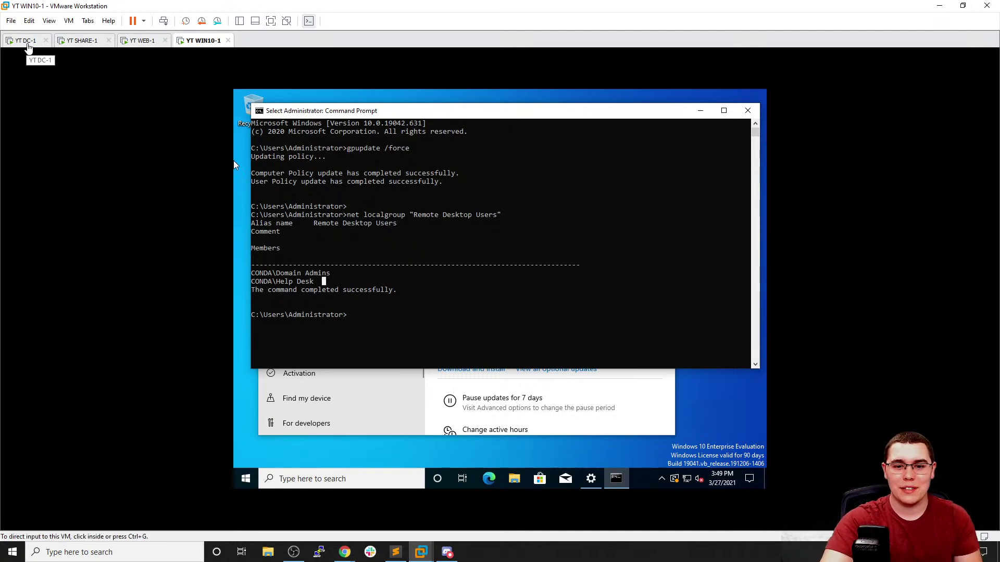
On DC-1, launch Remote Desktop Connection and connect to win10-1.conda.local
{"action": "left_click", "coordinate": [28, 44]}
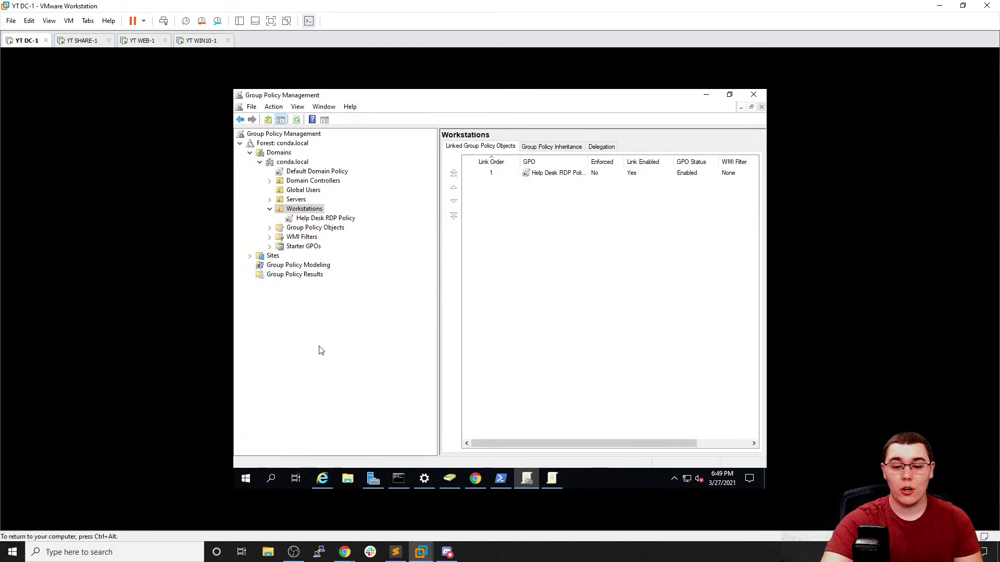
{"action": "left_click", "coordinate": [249, 480]}
{"action": "type", "text": "sr"}
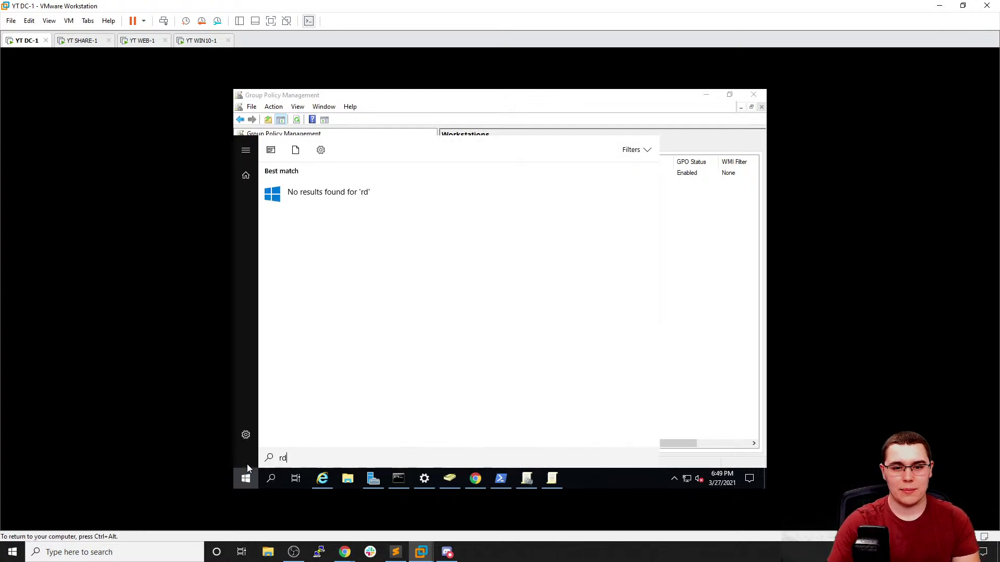
{"action": "key", "text": "BackSpace"}
{"action": "key", "text": "BackSpace"}
{"action": "type", "text": "remo"}
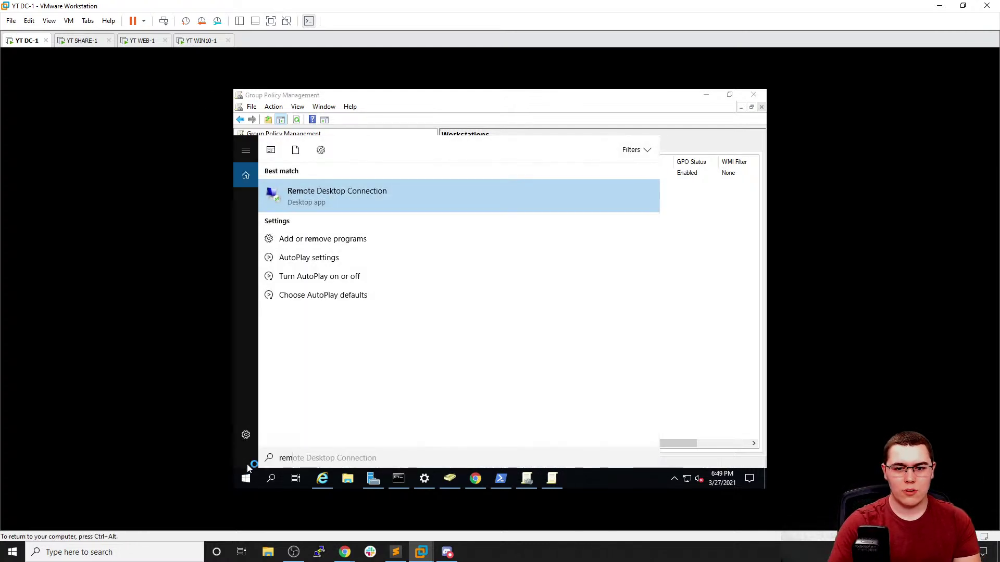
{"action": "key", "text": "Return"}
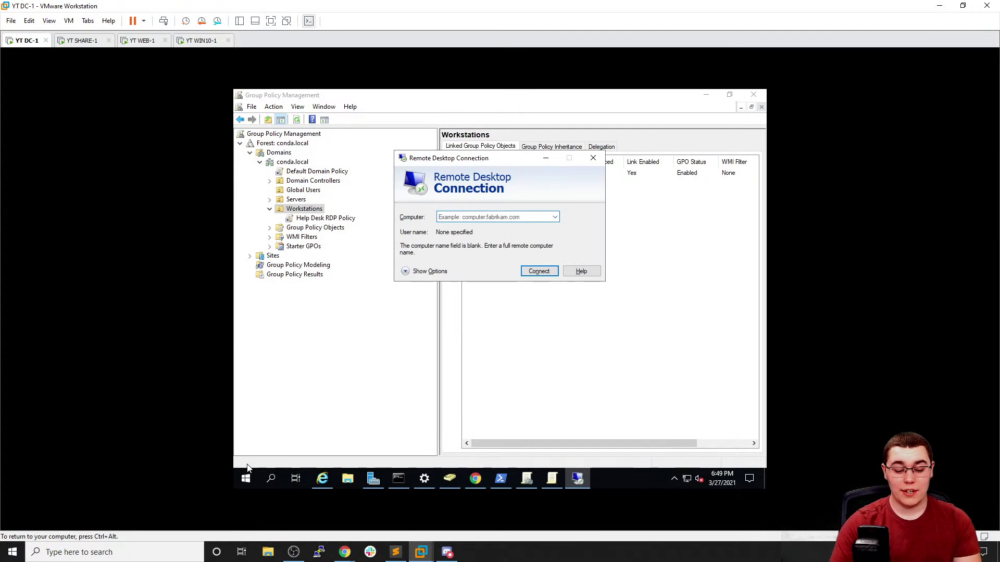
{"action": "type", "text": "win10"}
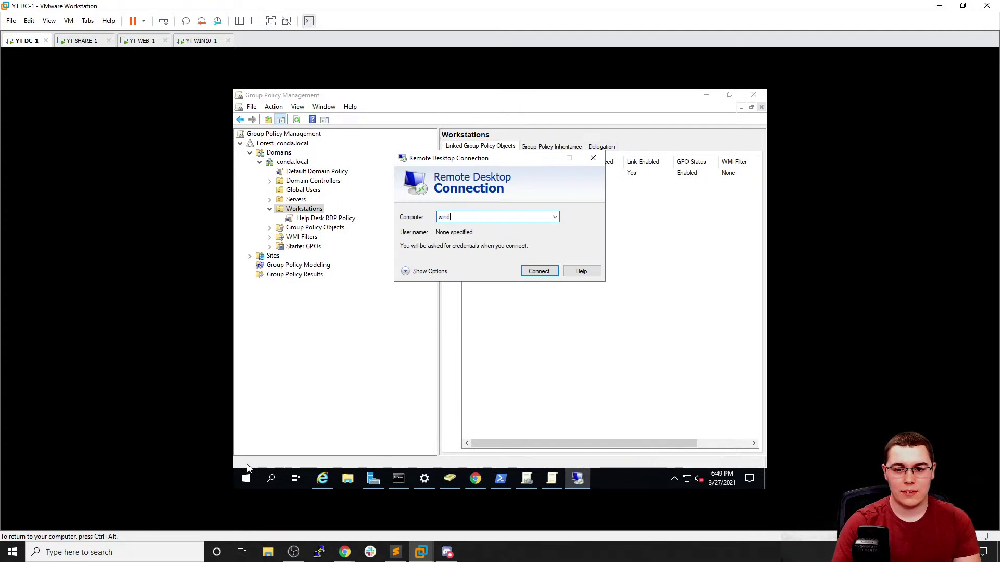
{"action": "type", "text": "-1.conda.local"}
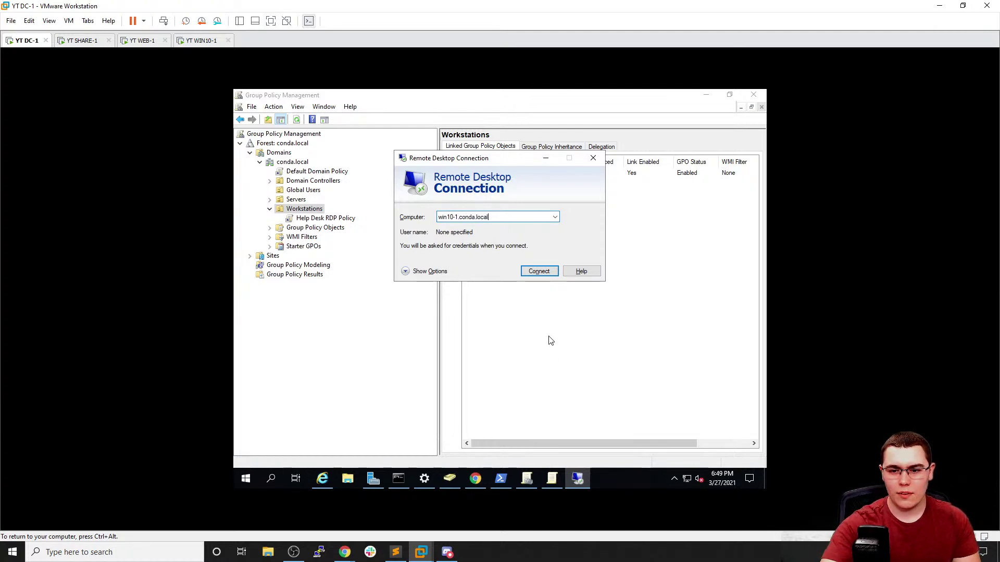
{"action": "left_click", "coordinate": [540, 274]}
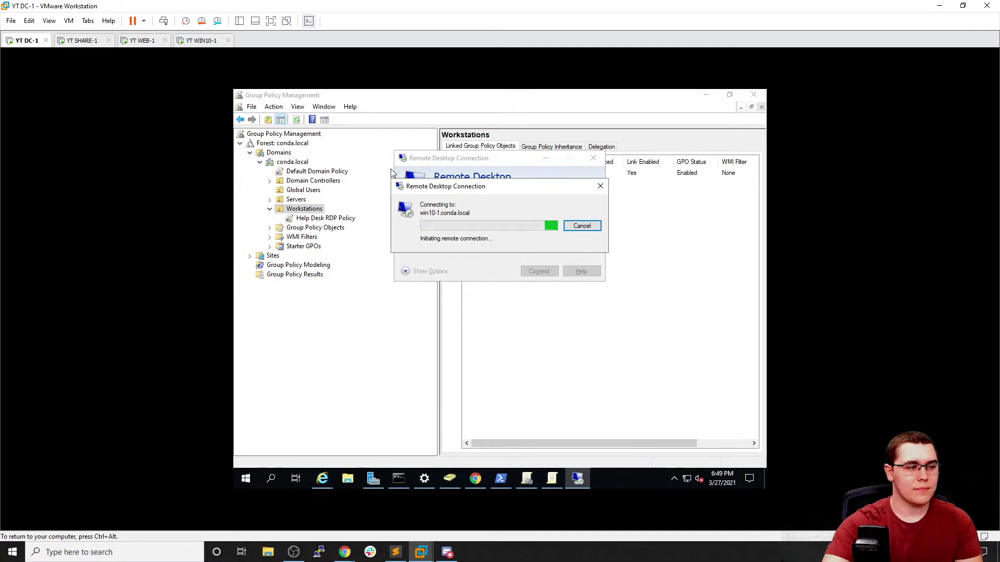
Turn on Remote Desktop in WIN10-1's Settings and confirm enabling it
{"action": "left_click", "coordinate": [204, 41]}
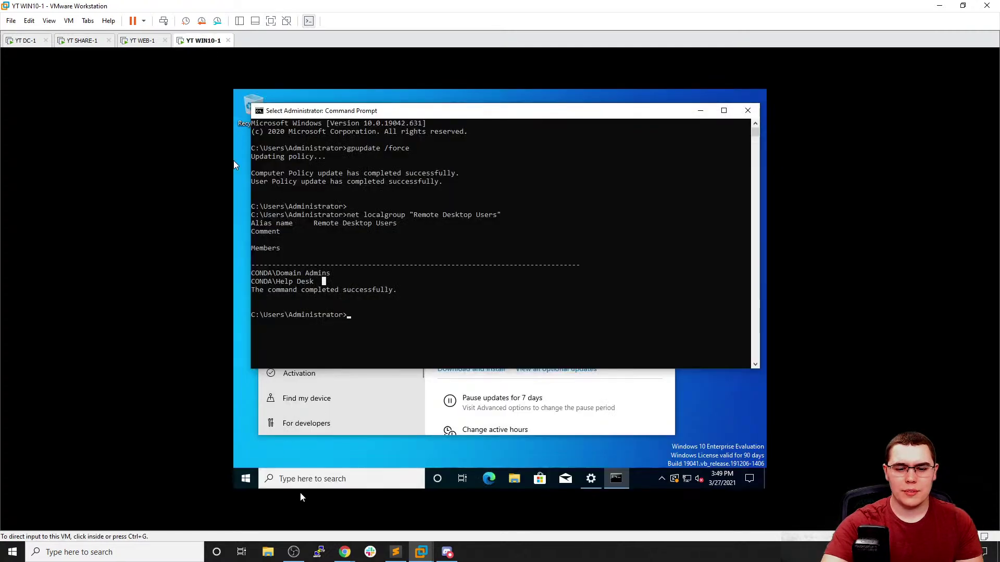
{"action": "left_click", "coordinate": [303, 486]}
{"action": "type", "text": "remote"}
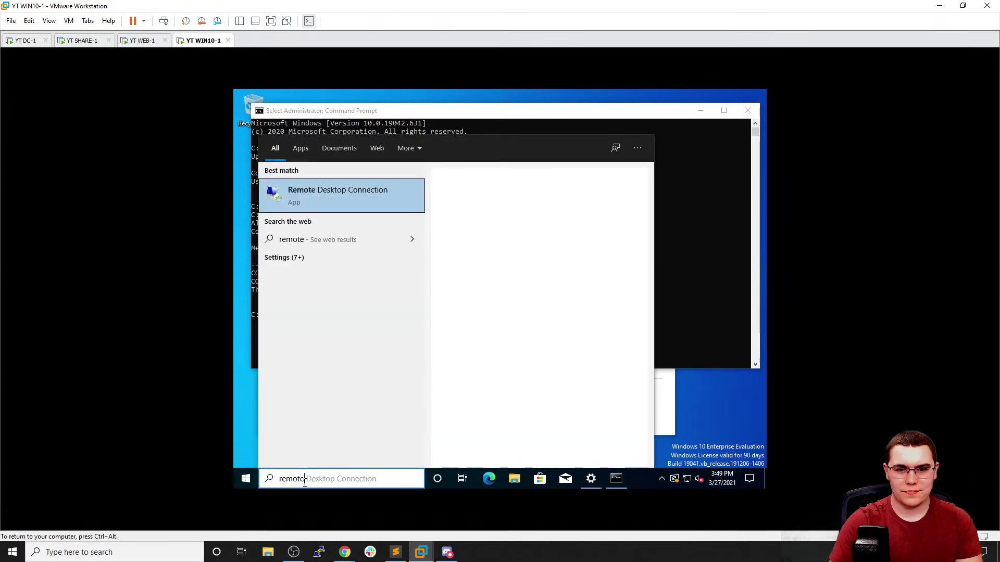
{"action": "type", "text": " deskt"}
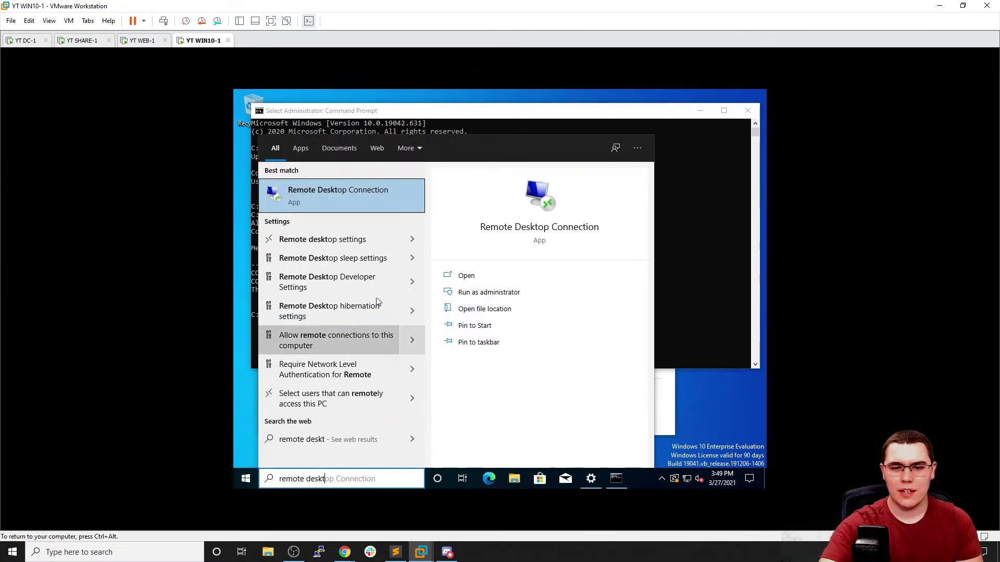
{"action": "left_click", "coordinate": [377, 239]}
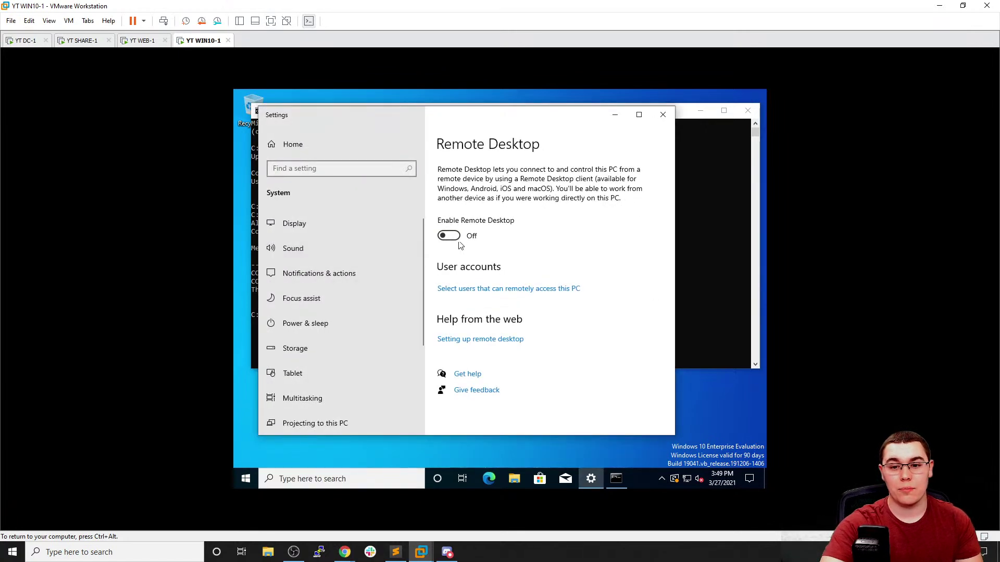
{"action": "left_click", "coordinate": [448, 237]}
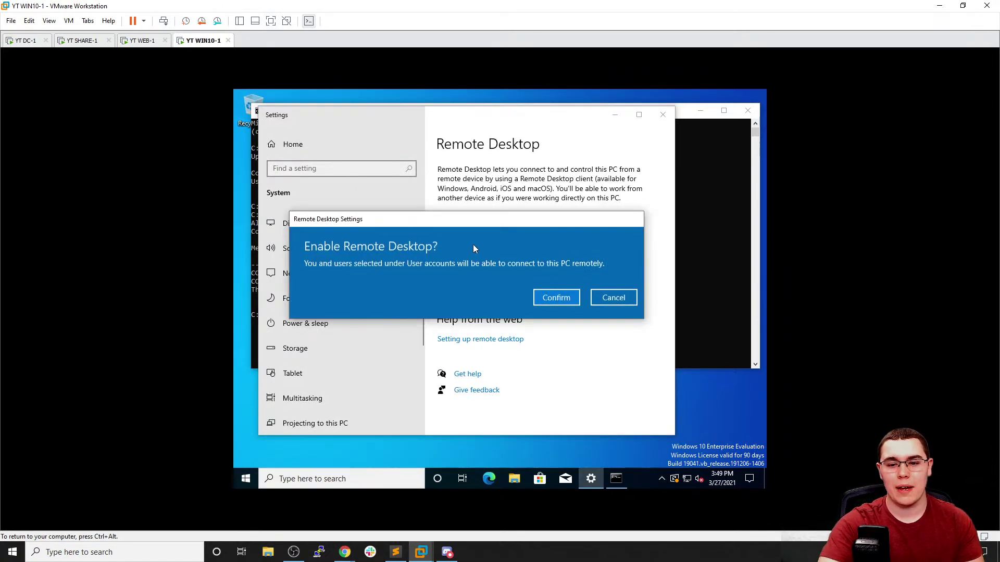
{"action": "left_click", "coordinate": [533, 291]}
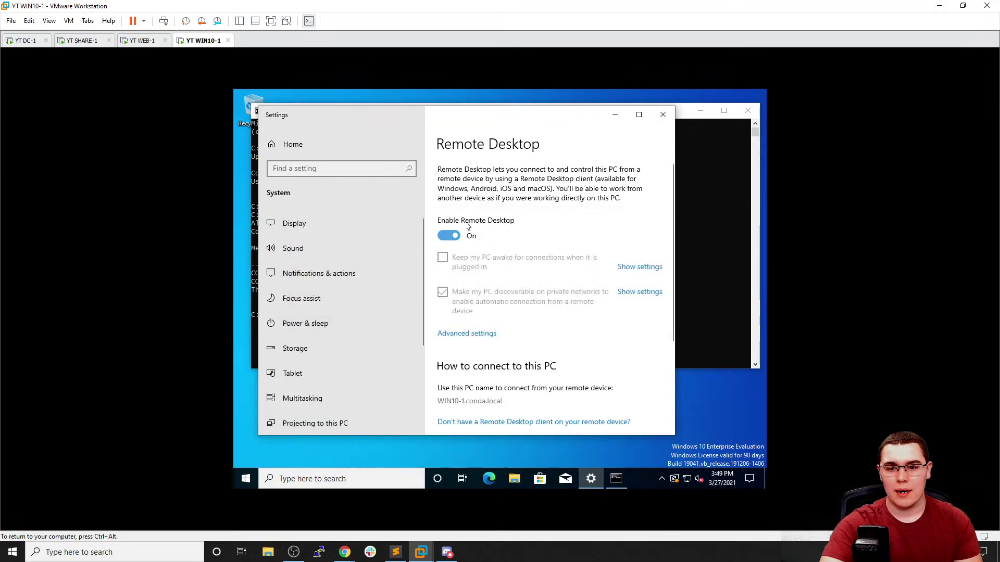
Back on DC-1, dismiss the failed connection error and retry Remote Desktop to win10-1.conda.local
{"action": "left_click", "coordinate": [140, 42]}
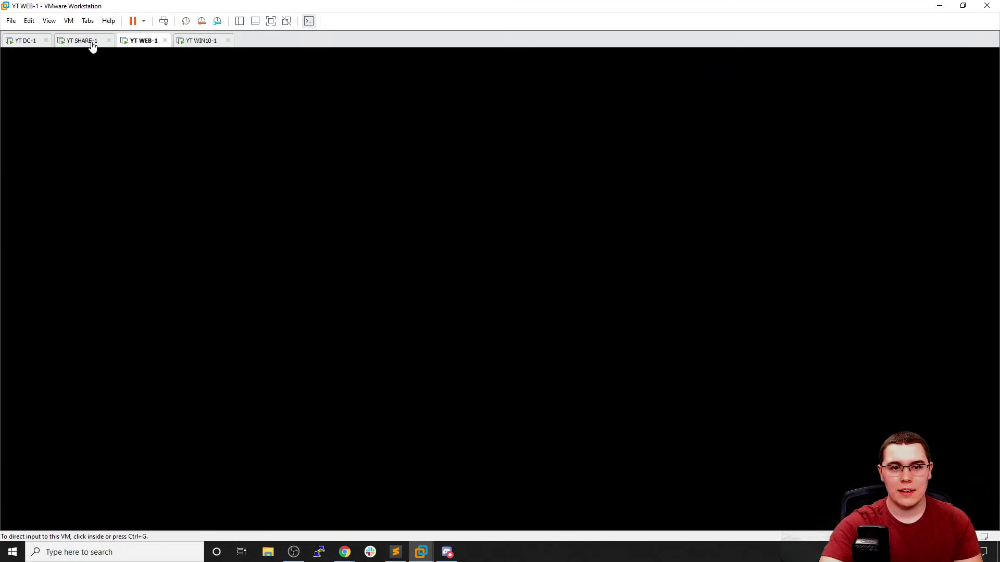
{"action": "left_click", "coordinate": [33, 41]}
{"action": "left_click", "coordinate": [576, 309]}
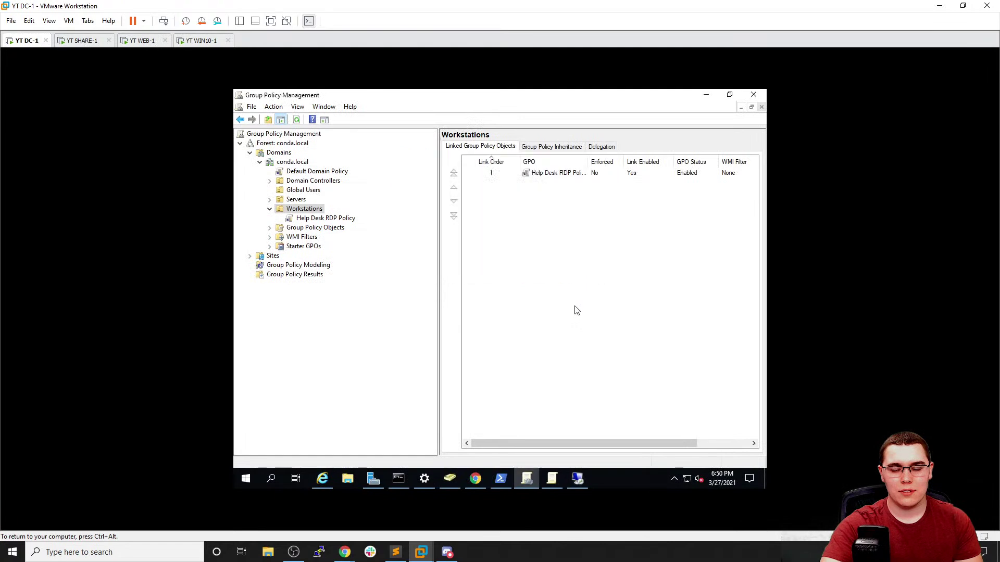
{"action": "left_click", "coordinate": [576, 478]}
{"action": "left_click", "coordinate": [537, 271]}
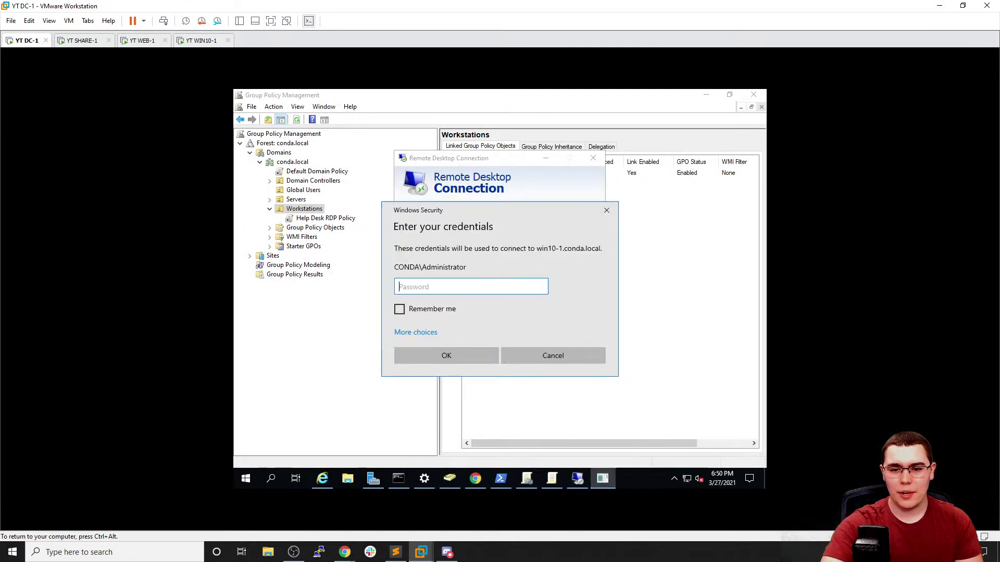
Sign in with a different domain user's credentials, choosing to sign in despite the other session
{"action": "left_click", "coordinate": [426, 332]}
{"action": "left_click", "coordinate": [481, 386]}
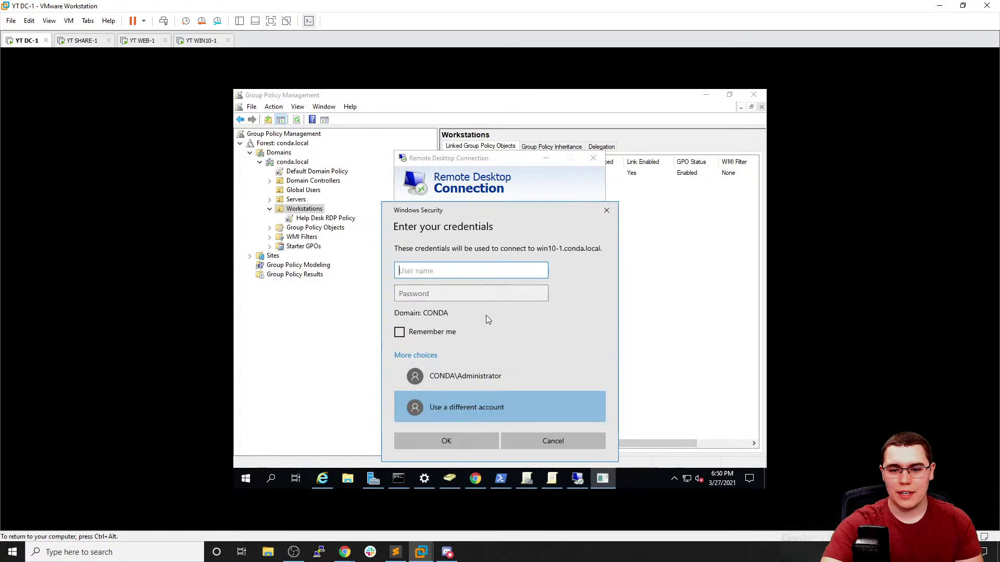
{"action": "type", "text": "john.smith"}
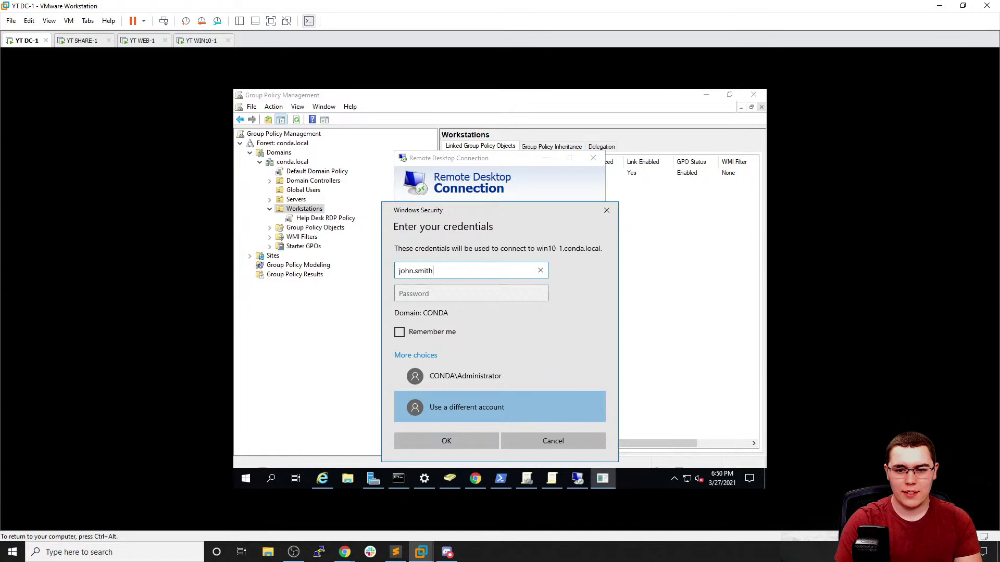
{"action": "key", "text": "Tab"}
{"action": "type", "text": "•••••••"}
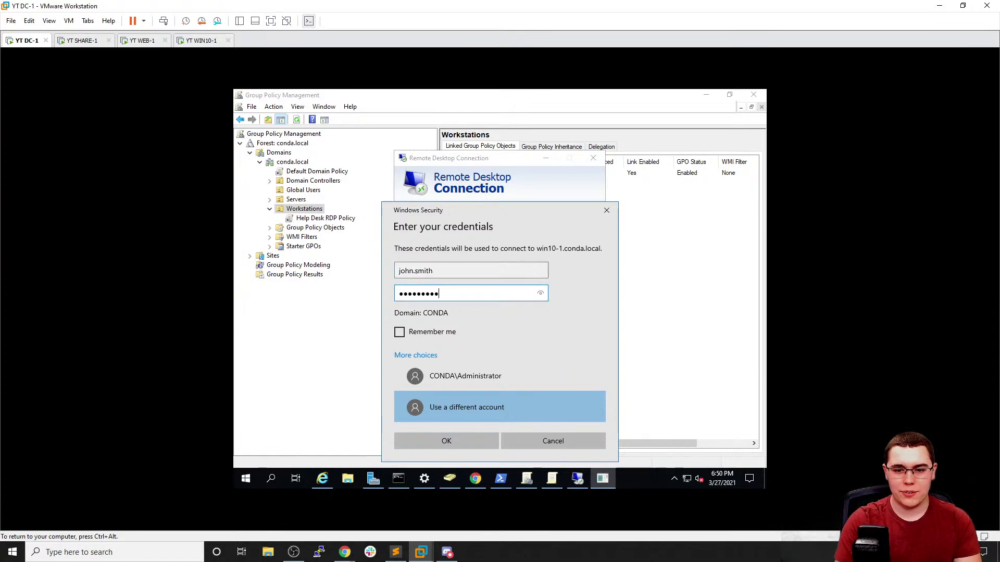
{"action": "type", "text": "••"}
{"action": "key", "text": "Return"}
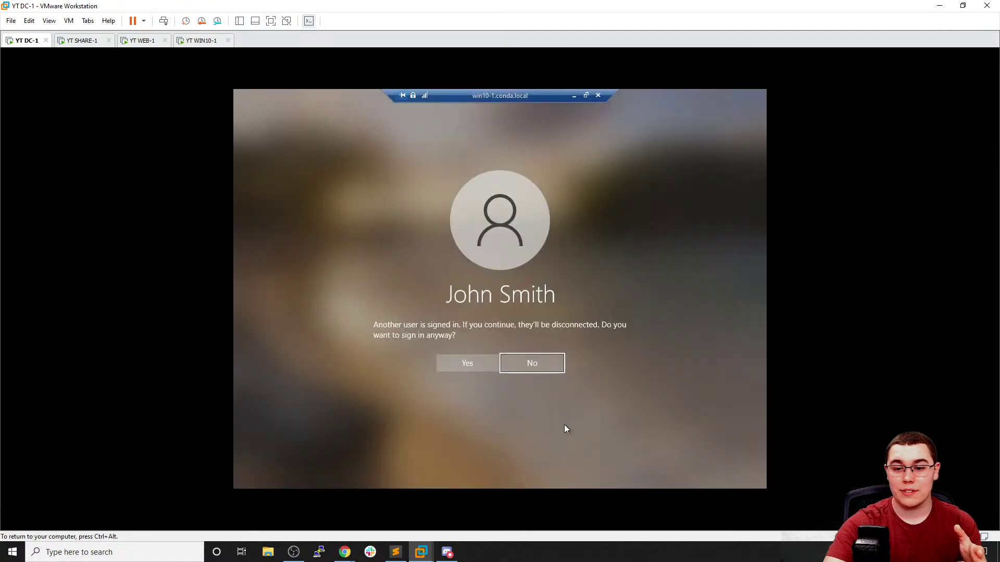
{"action": "left_click", "coordinate": [455, 362]}
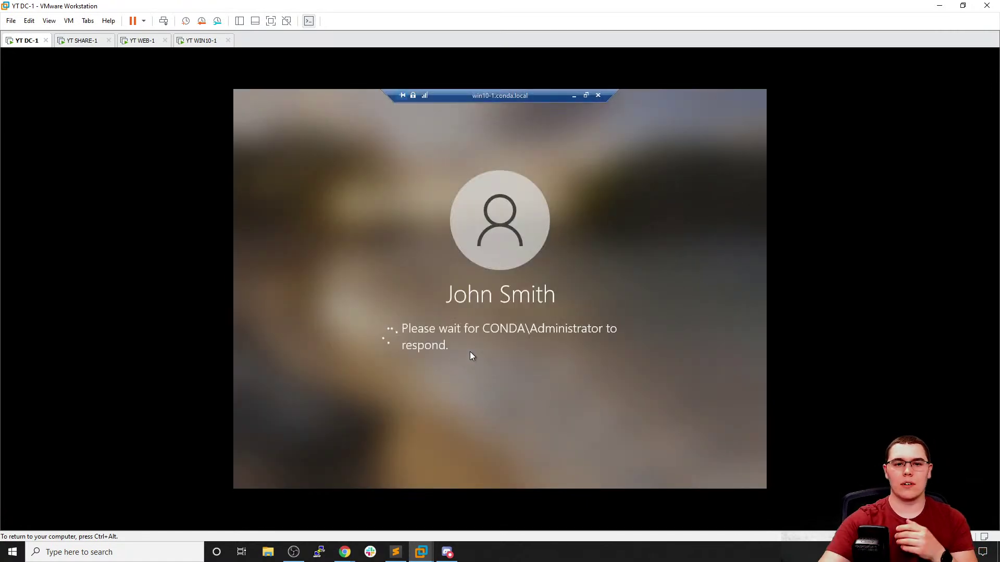
Allow the remote user on WIN10-1, watch the Welcome sign-in from DC-1, then disconnect the session
{"action": "left_click", "coordinate": [204, 40]}
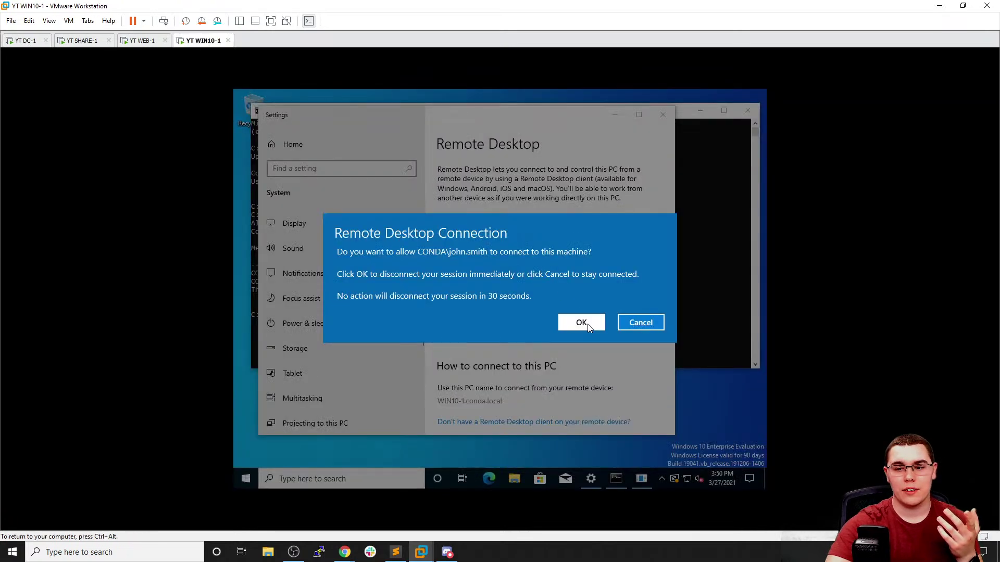
{"action": "left_click", "coordinate": [583, 323]}
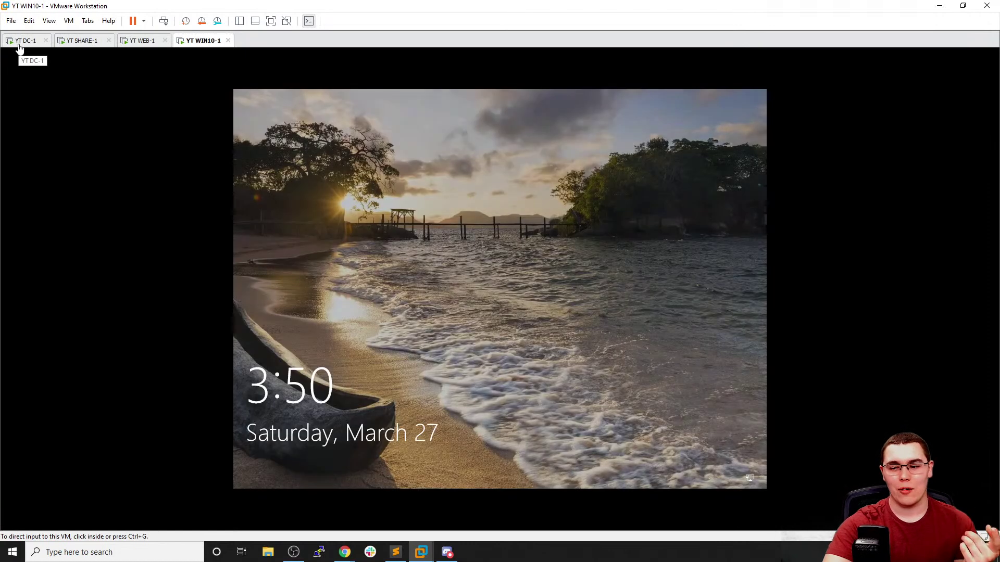
{"action": "left_click", "coordinate": [19, 46]}
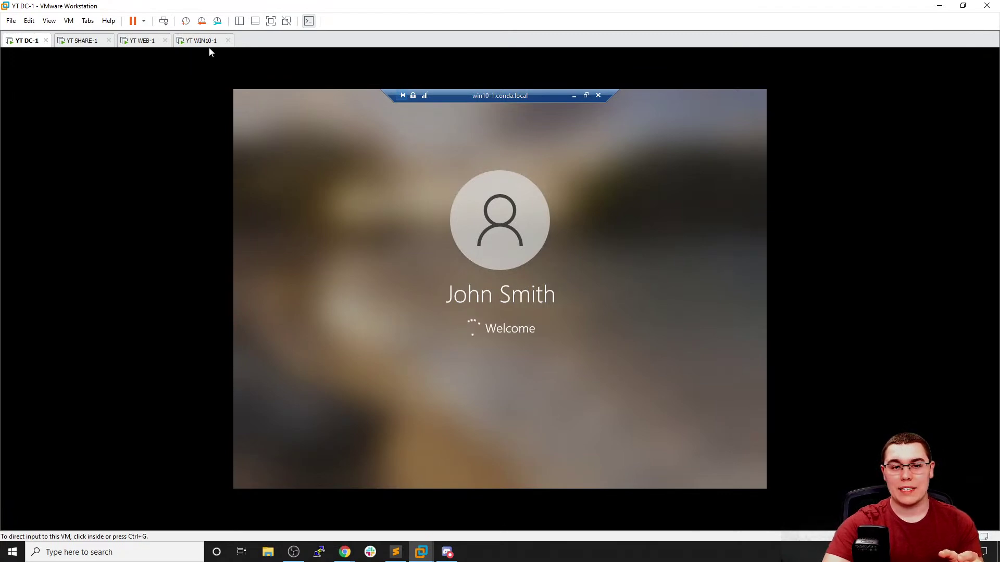
{"action": "left_click", "coordinate": [609, 312]}
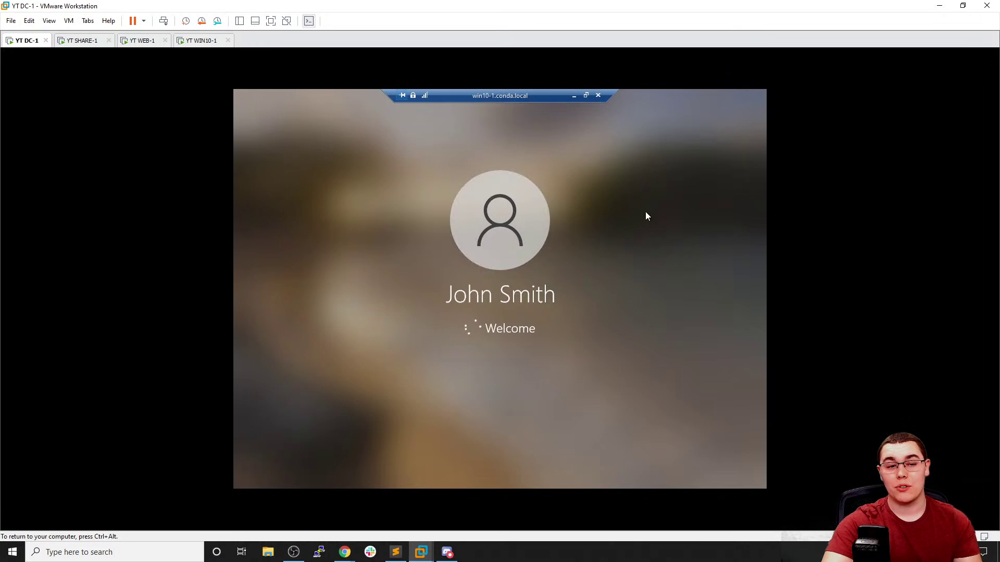
{"action": "left_click", "coordinate": [599, 95]}
{"action": "left_click", "coordinate": [533, 307]}
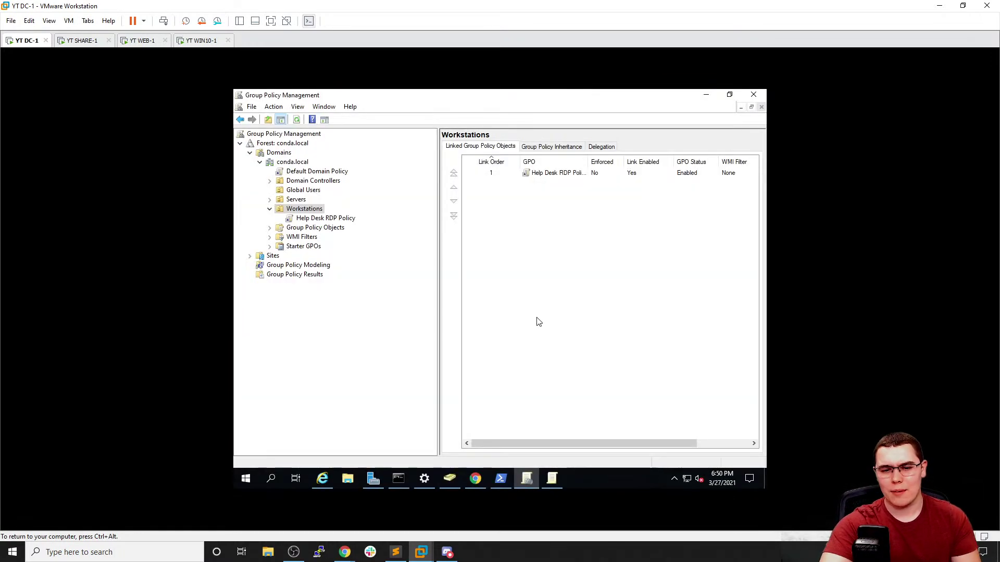
Select Default Domain Policy under conda.local and accept the link warning to view its scope and filtering
{"action": "left_click", "coordinate": [417, 312]}
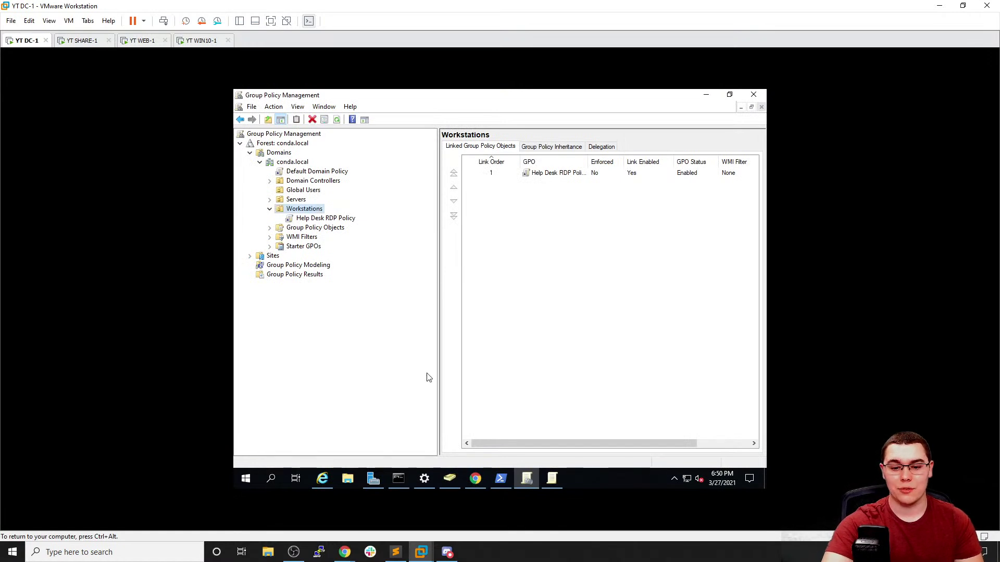
{"action": "left_click", "coordinate": [302, 172]}
{"action": "left_click", "coordinate": [571, 303]}
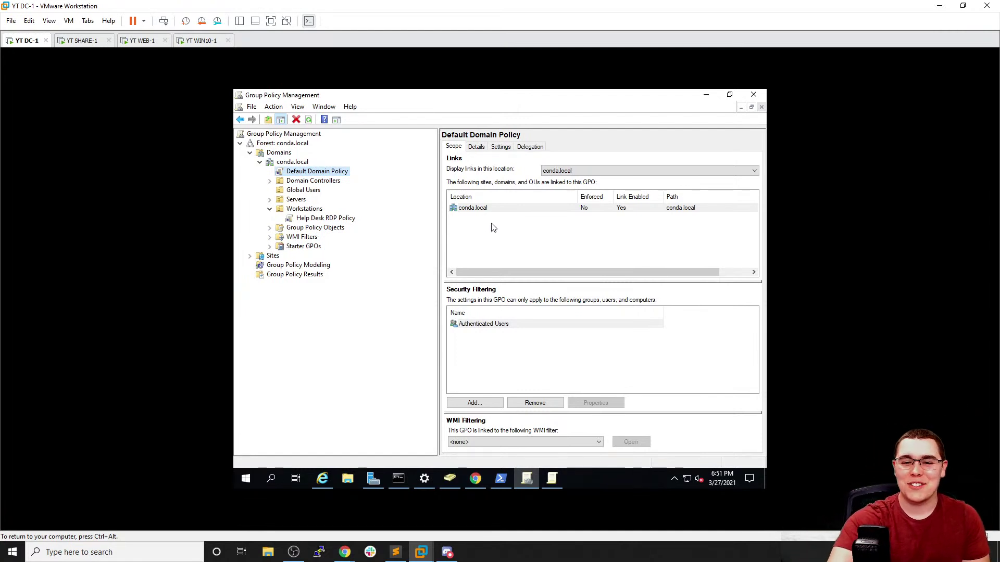
{"action": "right_click", "coordinate": [339, 174]}
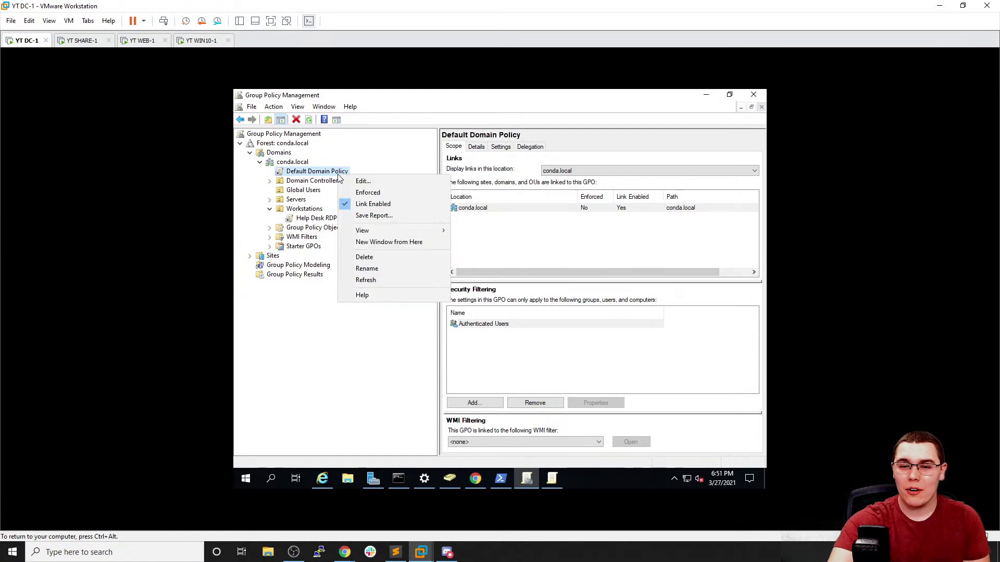
Edit the Default Domain Policy in a maximized editor and expand Computer Configuration down to Security Settings
{"action": "left_click", "coordinate": [364, 180]}
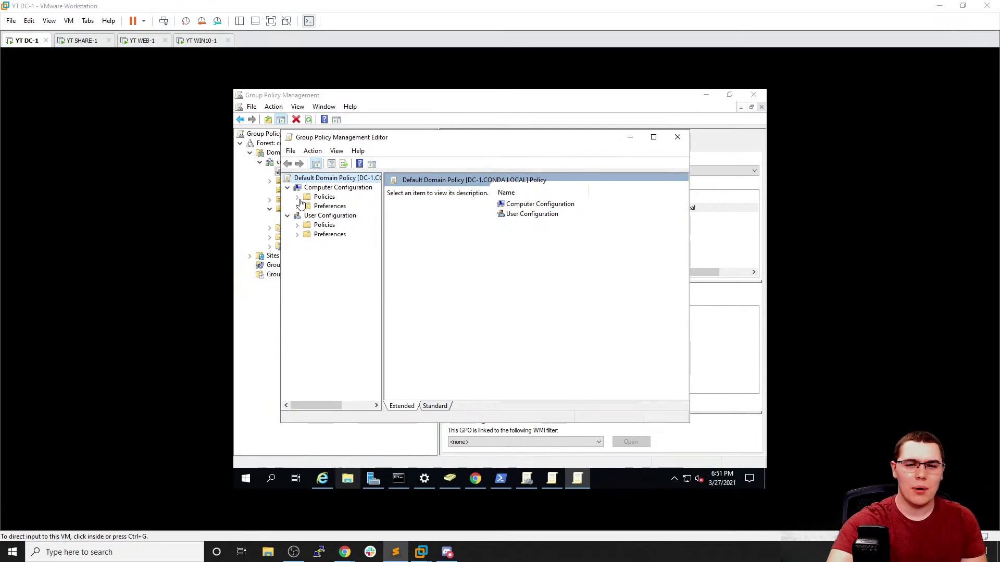
{"action": "left_click", "coordinate": [653, 137]}
{"action": "left_click", "coordinate": [250, 153]}
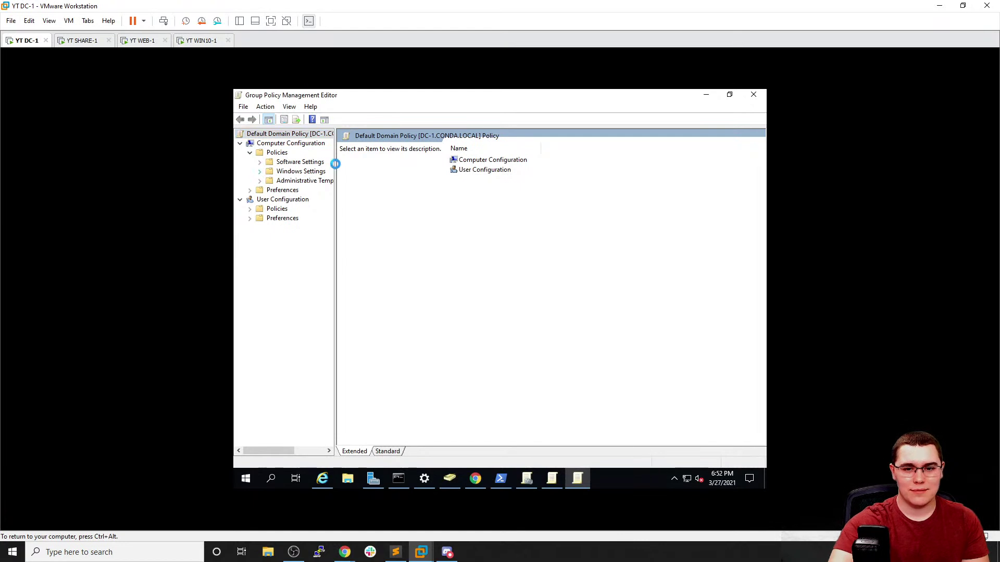
{"action": "left_click_drag", "start_coordinate": [335, 163], "coordinate": [505, 167]}
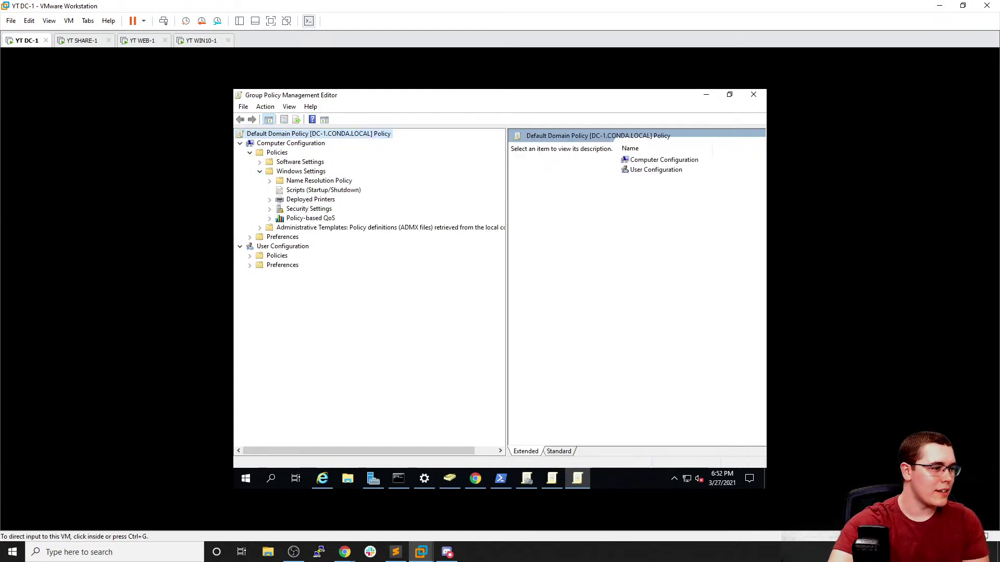
{"action": "left_click", "coordinate": [269, 209]}
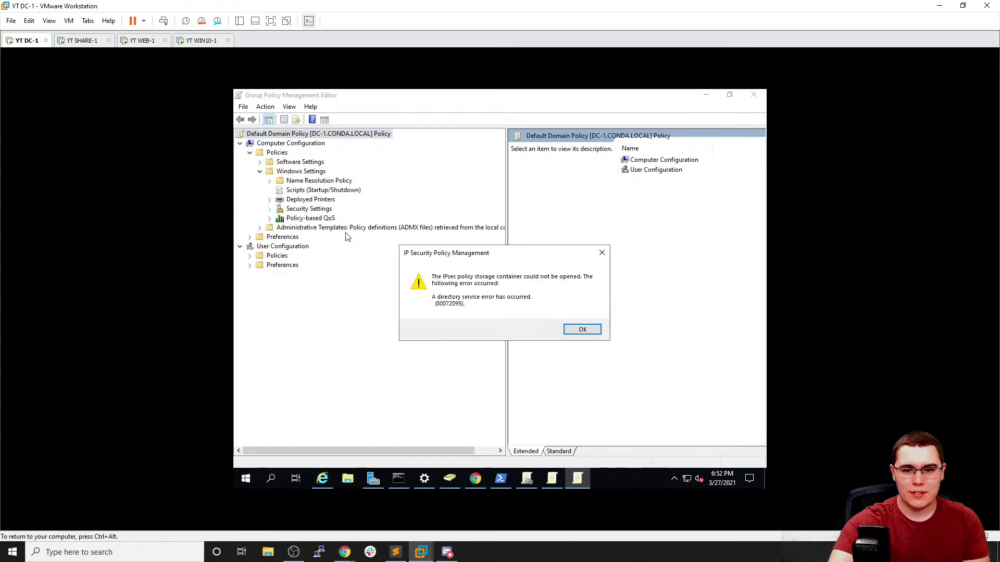
{"action": "left_click", "coordinate": [582, 331]}
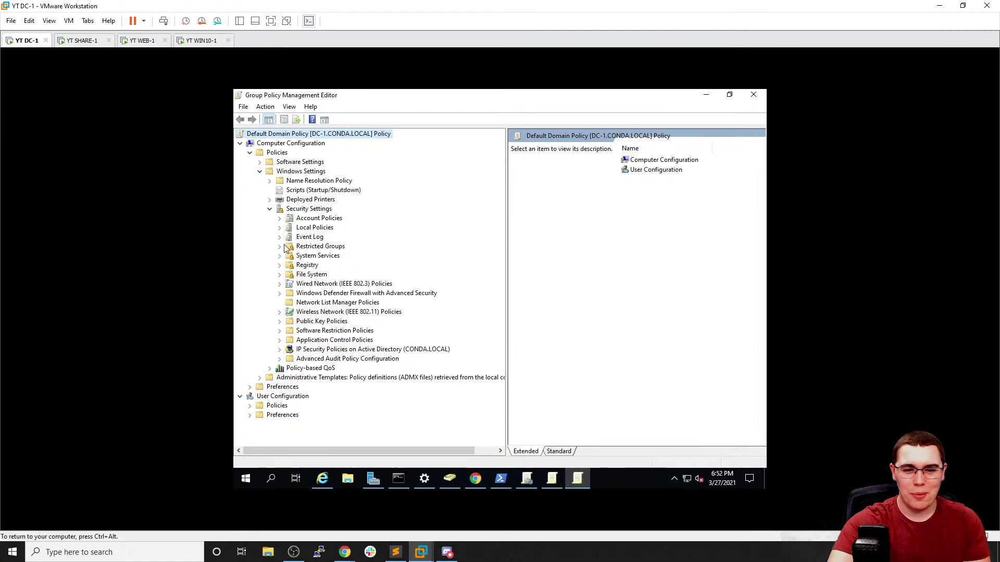
Expand Local Policies, list the Security Options policies, then return to the GlobalSign GPO guide
{"action": "left_click", "coordinate": [280, 228]}
{"action": "left_click", "coordinate": [310, 255]}
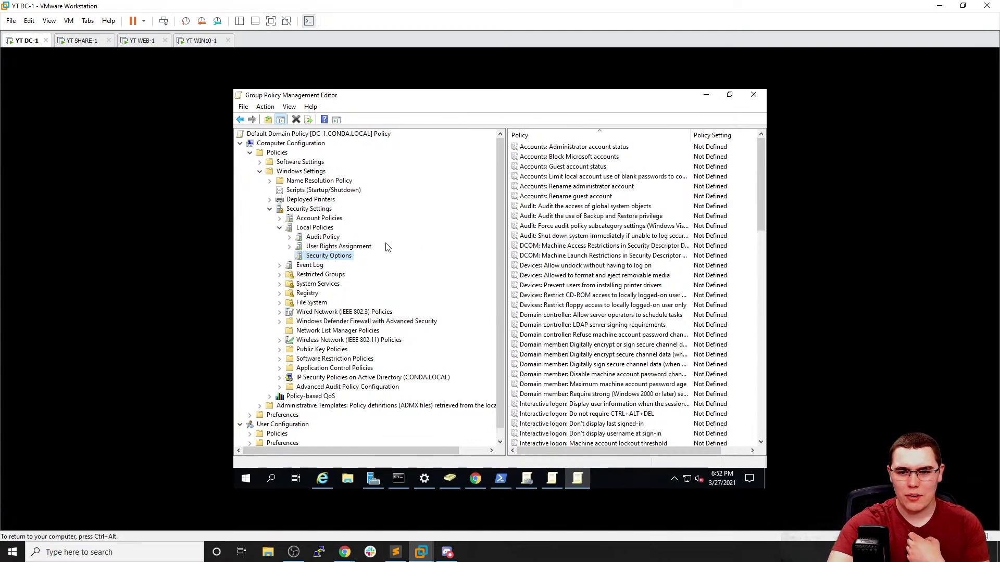
{"action": "scroll", "coordinate": [574, 275], "scroll_direction": "down", "scroll_amount": 4}
{"action": "scroll", "coordinate": [575, 274], "scroll_direction": "down", "scroll_amount": 10}
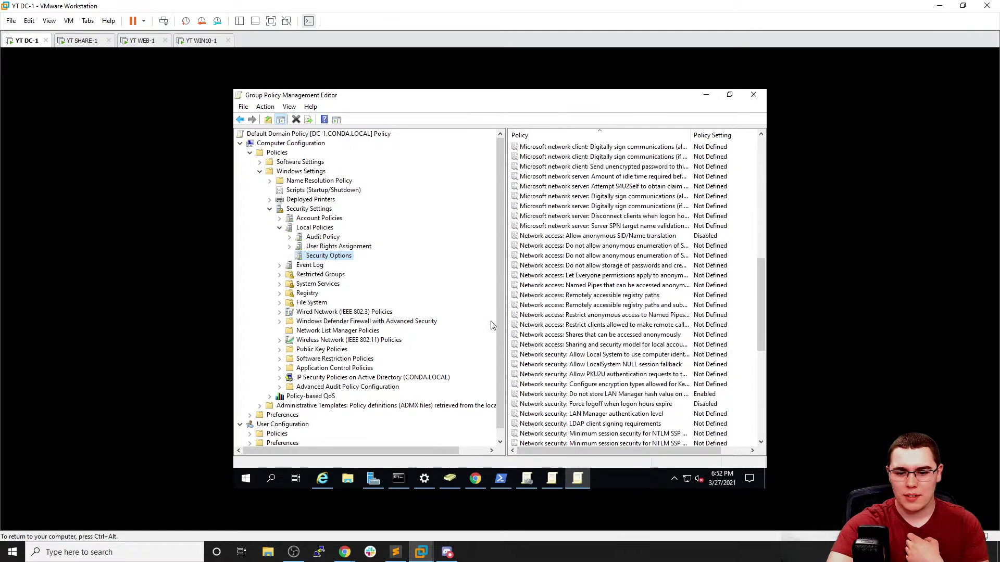
{"action": "left_click", "coordinate": [476, 478]}
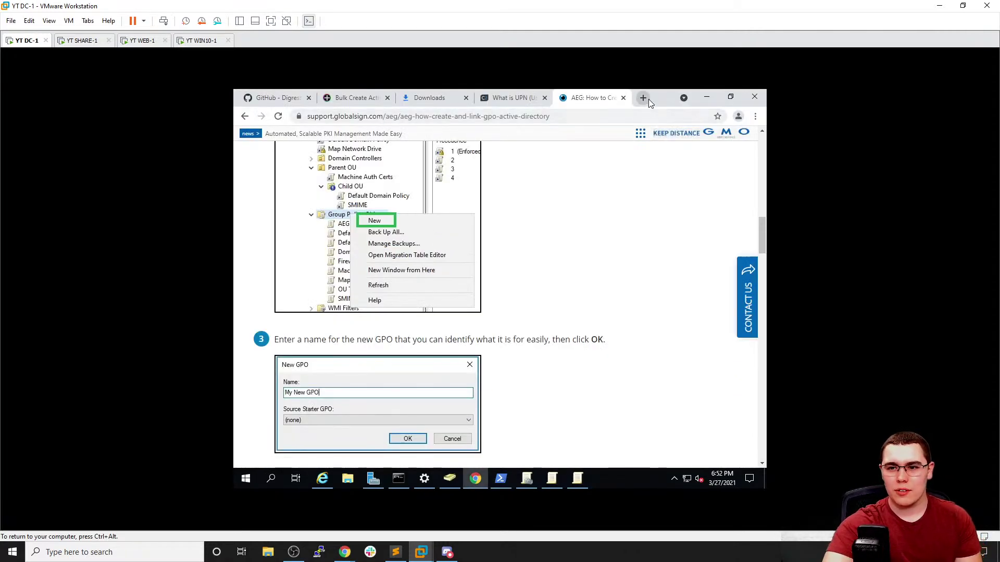
Search Google for 'windows domain gpo set password policy' to find the Account Policies\Password Policy path
{"action": "left_click", "coordinate": [646, 99]}
{"action": "type", "text": "window"}
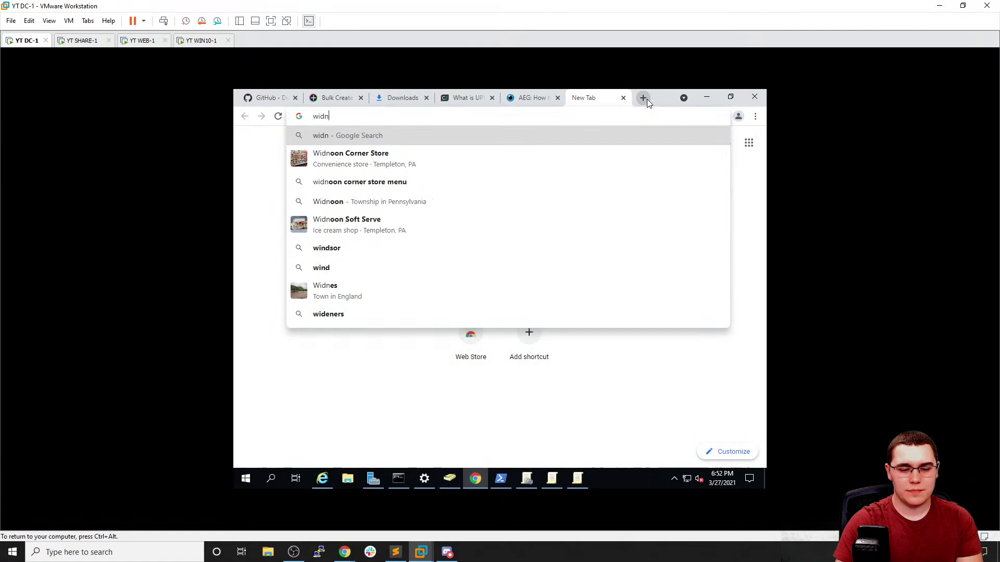
{"action": "type", "text": "s domain "}
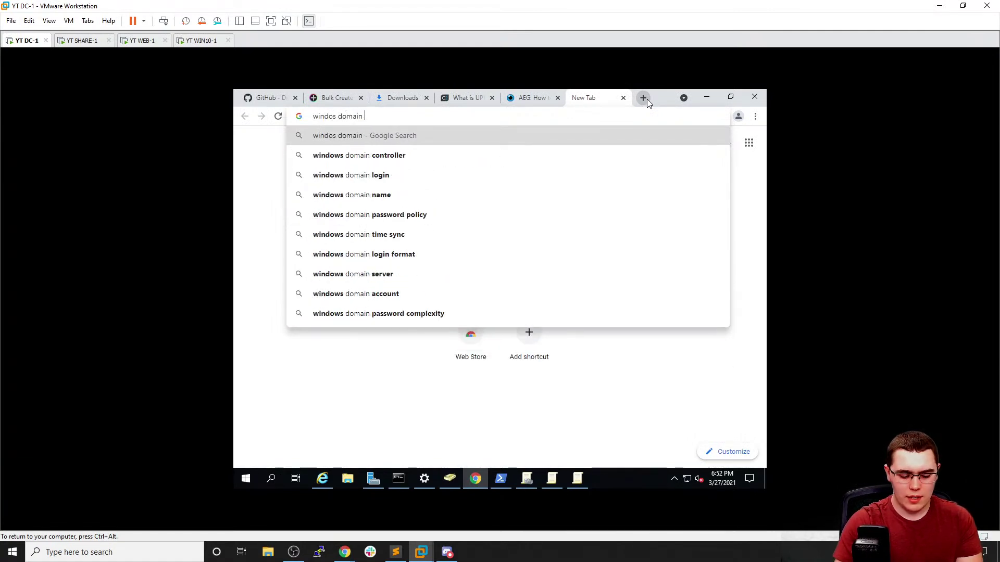
{"action": "type", "text": "gpo set p"}
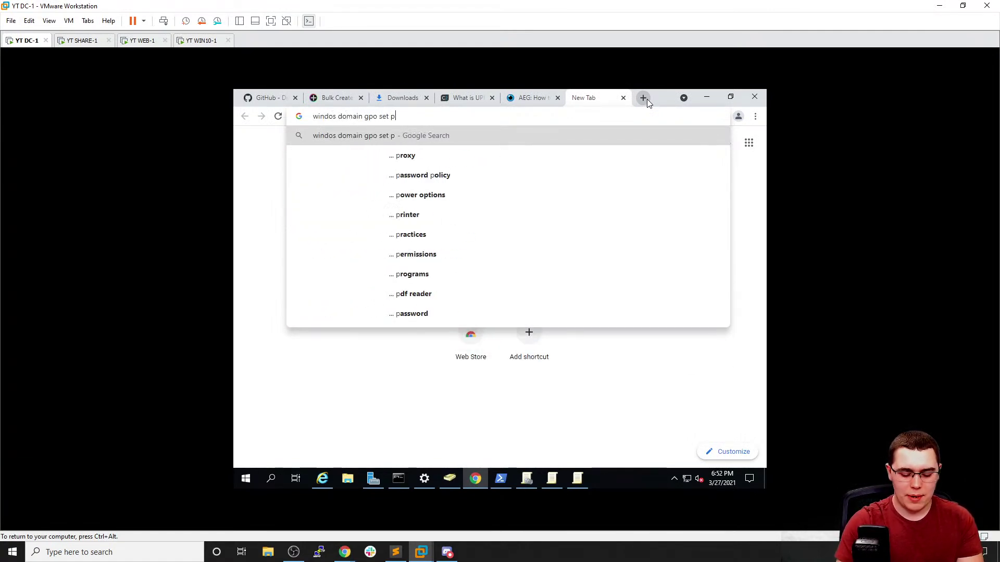
{"action": "type", "text": "assword policy\\"}
{"action": "key", "text": "Return"}
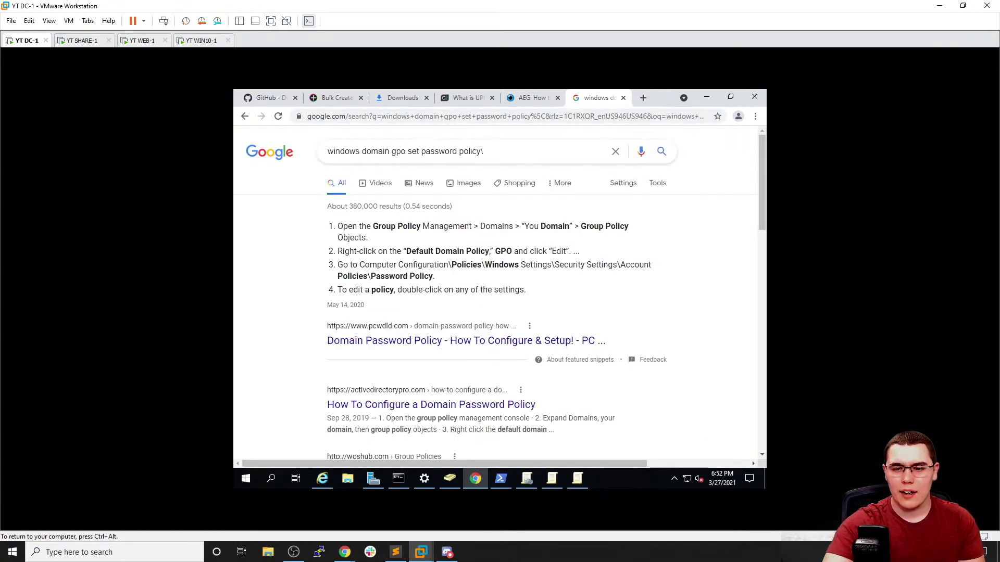
{"action": "left_click_drag", "start_coordinate": [564, 264], "coordinate": [596, 265]}
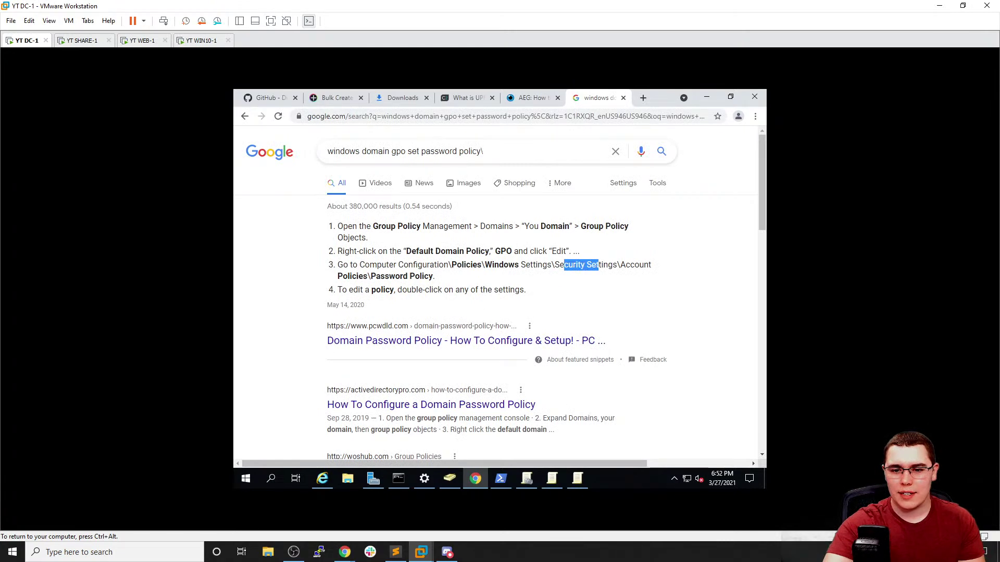
{"action": "left_click", "coordinate": [577, 479]}
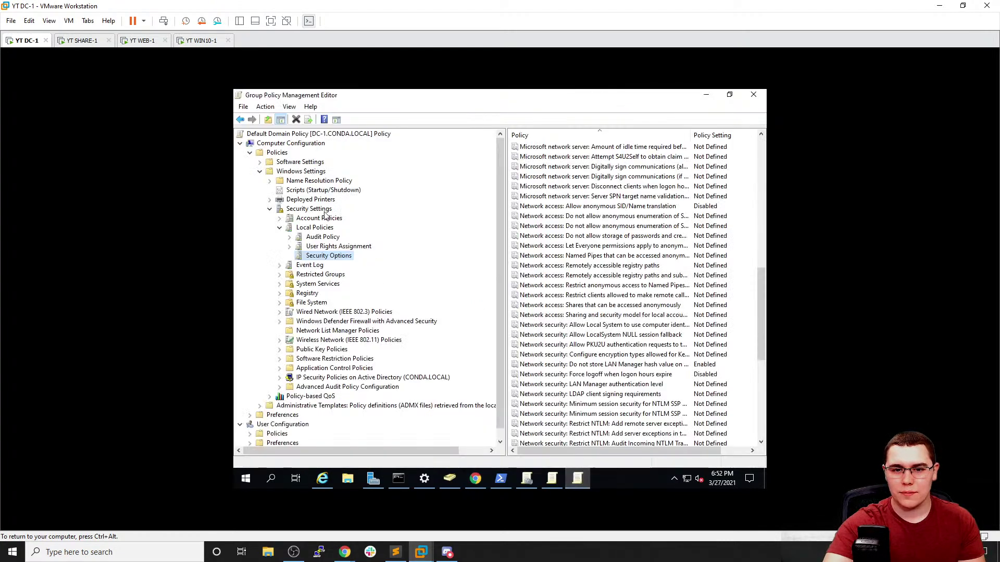
Collapse Local Policies and open Account Policies > Password Policy in the editor
{"action": "left_click", "coordinate": [280, 228]}
{"action": "left_click", "coordinate": [280, 219]}
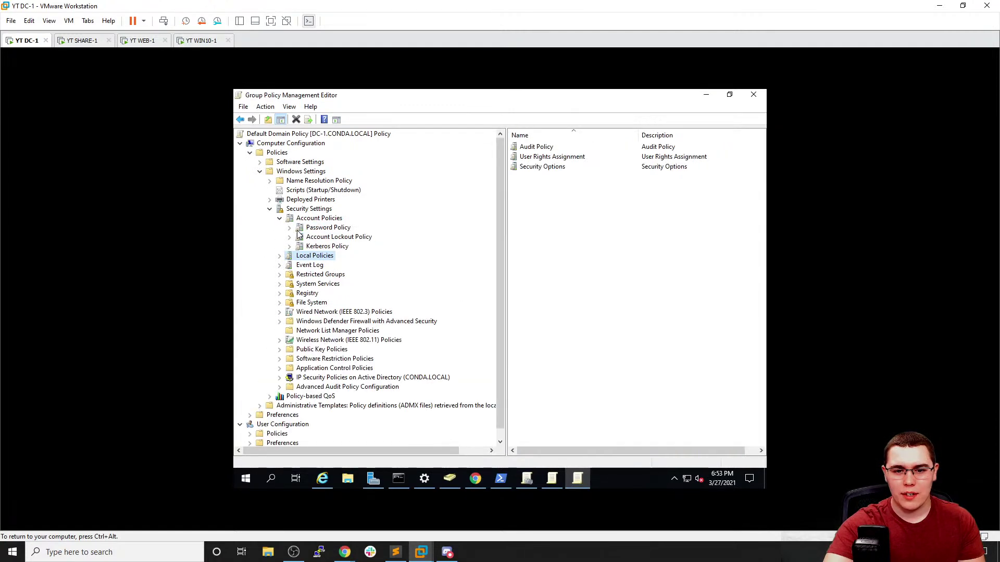
{"action": "left_click", "coordinate": [304, 231]}
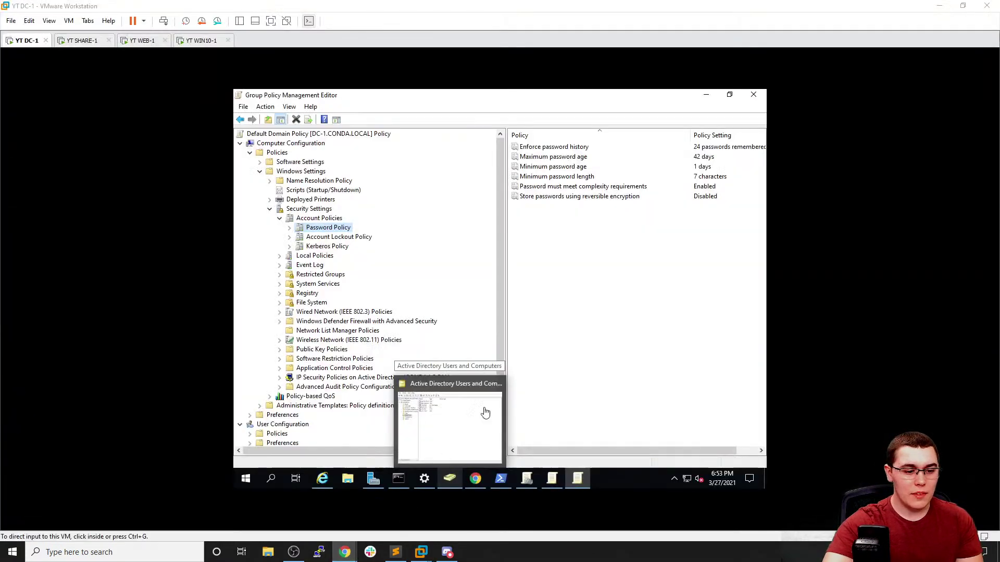
{"action": "left_click", "coordinate": [640, 234]}
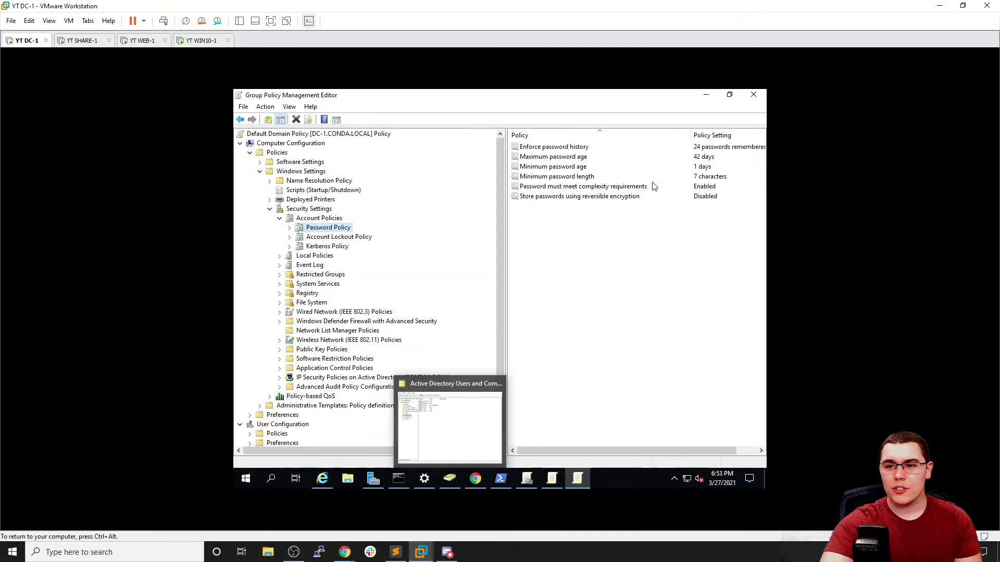
Review each password setting: 24-password history, 42-day maximum age, 7-character minimum length, complexity enabled
{"action": "left_click", "coordinate": [644, 149]}
{"action": "mouse_move", "coordinate": [611, 450]}
{"action": "left_mouse_down"}
{"action": "mouse_move", "coordinate": [639, 451]}
{"action": "mouse_move", "coordinate": [614, 448]}
{"action": "left_mouse_up"}
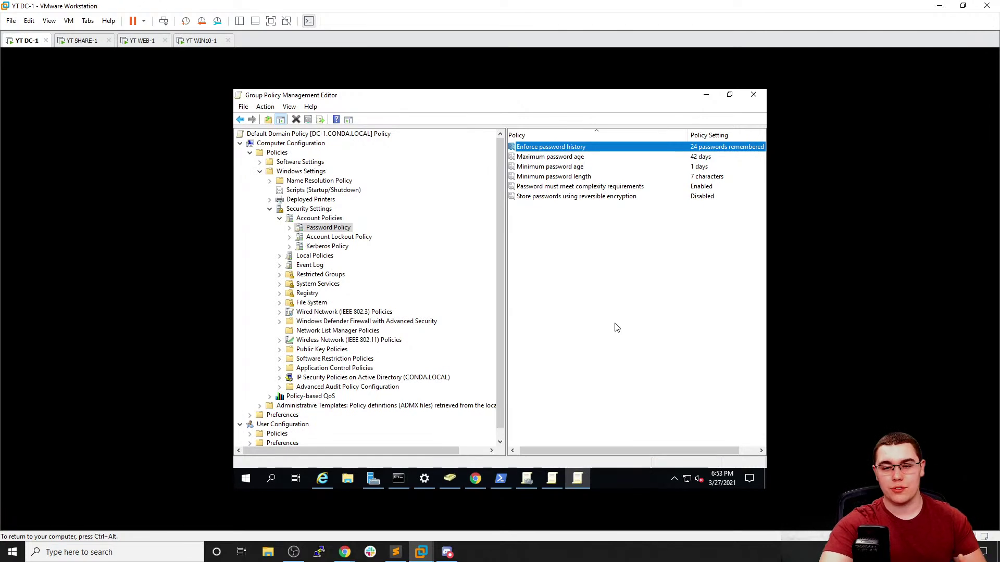
{"action": "left_click", "coordinate": [623, 159]}
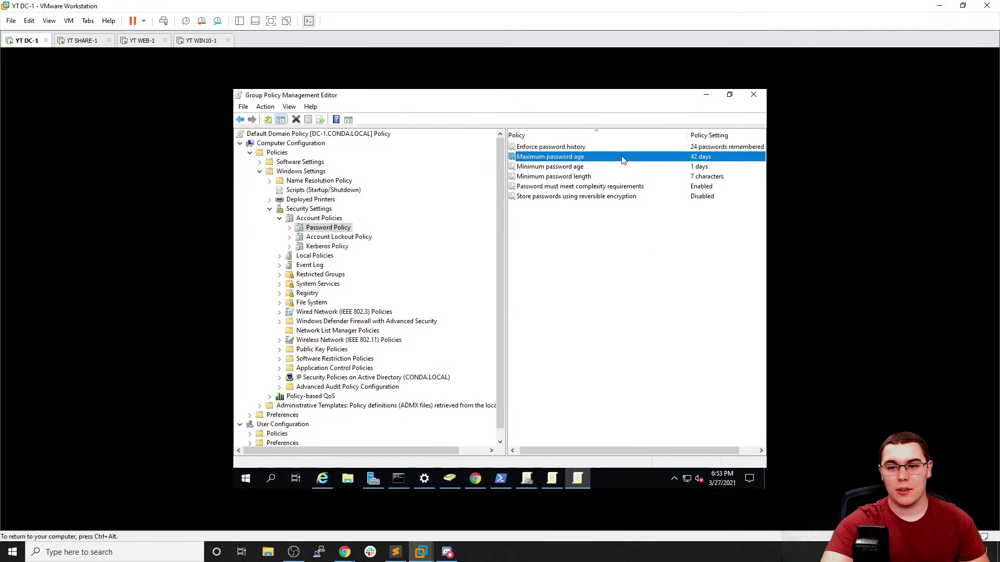
{"action": "left_click", "coordinate": [629, 169]}
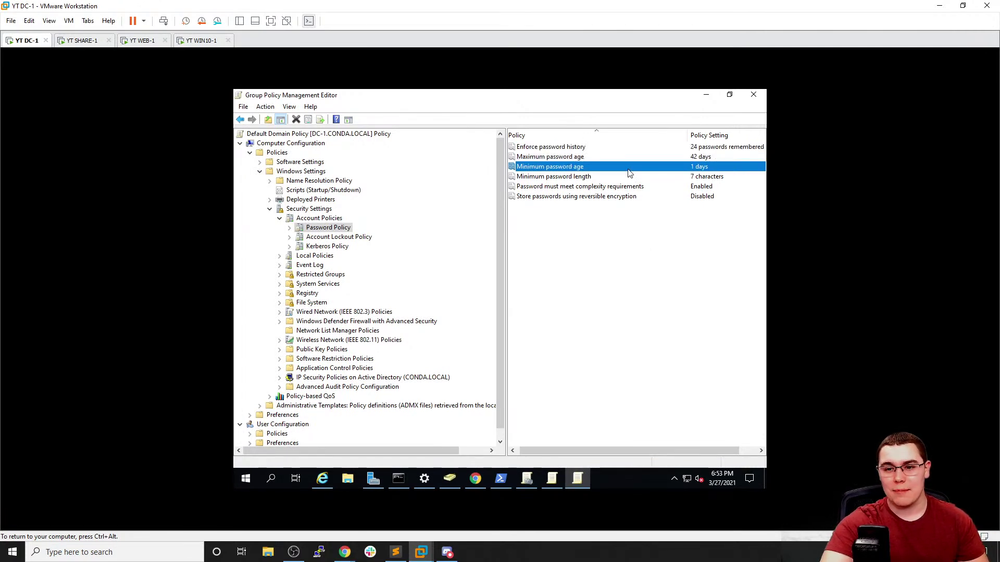
{"action": "left_click", "coordinate": [635, 179]}
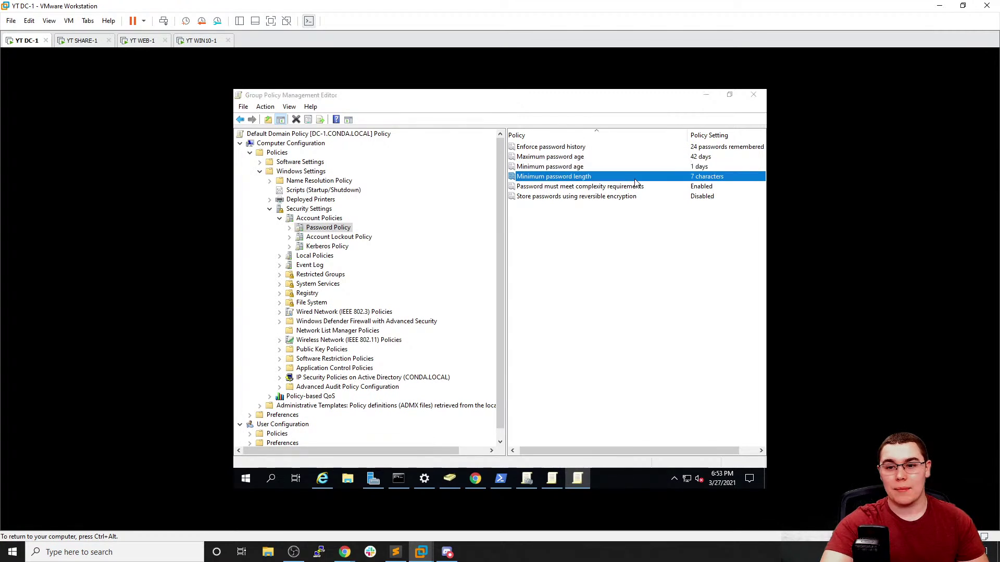
{"action": "double_click", "coordinate": [635, 179]}
{"action": "left_click", "coordinate": [598, 151]}
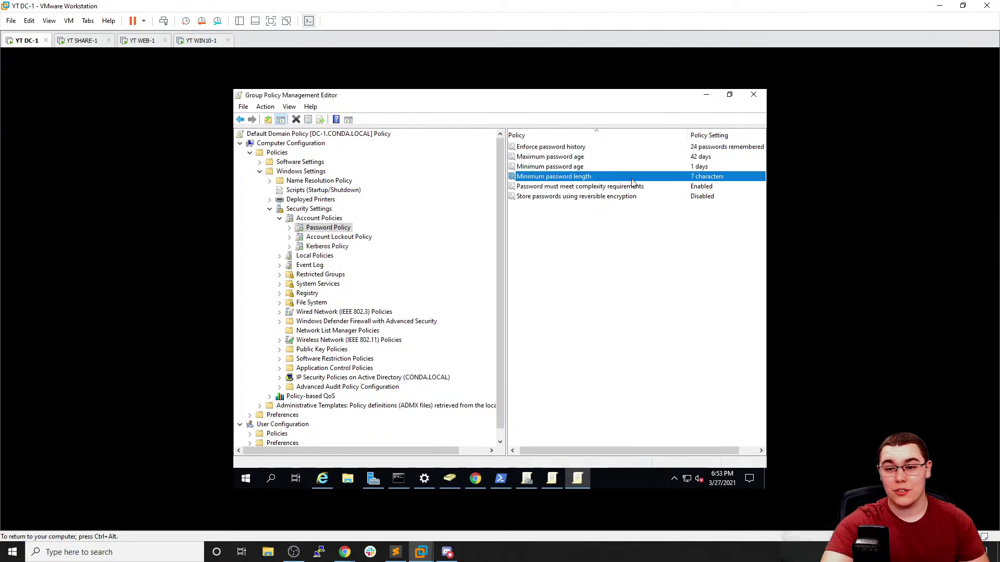
{"action": "left_click", "coordinate": [698, 188]}
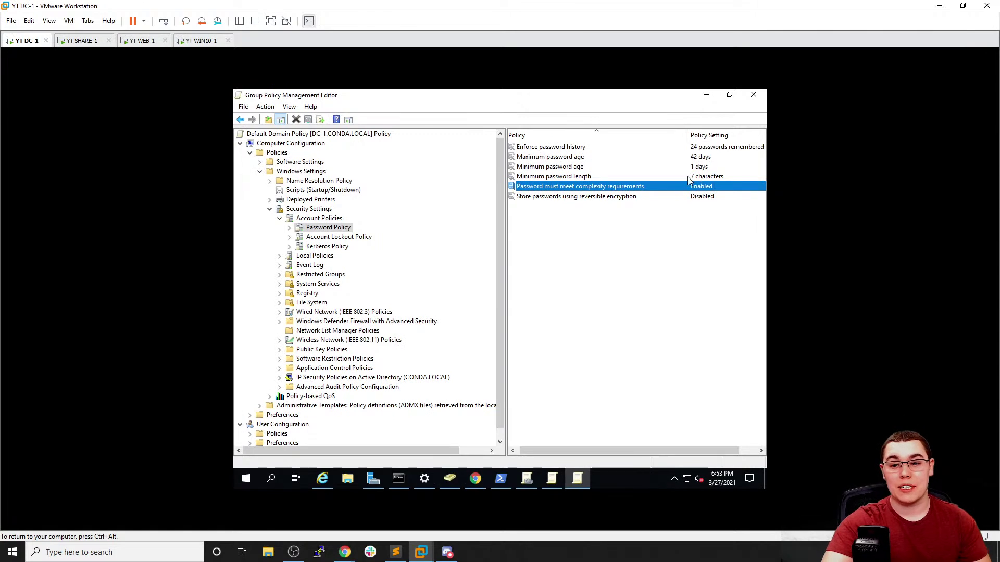
{"action": "left_click", "coordinate": [669, 199]}
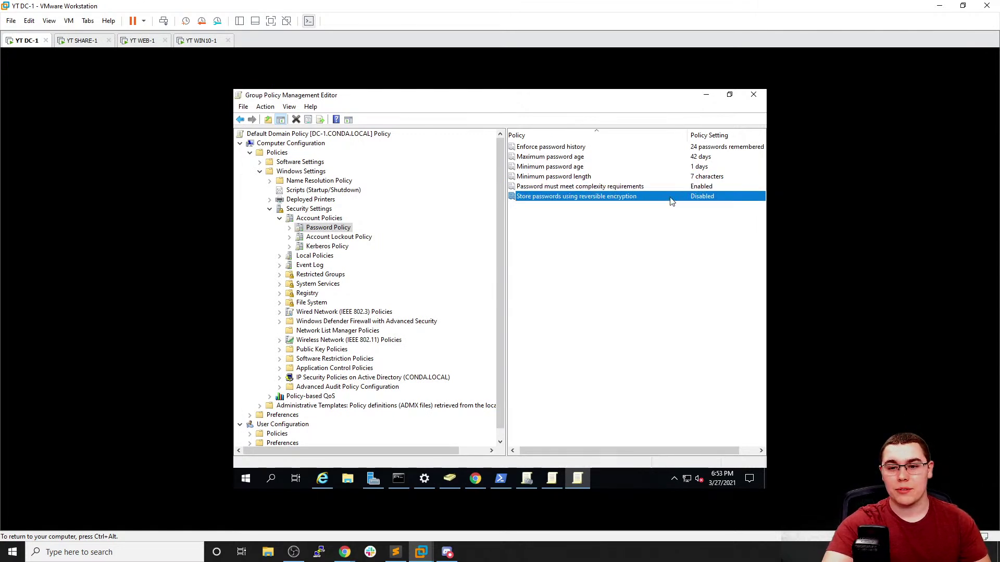
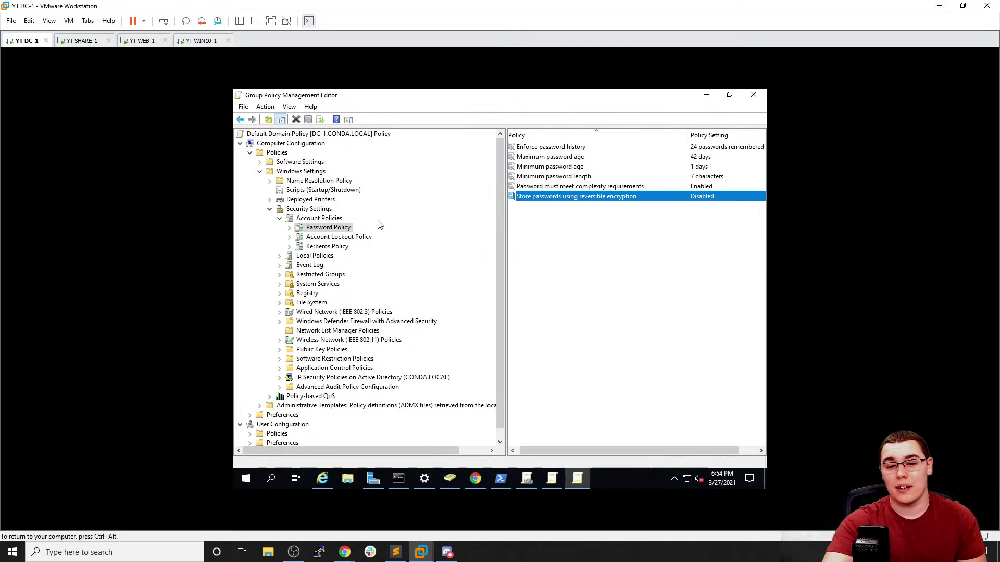
Show the Account Lockout Policy settings, where the threshold is currently 0 invalid logon attempts
{"action": "left_click", "coordinate": [352, 238]}
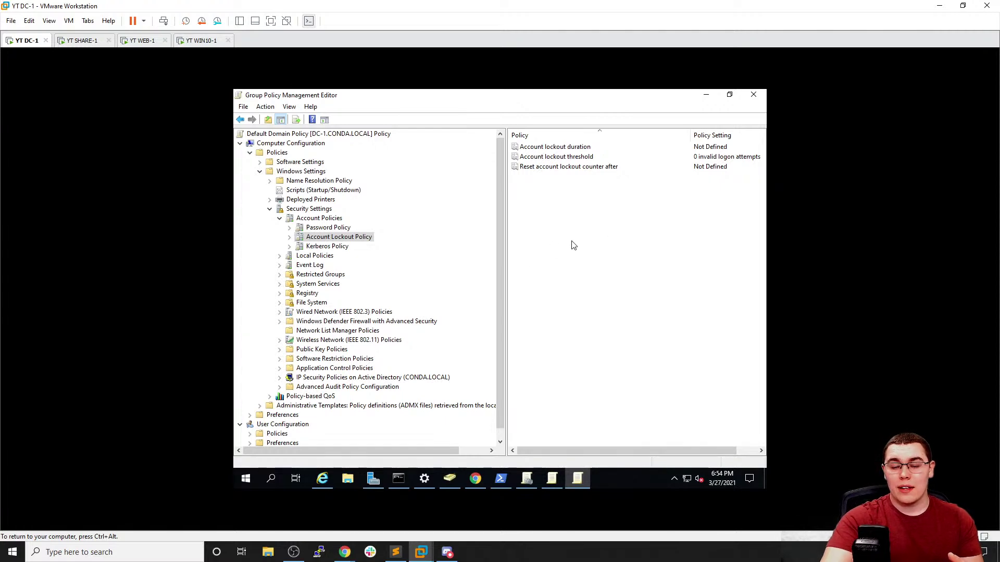
Define account lockout duration as 5 minutes, accepting the suggested 5-attempt threshold and 5-minute reset
{"action": "double_click", "coordinate": [715, 148]}
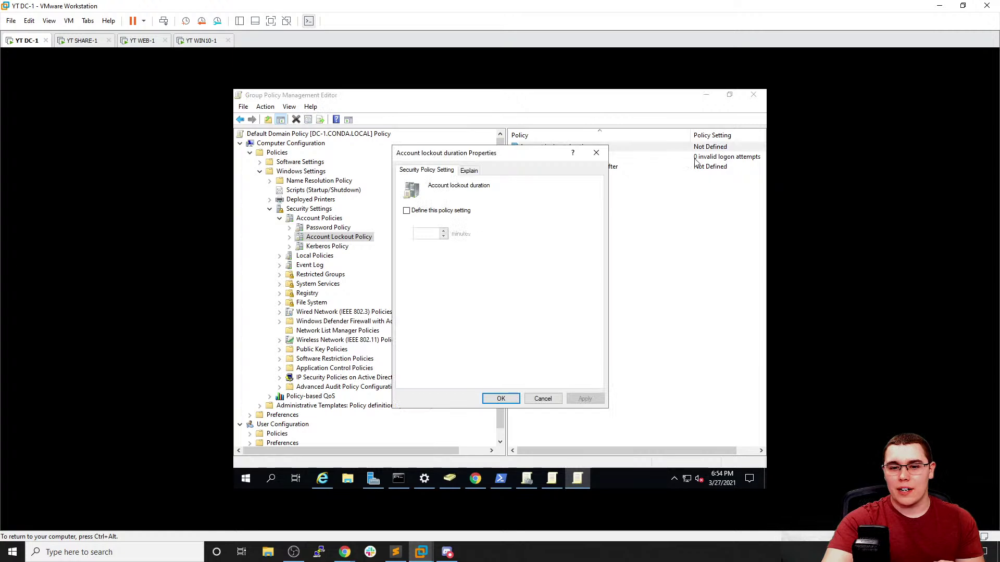
{"action": "left_click", "coordinate": [406, 211]}
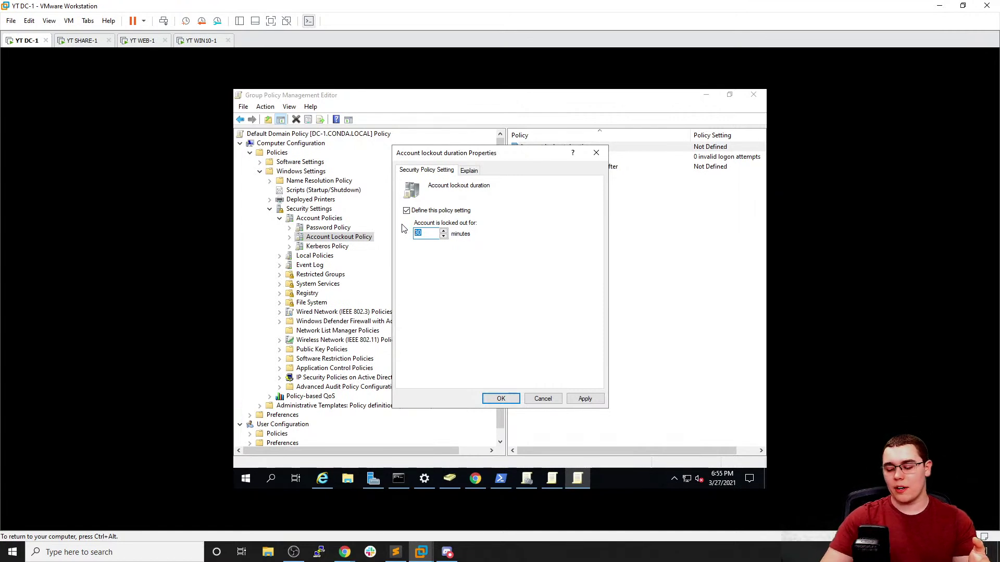
{"action": "type", "text": "30"}
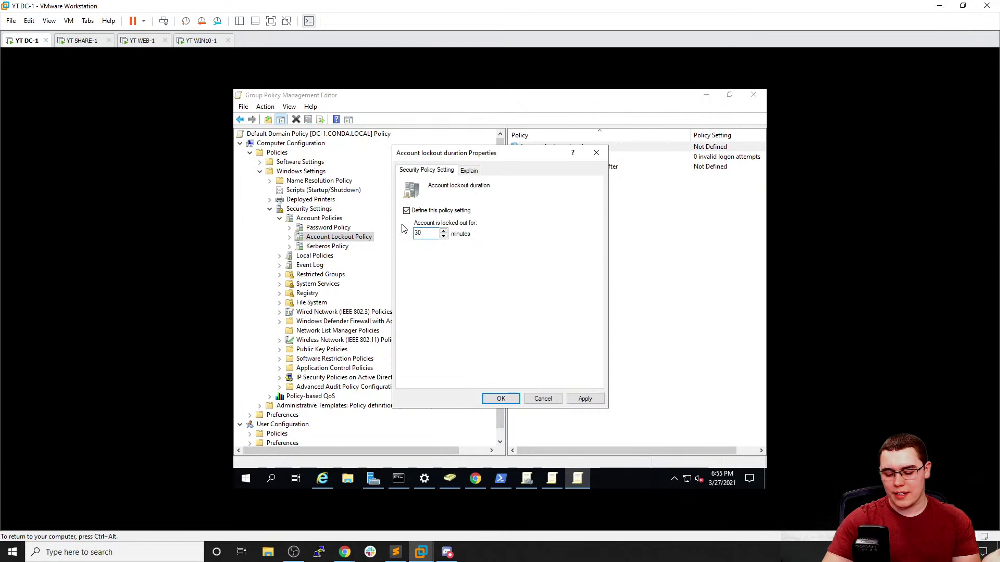
{"action": "key", "text": "shift+Home"}
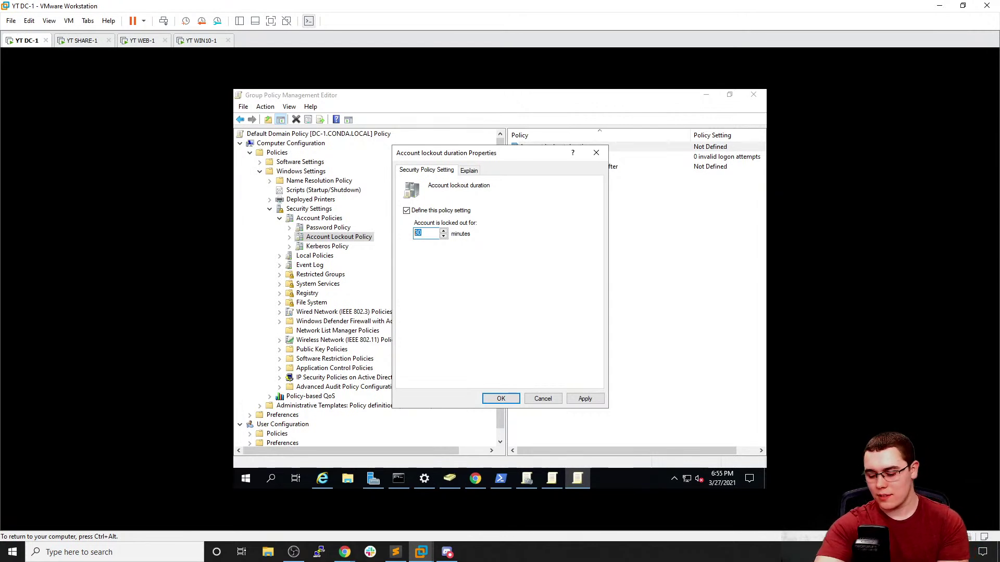
{"action": "type", "text": "5"}
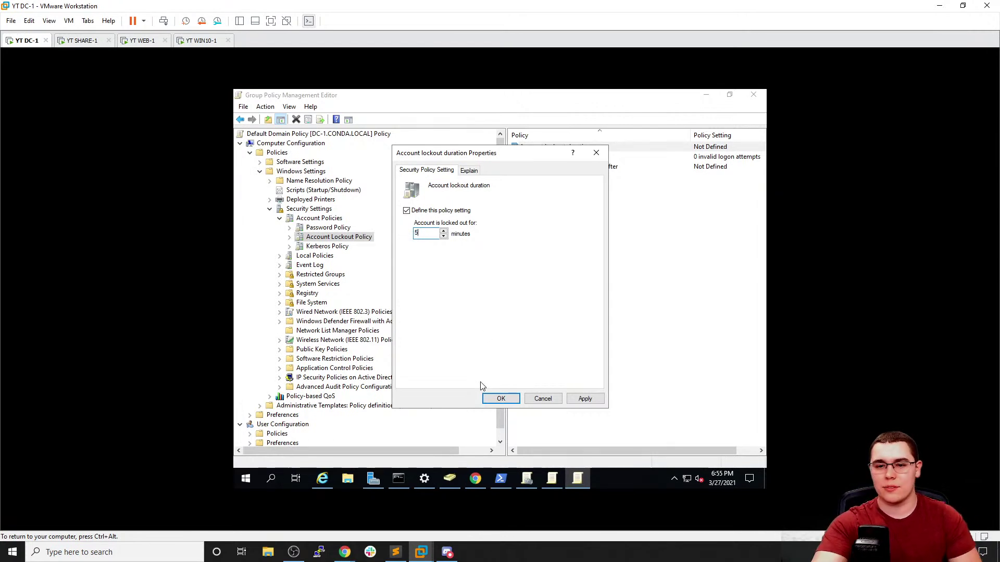
{"action": "left_click", "coordinate": [587, 399]}
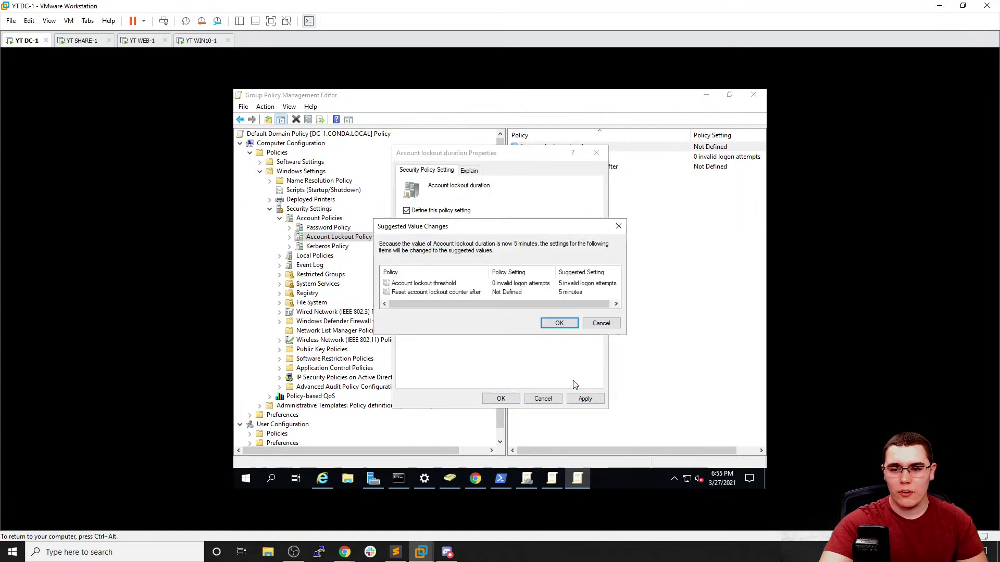
{"action": "left_click", "coordinate": [559, 324]}
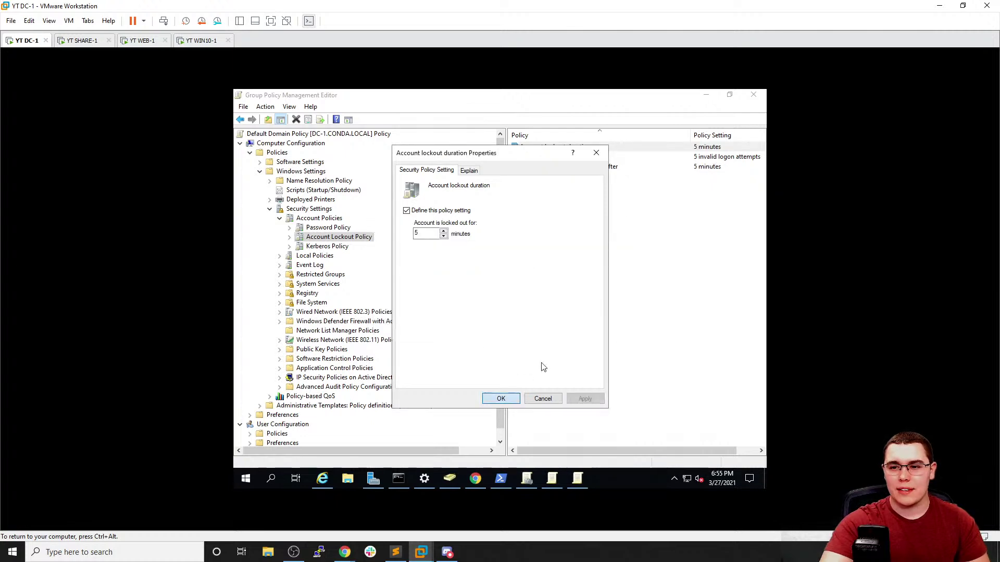
{"action": "left_click", "coordinate": [501, 398]}
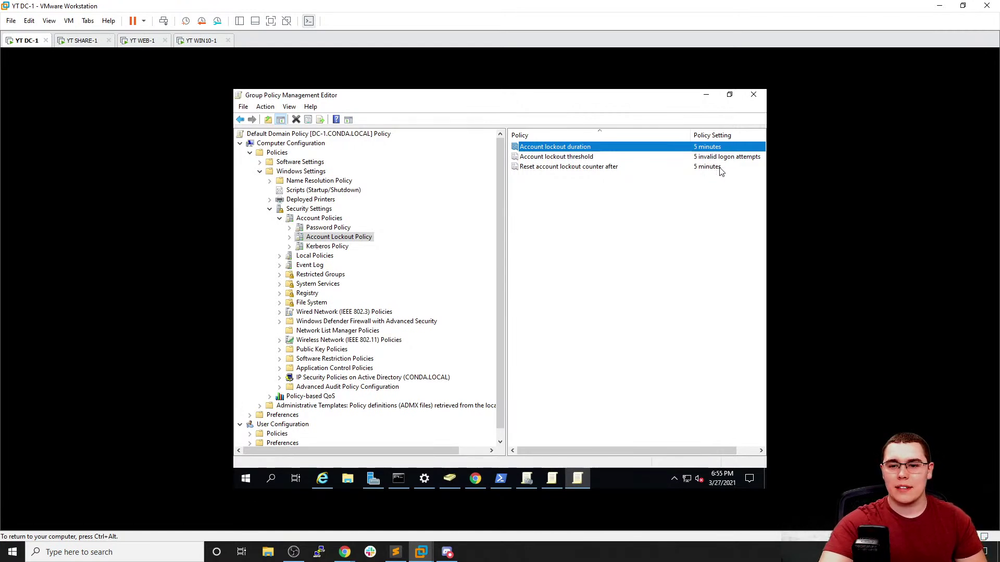
Highlight the 5-minute reset counter setting, then switch to the WIN10-1 virtual machine
{"action": "left_click", "coordinate": [711, 167]}
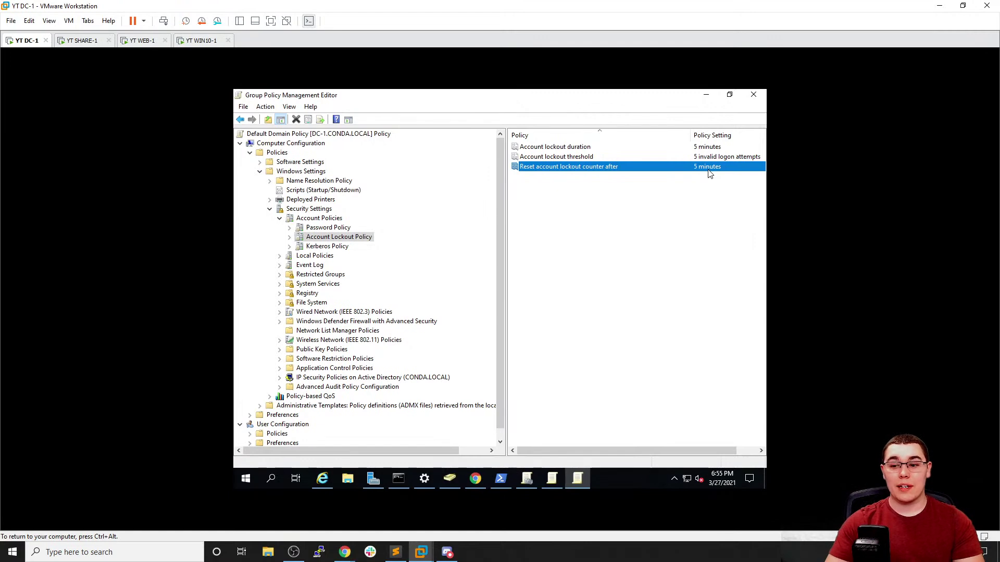
{"action": "left_click", "coordinate": [201, 40]}
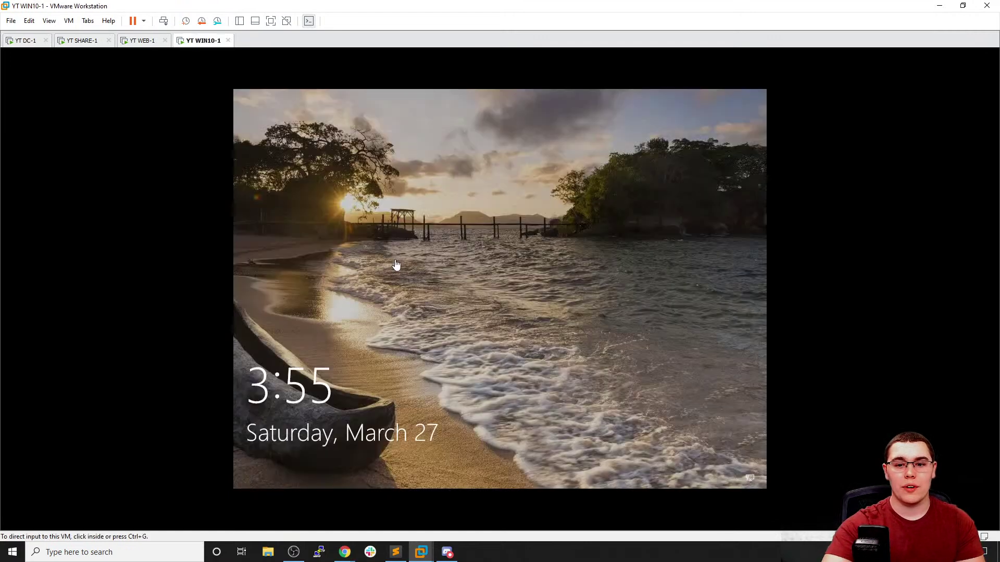
On WIN10-1's sign-in screen, choose Other user and enter a domain user's user name
{"action": "left_click", "coordinate": [431, 326]}
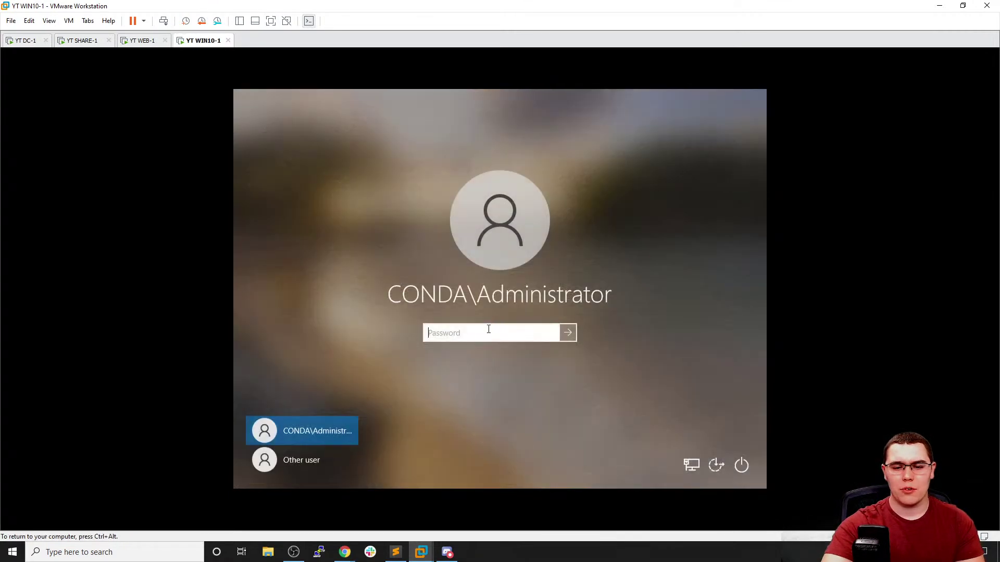
{"action": "left_click", "coordinate": [332, 455]}
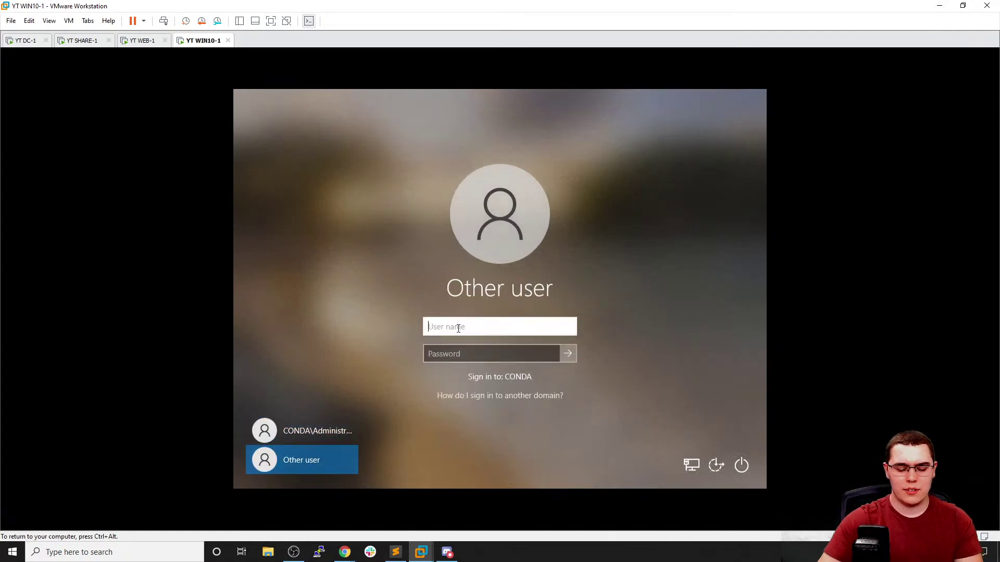
{"action": "type", "text": "john.smith"}
{"action": "key", "text": "Tab"}
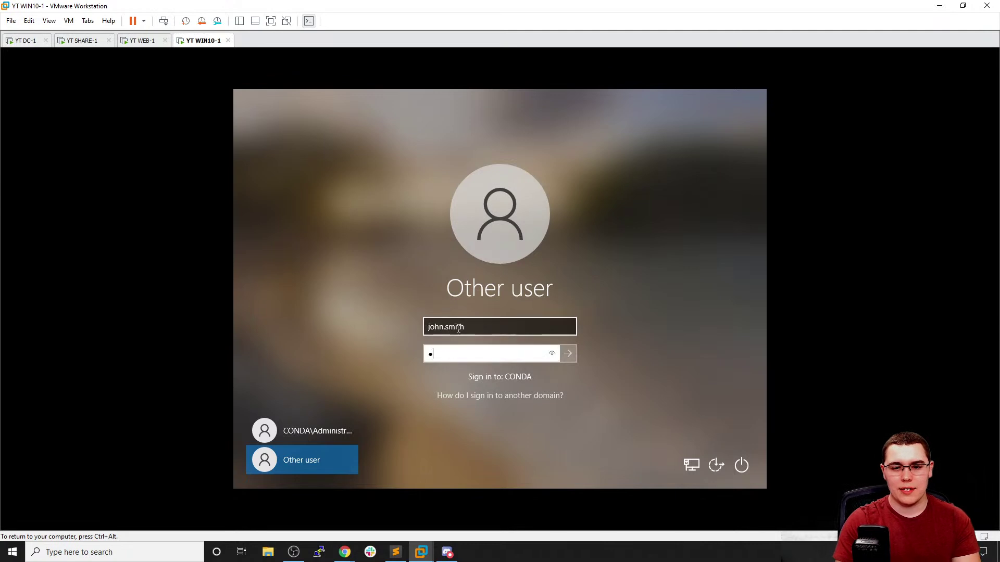
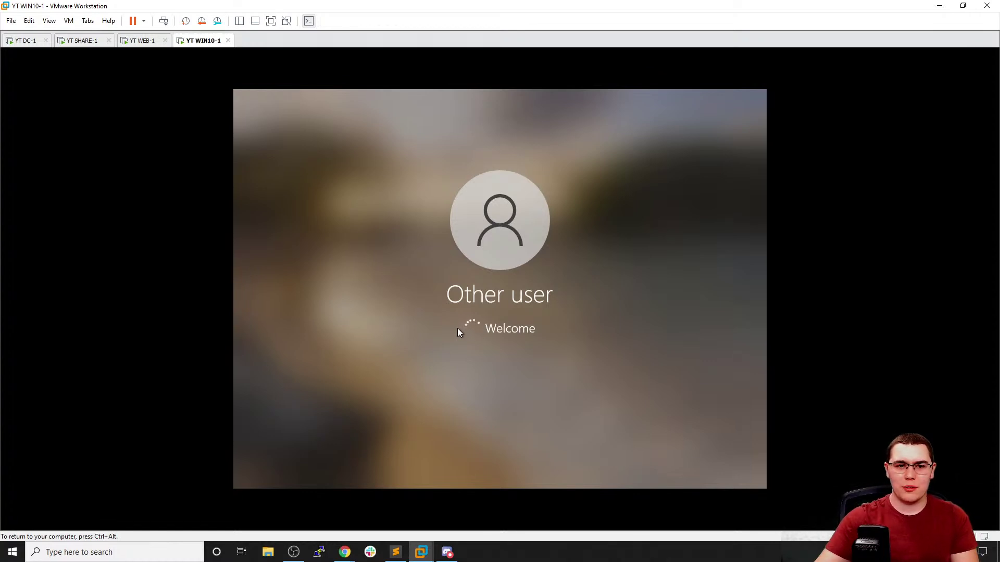
Switch to the YT DC-1 virtual machine, where the Default Domain Policy lockout settings are shown
{"action": "left_click", "coordinate": [25, 41]}
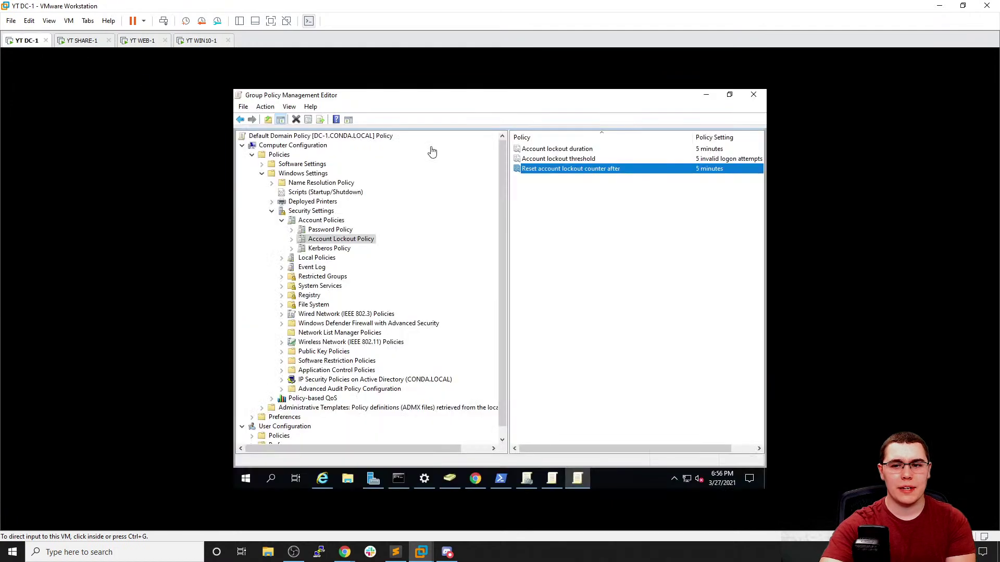
Minimize the open windows and view the test user's Account tab from Global Users in Active Directory Users and Computers
{"action": "left_click", "coordinate": [701, 98]}
{"action": "left_click", "coordinate": [704, 100]}
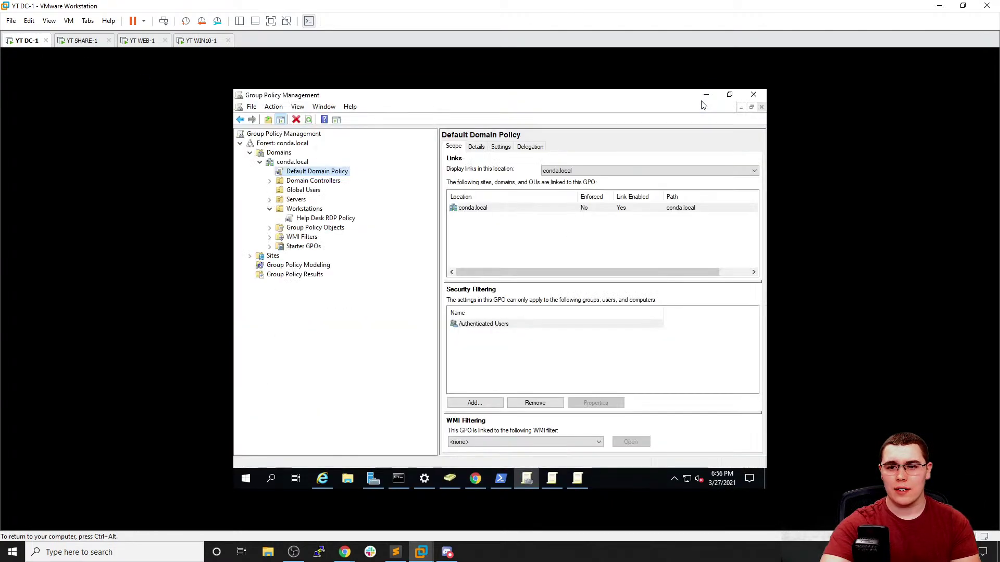
{"action": "left_click", "coordinate": [703, 97]}
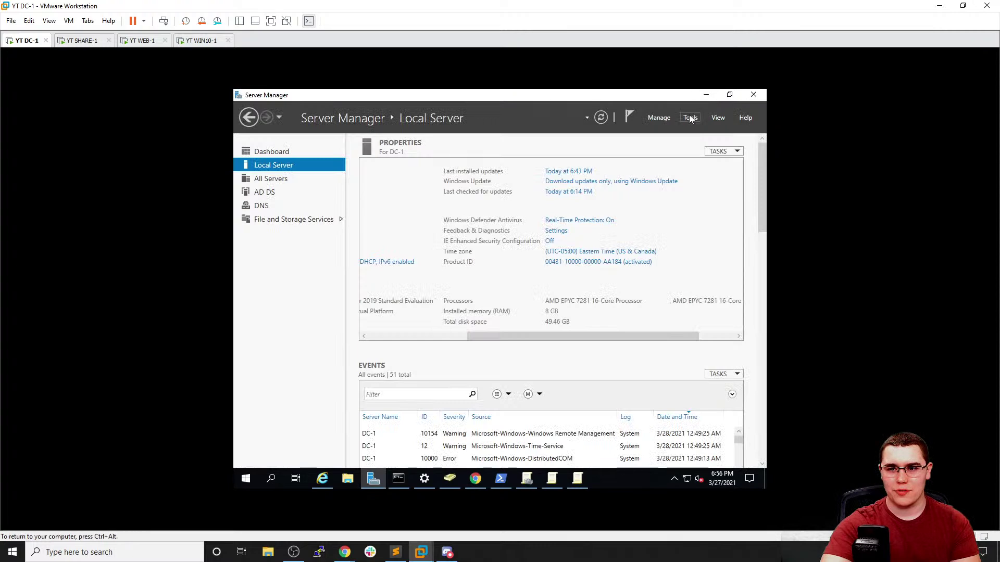
{"action": "mouse_move", "coordinate": [525, 477]}
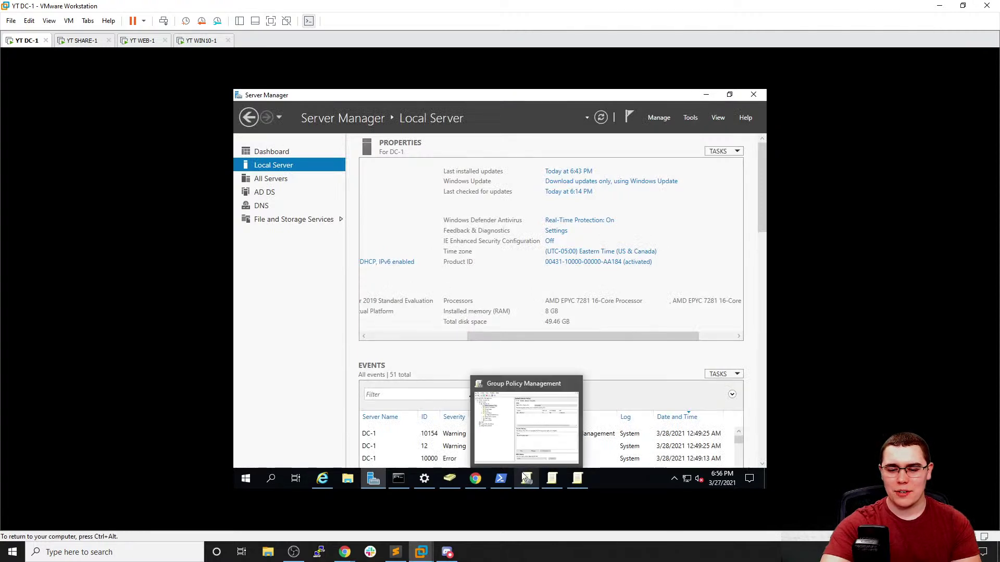
{"action": "left_click", "coordinate": [449, 478]}
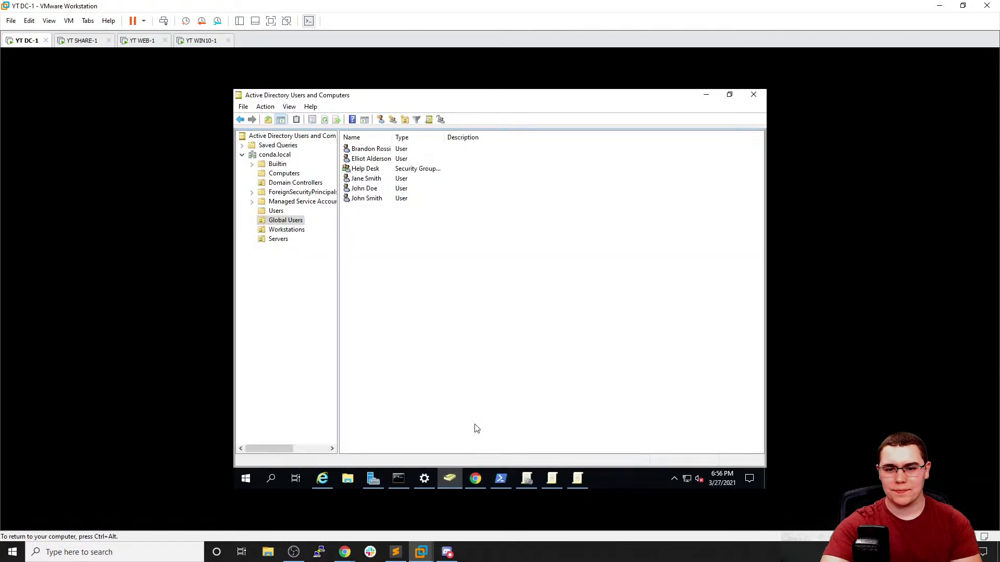
{"action": "double_click", "coordinate": [374, 199]}
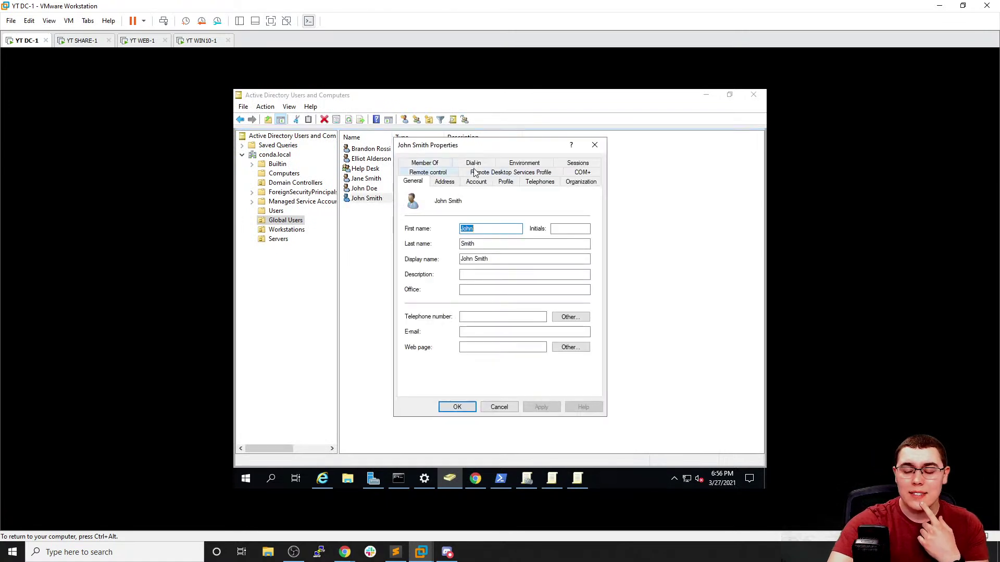
{"action": "left_click", "coordinate": [467, 183]}
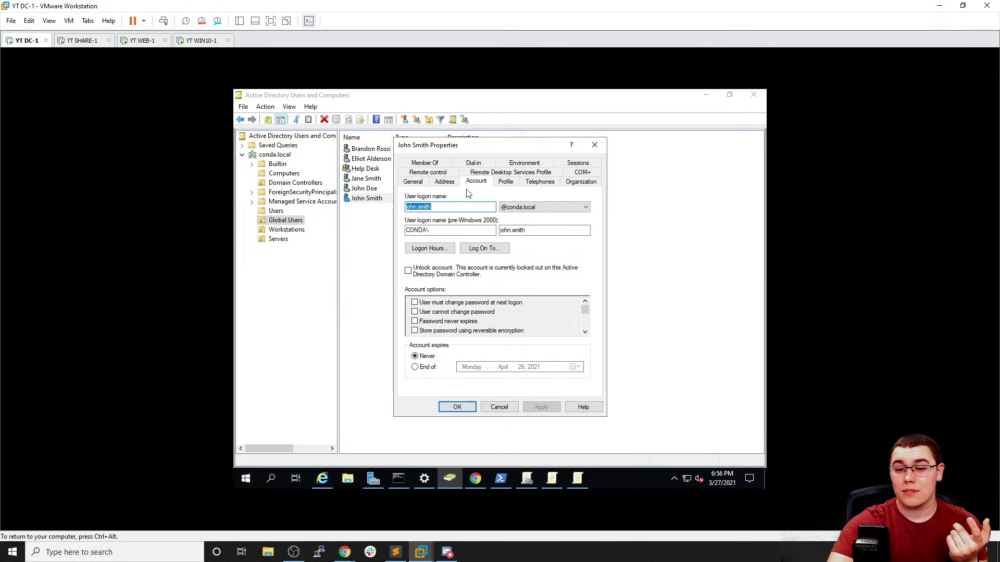
{"action": "mouse_move", "coordinate": [585, 313]}
{"action": "left_mouse_down"}
{"action": "mouse_move", "coordinate": [587, 337]}
{"action": "mouse_move", "coordinate": [589, 299]}
{"action": "mouse_move", "coordinate": [584, 311]}
{"action": "left_mouse_up"}
Acknowledge the account-locked-out message on WIN10-1 and return to DC-1
{"action": "left_click", "coordinate": [205, 40]}
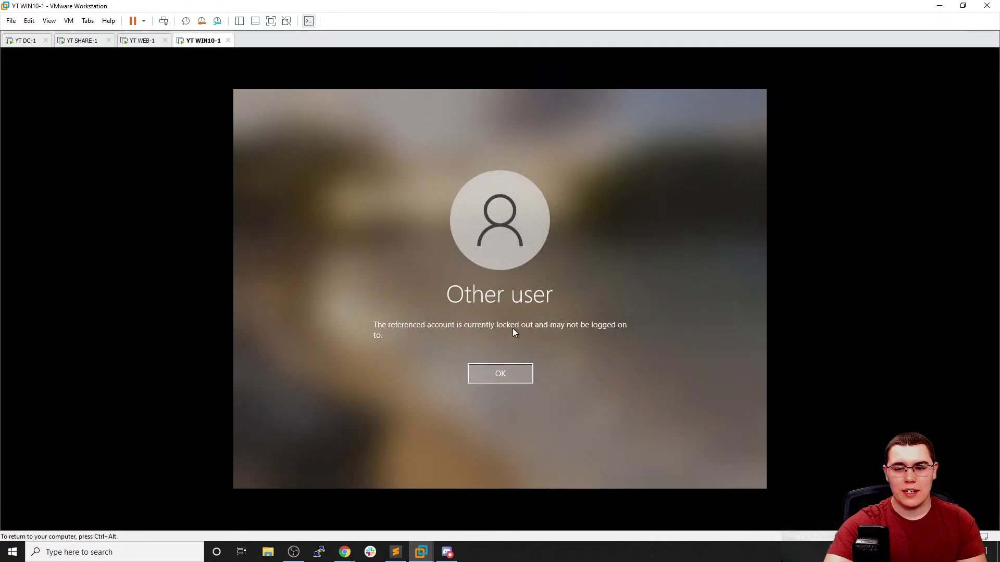
{"action": "left_click", "coordinate": [505, 373]}
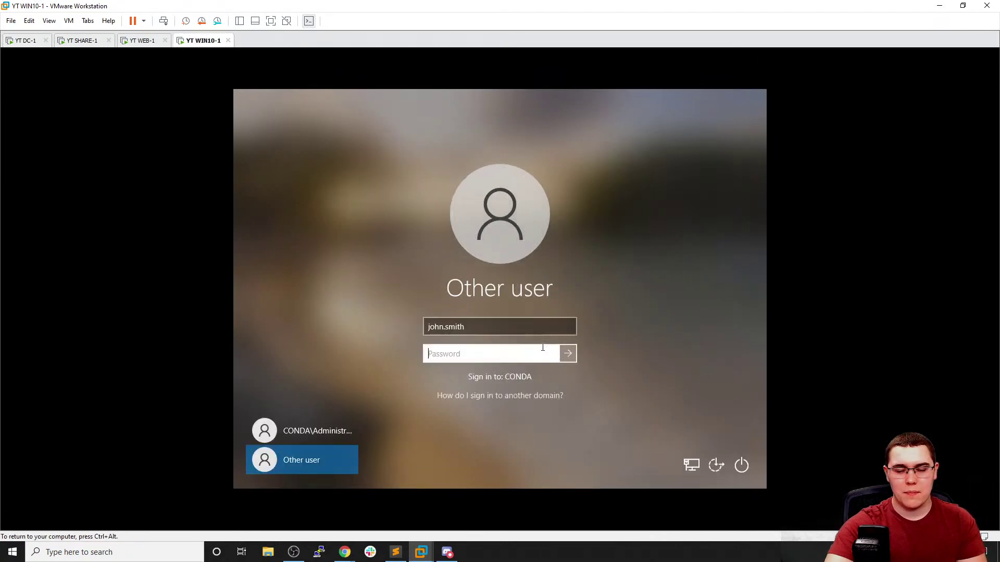
{"action": "left_click", "coordinate": [26, 41]}
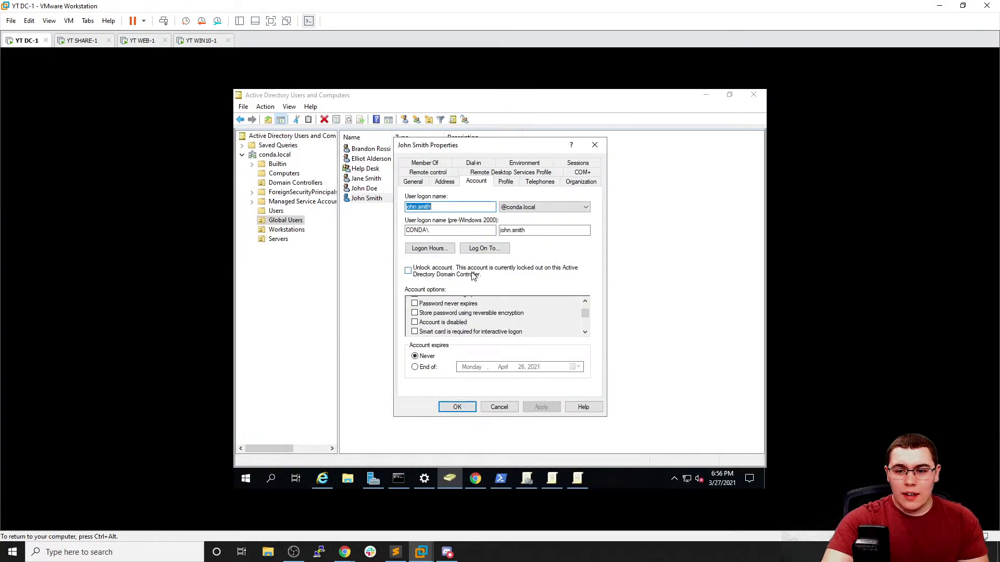
Browse the user's Profile, Telephones, Member Of and Remote Desktop Services Profile tabs
{"action": "left_click", "coordinate": [511, 185]}
{"action": "left_click", "coordinate": [544, 185]}
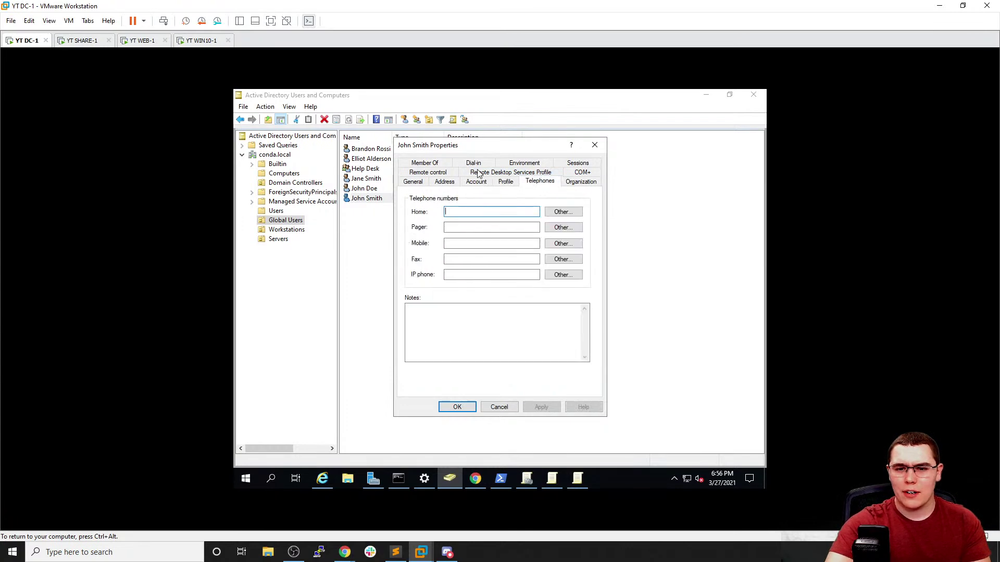
{"action": "left_click", "coordinate": [444, 164]}
{"action": "left_click", "coordinate": [485, 165]}
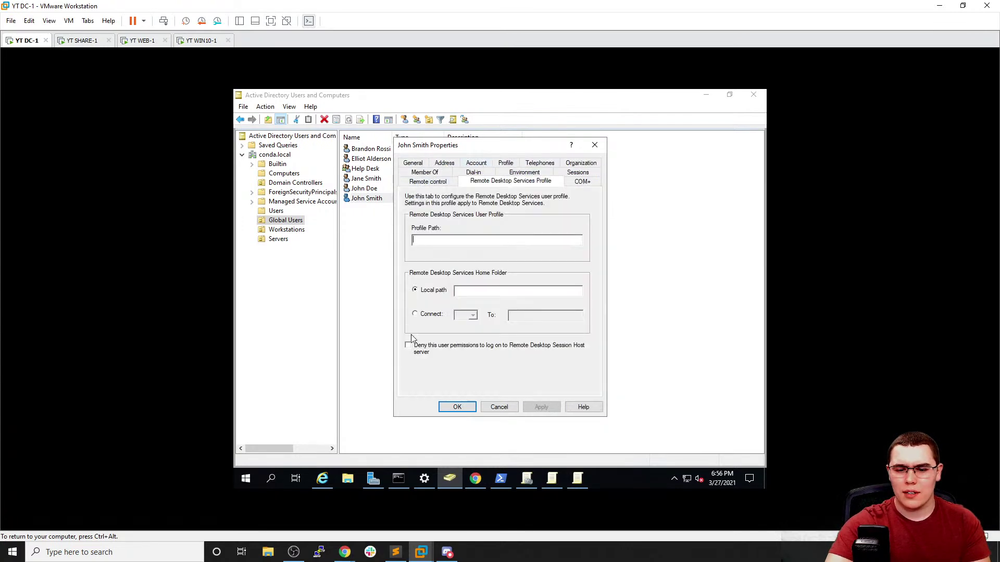
{"action": "left_click", "coordinate": [475, 478]}
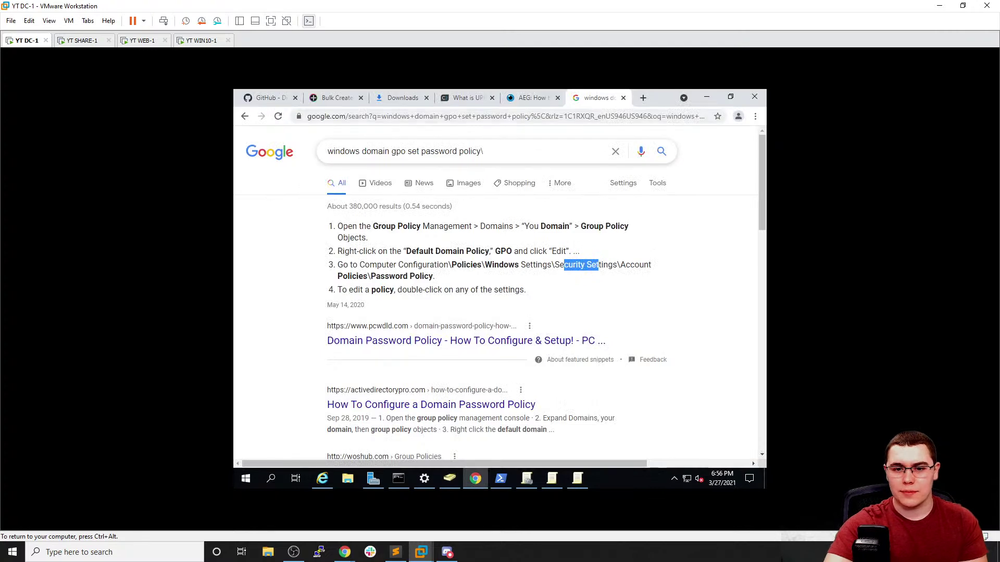
Search Google for finding locked-out Active Directory accounts and open the activedirectorypro.com article
{"action": "triple_click", "coordinate": [406, 151]}
{"action": "type", "text": "act"}
{"action": "type", "text": "ive direcotry s"}
{"action": "type", "text": "ee locked ou"}
{"action": "key", "text": "Down"}
{"action": "key", "text": "Return"}
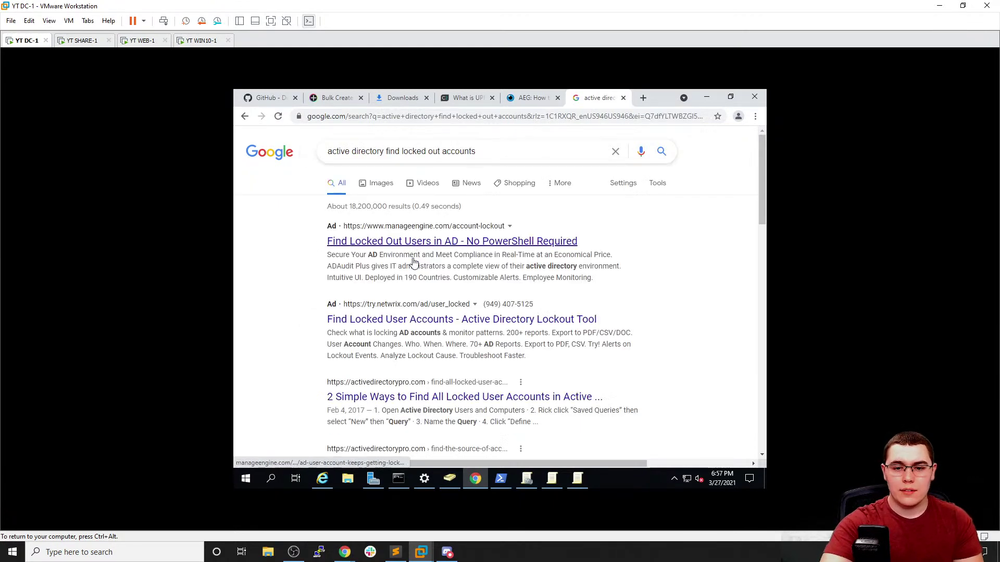
{"action": "scroll", "coordinate": [408, 317], "scroll_direction": "down", "scroll_amount": 1}
{"action": "left_click", "coordinate": [418, 341]}
Scroll the article down to 'Methods 2: PowerShell'
{"action": "scroll", "coordinate": [357, 278], "scroll_direction": "down", "scroll_amount": 4}
{"action": "scroll", "coordinate": [358, 278], "scroll_direction": "down", "scroll_amount": 6}
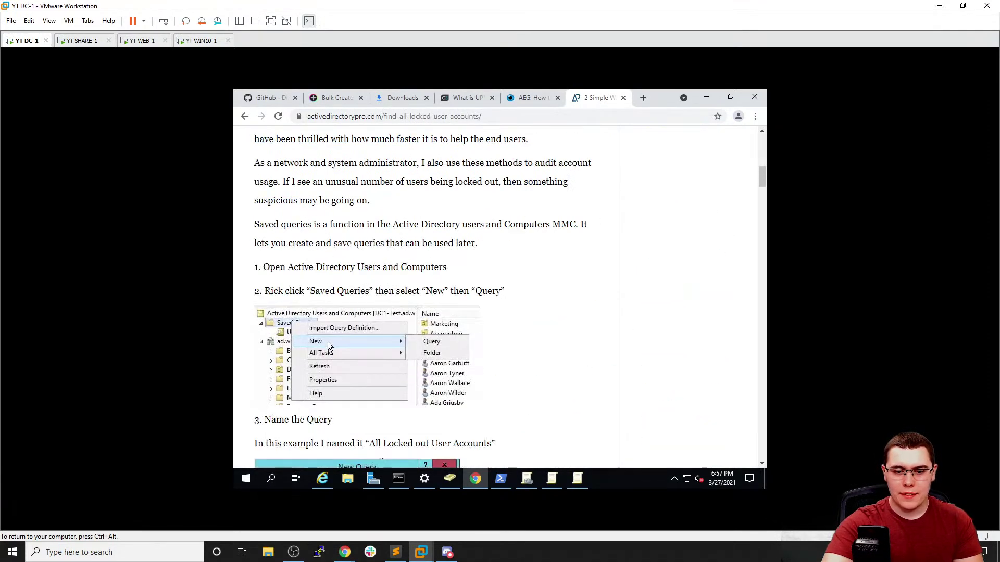
{"action": "scroll", "coordinate": [367, 266], "scroll_direction": "down", "scroll_amount": 6}
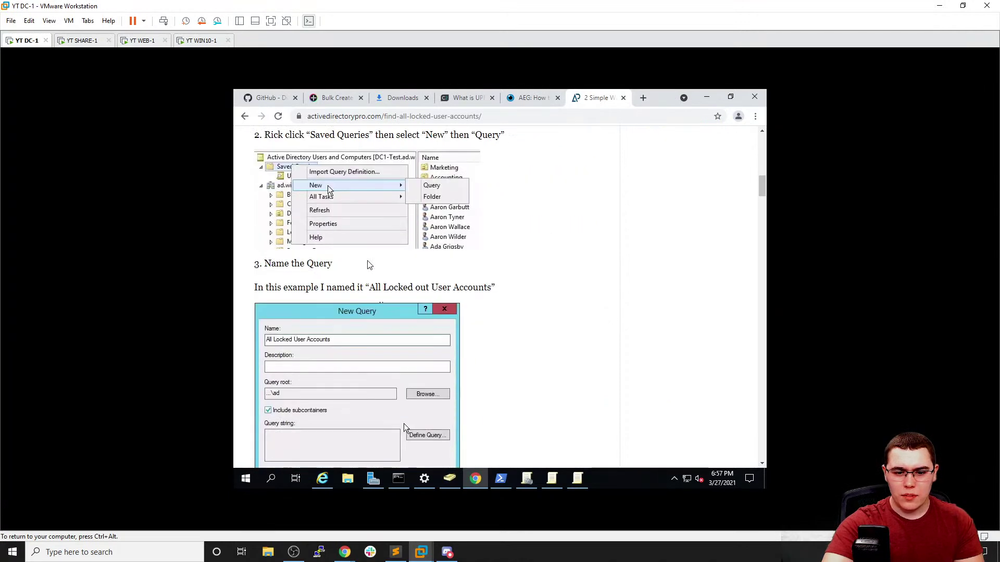
{"action": "scroll", "coordinate": [367, 265], "scroll_direction": "down", "scroll_amount": 8}
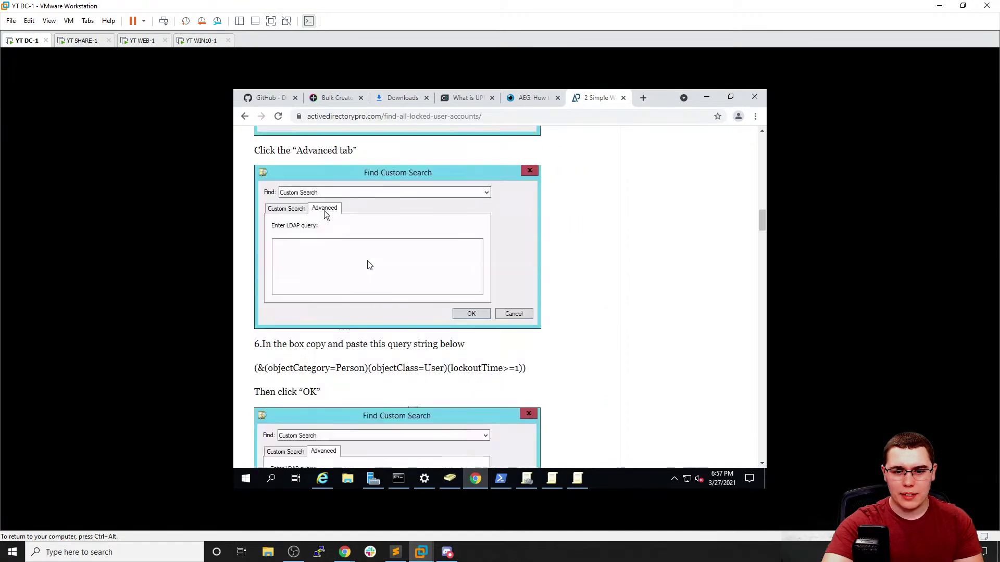
{"action": "scroll", "coordinate": [365, 266], "scroll_direction": "down", "scroll_amount": 4}
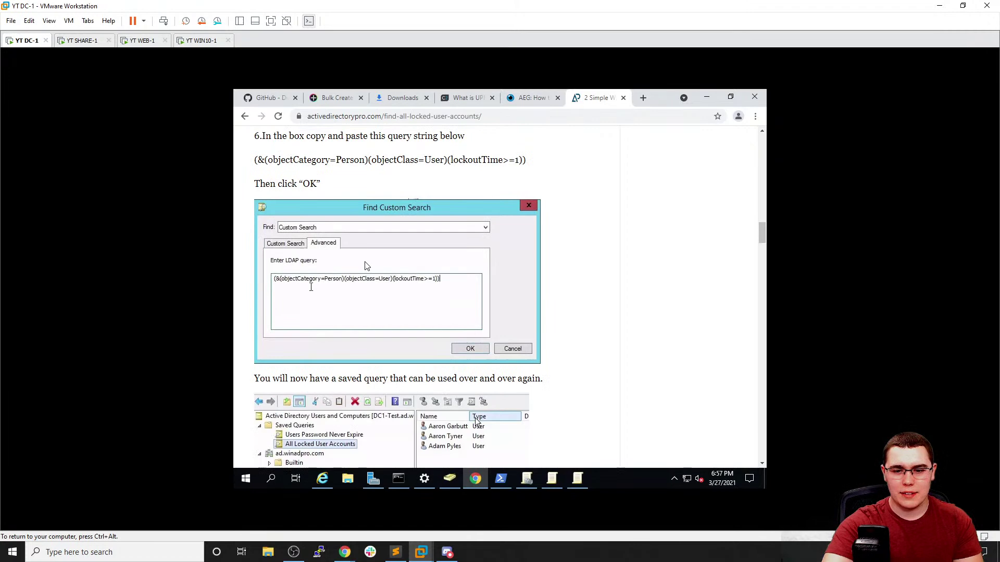
{"action": "scroll", "coordinate": [365, 265], "scroll_direction": "down", "scroll_amount": 4}
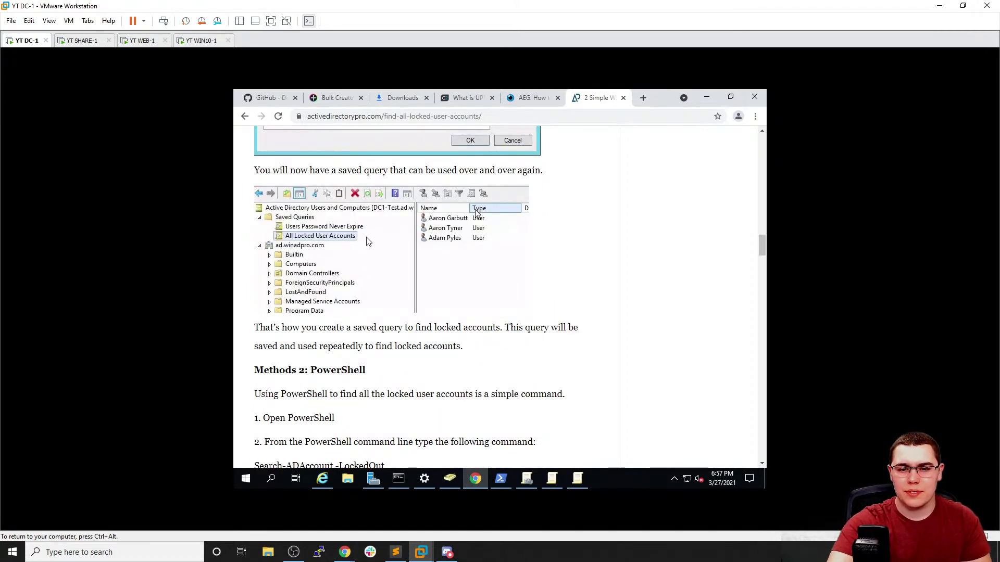
{"action": "scroll", "coordinate": [368, 241], "scroll_direction": "down", "scroll_amount": 3}
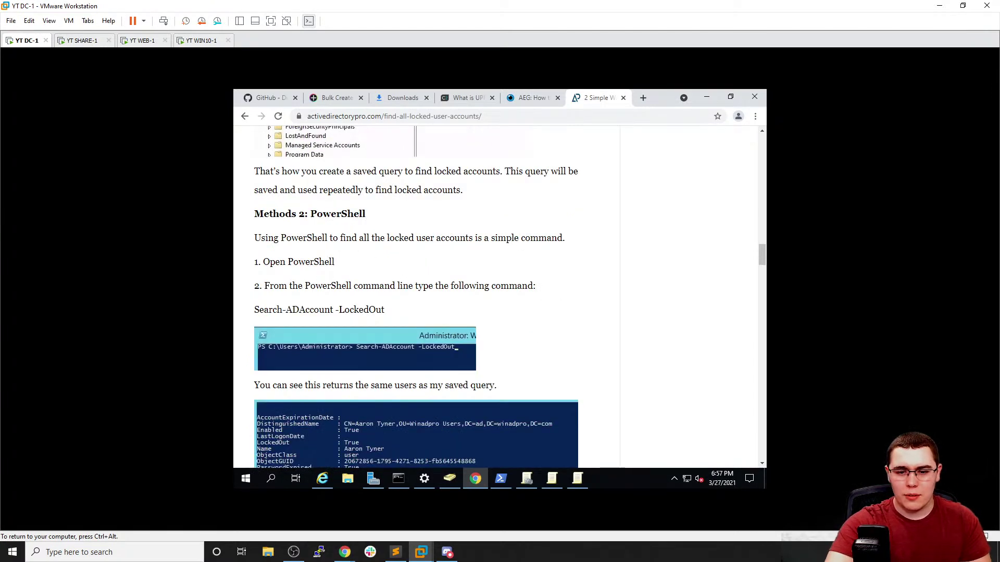
Copy the Search-ADAccount -LockedOut command from the article and run it in PowerShell
{"action": "double_click", "coordinate": [295, 309]}
{"action": "triple_click", "coordinate": [295, 310]}
{"action": "key", "text": "ctrl+c"}
{"action": "right_click", "coordinate": [294, 307]}
{"action": "left_click", "coordinate": [313, 312]}
{"action": "left_click", "coordinate": [500, 479]}
{"action": "right_click", "coordinate": [498, 335]}
{"action": "key", "text": "Return"}
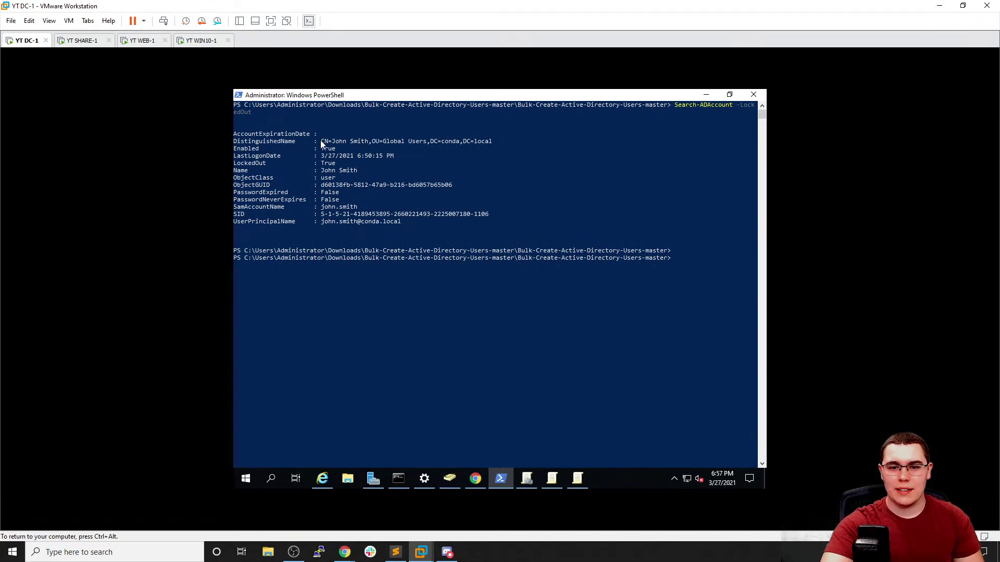
Set the PowerShell console font size to 20
{"action": "left_click_drag", "start_coordinate": [321, 141], "coordinate": [403, 150]}
{"action": "left_click", "coordinate": [403, 150]}
{"action": "right_click", "coordinate": [281, 95]}
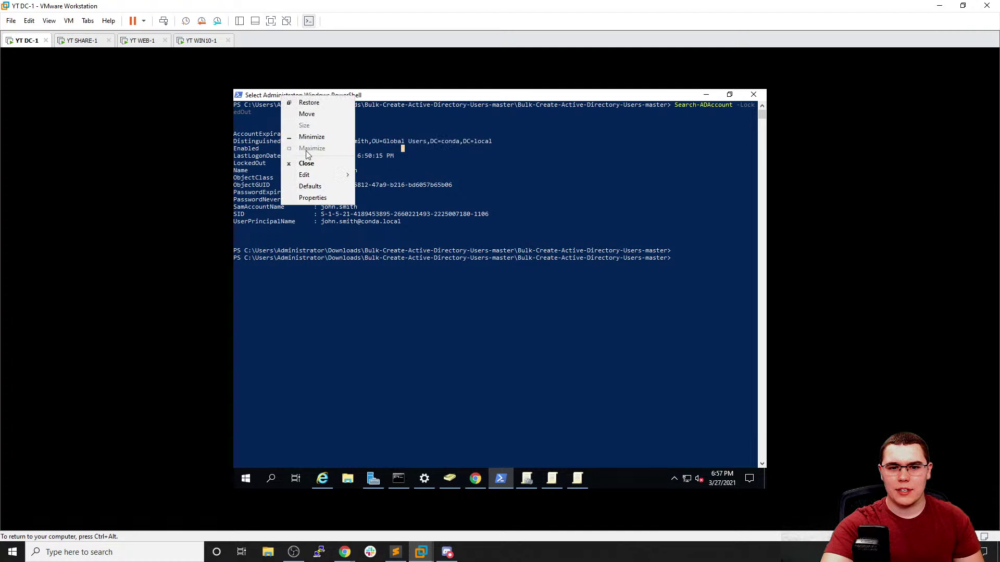
{"action": "left_click", "coordinate": [317, 199]}
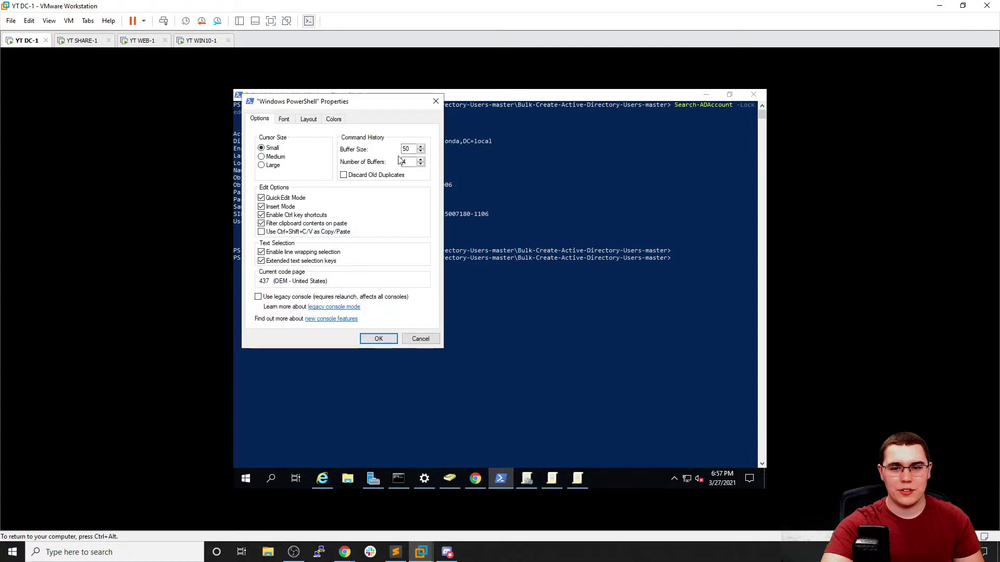
{"action": "left_click", "coordinate": [283, 119]}
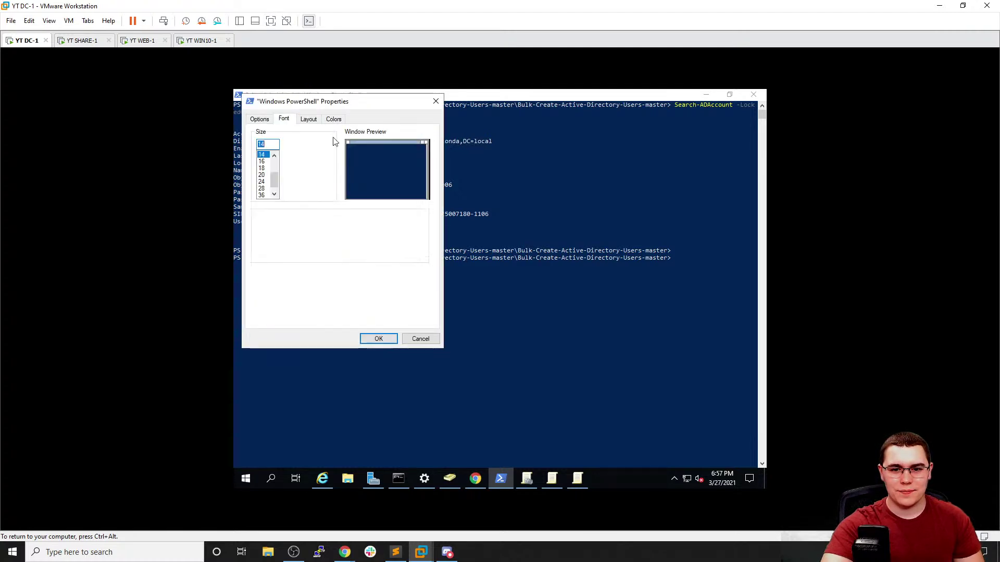
{"action": "left_click", "coordinate": [262, 174]}
{"action": "left_click", "coordinate": [377, 339]}
Clear the console output with cls
{"action": "left_click", "coordinate": [374, 308]}
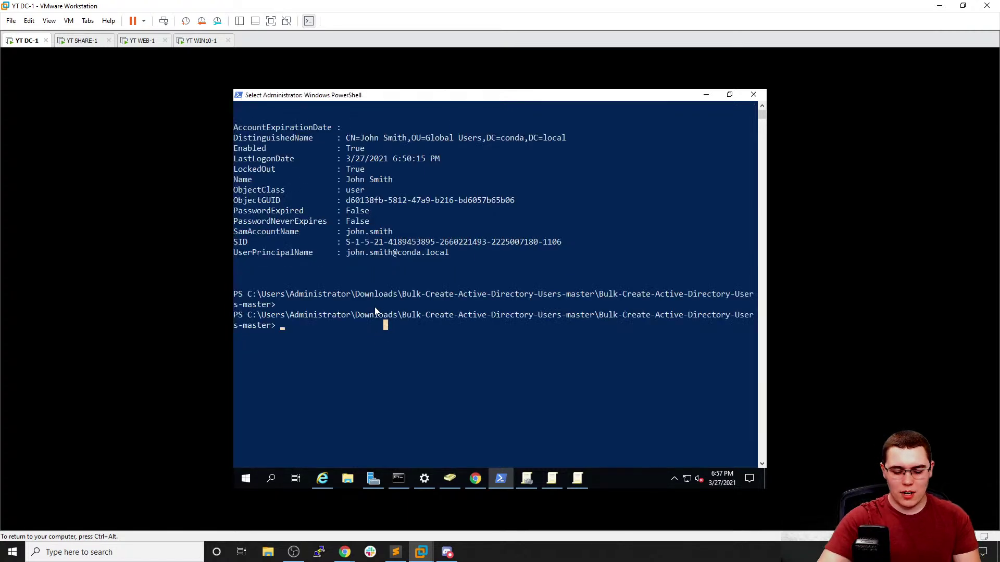
{"action": "type", "text": "cls"}
{"action": "key", "text": "Return"}
Run Search-ADAccount -LockedOut, revealing one locked-out Global Users account, then briefly check WIN10-1
{"action": "type", "text": "Search-ADAccount"}
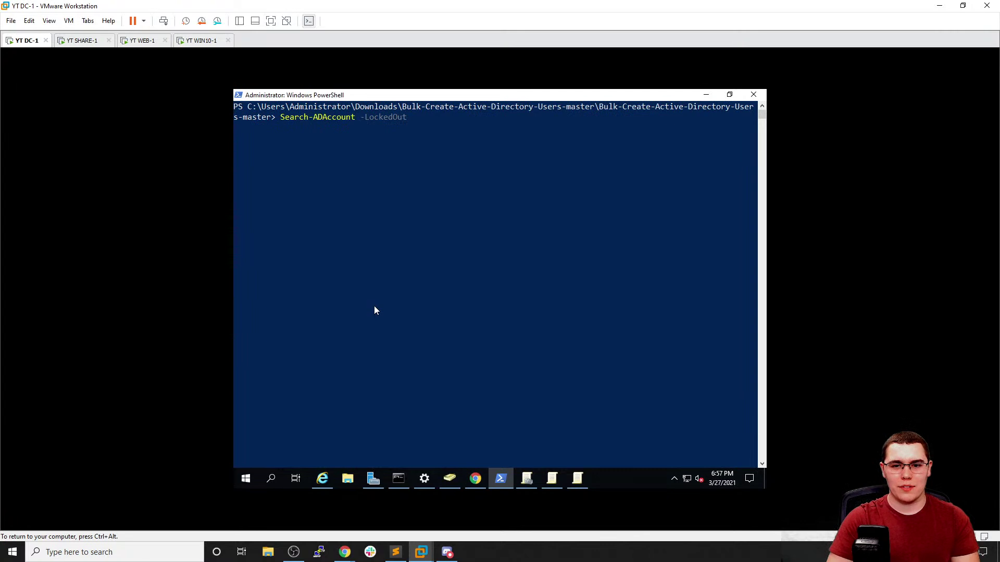
{"action": "type", "text": " -LockedOut"}
{"action": "key", "text": "Return"}
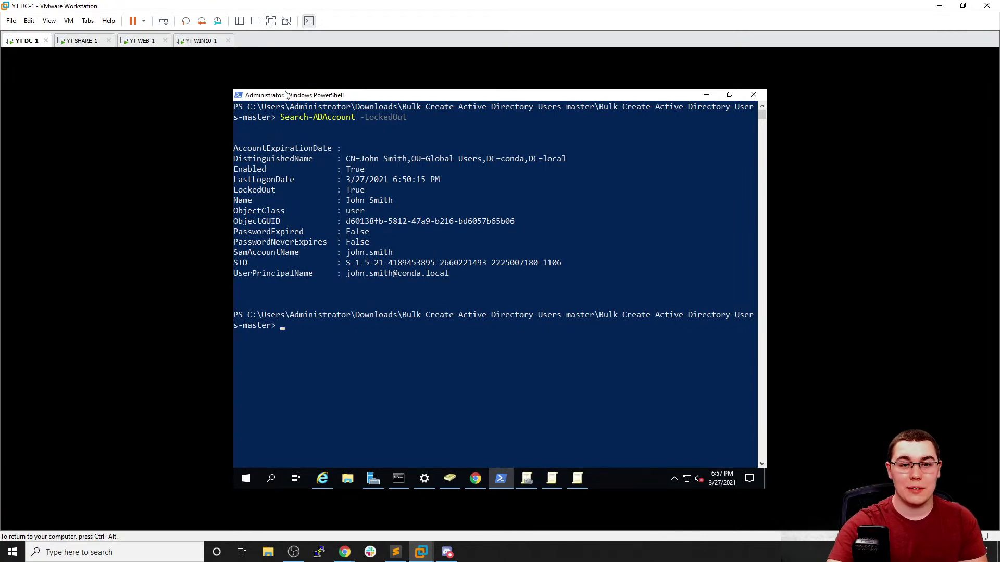
{"action": "left_click", "coordinate": [198, 40]}
{"action": "left_click", "coordinate": [24, 42]}
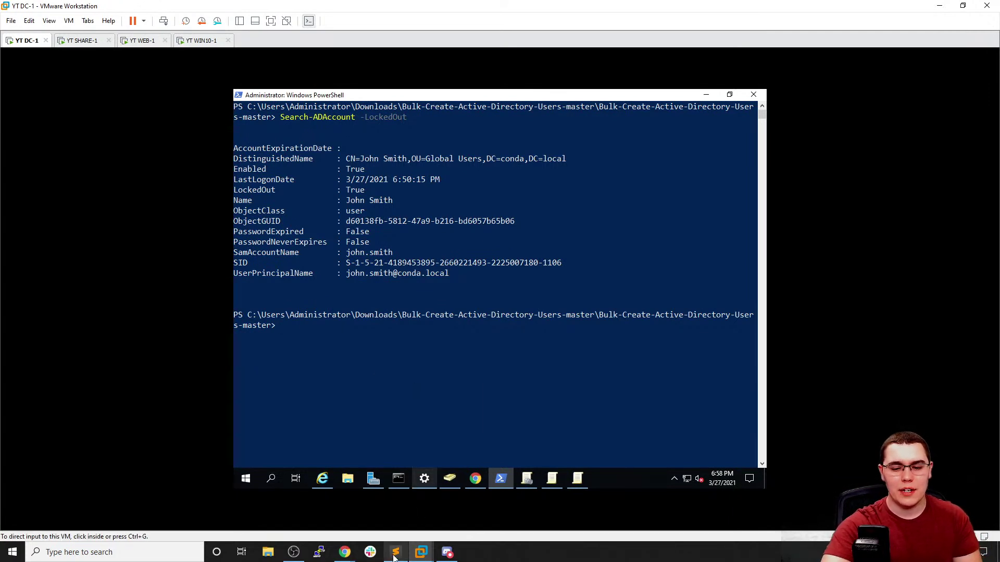
Close the Default Domain Policy and Help Desk RDP Policy editors, returning to Group Policy Management
{"action": "left_click", "coordinate": [449, 479]}
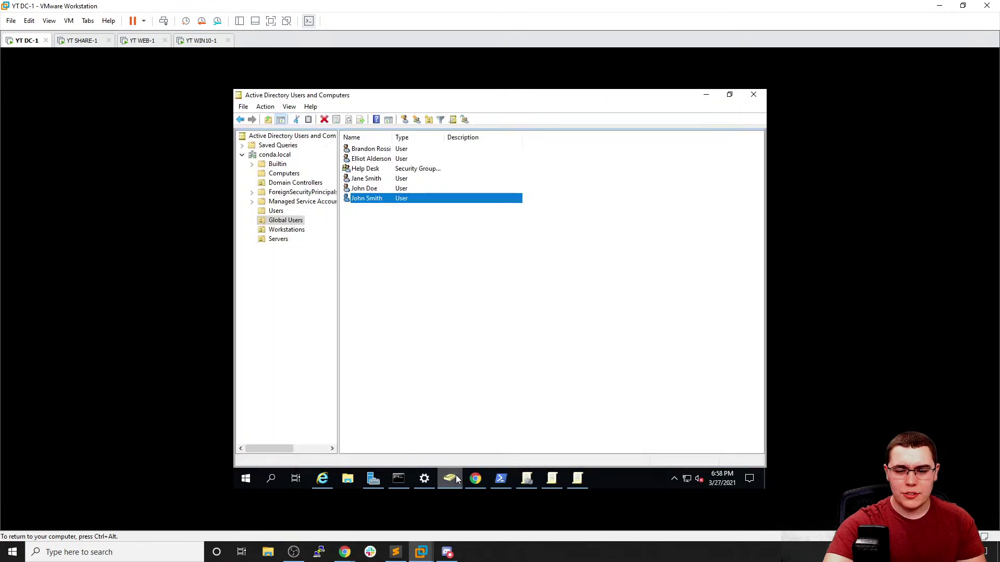
{"action": "left_click", "coordinate": [583, 479]}
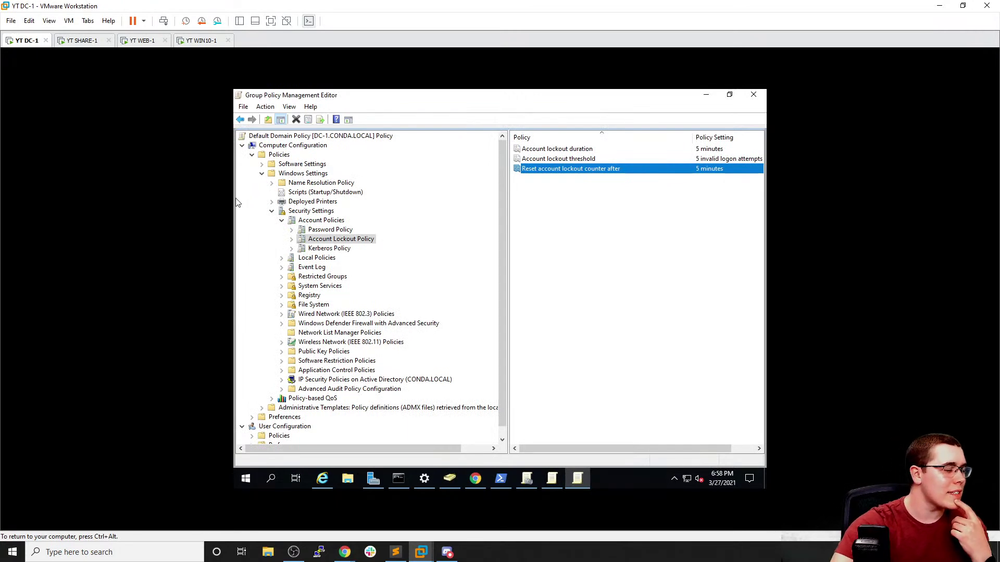
{"action": "left_click", "coordinate": [754, 94]}
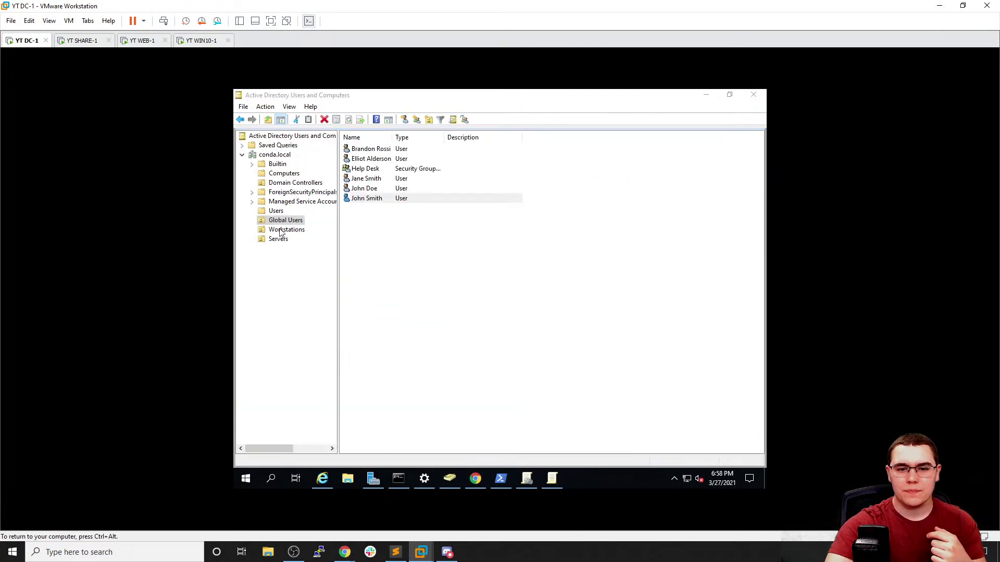
{"action": "left_click", "coordinate": [552, 481]}
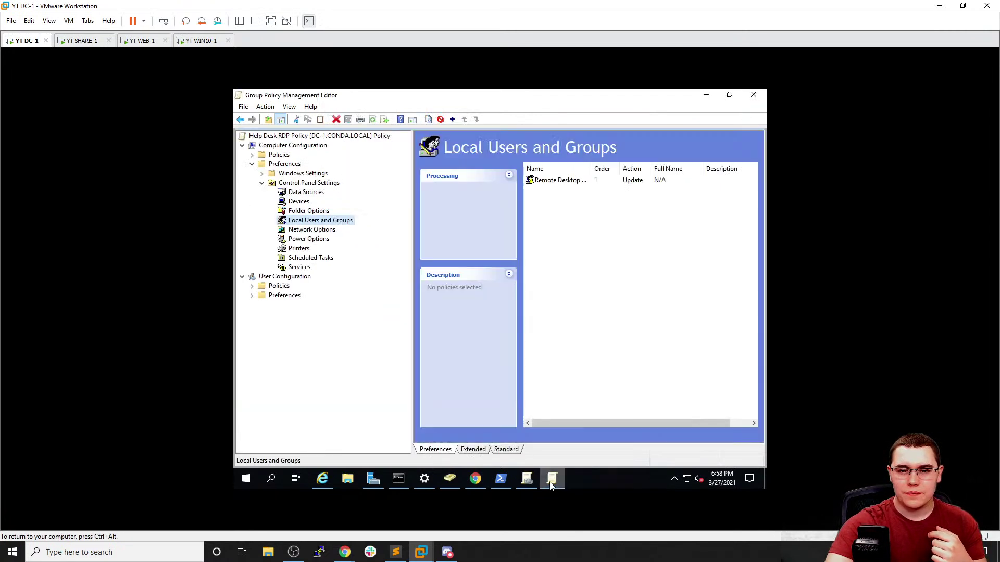
{"action": "left_click", "coordinate": [262, 182]}
{"action": "left_click", "coordinate": [252, 164]}
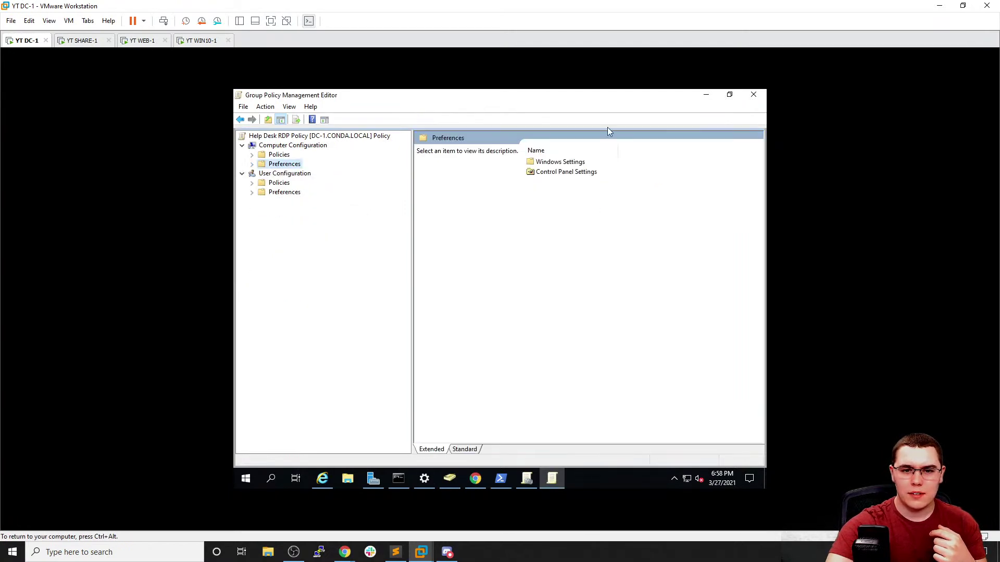
{"action": "left_click", "coordinate": [752, 94]}
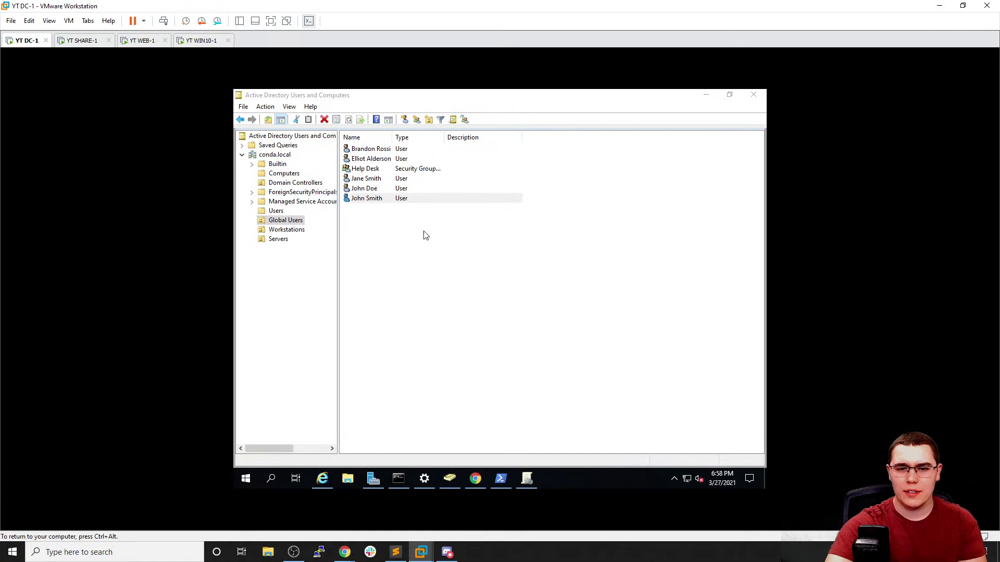
{"action": "left_click", "coordinate": [536, 475]}
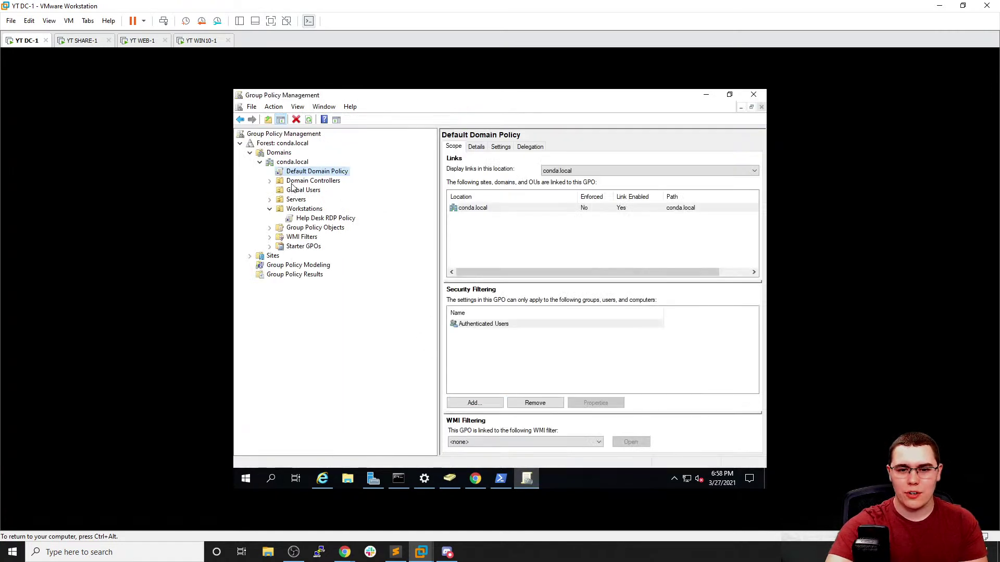
Create a GPO named 'Machine Lock Out Time' under Group Policy Objects and edit it
{"action": "left_click", "coordinate": [289, 229]}
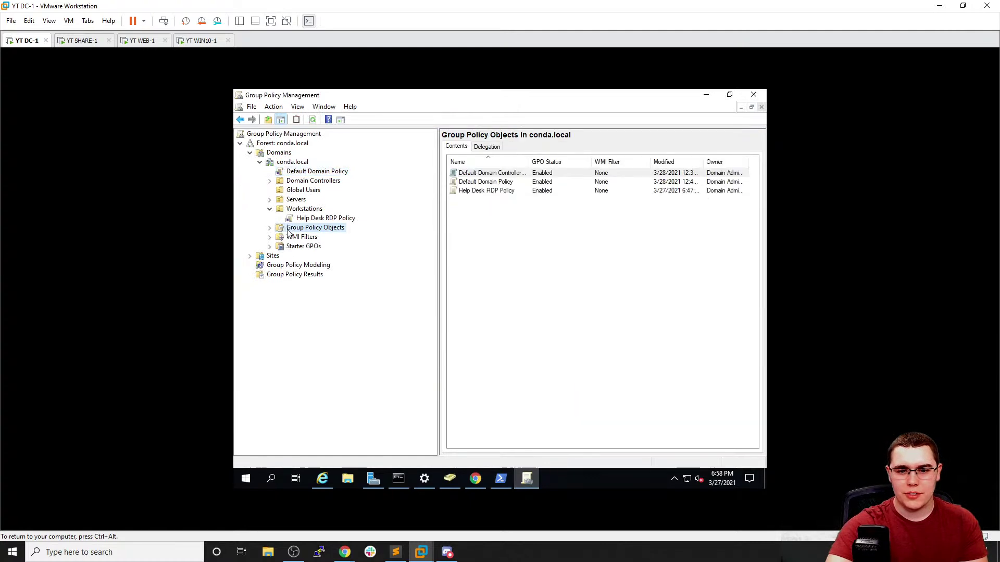
{"action": "right_click", "coordinate": [287, 229]}
{"action": "left_click", "coordinate": [311, 237]}
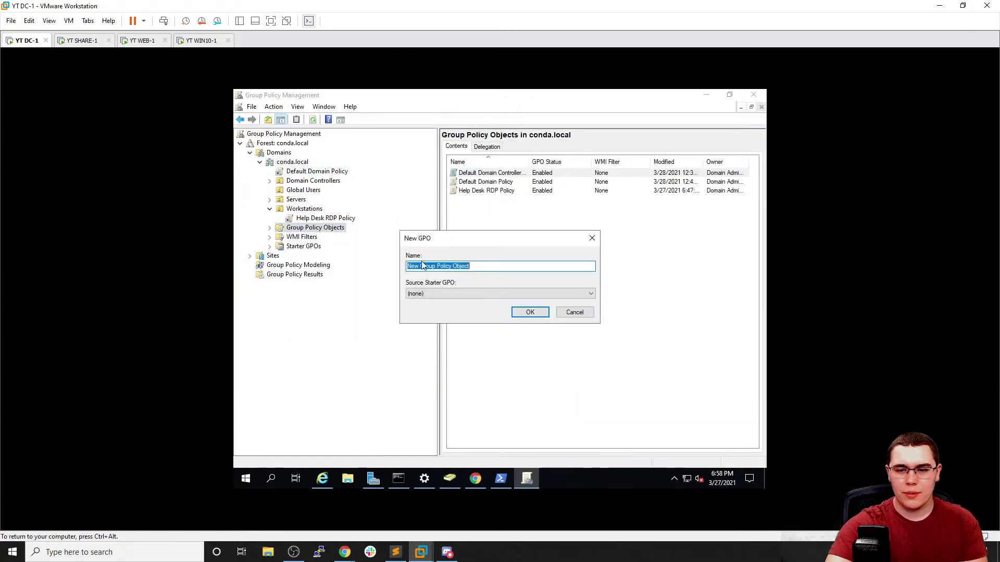
{"action": "type", "text": "Machine Locke"}
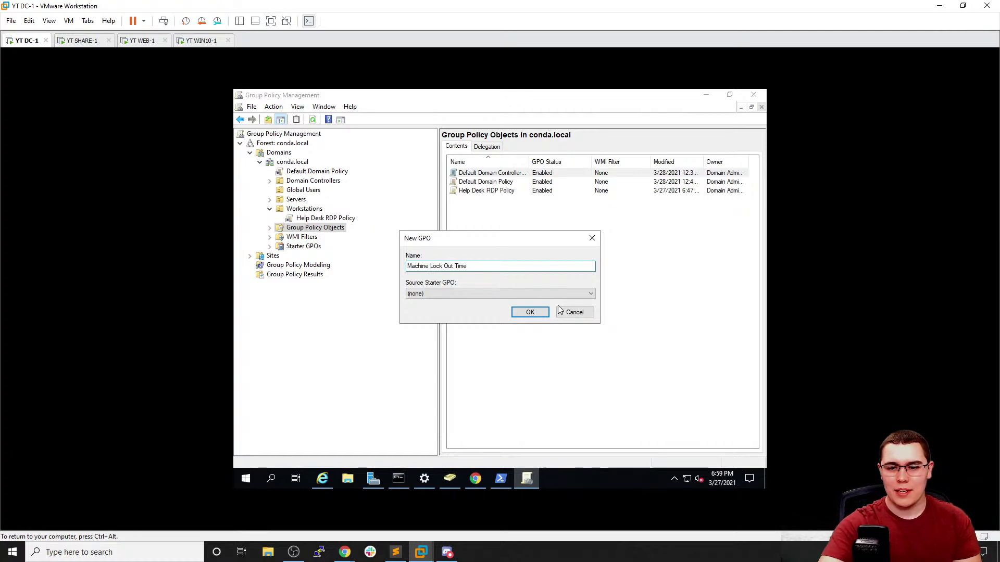
{"action": "left_click", "coordinate": [532, 315]}
{"action": "left_click", "coordinate": [495, 201]}
{"action": "right_click", "coordinate": [495, 201]}
{"action": "left_click", "coordinate": [508, 206]}
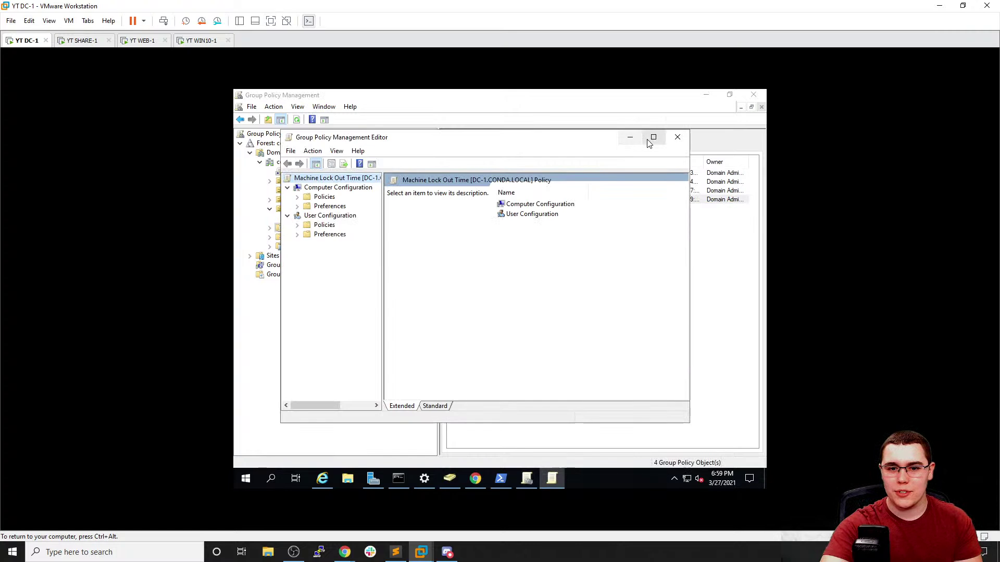
Maximize the editor and navigate to Computer Configuration's Security Settings > Local Policies > Security Options
{"action": "left_click", "coordinate": [653, 137]}
{"action": "left_click_drag", "start_coordinate": [446, 175], "coordinate": [444, 176]}
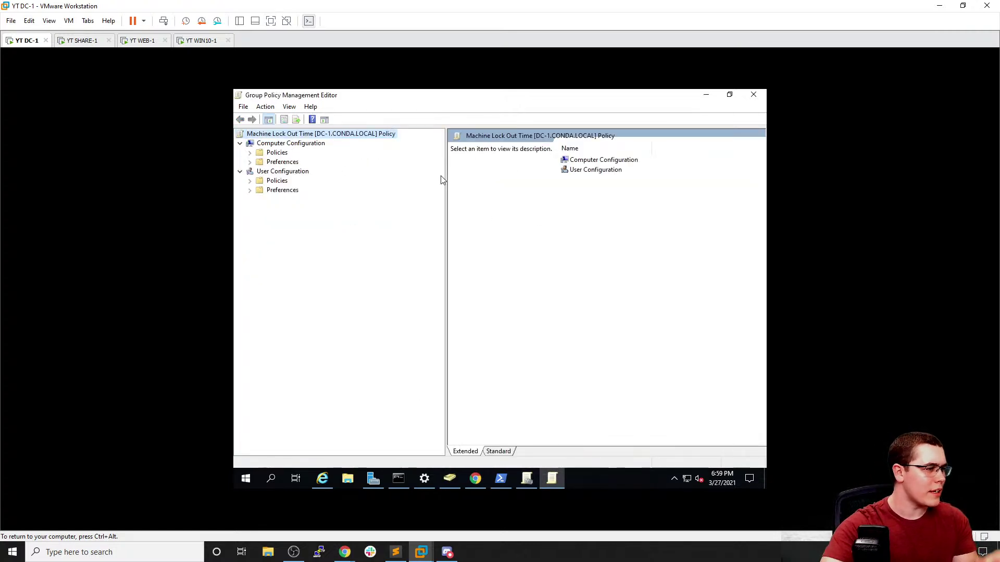
{"action": "left_click", "coordinate": [250, 153]}
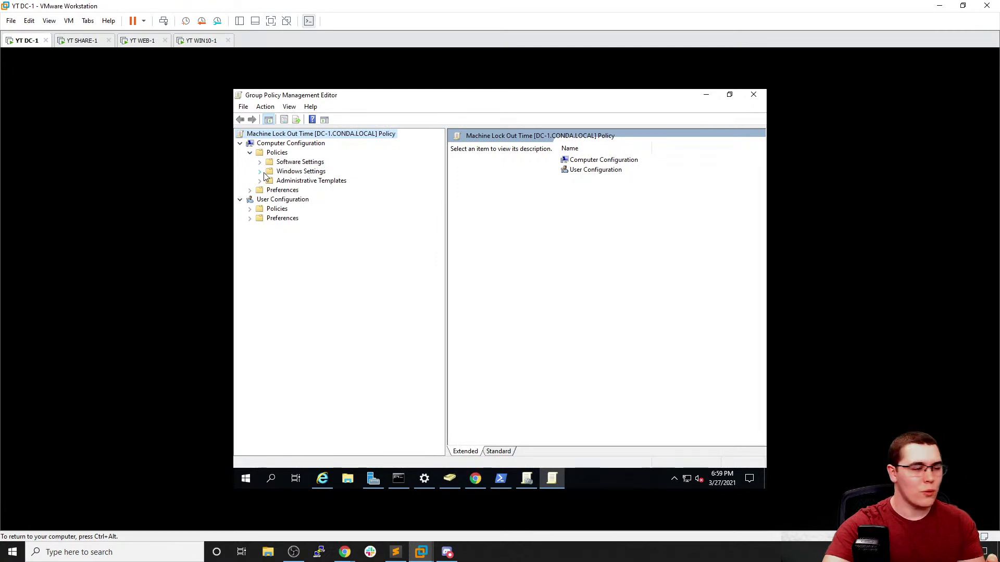
{"action": "left_click", "coordinate": [259, 171]}
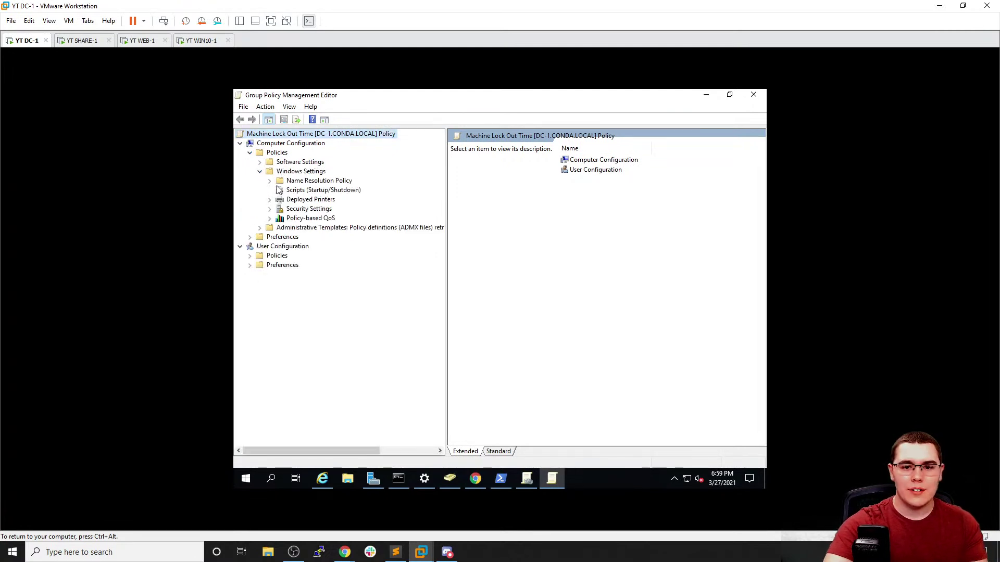
{"action": "left_click", "coordinate": [269, 209]}
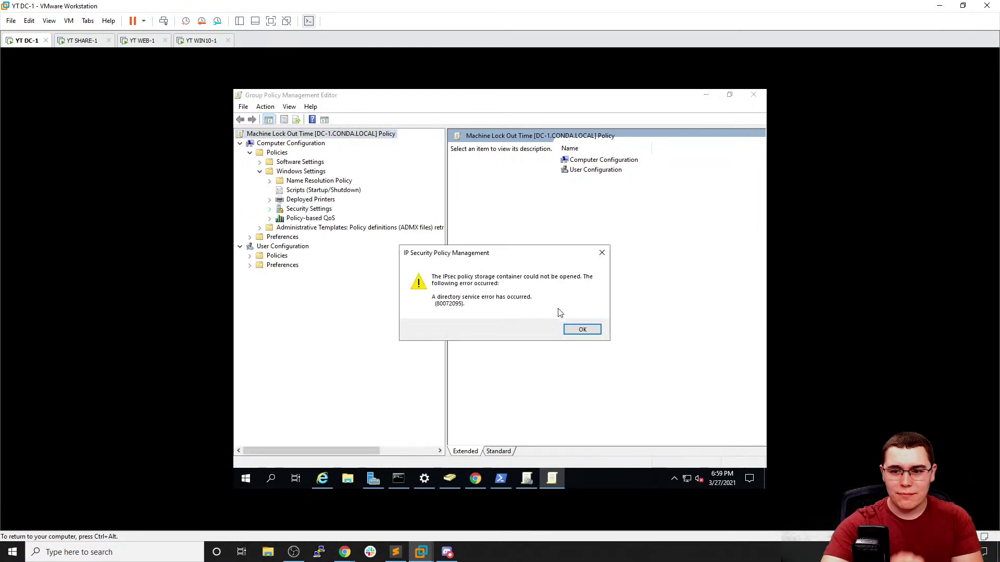
{"action": "left_click", "coordinate": [588, 330]}
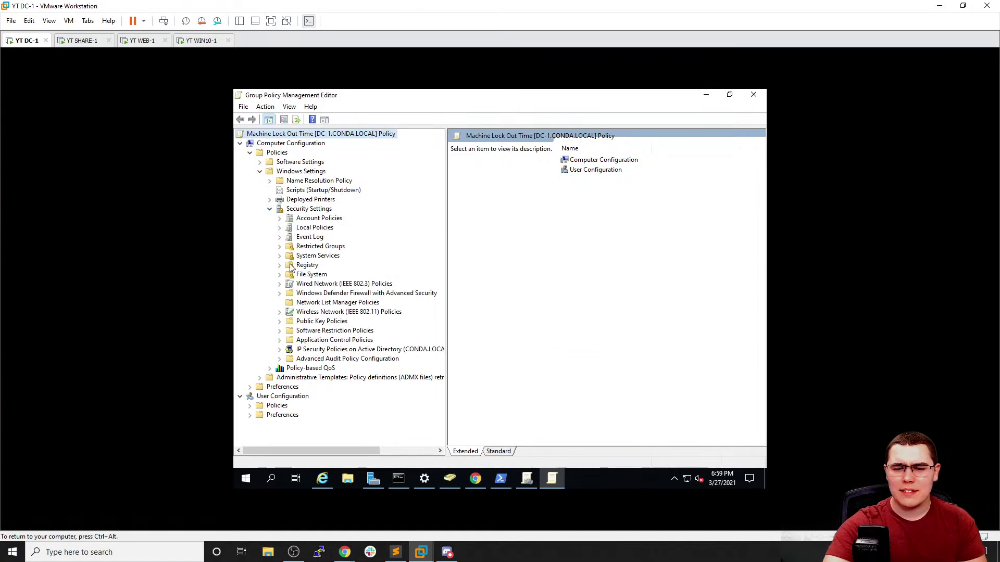
{"action": "left_click", "coordinate": [280, 228]}
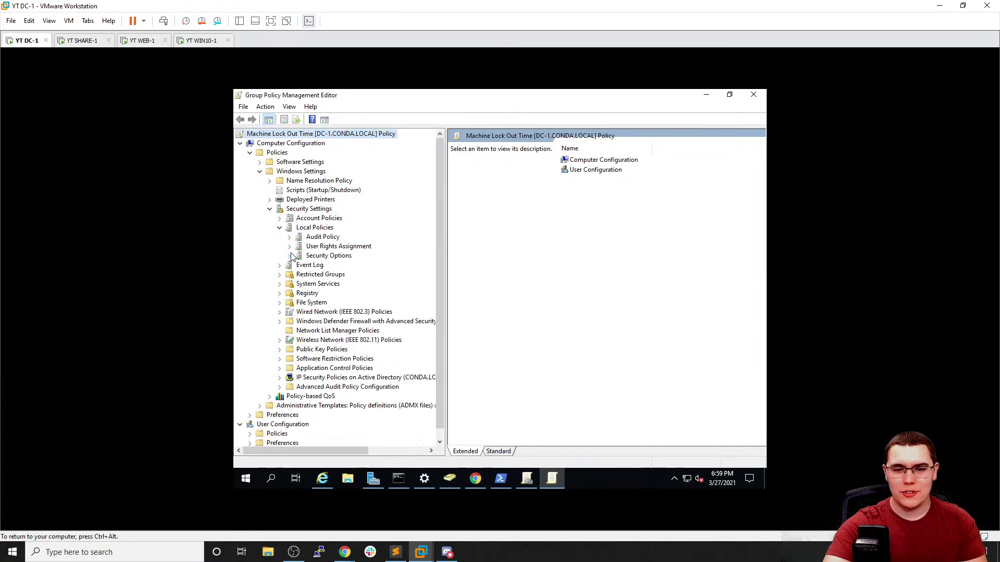
{"action": "left_click", "coordinate": [320, 255]}
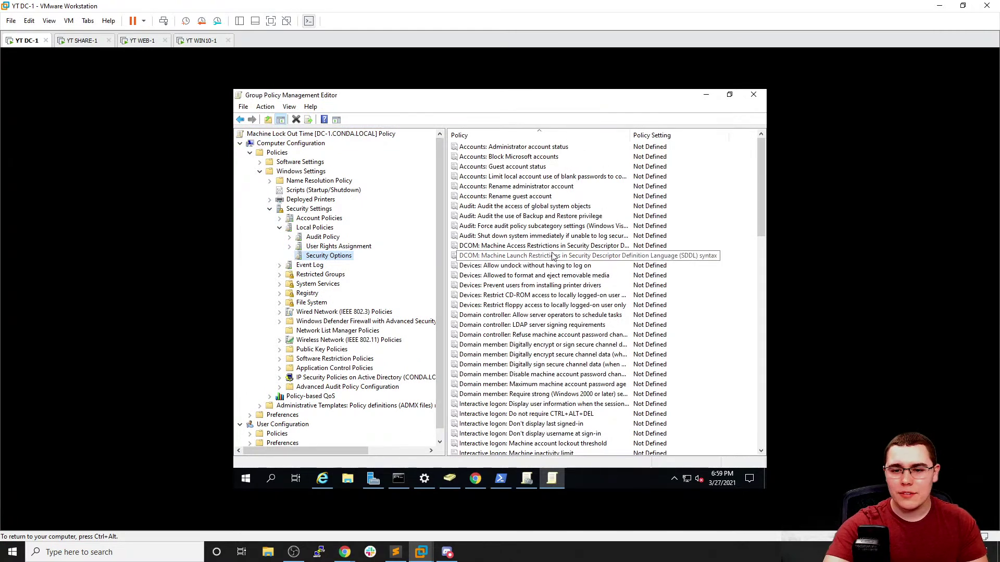
{"action": "scroll", "coordinate": [549, 253], "scroll_direction": "down", "scroll_amount": 2}
{"action": "scroll", "coordinate": [550, 252], "scroll_direction": "down", "scroll_amount": 6}
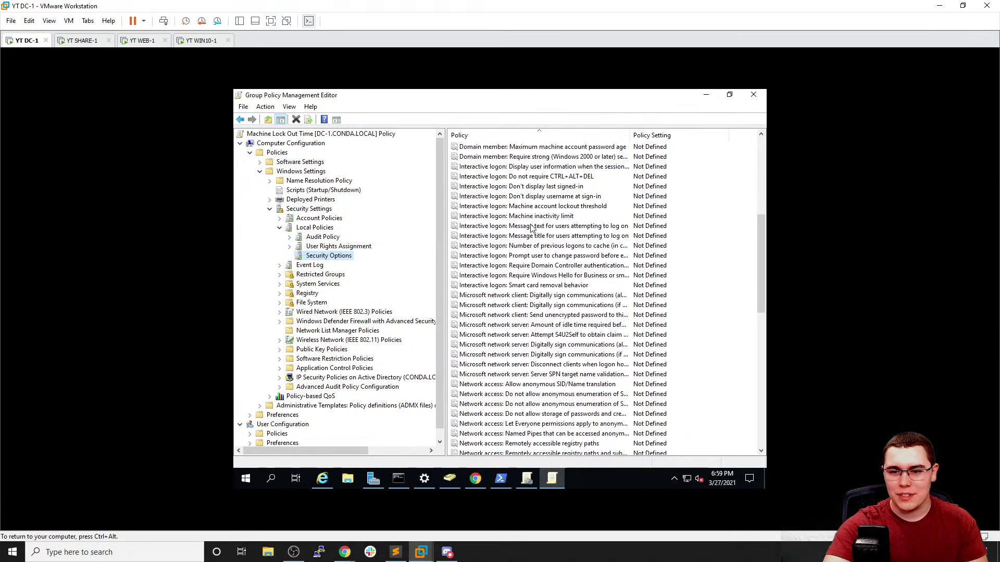
Define 'Interactive logon: Machine inactivity limit' as 60 seconds, apply it, and close the editor
{"action": "double_click", "coordinate": [526, 216]}
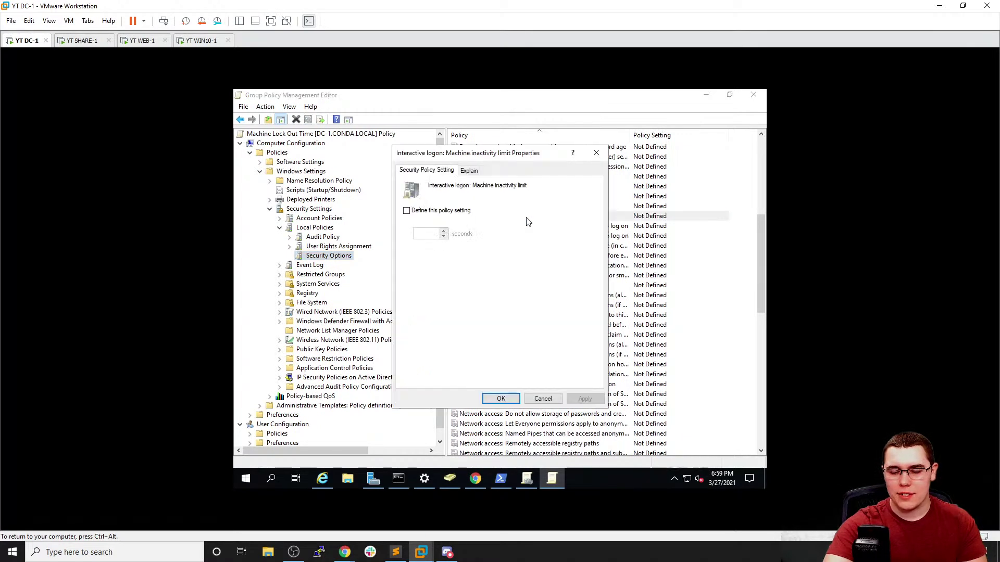
{"action": "left_click", "coordinate": [595, 154]}
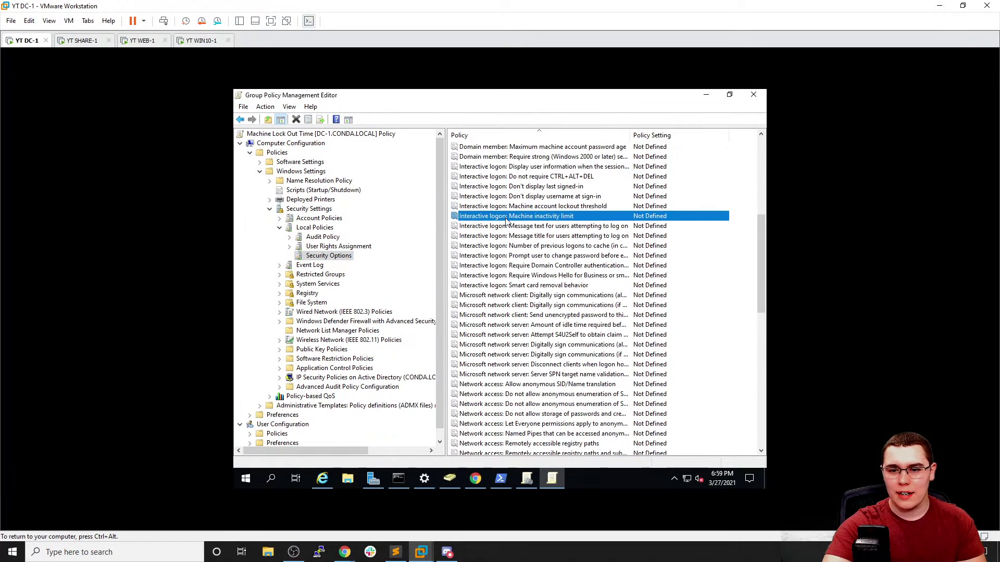
{"action": "mouse_move", "coordinate": [347, 551]}
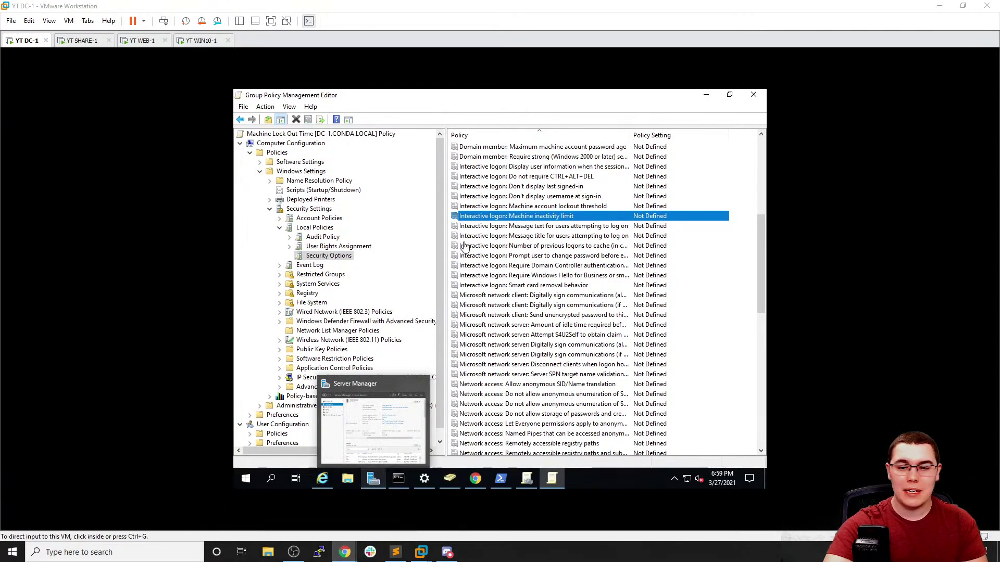
{"action": "double_click", "coordinate": [511, 219]}
{"action": "left_click", "coordinate": [430, 212]}
{"action": "double_click", "coordinate": [436, 233]}
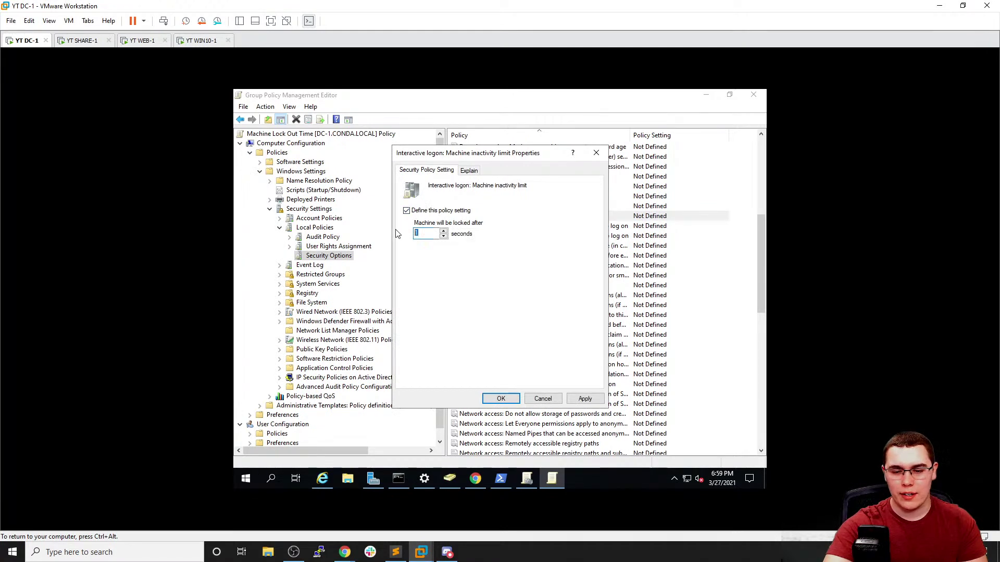
{"action": "type", "text": "6"}
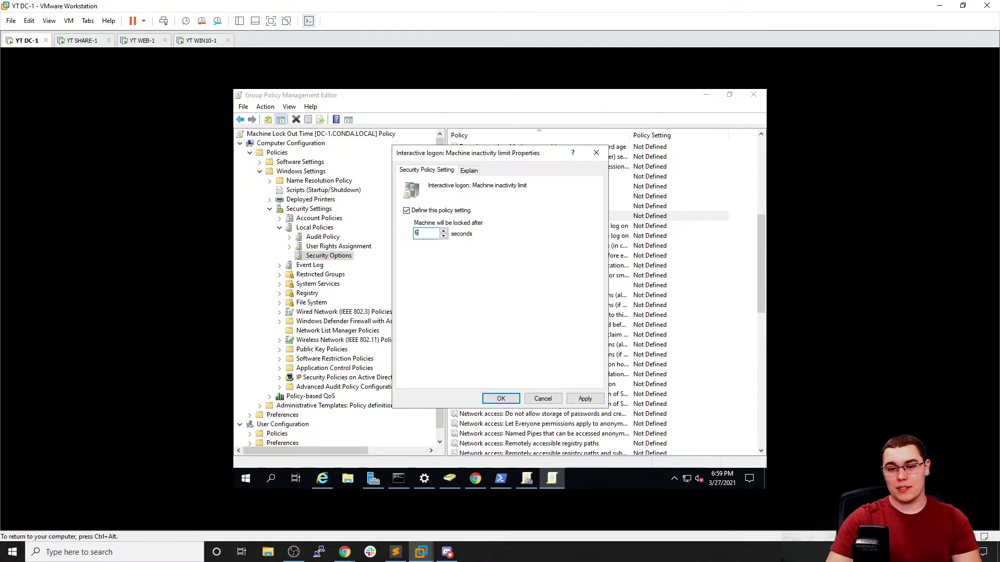
{"action": "type", "text": "0"}
{"action": "key", "text": "Return"}
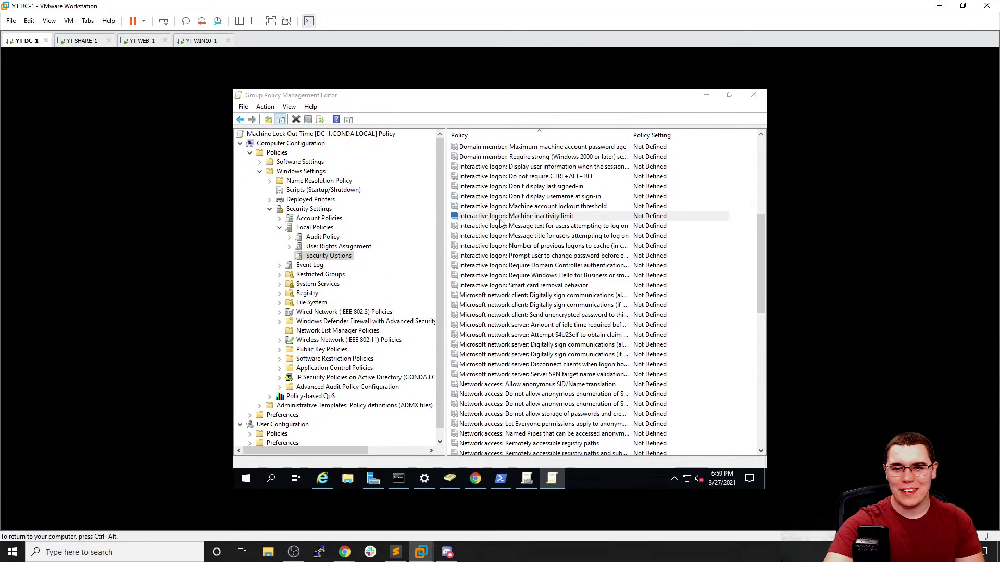
{"action": "double_click", "coordinate": [499, 221]}
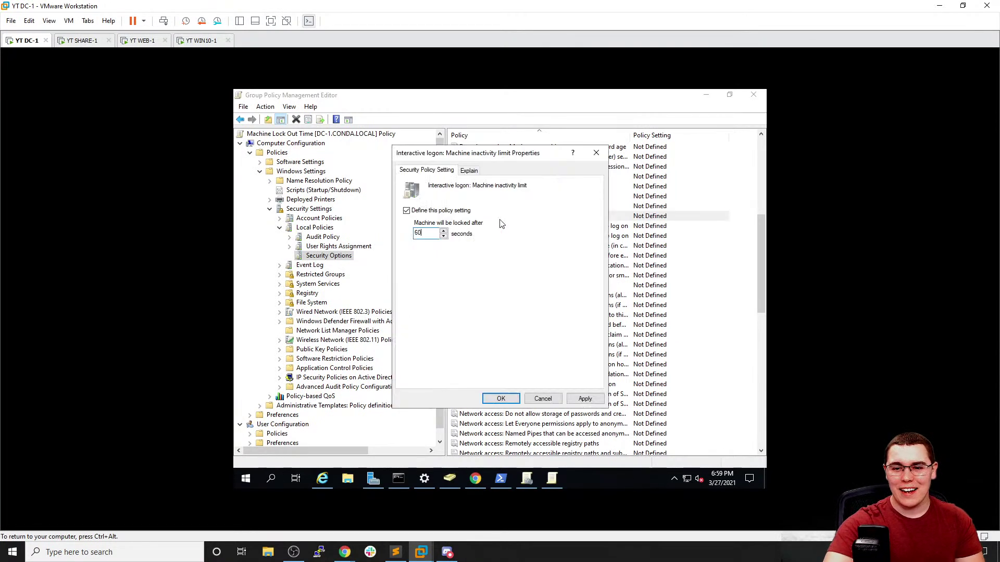
{"action": "left_click", "coordinate": [584, 399]}
{"action": "left_click", "coordinate": [500, 399]}
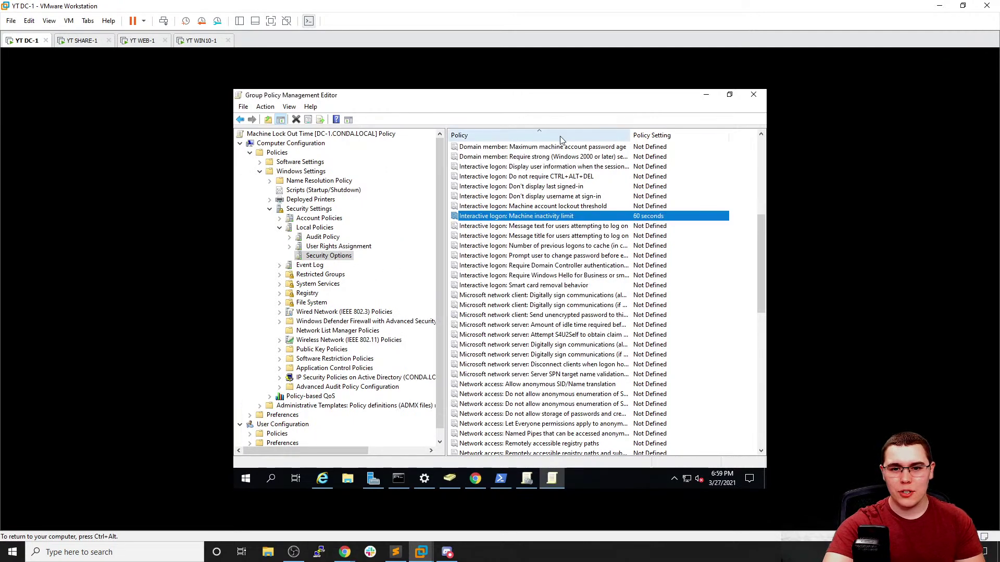
{"action": "left_click", "coordinate": [756, 96]}
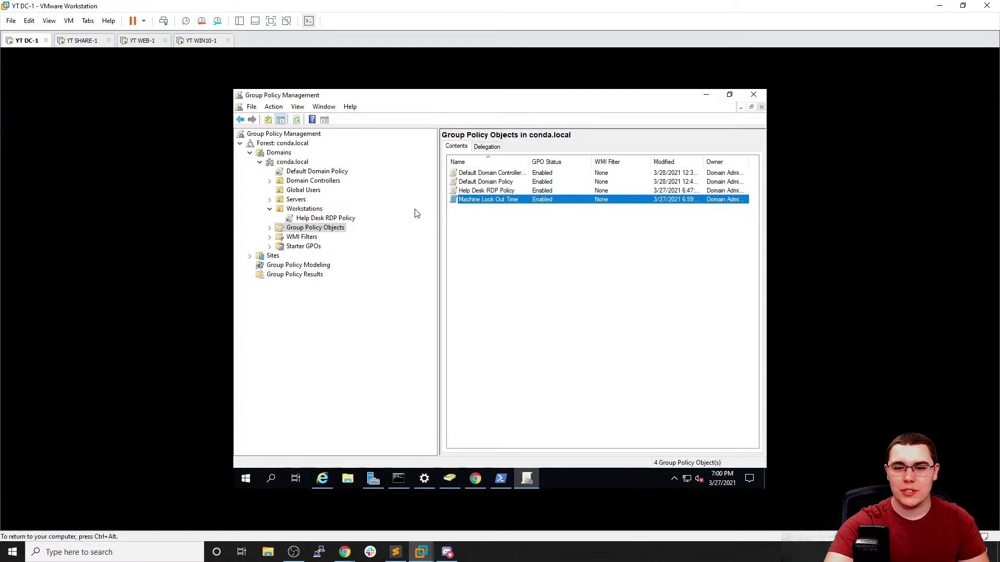
Link the Machine Lock Out Time GPO to the Domain Controllers OU
{"action": "right_click", "coordinate": [479, 202]}
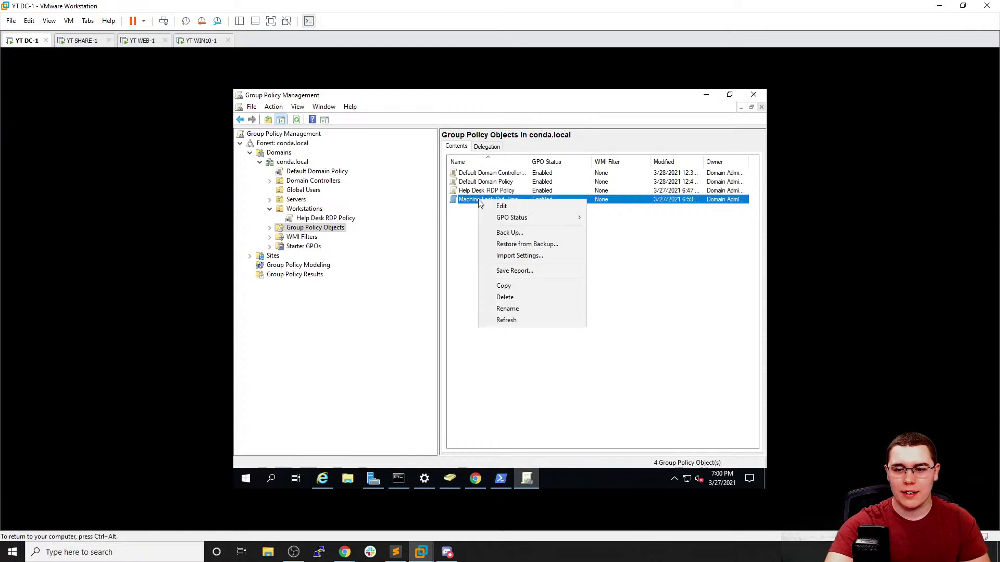
{"action": "left_click", "coordinate": [427, 229]}
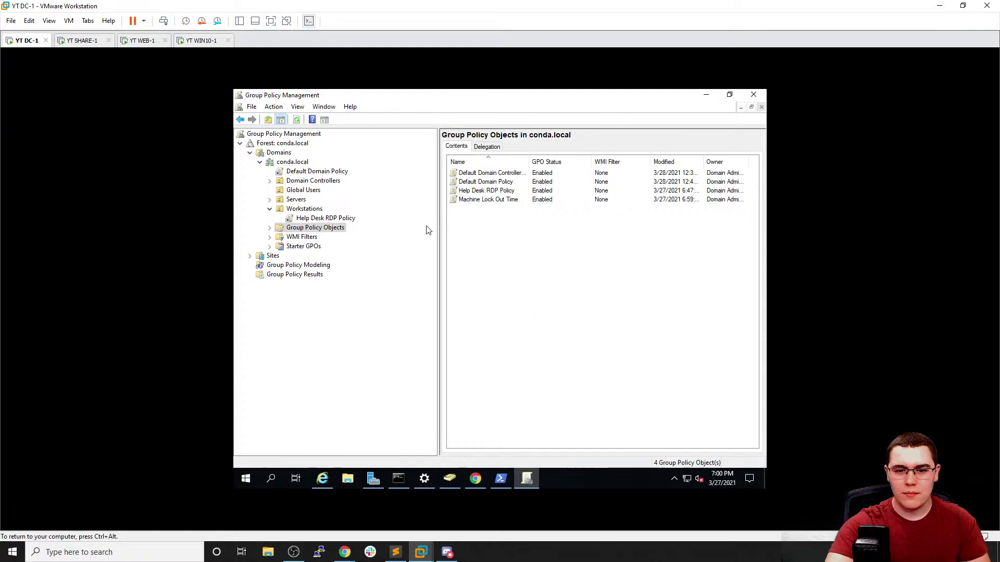
{"action": "left_click", "coordinate": [316, 182]}
{"action": "right_click", "coordinate": [317, 185]}
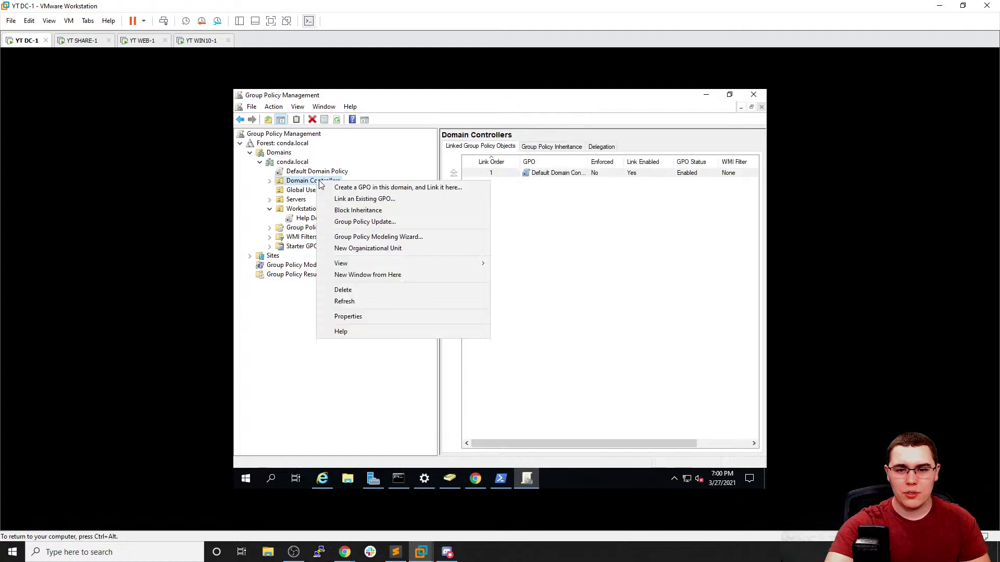
{"action": "left_click", "coordinate": [337, 198]}
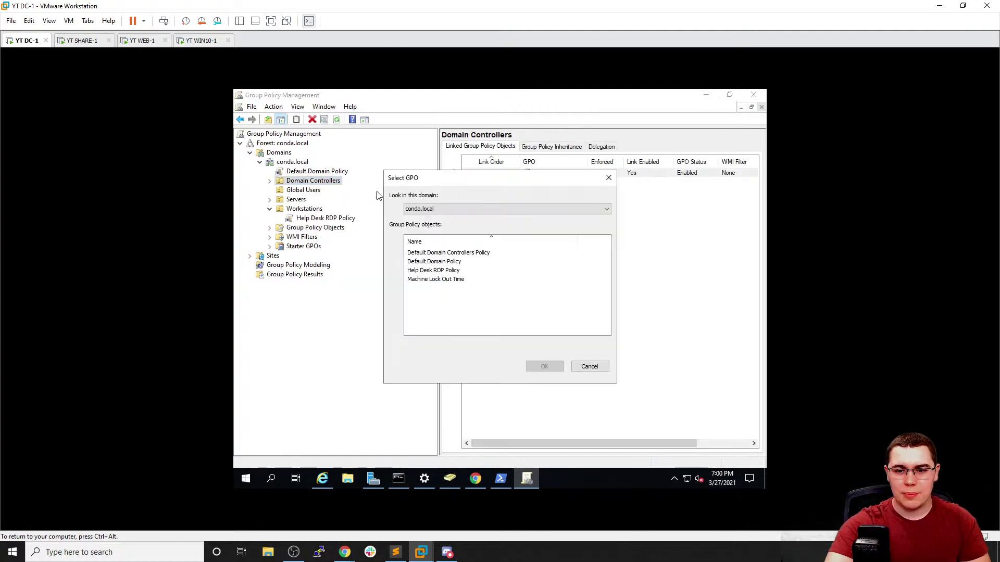
{"action": "left_click", "coordinate": [462, 280]}
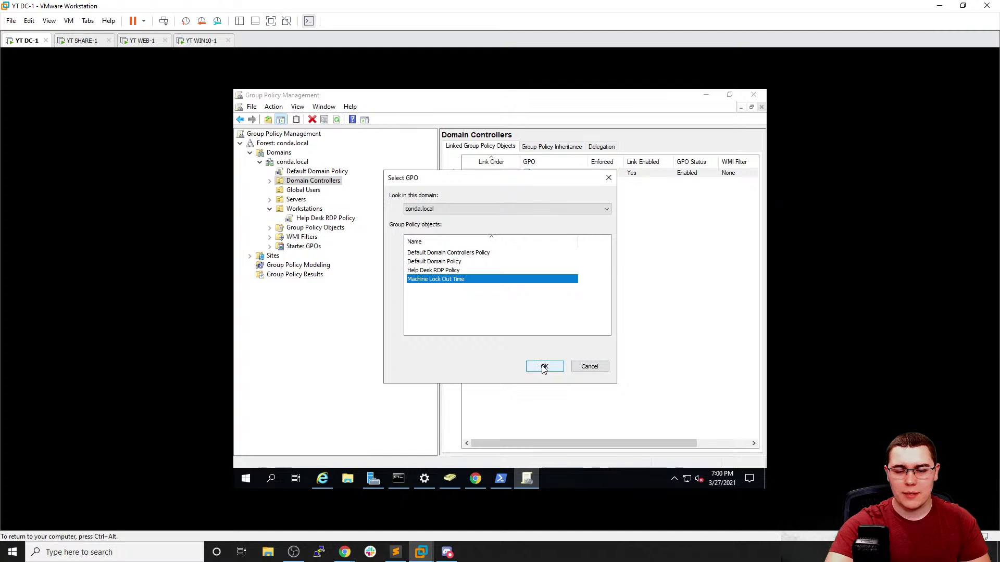
{"action": "left_click", "coordinate": [542, 367]}
Link Machine Lock Out Time to the Servers OU
{"action": "left_click", "coordinate": [297, 201]}
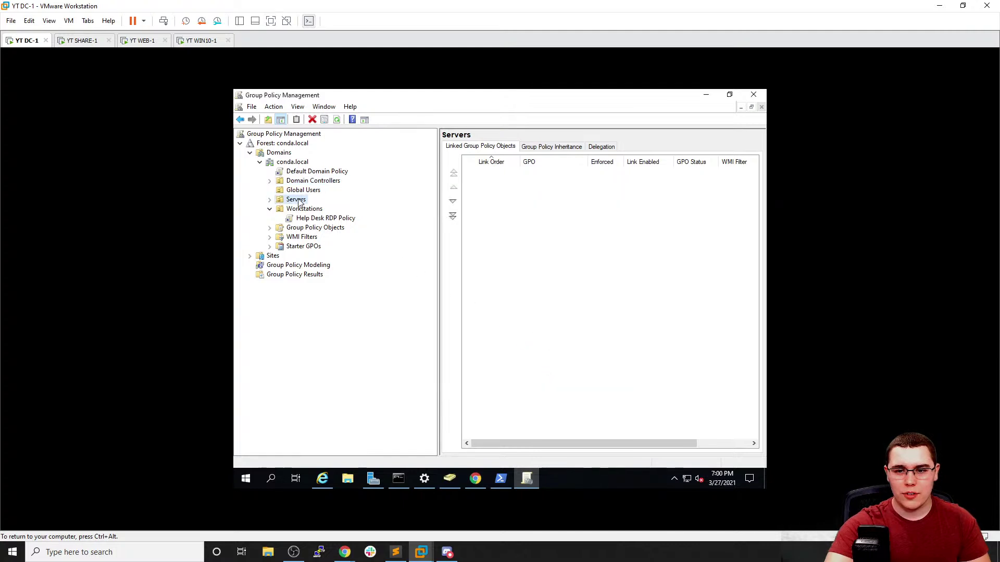
{"action": "right_click", "coordinate": [299, 202]}
{"action": "left_click", "coordinate": [338, 215]}
{"action": "left_click", "coordinate": [447, 282]}
{"action": "left_click", "coordinate": [543, 366]}
Link Machine Lock Out Time to the Workstations OU and expand the OUs to verify the links
{"action": "left_click", "coordinate": [314, 210]}
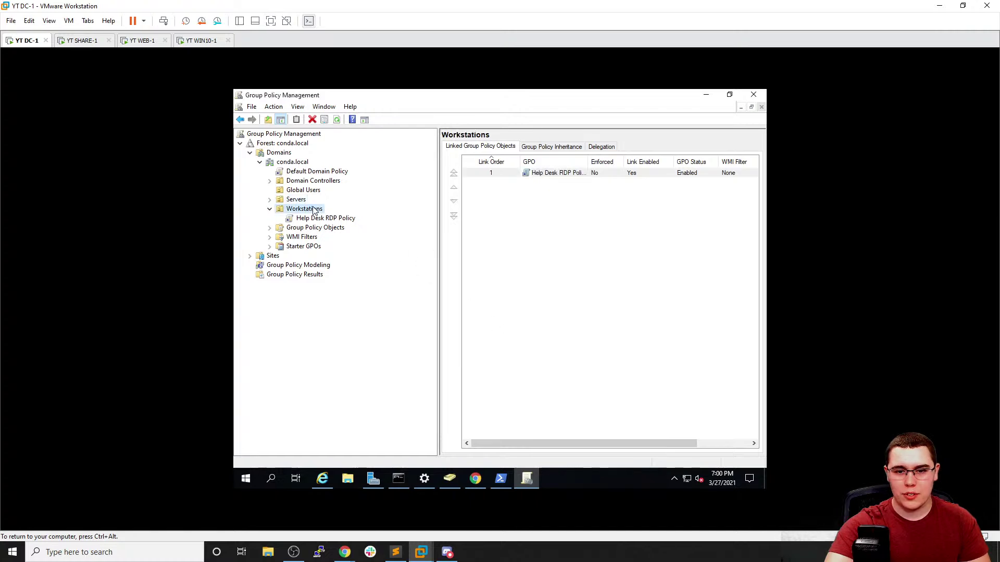
{"action": "right_click", "coordinate": [314, 210]}
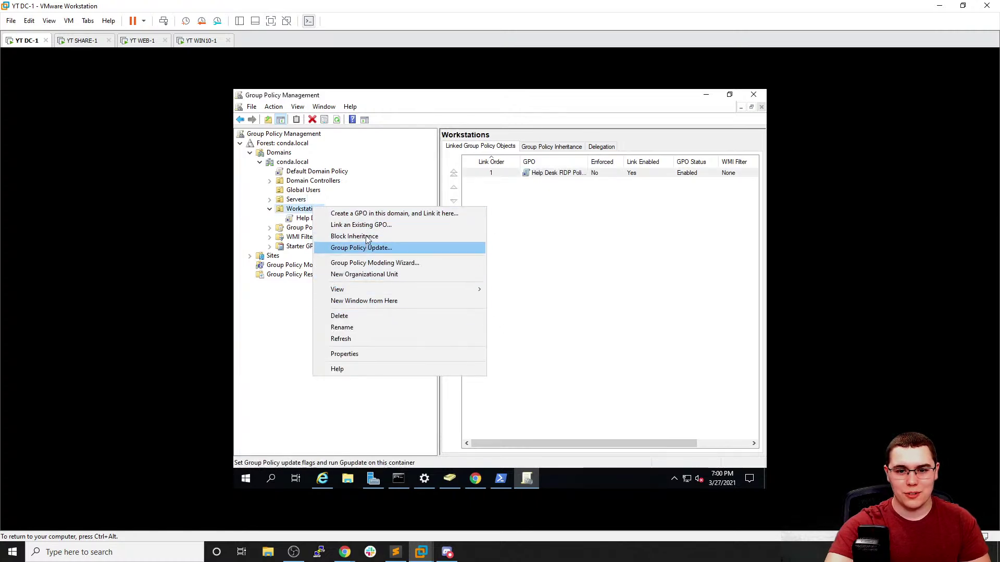
{"action": "left_click", "coordinate": [365, 226]}
{"action": "left_click", "coordinate": [453, 279]}
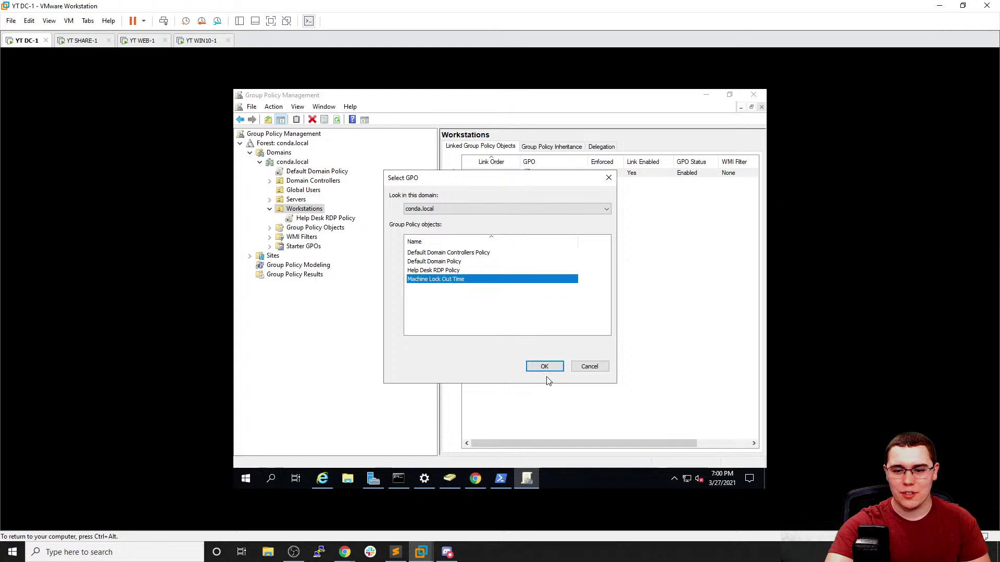
{"action": "left_click", "coordinate": [544, 367]}
{"action": "left_click", "coordinate": [270, 180]}
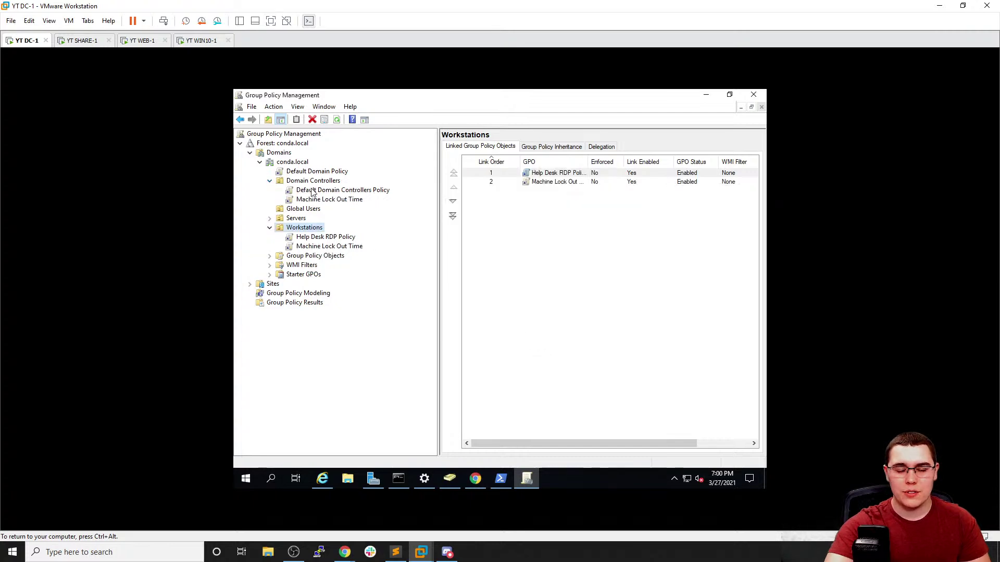
{"action": "left_click", "coordinate": [269, 219]}
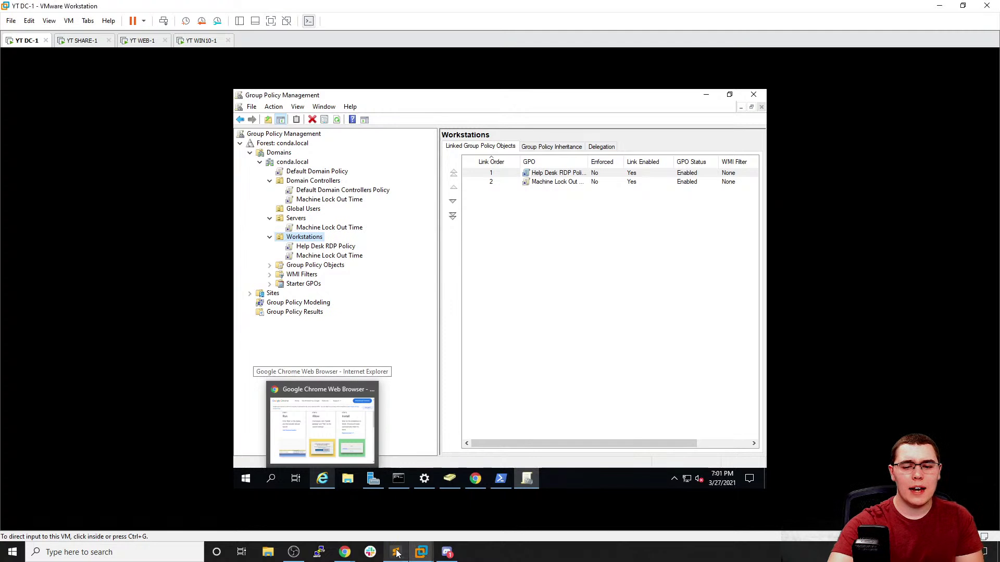
Leave the DC-1 GPO links overview as finished and switch over to Google Chrome
{"action": "left_click", "coordinate": [592, 297]}
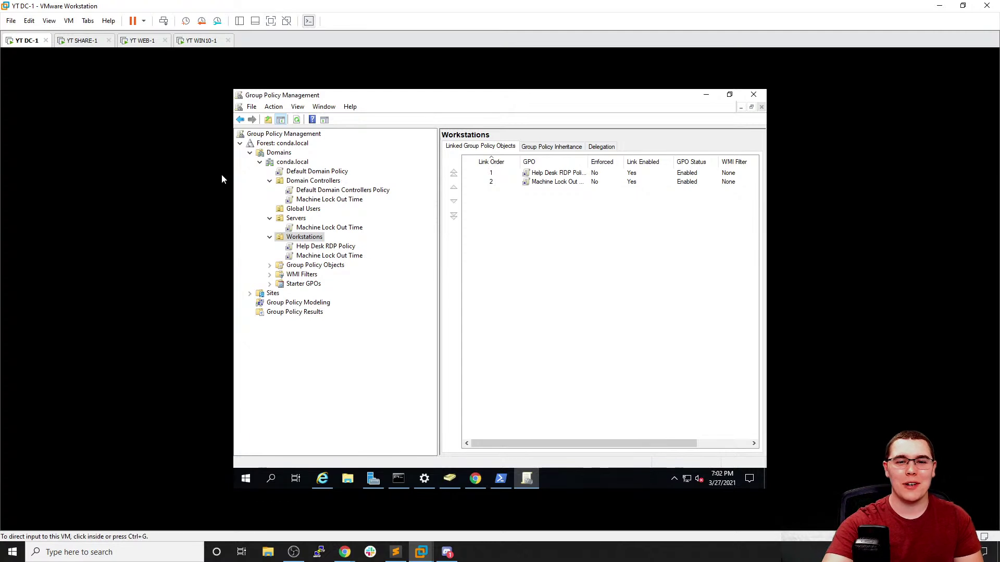
{"action": "key", "text": "alt+Tab"}
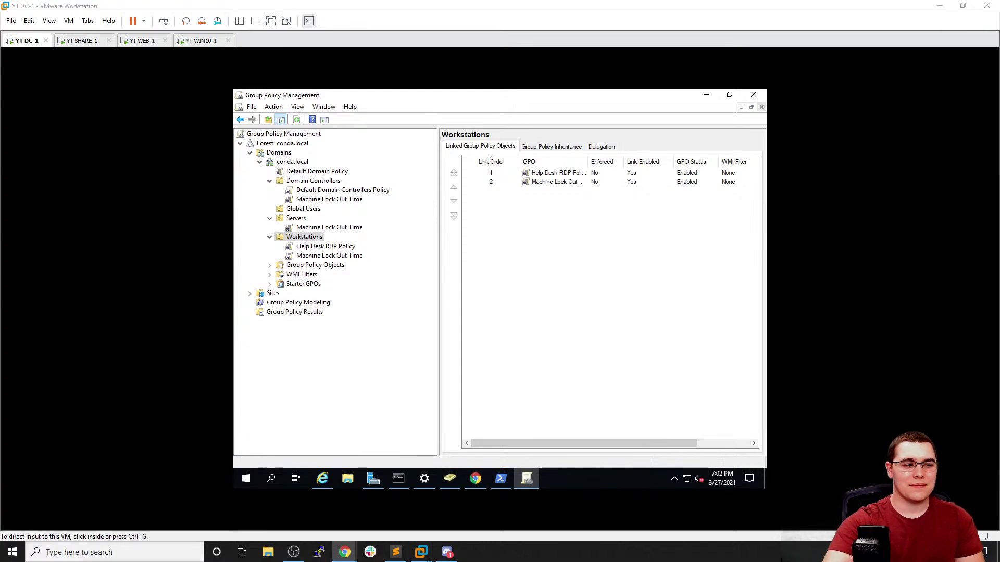